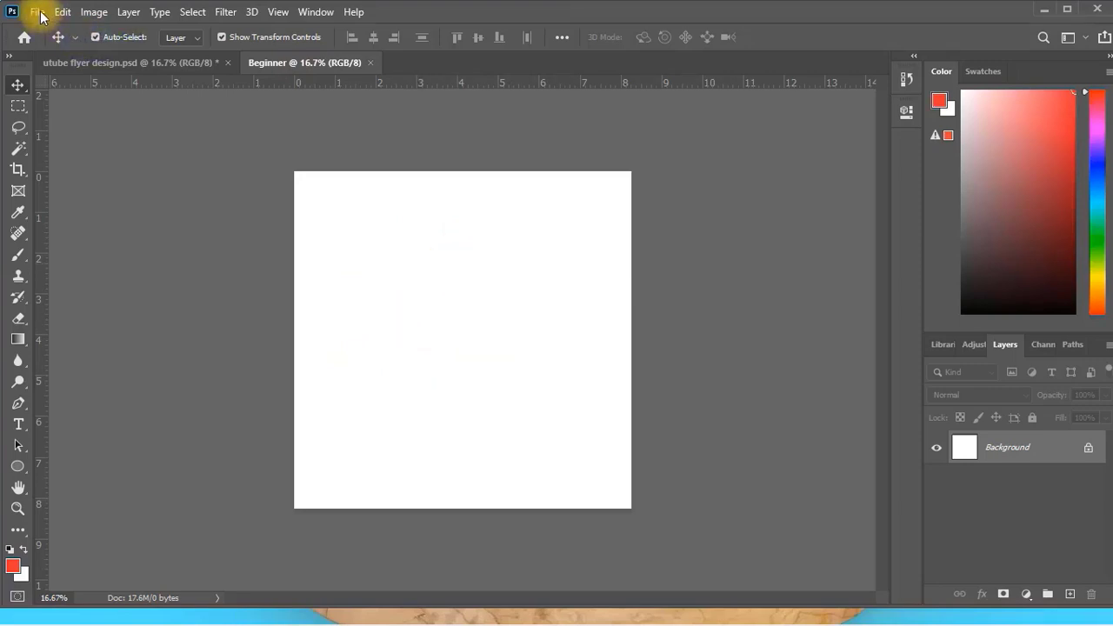
{"action": "left_click", "coordinate": [39, 16]}
{"action": "left_click", "coordinate": [63, 41]}
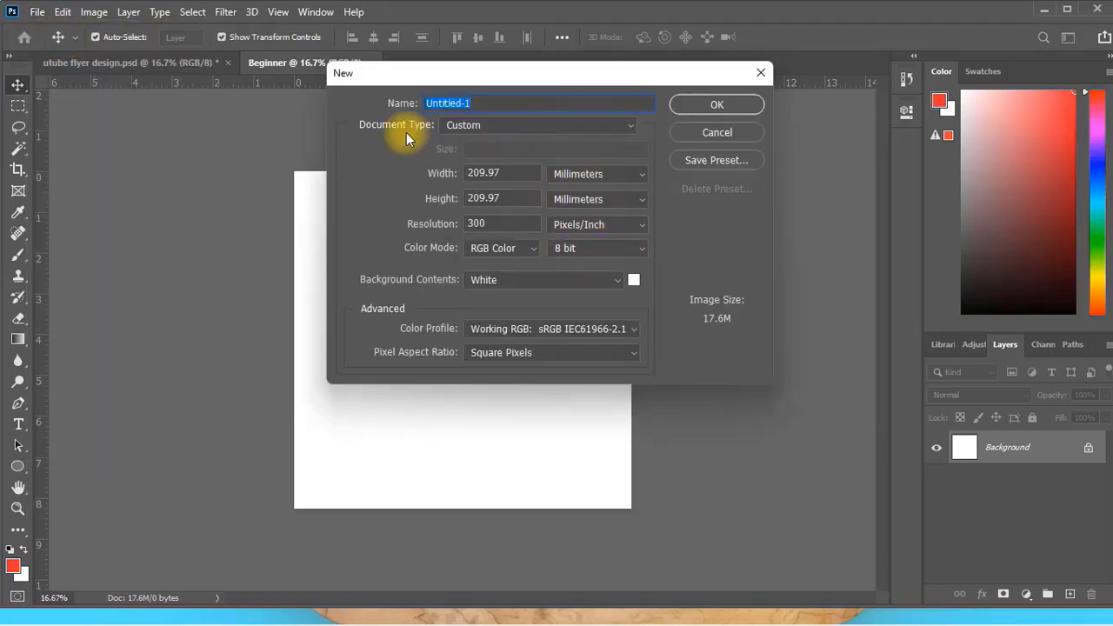
{"action": "left_click", "coordinate": [635, 174]}
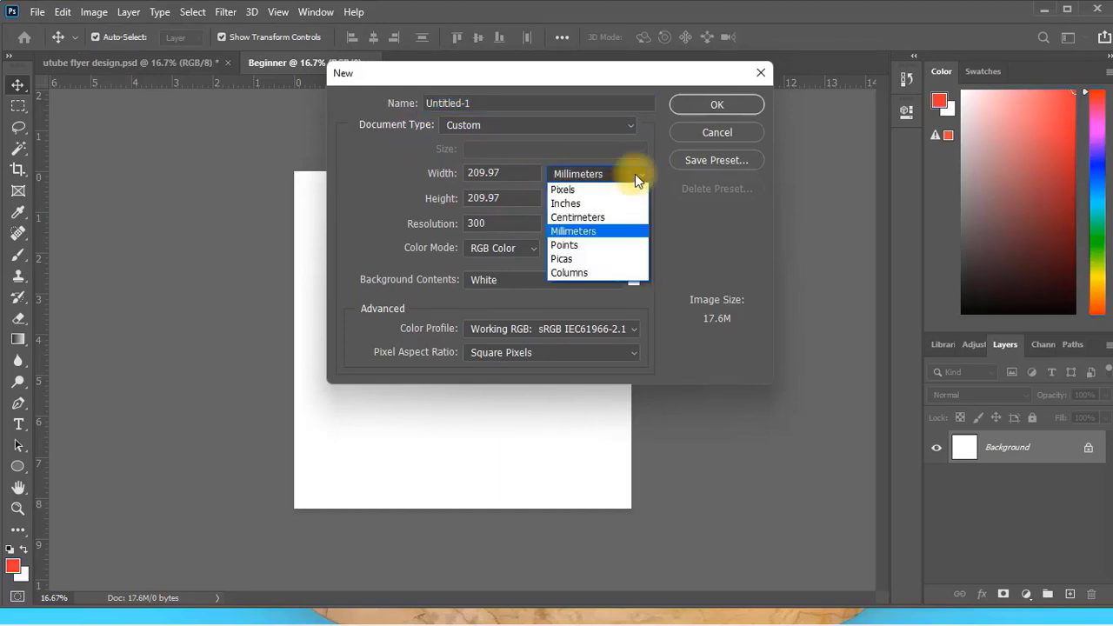
{"action": "left_click", "coordinate": [635, 174]}
{"action": "left_click", "coordinate": [624, 124]}
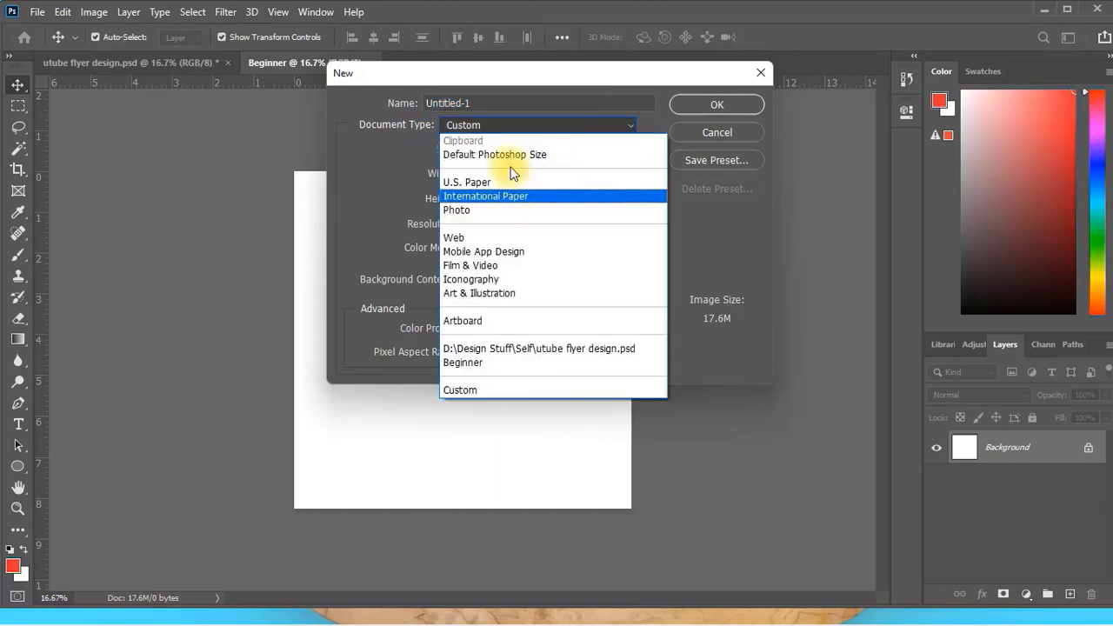
{"action": "left_click", "coordinate": [518, 194]}
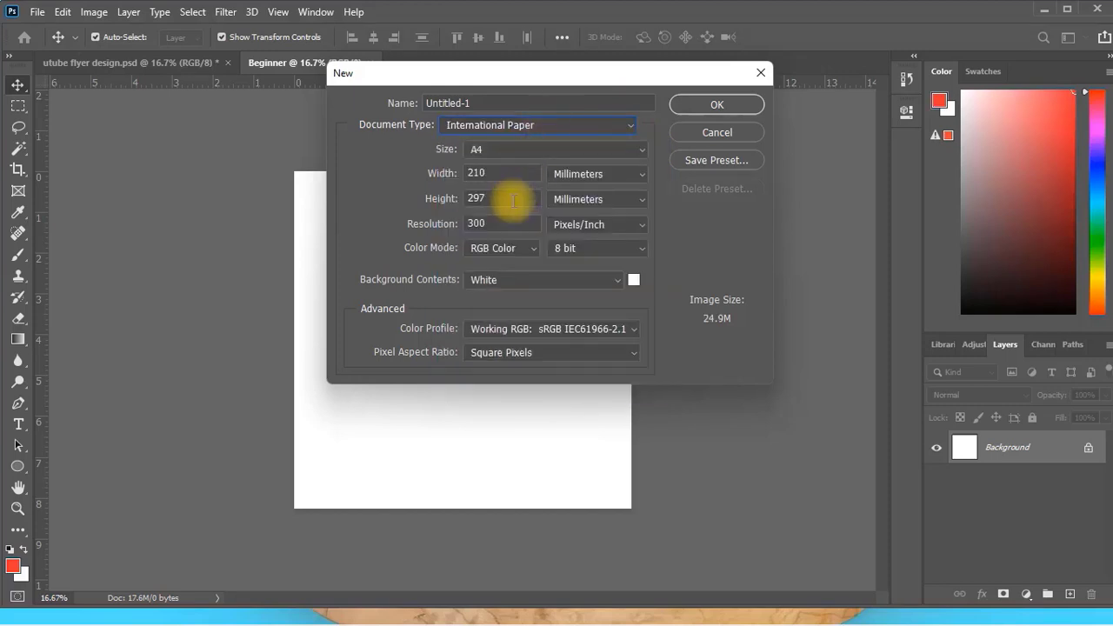
{"action": "left_click", "coordinate": [641, 149]}
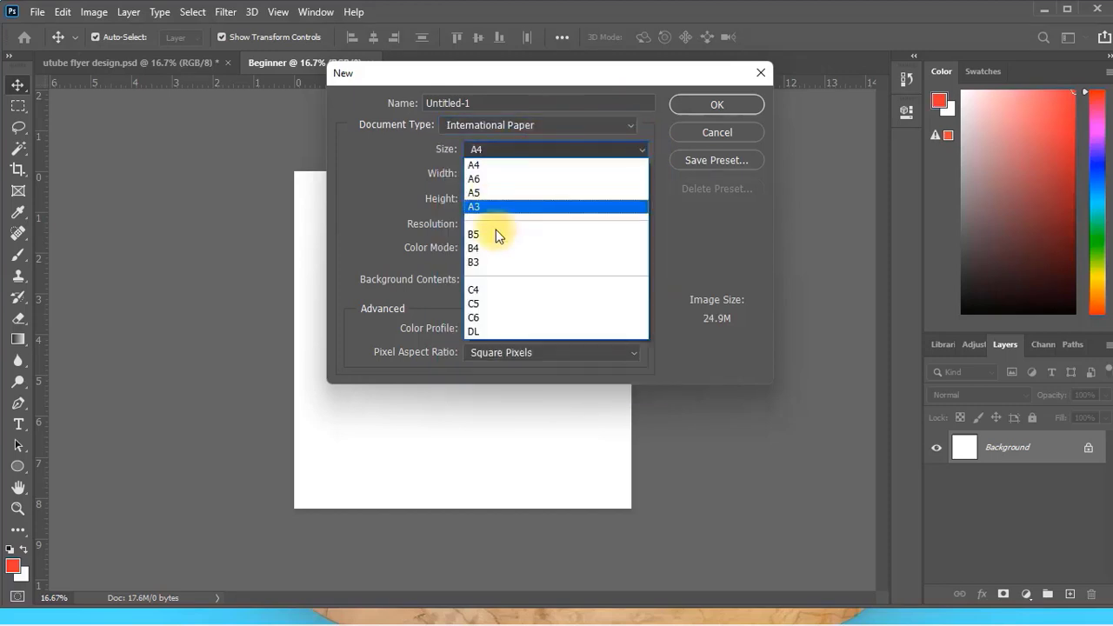
{"action": "left_click", "coordinate": [728, 238]}
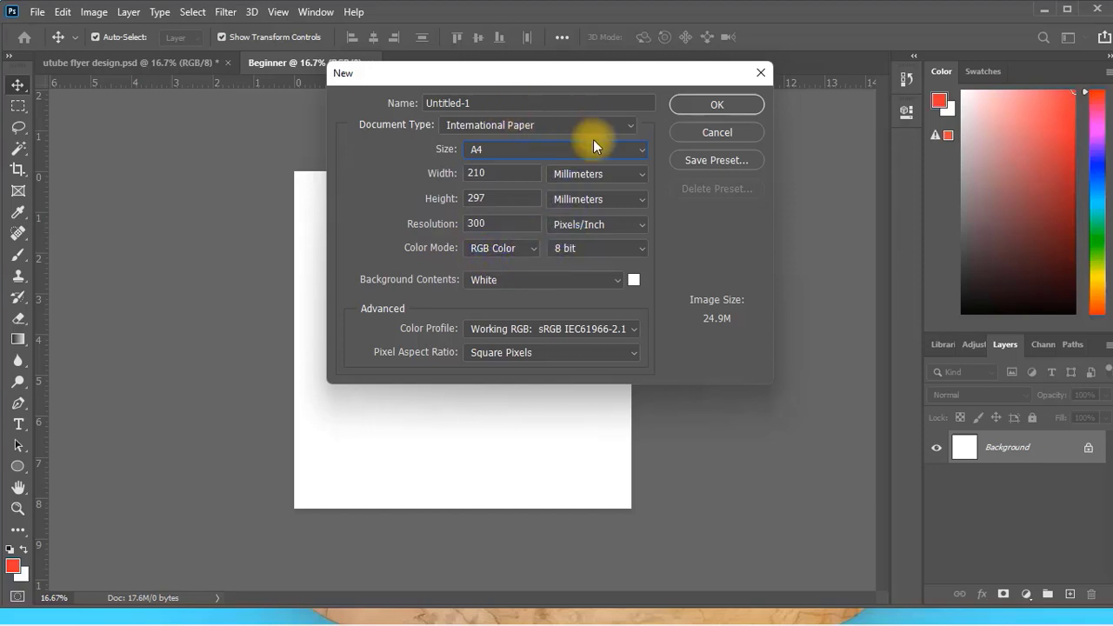
{"action": "left_click", "coordinate": [722, 132]}
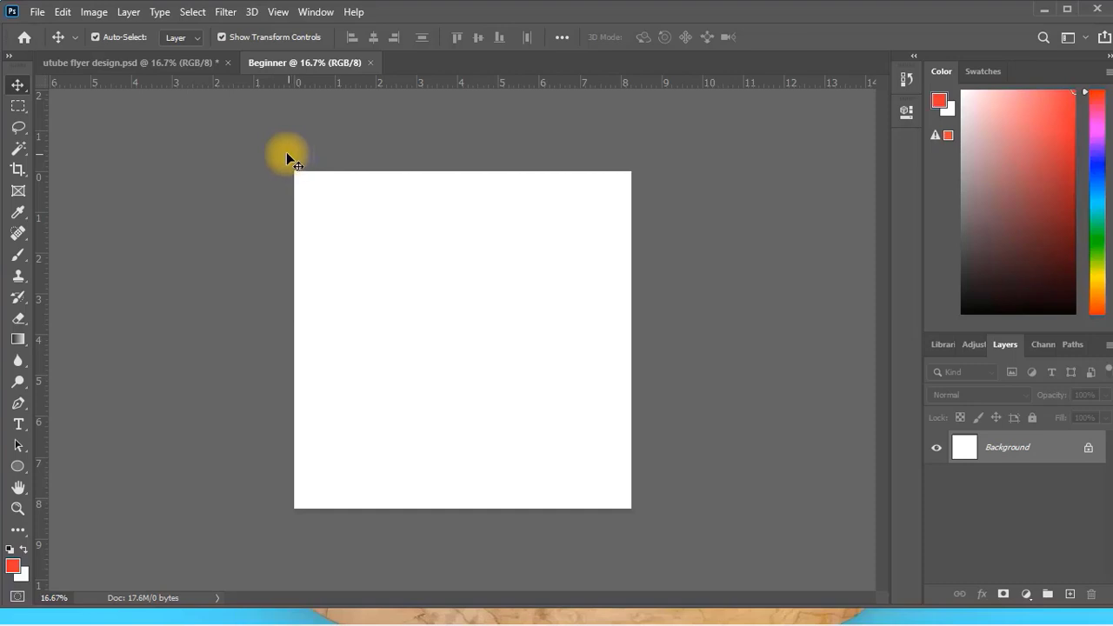
In the utube flyer design document, hide the Eflyer3, 3x4-lmj and SafPrime layers to uncover the fruit flyer.
{"action": "left_click", "coordinate": [119, 70]}
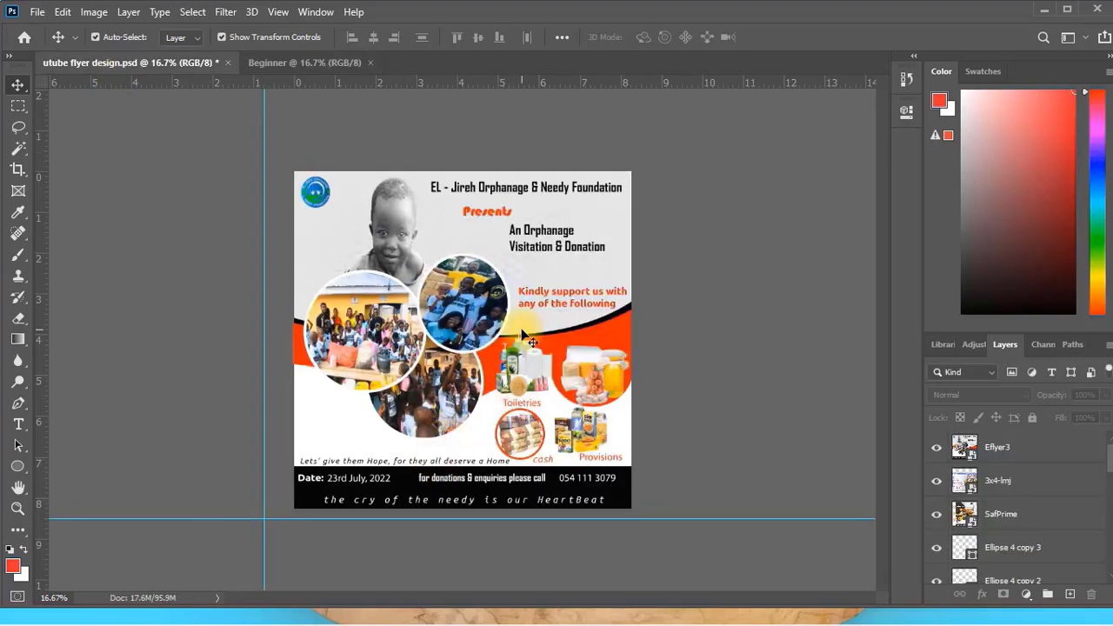
{"action": "key", "text": "ctrl+plus"}
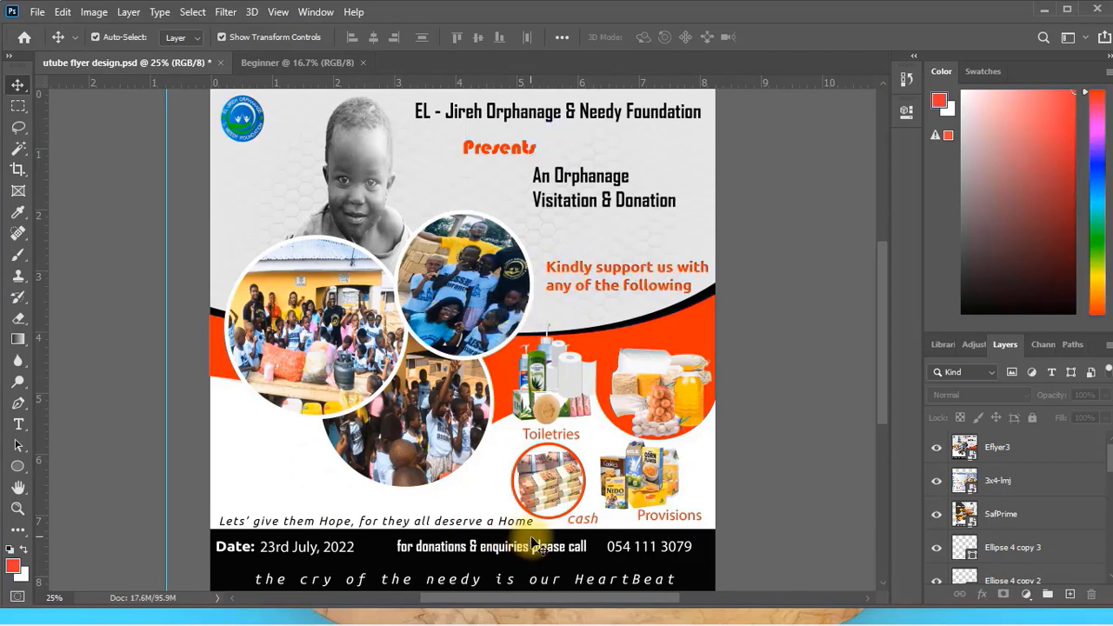
{"action": "left_click", "coordinate": [700, 505]}
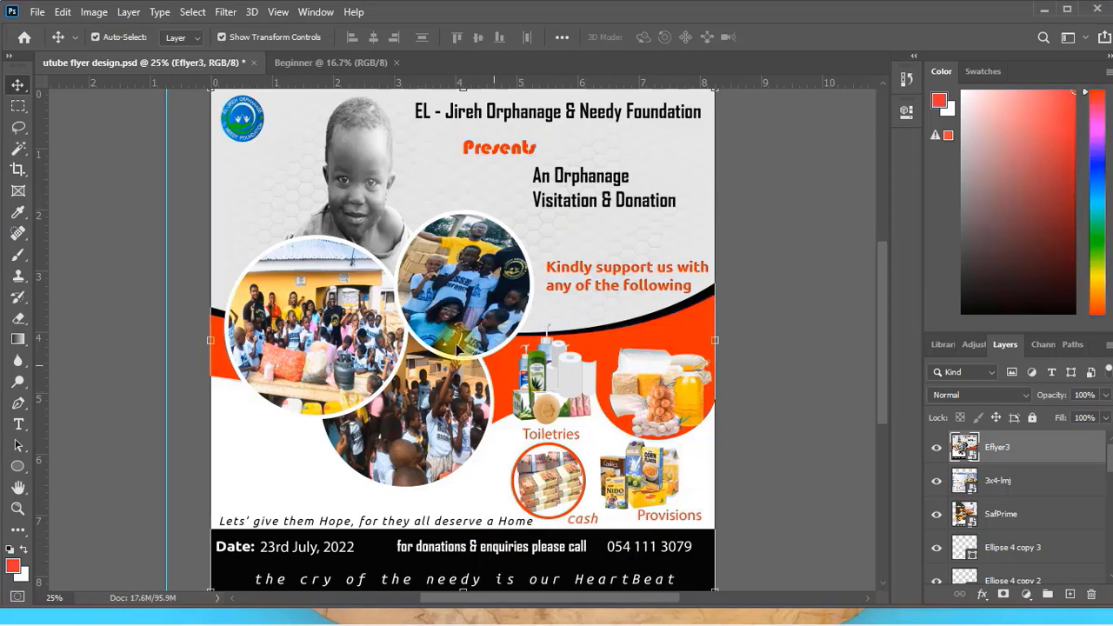
{"action": "left_click", "coordinate": [937, 448]}
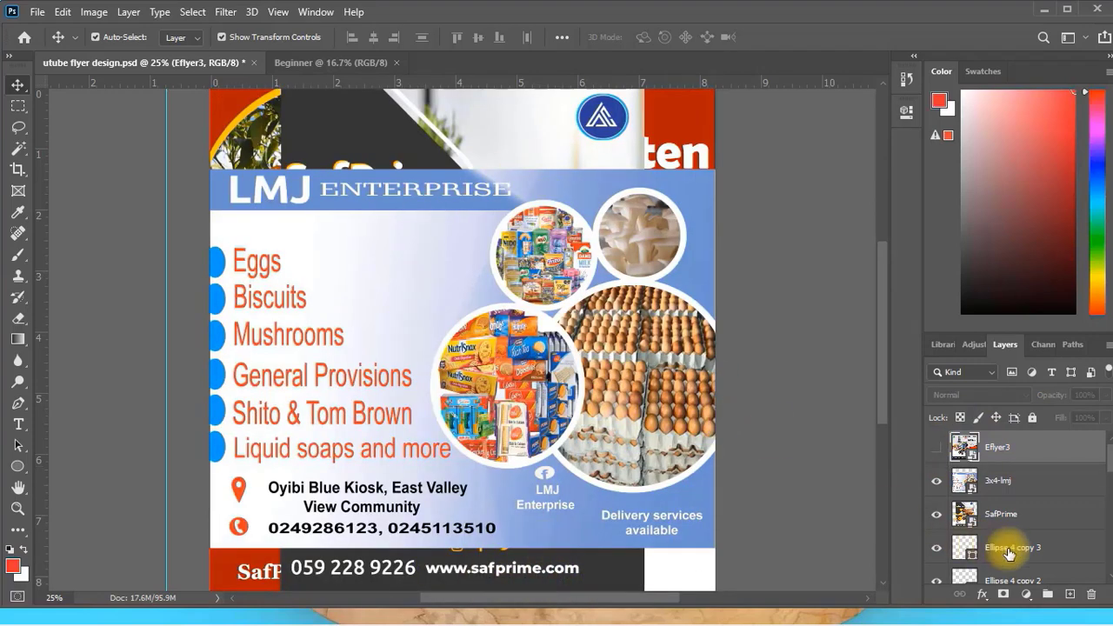
{"action": "left_click", "coordinate": [936, 480]}
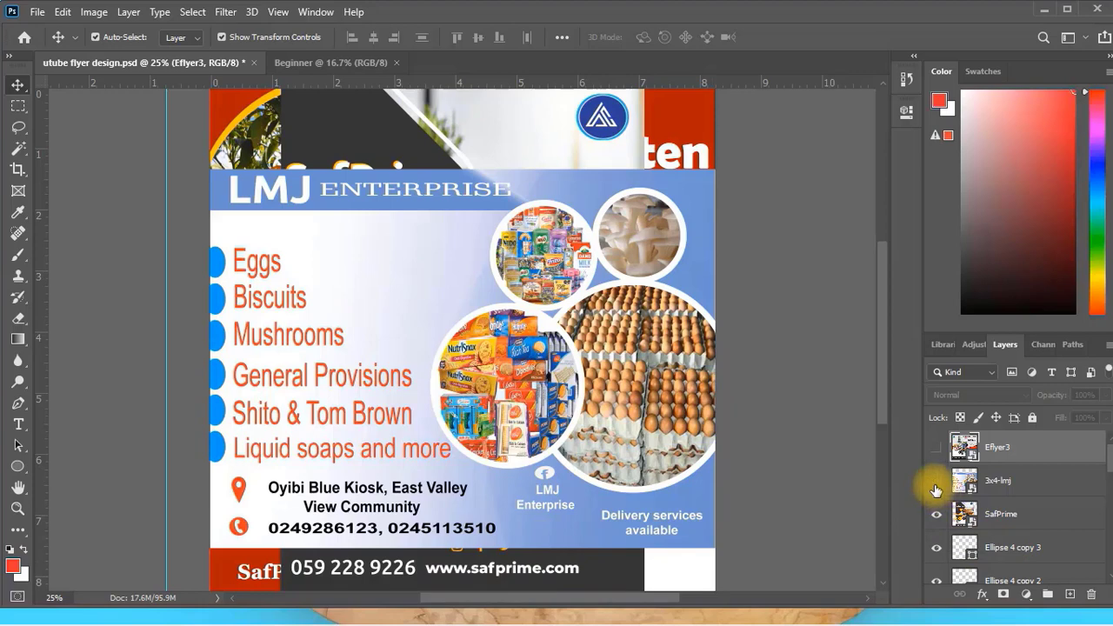
{"action": "left_click", "coordinate": [937, 513]}
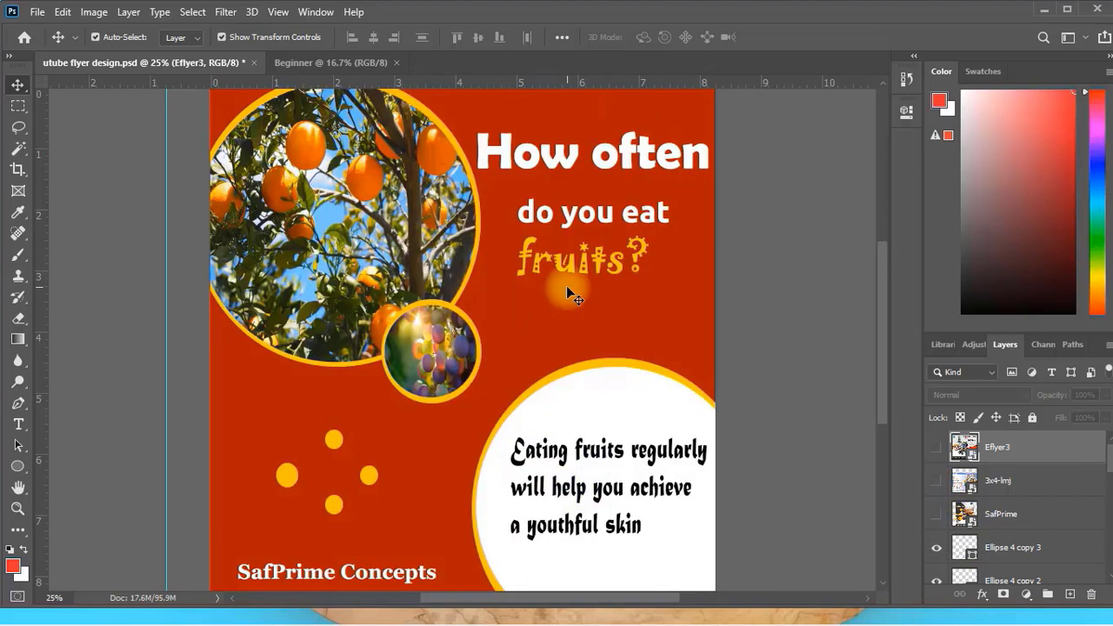
In the Beginner document, draw a circle about 1240 px in diameter in the upper-left part of the canvas with the Ellipse tool.
{"action": "left_click", "coordinate": [324, 66]}
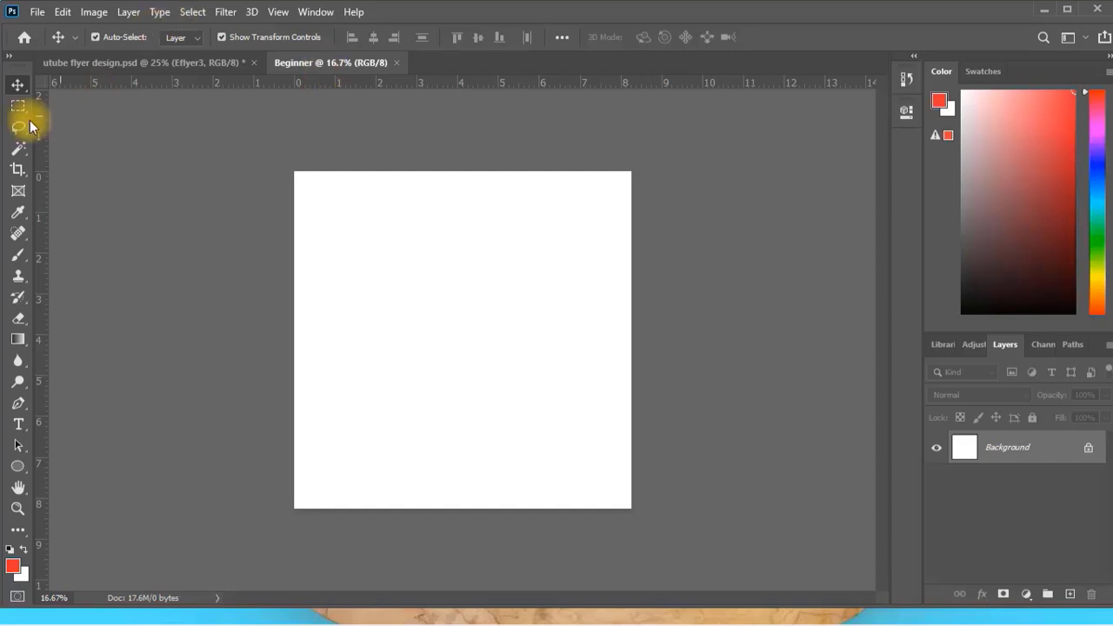
{"action": "left_click", "coordinate": [19, 85]}
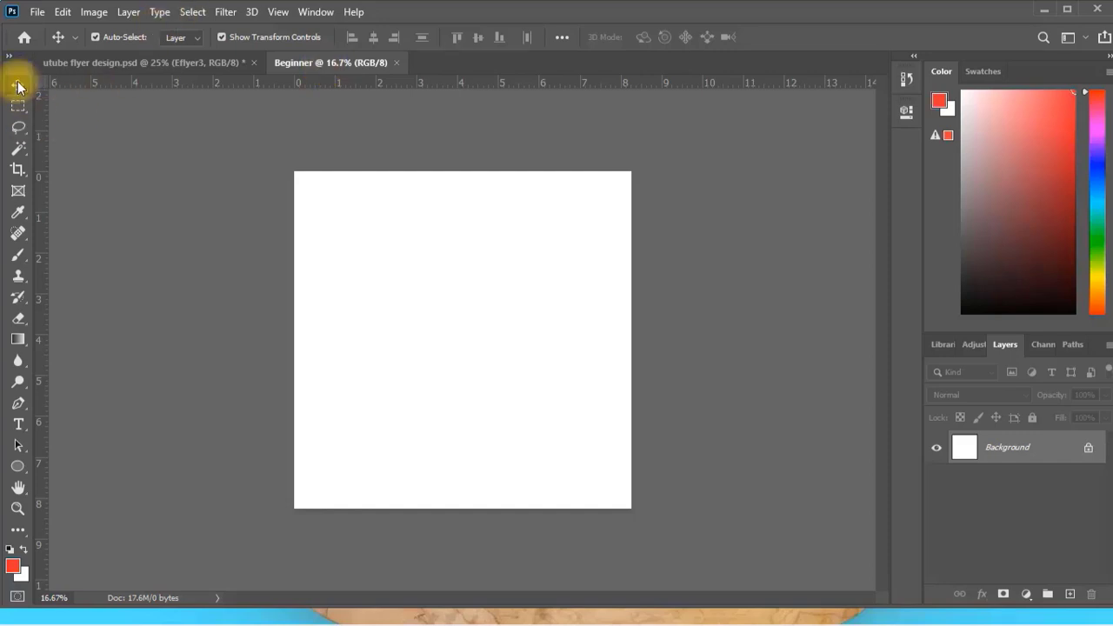
{"action": "left_click", "coordinate": [27, 476]}
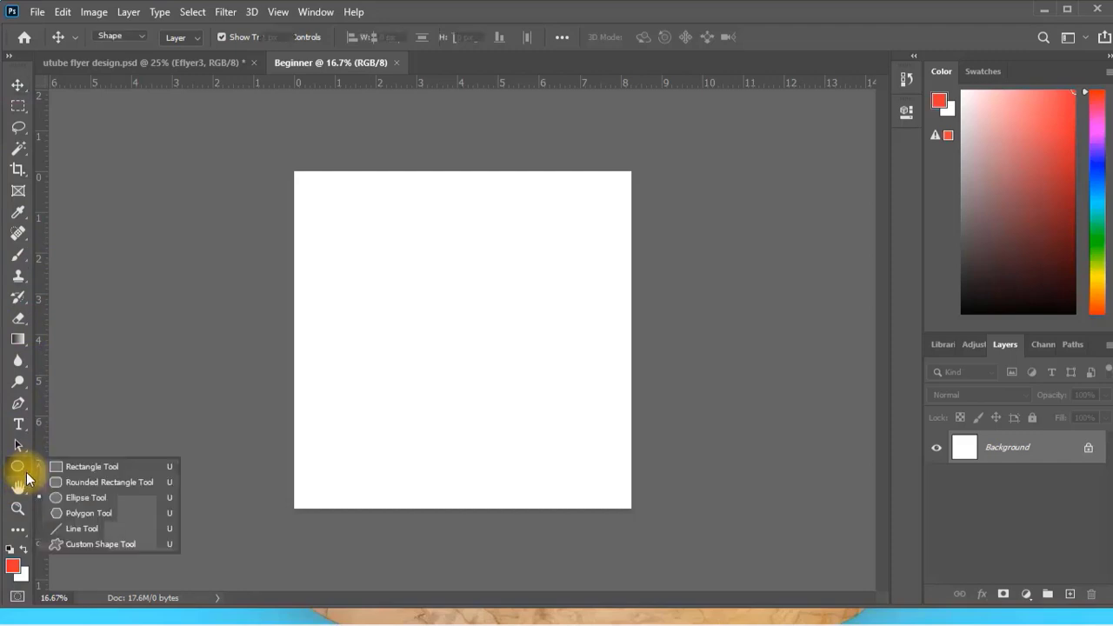
{"action": "left_click", "coordinate": [89, 494]}
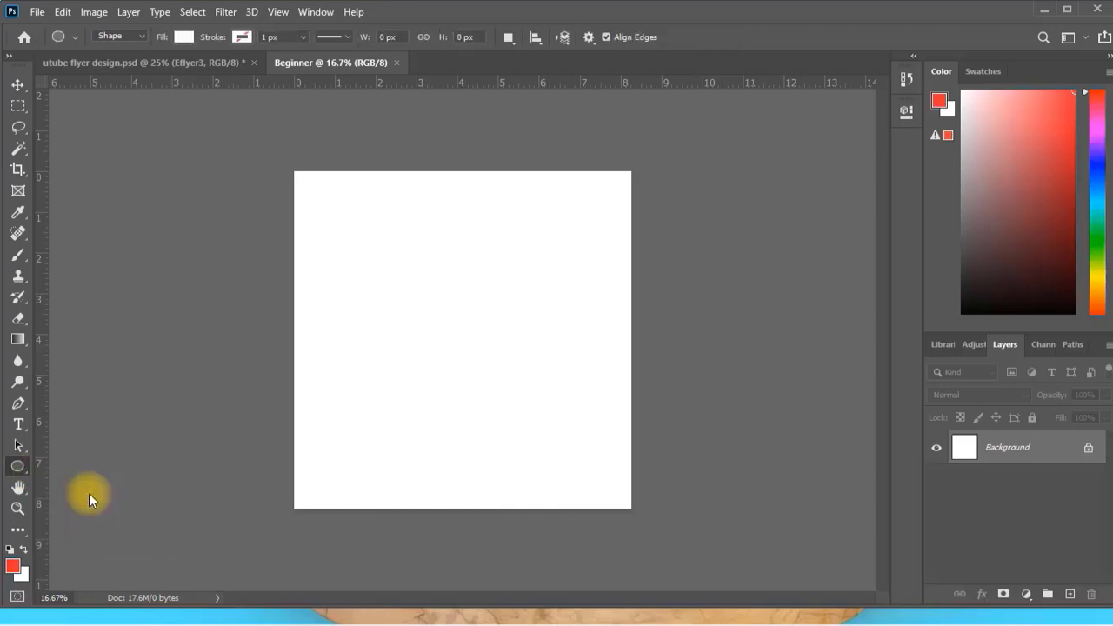
{"action": "left_click", "coordinate": [21, 469]}
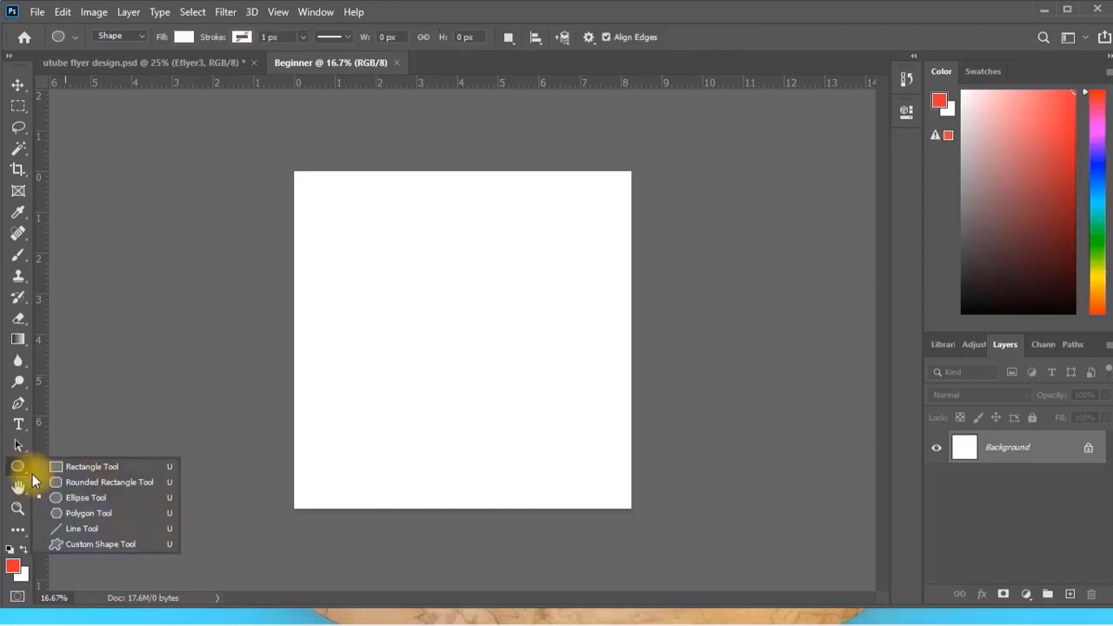
{"action": "left_click", "coordinate": [78, 497]}
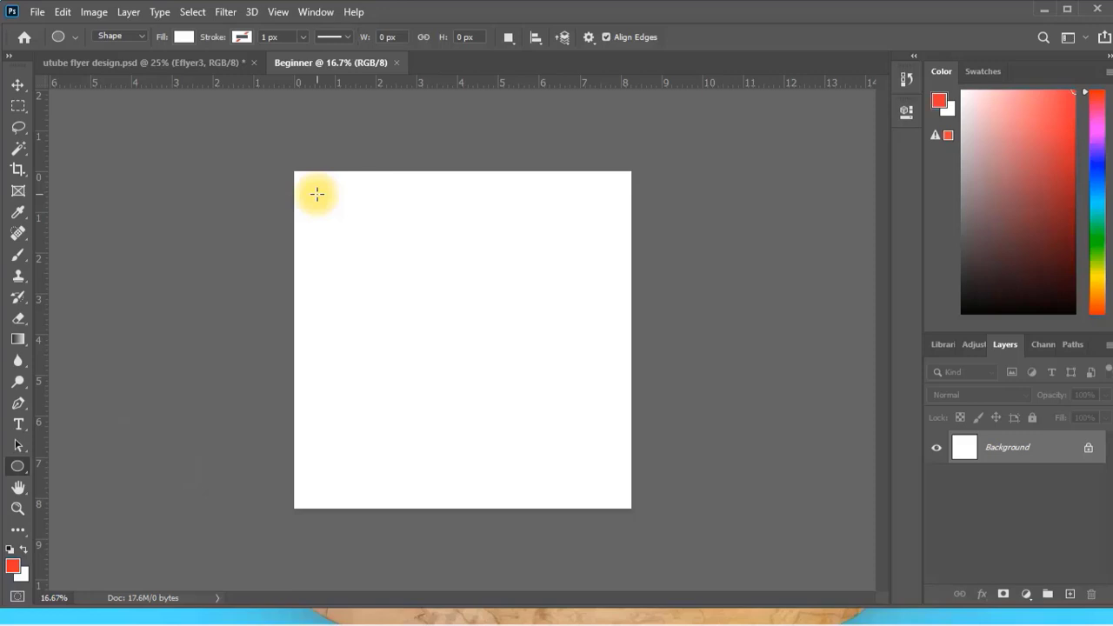
{"action": "left_click_drag", "start_coordinate": [316, 194], "coordinate": [503, 485]}
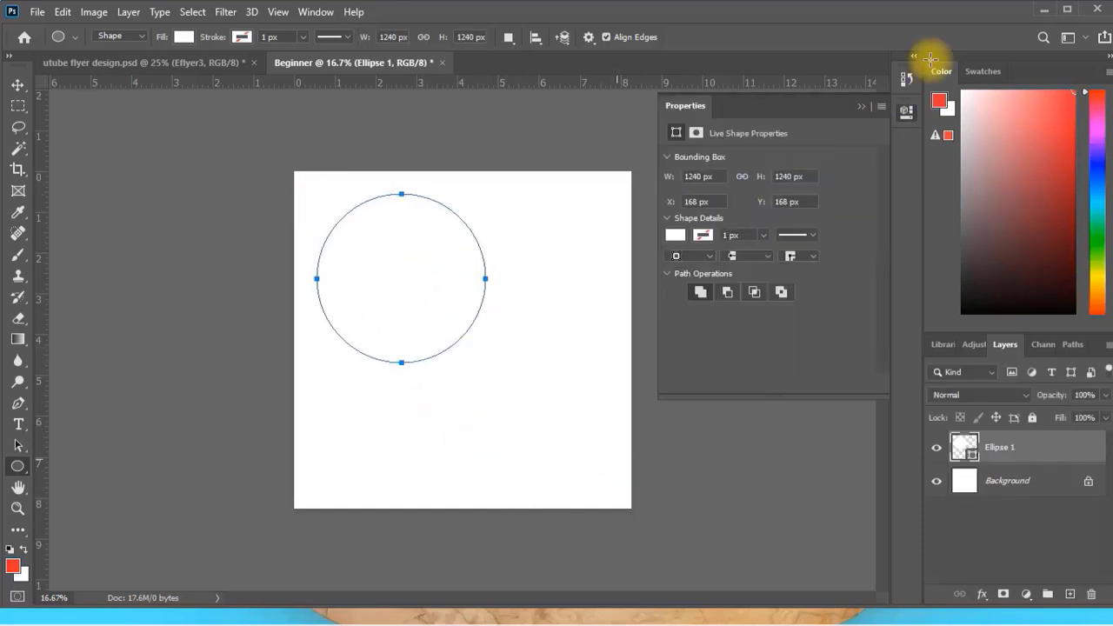
{"action": "left_click", "coordinate": [859, 111]}
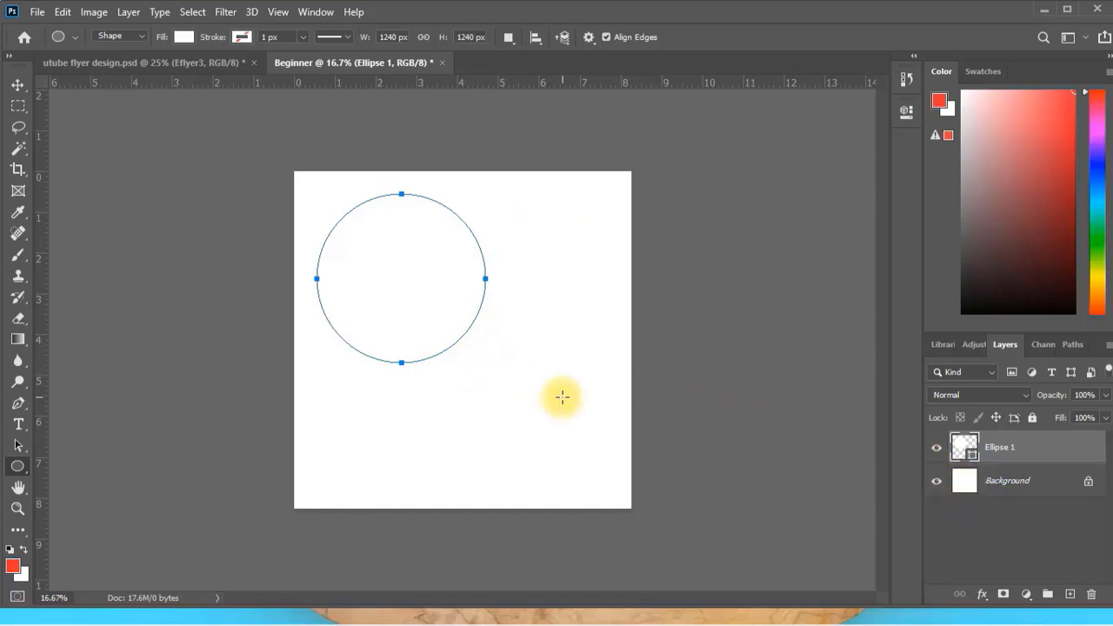
Draw an ellipse about 1283 by 1247 px over the canvas's lower-right corner and add a circle about 407 px wide overlapping the first circle's lower-right edge.
{"action": "left_click_drag", "start_coordinate": [512, 378], "coordinate": [687, 547]}
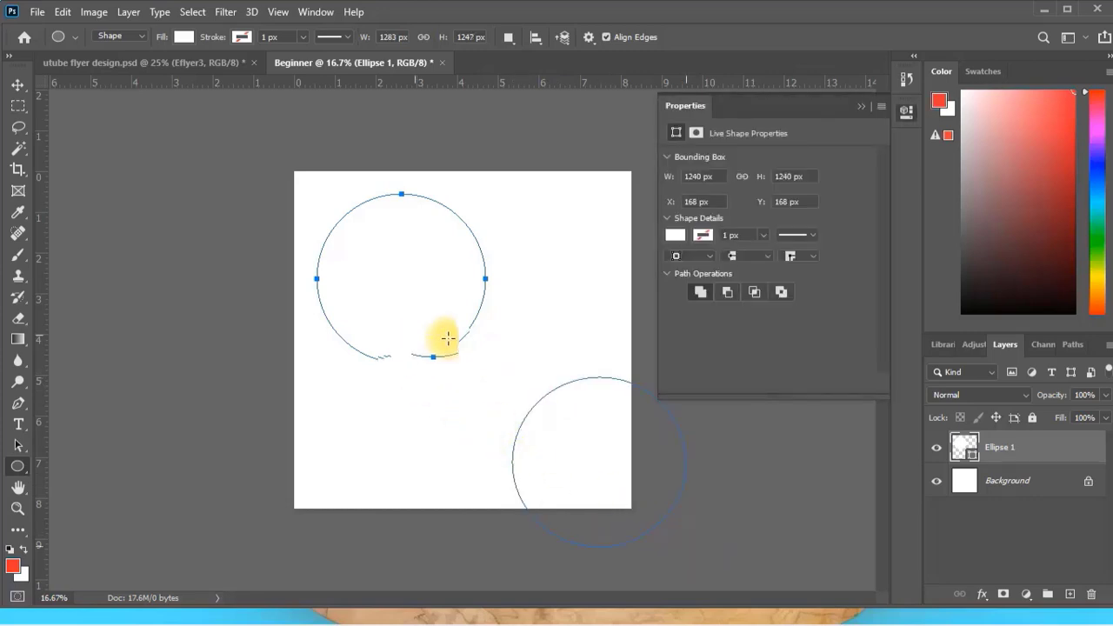
{"action": "left_click_drag", "start_coordinate": [408, 330], "coordinate": [468, 394]}
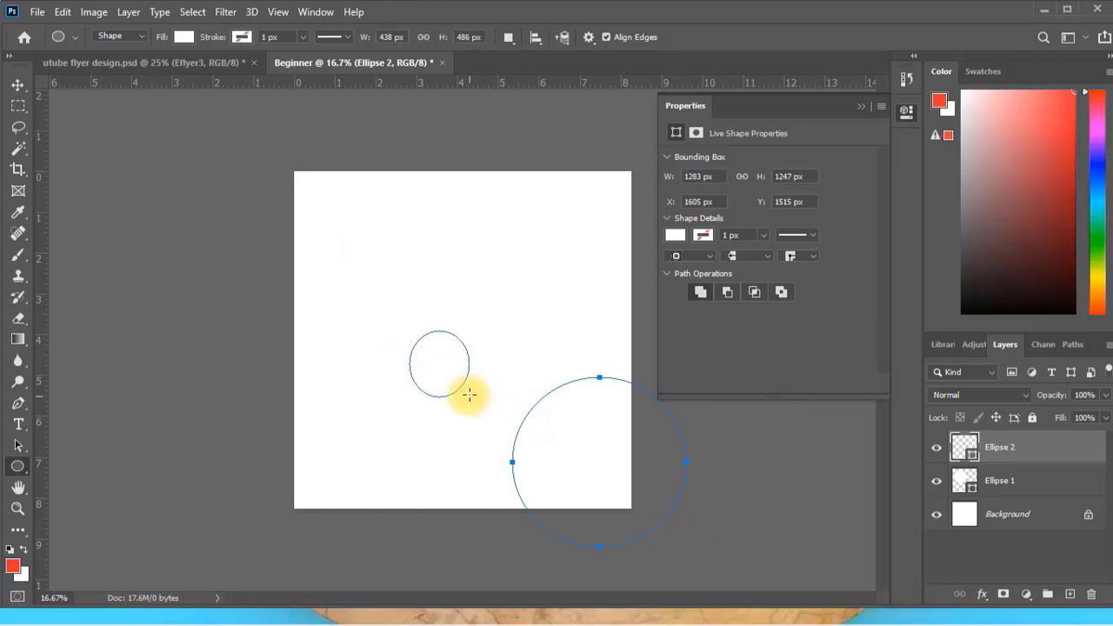
{"action": "key", "text": "ctrl+z"}
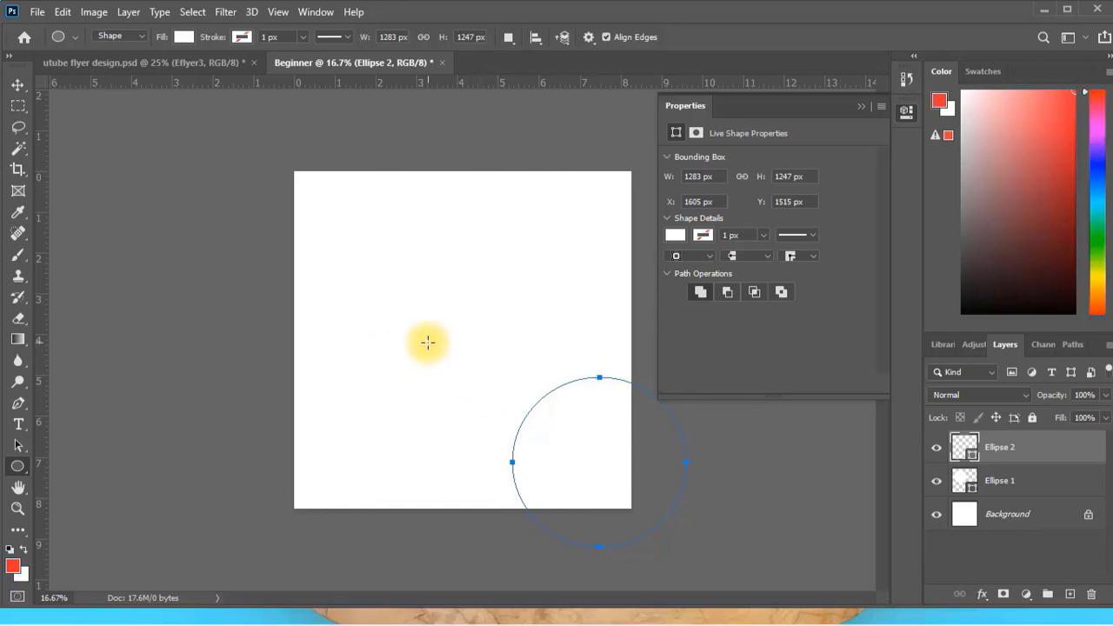
{"action": "key", "text": "ctrl+shift+z"}
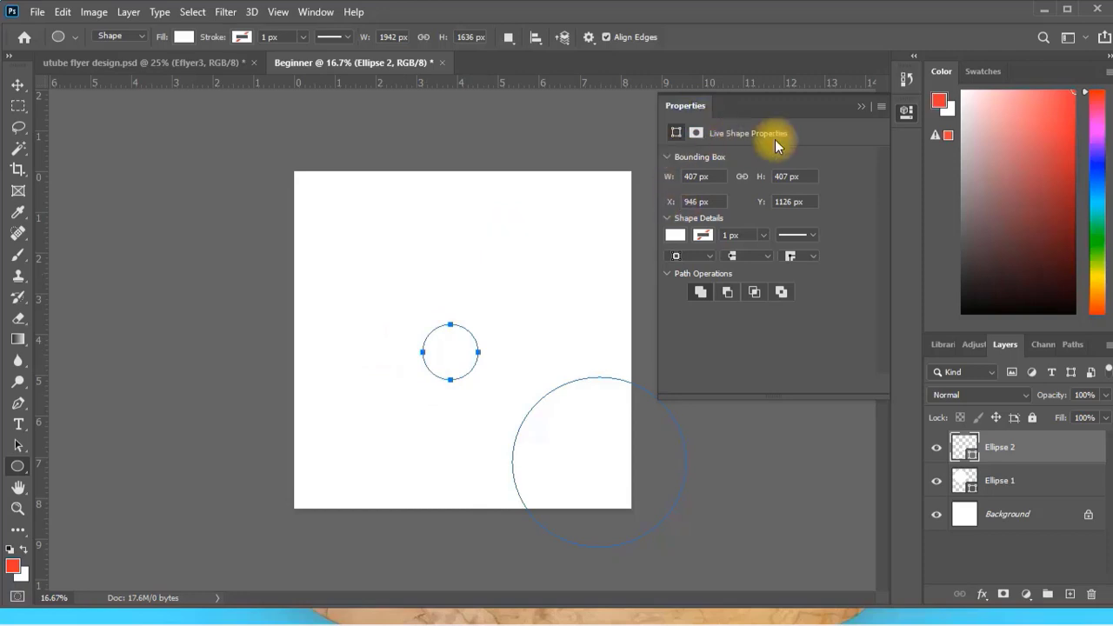
{"action": "left_click", "coordinate": [863, 107]}
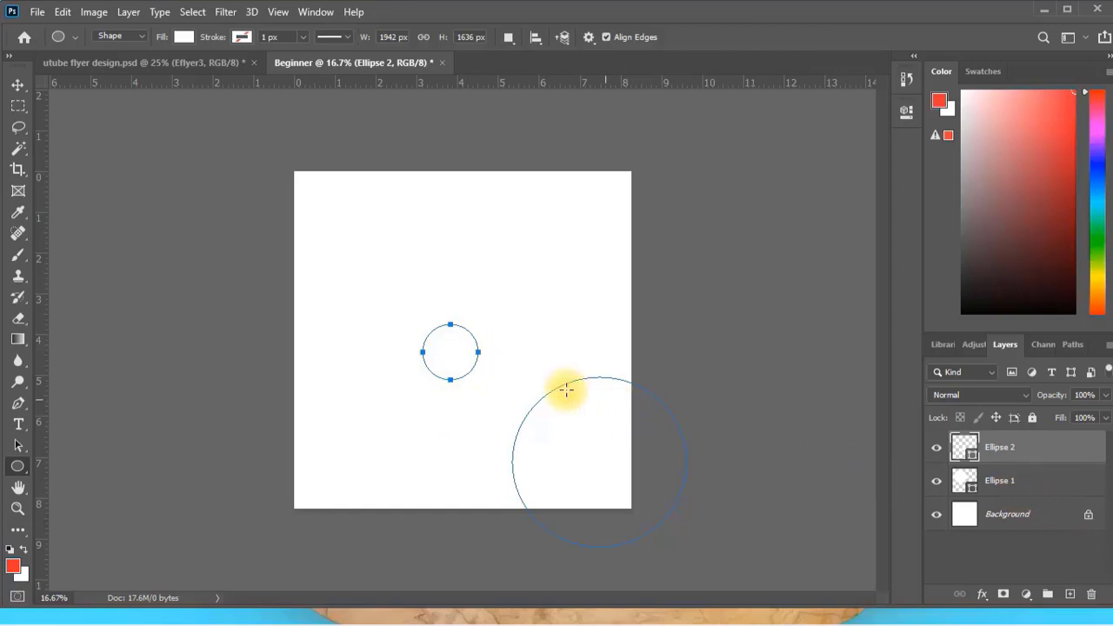
Select the large upper-left circle and fill it with the red ff0000.
{"action": "left_click", "coordinate": [18, 85]}
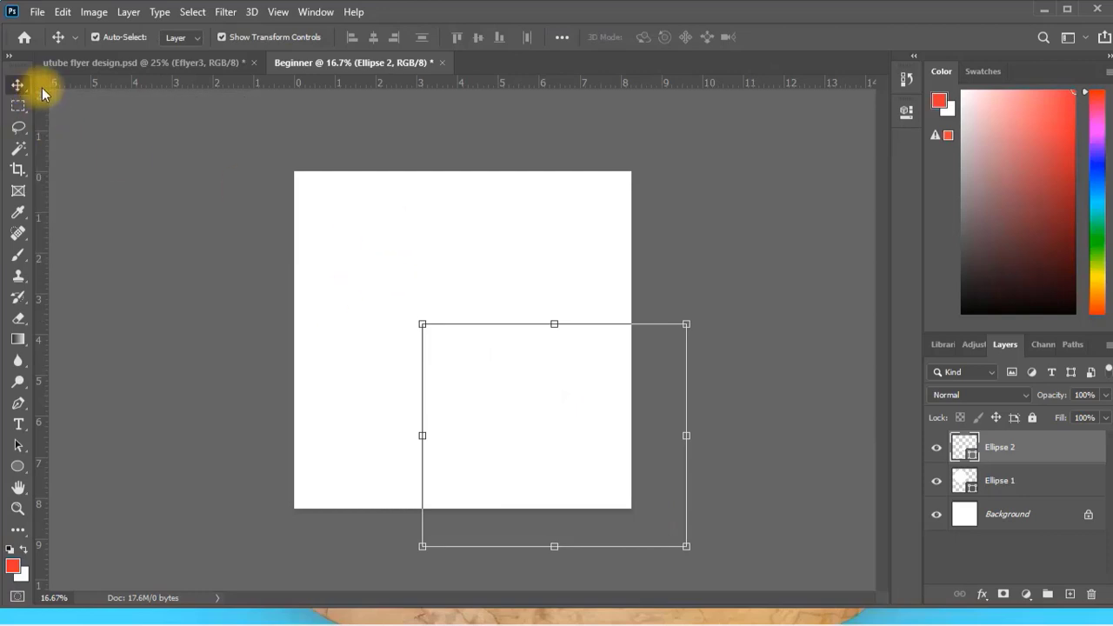
{"action": "left_click", "coordinate": [801, 298]}
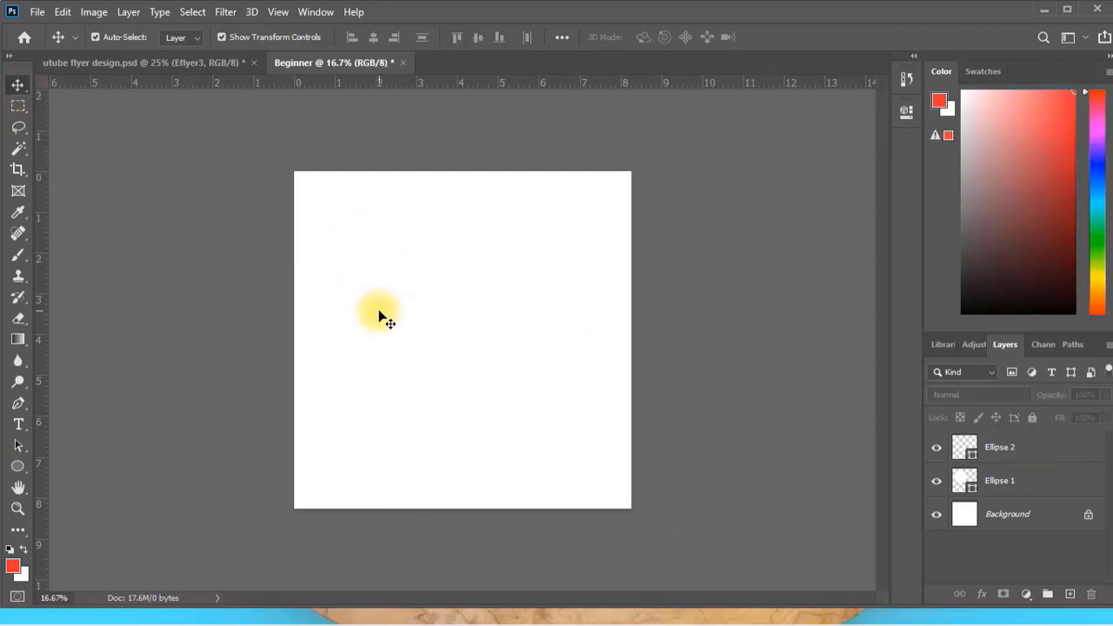
{"action": "left_click", "coordinate": [378, 267]}
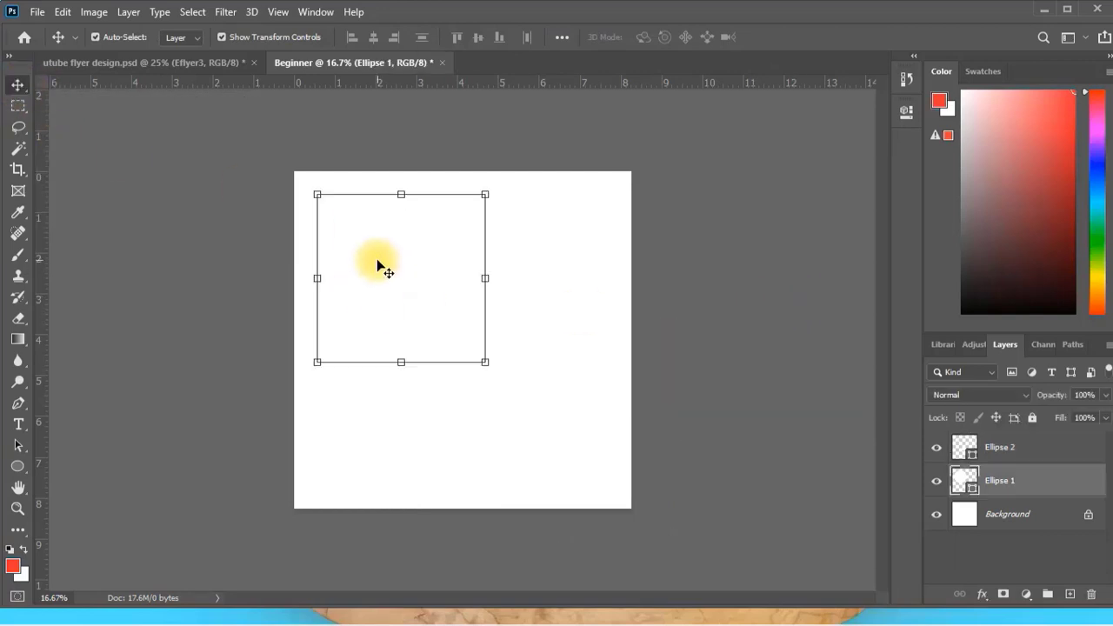
{"action": "double_click", "coordinate": [963, 481]}
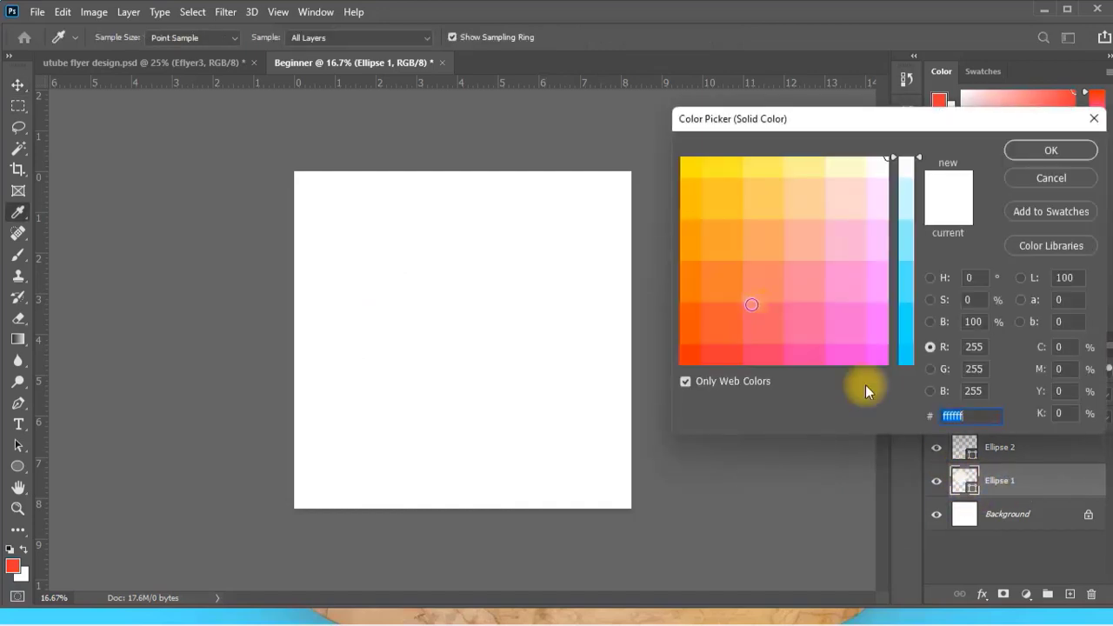
{"action": "left_click", "coordinate": [690, 356]}
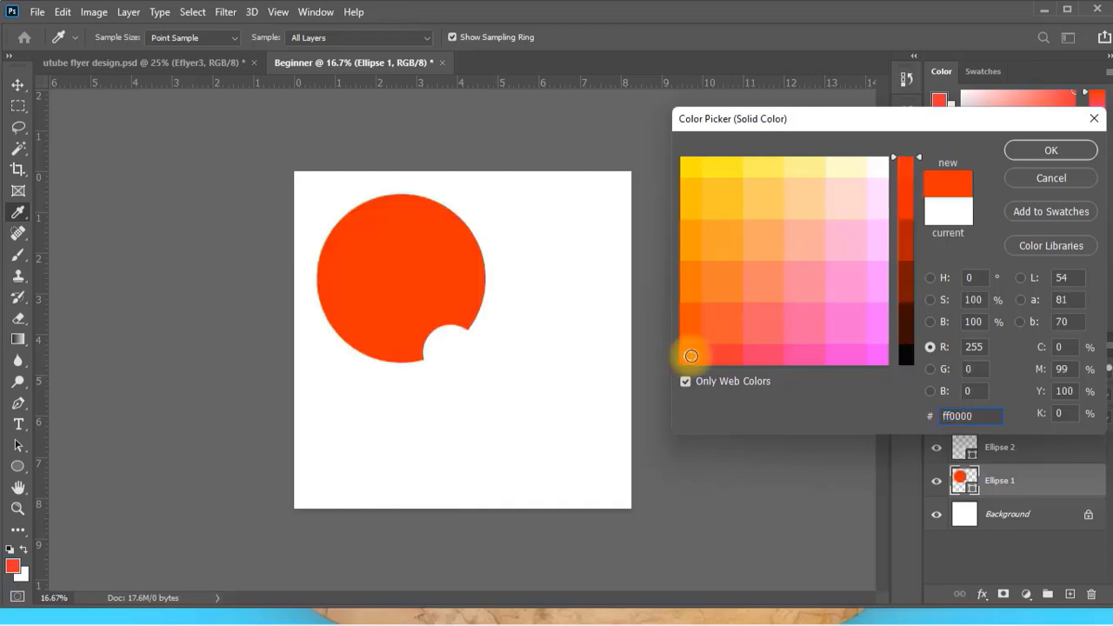
Fill the Ellipse 2 shapes with the same red ff0000, sampled from the large circle.
{"action": "left_click", "coordinate": [588, 462]}
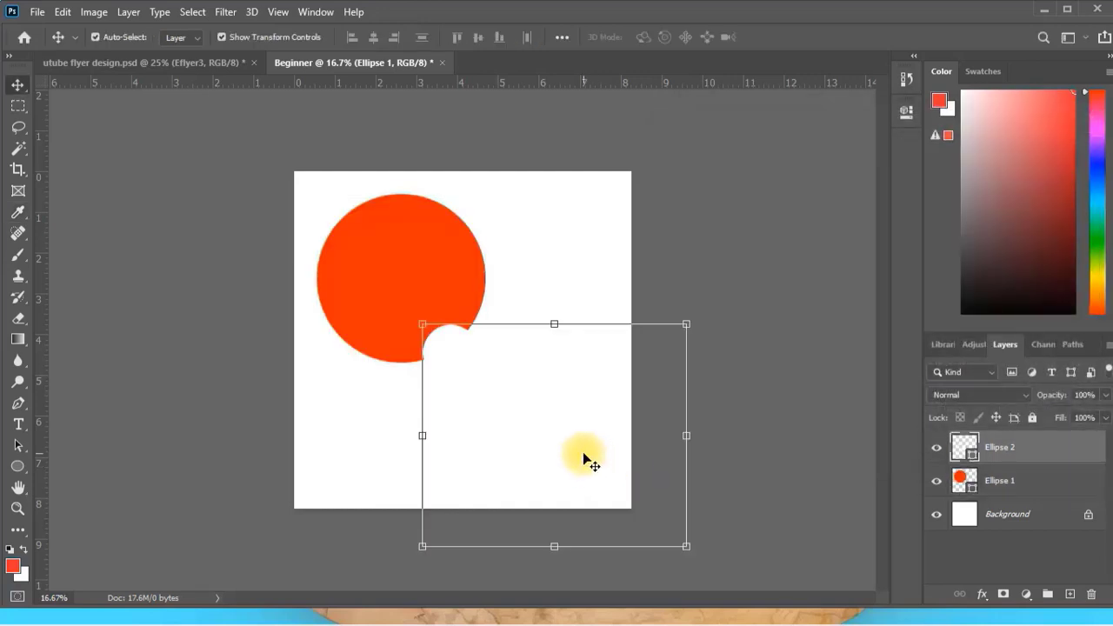
{"action": "double_click", "coordinate": [961, 449]}
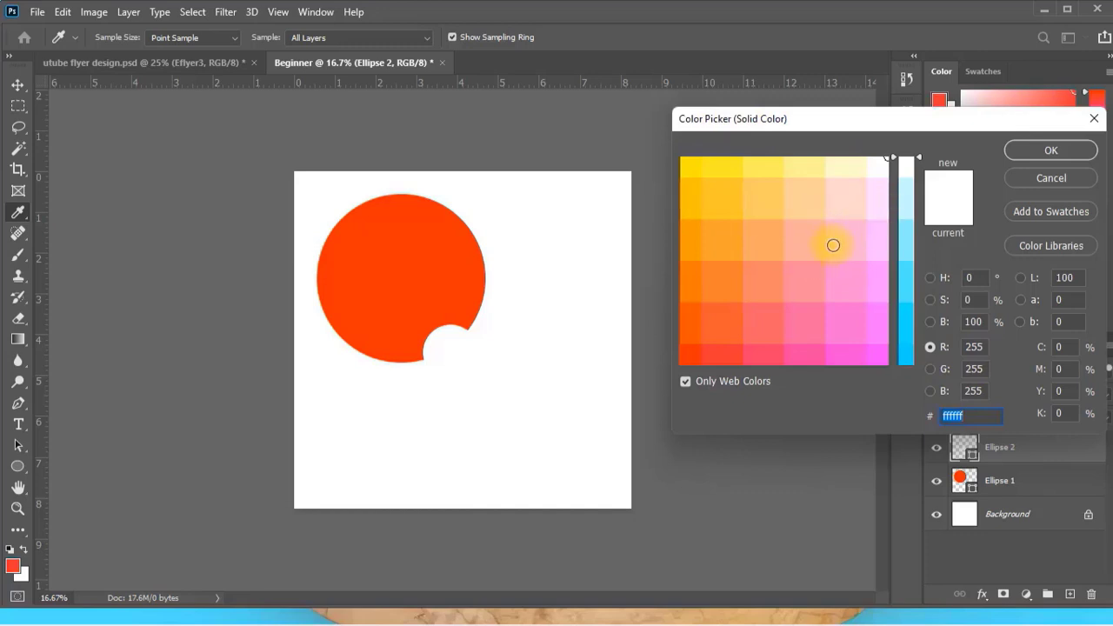
{"action": "left_click", "coordinate": [398, 265]}
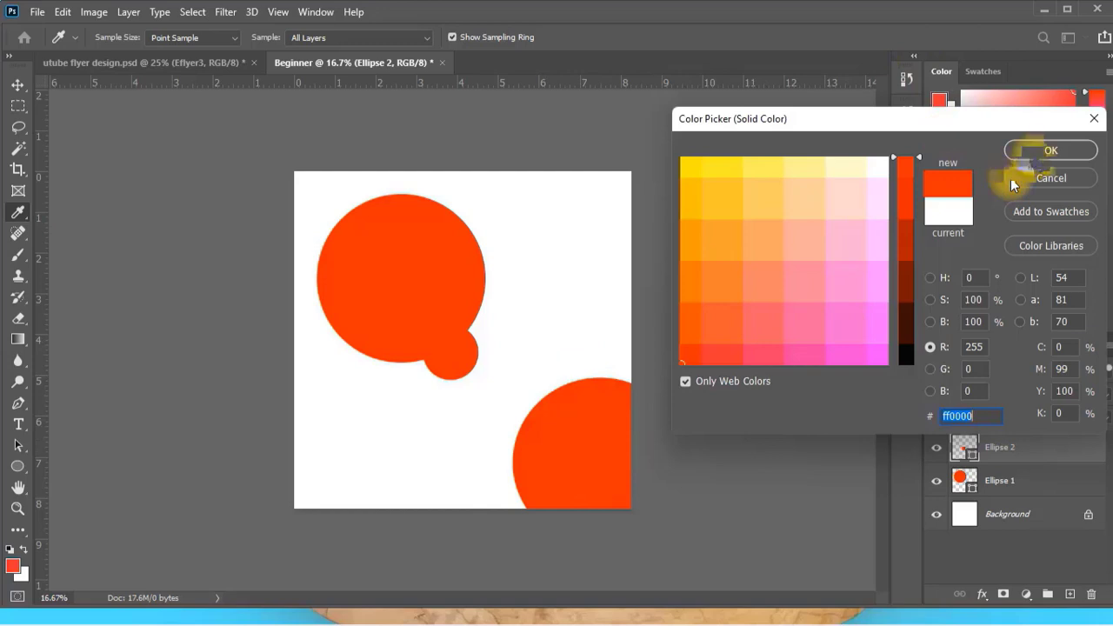
{"action": "left_click", "coordinate": [1037, 155]}
{"action": "key", "text": "v"}
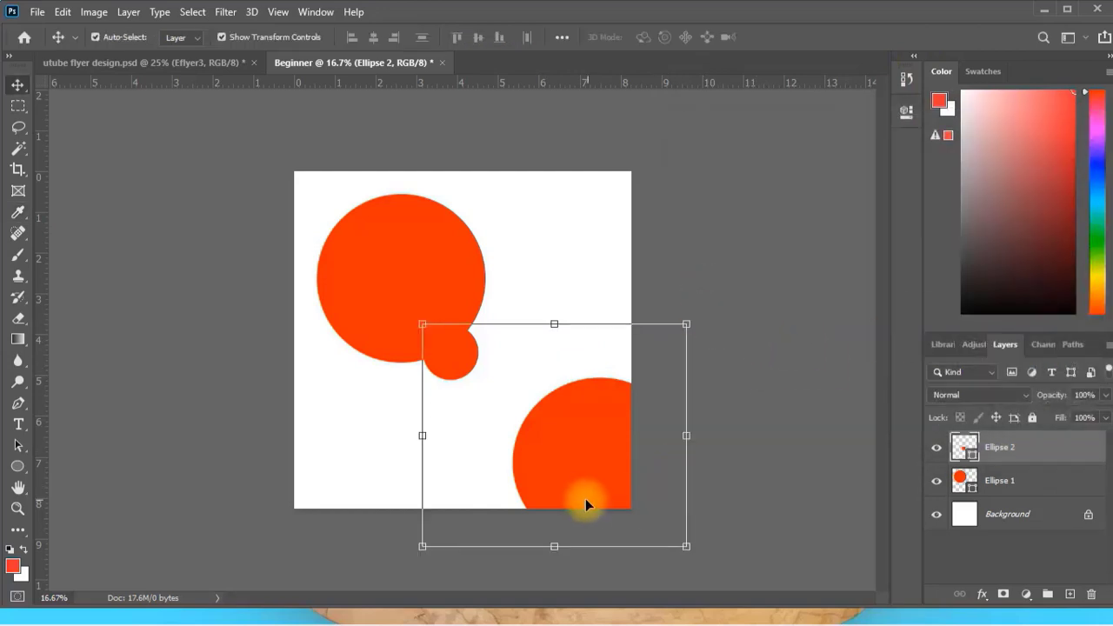
Move the Ellipse 2 shapes up and slightly left, and shift the large circle towards the canvas's upper-left corner.
{"action": "left_click_drag", "start_coordinate": [585, 504], "coordinate": [565, 430]}
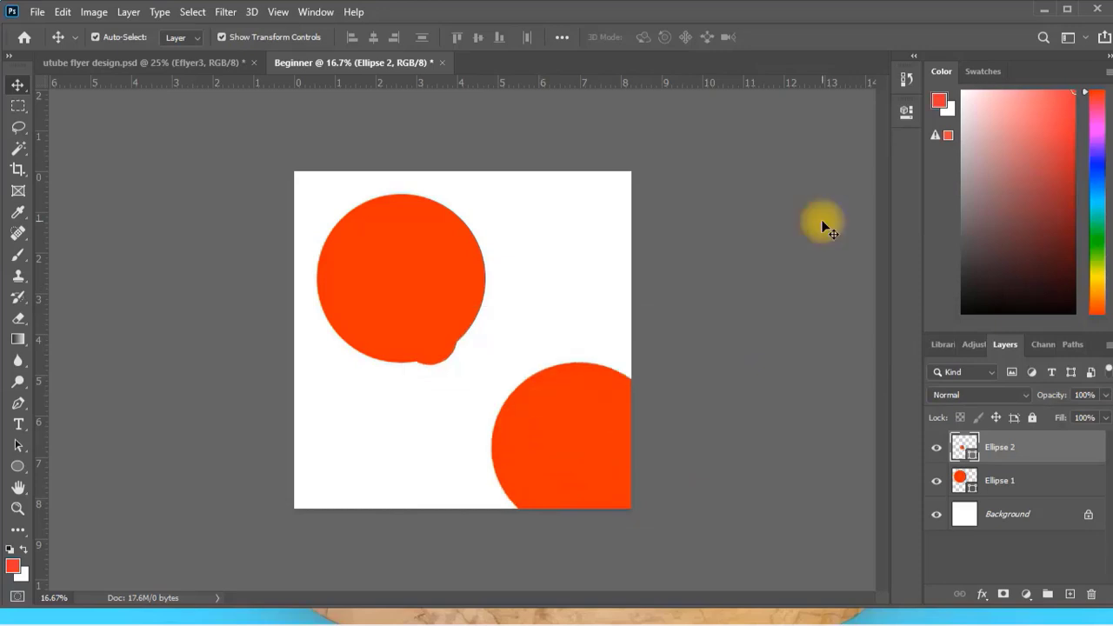
{"action": "left_click", "coordinate": [423, 251]}
{"action": "left_click_drag", "start_coordinate": [423, 251], "coordinate": [388, 218]}
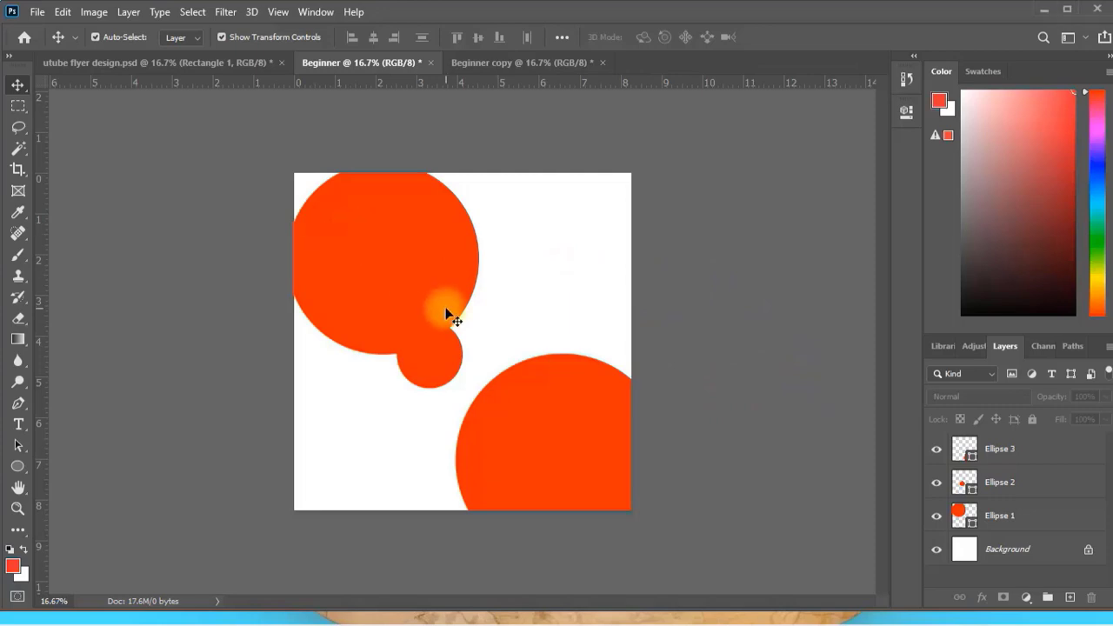
{"action": "left_click", "coordinate": [425, 262]}
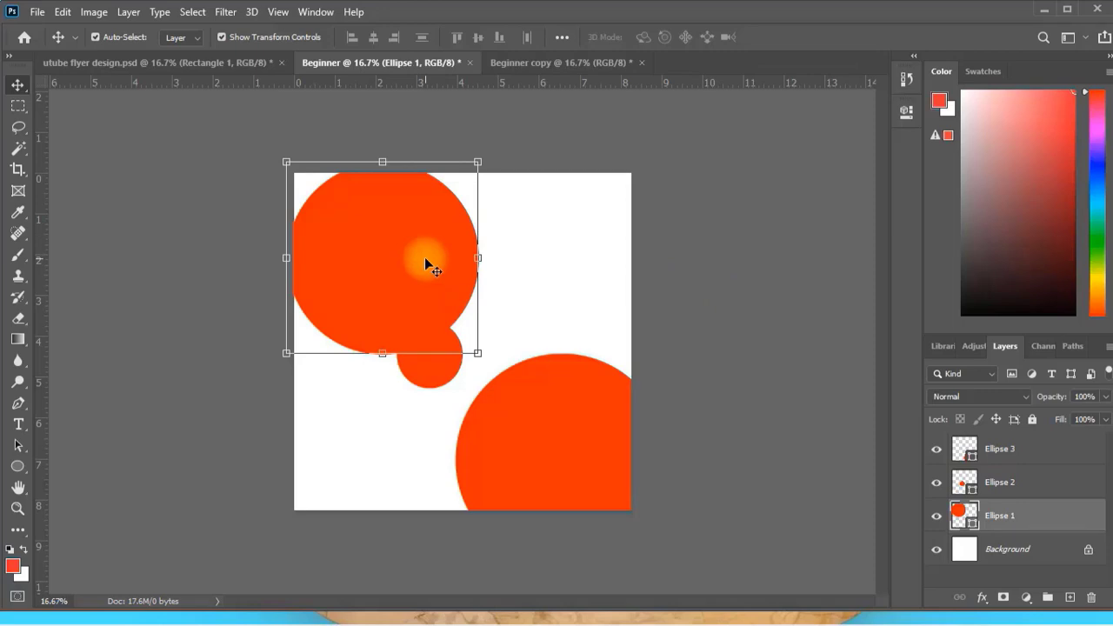
{"action": "left_click", "coordinate": [535, 248]}
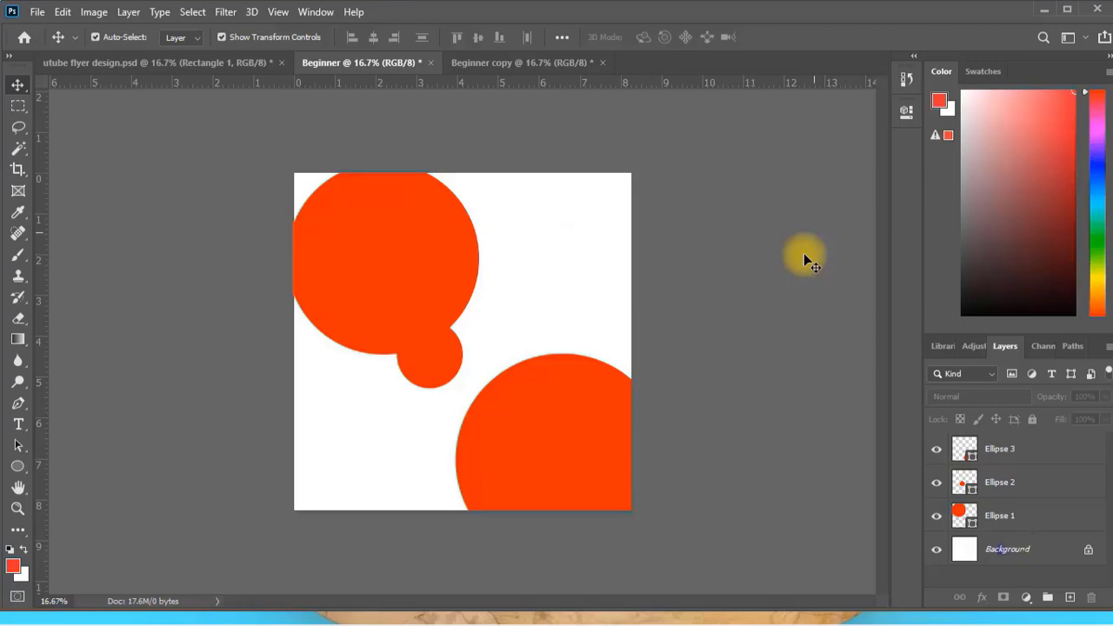
Draw a rectangle about 2481 by 2475 px over the whole canvas, directly above the Background layer.
{"action": "left_click", "coordinate": [999, 549]}
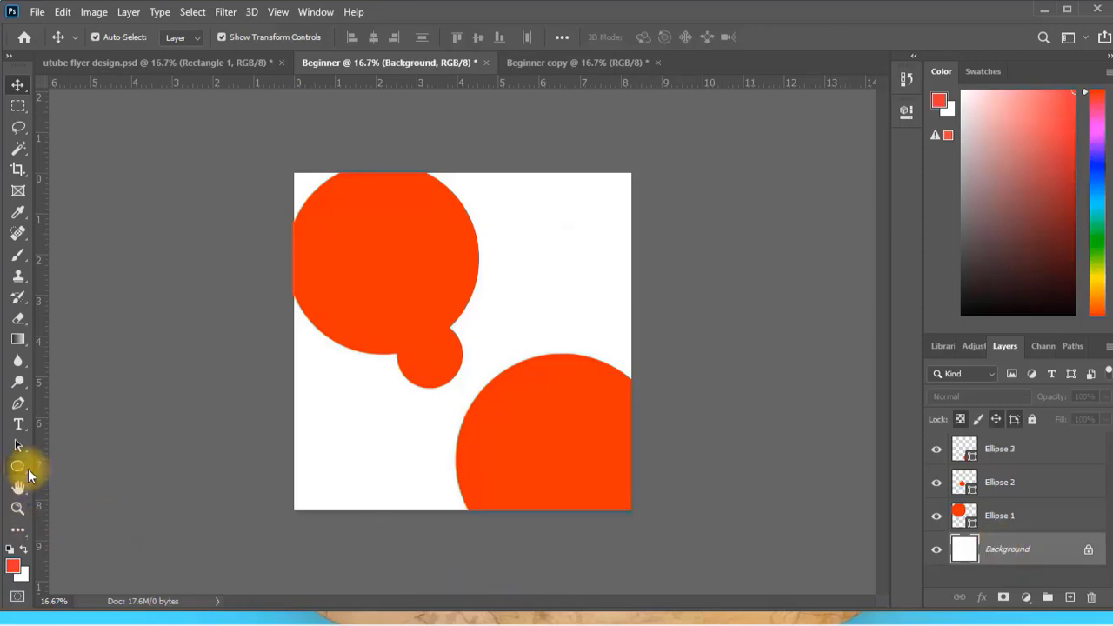
{"action": "left_click_drag", "start_coordinate": [28, 469], "coordinate": [60, 465]}
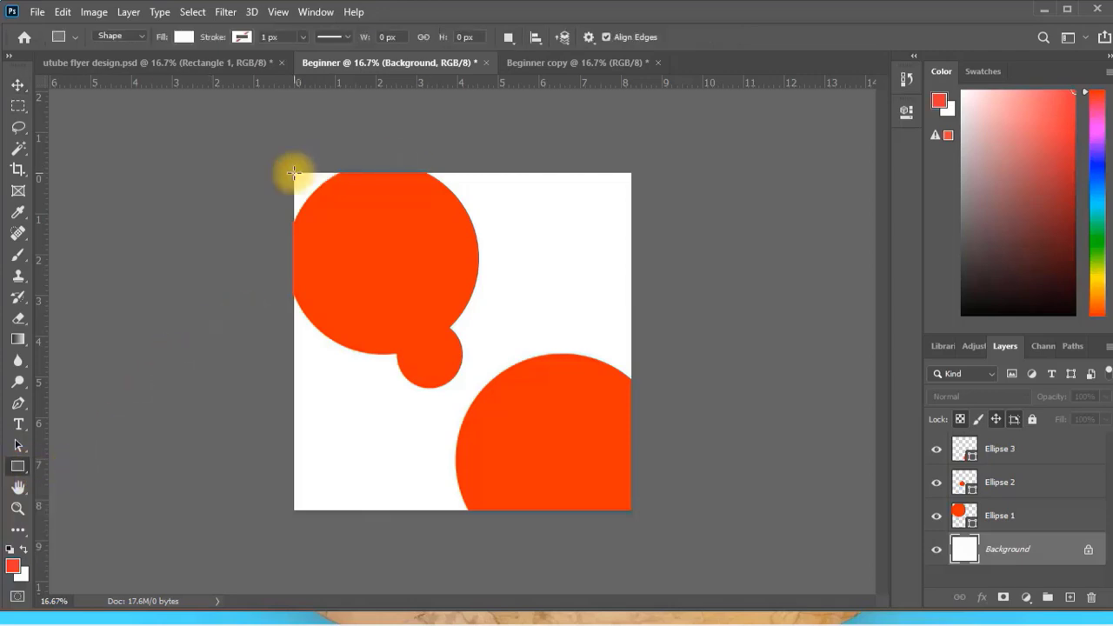
{"action": "left_click_drag", "start_coordinate": [294, 174], "coordinate": [629, 509]}
{"action": "left_click", "coordinate": [17, 87]}
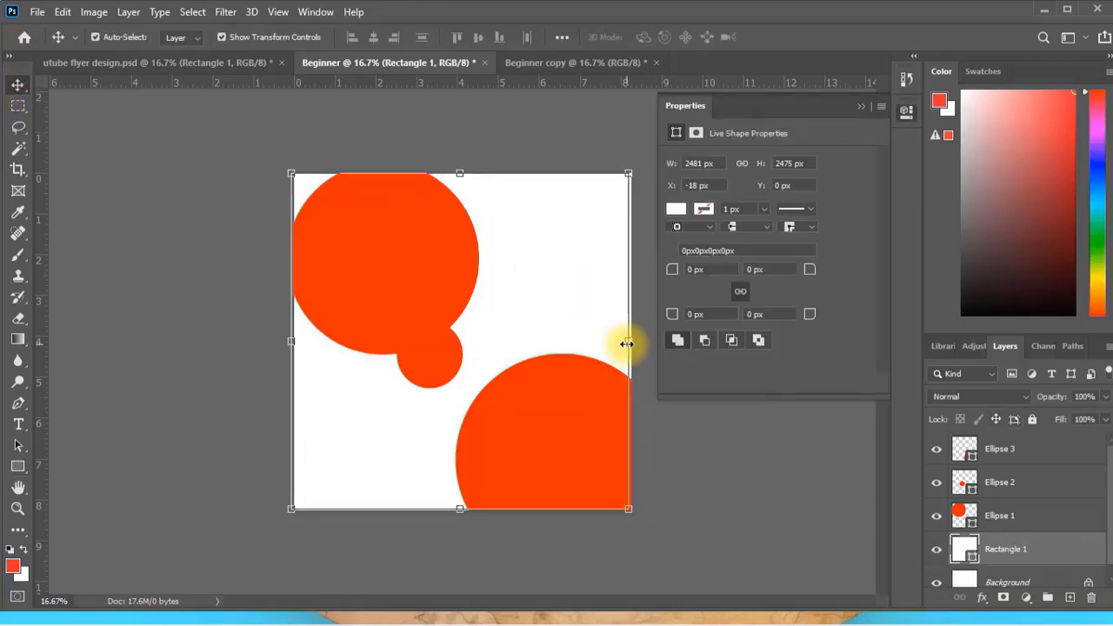
Stretch the rectangle to about 2498 px wide so its right side meets the canvas edge.
{"action": "left_click_drag", "start_coordinate": [626, 344], "coordinate": [632, 343]}
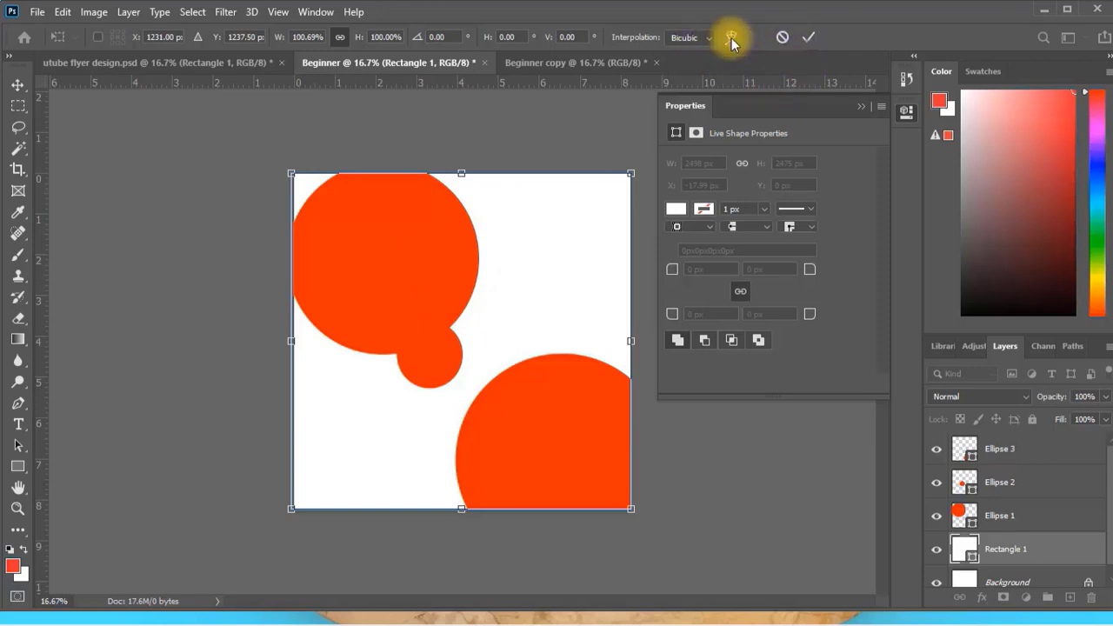
{"action": "left_click", "coordinate": [807, 38]}
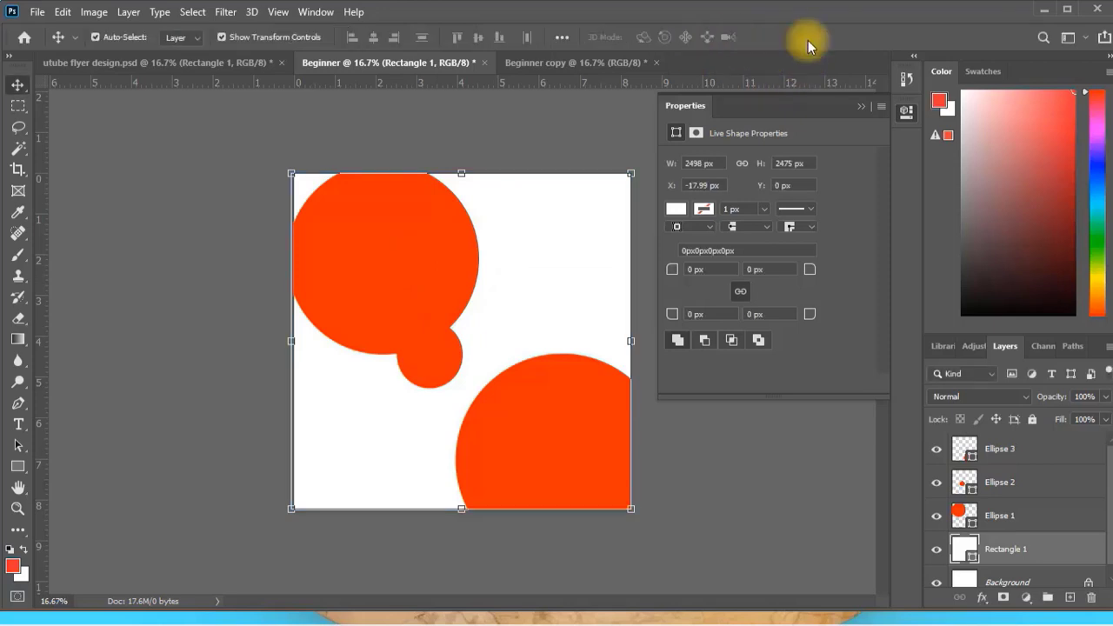
{"action": "left_click", "coordinate": [864, 105]}
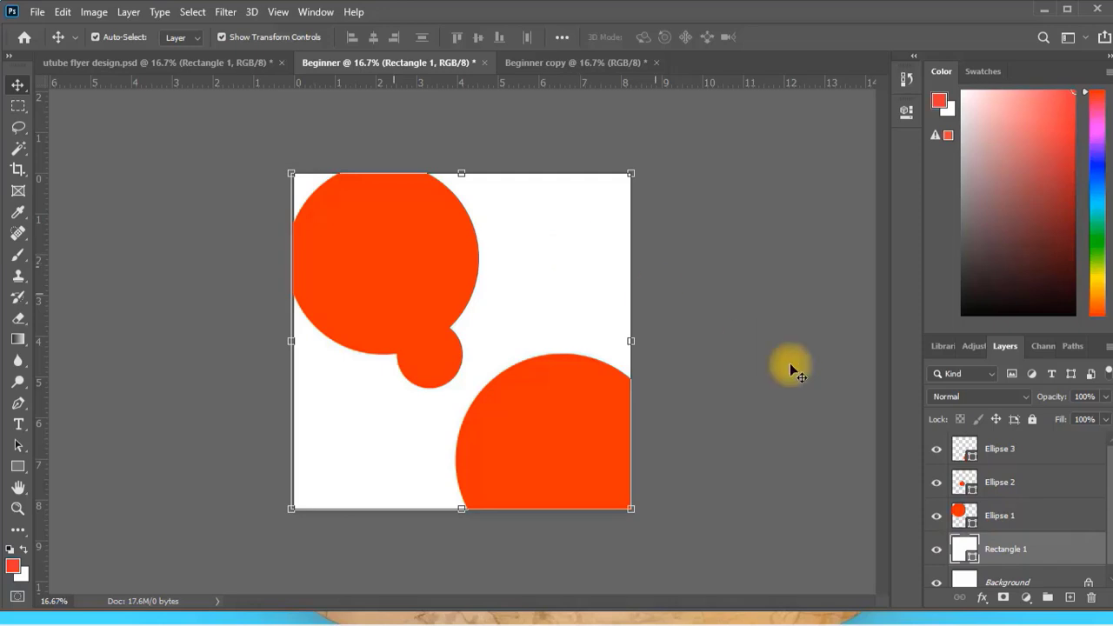
Fill the Rectangle 1 layer with the dark red 990000.
{"action": "double_click", "coordinate": [963, 550]}
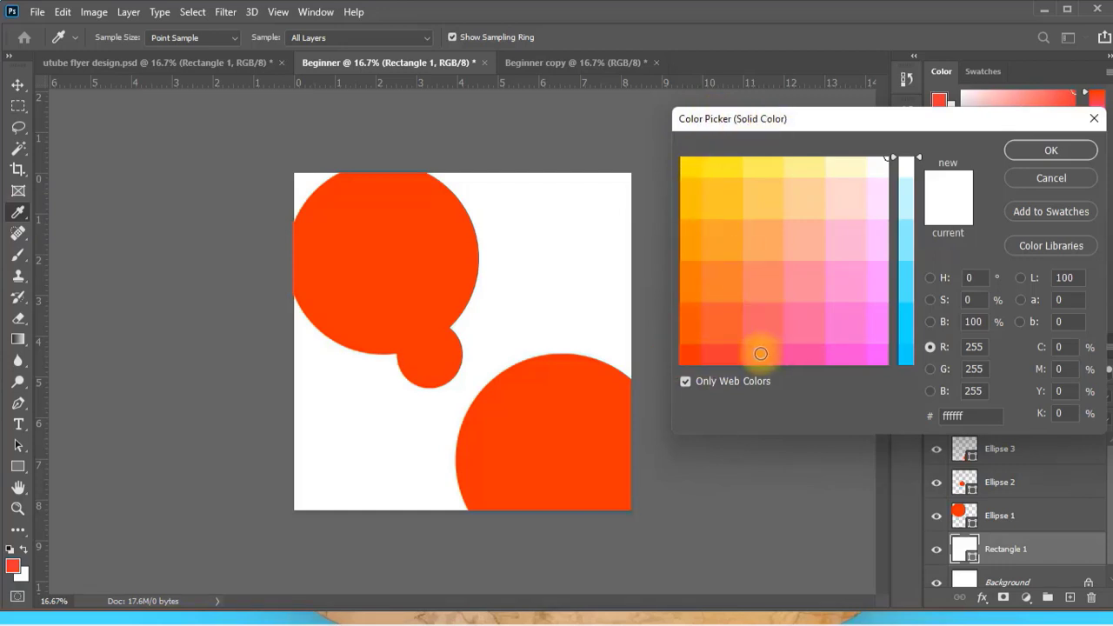
{"action": "double_click", "coordinate": [968, 416]}
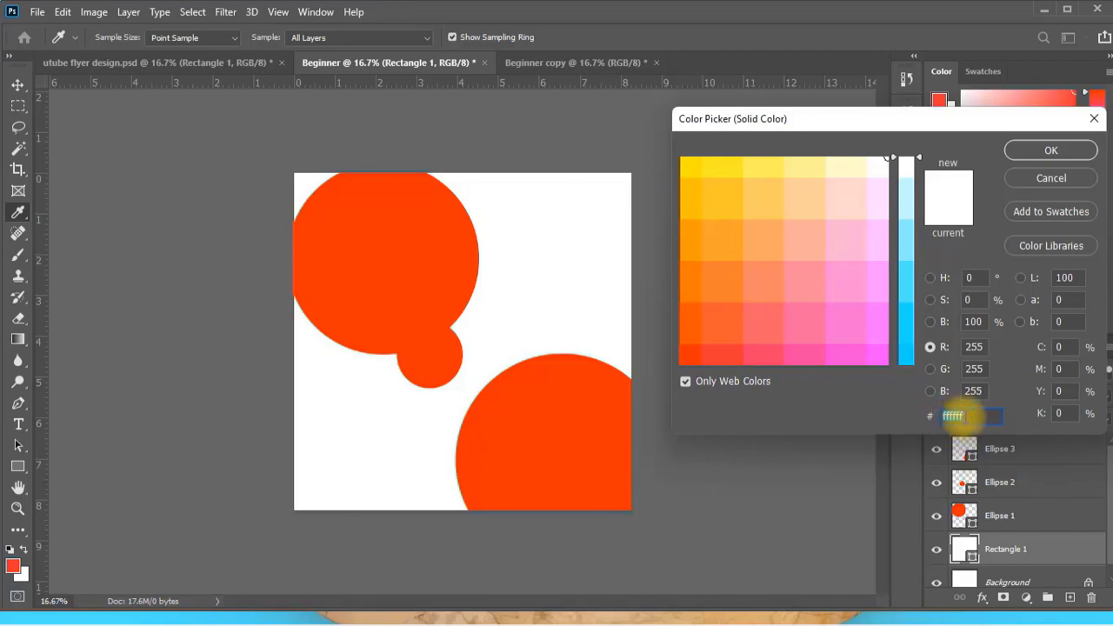
{"action": "key", "text": "BackSpace"}
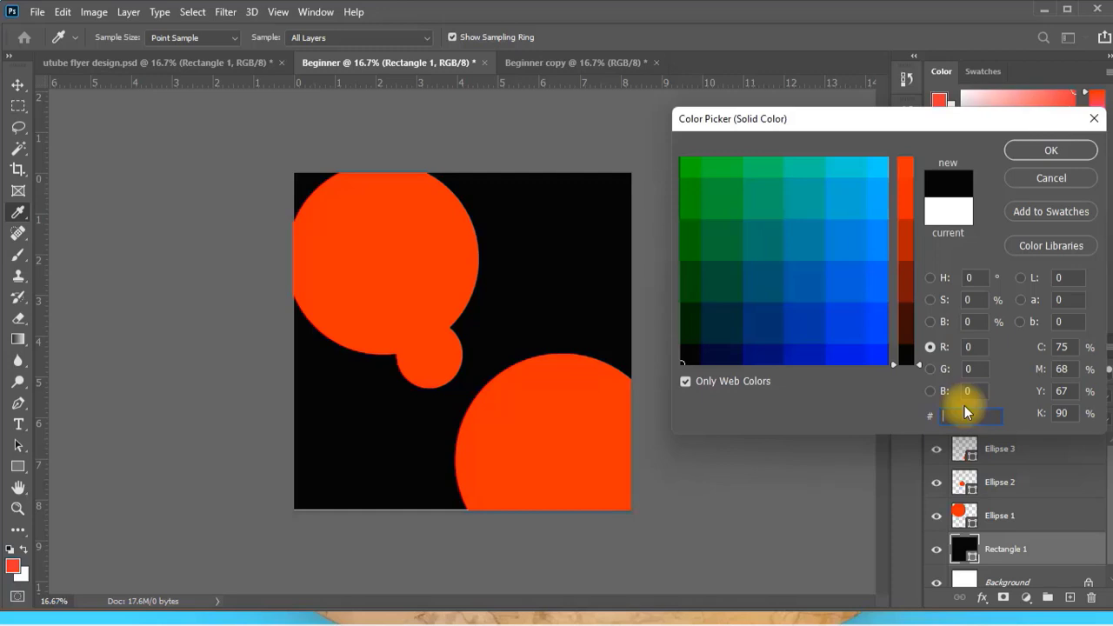
{"action": "type", "text": "990000"}
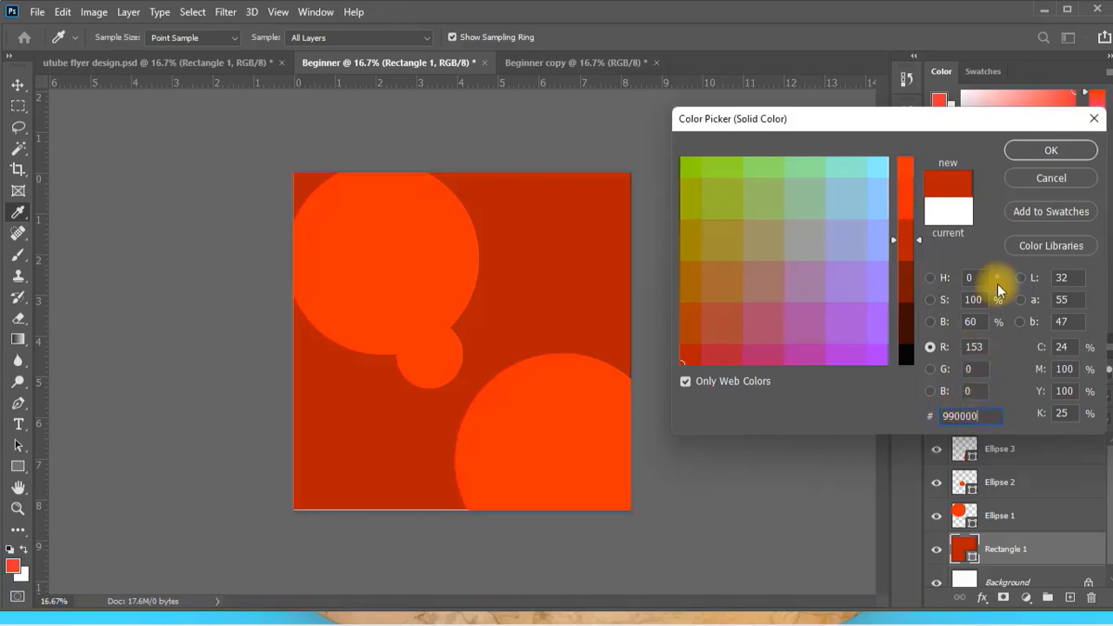
{"action": "left_click", "coordinate": [1051, 151]}
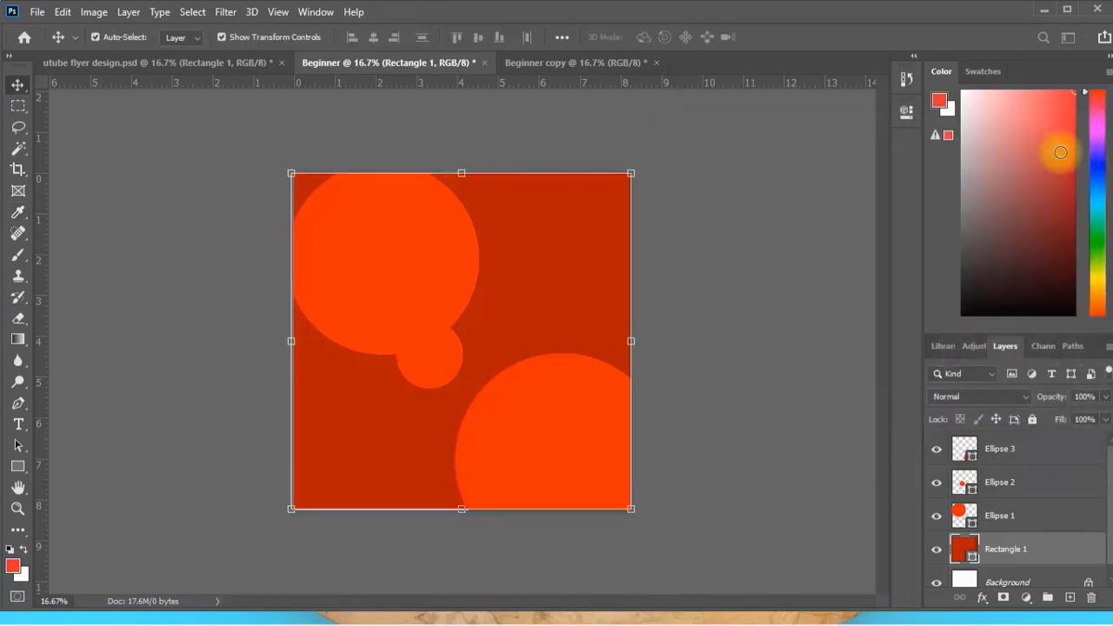
Add a Stroke effect to the large upper-left circle, coloured ffcc00 and 34 px in size.
{"action": "left_click", "coordinate": [399, 257]}
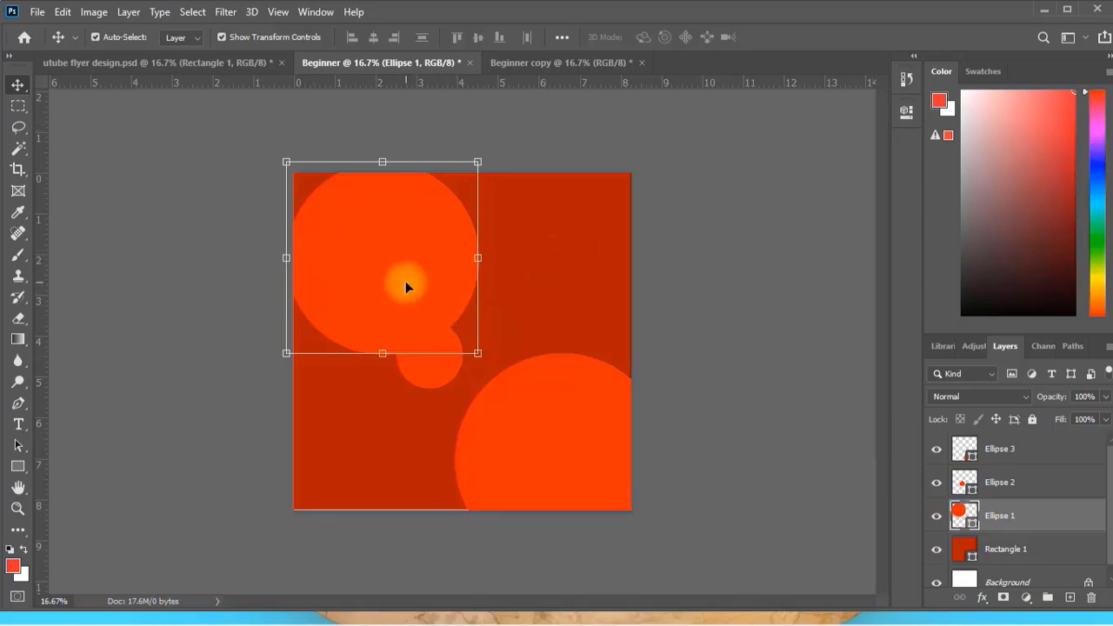
{"action": "left_click", "coordinate": [981, 596]}
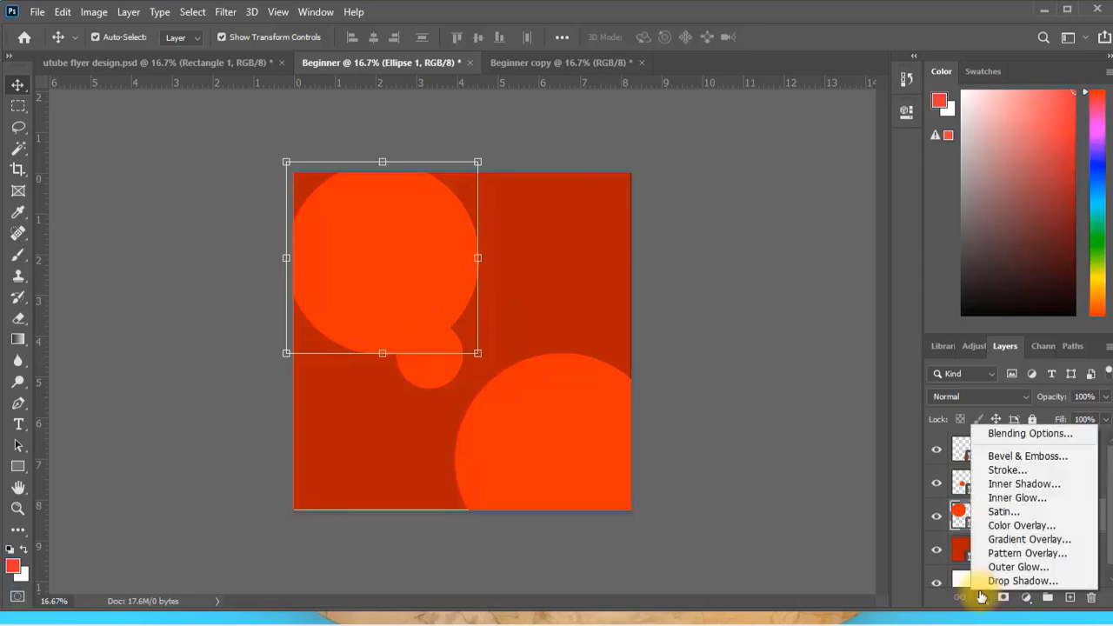
{"action": "left_click", "coordinate": [1010, 470]}
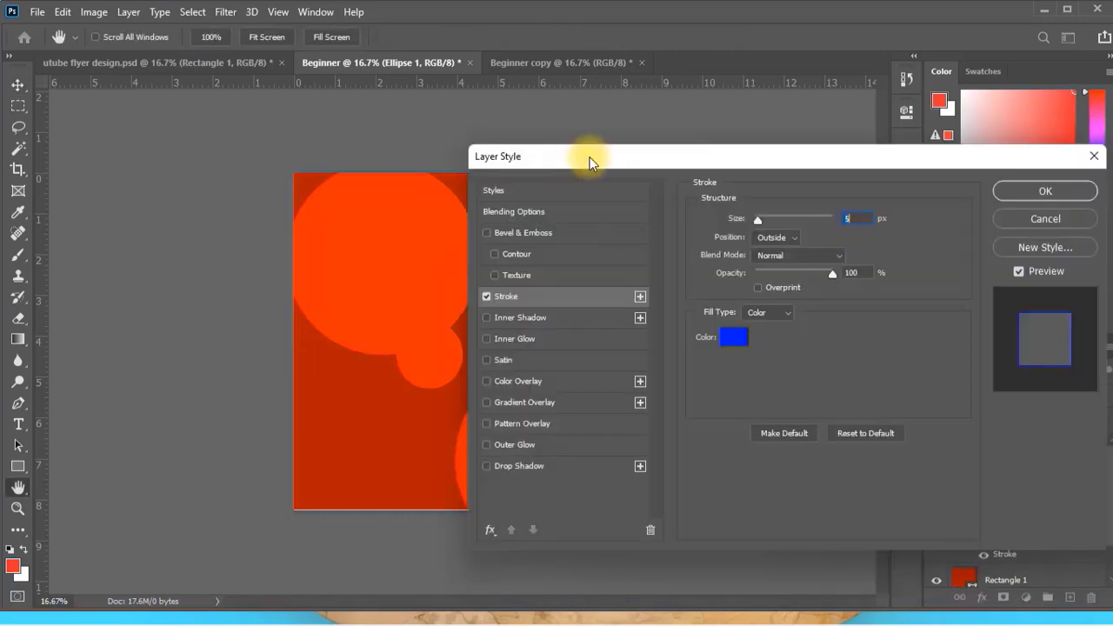
{"action": "left_click_drag", "start_coordinate": [588, 159], "coordinate": [651, 130]}
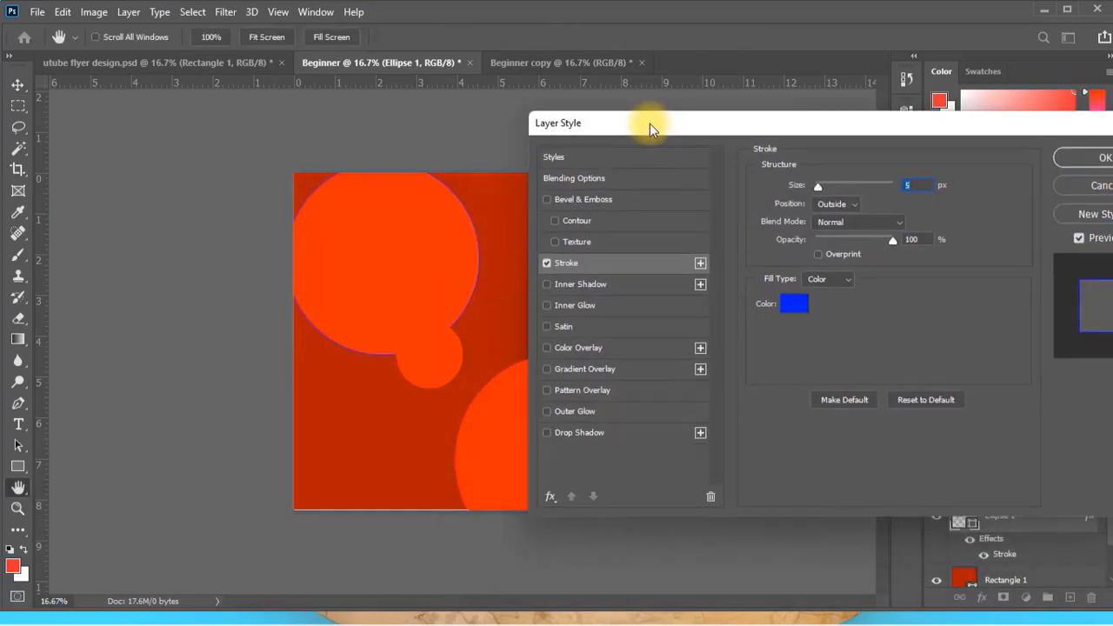
{"action": "left_click", "coordinate": [792, 306]}
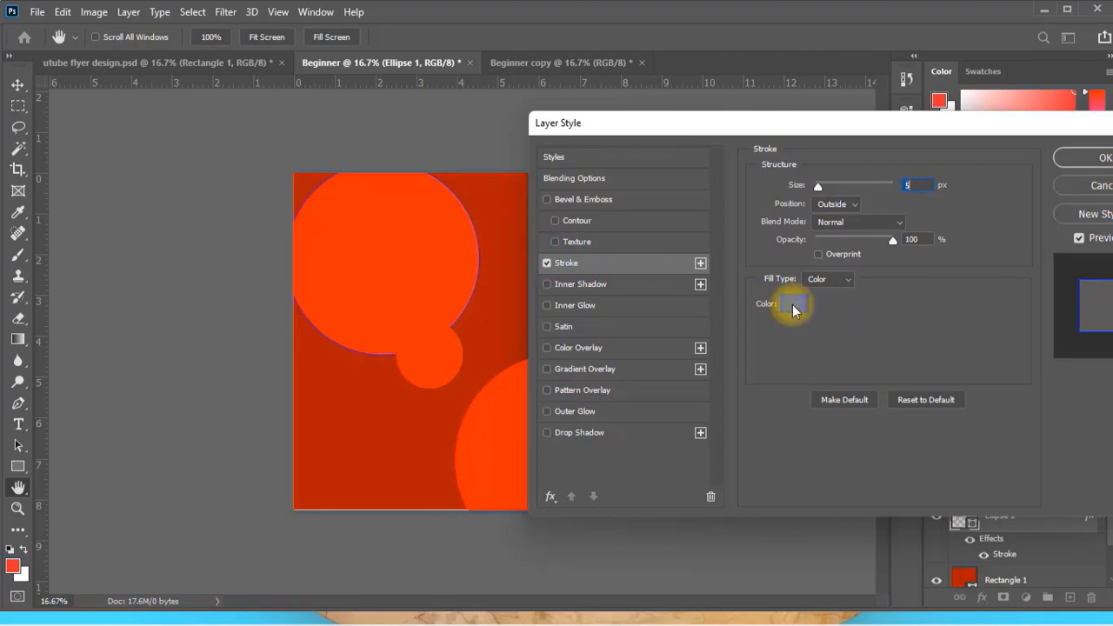
{"action": "left_click", "coordinate": [685, 176]}
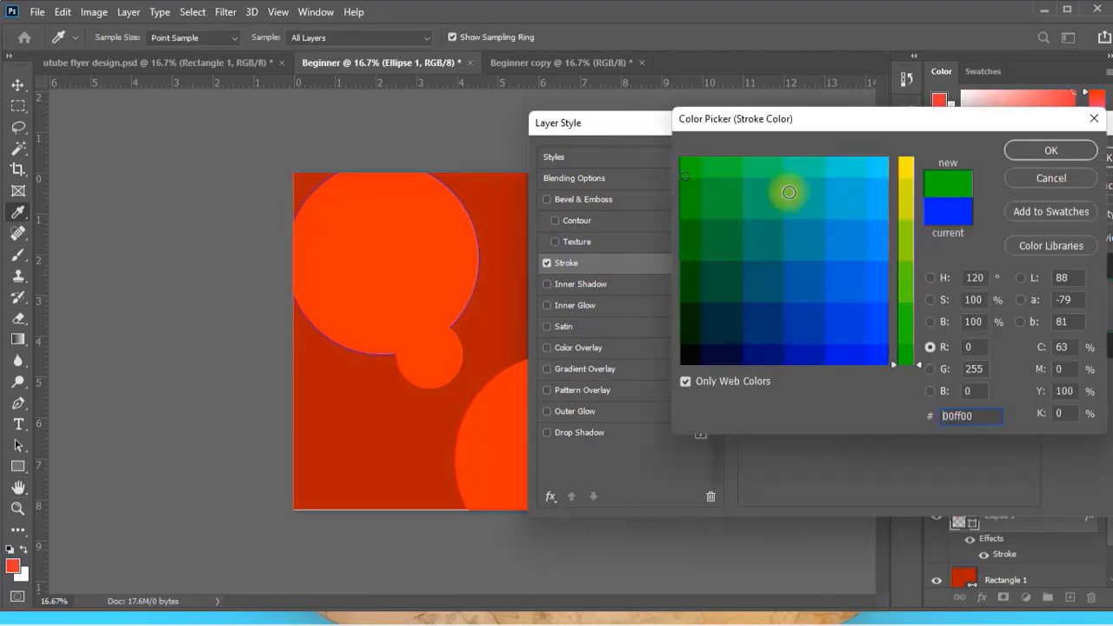
{"action": "left_click", "coordinate": [895, 164]}
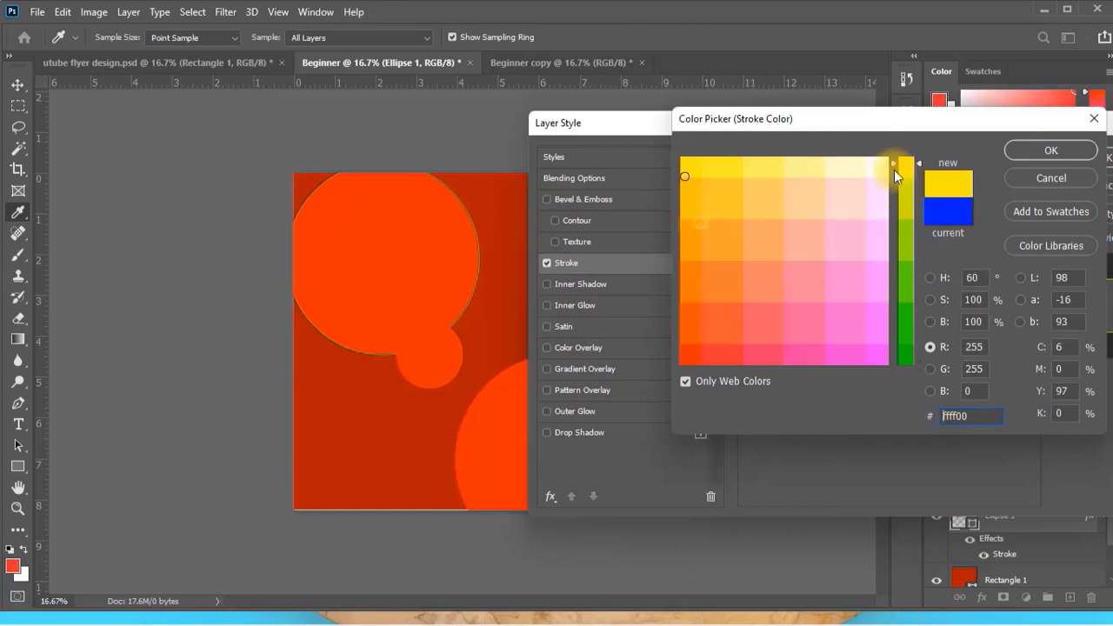
{"action": "left_click", "coordinate": [684, 238]}
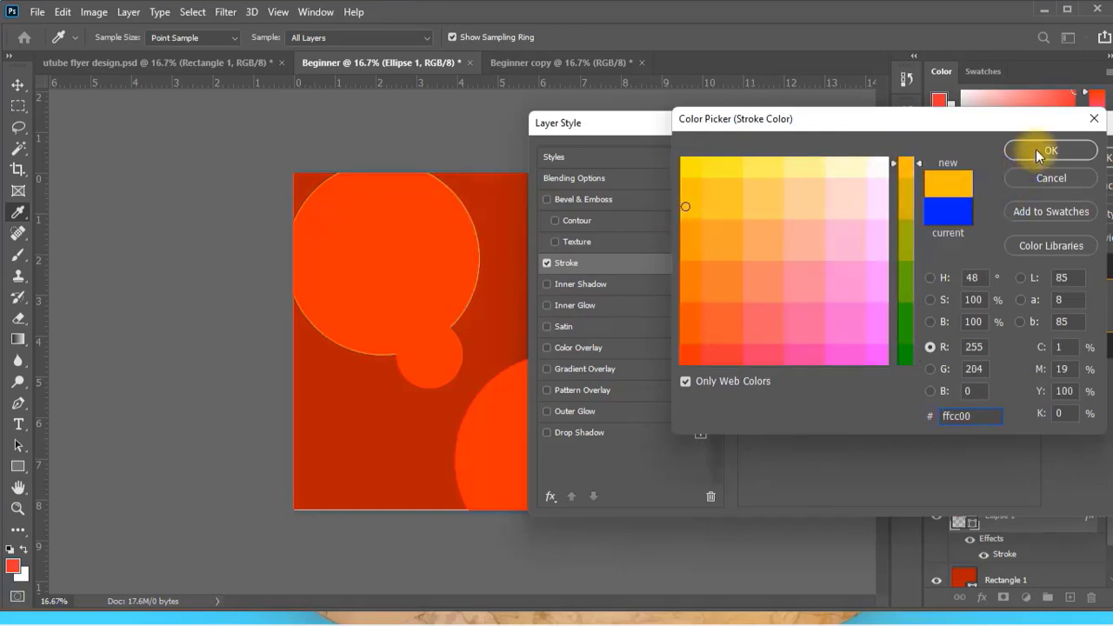
{"action": "left_click", "coordinate": [1036, 153]}
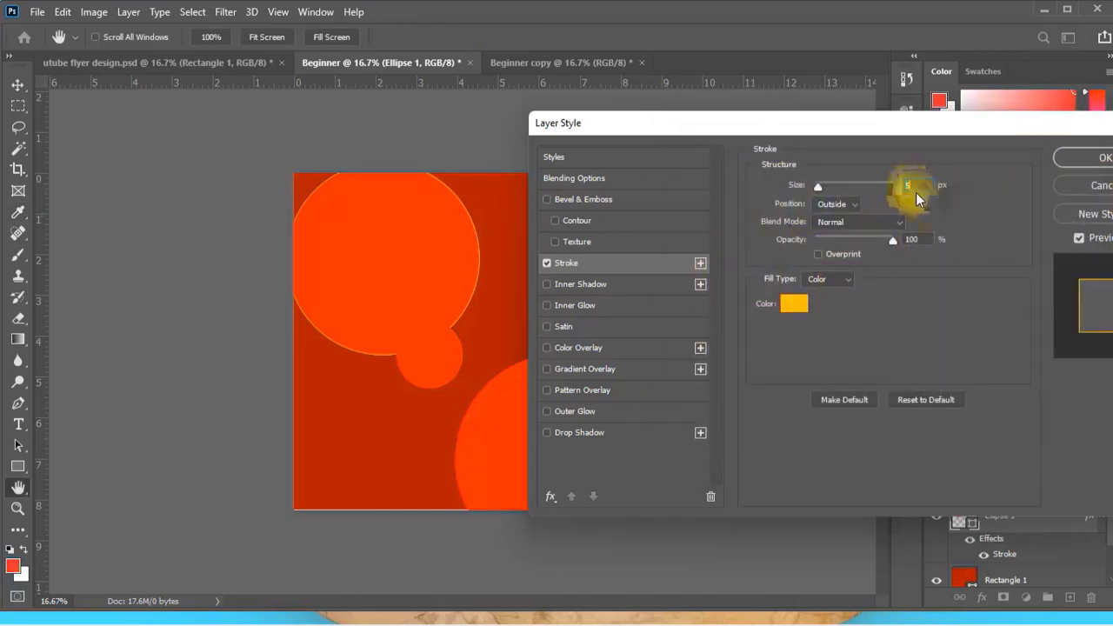
{"action": "left_click_drag", "start_coordinate": [827, 188], "coordinate": [823, 190]}
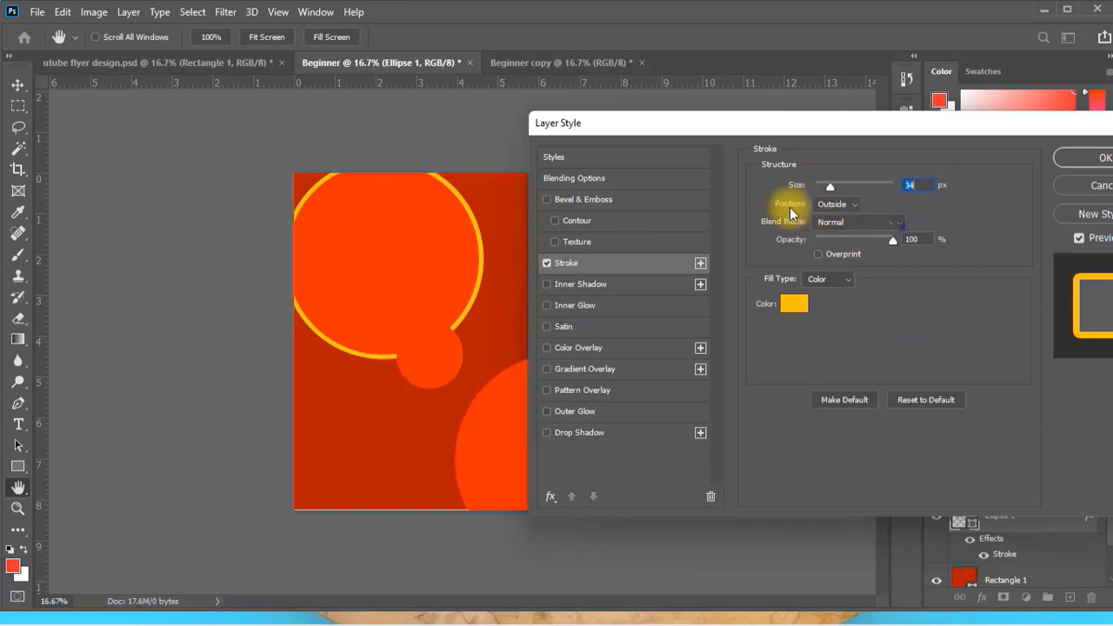
Try the Inside position for the circle's stroke, return it to Outside and apply the layer style.
{"action": "left_click", "coordinate": [853, 204]}
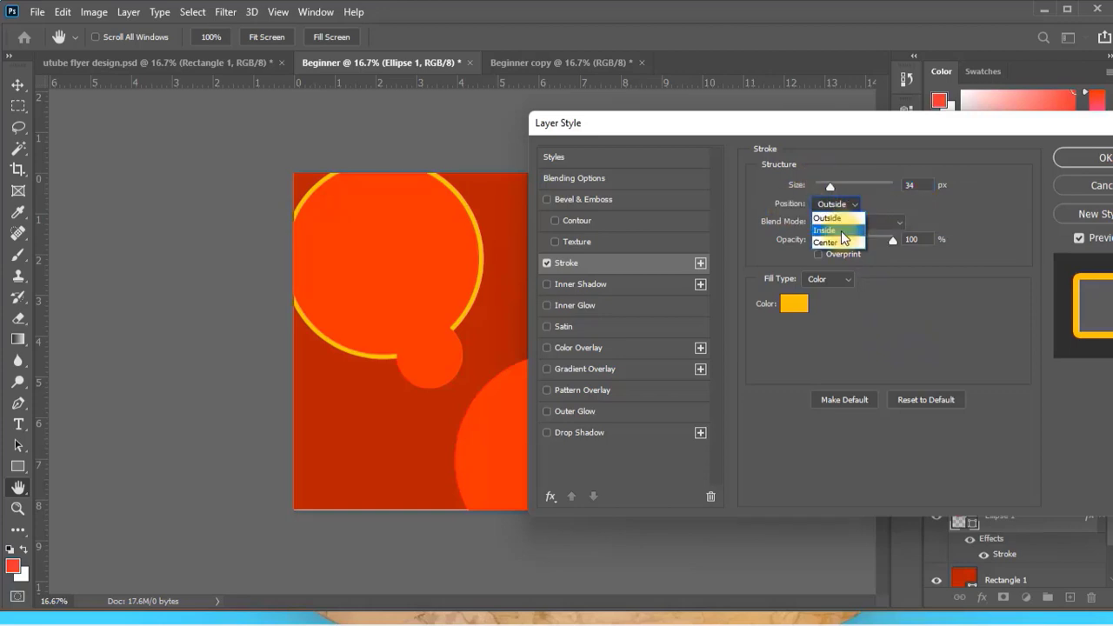
{"action": "left_click", "coordinate": [843, 231]}
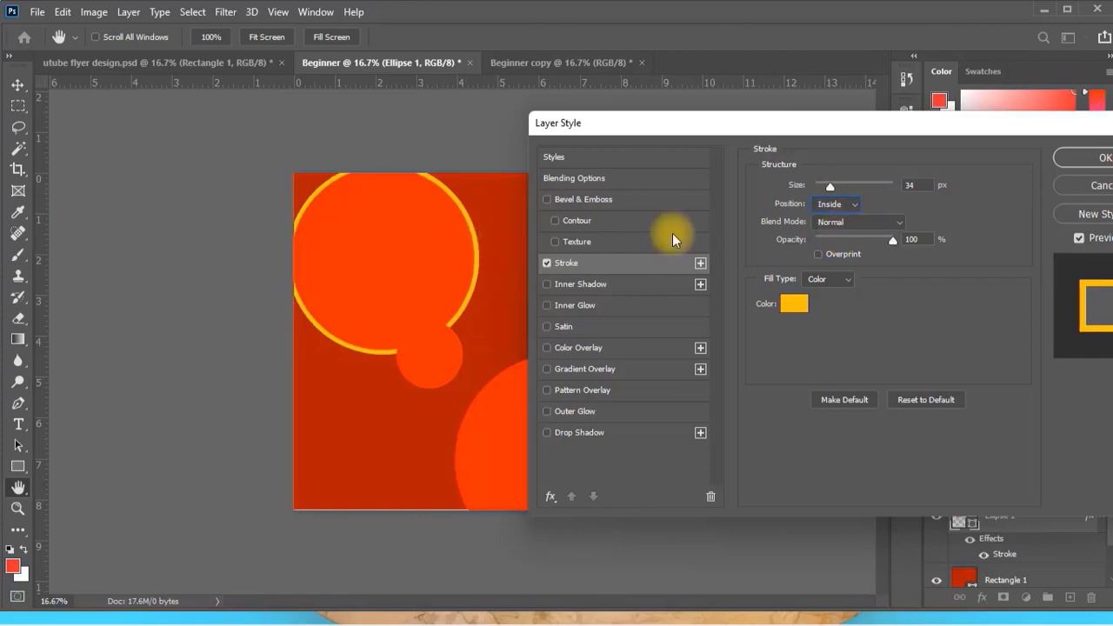
{"action": "left_click", "coordinate": [855, 206]}
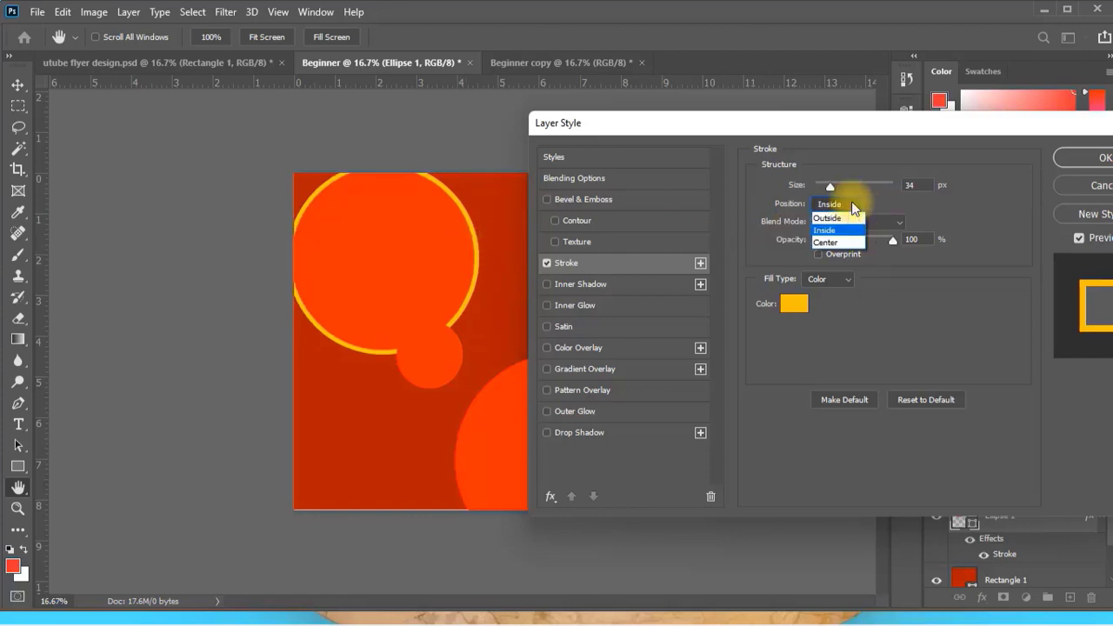
{"action": "left_click", "coordinate": [828, 217]}
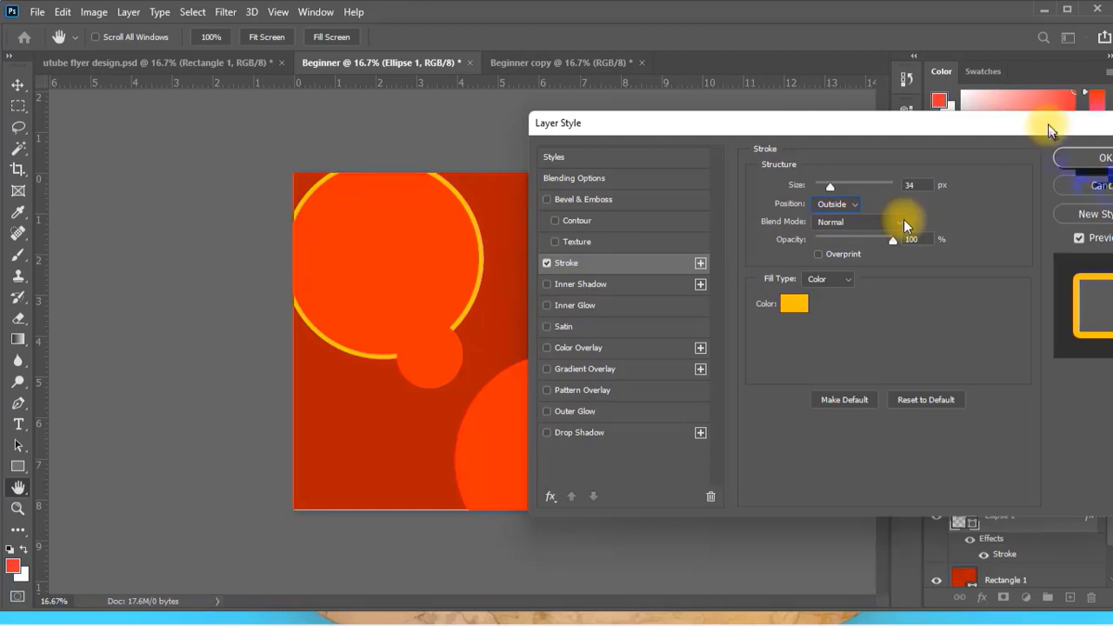
{"action": "left_click_drag", "start_coordinate": [1048, 124], "coordinate": [983, 123]}
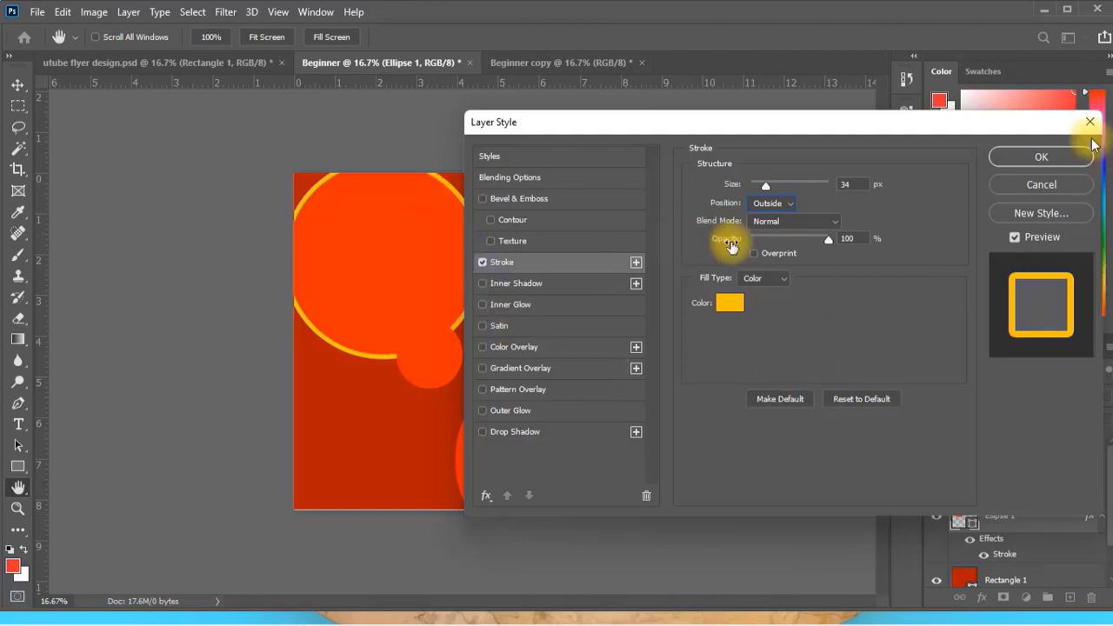
{"action": "left_click", "coordinate": [1046, 158]}
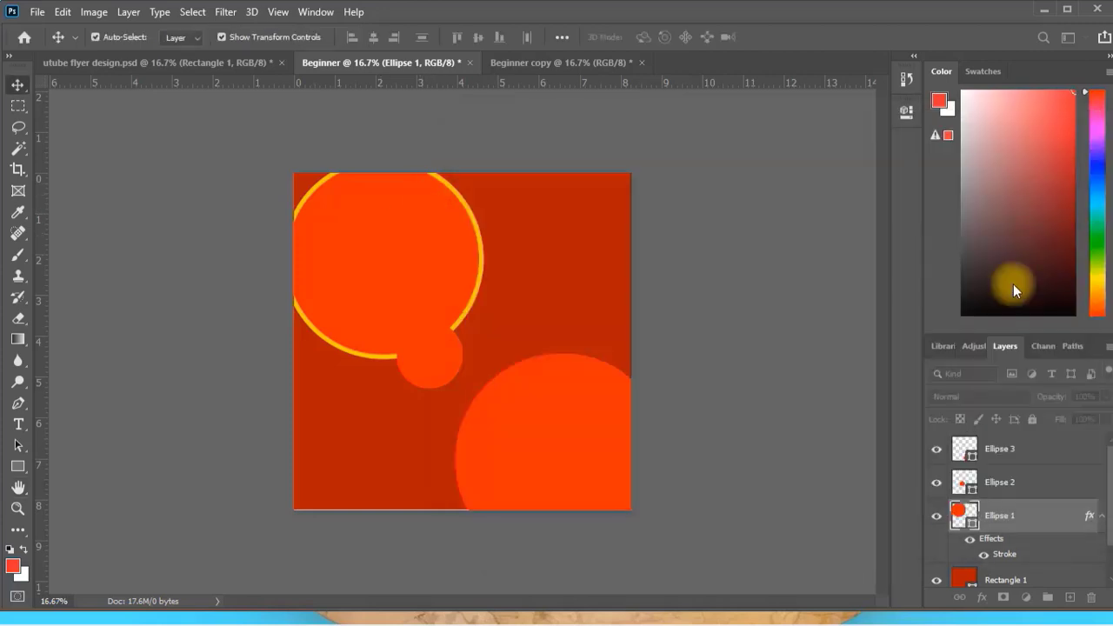
Switch to the Beginner copy document and unlock its Background layer.
{"action": "left_click", "coordinate": [532, 445]}
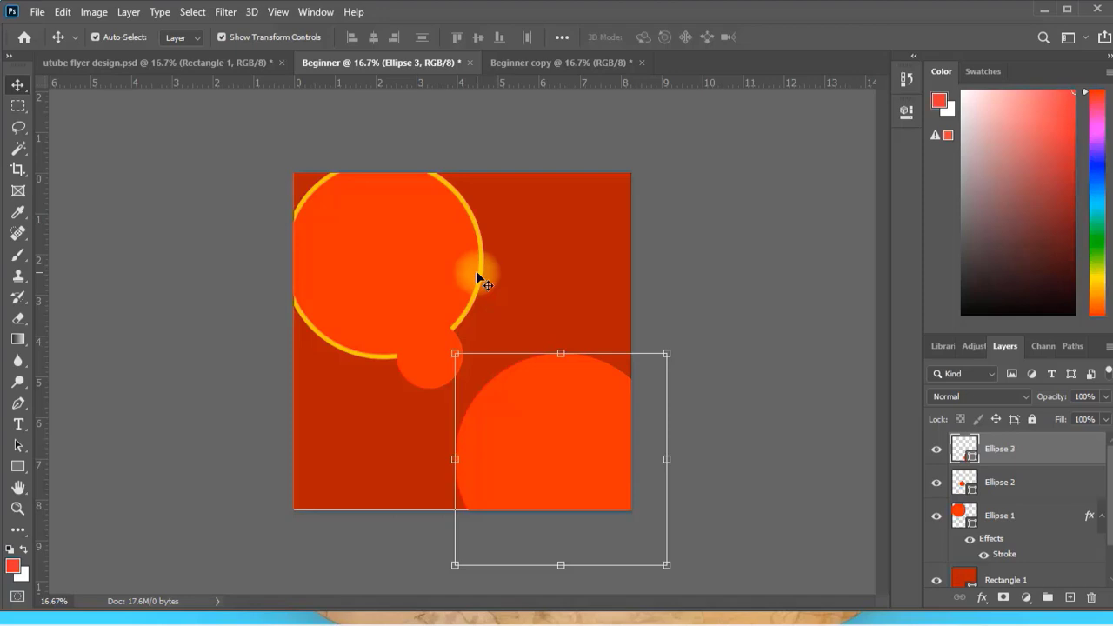
{"action": "left_click", "coordinate": [524, 64]}
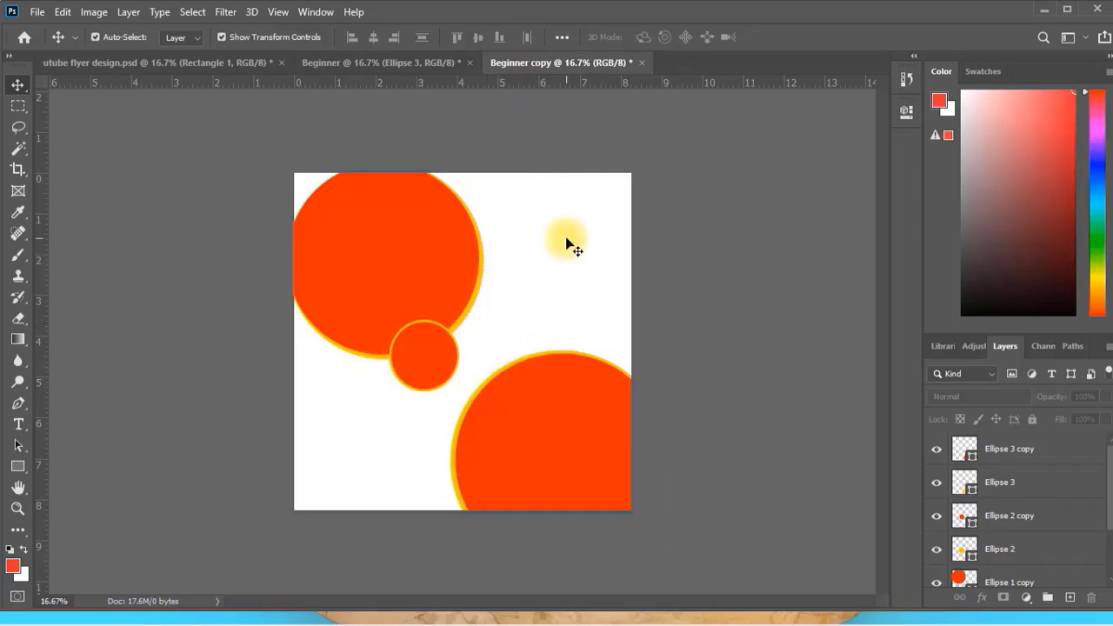
{"action": "scroll", "coordinate": [1031, 519], "scroll_direction": "down", "scroll_amount": 3}
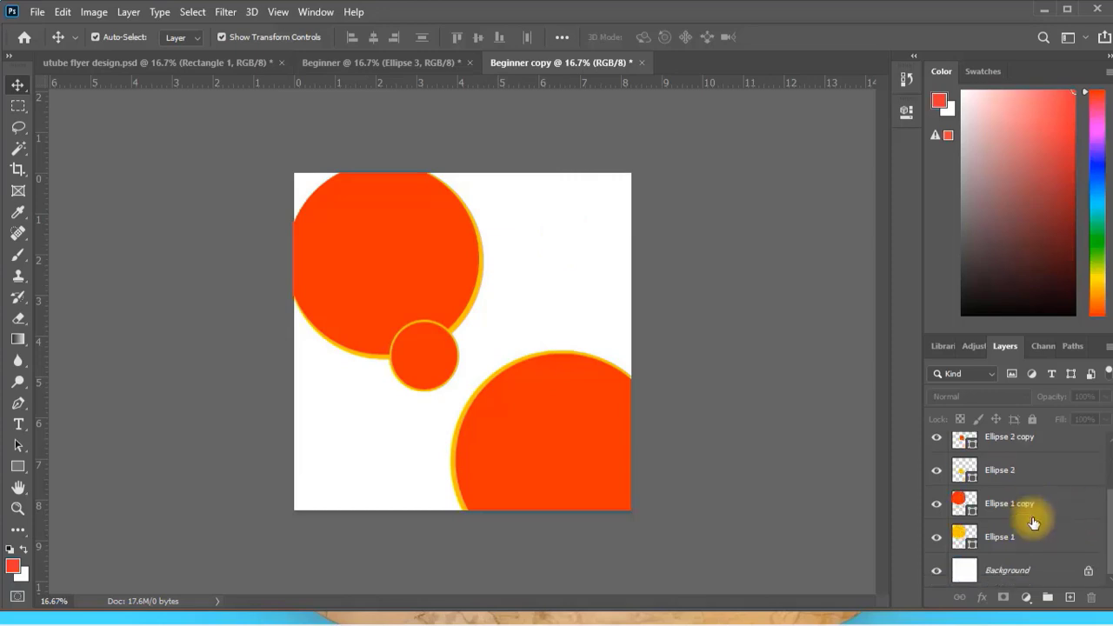
{"action": "left_click", "coordinate": [1026, 567]}
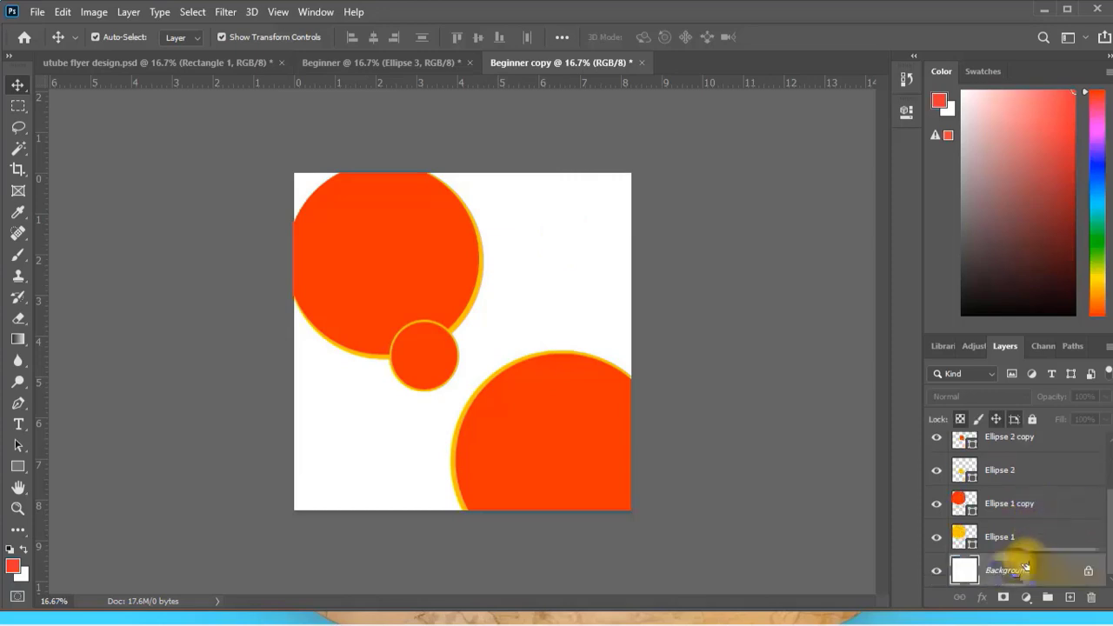
{"action": "left_click", "coordinate": [1089, 574]}
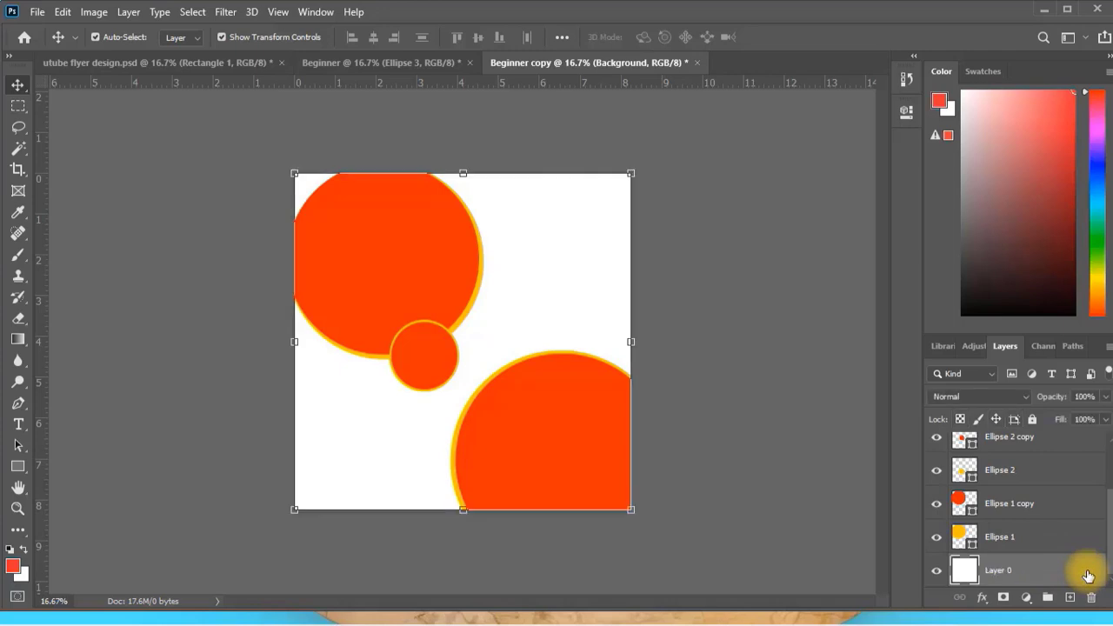
Add a Color Overlay effect coloured 000000 to Layer 0, apply the layer style and deselect the layer.
{"action": "double_click", "coordinate": [977, 561]}
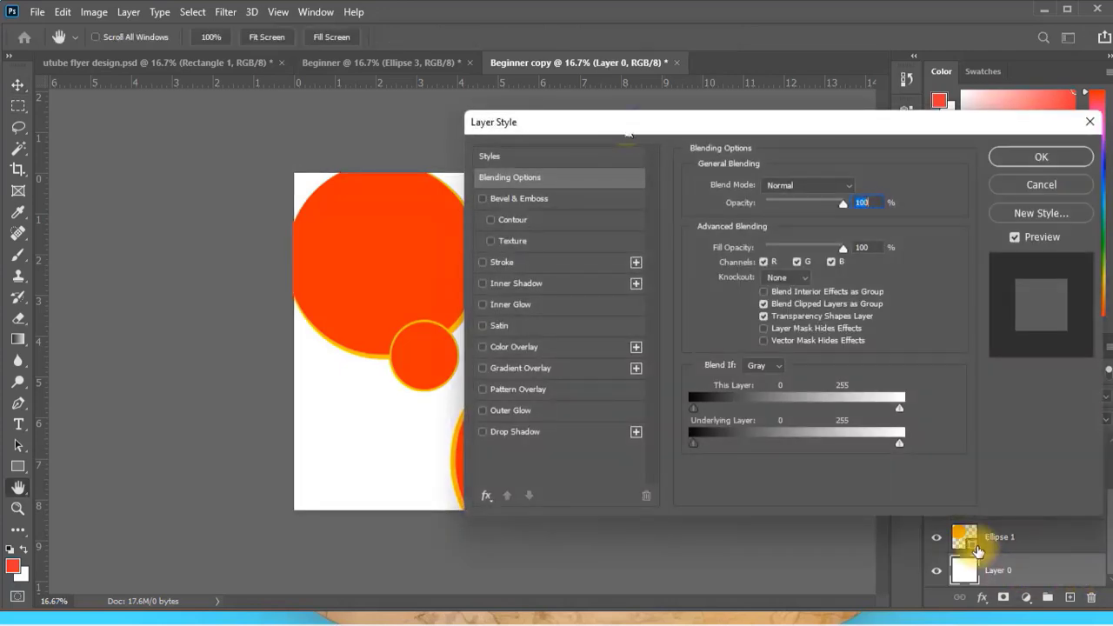
{"action": "left_click_drag", "start_coordinate": [625, 124], "coordinate": [790, 115]}
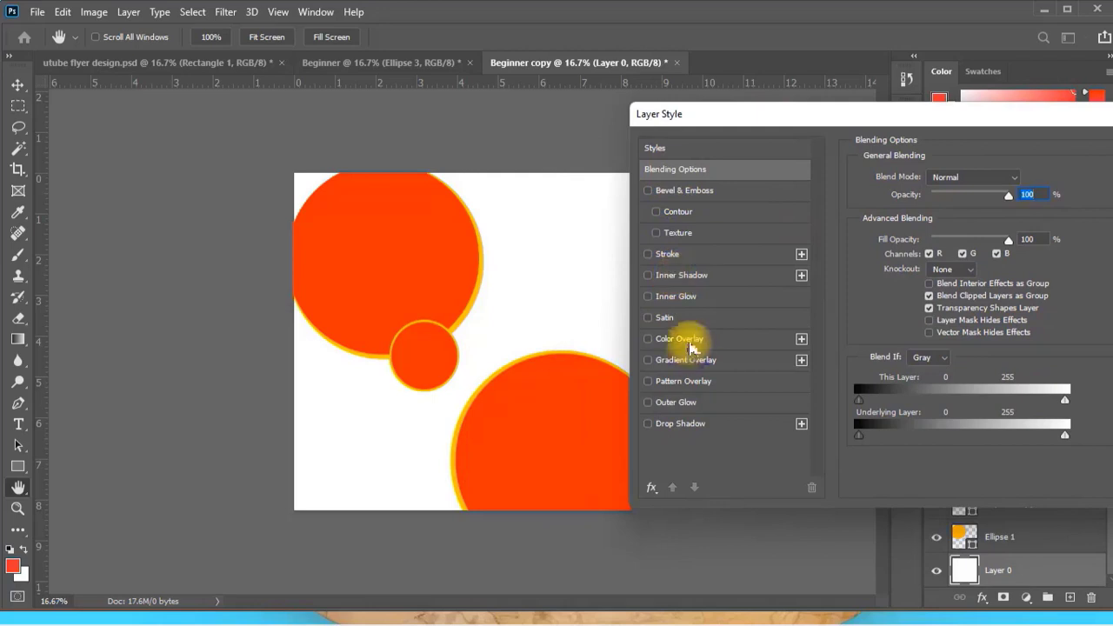
{"action": "left_click", "coordinate": [682, 341]}
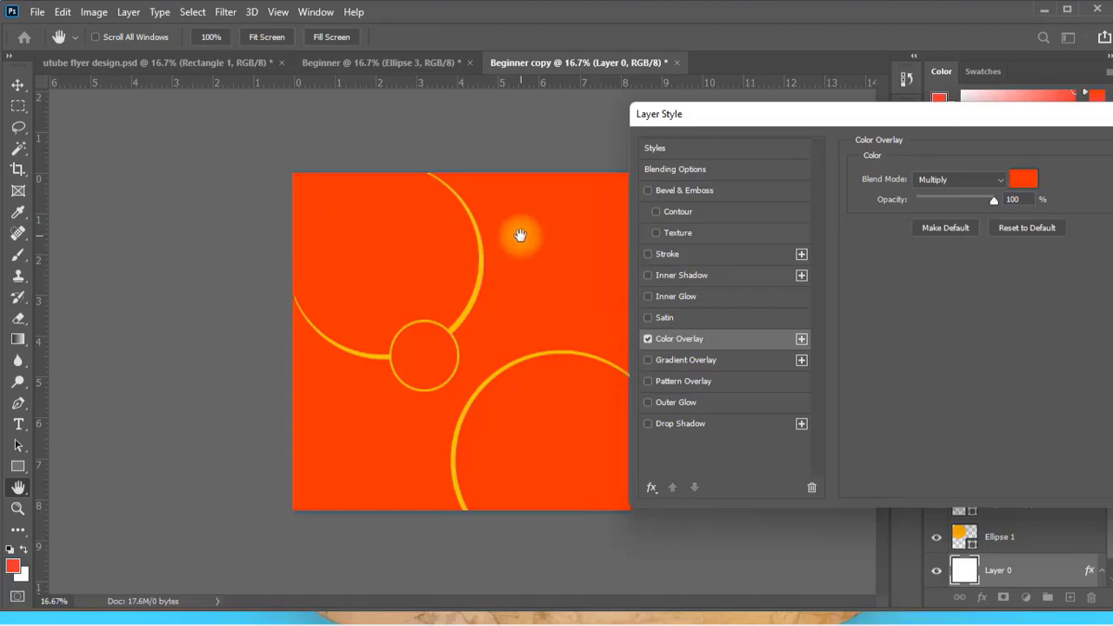
{"action": "left_click", "coordinate": [1020, 178]}
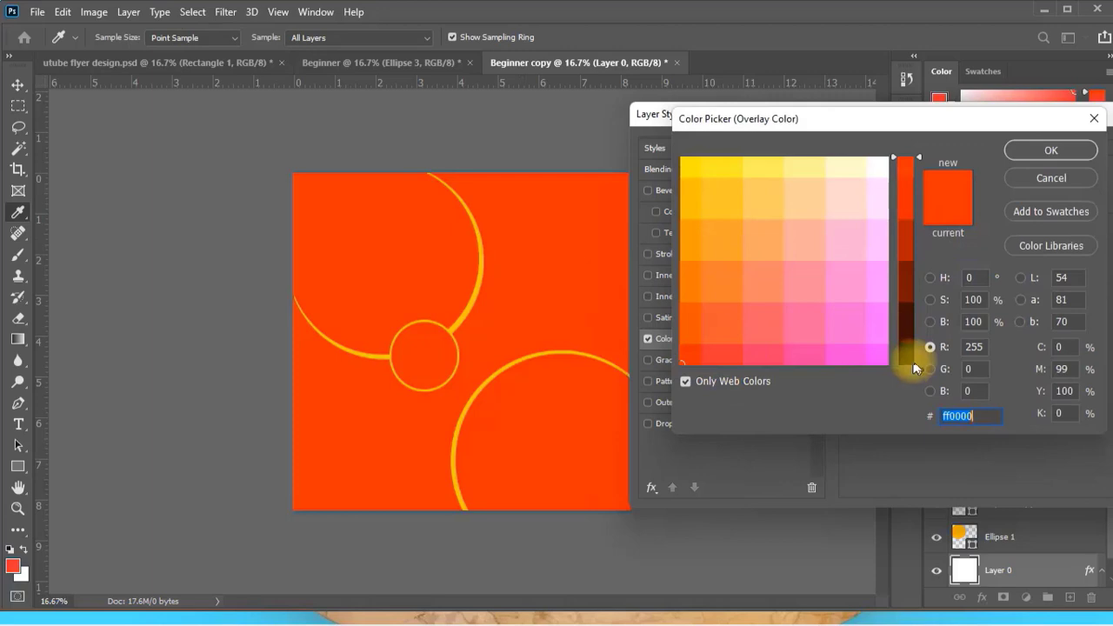
{"action": "left_click", "coordinate": [913, 363]}
{"action": "left_click", "coordinate": [1039, 146]}
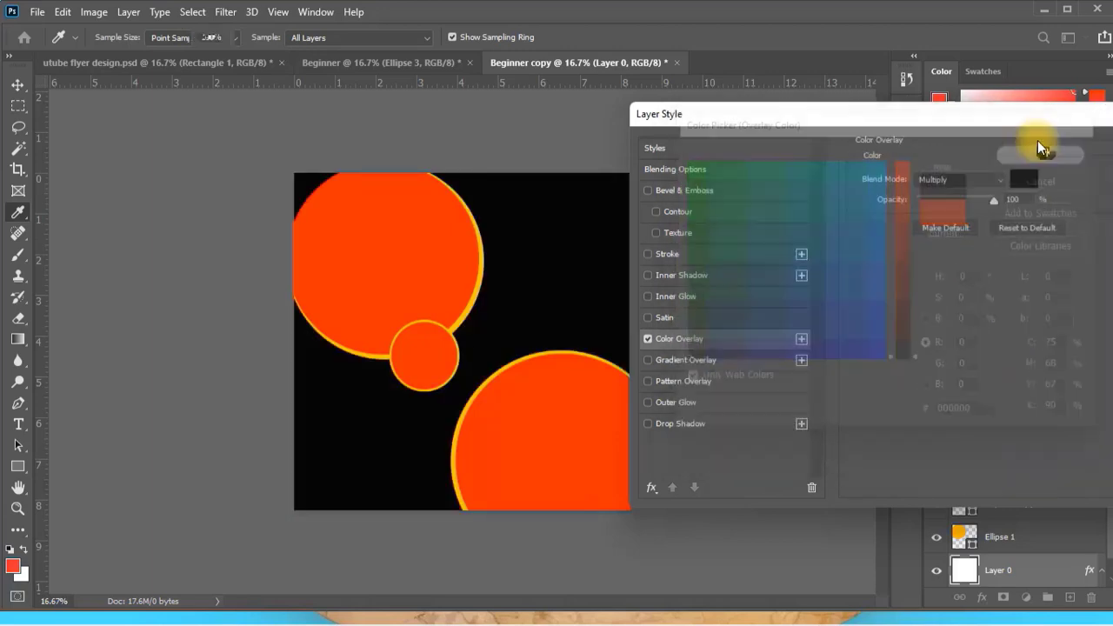
{"action": "left_click_drag", "start_coordinate": [1037, 141], "coordinate": [826, 142]}
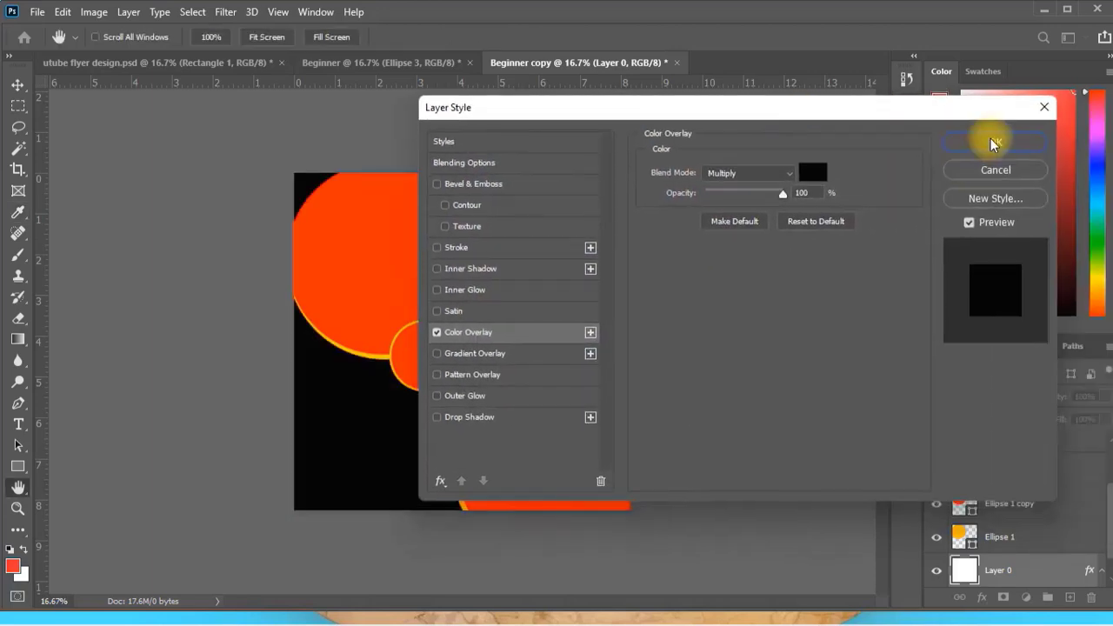
{"action": "left_click", "coordinate": [990, 140]}
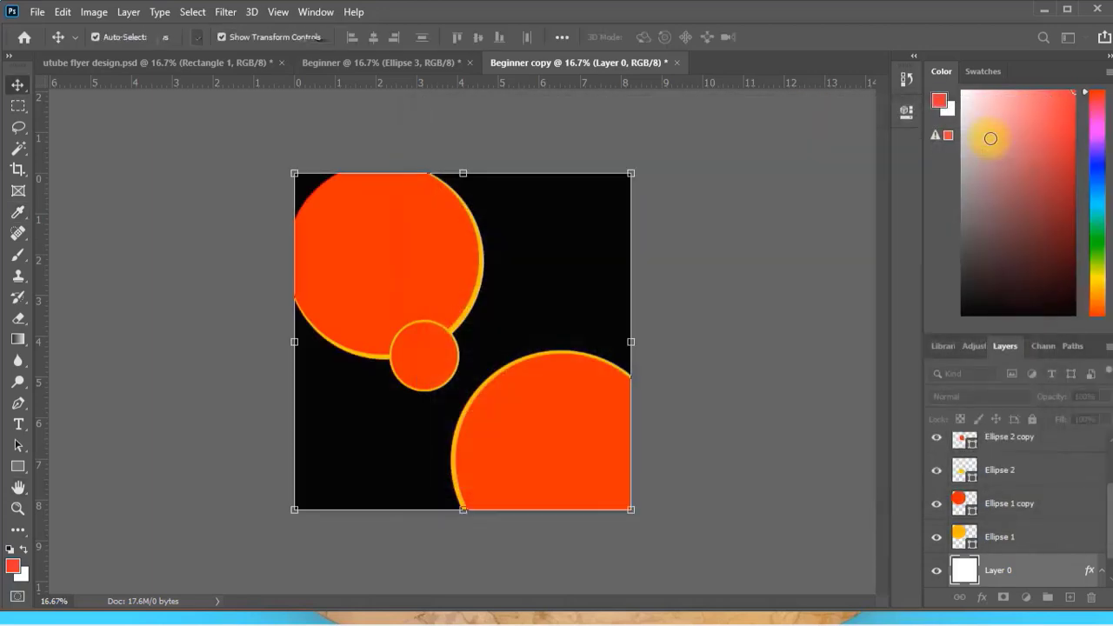
{"action": "left_click", "coordinate": [682, 210]}
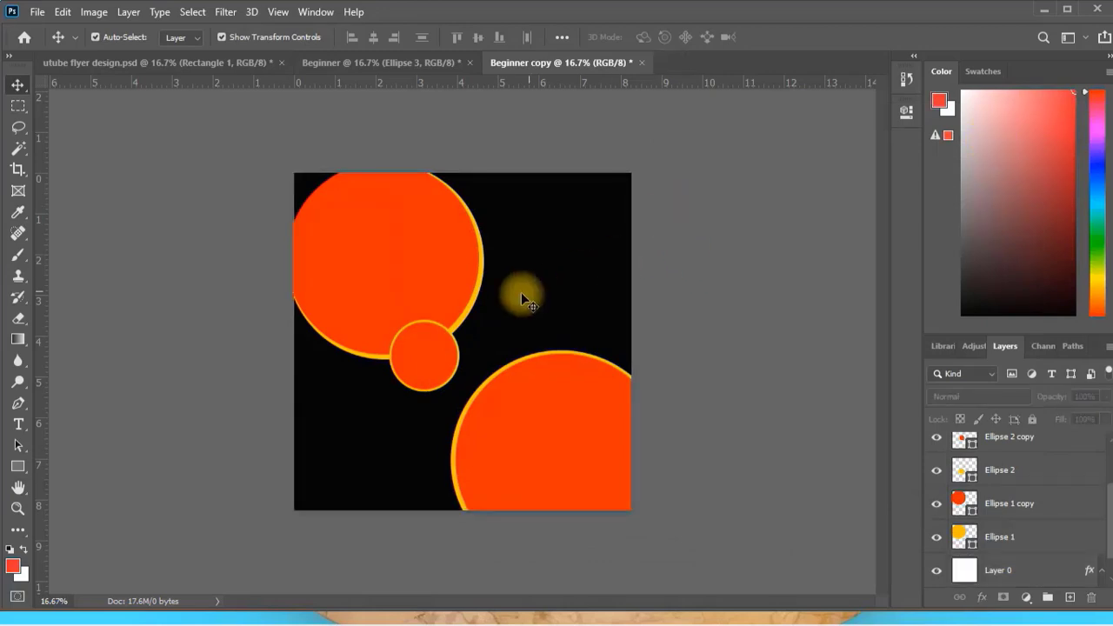
Select the large upper-left circle and toggle the Ellipse 1 copy layer's visibility to inspect the yellow circle beneath it.
{"action": "left_click", "coordinate": [386, 278]}
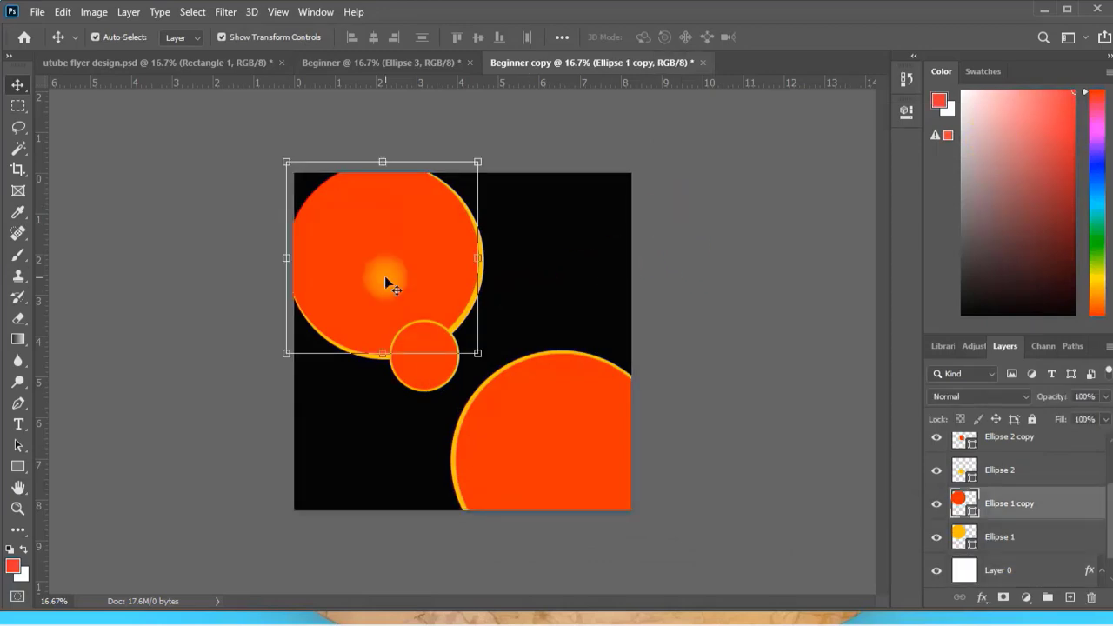
{"action": "left_click", "coordinate": [953, 500]}
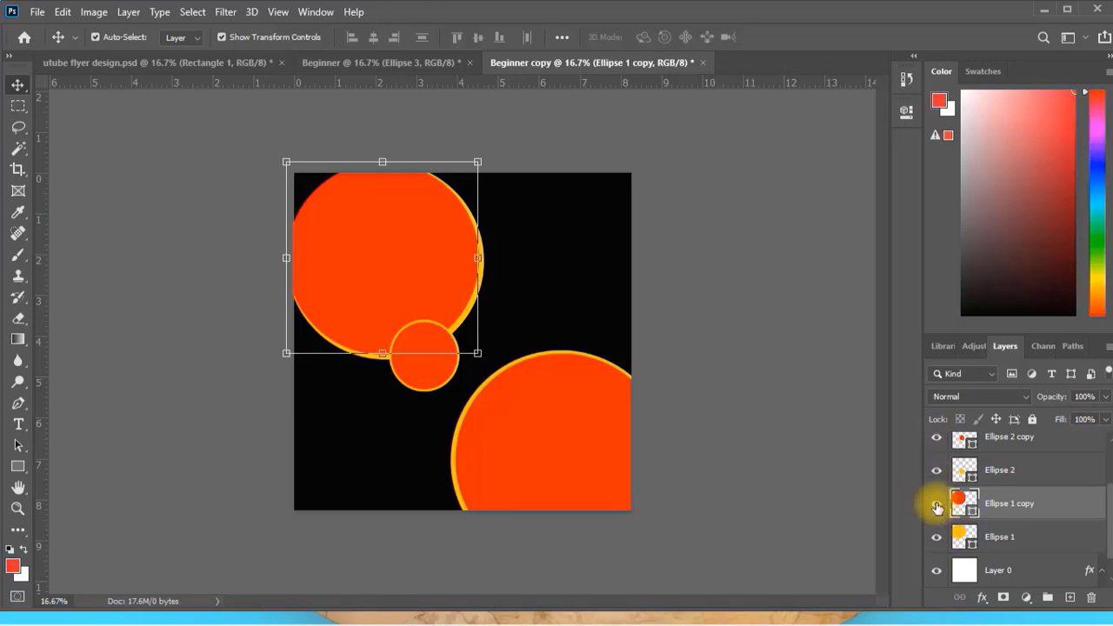
{"action": "left_click", "coordinate": [937, 505]}
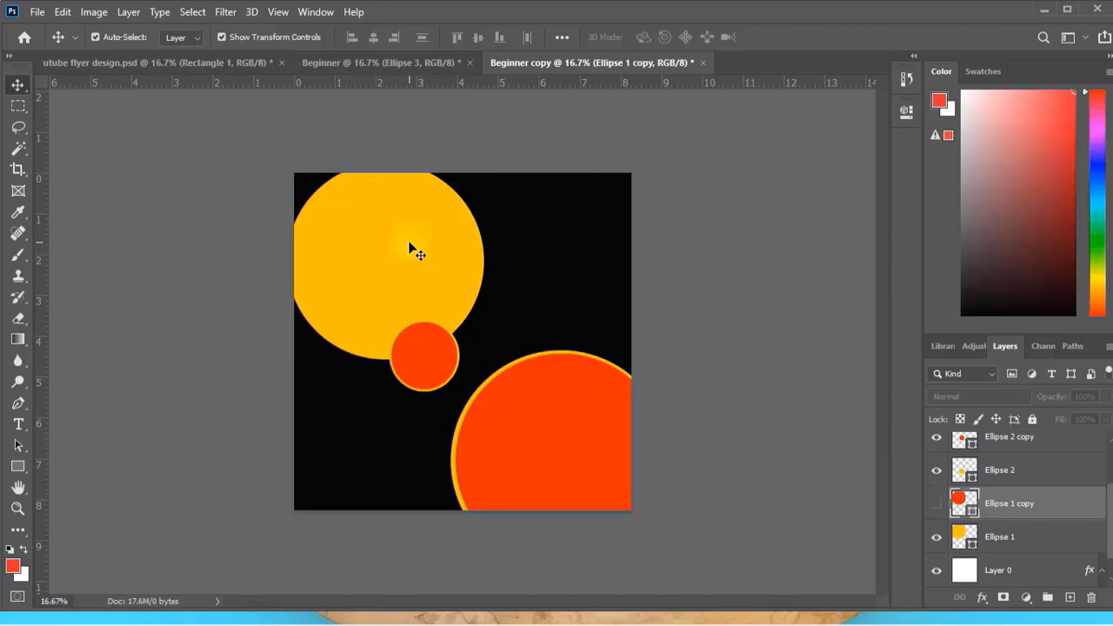
{"action": "left_click", "coordinate": [936, 505]}
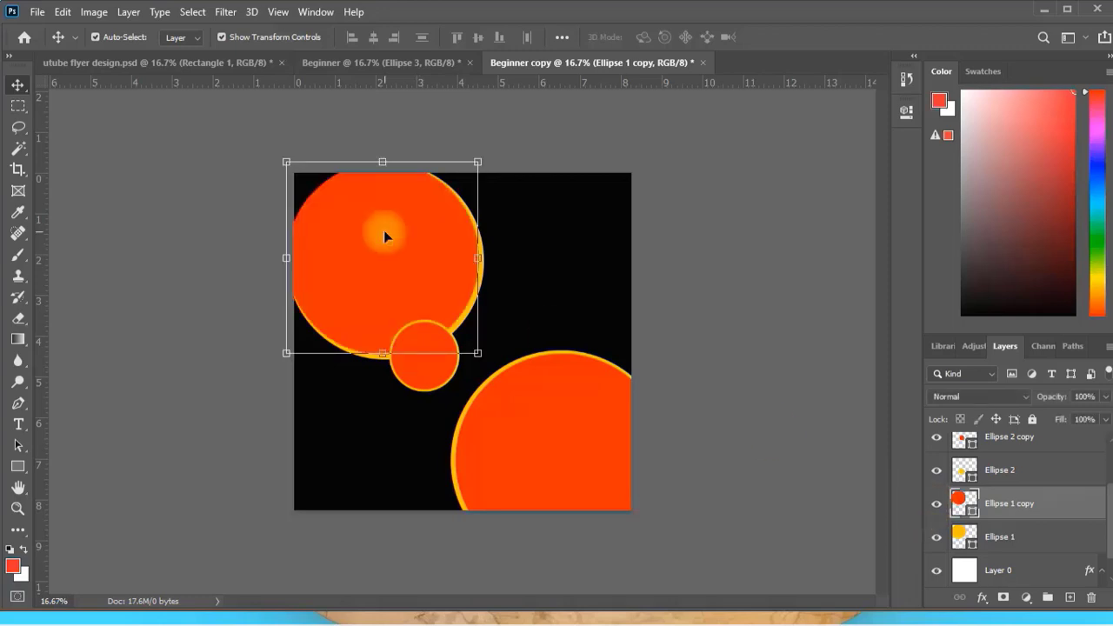
Hide the Ellipse 1, 2 and 3 copy layers to inspect the yellow circles beneath, and show all three again.
{"action": "left_click", "coordinate": [936, 506]}
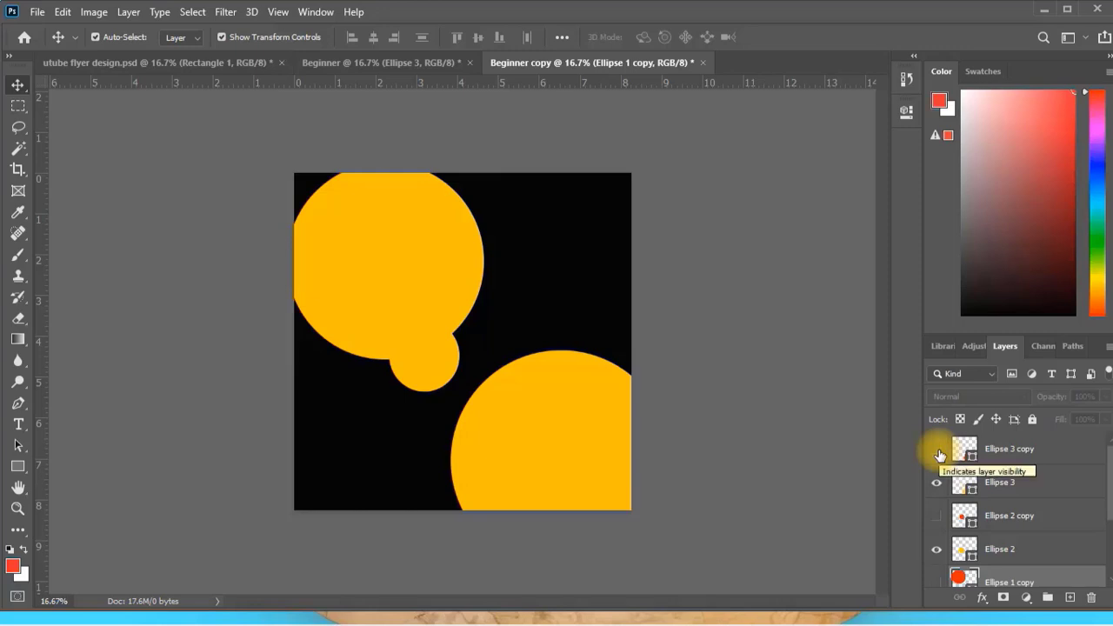
{"action": "left_click", "coordinate": [938, 452]}
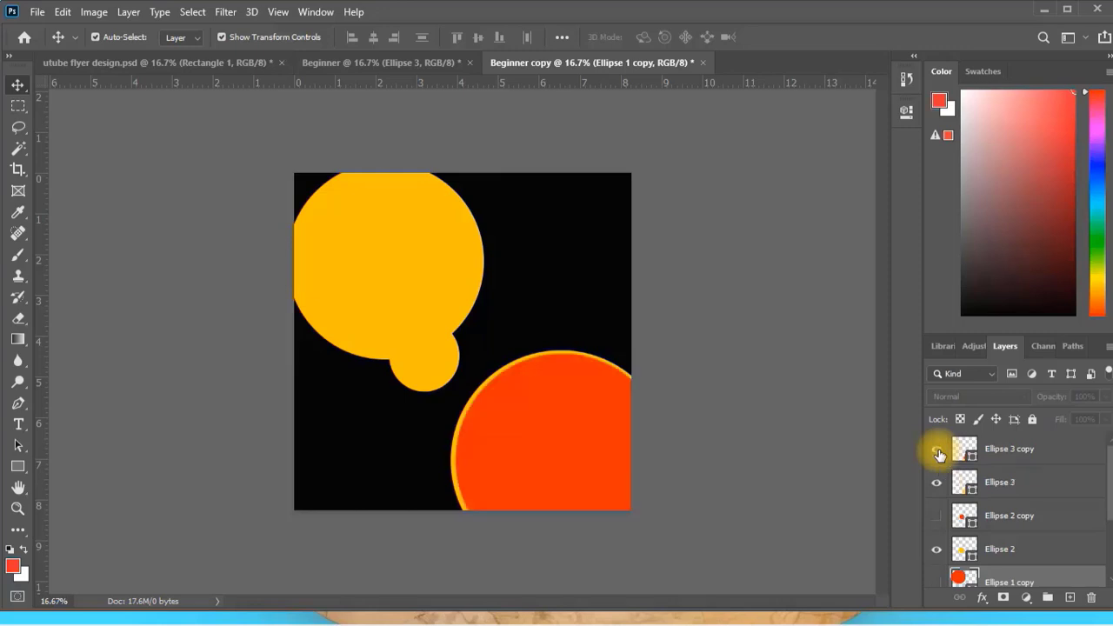
{"action": "left_click", "coordinate": [935, 520]}
{"action": "scroll", "coordinate": [936, 522], "scroll_direction": "down", "scroll_amount": 2}
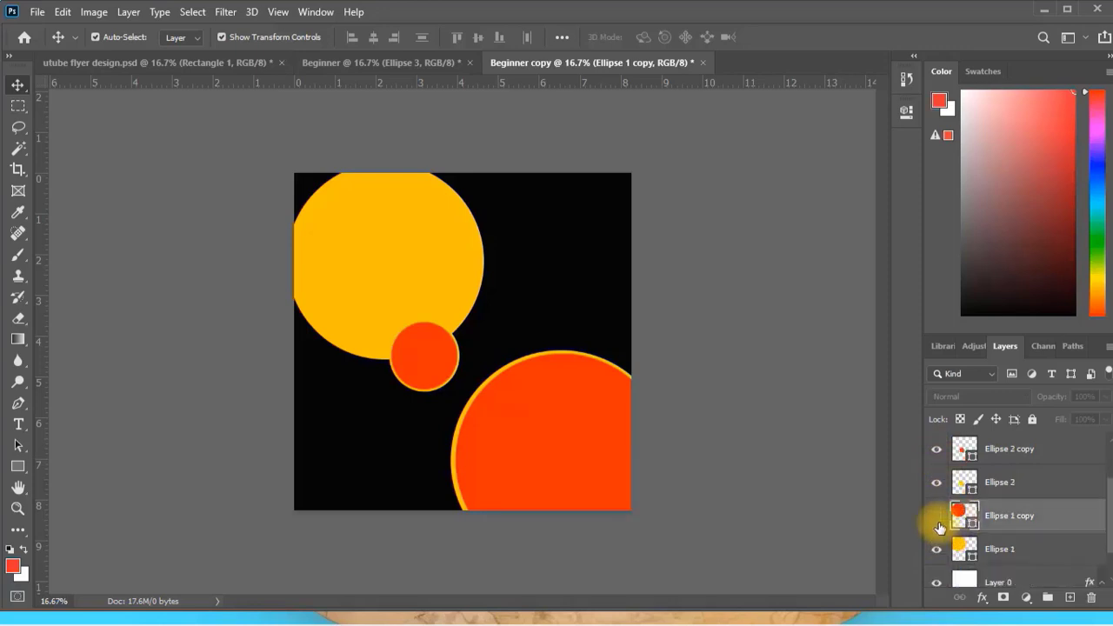
{"action": "left_click", "coordinate": [932, 519]}
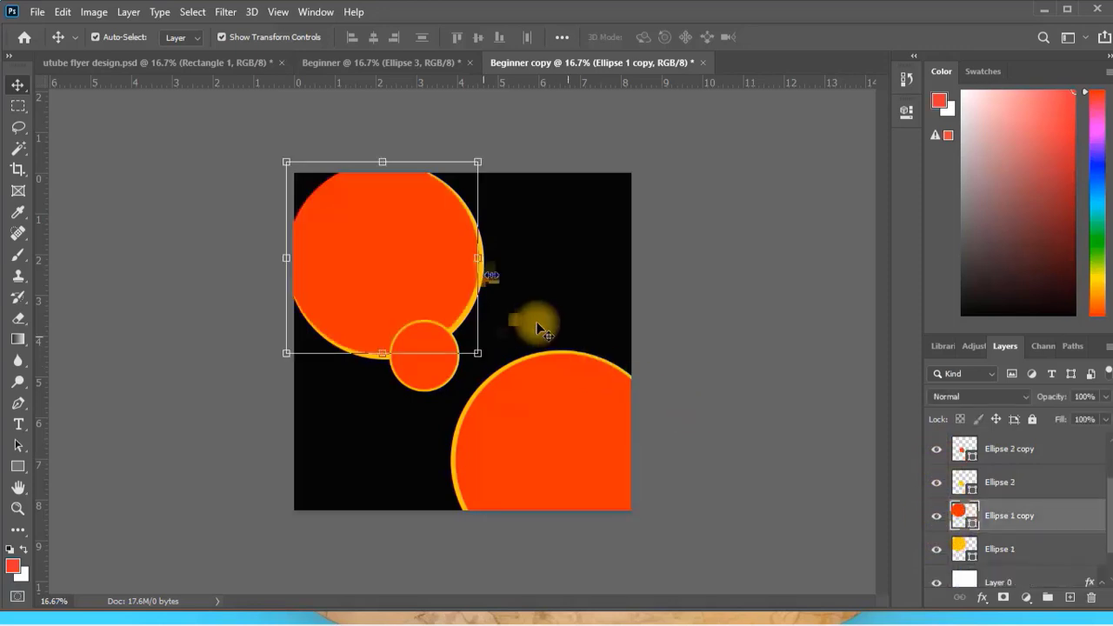
Switch to the Beginner document and add a Drop Shadow effect with 100% opacity to the small Ellipse 2 circle.
{"action": "left_click", "coordinate": [373, 62]}
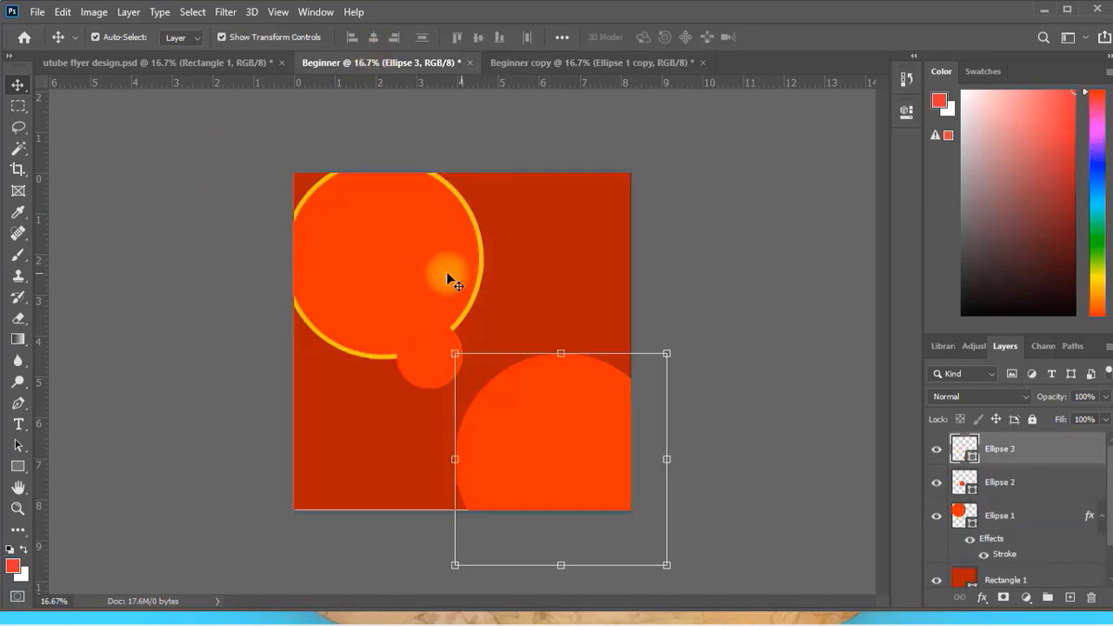
{"action": "left_click", "coordinate": [479, 253]}
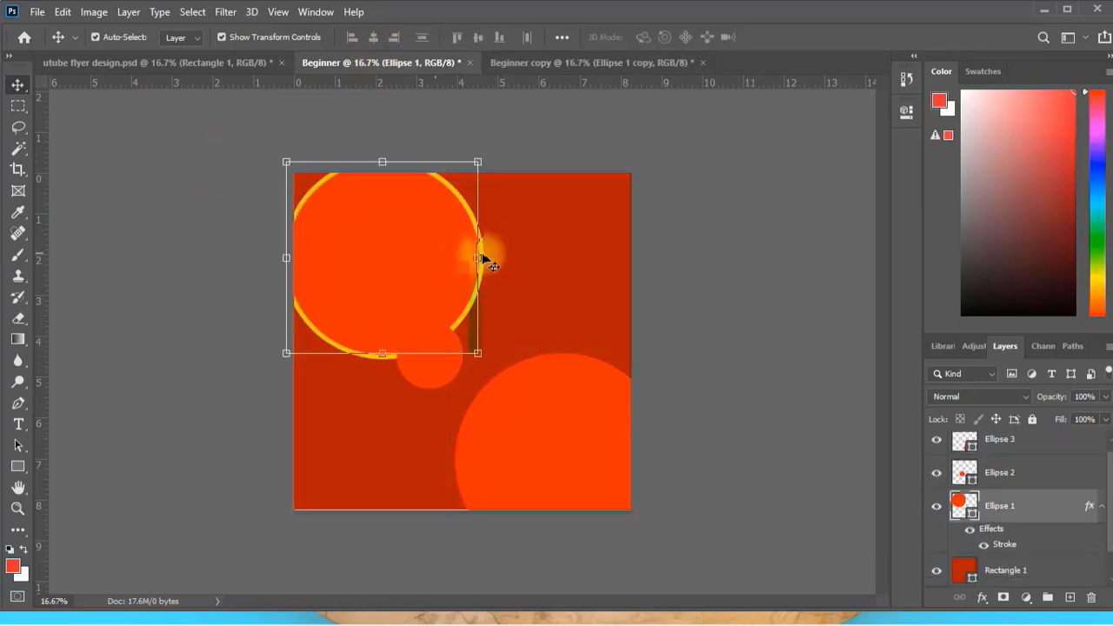
{"action": "left_click", "coordinate": [999, 472]}
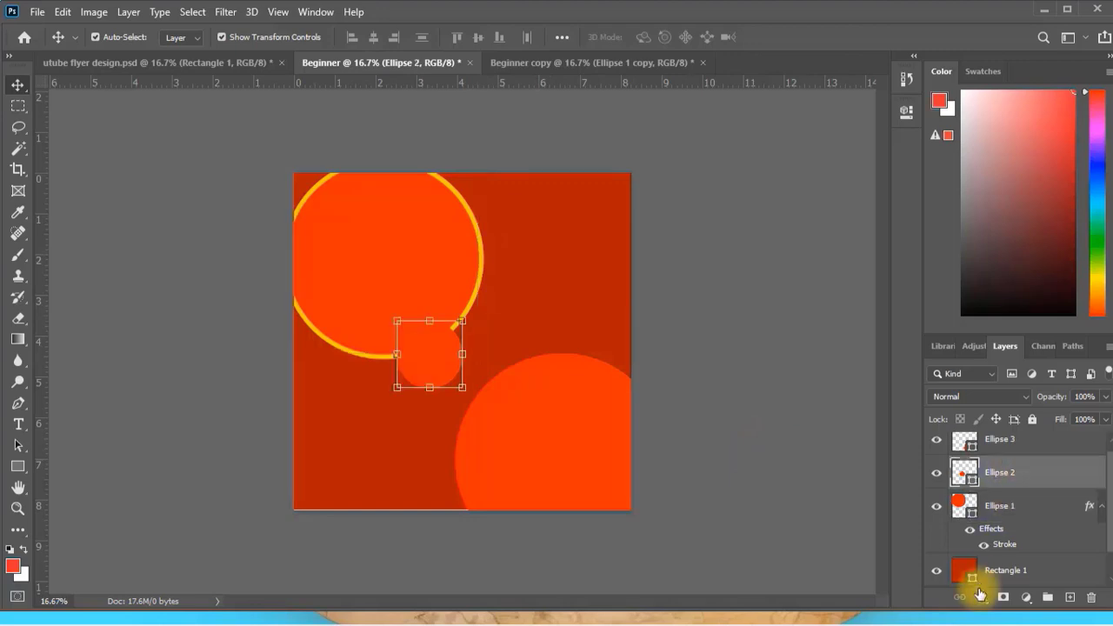
{"action": "left_click", "coordinate": [980, 597]}
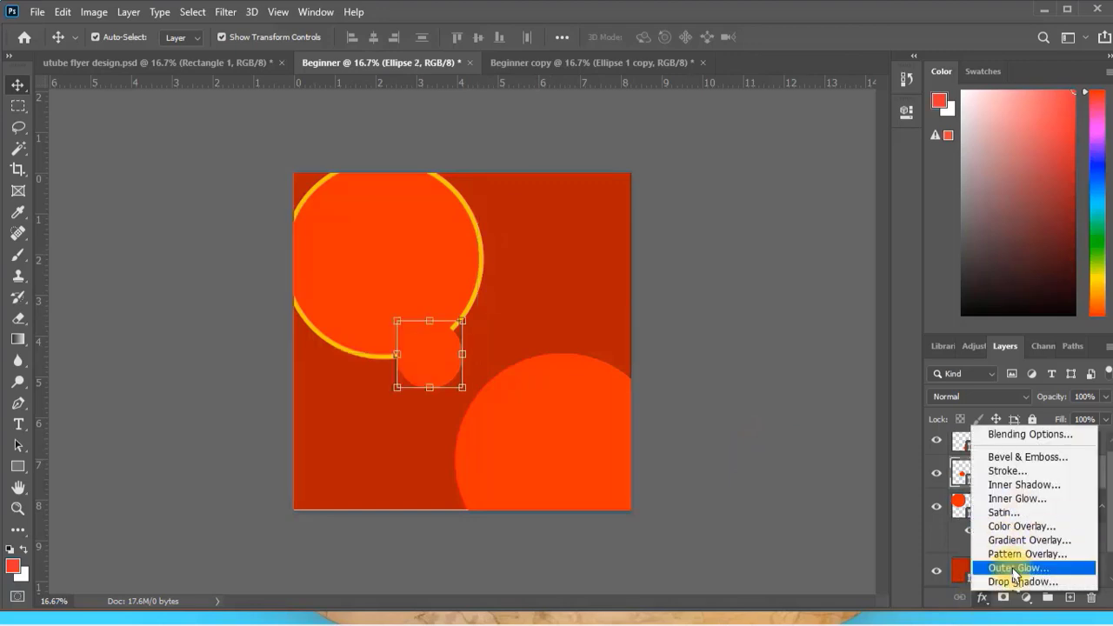
{"action": "left_click", "coordinate": [1015, 582]}
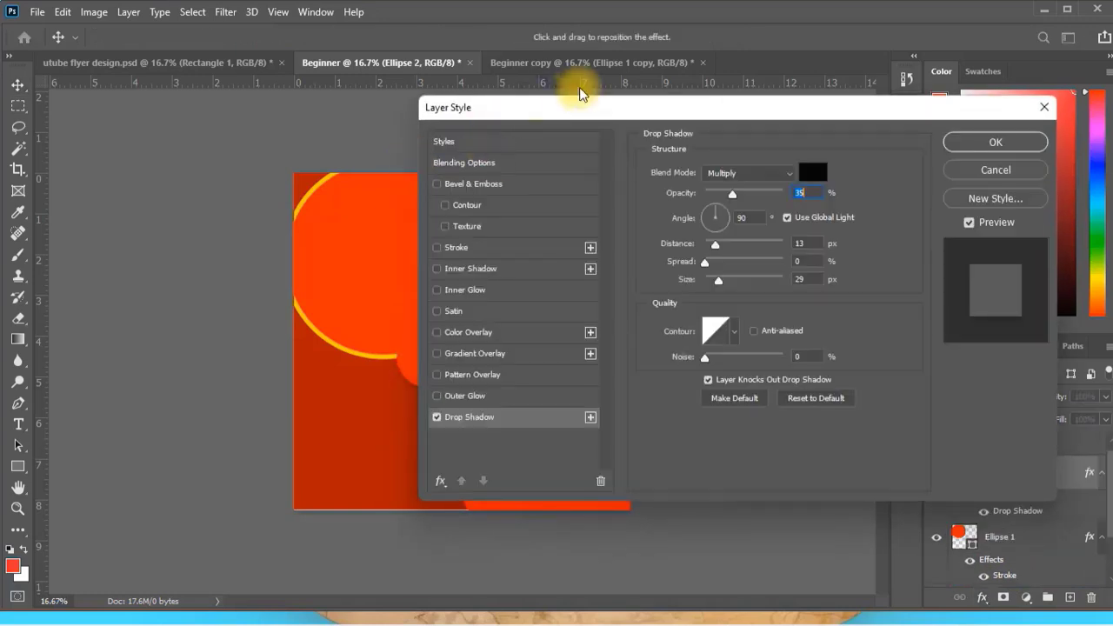
{"action": "left_click_drag", "start_coordinate": [580, 105], "coordinate": [730, 91]}
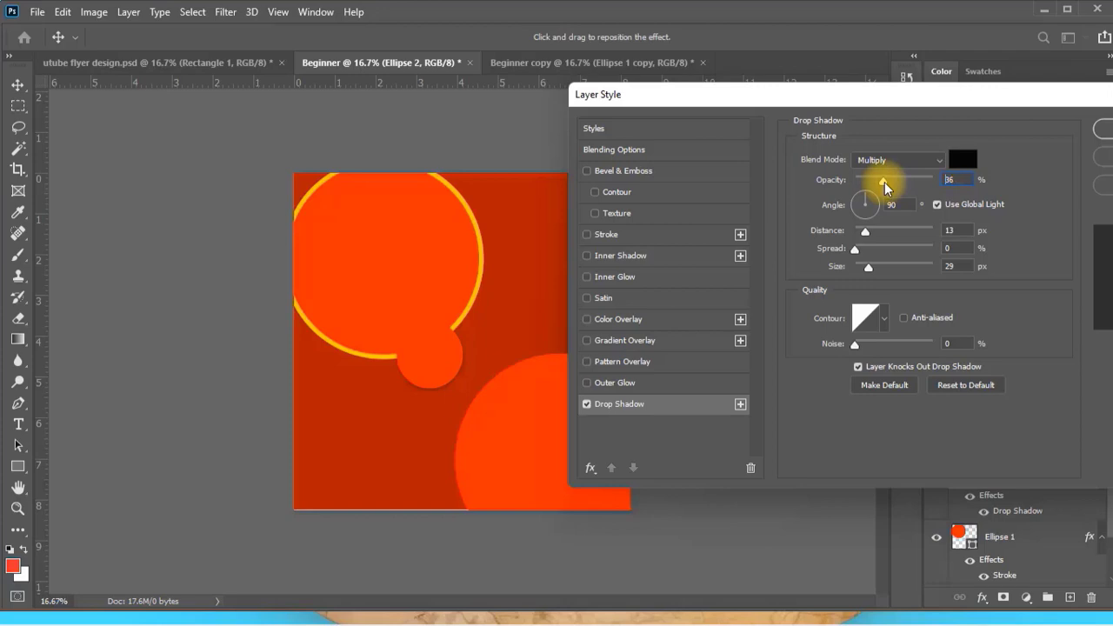
{"action": "left_click_drag", "start_coordinate": [884, 182], "coordinate": [951, 186]}
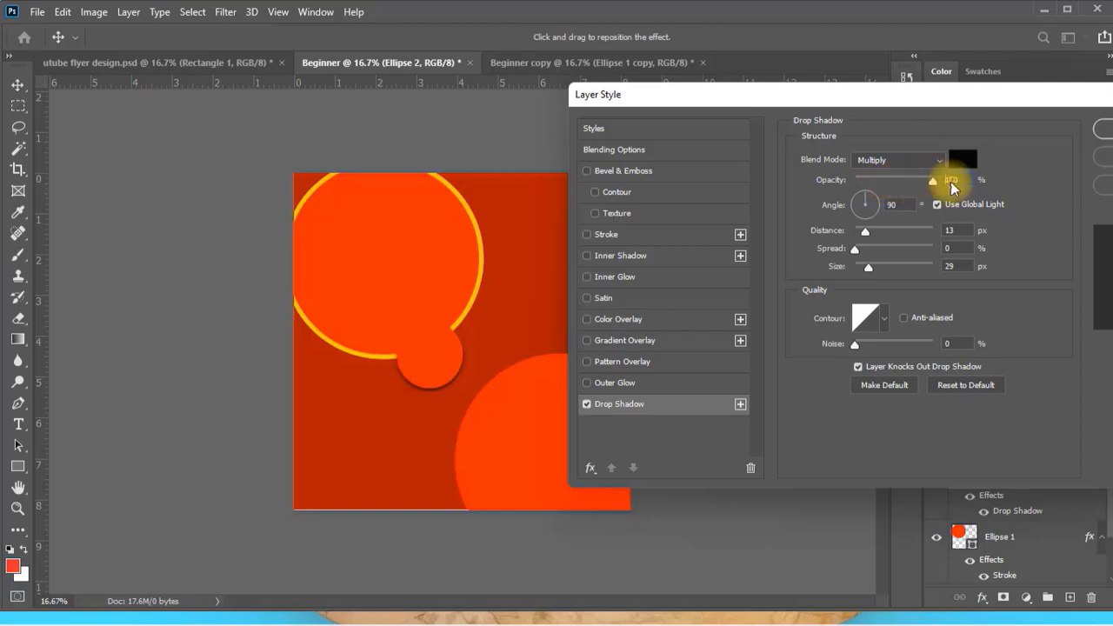
{"action": "left_click_drag", "start_coordinate": [443, 400], "coordinate": [429, 356]}
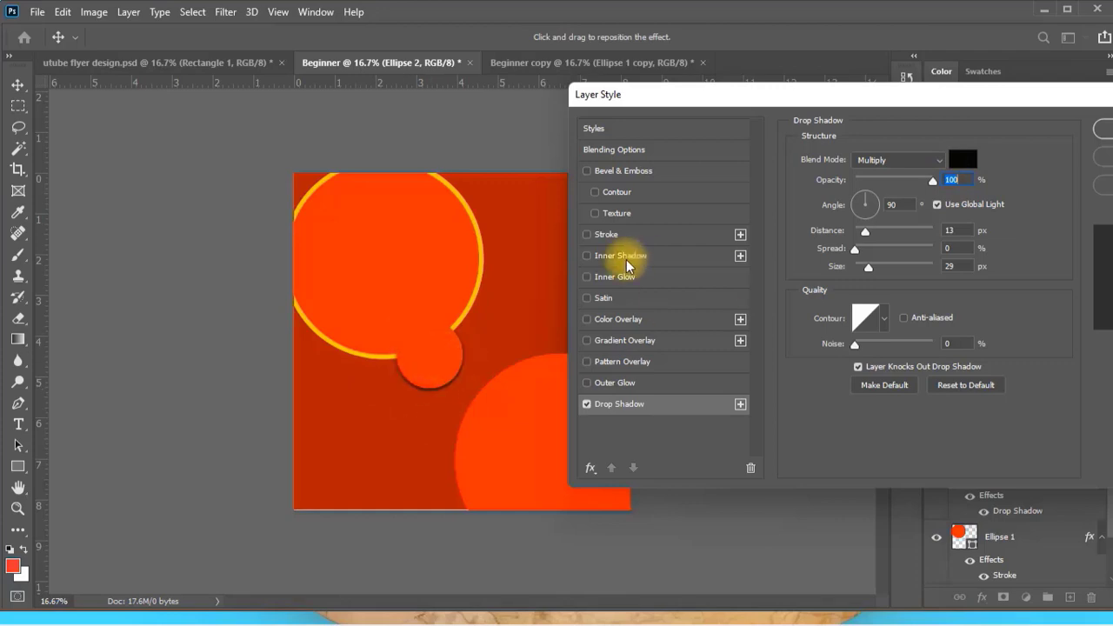
Turn the small circle's drop shadow off and on again to compare its look.
{"action": "left_click", "coordinate": [587, 405]}
{"action": "left_click", "coordinate": [585, 406]}
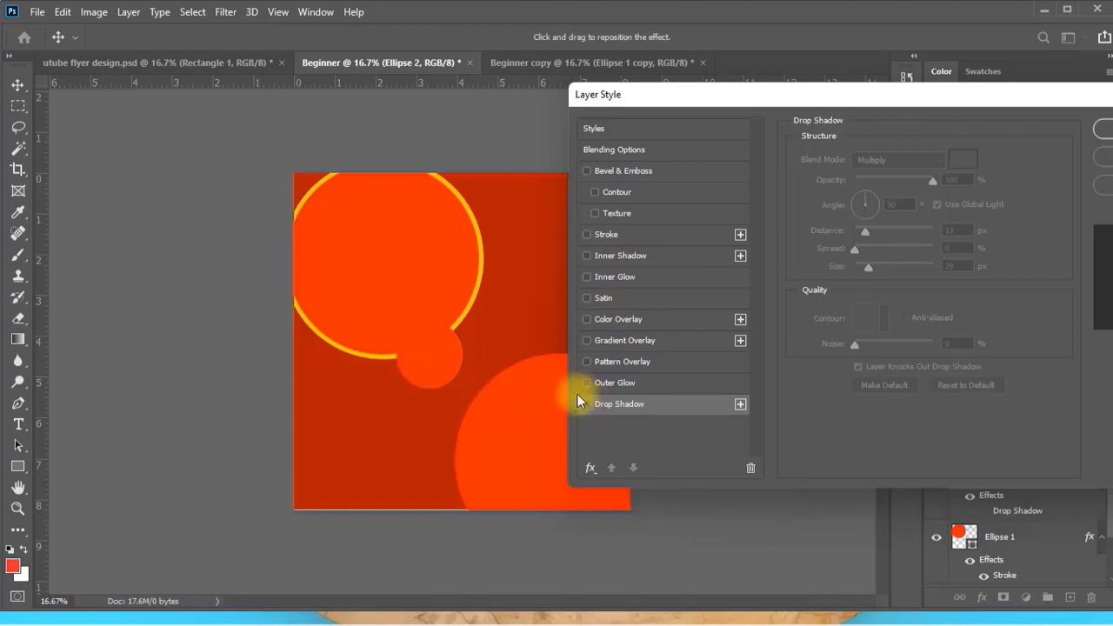
{"action": "left_click", "coordinate": [585, 404]}
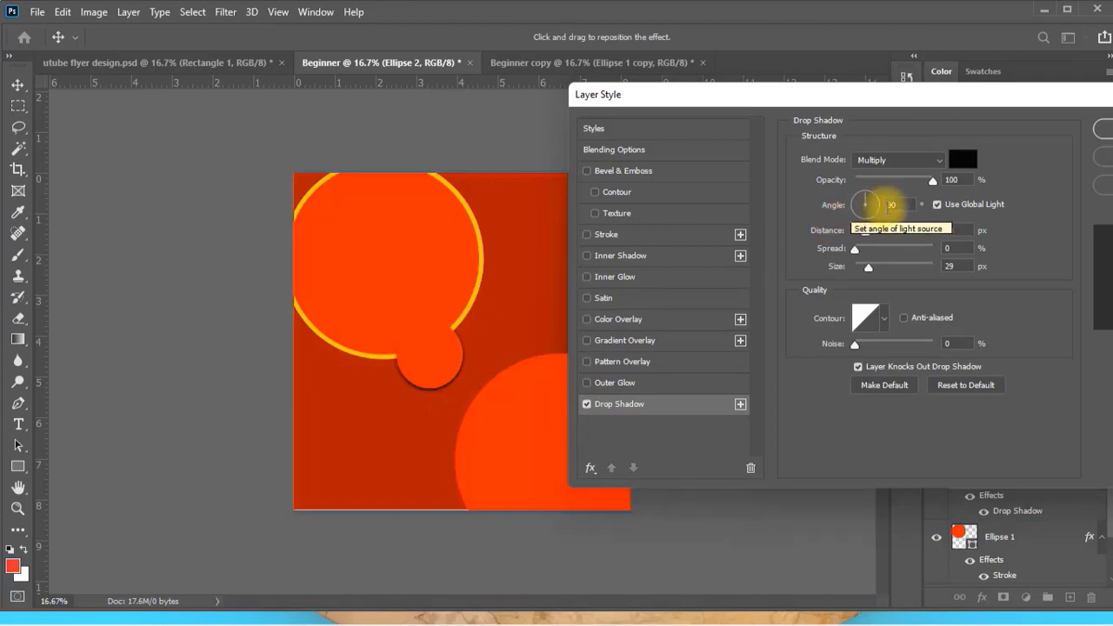
Try drop shadow angles of -117, 145 and -104 degrees on the small circle.
{"action": "left_click", "coordinate": [860, 221]}
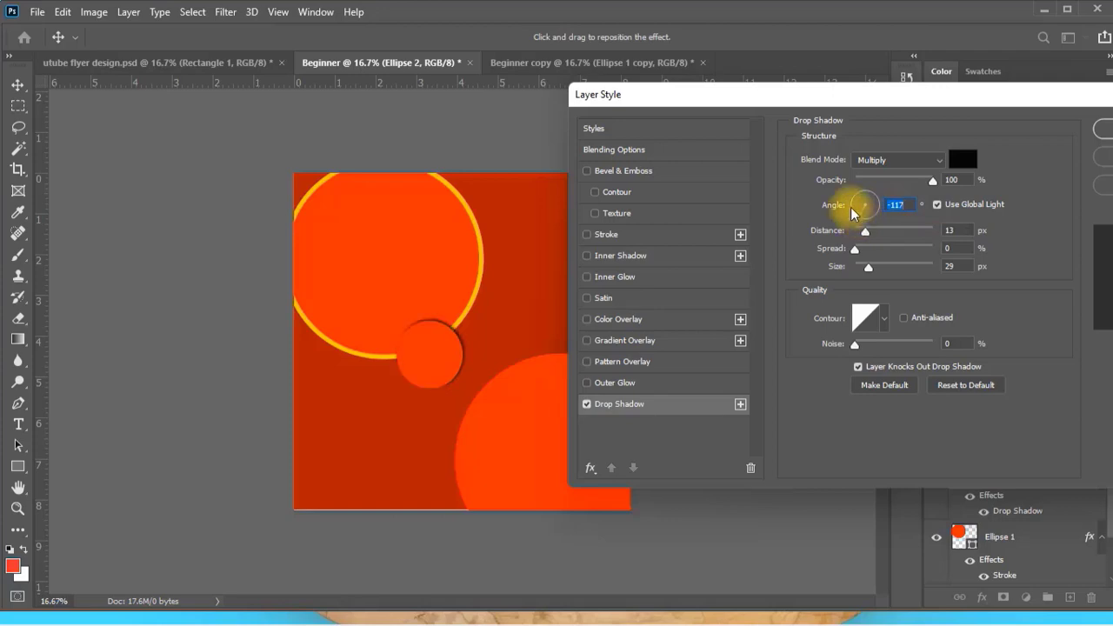
{"action": "left_click", "coordinate": [860, 204]}
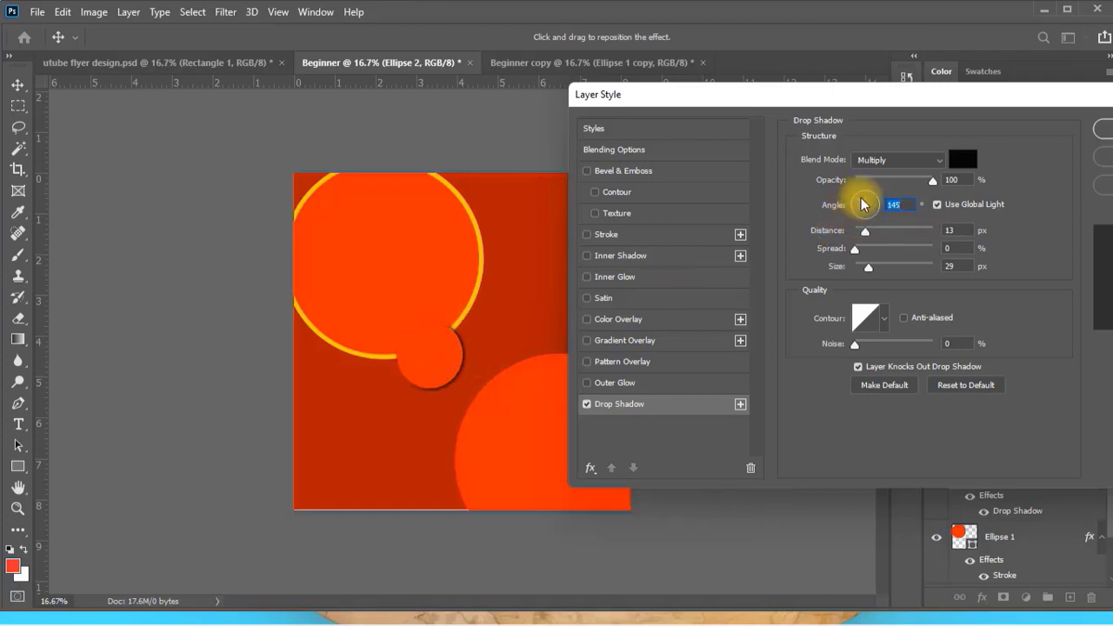
{"action": "left_click_drag", "start_coordinate": [864, 204], "coordinate": [865, 224]}
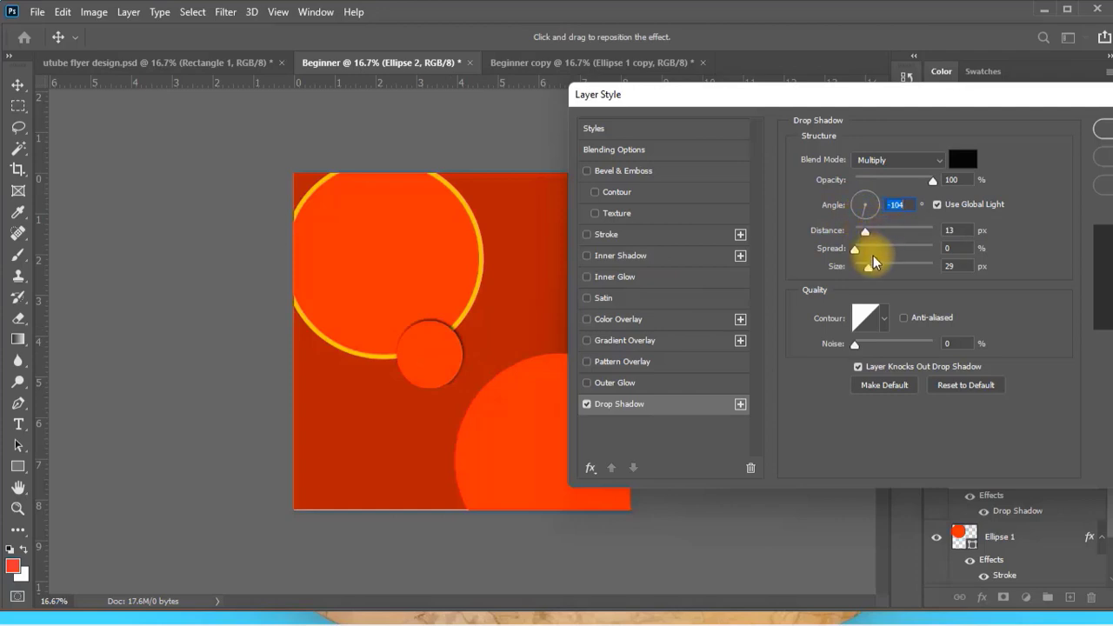
Set the small circle's drop shadow to 31 px distance, 9% spread and a 106° angle, keep Multiply blending, and apply the layer style.
{"action": "mouse_move", "coordinate": [866, 233]}
{"action": "left_mouse_down"}
{"action": "mouse_move", "coordinate": [930, 233]}
{"action": "mouse_move", "coordinate": [880, 234]}
{"action": "left_mouse_up"}
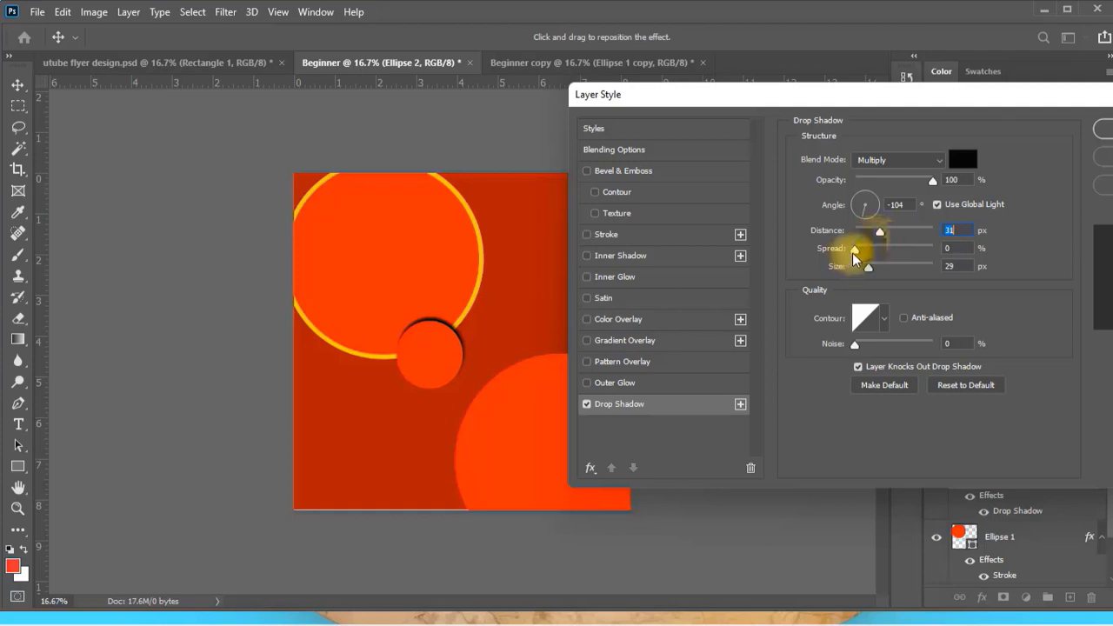
{"action": "mouse_move", "coordinate": [859, 253]}
{"action": "left_mouse_down"}
{"action": "mouse_move", "coordinate": [935, 251]}
{"action": "mouse_move", "coordinate": [861, 252]}
{"action": "mouse_move", "coordinate": [881, 266]}
{"action": "mouse_move", "coordinate": [944, 269]}
{"action": "mouse_move", "coordinate": [868, 266]}
{"action": "left_mouse_up"}
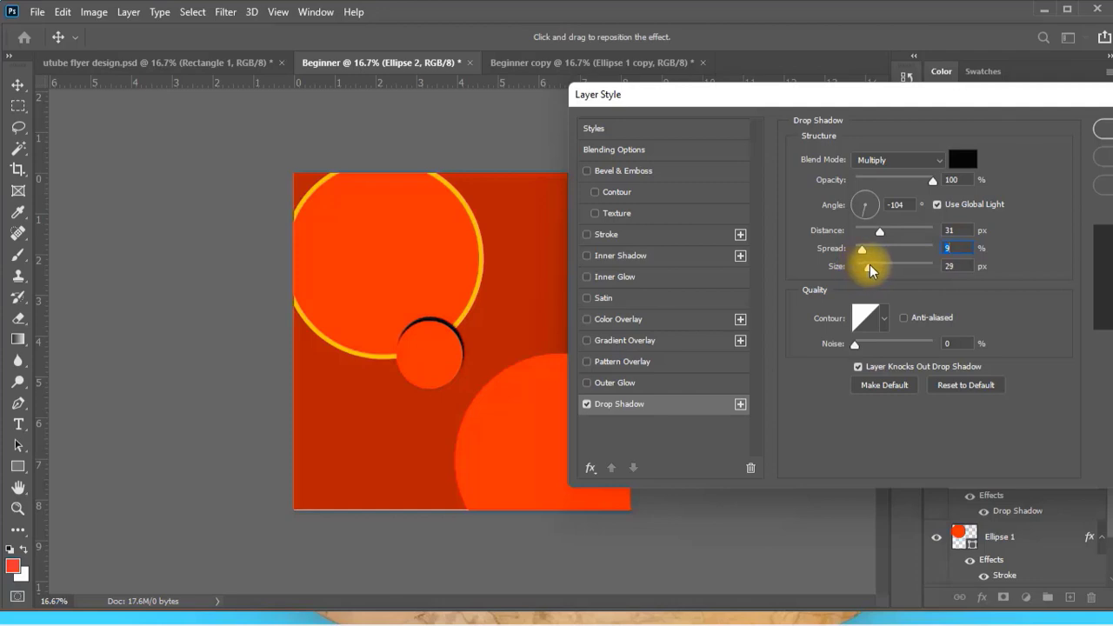
{"action": "left_click", "coordinate": [862, 200]}
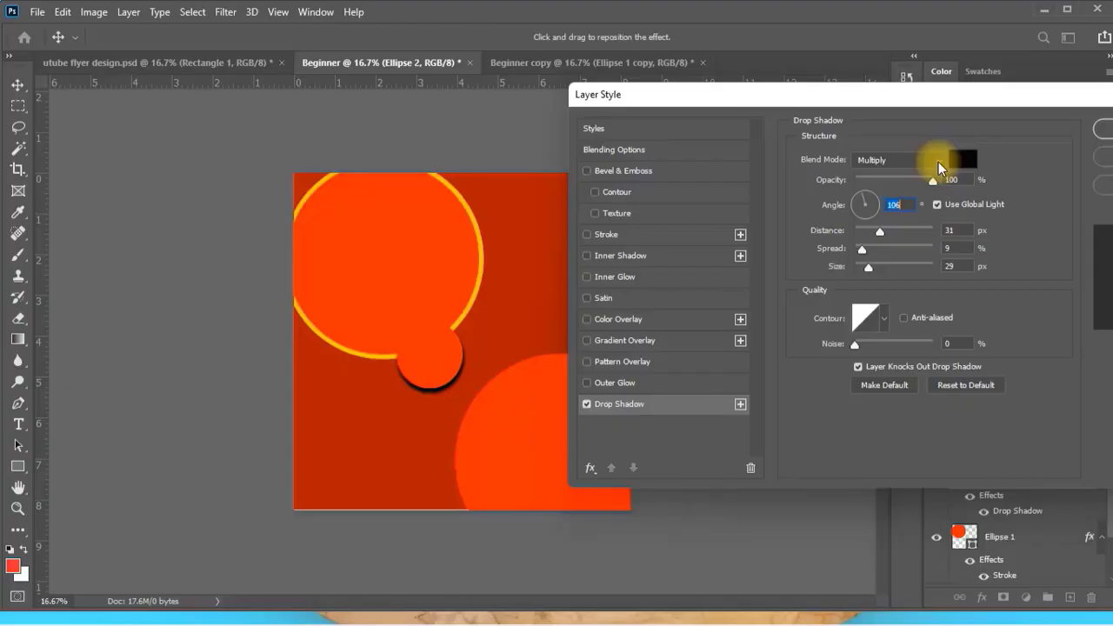
{"action": "left_click", "coordinate": [938, 162]}
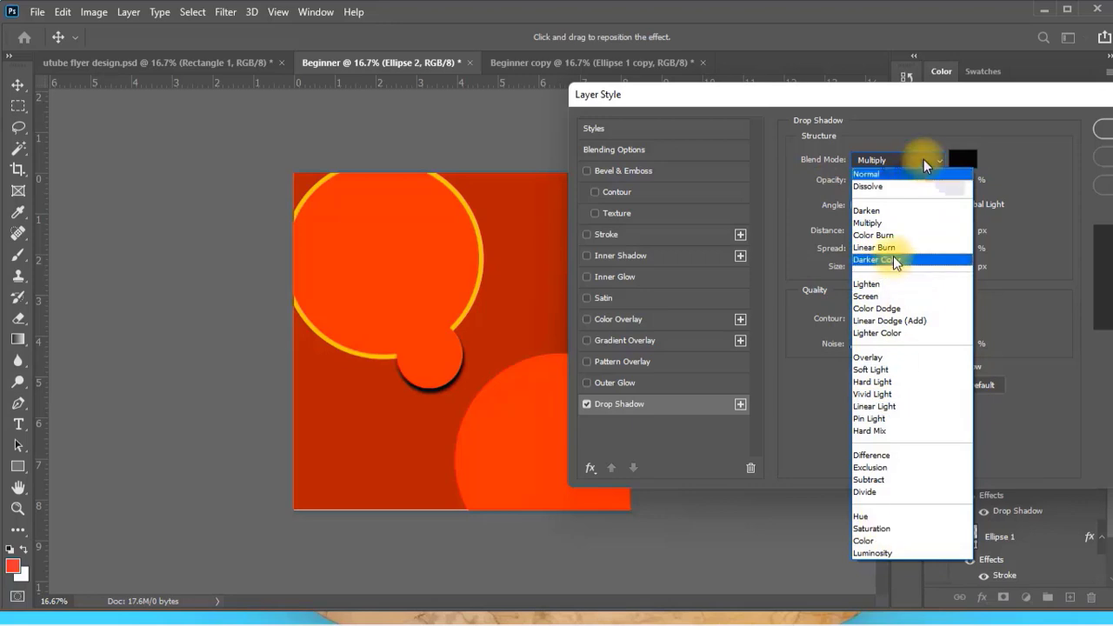
{"action": "left_click", "coordinate": [938, 160]}
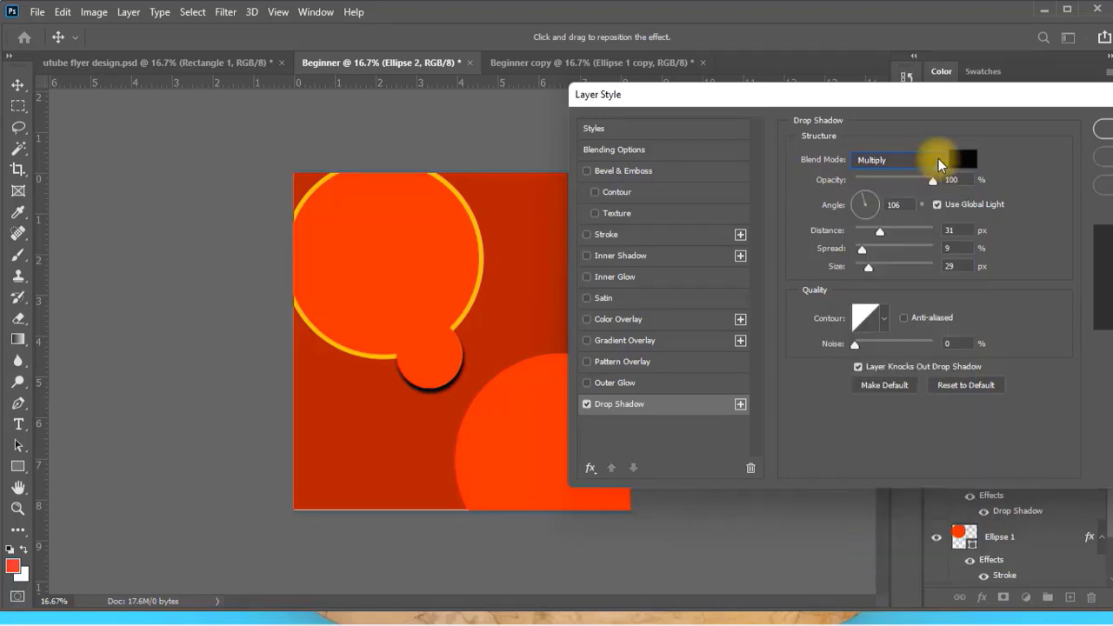
{"action": "key", "text": "Return"}
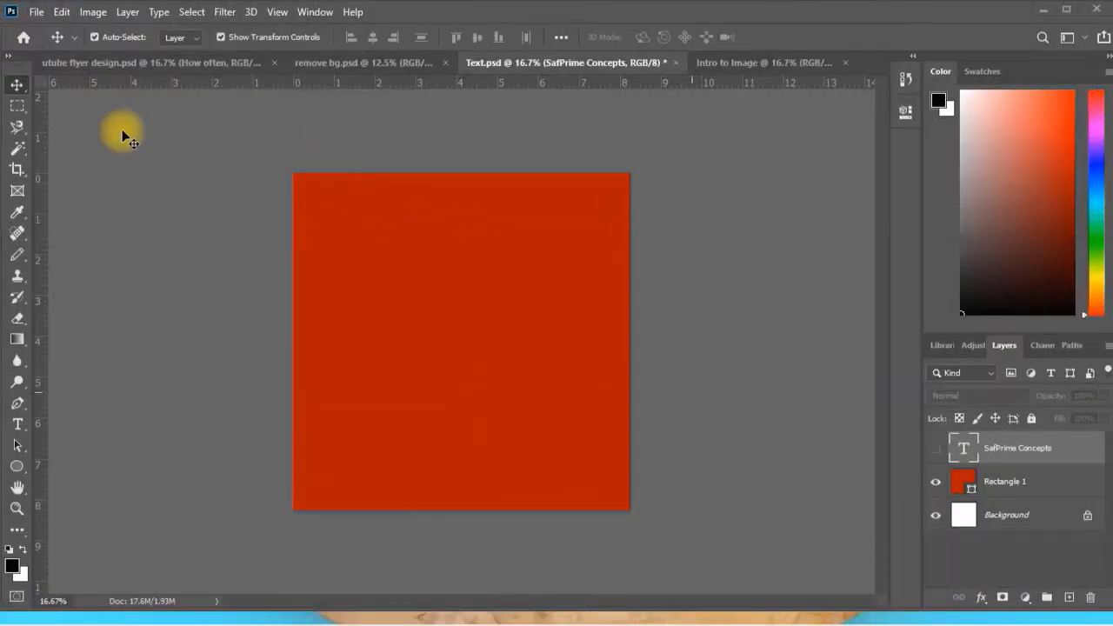
Switch to the utube flyer design document and examine the layer effects on the "How often" heading against the plain text below it.
{"action": "left_click", "coordinate": [119, 64]}
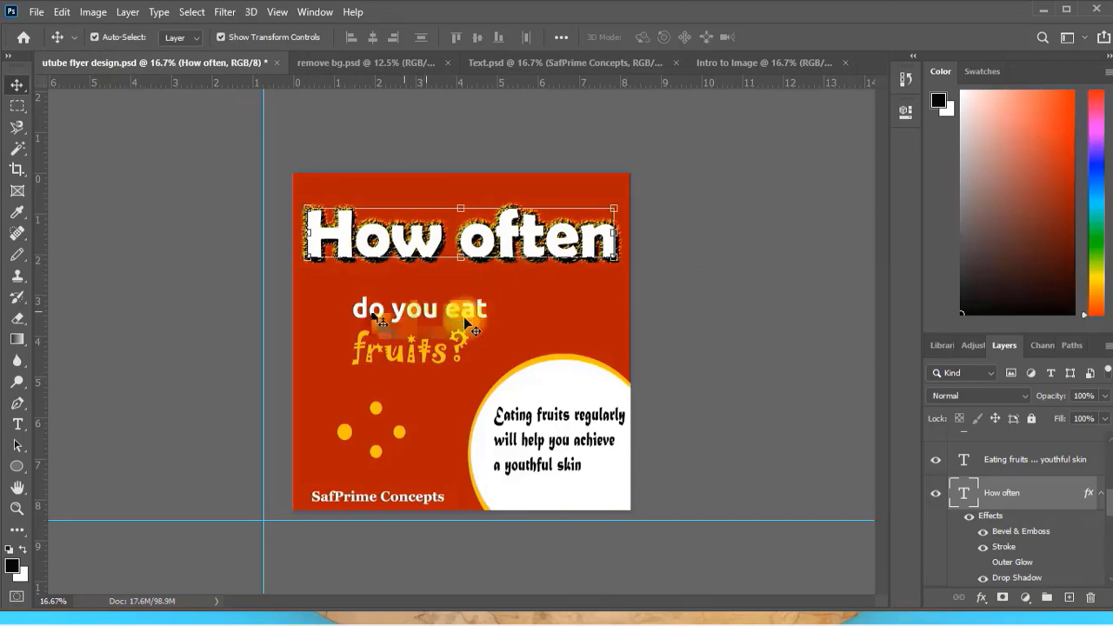
{"action": "left_click", "coordinate": [429, 309]}
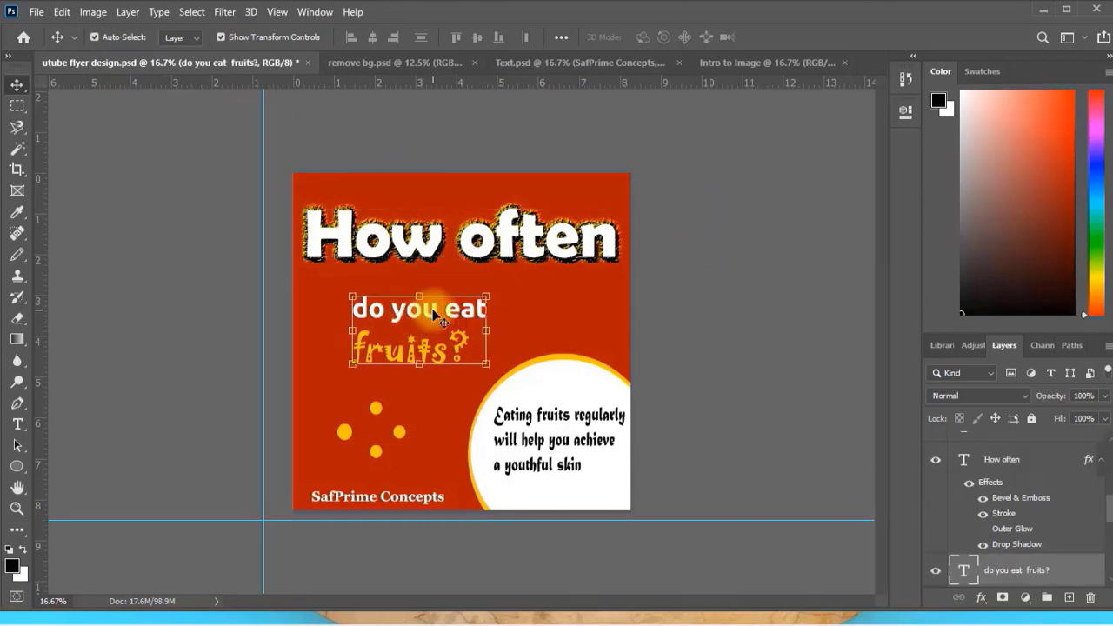
{"action": "left_click", "coordinate": [416, 252]}
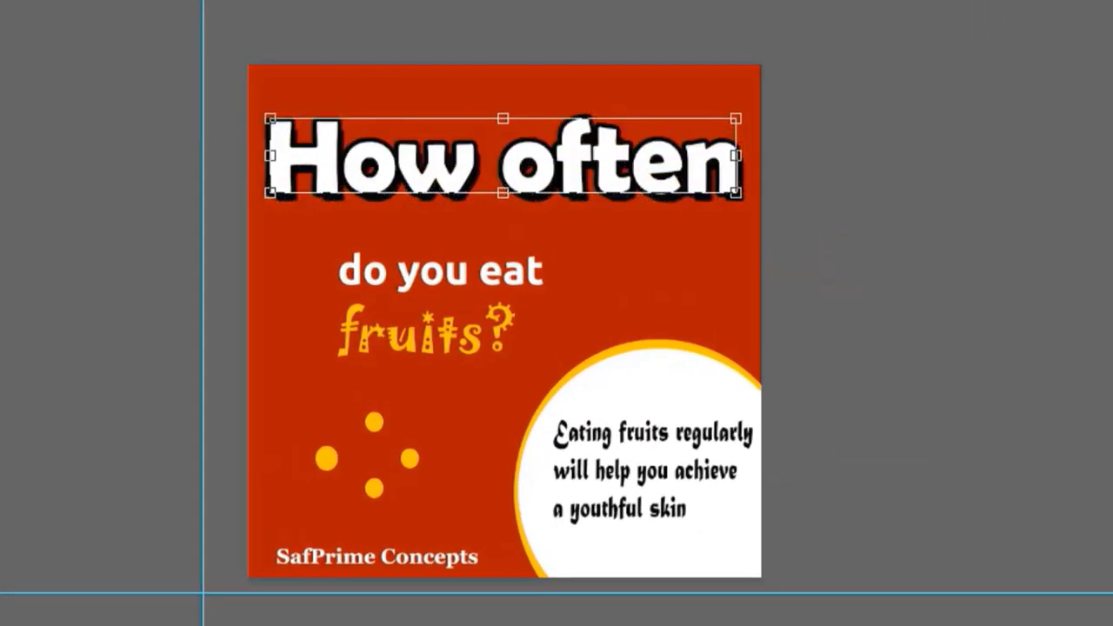
{"action": "key", "text": "ctrl+z"}
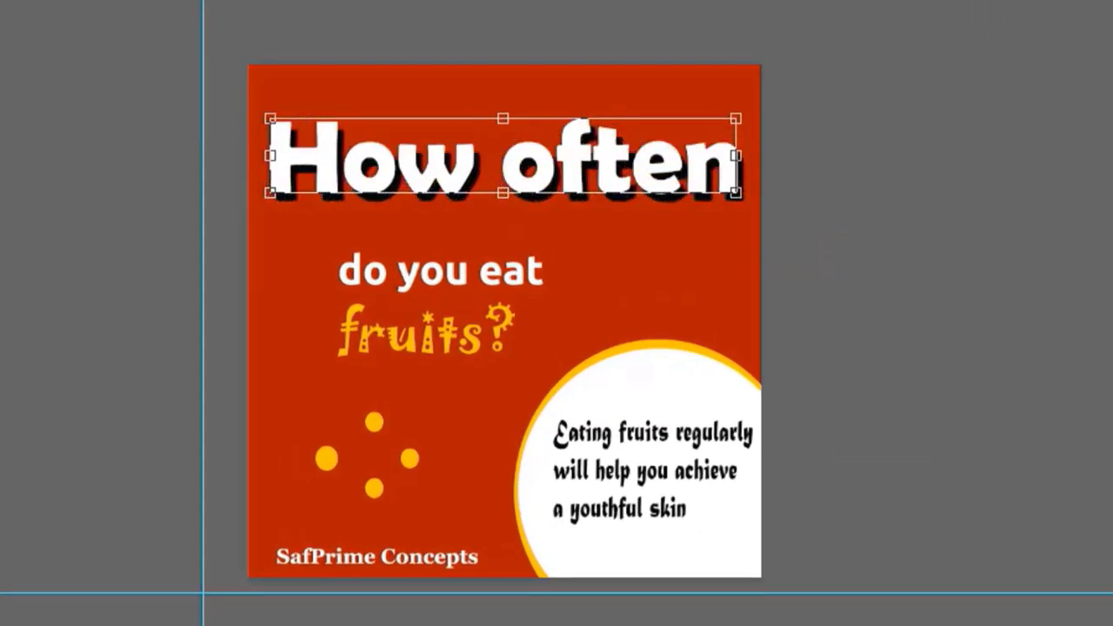
{"action": "key", "text": "ctrl+z"}
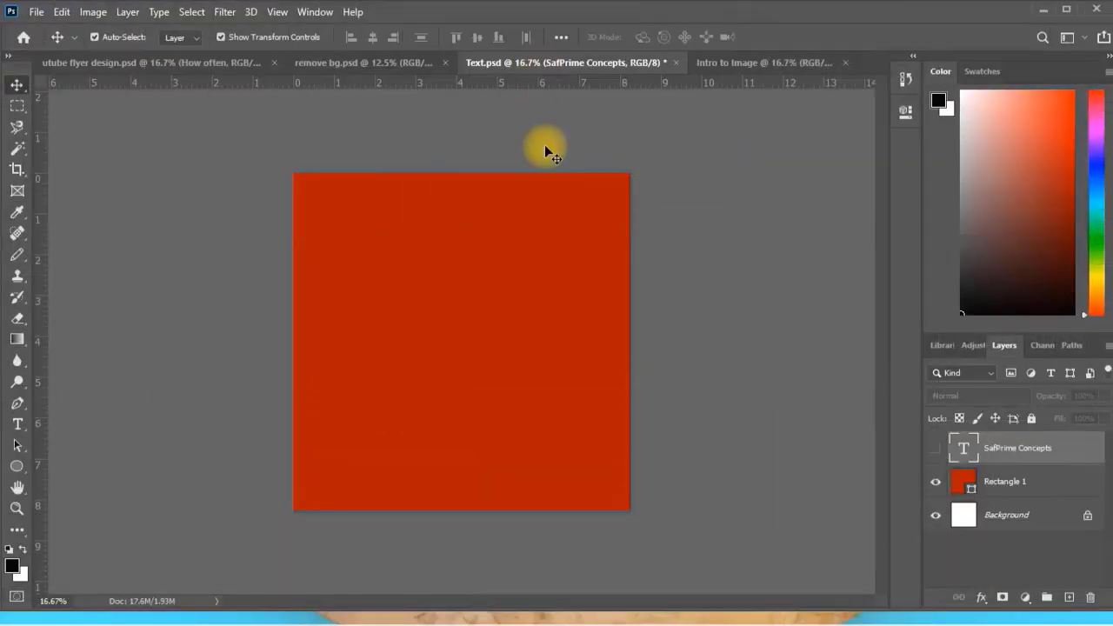
Place the white horizontal text "I am learning a new skill" on the red square in the Text document.
{"action": "left_click", "coordinate": [17, 426]}
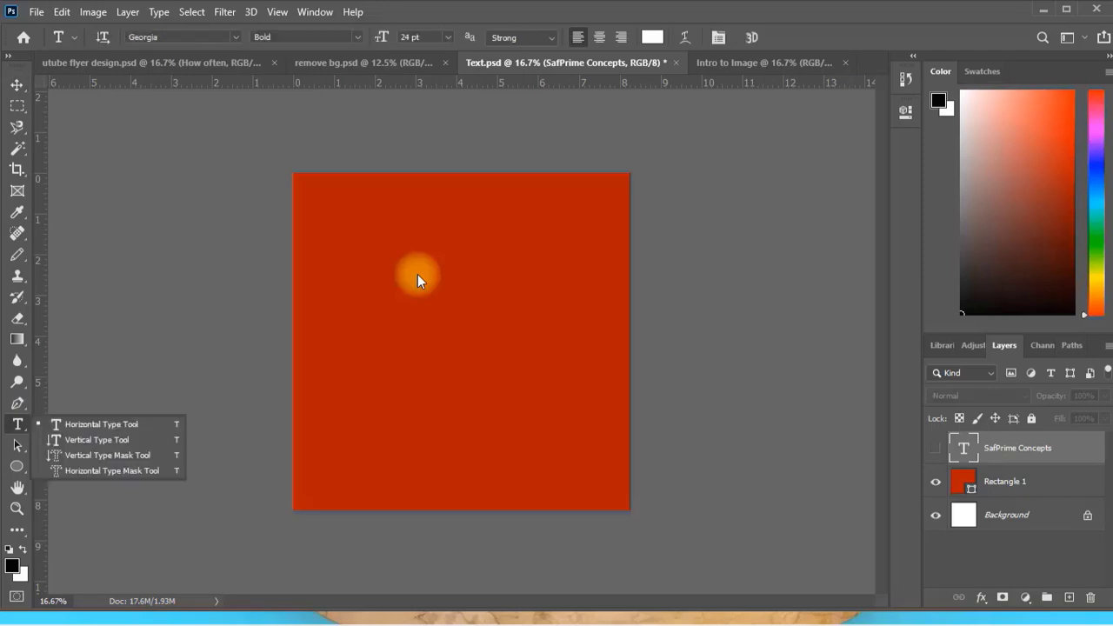
{"action": "left_click", "coordinate": [354, 281]}
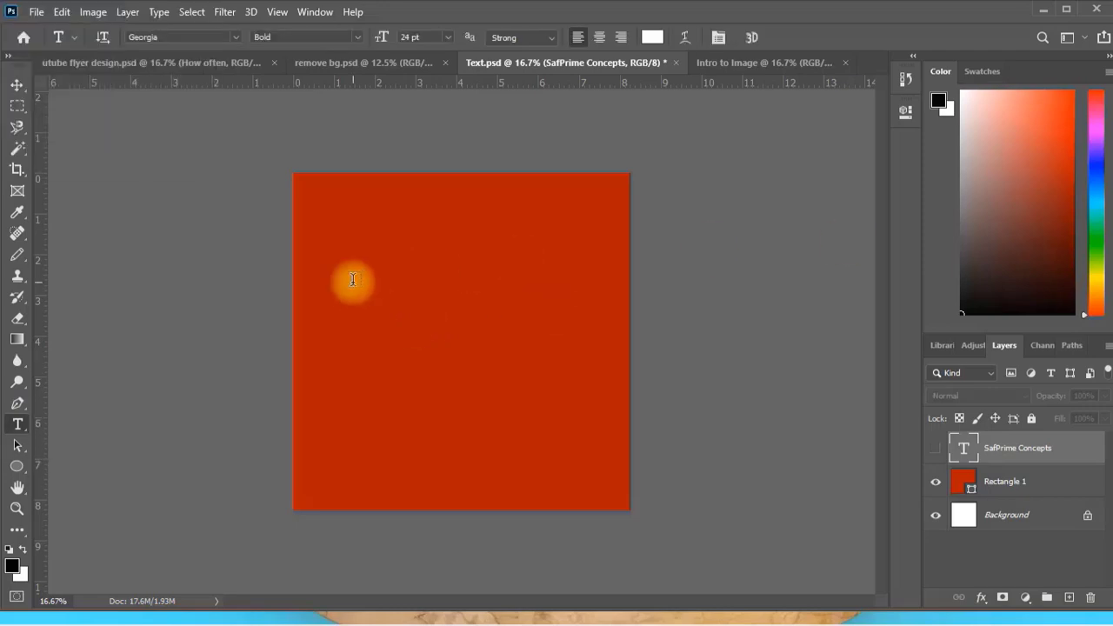
{"action": "left_click", "coordinate": [352, 280]}
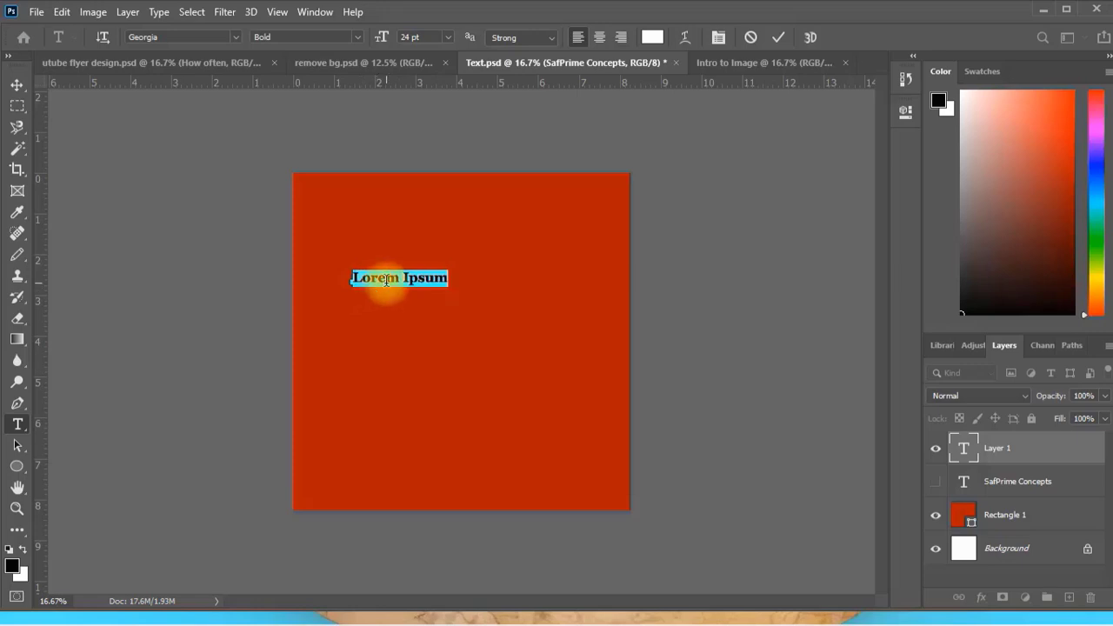
{"action": "type", "text": "I am learning a new skill"}
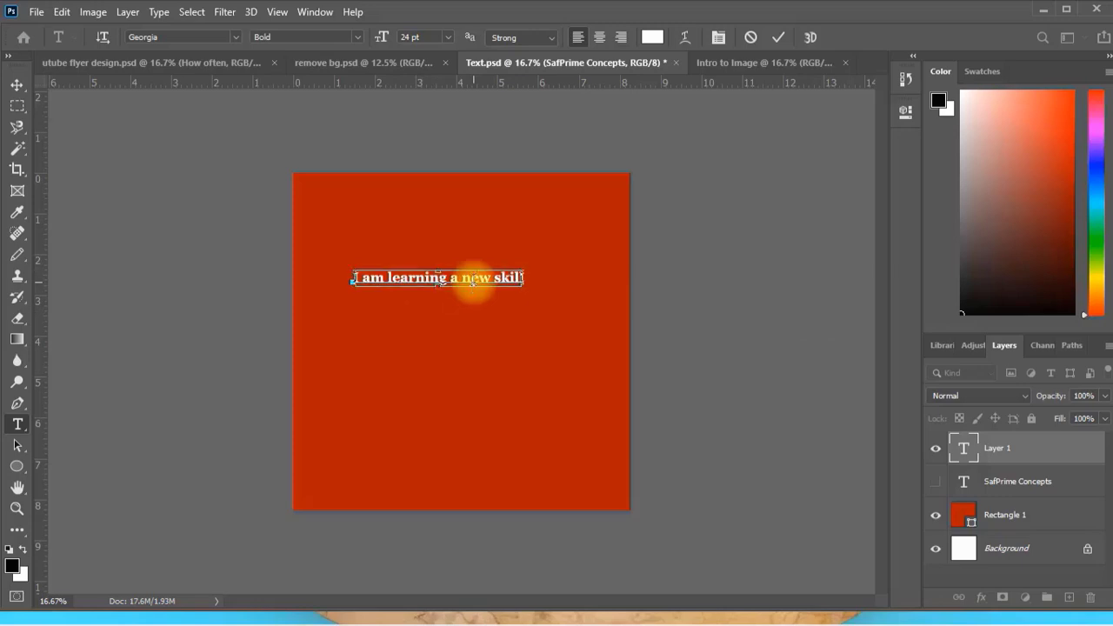
Set the whole sentence's font size to 72 pt, trying 100 pt for comparison before returning to 72 pt.
{"action": "key", "text": "ctrl+a"}
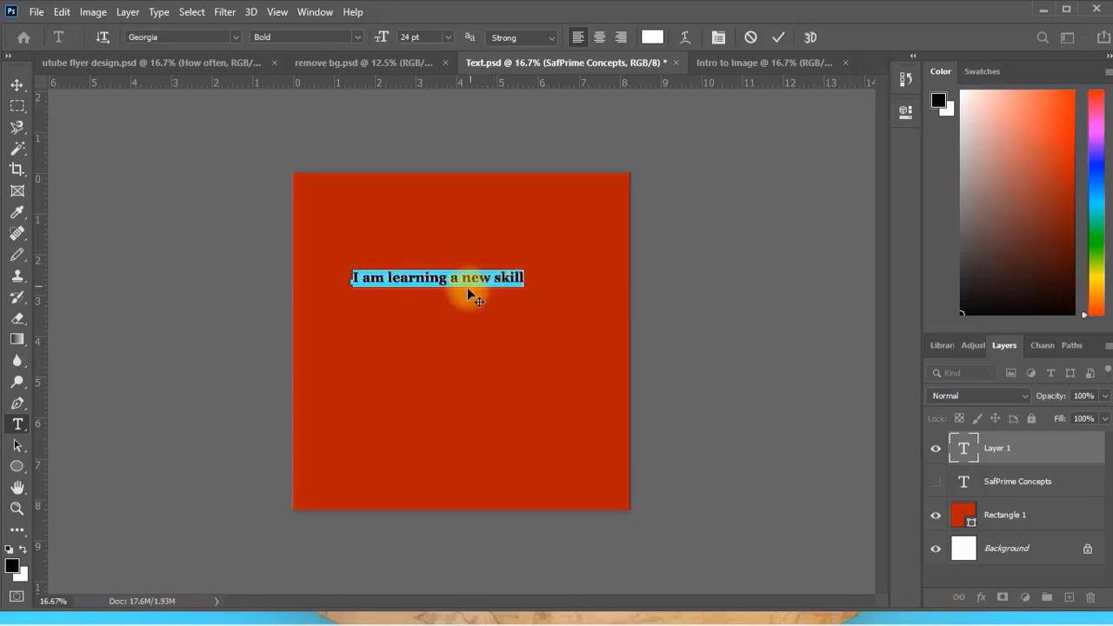
{"action": "left_click", "coordinate": [447, 37]}
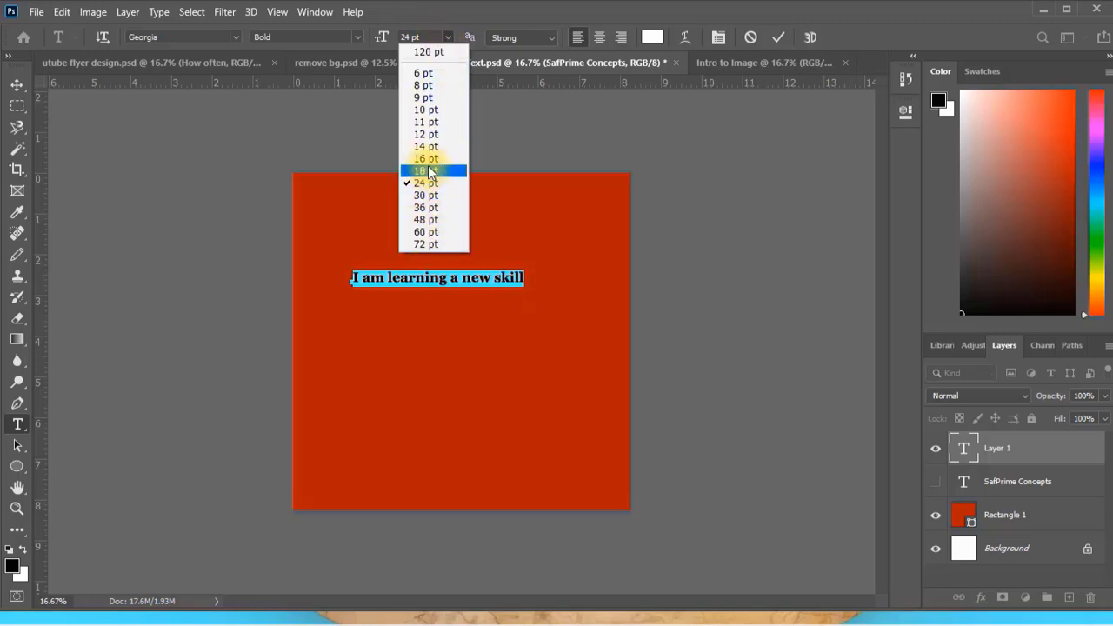
{"action": "left_click", "coordinate": [426, 244]}
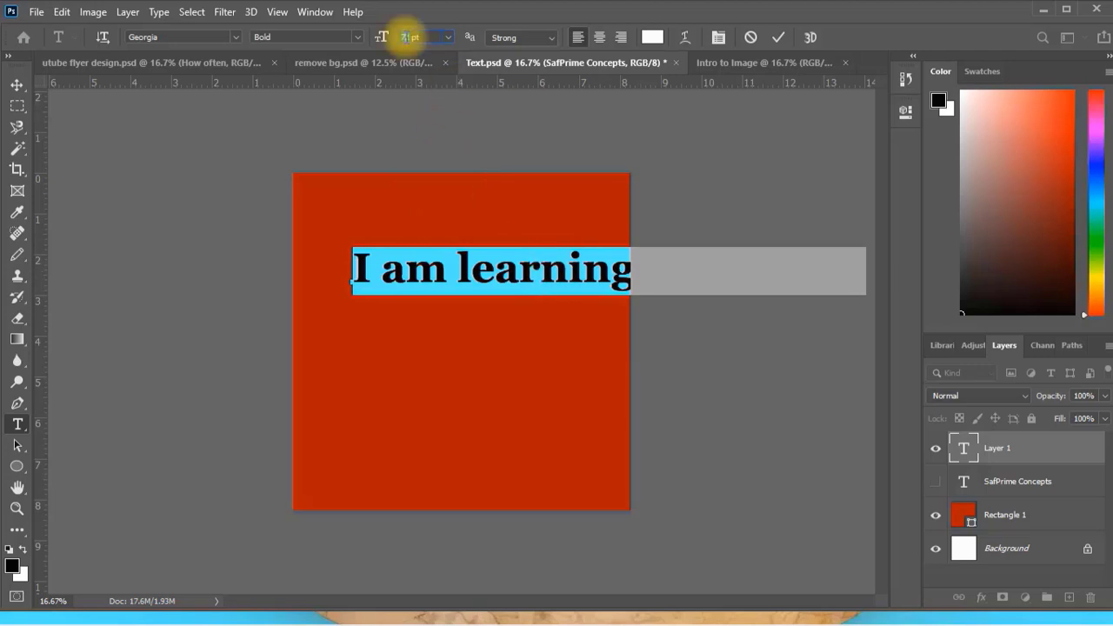
{"action": "type", "text": "100"}
{"action": "key", "text": "Return"}
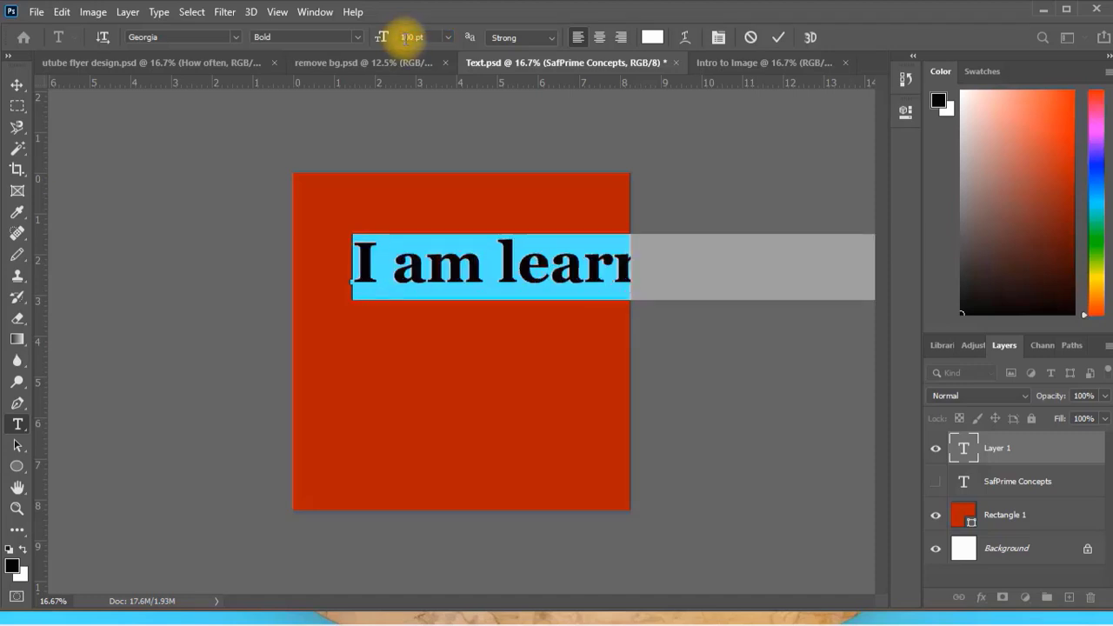
{"action": "left_click", "coordinate": [448, 38]}
{"action": "left_click", "coordinate": [432, 243]}
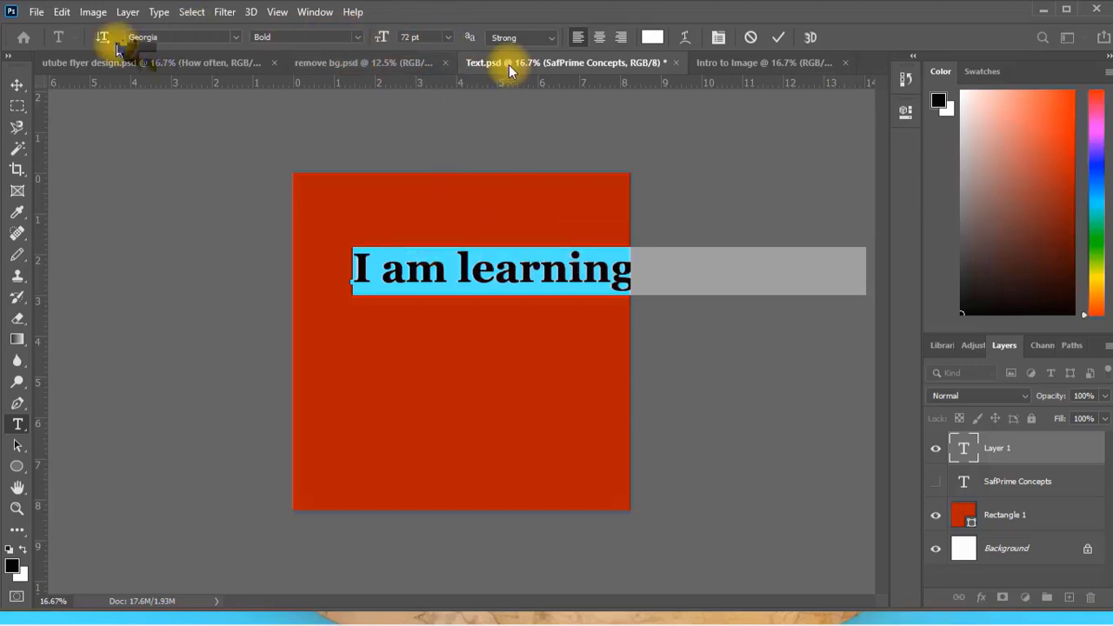
Try the Italic font style on the sentence and return it to Bold.
{"action": "left_click", "coordinate": [354, 38]}
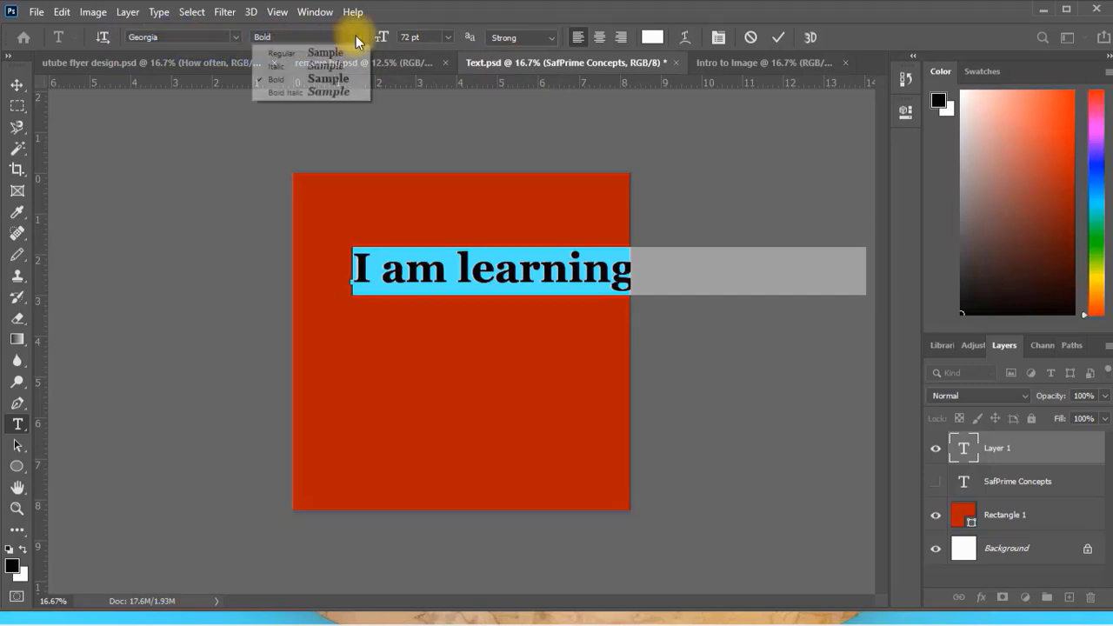
{"action": "left_click", "coordinate": [286, 37]}
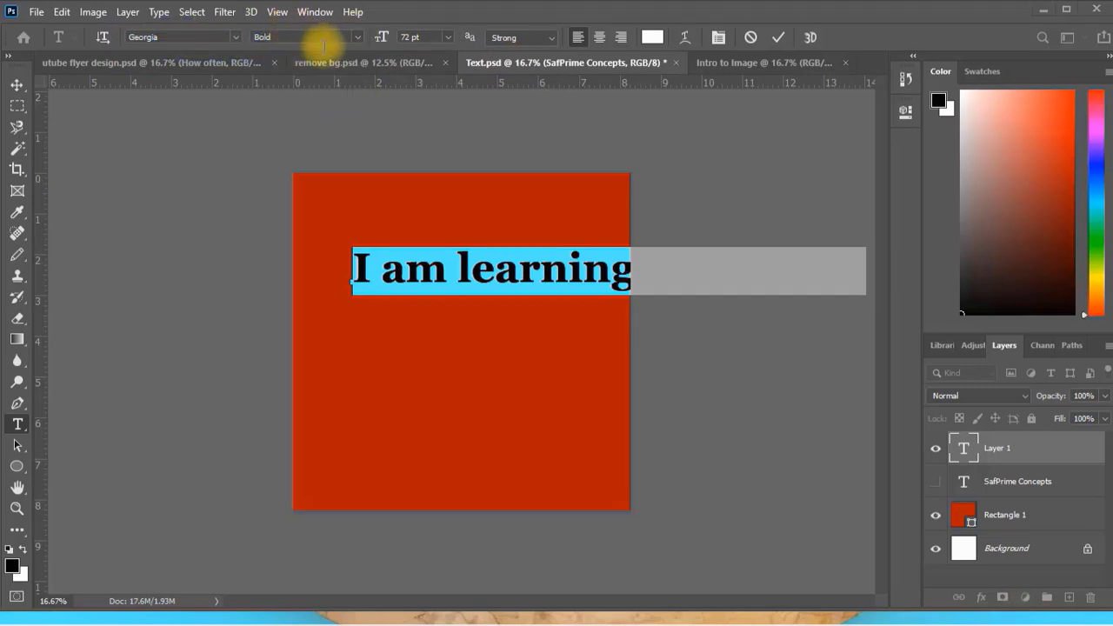
{"action": "left_click", "coordinate": [354, 37]}
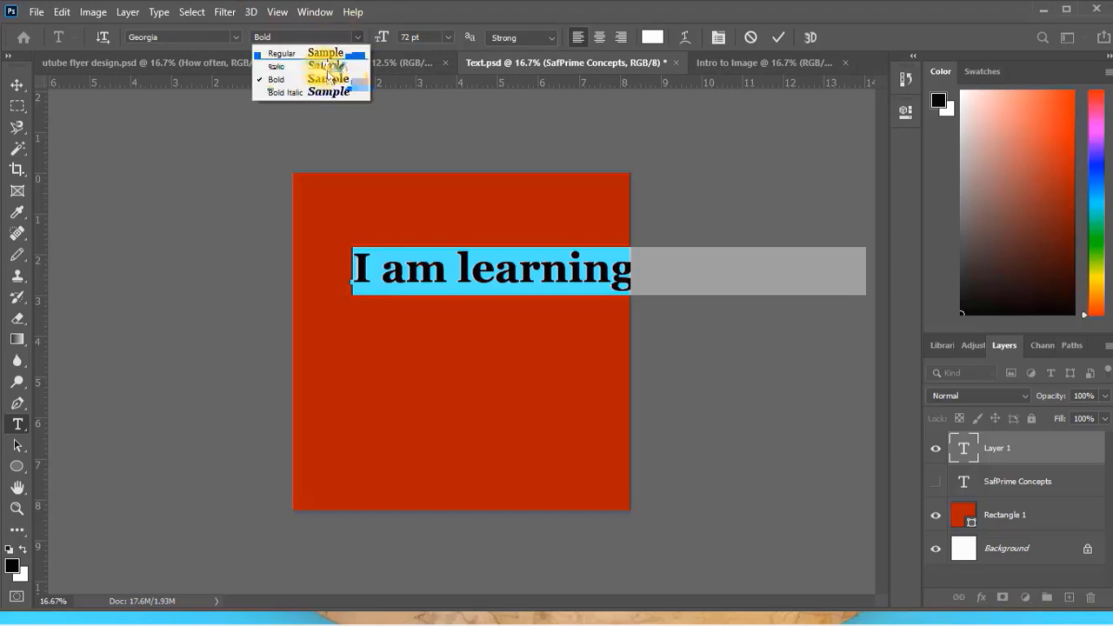
{"action": "left_click", "coordinate": [327, 66]}
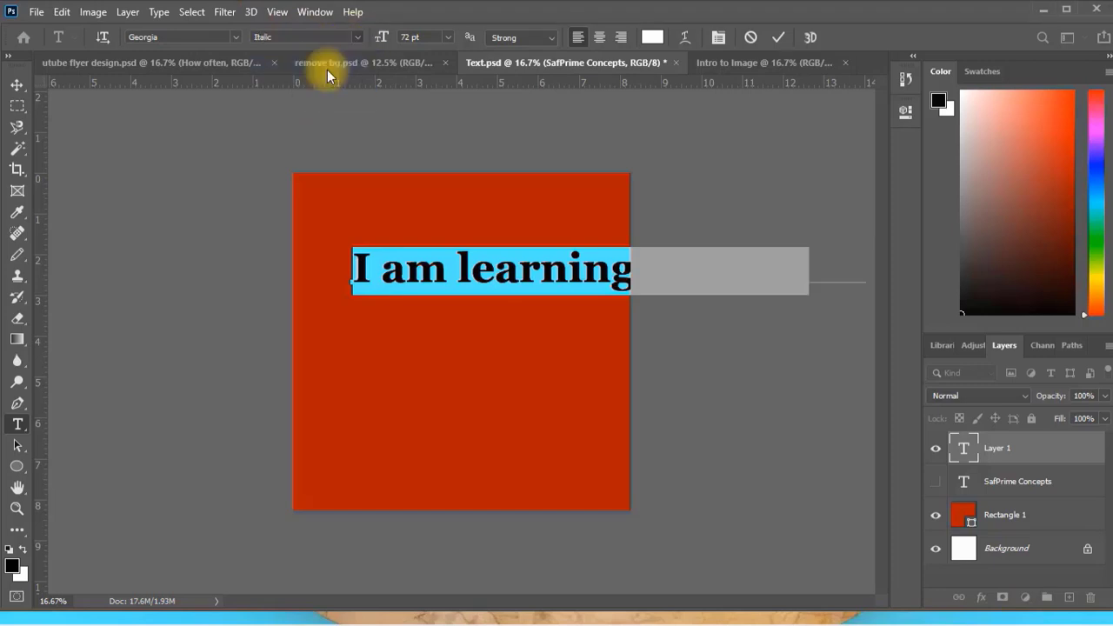
{"action": "left_click", "coordinate": [354, 36]}
{"action": "left_click", "coordinate": [334, 79]}
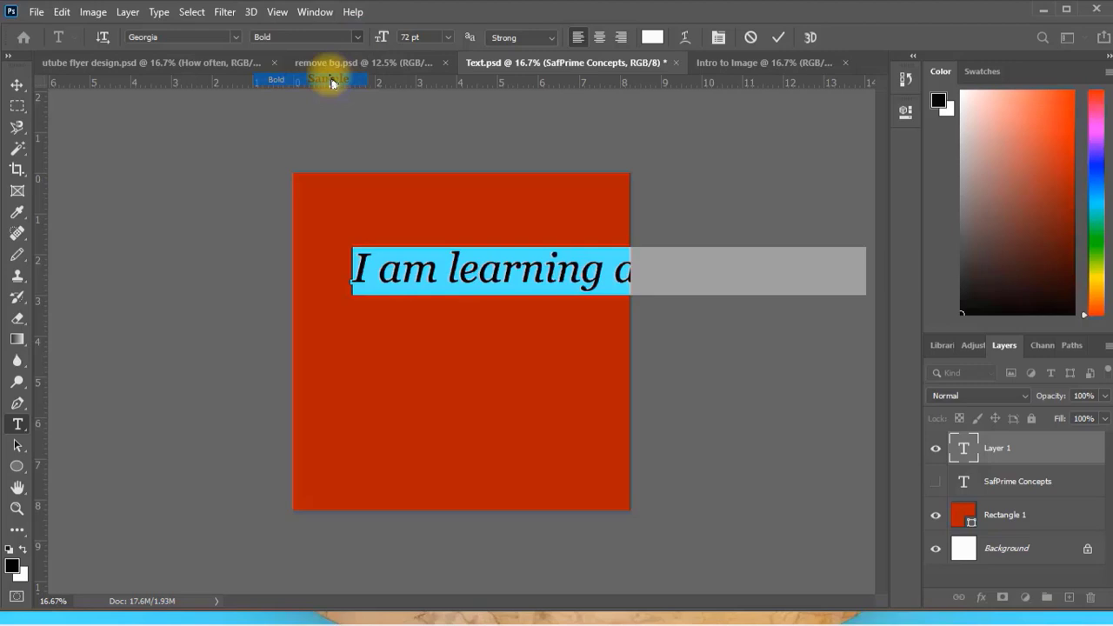
Change the sentence's font to Berlin Sans FB Demi and commit the text.
{"action": "left_click", "coordinate": [235, 37]}
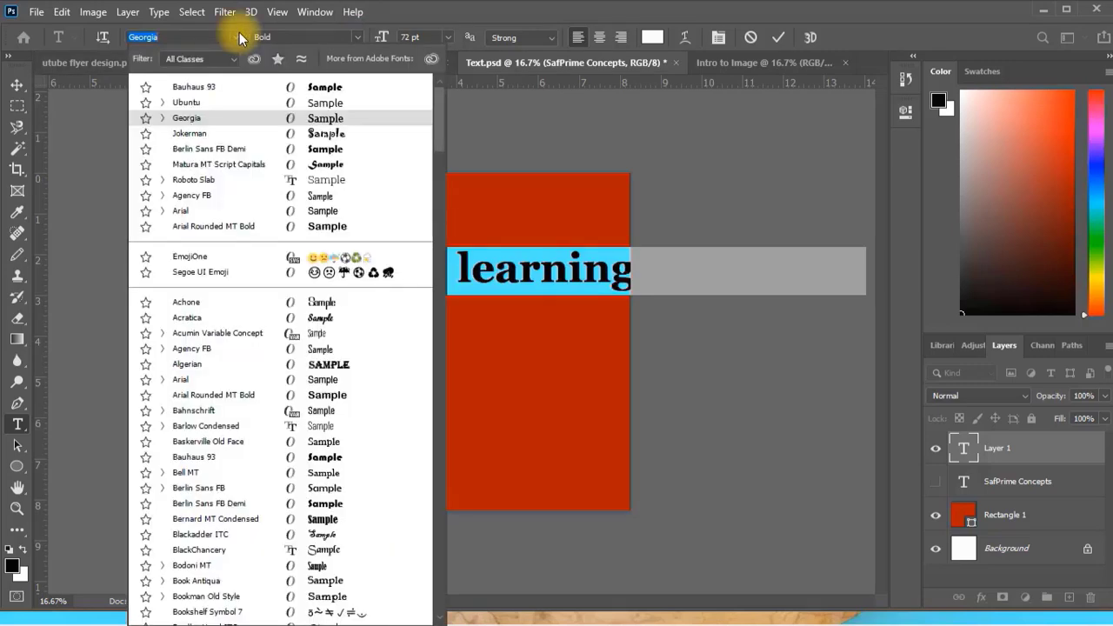
{"action": "key", "text": "Escape"}
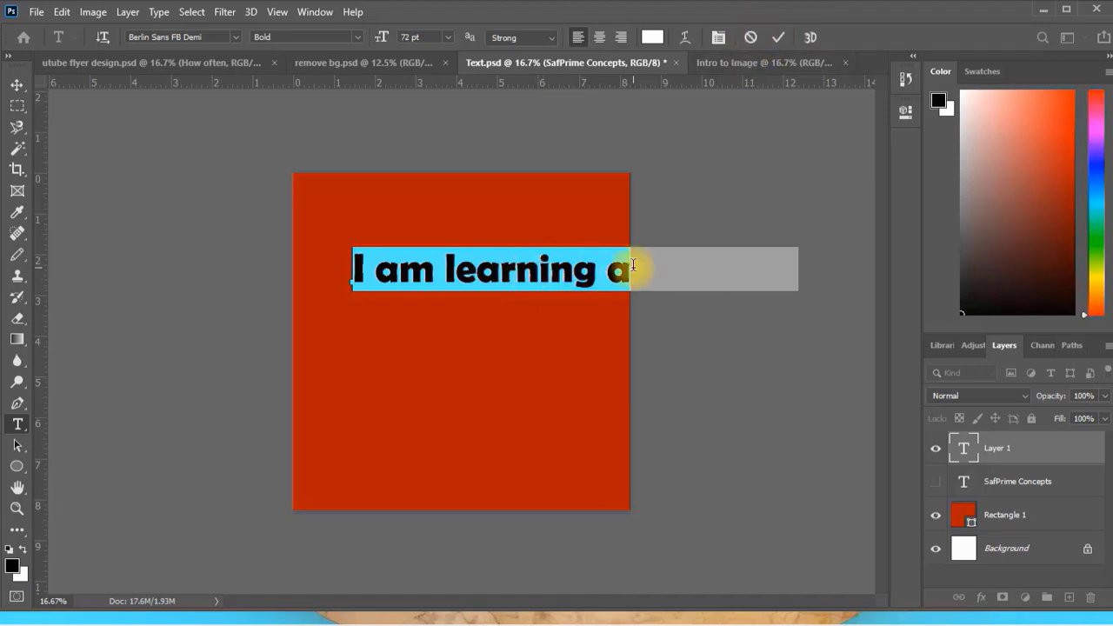
{"action": "key", "text": "ctrl+Return"}
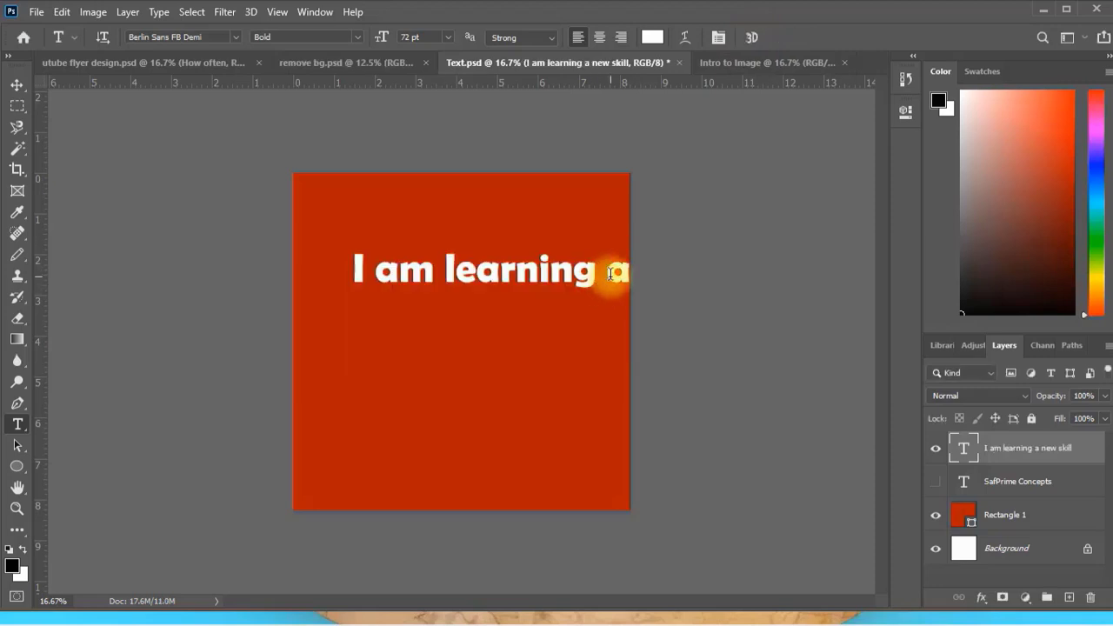
Break the sentence onto a second line before "a new skill", removing the extra space, and commit the edit.
{"action": "left_click", "coordinate": [611, 273]}
{"action": "key", "text": "BackSpace"}
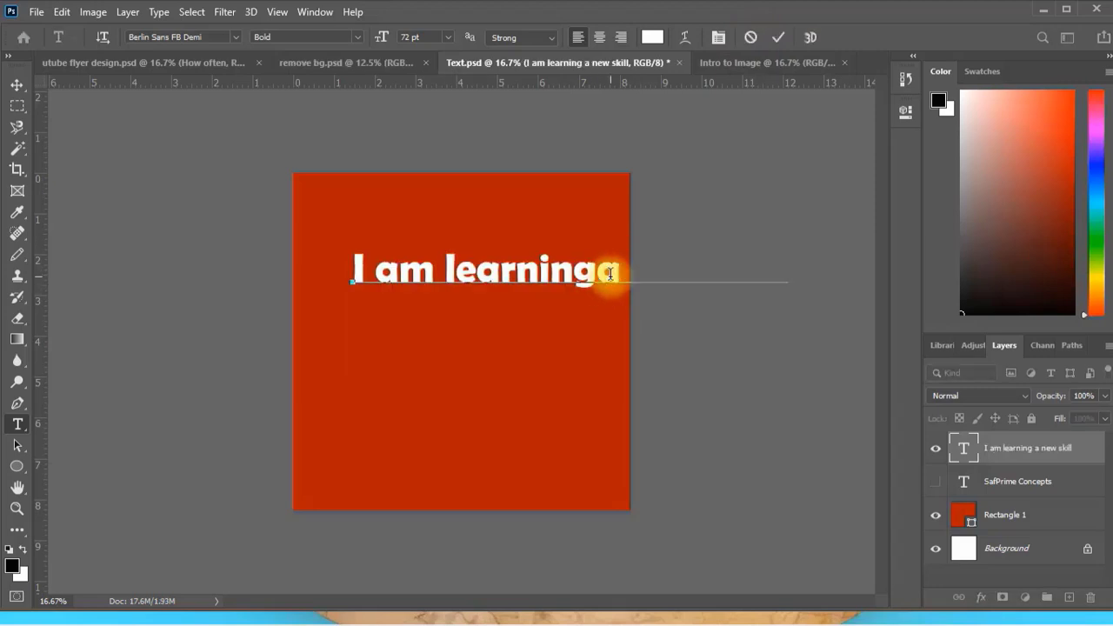
{"action": "key", "text": "Return"}
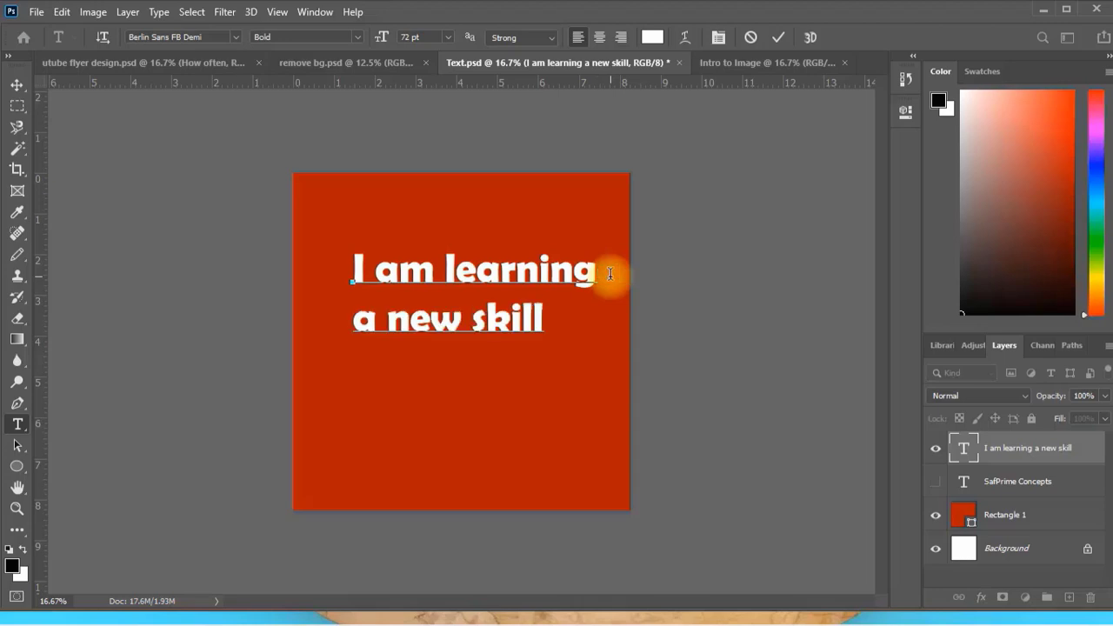
{"action": "left_click", "coordinate": [789, 35]}
Move the two-line text slightly left and down within the red square.
{"action": "left_click", "coordinate": [15, 85]}
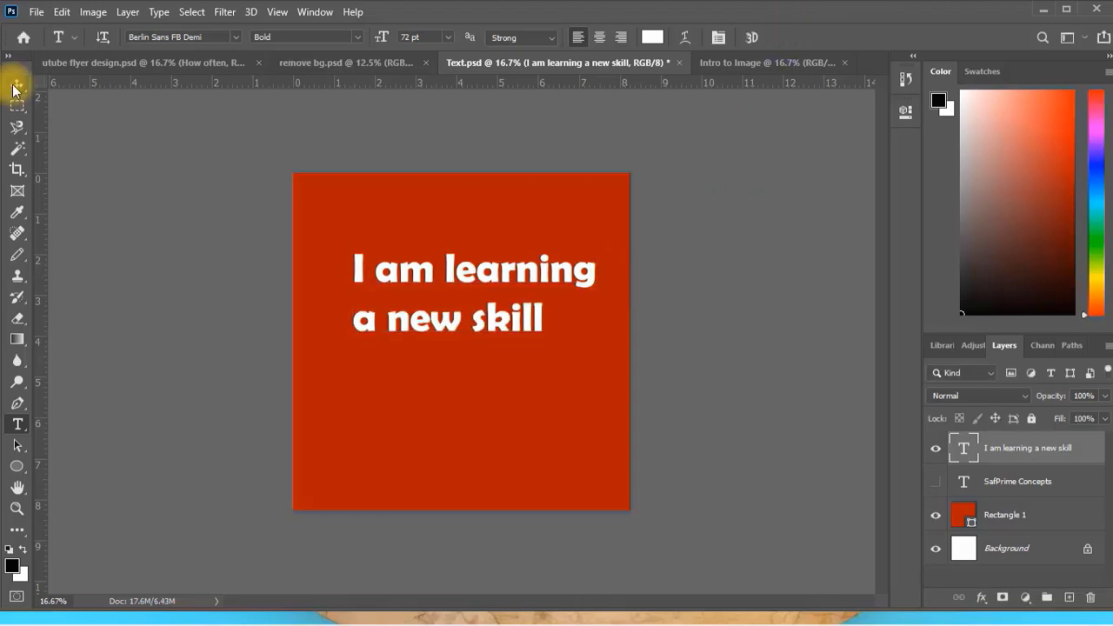
{"action": "left_click_drag", "start_coordinate": [503, 285], "coordinate": [485, 298]}
{"action": "left_click", "coordinate": [485, 273]}
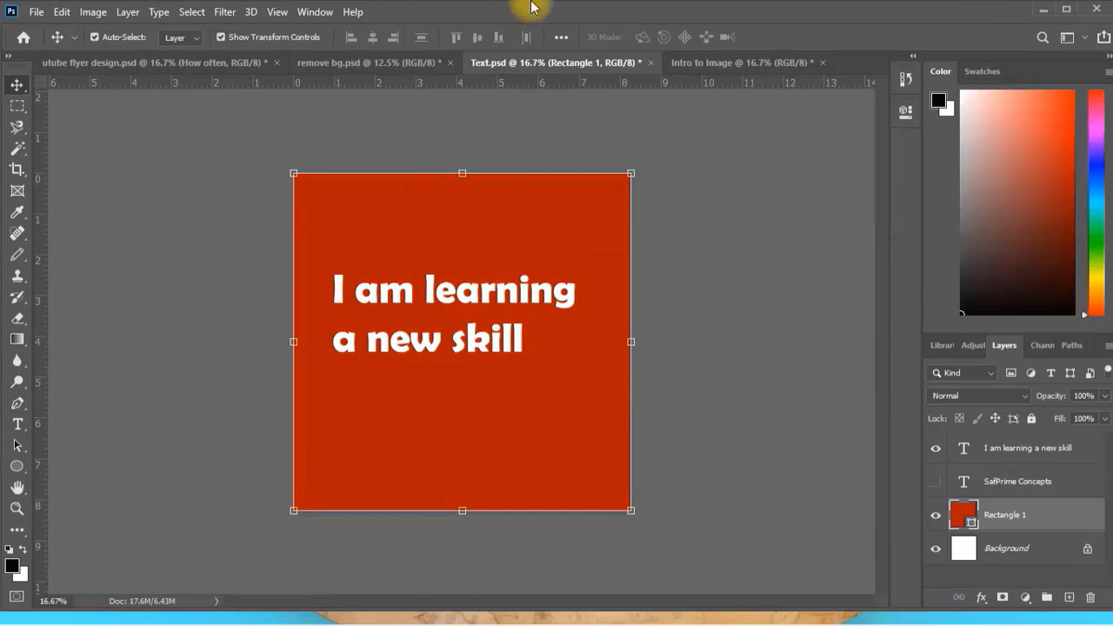
Add a Bevel & Emboss effect to the "I am learning a new skill" layer, keeping the text in view beside the settings.
{"action": "left_click", "coordinate": [454, 294]}
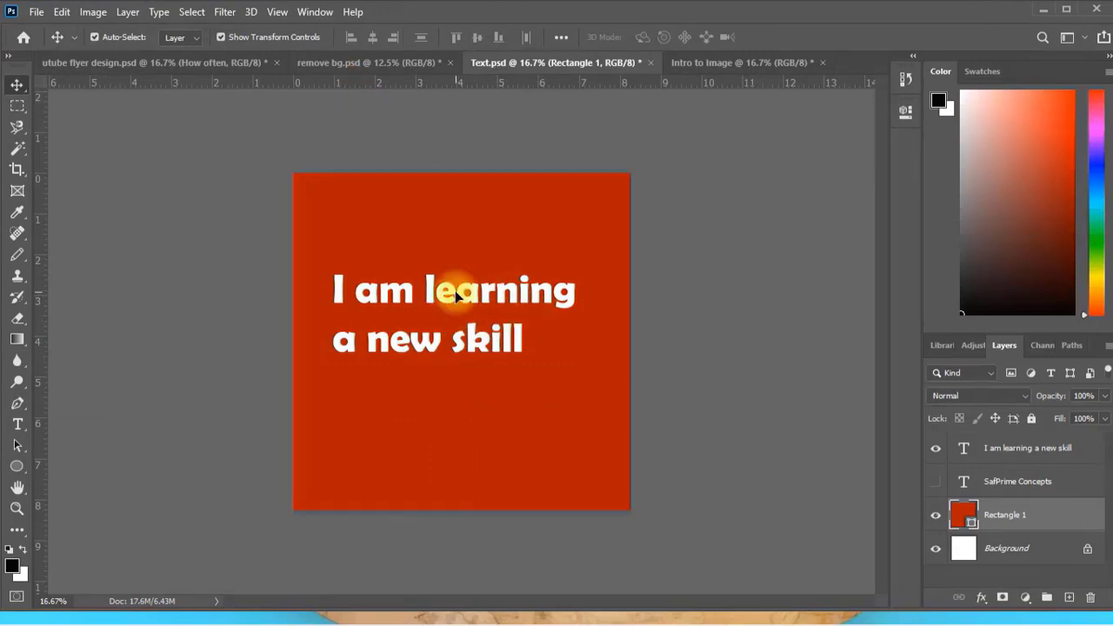
{"action": "left_click", "coordinate": [982, 597]}
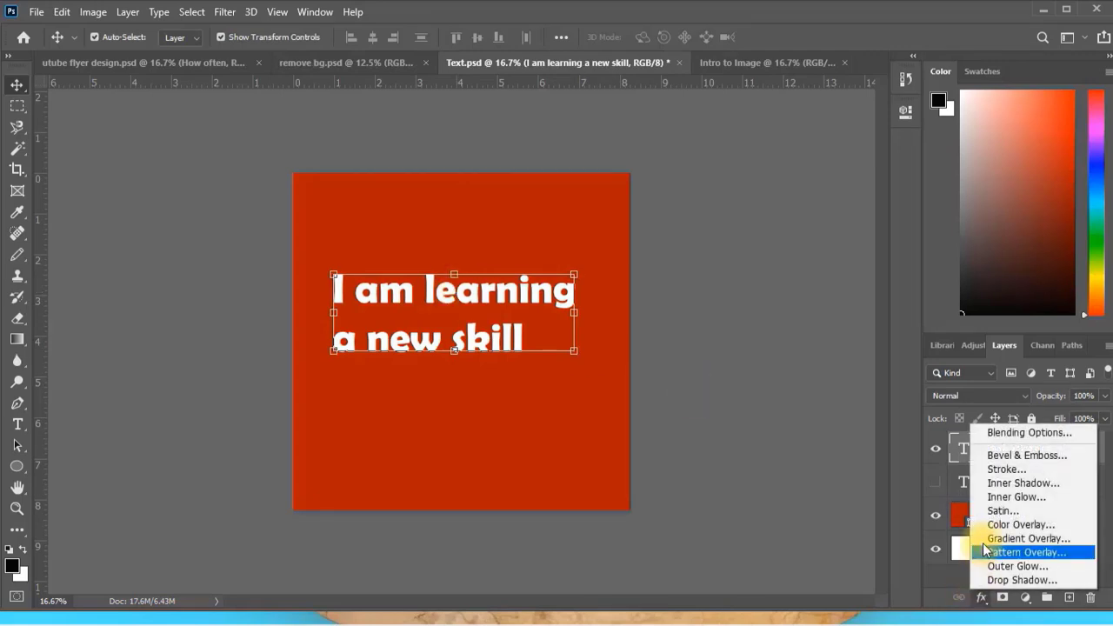
{"action": "left_click", "coordinate": [1022, 456]}
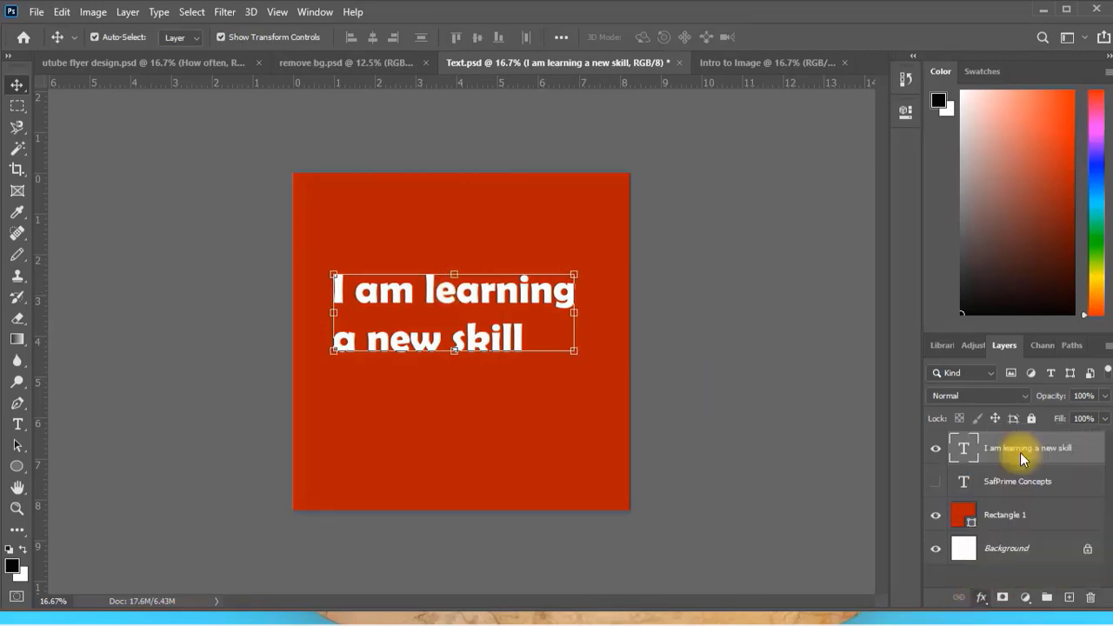
{"action": "left_click_drag", "start_coordinate": [392, 147], "coordinate": [658, 114]}
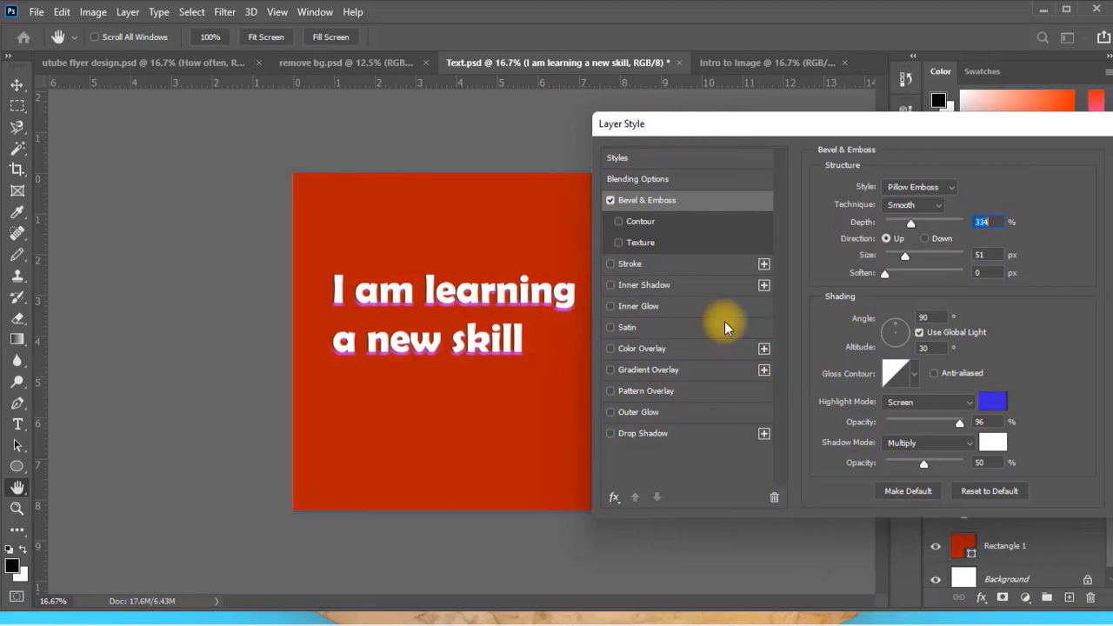
Try the Emboss bevel style on the text, then return the style to Pillow Emboss.
{"action": "left_click", "coordinate": [947, 186]}
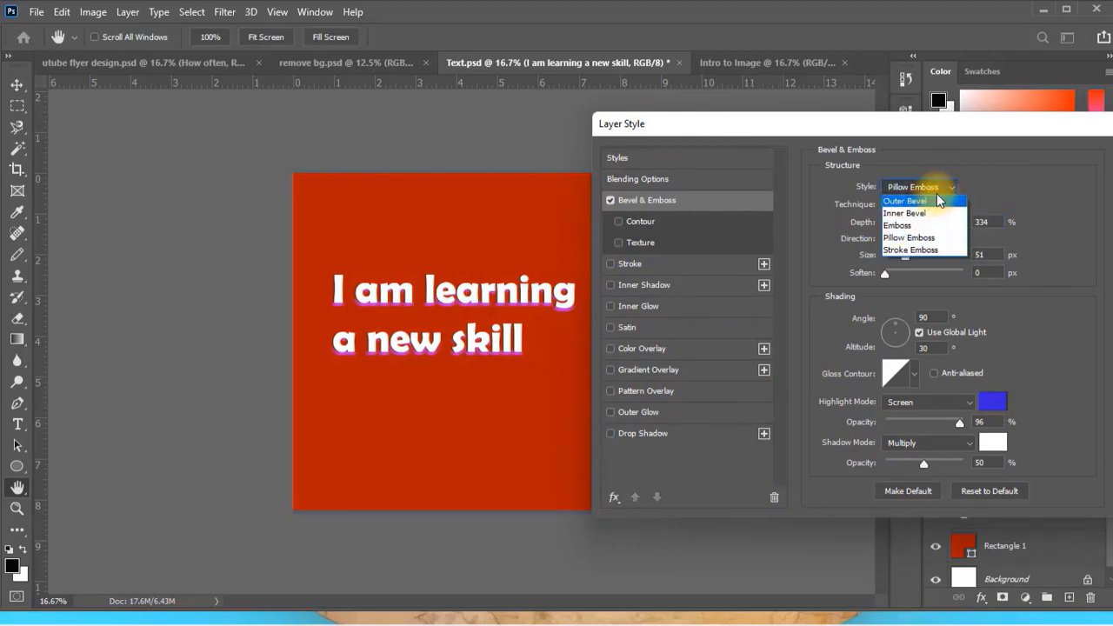
{"action": "left_click", "coordinate": [938, 187]}
{"action": "left_click", "coordinate": [938, 188]}
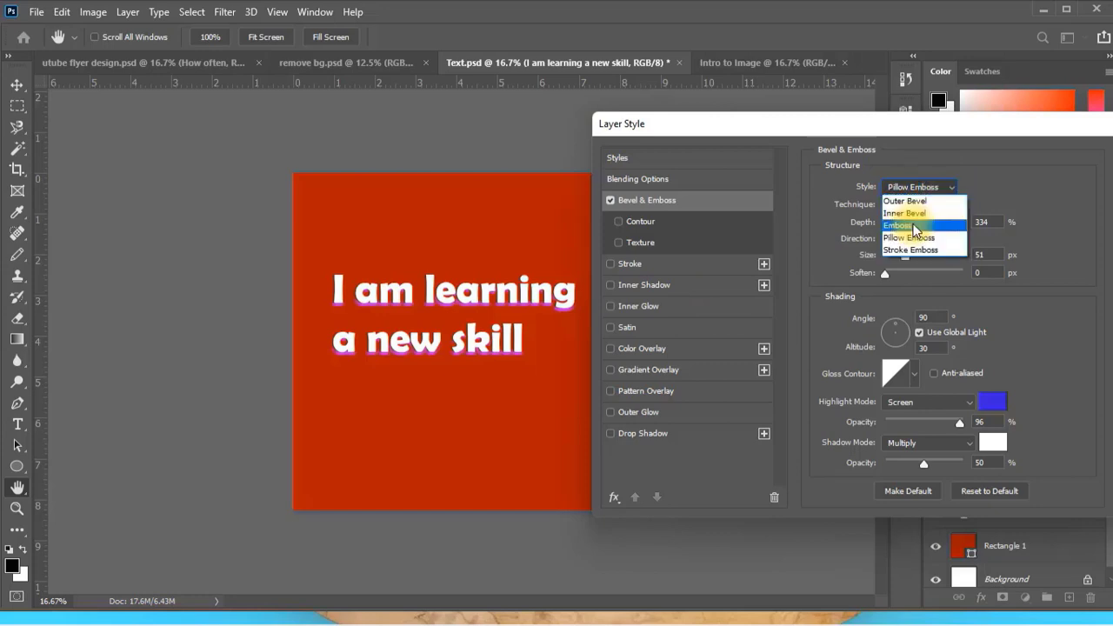
{"action": "left_click", "coordinate": [915, 228]}
{"action": "left_click", "coordinate": [951, 186]}
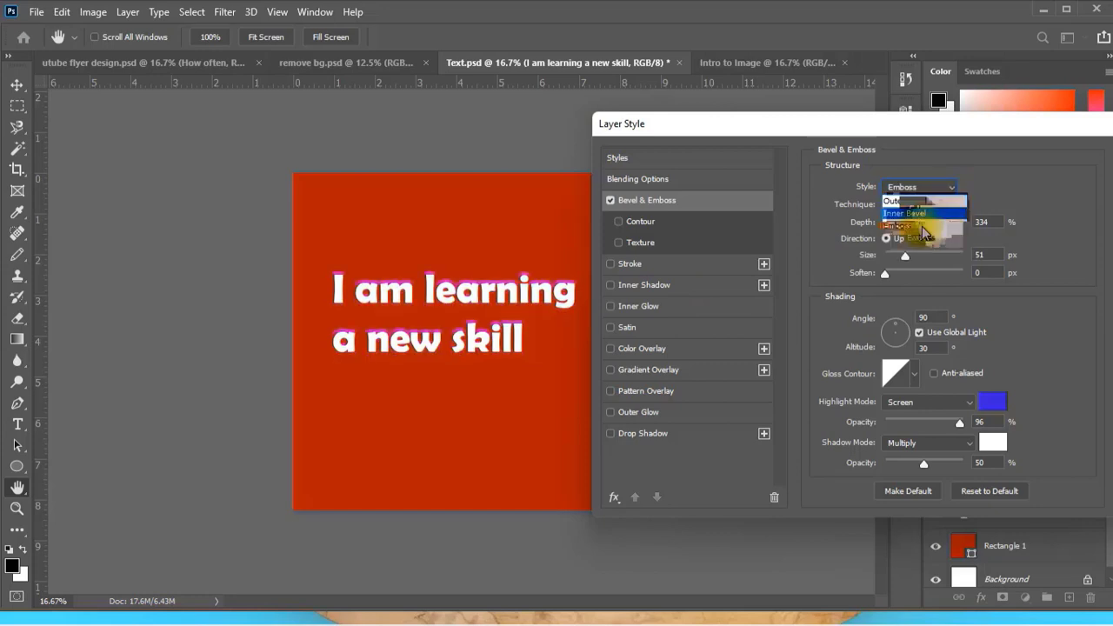
{"action": "left_click", "coordinate": [910, 237]}
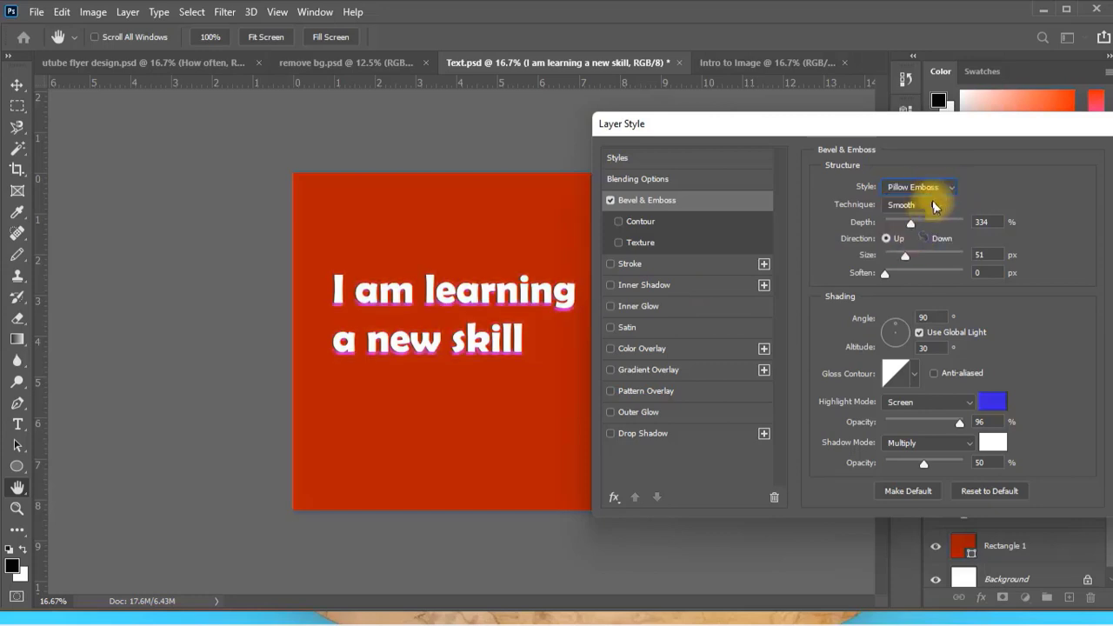
Set the bevel depth to 355% and size to 68 px, trying the Down direction before returning to Up.
{"action": "mouse_move", "coordinate": [913, 229]}
{"action": "left_mouse_down"}
{"action": "mouse_move", "coordinate": [931, 223]}
{"action": "mouse_move", "coordinate": [904, 240]}
{"action": "mouse_move", "coordinate": [933, 226]}
{"action": "mouse_move", "coordinate": [918, 231]}
{"action": "left_mouse_up"}
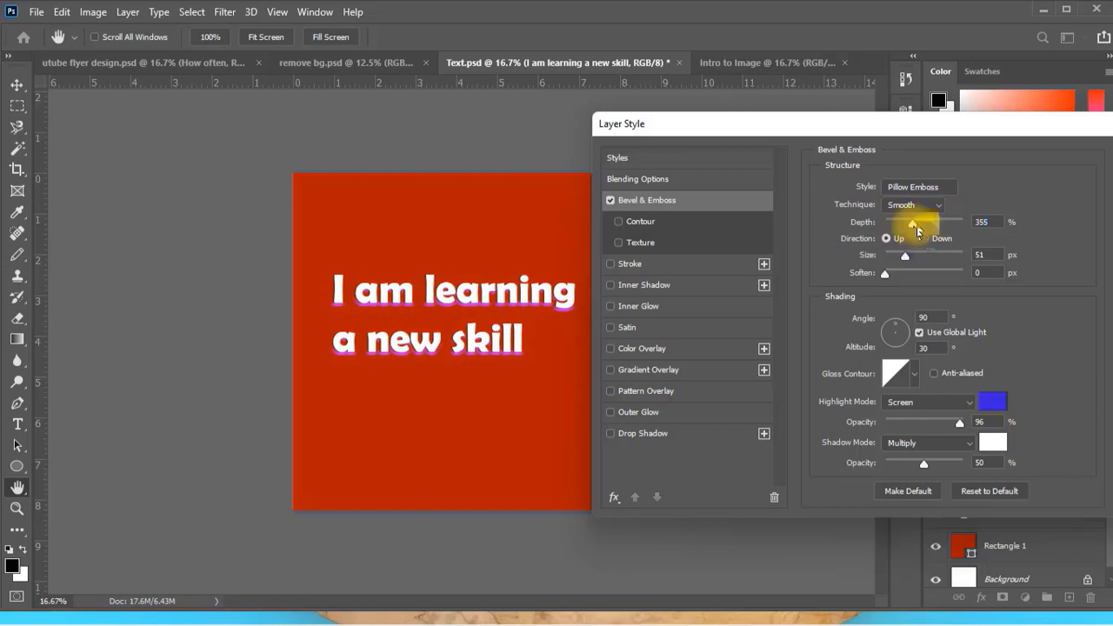
{"action": "left_click", "coordinate": [924, 239]}
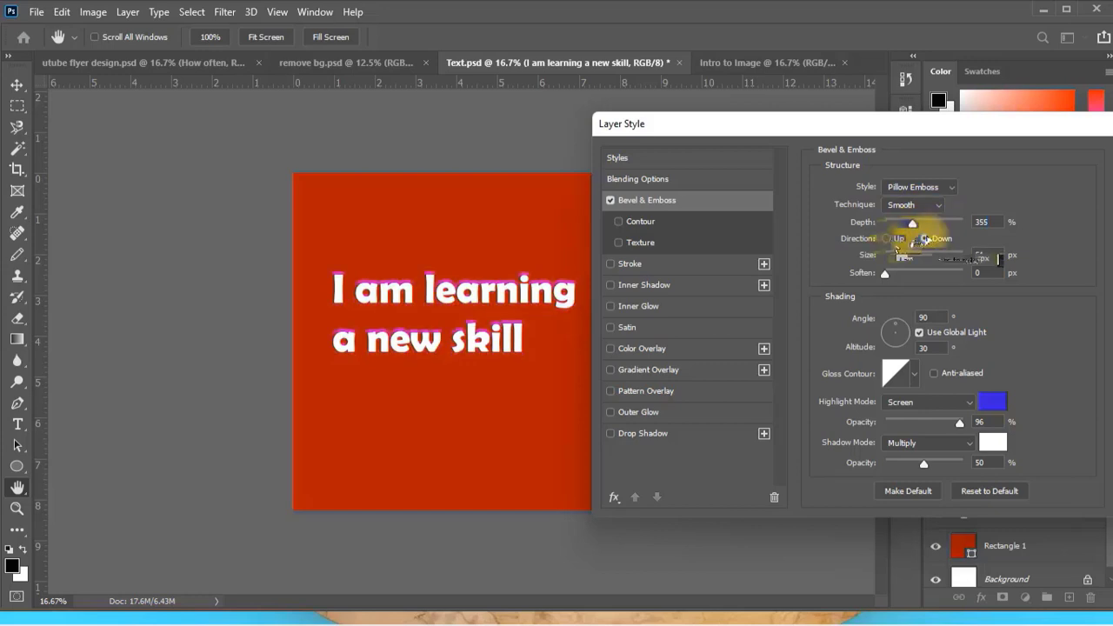
{"action": "left_click", "coordinate": [886, 238]}
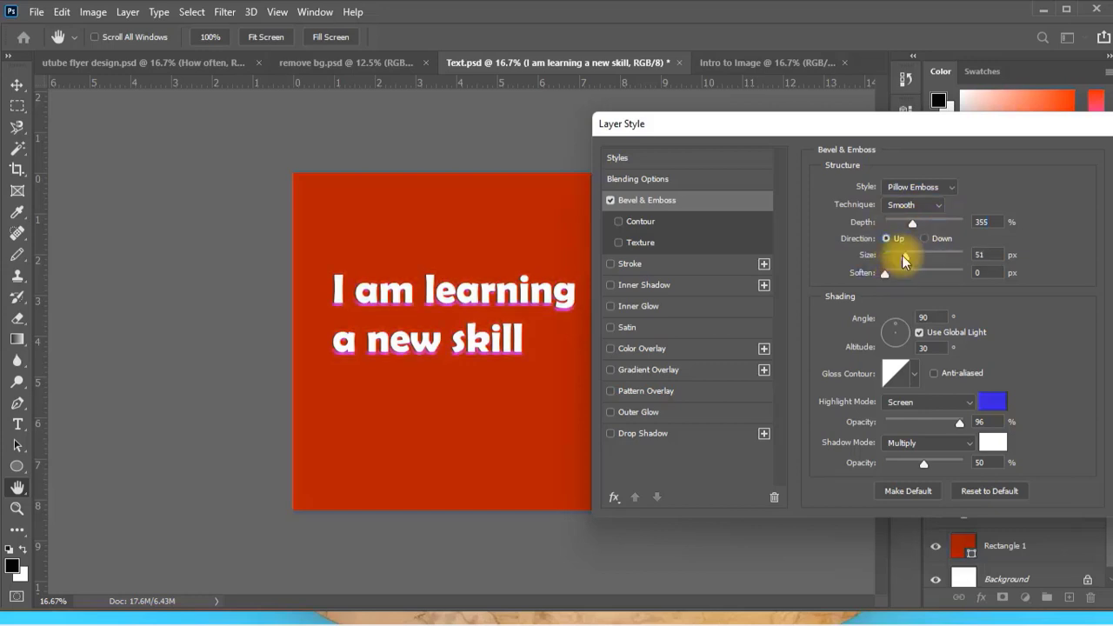
{"action": "mouse_move", "coordinate": [904, 260]}
{"action": "left_mouse_down"}
{"action": "mouse_move", "coordinate": [927, 258]}
{"action": "mouse_move", "coordinate": [899, 264]}
{"action": "mouse_move", "coordinate": [914, 264]}
{"action": "mouse_move", "coordinate": [909, 255]}
{"action": "left_mouse_up"}
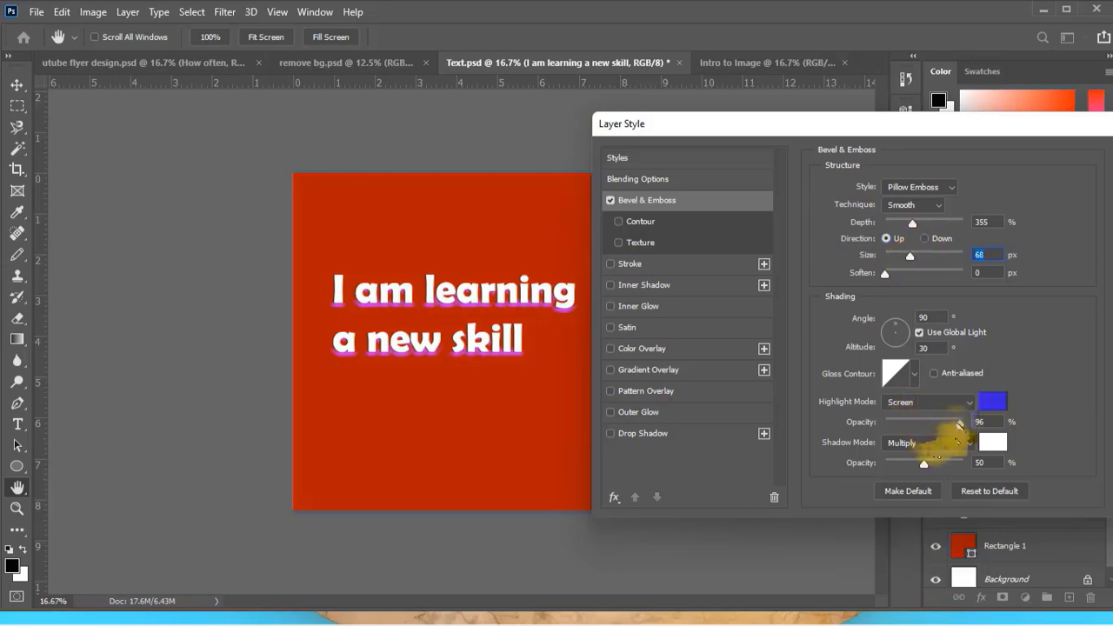
Try 33ffcc as the bevel highlight colour, then return to blue 3300cc and confirm.
{"action": "left_click", "coordinate": [992, 400]}
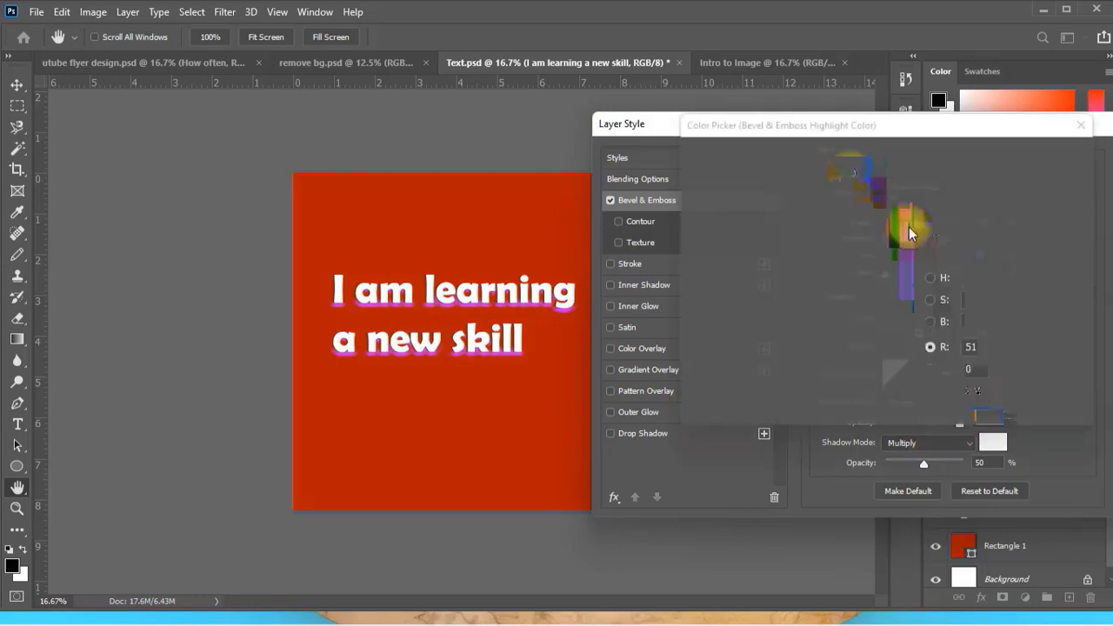
{"action": "left_click", "coordinate": [850, 173]}
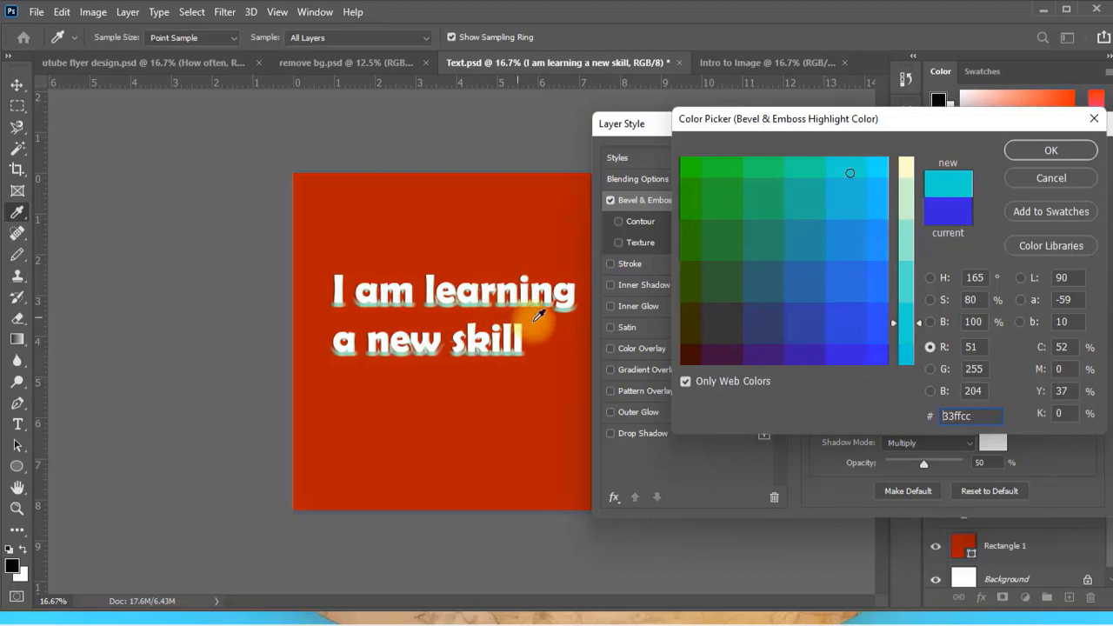
{"action": "left_click", "coordinate": [848, 357]}
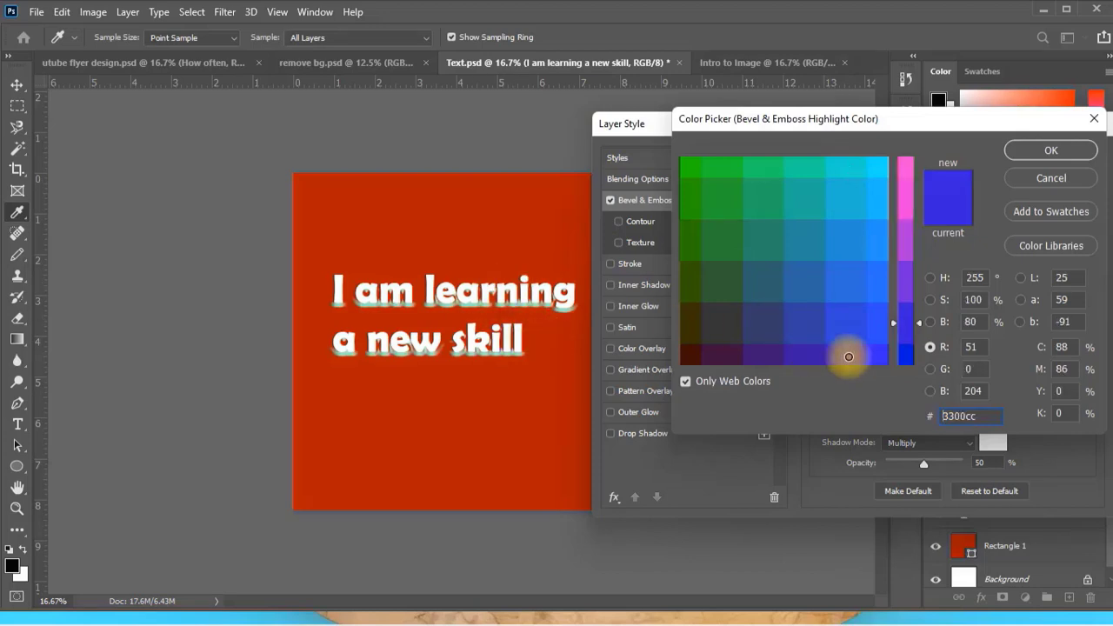
{"action": "left_click", "coordinate": [1053, 150]}
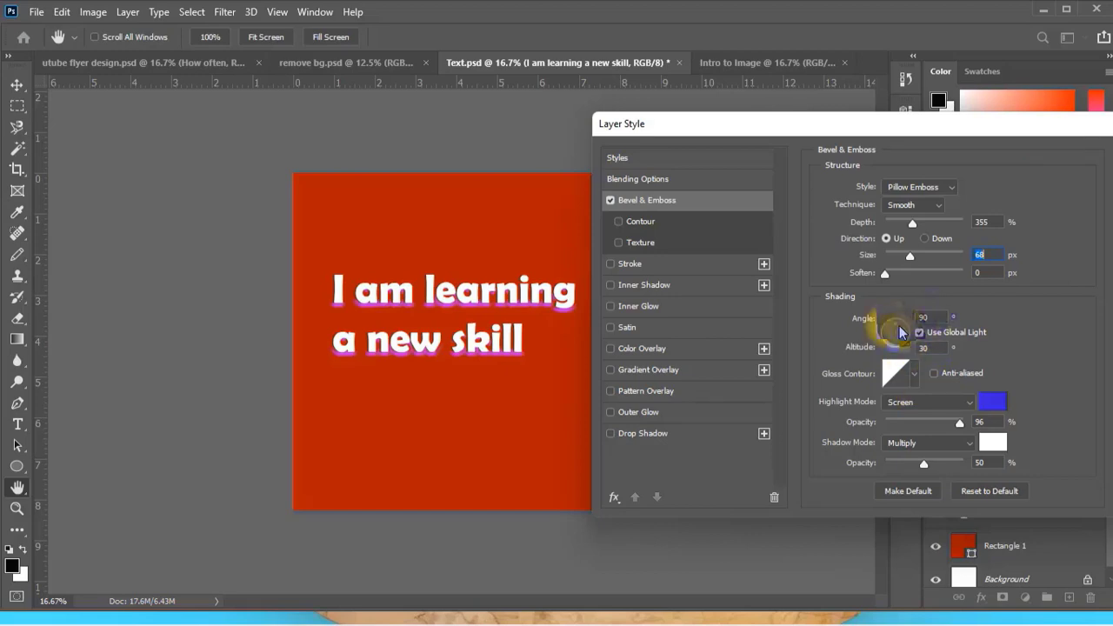
Try the Normal and Multiply highlight modes on the bevel, then return the highlight mode to Screen.
{"action": "left_click", "coordinate": [963, 406]}
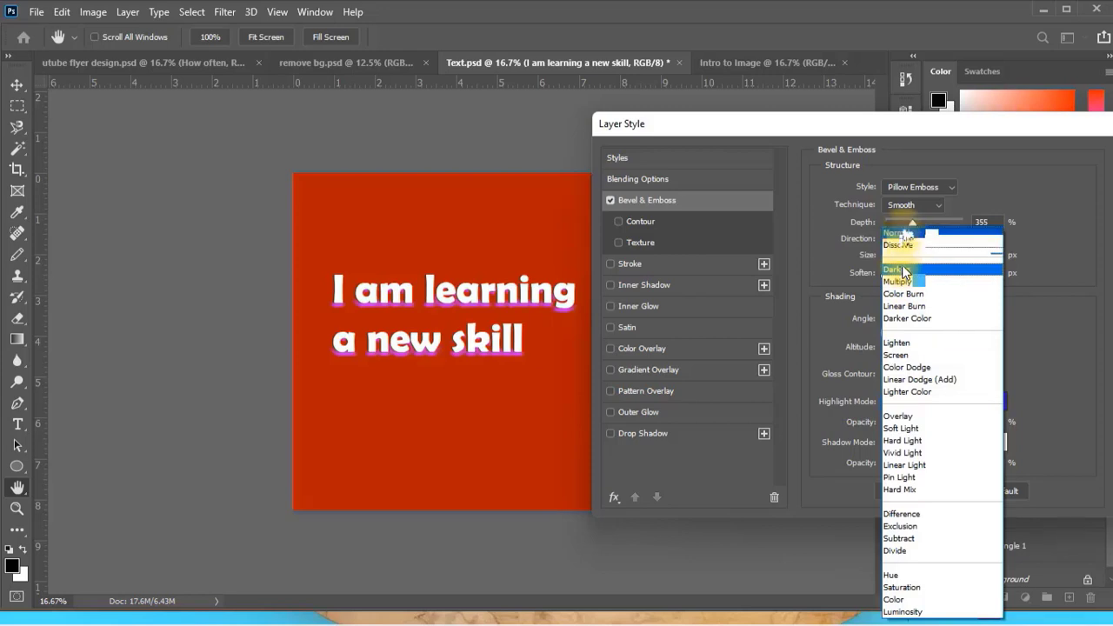
{"action": "left_click", "coordinate": [904, 235]}
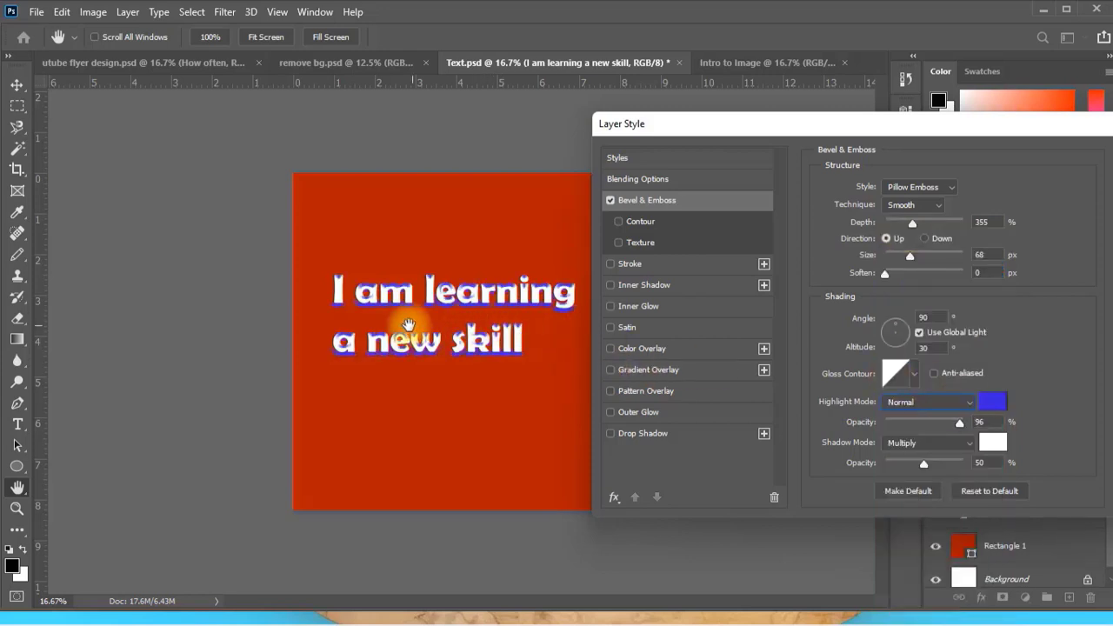
{"action": "left_click", "coordinate": [971, 402]}
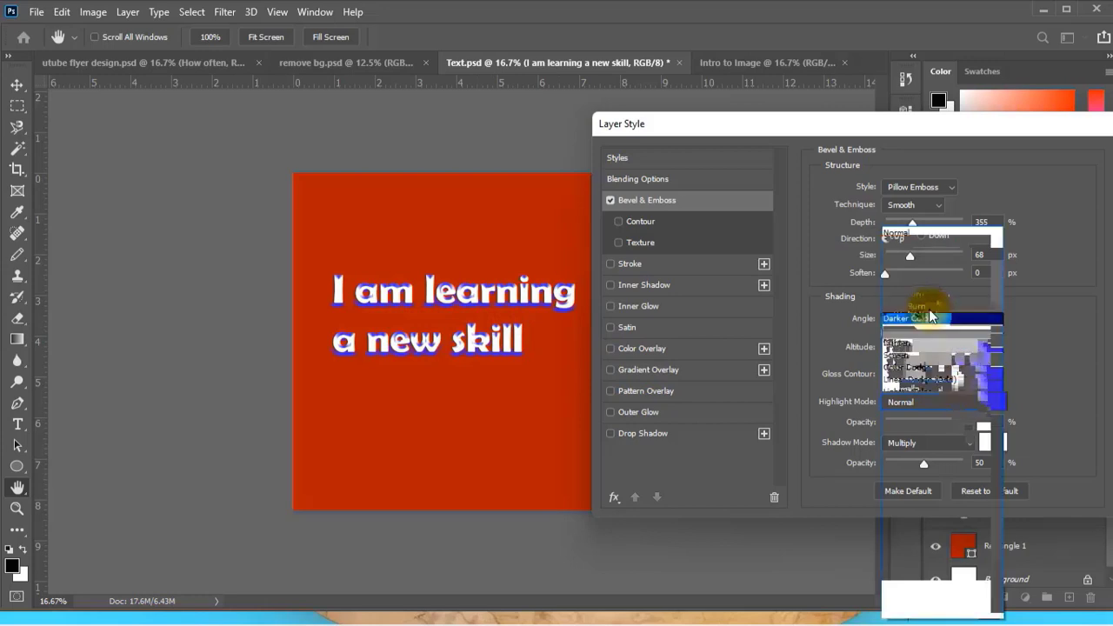
{"action": "left_click", "coordinate": [928, 308]}
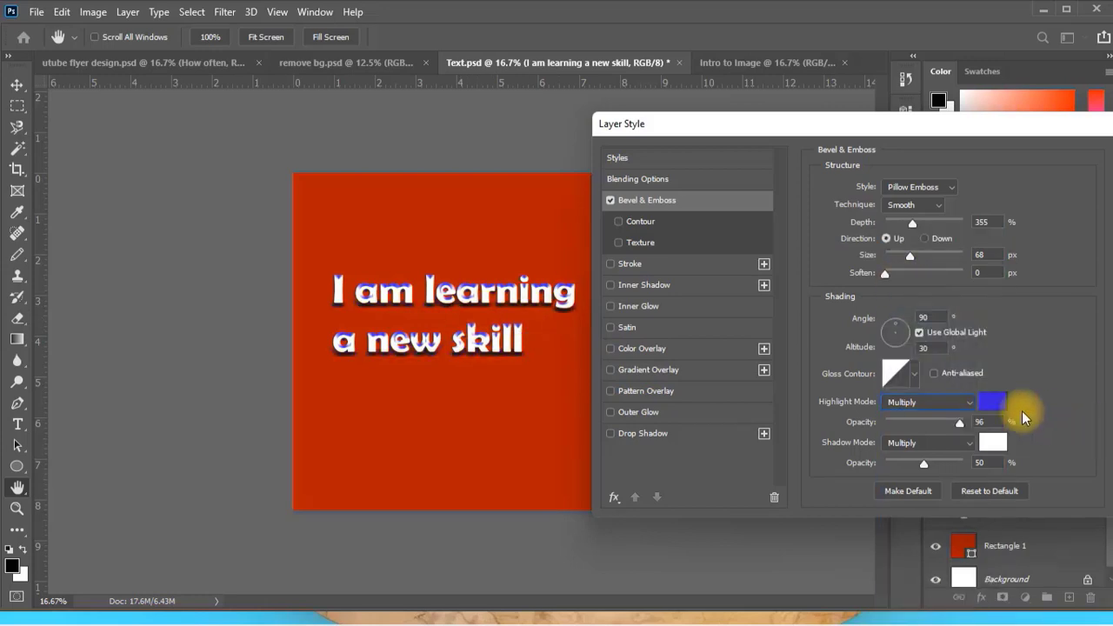
{"action": "left_click", "coordinate": [969, 403]}
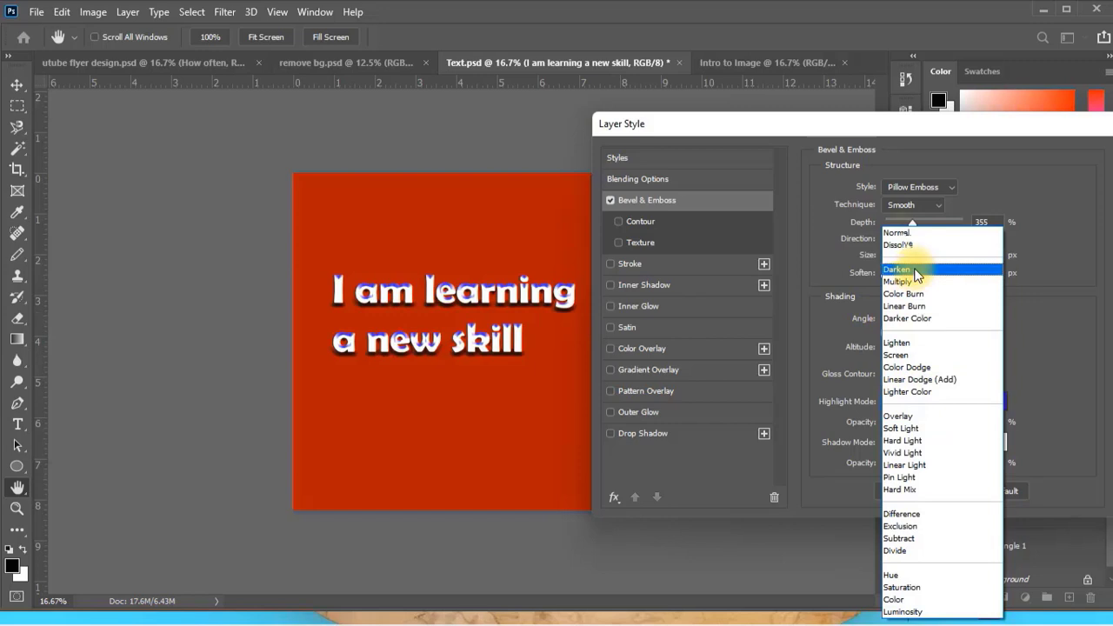
{"action": "left_click", "coordinate": [909, 355]}
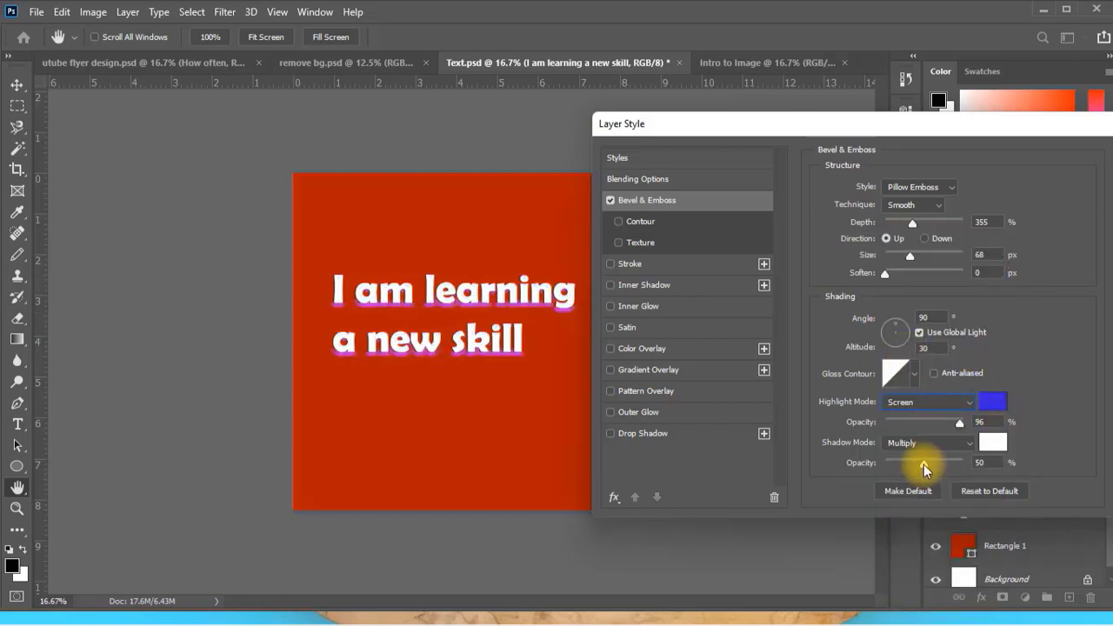
Try magenta ff00ff as the bevel shadow colour, then apply yellow ffff00.
{"action": "mouse_move", "coordinate": [923, 465]}
{"action": "left_mouse_down"}
{"action": "mouse_move", "coordinate": [971, 464]}
{"action": "mouse_move", "coordinate": [852, 458]}
{"action": "mouse_move", "coordinate": [924, 464]}
{"action": "left_mouse_up"}
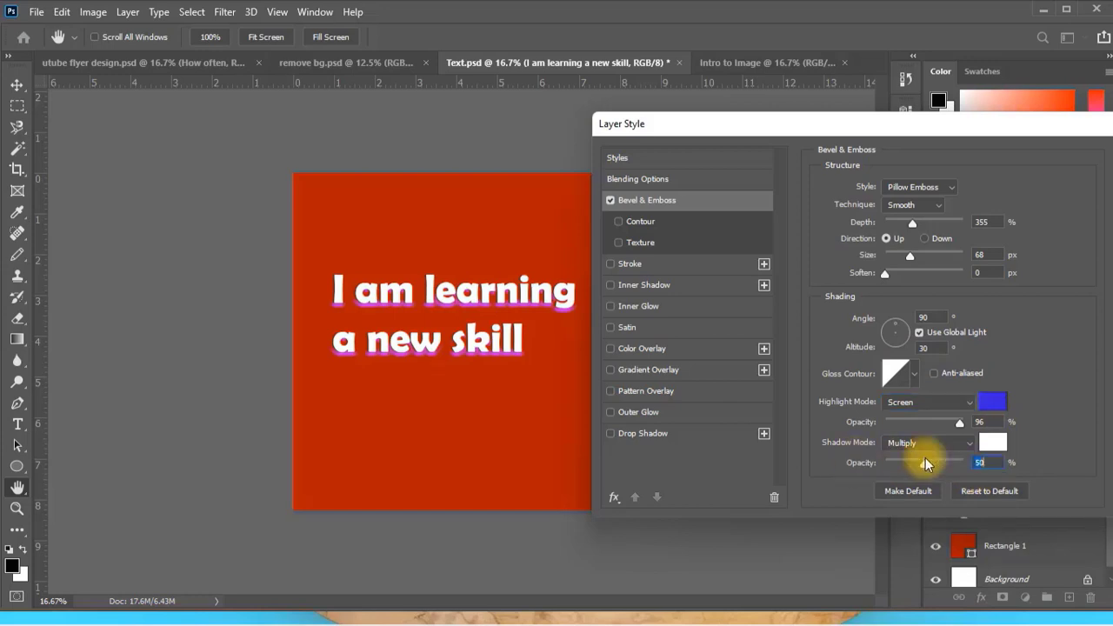
{"action": "left_click", "coordinate": [992, 444]}
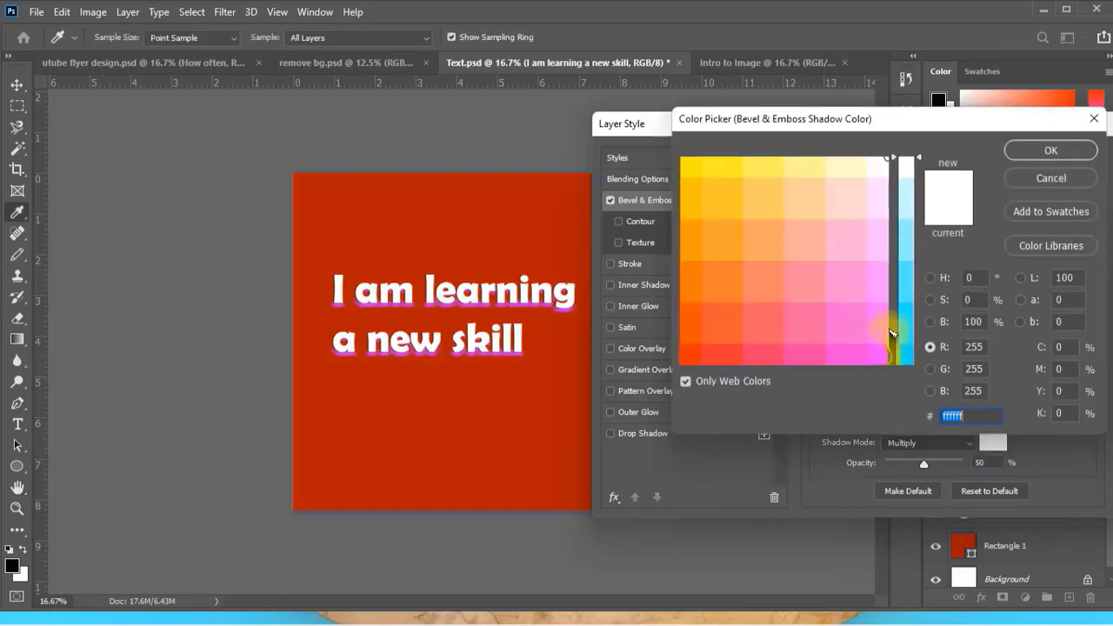
{"action": "left_click", "coordinate": [884, 342]}
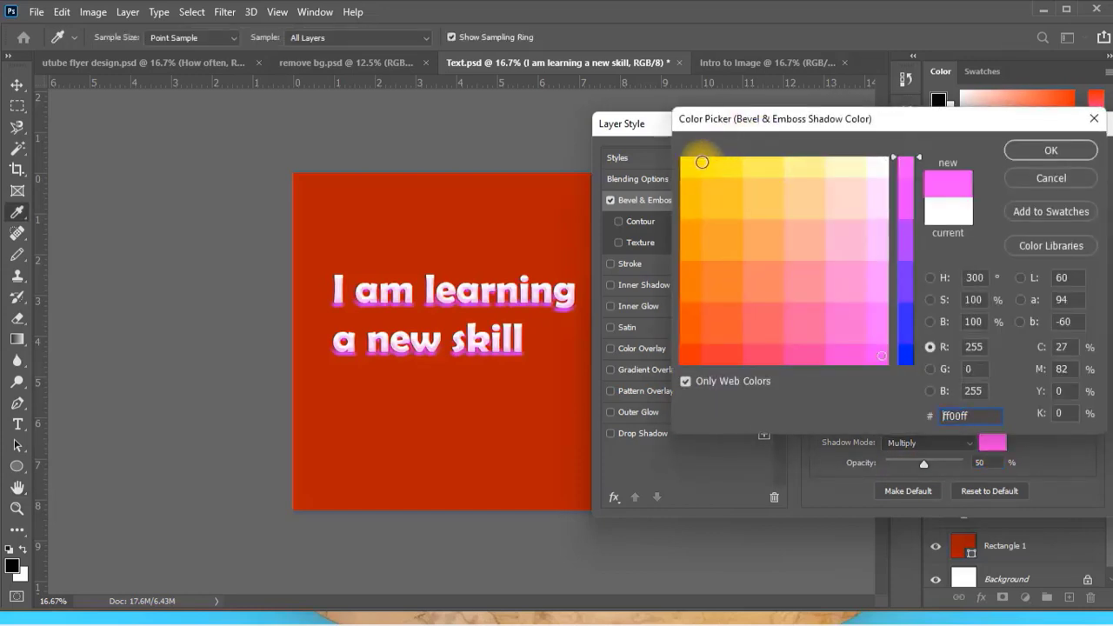
{"action": "left_click", "coordinate": [690, 166]}
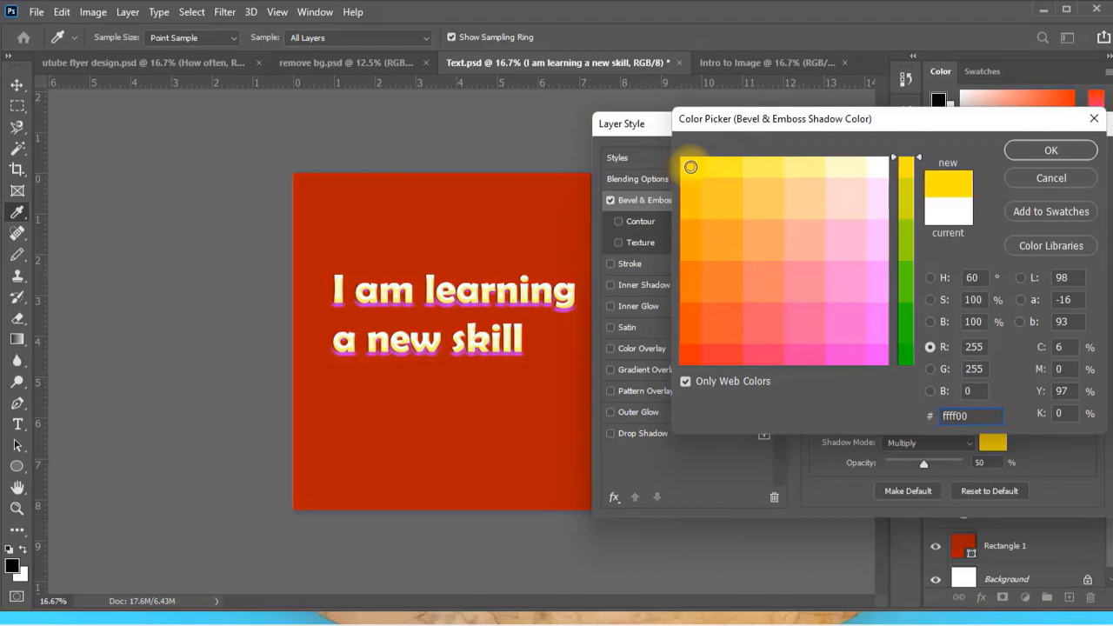
{"action": "left_click", "coordinate": [1043, 151]}
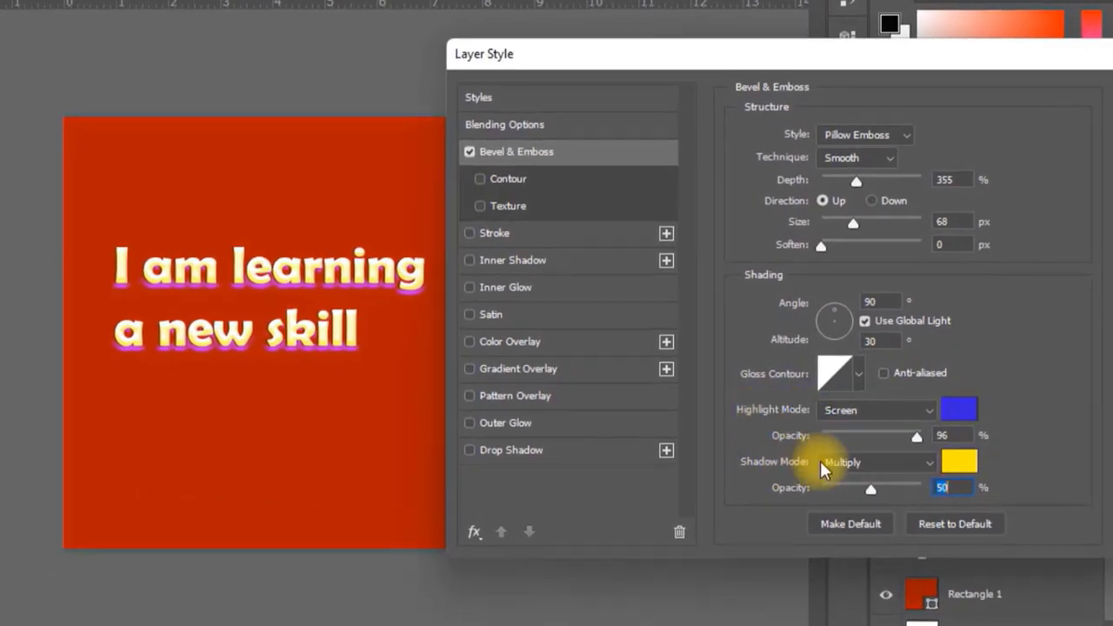
Set the bevel's shadow opacity to 28% and its shadow colour to white.
{"action": "mouse_move", "coordinate": [870, 490]}
{"action": "left_mouse_down"}
{"action": "mouse_move", "coordinate": [831, 490]}
{"action": "mouse_move", "coordinate": [939, 498]}
{"action": "mouse_move", "coordinate": [850, 498]}
{"action": "left_mouse_up"}
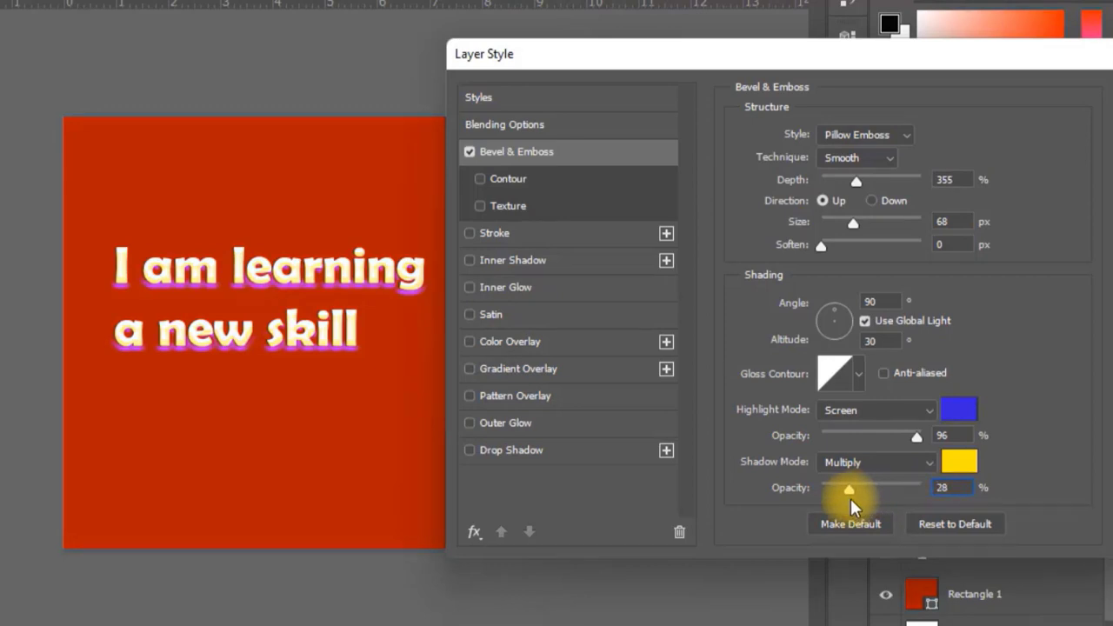
{"action": "left_click", "coordinate": [940, 461]}
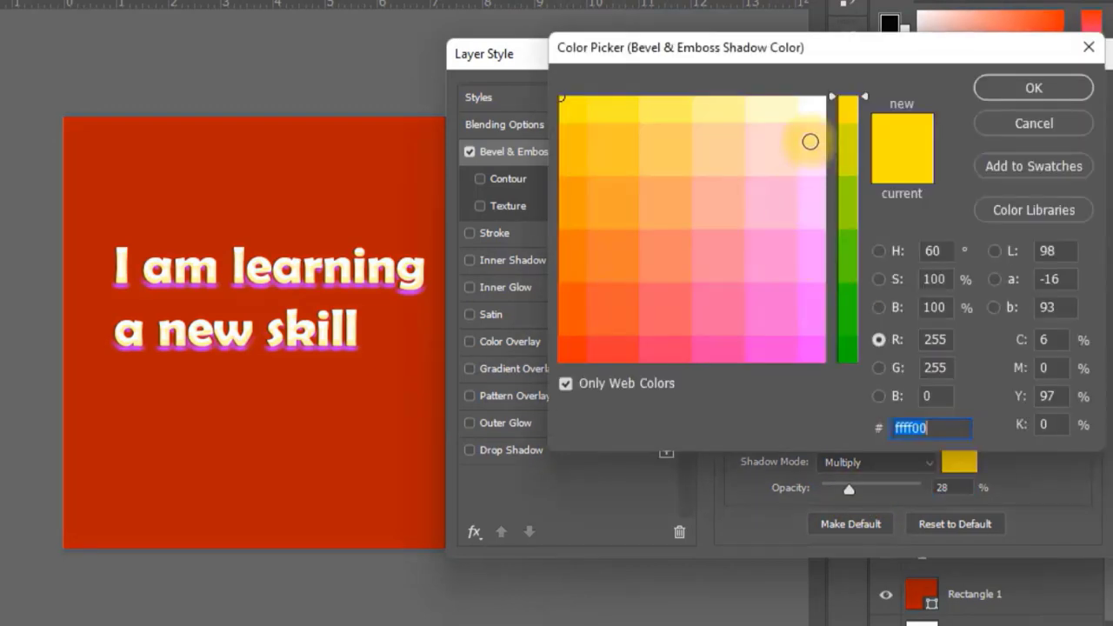
{"action": "left_click", "coordinate": [808, 104]}
{"action": "key", "text": "Return"}
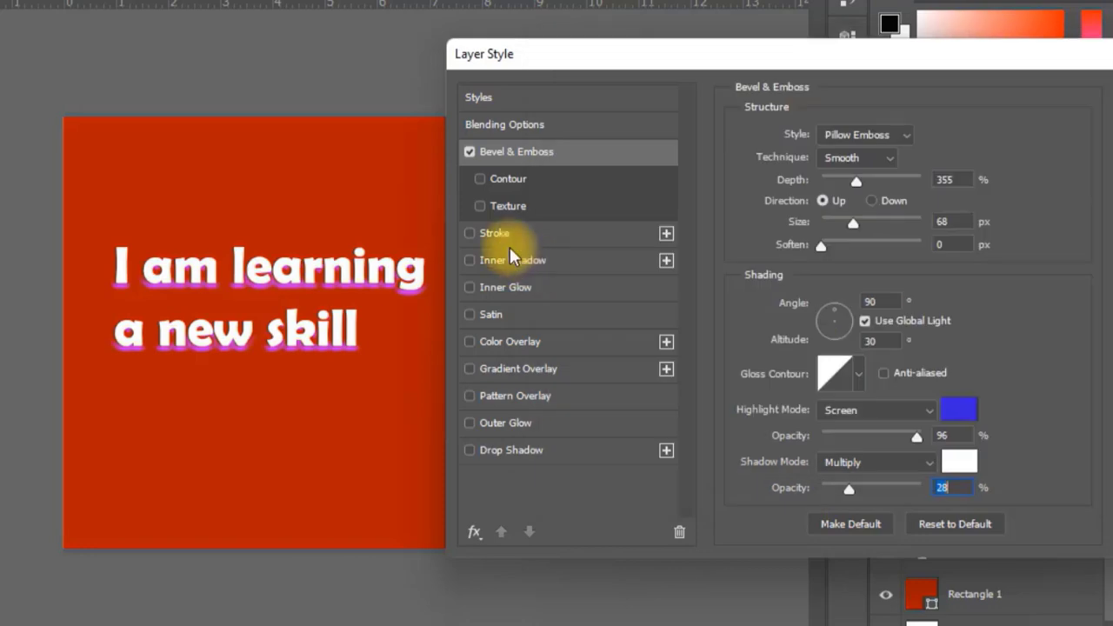
Add a Stroke effect and an Outer Glow effect to the "I am learning a new skill" layer.
{"action": "left_click", "coordinate": [469, 233]}
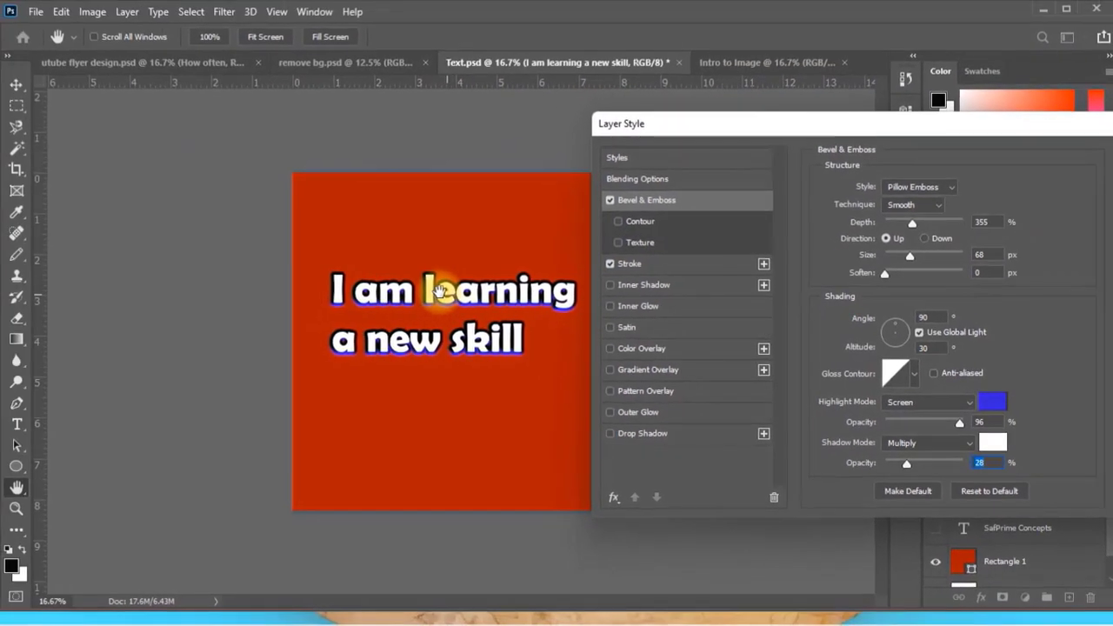
{"action": "left_click", "coordinate": [667, 268]}
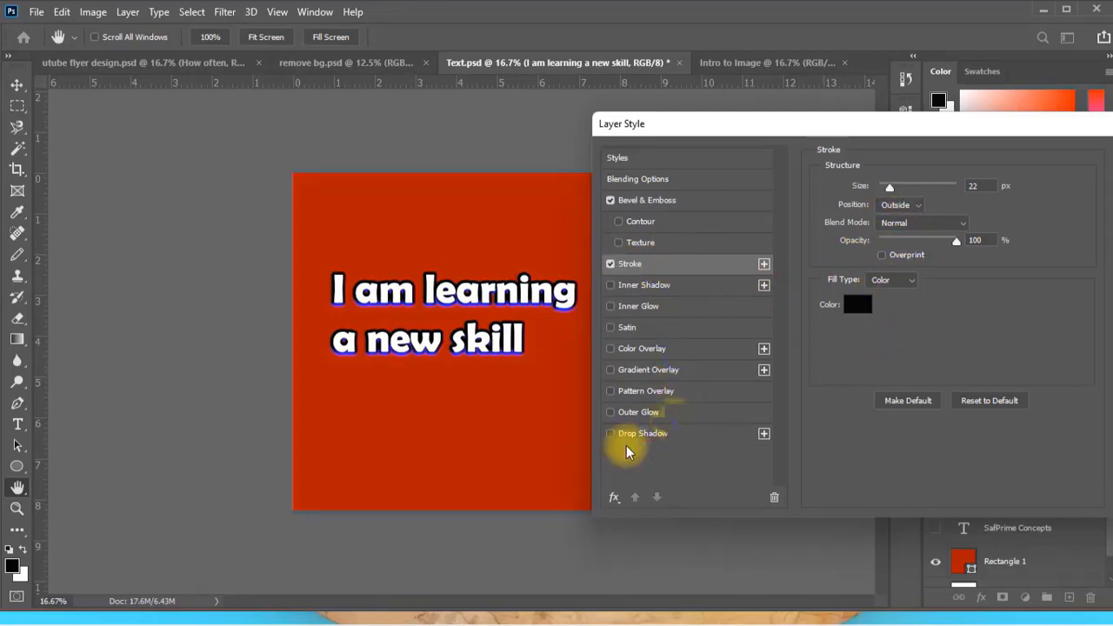
{"action": "left_click", "coordinate": [644, 413]}
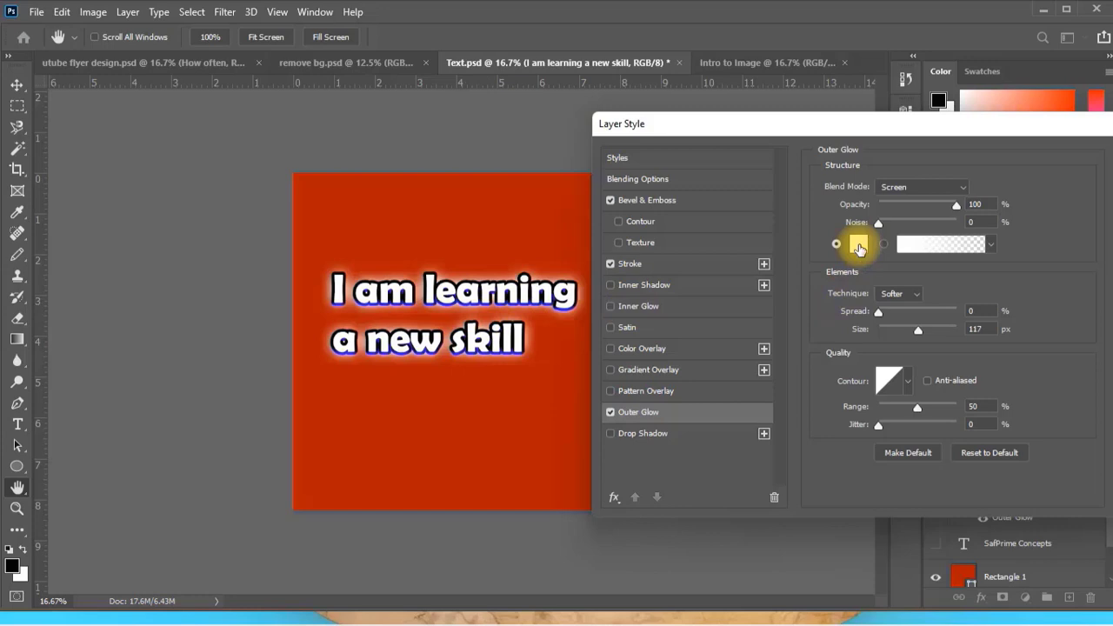
Try yellow ffff00 and a reddish tone as the outer glow colour, then return to white ffffff and confirm.
{"action": "left_click", "coordinate": [960, 187]}
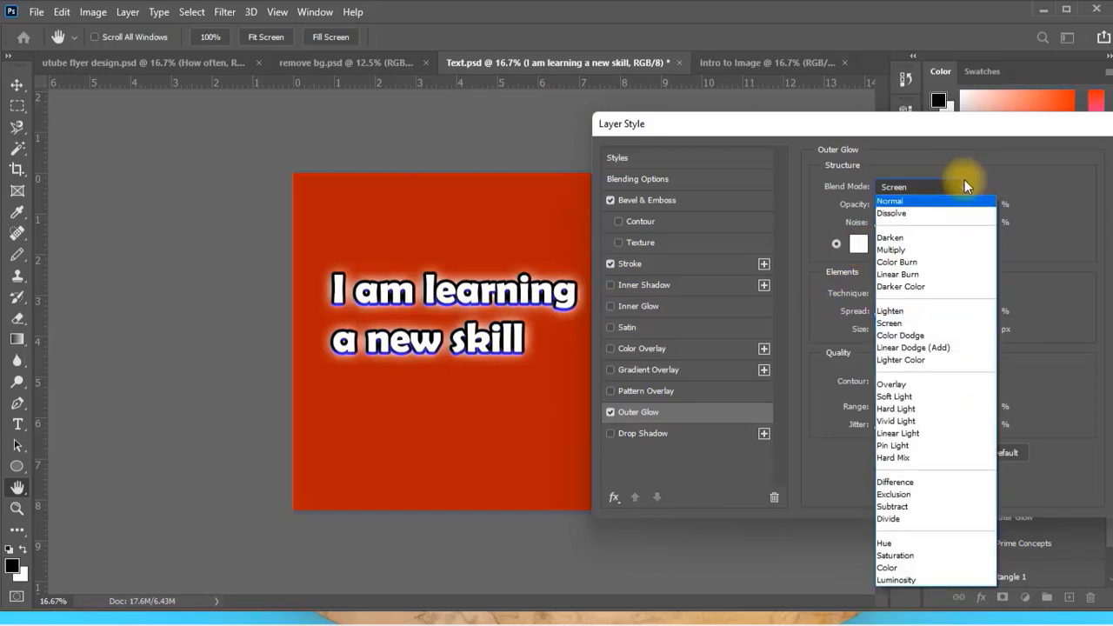
{"action": "left_click", "coordinate": [964, 182]}
{"action": "left_click", "coordinate": [858, 244]}
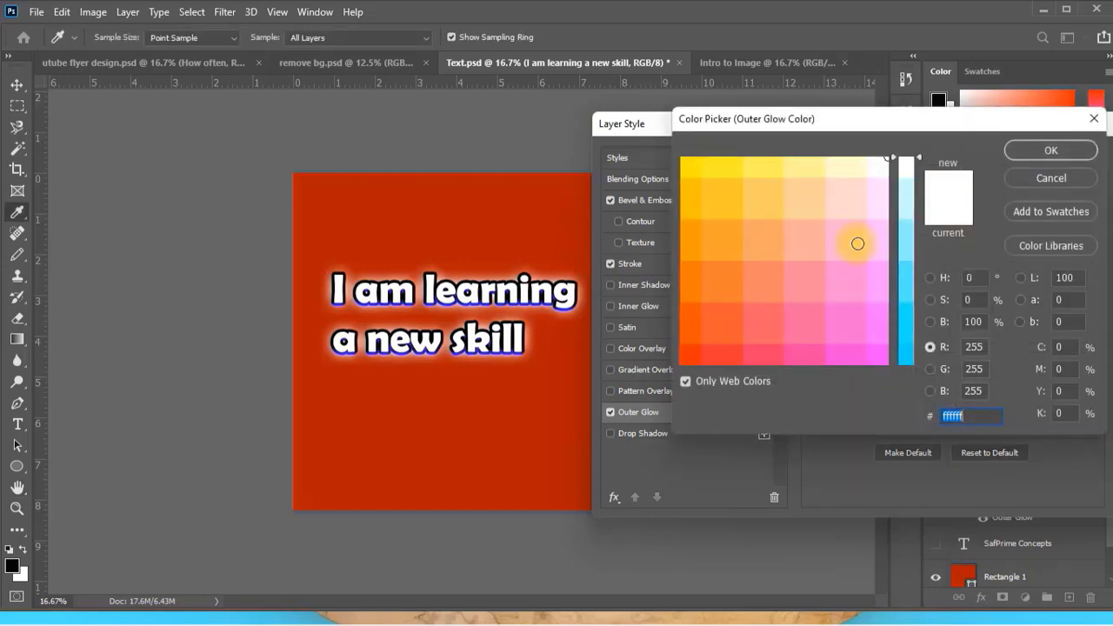
{"action": "left_click", "coordinate": [685, 163]}
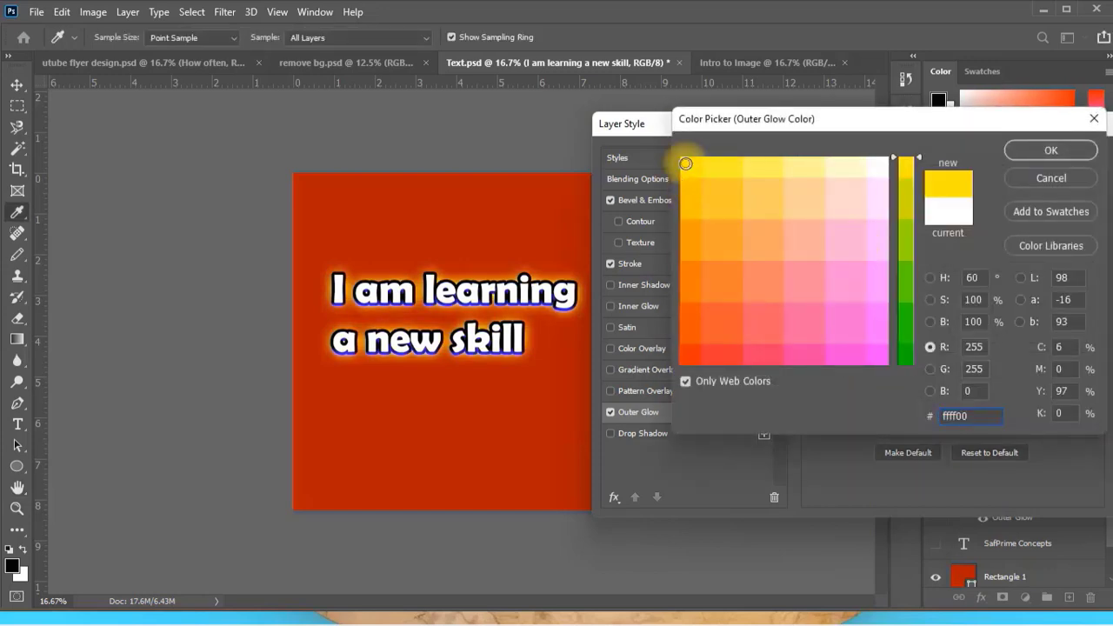
{"action": "left_click", "coordinate": [764, 341]}
{"action": "left_click", "coordinate": [883, 165]}
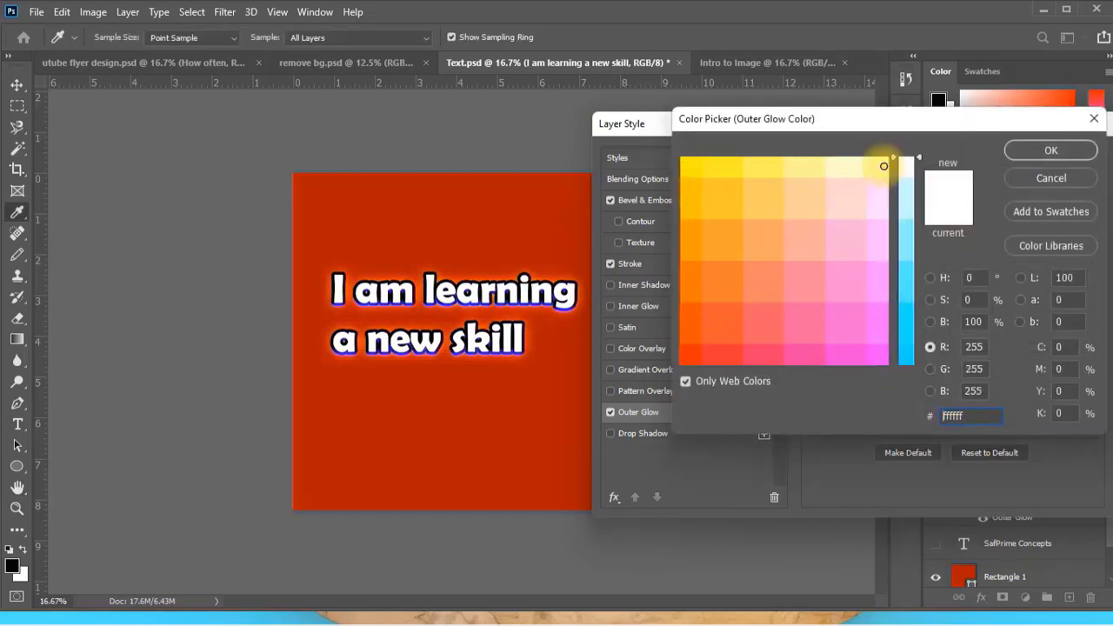
{"action": "left_click", "coordinate": [1052, 151]}
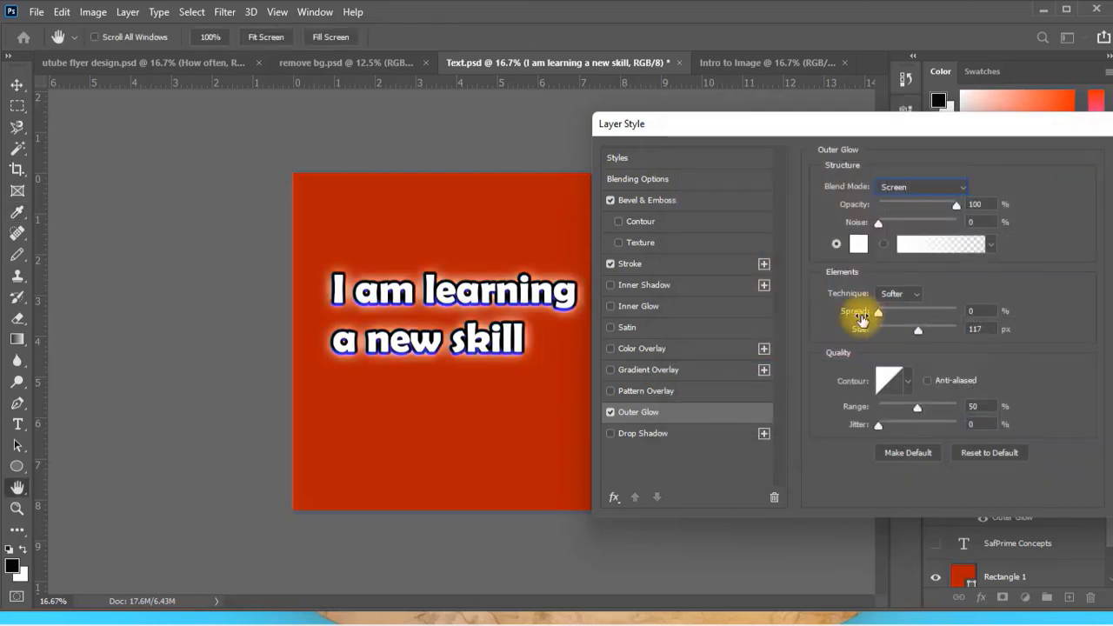
Add a Drop Shadow effect to the "I am learning a new skill" layer.
{"action": "left_click", "coordinate": [913, 294]}
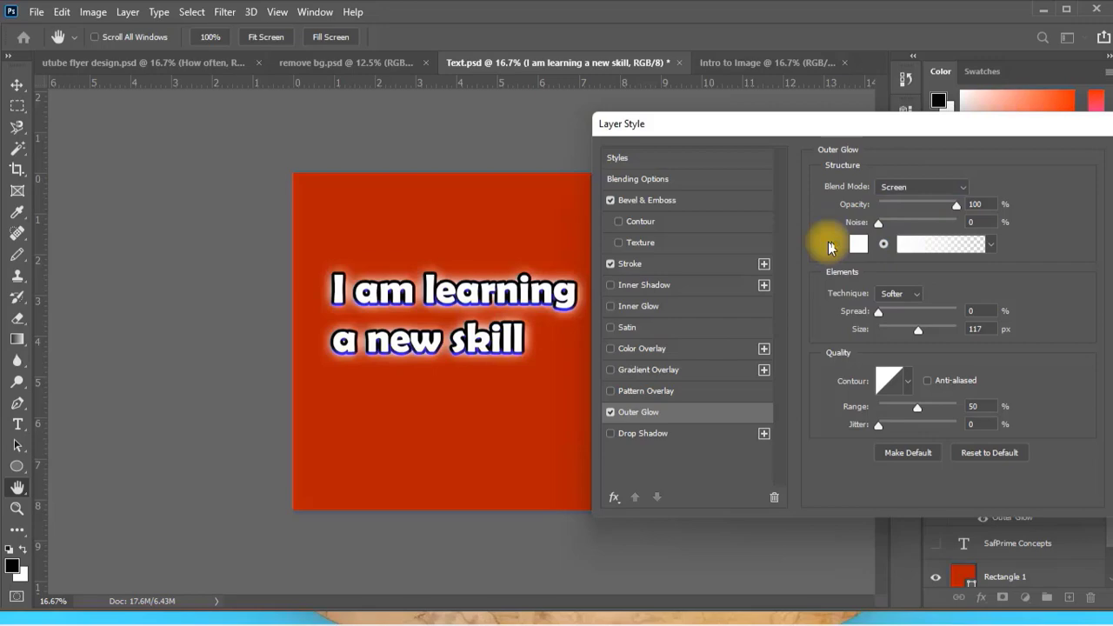
{"action": "left_click", "coordinate": [640, 433]}
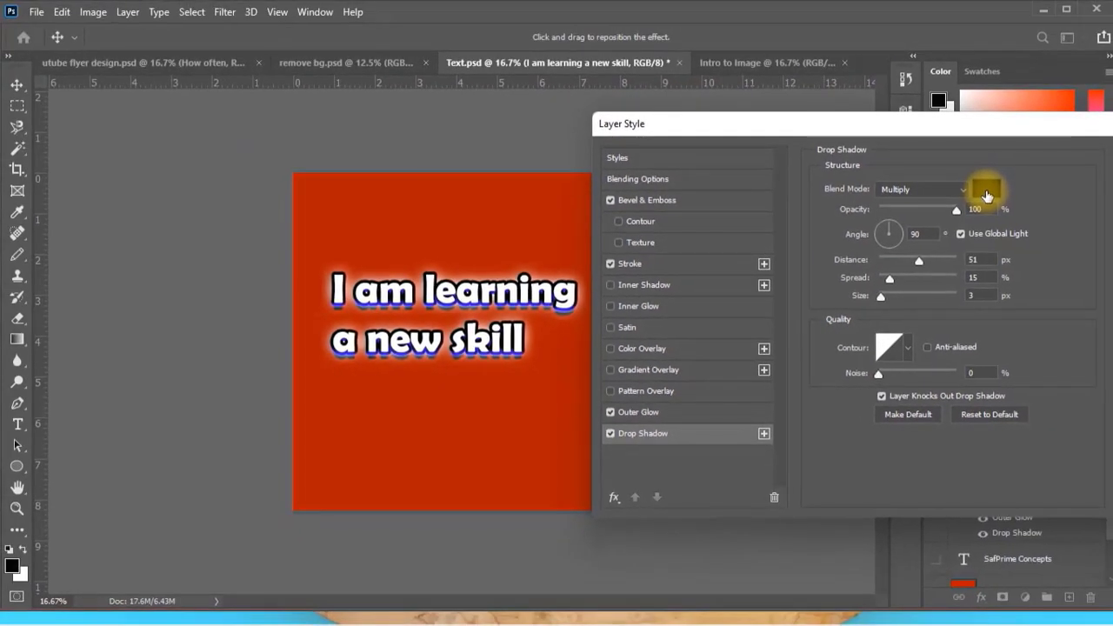
Try Normal as the drop shadow's blend mode, then return it to Multiply.
{"action": "left_click", "coordinate": [964, 193]}
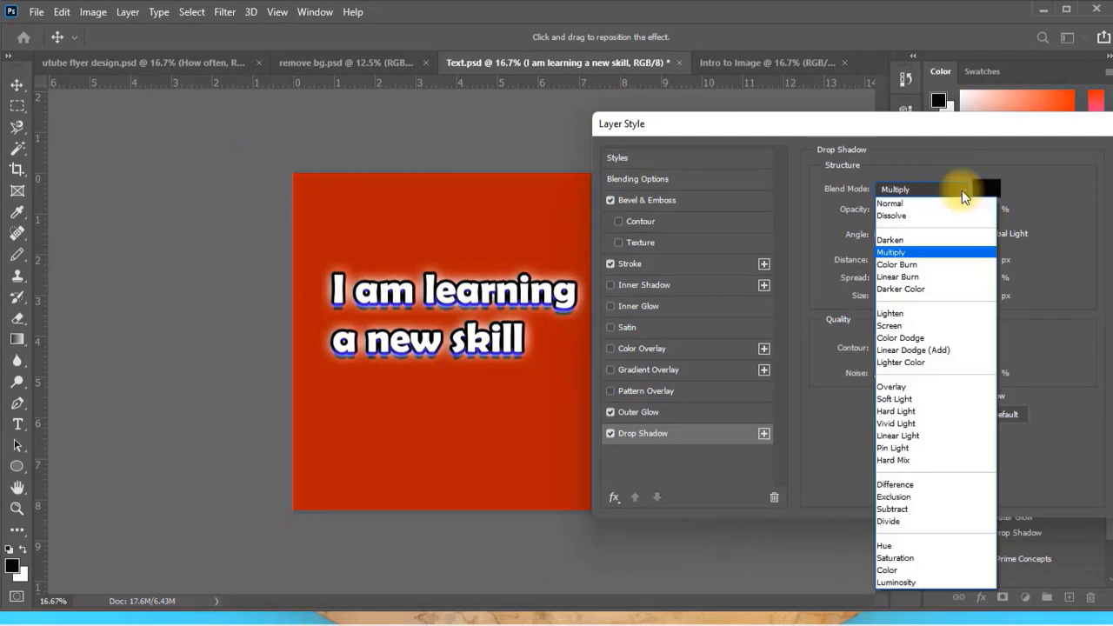
{"action": "left_click", "coordinate": [895, 204]}
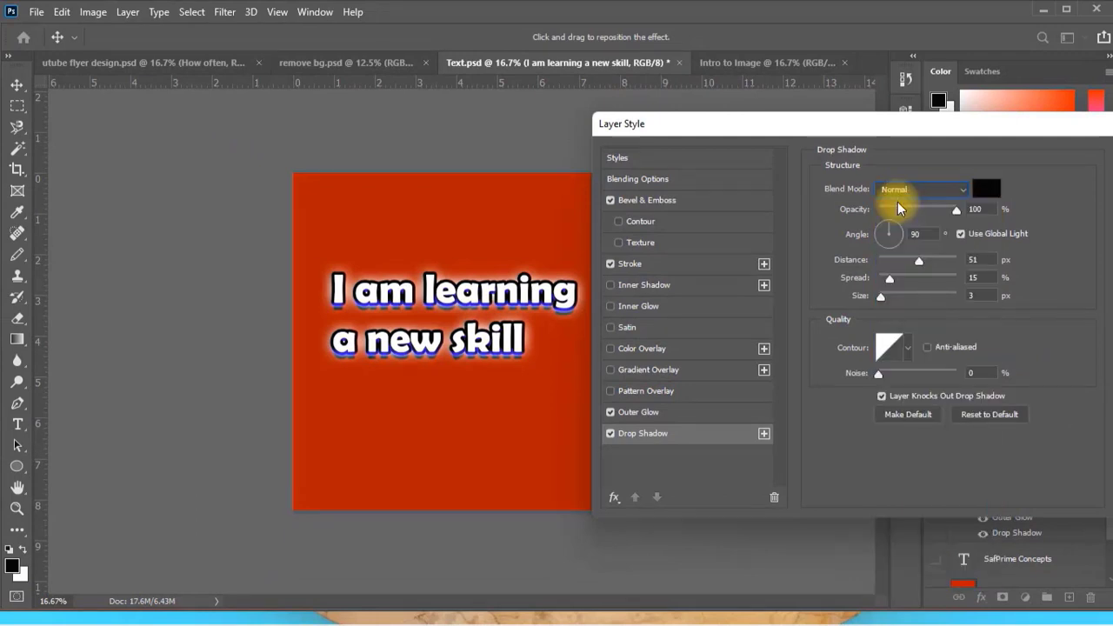
{"action": "left_click", "coordinate": [965, 191]}
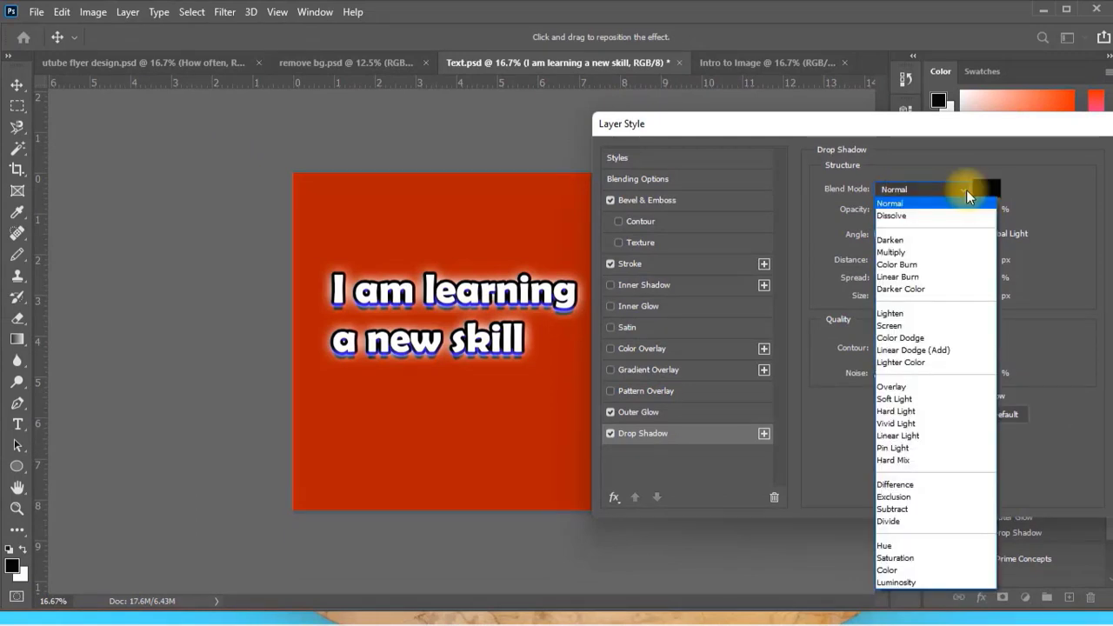
{"action": "left_click", "coordinate": [908, 252]}
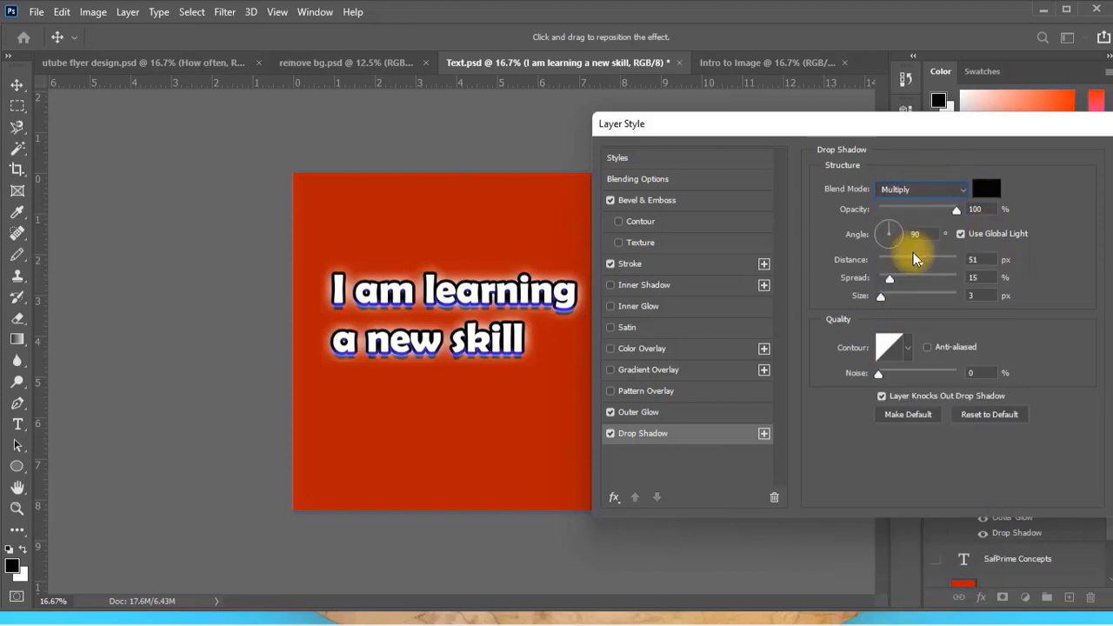
Set the drop shadow's size to 5 px and confirm the layer style.
{"action": "left_click_drag", "start_coordinate": [881, 297], "coordinate": [884, 298]}
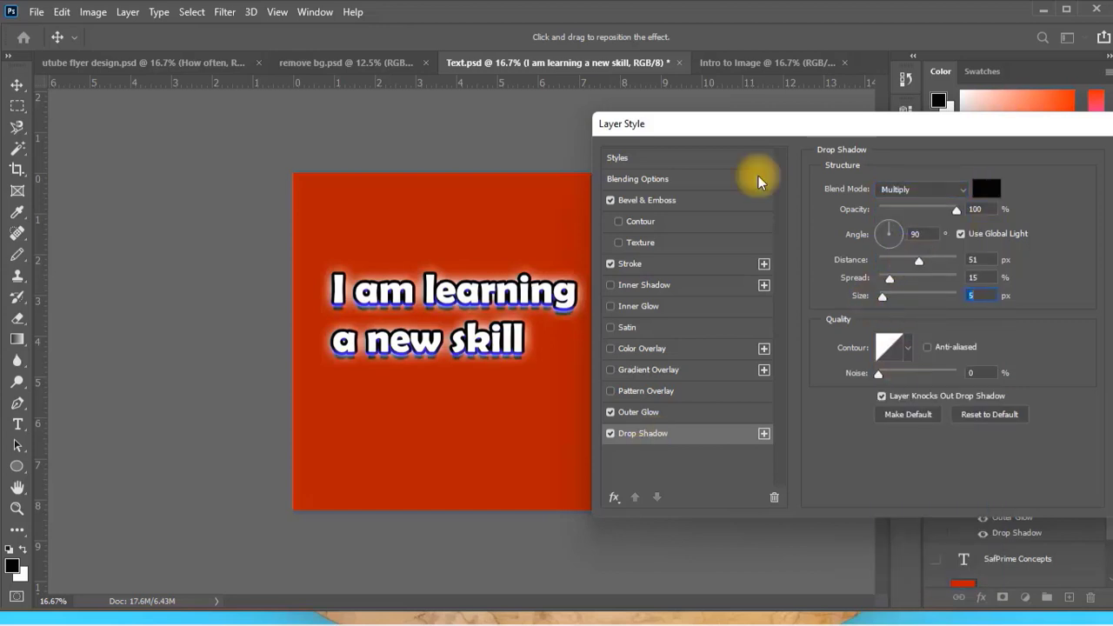
{"action": "key", "text": "Return"}
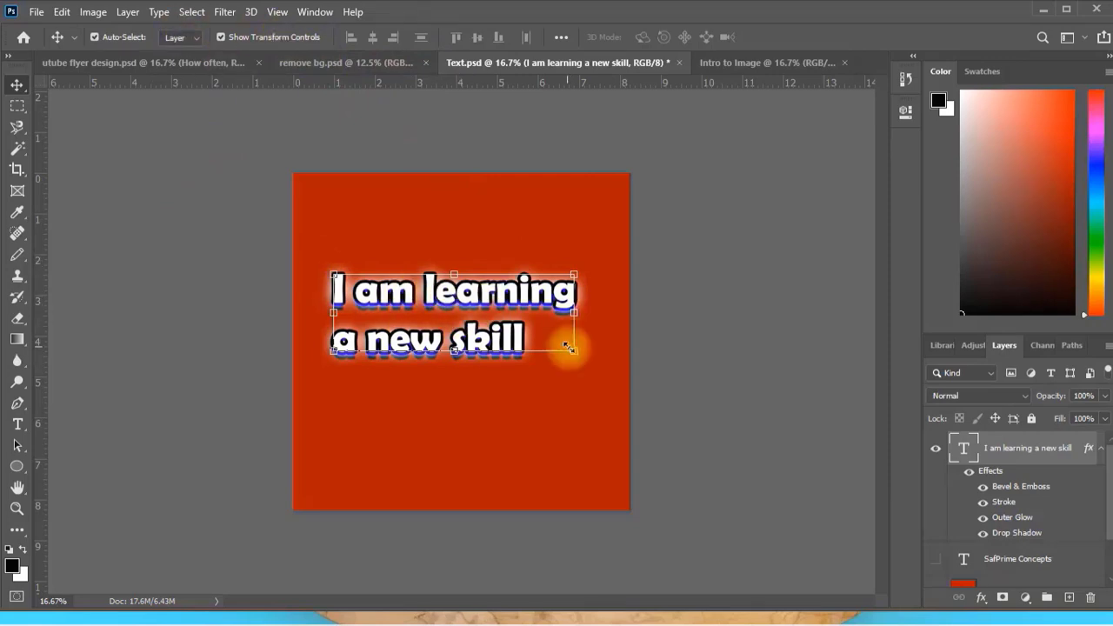
Stretch the "I am learning a new skill" text to about 121% width and 165% height.
{"action": "left_click_drag", "start_coordinate": [574, 350], "coordinate": [600, 335]}
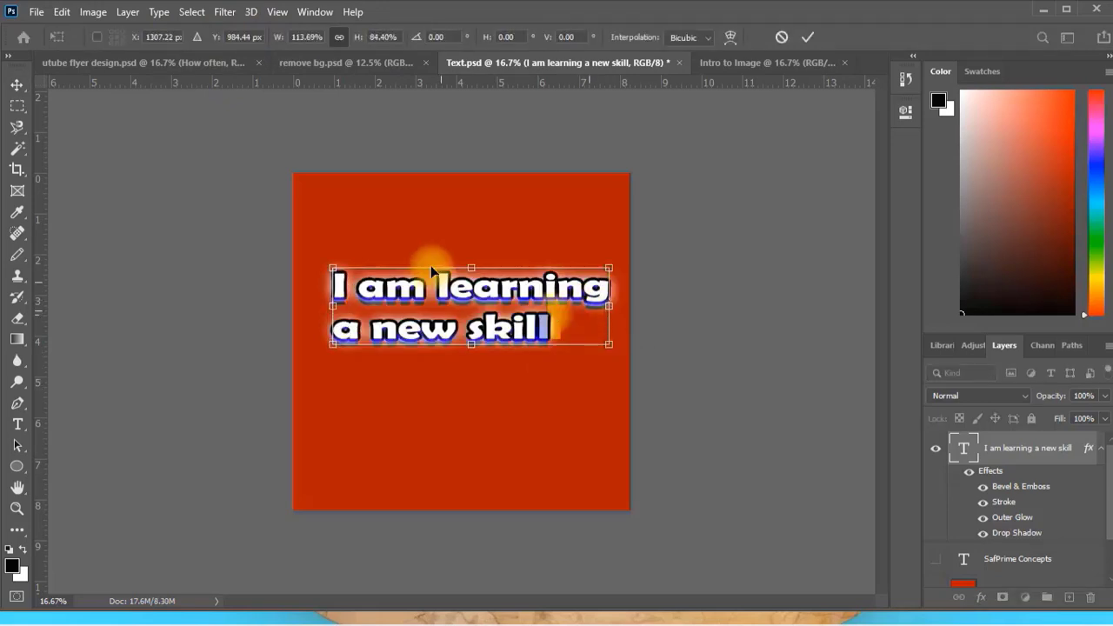
{"action": "left_click_drag", "start_coordinate": [470, 268], "coordinate": [458, 229]}
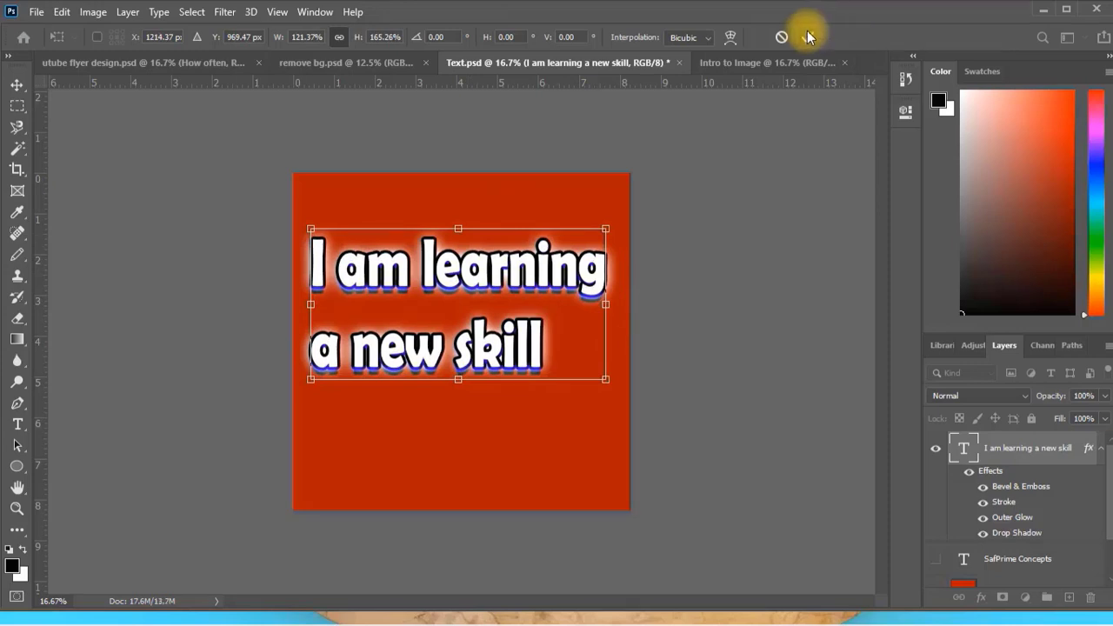
Try an Arc warp on the text, bending it to 18.8% and then -36.6%, apply it and undo the transformation.
{"action": "left_click", "coordinate": [730, 37]}
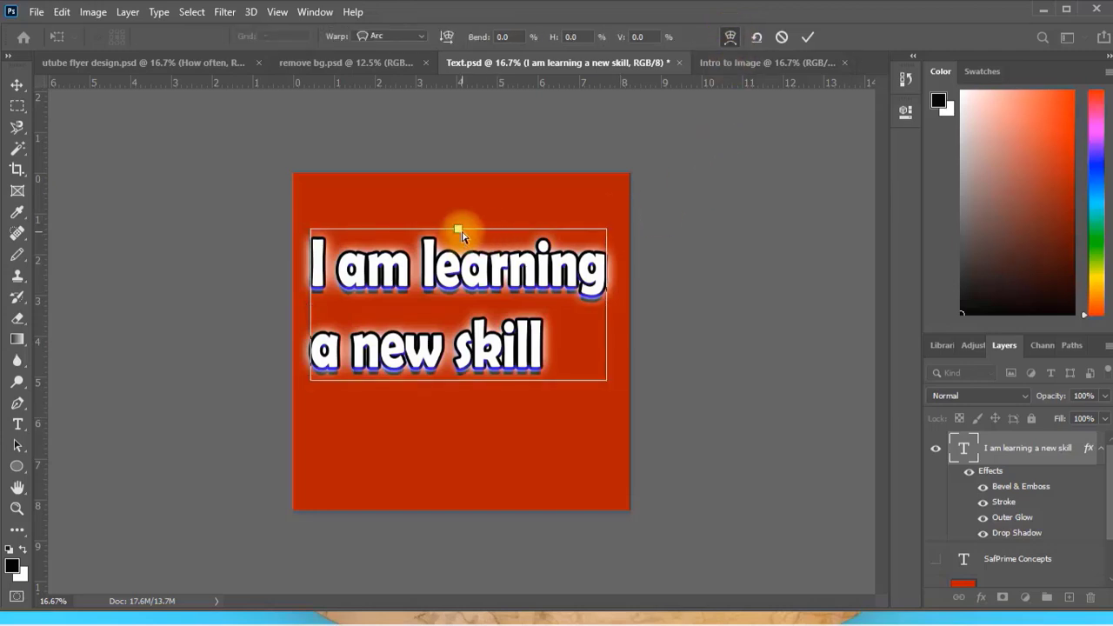
{"action": "left_click_drag", "start_coordinate": [461, 232], "coordinate": [461, 198]}
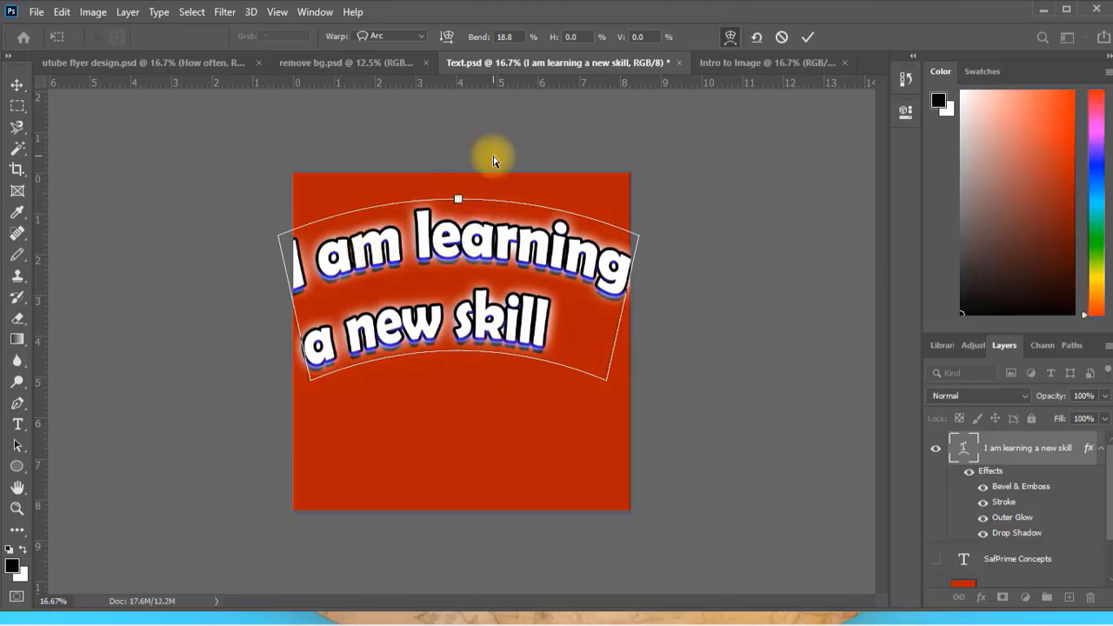
{"action": "left_click_drag", "start_coordinate": [461, 251], "coordinate": [455, 288]}
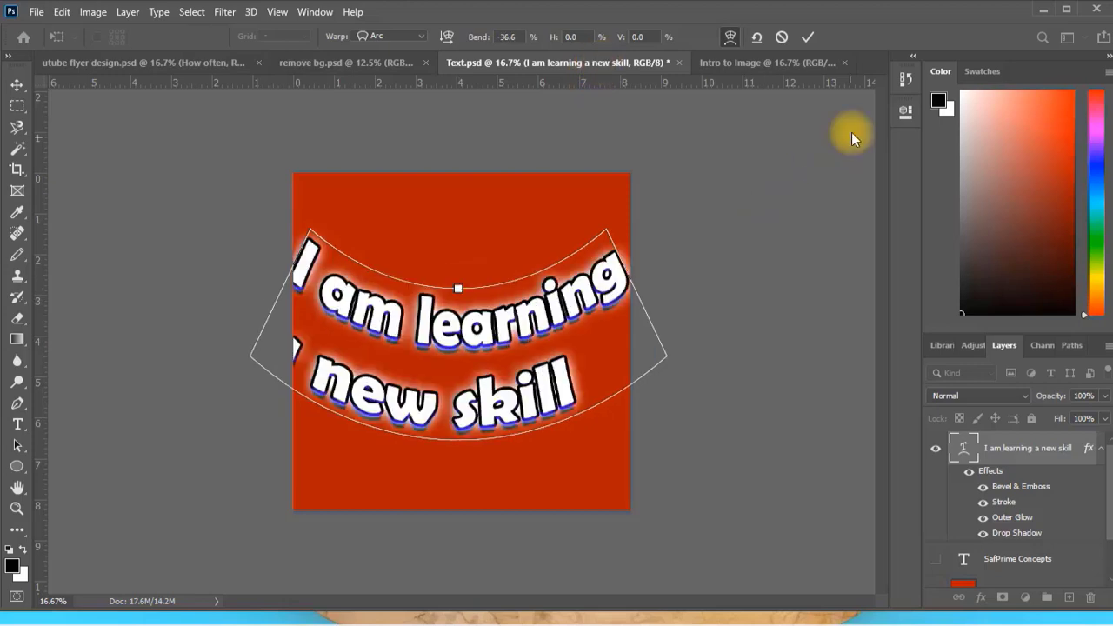
{"action": "left_click", "coordinate": [810, 36]}
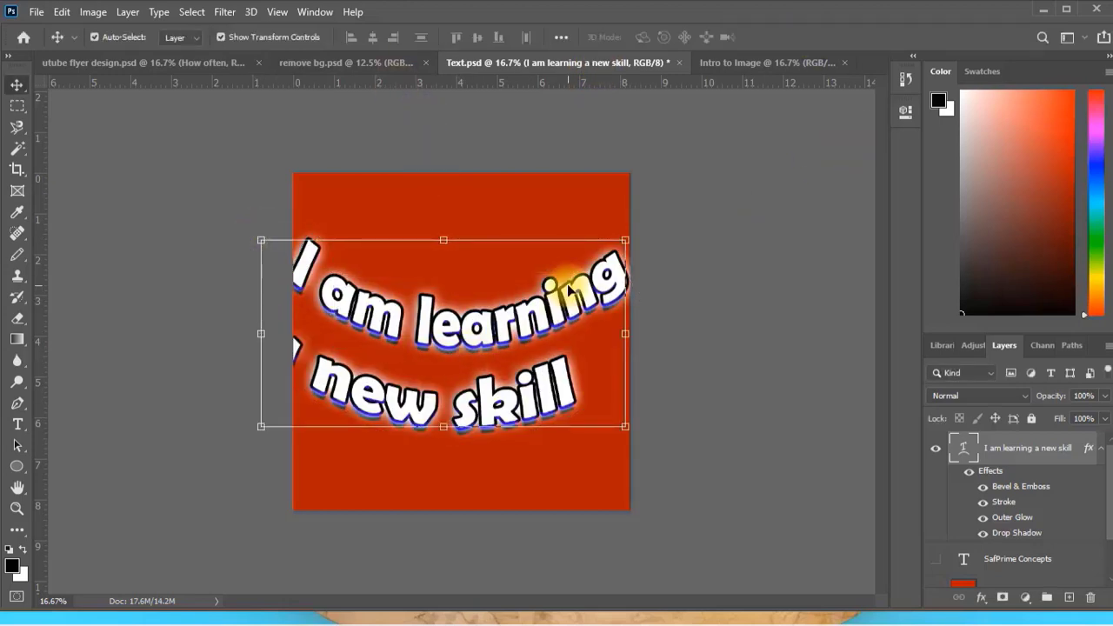
{"action": "key", "text": "ctrl+z"}
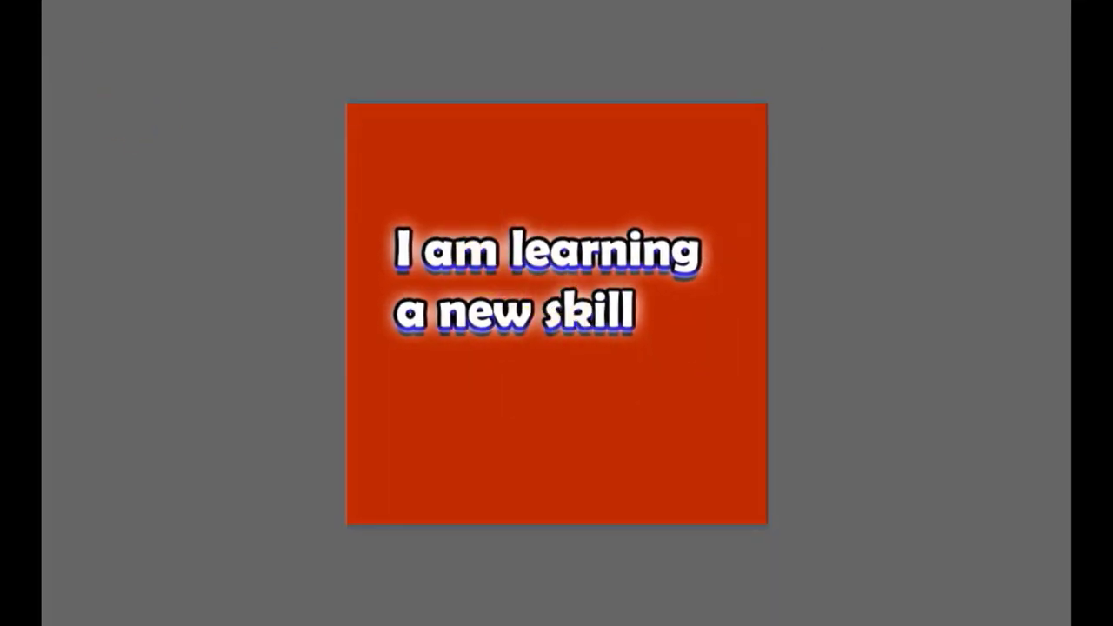
Save a copy of the design in JPEG format under the file name Text.
{"action": "left_click", "coordinate": [42, 1]}
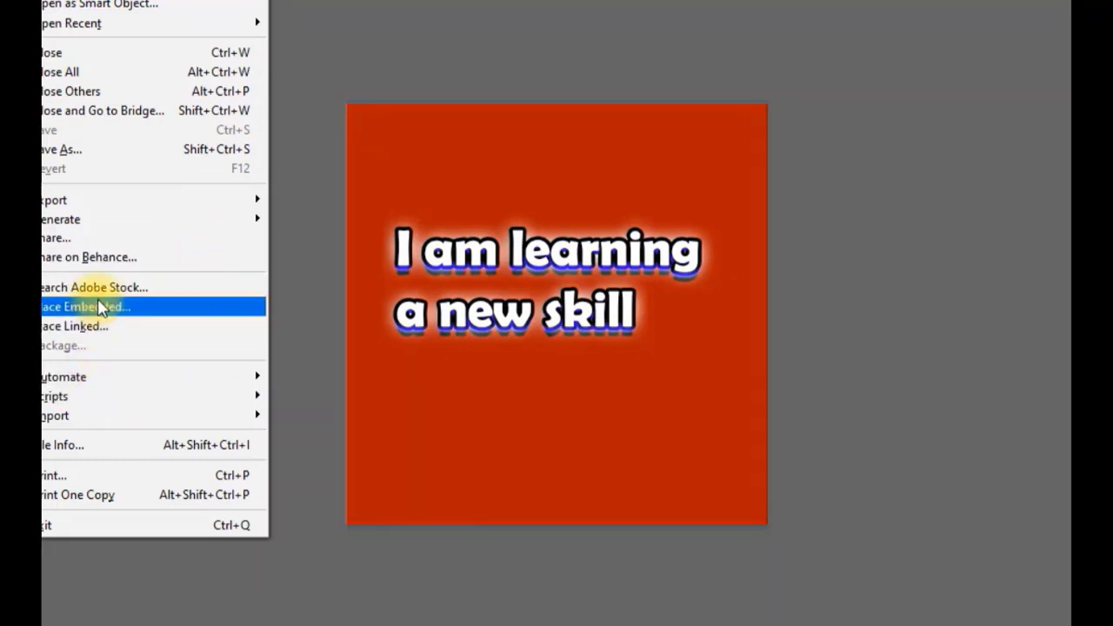
{"action": "left_click", "coordinate": [126, 162]}
{"action": "left_click", "coordinate": [303, 300]}
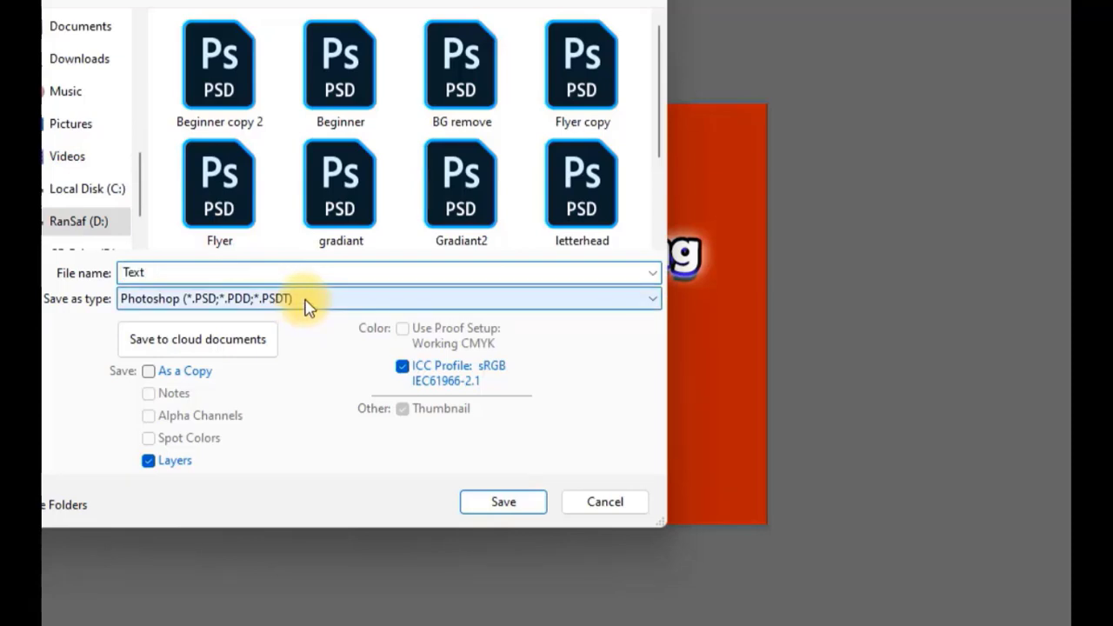
{"action": "left_click", "coordinate": [246, 446]}
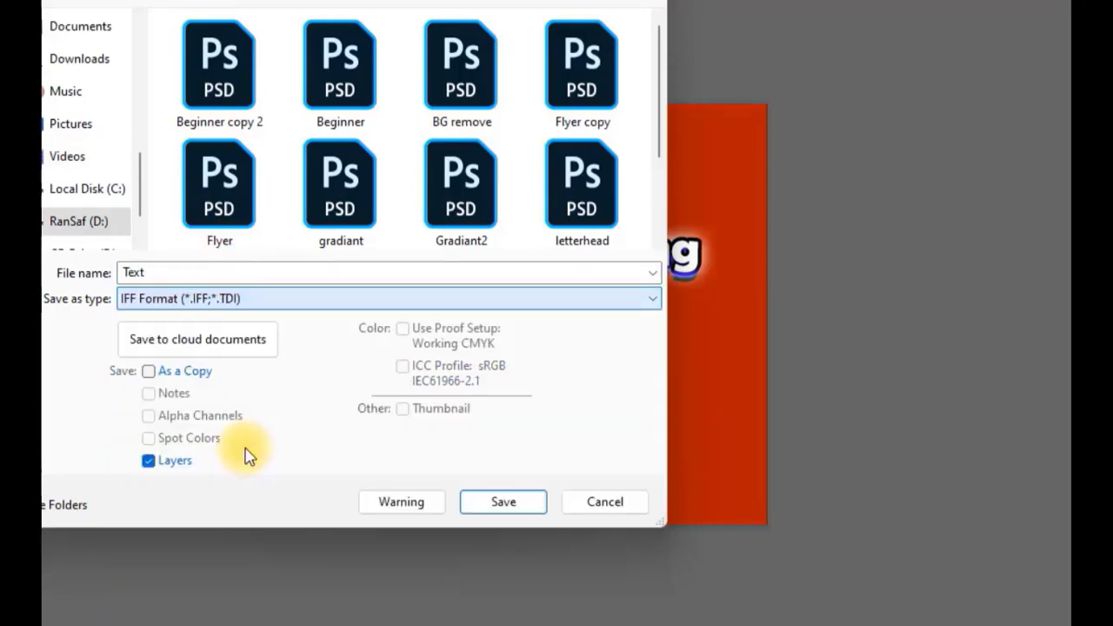
{"action": "left_click", "coordinate": [252, 299]}
{"action": "left_click", "coordinate": [240, 458]}
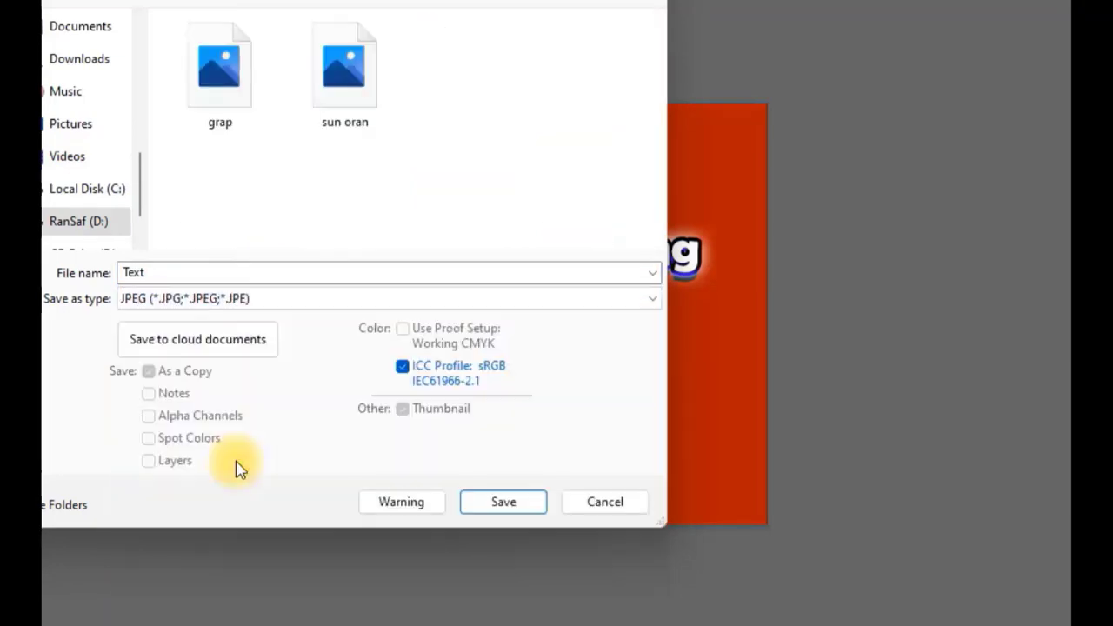
{"action": "left_click", "coordinate": [500, 503]}
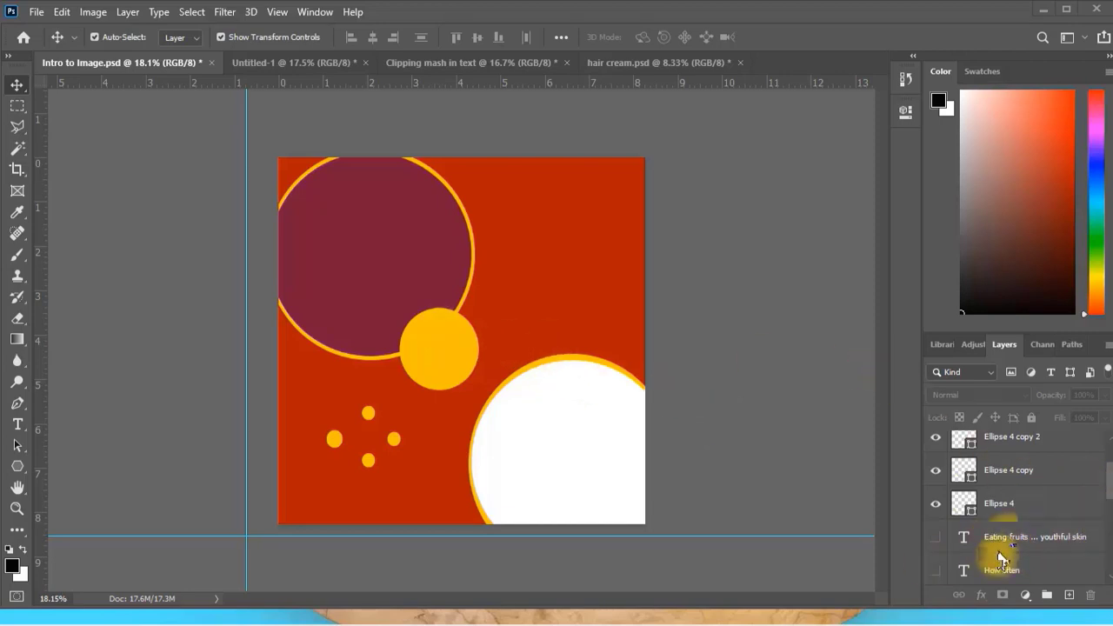
Select the large maroon circle, Ellipse 5, and place the "sun oran" image as an embedded layer directly above it.
{"action": "scroll", "coordinate": [1002, 506], "scroll_direction": "up", "scroll_amount": 1}
{"action": "scroll", "coordinate": [1016, 521], "scroll_direction": "down", "scroll_amount": 5}
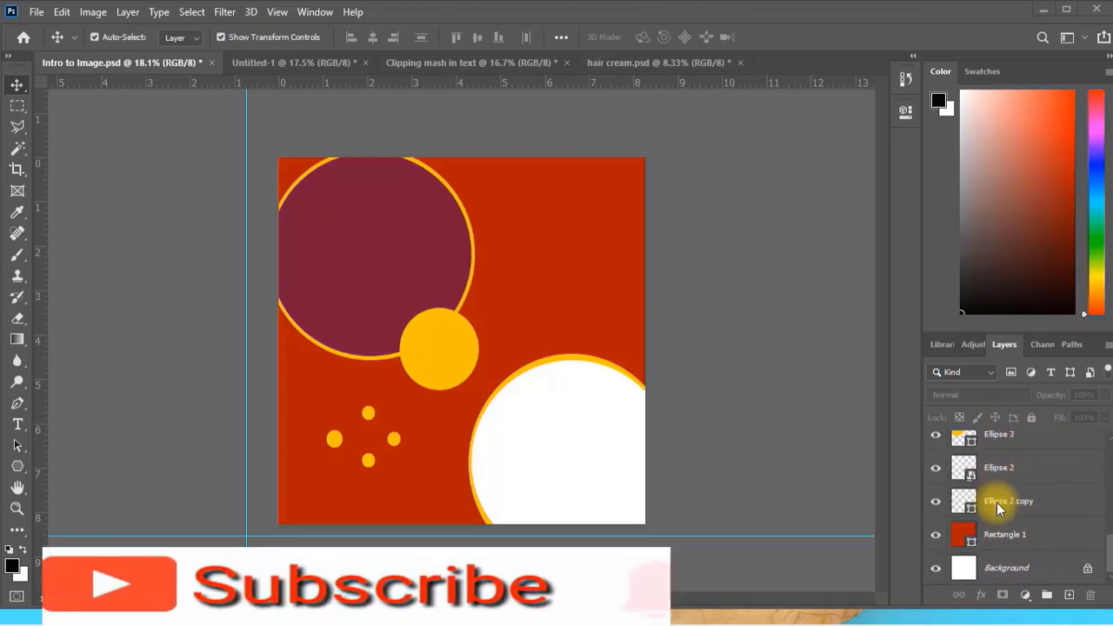
{"action": "scroll", "coordinate": [997, 505], "scroll_direction": "up", "scroll_amount": 5}
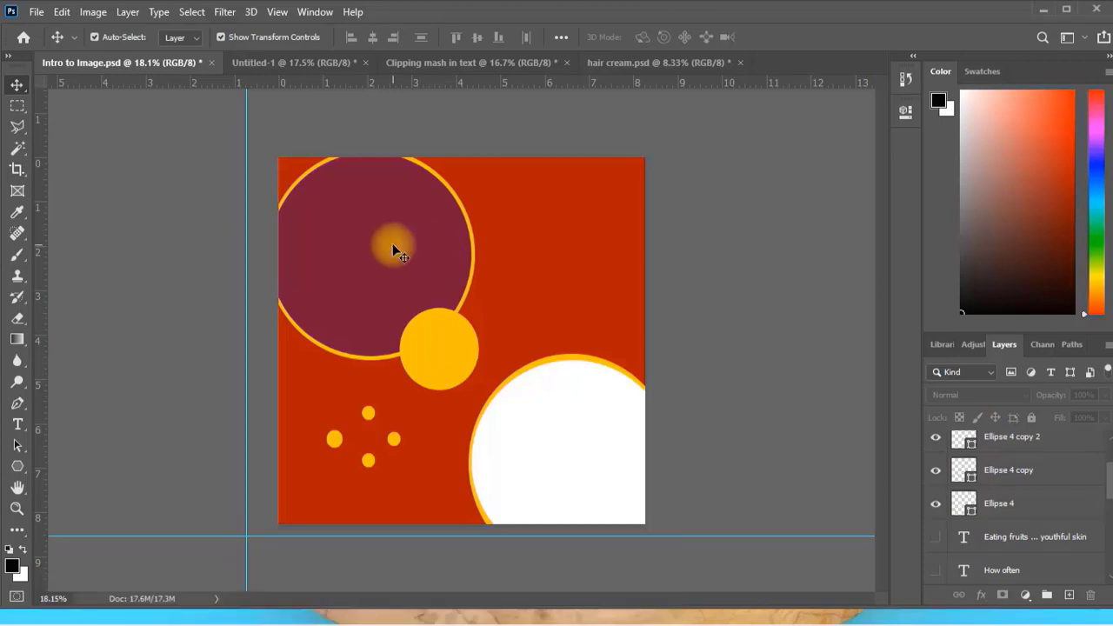
{"action": "left_click", "coordinate": [378, 253]}
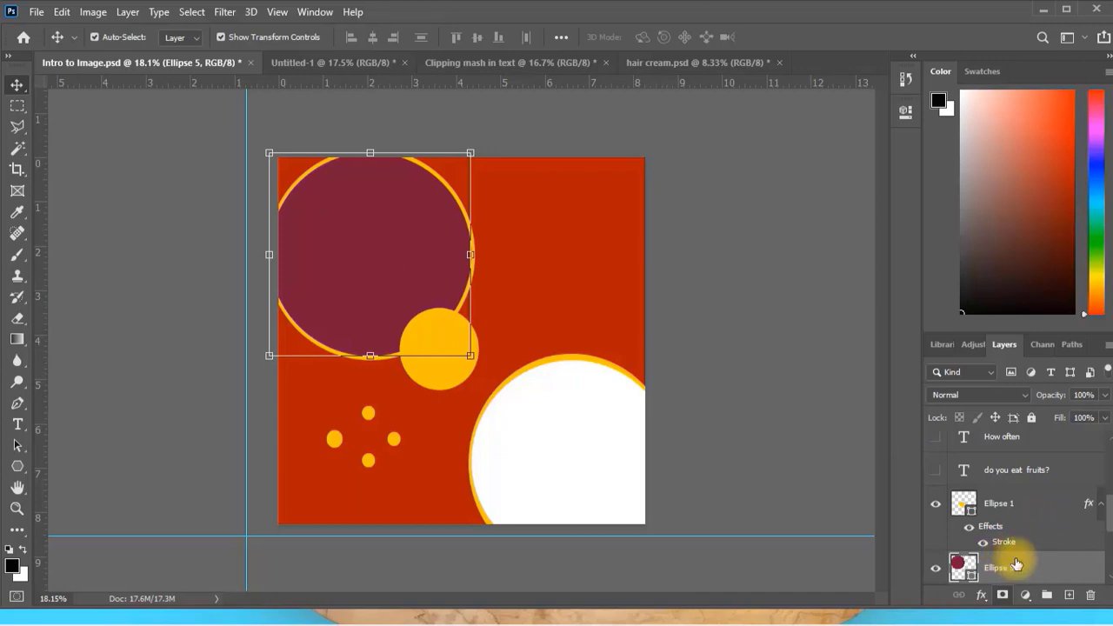
{"action": "left_click", "coordinate": [37, 12]}
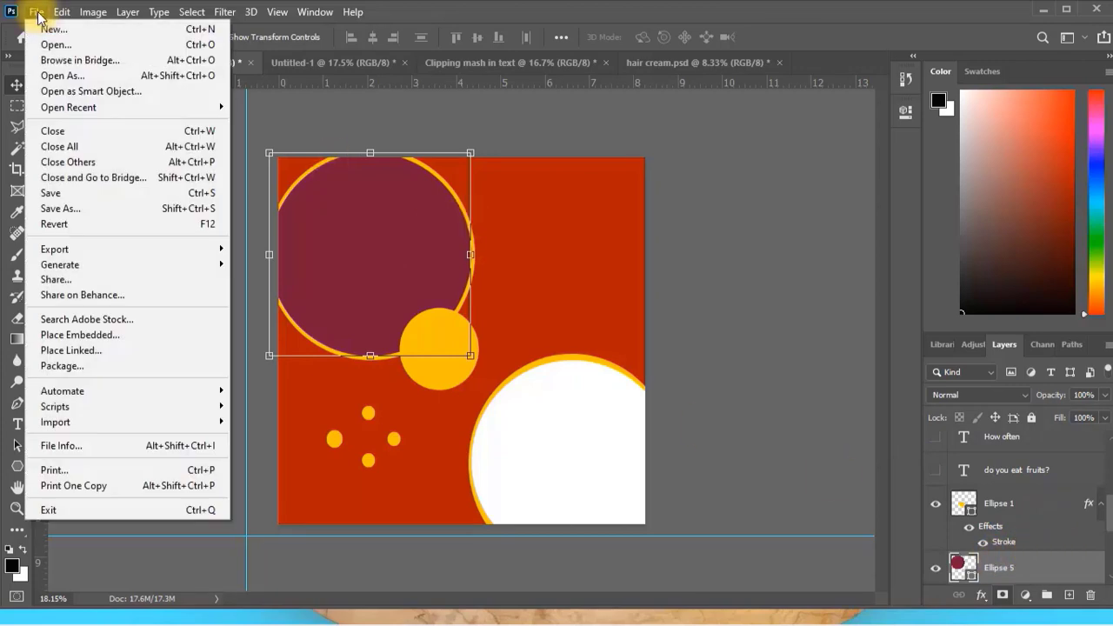
{"action": "left_click", "coordinate": [118, 334]}
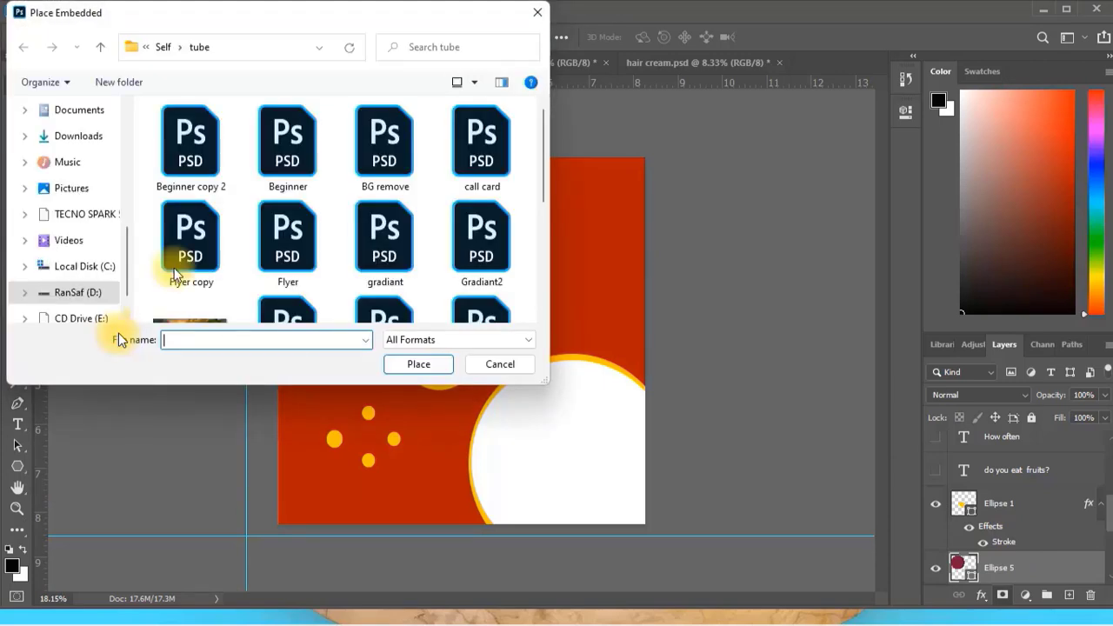
{"action": "scroll", "coordinate": [249, 218], "scroll_direction": "down", "scroll_amount": 5}
{"action": "double_click", "coordinate": [383, 163]}
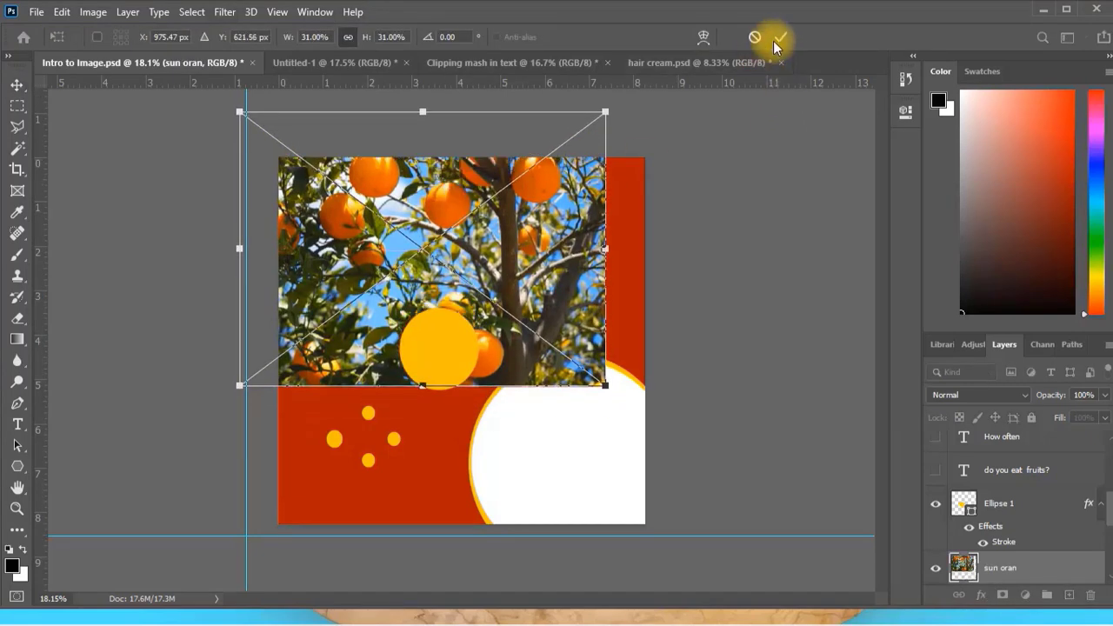
{"action": "left_click", "coordinate": [779, 40]}
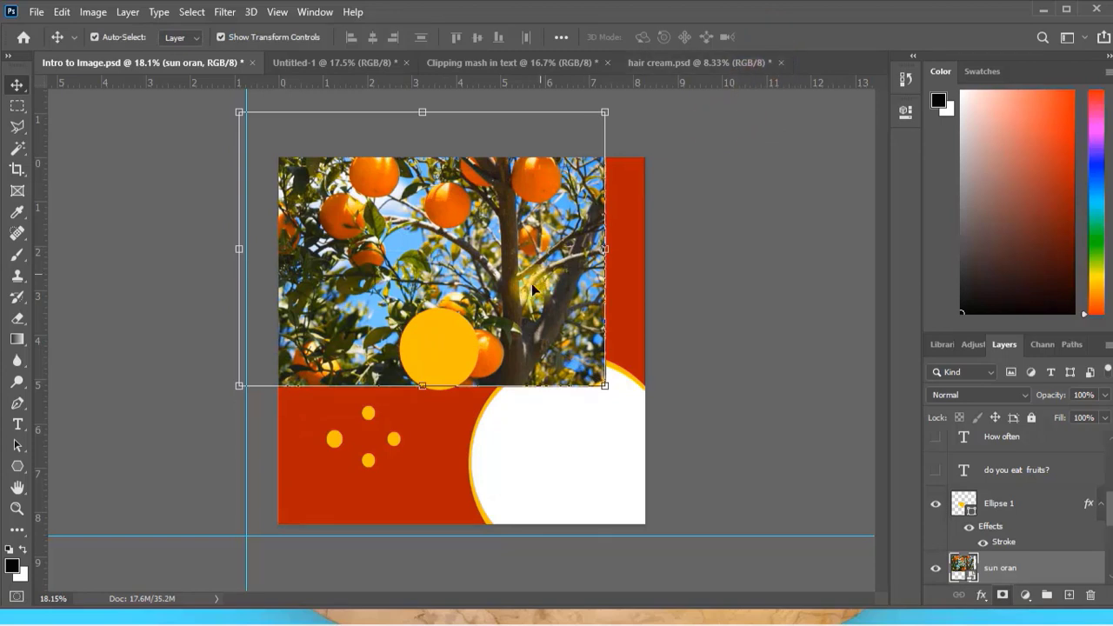
Position the "sun oran" image over the maroon circle and clip it to Ellipse 5 with a clipping mask.
{"action": "scroll", "coordinate": [1005, 536], "scroll_direction": "down", "scroll_amount": 2}
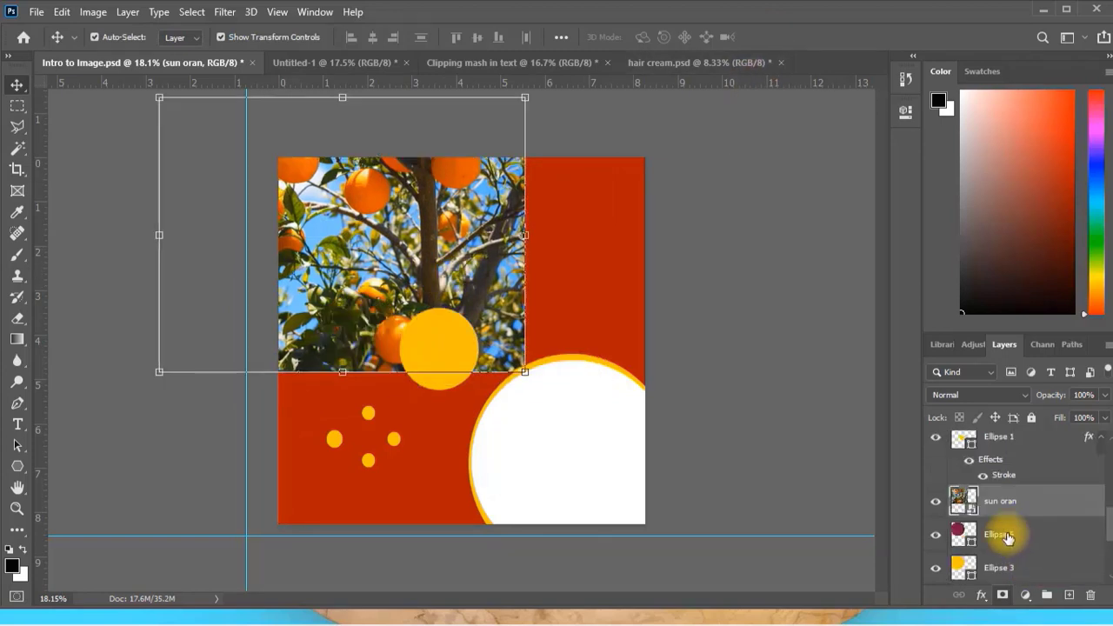
{"action": "right_click", "coordinate": [1008, 503]}
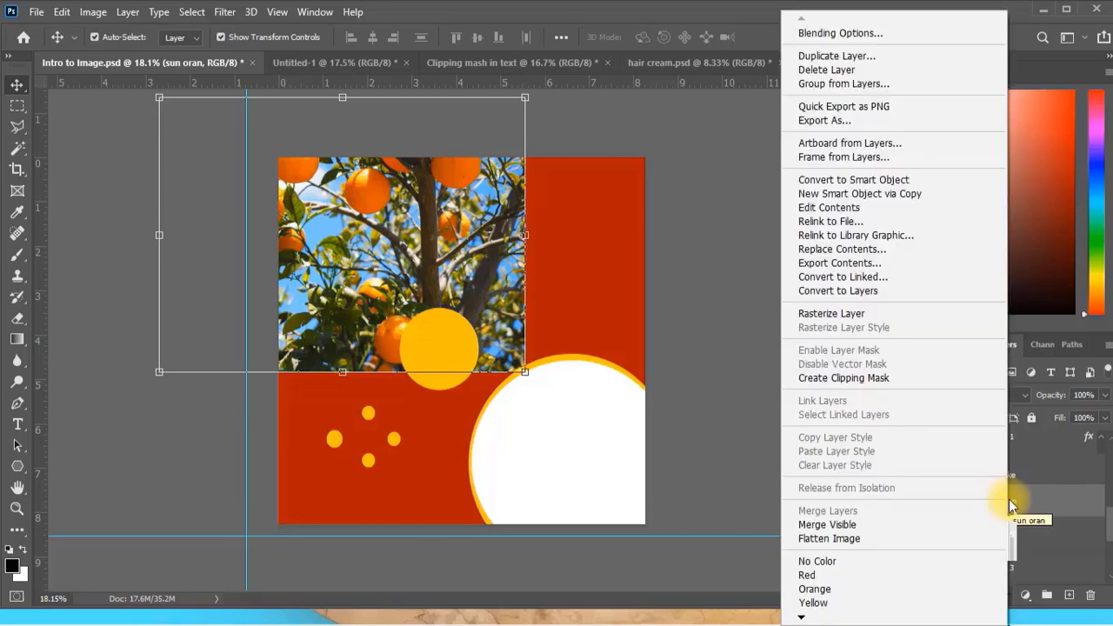
{"action": "left_click", "coordinate": [826, 376]}
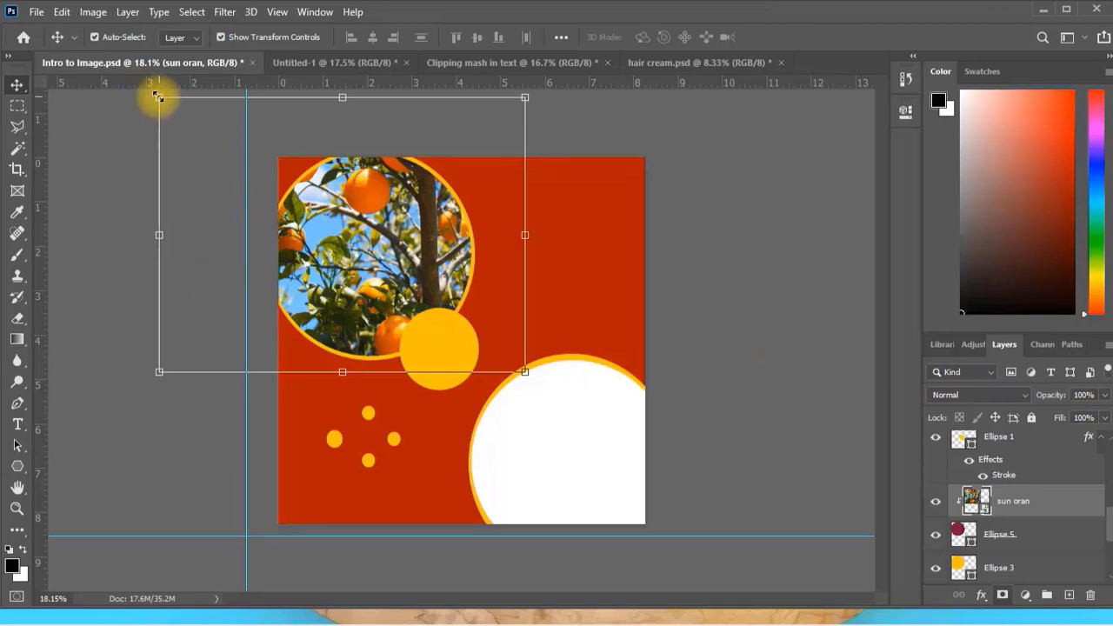
Scale the clipped "sun oran" image to about 18% width and 23% height to fit the circle, confirm and deselect it.
{"action": "left_click_drag", "start_coordinate": [157, 97], "coordinate": [267, 157]}
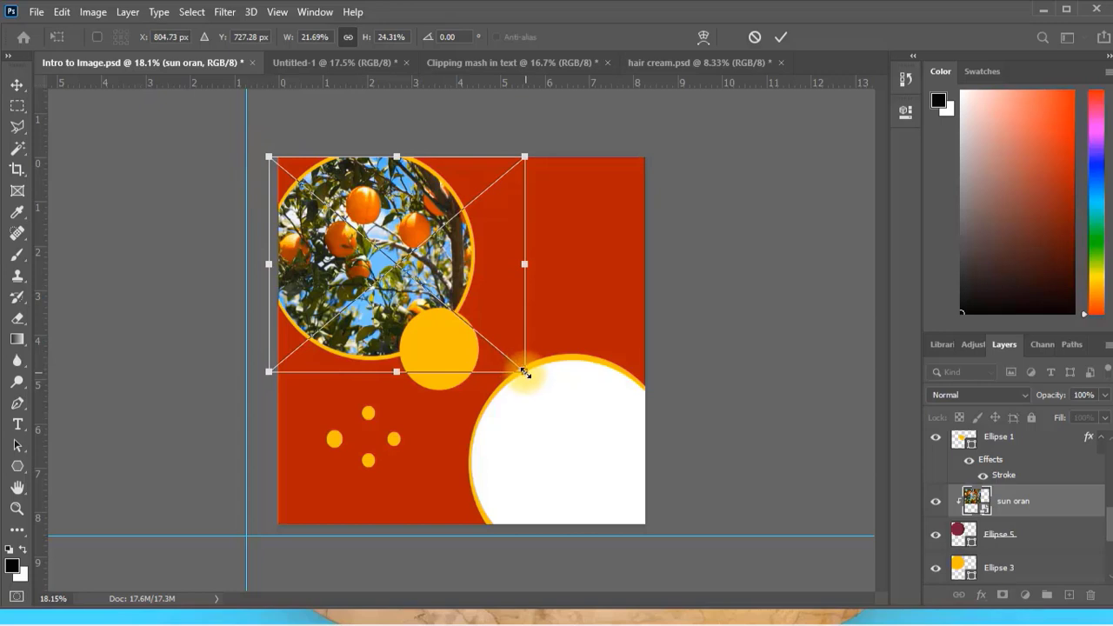
{"action": "left_click_drag", "start_coordinate": [524, 372], "coordinate": [484, 360]}
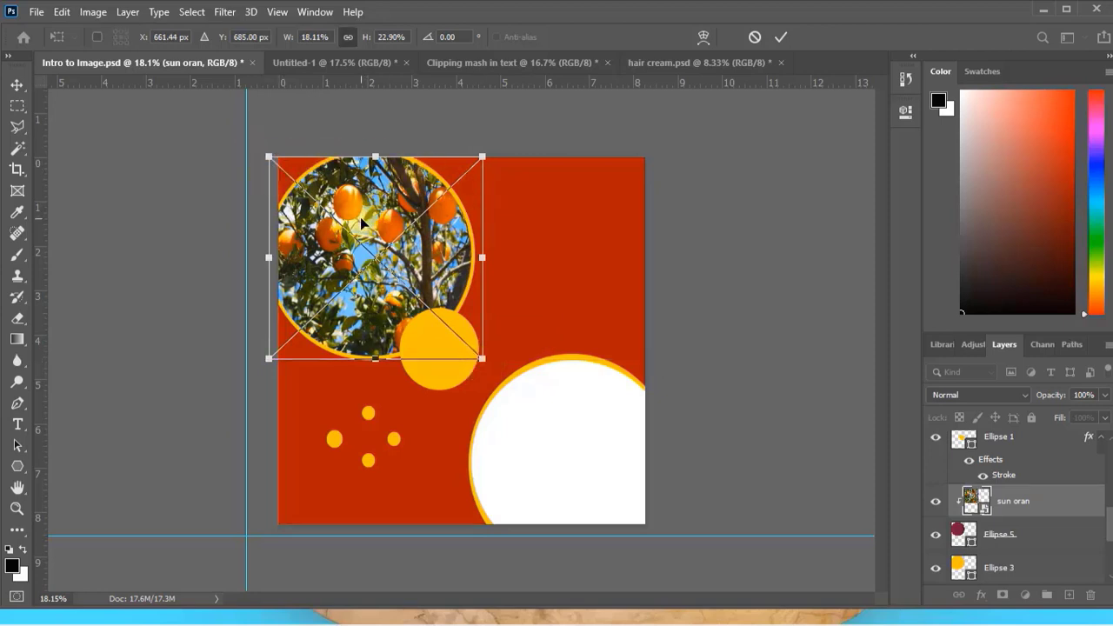
{"action": "left_click", "coordinate": [781, 36]}
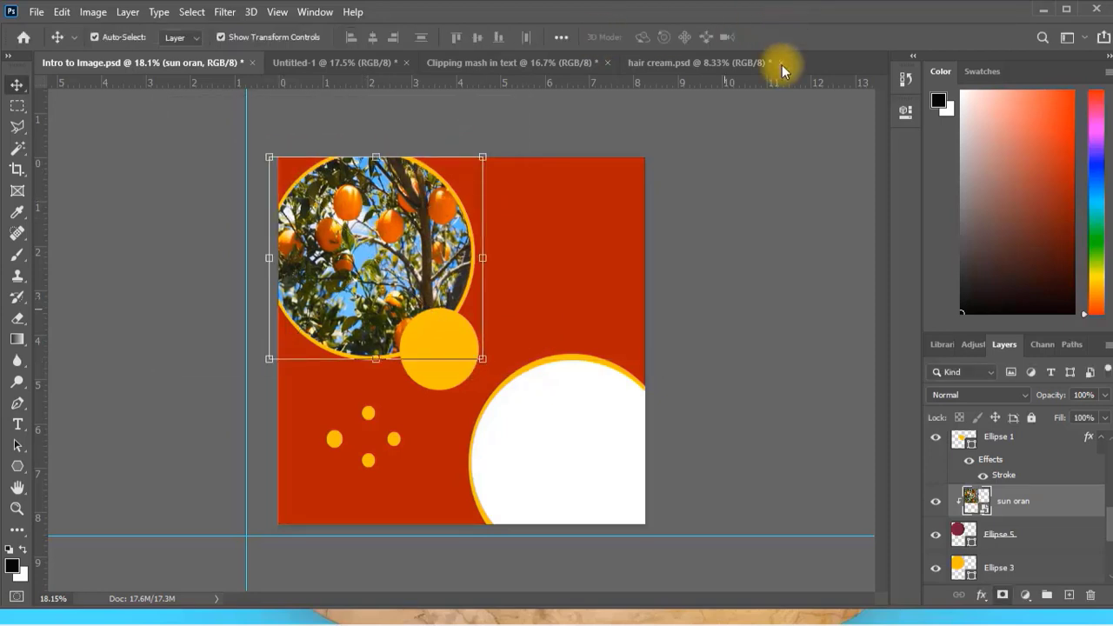
{"action": "left_click", "coordinate": [735, 285]}
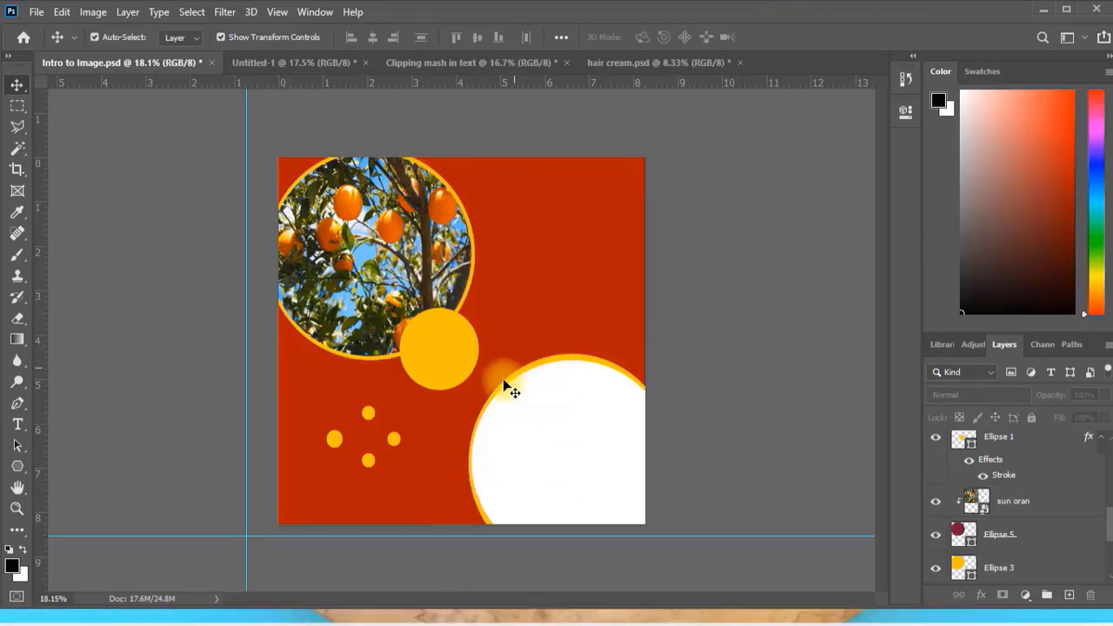
Place the "grap" image from the tube folder as an embedded layer and move it off the small yellow circle.
{"action": "left_click", "coordinate": [246, 614]}
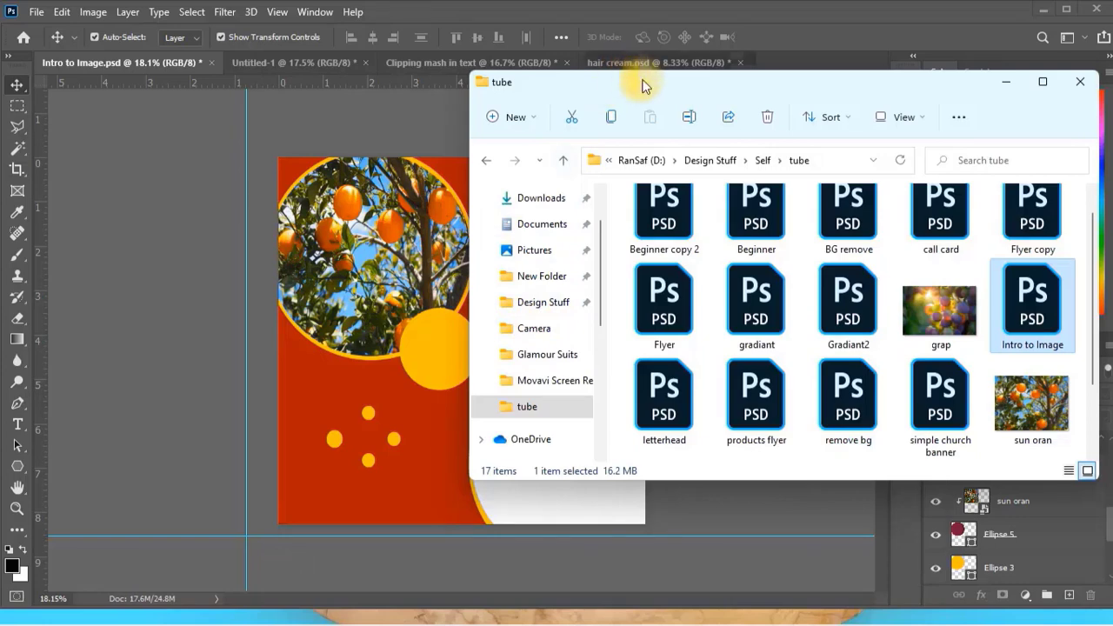
{"action": "mouse_move", "coordinate": [666, 87]}
{"action": "left_mouse_down"}
{"action": "mouse_move", "coordinate": [702, 82]}
{"action": "mouse_move", "coordinate": [685, 80]}
{"action": "left_mouse_up"}
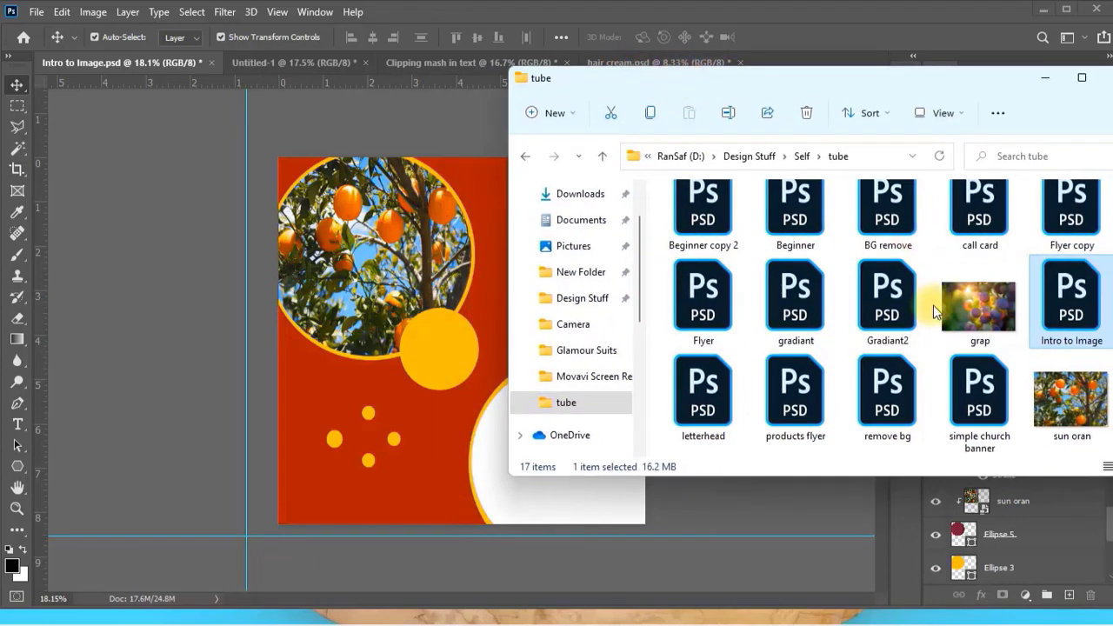
{"action": "left_click", "coordinate": [956, 304]}
{"action": "left_click_drag", "start_coordinate": [986, 300], "coordinate": [456, 365]}
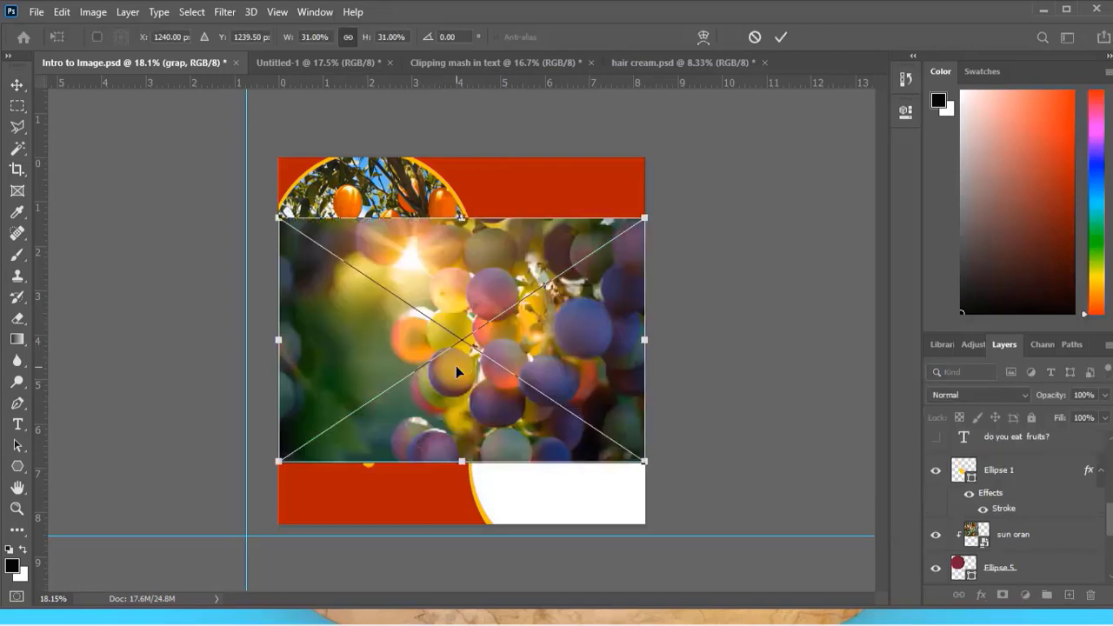
{"action": "left_click", "coordinate": [782, 36]}
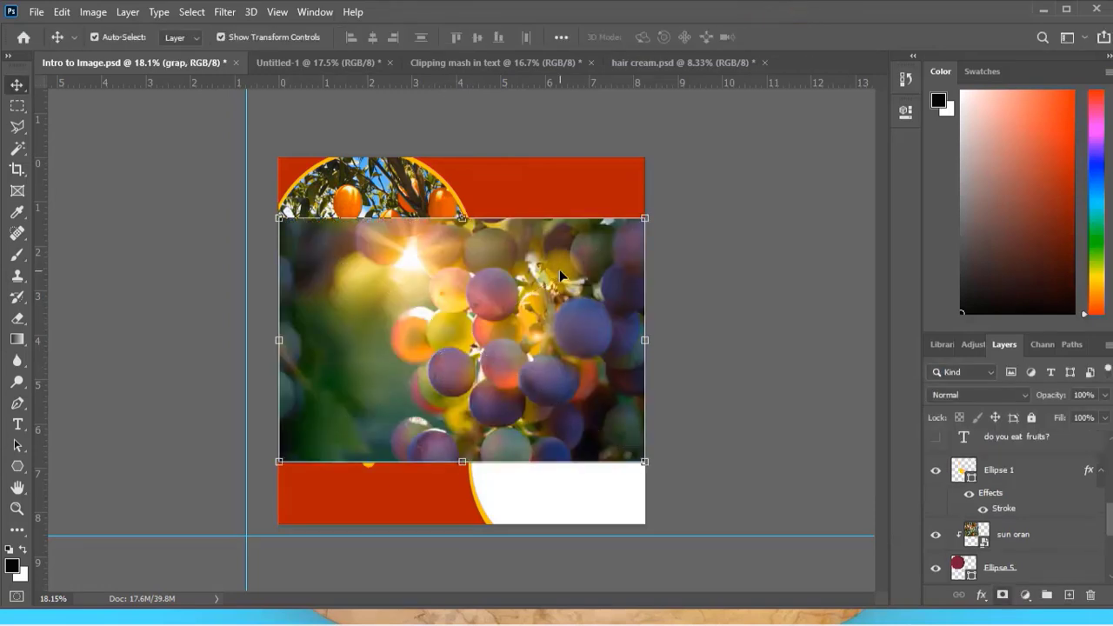
{"action": "left_click_drag", "start_coordinate": [453, 293], "coordinate": [606, 242]}
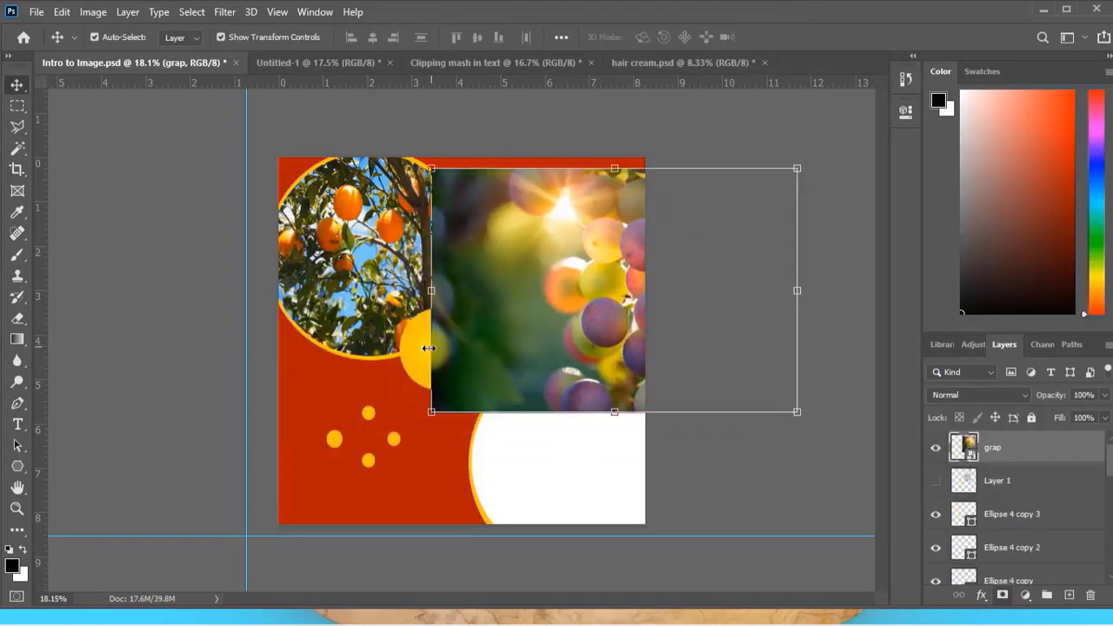
Move the "grap" layer down the layer stack to directly above Ellipse 1, the small yellow circle.
{"action": "left_click", "coordinate": [379, 383]}
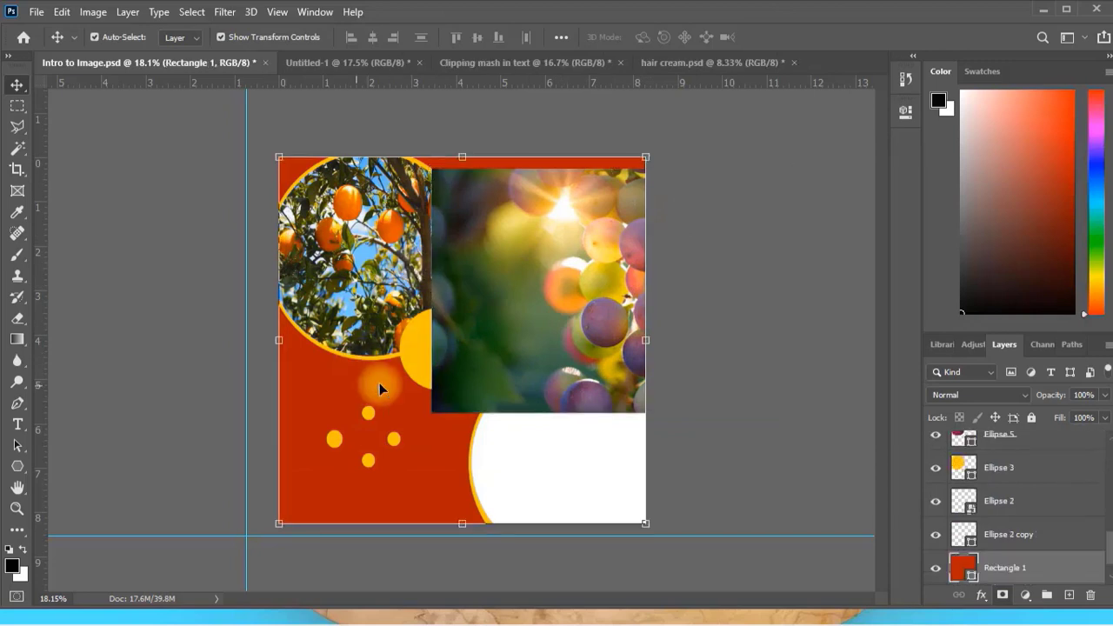
{"action": "left_click", "coordinate": [409, 347]}
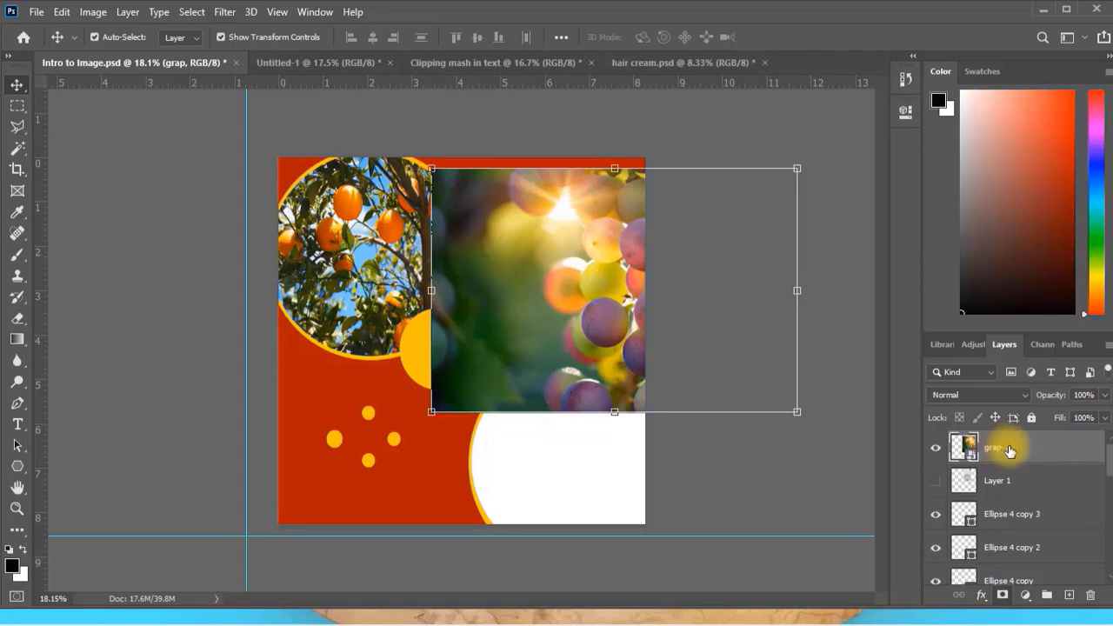
{"action": "left_click_drag", "start_coordinate": [1008, 450], "coordinate": [1026, 566]}
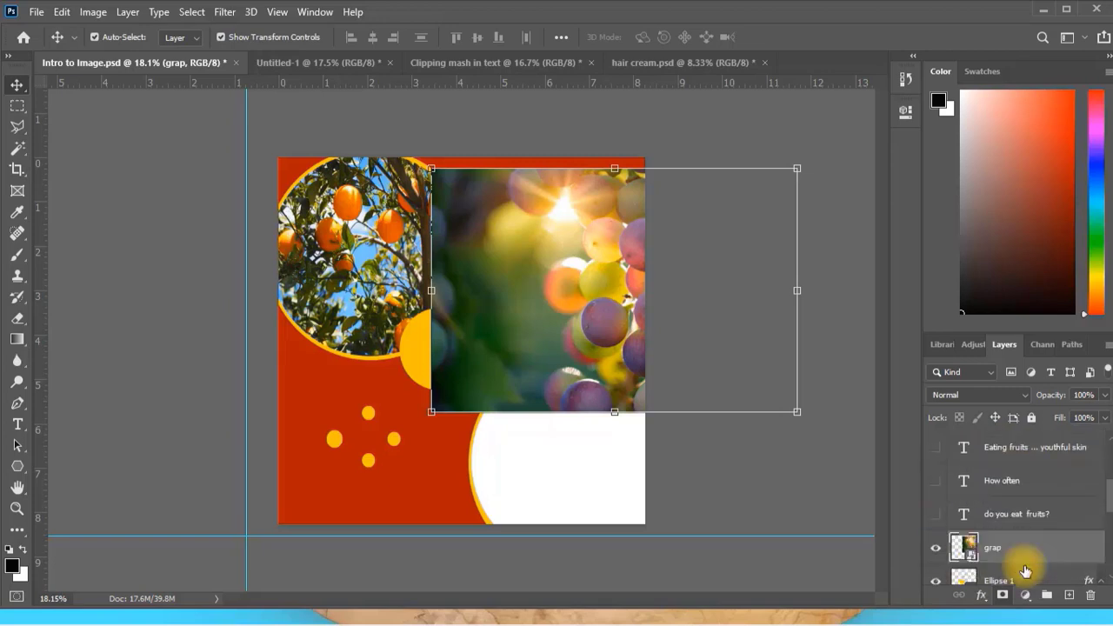
{"action": "scroll", "coordinate": [1026, 570], "scroll_direction": "down", "scroll_amount": 1}
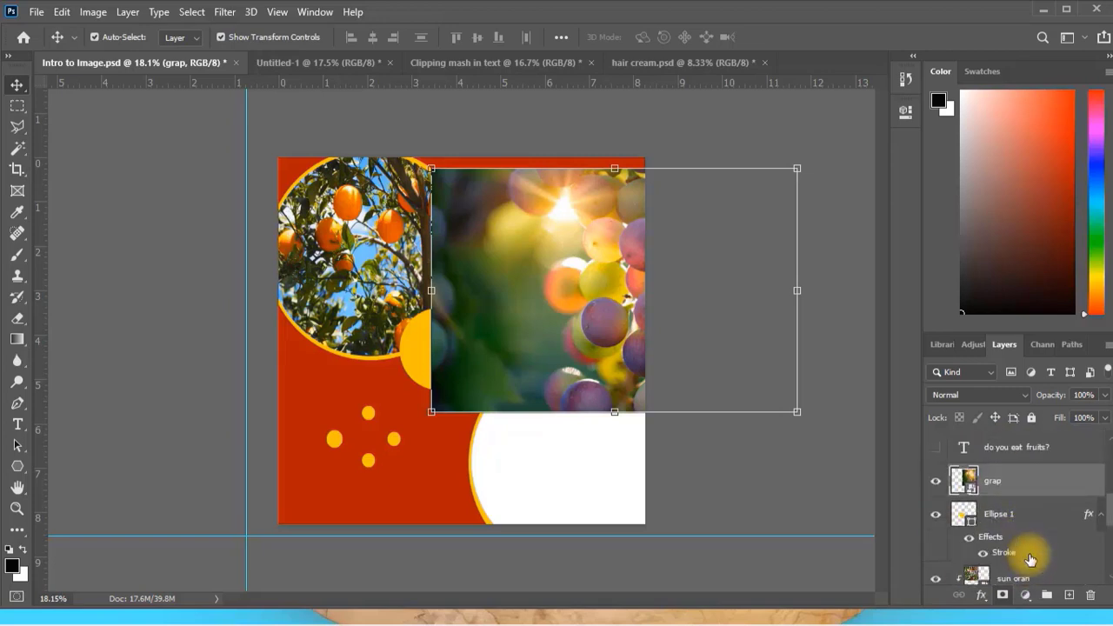
{"action": "left_click", "coordinate": [410, 364]}
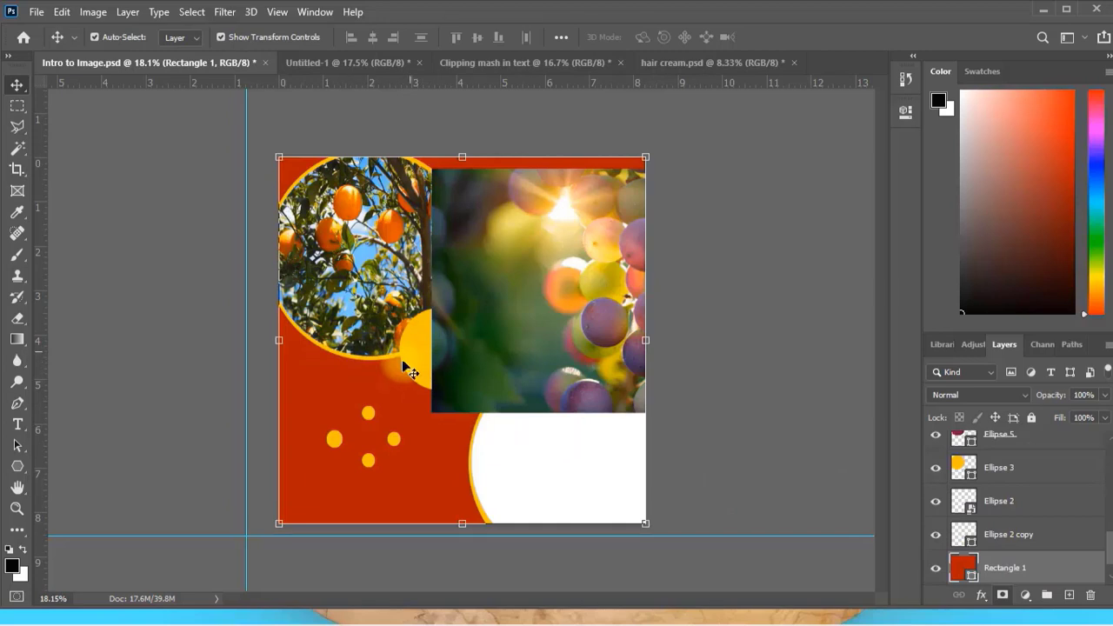
{"action": "left_click", "coordinate": [401, 359]}
{"action": "scroll", "coordinate": [954, 469], "scroll_direction": "up", "scroll_amount": 2}
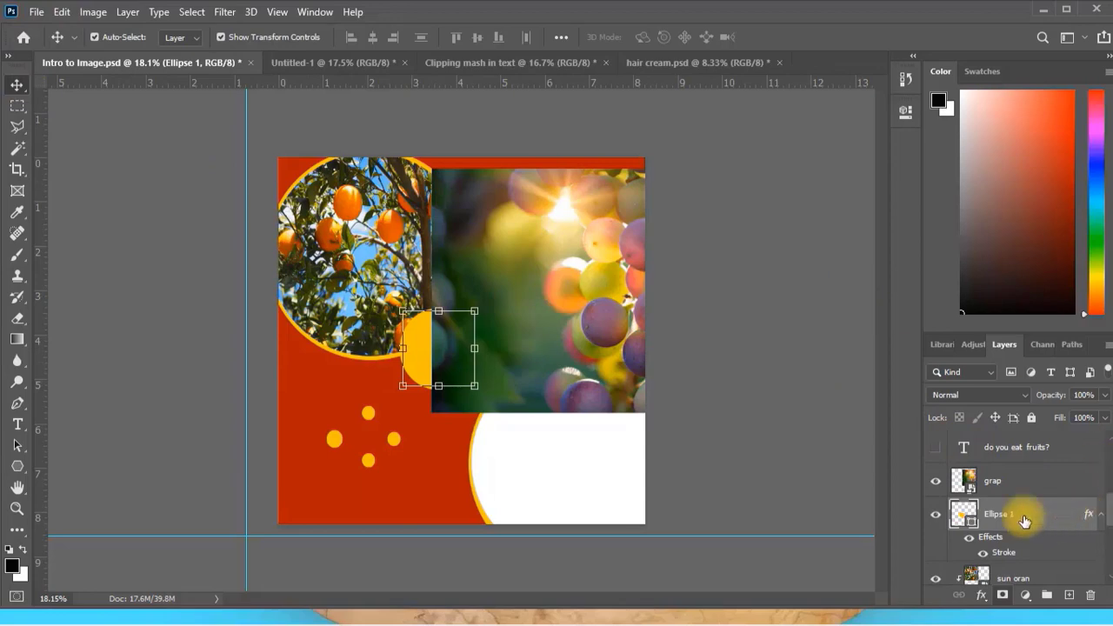
Clip the "grap" image to the small yellow circle, Ellipse 1, with a clipping mask.
{"action": "left_click", "coordinate": [1005, 479]}
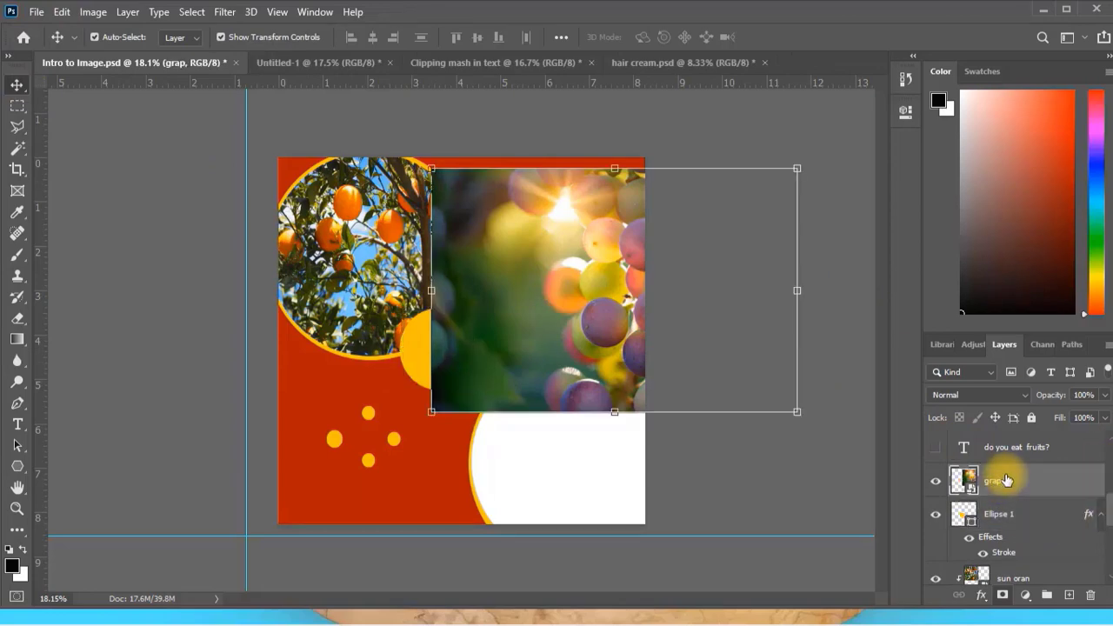
{"action": "right_click", "coordinate": [1005, 479]}
{"action": "left_click", "coordinate": [833, 380]}
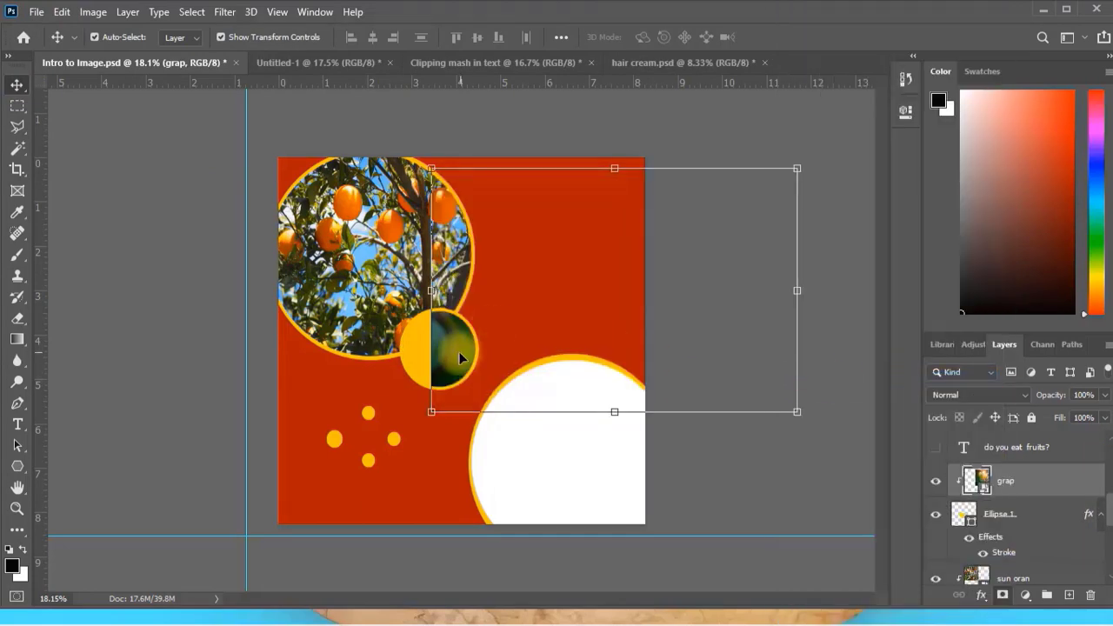
Position the clipped "grap" image over the small circle, scale it to about 7.6% width and 12% height, confirm and deselect.
{"action": "left_click_drag", "start_coordinate": [460, 357], "coordinate": [392, 374]}
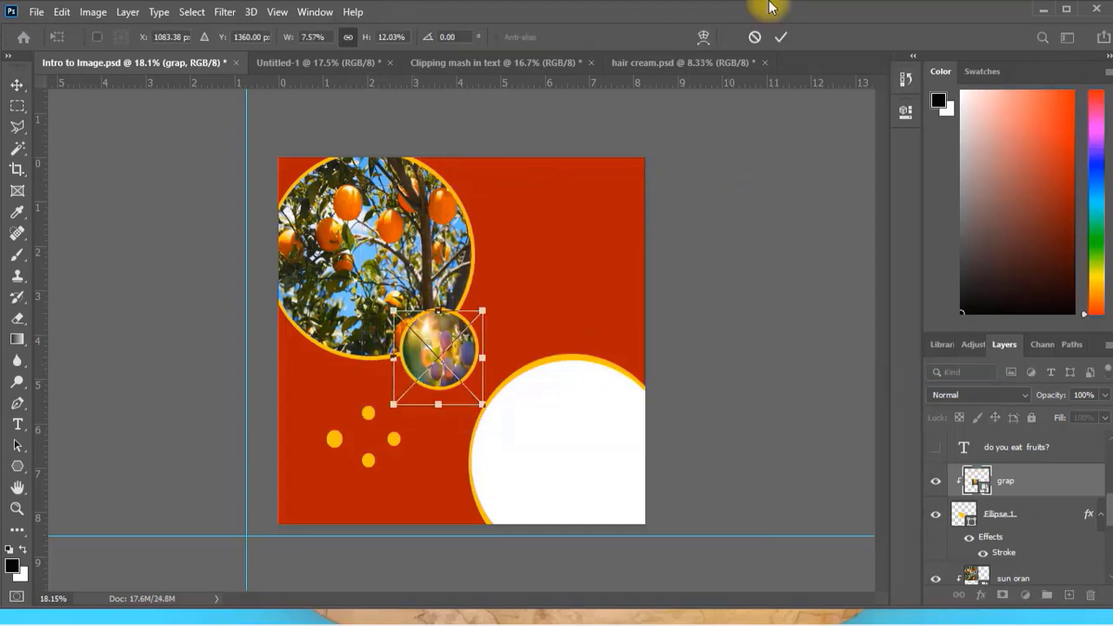
{"action": "key", "text": "Return"}
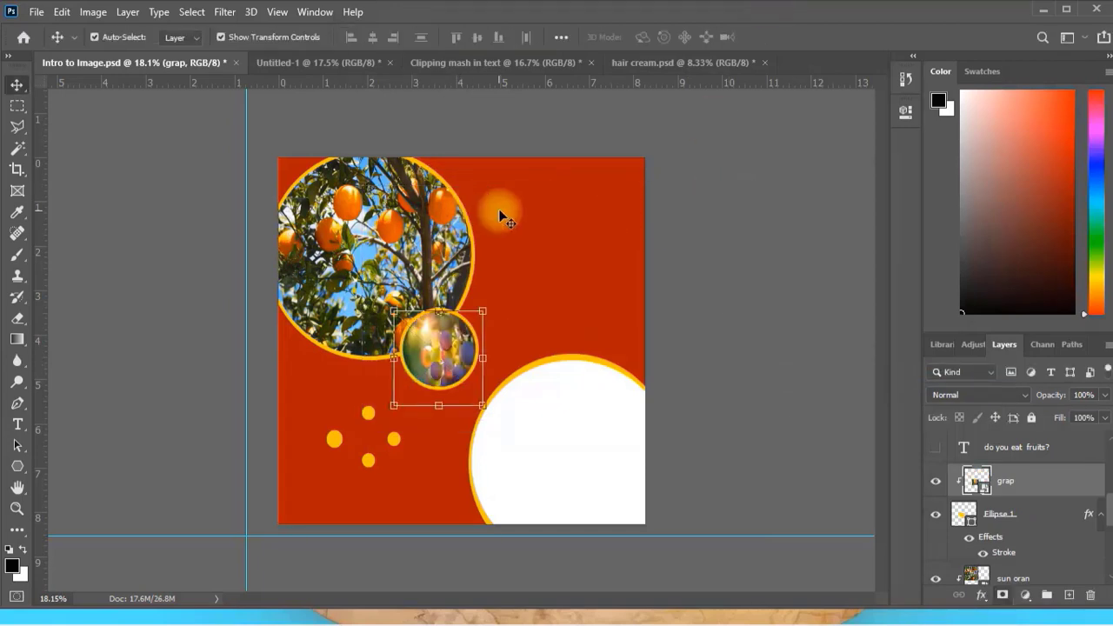
{"action": "left_click", "coordinate": [548, 279]}
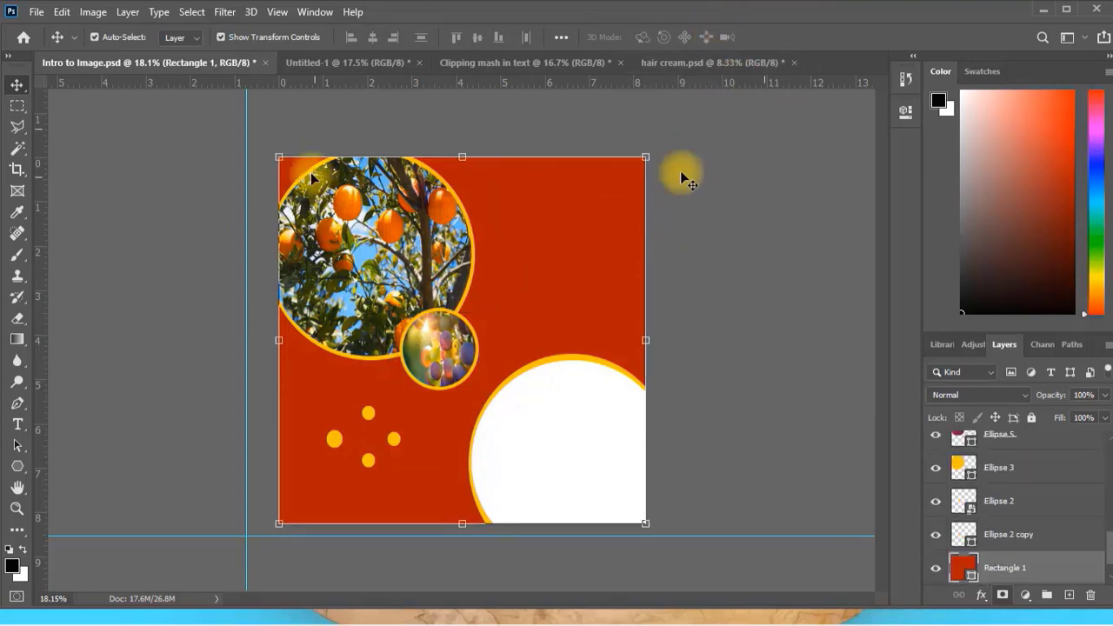
{"action": "left_click", "coordinate": [199, 177]}
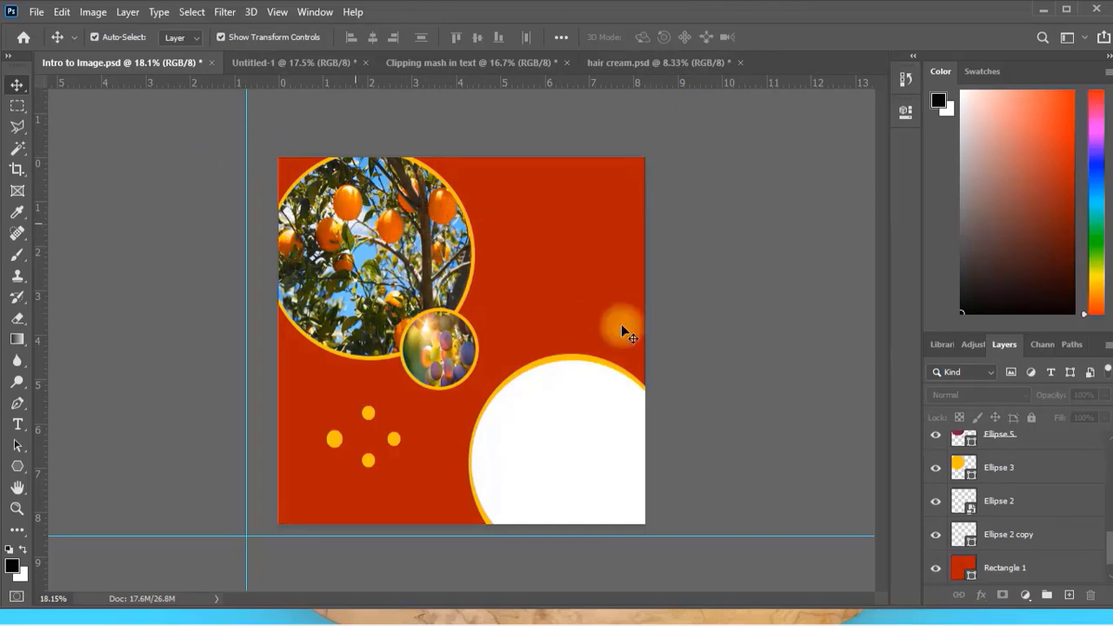
Show the hidden text layers "Eating fruits ... youthful skin", "How often" and "do you eat fruits?".
{"action": "scroll", "coordinate": [1028, 522], "scroll_direction": "down", "scroll_amount": 1}
{"action": "scroll", "coordinate": [1034, 477], "scroll_direction": "up", "scroll_amount": 5}
{"action": "scroll", "coordinate": [1036, 480], "scroll_direction": "up", "scroll_amount": 5}
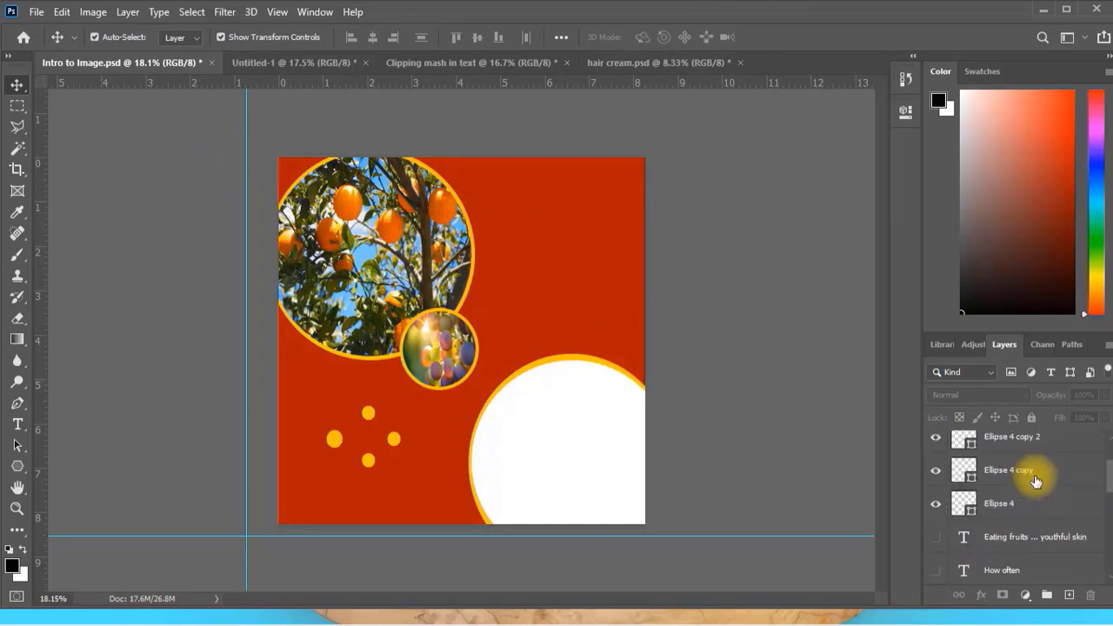
{"action": "scroll", "coordinate": [1035, 479], "scroll_direction": "down", "scroll_amount": 2}
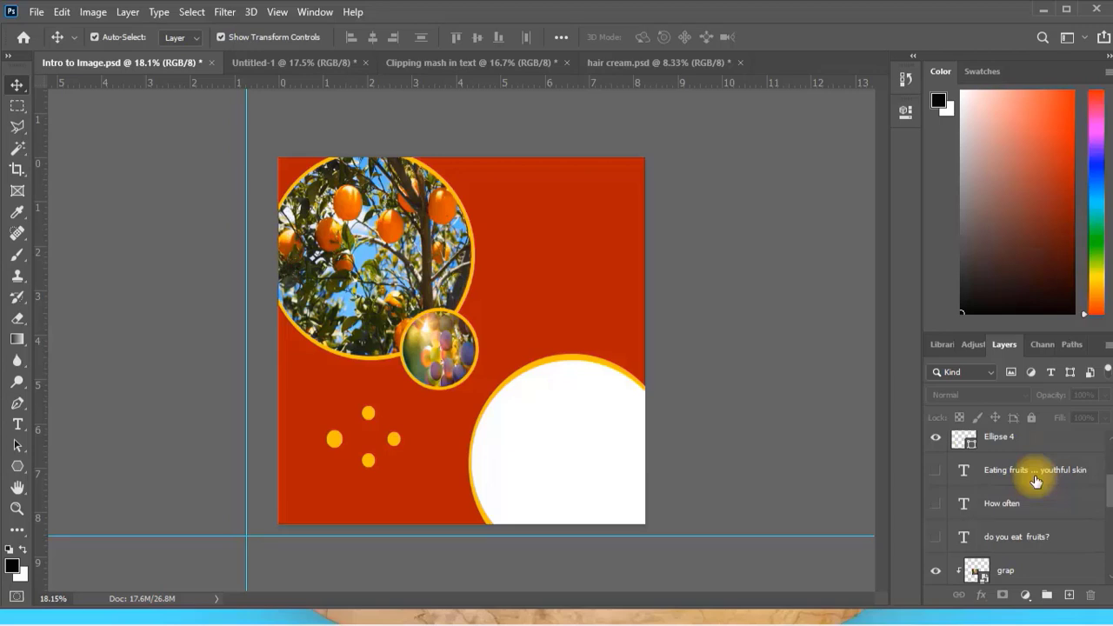
{"action": "left_click", "coordinate": [935, 469]}
{"action": "left_click", "coordinate": [935, 503]}
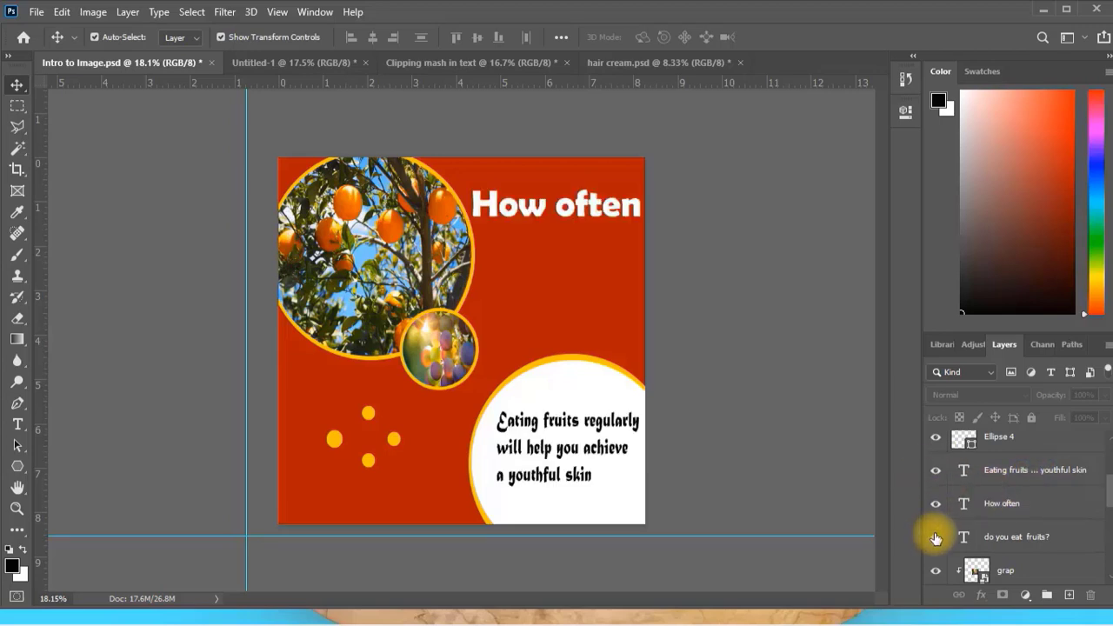
{"action": "left_click", "coordinate": [936, 534]}
{"action": "scroll", "coordinate": [936, 536], "scroll_direction": "down", "scroll_amount": 5}
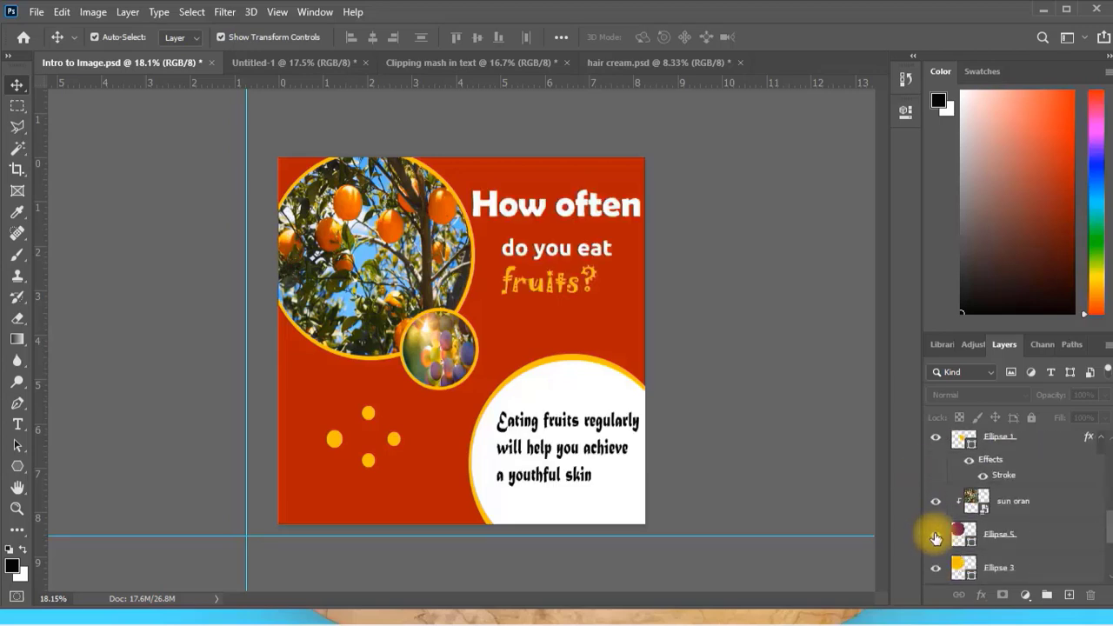
{"action": "scroll", "coordinate": [936, 539], "scroll_direction": "down", "scroll_amount": 3}
{"action": "scroll", "coordinate": [936, 539], "scroll_direction": "up", "scroll_amount": 7}
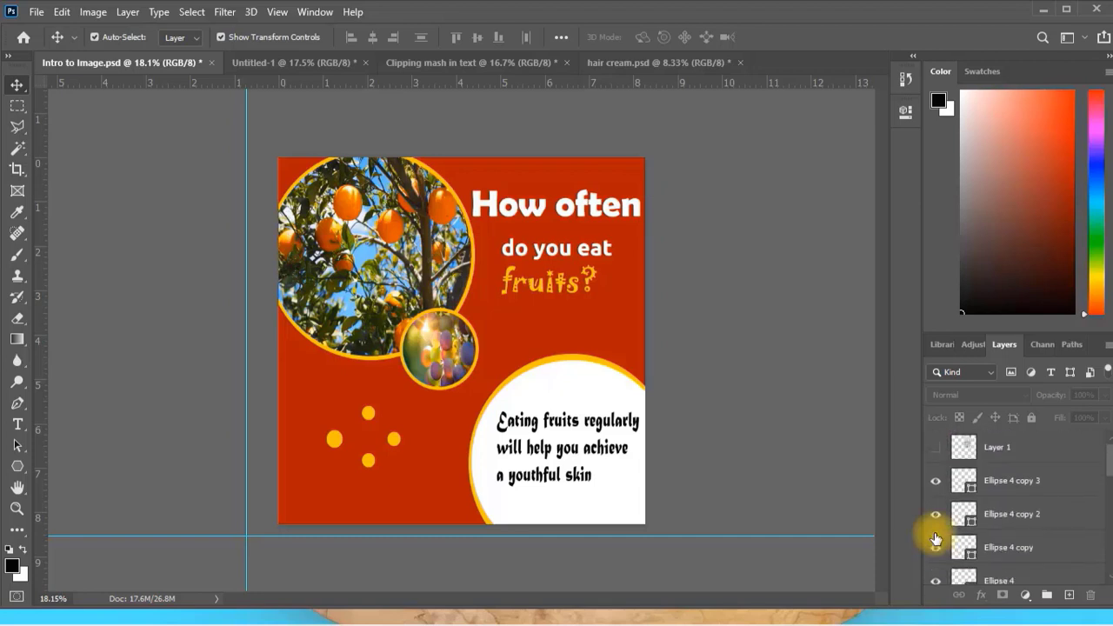
{"action": "left_click", "coordinate": [935, 539]}
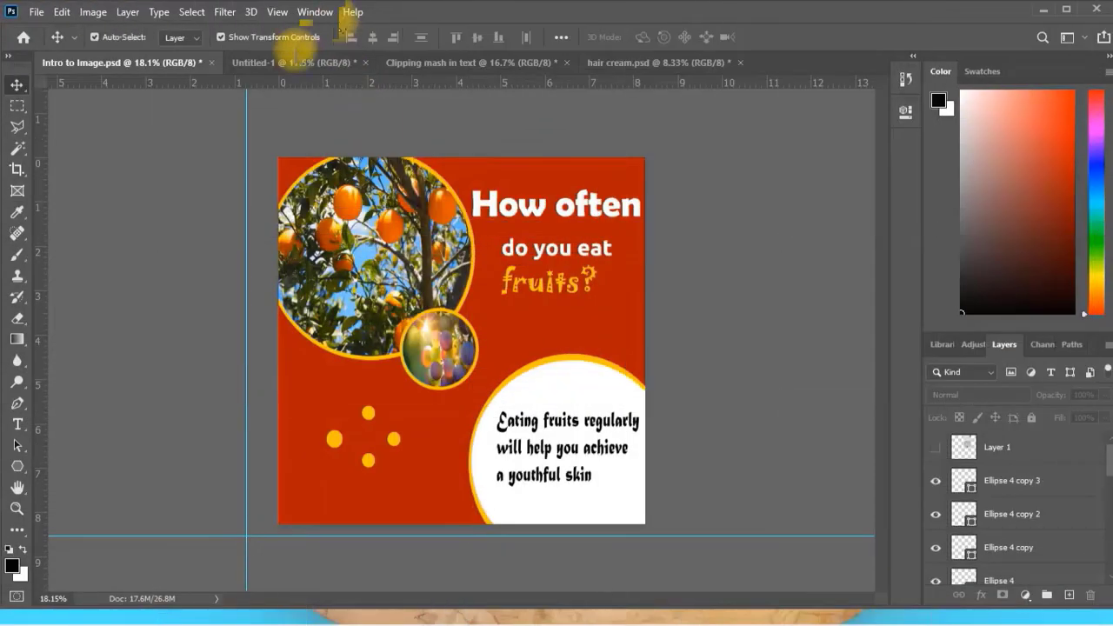
View the finished "Thanks FOR watching" design, and in the "Clipping mash in text" document select the "sun oran" image.
{"action": "left_click", "coordinate": [292, 64]}
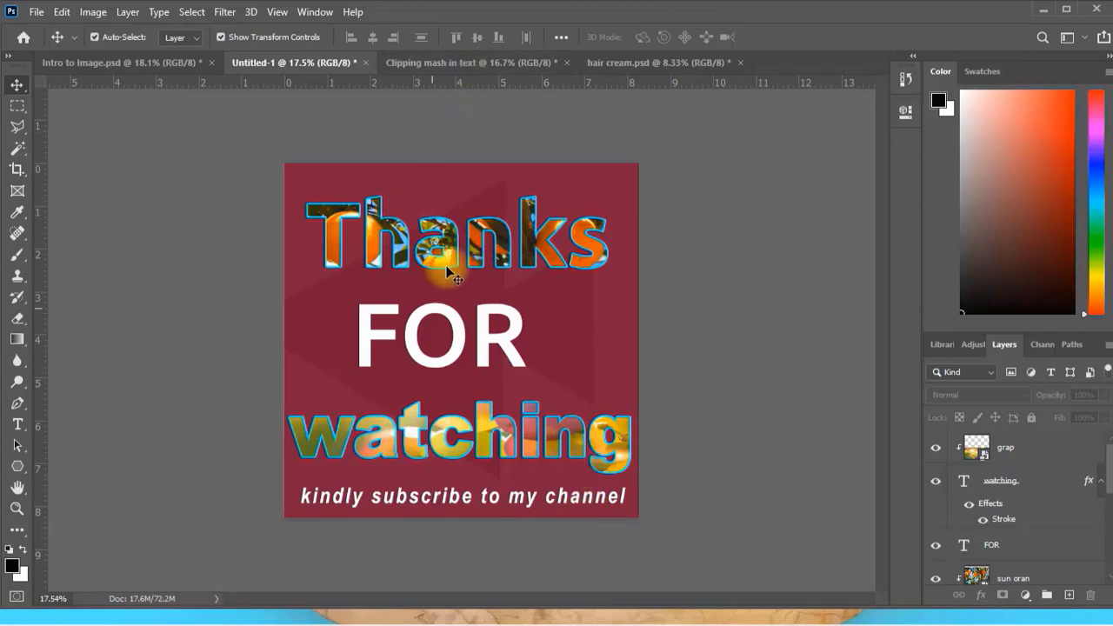
{"action": "left_click", "coordinate": [459, 62]}
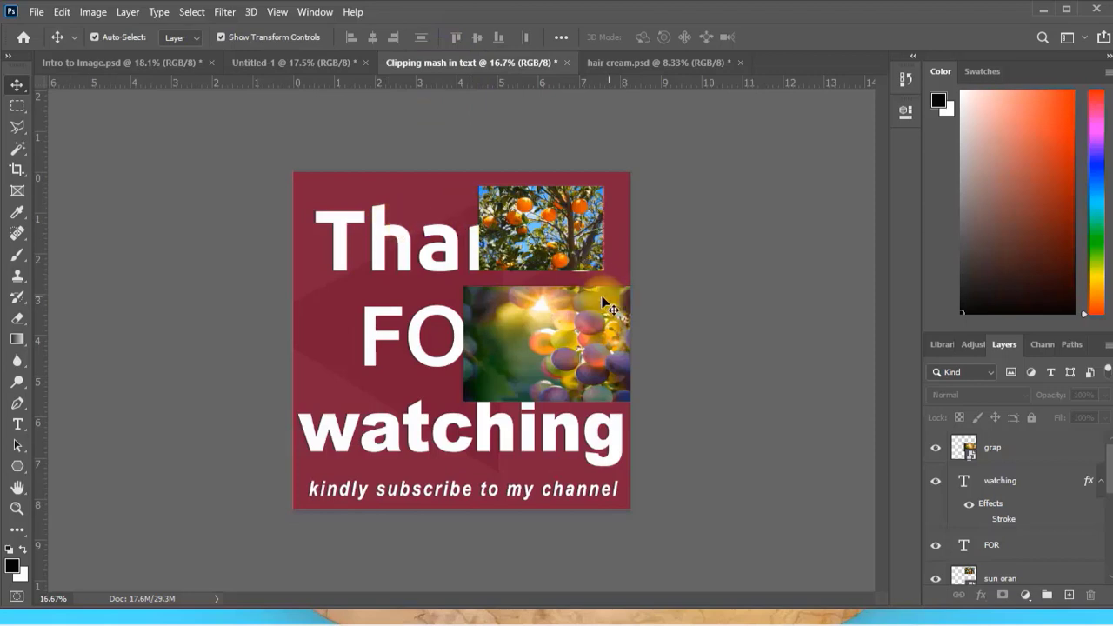
{"action": "left_click", "coordinate": [550, 351]}
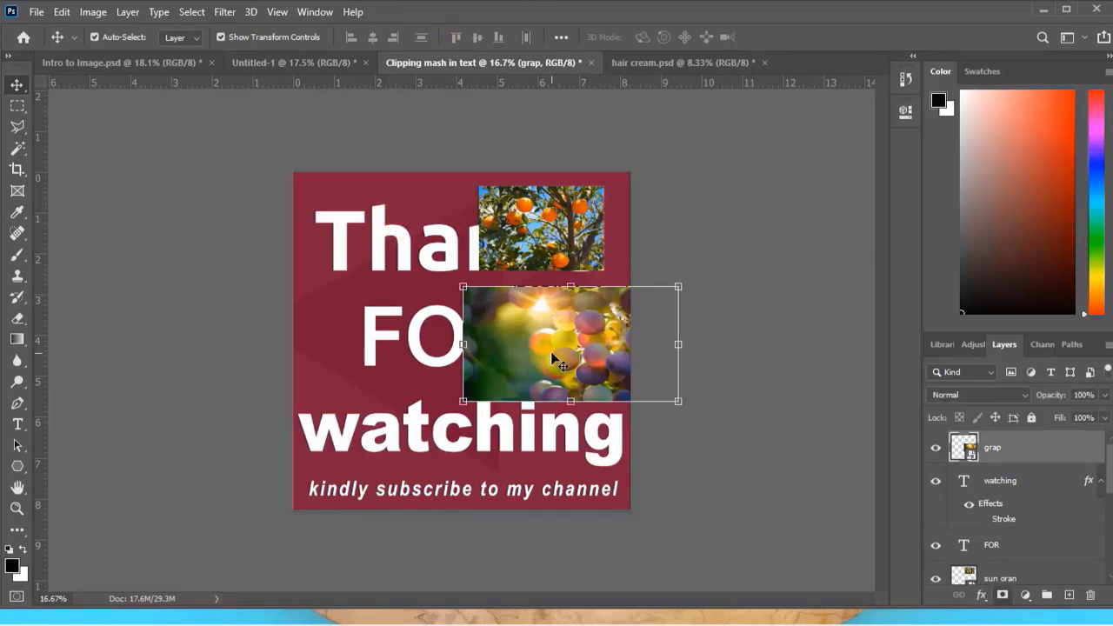
{"action": "left_click", "coordinate": [534, 213]}
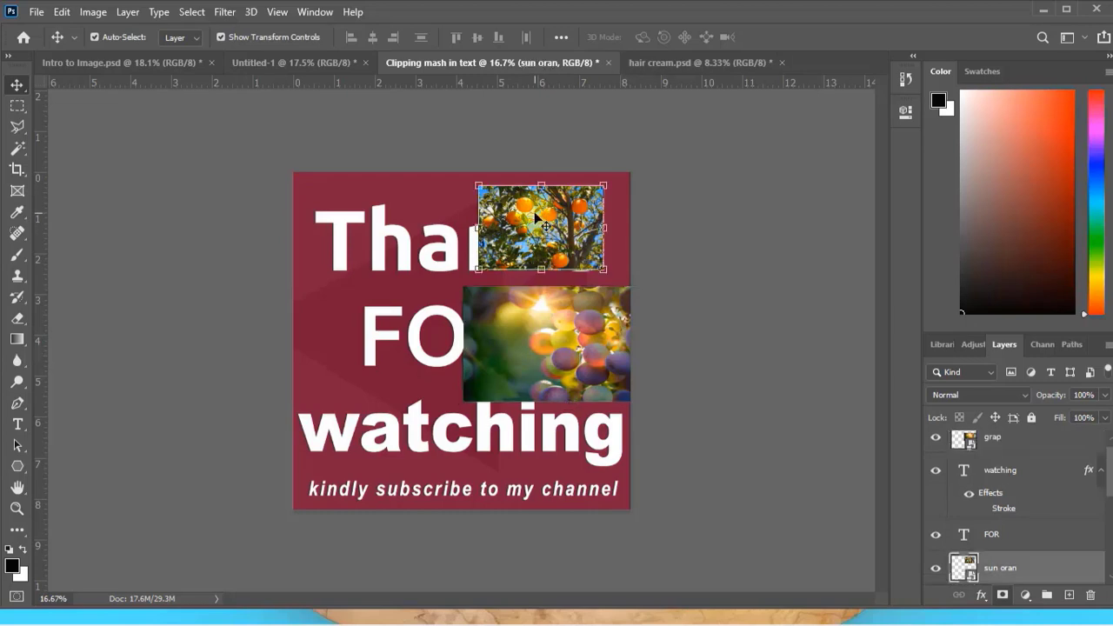
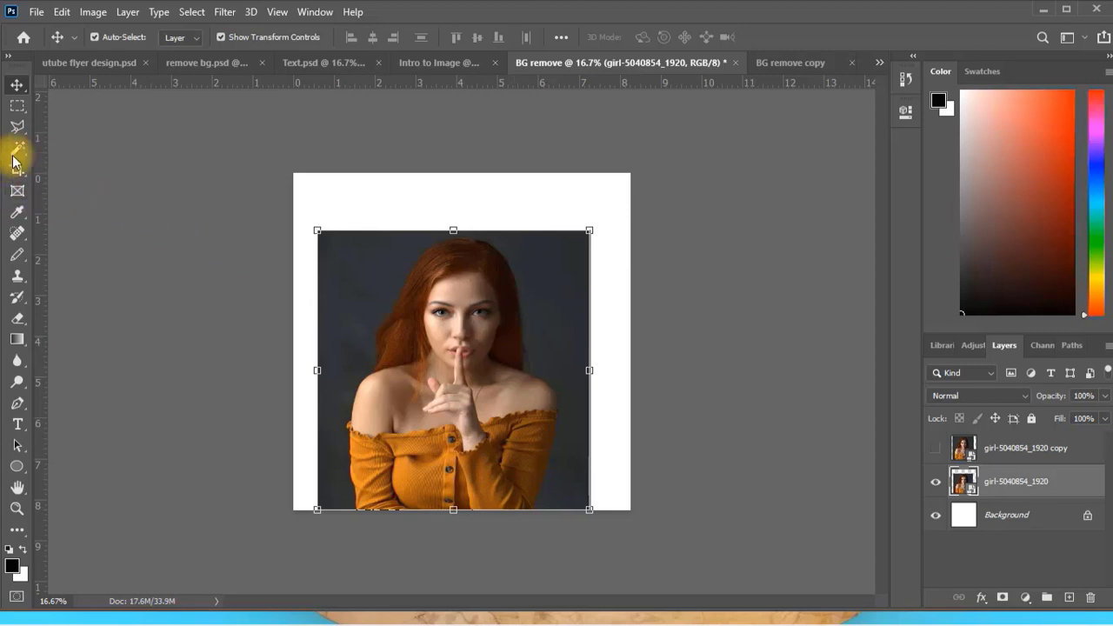
Rasterize the girl-5040854_1920 layer and remove its dark background with the Magic Wand tool, clearing the selection.
{"action": "right_click", "coordinate": [1013, 484]}
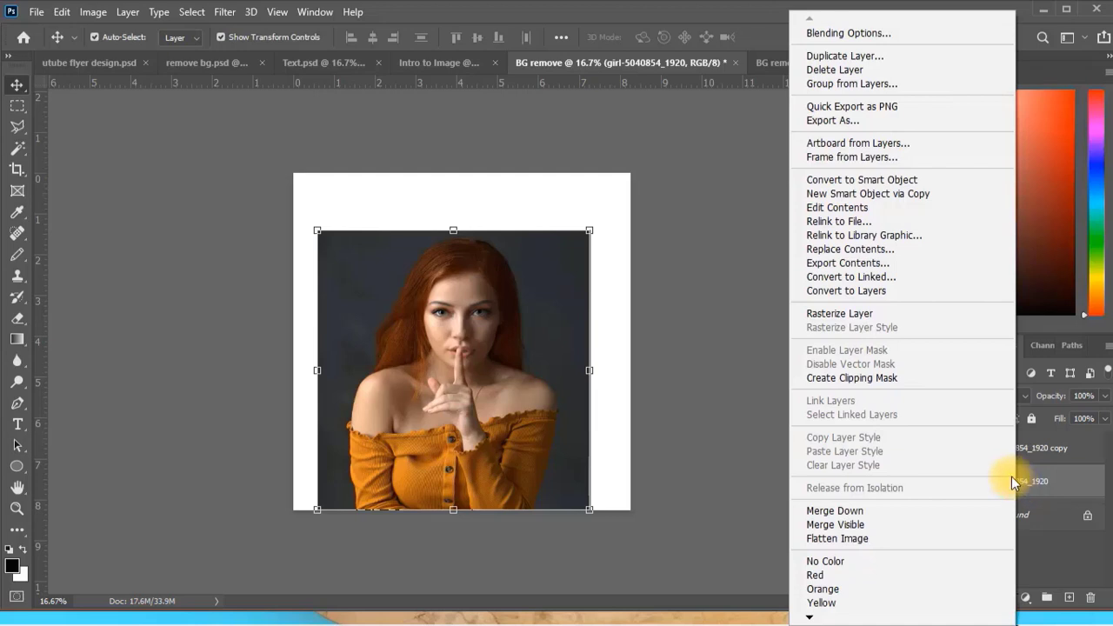
{"action": "left_click", "coordinate": [829, 313]}
{"action": "left_click", "coordinate": [16, 153]}
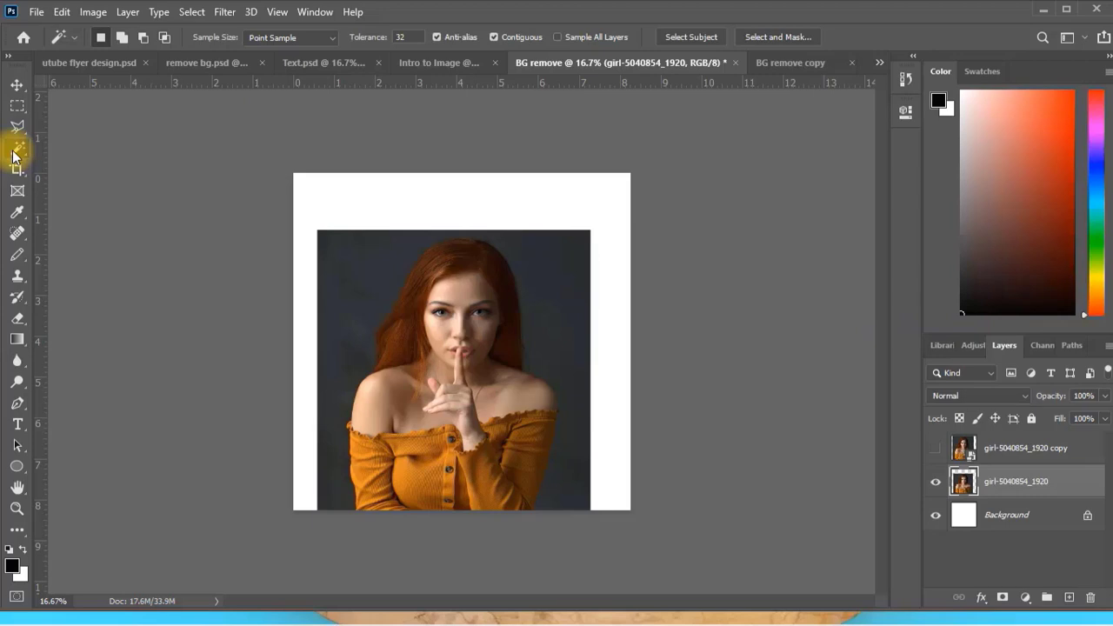
{"action": "left_click", "coordinate": [362, 284]}
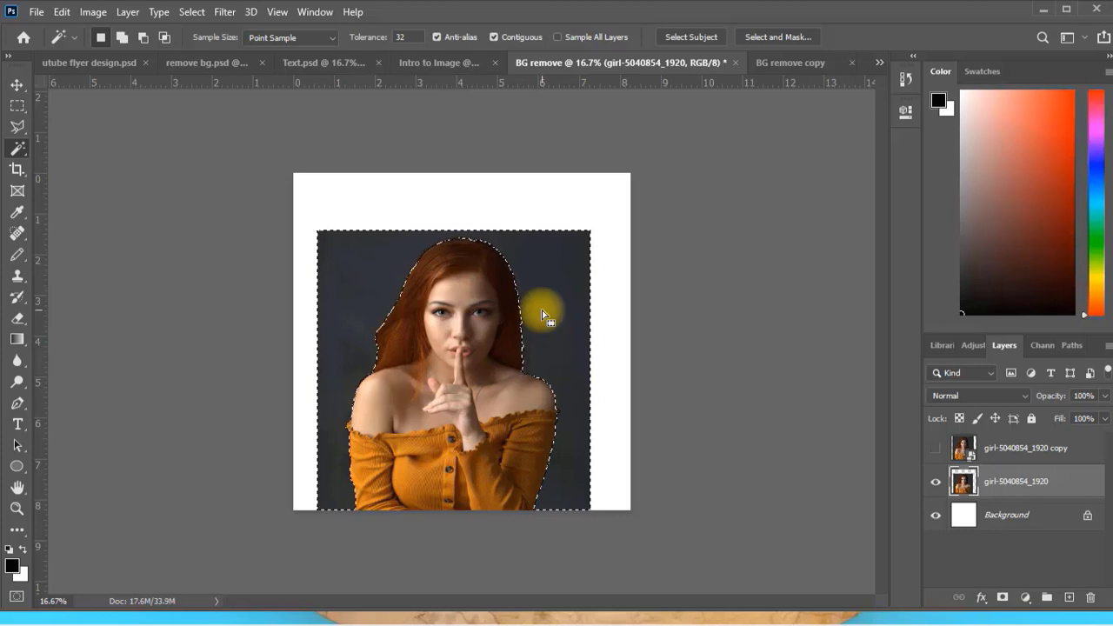
{"action": "key", "text": "Delete"}
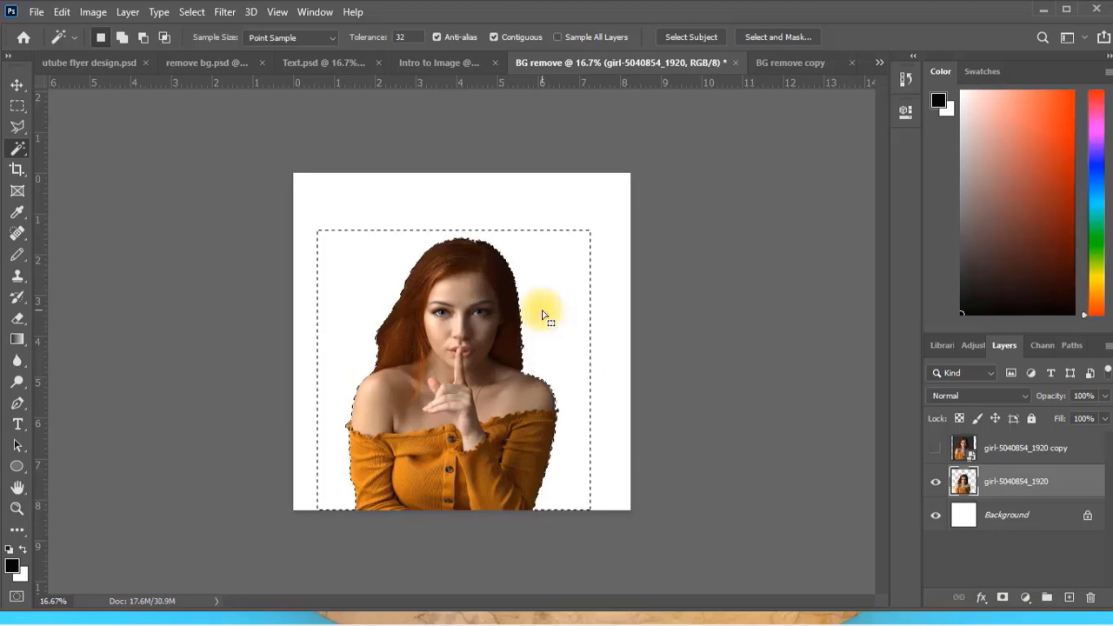
{"action": "key", "text": "ctrl+d"}
{"action": "left_click", "coordinate": [13, 83]}
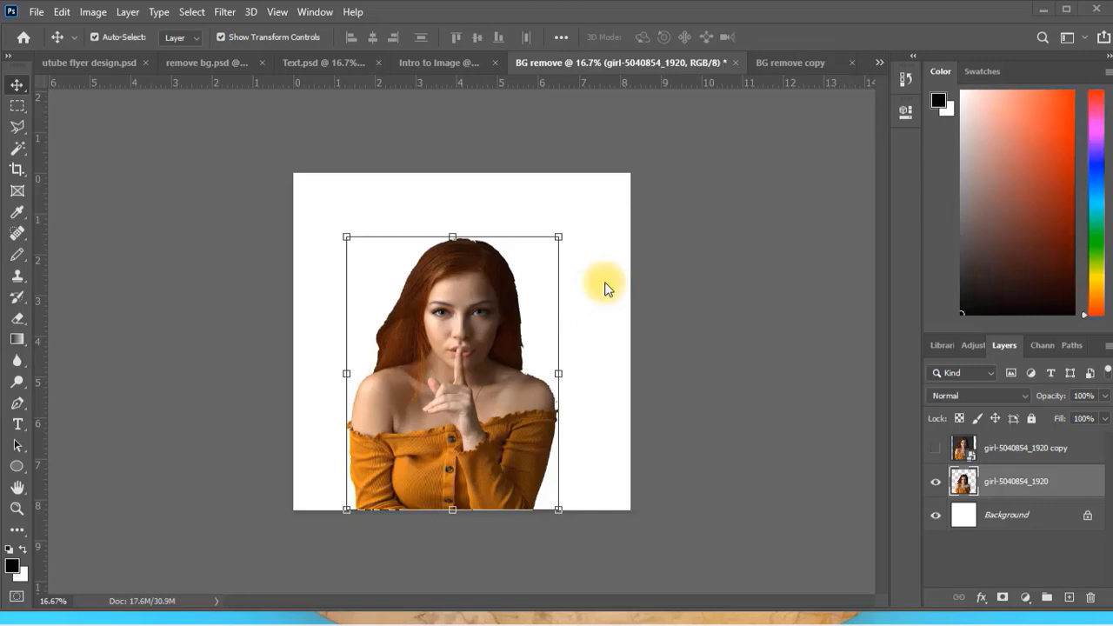
View the finished "Secret" design in the remove bg.psd document and return to the BG remove document.
{"action": "left_click", "coordinate": [186, 63]}
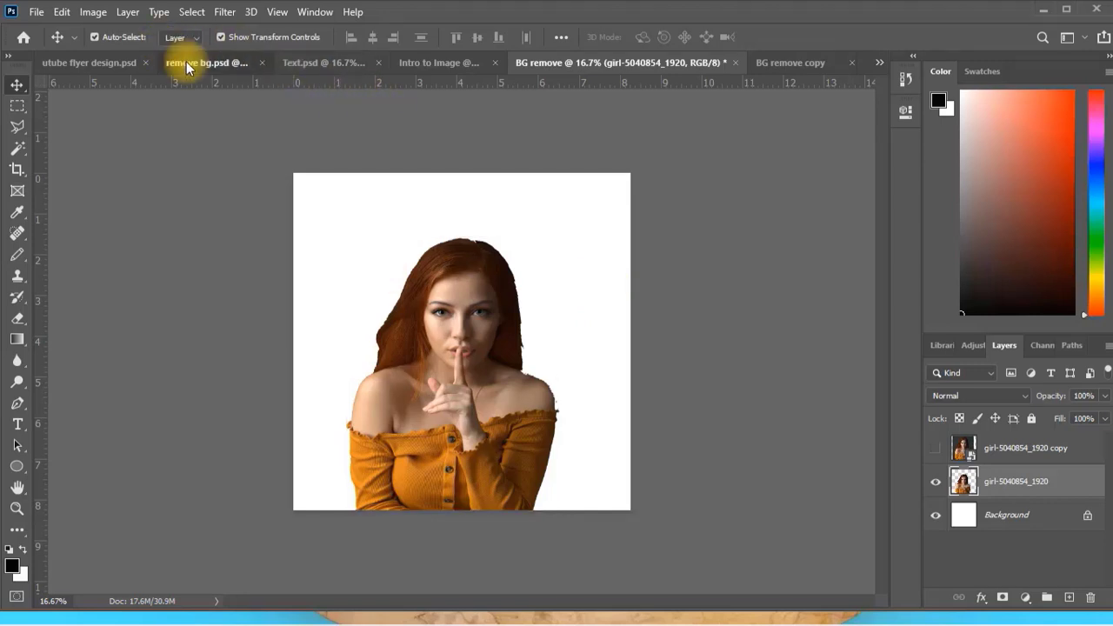
{"action": "left_click", "coordinate": [573, 370]}
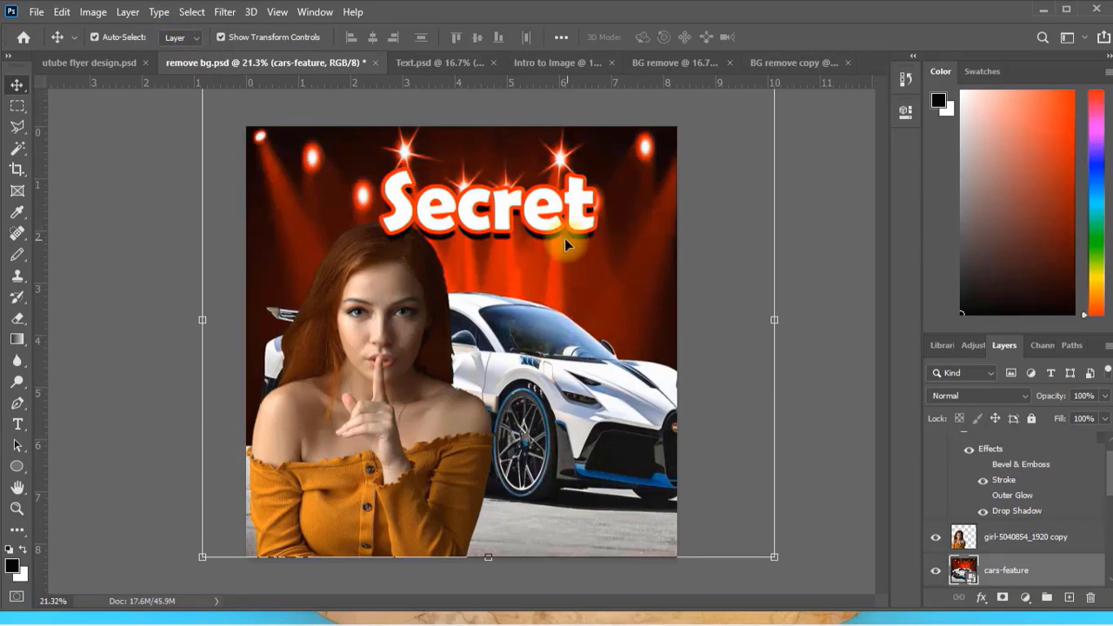
{"action": "left_click", "coordinate": [666, 66]}
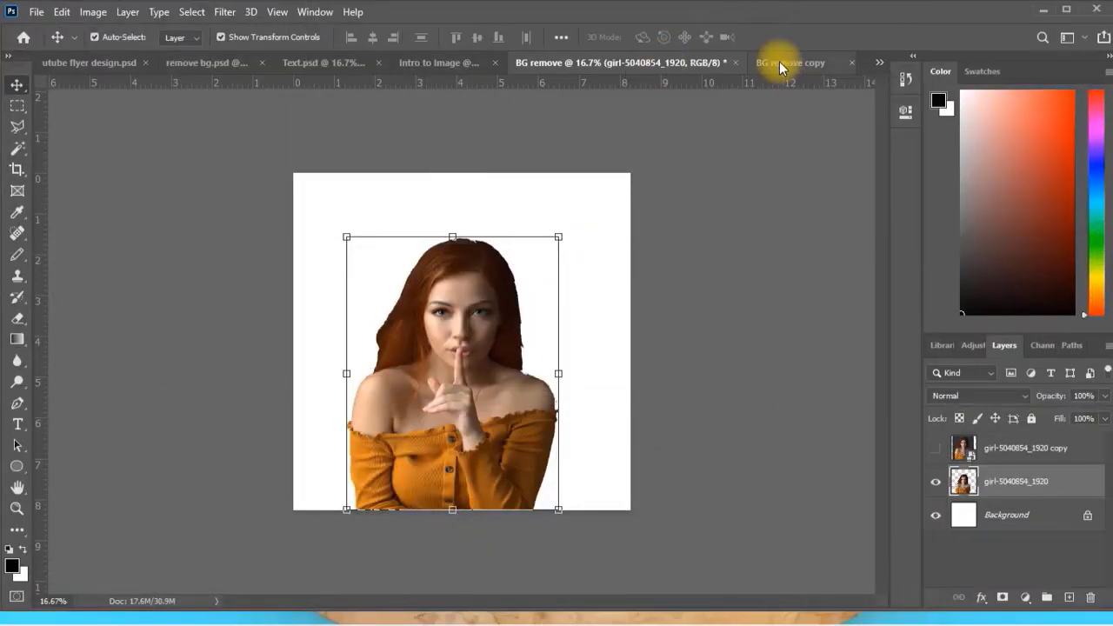
Rasterize the cars-feature layer in the BG remove copy document.
{"action": "left_click", "coordinate": [779, 62]}
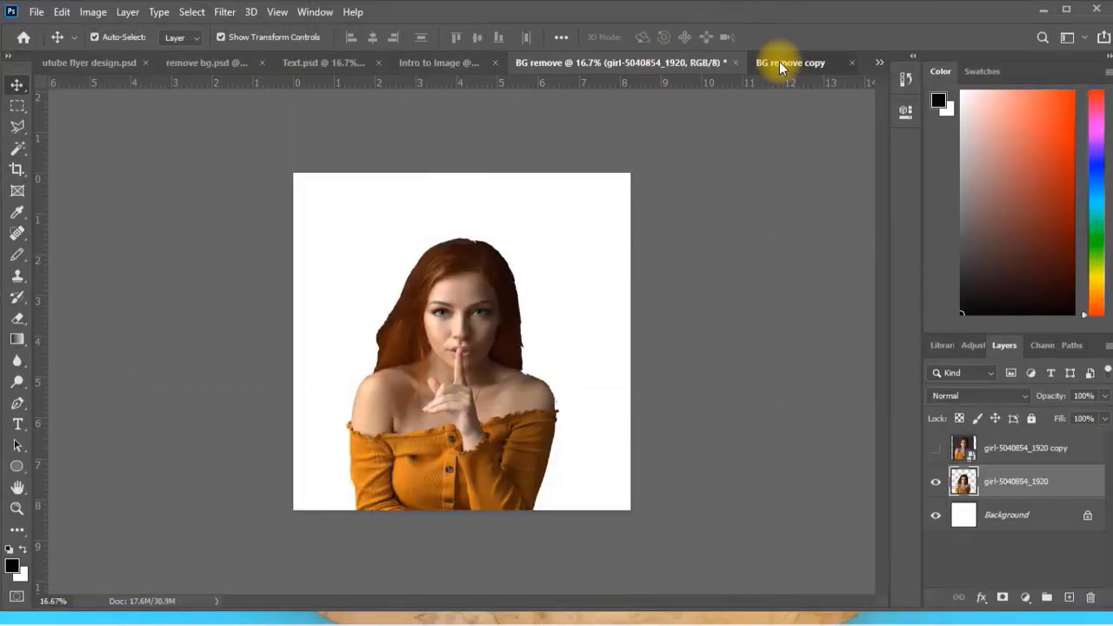
{"action": "right_click", "coordinate": [1000, 481]}
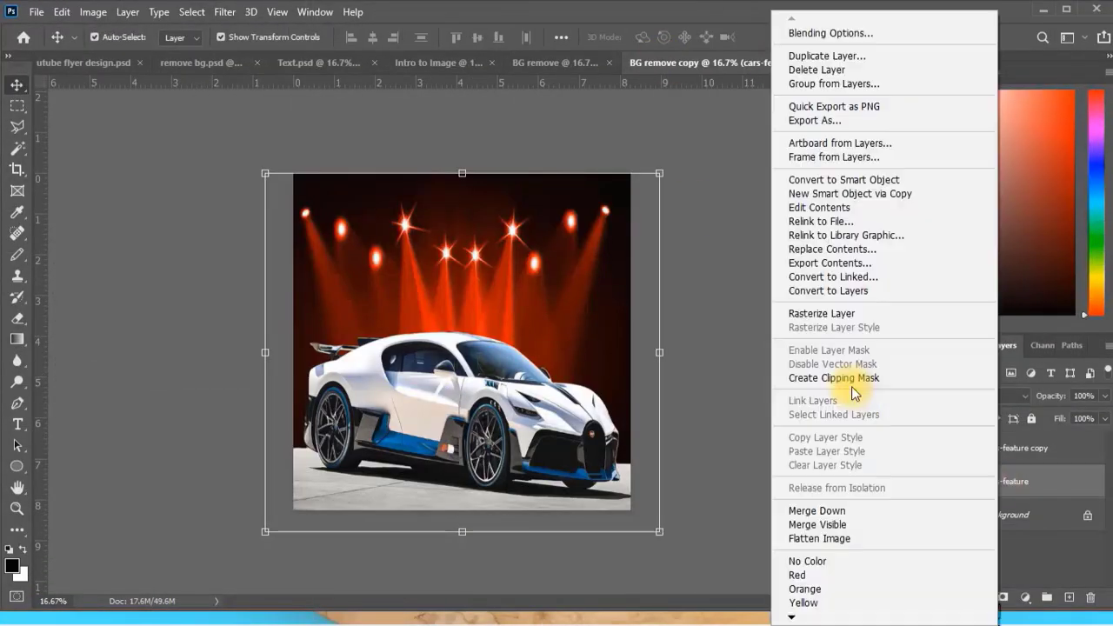
{"action": "left_click", "coordinate": [813, 317]}
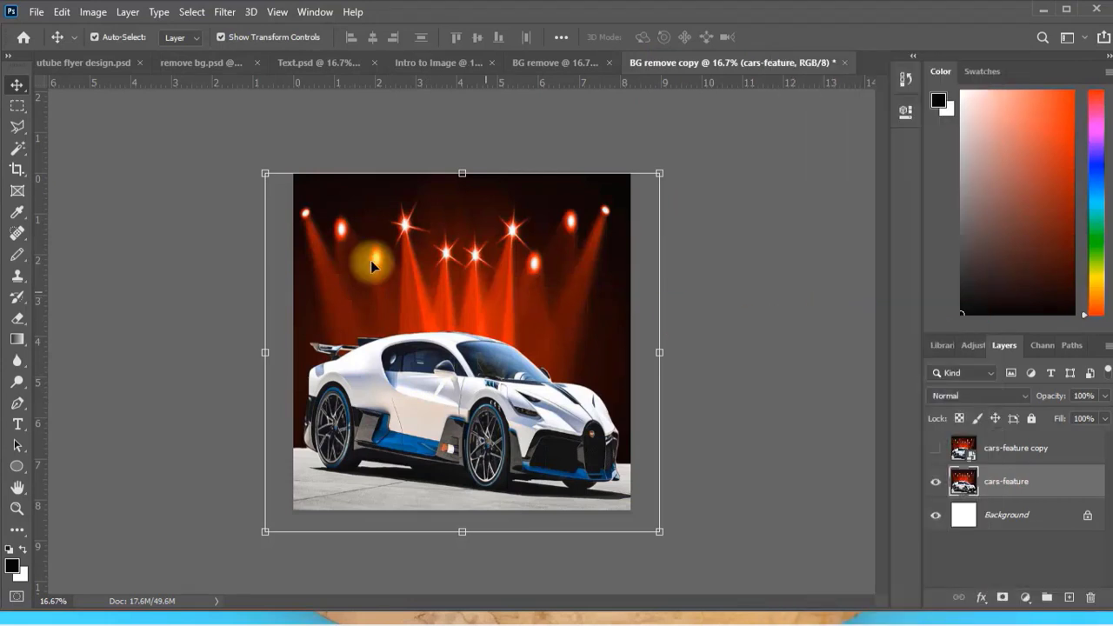
Try selecting the red stage lights, car body and floor of the cars-feature image with the Magic Wand tool, and clear the selection.
{"action": "left_click", "coordinate": [18, 148]}
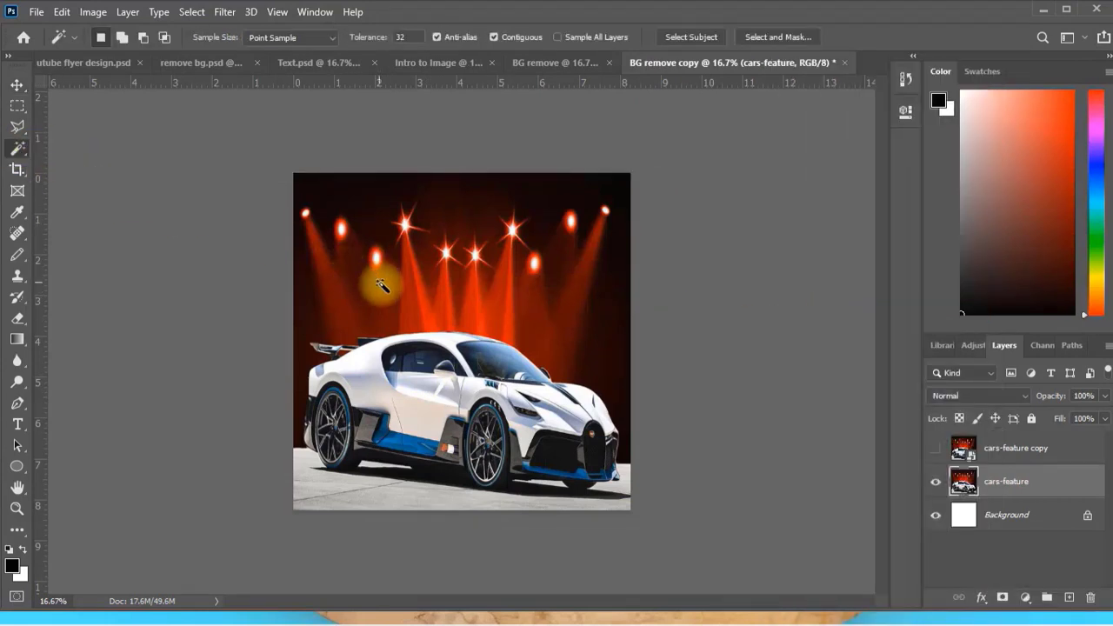
{"action": "left_click", "coordinate": [401, 335]}
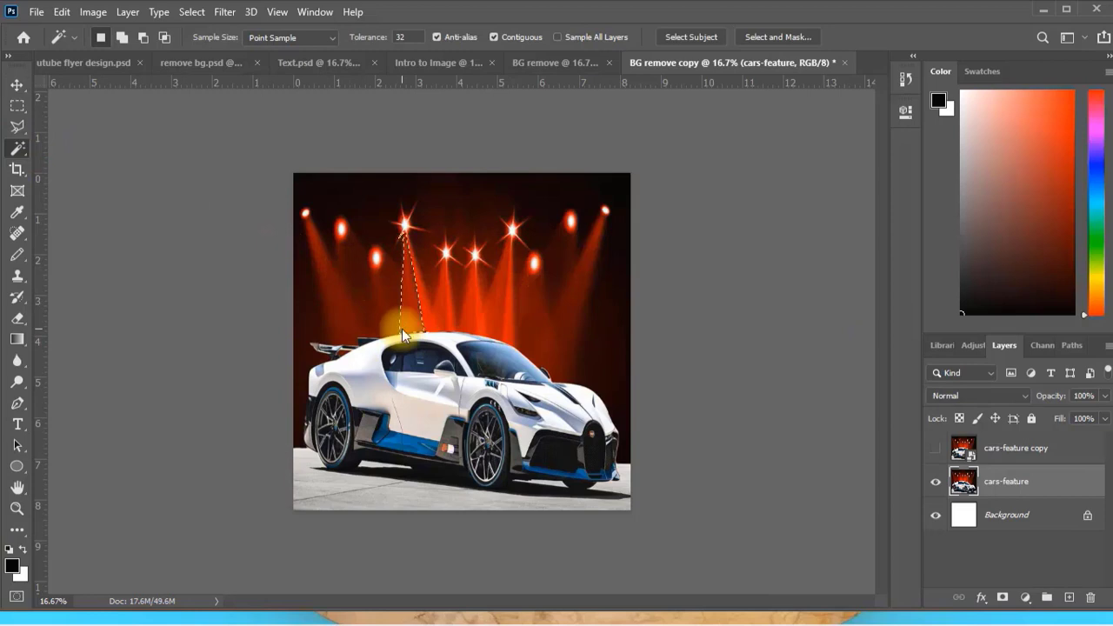
{"action": "left_click", "coordinate": [522, 280], "text": "shift"}
{"action": "left_click", "coordinate": [533, 339], "text": "shift"}
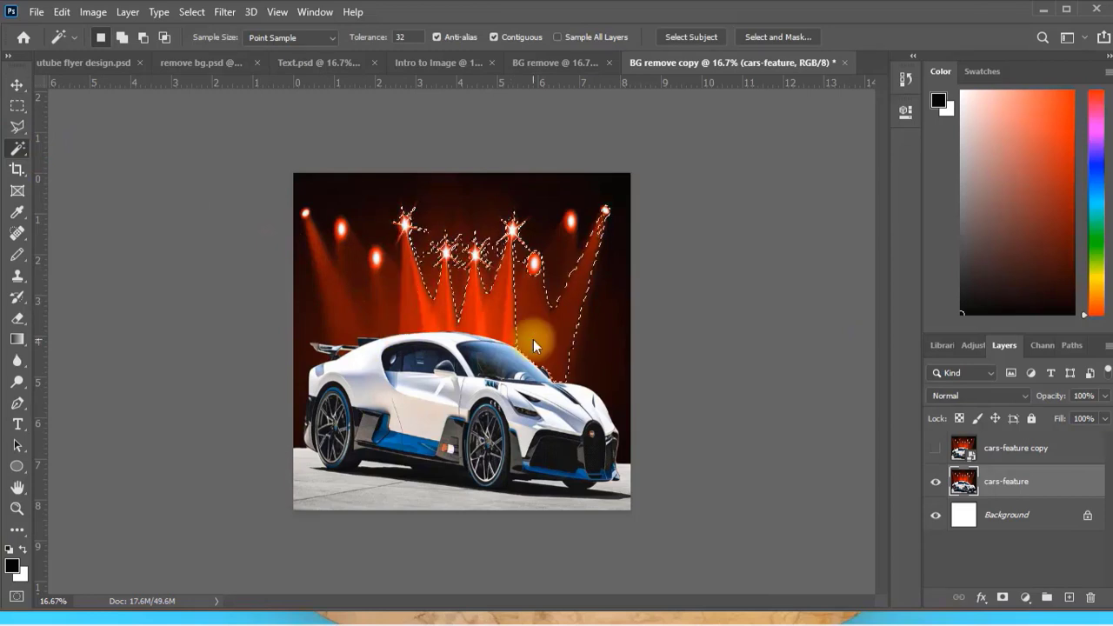
{"action": "left_click", "coordinate": [426, 346], "text": "shift"}
{"action": "left_click", "coordinate": [357, 389]}
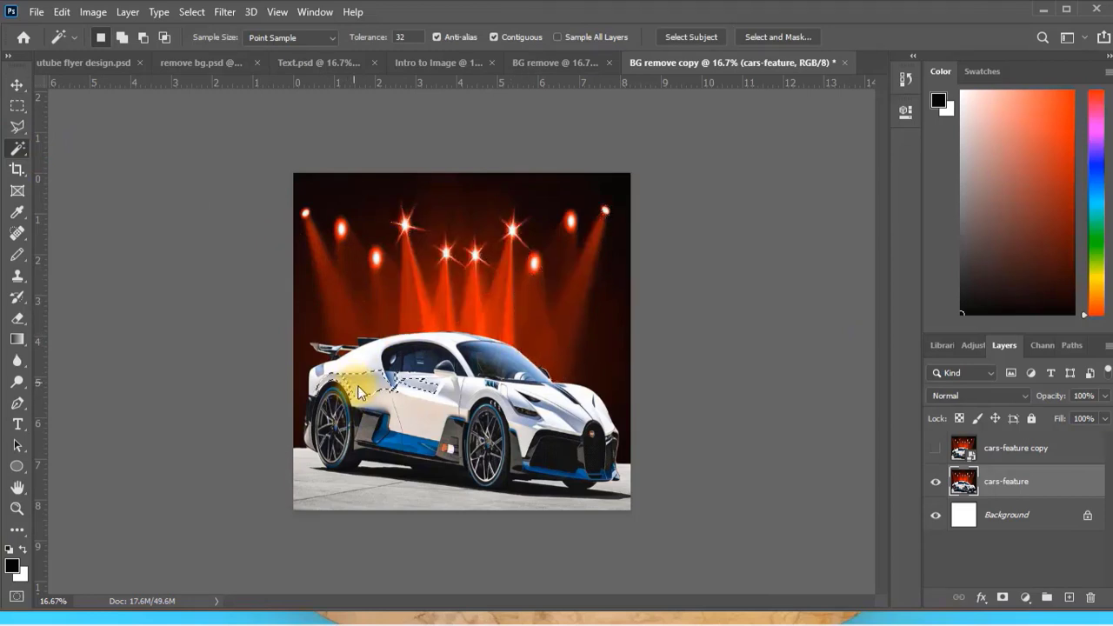
{"action": "left_click", "coordinate": [376, 496]}
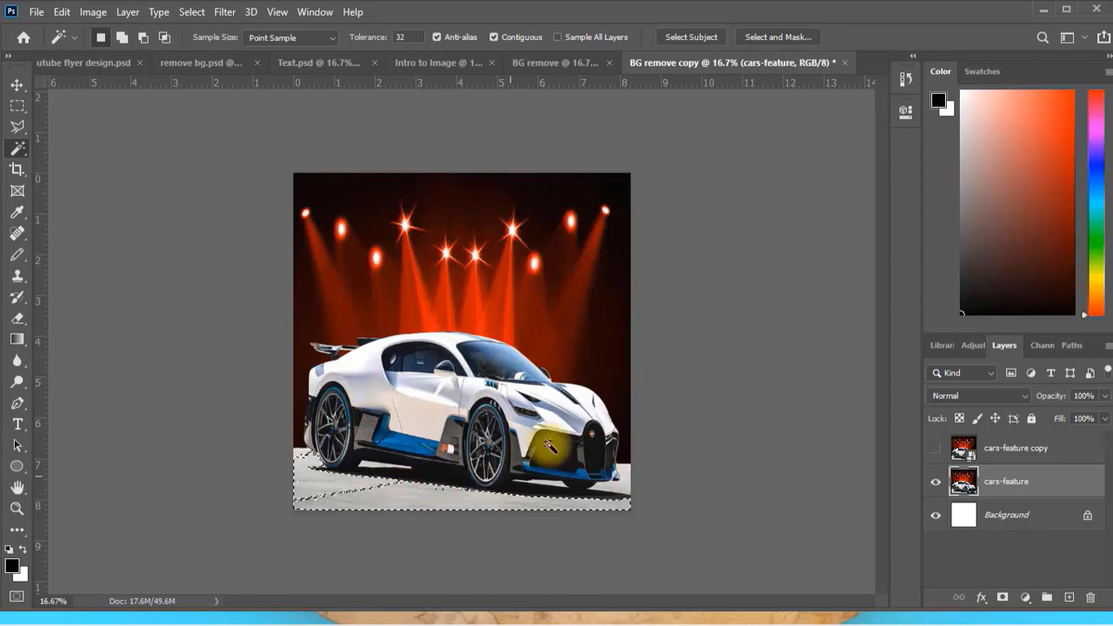
{"action": "left_click", "coordinate": [550, 446]}
{"action": "key", "text": "ctrl+d"}
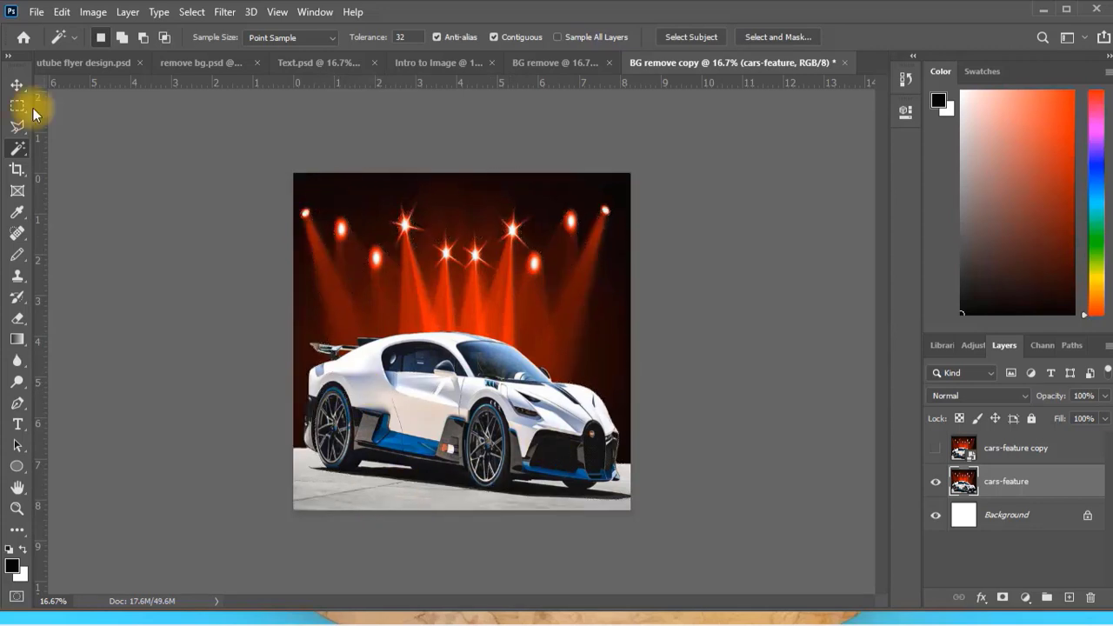
{"action": "left_click", "coordinate": [16, 85]}
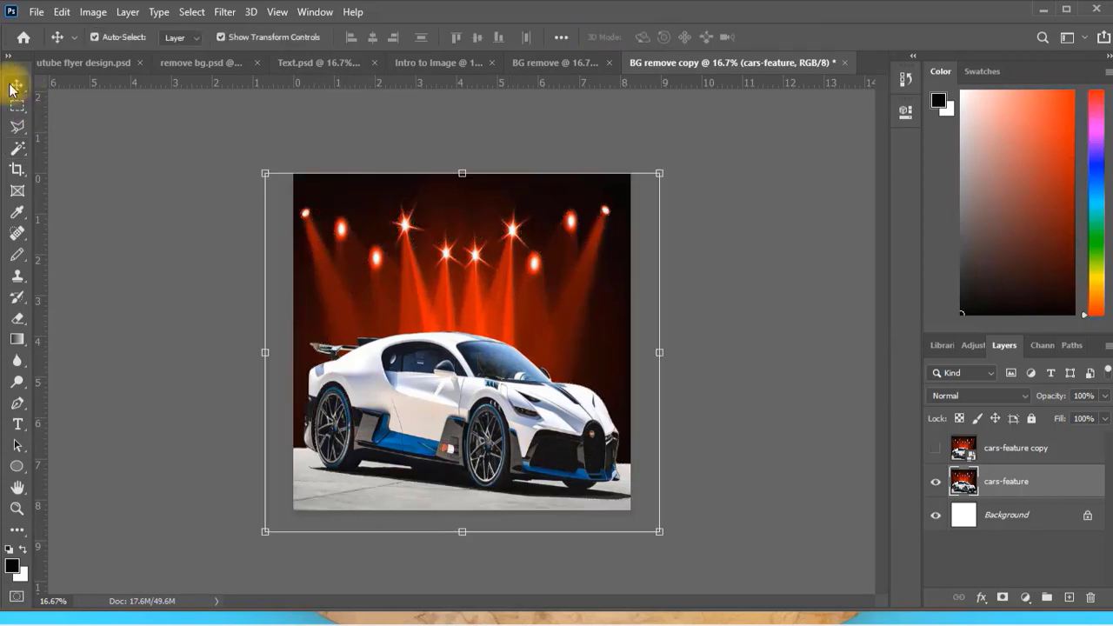
Outline the whole white car with a closed Polygonal Lasso selection, following its roof, front, wheels and rear spoiler.
{"action": "left_click", "coordinate": [19, 130]}
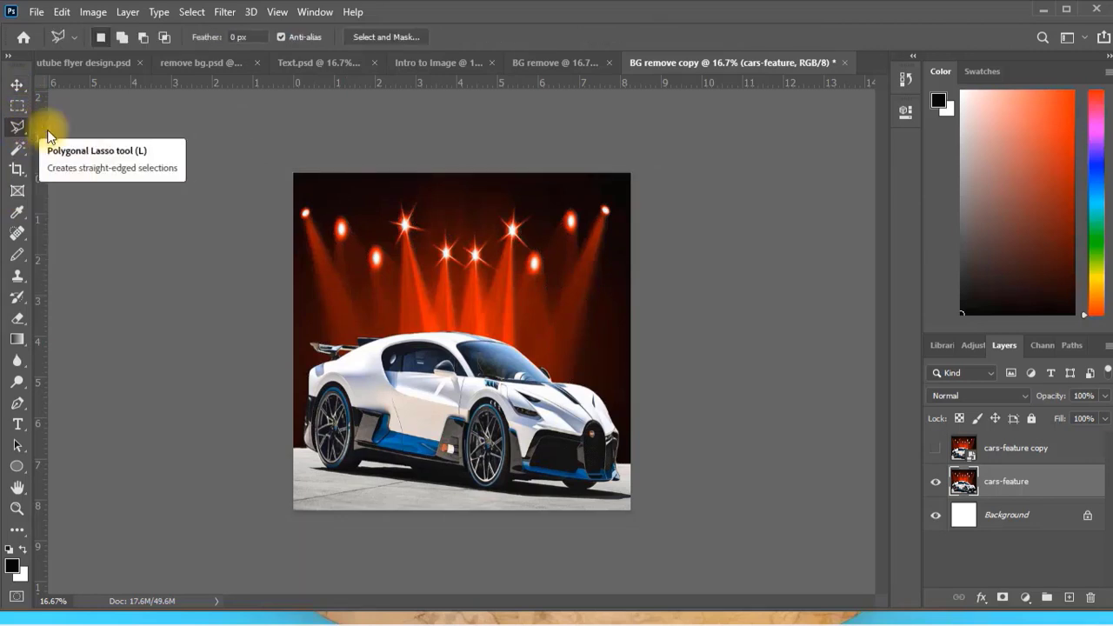
{"action": "left_click", "coordinate": [305, 326]}
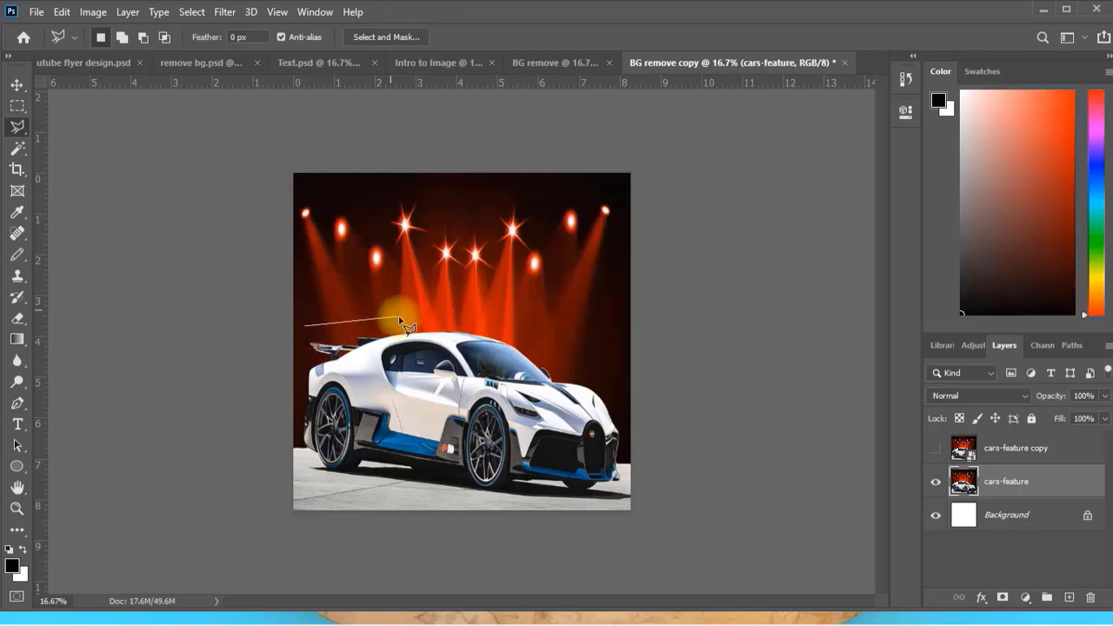
{"action": "left_click", "coordinate": [526, 336]}
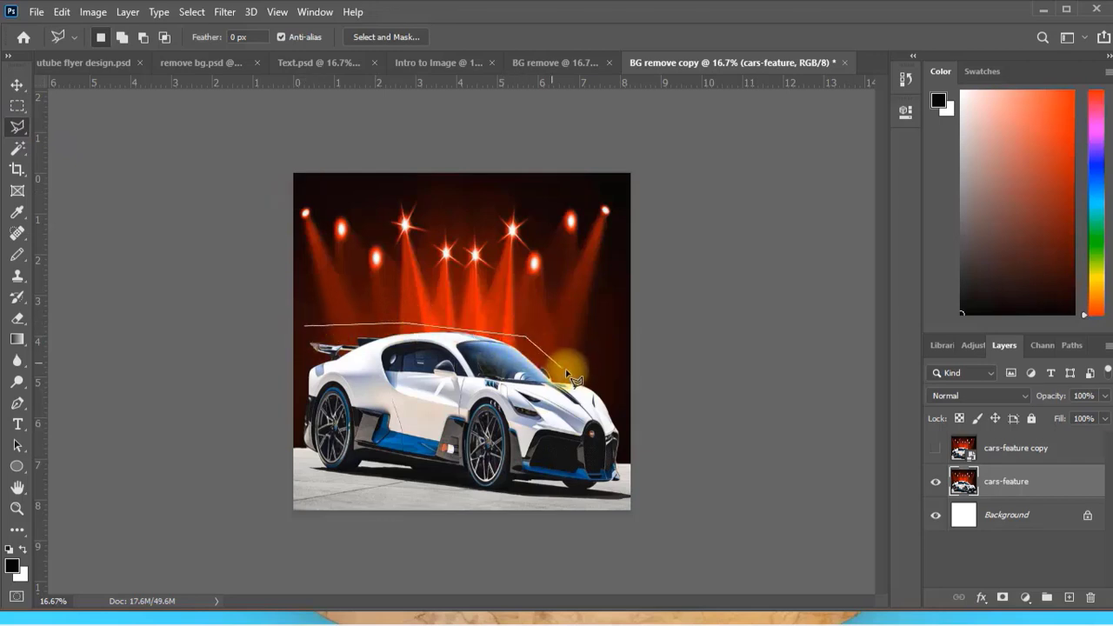
{"action": "left_click", "coordinate": [618, 404]}
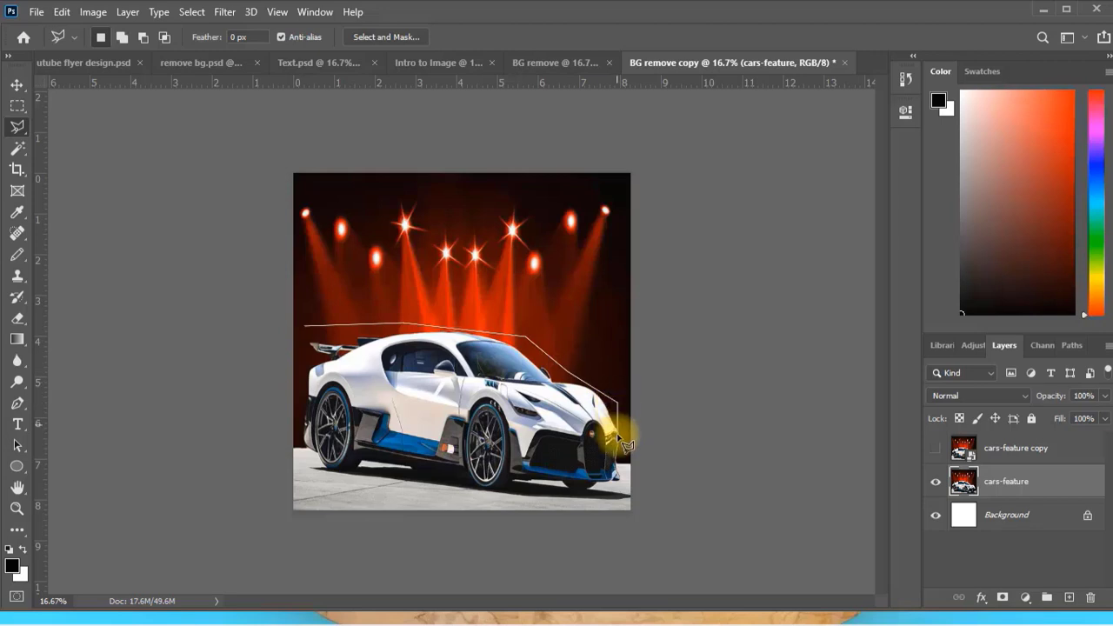
{"action": "left_click", "coordinate": [621, 458]}
{"action": "left_click", "coordinate": [618, 492]}
{"action": "left_click", "coordinate": [522, 483]}
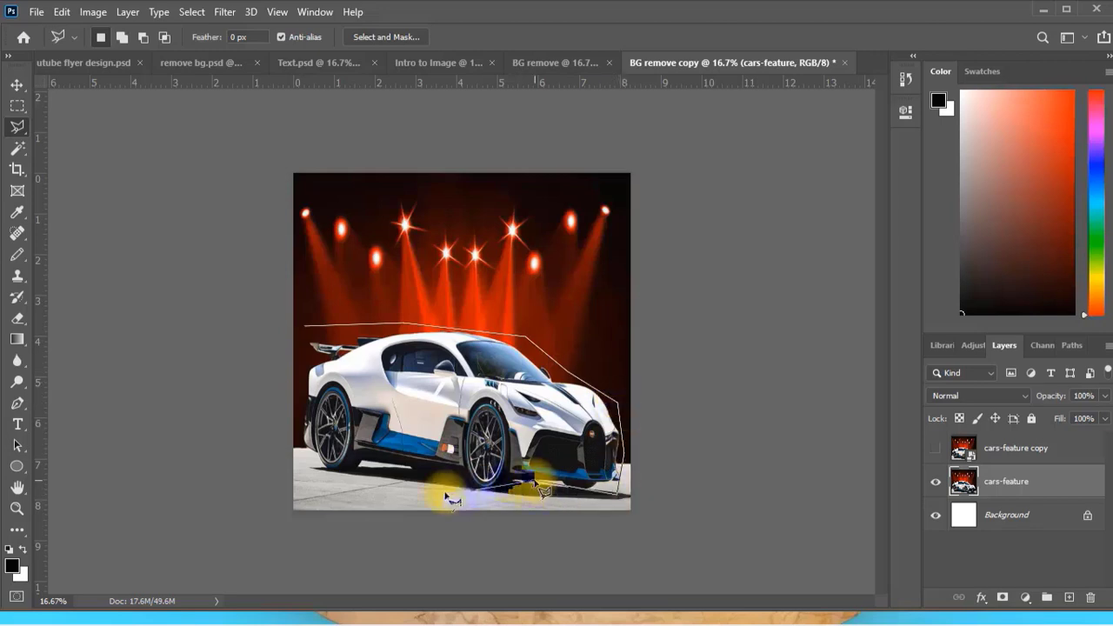
{"action": "left_click", "coordinate": [432, 493]}
{"action": "left_click", "coordinate": [386, 469]}
{"action": "left_click", "coordinate": [318, 461]}
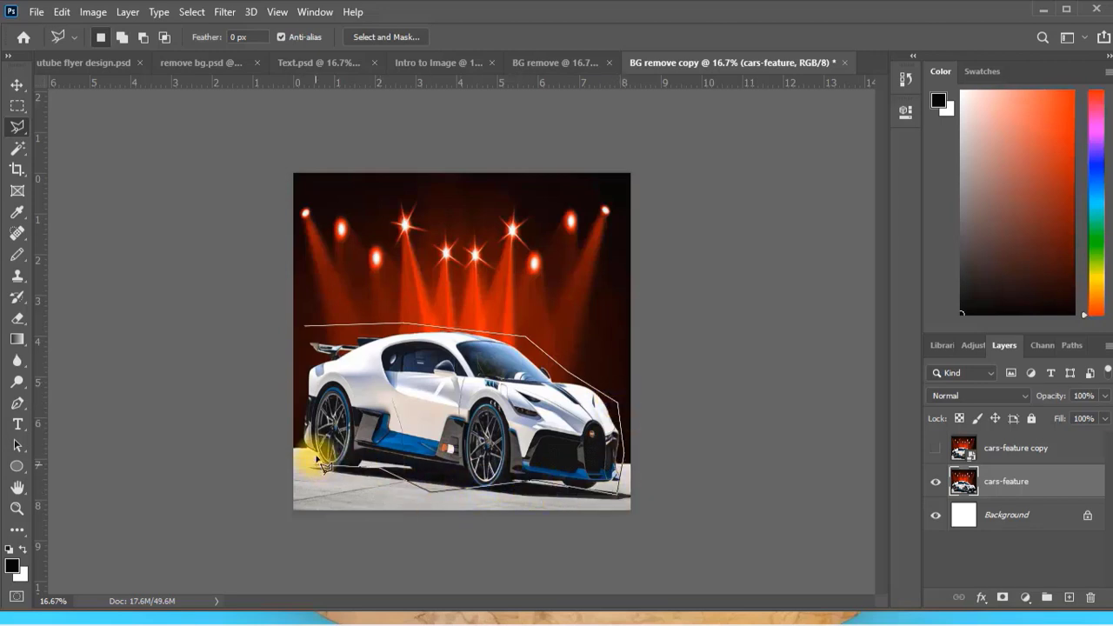
{"action": "left_click", "coordinate": [303, 437]}
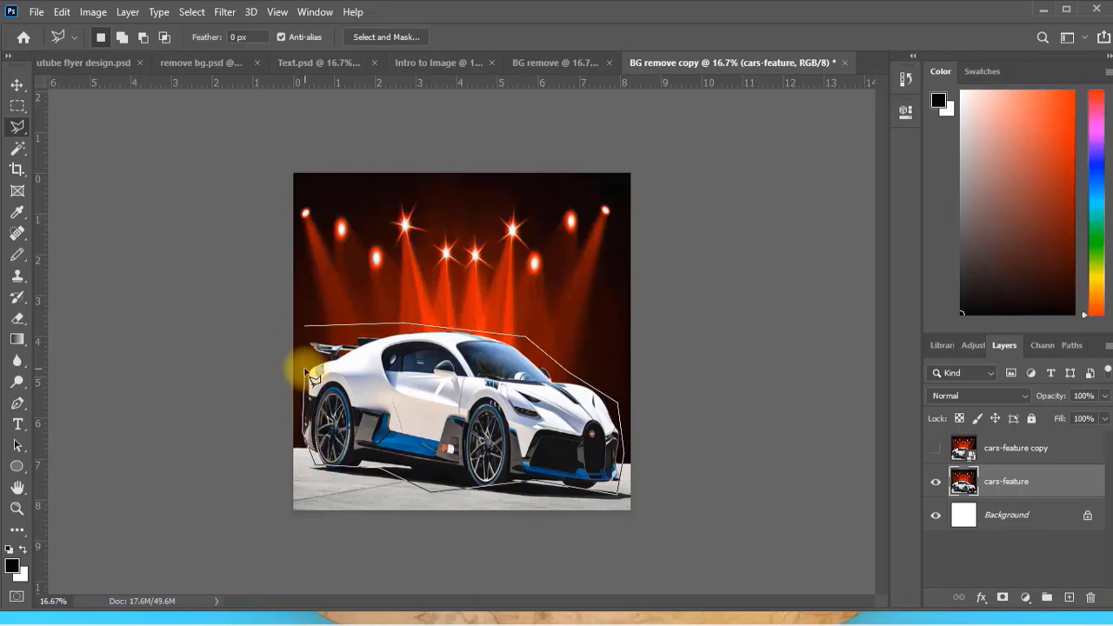
{"action": "left_click", "coordinate": [306, 334]}
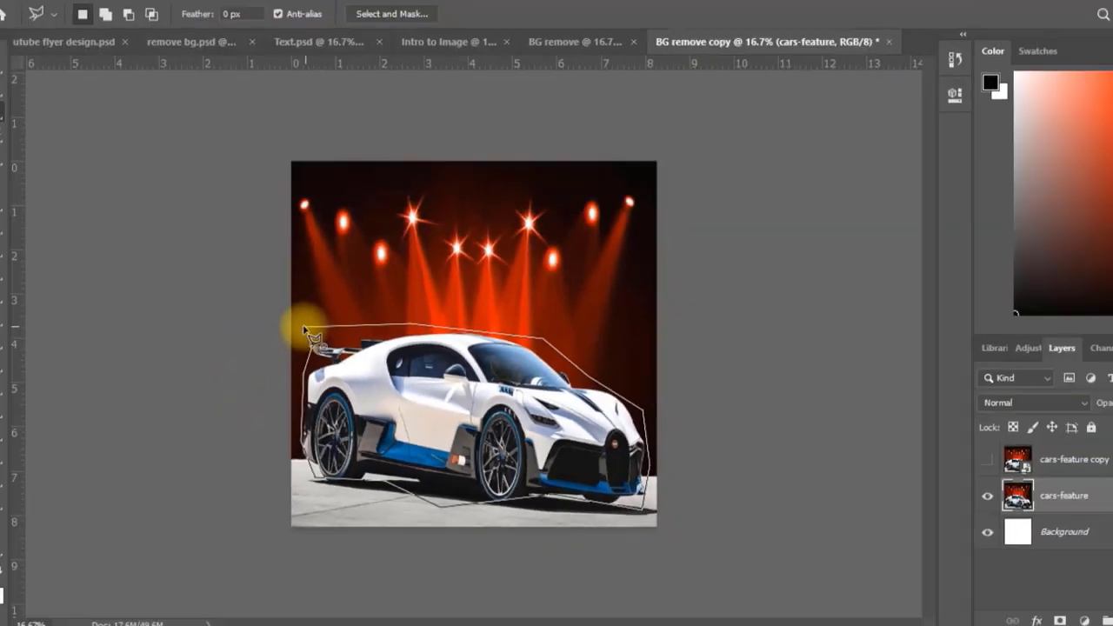
{"action": "left_click", "coordinate": [284, 350]}
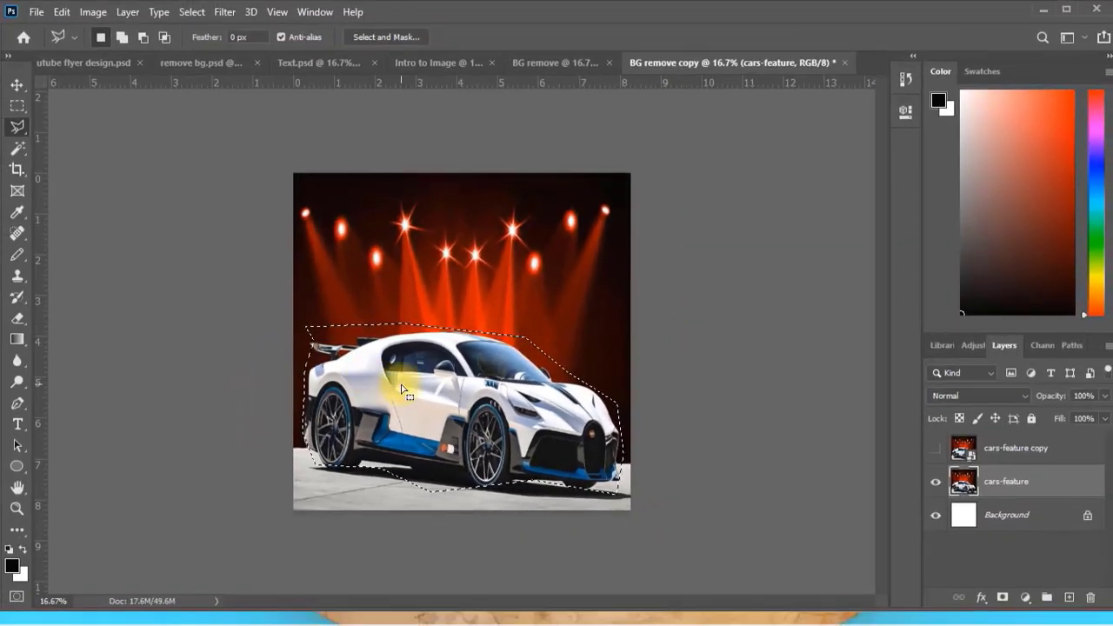
Move the selected car into the BG remove document and place its layer below the girl-5040854_1920 layer.
{"action": "left_click", "coordinate": [16, 85]}
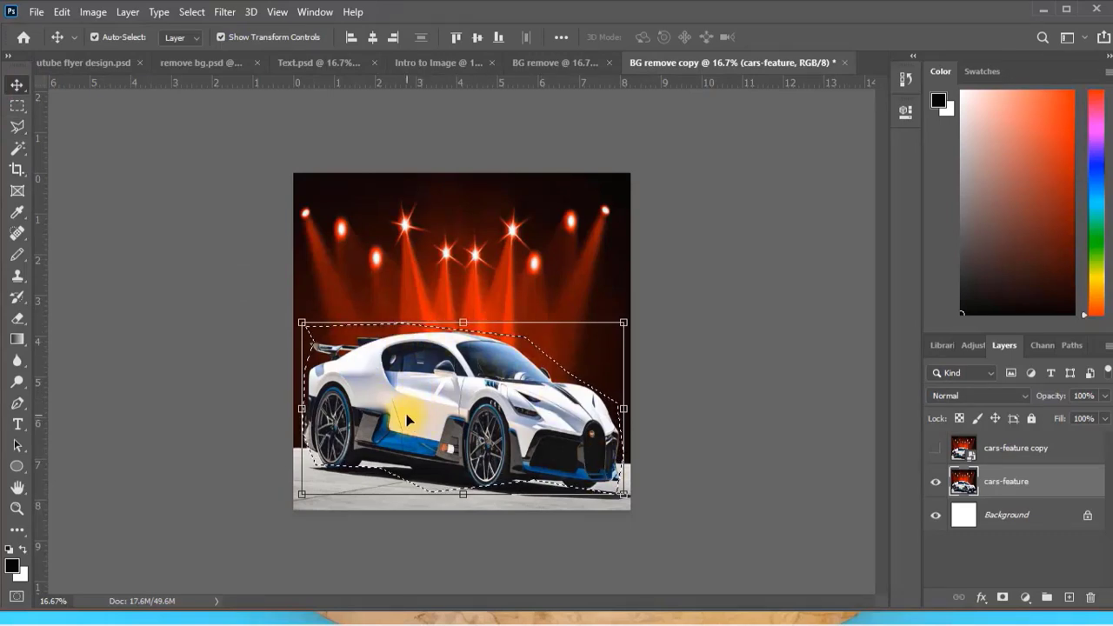
{"action": "left_click_drag", "start_coordinate": [411, 417], "coordinate": [449, 293]}
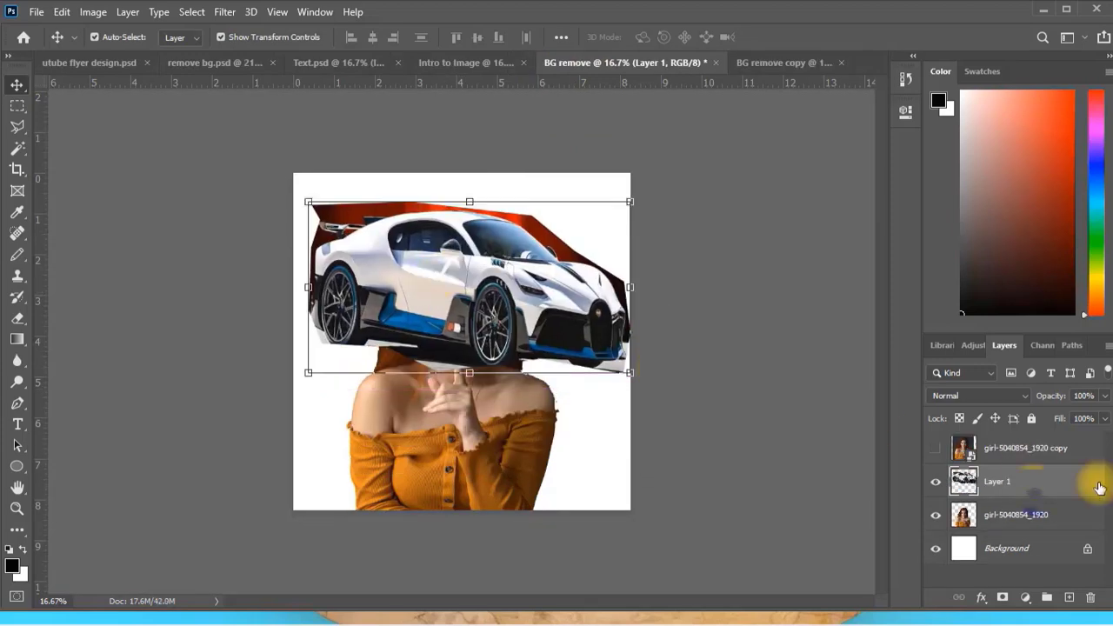
{"action": "left_click_drag", "start_coordinate": [1033, 491], "coordinate": [1018, 529]}
{"action": "left_click", "coordinate": [734, 280]}
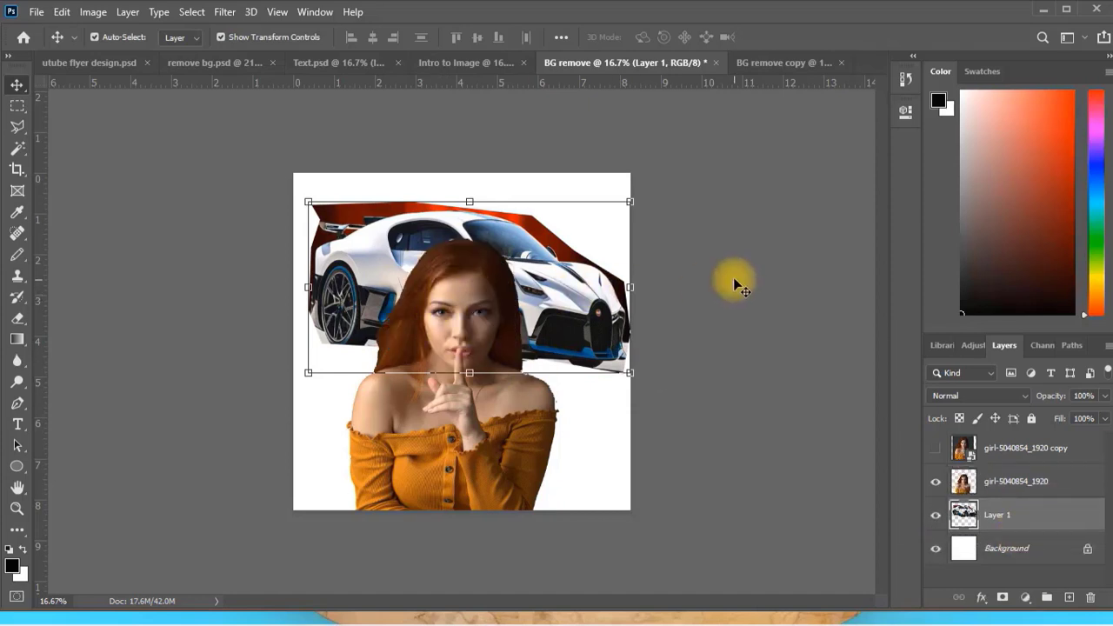
{"action": "left_click", "coordinate": [562, 292]}
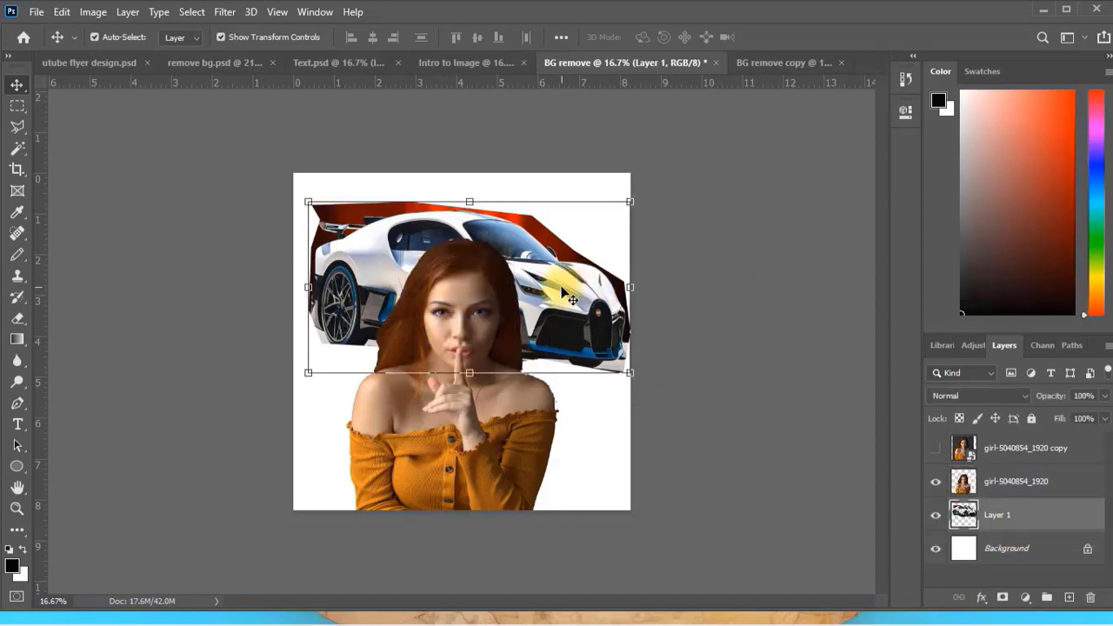
Return to the BG remove copy document and clear the lasso selection around the car.
{"action": "left_click", "coordinate": [769, 61]}
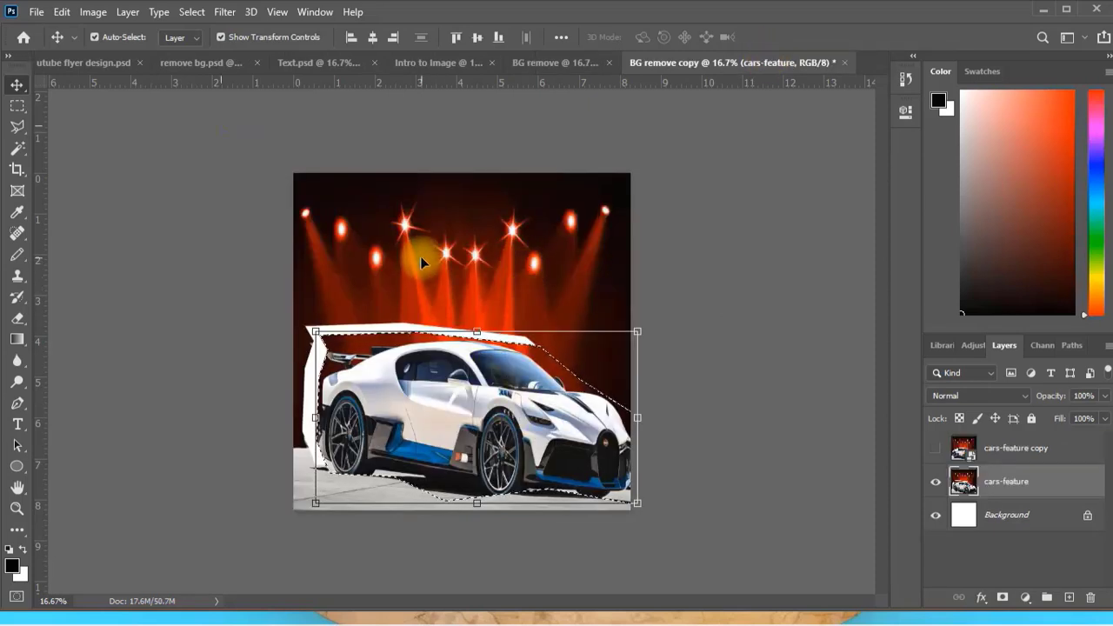
{"action": "left_click", "coordinate": [193, 13]}
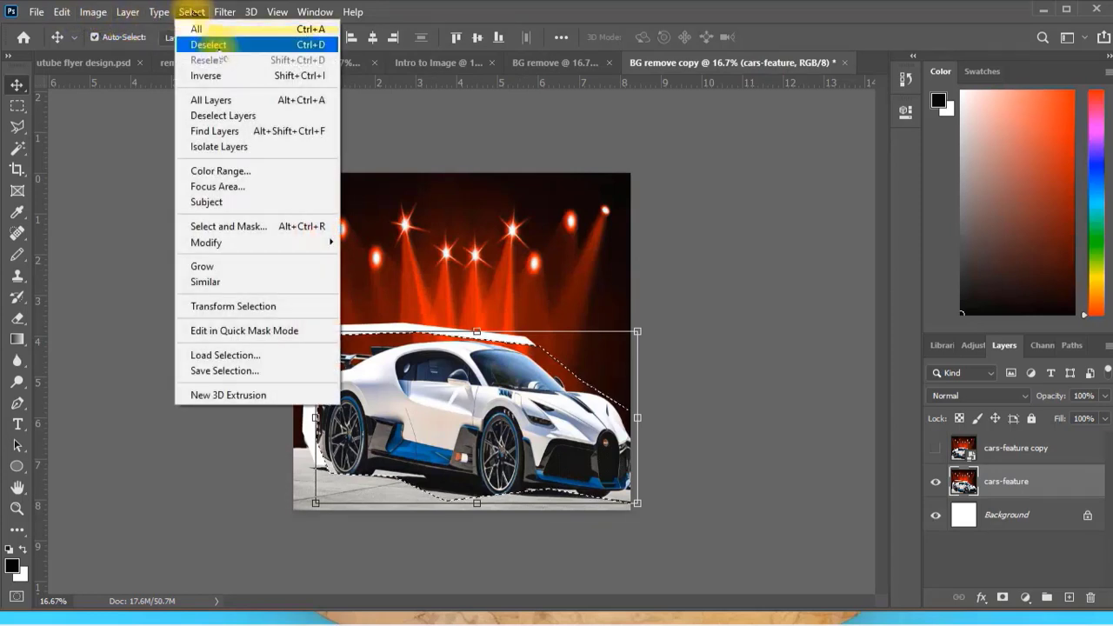
{"action": "left_click", "coordinate": [207, 45]}
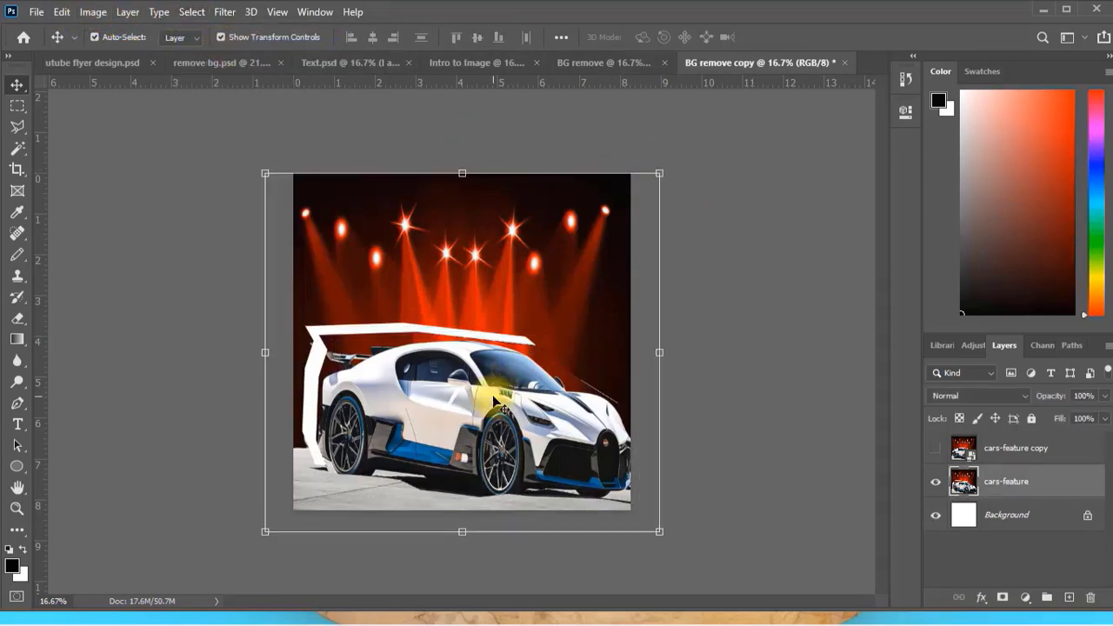
Undo the moves of the cars-feature image and the cut-out car, back to the lasso selection around the car.
{"action": "key", "text": "ctrl+z"}
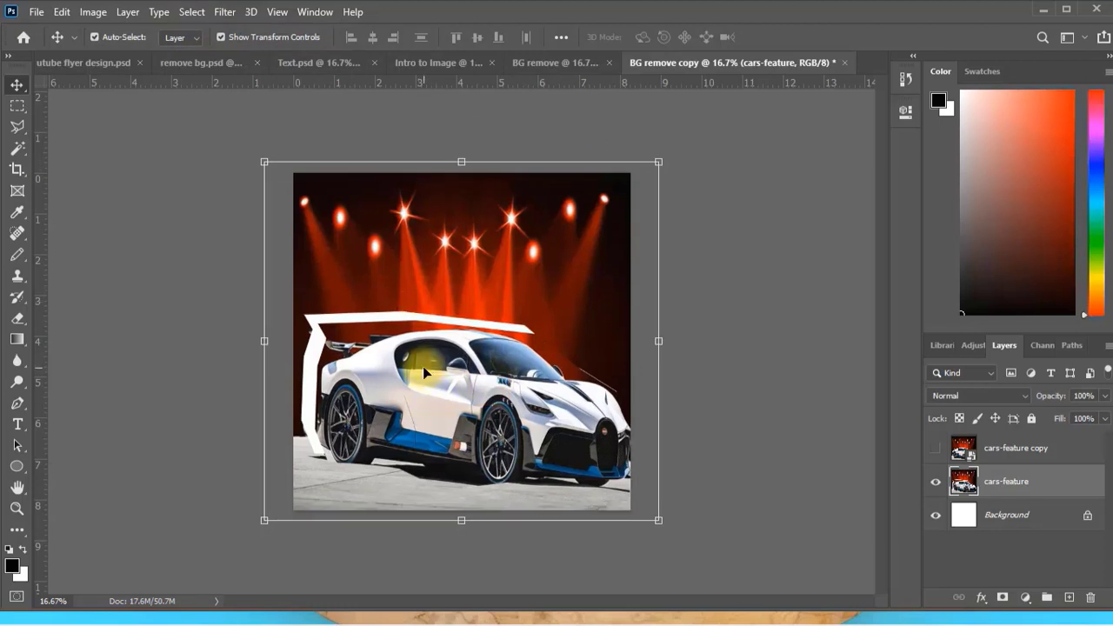
{"action": "key", "text": "ctrl+z"}
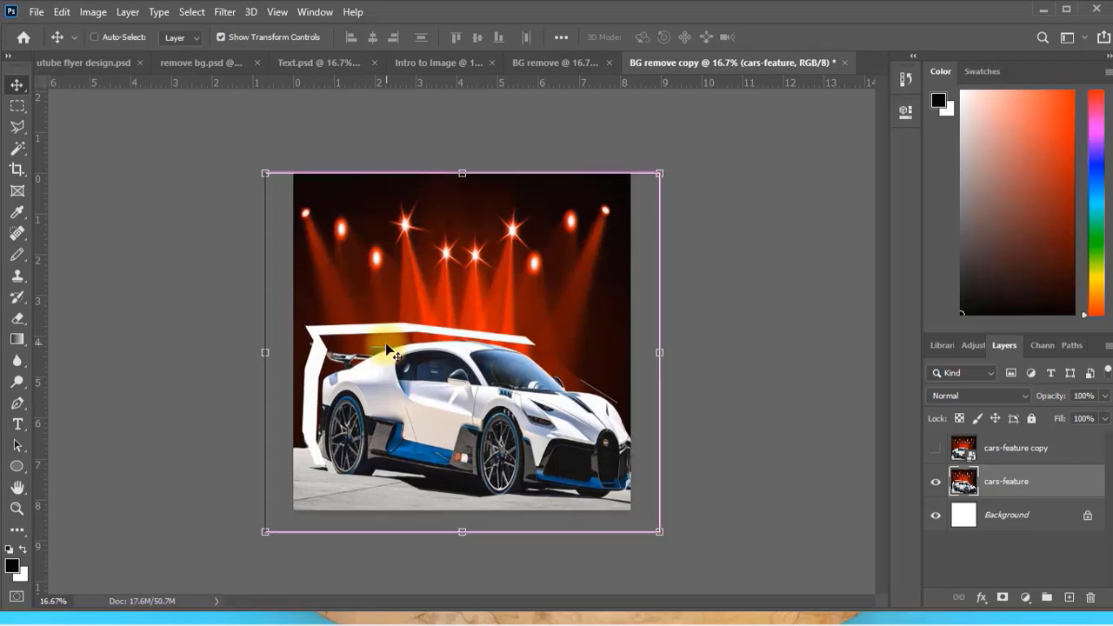
{"action": "key", "text": "ctrl+z"}
{"action": "key", "text": "ctrl+z"}
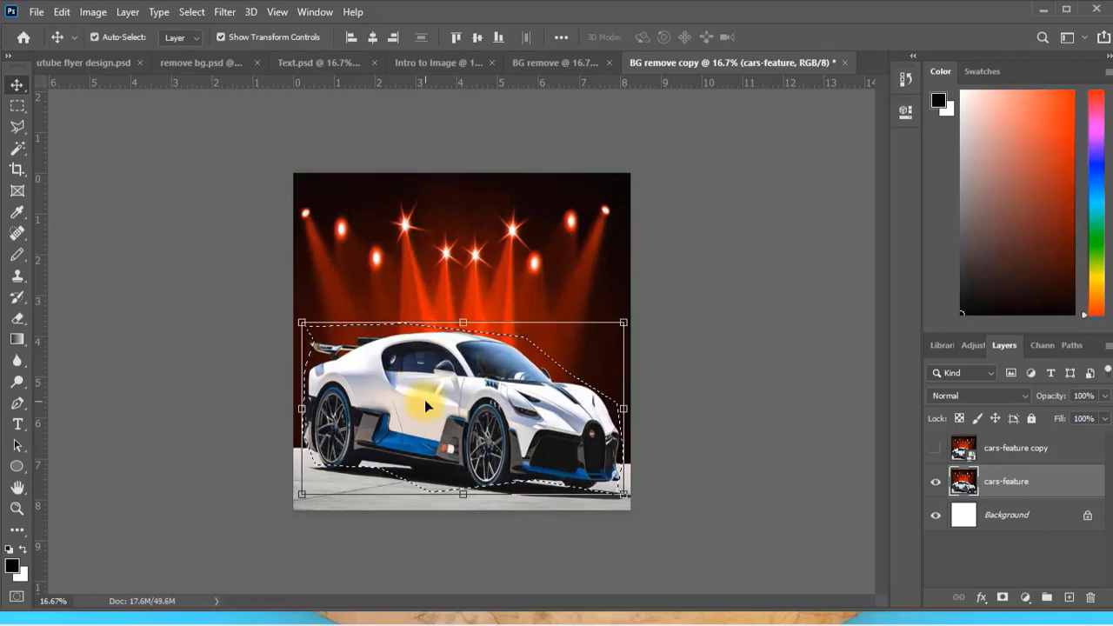
Move a second copy of the selected car into the BG remove document, and clear the lasso selection in BG remove copy.
{"action": "left_click_drag", "start_coordinate": [424, 399], "coordinate": [398, 322]}
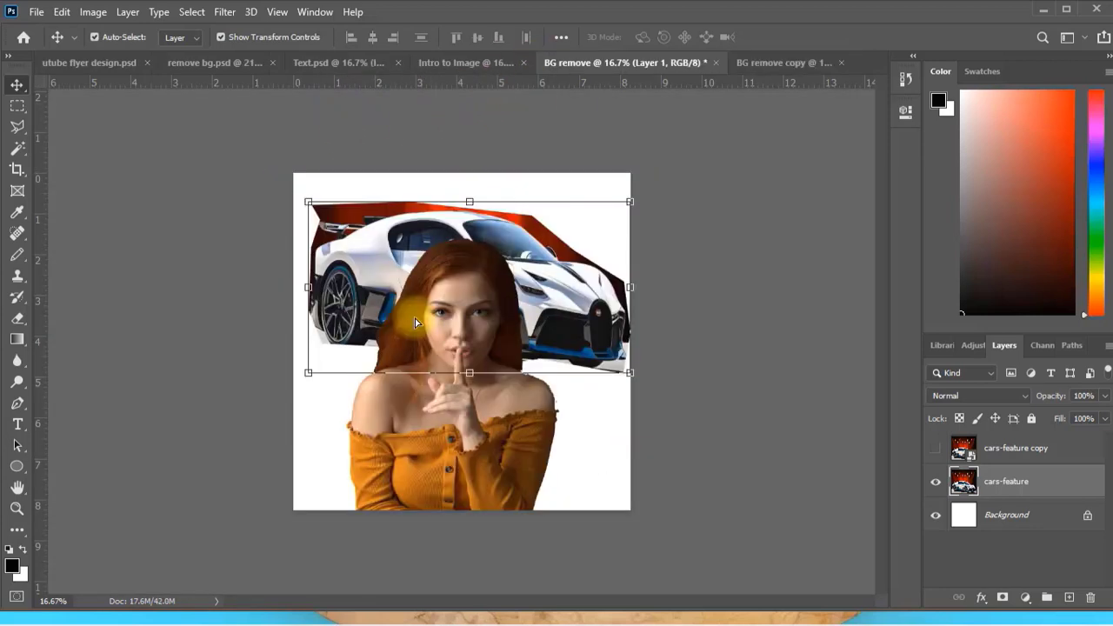
{"action": "left_click", "coordinate": [772, 61]}
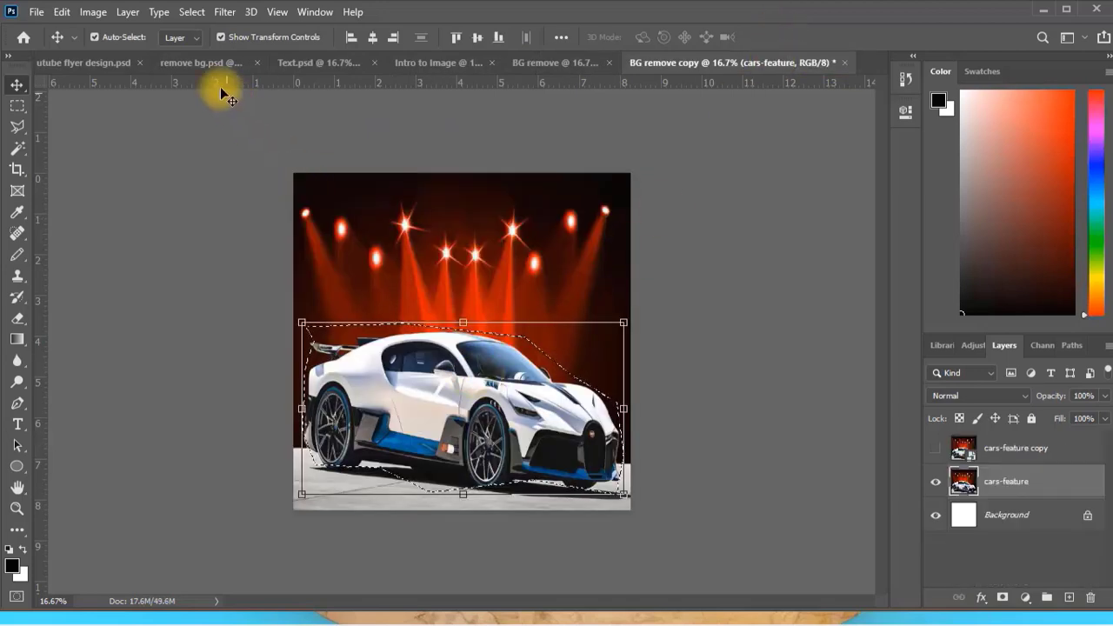
{"action": "left_click", "coordinate": [190, 11]}
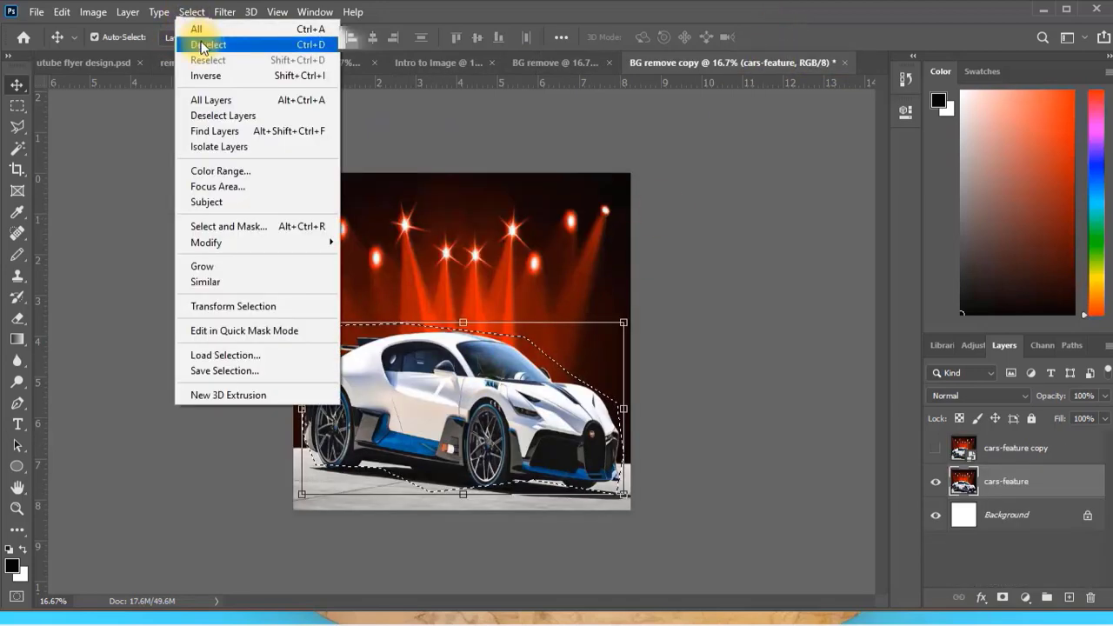
{"action": "left_click", "coordinate": [201, 46]}
{"action": "left_click", "coordinate": [695, 242]}
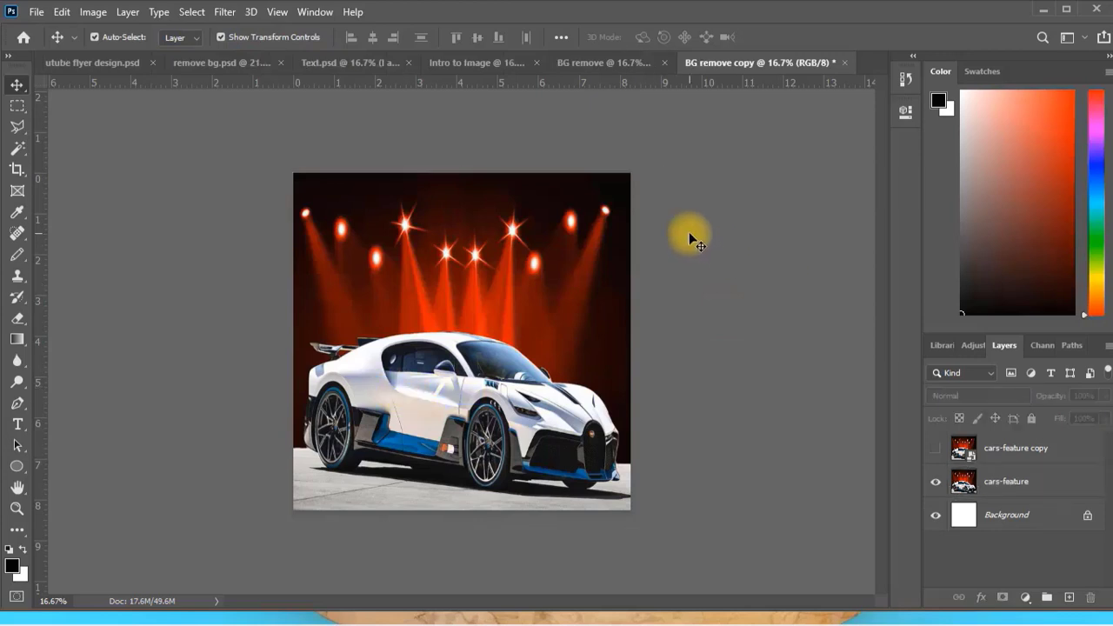
{"action": "left_click", "coordinate": [430, 437]}
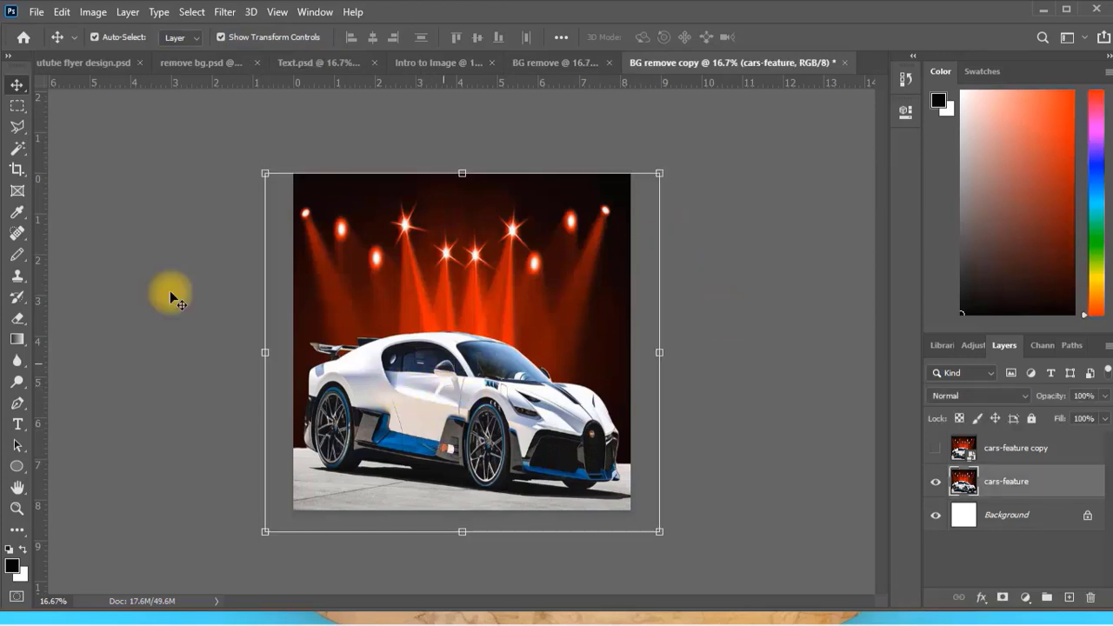
{"action": "left_click", "coordinate": [18, 128]}
{"action": "right_click", "coordinate": [26, 136]}
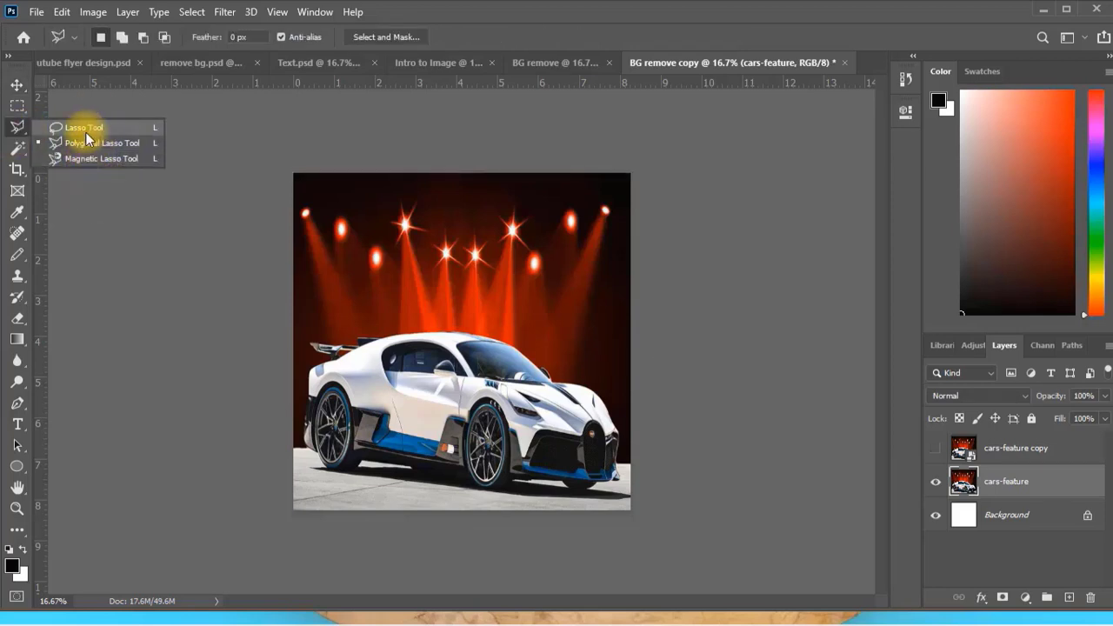
{"action": "left_click", "coordinate": [26, 133]}
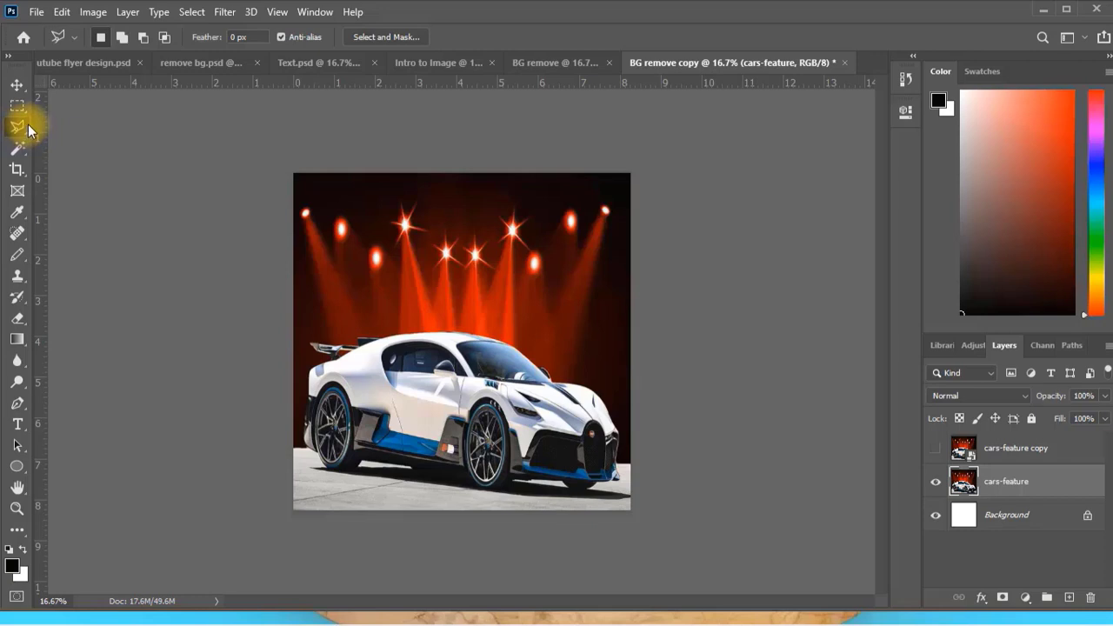
Draw a closed Pen tool path around the white car, following its roof, hood, front, underside and rear.
{"action": "left_click", "coordinate": [19, 404]}
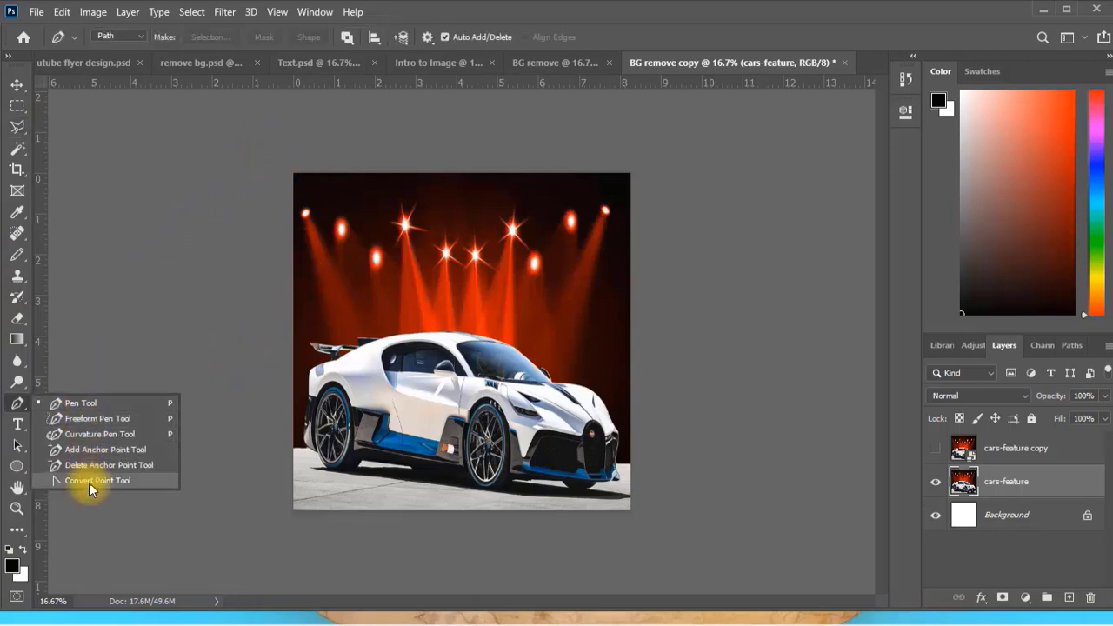
{"action": "left_click", "coordinate": [91, 405]}
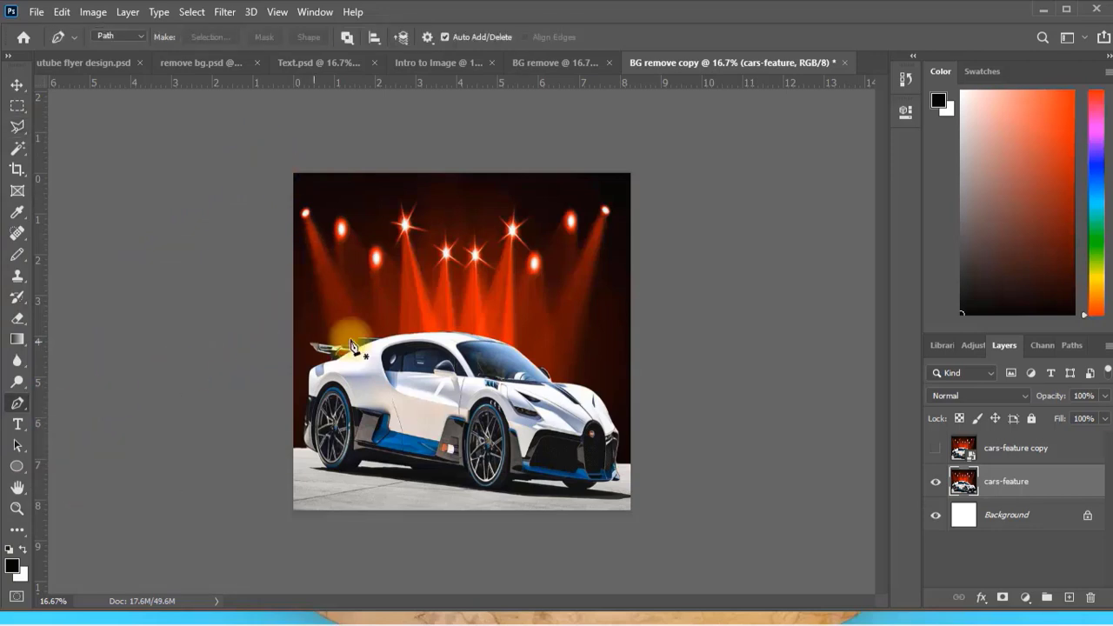
{"action": "left_click", "coordinate": [325, 336]}
{"action": "left_click", "coordinate": [428, 324]}
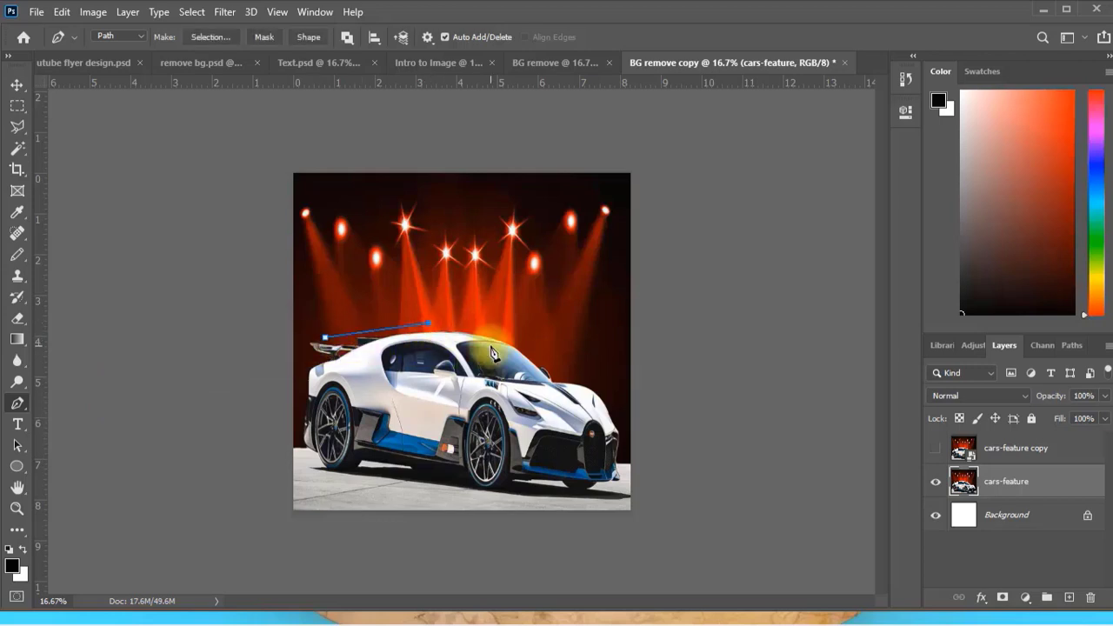
{"action": "left_click", "coordinate": [527, 350]}
{"action": "left_click", "coordinate": [563, 370]}
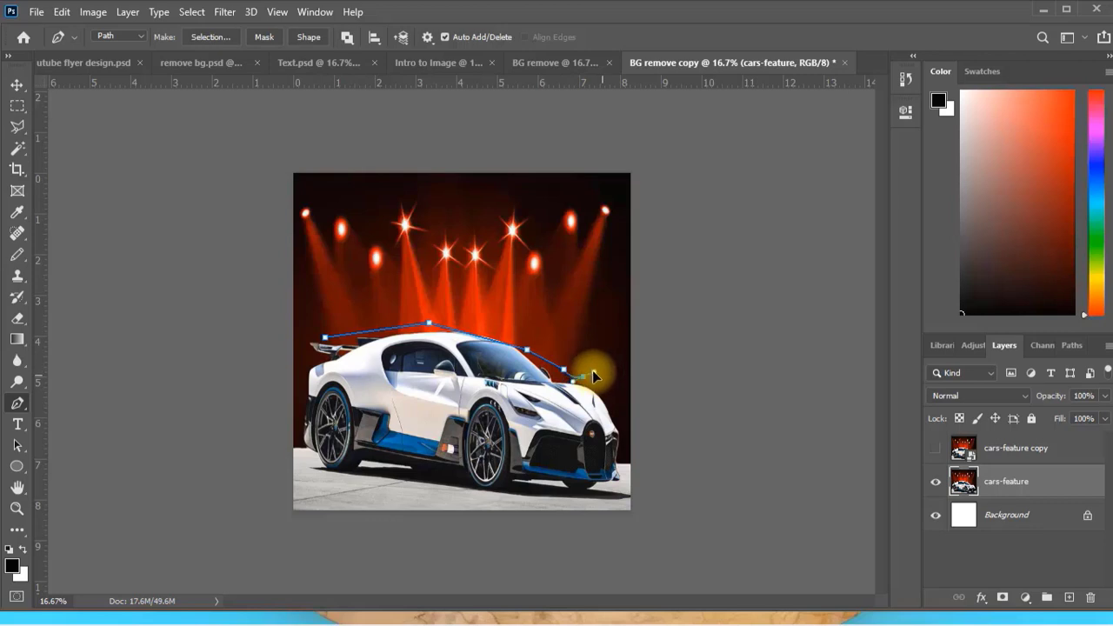
{"action": "left_click", "coordinate": [603, 394]}
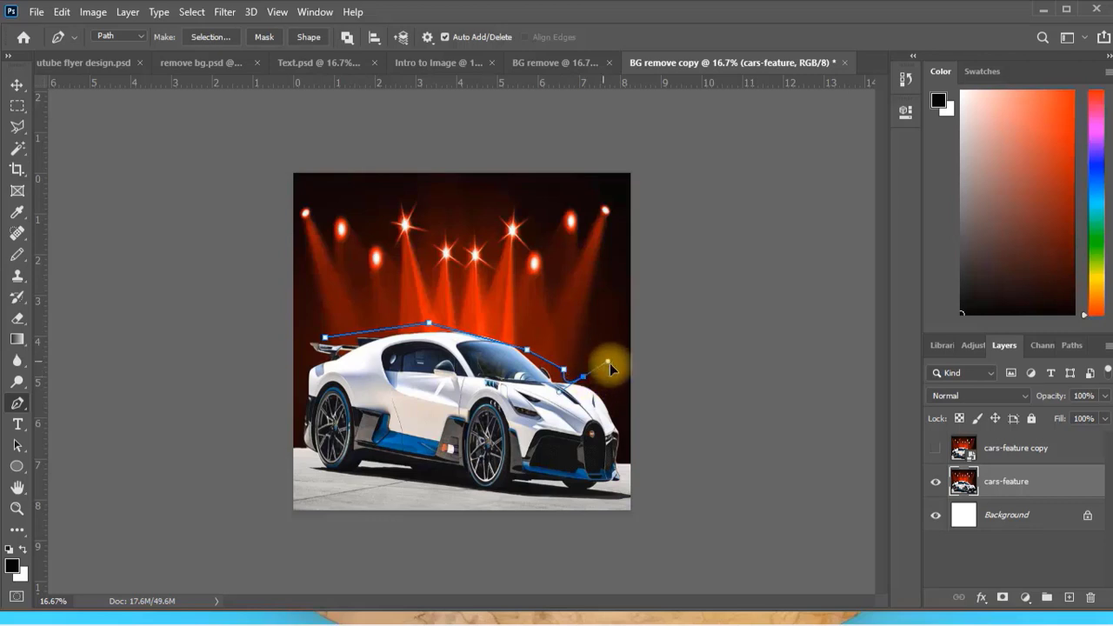
{"action": "left_click", "coordinate": [624, 459]}
{"action": "left_click", "coordinate": [324, 342]}
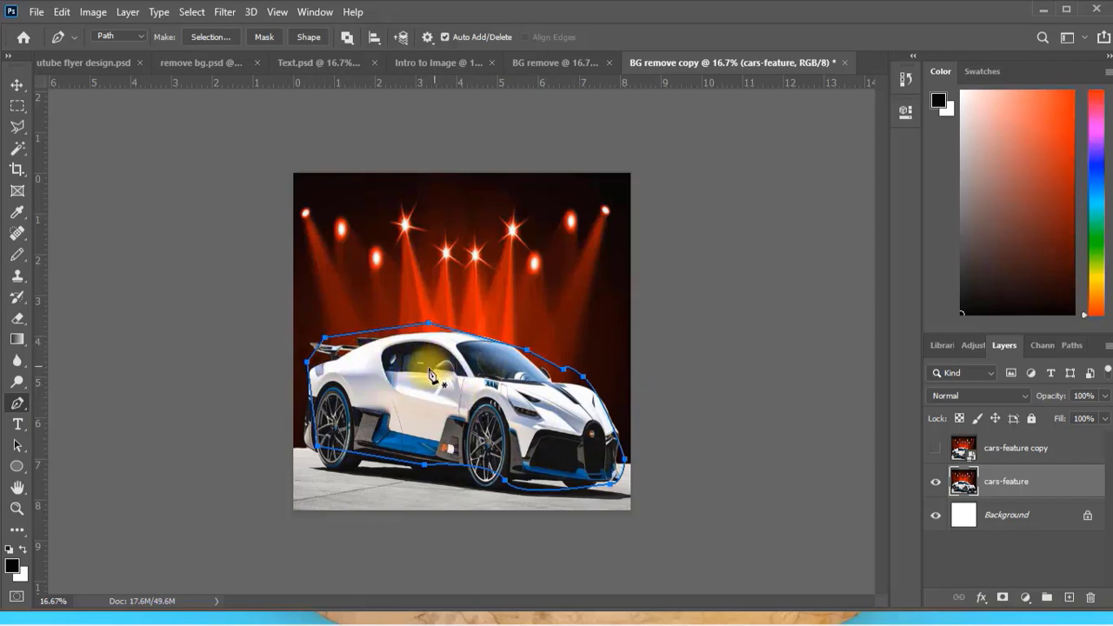
Delete the path's anchor point at the car's rear, and add one bulging outward around the rear and another above the rear roofline.
{"action": "right_click", "coordinate": [18, 405]}
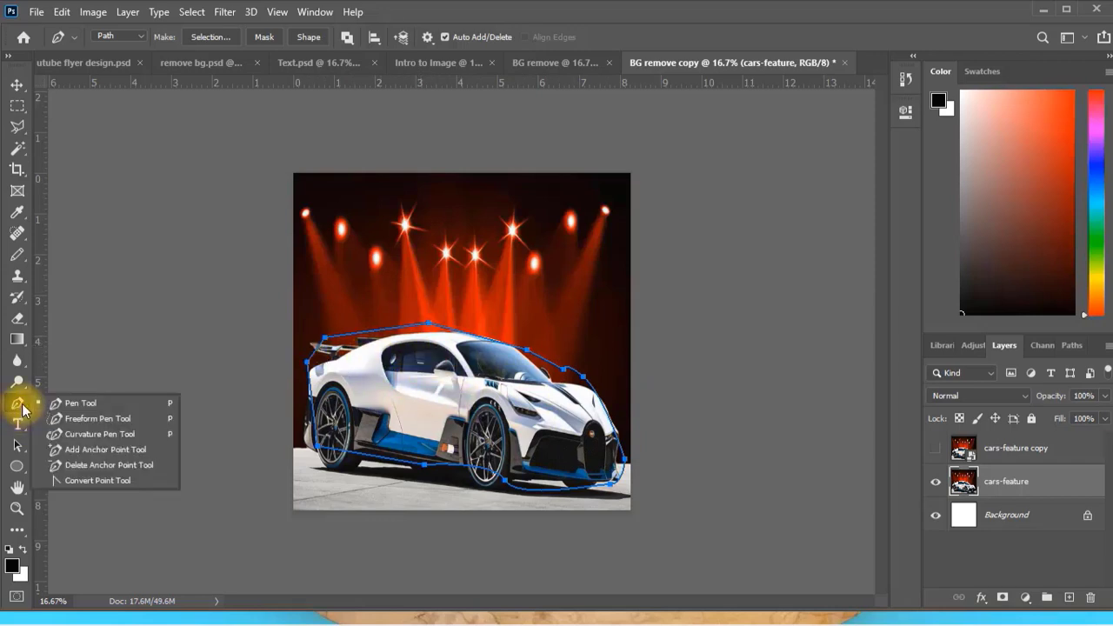
{"action": "left_click", "coordinate": [91, 465]}
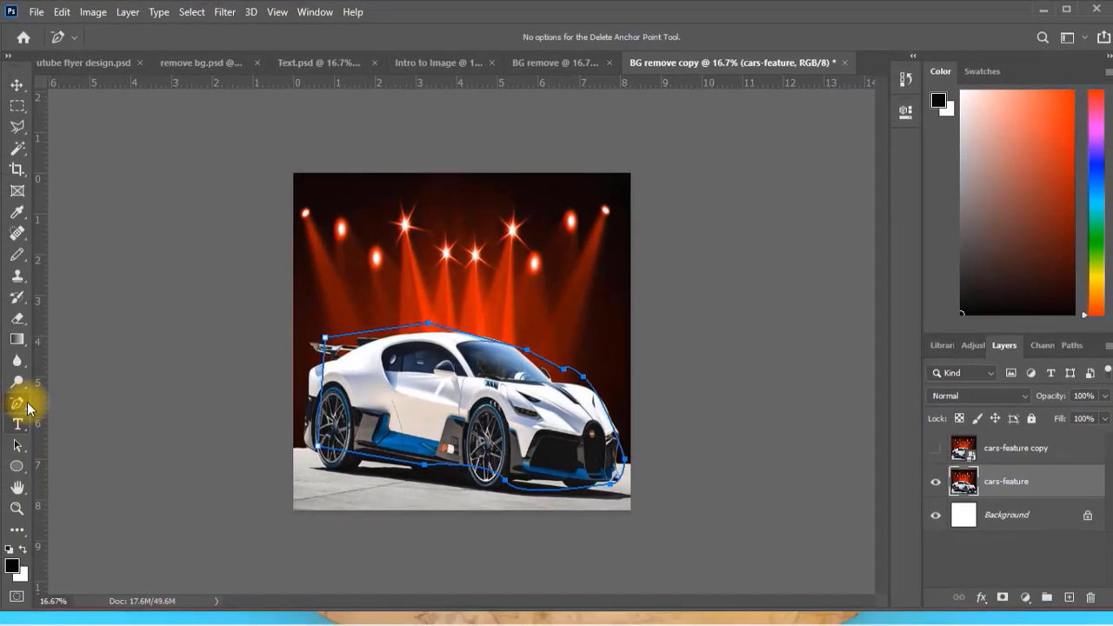
{"action": "right_click", "coordinate": [16, 402]}
{"action": "left_click", "coordinate": [79, 450]}
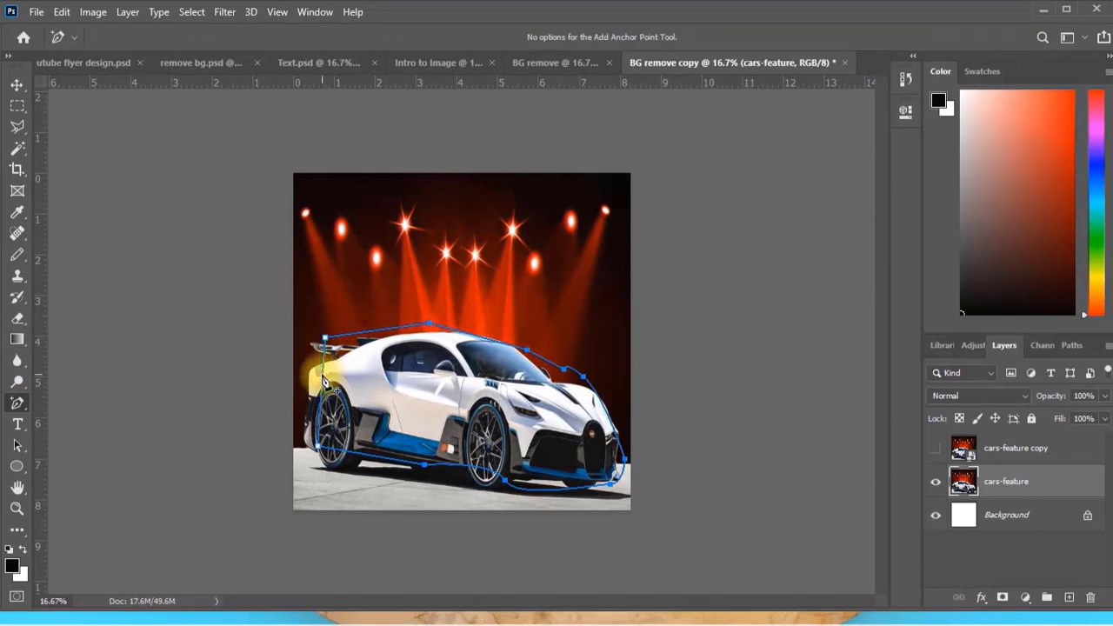
{"action": "left_click_drag", "start_coordinate": [323, 377], "coordinate": [305, 385]}
{"action": "left_click", "coordinate": [370, 331]}
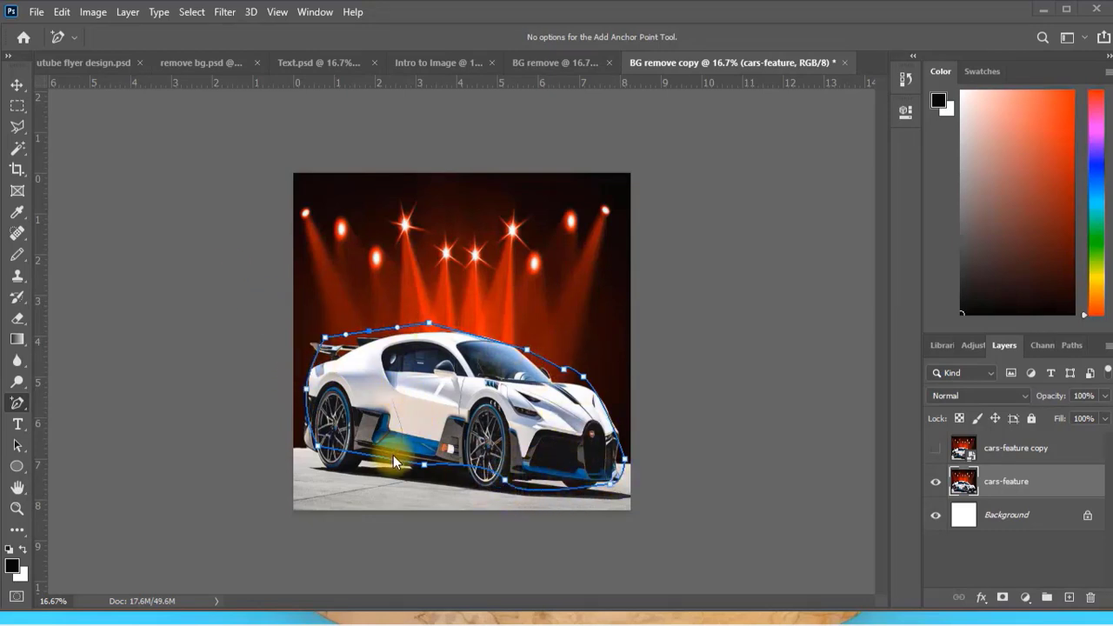
Convert the pen path around the car into a selection.
{"action": "right_click", "coordinate": [415, 383]}
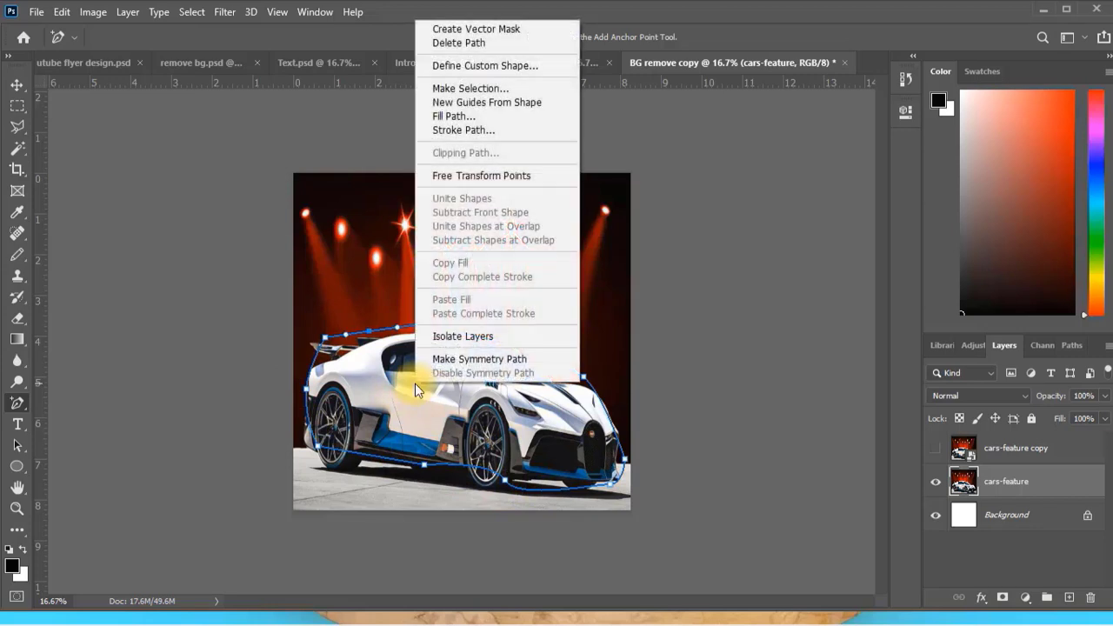
{"action": "left_click", "coordinate": [453, 89]}
{"action": "left_click", "coordinate": [636, 145]}
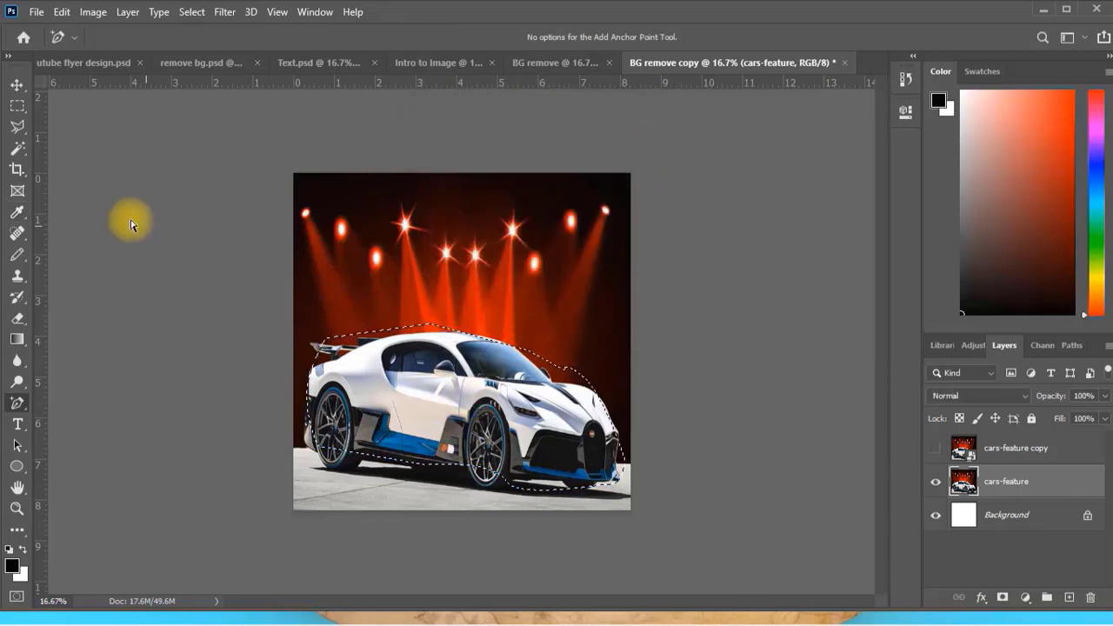
Place the pen-selected car in the BG remove document, and deselect it back in the BG remove copy document.
{"action": "left_click", "coordinate": [17, 85]}
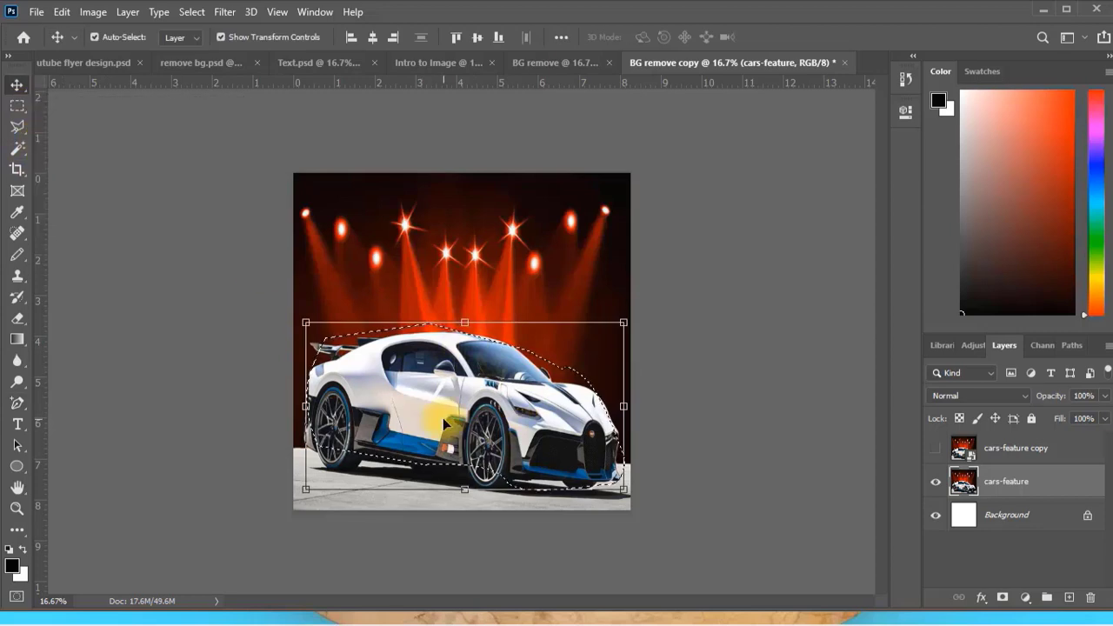
{"action": "left_click_drag", "start_coordinate": [445, 423], "coordinate": [595, 257]}
{"action": "left_click", "coordinate": [788, 67]}
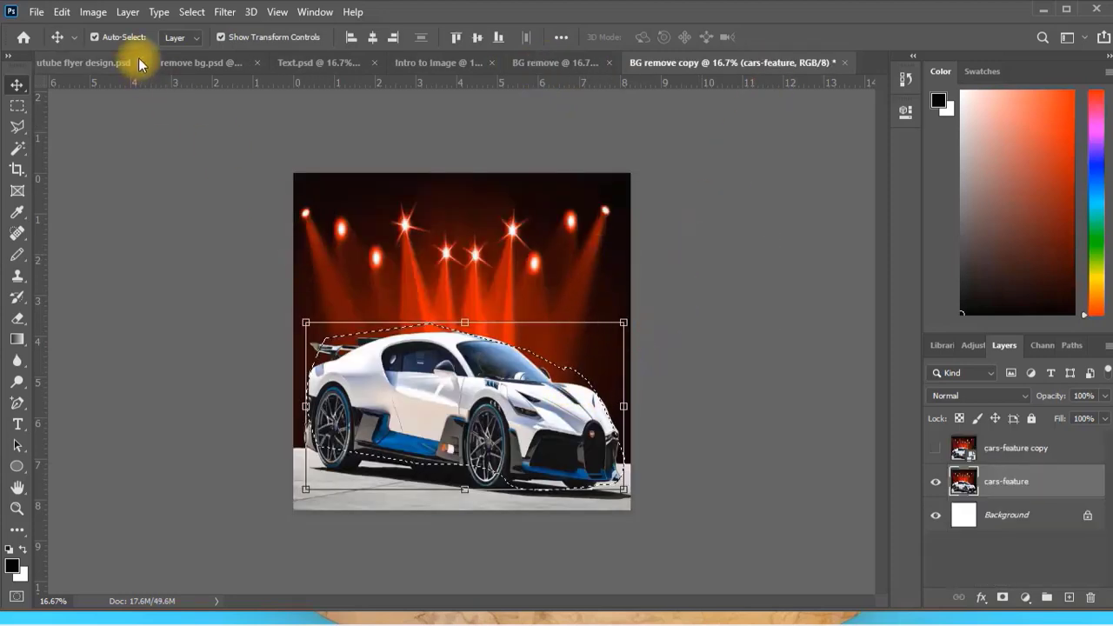
{"action": "left_click", "coordinate": [192, 12]}
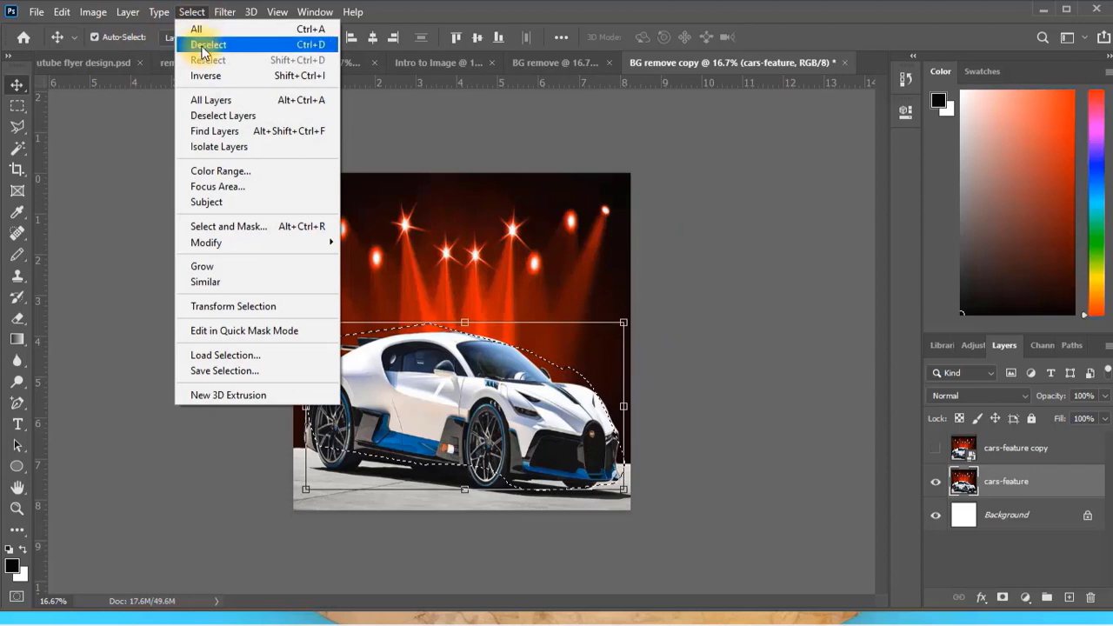
{"action": "left_click", "coordinate": [205, 44]}
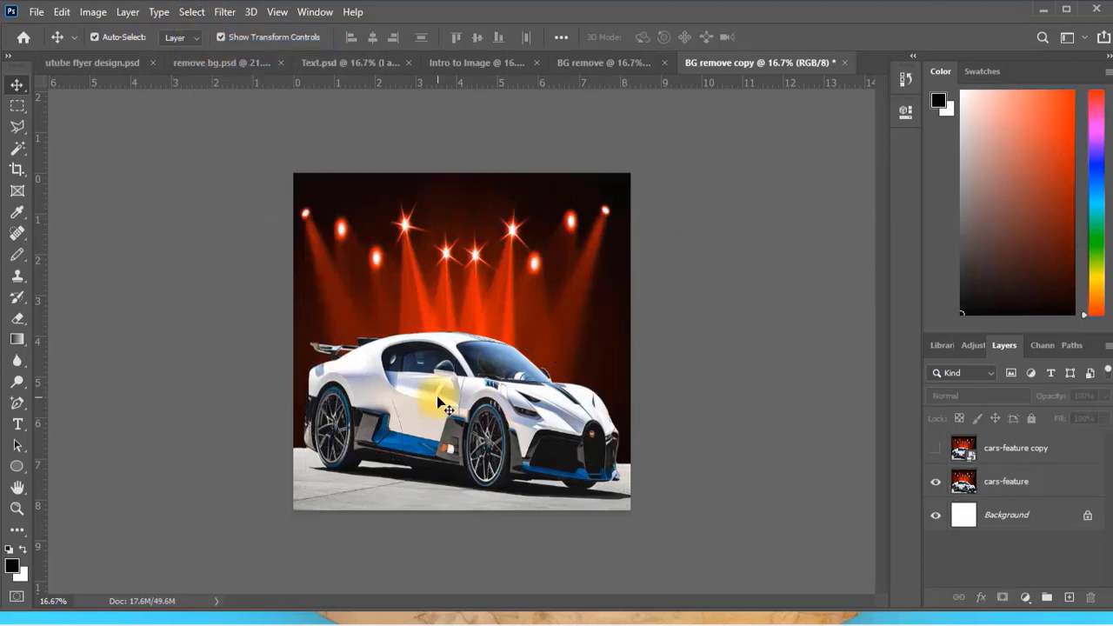
{"action": "left_click", "coordinate": [455, 376]}
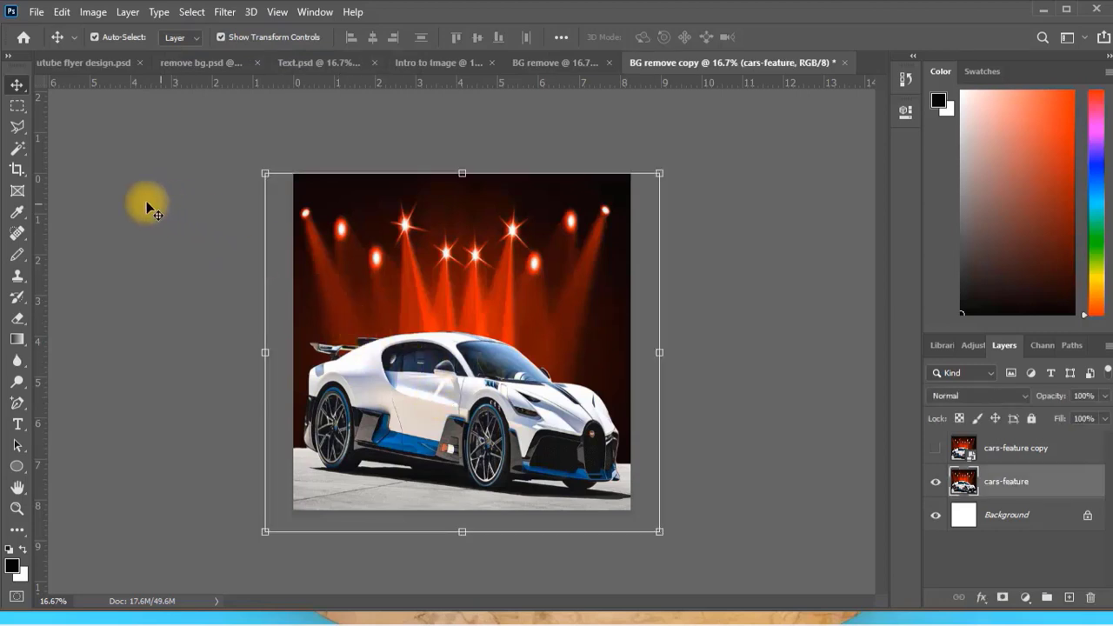
Crop the BG remove copy canvas tightly around the car, and align the cars-feature layer with the cropped canvas.
{"action": "left_click", "coordinate": [16, 171]}
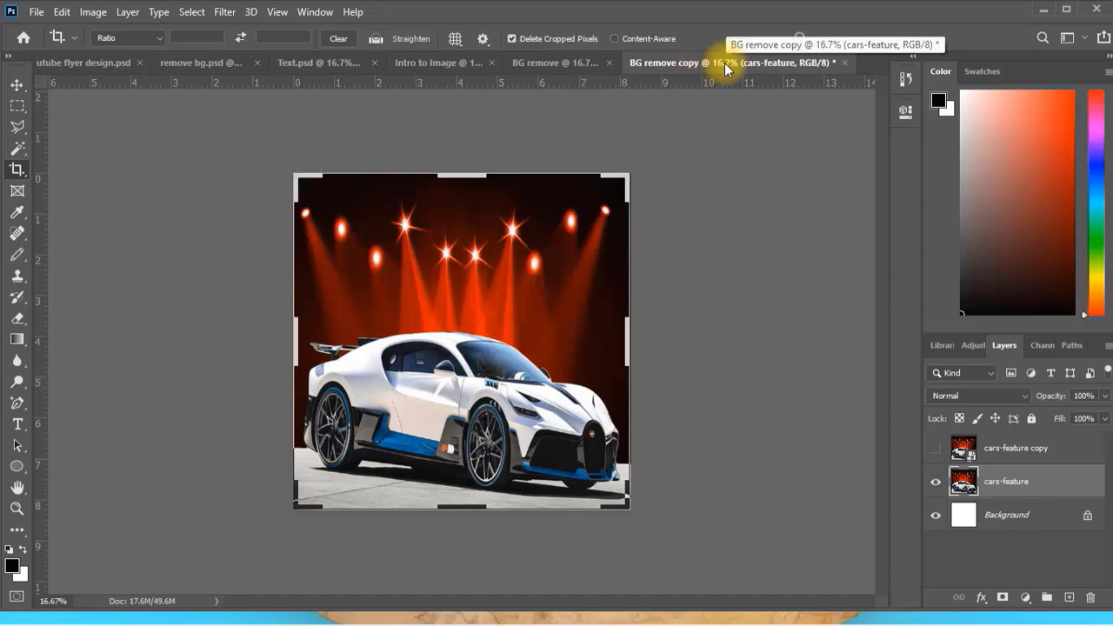
{"action": "left_click", "coordinate": [298, 180]}
{"action": "left_click_drag", "start_coordinate": [300, 193], "coordinate": [302, 252]}
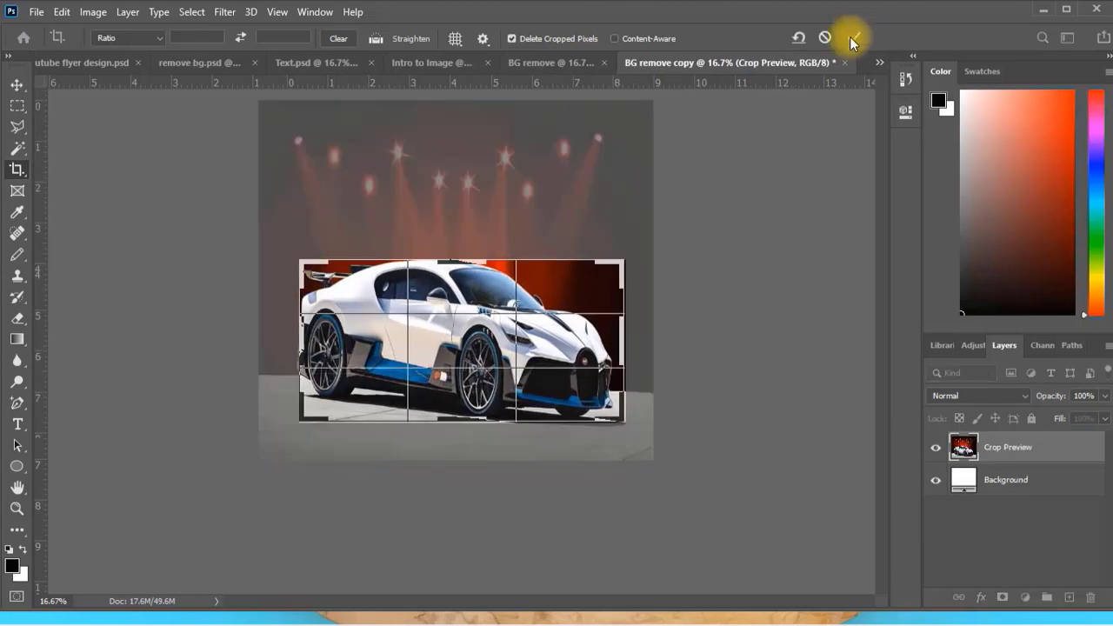
{"action": "left_click", "coordinate": [849, 36]}
{"action": "key", "text": "v"}
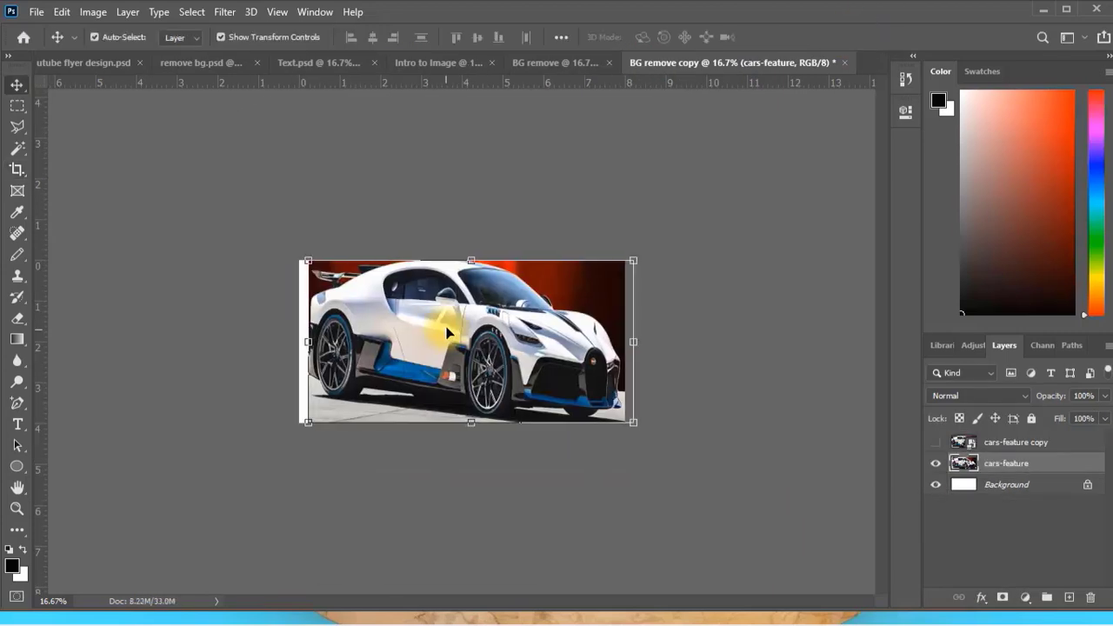
{"action": "mouse_move", "coordinate": [442, 322]}
{"action": "left_mouse_down"}
{"action": "mouse_move", "coordinate": [429, 318]}
{"action": "mouse_move", "coordinate": [435, 326]}
{"action": "left_mouse_up"}
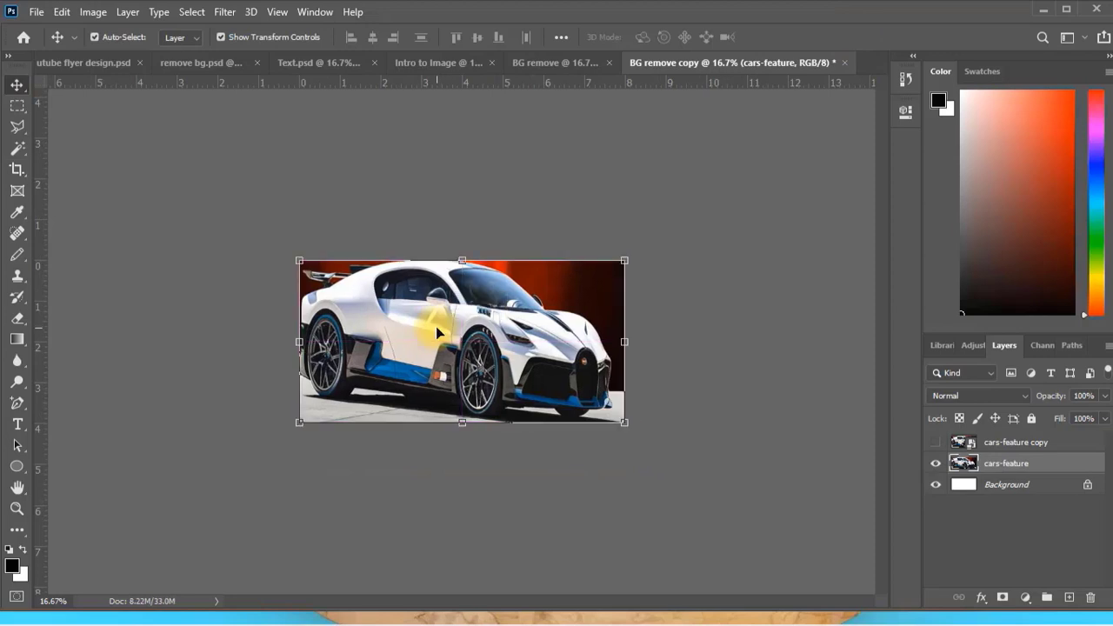
Look at the Secret design in remove bg.psd, and return to the BG remove copy document.
{"action": "left_click", "coordinate": [200, 69]}
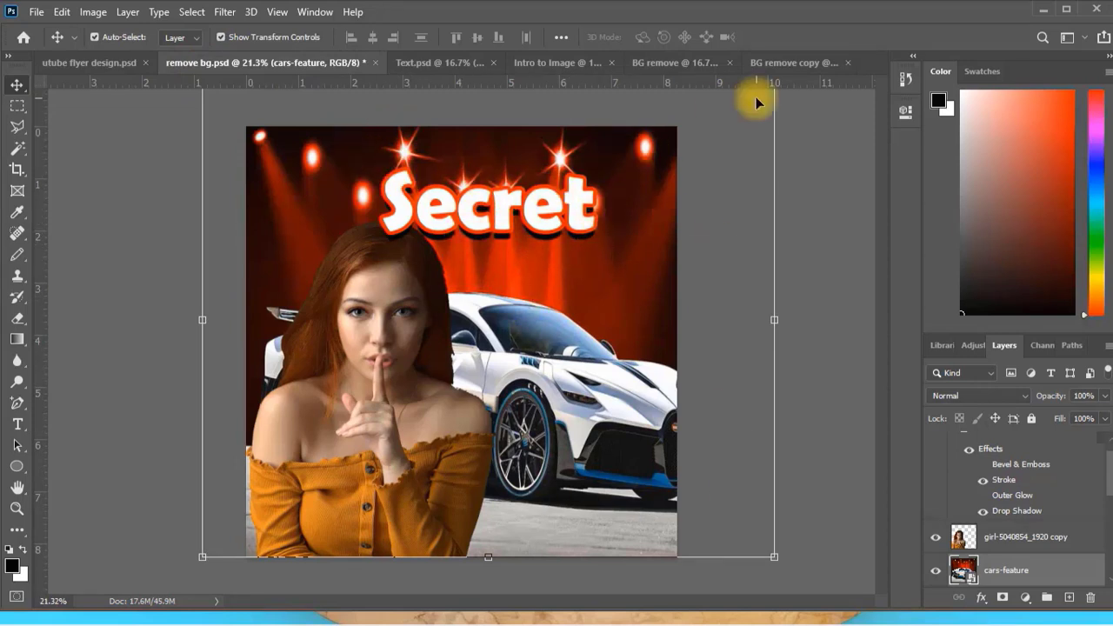
{"action": "left_click", "coordinate": [787, 62]}
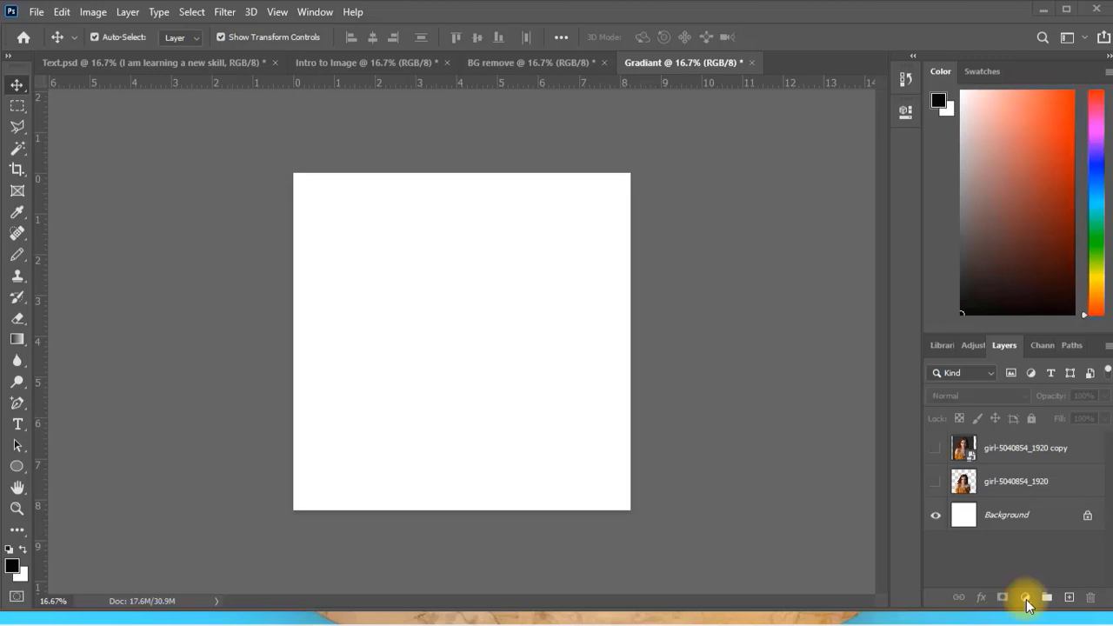
Review the layered cars in the BG remove document and the masked orange-tree image in the Gradiant document at 12.5% zoom.
{"action": "left_click", "coordinate": [501, 67]}
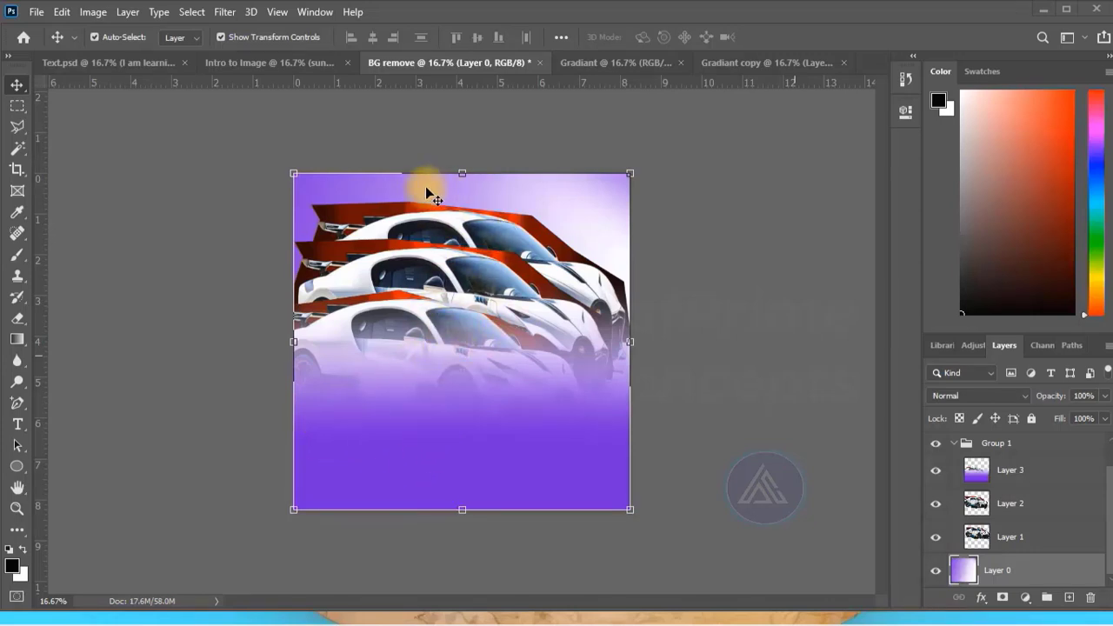
{"action": "left_click", "coordinate": [602, 63]}
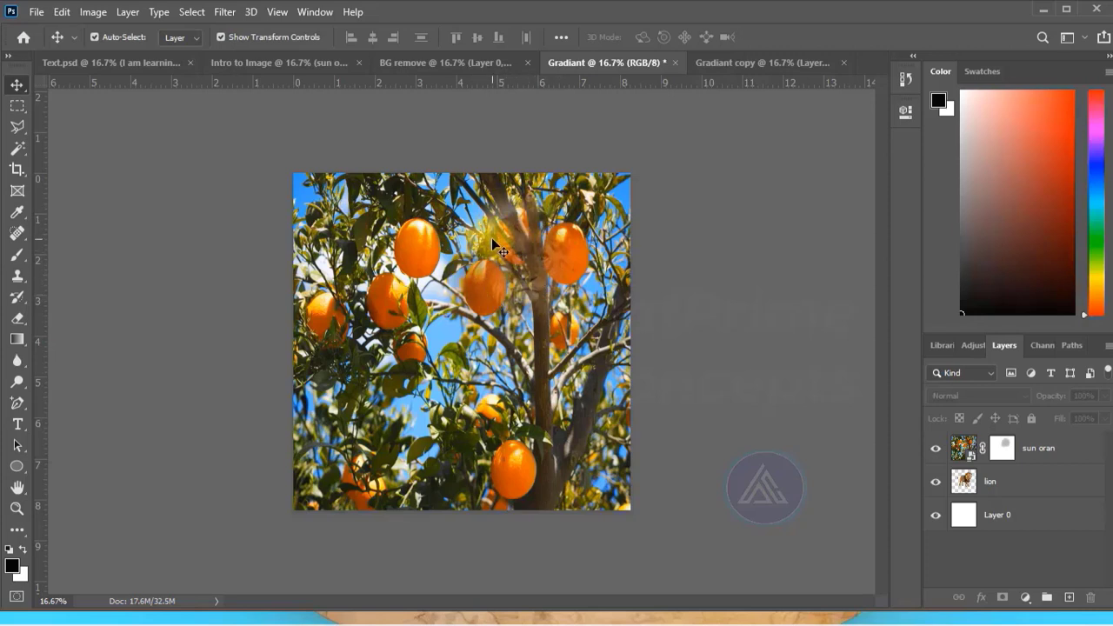
{"action": "left_click", "coordinate": [16, 507]}
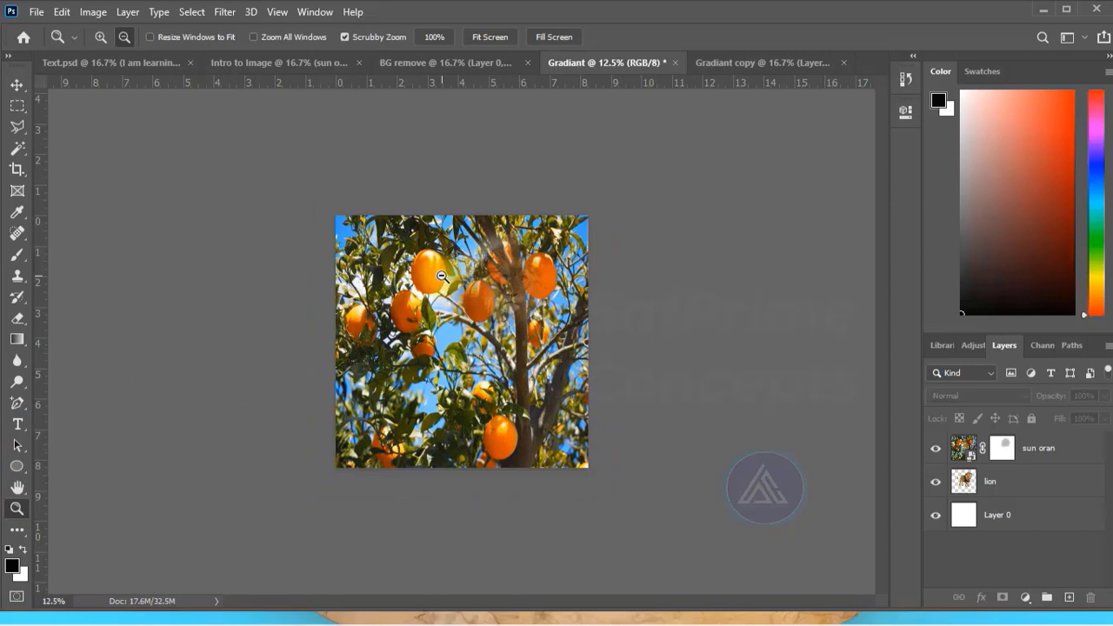
Examine the masked orange-tree image in the Gradiant document at several zoom levels.
{"action": "left_click", "coordinate": [101, 36]}
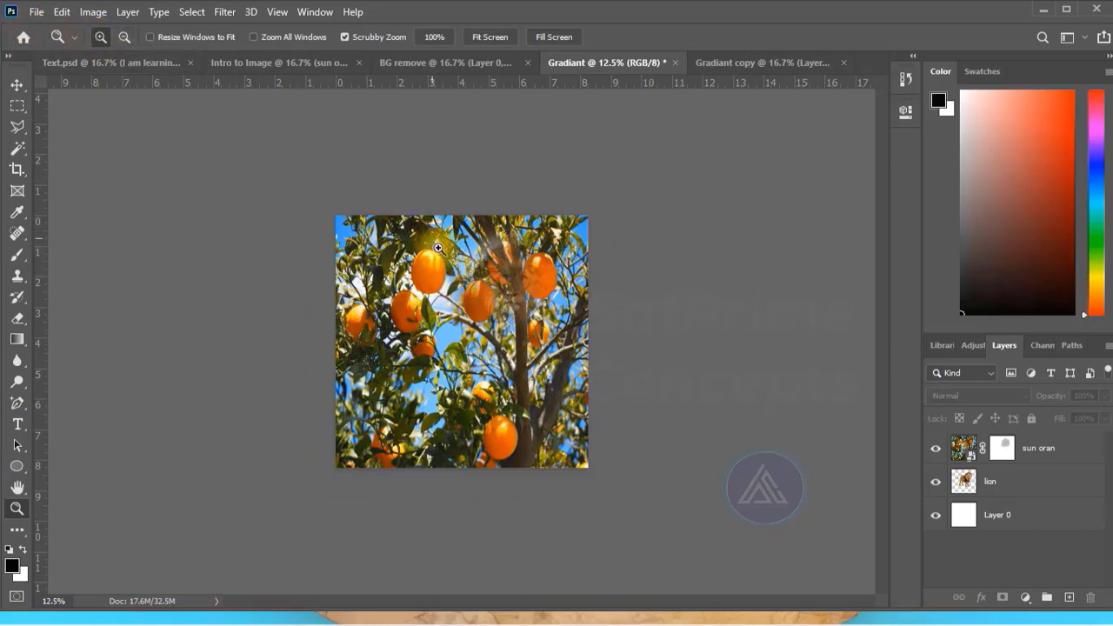
{"action": "left_click", "coordinate": [448, 285]}
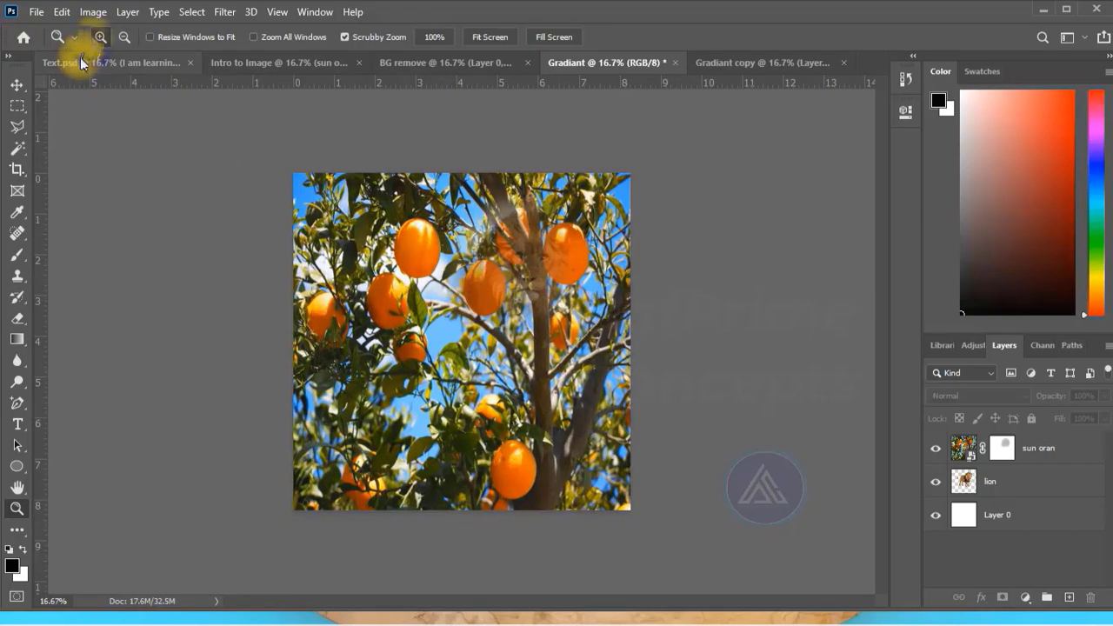
{"action": "left_click", "coordinate": [125, 36]}
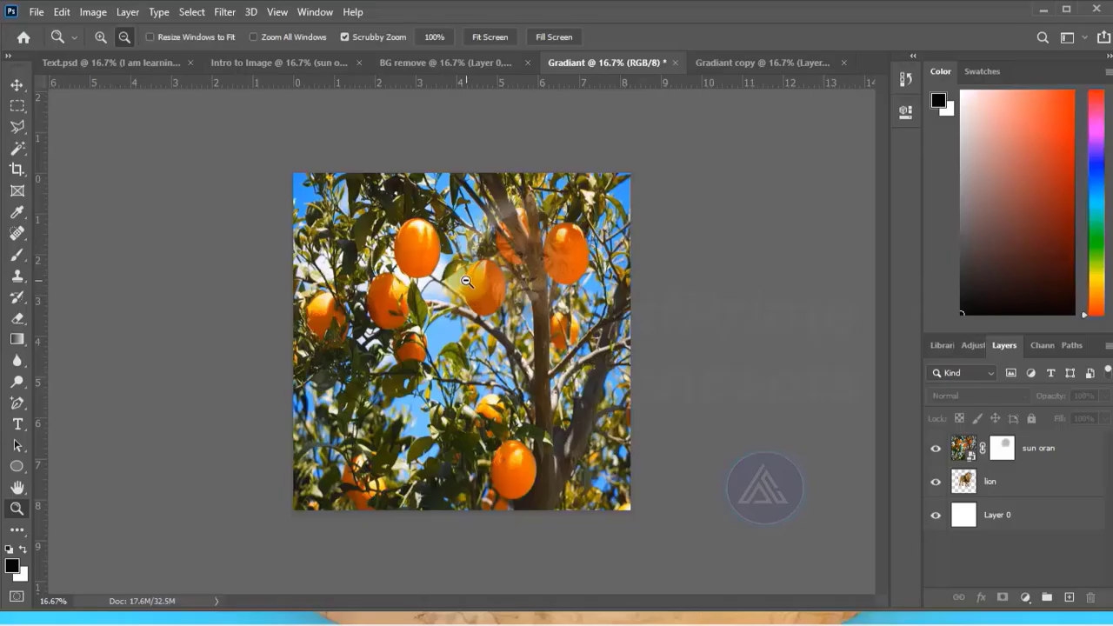
{"action": "left_click_drag", "start_coordinate": [467, 280], "coordinate": [861, 479]}
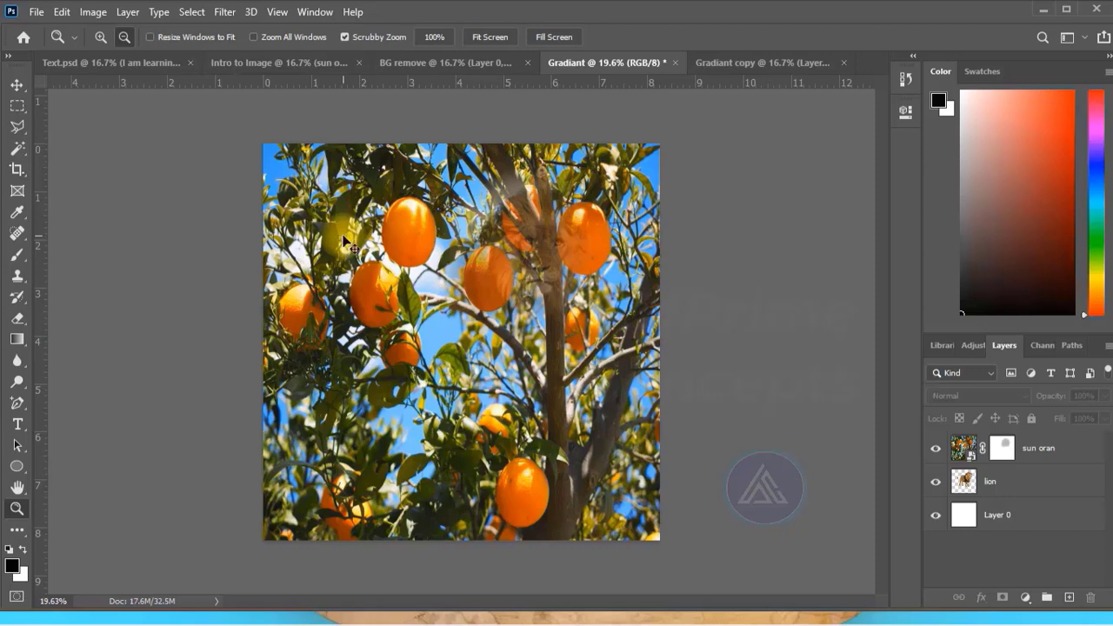
{"action": "left_click", "coordinate": [343, 235], "text": "alt"}
{"action": "left_click", "coordinate": [343, 235]}
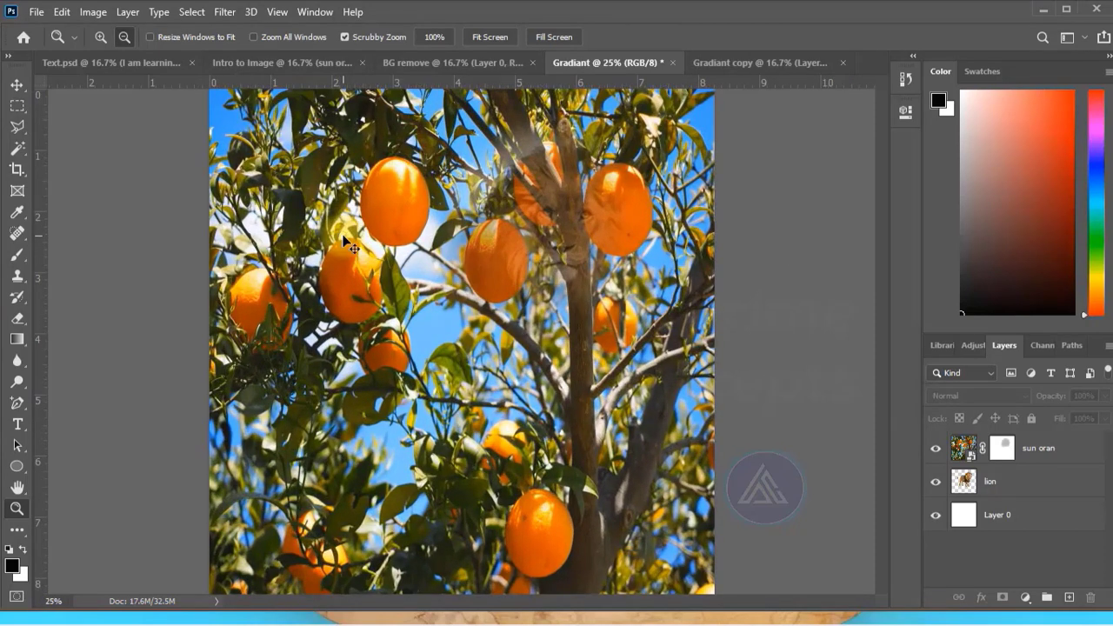
{"action": "left_click", "coordinate": [344, 236], "text": "alt"}
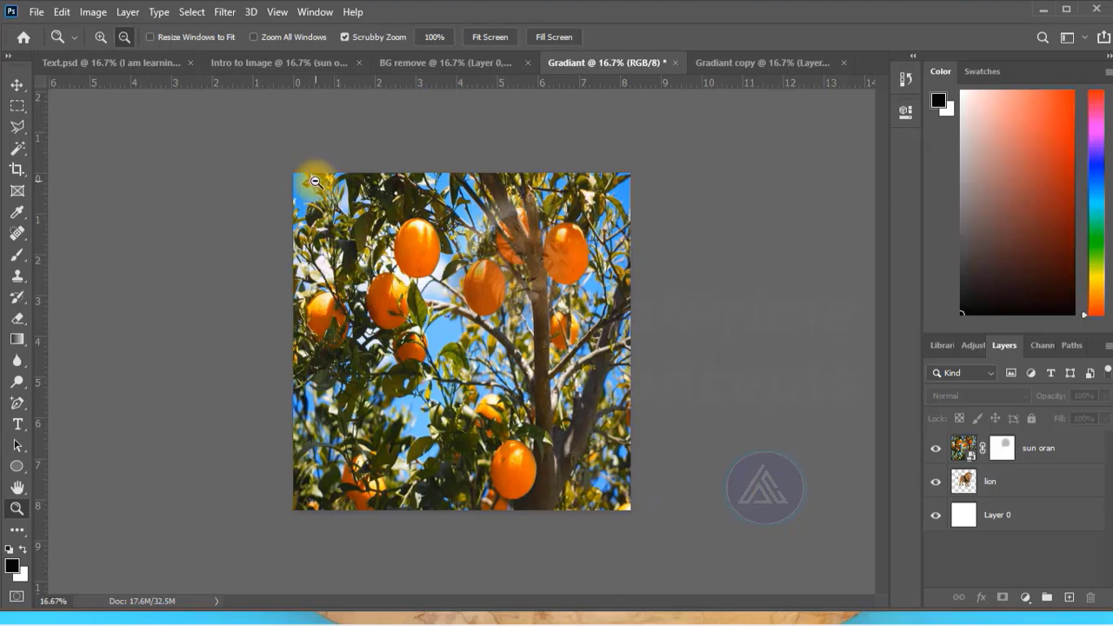
In the Gradiant copy document, target Layer 1 with the Gradient tool and set the gradient's middle color stop to 660066.
{"action": "left_click", "coordinate": [736, 61]}
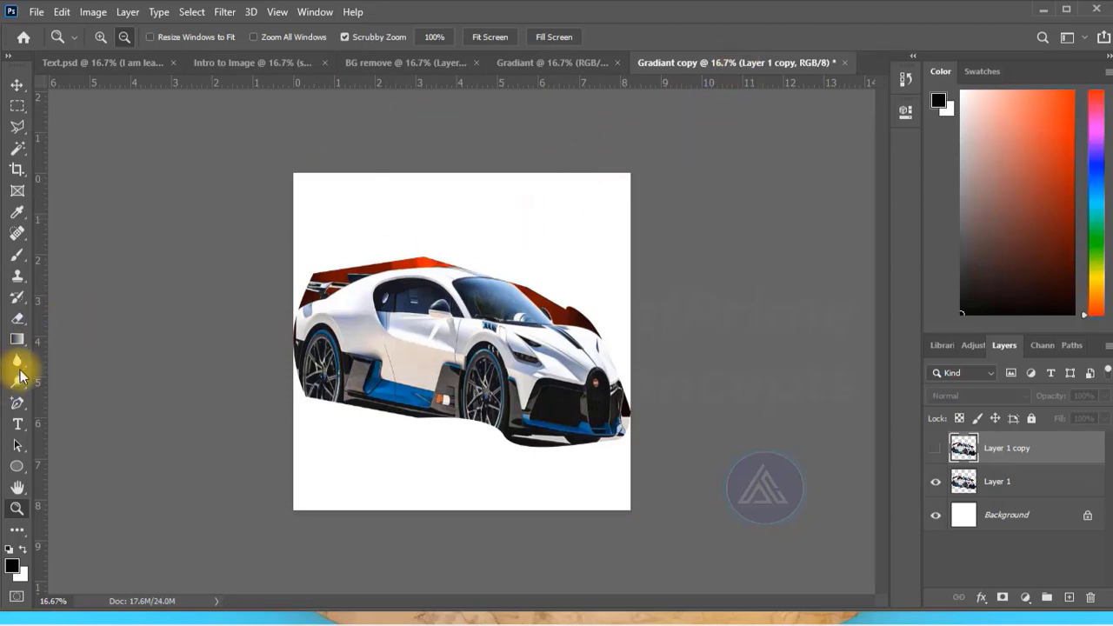
{"action": "left_click", "coordinate": [16, 342]}
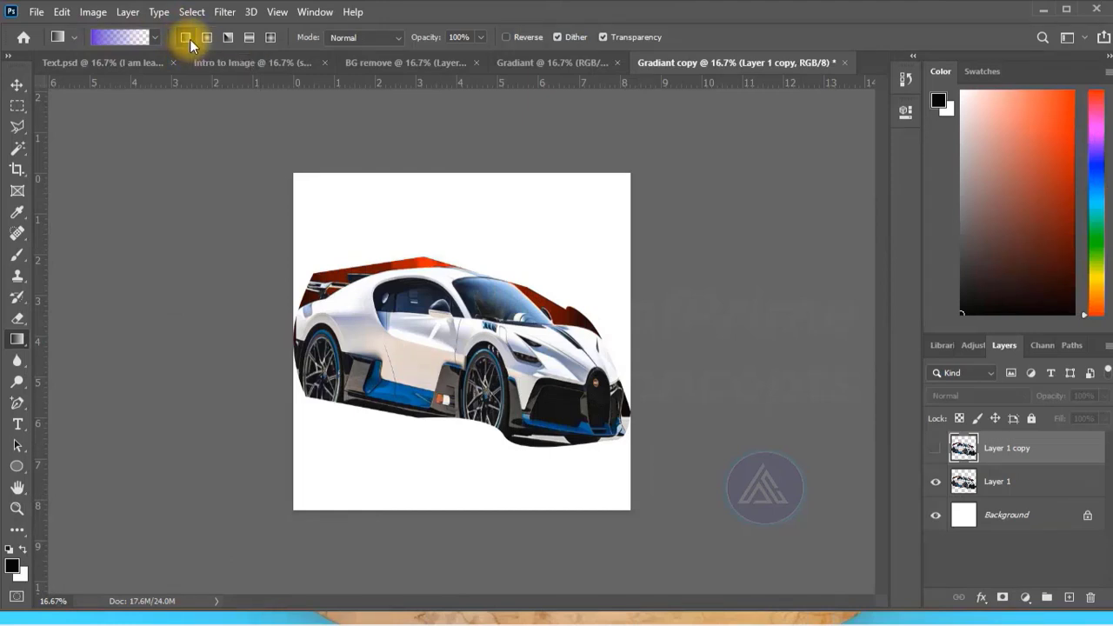
{"action": "left_click", "coordinate": [997, 481]}
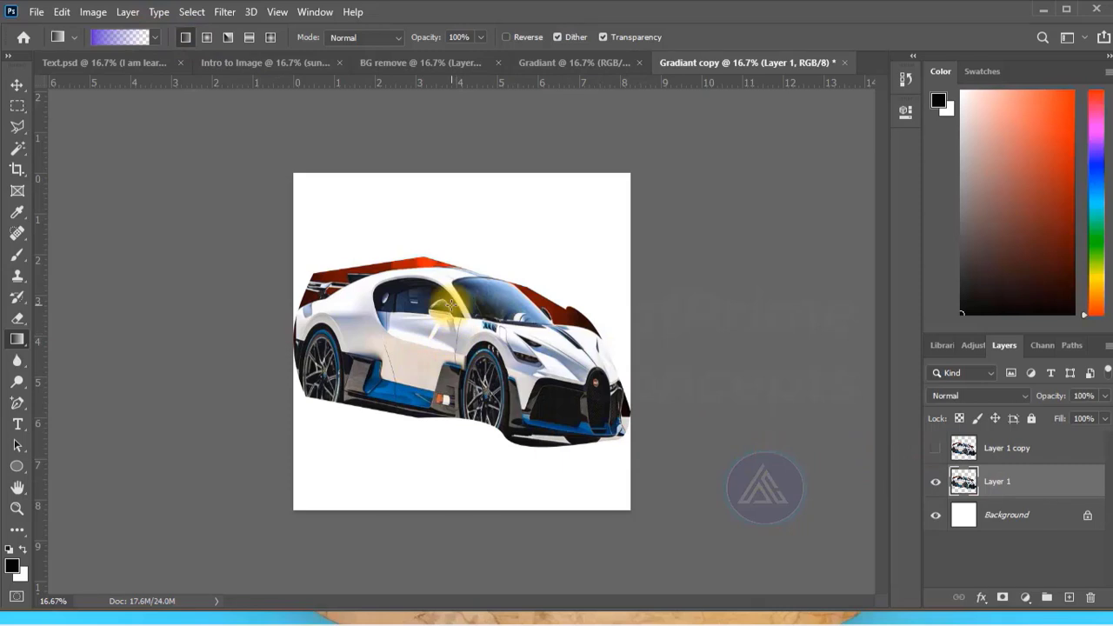
{"action": "left_click", "coordinate": [112, 40]}
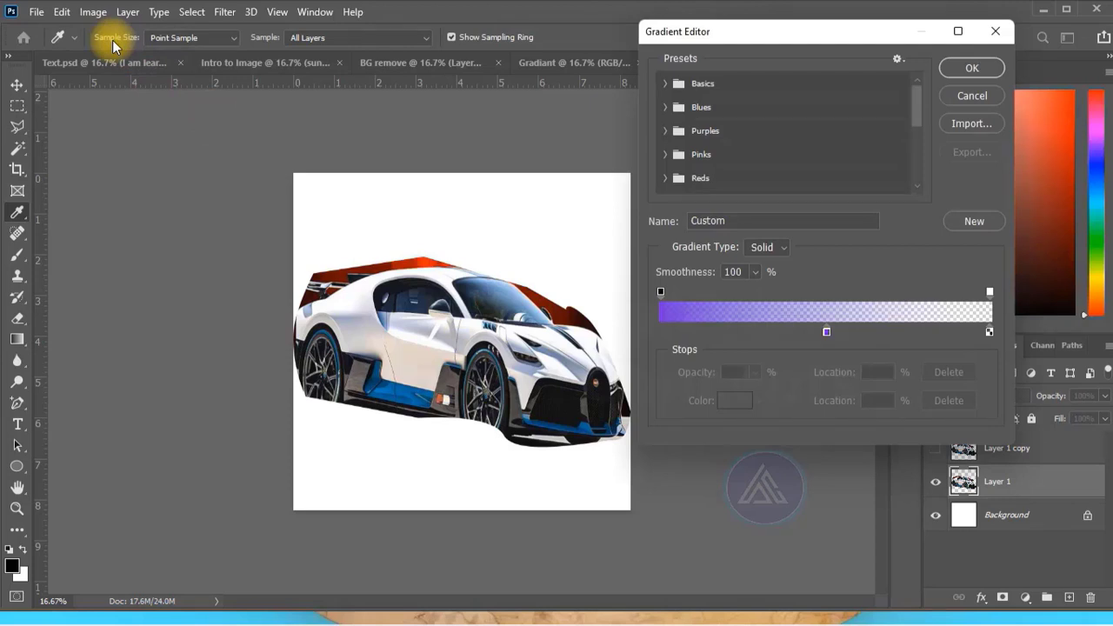
{"action": "left_click", "coordinate": [1015, 599]}
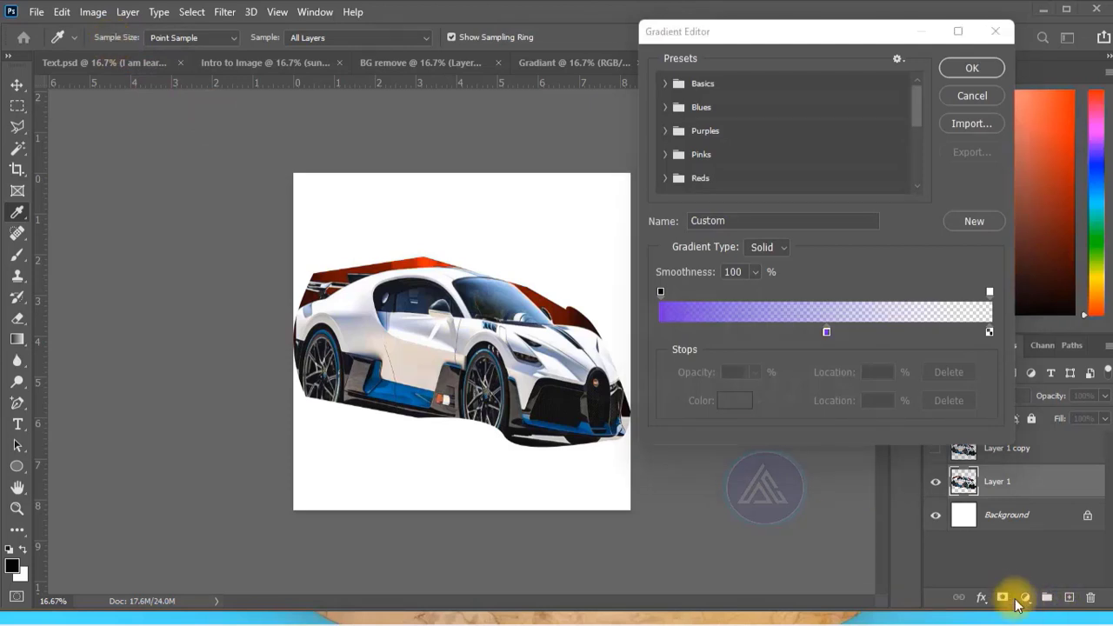
{"action": "left_click", "coordinate": [826, 331]}
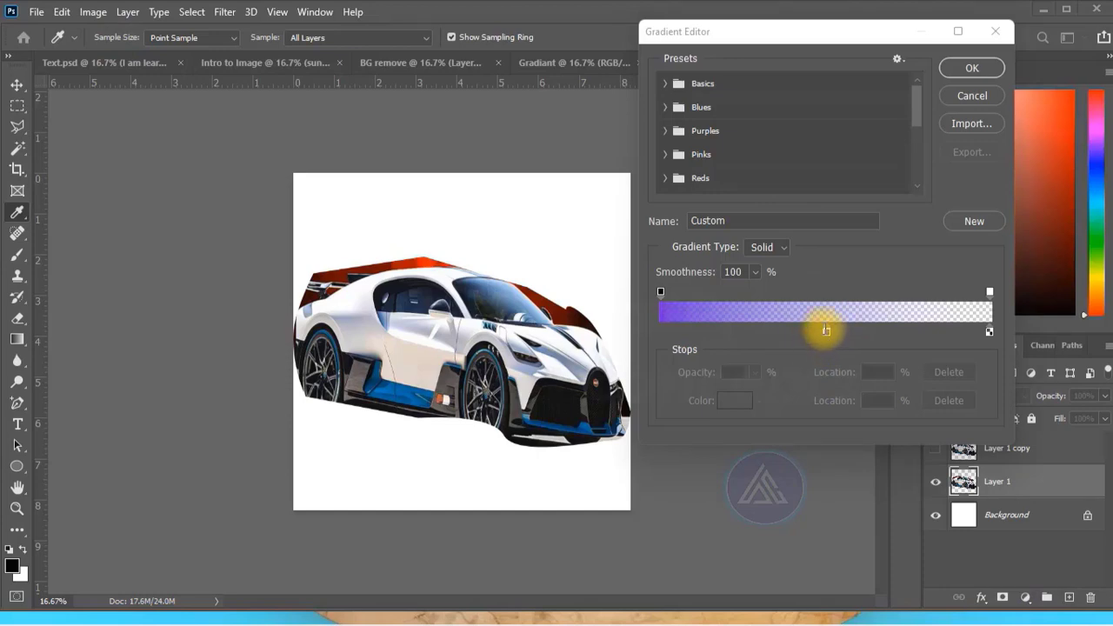
{"action": "left_click", "coordinate": [736, 403]}
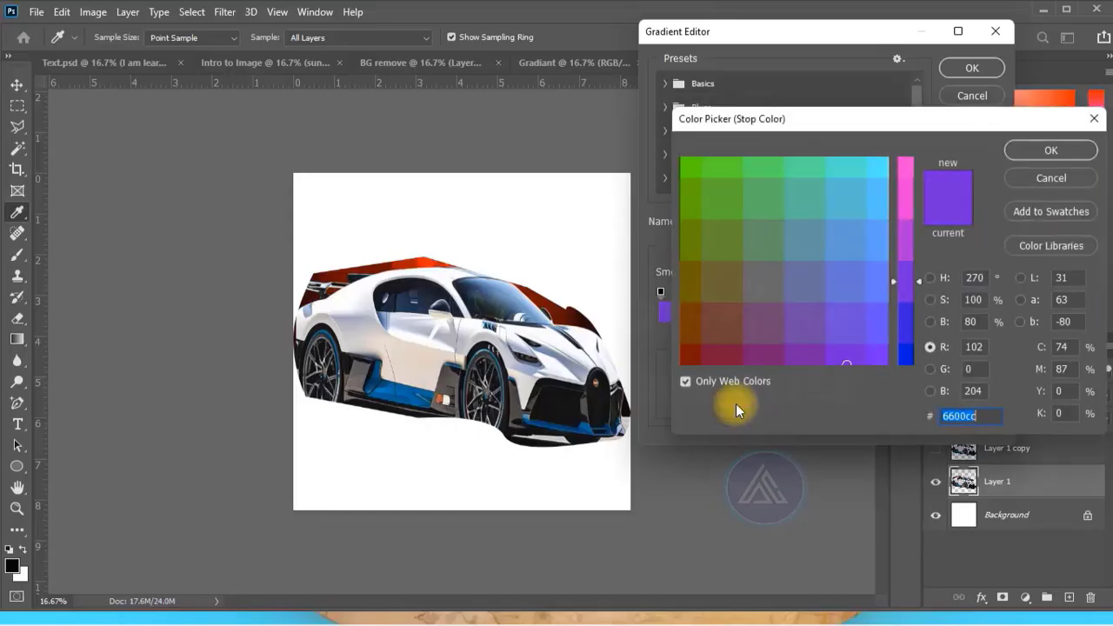
{"action": "left_click", "coordinate": [764, 348]}
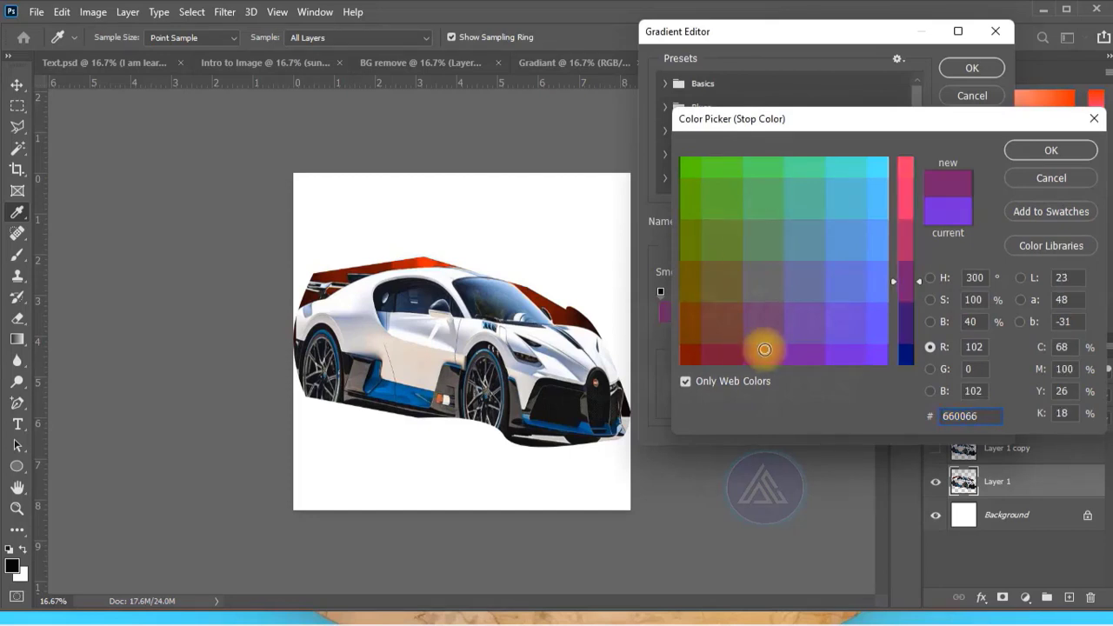
{"action": "left_click", "coordinate": [1035, 152]}
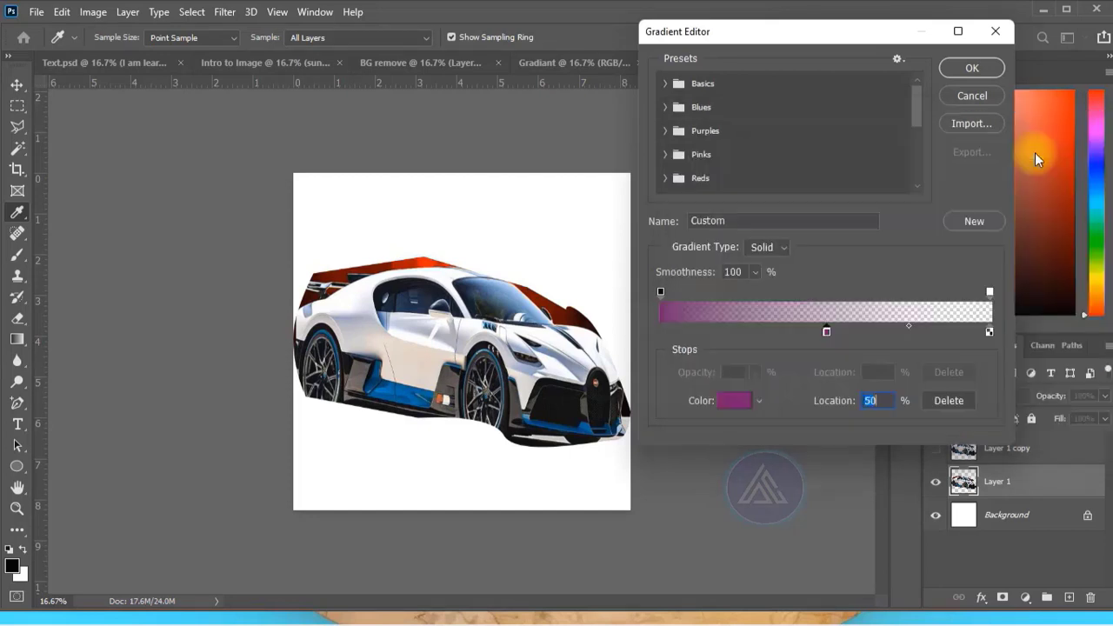
Check the opacity settings of the gradient's first and last opacity stops, and accept the gradient.
{"action": "left_click", "coordinate": [657, 289]}
{"action": "left_click", "coordinate": [735, 372]}
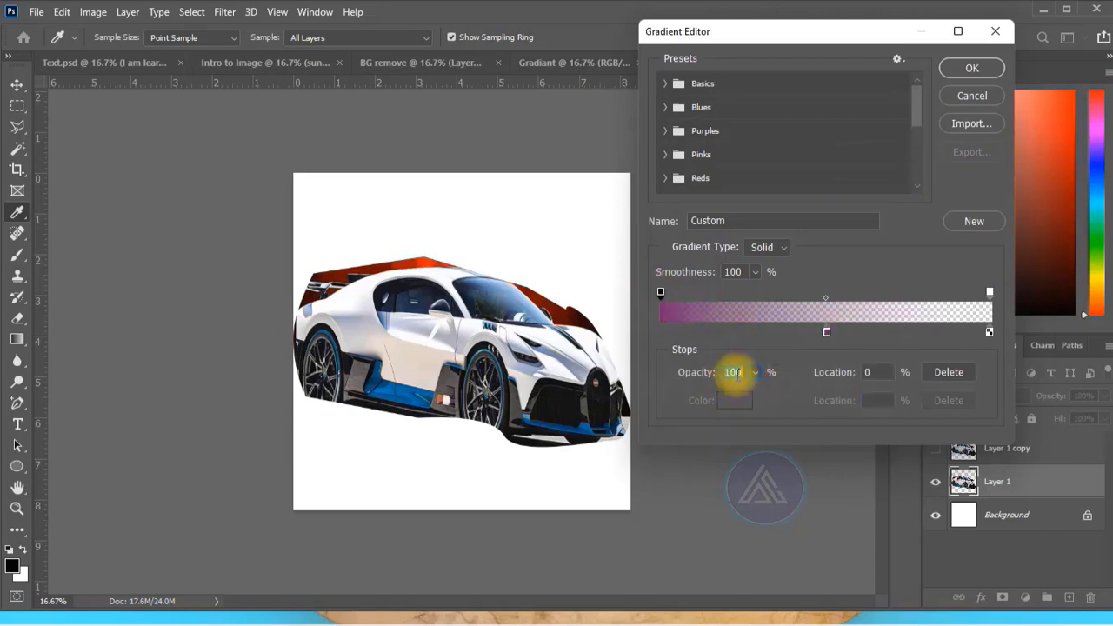
{"action": "left_click", "coordinate": [989, 293]}
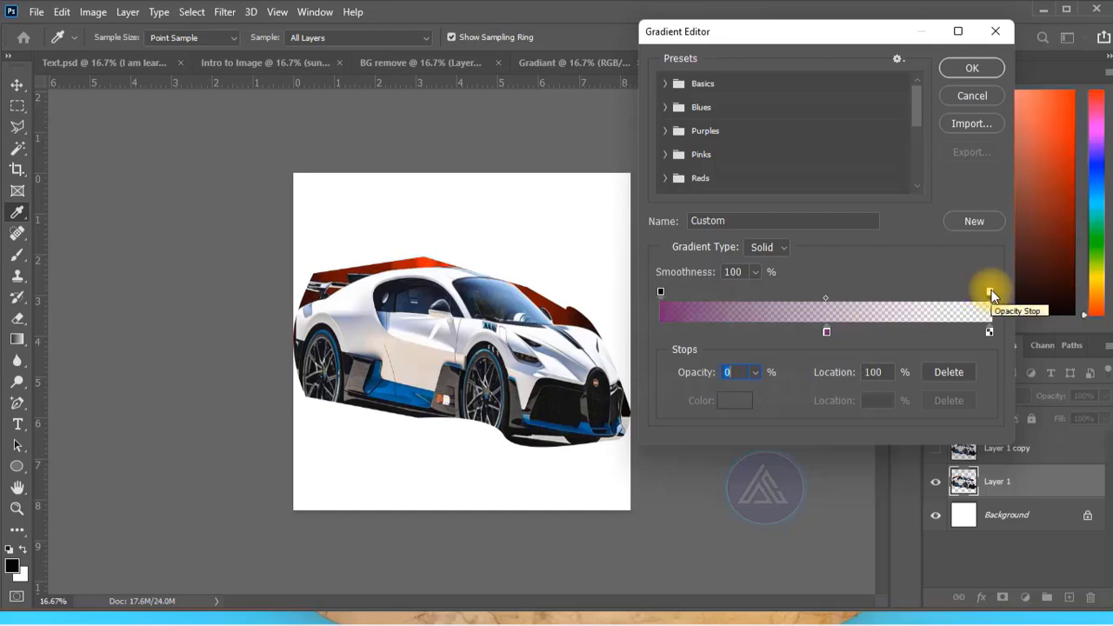
{"action": "left_click", "coordinate": [733, 375]}
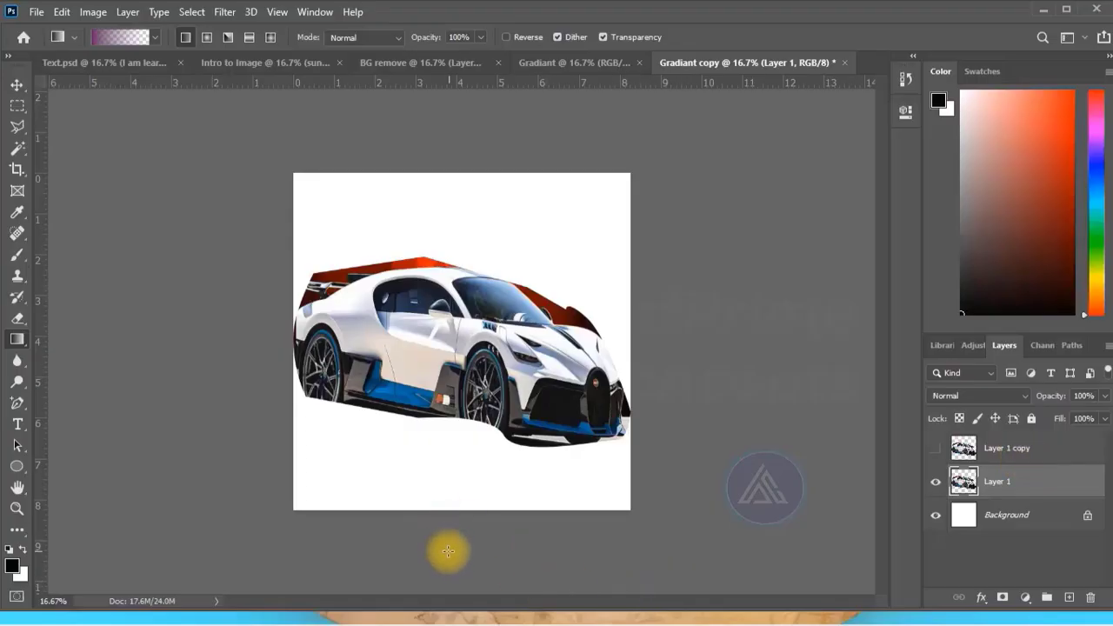
Draw several overlapping purple-to-transparent linear gradients on Layer 1, from below the canvas upward over the car.
{"action": "left_click_drag", "start_coordinate": [448, 557], "coordinate": [453, 260]}
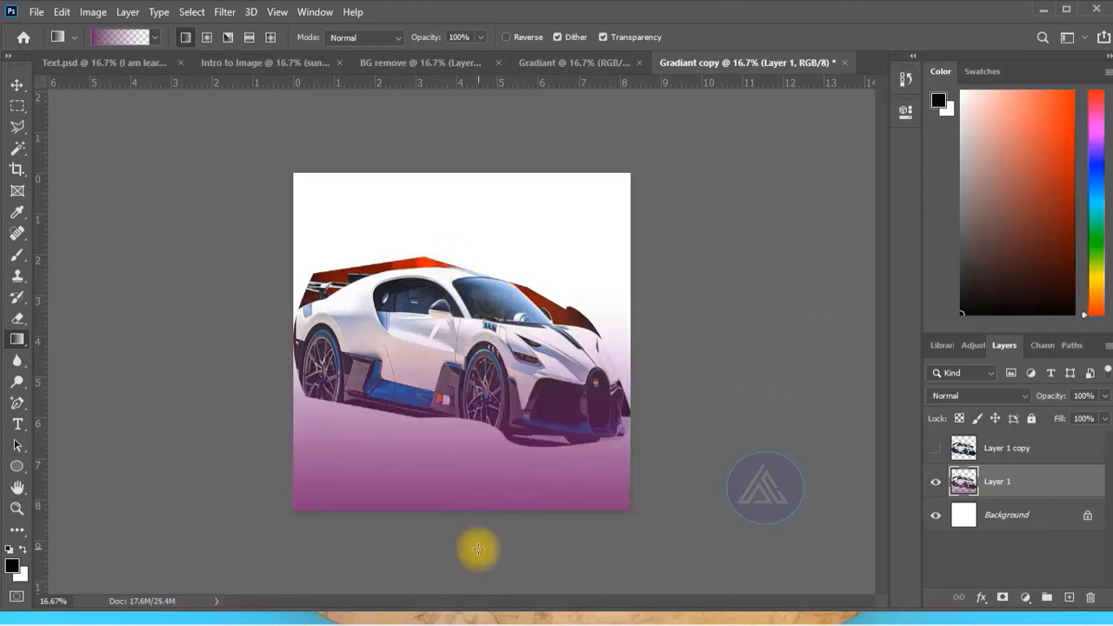
{"action": "left_click_drag", "start_coordinate": [474, 548], "coordinate": [454, 224]}
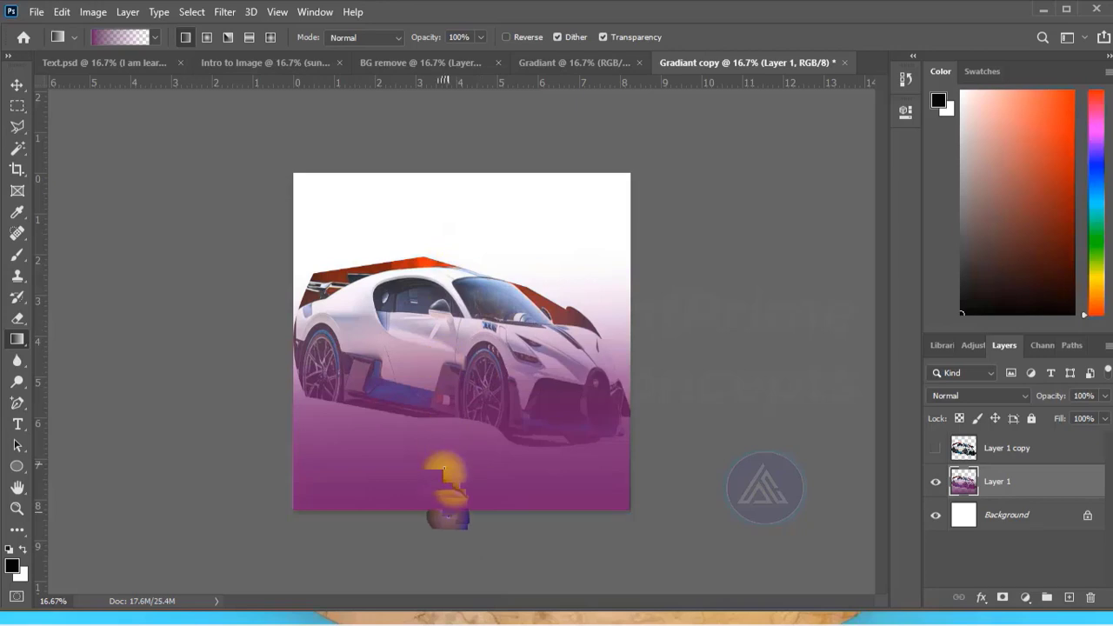
{"action": "left_click_drag", "start_coordinate": [432, 552], "coordinate": [426, 349]}
{"action": "left_click_drag", "start_coordinate": [465, 561], "coordinate": [472, 186]}
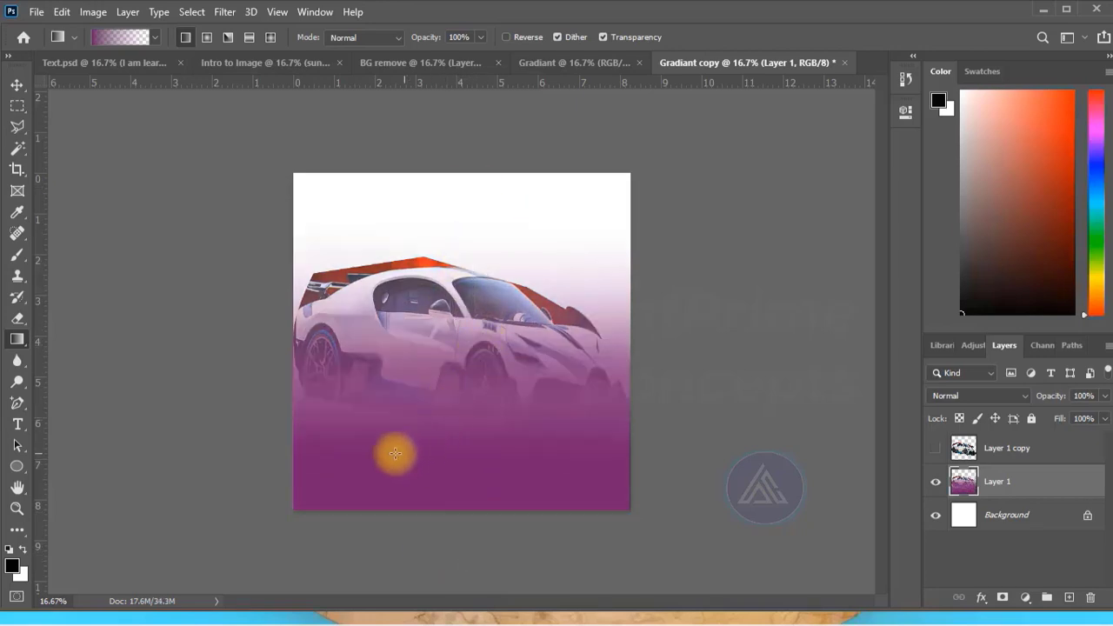
{"action": "left_click_drag", "start_coordinate": [410, 536], "coordinate": [417, 189]}
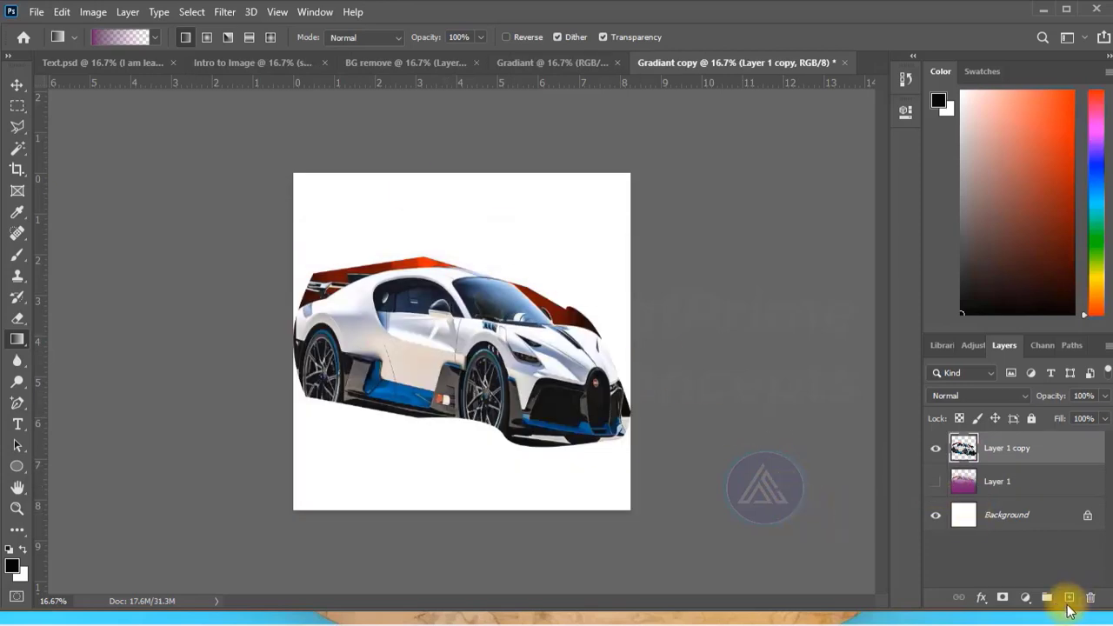
Add a linear Gradient fill layer above Layer 1 copy.
{"action": "left_click", "coordinate": [1025, 597]}
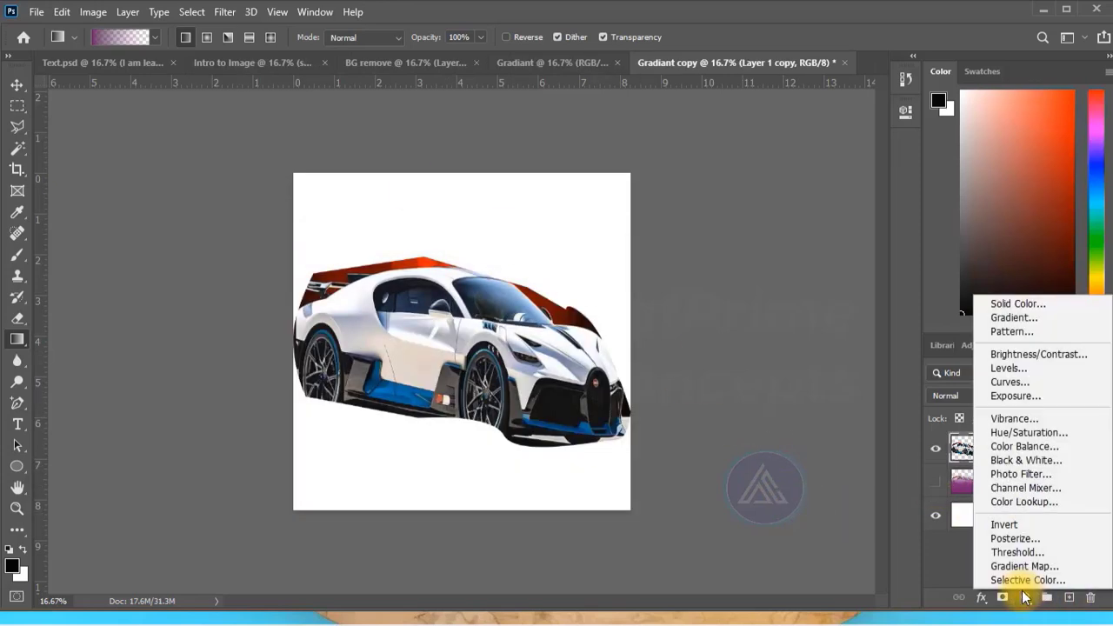
{"action": "left_click", "coordinate": [1025, 596]}
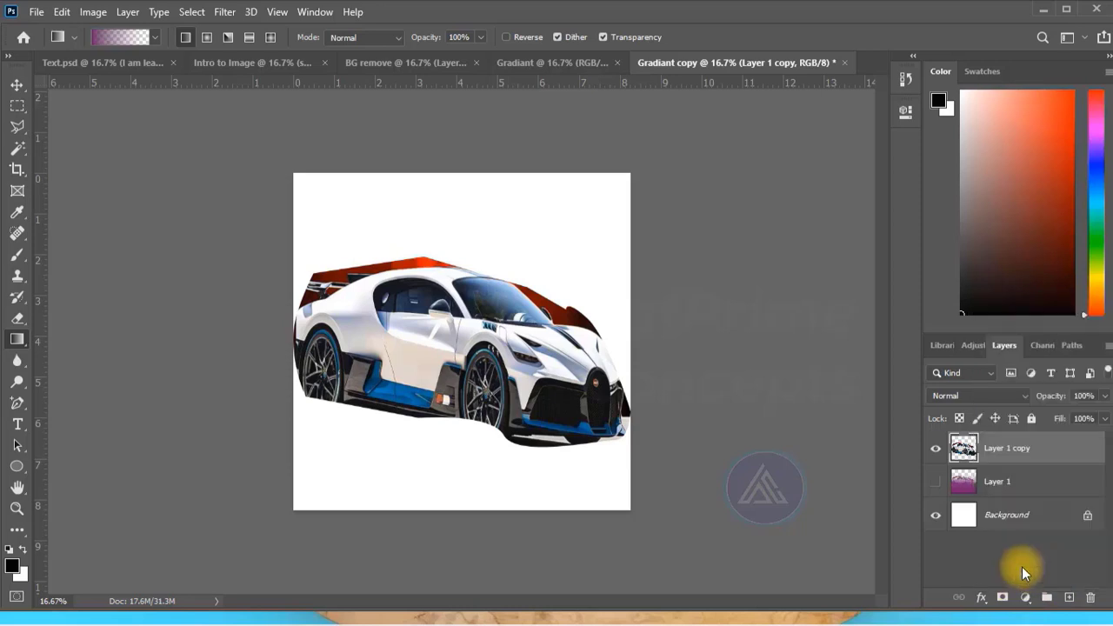
{"action": "left_click", "coordinate": [1026, 597]}
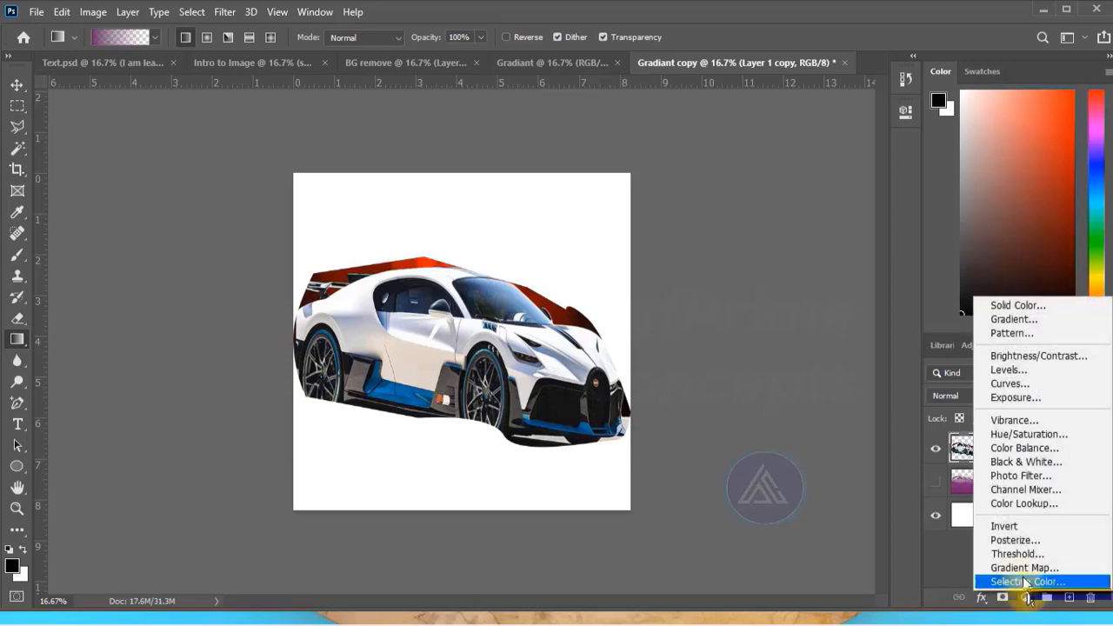
{"action": "left_click", "coordinate": [1001, 315]}
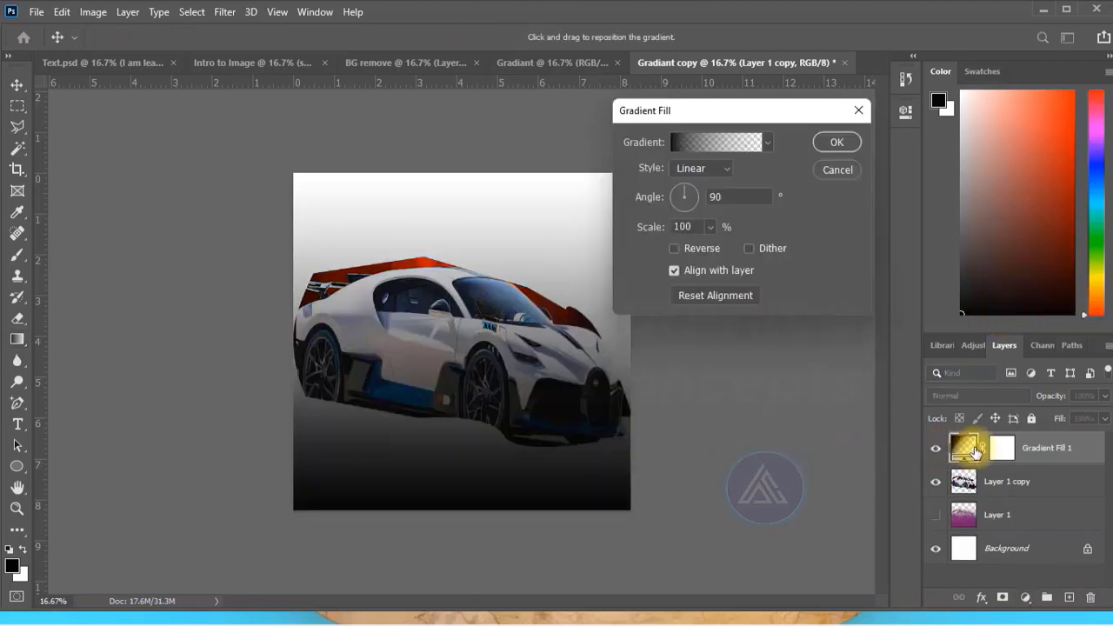
Set the gradient fill's starting color stop to green, and delete the fill layer after applying it.
{"action": "left_click", "coordinate": [707, 144]}
{"action": "left_click", "coordinate": [661, 334]}
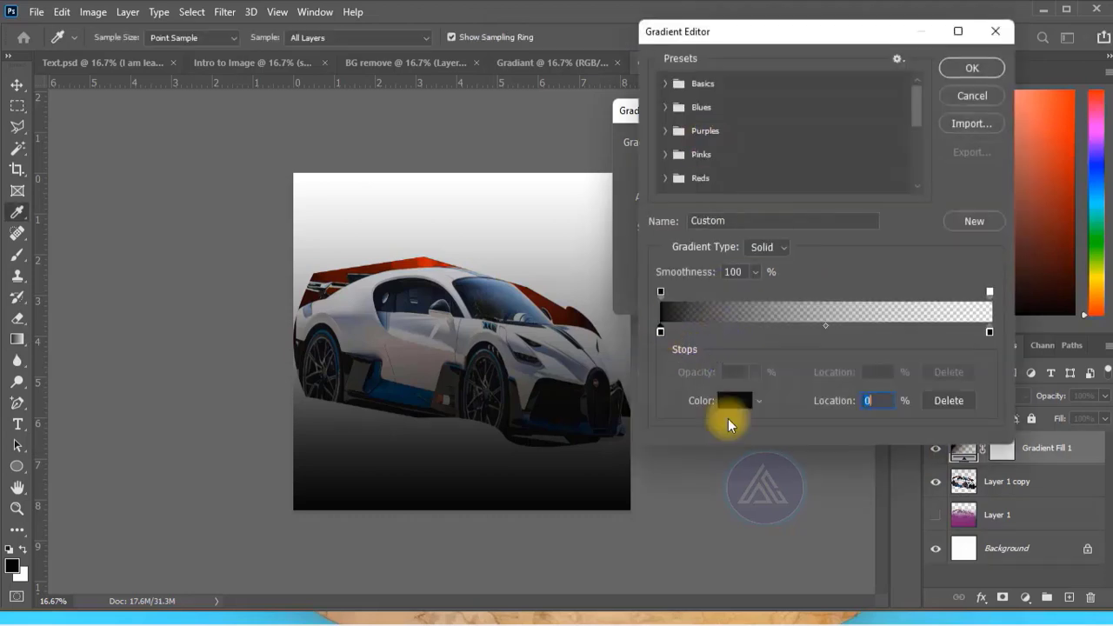
{"action": "left_click", "coordinate": [734, 400]}
{"action": "left_click", "coordinate": [685, 166]}
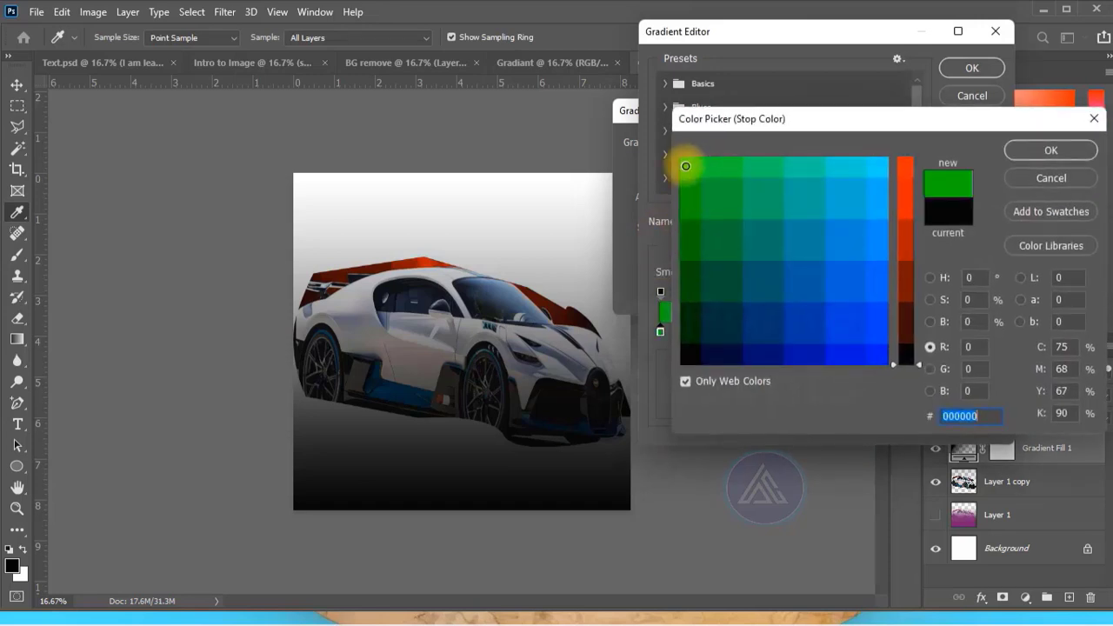
{"action": "left_click", "coordinate": [1013, 159]}
{"action": "left_click", "coordinate": [966, 68]}
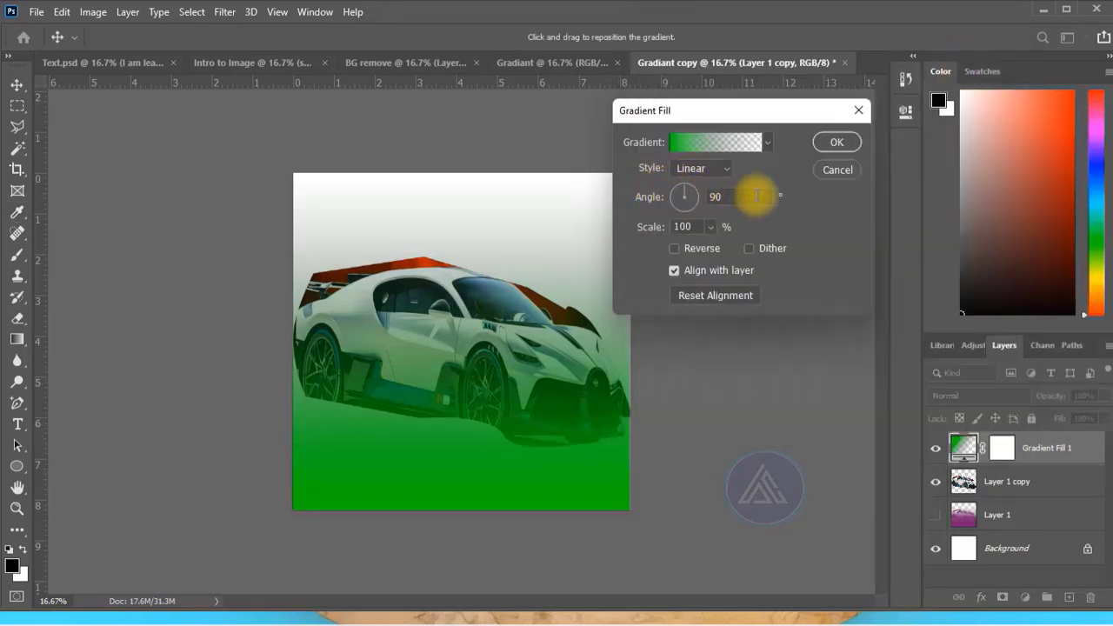
{"action": "left_click", "coordinate": [830, 141]}
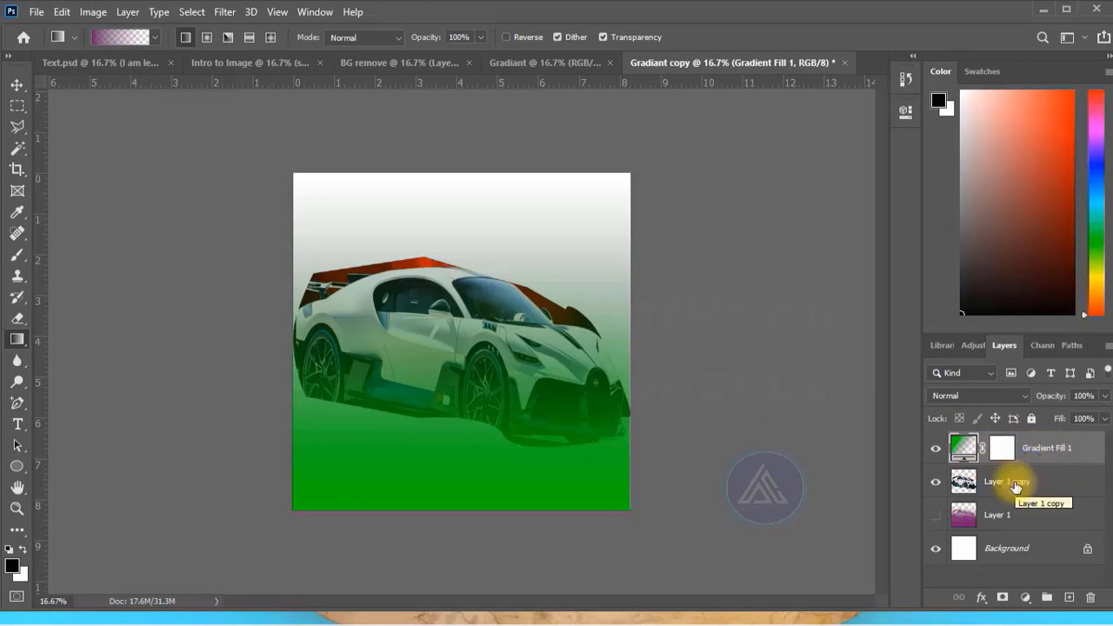
{"action": "key", "text": "Delete"}
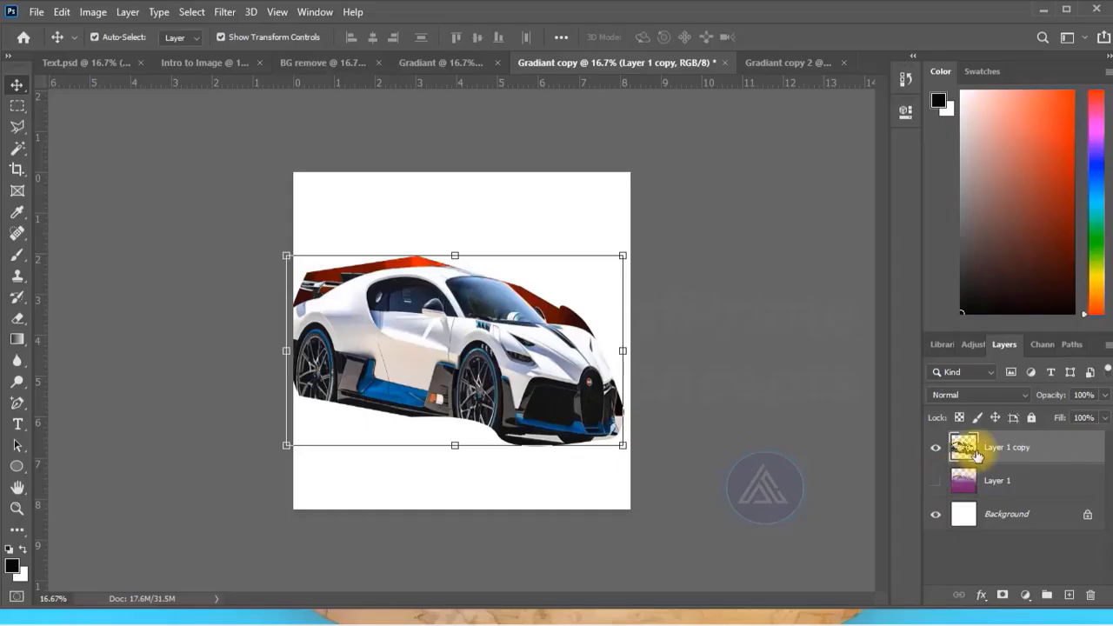
Add a layer mask to Layer 1 copy and fade the car with gradients drawn upward and from the right side to the left.
{"action": "left_click", "coordinate": [1002, 594]}
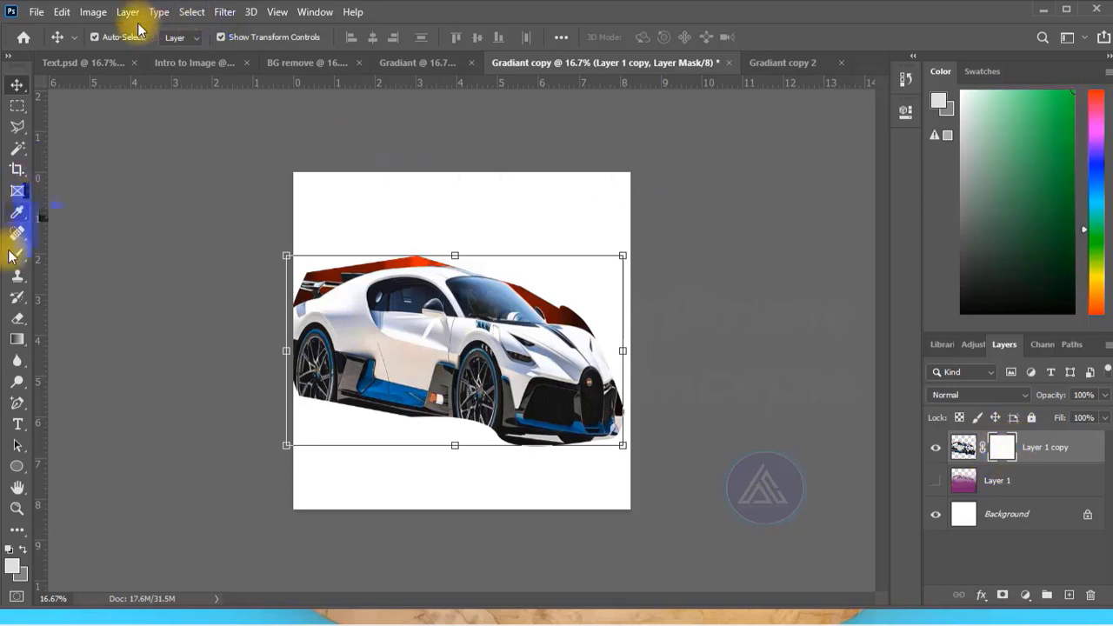
{"action": "left_click", "coordinate": [13, 344]}
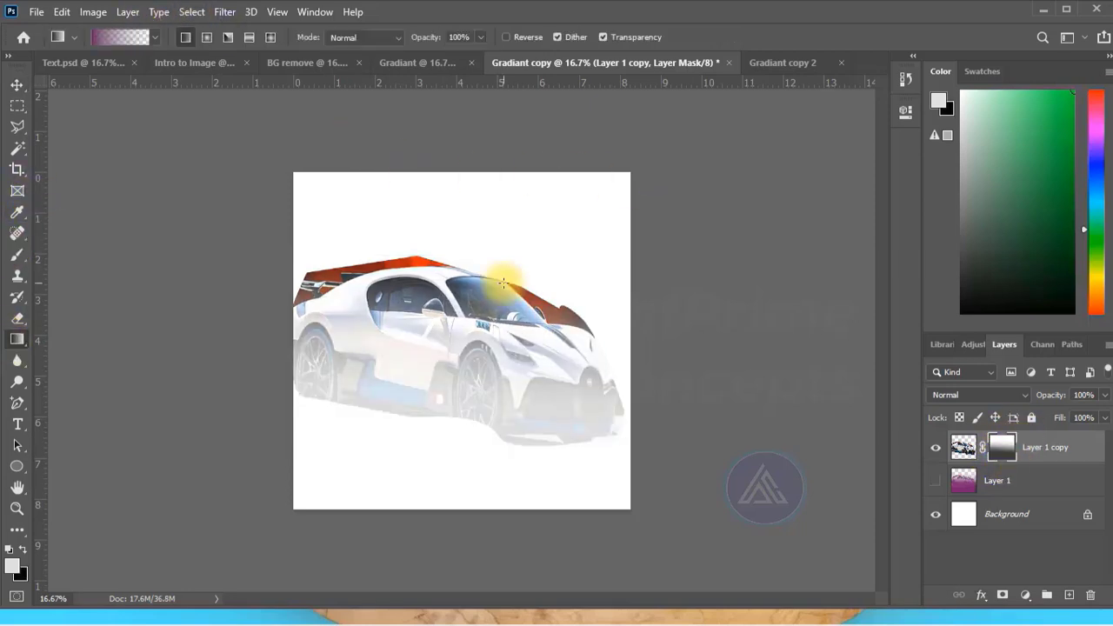
{"action": "left_click_drag", "start_coordinate": [455, 574], "coordinate": [452, 124]}
{"action": "left_click_drag", "start_coordinate": [747, 303], "coordinate": [164, 355]}
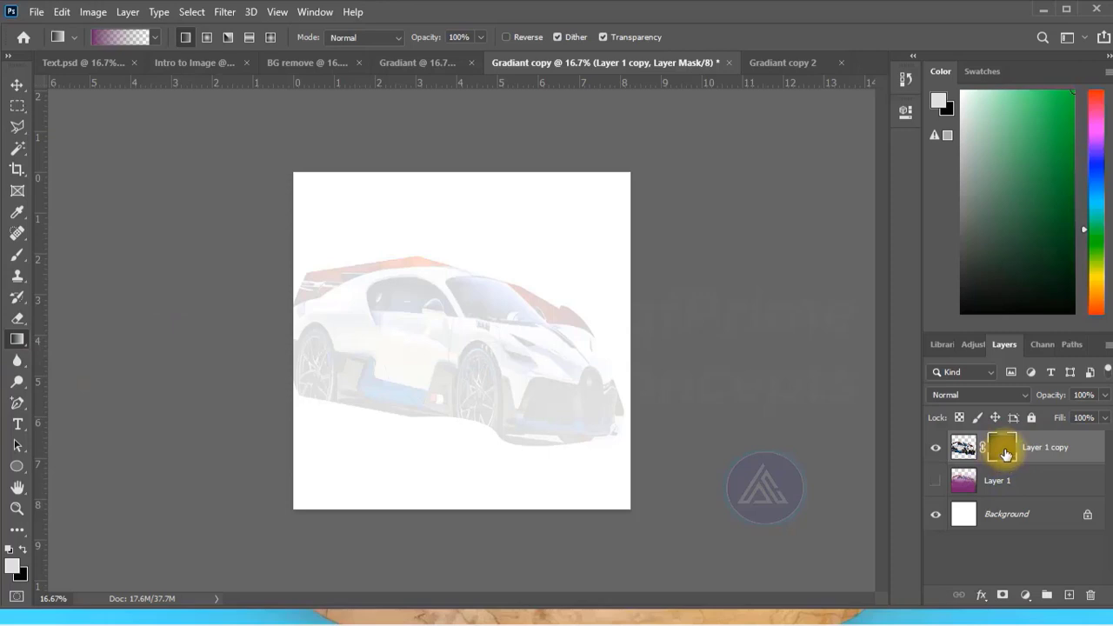
Disable the layer mask on Layer 1 copy.
{"action": "right_click", "coordinate": [1002, 452]}
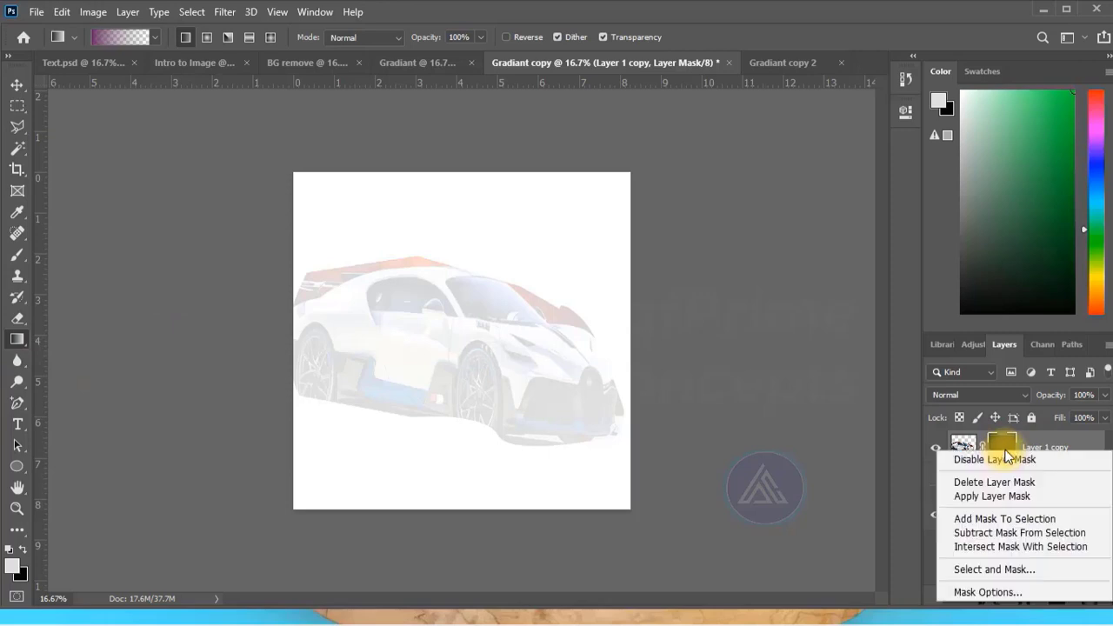
{"action": "left_click", "coordinate": [983, 461]}
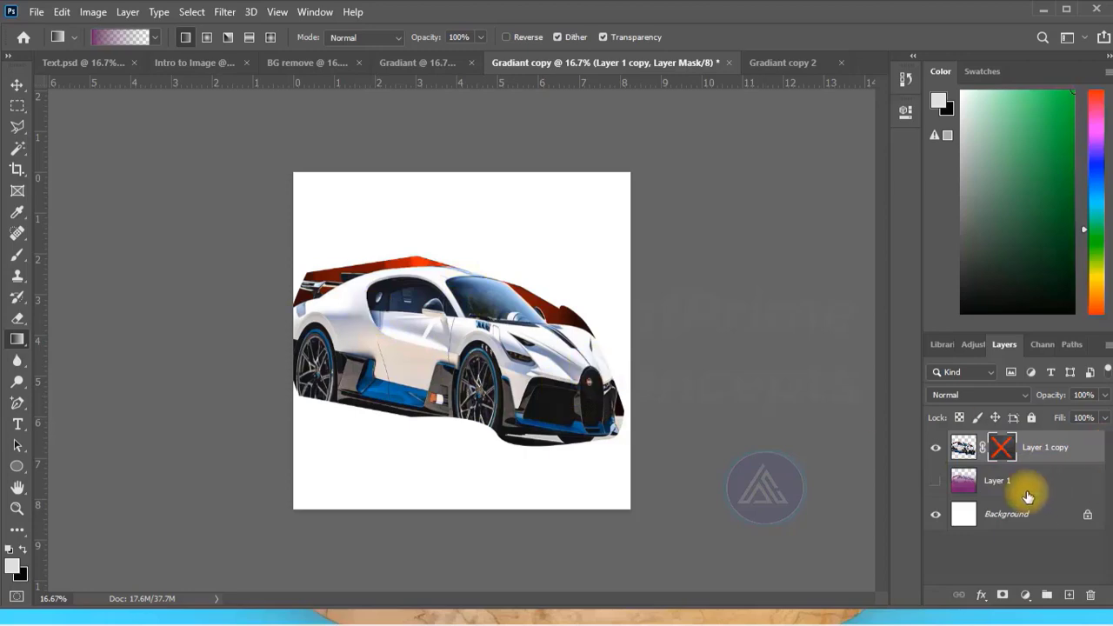
{"action": "right_click", "coordinate": [1046, 456]}
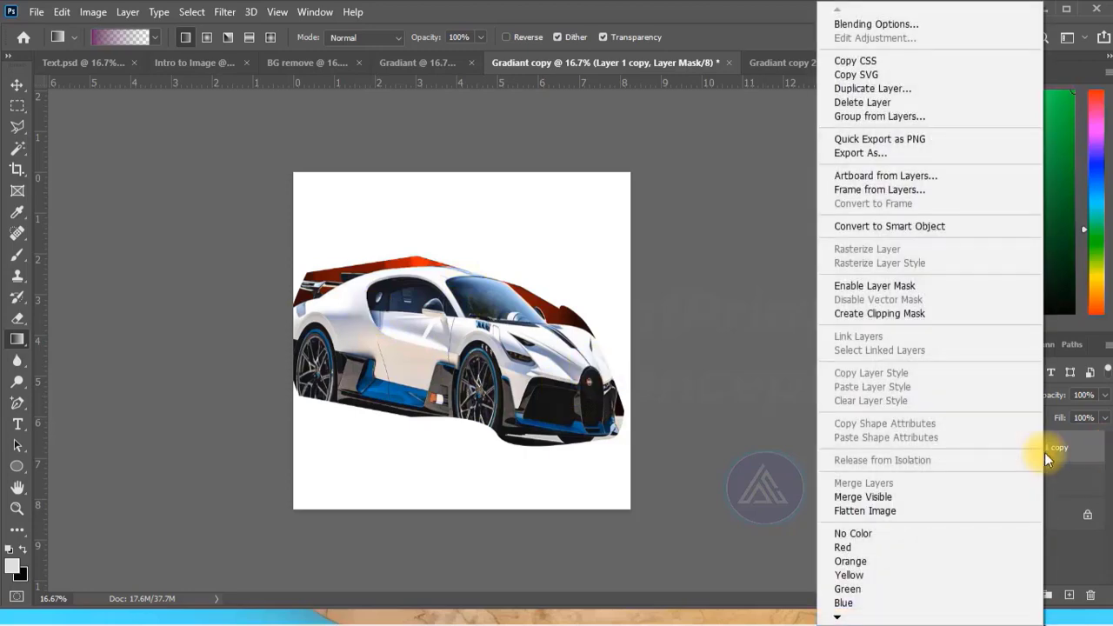
{"action": "left_click", "coordinate": [1044, 452]}
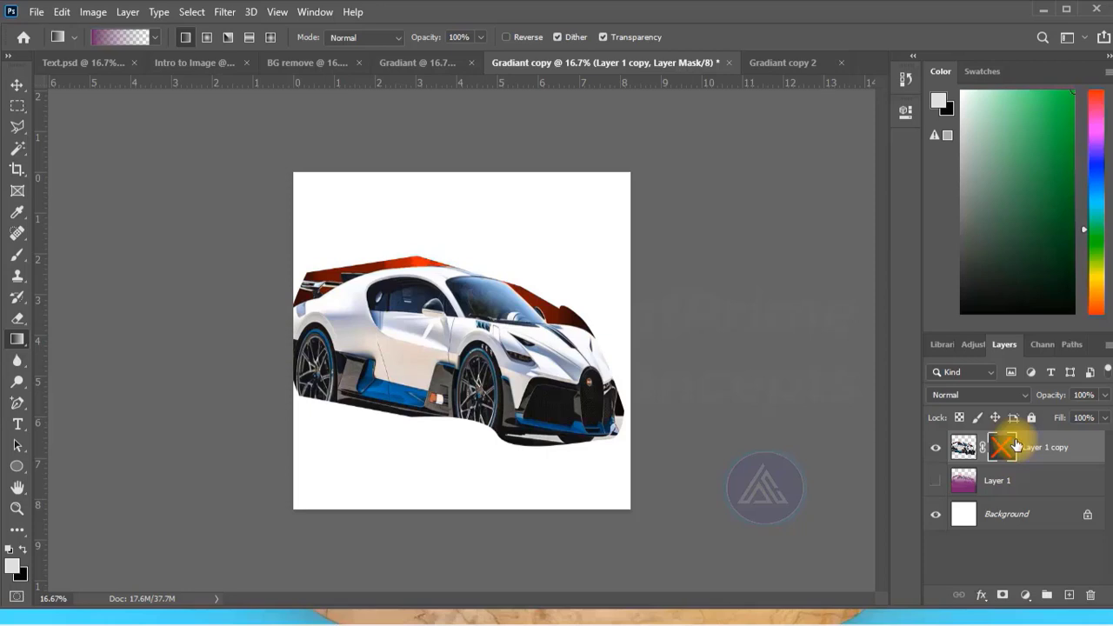
Switch to the Gradiant copy 2 document and add a layer mask to the sun oran layer.
{"action": "left_click", "coordinate": [771, 65]}
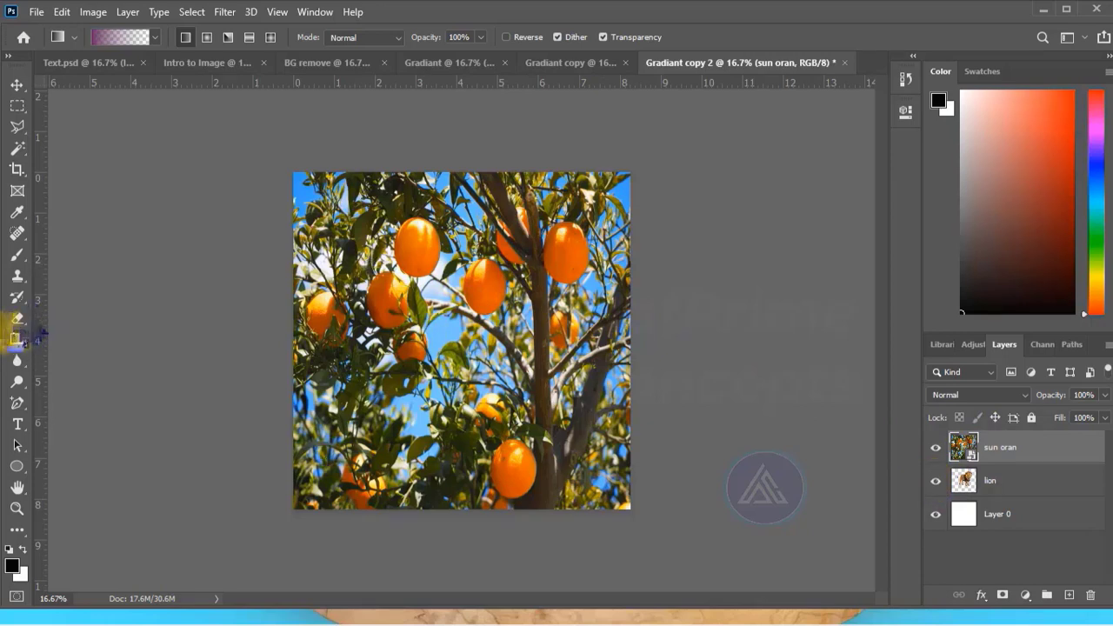
{"action": "left_click", "coordinate": [17, 258]}
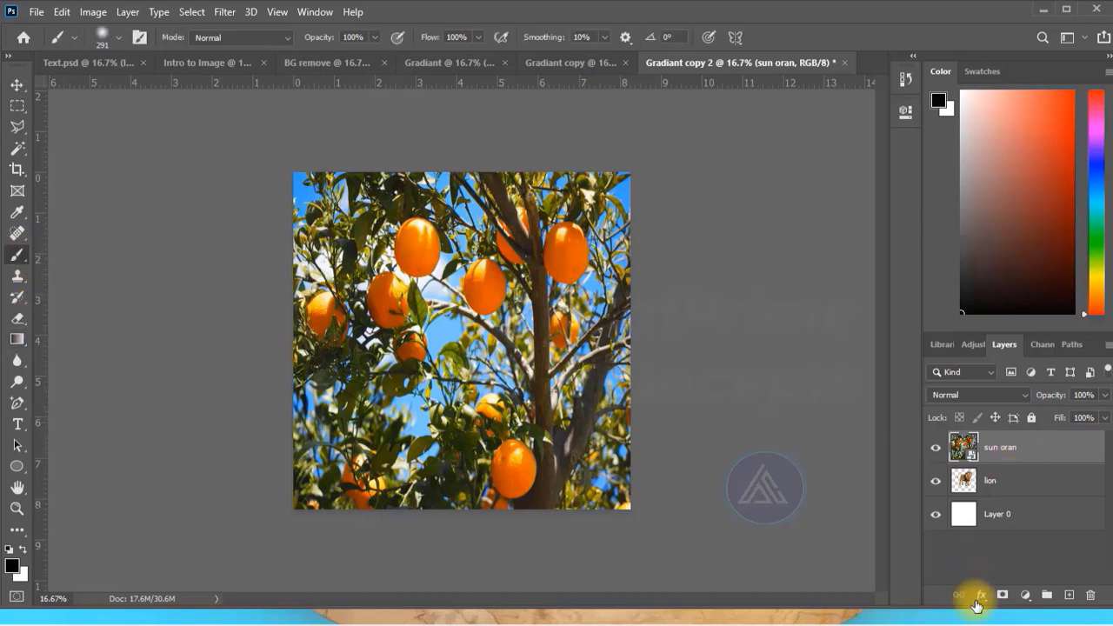
{"action": "left_click", "coordinate": [1002, 594]}
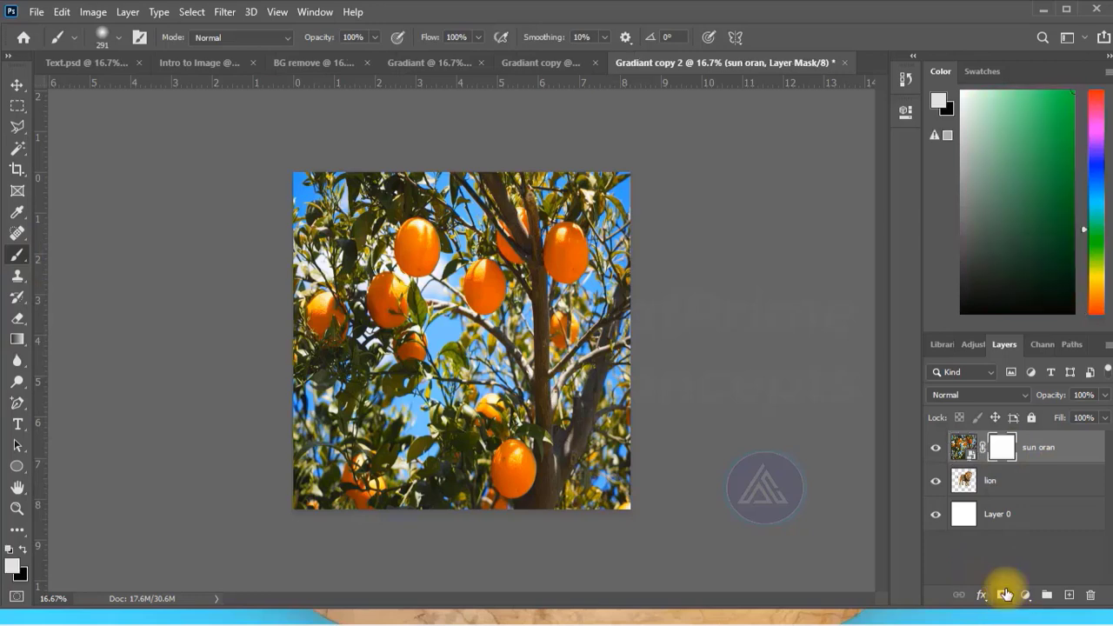
{"action": "left_click", "coordinate": [1000, 448]}
Choose a soft round 291 px brush with 0% hardness and make black the foreground color.
{"action": "left_click", "coordinate": [16, 251]}
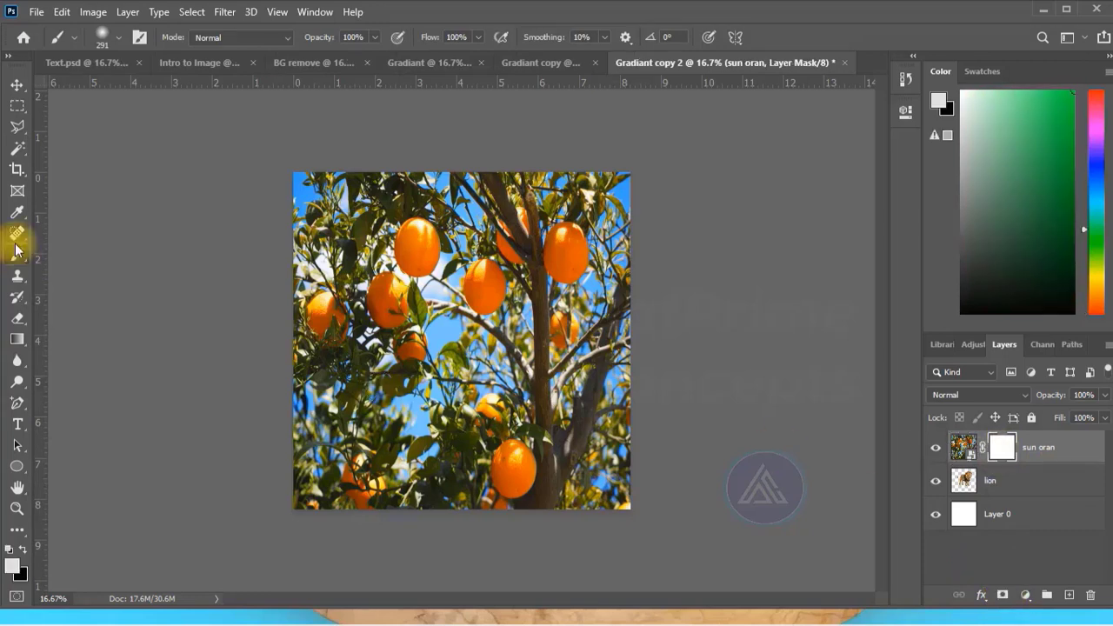
{"action": "left_click", "coordinate": [102, 38]}
{"action": "left_click", "coordinate": [101, 36]}
{"action": "left_click", "coordinate": [100, 35]}
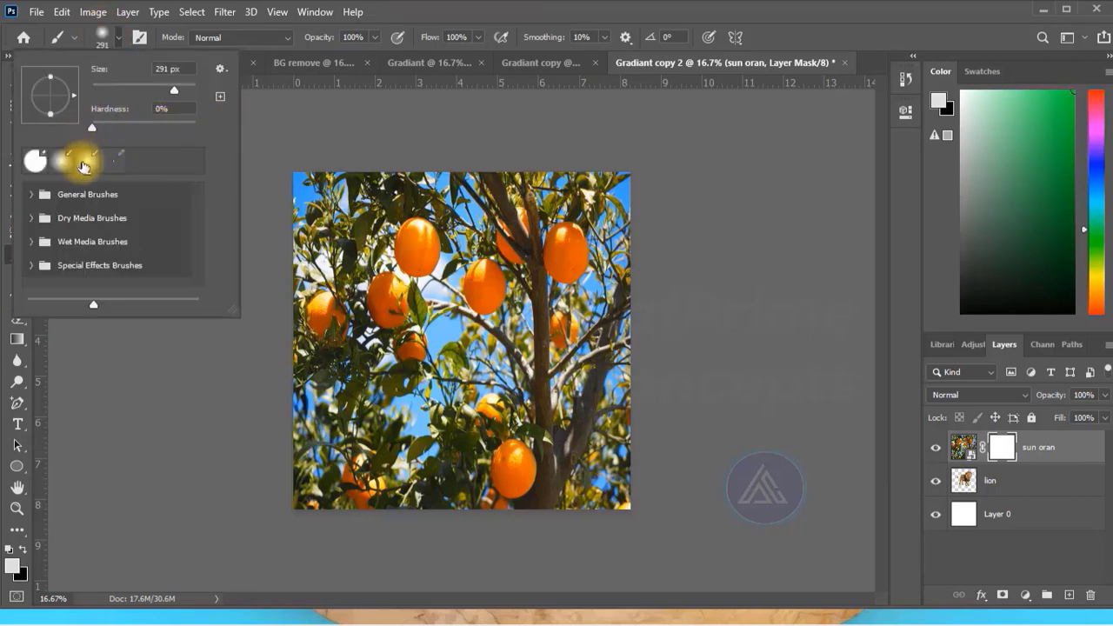
{"action": "left_click", "coordinate": [88, 160]}
{"action": "left_click", "coordinate": [62, 161]}
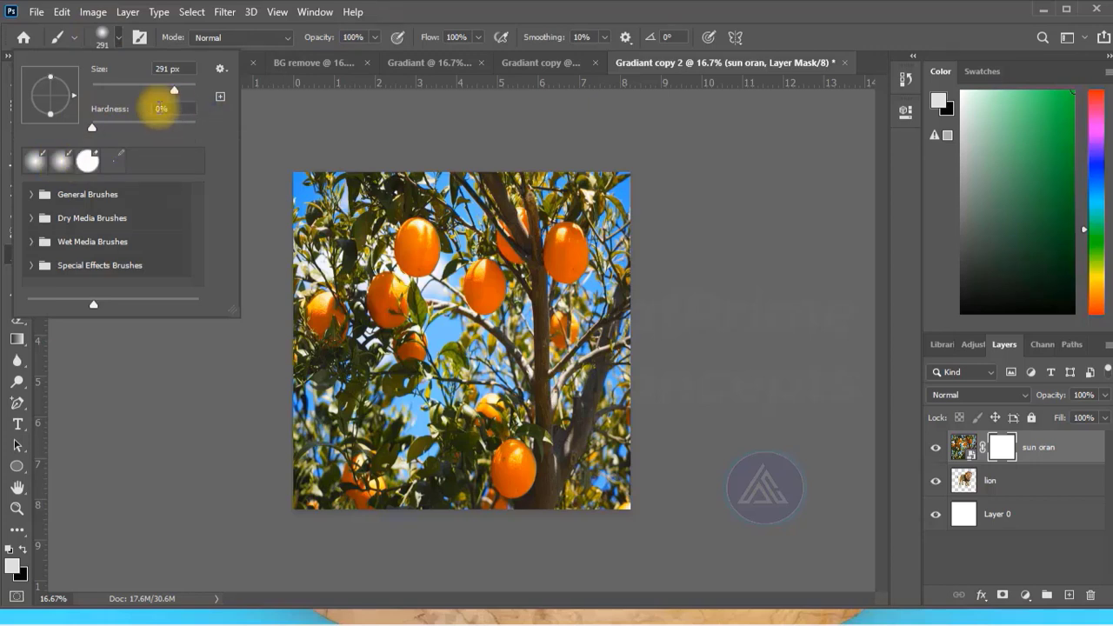
{"action": "left_click", "coordinate": [313, 114]}
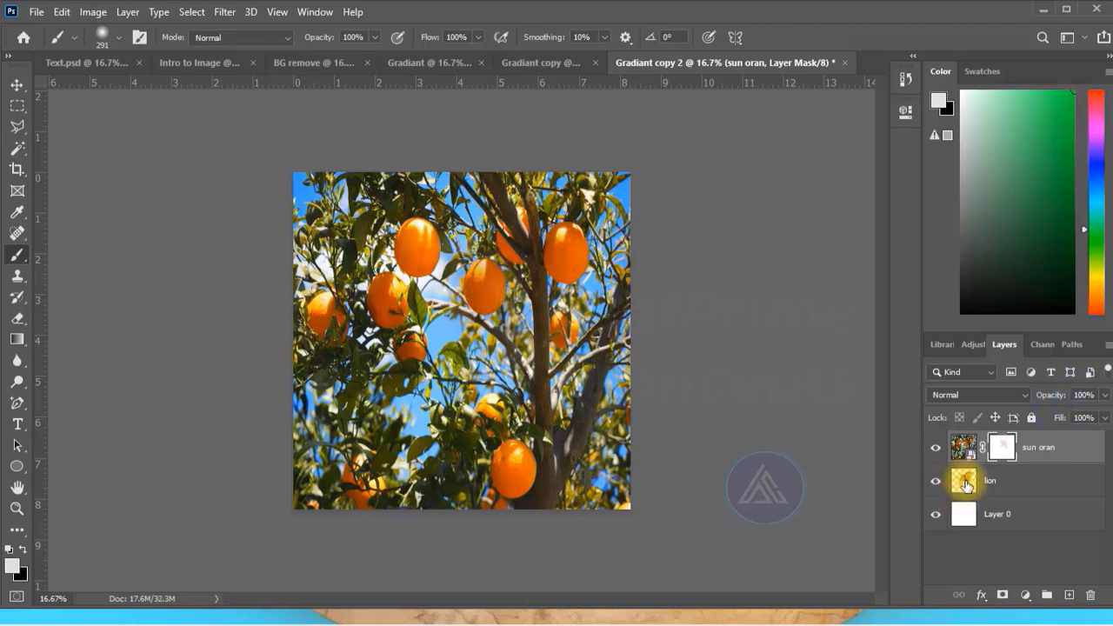
{"action": "left_click", "coordinate": [22, 551]}
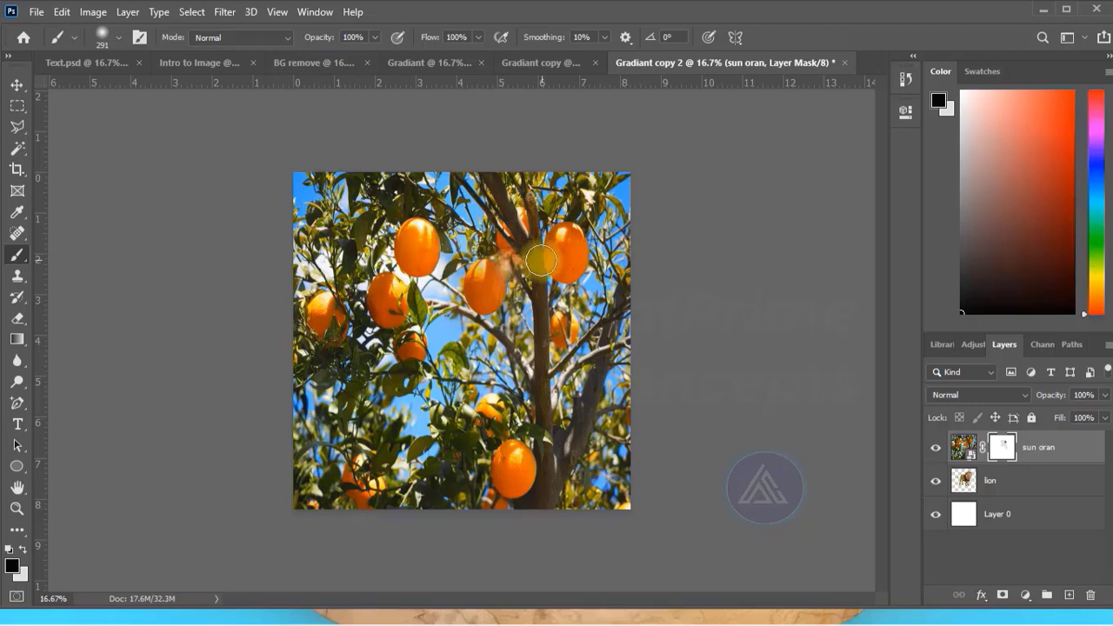
Paint black on the sun oran mask over the lion's face at full opacity, and undo the stroke.
{"action": "mouse_move", "coordinate": [515, 258]}
{"action": "left_mouse_down"}
{"action": "mouse_move", "coordinate": [539, 298]}
{"action": "mouse_move", "coordinate": [549, 242]}
{"action": "mouse_move", "coordinate": [534, 220]}
{"action": "mouse_move", "coordinate": [524, 238]}
{"action": "mouse_move", "coordinate": [516, 283]}
{"action": "mouse_move", "coordinate": [558, 207]}
{"action": "mouse_move", "coordinate": [541, 216]}
{"action": "mouse_move", "coordinate": [539, 304]}
{"action": "mouse_move", "coordinate": [561, 236]}
{"action": "left_mouse_up"}
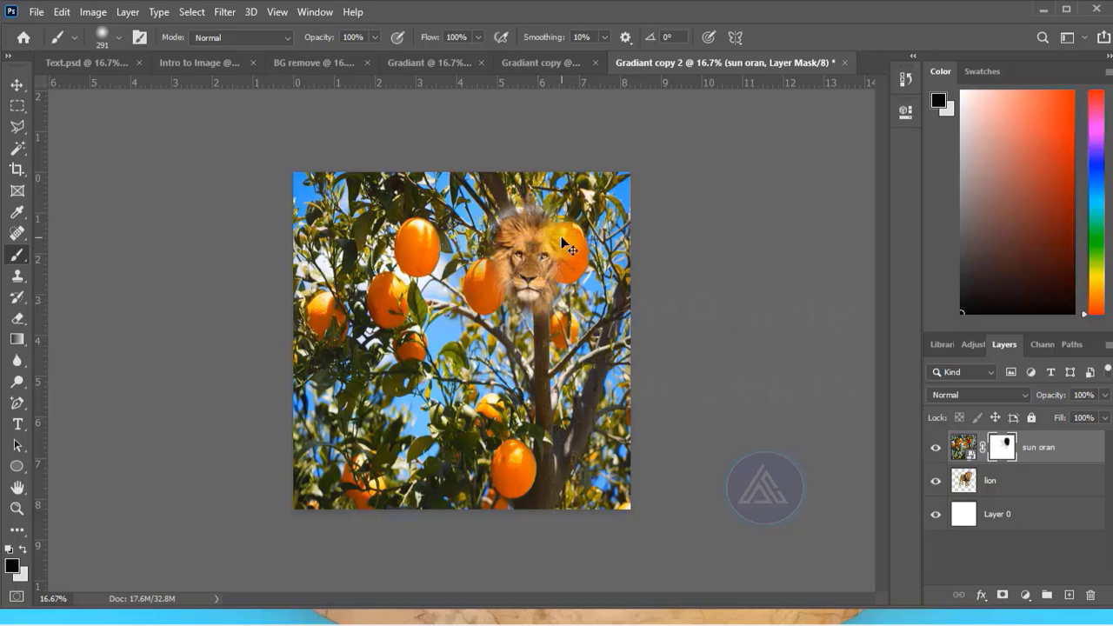
{"action": "key", "text": "ctrl+z"}
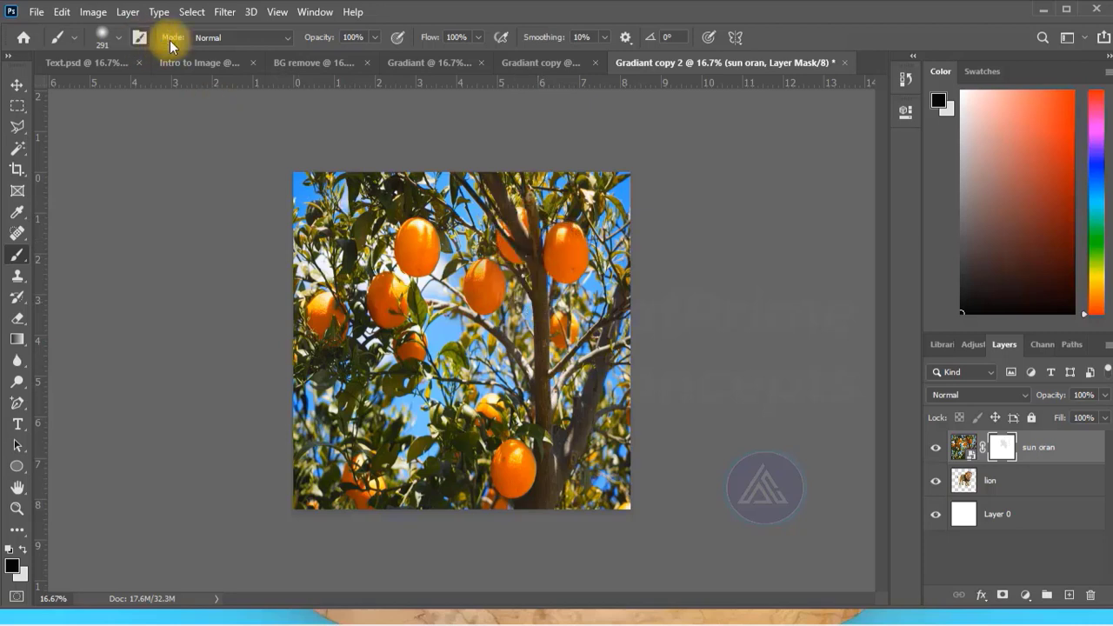
Set the brush opacity to 55% and paint on the sun oran mask over the lion's face beside the tree trunk.
{"action": "left_click", "coordinate": [117, 37]}
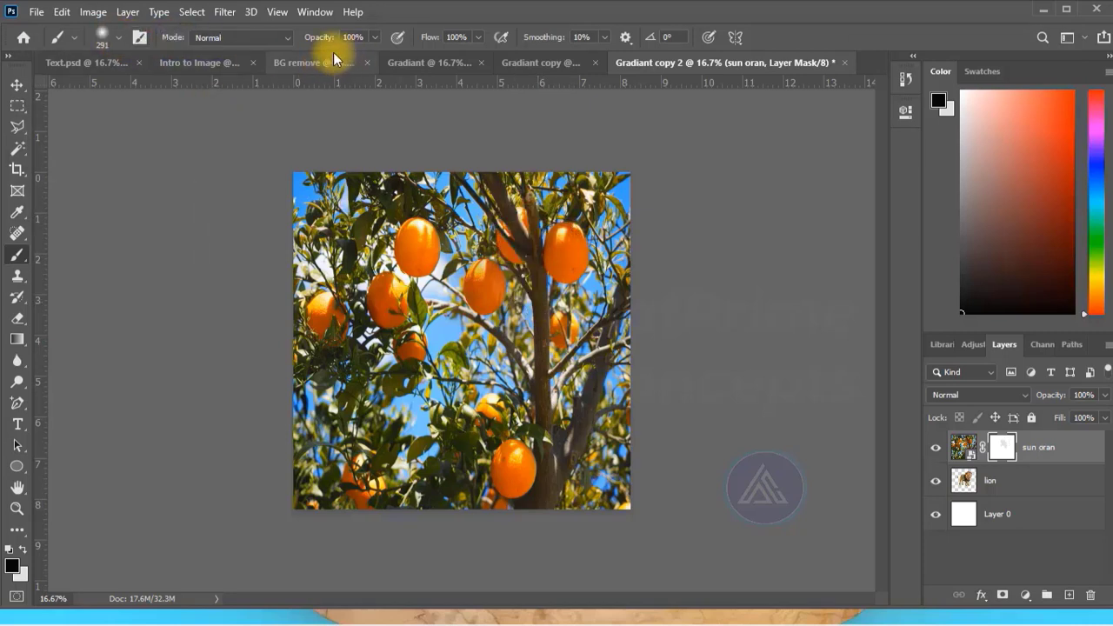
{"action": "mouse_move", "coordinate": [375, 36]}
{"action": "left_mouse_down"}
{"action": "mouse_move", "coordinate": [347, 54]}
{"action": "mouse_move", "coordinate": [294, 43]}
{"action": "left_mouse_up"}
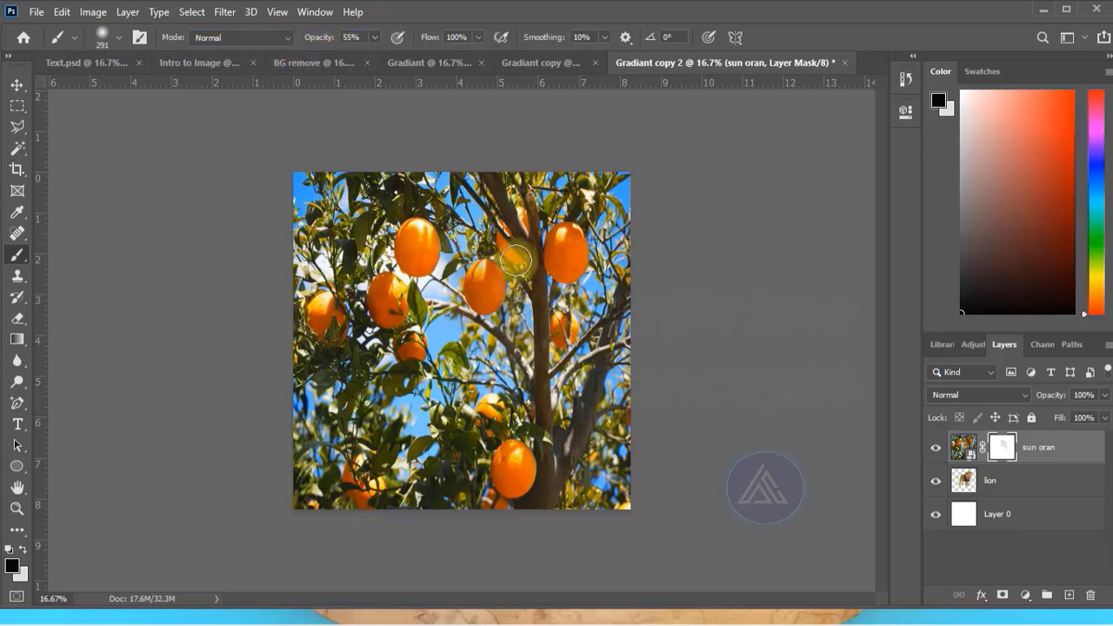
{"action": "mouse_move", "coordinate": [516, 259]}
{"action": "left_mouse_down"}
{"action": "mouse_move", "coordinate": [526, 252]}
{"action": "mouse_move", "coordinate": [516, 256]}
{"action": "mouse_move", "coordinate": [534, 286]}
{"action": "mouse_move", "coordinate": [528, 310]}
{"action": "mouse_move", "coordinate": [515, 250]}
{"action": "mouse_move", "coordinate": [521, 261]}
{"action": "left_mouse_up"}
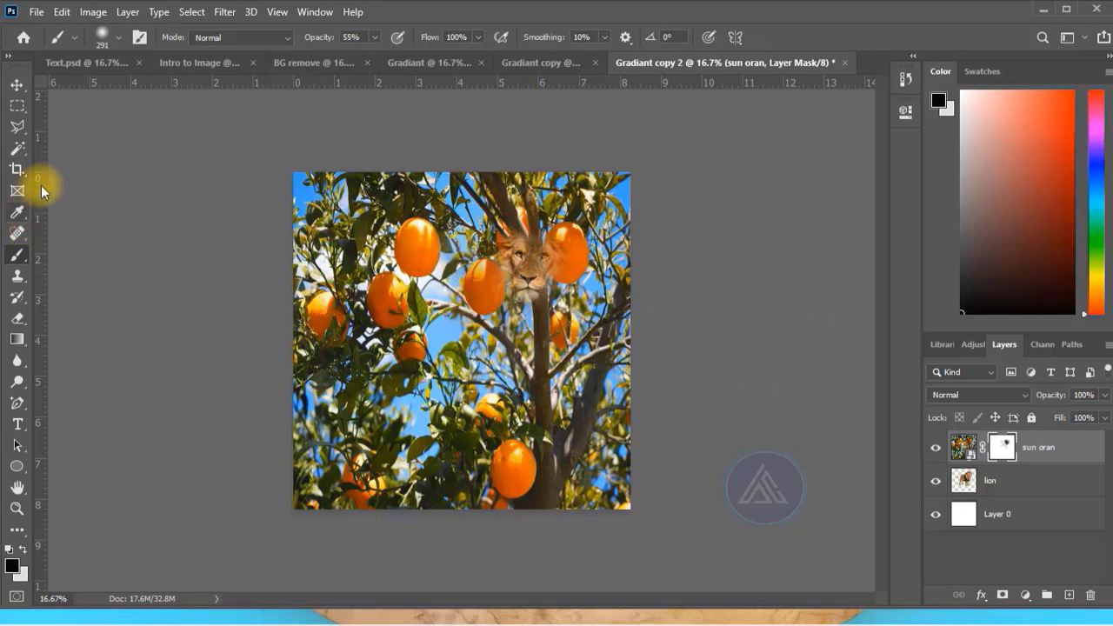
In the Gradiant copy document, move the car to the canvas's lower-right corner and draw a rectangular frame across the upper-left area.
{"action": "left_click", "coordinate": [532, 63]}
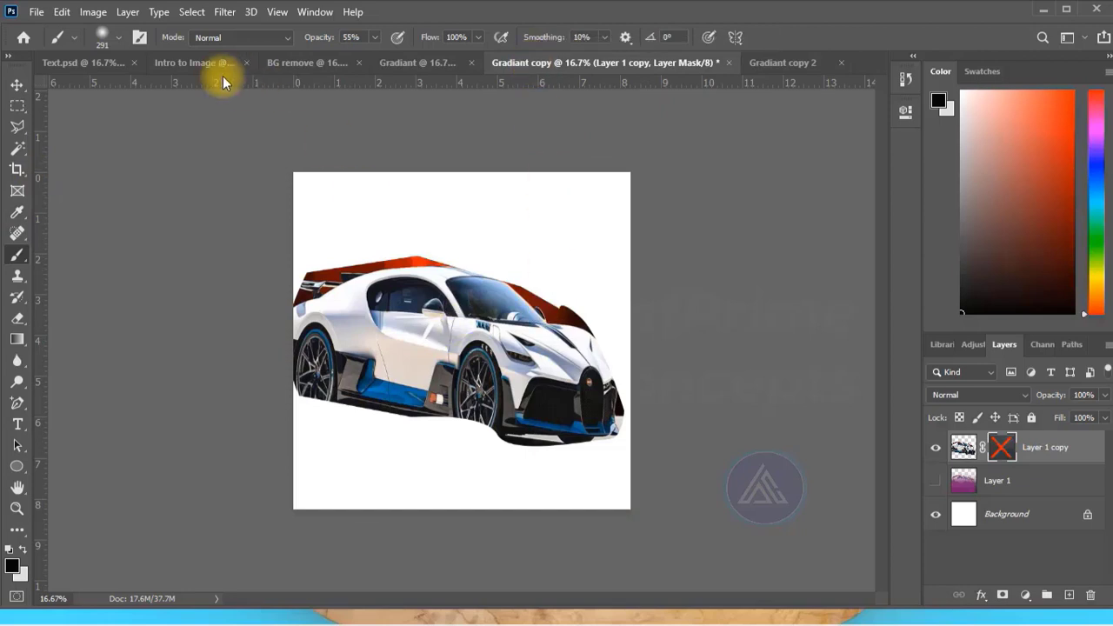
{"action": "left_click", "coordinate": [18, 87]}
{"action": "left_click_drag", "start_coordinate": [427, 355], "coordinate": [626, 462]}
{"action": "left_click", "coordinate": [173, 278]}
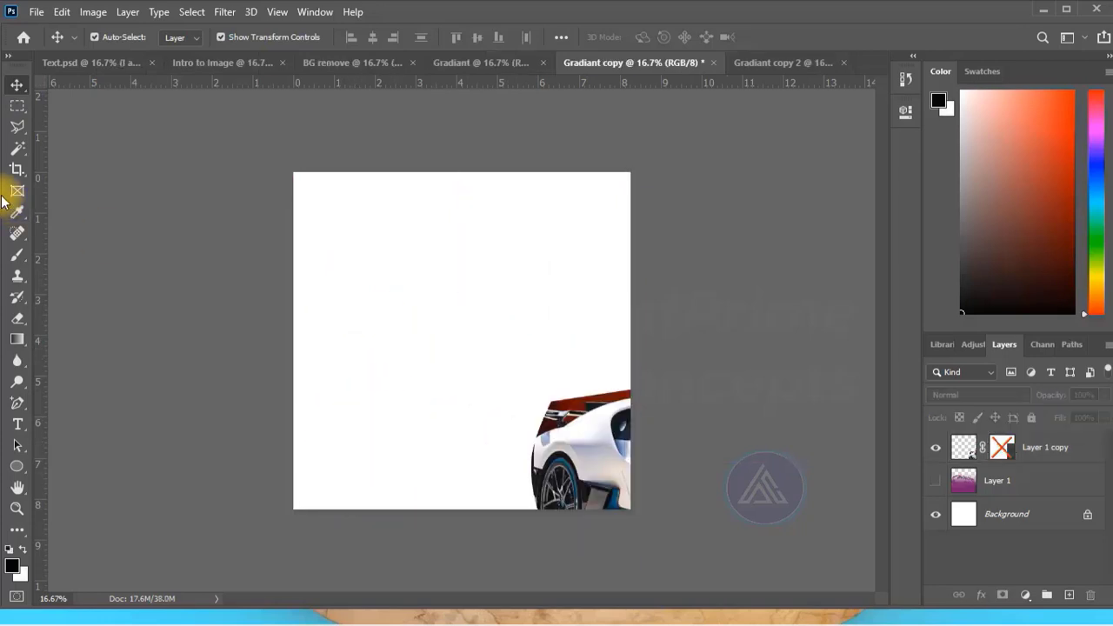
{"action": "left_click", "coordinate": [16, 193]}
{"action": "left_click_drag", "start_coordinate": [294, 221], "coordinate": [544, 393]}
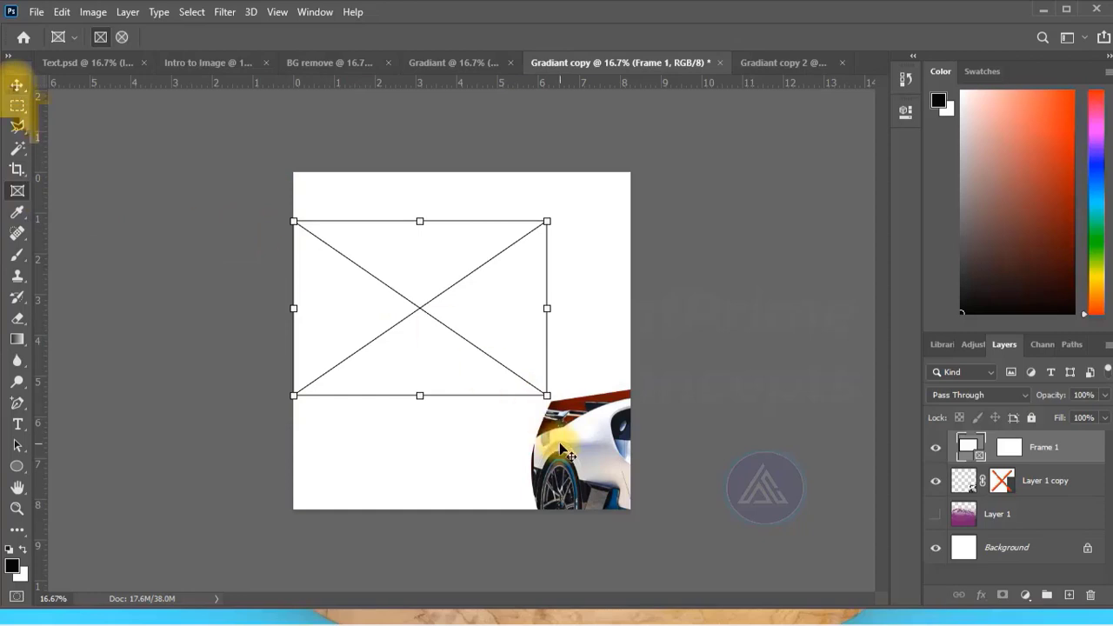
Place the car inside the rectangular frame and scale it down to fit the frame.
{"action": "left_click", "coordinate": [16, 85]}
{"action": "left_click_drag", "start_coordinate": [565, 450], "coordinate": [322, 291]}
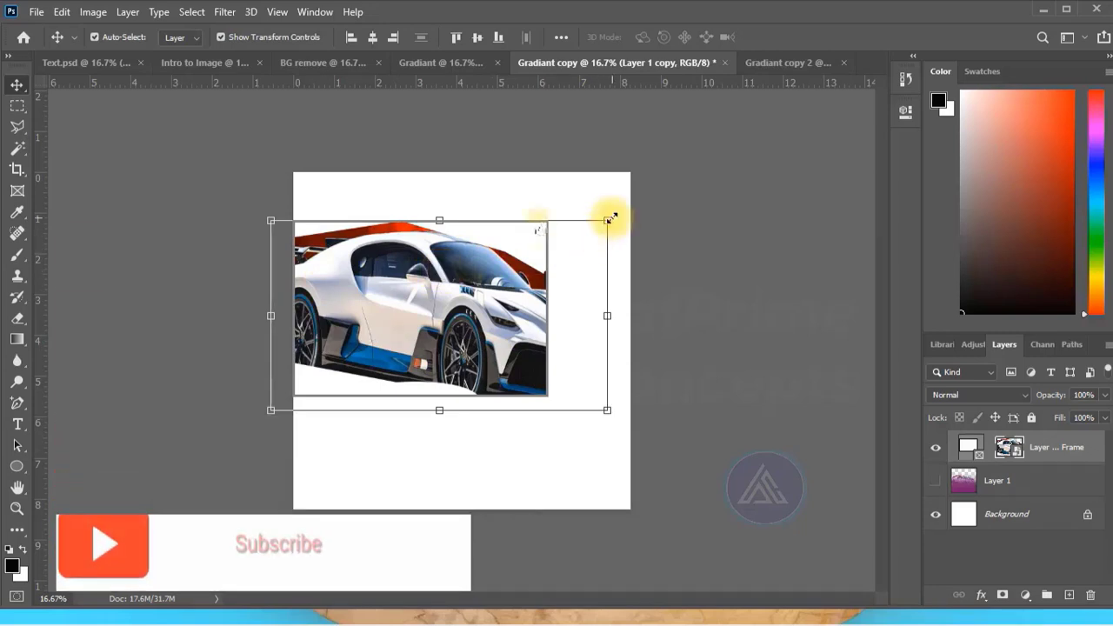
{"action": "left_click_drag", "start_coordinate": [607, 221], "coordinate": [609, 223]}
{"action": "left_click", "coordinate": [780, 38]}
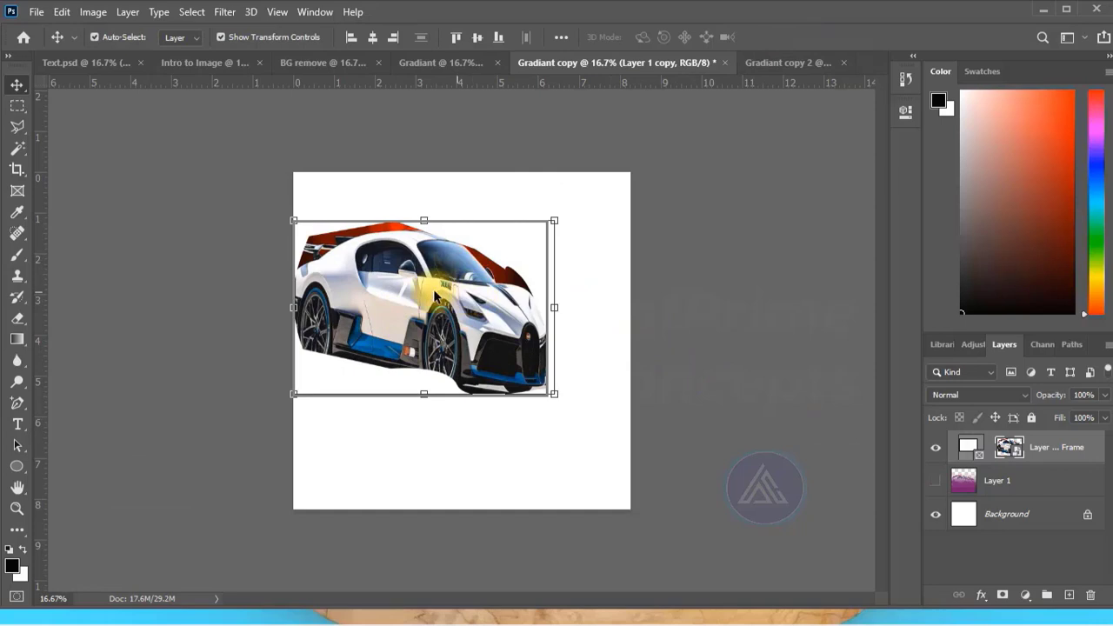
Duplicate the Gradiant copy document as Gradiant copy 3 and delete the framed car layer from the duplicate.
{"action": "key", "text": "ctrl+Tab"}
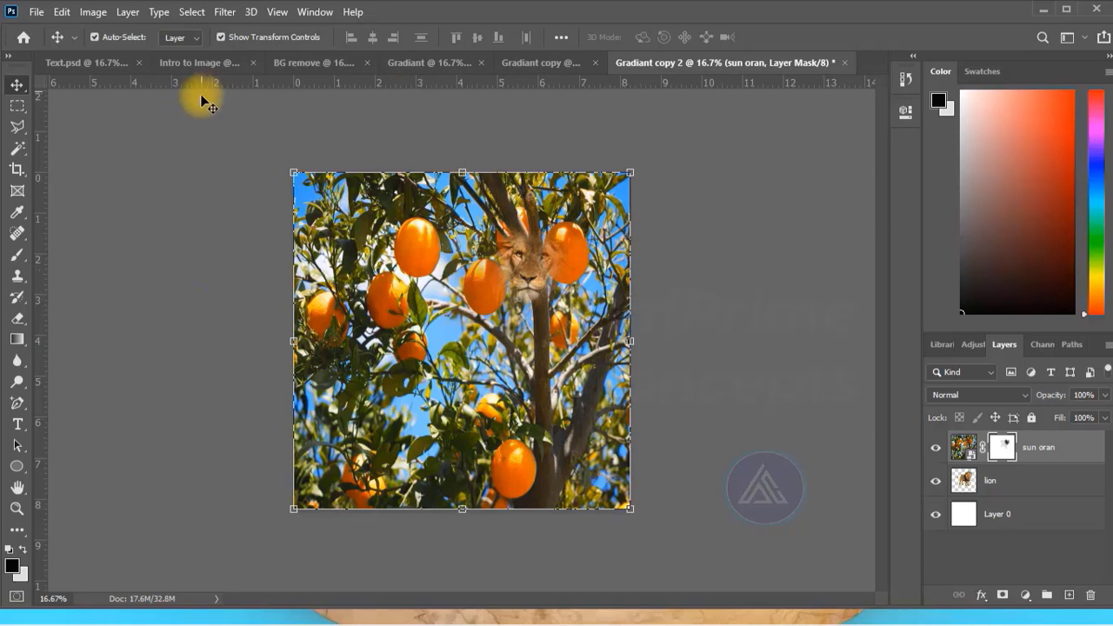
{"action": "left_click", "coordinate": [527, 66]}
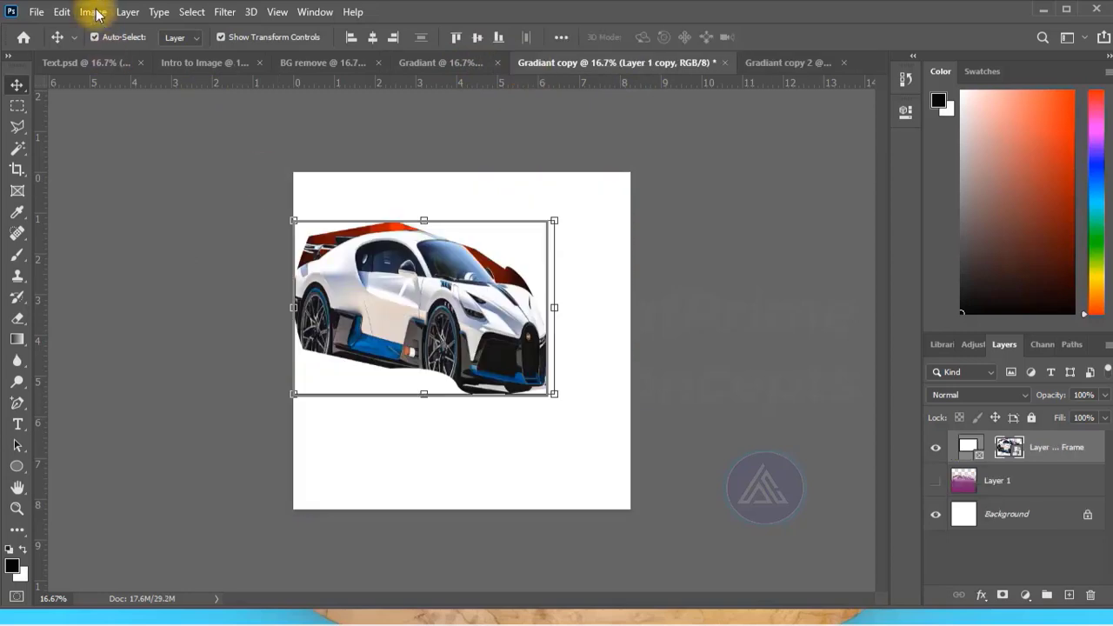
{"action": "left_click", "coordinate": [634, 136]}
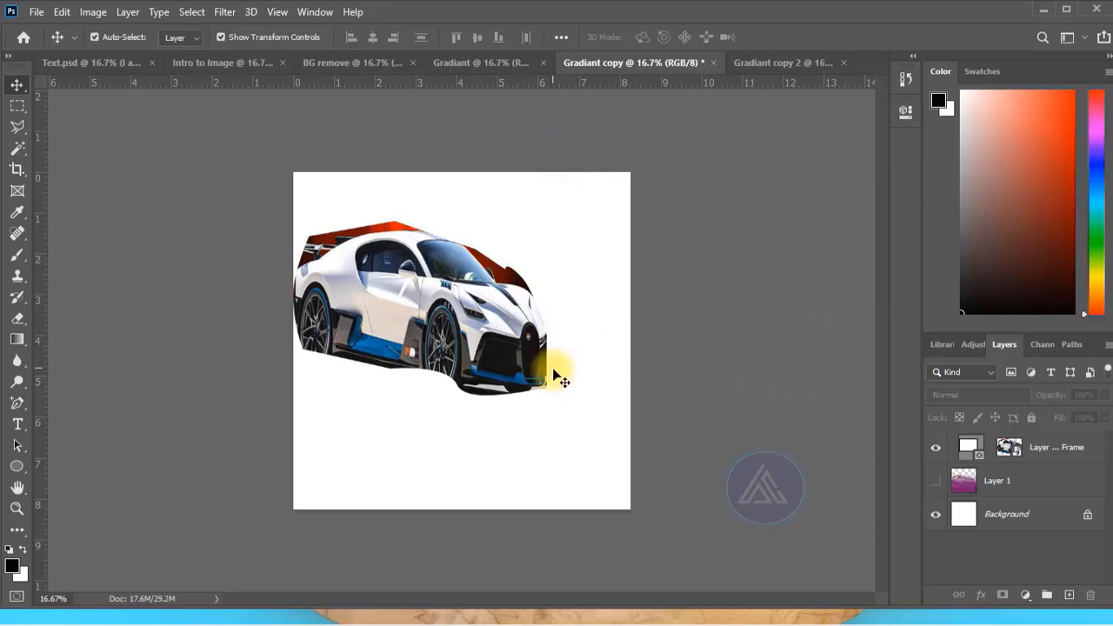
{"action": "left_click", "coordinate": [93, 12]}
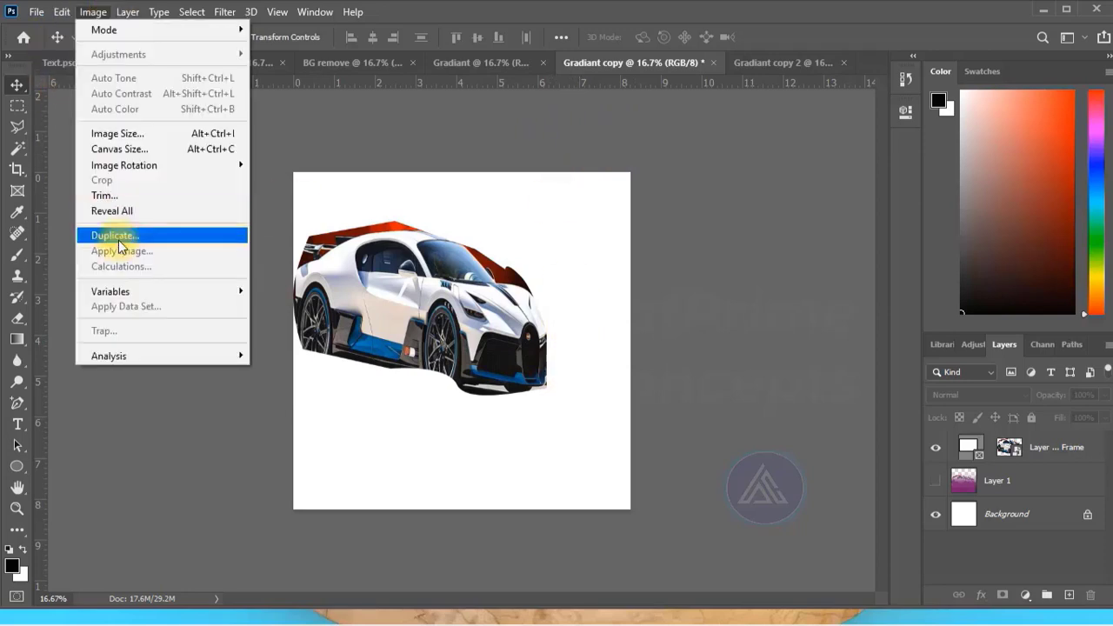
{"action": "left_click", "coordinate": [118, 240]}
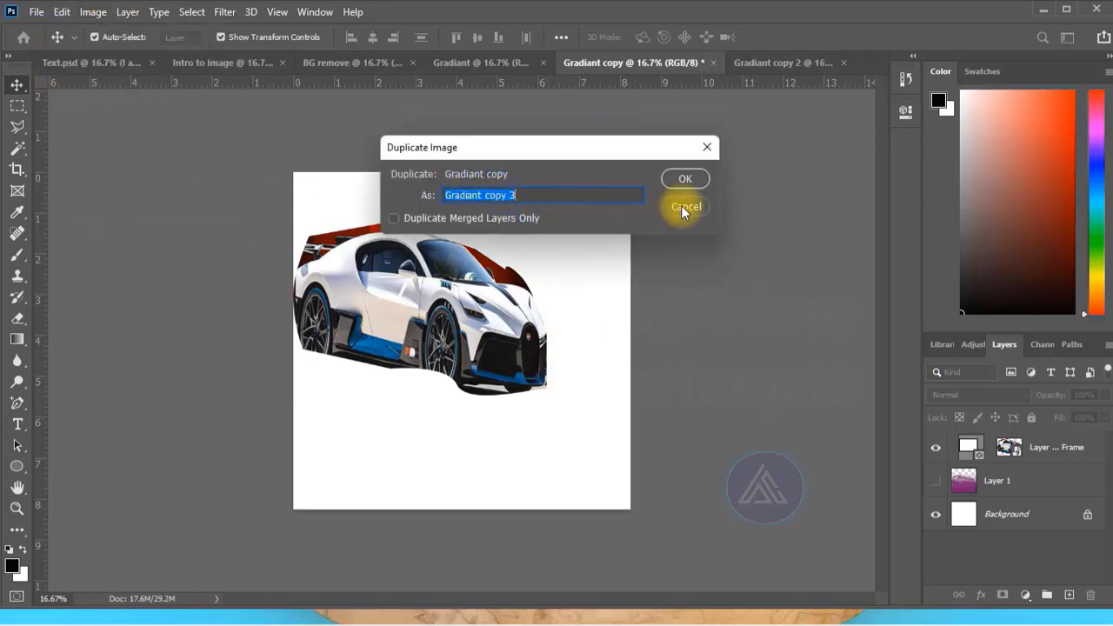
{"action": "left_click", "coordinate": [686, 176]}
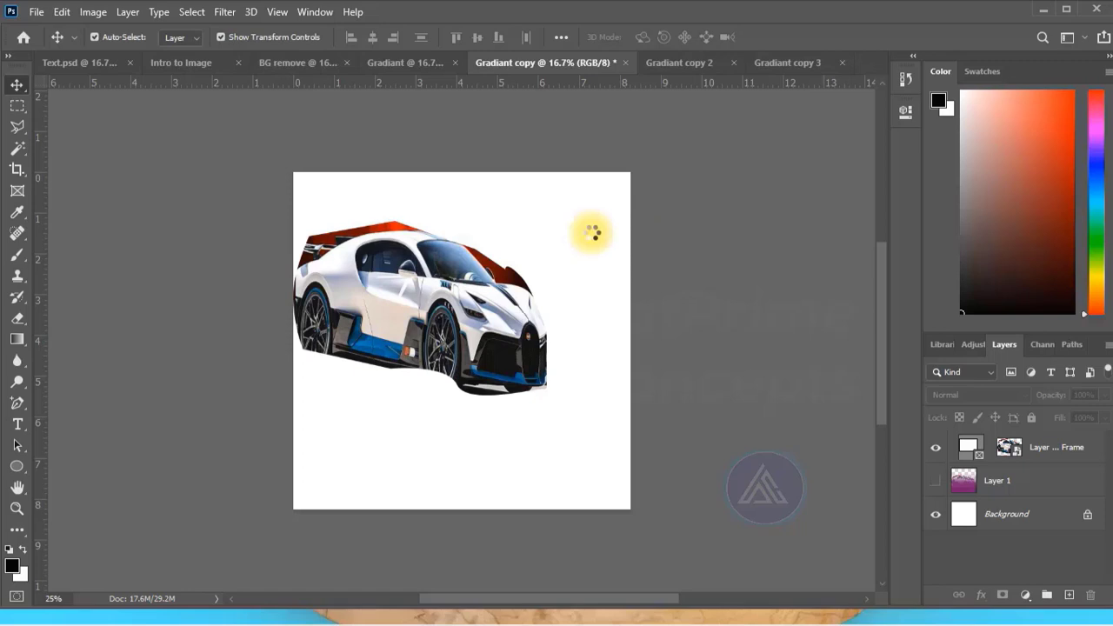
{"action": "left_click", "coordinate": [537, 296]}
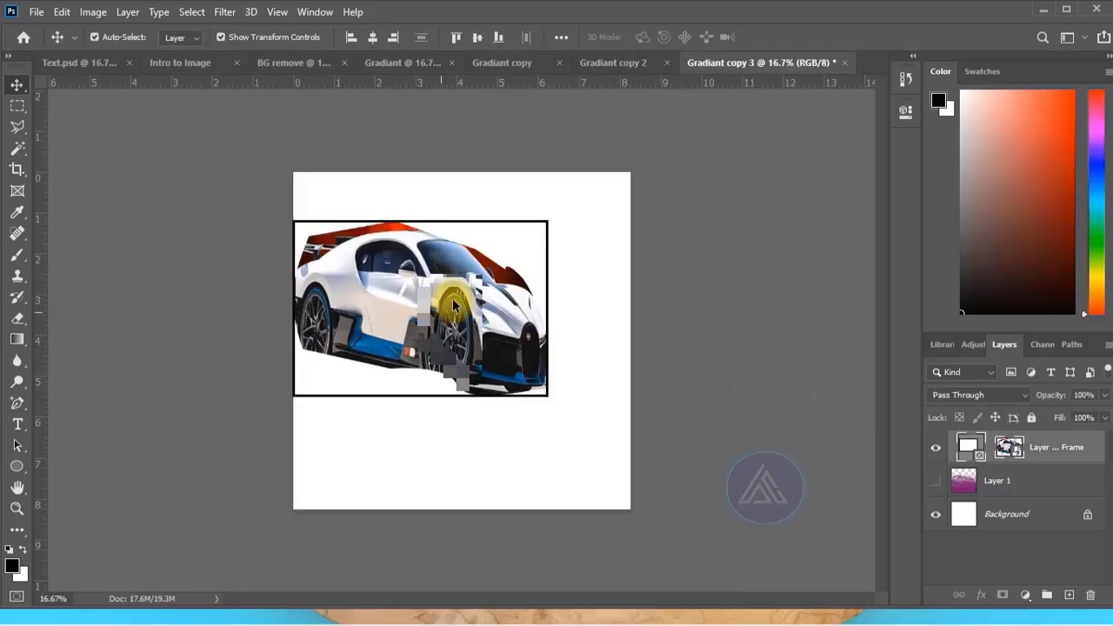
{"action": "key", "text": "Delete"}
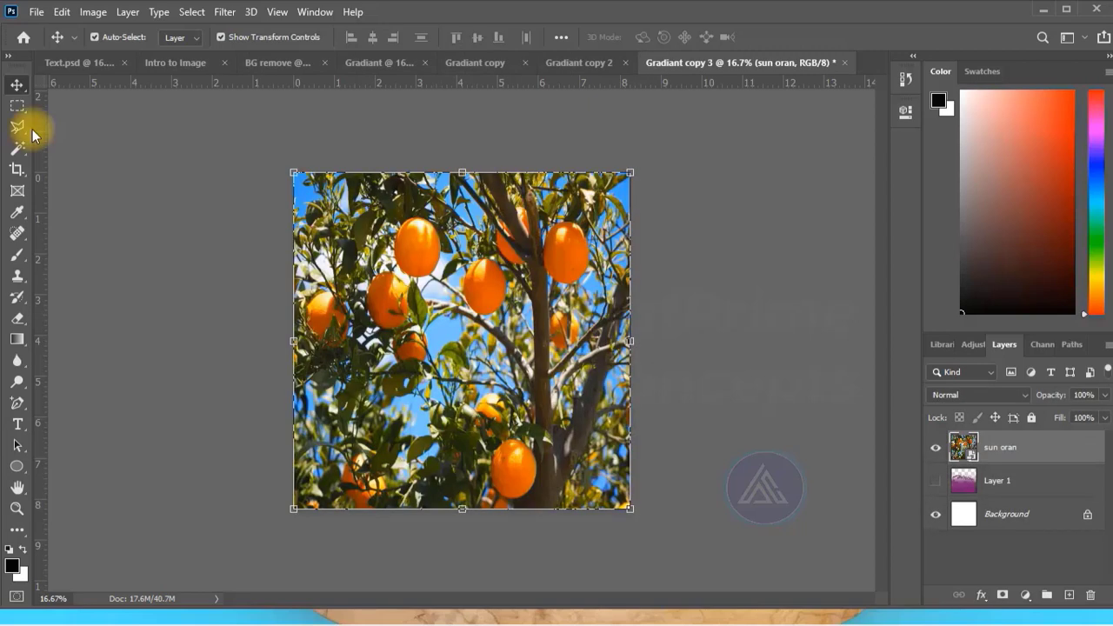
Make a rectangular selection around the group of oranges at the left of the sun oran image.
{"action": "left_click", "coordinate": [18, 106]}
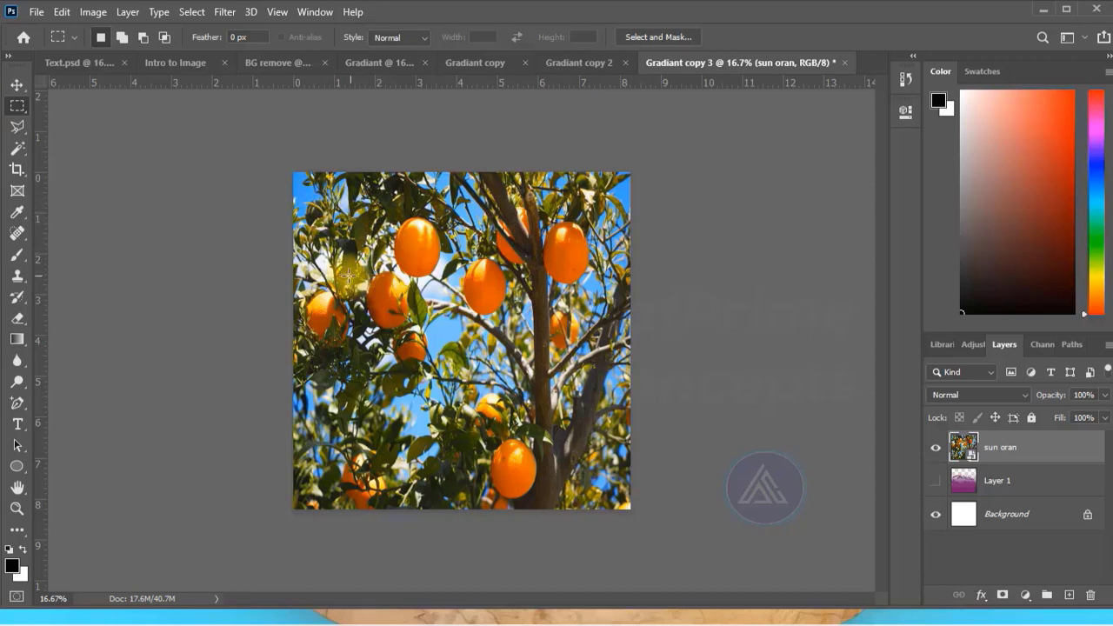
{"action": "left_click_drag", "start_coordinate": [321, 271], "coordinate": [429, 370]}
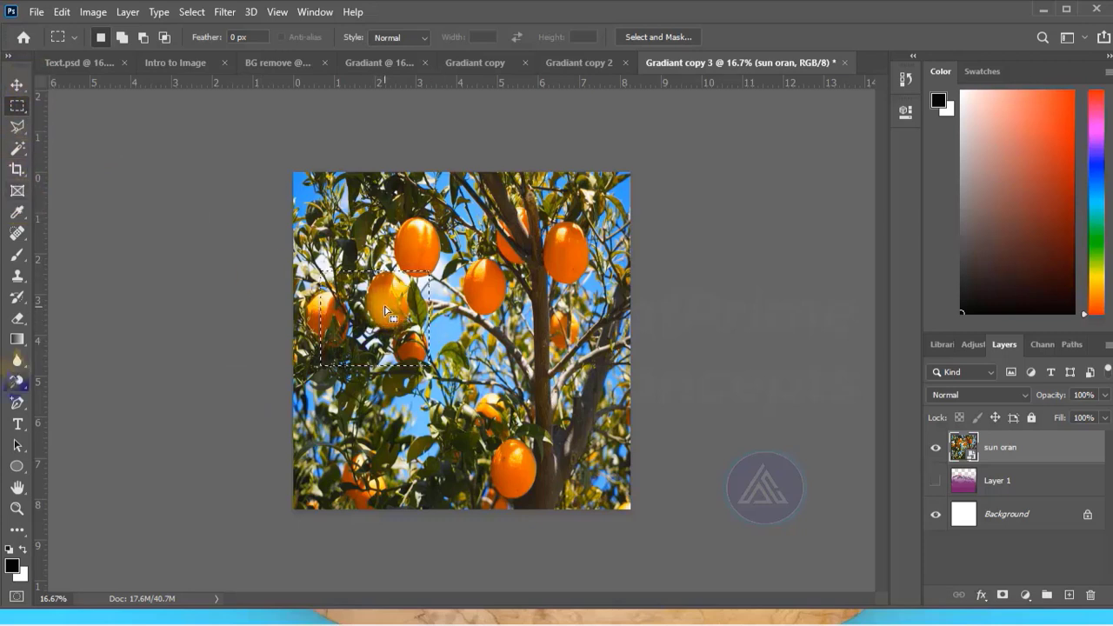
Choose the Blur tool, rasterize the sun oran layer, and set the blur brush size to 190 px.
{"action": "left_click", "coordinate": [18, 361]}
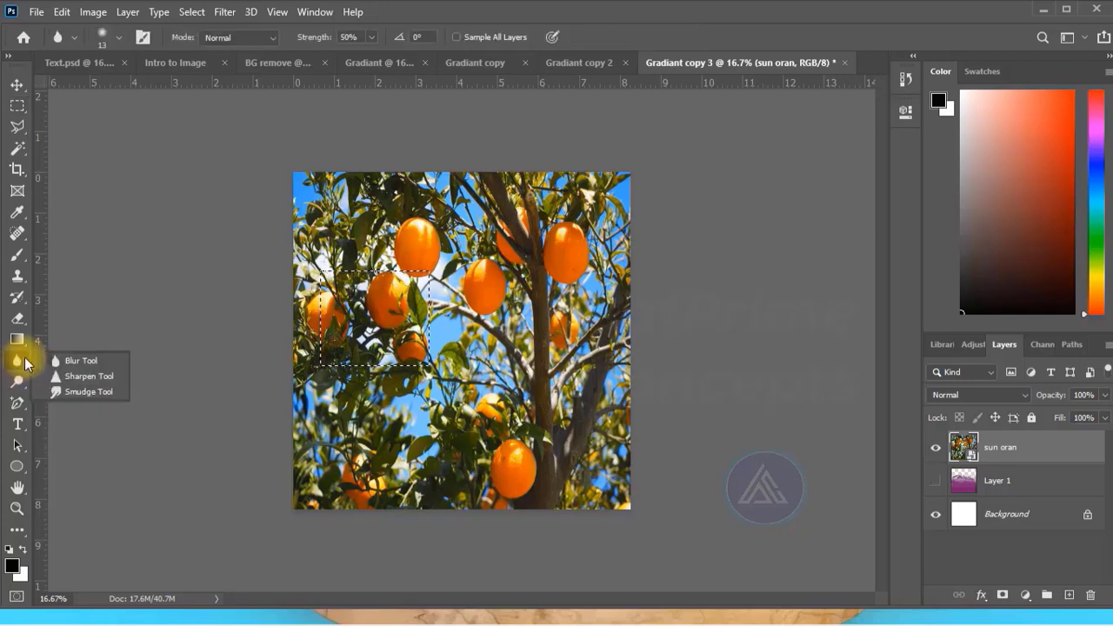
{"action": "right_click", "coordinate": [1007, 451]}
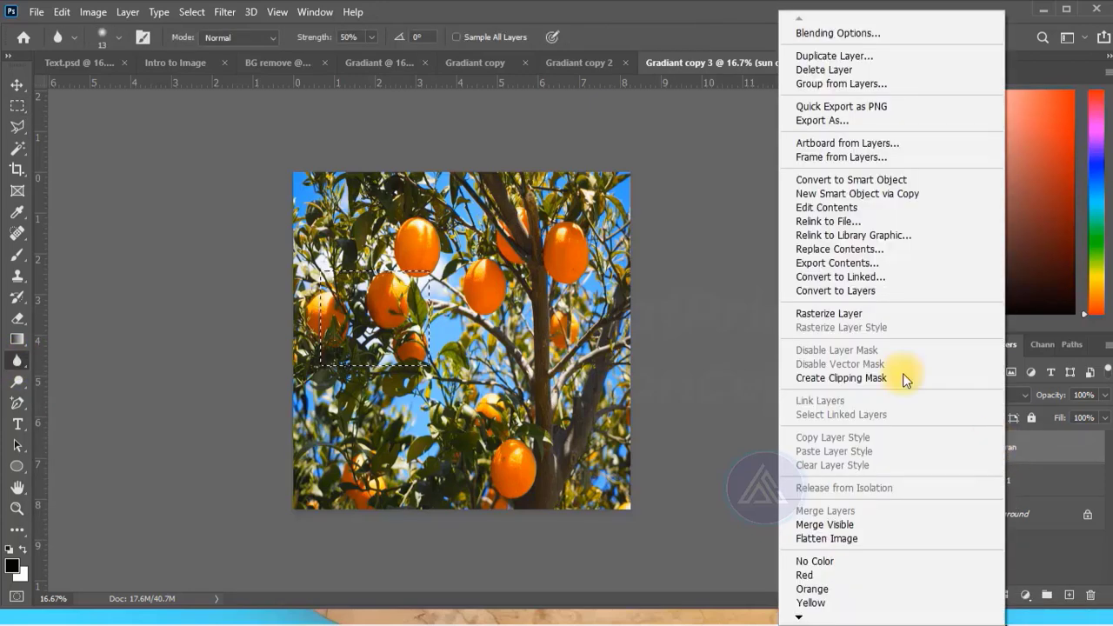
{"action": "left_click", "coordinate": [810, 315]}
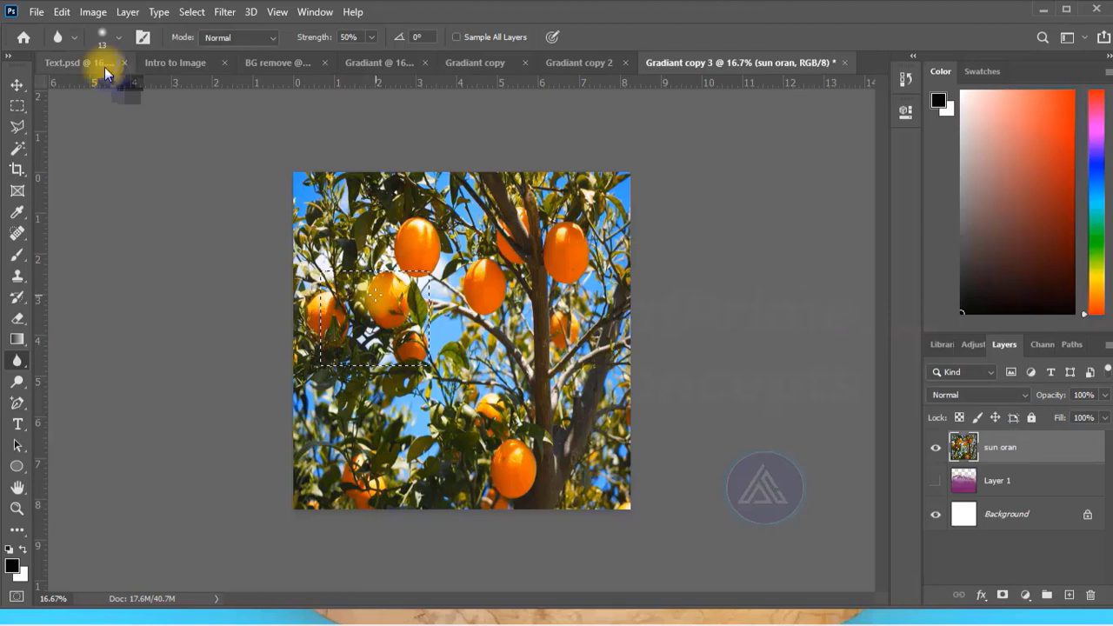
{"action": "left_click", "coordinate": [96, 42]}
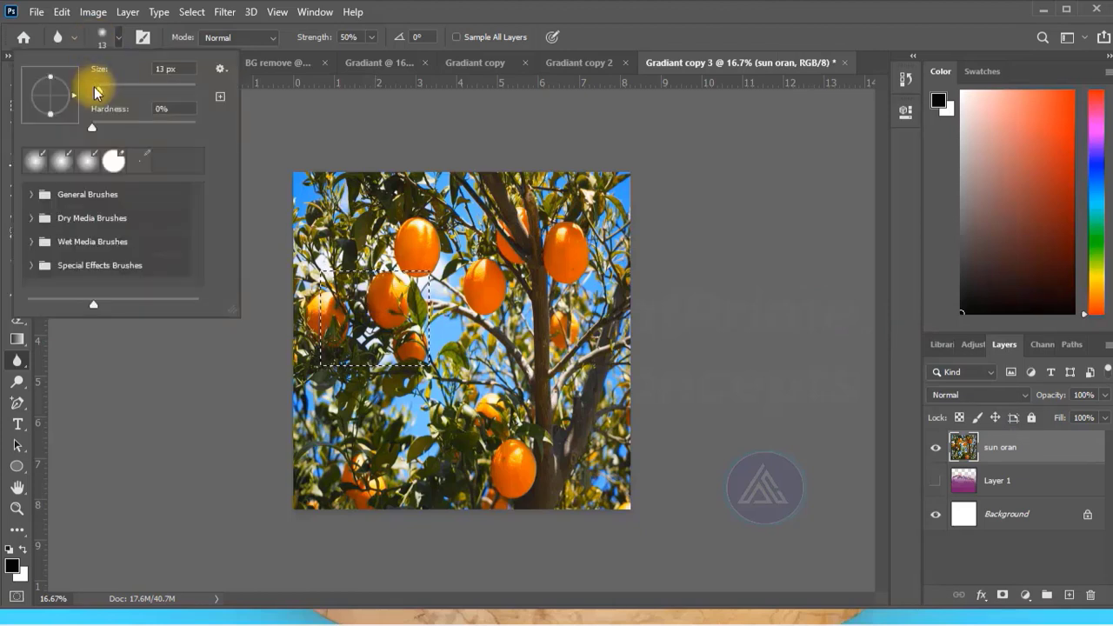
{"action": "left_click_drag", "start_coordinate": [98, 90], "coordinate": [166, 90]}
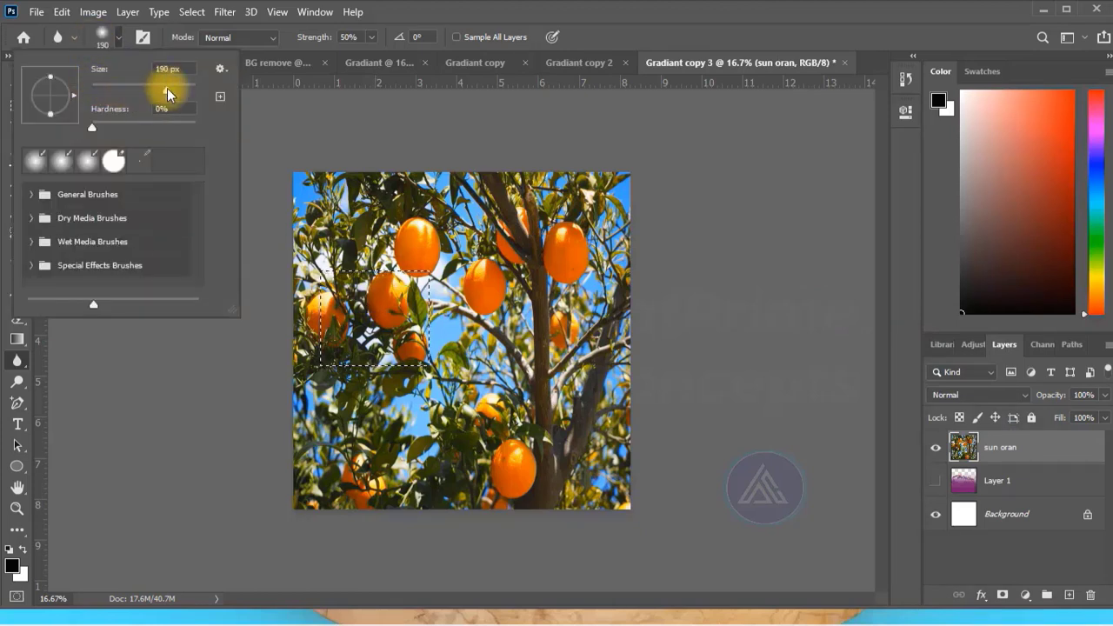
Try painting black over the selected oranges at full brush opacity, and undo the strokes.
{"action": "key", "text": "e"}
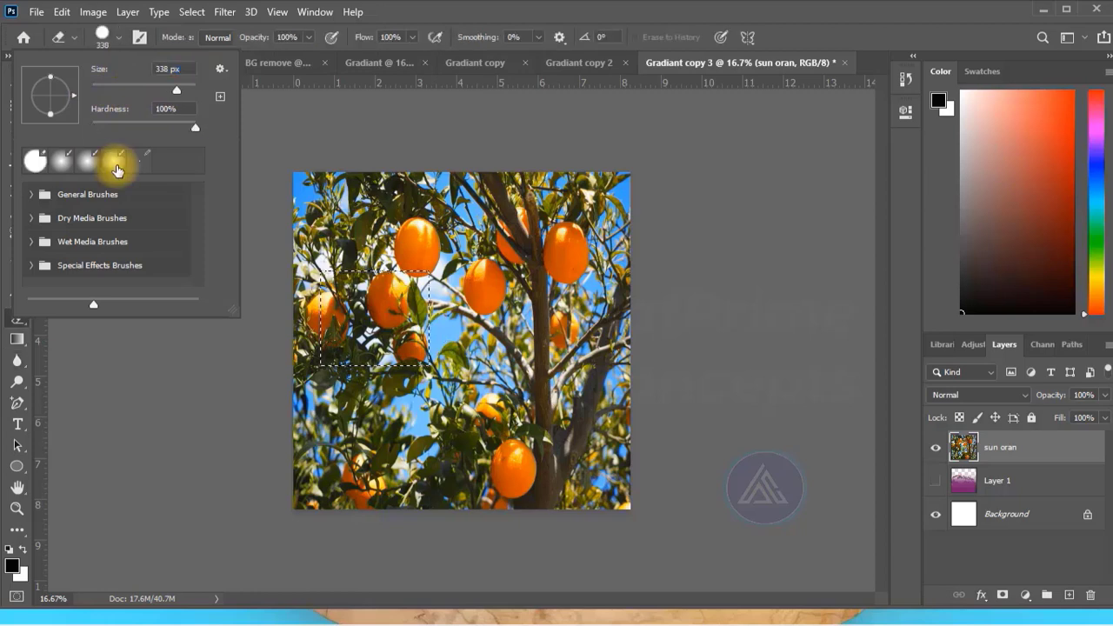
{"action": "left_click", "coordinate": [388, 313]}
{"action": "mouse_move", "coordinate": [388, 308]}
{"action": "left_mouse_down"}
{"action": "mouse_move", "coordinate": [381, 334]}
{"action": "mouse_move", "coordinate": [388, 289]}
{"action": "mouse_move", "coordinate": [359, 296]}
{"action": "mouse_move", "coordinate": [373, 347]}
{"action": "mouse_move", "coordinate": [407, 300]}
{"action": "mouse_move", "coordinate": [402, 351]}
{"action": "mouse_move", "coordinate": [415, 311]}
{"action": "mouse_move", "coordinate": [412, 357]}
{"action": "mouse_move", "coordinate": [395, 364]}
{"action": "mouse_move", "coordinate": [323, 363]}
{"action": "mouse_move", "coordinate": [329, 325]}
{"action": "left_mouse_up"}
{"action": "key", "text": "b"}
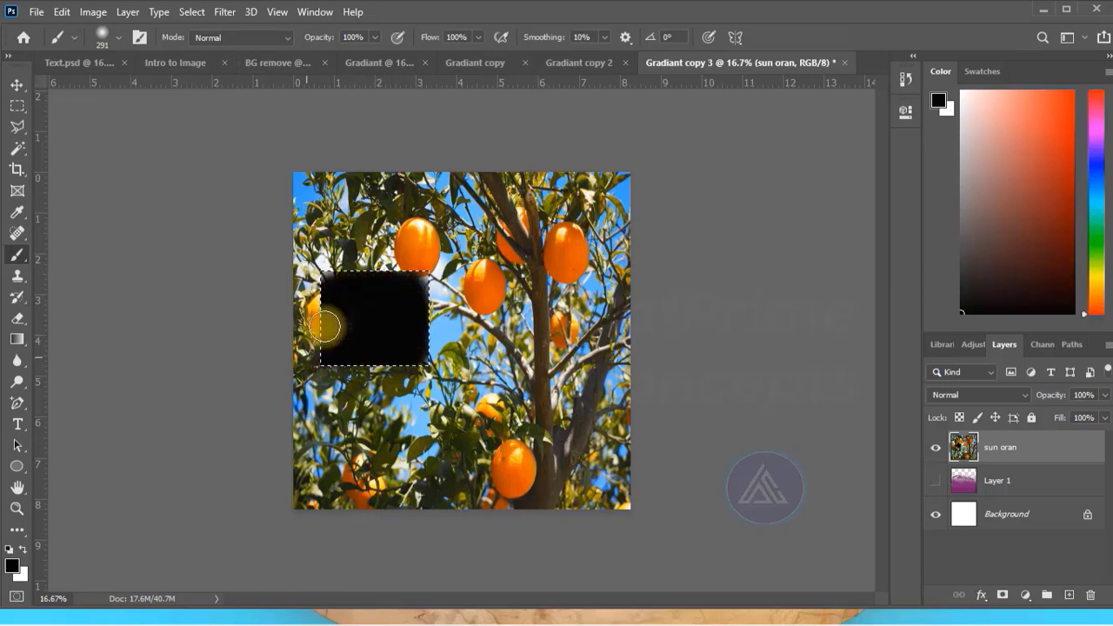
{"action": "key", "text": "ctrl+z"}
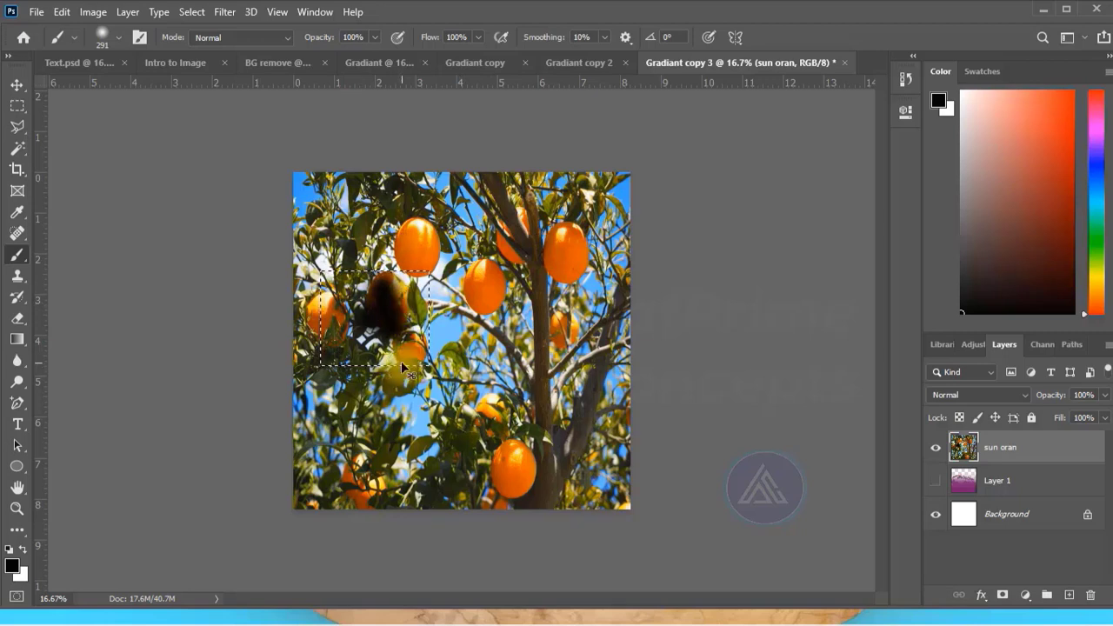
{"action": "key", "text": "ctrl+z"}
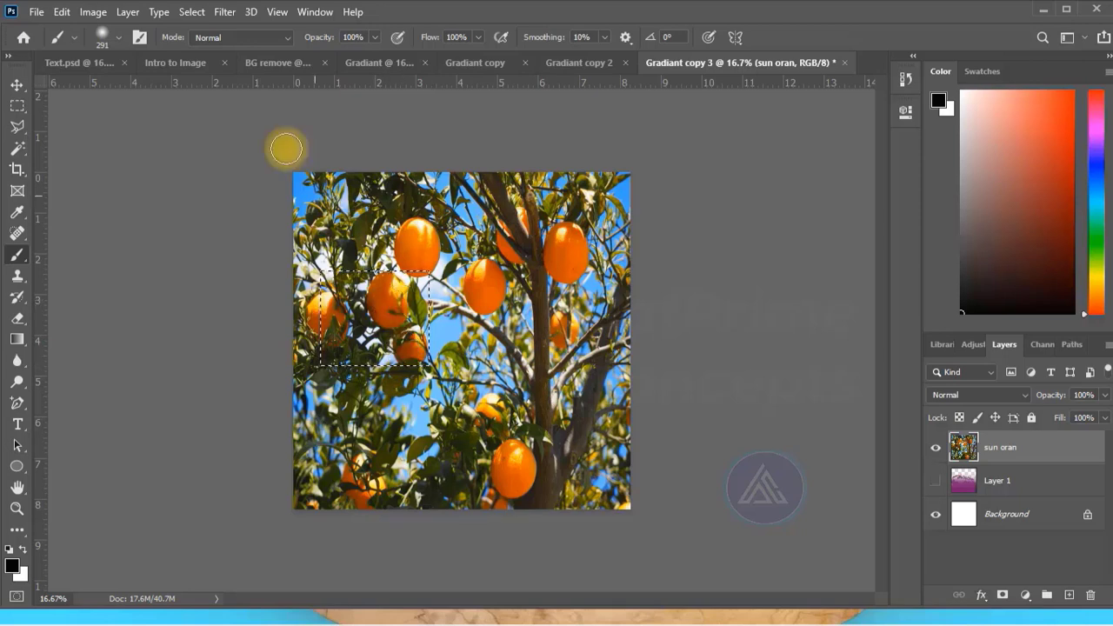
Set the brush opacity to 28% and paint black over the oranges inside the rectangular selection.
{"action": "left_click", "coordinate": [374, 38]}
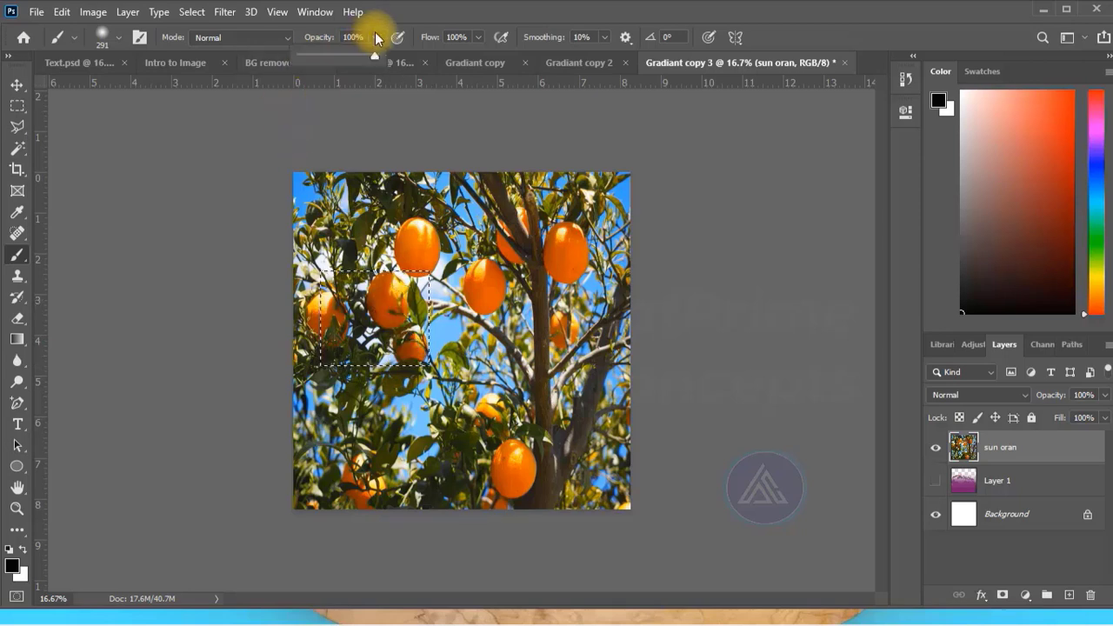
{"action": "left_click_drag", "start_coordinate": [379, 54], "coordinate": [340, 53]}
{"action": "left_click_drag", "start_coordinate": [395, 321], "coordinate": [363, 334]}
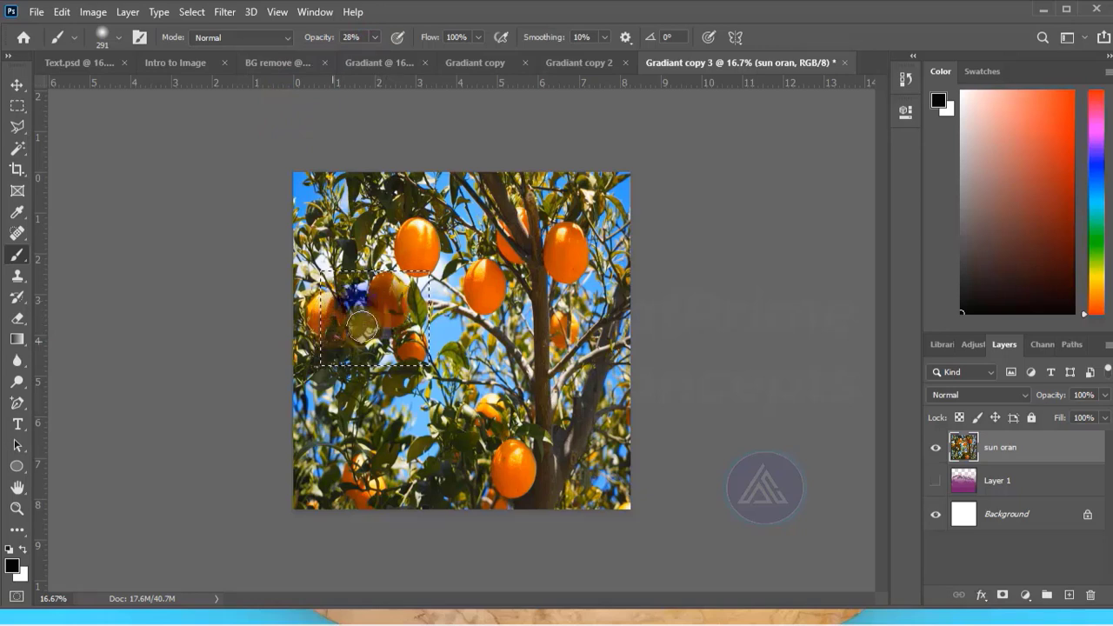
{"action": "mouse_move", "coordinate": [357, 358]}
{"action": "left_mouse_down"}
{"action": "mouse_move", "coordinate": [416, 353]}
{"action": "mouse_move", "coordinate": [509, 305]}
{"action": "mouse_move", "coordinate": [472, 349]}
{"action": "mouse_move", "coordinate": [566, 314]}
{"action": "mouse_move", "coordinate": [619, 229]}
{"action": "mouse_move", "coordinate": [508, 292]}
{"action": "mouse_move", "coordinate": [517, 337]}
{"action": "left_mouse_up"}
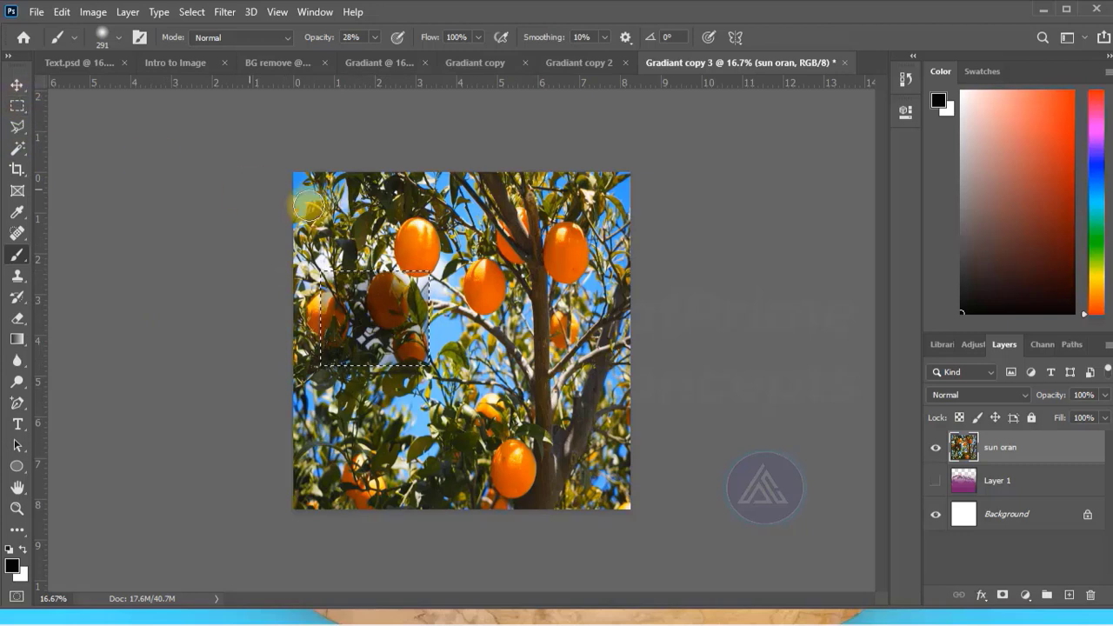
Clear the rectangular selection around the darkened oranges.
{"action": "left_click", "coordinate": [16, 130]}
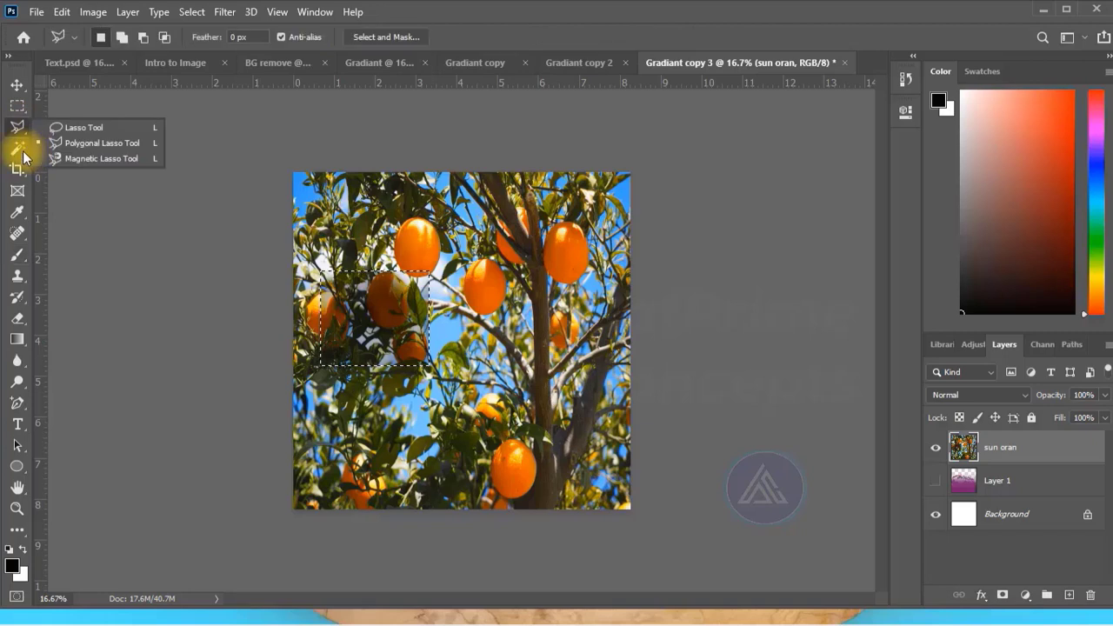
{"action": "left_click", "coordinate": [233, 289]}
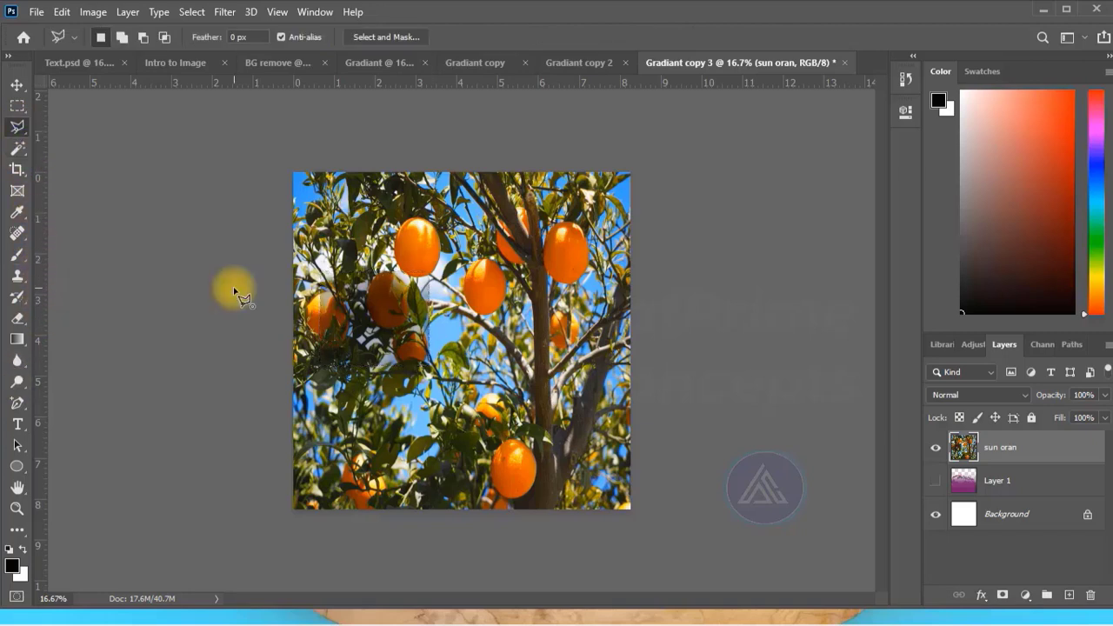
{"action": "key", "text": "Escape"}
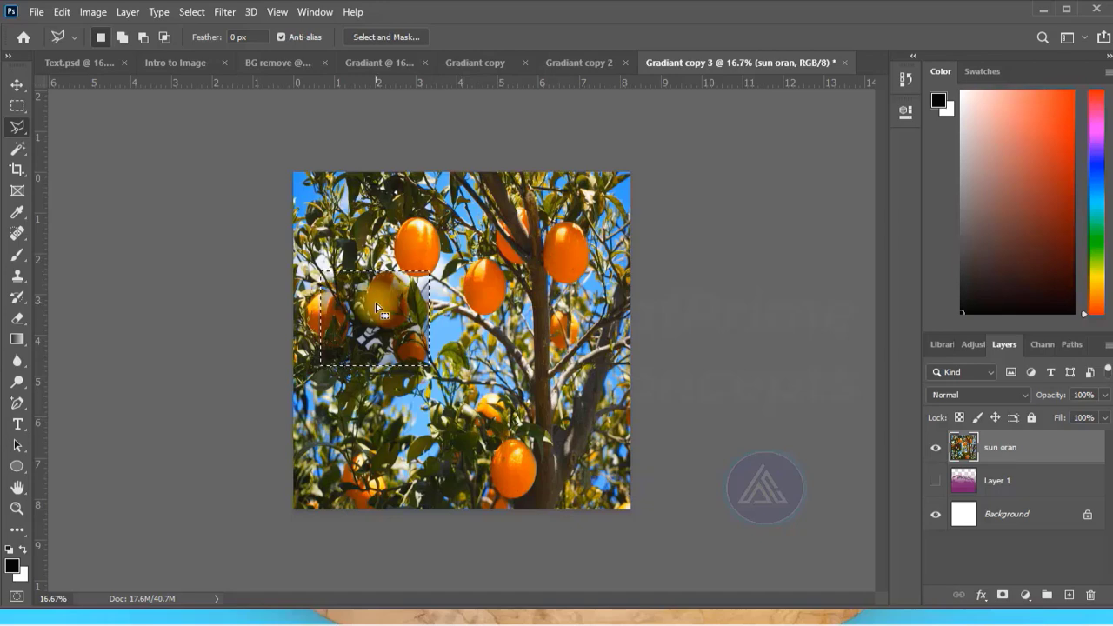
{"action": "left_click", "coordinate": [17, 86]}
{"action": "left_click", "coordinate": [191, 12]}
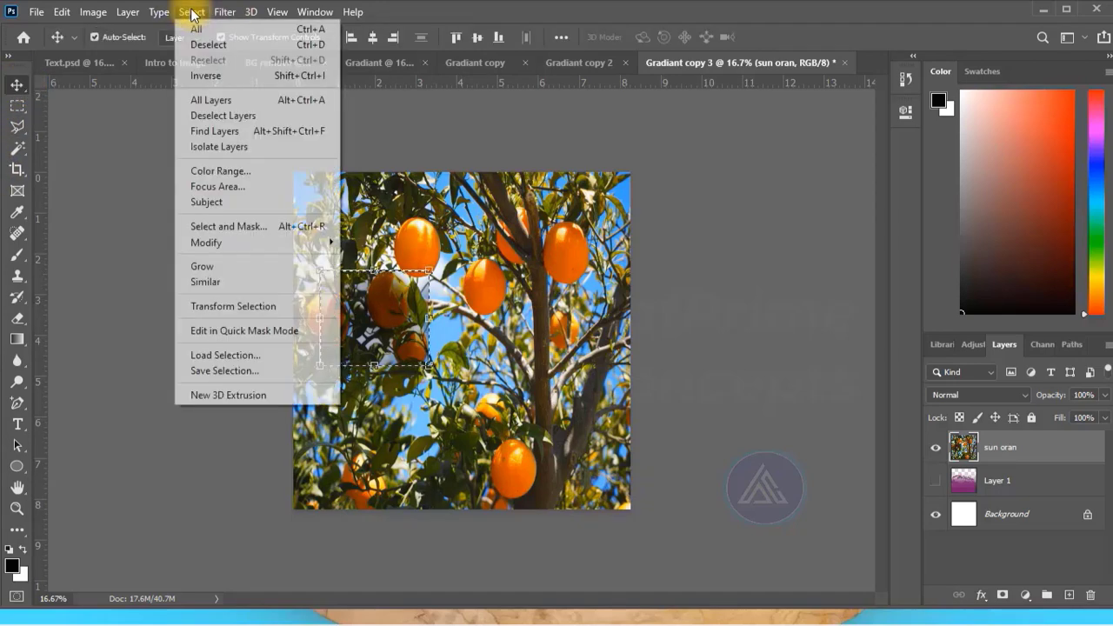
{"action": "left_click", "coordinate": [230, 45]}
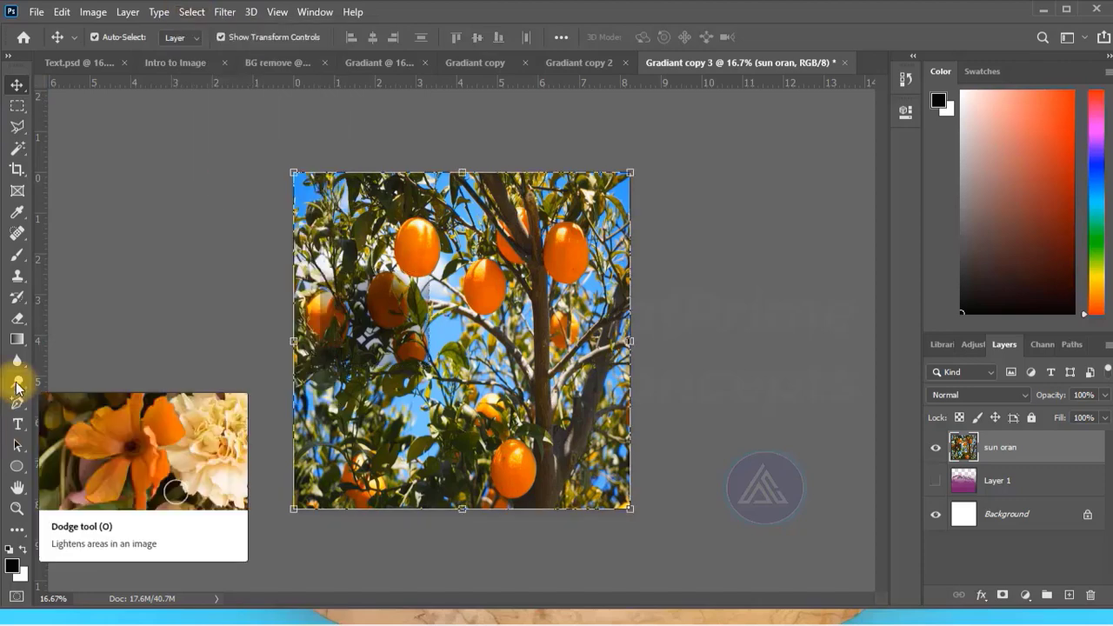
Lighten the darkened oranges with the Dodge tool, enlarging its brush between strokes.
{"action": "left_click", "coordinate": [18, 386]}
{"action": "left_click_drag", "start_coordinate": [388, 297], "coordinate": [384, 301]}
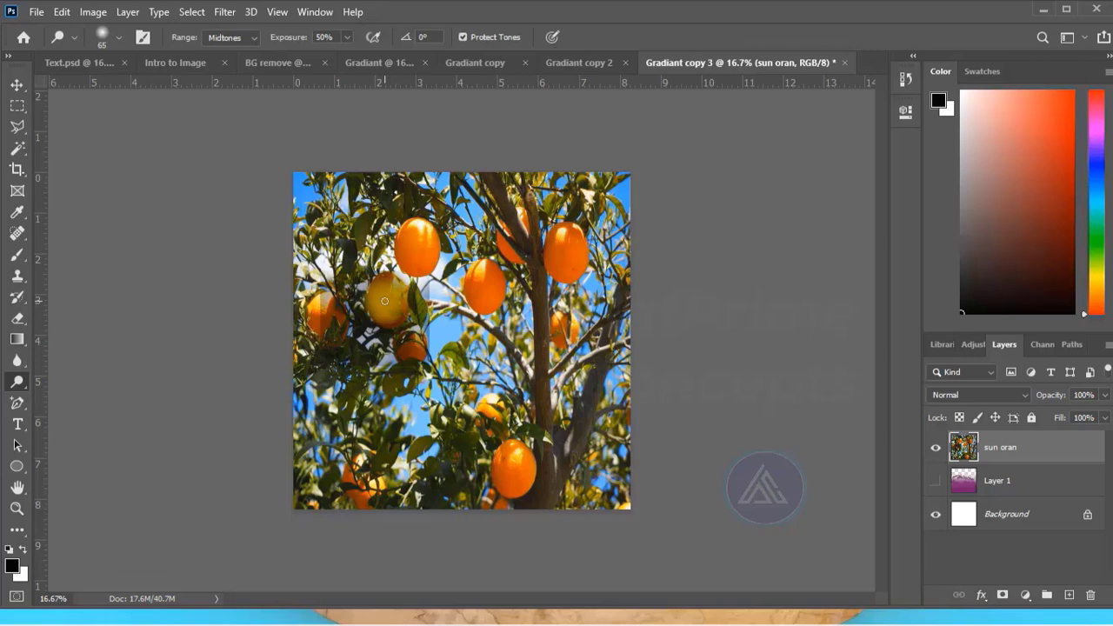
{"action": "left_click", "coordinate": [117, 37]}
{"action": "left_click_drag", "start_coordinate": [125, 90], "coordinate": [137, 91]}
{"action": "left_click", "coordinate": [340, 316]}
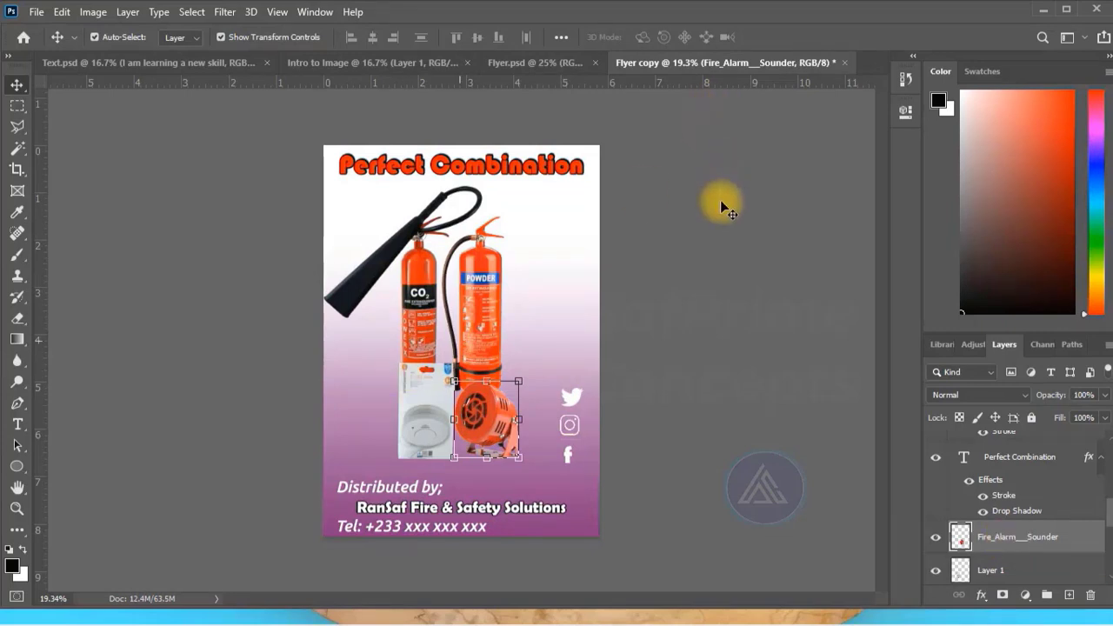
In the Flyer copy document, shift the CO2 fire extinguisher slightly to the right.
{"action": "left_click", "coordinate": [719, 235]}
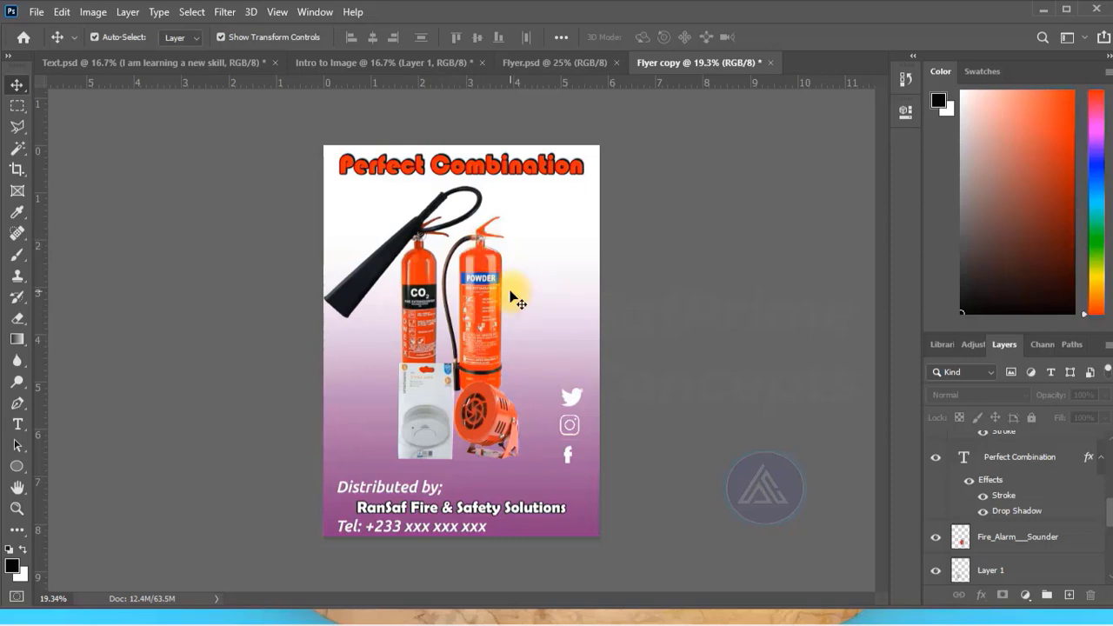
{"action": "left_click", "coordinate": [422, 295]}
{"action": "left_click_drag", "start_coordinate": [422, 296], "coordinate": [423, 296]}
Add a Levels adjustment layer above the Perfect Combination text layer and set its midtone input to 1.46.
{"action": "left_click", "coordinate": [1008, 454]}
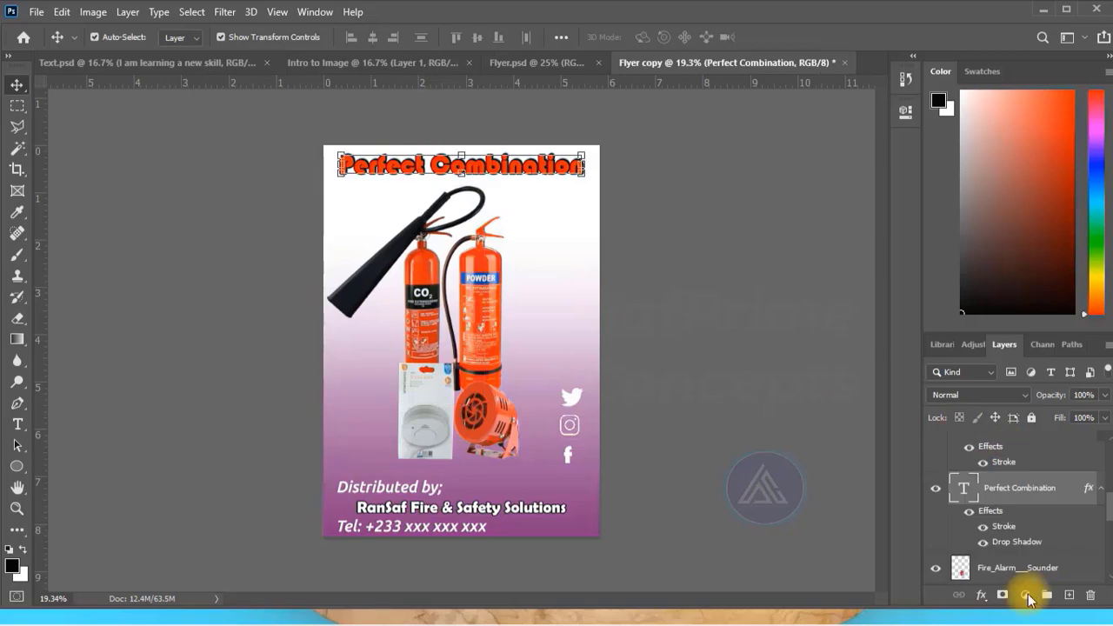
{"action": "left_click", "coordinate": [1026, 595]}
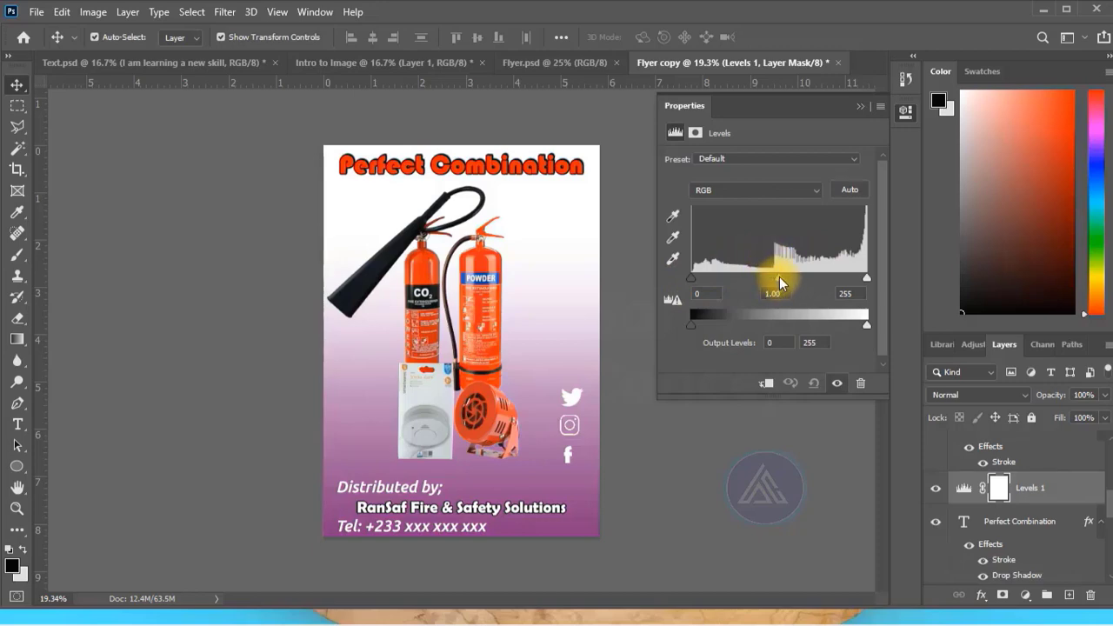
{"action": "mouse_move", "coordinate": [779, 277]}
{"action": "left_mouse_down"}
{"action": "mouse_move", "coordinate": [814, 276]}
{"action": "mouse_move", "coordinate": [779, 281]}
{"action": "left_mouse_up"}
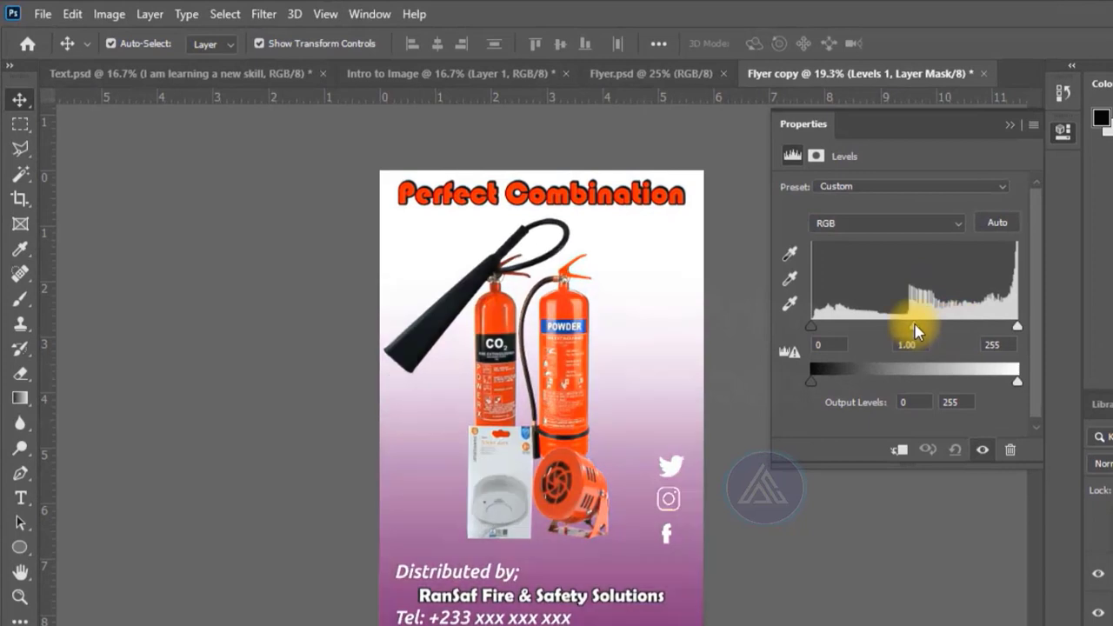
{"action": "left_click_drag", "start_coordinate": [916, 330], "coordinate": [886, 326]}
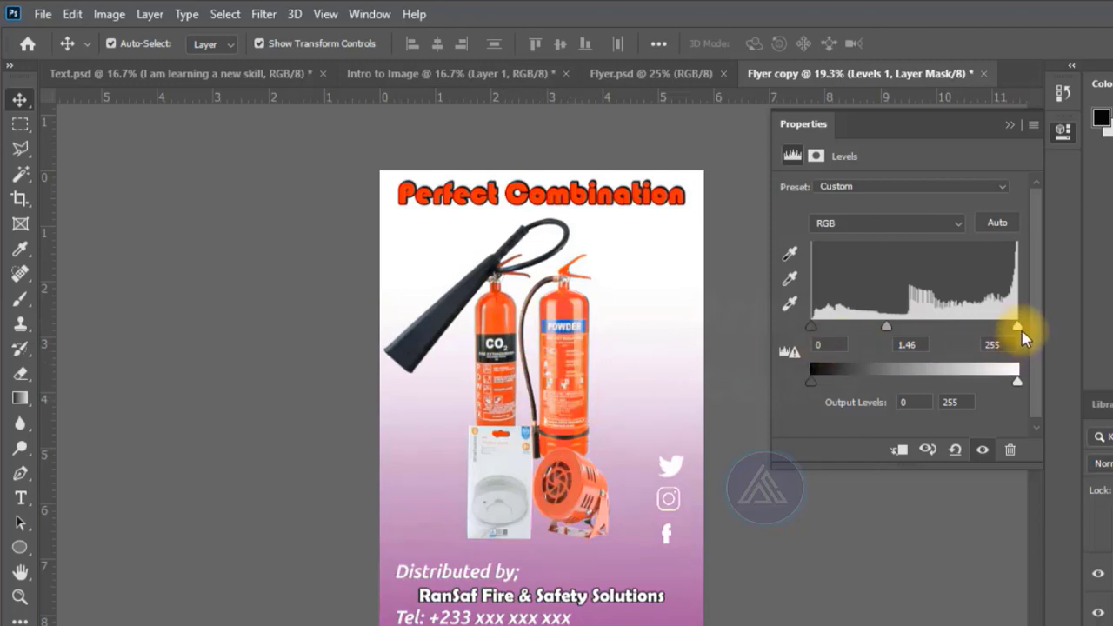
Set the Levels inputs to shadows 27, midtones 1.94 and highlights 228, keeping the output levels at 0 and 255.
{"action": "mouse_move", "coordinate": [1016, 326]}
{"action": "left_mouse_down"}
{"action": "mouse_move", "coordinate": [966, 335]}
{"action": "mouse_move", "coordinate": [1010, 335]}
{"action": "mouse_move", "coordinate": [998, 332]}
{"action": "left_mouse_up"}
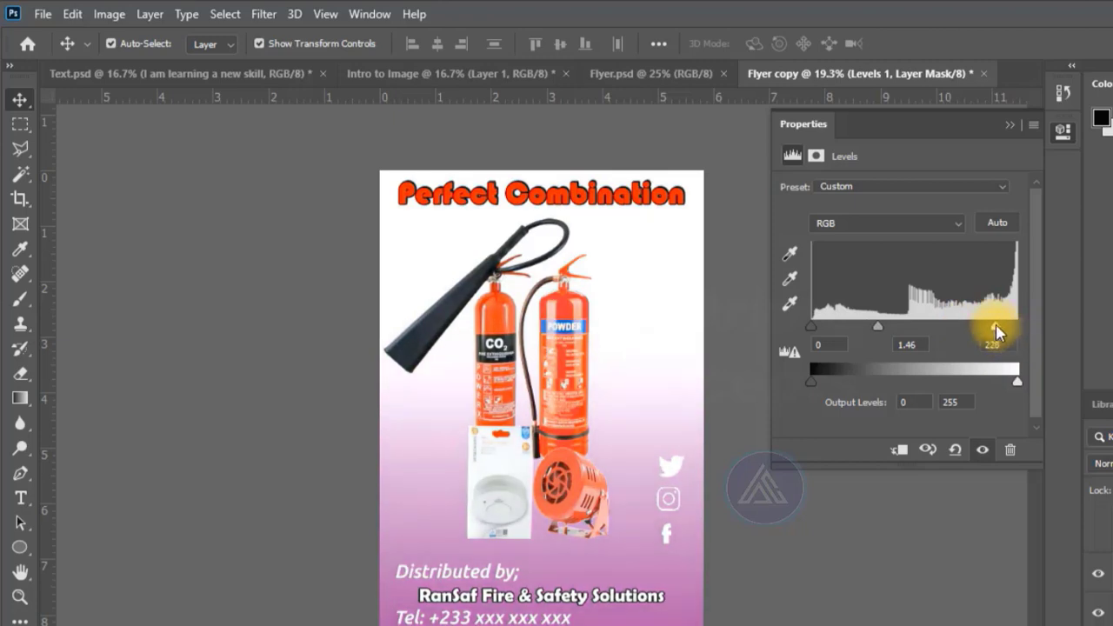
{"action": "mouse_move", "coordinate": [810, 380]}
{"action": "left_mouse_down"}
{"action": "mouse_move", "coordinate": [826, 377]}
{"action": "mouse_move", "coordinate": [802, 385]}
{"action": "left_mouse_up"}
{"action": "mouse_move", "coordinate": [1017, 381]}
{"action": "left_mouse_down"}
{"action": "mouse_move", "coordinate": [998, 388]}
{"action": "mouse_move", "coordinate": [1018, 376]}
{"action": "left_mouse_up"}
{"action": "left_click_drag", "start_coordinate": [810, 326], "coordinate": [834, 325]}
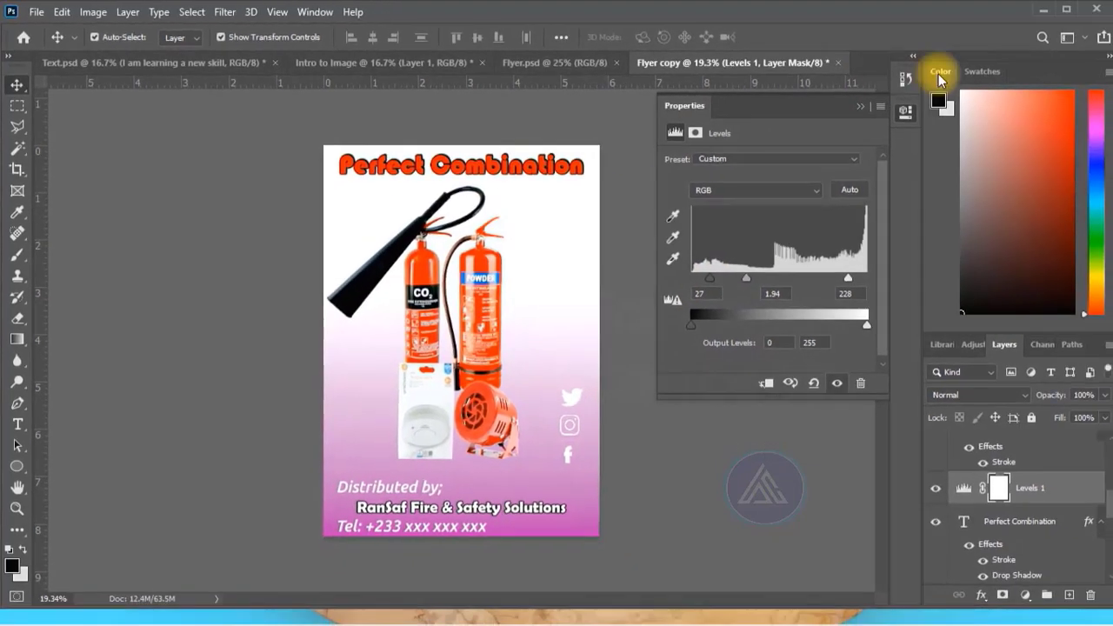
{"action": "left_click", "coordinate": [861, 106]}
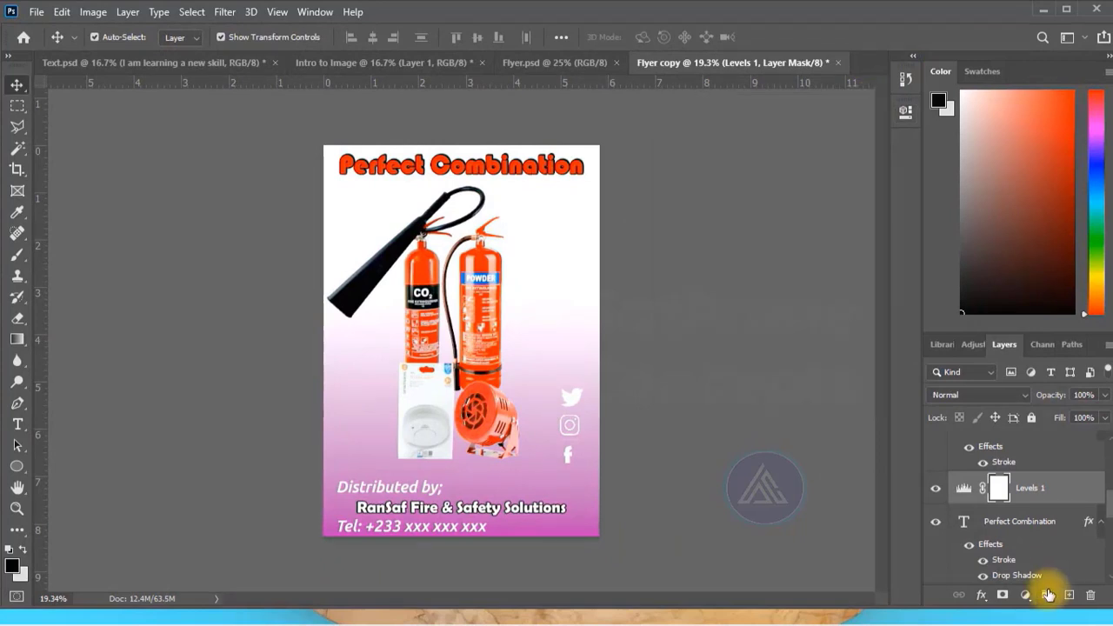
Compare the flyer with and without the Levels adjustment by toggling that layer's visibility.
{"action": "left_click", "coordinate": [1029, 595]}
{"action": "left_click", "coordinate": [890, 402]}
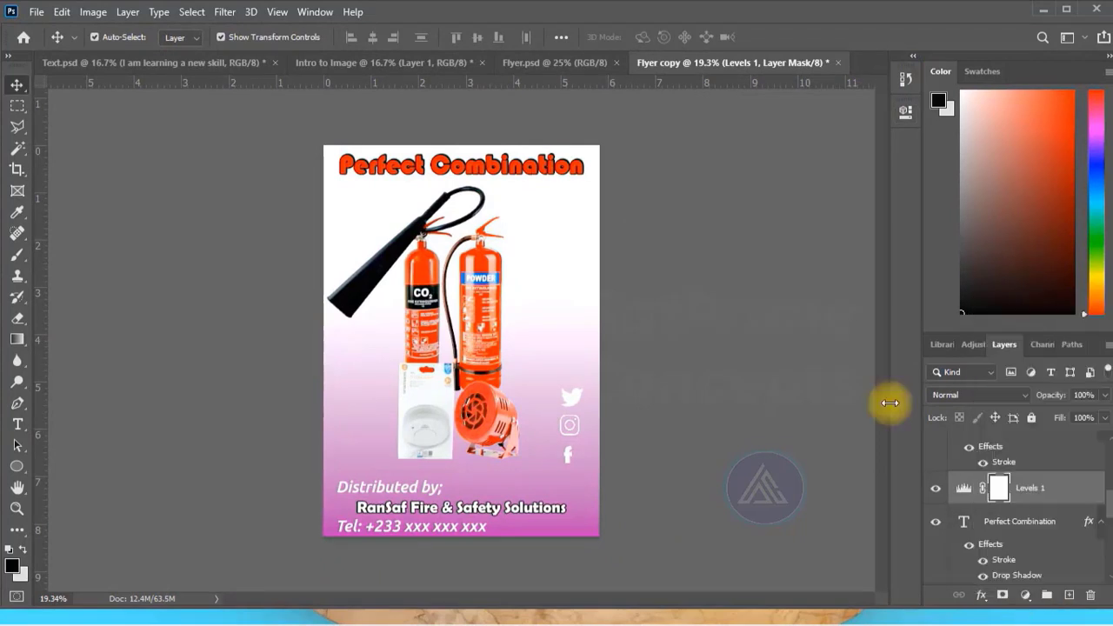
{"action": "left_click", "coordinate": [934, 488]}
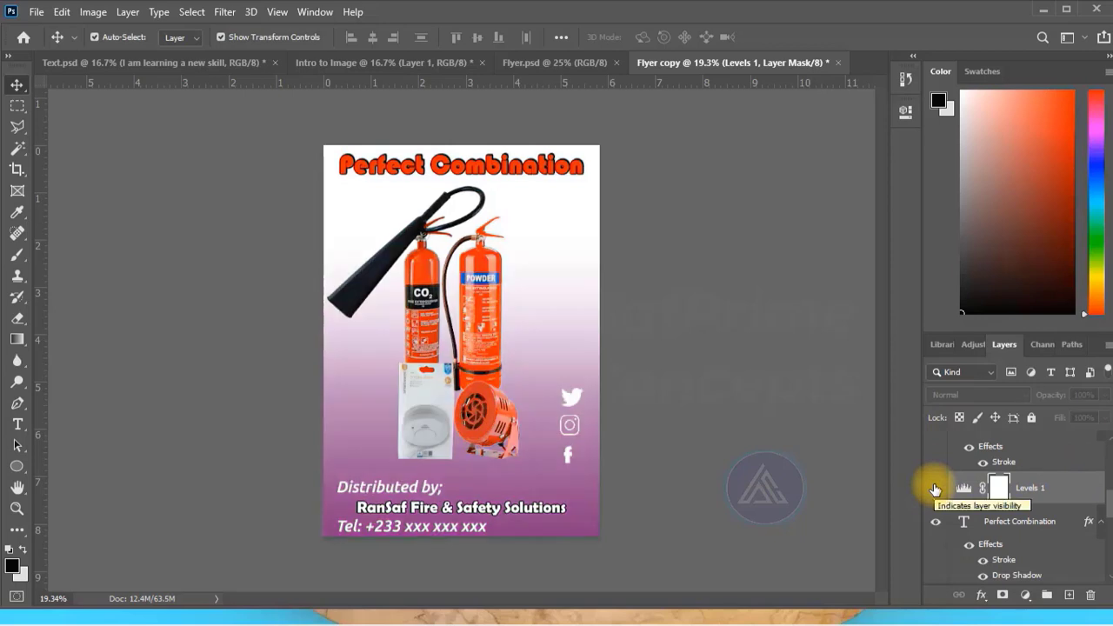
{"action": "left_click", "coordinate": [935, 488]}
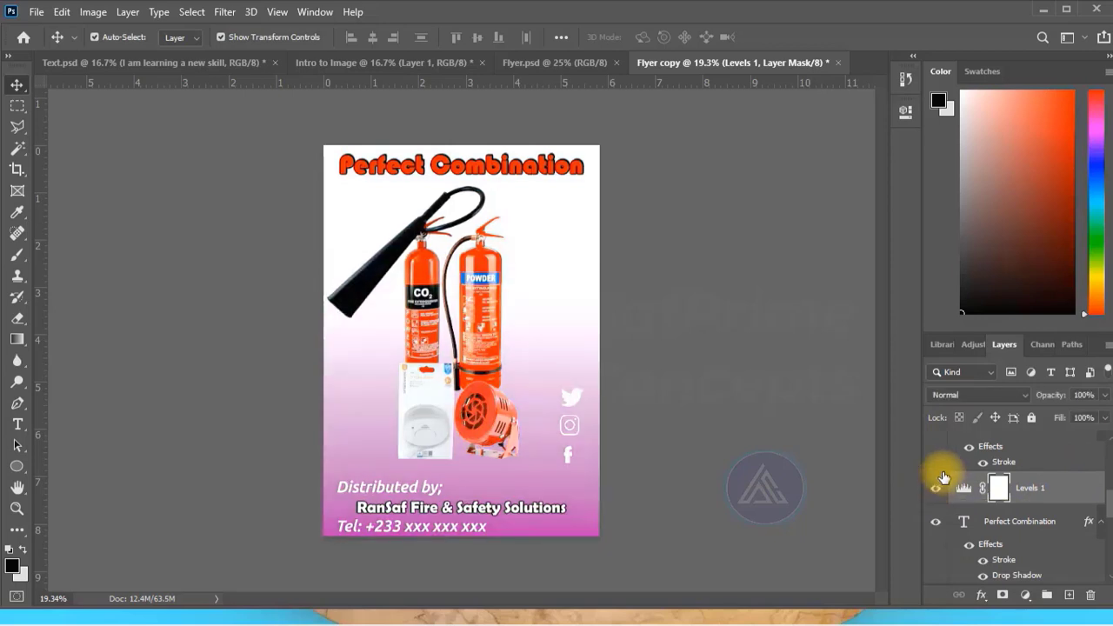
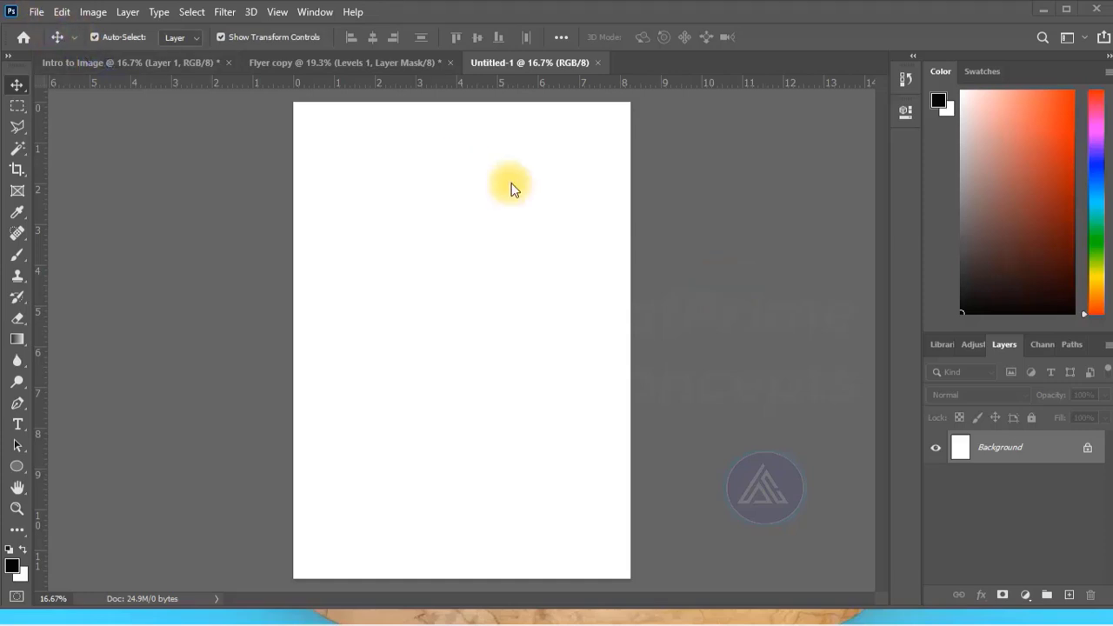
Activate the Rectangle tool for drawing shapes on the blank page.
{"action": "left_click", "coordinate": [21, 471]}
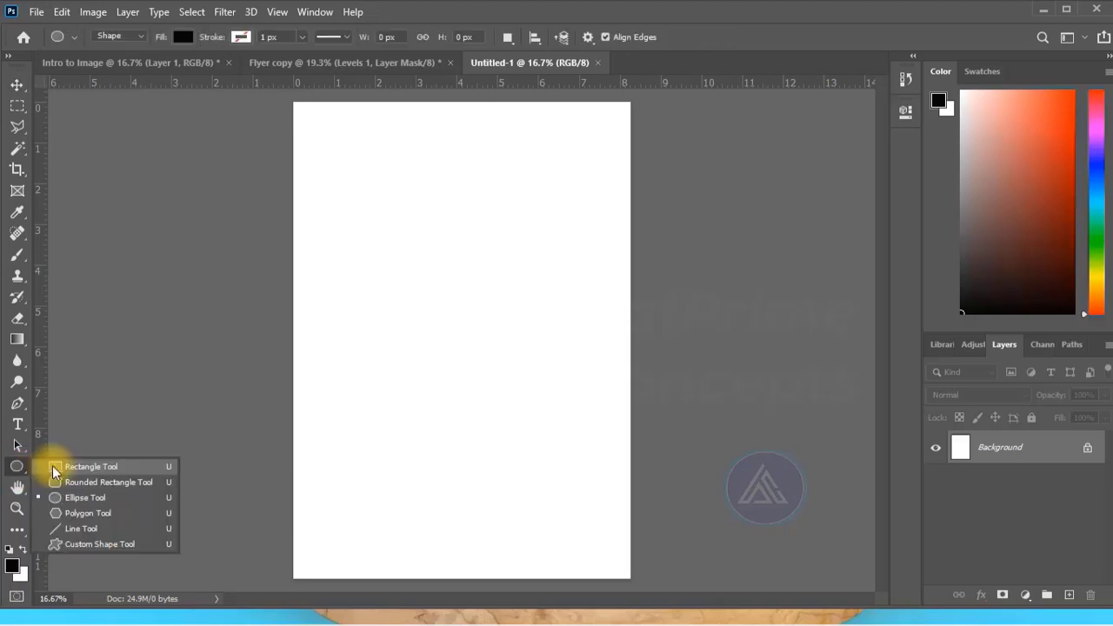
{"action": "left_click", "coordinate": [56, 467]}
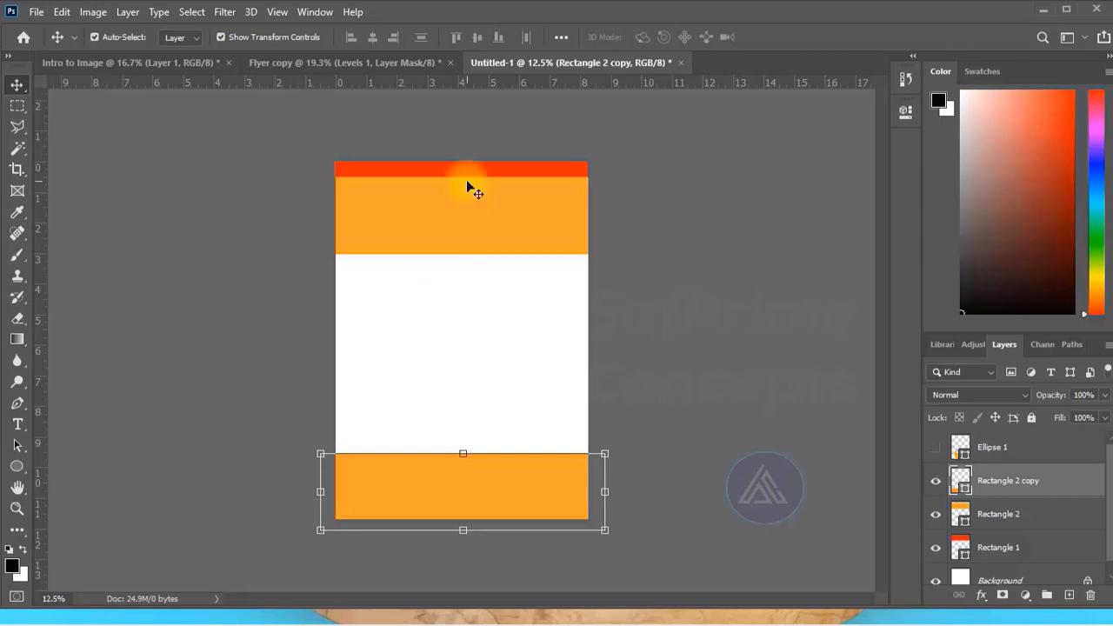
Move the upper orange band down clear of the red band, and warp the red band's lower edge into a wave.
{"action": "left_click_drag", "start_coordinate": [466, 179], "coordinate": [461, 214]}
{"action": "left_click", "coordinate": [462, 214]}
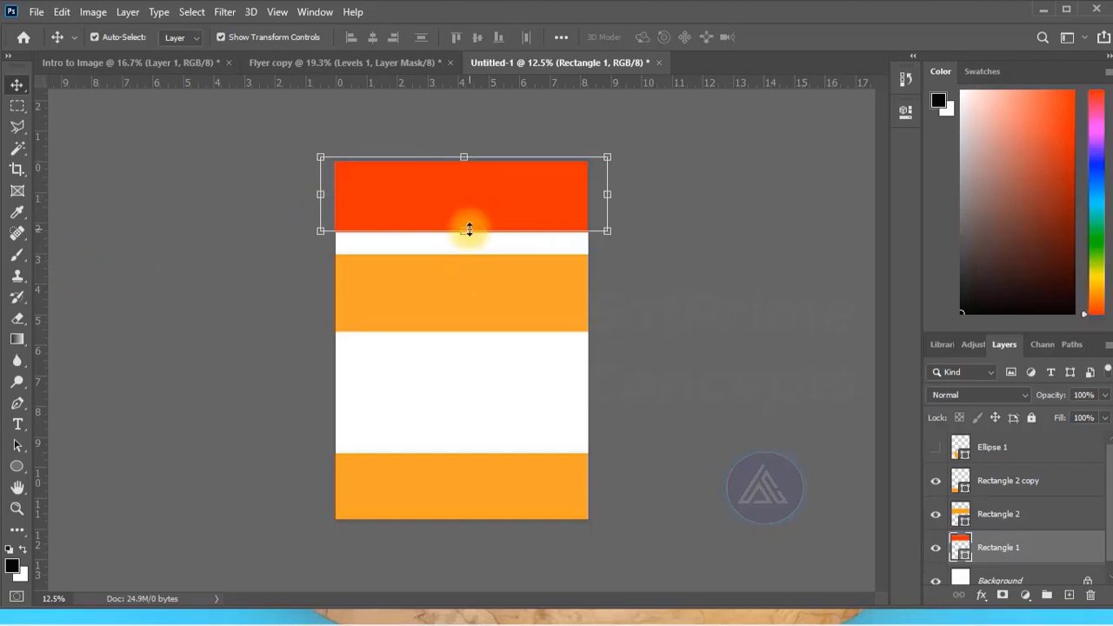
{"action": "left_click", "coordinate": [469, 229]}
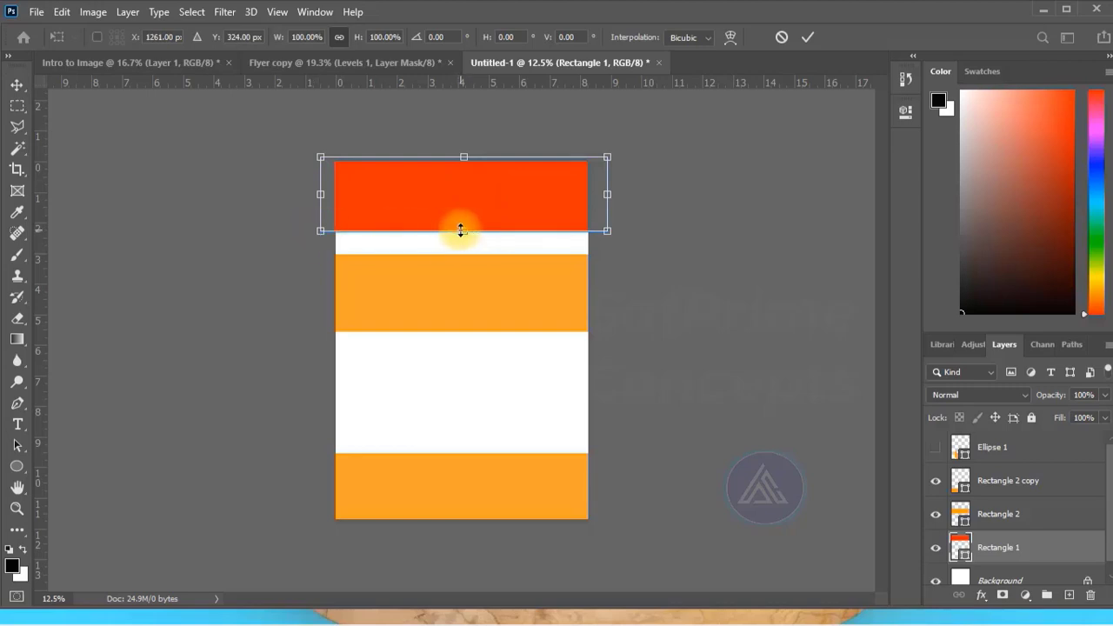
{"action": "key", "text": "Return"}
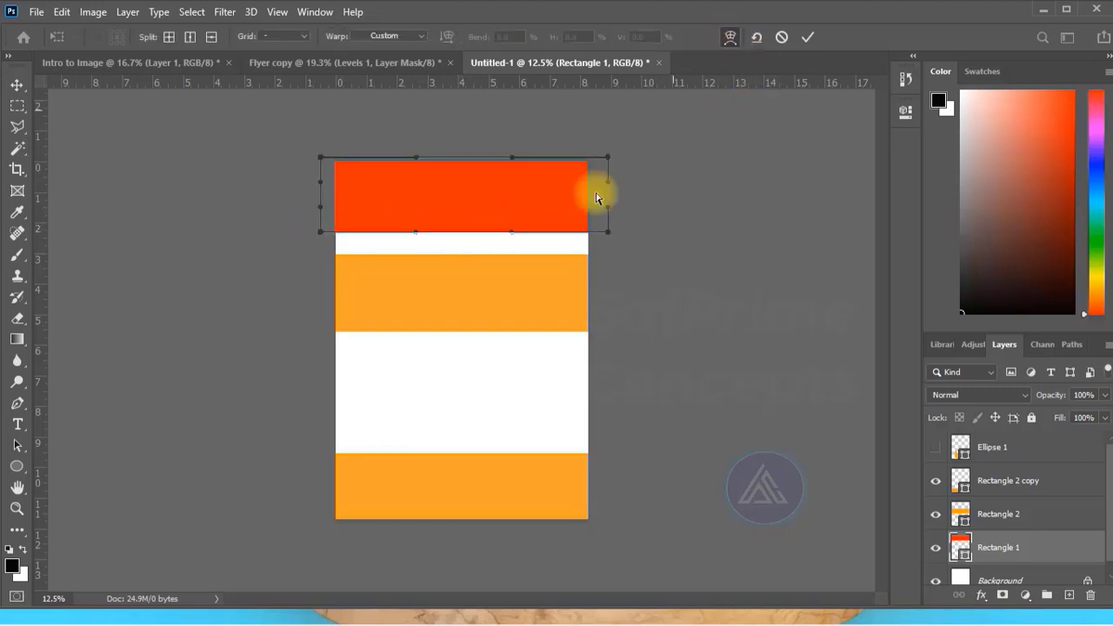
{"action": "left_click_drag", "start_coordinate": [416, 232], "coordinate": [365, 164]}
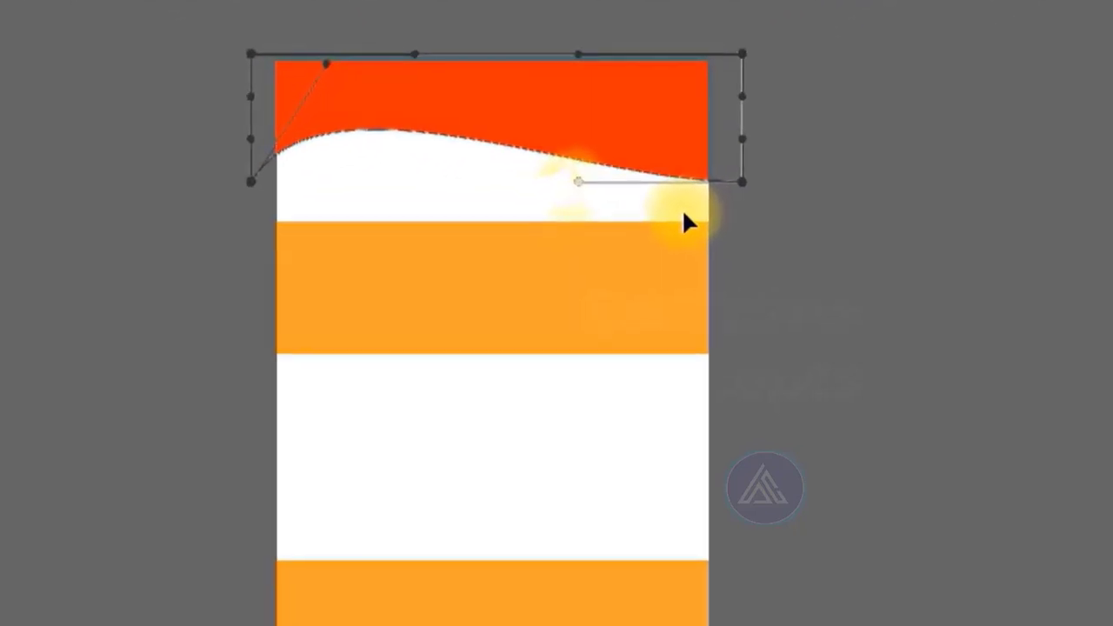
{"action": "left_click_drag", "start_coordinate": [522, 224], "coordinate": [506, 219]}
{"action": "key", "text": "Return"}
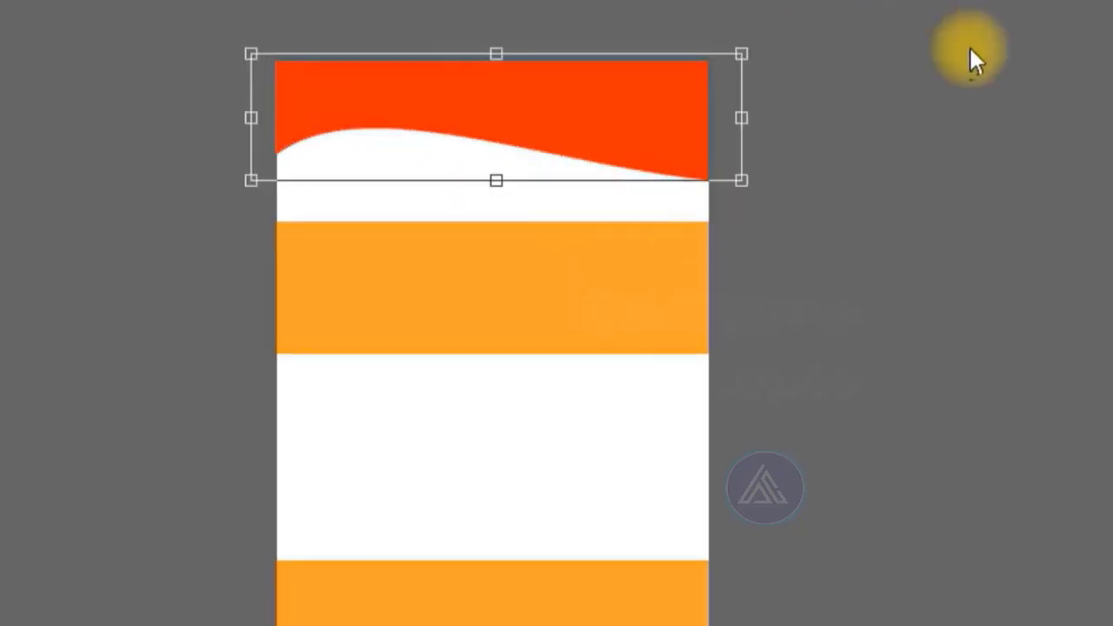
Duplicate the wavy red shape, nudge the original slightly downward behind the copy, and recolor the original yellow as a thin border.
{"action": "left_click", "coordinate": [933, 162]}
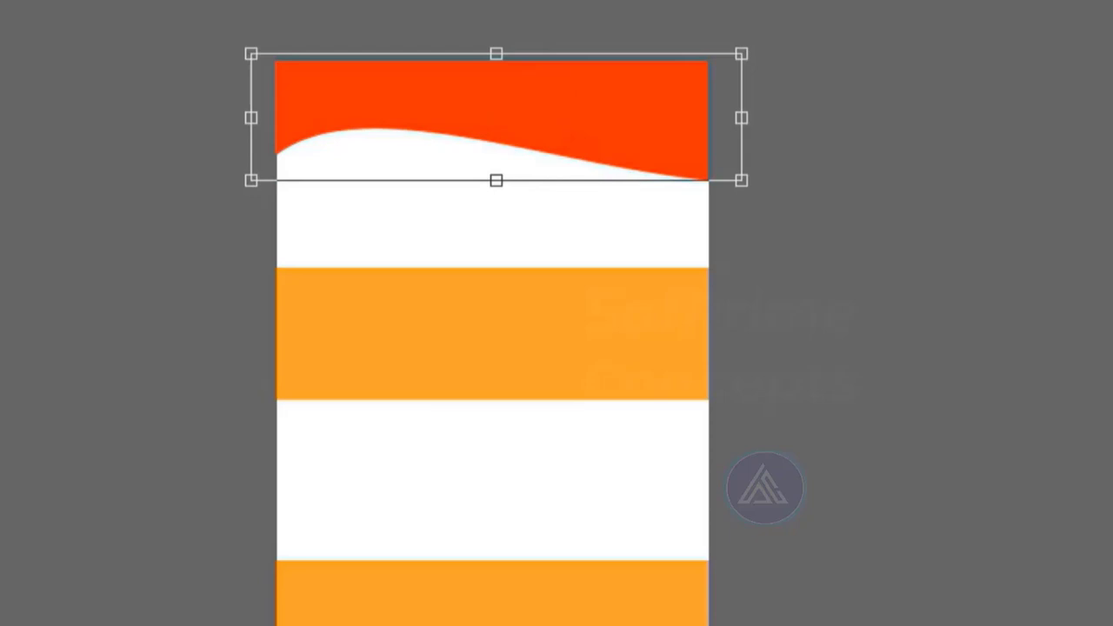
{"action": "key", "text": "ctrl+j"}
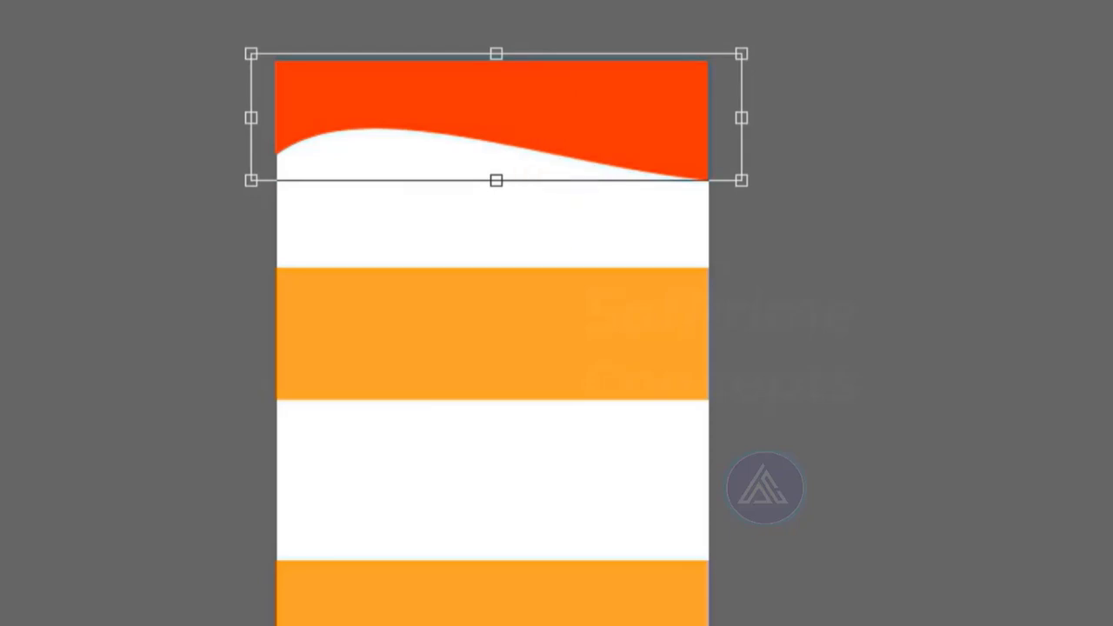
{"action": "left_click", "coordinate": [1012, 537]}
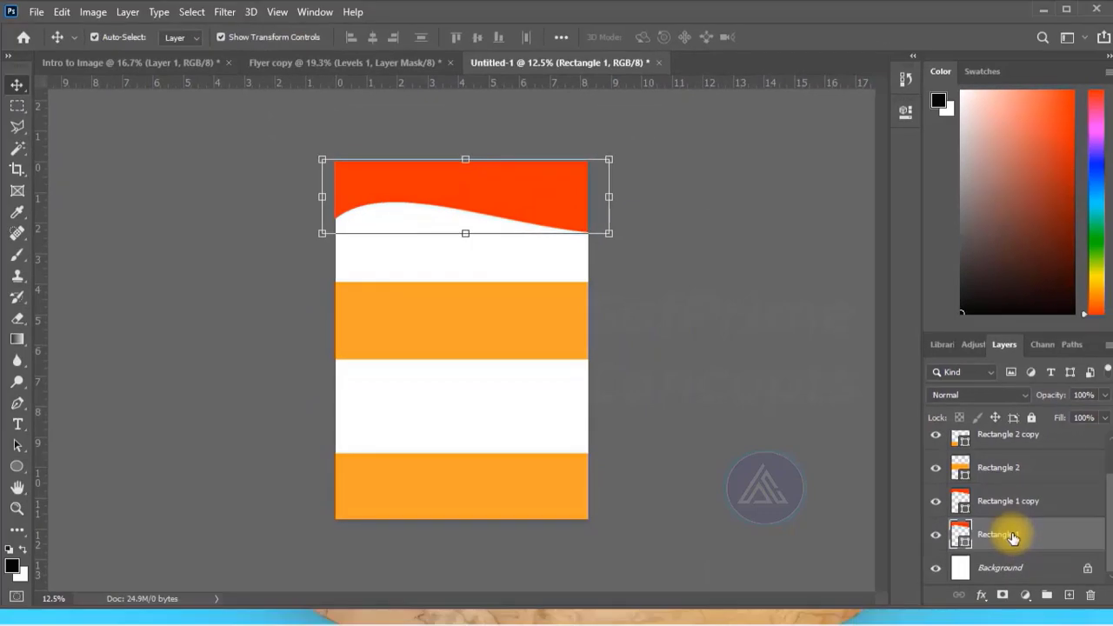
{"action": "key", "text": "shift+Down"}
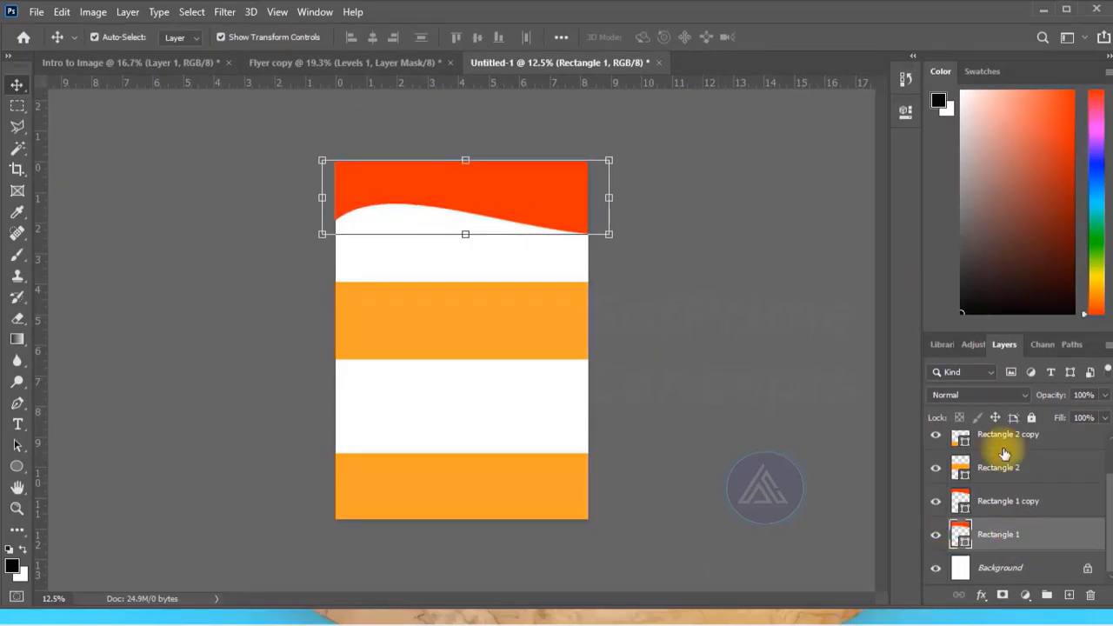
{"action": "double_click", "coordinate": [959, 533]}
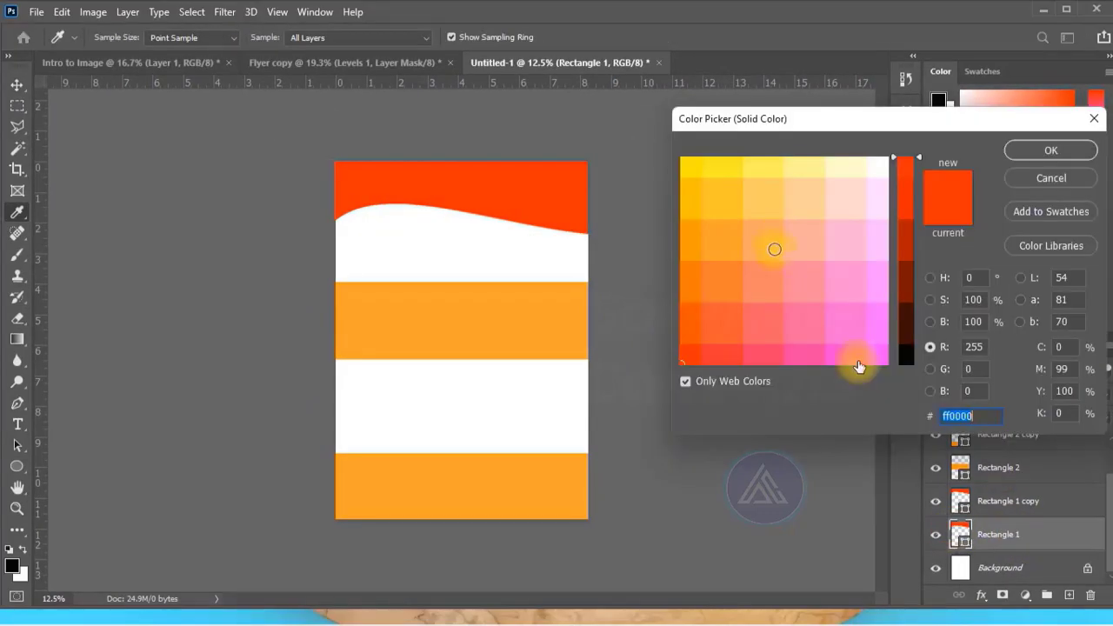
{"action": "left_click", "coordinate": [775, 250]}
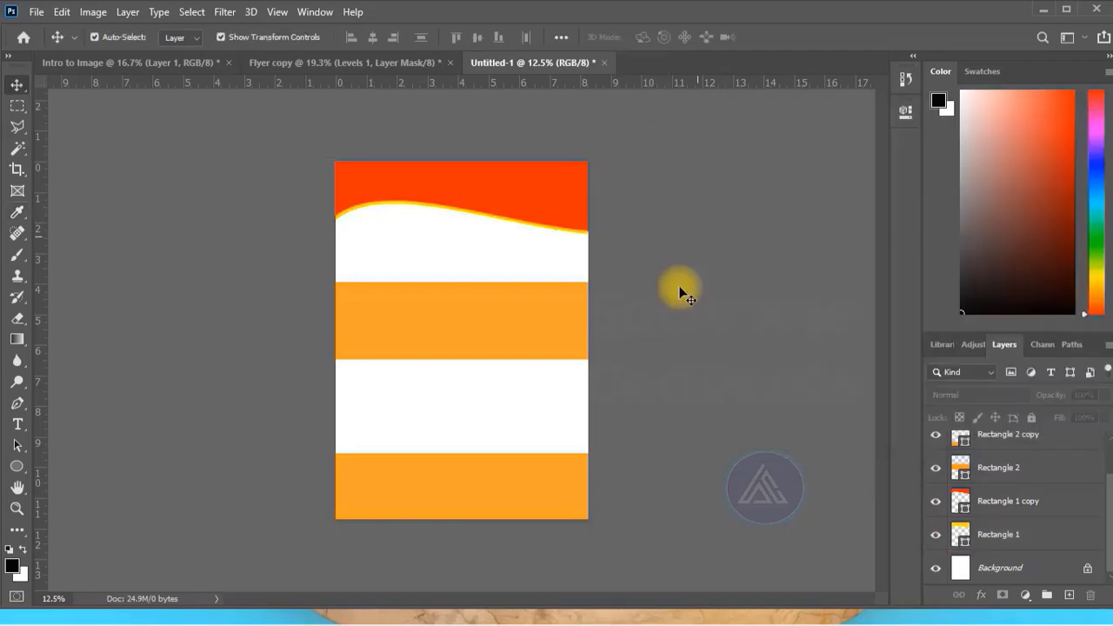
Warp the upper edge of the orange rectangle at the foot of the page into a wave that dips toward its right side.
{"action": "left_click", "coordinate": [494, 483]}
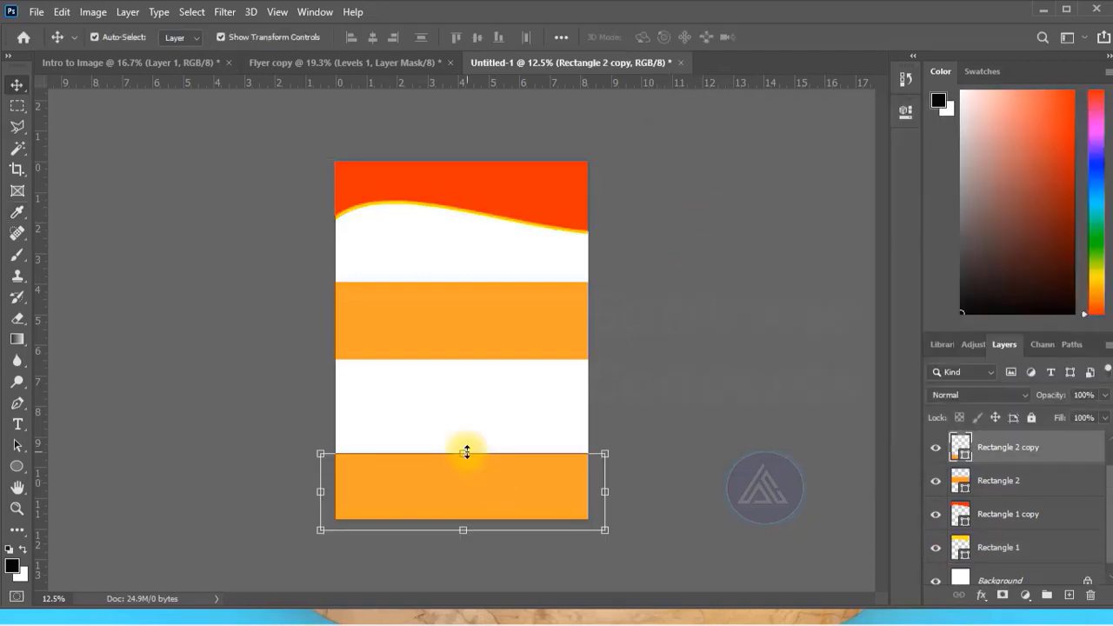
{"action": "left_click_drag", "start_coordinate": [463, 453], "coordinate": [758, 39]}
{"action": "key", "text": "Escape"}
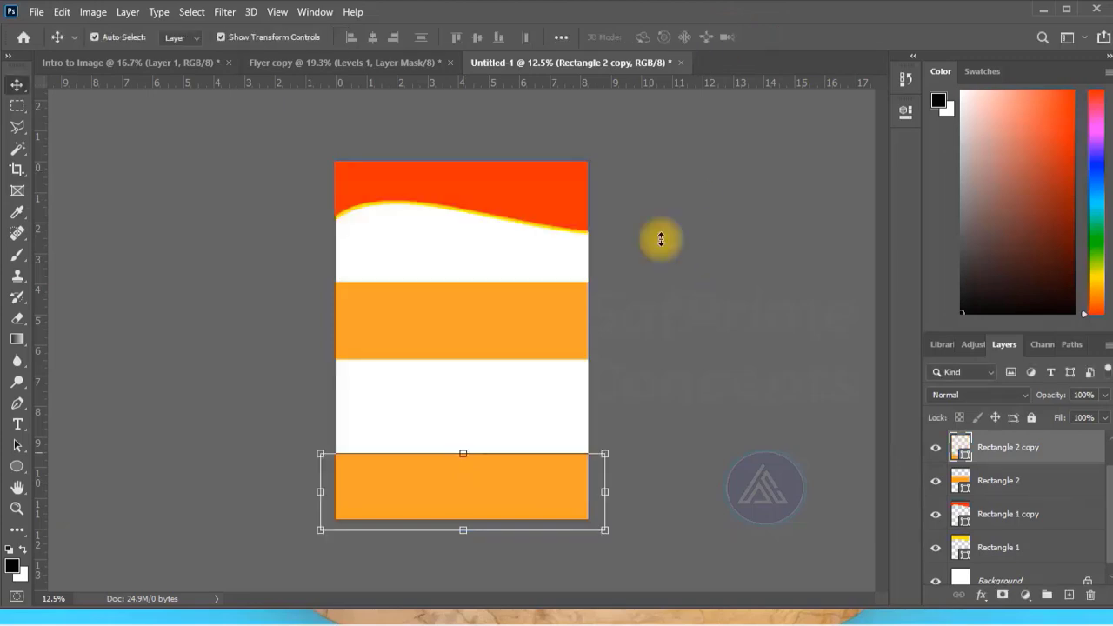
{"action": "key", "text": "ctrl+t"}
{"action": "left_click", "coordinate": [731, 37]}
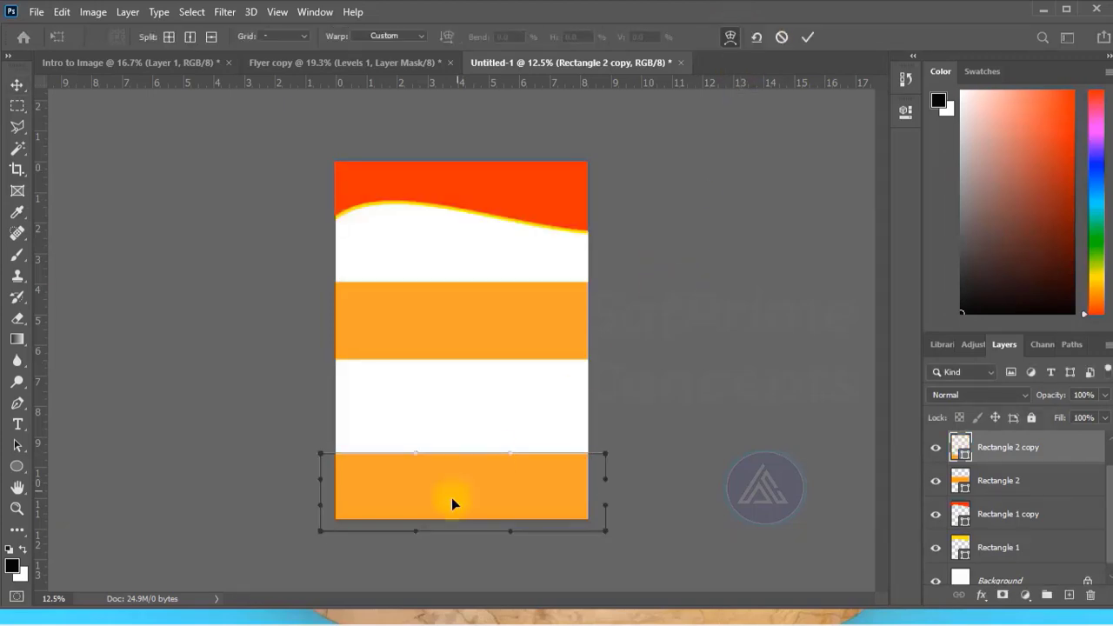
{"action": "left_click_drag", "start_coordinate": [511, 459], "coordinate": [607, 482]}
{"action": "left_click", "coordinate": [807, 37]}
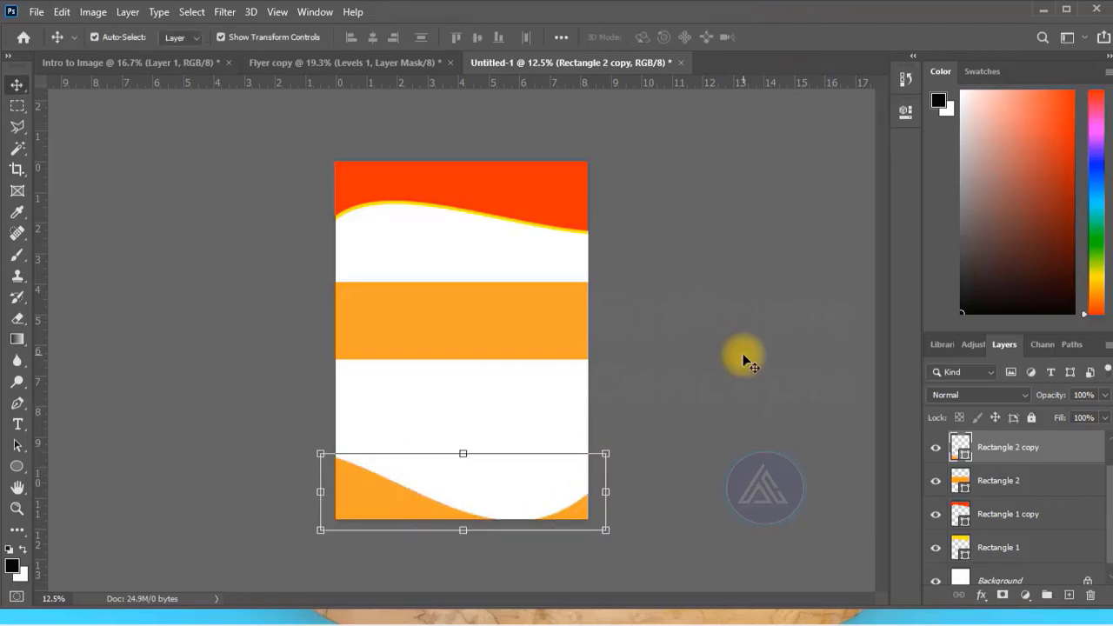
Delete the orange band in the middle of the page.
{"action": "left_click", "coordinate": [470, 319]}
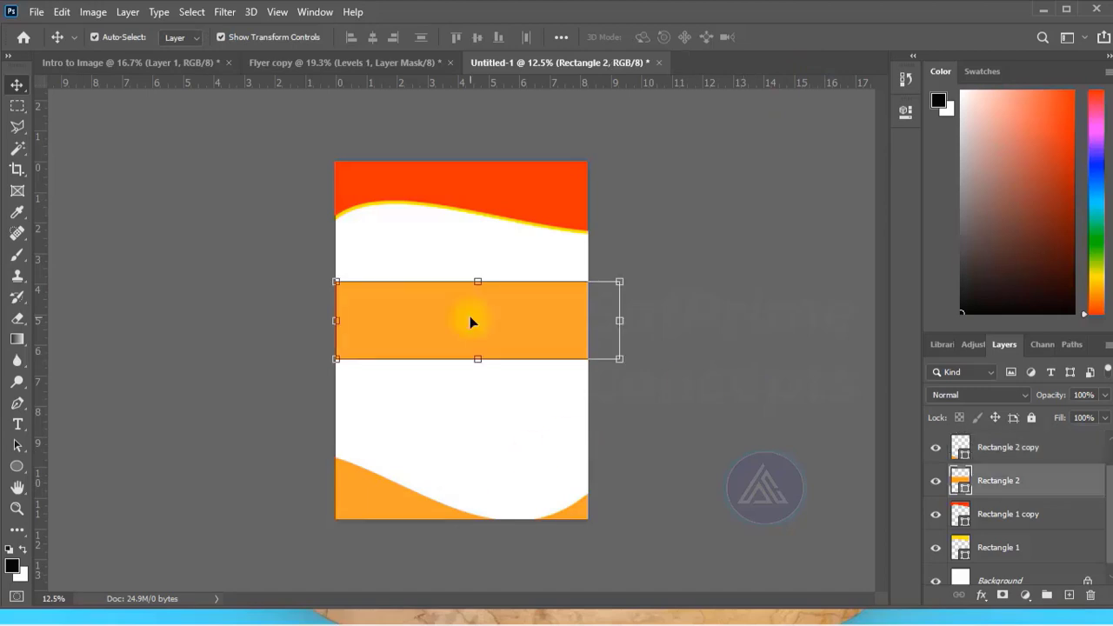
{"action": "key", "text": "Delete"}
{"action": "left_click", "coordinate": [469, 318]}
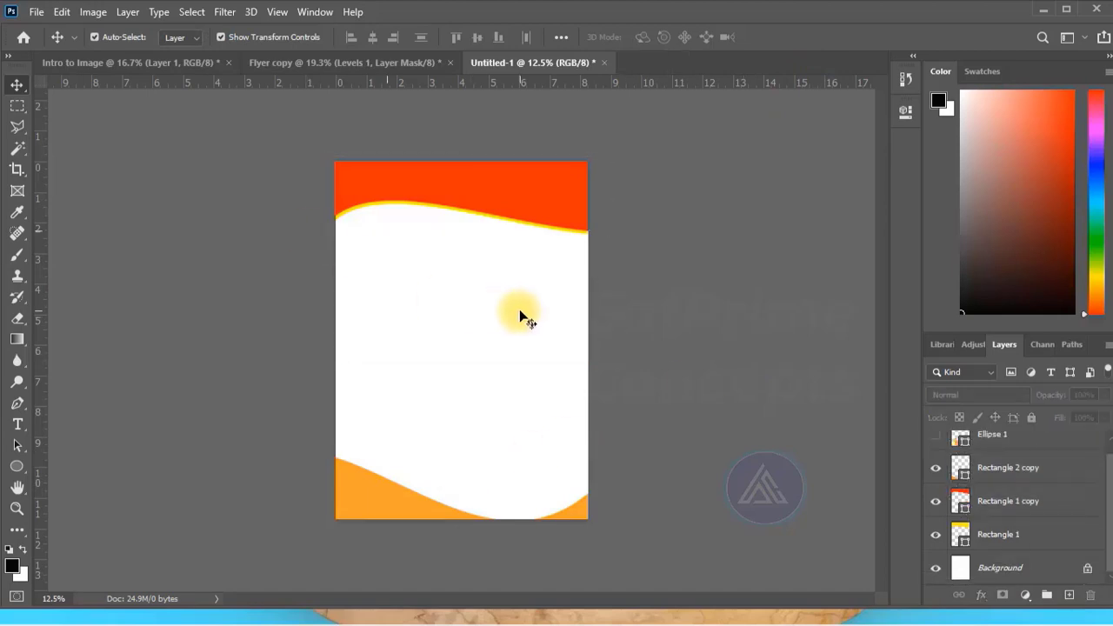
Start a horizontal text layer in the red header and set its text color to white.
{"action": "left_click", "coordinate": [23, 429]}
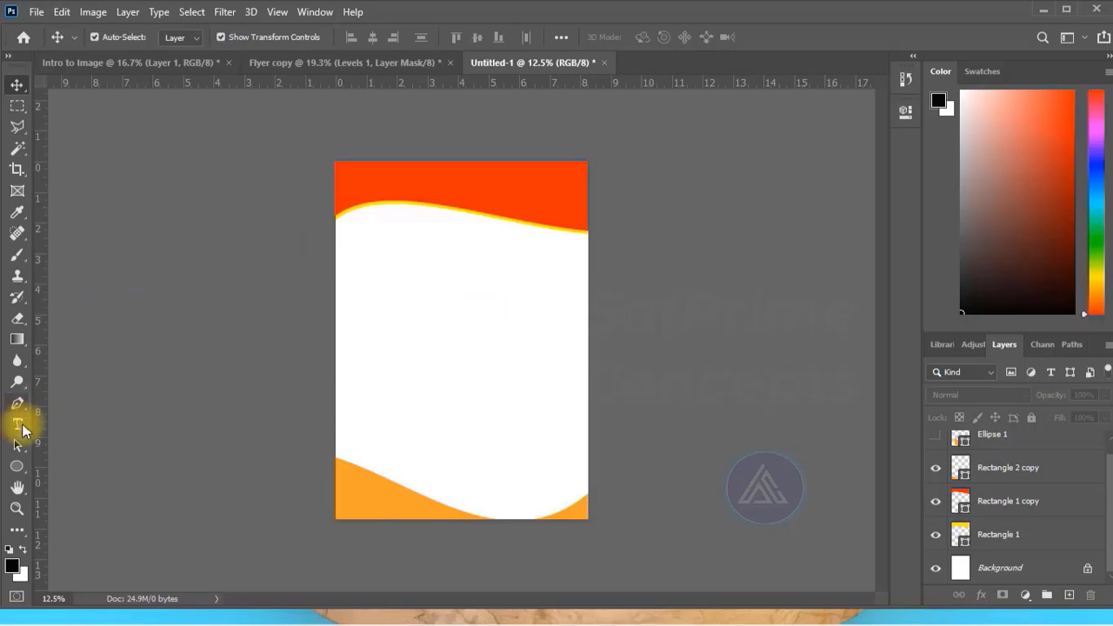
{"action": "left_click", "coordinate": [376, 184]}
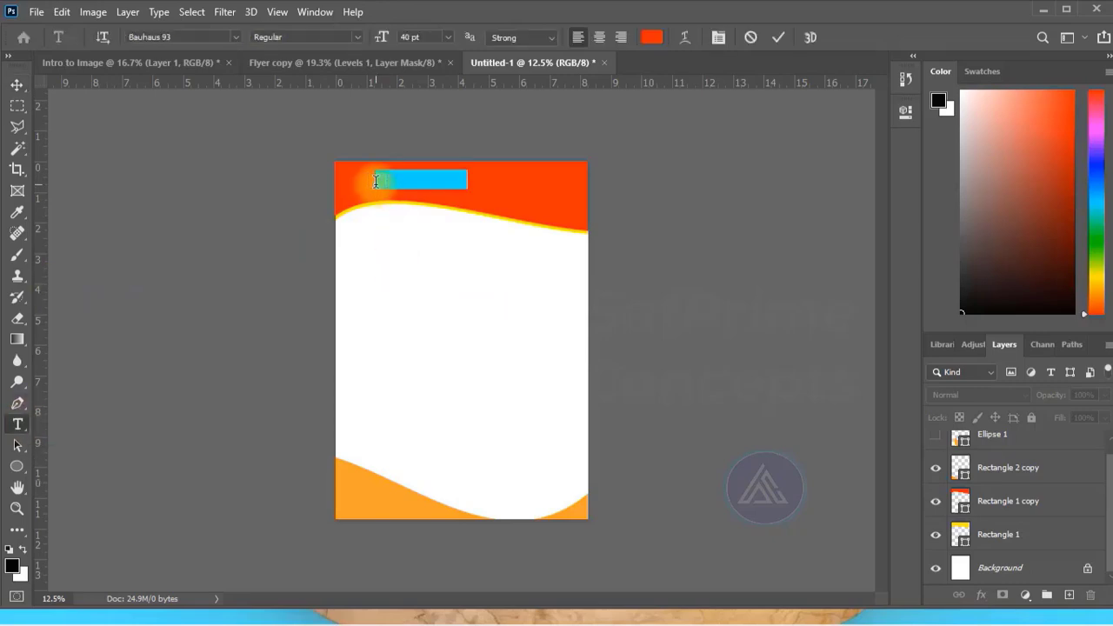
{"action": "key", "text": "ctrl+v"}
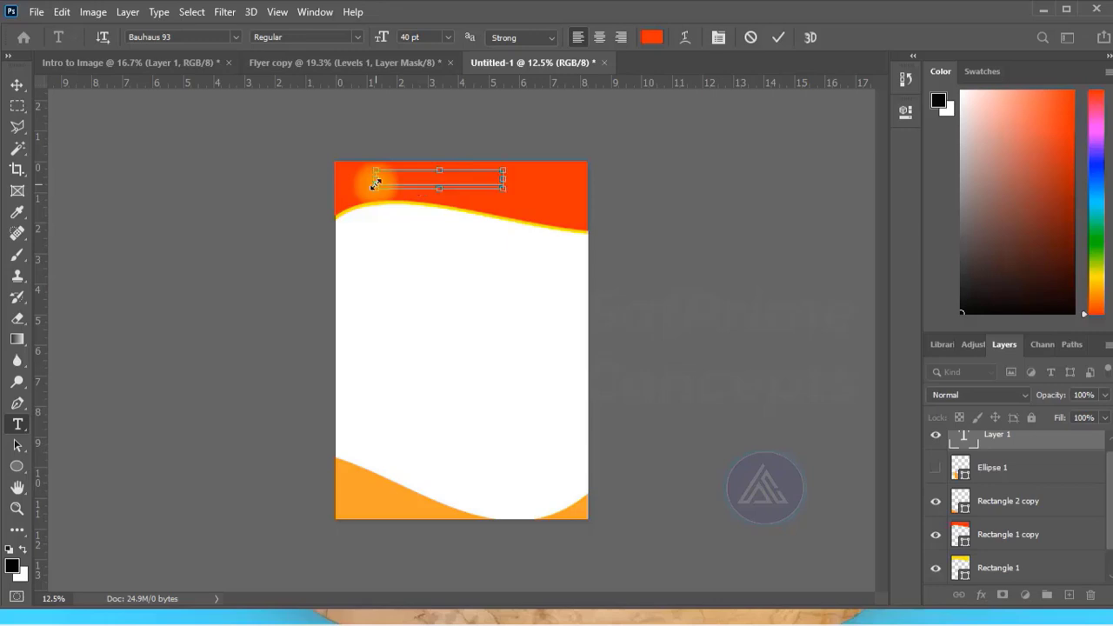
{"action": "key", "text": "ctrl+a"}
{"action": "left_click", "coordinate": [651, 37]}
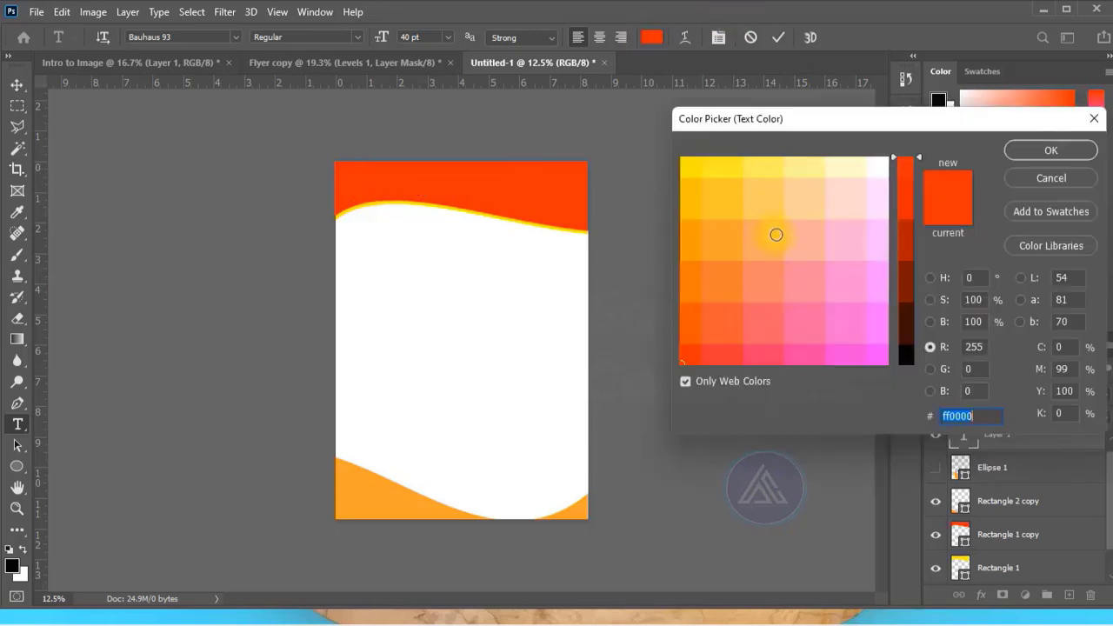
{"action": "left_click", "coordinate": [887, 160]}
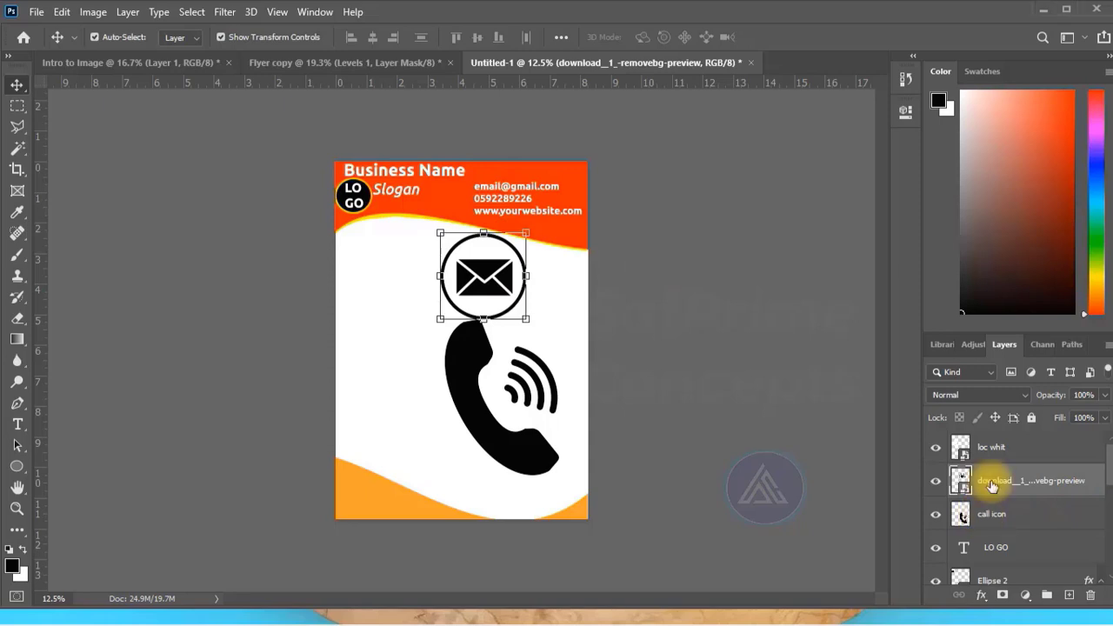
Set the envelope icon layer's Blend If dark limit for This Layer to 188 in its blending options.
{"action": "left_click_drag", "start_coordinate": [992, 485], "coordinate": [961, 480]}
{"action": "double_click", "coordinate": [960, 480]}
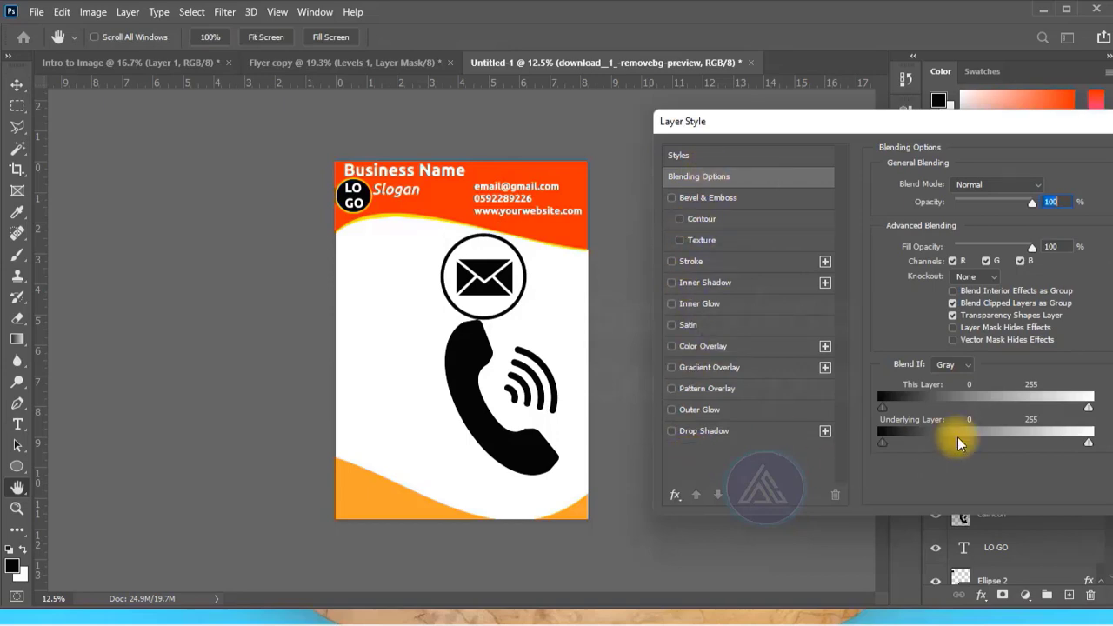
{"action": "left_click_drag", "start_coordinate": [880, 408], "coordinate": [1034, 406]}
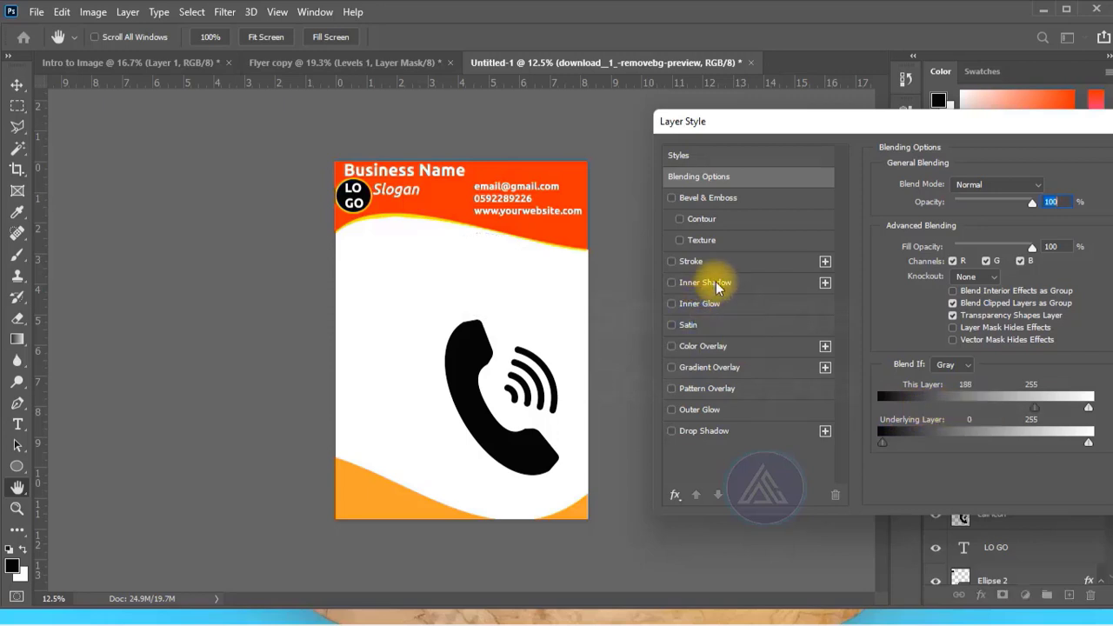
Apply a Color Overlay in orange ff9900 to the envelope icon.
{"action": "left_click", "coordinate": [714, 346]}
{"action": "left_click", "coordinate": [1047, 187]}
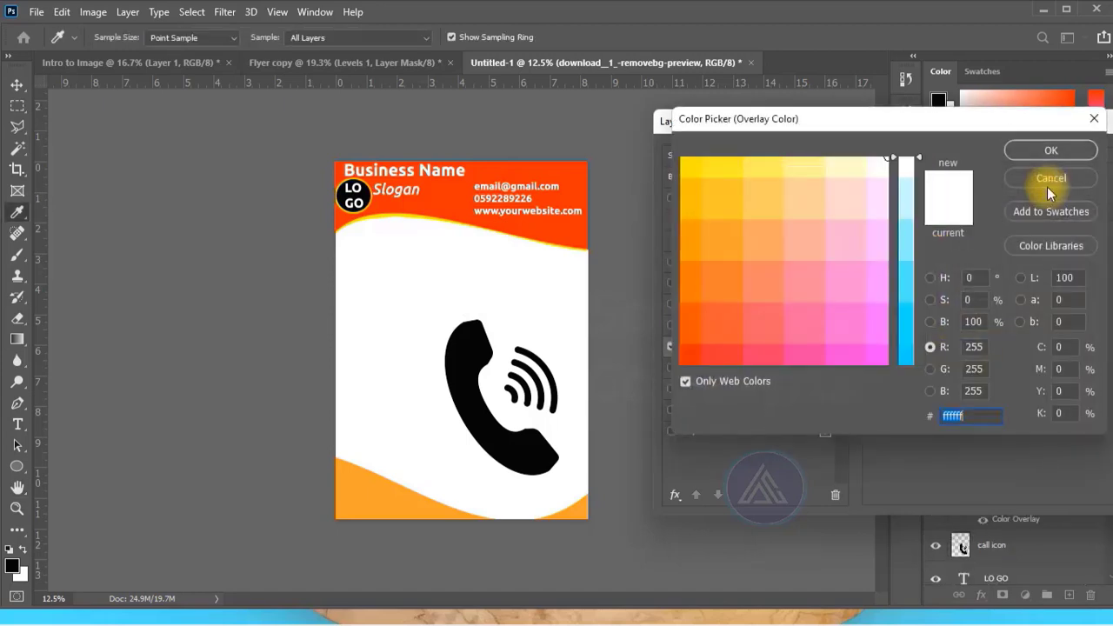
{"action": "left_click", "coordinate": [700, 356]}
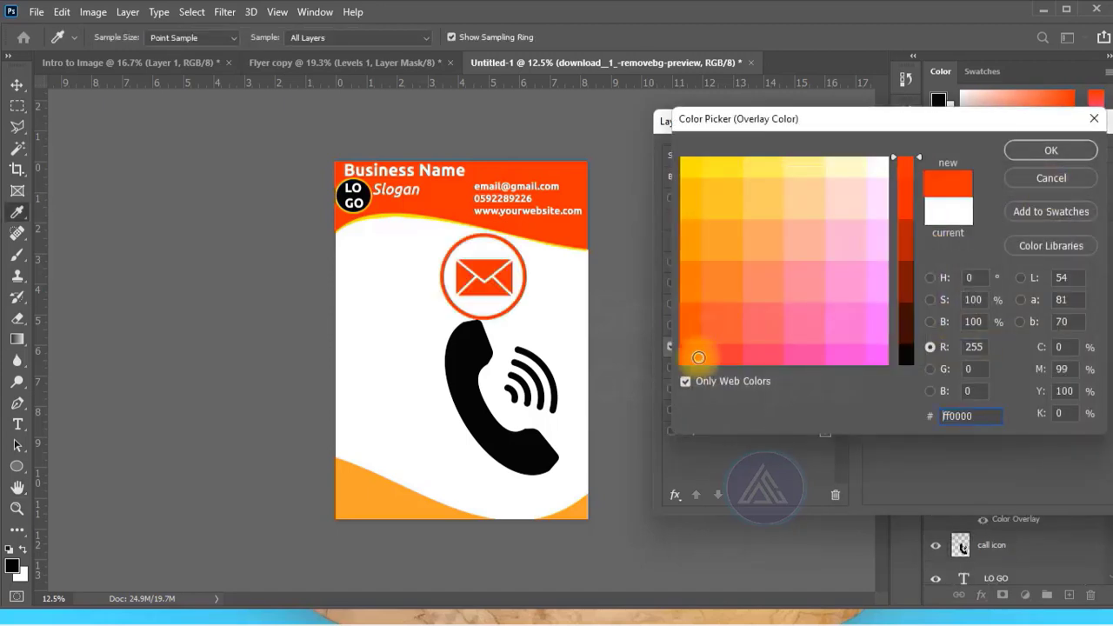
{"action": "left_click_drag", "start_coordinate": [699, 356], "coordinate": [702, 352]}
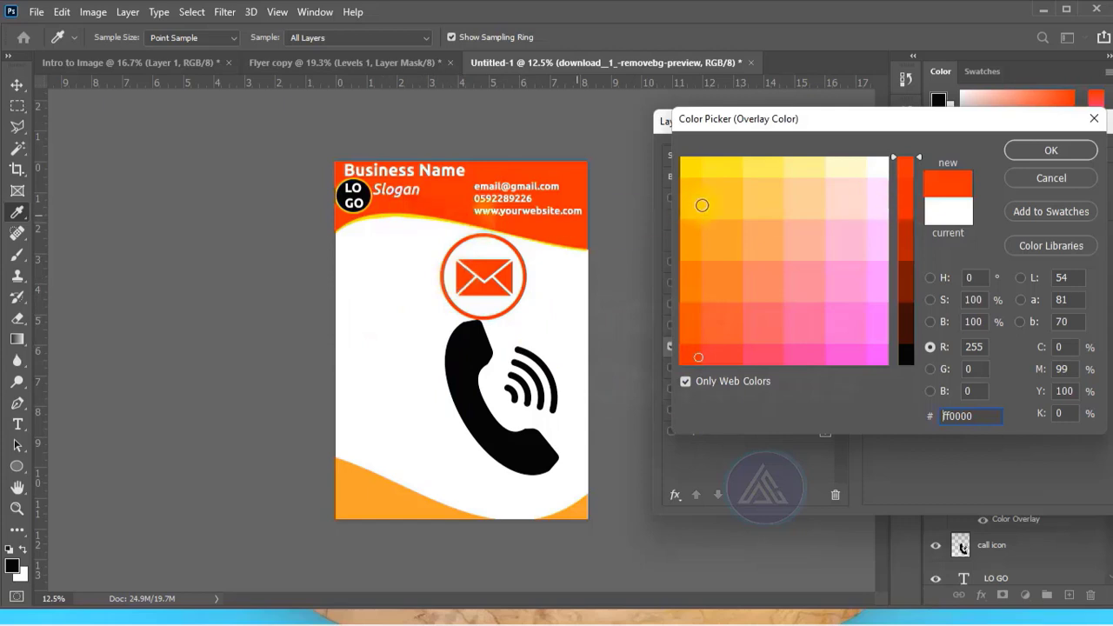
{"action": "left_click", "coordinate": [686, 210]}
{"action": "left_click", "coordinate": [691, 242]}
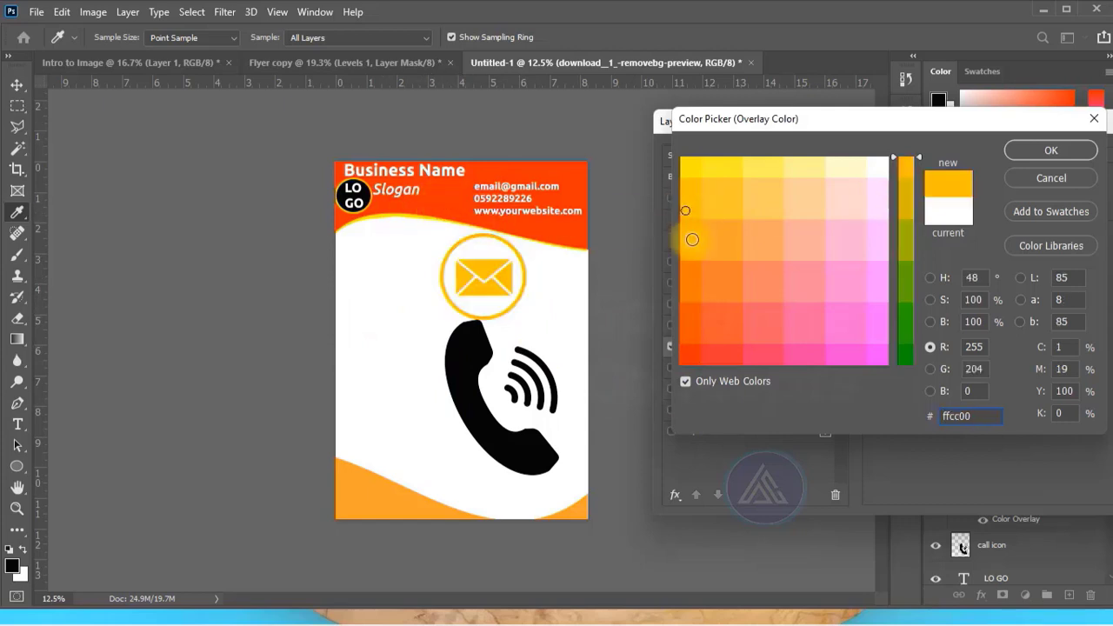
{"action": "left_click", "coordinate": [1051, 152]}
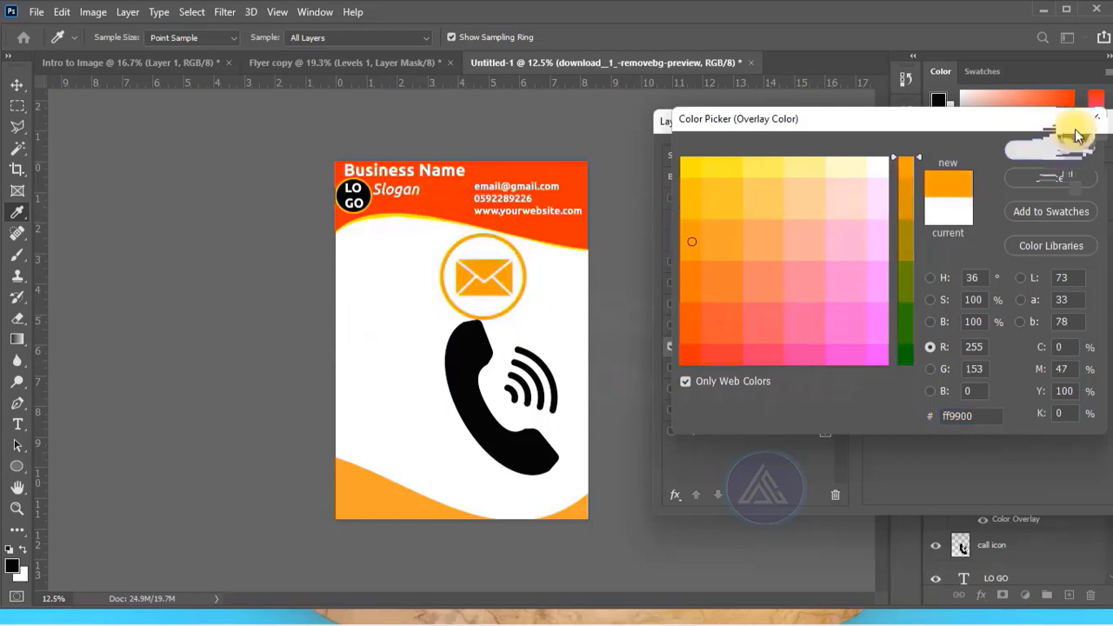
{"action": "left_click", "coordinate": [1060, 117]}
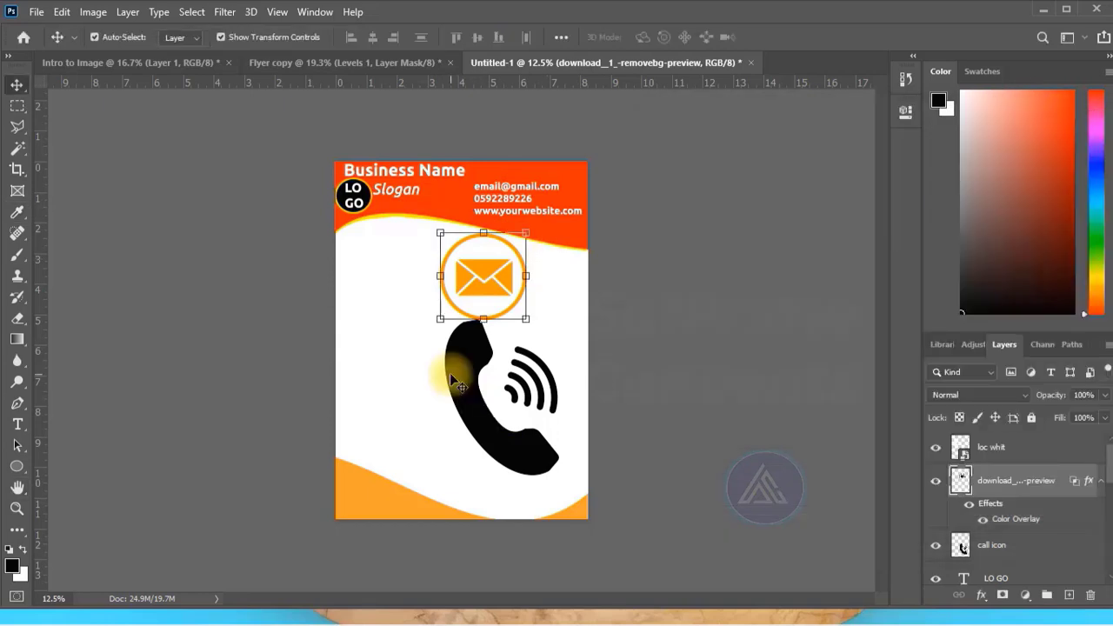
Set the call icon layer's Blend If dark limit for This Layer to 183 and give the icon an orange Color Overlay.
{"action": "left_click", "coordinate": [450, 378]}
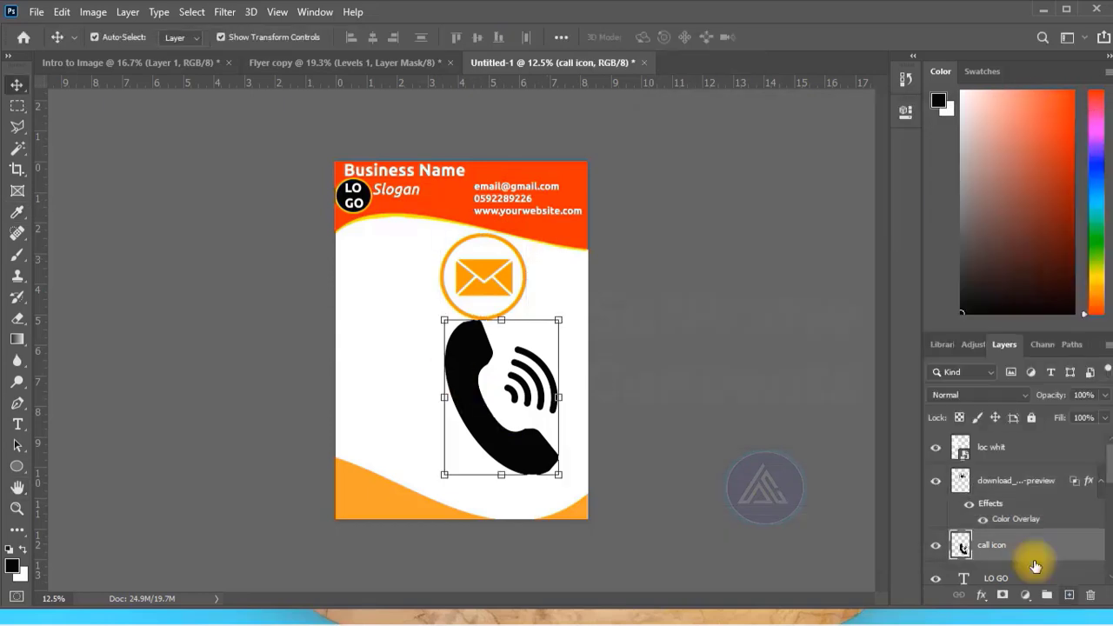
{"action": "double_click", "coordinate": [960, 544]}
{"action": "left_click_drag", "start_coordinate": [845, 426], "coordinate": [985, 426]}
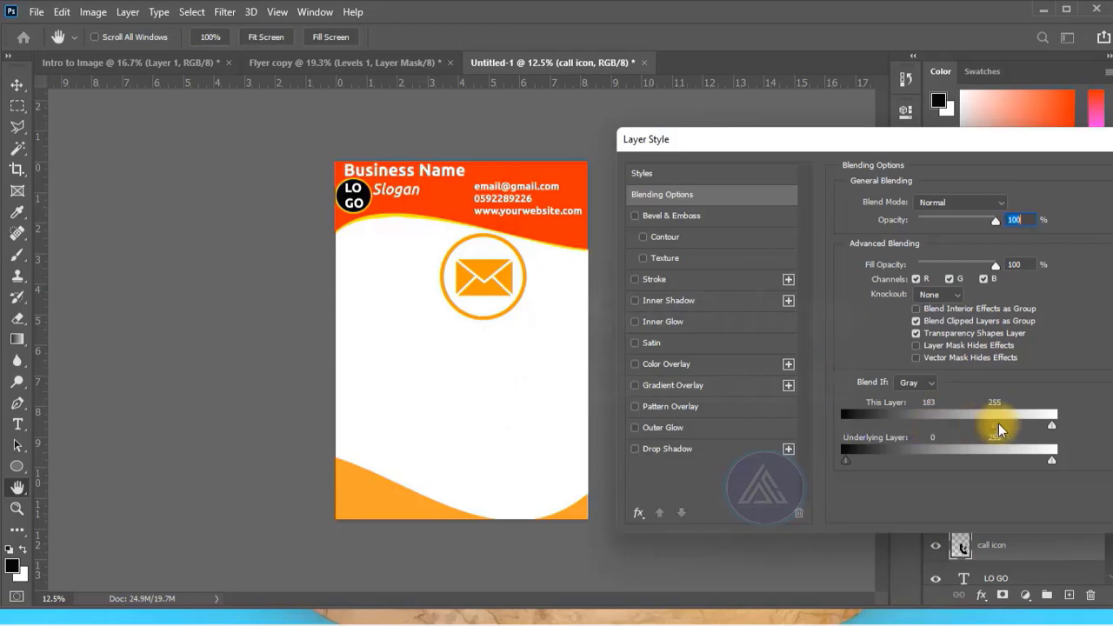
{"action": "key", "text": "Escape"}
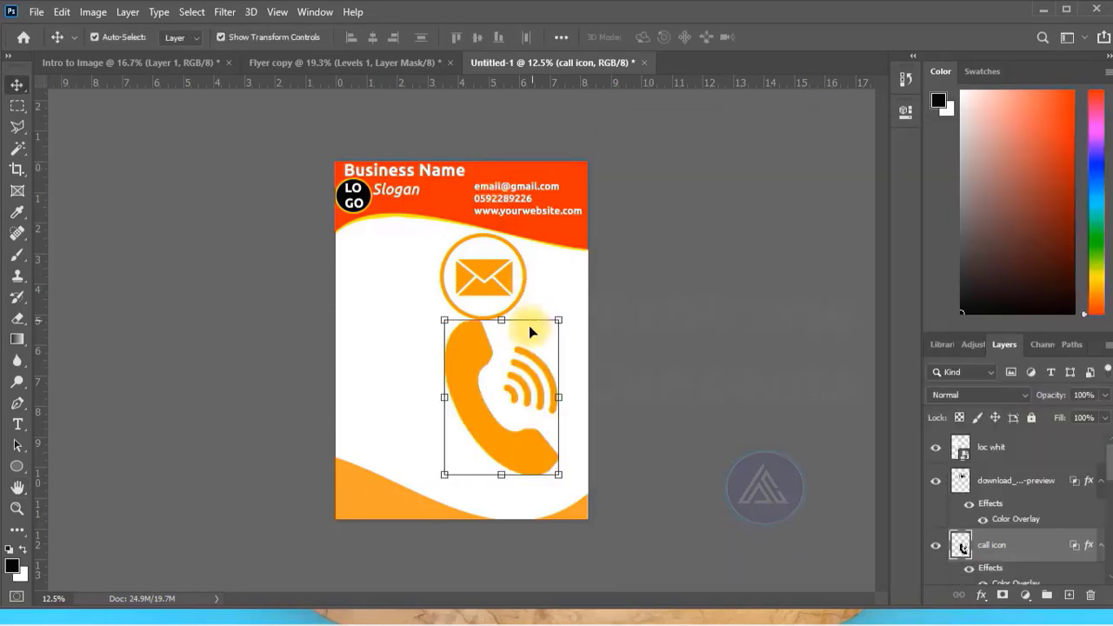
Scale the call icon down to about 13% of its width and move it slightly up on the page.
{"action": "left_click_drag", "start_coordinate": [444, 320], "coordinate": [545, 463]}
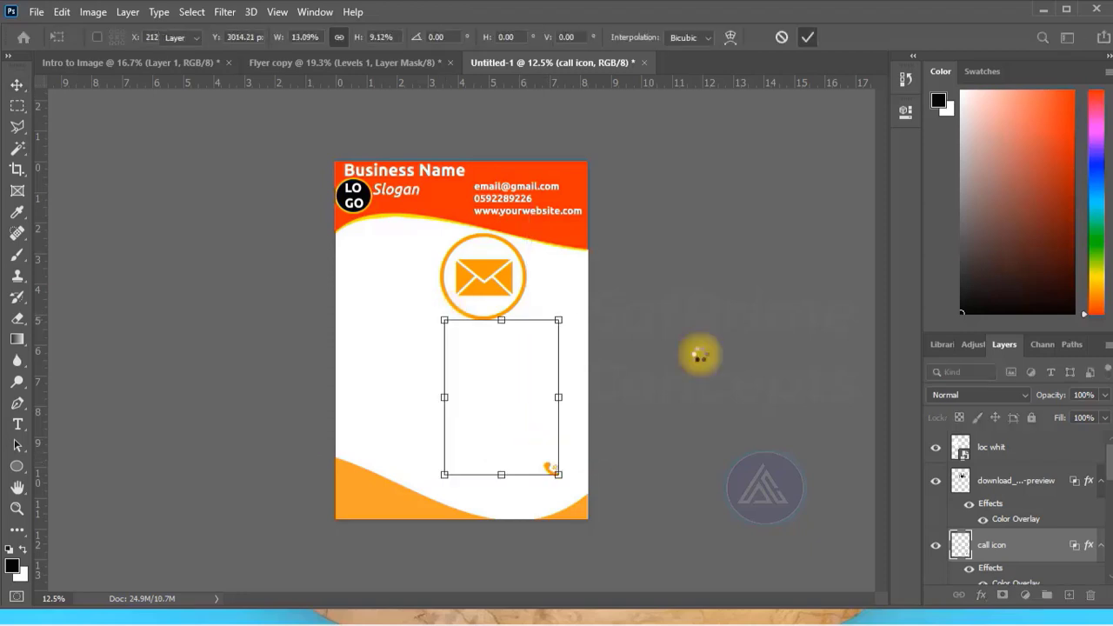
{"action": "key", "text": "Return"}
{"action": "left_click", "coordinate": [632, 454]}
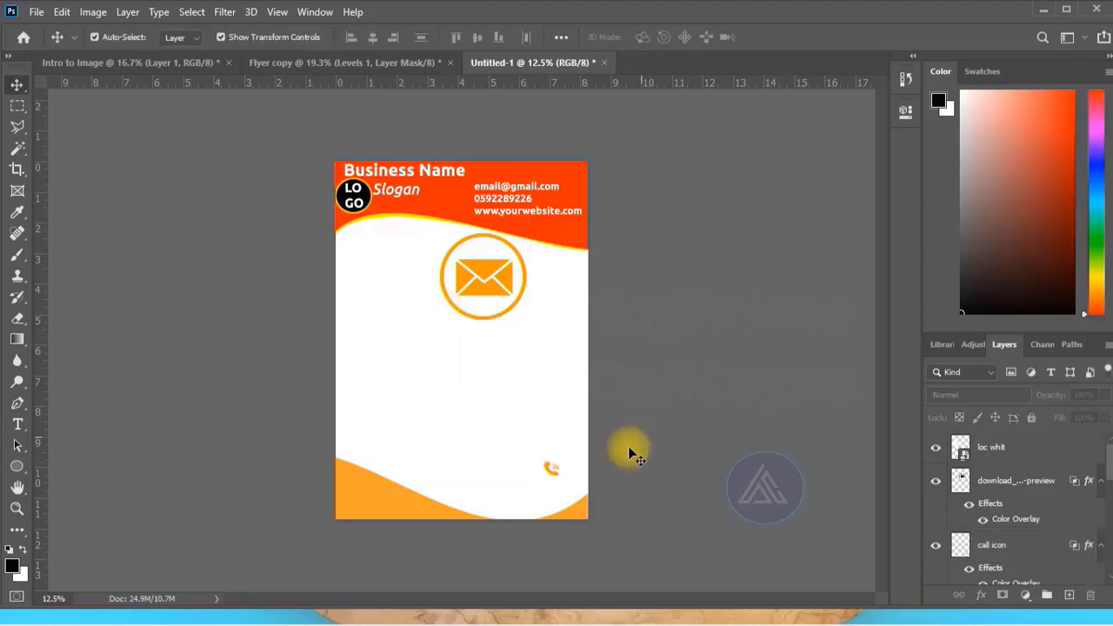
{"action": "left_click_drag", "start_coordinate": [552, 470], "coordinate": [532, 418]}
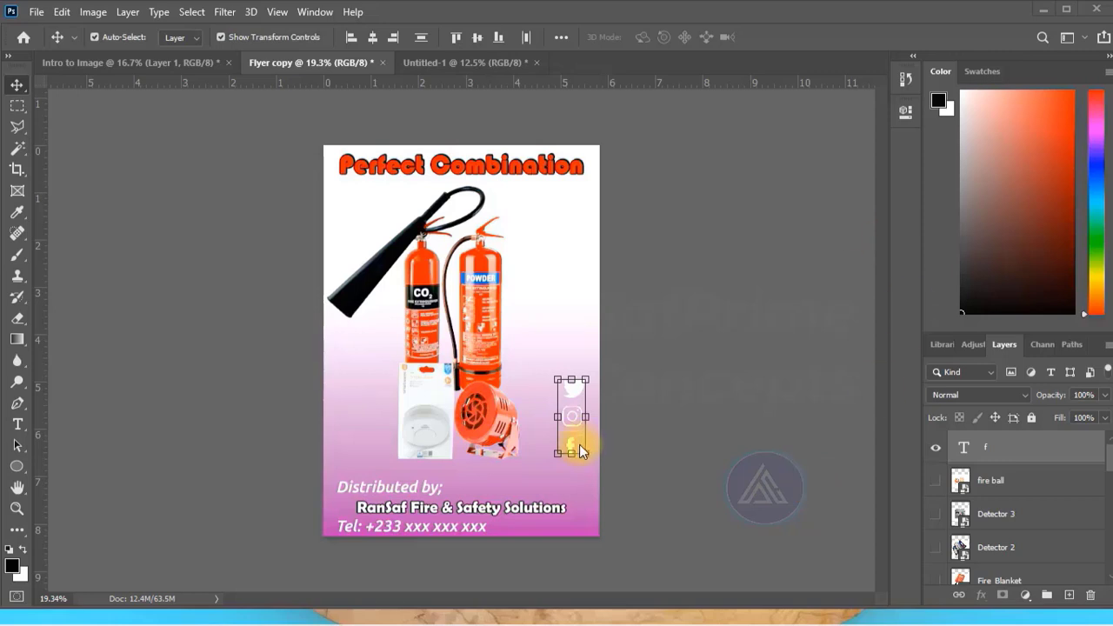
Copy the Facebook, Instagram and Twitter icons from the flyer into the letterhead and scale them to about 60% width and 48% height.
{"action": "scroll", "coordinate": [1031, 511], "scroll_direction": "down", "scroll_amount": 5}
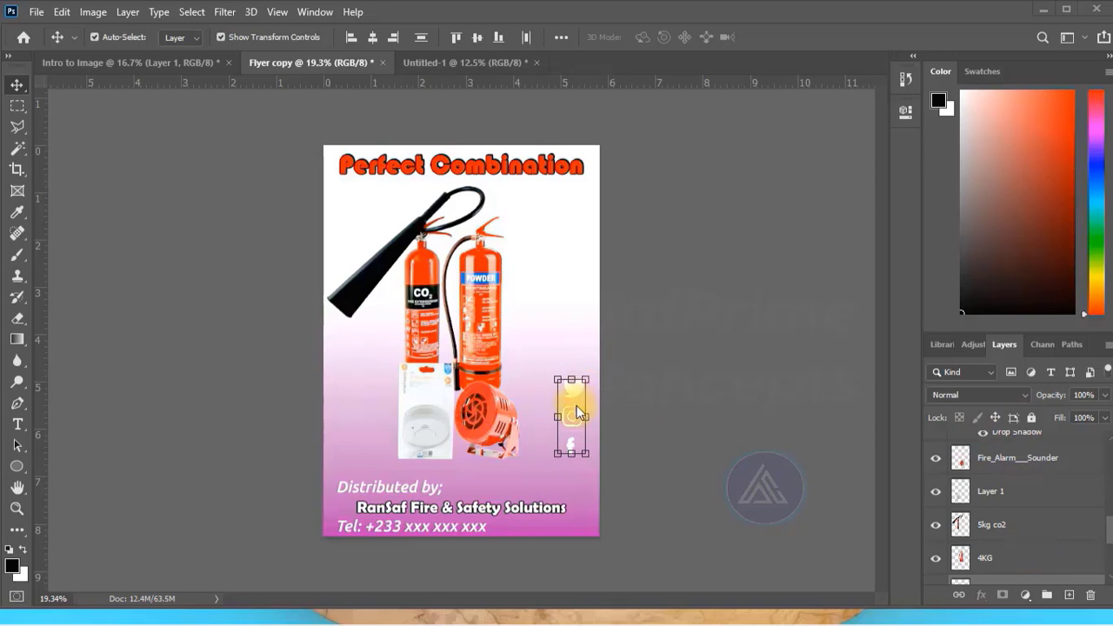
{"action": "left_click_drag", "start_coordinate": [563, 335], "coordinate": [429, 307]}
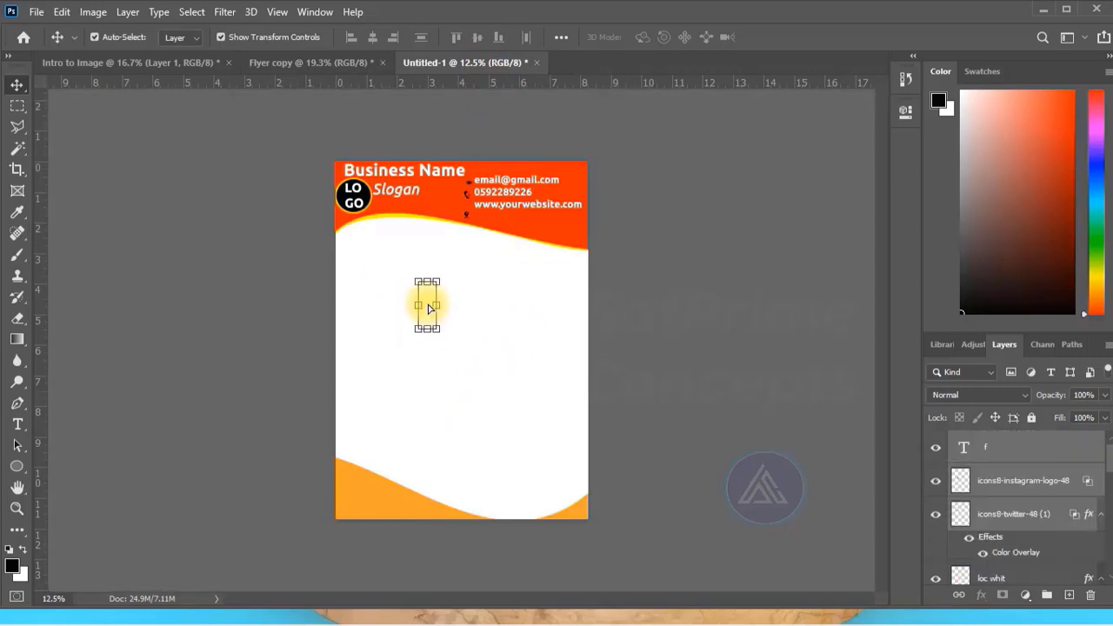
{"action": "left_click_drag", "start_coordinate": [437, 282], "coordinate": [431, 306]}
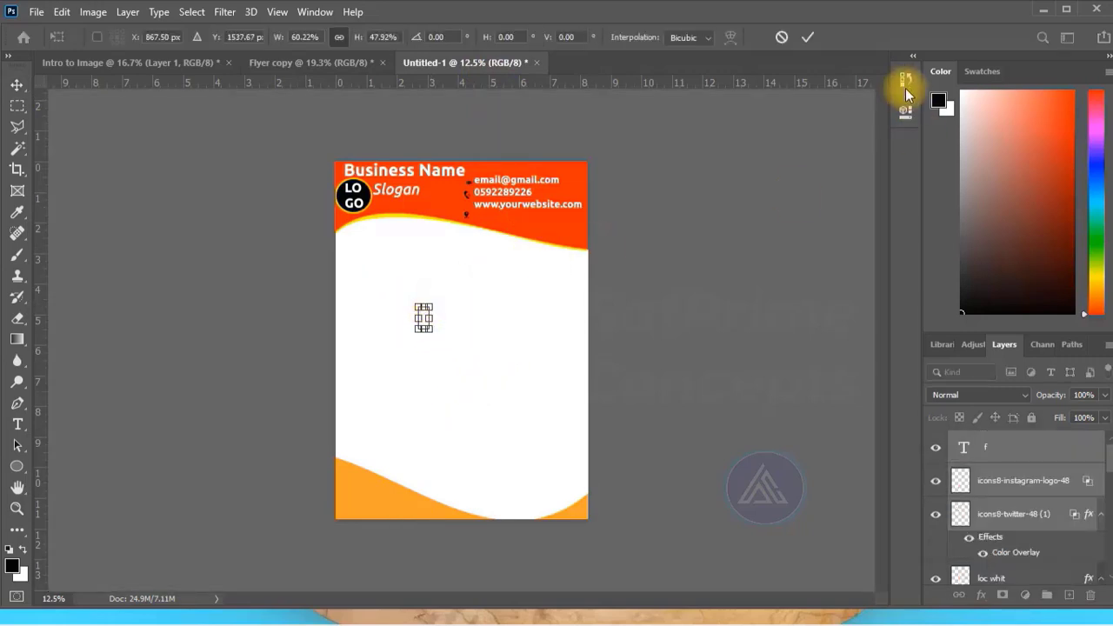
{"action": "left_click", "coordinate": [808, 36]}
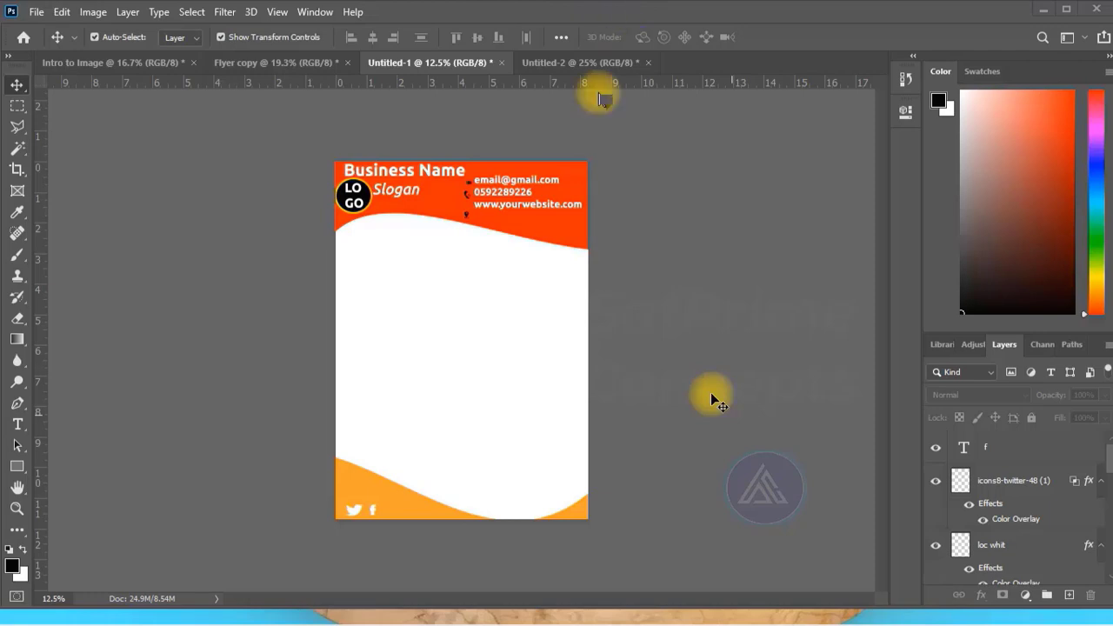
Create a new 8 × 4 inch RGB document at 300 pixels per inch with a white background.
{"action": "left_click", "coordinate": [37, 11]}
{"action": "left_click", "coordinate": [54, 31]}
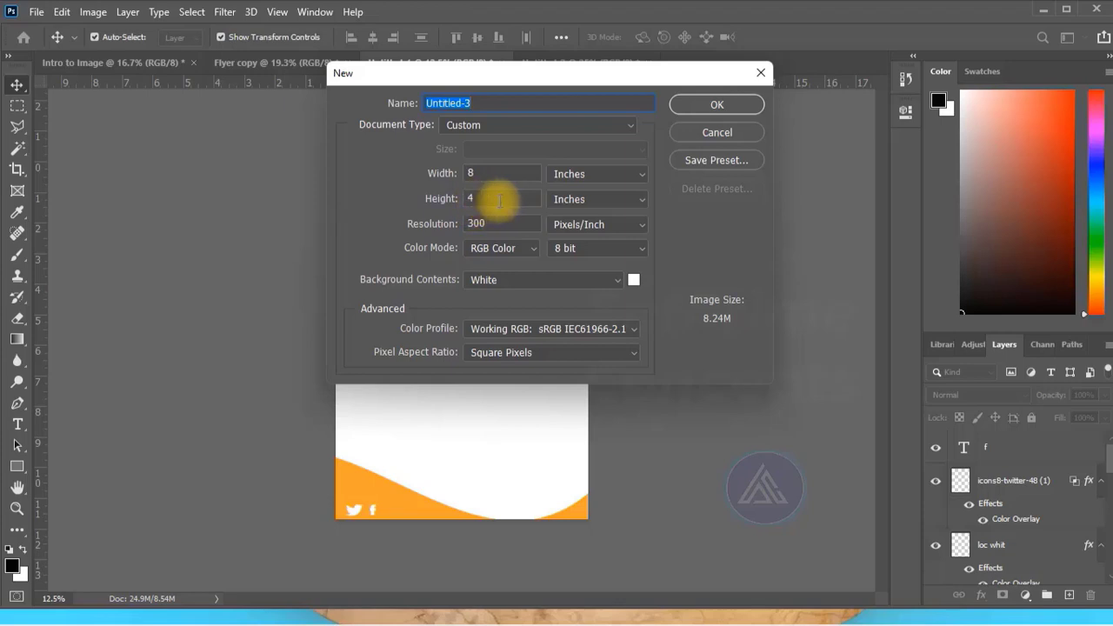
{"action": "left_click", "coordinate": [693, 101]}
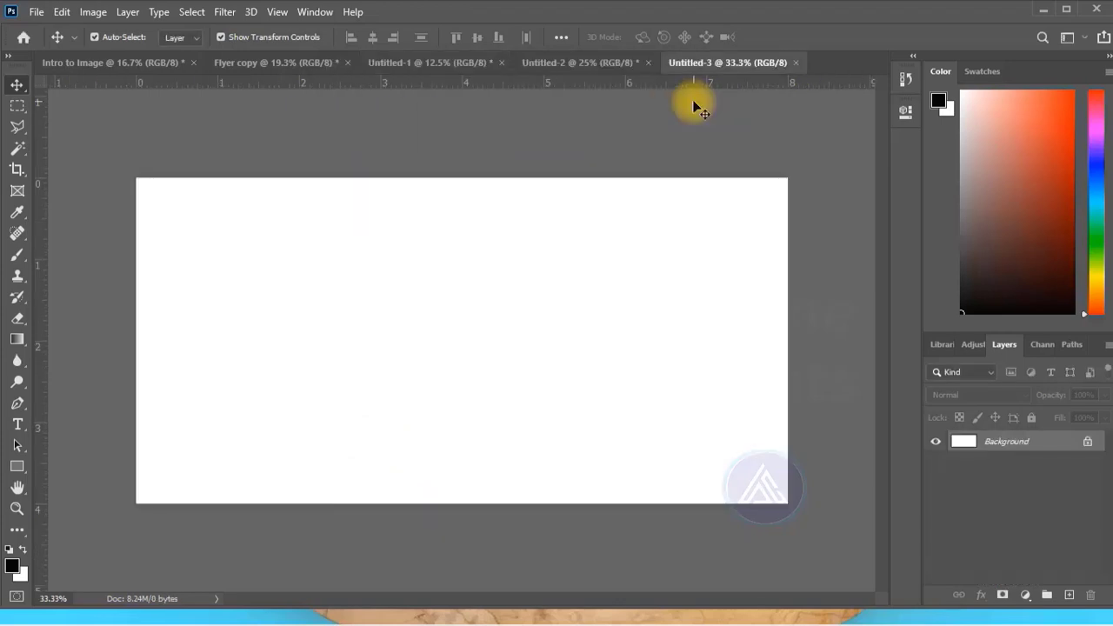
{"action": "left_click", "coordinate": [37, 13]}
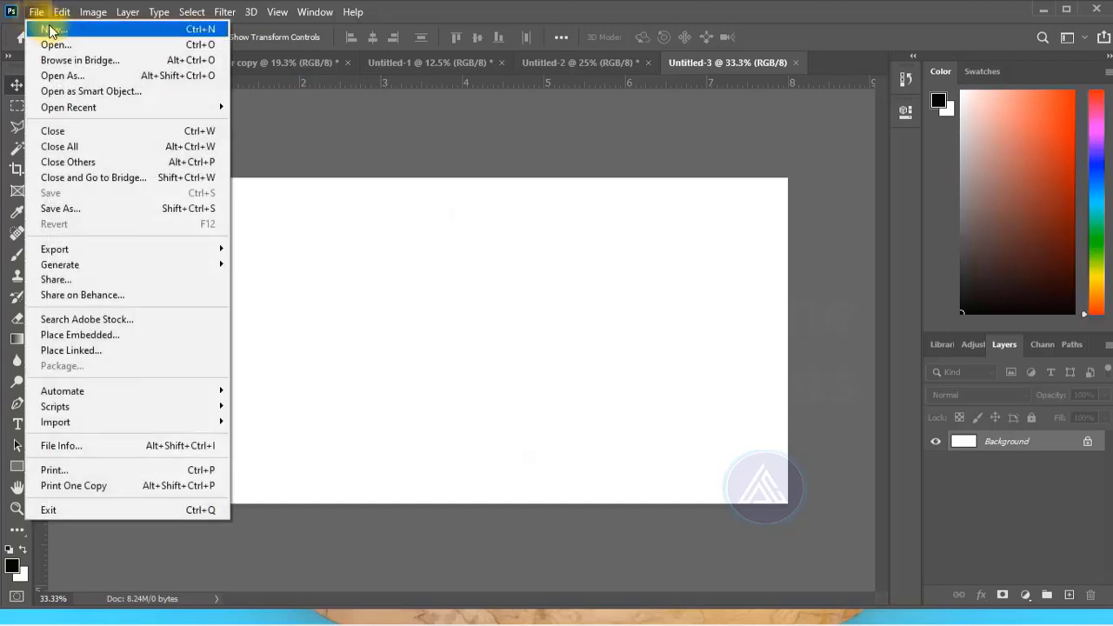
{"action": "left_click", "coordinate": [40, 27]}
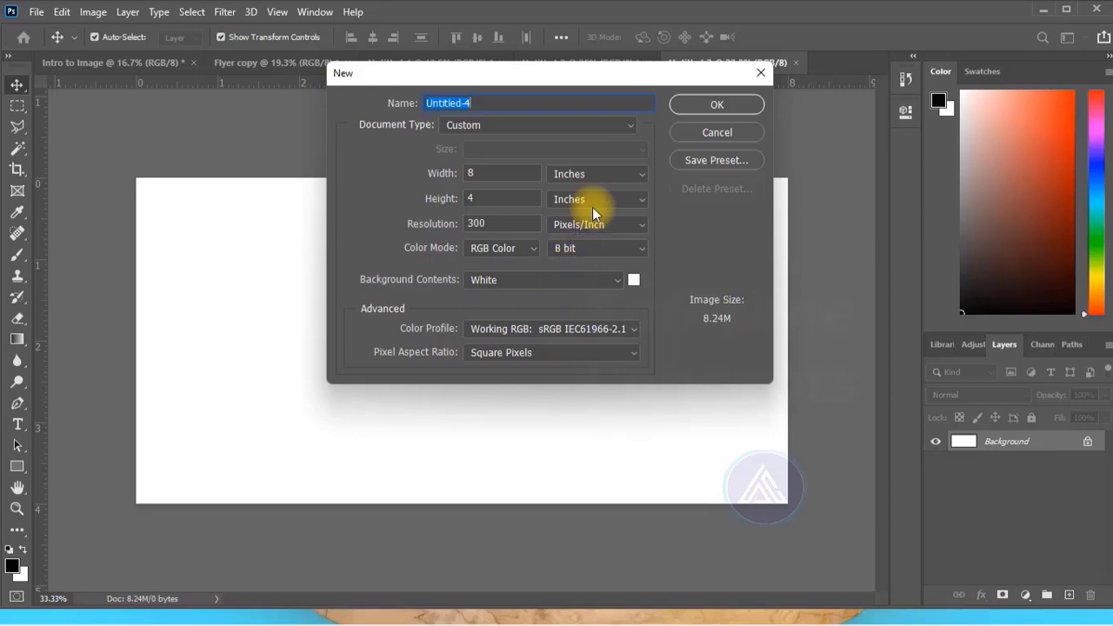
{"action": "left_click", "coordinate": [683, 131]}
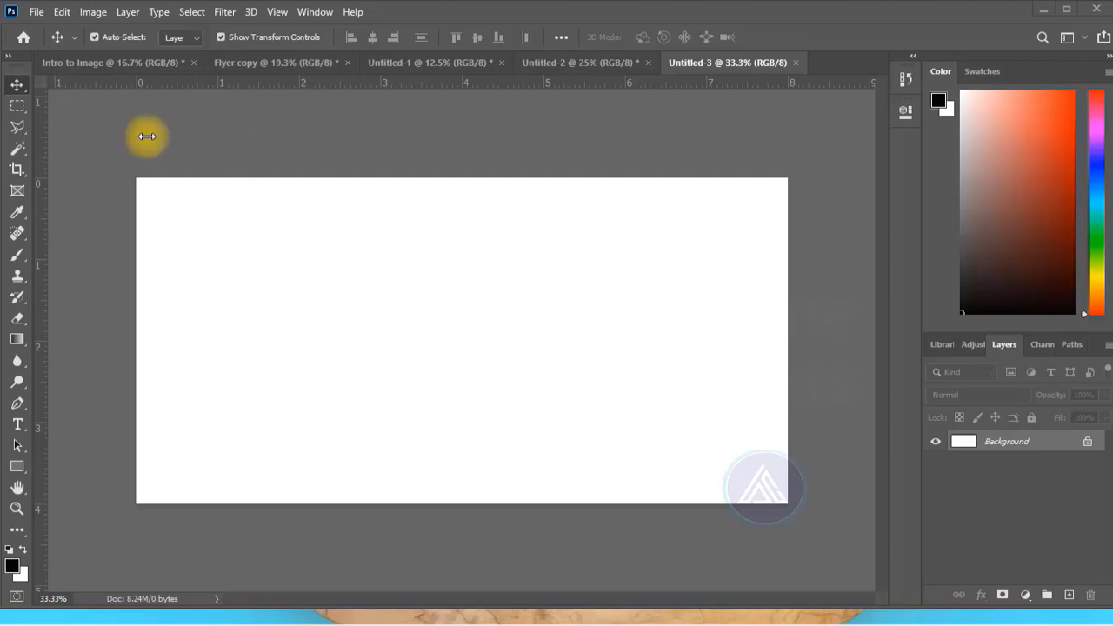
Draw a black rectangle about 4.34 × 4.24 in over the canvas's right half and an ellipse about 561 × 570 px at its lower-left corner.
{"action": "left_click", "coordinate": [17, 466]}
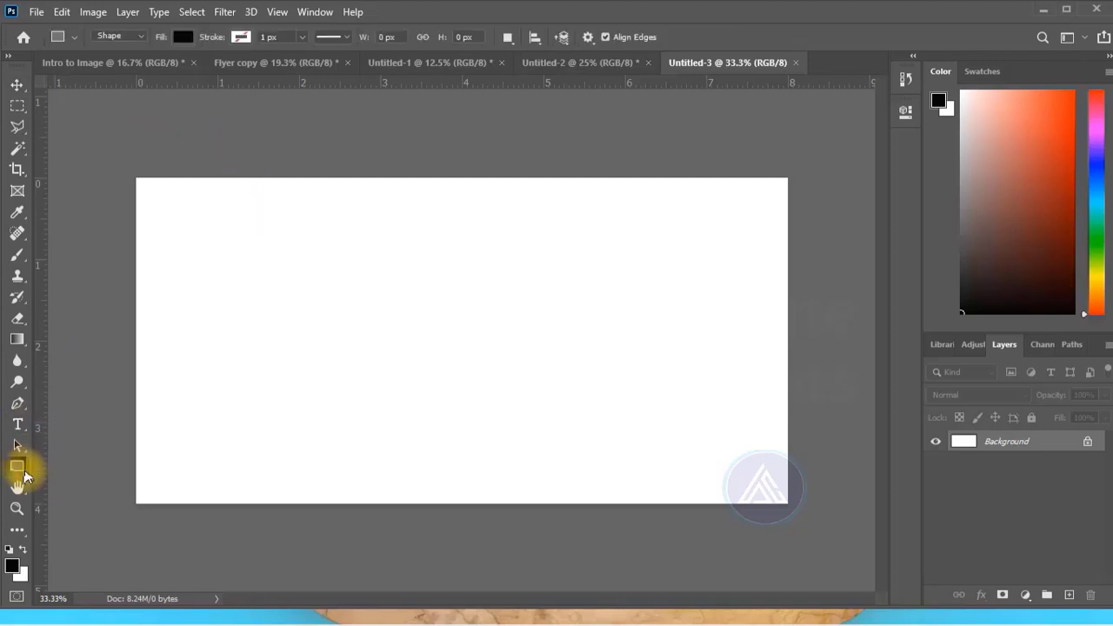
{"action": "left_click_drag", "start_coordinate": [471, 166], "coordinate": [823, 510]}
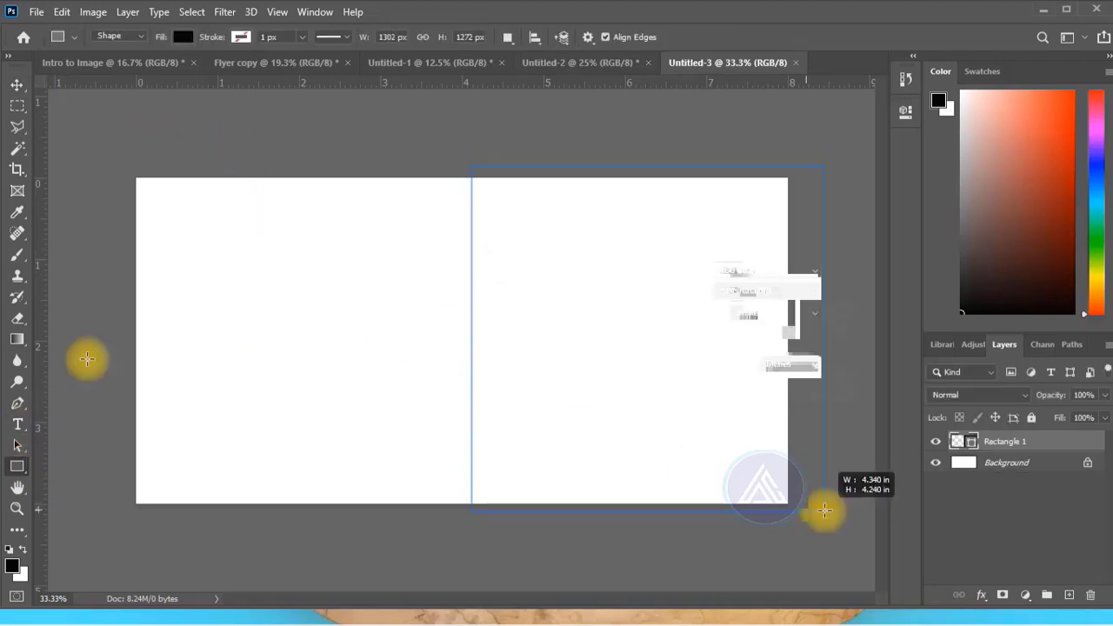
{"action": "left_click", "coordinate": [17, 477]}
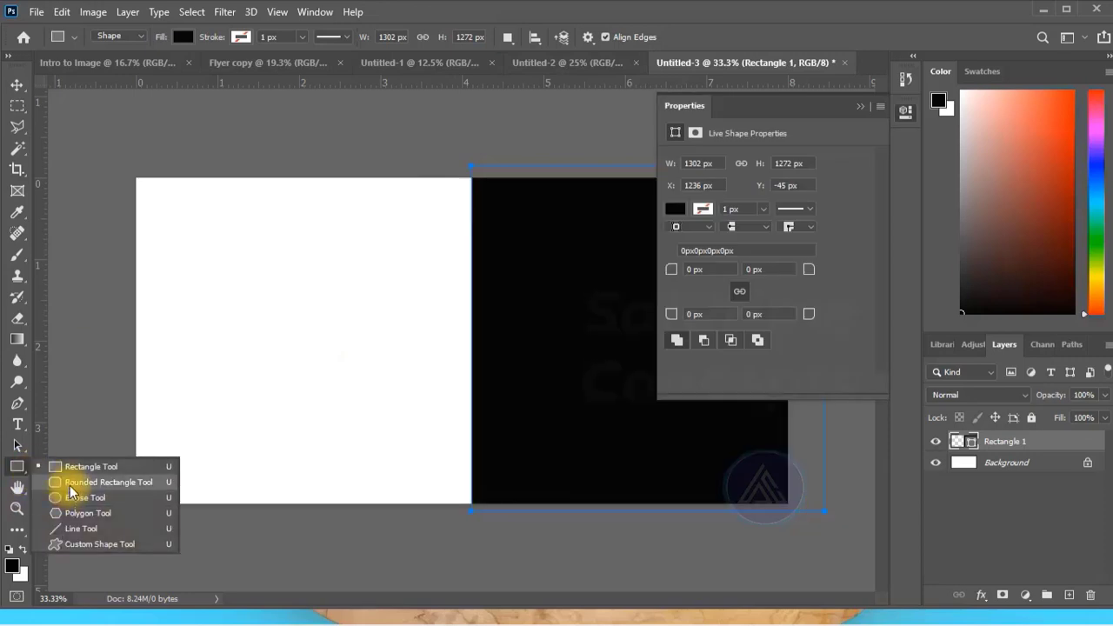
{"action": "left_click", "coordinate": [54, 500]}
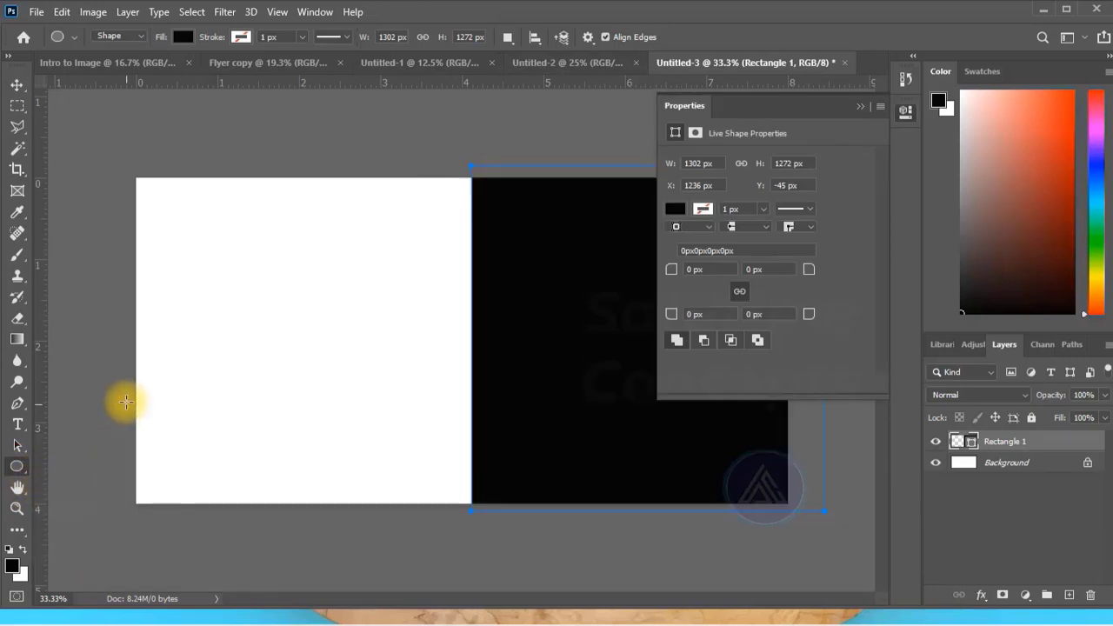
{"action": "left_click_drag", "start_coordinate": [133, 379], "coordinate": [277, 533]}
{"action": "left_click", "coordinate": [17, 86]}
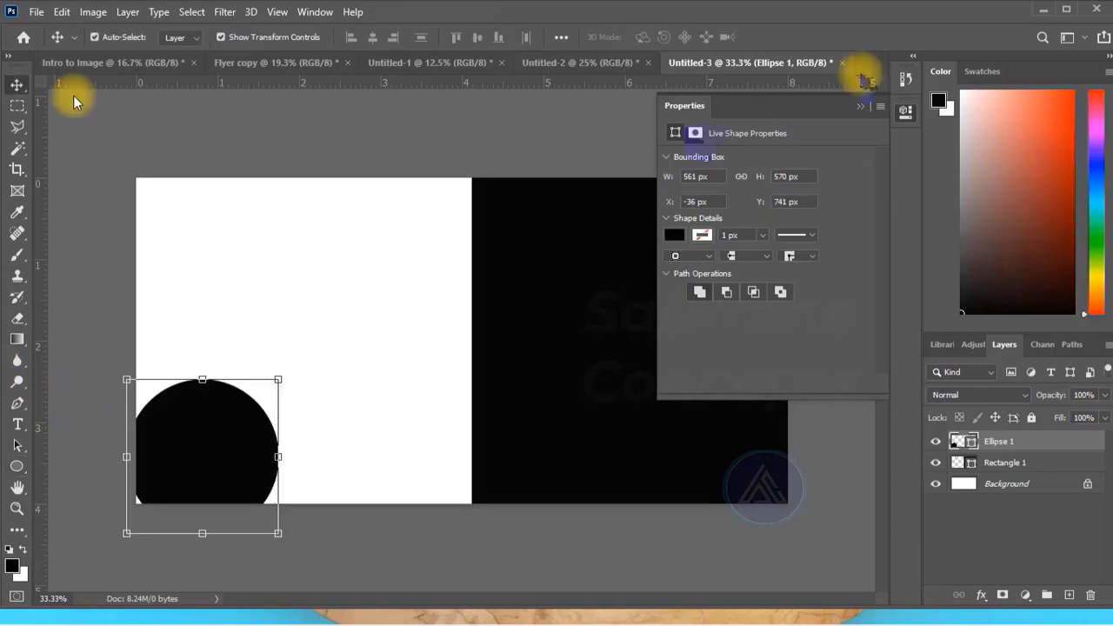
Warp the black rectangle so that its left edge bulges outward into the white half of the canvas.
{"action": "left_click", "coordinate": [631, 183]}
{"action": "key", "text": "ctrl+t"}
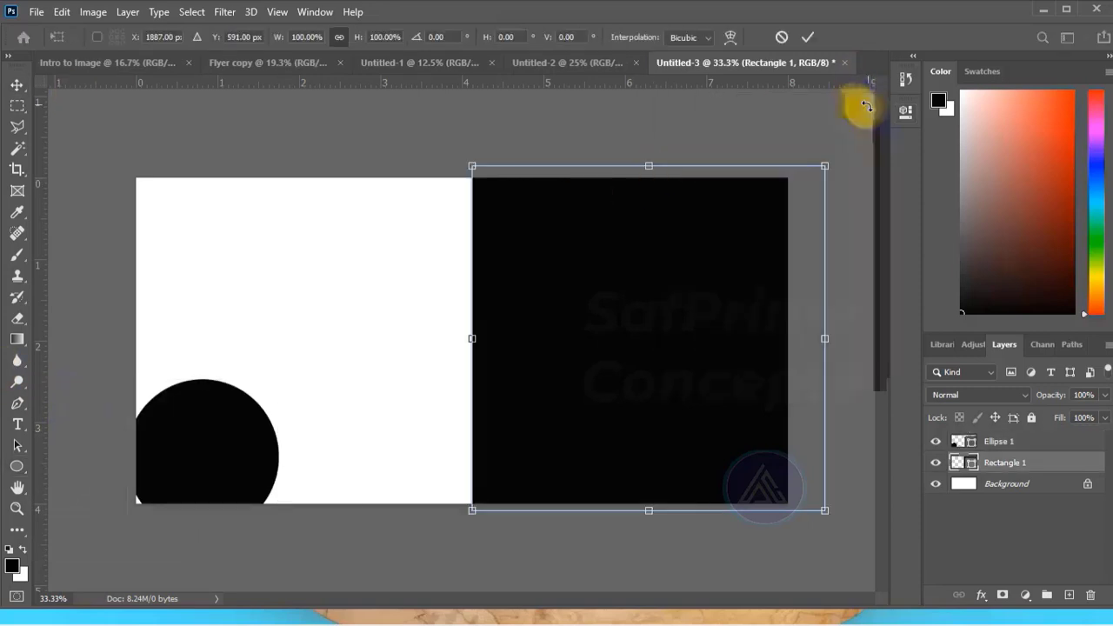
{"action": "left_click", "coordinate": [731, 36]}
{"action": "left_click_drag", "start_coordinate": [471, 281], "coordinate": [409, 287]}
{"action": "left_click_drag", "start_coordinate": [471, 403], "coordinate": [390, 441]}
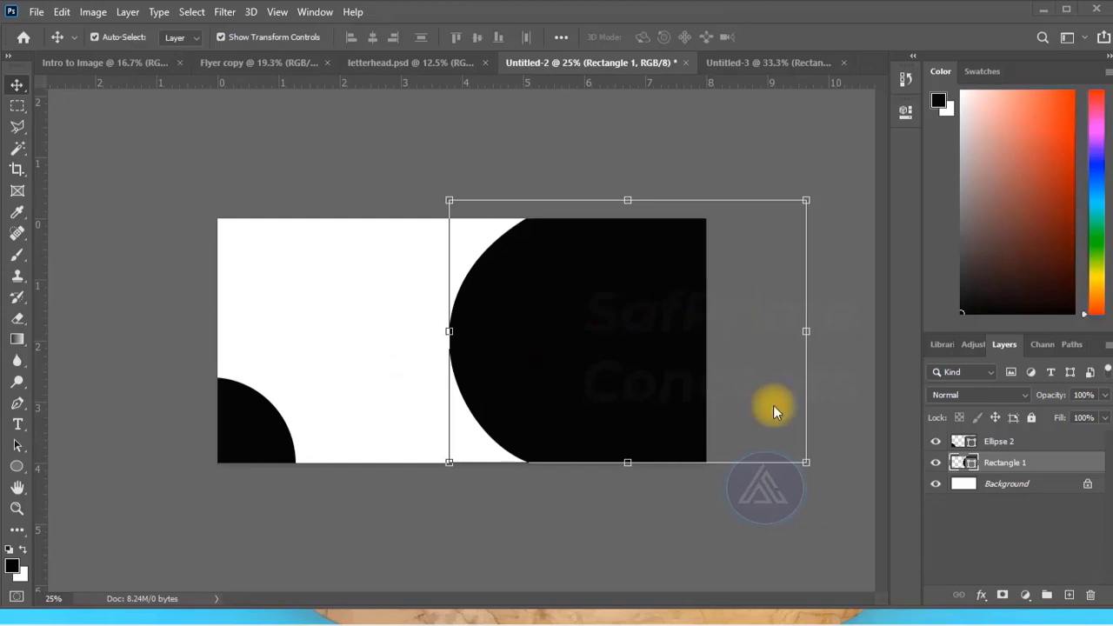
In the Untitled-2 business card, recolor both the large curved shape and the corner ellipse to orange.
{"action": "double_click", "coordinate": [959, 464]}
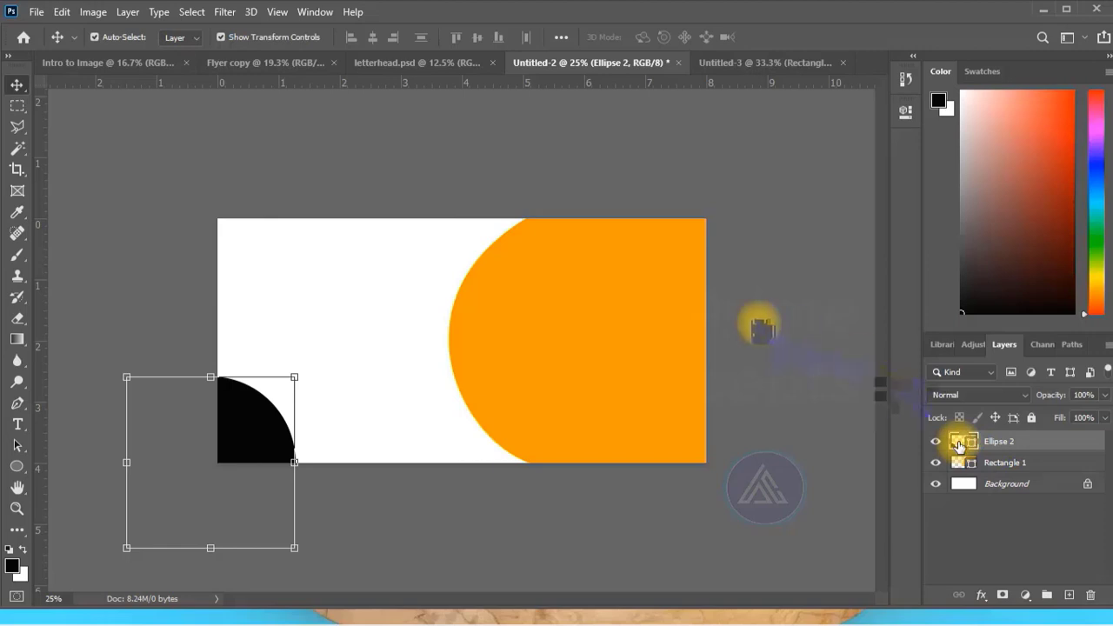
{"action": "double_click", "coordinate": [959, 445]}
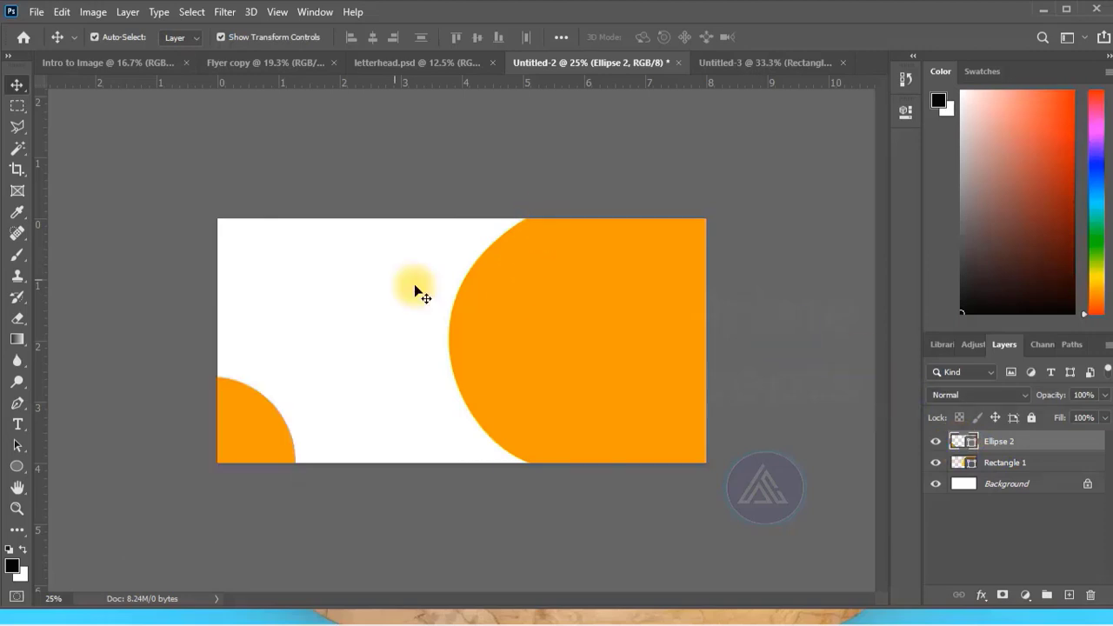
{"action": "left_click", "coordinate": [415, 291]}
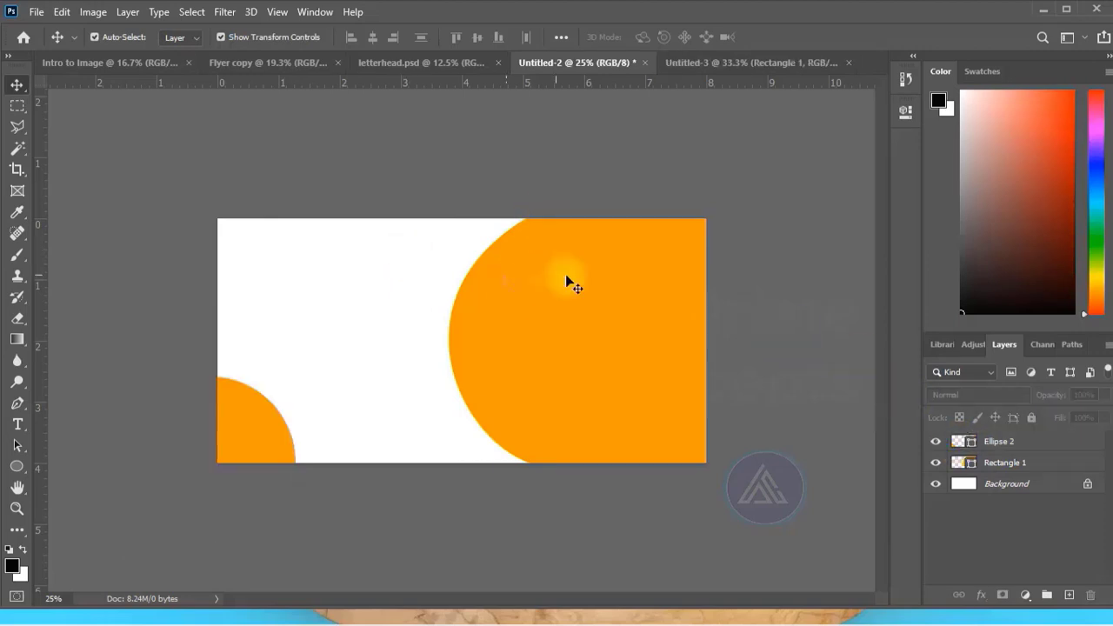
Add the card owner's name as a black 30 pt Ubuntu Bold text line in the upper white area.
{"action": "key", "text": "t"}
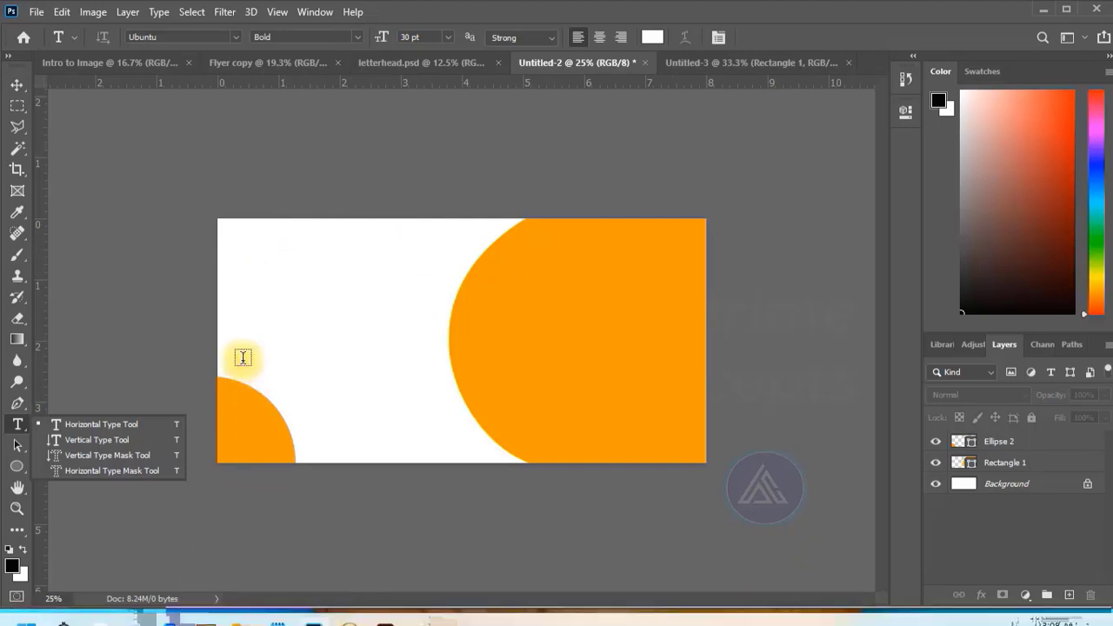
{"action": "left_click", "coordinate": [297, 263]}
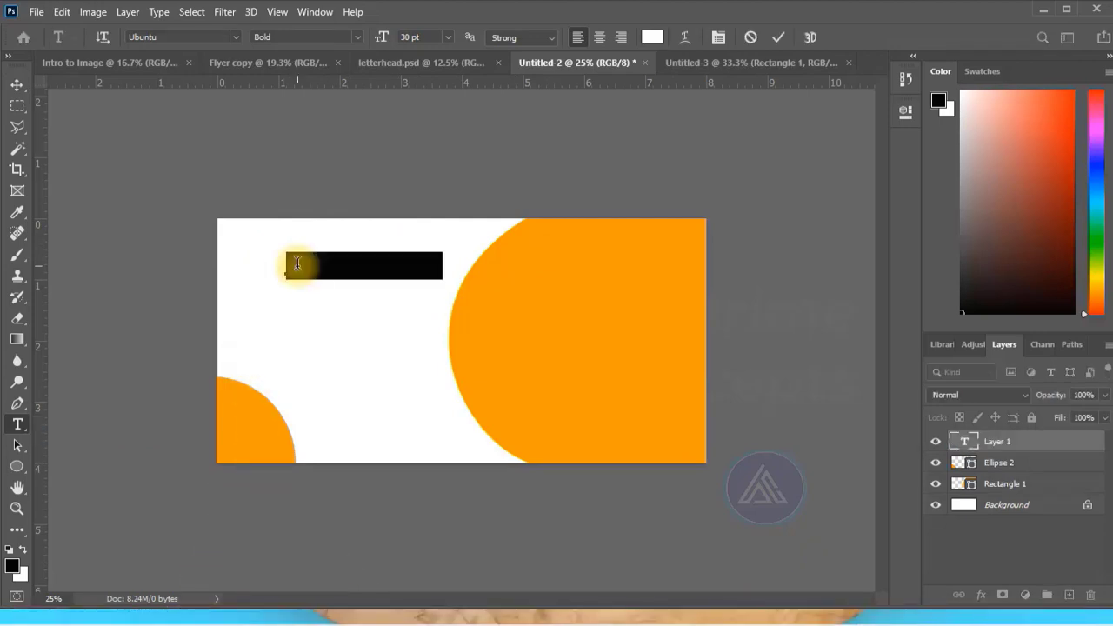
{"action": "key", "text": "BackSpace"}
{"action": "type", "text": "A. RanSaf"}
Add the text "CEO" below the name and set it to Medium Italic at 24 pt.
{"action": "left_click", "coordinate": [341, 299]}
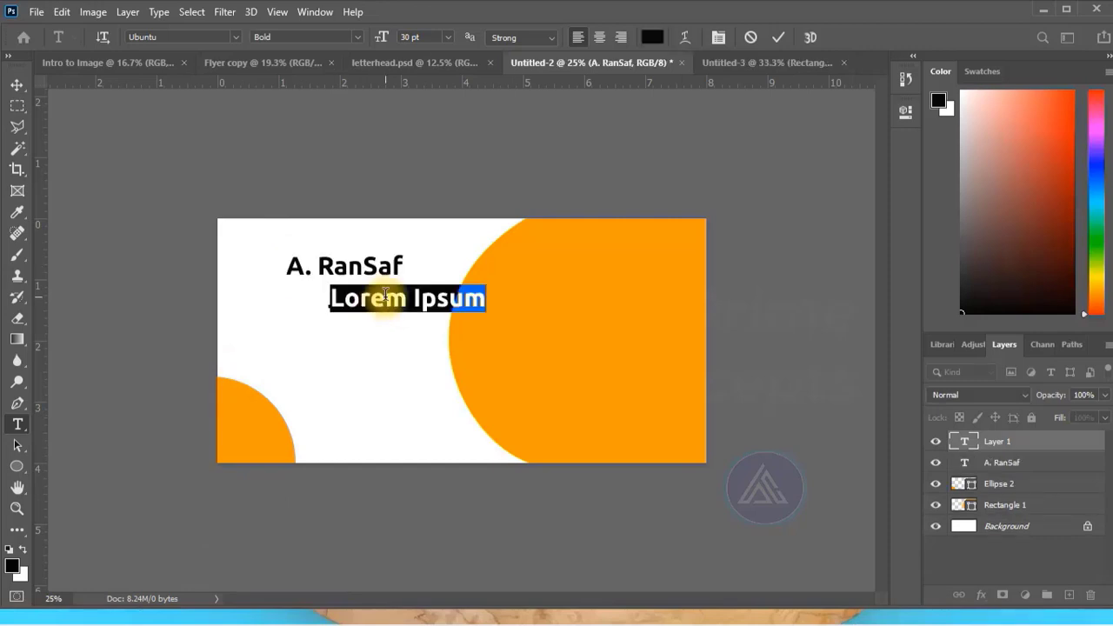
{"action": "type", "text": "CEO"}
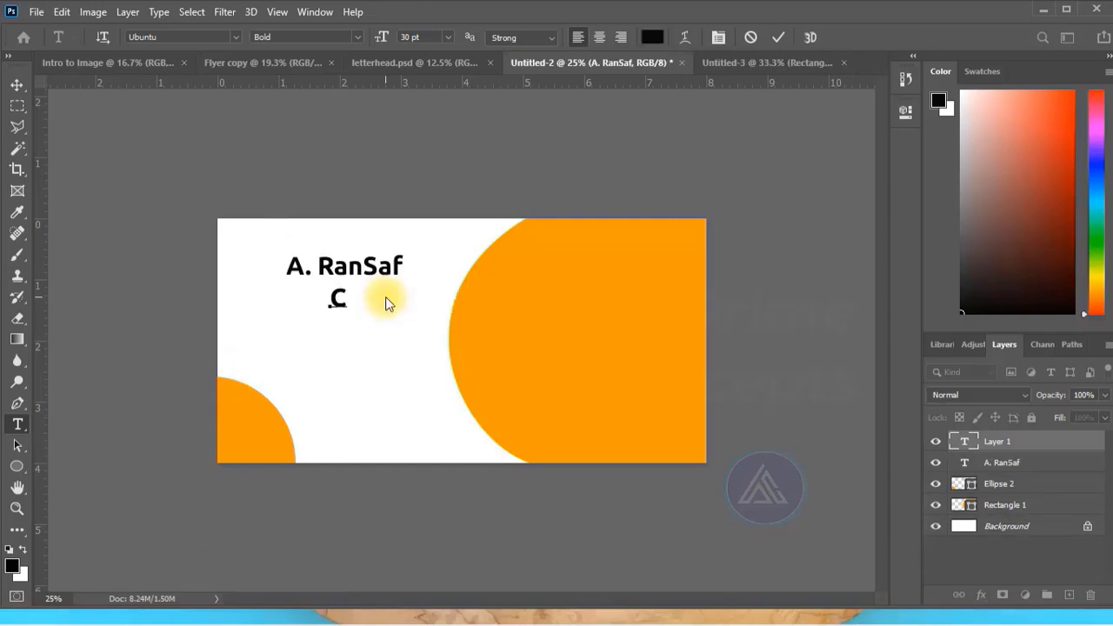
{"action": "key", "text": "ctrl+a"}
{"action": "left_click", "coordinate": [356, 34]}
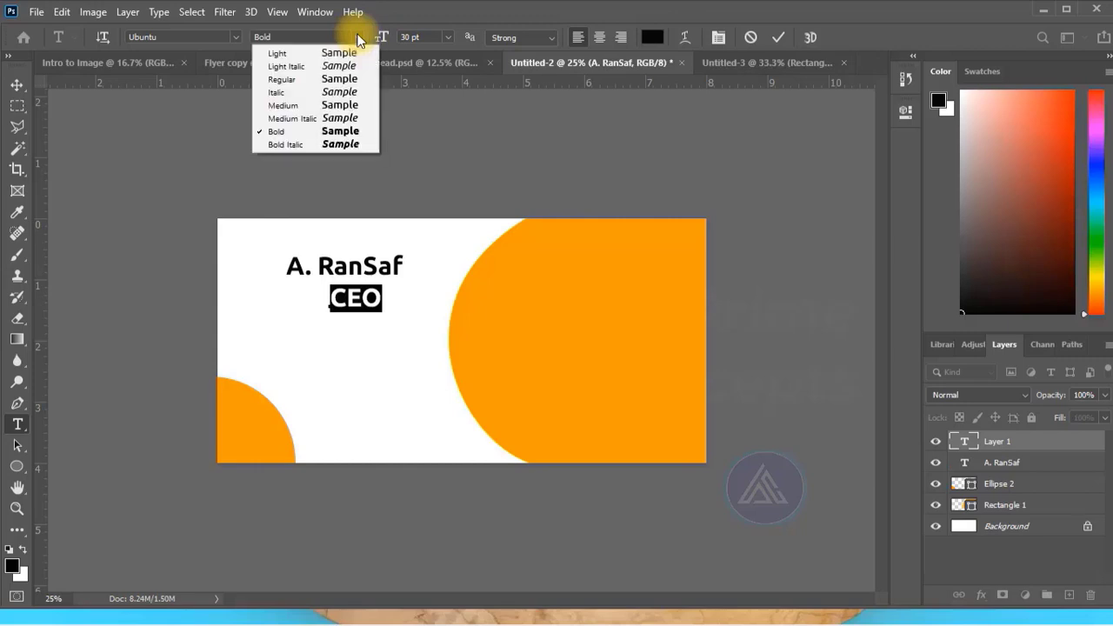
{"action": "left_click", "coordinate": [292, 118]}
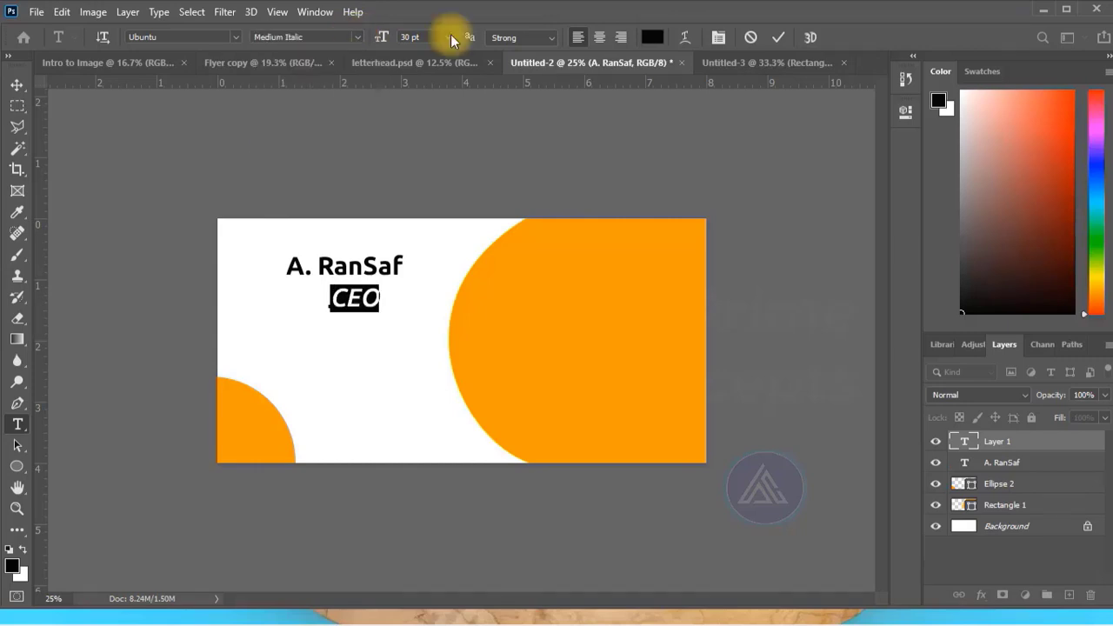
{"action": "left_click", "coordinate": [448, 36]}
{"action": "left_click", "coordinate": [425, 183]}
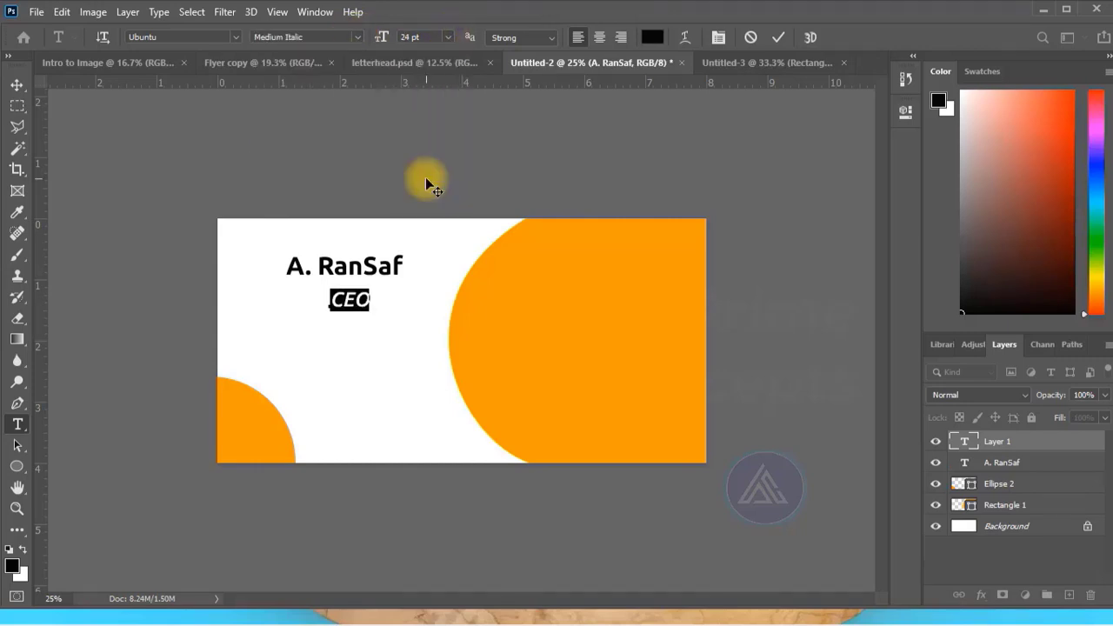
{"action": "left_click", "coordinate": [778, 37]}
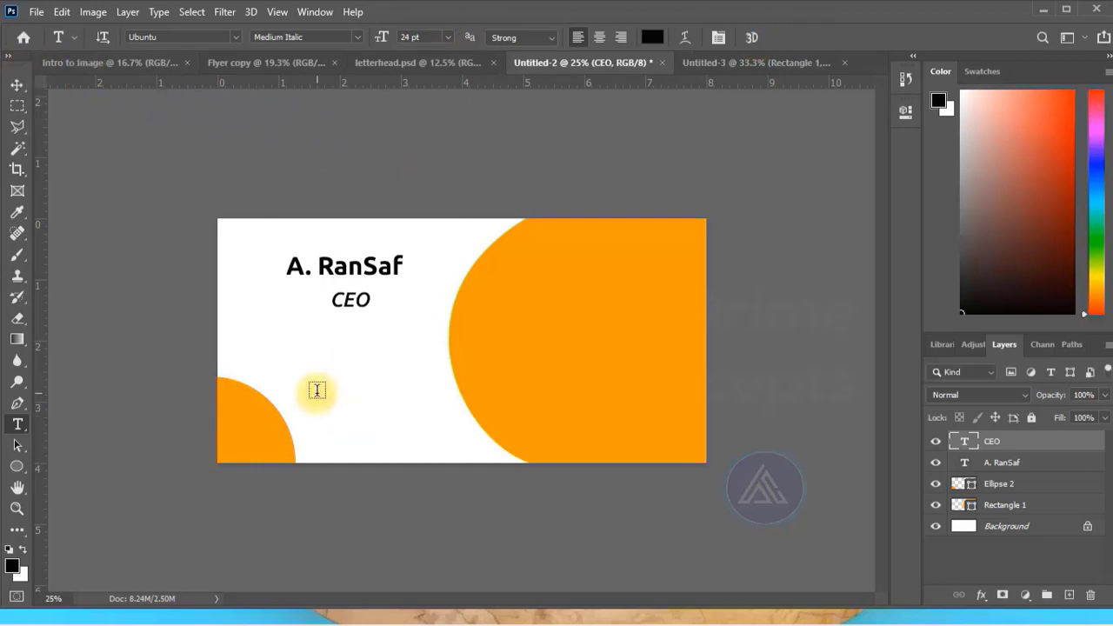
Add a "Business Name" text line in Ubuntu Bold 30 pt near the lower middle of the card and color it white.
{"action": "left_click", "coordinate": [318, 390]}
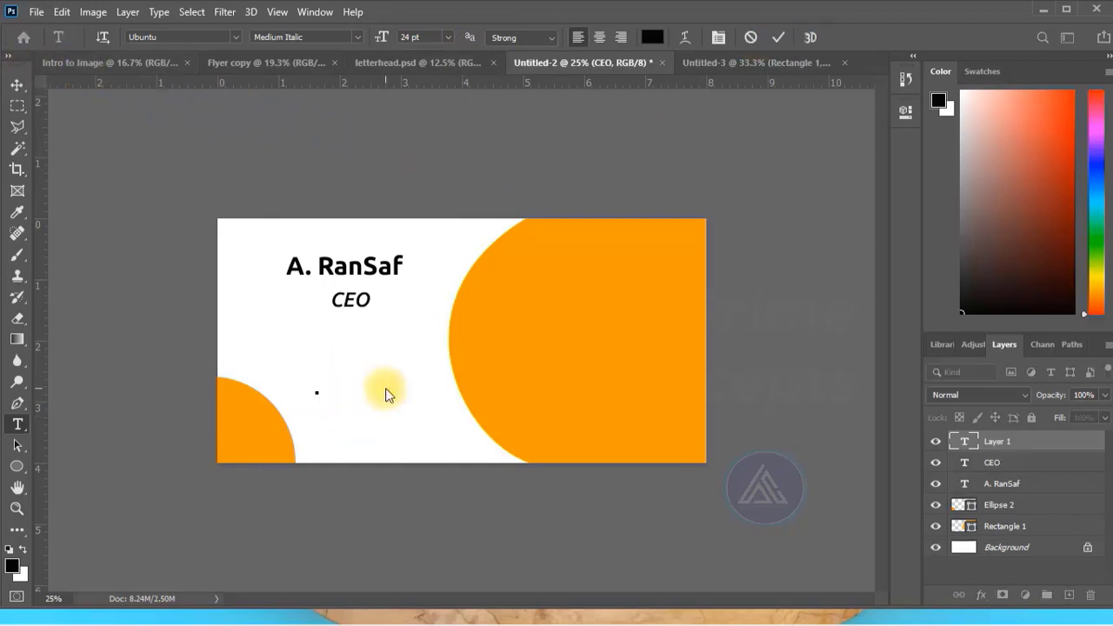
{"action": "type", "text": "B"}
{"action": "left_click", "coordinate": [652, 36]}
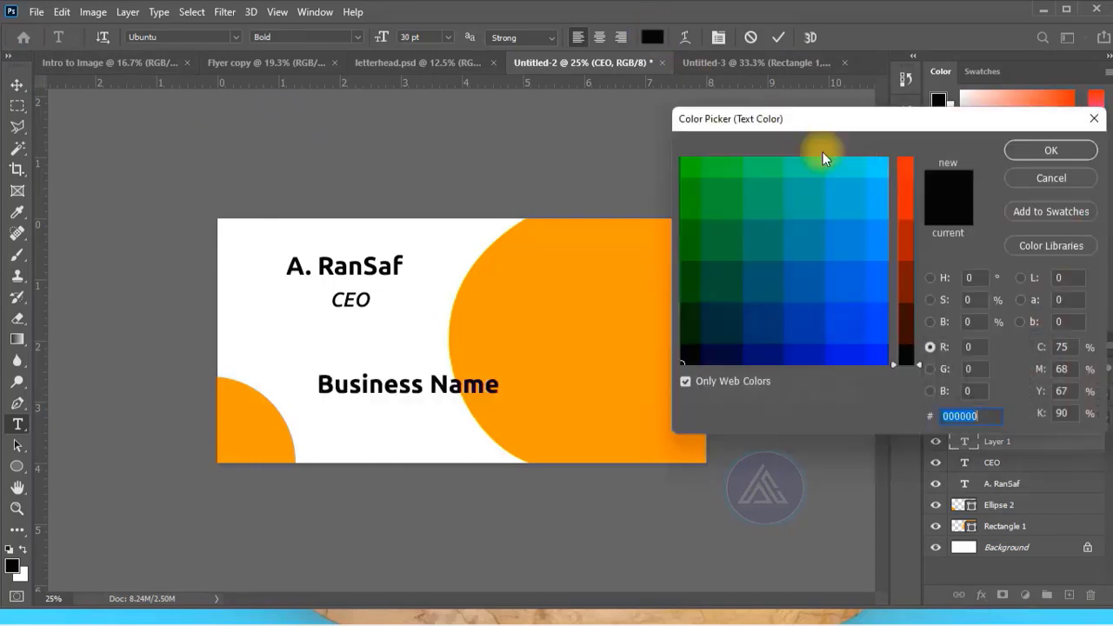
{"action": "left_click", "coordinate": [876, 171]}
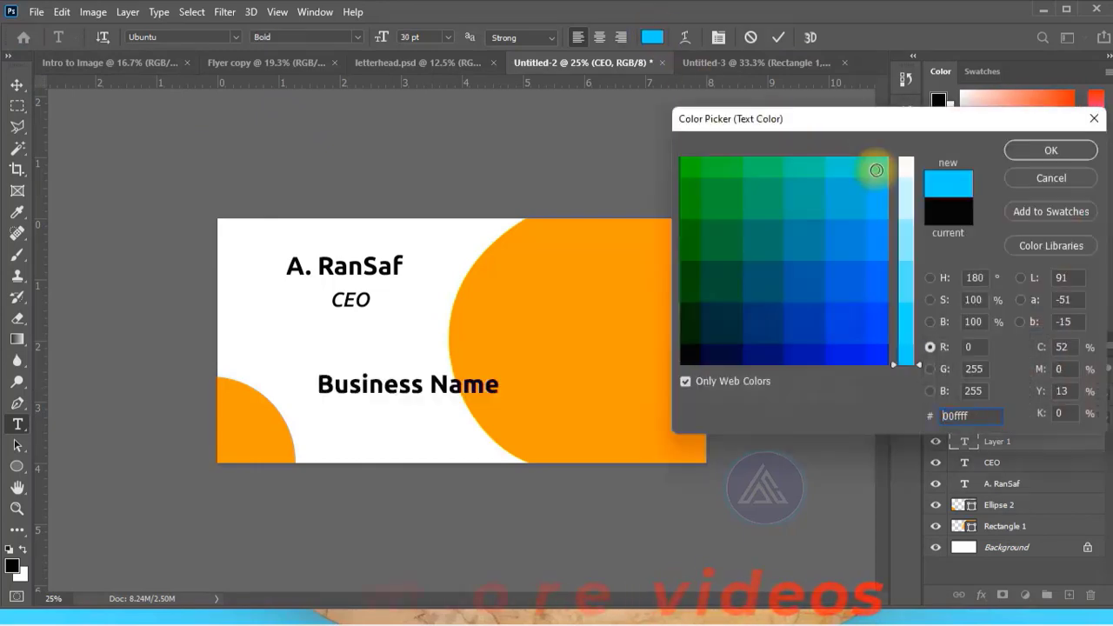
{"action": "left_click", "coordinate": [906, 160]}
{"action": "left_click", "coordinate": [1043, 152]}
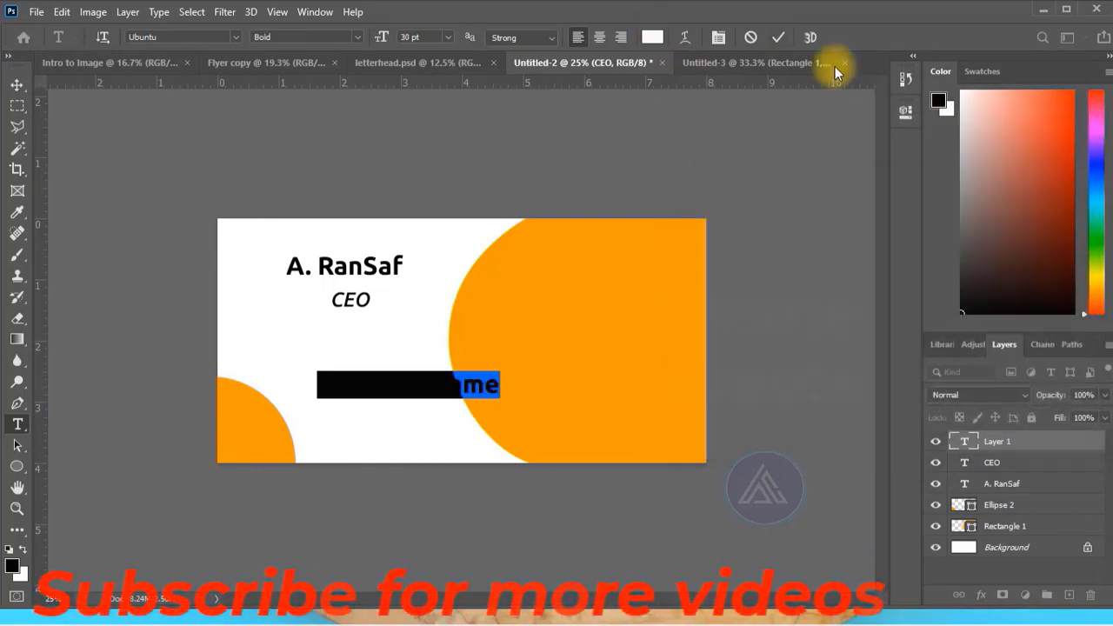
{"action": "left_click", "coordinate": [394, 430]}
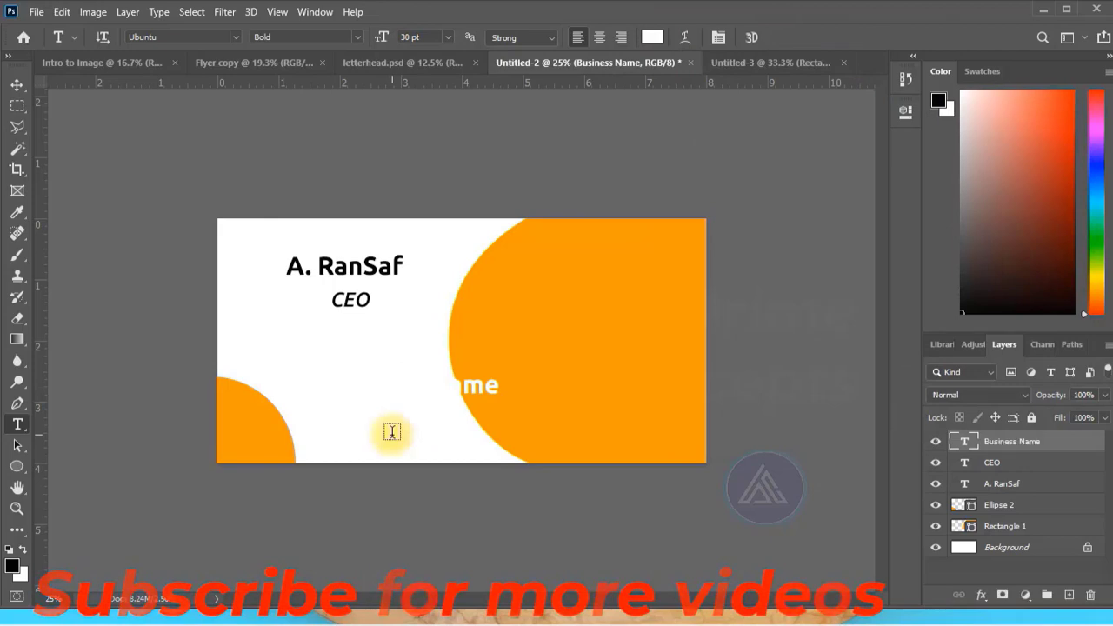
Move "Business Name" onto the upper part of the orange shape and shift the owner's name and "CEO" up and left.
{"action": "key", "text": "v"}
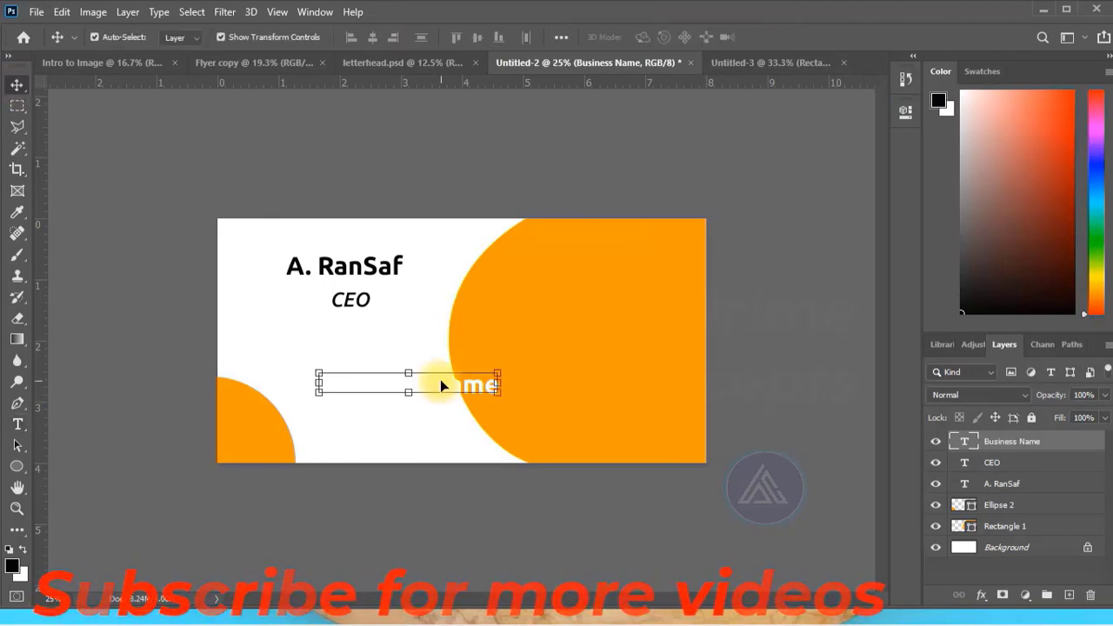
{"action": "left_click_drag", "start_coordinate": [440, 385], "coordinate": [635, 259]}
{"action": "left_click_drag", "start_coordinate": [337, 266], "coordinate": [304, 256]}
{"action": "left_click_drag", "start_coordinate": [348, 306], "coordinate": [300, 287]}
{"action": "left_click", "coordinate": [402, 122]}
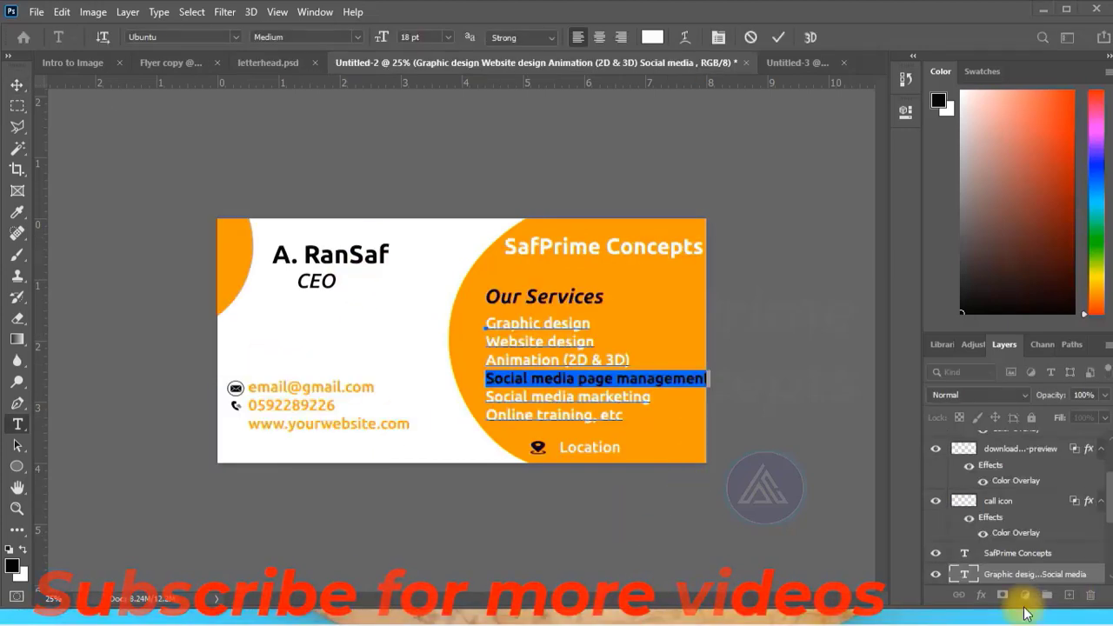
Set the "Social media page management" line in the services list to 16 pt.
{"action": "left_click", "coordinate": [447, 37]}
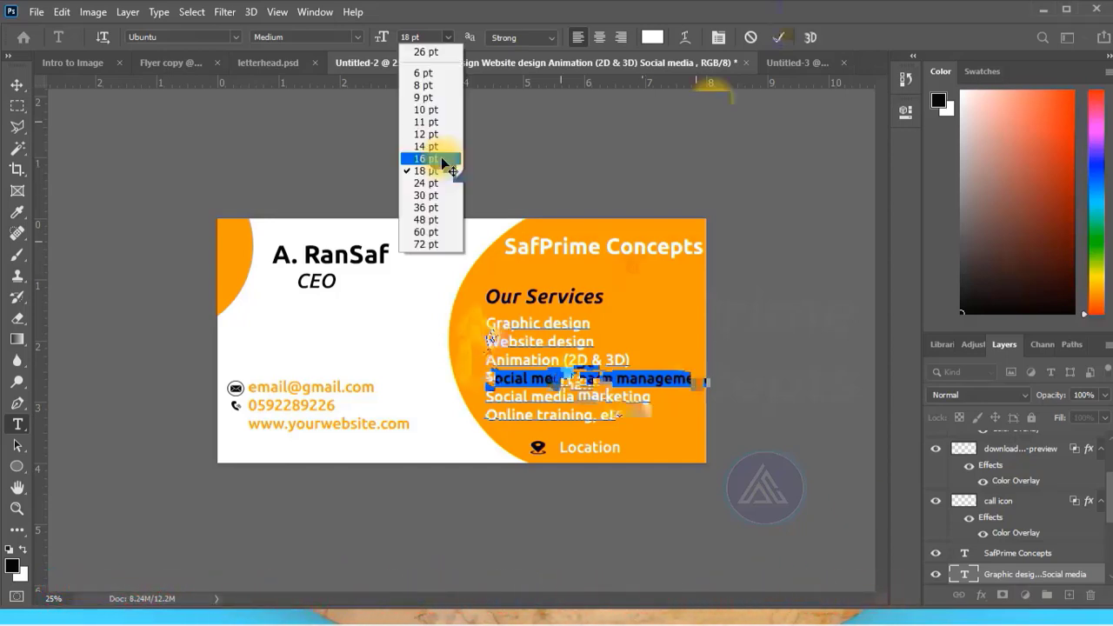
{"action": "left_click", "coordinate": [425, 159]}
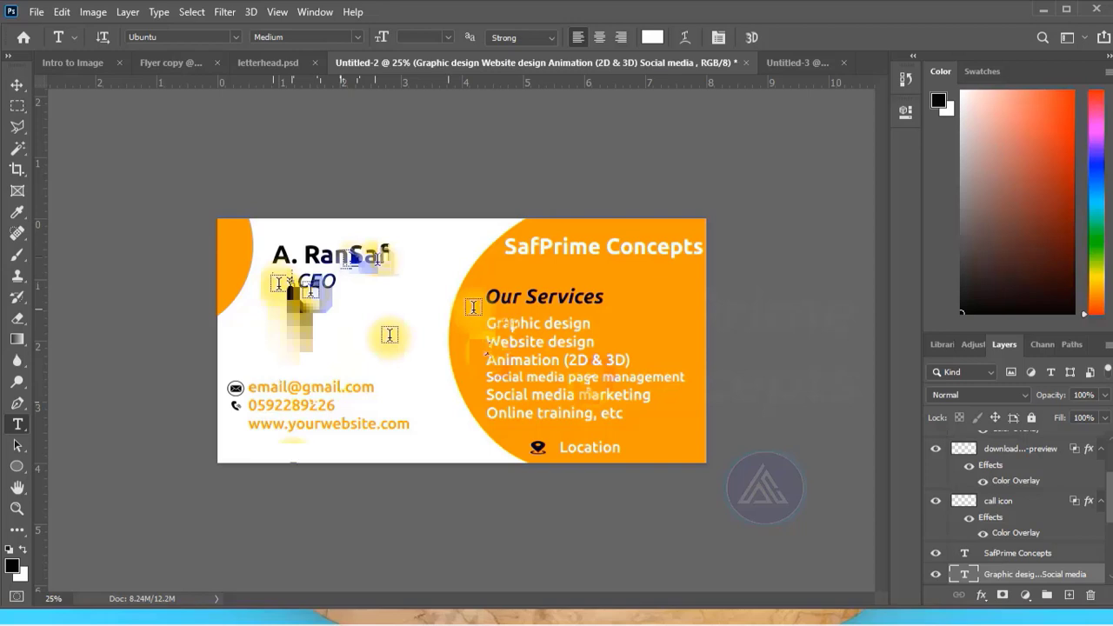
Place a vertical guide along the starting edge of the contact text and select the phone icon.
{"action": "key", "text": "v"}
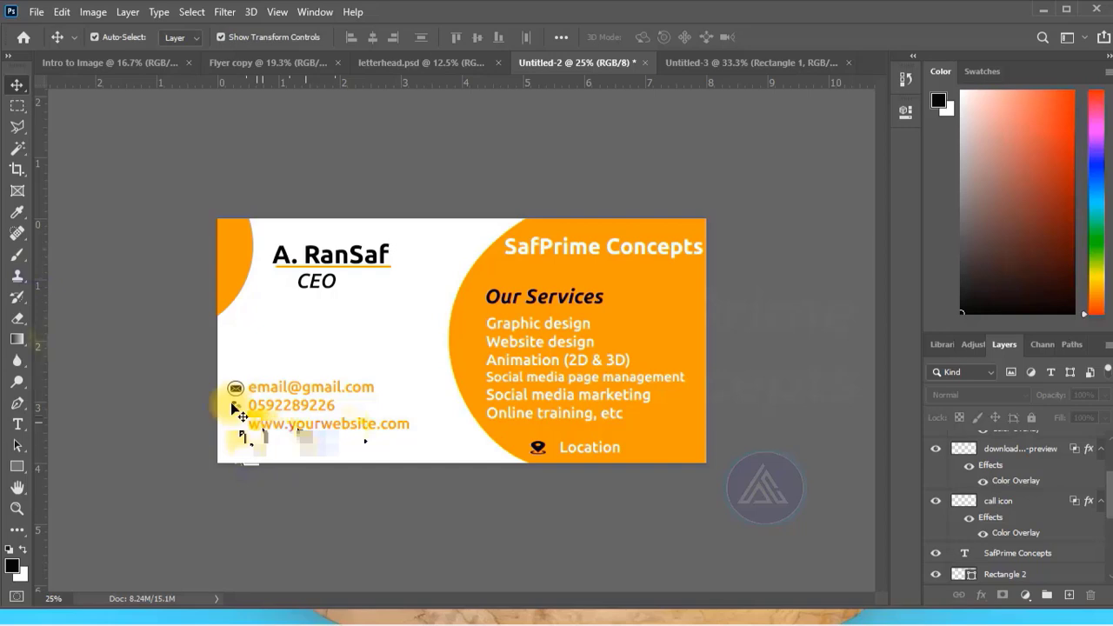
{"action": "left_click_drag", "start_coordinate": [48, 341], "coordinate": [250, 357]}
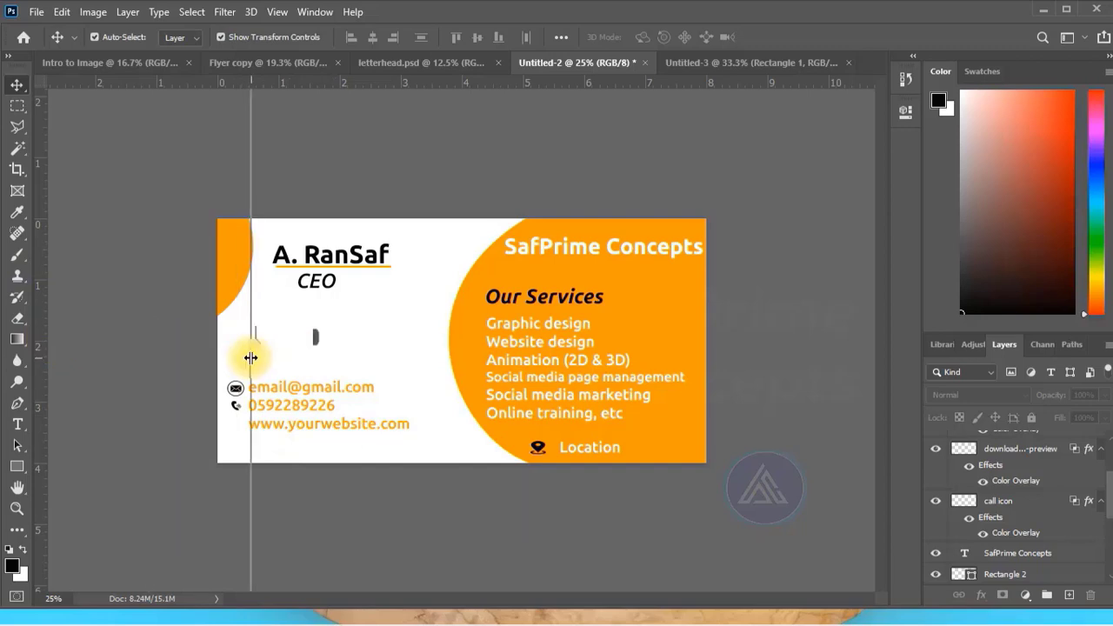
{"action": "left_click", "coordinate": [237, 404]}
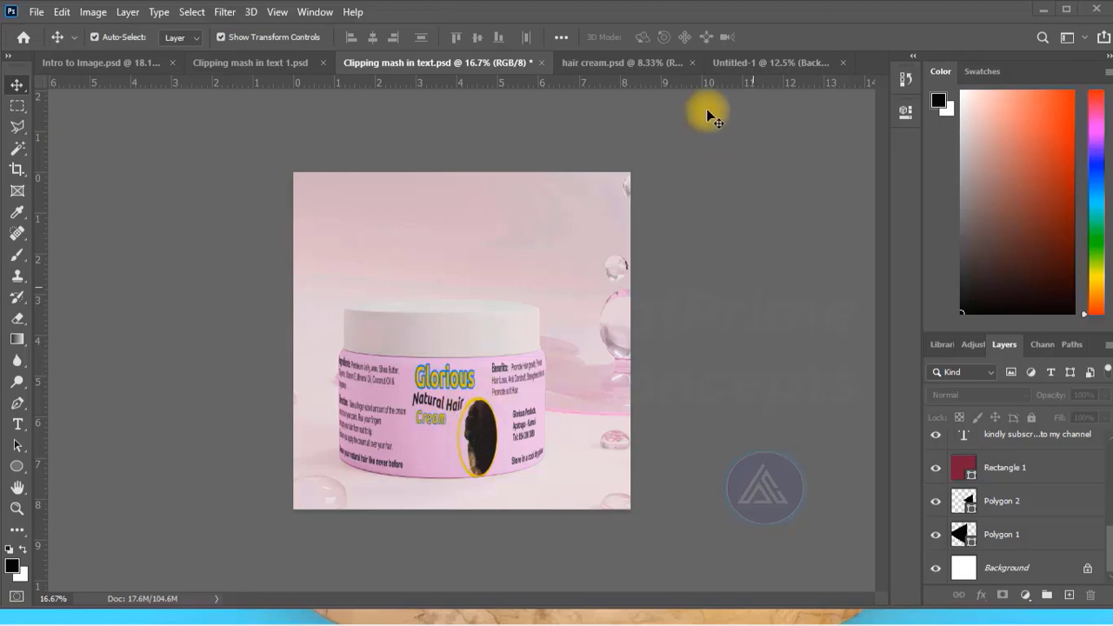
Create a new 6.3 × 1.38 inch RGB document at 1000 pixels per inch with a white background.
{"action": "left_click", "coordinate": [40, 14]}
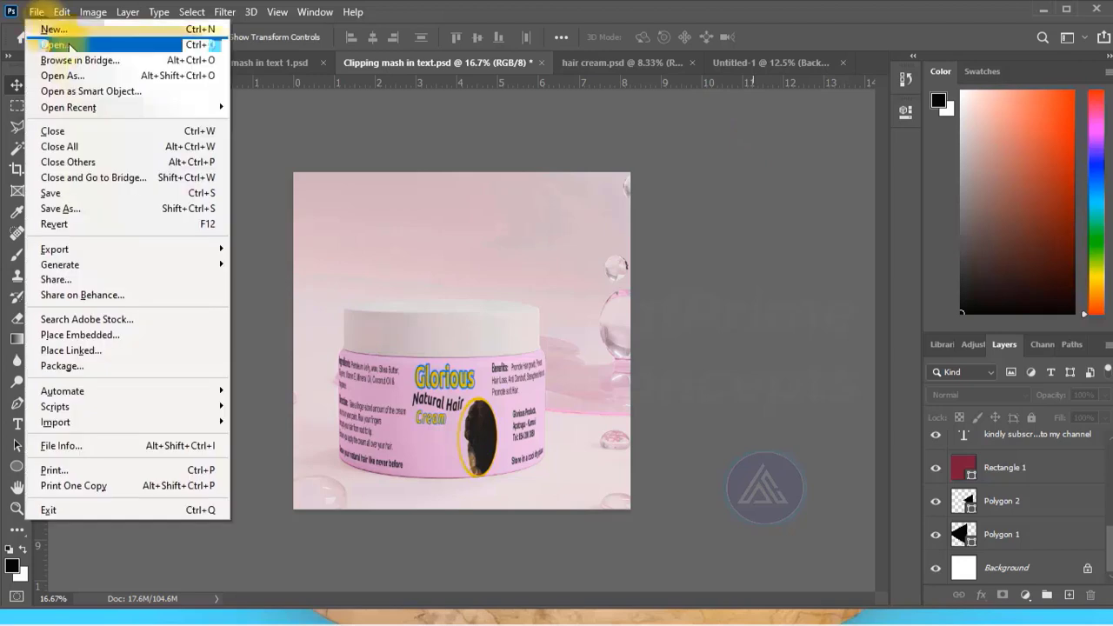
{"action": "left_click", "coordinate": [68, 32]}
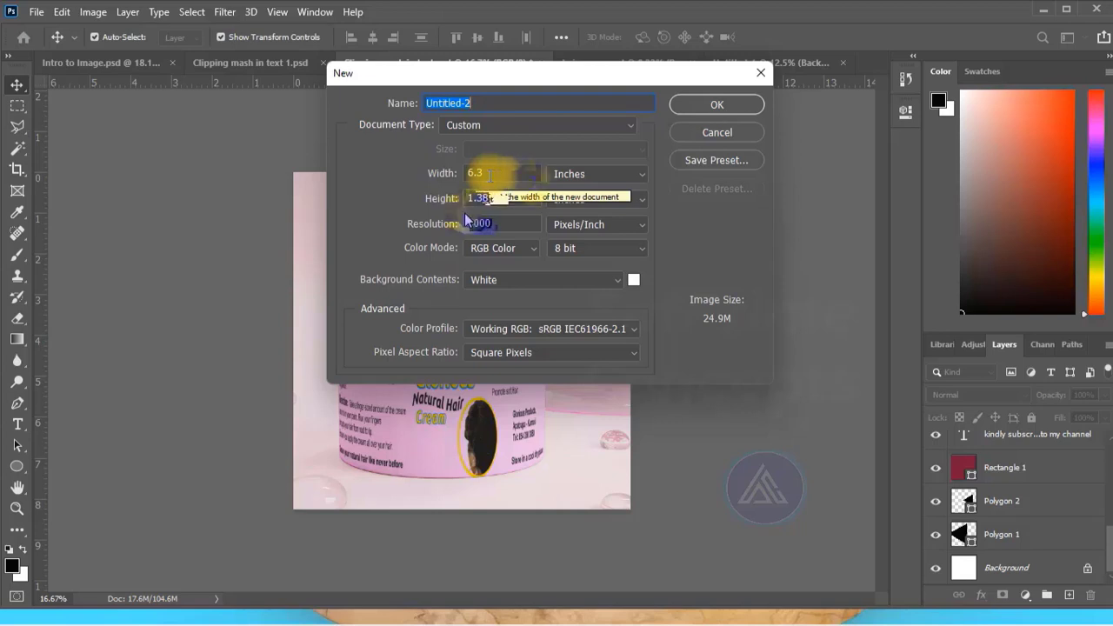
{"action": "left_click", "coordinate": [509, 223]}
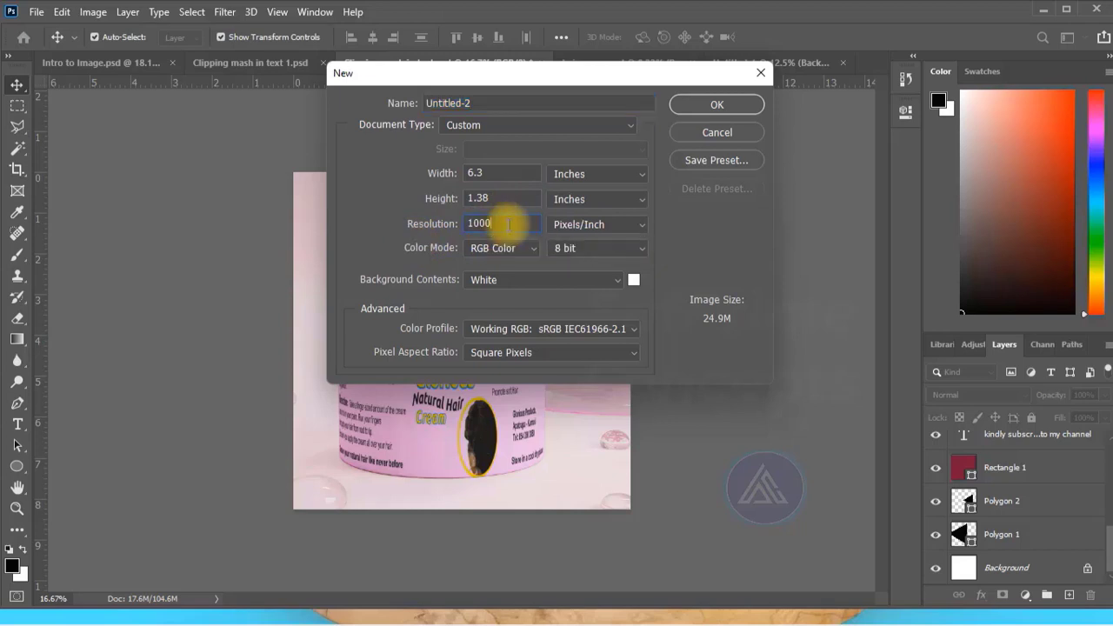
{"action": "left_click_drag", "start_coordinate": [497, 223], "coordinate": [467, 223]}
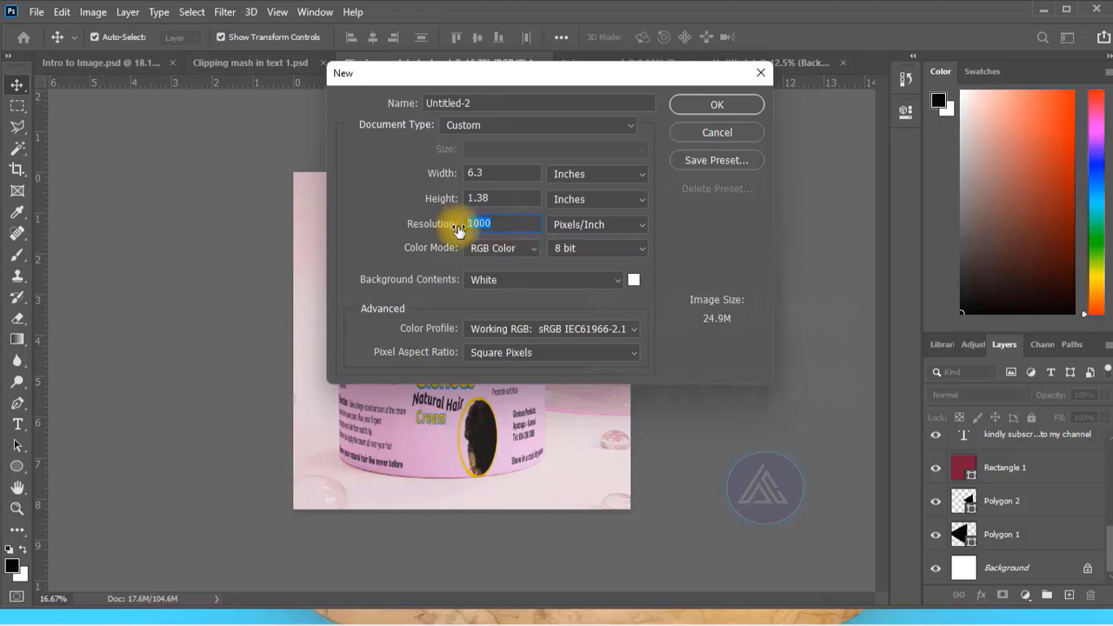
{"action": "left_click", "coordinate": [476, 223]}
{"action": "double_click", "coordinate": [479, 224]}
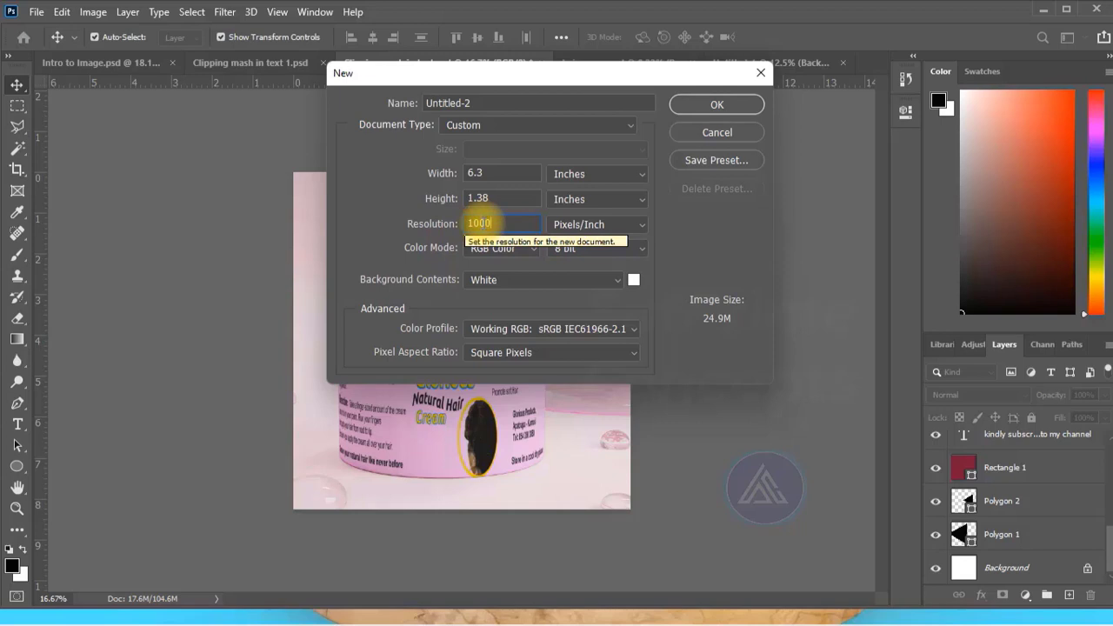
{"action": "left_click", "coordinate": [718, 104]}
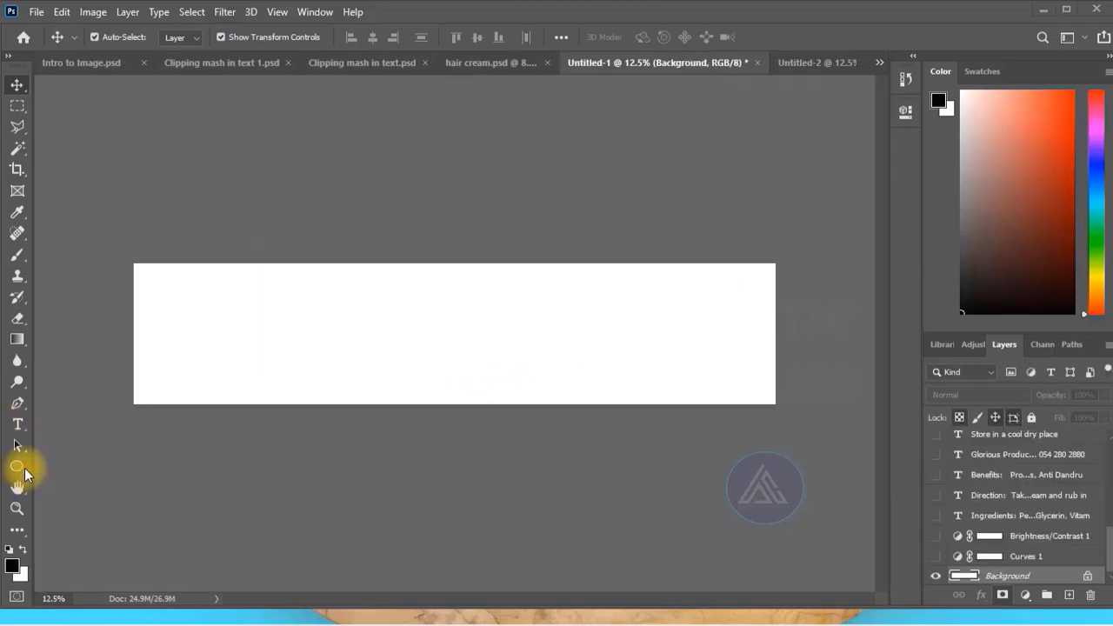
Draw a rectangle slightly larger than the canvas, position it to cover the whole label, and fill it with light pink.
{"action": "right_click", "coordinate": [24, 469]}
{"action": "left_click", "coordinate": [63, 465]}
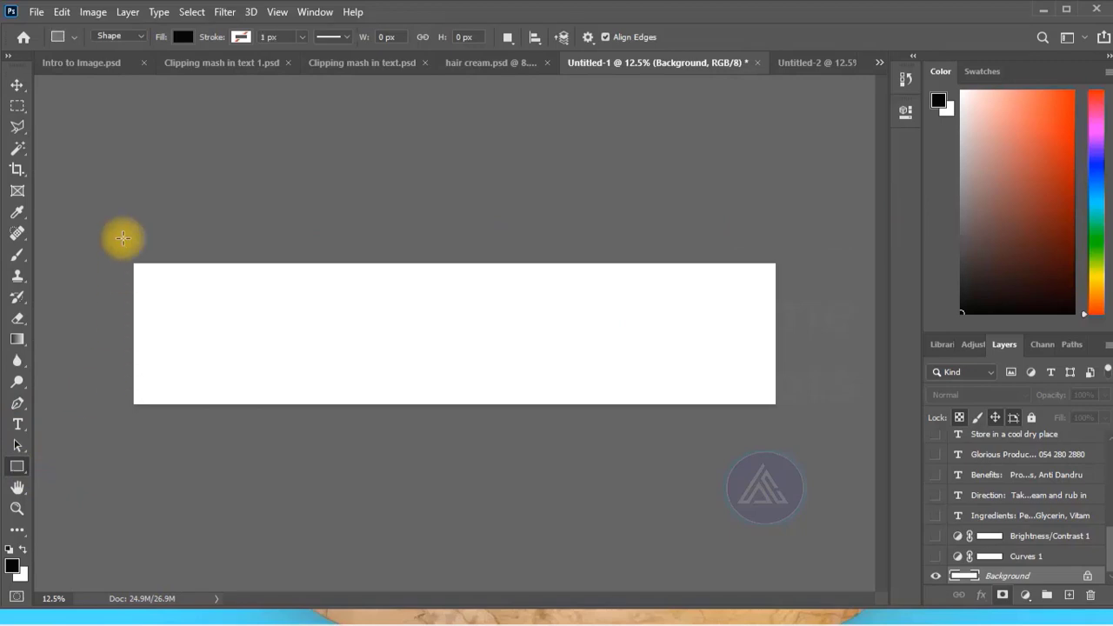
{"action": "left_click_drag", "start_coordinate": [124, 262], "coordinate": [783, 412]}
{"action": "key", "text": "v"}
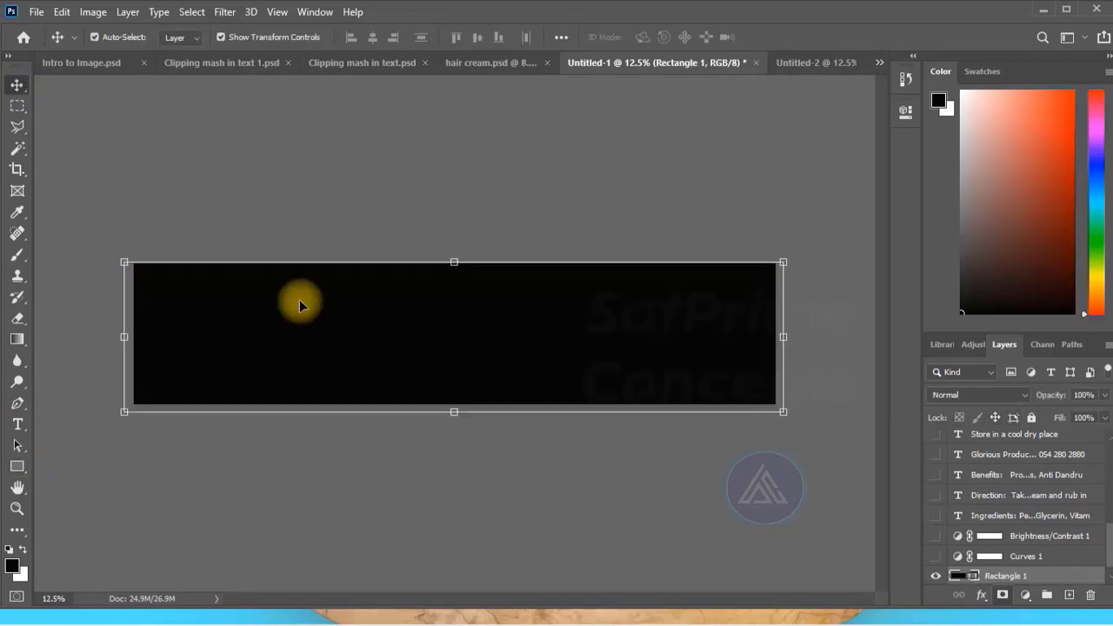
{"action": "left_click_drag", "start_coordinate": [368, 333], "coordinate": [368, 326]}
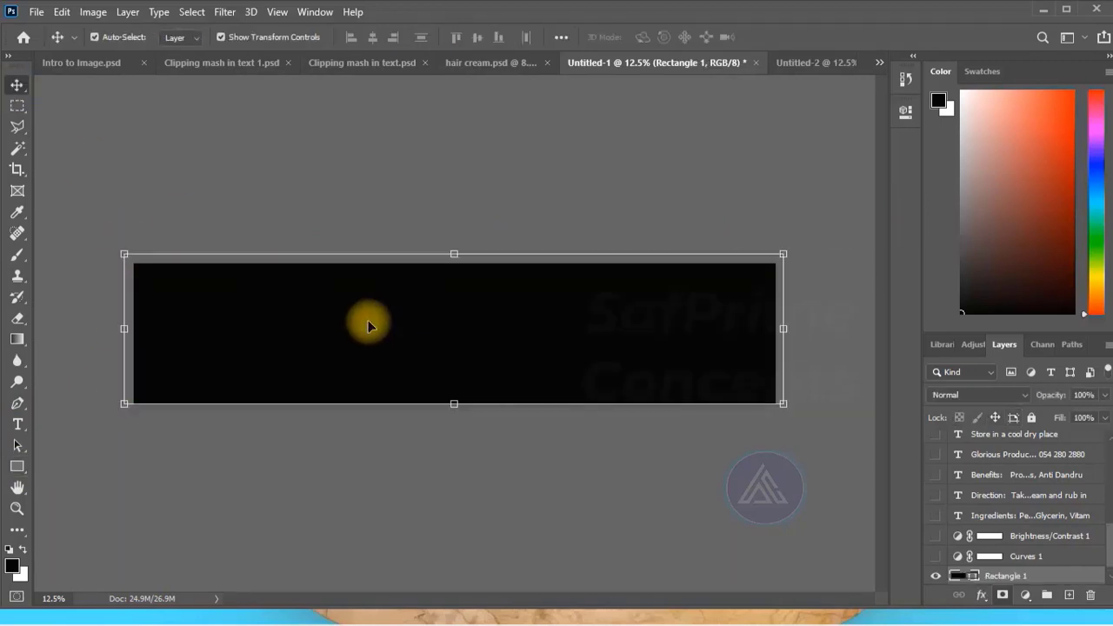
{"action": "double_click", "coordinate": [958, 577]}
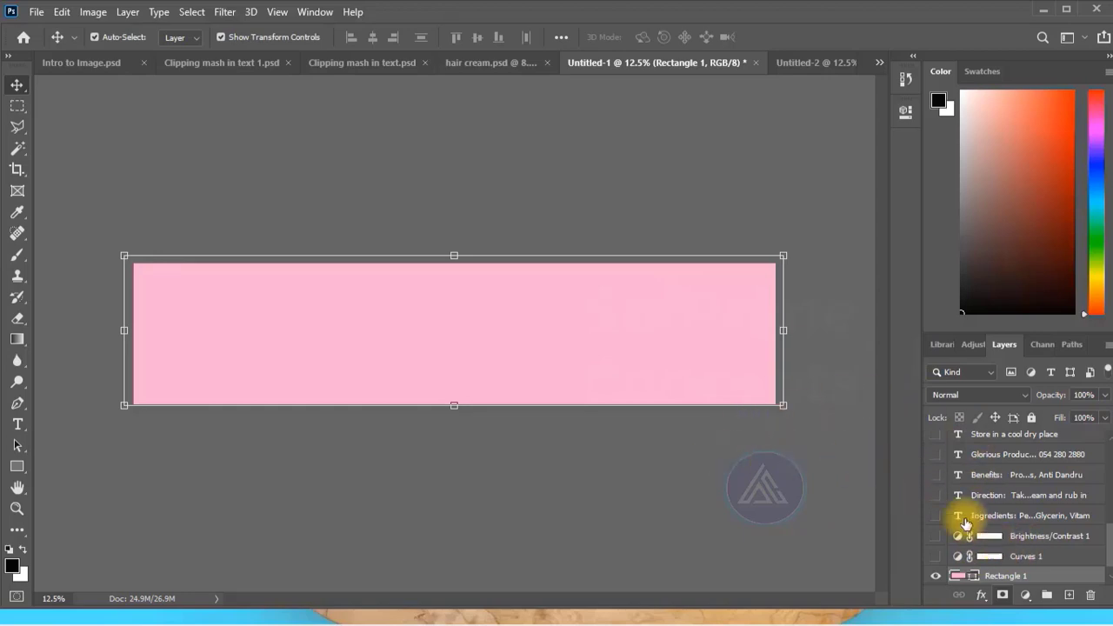
Make the label's ingredients, direction, benefits, company contact, slogan and storage text layers visible over the pink rectangle.
{"action": "left_click", "coordinate": [936, 517]}
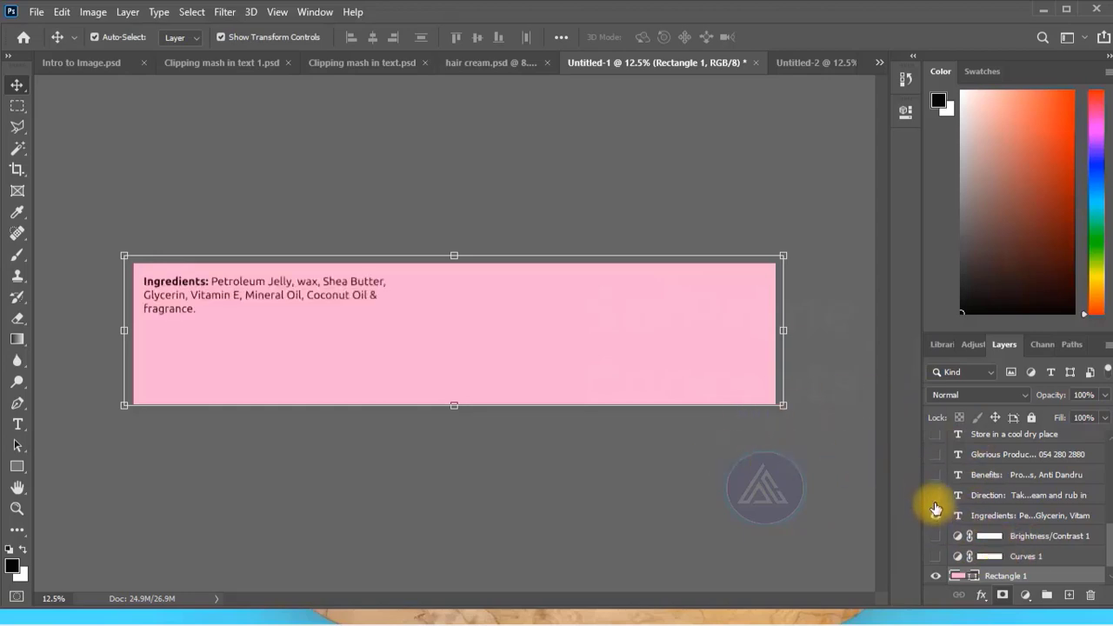
{"action": "left_click_drag", "start_coordinate": [936, 500], "coordinate": [933, 458]}
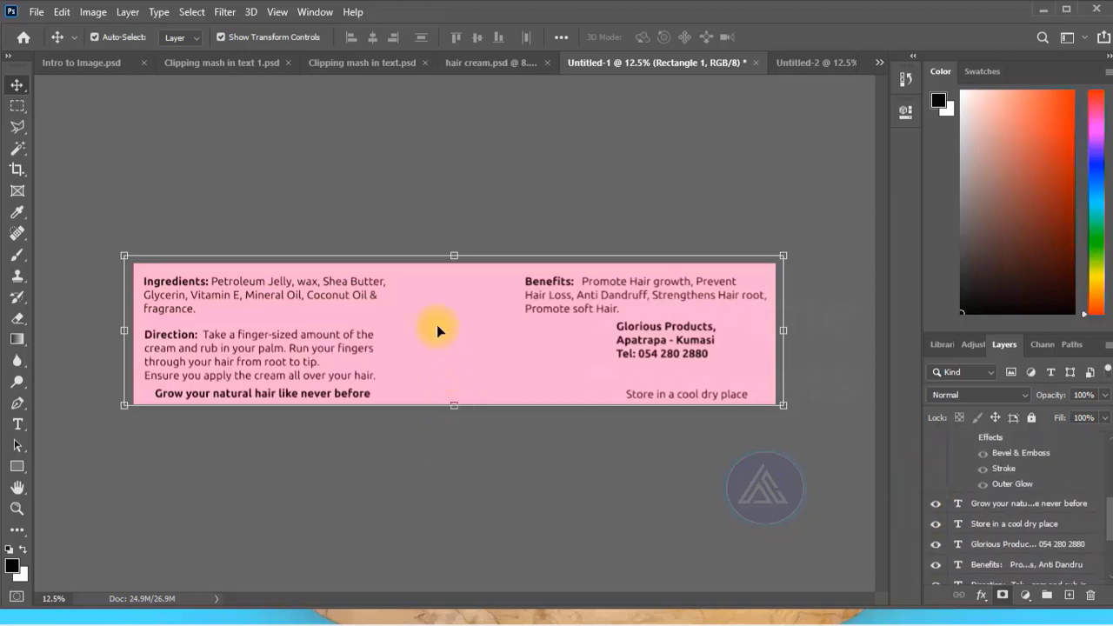
{"action": "left_click", "coordinate": [126, 442]}
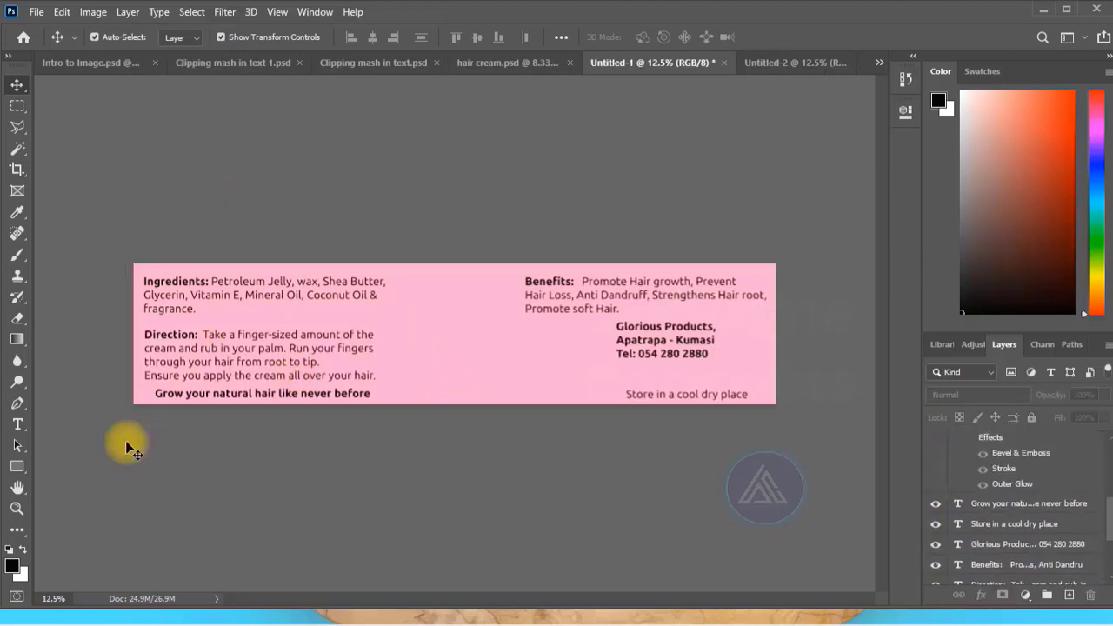
Set the words "from root to tip" in the Direction paragraph to Bold Italic.
{"action": "left_click", "coordinate": [17, 423]}
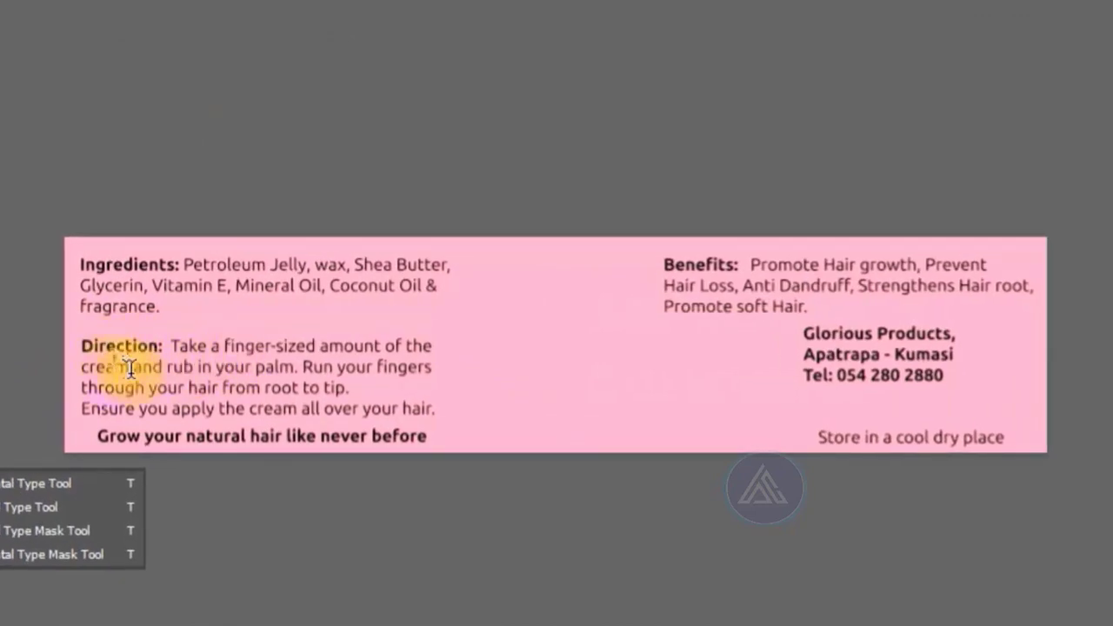
{"action": "left_click", "coordinate": [195, 345]}
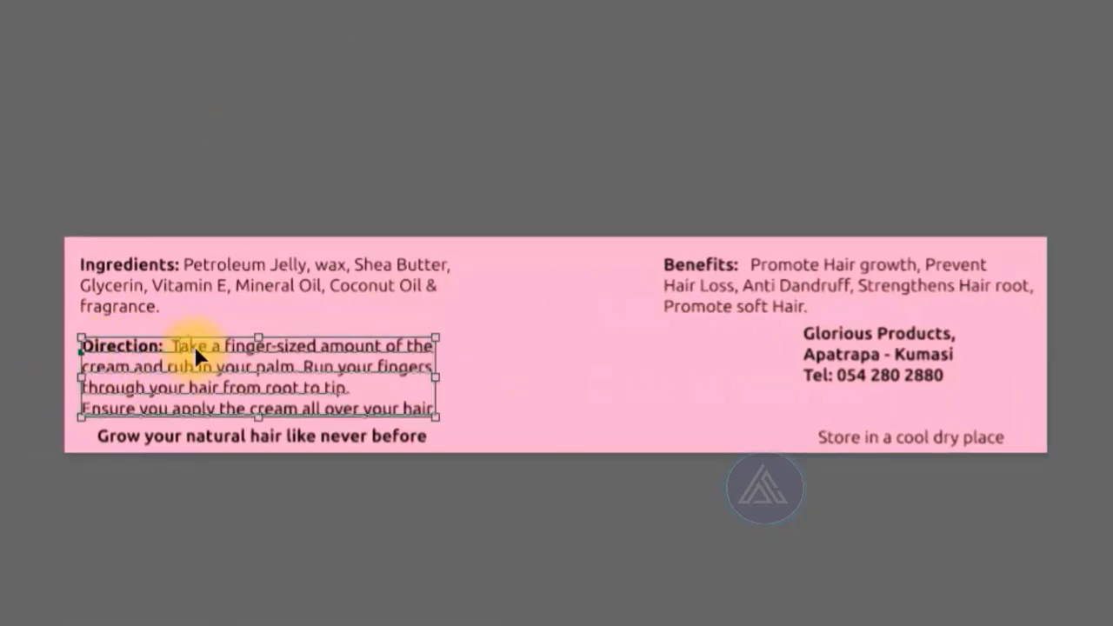
{"action": "key", "text": "ctrl+a"}
{"action": "left_click", "coordinate": [196, 345]}
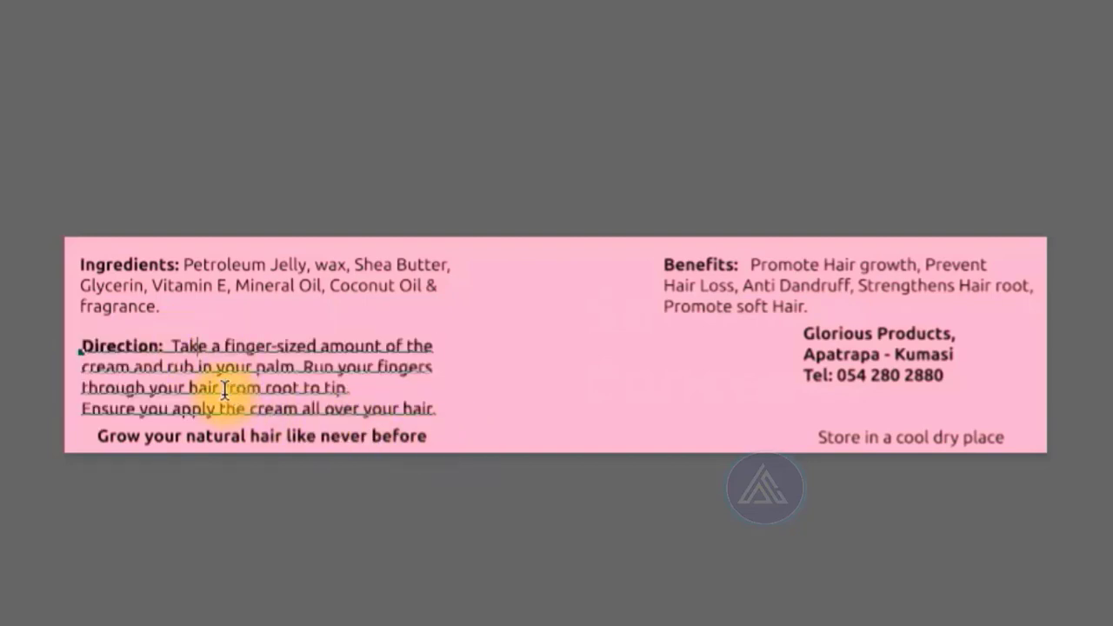
{"action": "left_click_drag", "start_coordinate": [223, 390], "coordinate": [347, 388]}
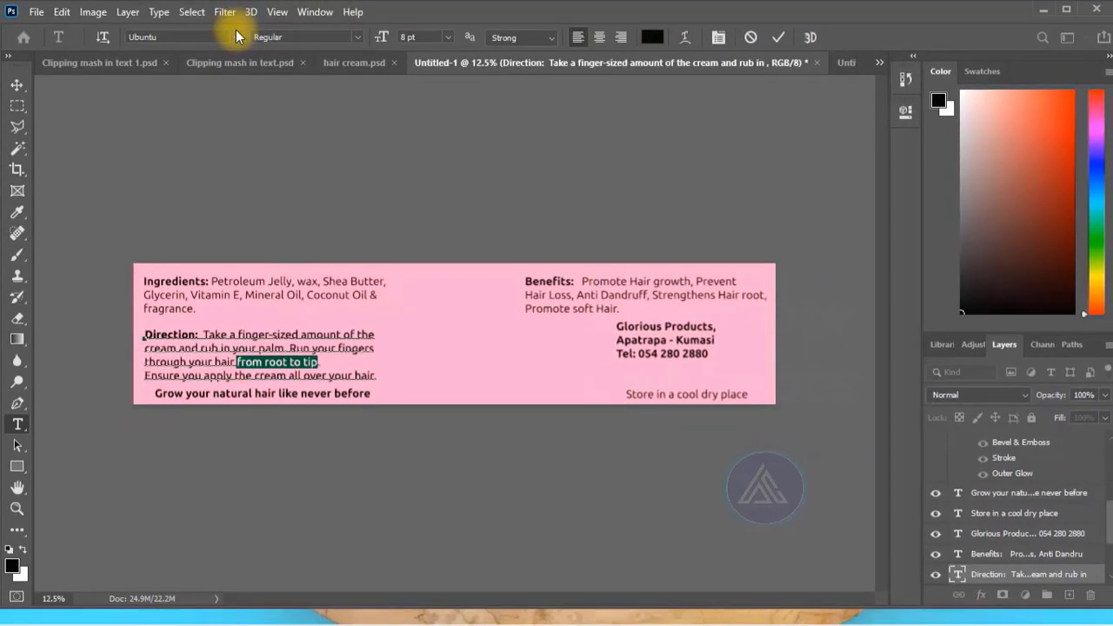
{"action": "left_click", "coordinate": [357, 36]}
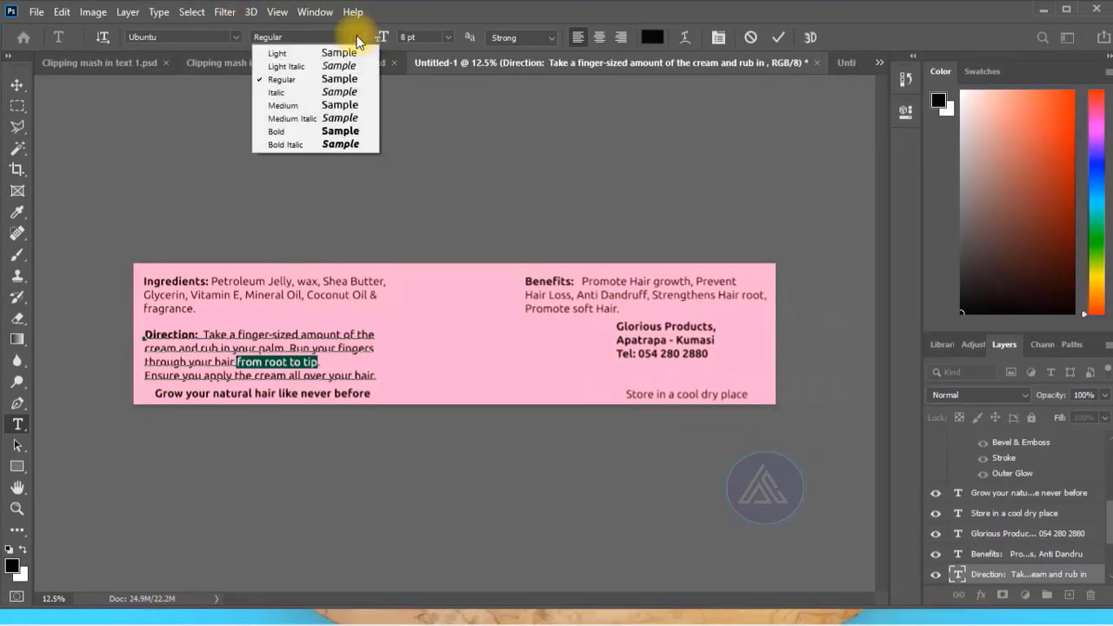
{"action": "left_click", "coordinate": [301, 144]}
{"action": "key", "text": "ctrl+h"}
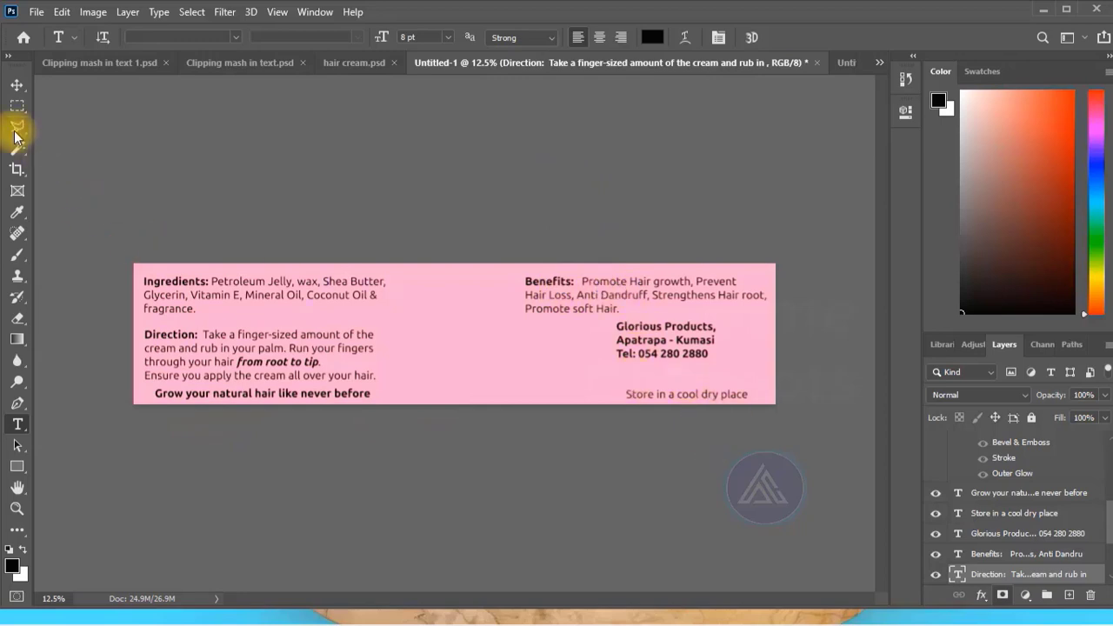
Show the rulers and place margin guides near the label's upper, lower and starting edges.
{"action": "left_click", "coordinate": [17, 84]}
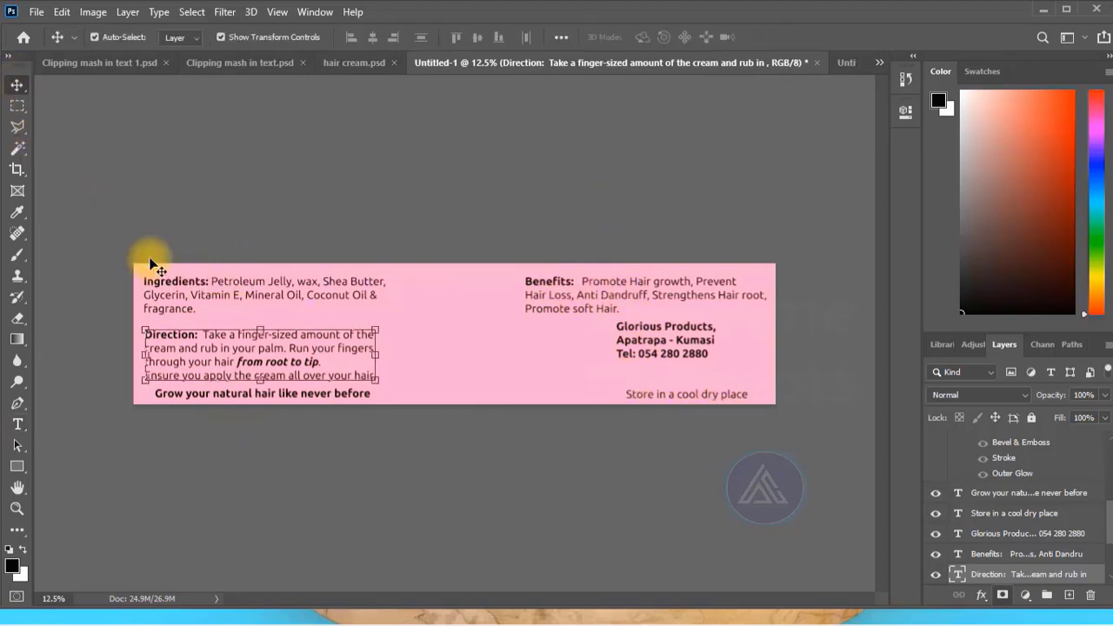
{"action": "left_click", "coordinate": [590, 220]}
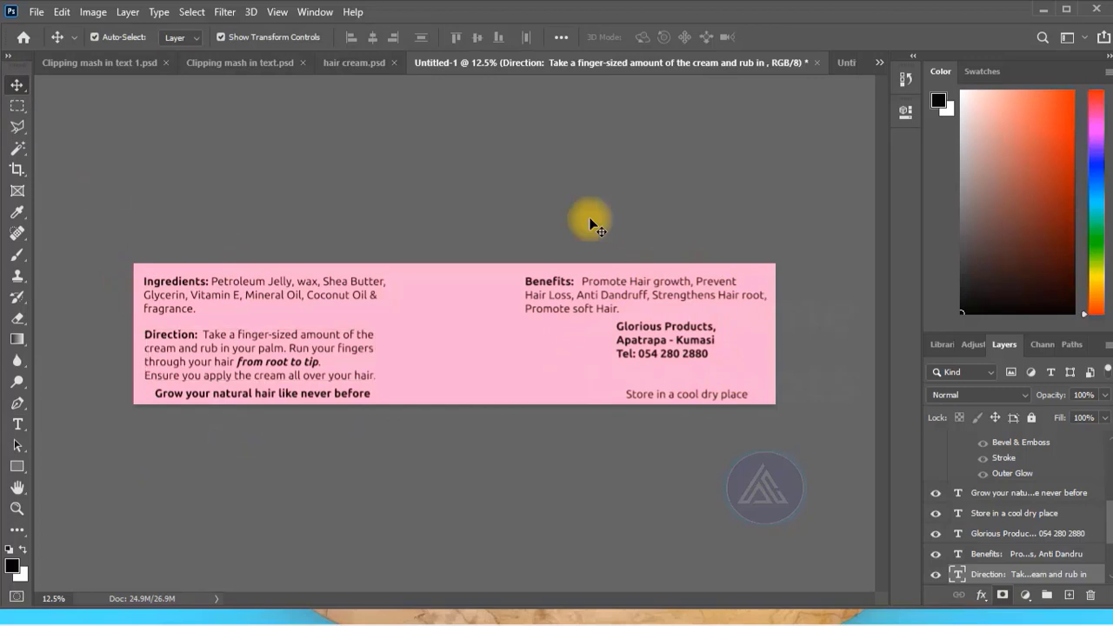
{"action": "left_click", "coordinate": [276, 14]}
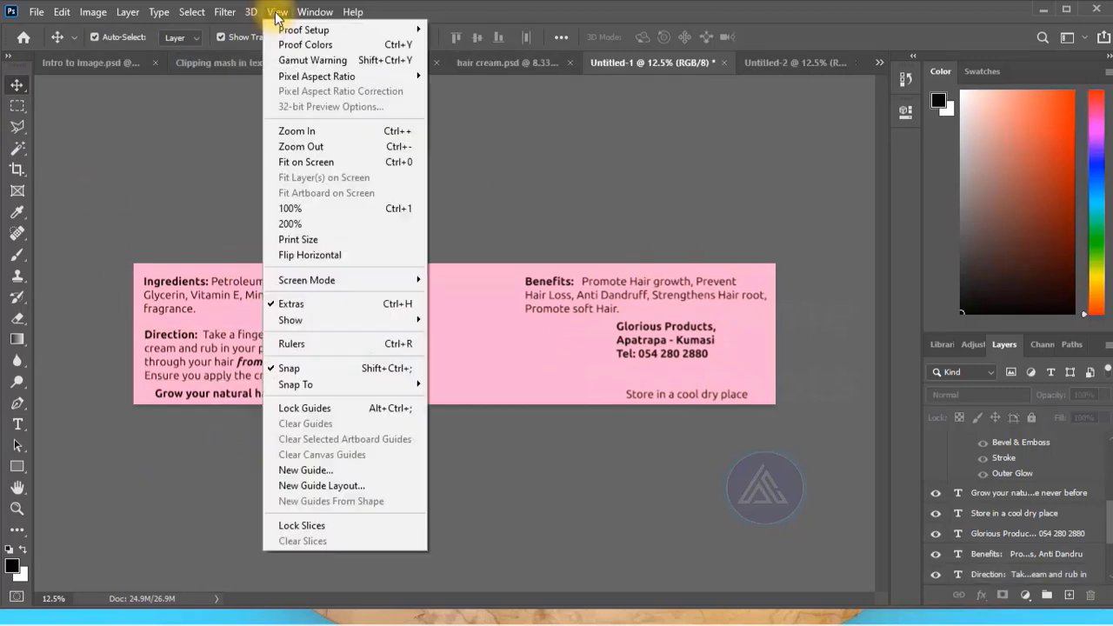
{"action": "left_click", "coordinate": [320, 346]}
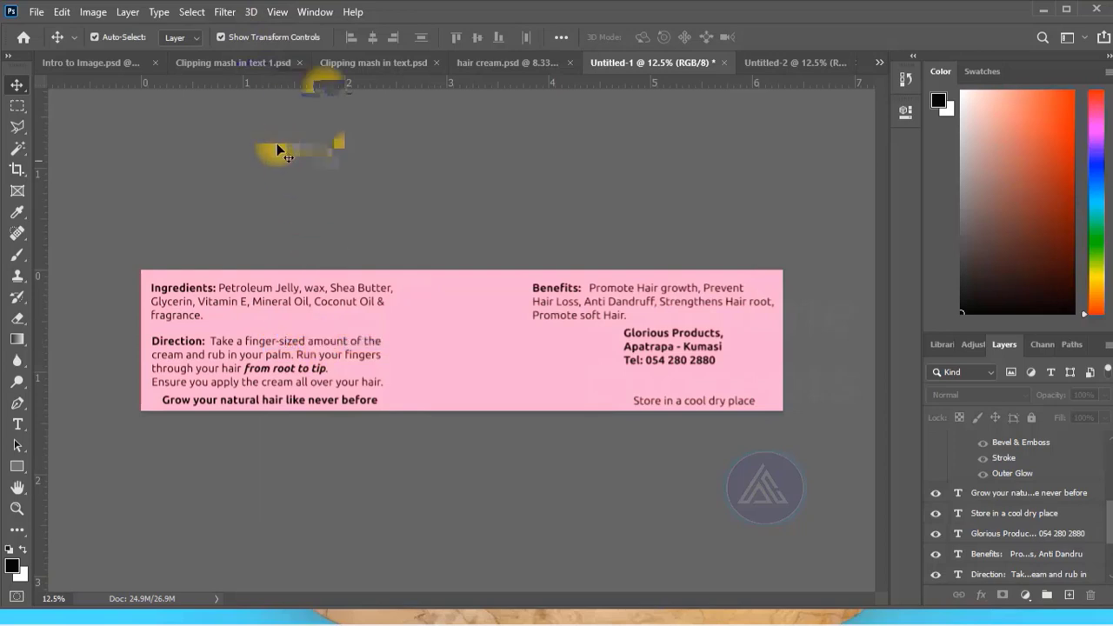
{"action": "left_click_drag", "start_coordinate": [310, 85], "coordinate": [329, 402]}
{"action": "left_click_drag", "start_coordinate": [40, 309], "coordinate": [149, 315]}
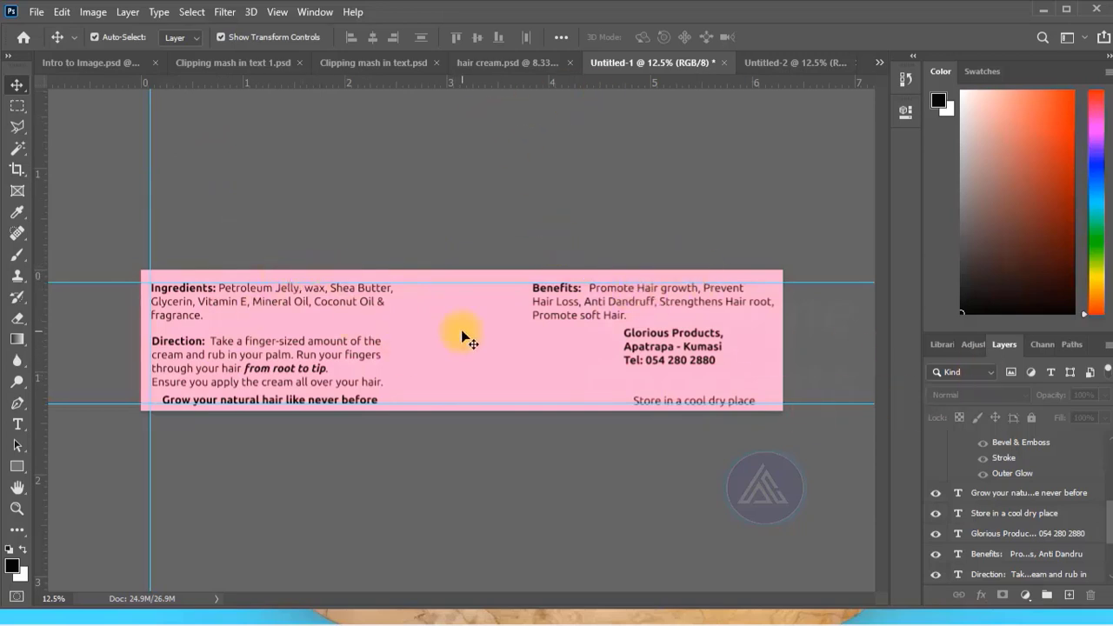
Add the "Glorious", "Natural Hair" and "cream" title text to the middle of the label.
{"action": "key", "text": "ctrl+v"}
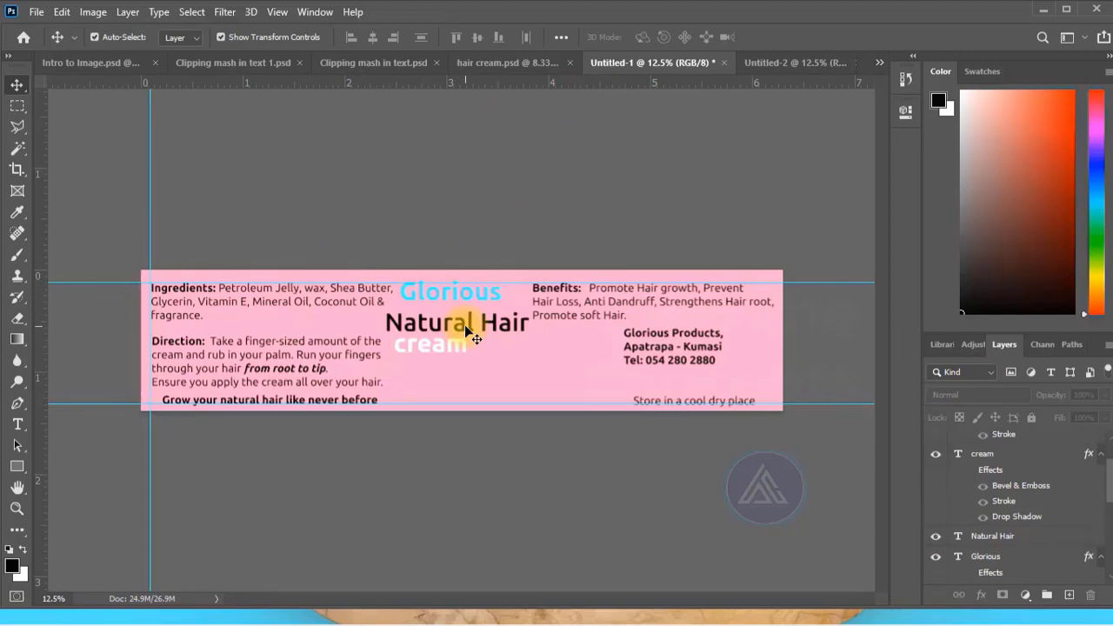
{"action": "scroll", "coordinate": [1012, 517], "scroll_direction": "down", "scroll_amount": 1}
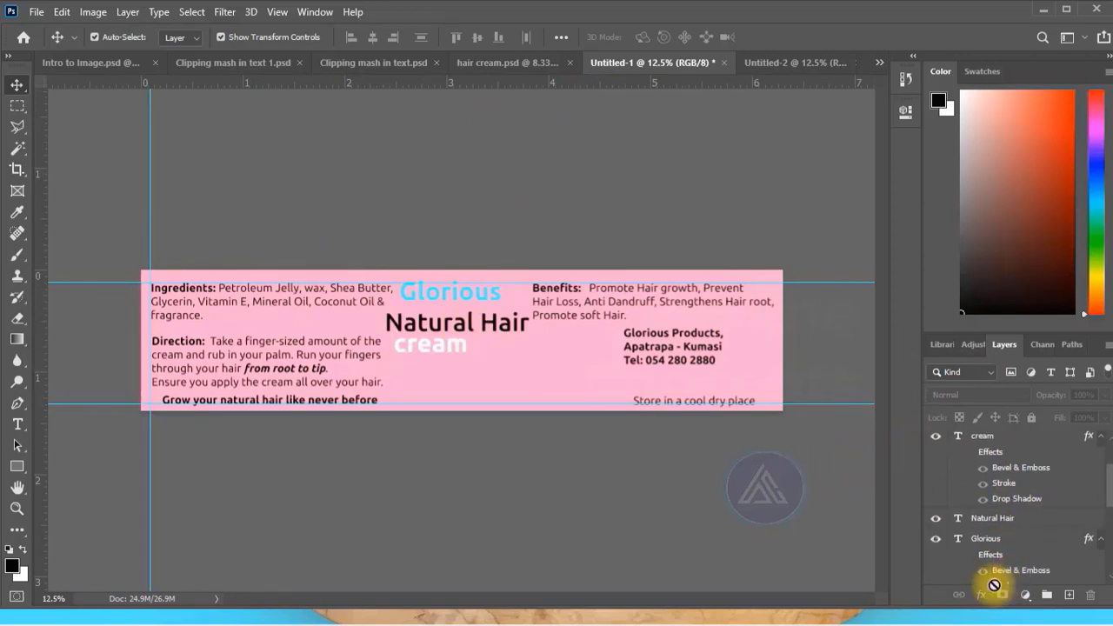
Examine the Bevel & Emboss, Stroke and Outer Glow settings in the "Glorious" text's layer style.
{"action": "left_click", "coordinate": [465, 294]}
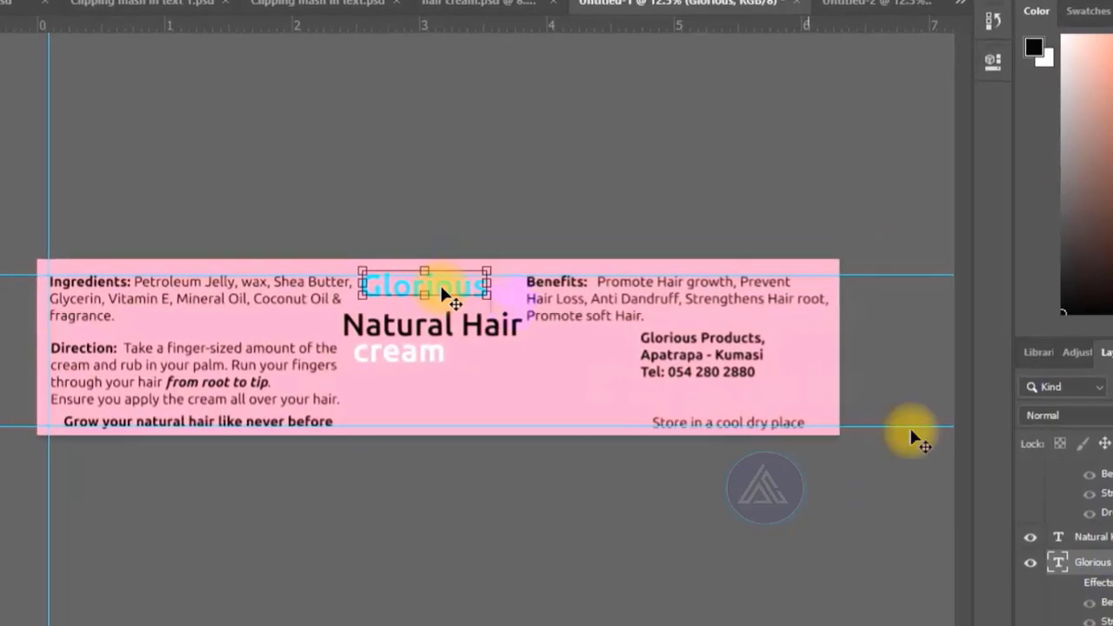
{"action": "left_click", "coordinate": [981, 594]}
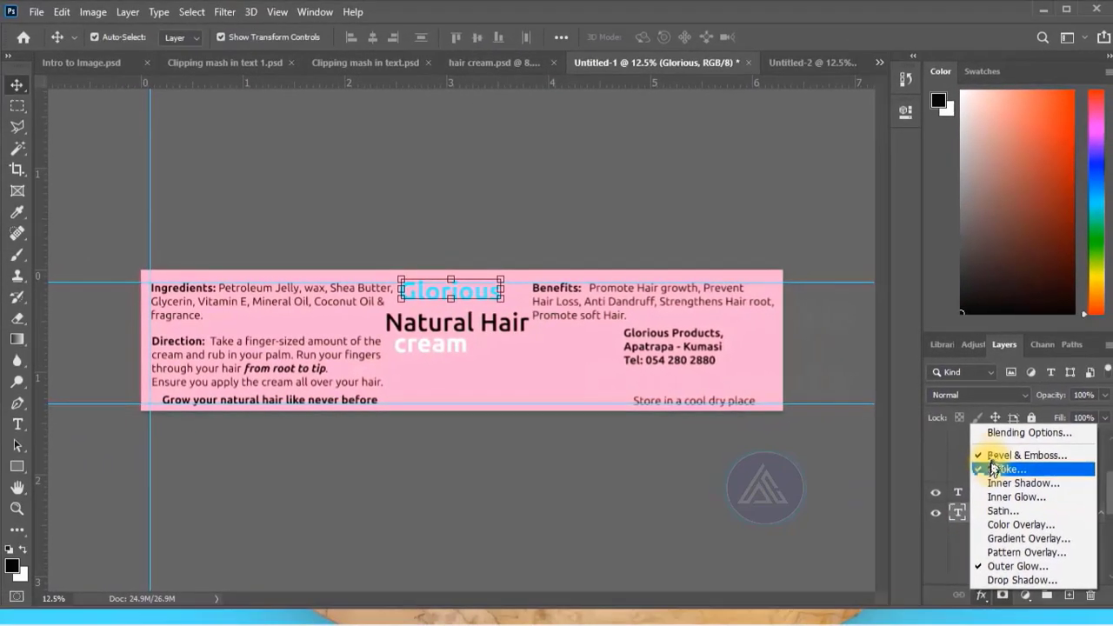
{"action": "left_click", "coordinate": [995, 468]}
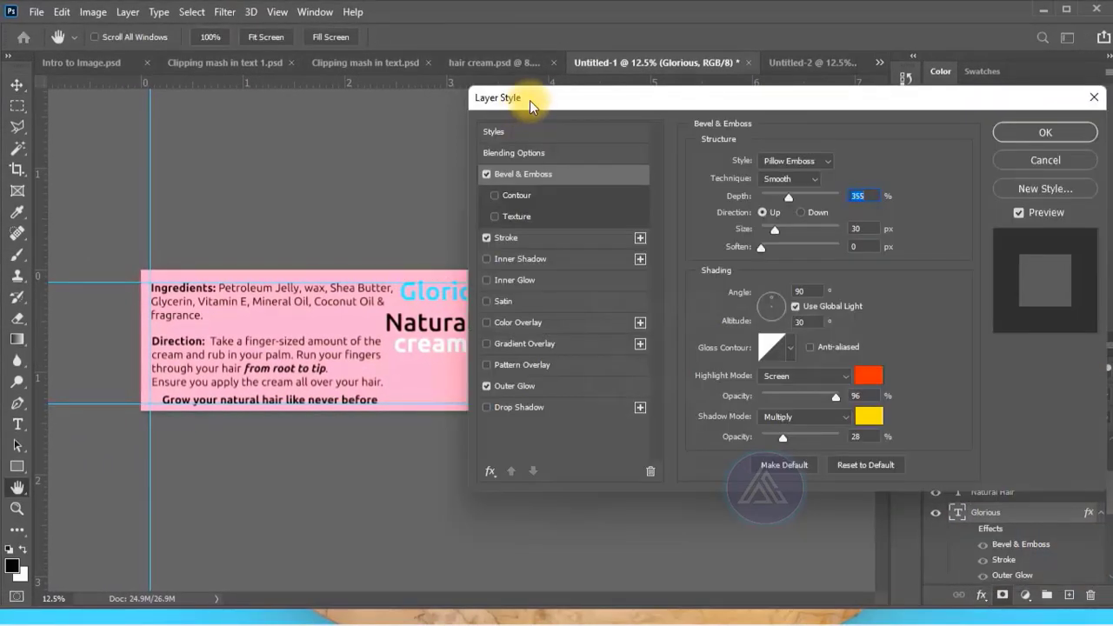
{"action": "left_click_drag", "start_coordinate": [530, 100], "coordinate": [701, 103]}
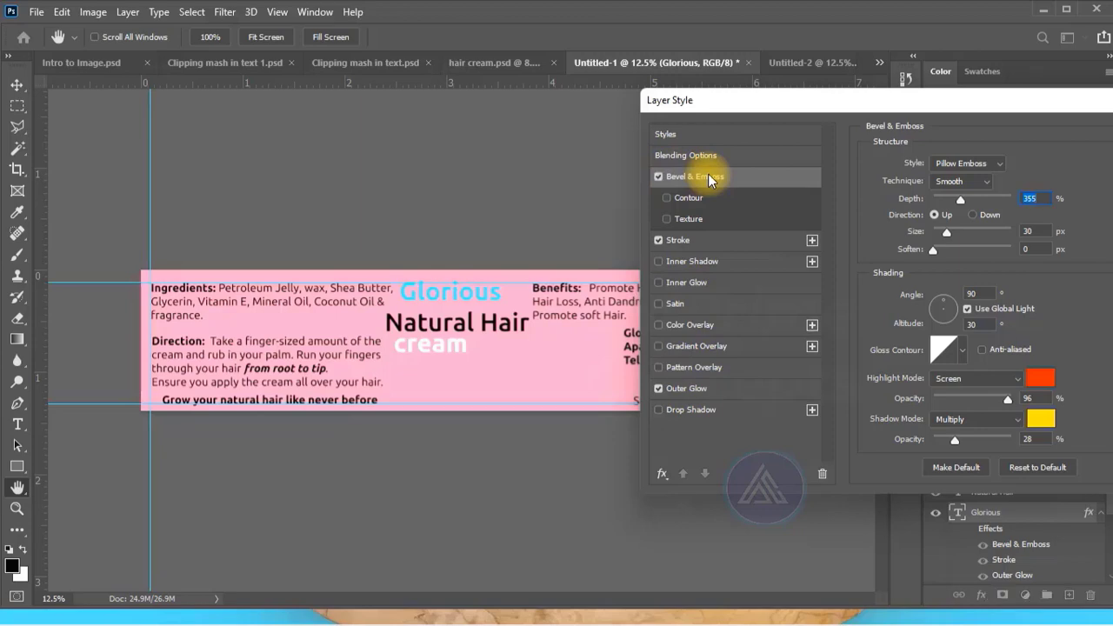
{"action": "left_click", "coordinate": [714, 235]}
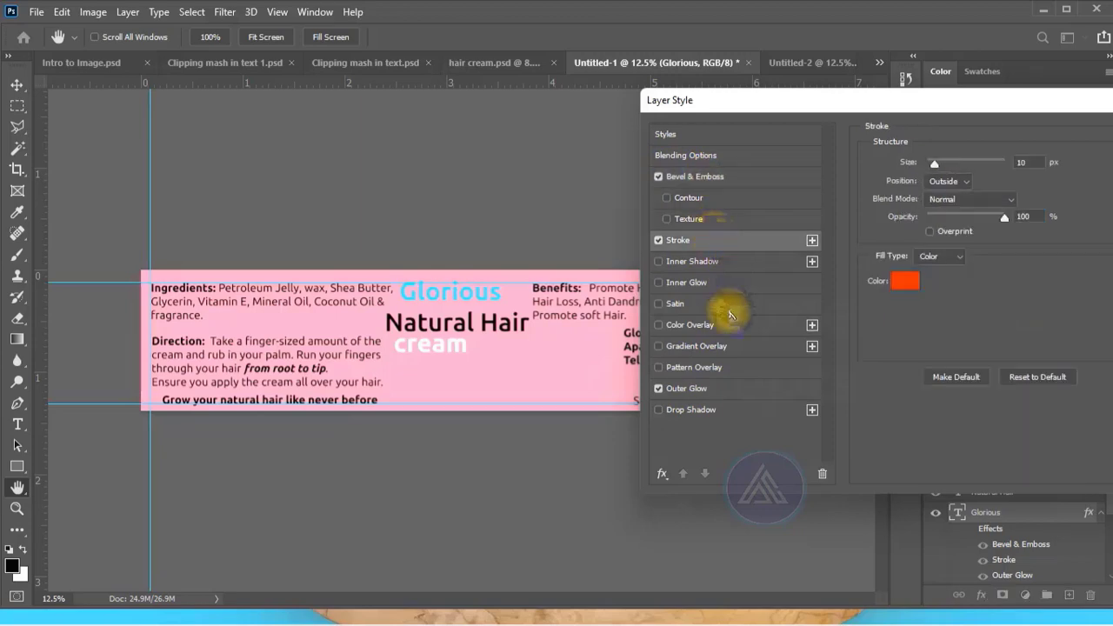
{"action": "left_click", "coordinate": [721, 387]}
{"action": "key", "text": "Return"}
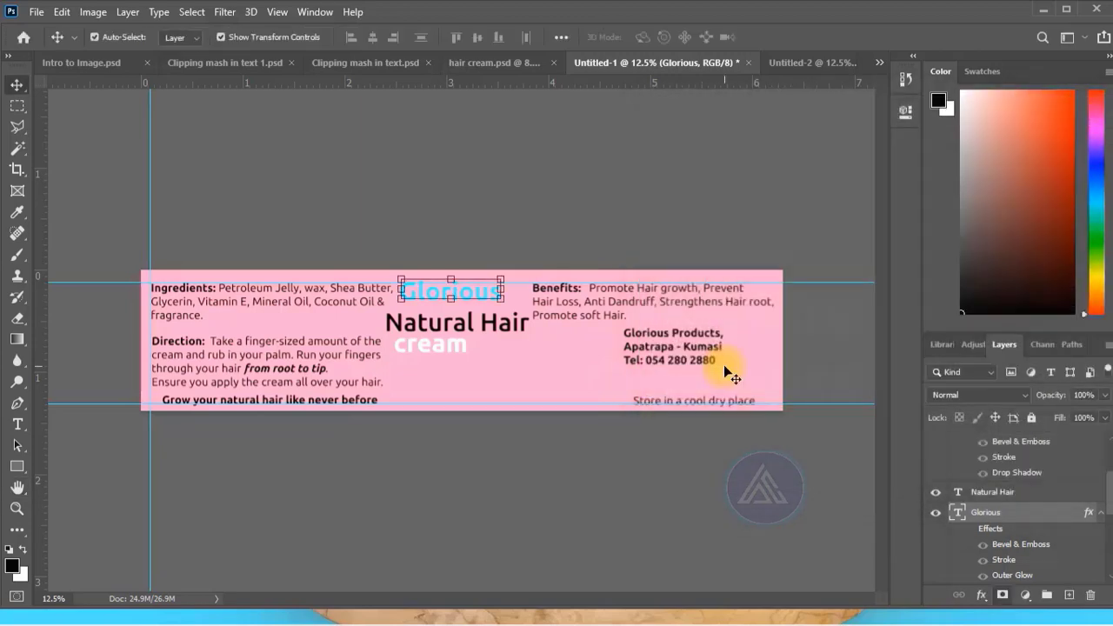
Make the layer effects of the "Glorious" and "cream" title text visible.
{"action": "scroll", "coordinate": [1037, 525], "scroll_direction": "down", "scroll_amount": 2}
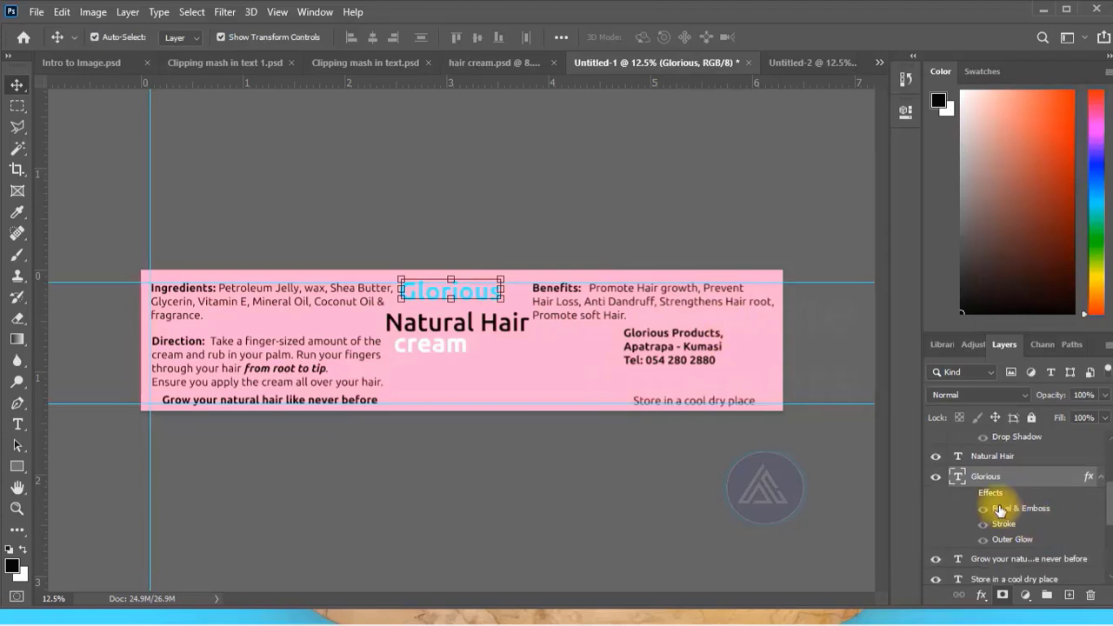
{"action": "scroll", "coordinate": [965, 495], "scroll_direction": "down", "scroll_amount": 2}
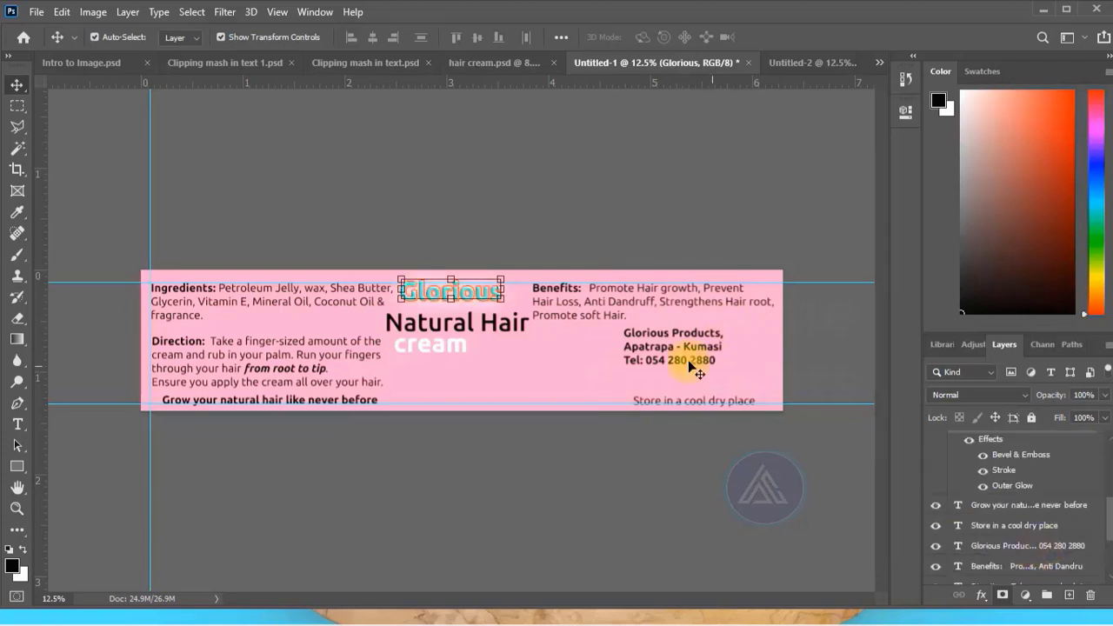
{"action": "scroll", "coordinate": [1008, 509], "scroll_direction": "up", "scroll_amount": 1}
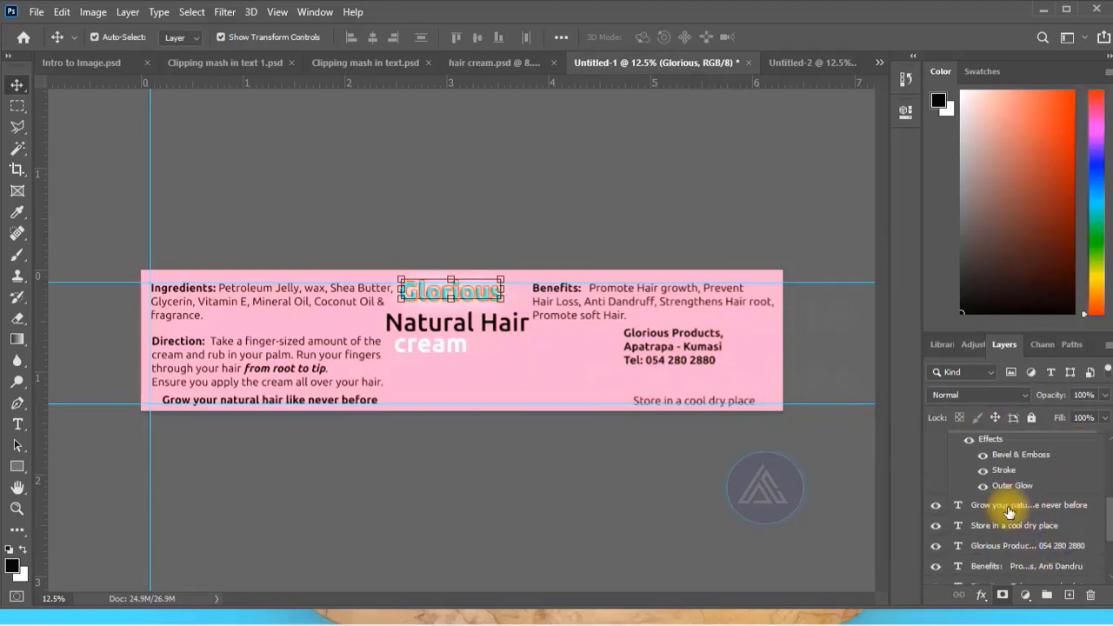
{"action": "scroll", "coordinate": [1000, 508], "scroll_direction": "up", "scroll_amount": 6}
{"action": "left_click", "coordinate": [970, 501]}
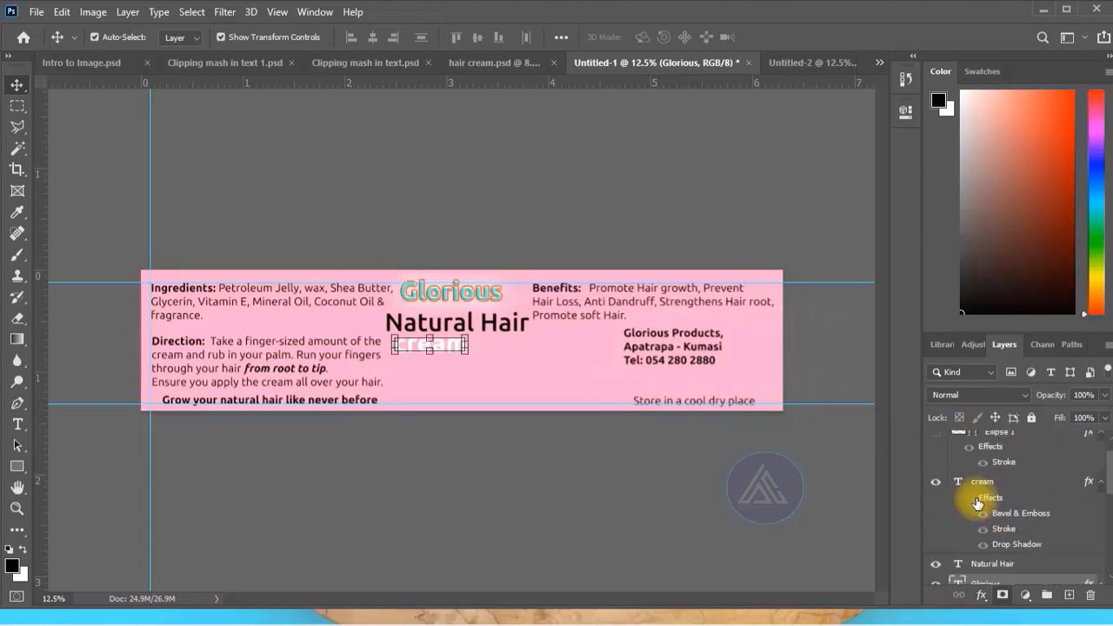
{"action": "left_click", "coordinate": [970, 501]}
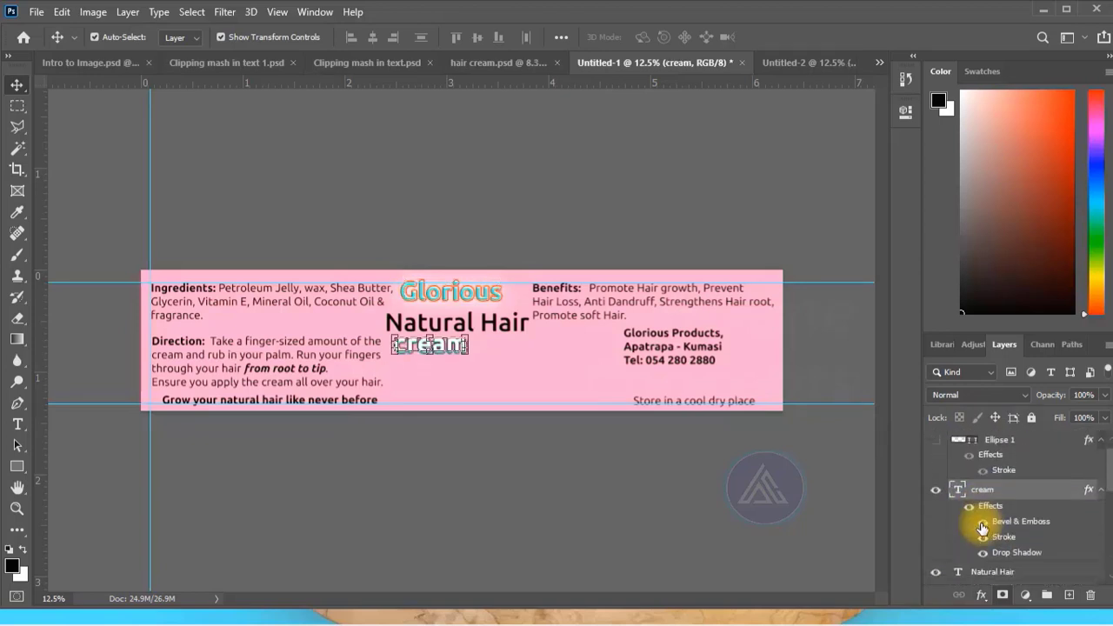
{"action": "scroll", "coordinate": [979, 534], "scroll_direction": "down", "scroll_amount": 4}
{"action": "left_click", "coordinate": [539, 369]}
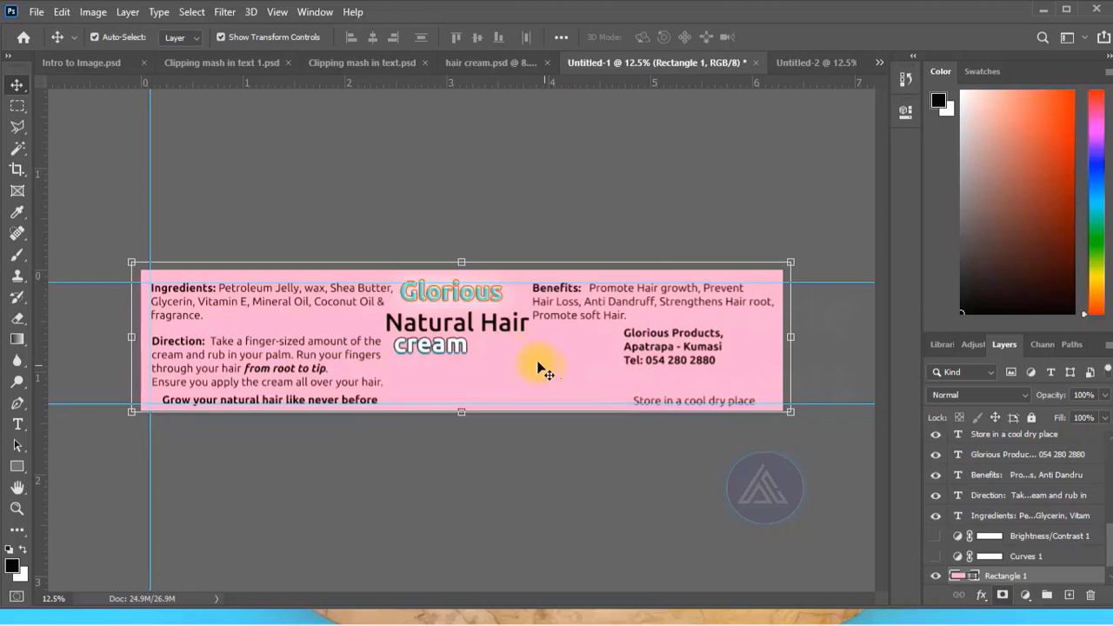
{"action": "left_click", "coordinate": [464, 217]}
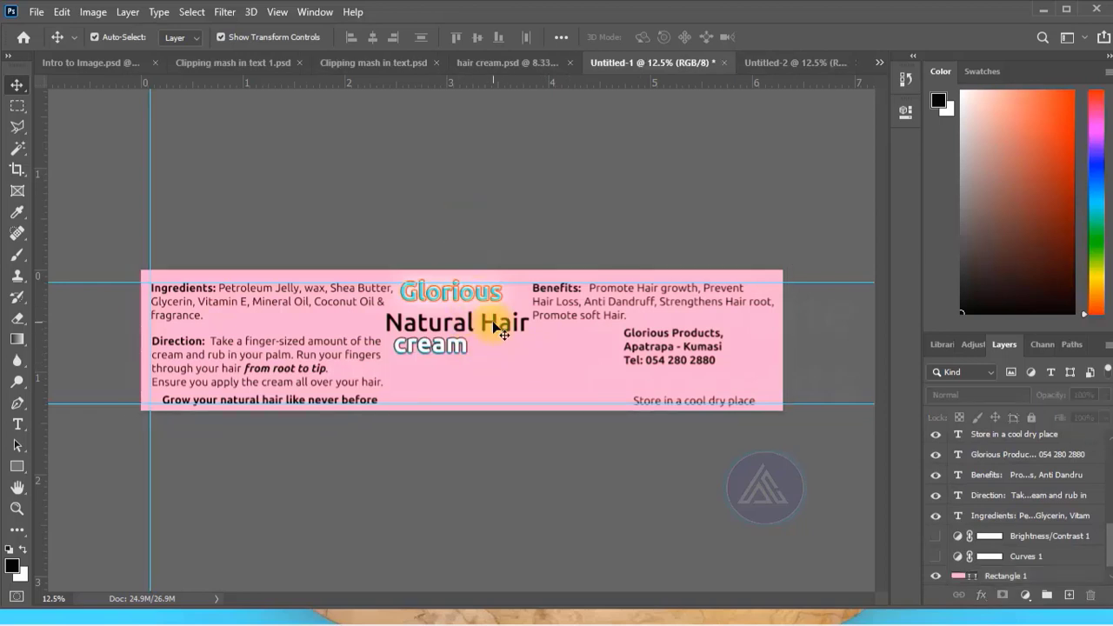
Draw a black circle about 712 px wide and place it just below the end of "Natural Hair", beside "cream".
{"action": "left_click", "coordinate": [520, 365]}
{"action": "left_click", "coordinate": [492, 454]}
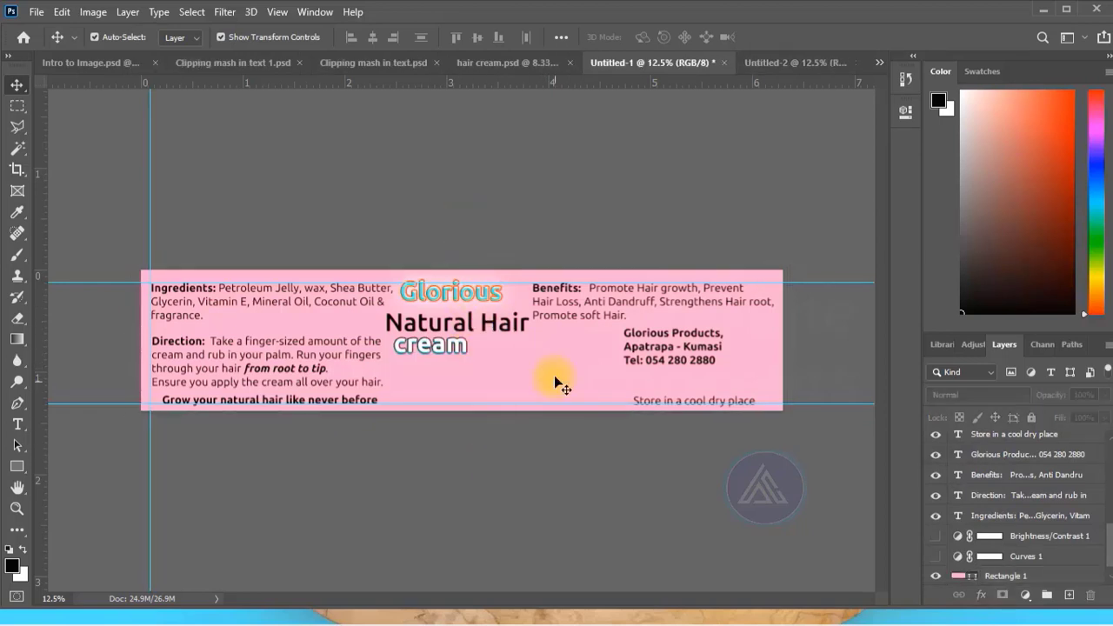
{"action": "left_click_drag", "start_coordinate": [16, 465], "coordinate": [85, 497]}
{"action": "left_click_drag", "start_coordinate": [508, 351], "coordinate": [581, 429]}
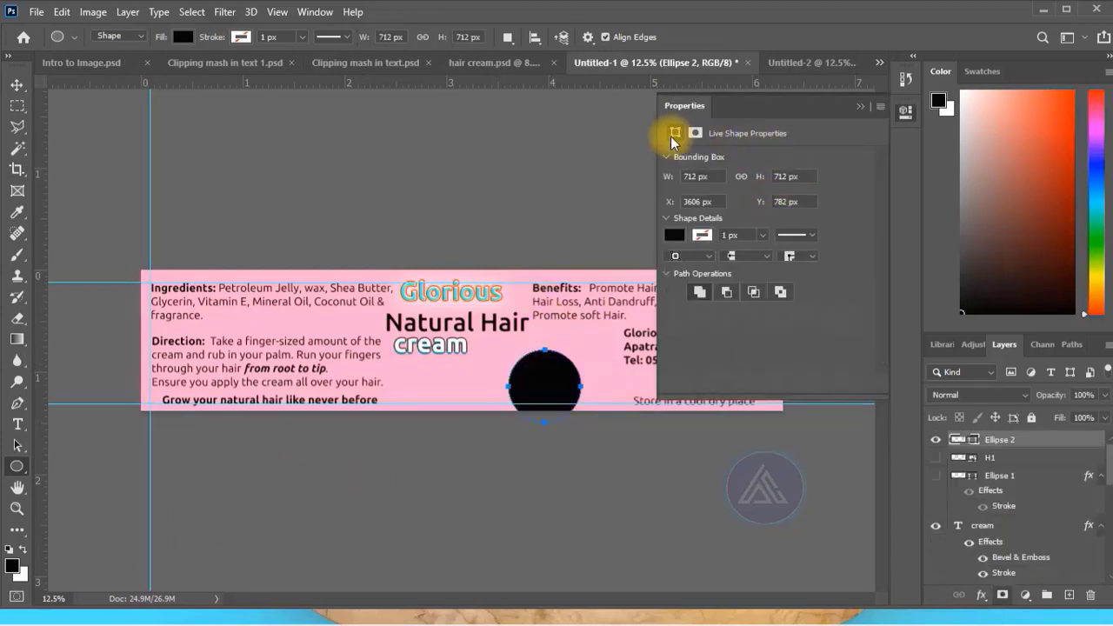
{"action": "left_click", "coordinate": [17, 84]}
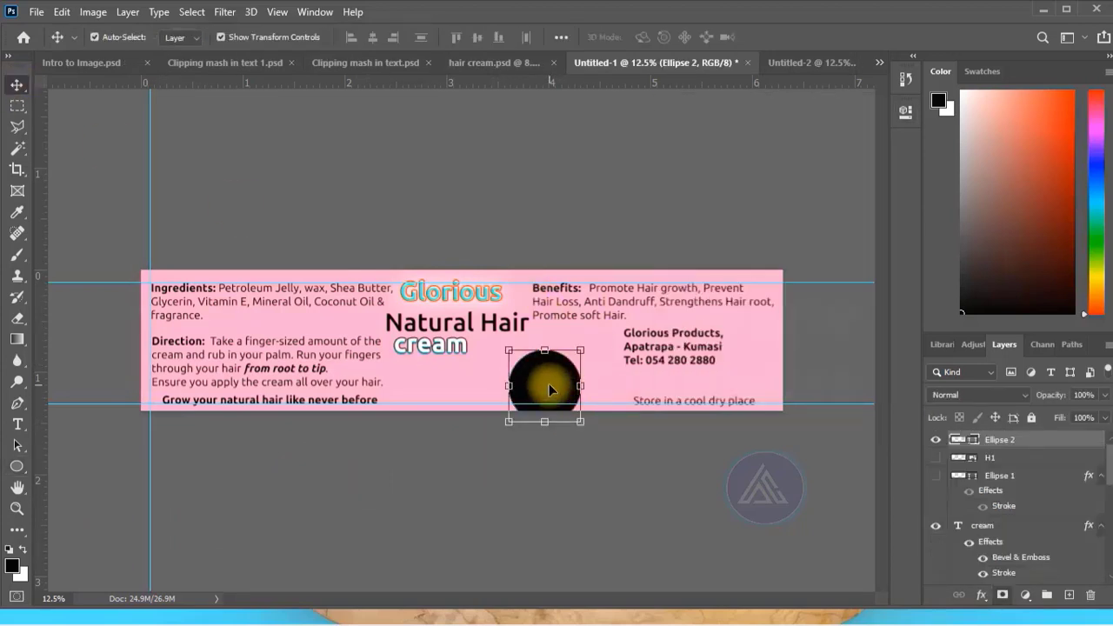
{"action": "left_click_drag", "start_coordinate": [551, 389], "coordinate": [541, 374]}
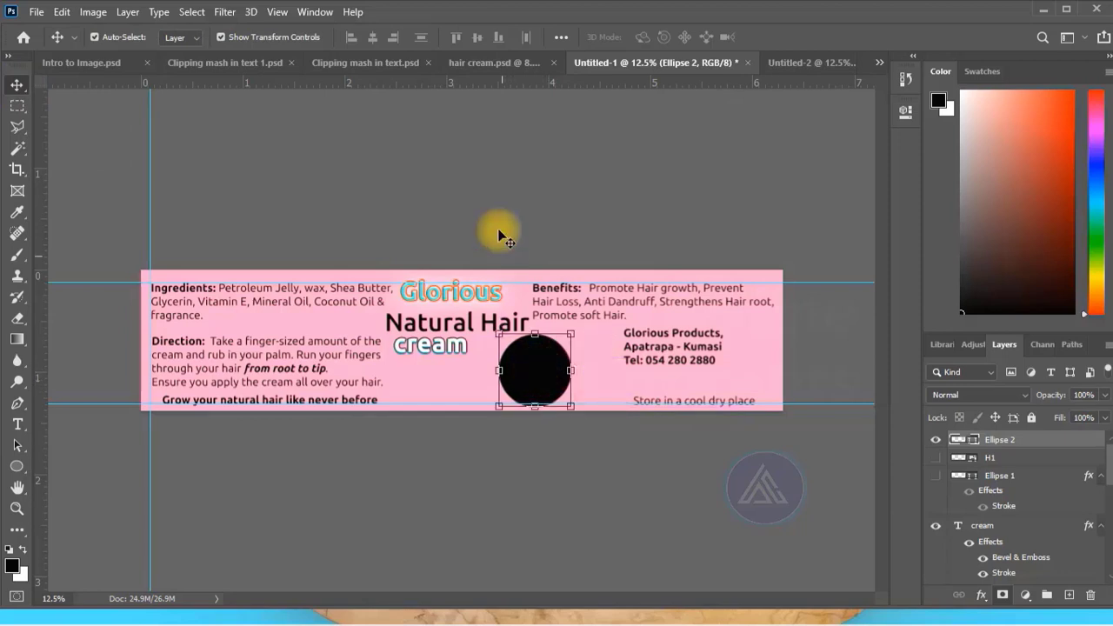
{"action": "left_click", "coordinate": [499, 233]}
{"action": "left_click", "coordinate": [526, 380]}
{"action": "left_click", "coordinate": [523, 177]}
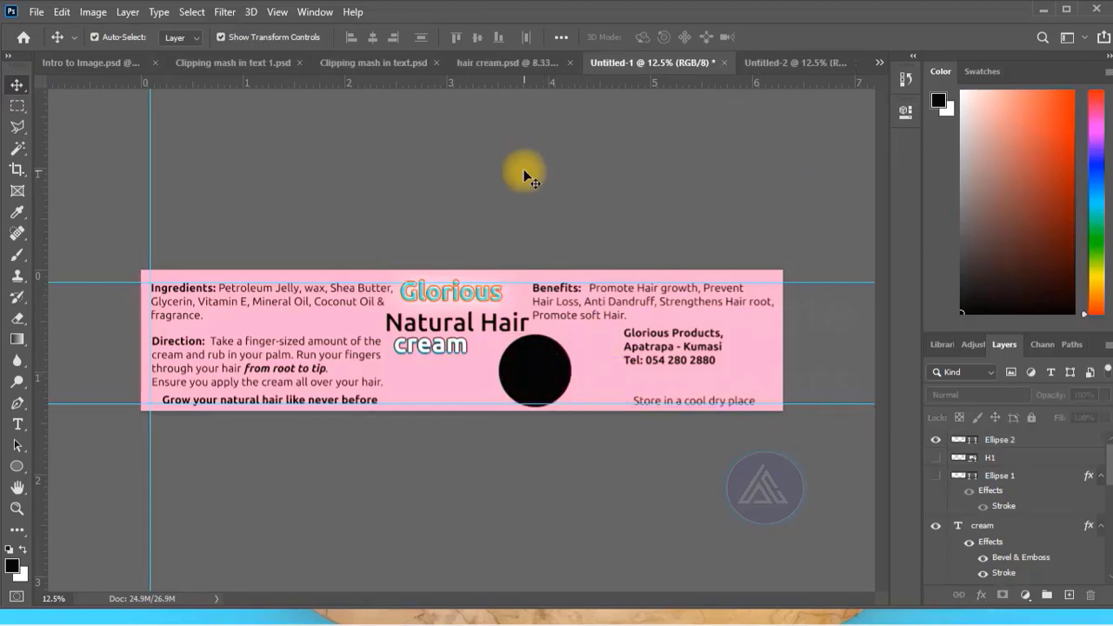
Warp the "Natural Hair" text with the horizontal Flag style at +50% bend.
{"action": "left_click", "coordinate": [489, 368]}
{"action": "left_click", "coordinate": [439, 322]}
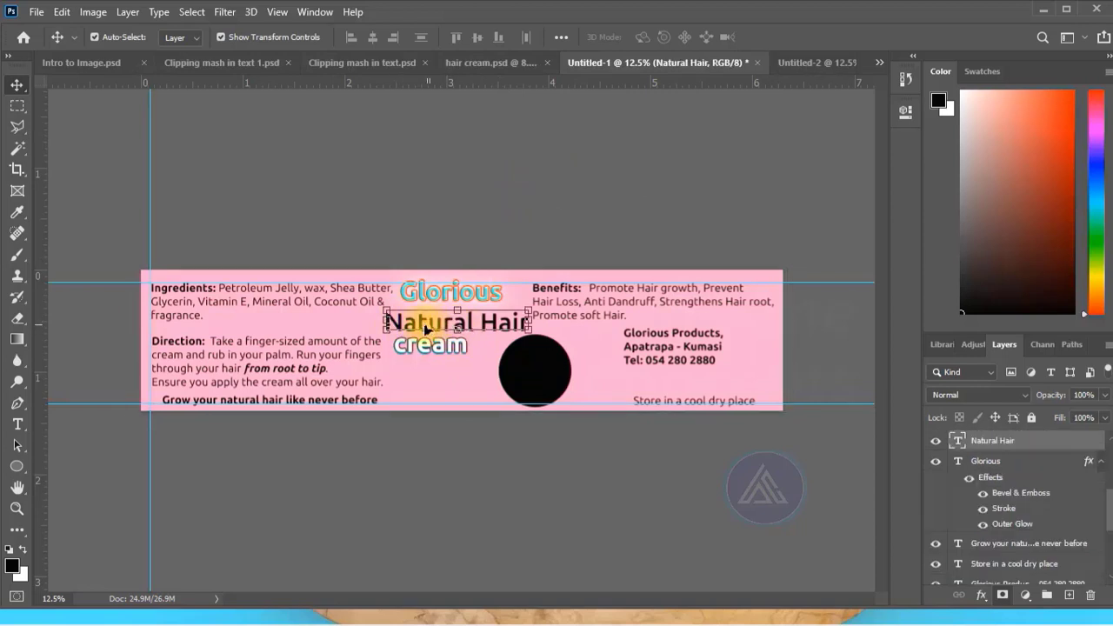
{"action": "left_click", "coordinate": [156, 12]}
{"action": "left_click", "coordinate": [214, 239]}
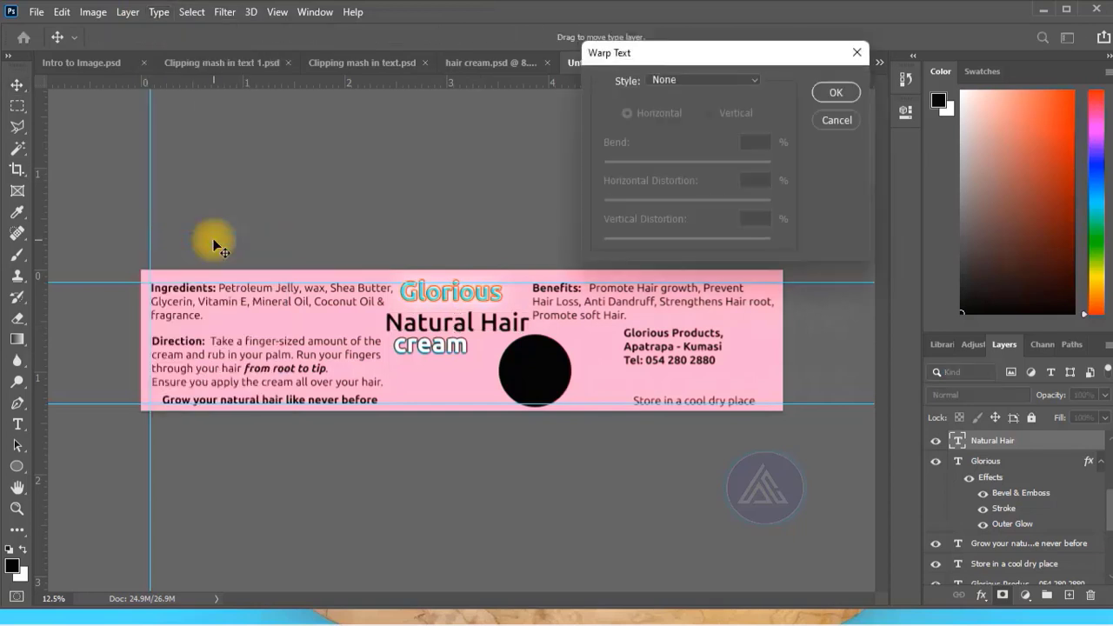
{"action": "left_click", "coordinate": [750, 79]}
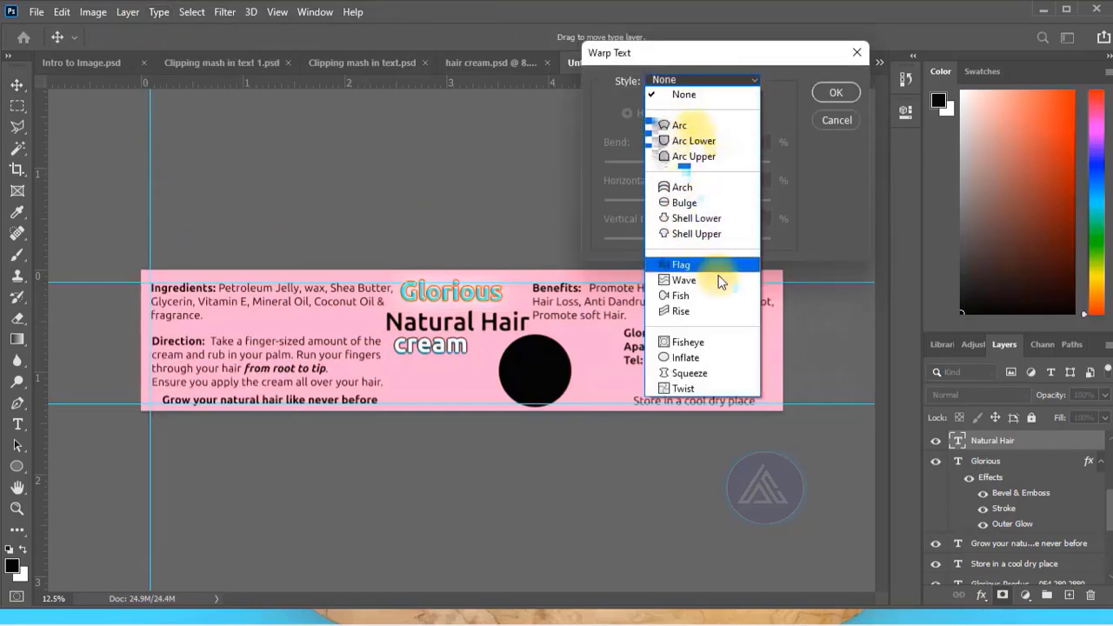
{"action": "left_click", "coordinate": [689, 265]}
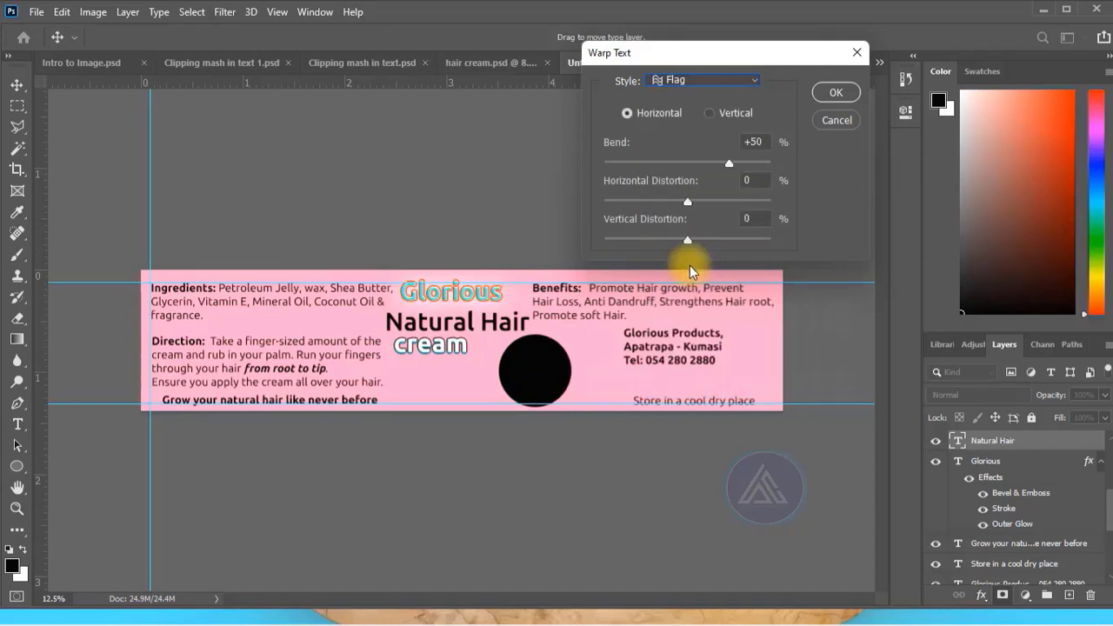
{"action": "left_click", "coordinate": [836, 92]}
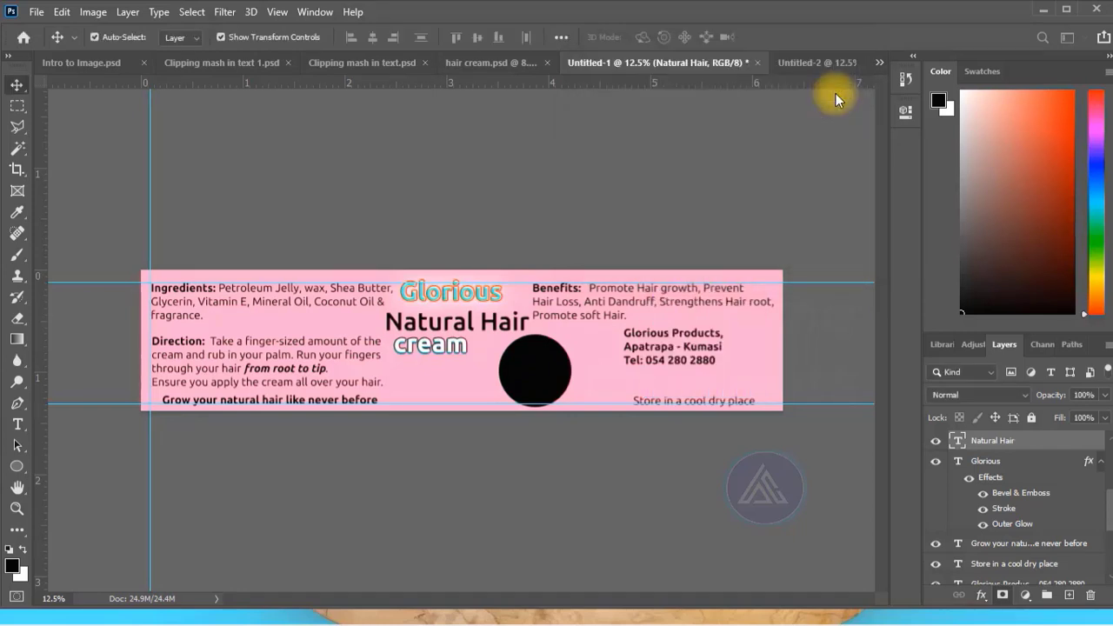
{"action": "left_click", "coordinate": [531, 135]}
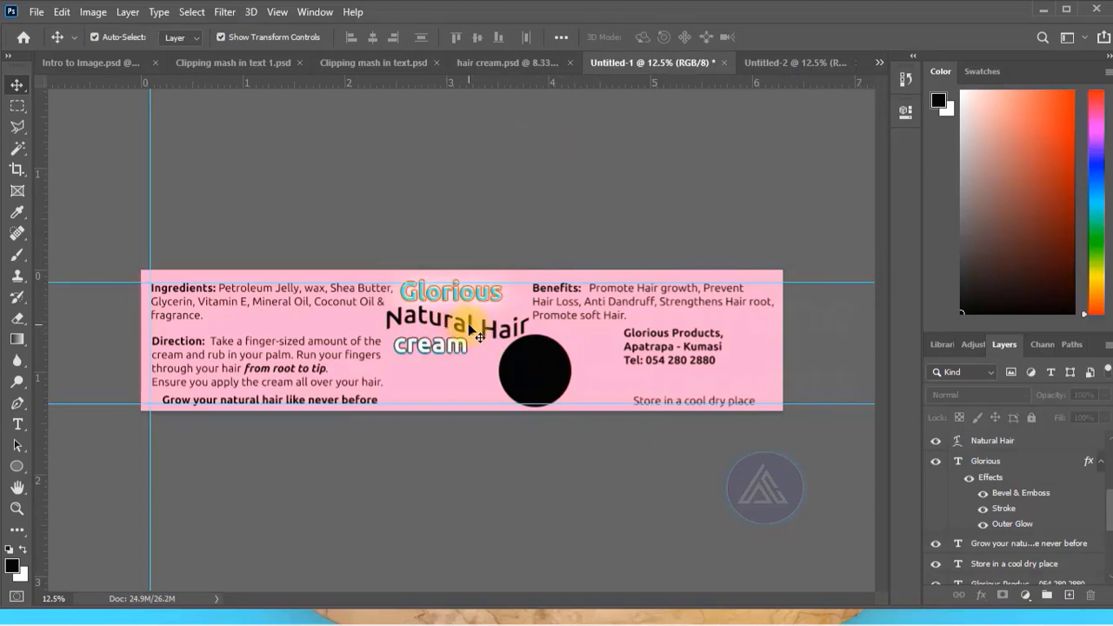
Nudge the "cream" text slightly up, closer to the warped "Natural Hair" text.
{"action": "left_click", "coordinate": [428, 352]}
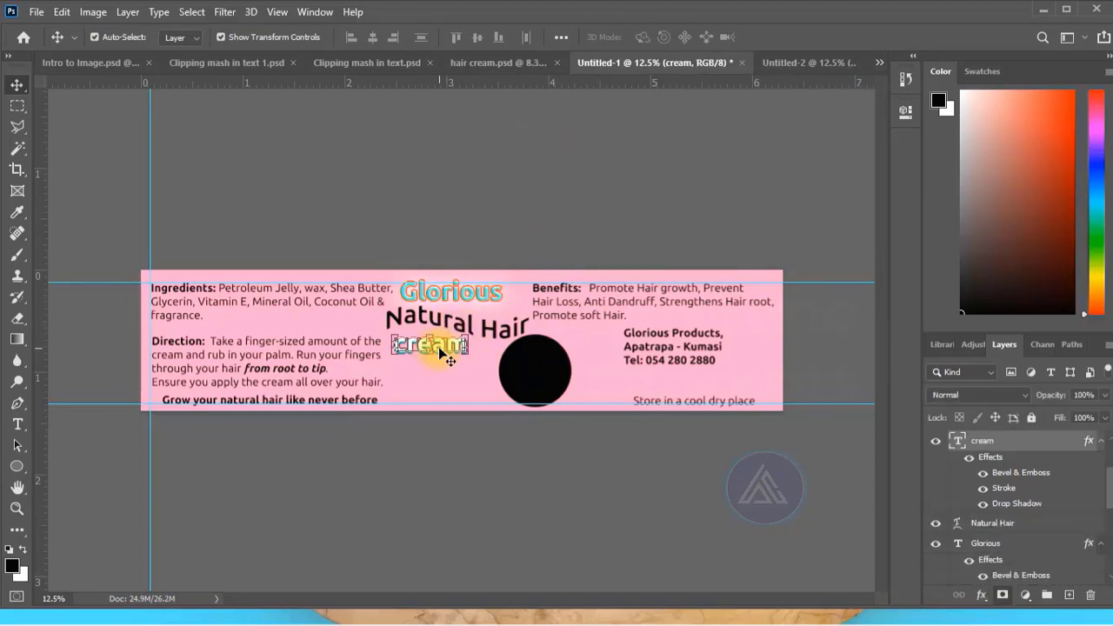
{"action": "left_click", "coordinate": [591, 166]}
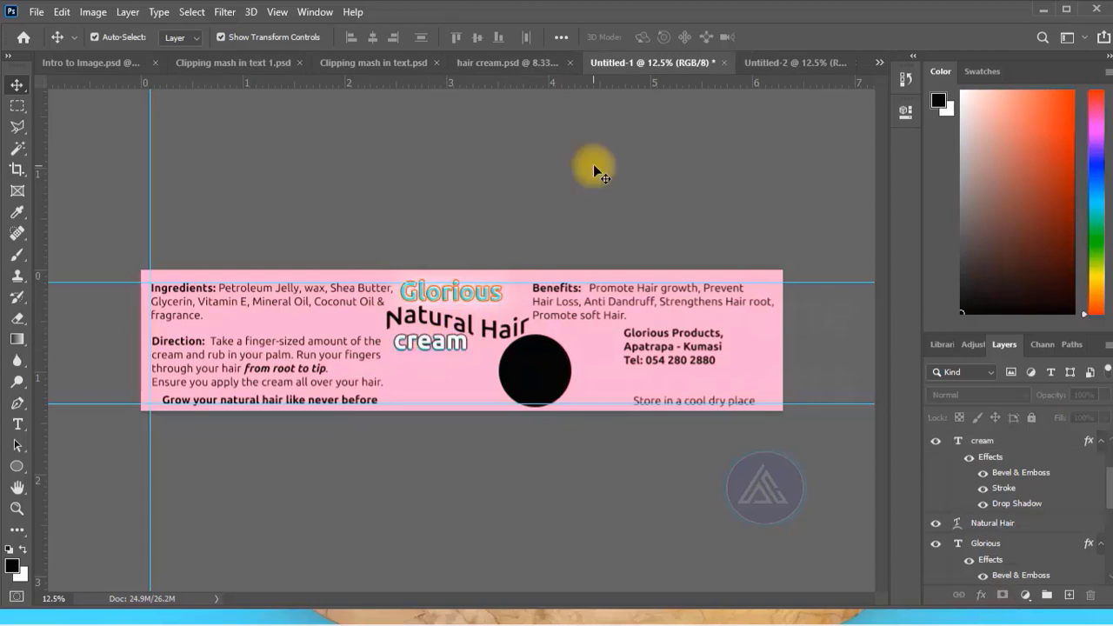
{"action": "left_click", "coordinate": [498, 324]}
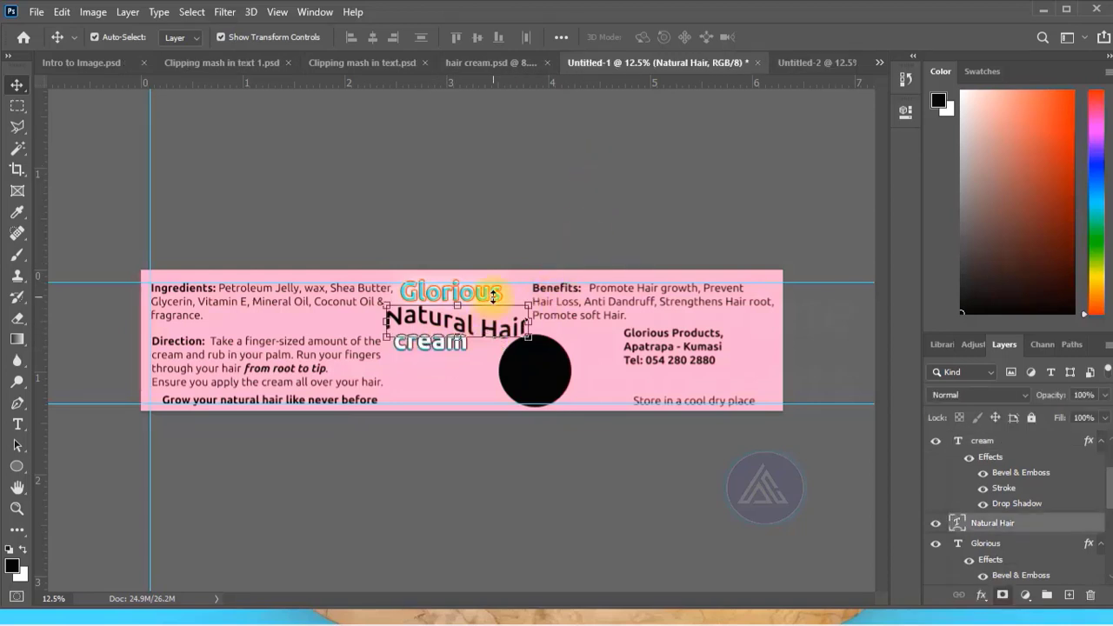
{"action": "left_click", "coordinate": [553, 182]}
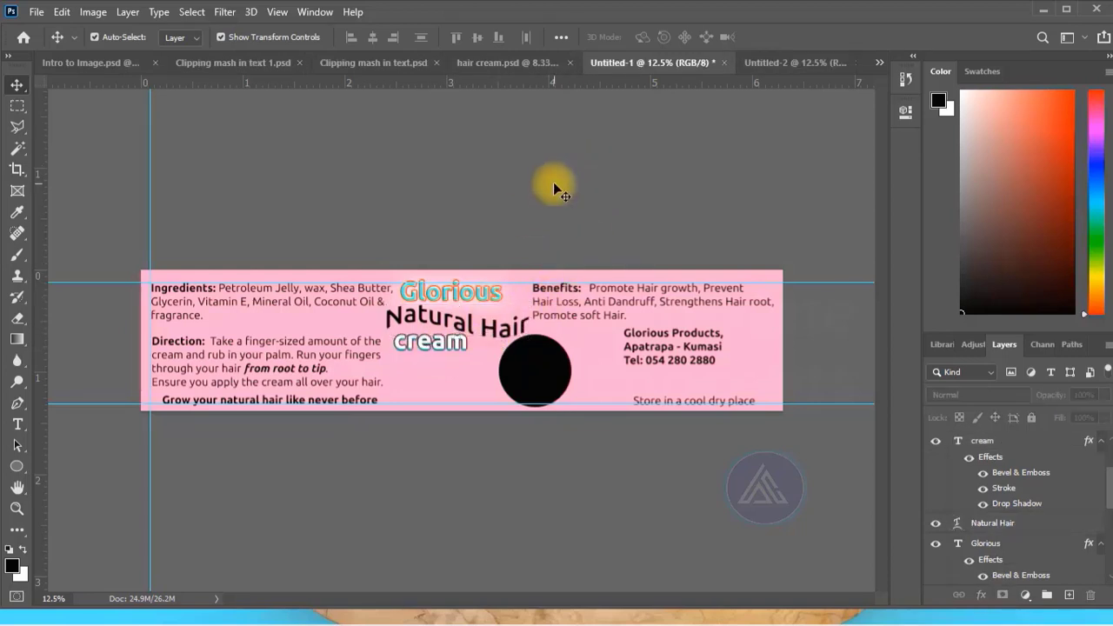
Show the Ellipse 1 and H1 layers in place of the plain black circle, and clip the H1 photo to Ellipse 1.
{"action": "left_click", "coordinate": [542, 372]}
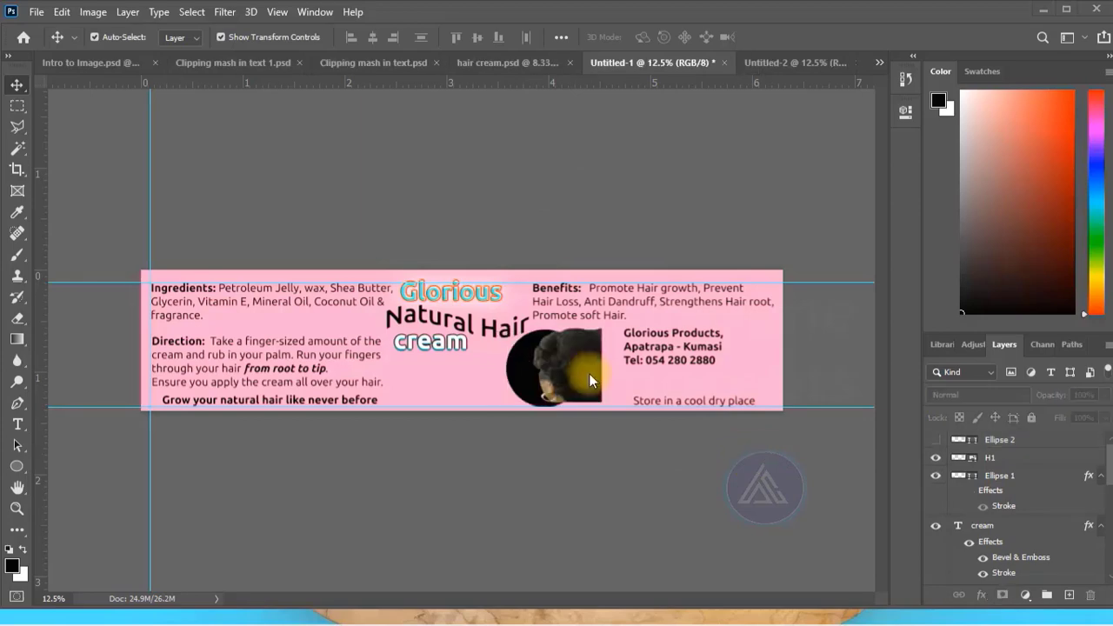
{"action": "left_click", "coordinate": [589, 370]}
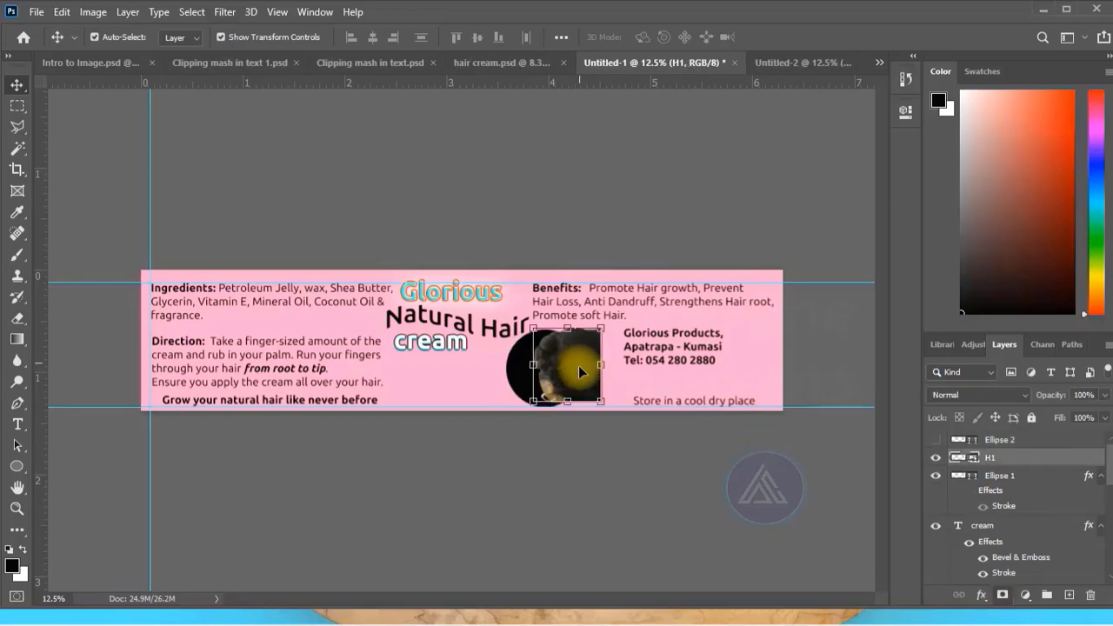
{"action": "right_click", "coordinate": [1010, 459]}
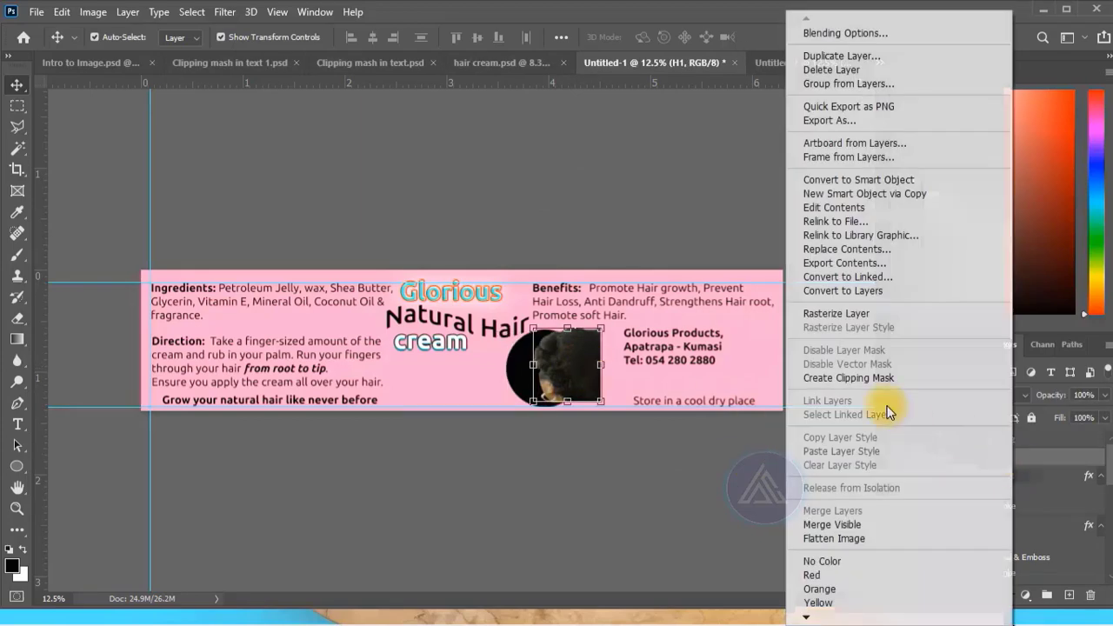
{"action": "left_click", "coordinate": [844, 378]}
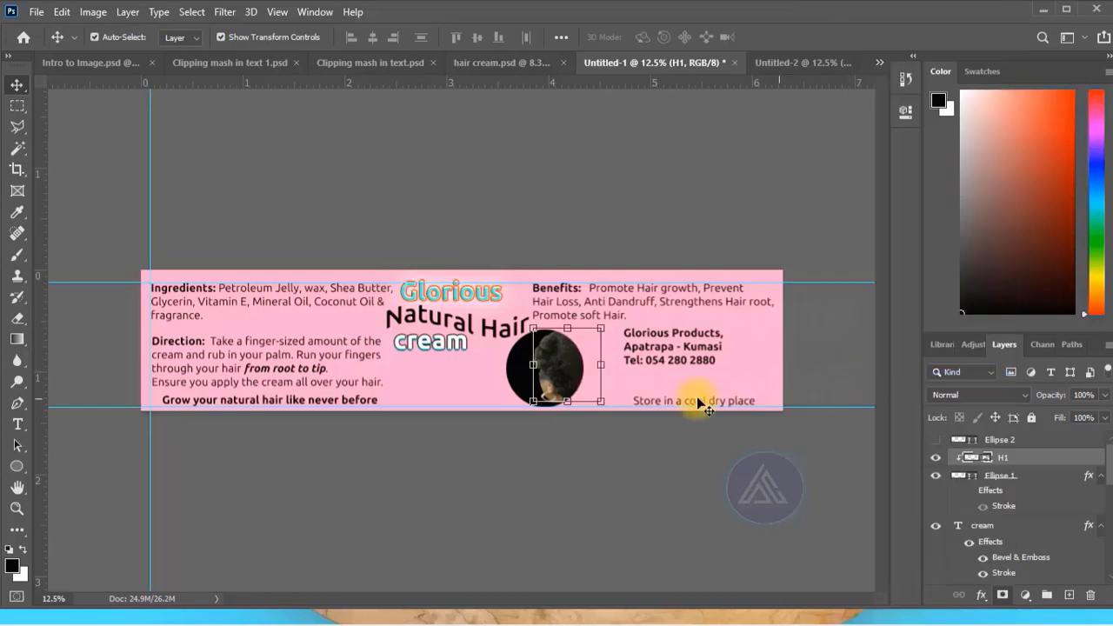
Move the clipped H1 photo over the circle and scale it up slightly to fill the circle.
{"action": "left_click_drag", "start_coordinate": [561, 375], "coordinate": [546, 383]}
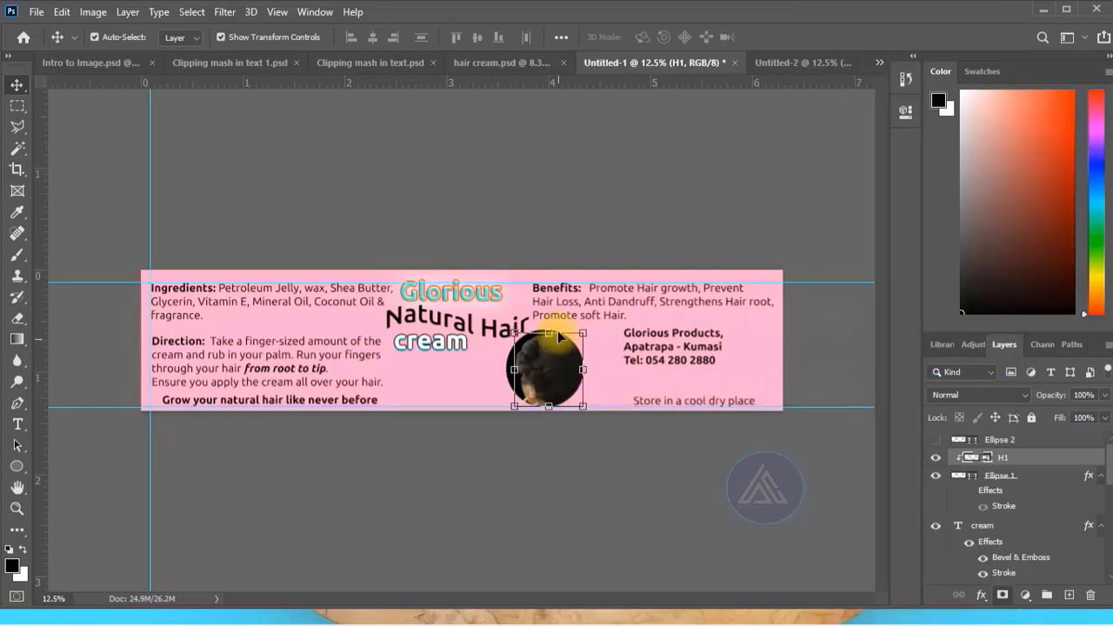
{"action": "left_click_drag", "start_coordinate": [549, 333], "coordinate": [546, 330]}
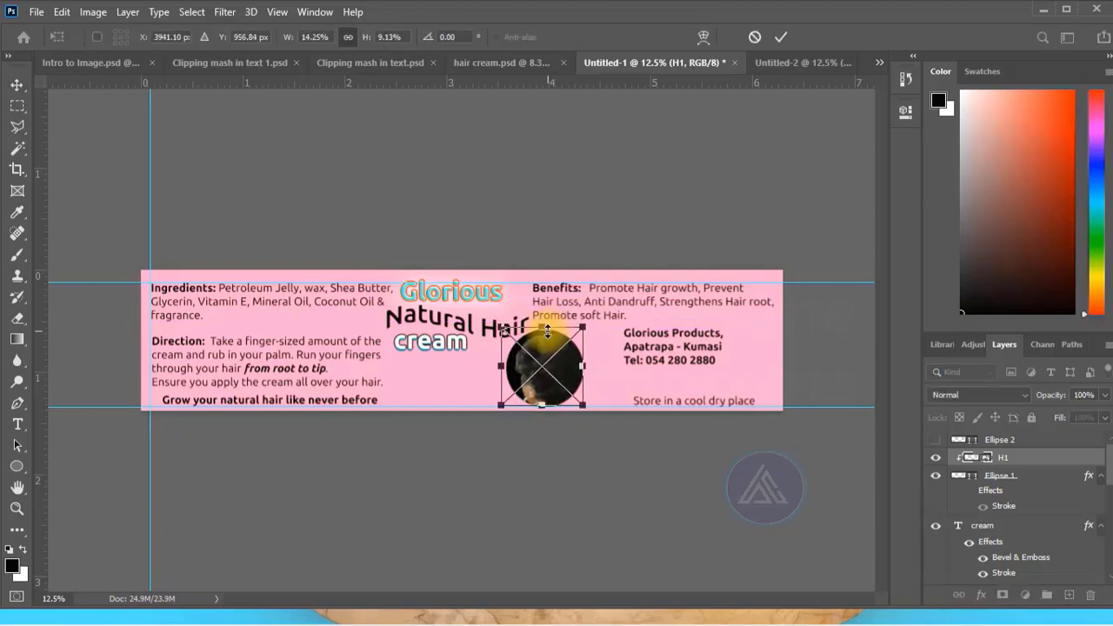
{"action": "left_click", "coordinate": [781, 37]}
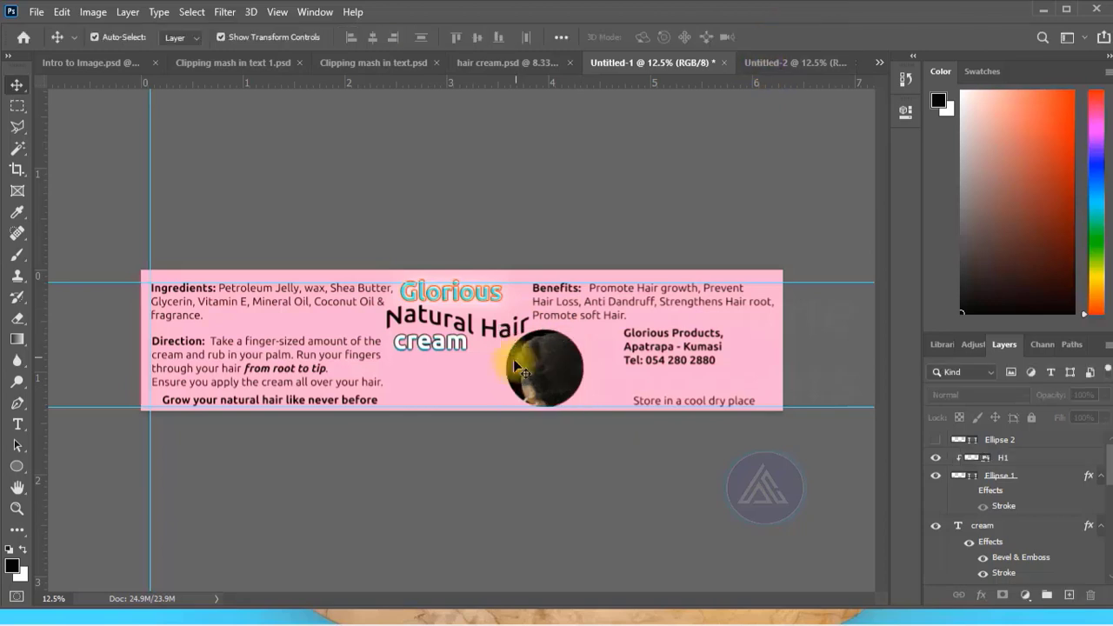
Recolor Ellipse 1 behind the hair photo with the label's pink background color, ff99cc.
{"action": "left_click", "coordinate": [520, 385]}
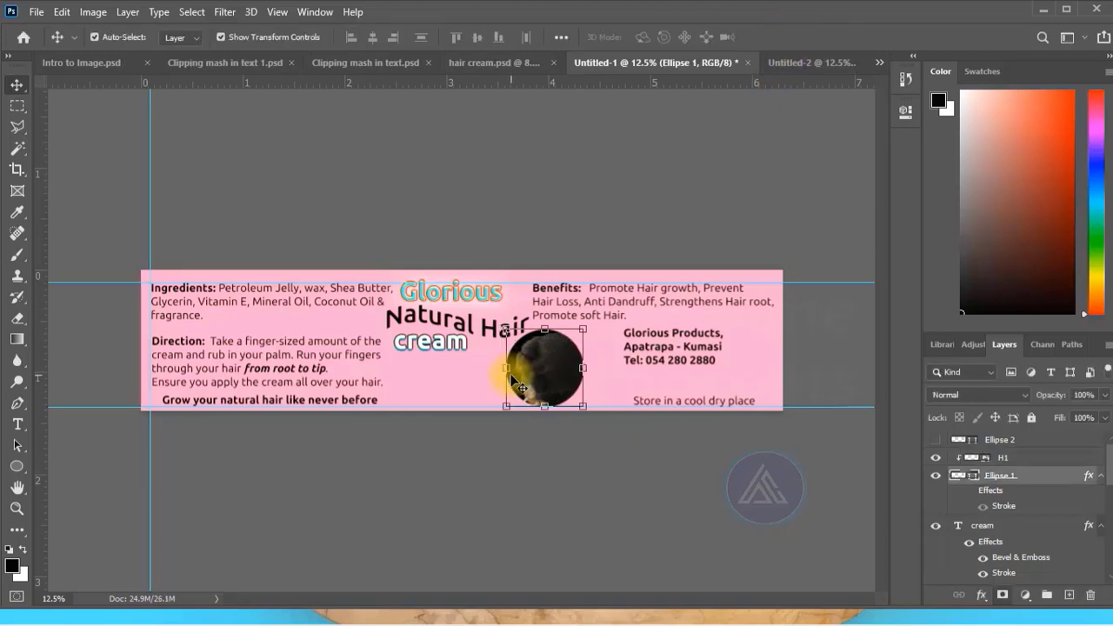
{"action": "double_click", "coordinate": [956, 478]}
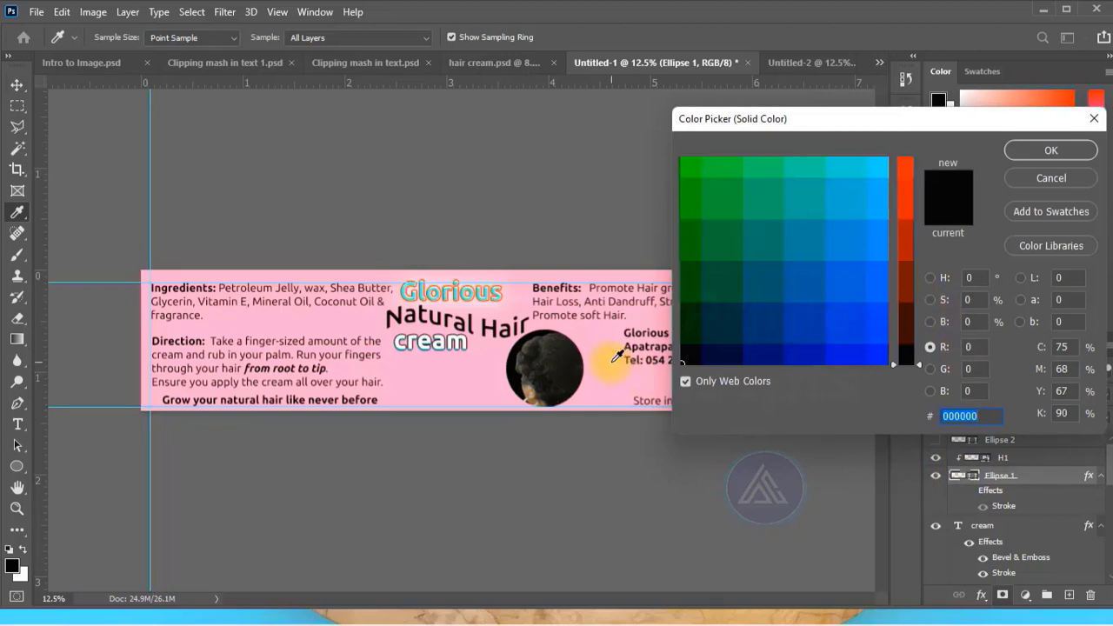
{"action": "left_click", "coordinate": [600, 363]}
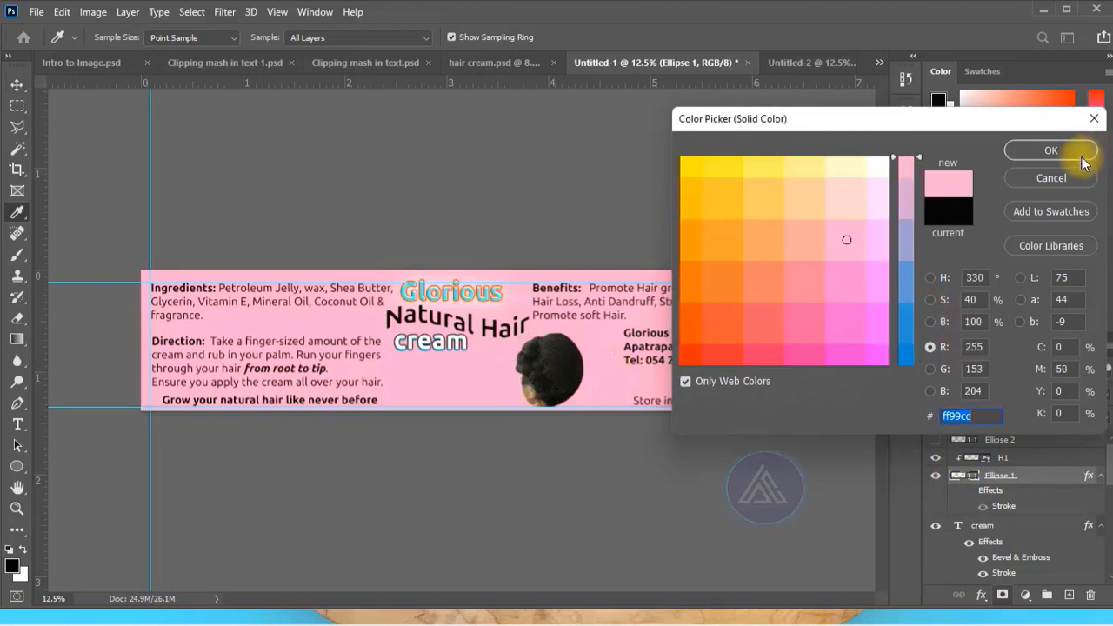
{"action": "left_click", "coordinate": [1050, 150]}
Enable a 22 px yellow outside Stroke at 100% opacity on Ellipse 1.
{"action": "left_click", "coordinate": [979, 594]}
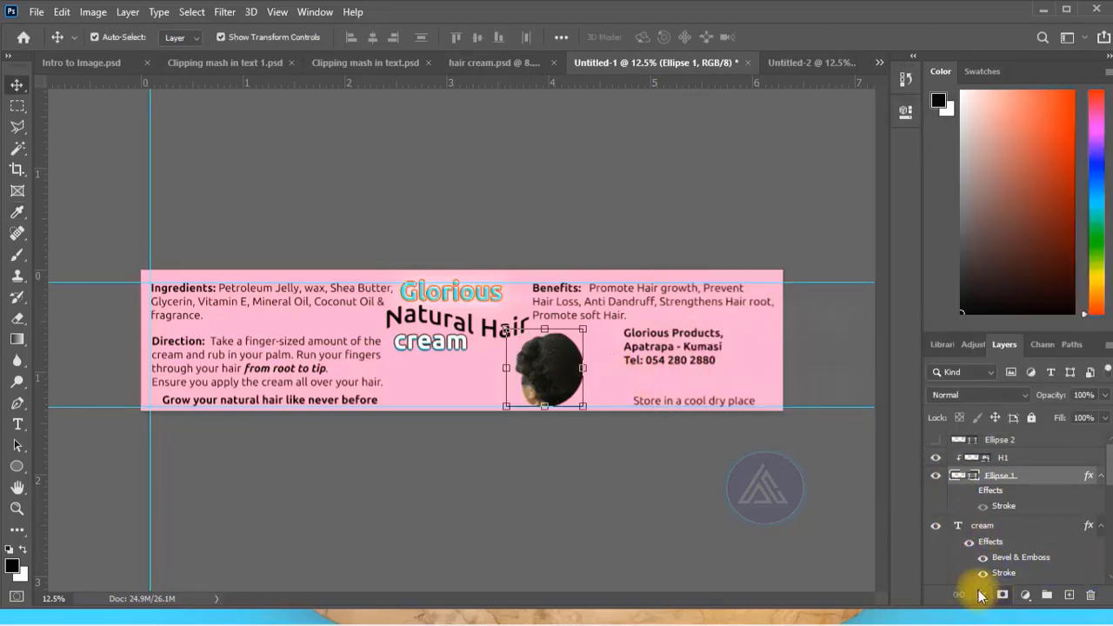
{"action": "left_click", "coordinate": [987, 467]}
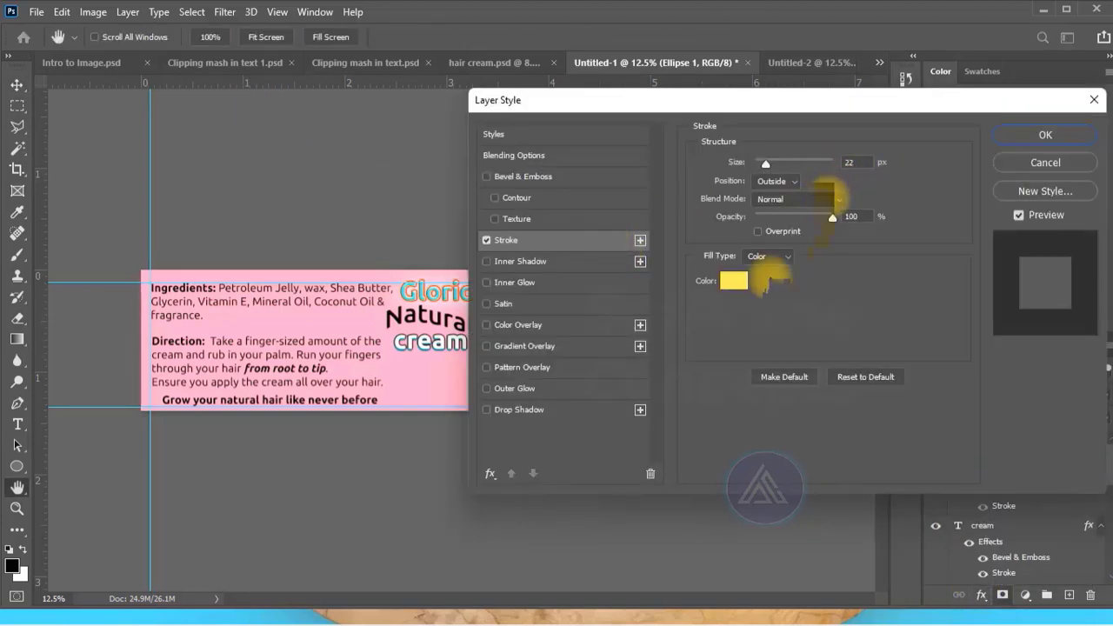
{"action": "key", "text": "Return"}
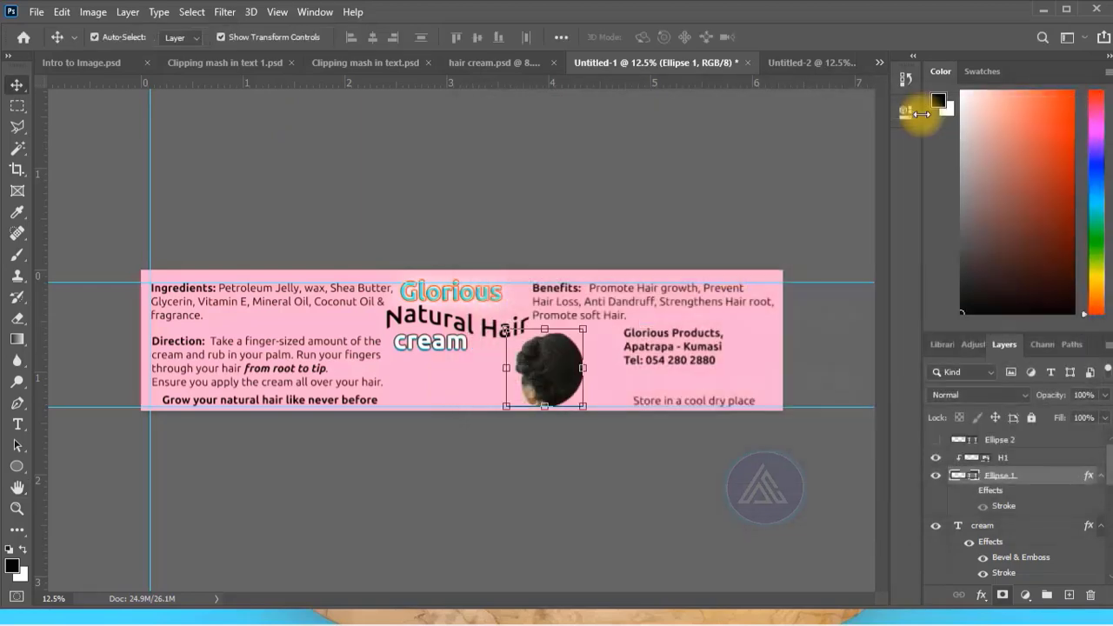
{"action": "left_click", "coordinate": [802, 481]}
Make the "Store in a cool dry place" text bold and commit the text edit.
{"action": "double_click", "coordinate": [667, 403]}
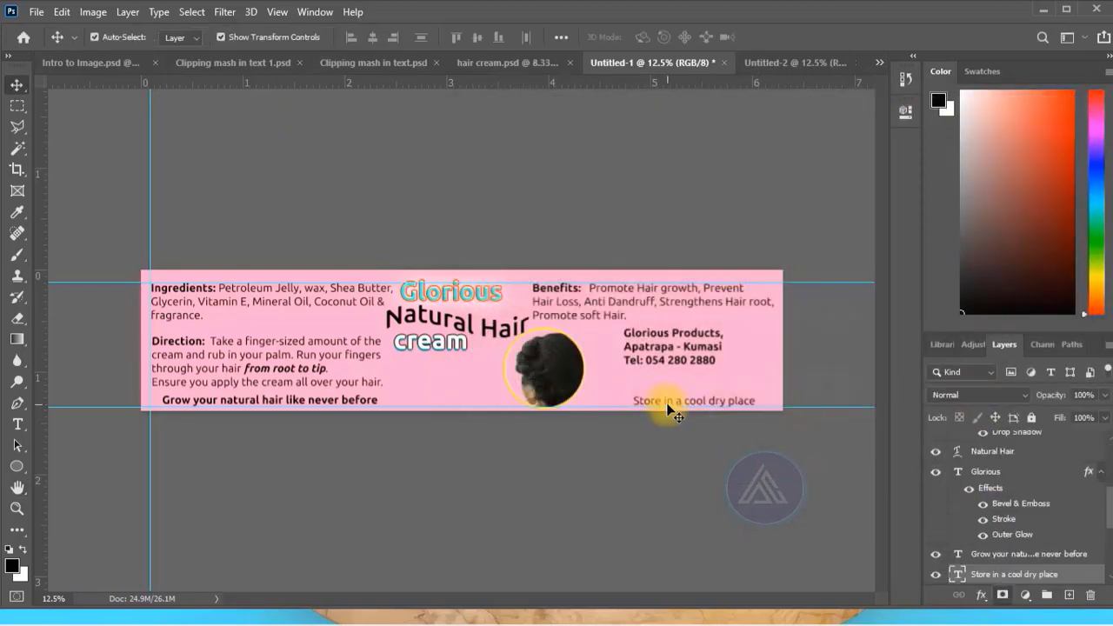
{"action": "key", "text": "ctrl+shift+b"}
{"action": "key", "text": "ctrl+Return"}
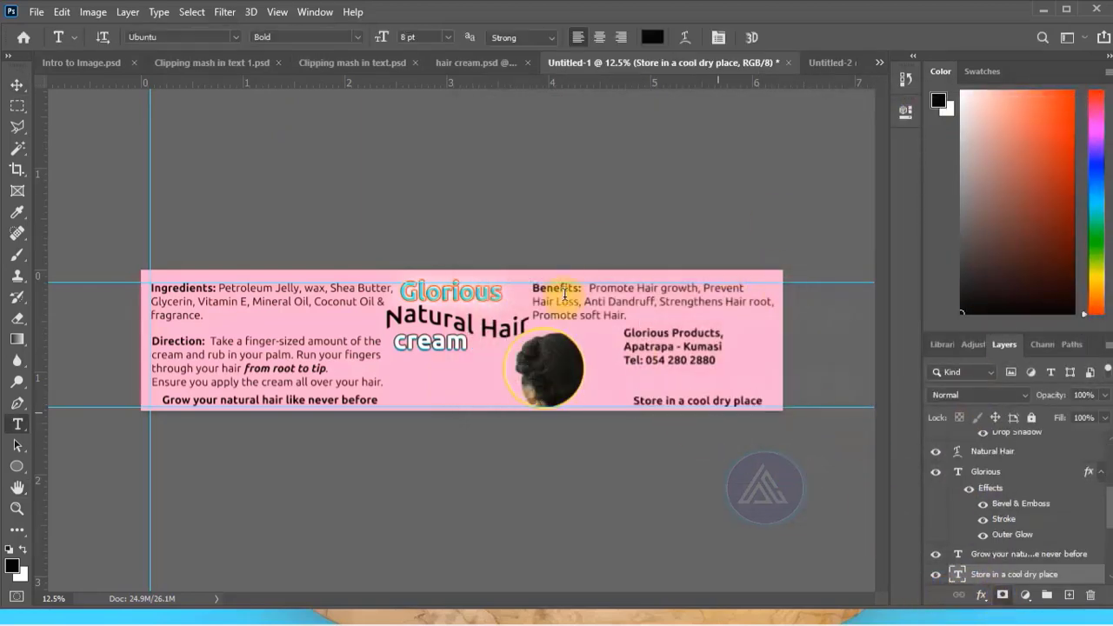
{"action": "left_click", "coordinate": [17, 85]}
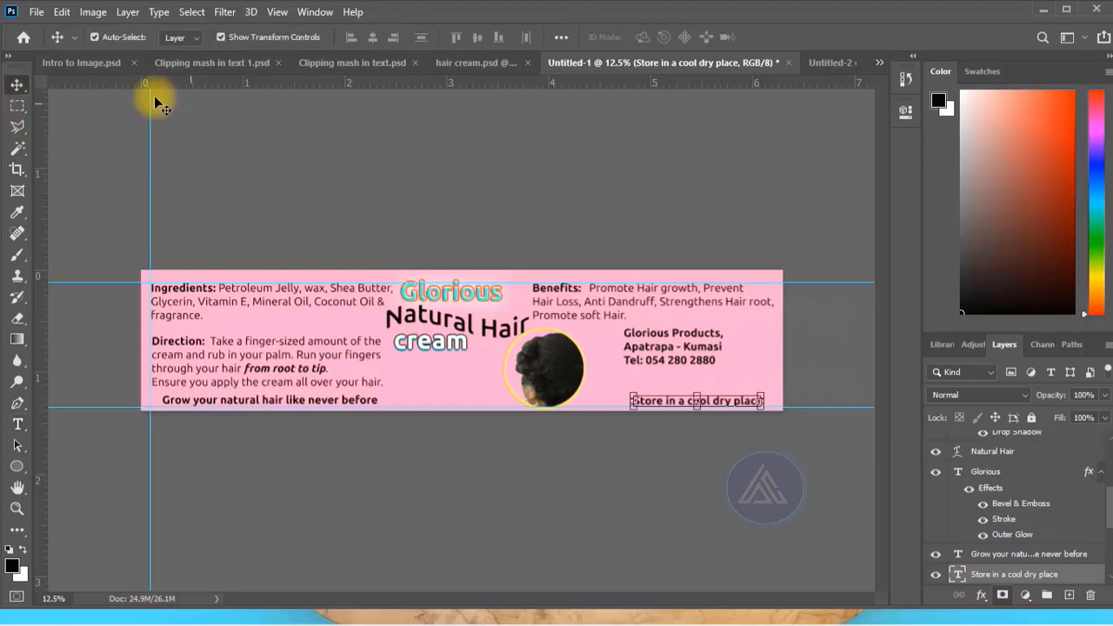
Open the label in Save for Web (Legacy) with the JPEG format and a preview fitted on screen.
{"action": "left_click", "coordinate": [33, 12]}
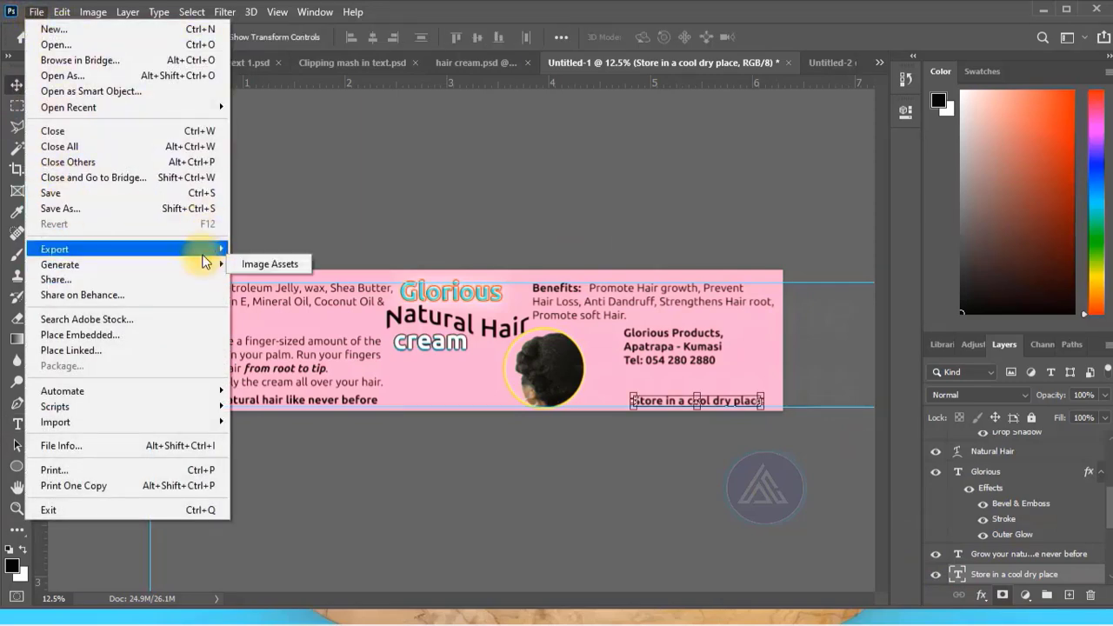
{"action": "mouse_move", "coordinate": [208, 249]}
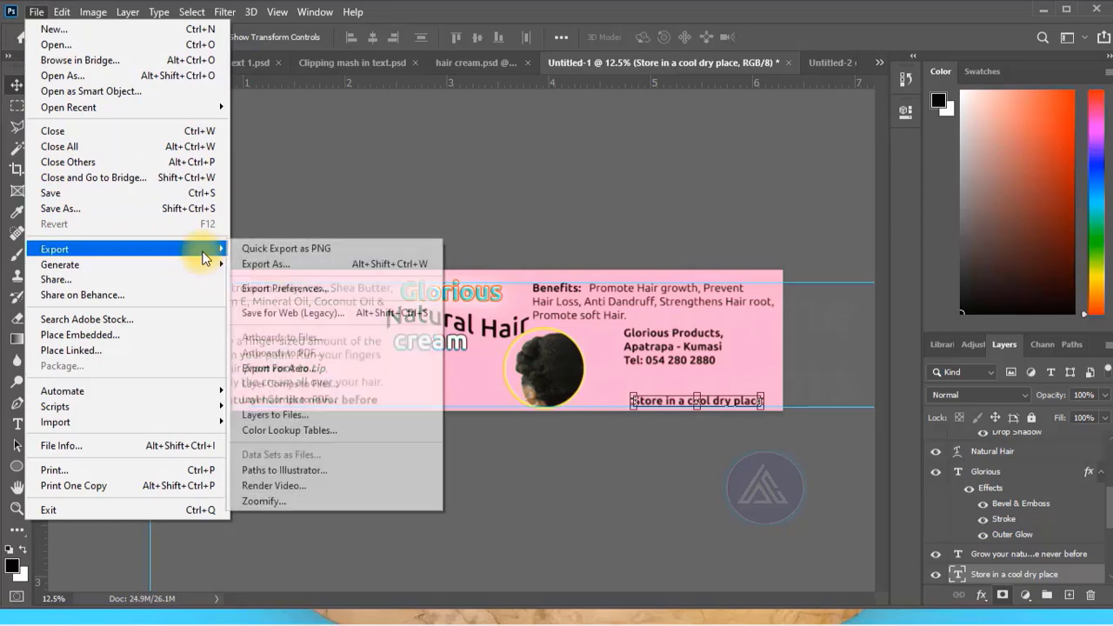
{"action": "left_click", "coordinate": [314, 312]}
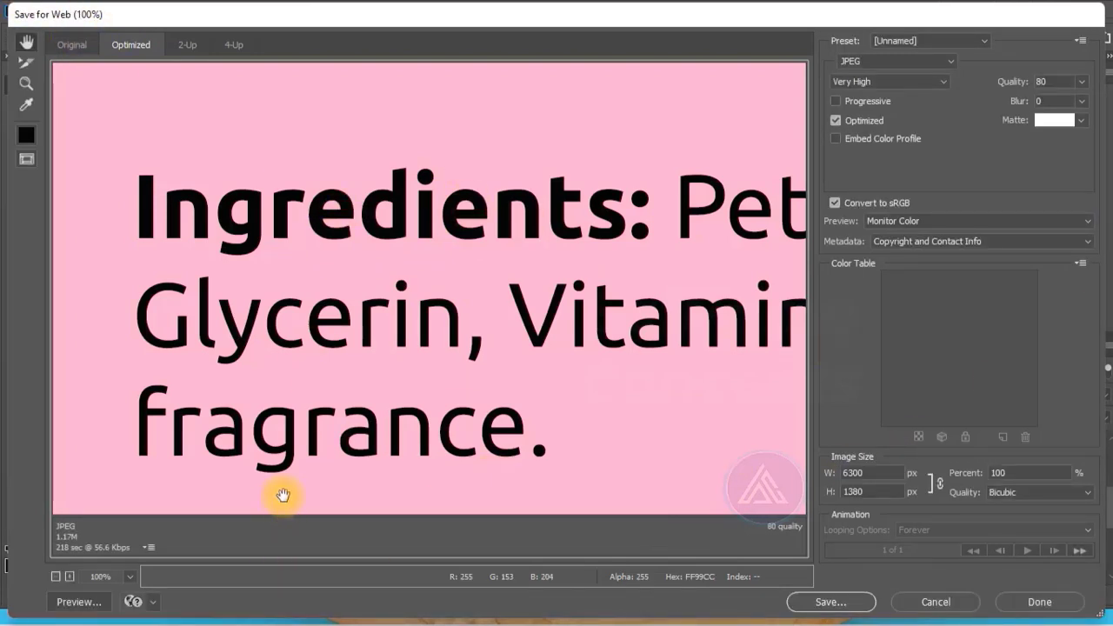
{"action": "left_click", "coordinate": [129, 579]}
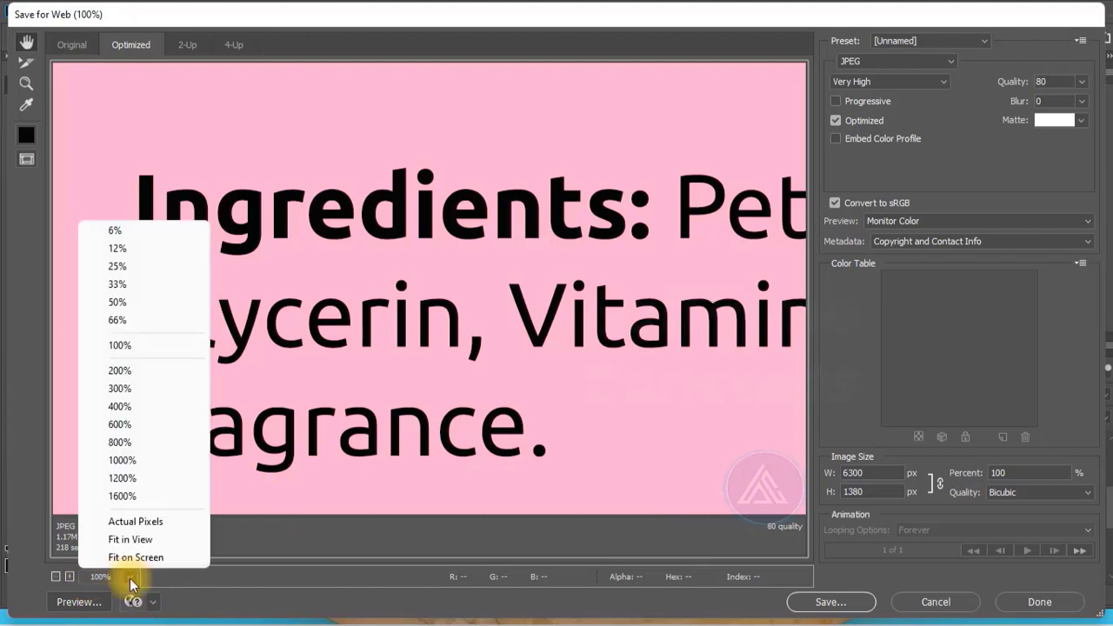
{"action": "left_click", "coordinate": [129, 556]}
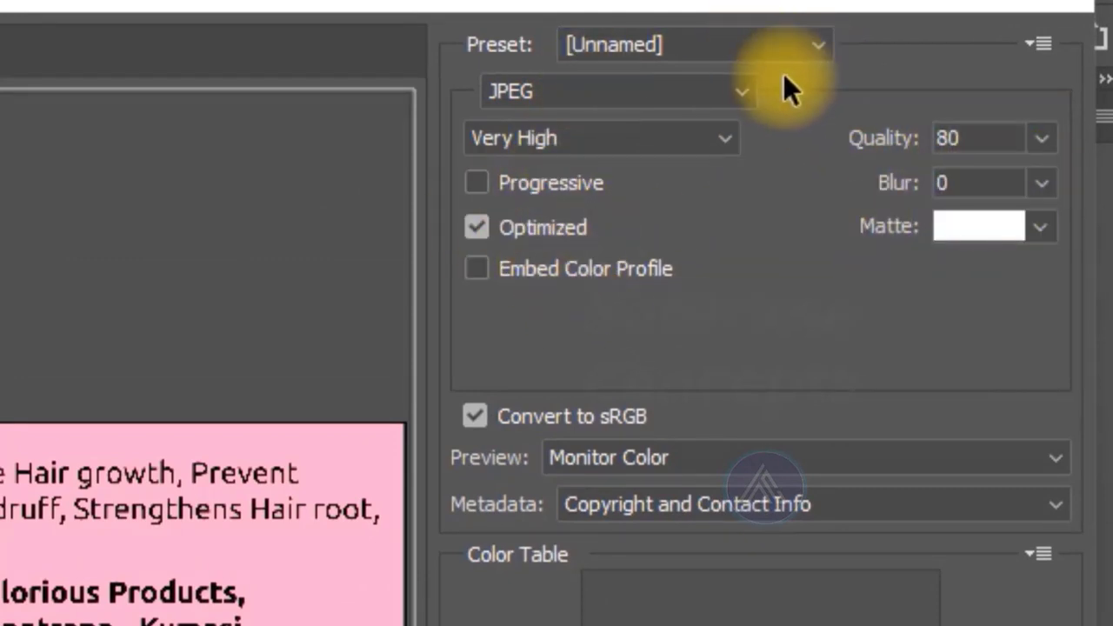
{"action": "left_click", "coordinate": [727, 90]}
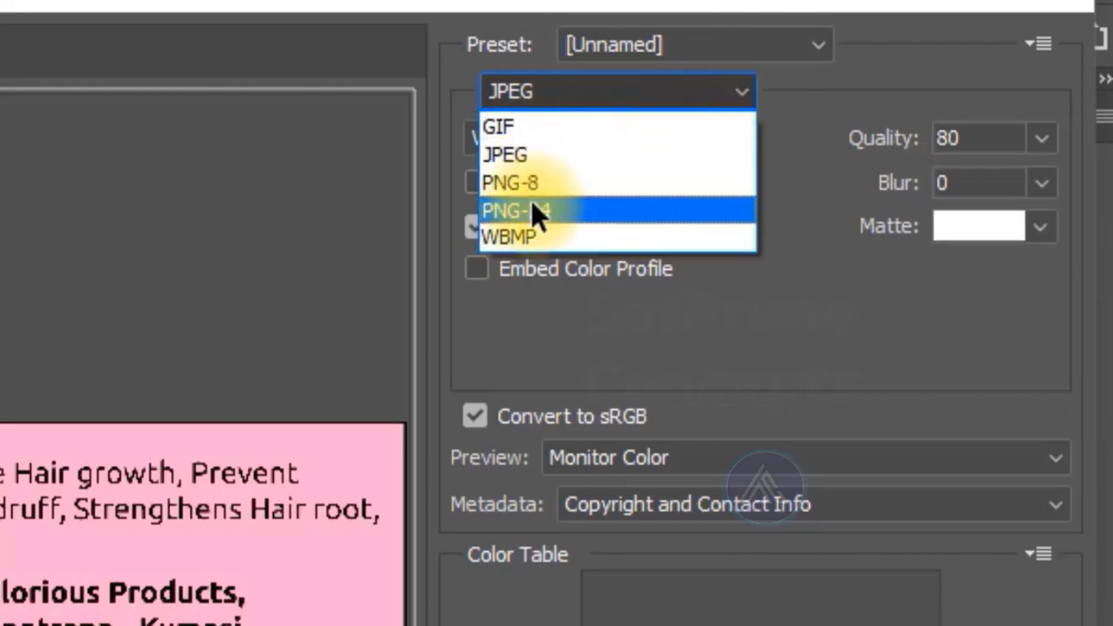
{"action": "left_click", "coordinate": [527, 154]}
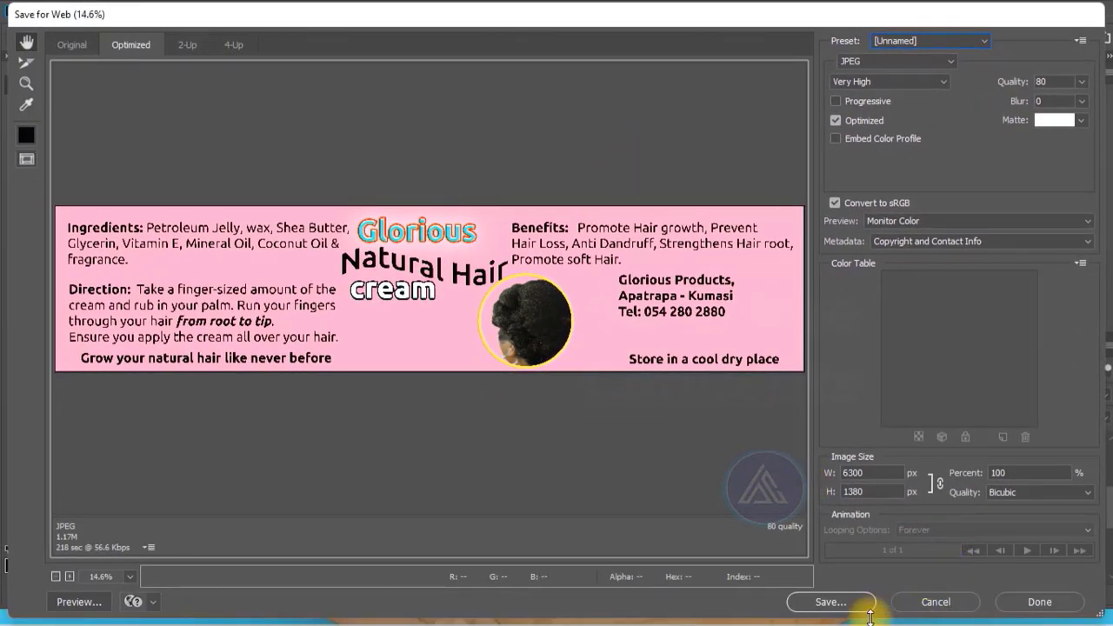
Compare the Original, Optimized, 2-Up and 4-Up previews of the label, ending on the Optimized one.
{"action": "left_click", "coordinate": [72, 46]}
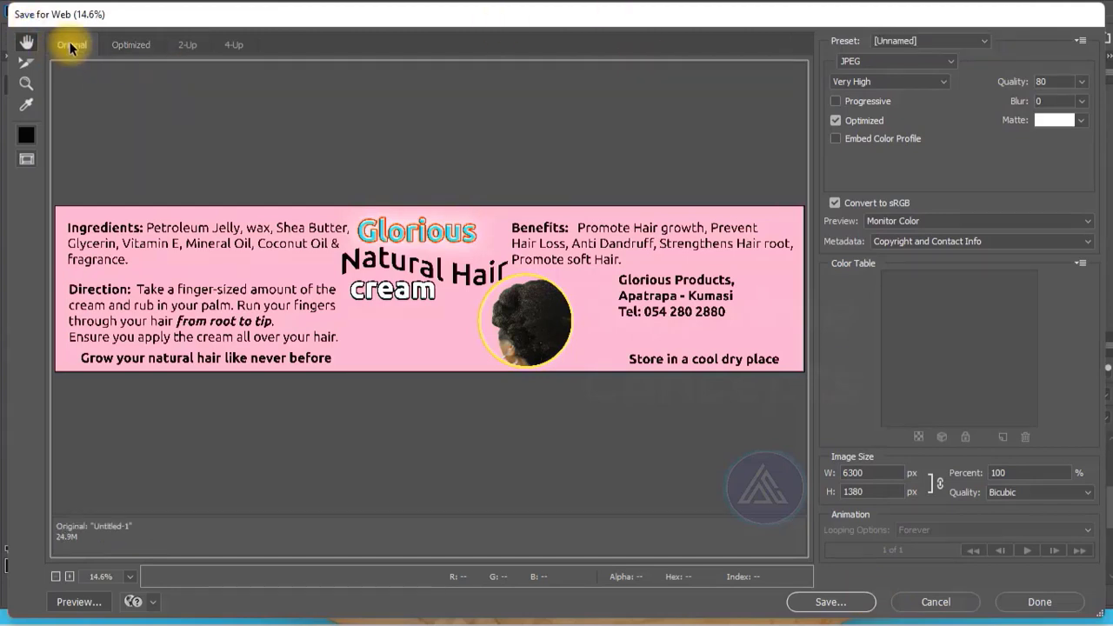
{"action": "left_click", "coordinate": [136, 52]}
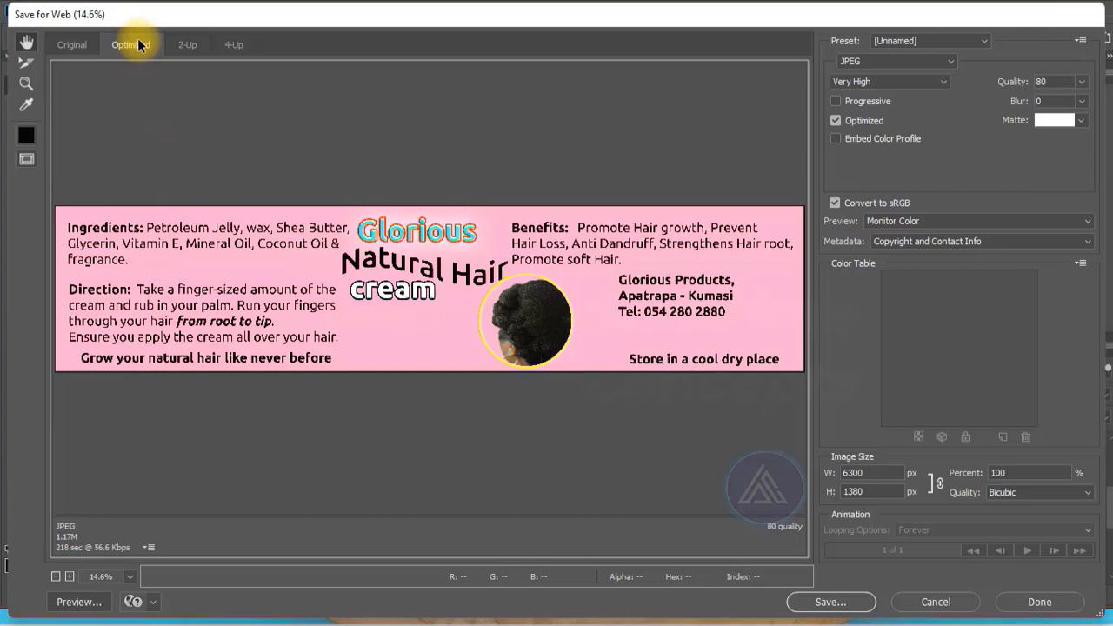
{"action": "left_click", "coordinate": [180, 43]}
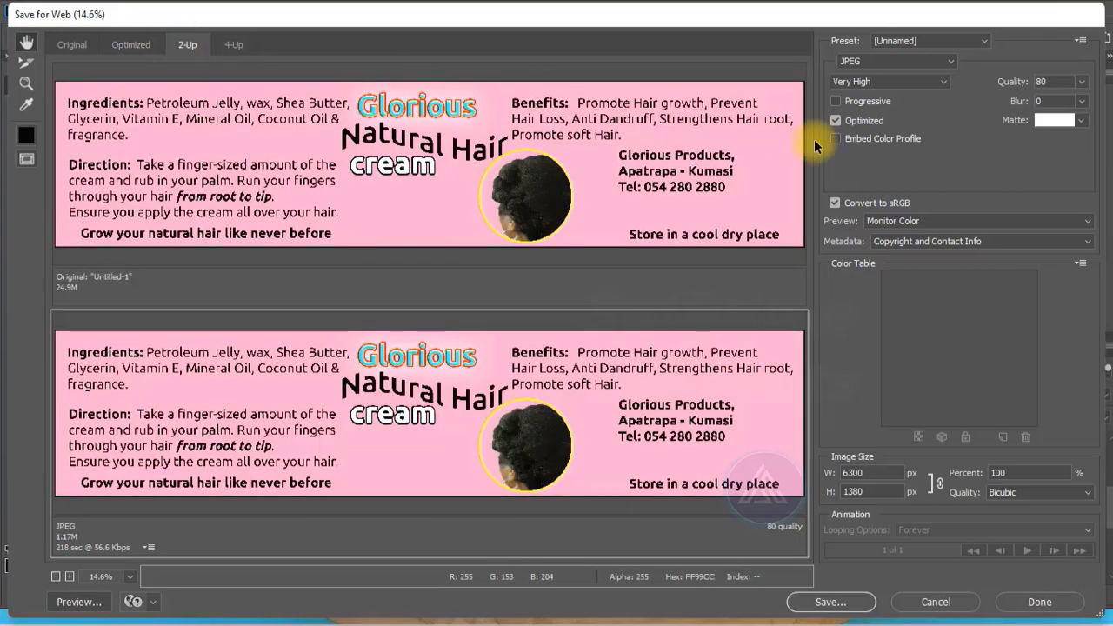
{"action": "left_click", "coordinate": [230, 48]}
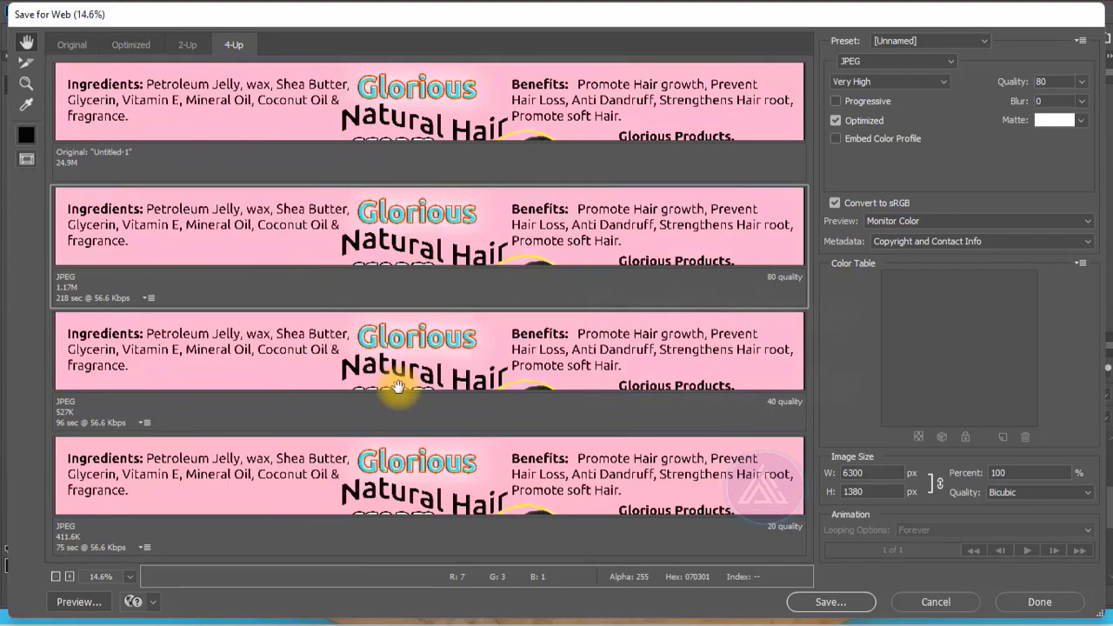
{"action": "scroll", "coordinate": [397, 386], "scroll_direction": "down", "scroll_amount": 3}
{"action": "scroll", "coordinate": [397, 386], "scroll_direction": "up", "scroll_amount": 3}
{"action": "left_click", "coordinate": [130, 44]}
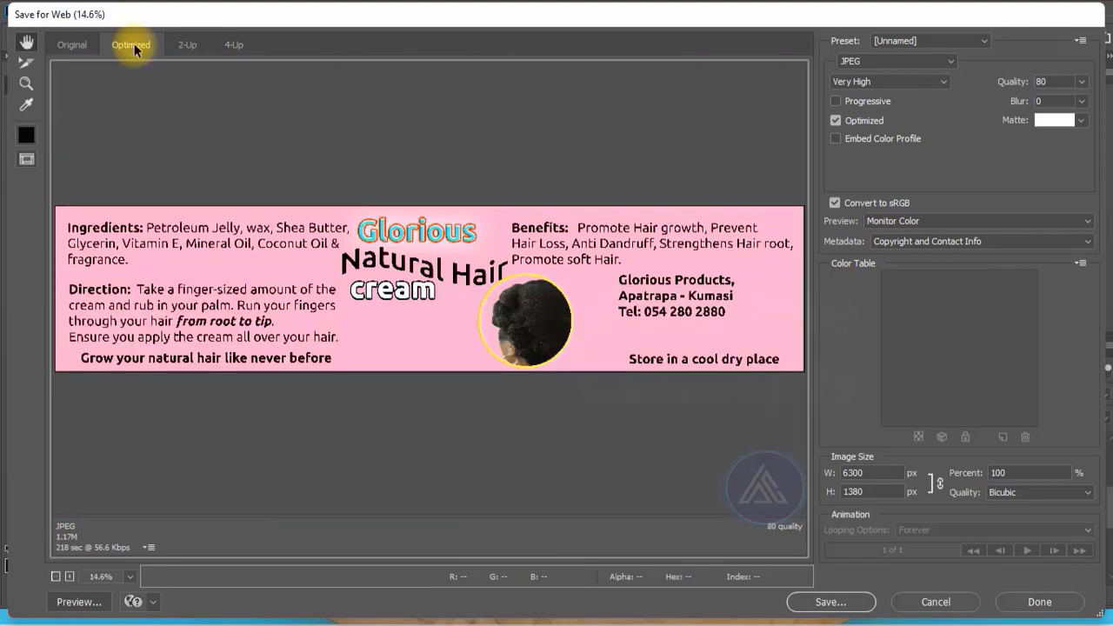
Save the optimized JPEG as Untitled-1 in the tube folder and return to the label document.
{"action": "left_click", "coordinate": [837, 602]}
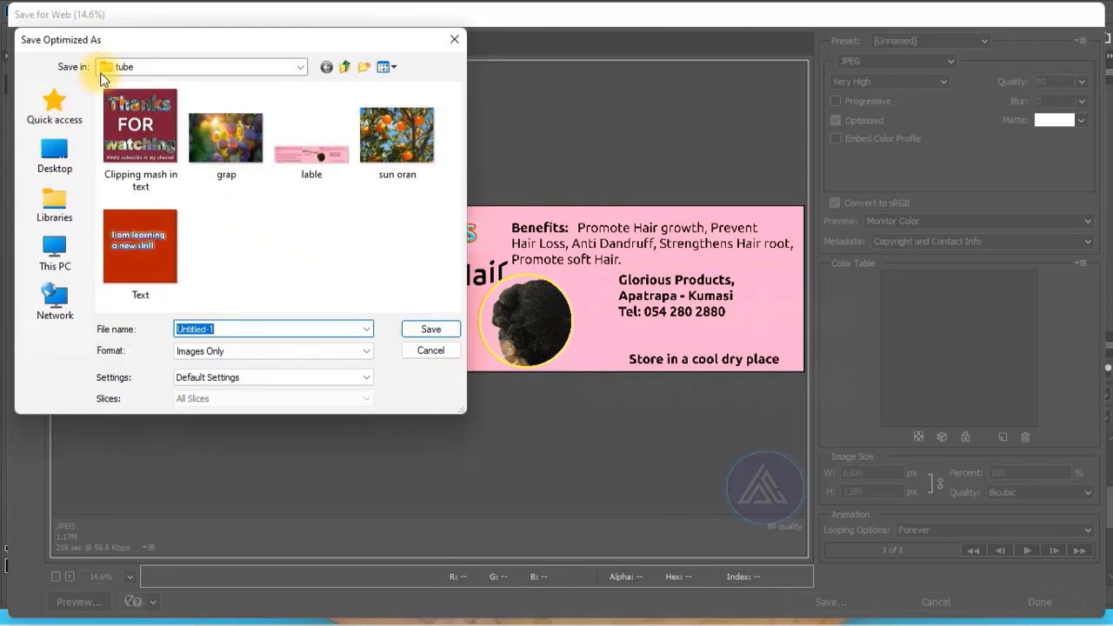
{"action": "left_click", "coordinate": [430, 329]}
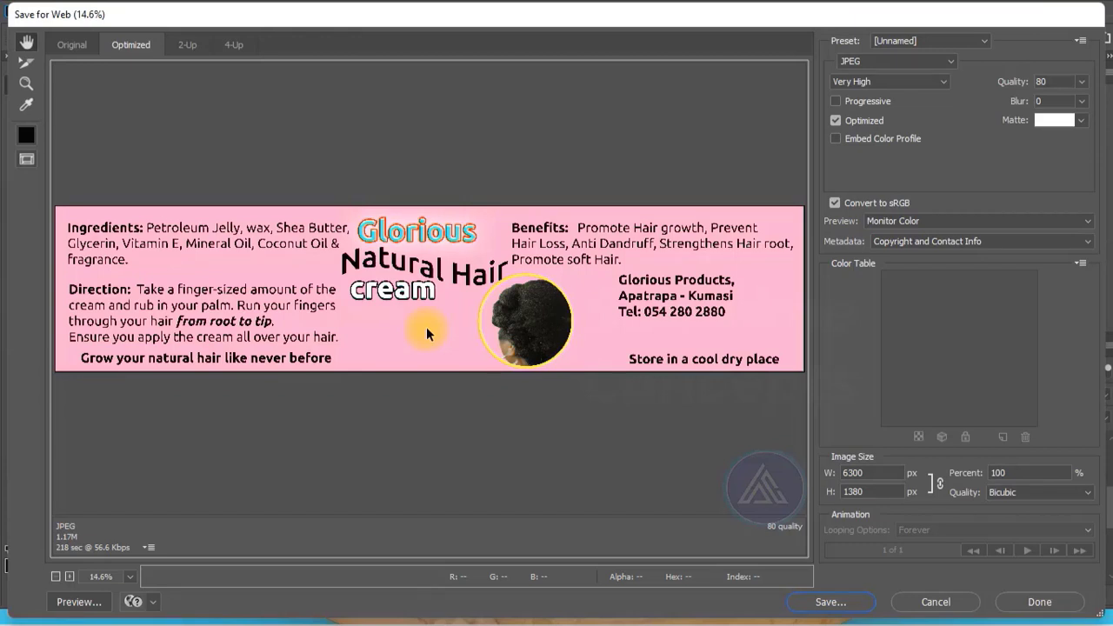
{"action": "key", "text": "alt+Tab"}
{"action": "key", "text": "Escape"}
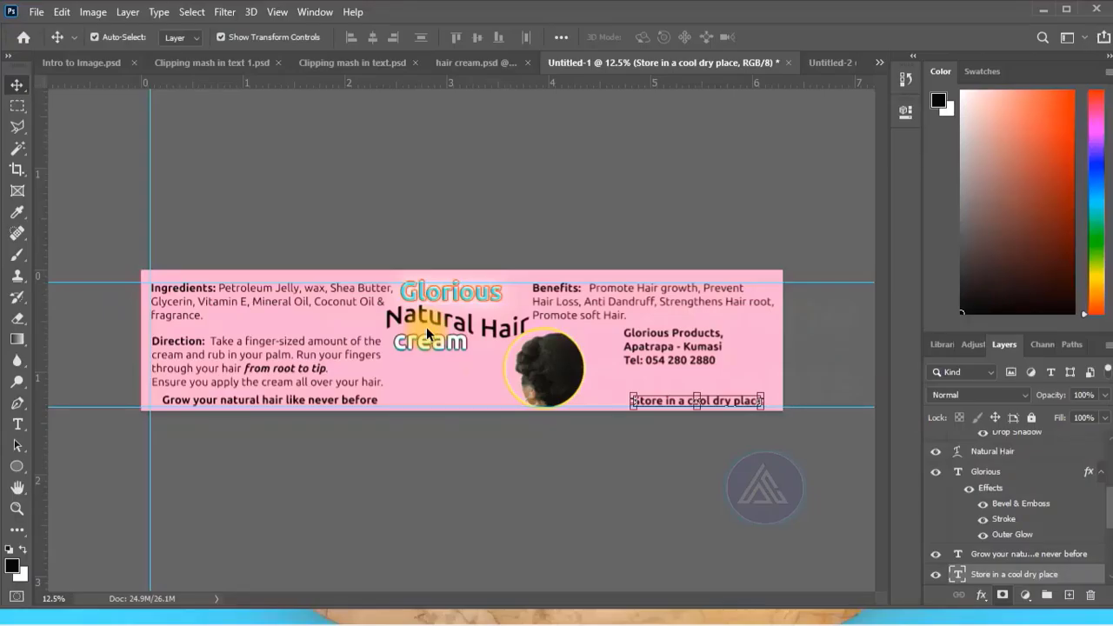
Nudge the "Grow your natural hair like never before" text slightly to the left and deselect it.
{"action": "key", "text": "f"}
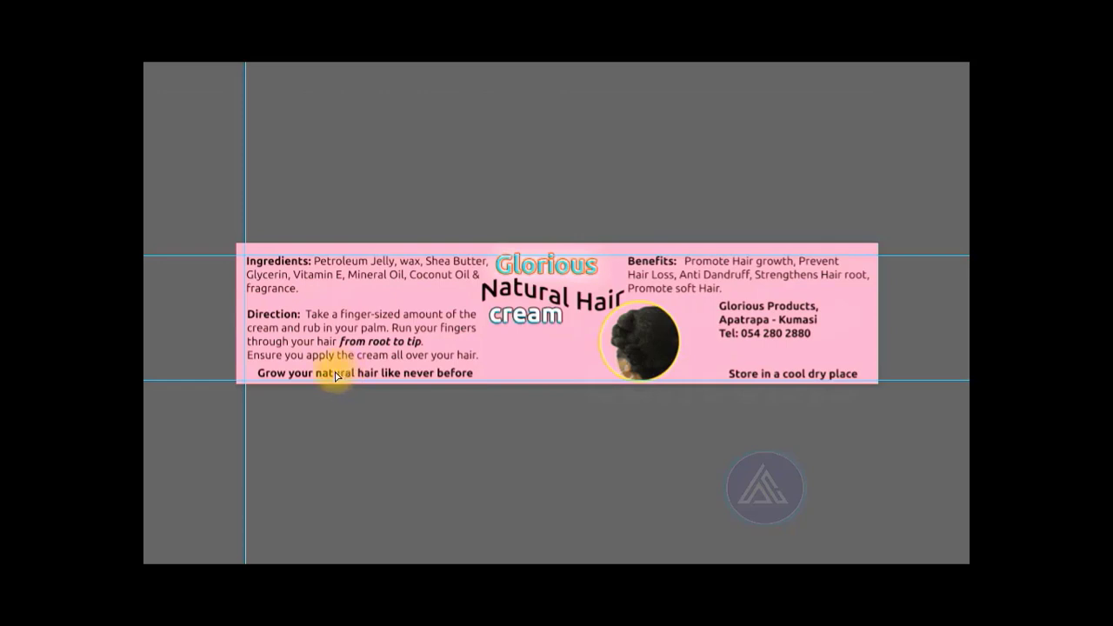
{"action": "left_click", "coordinate": [335, 376]}
{"action": "key", "text": "Left"}
{"action": "key", "text": "Left"}
{"action": "key", "text": "Left"}
{"action": "key", "text": "Left"}
{"action": "key", "text": "Left"}
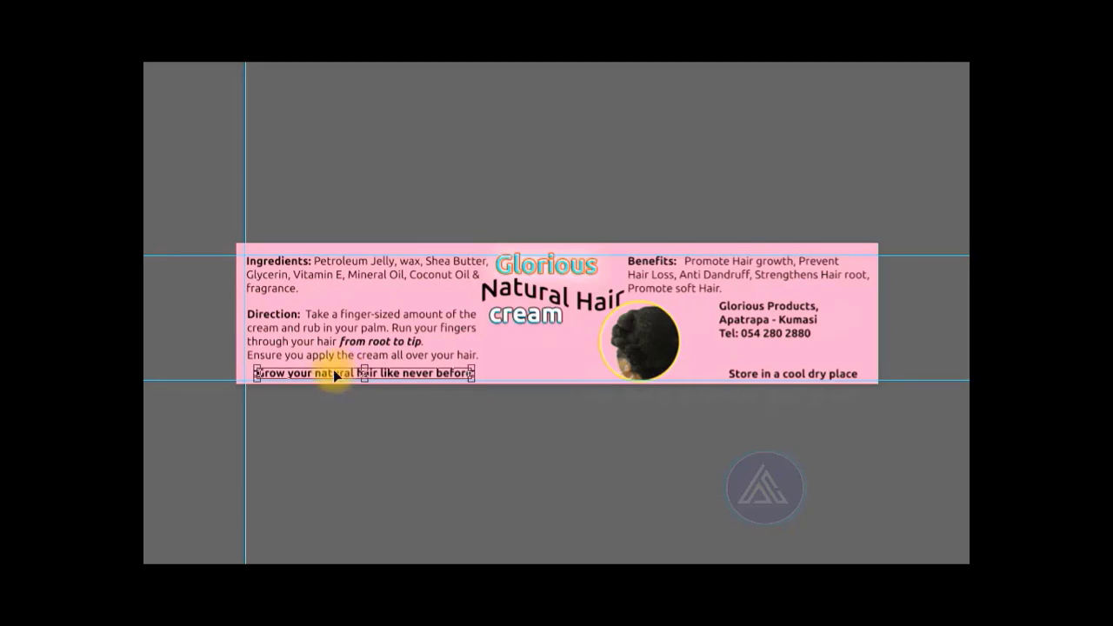
{"action": "key", "text": "Left"}
{"action": "key", "text": "Left"}
{"action": "left_click", "coordinate": [471, 161]}
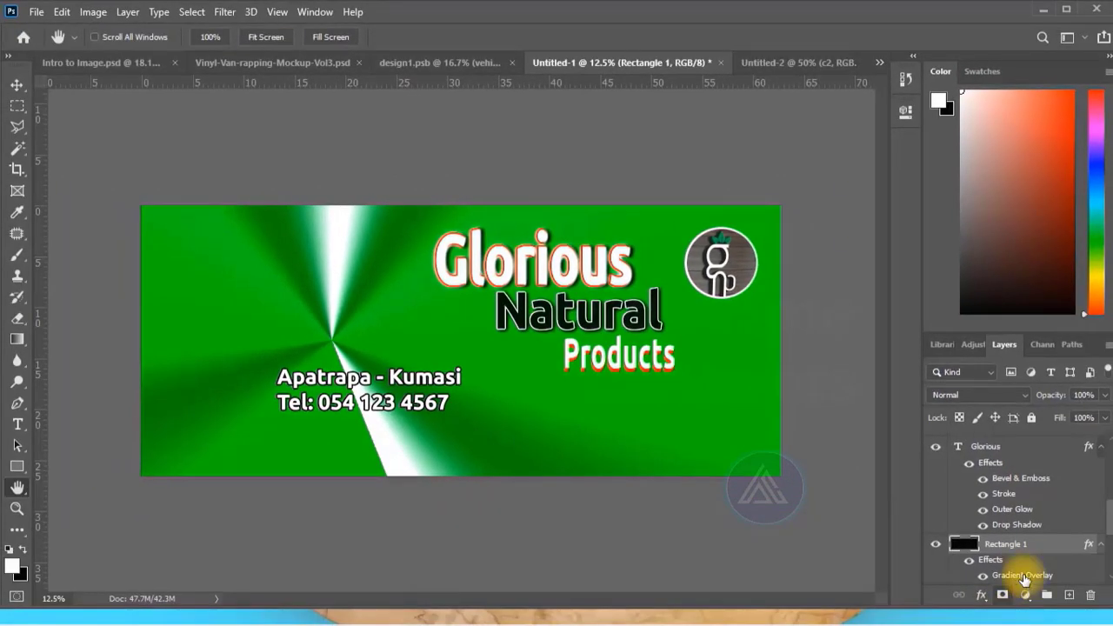
Add a green color stop at 14% to the Gradient Overlay gradient of Rectangle 1, and remove that stop again.
{"action": "left_click", "coordinate": [983, 595]}
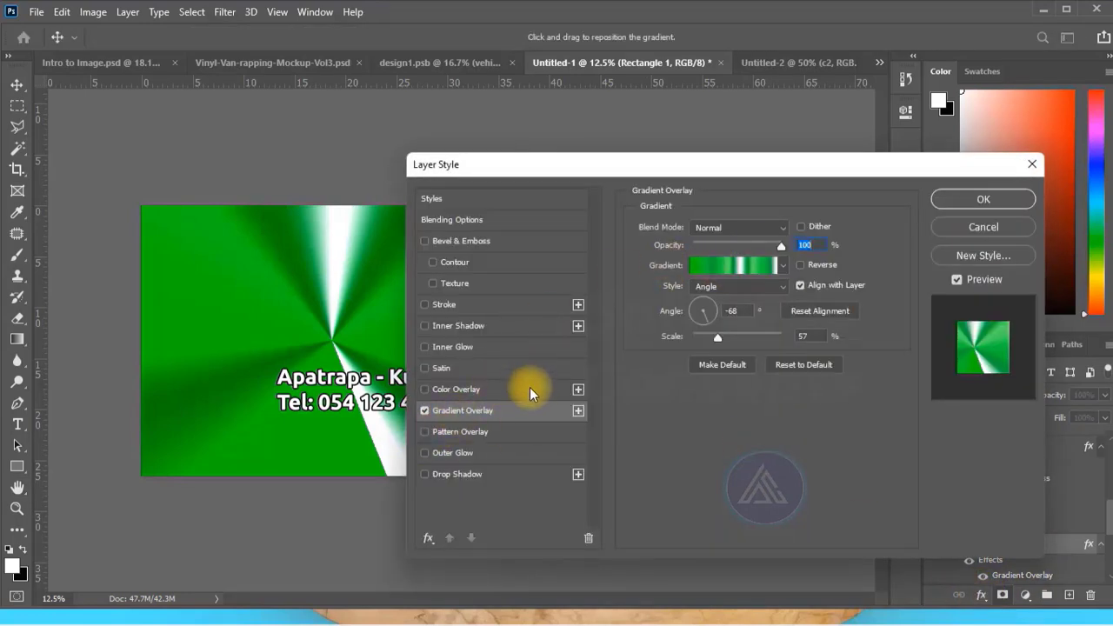
{"action": "left_click", "coordinate": [733, 265]}
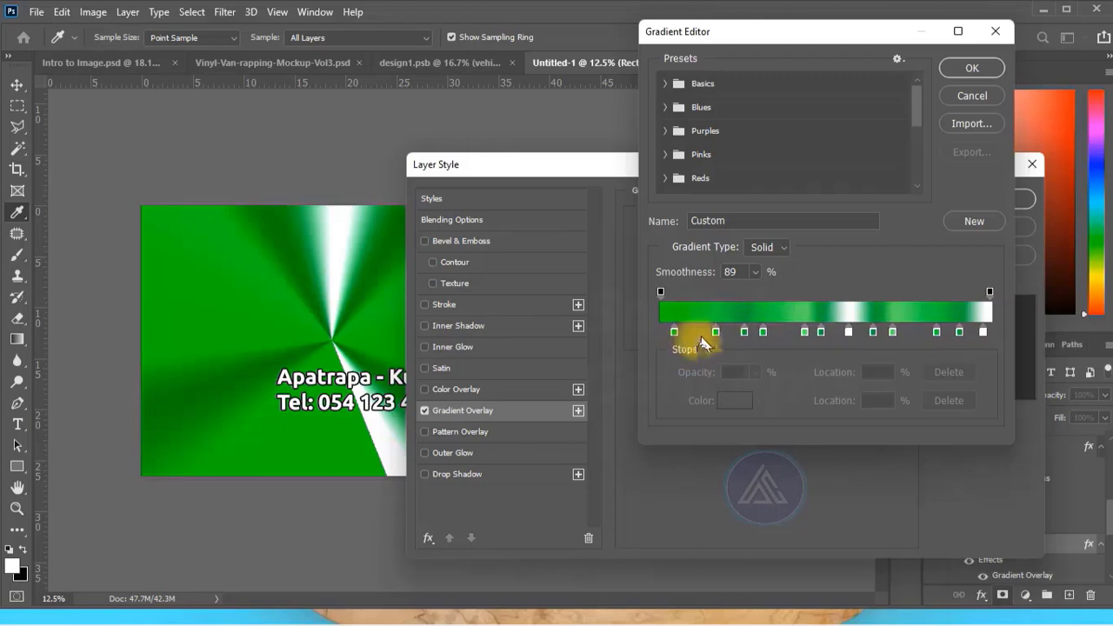
{"action": "left_click", "coordinate": [714, 332]}
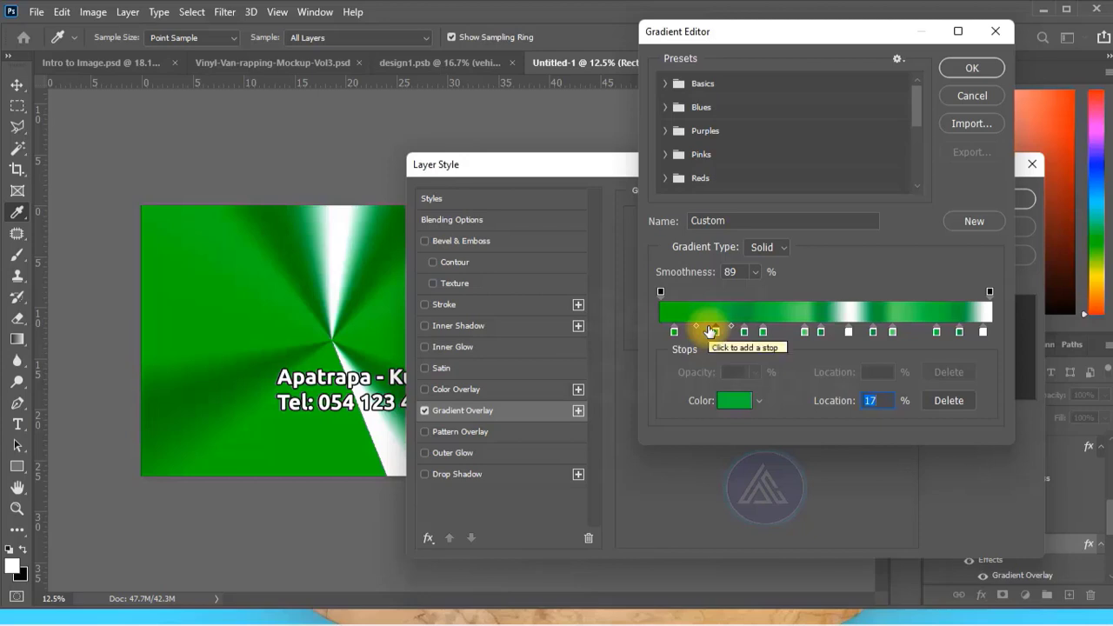
{"action": "left_click_drag", "start_coordinate": [710, 331], "coordinate": [709, 331]}
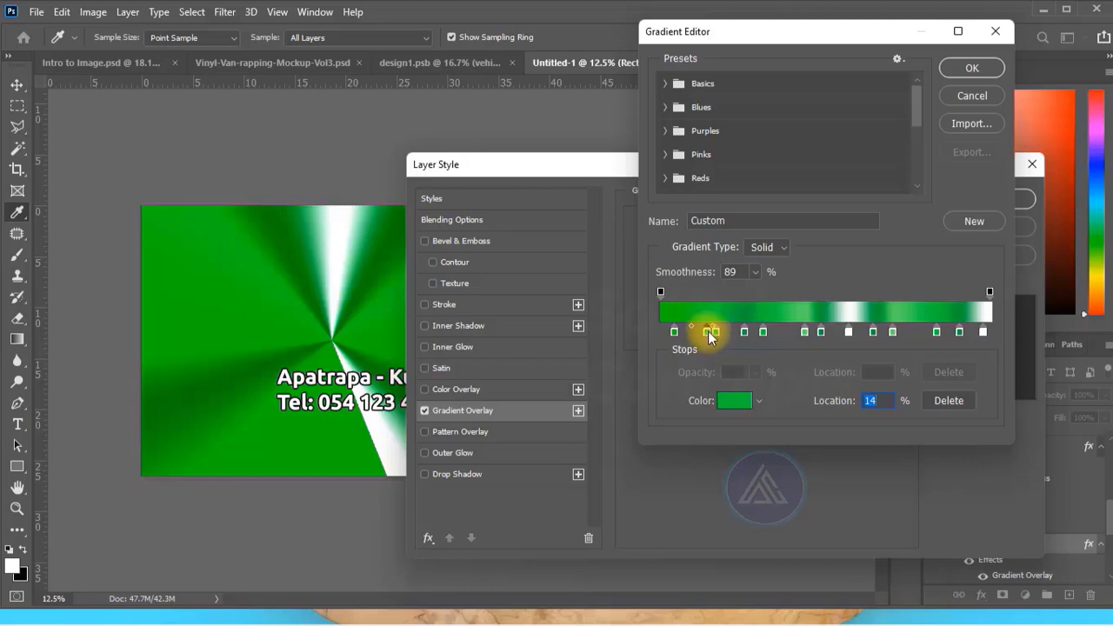
{"action": "left_click_drag", "start_coordinate": [719, 358], "coordinate": [746, 393]}
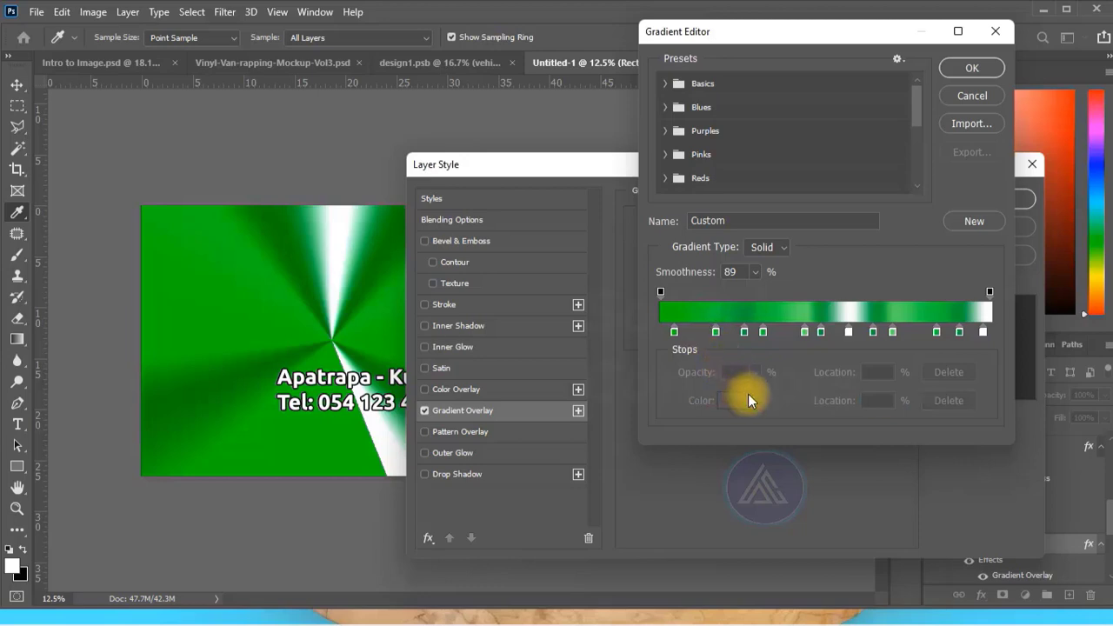
{"action": "left_click", "coordinate": [971, 68]}
Examine the available gradient styles for the Gradient Overlay of Rectangle 1, keeping Angle.
{"action": "left_click", "coordinate": [801, 285]}
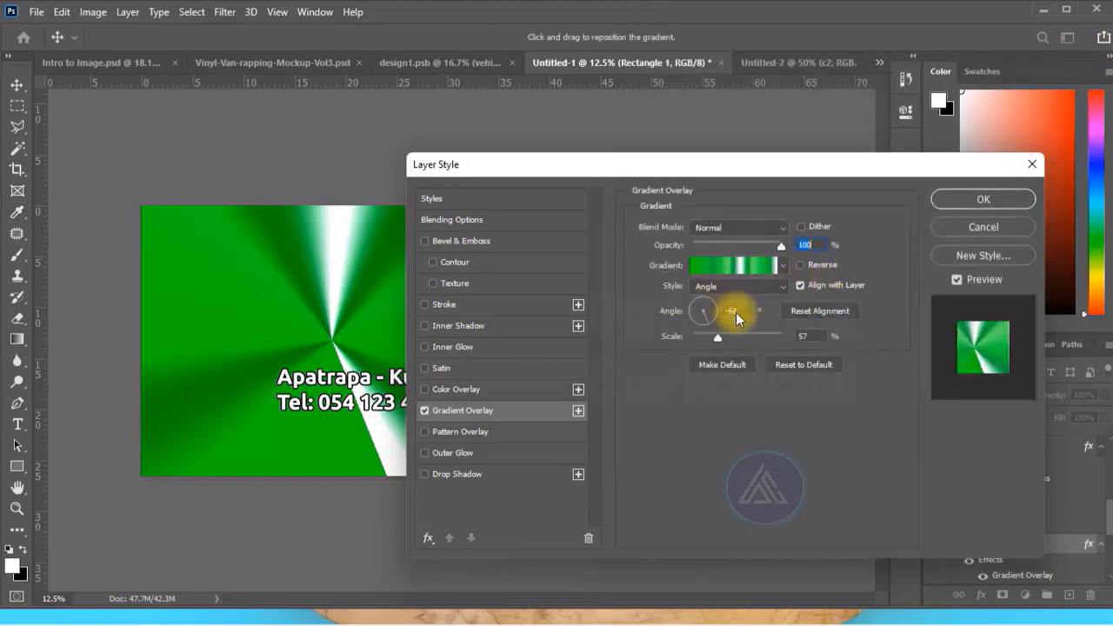
{"action": "left_click", "coordinate": [779, 286]}
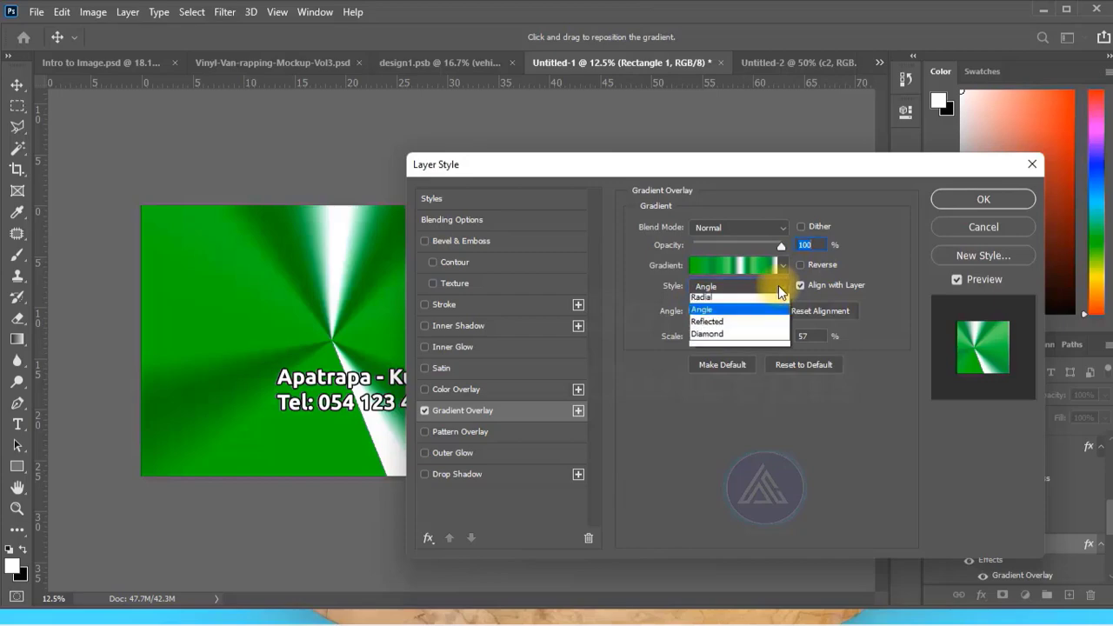
{"action": "left_click", "coordinate": [754, 433]}
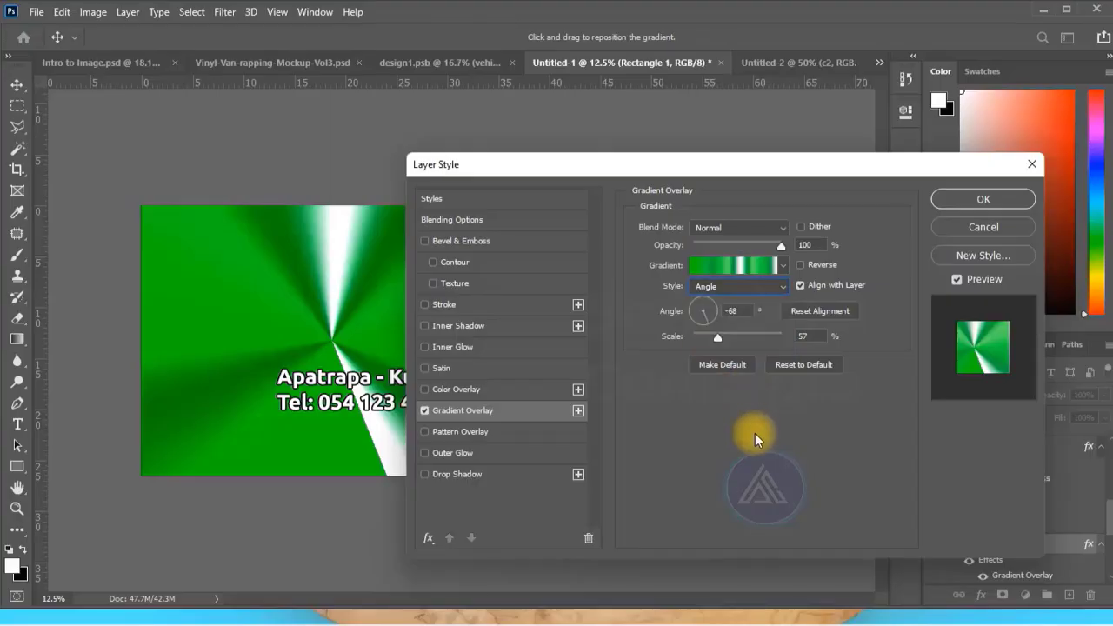
Apply the Gradient Overlay settings to Rectangle 1 and switch to the Vinyl-Van-rapping-Mockup-Vol3.psd document.
{"action": "left_click_drag", "start_coordinate": [671, 169], "coordinate": [797, 169]}
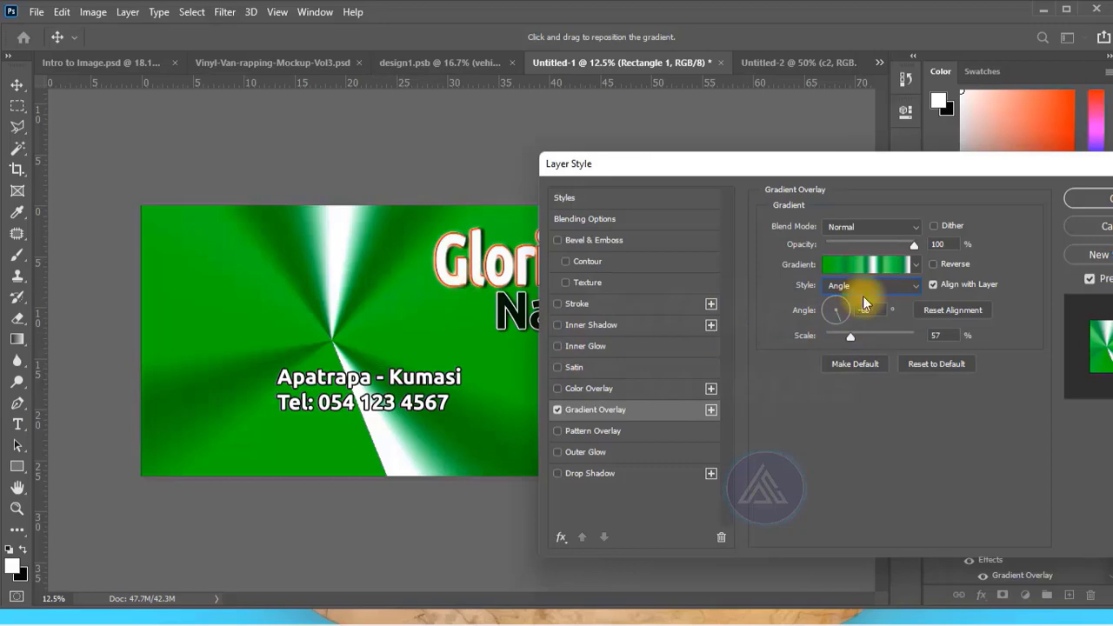
{"action": "left_click", "coordinate": [1083, 198]}
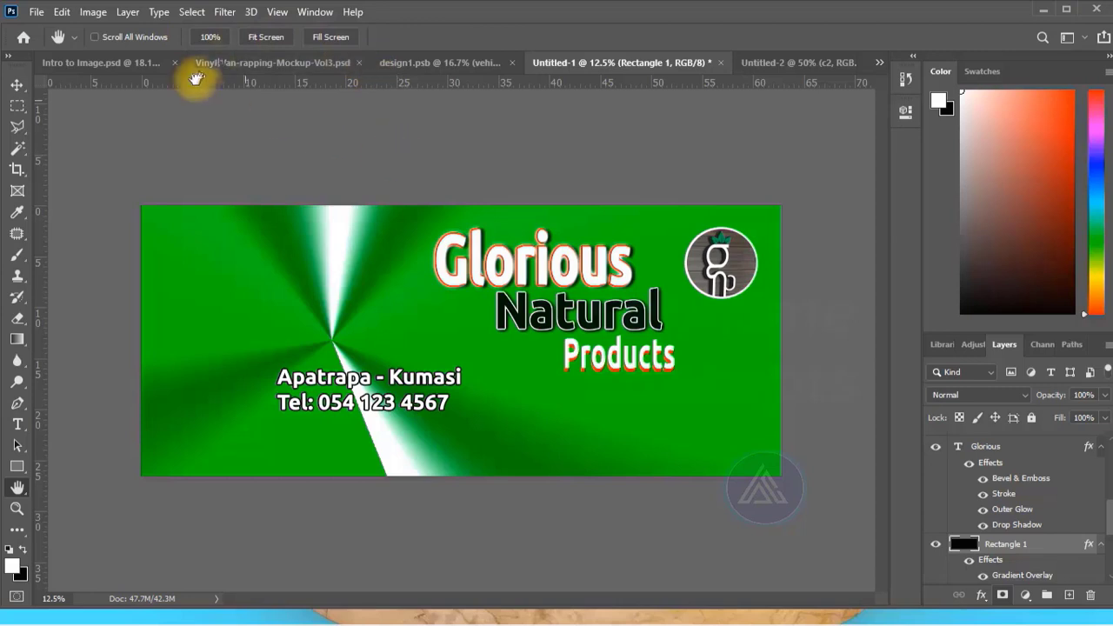
{"action": "left_click", "coordinate": [260, 66]}
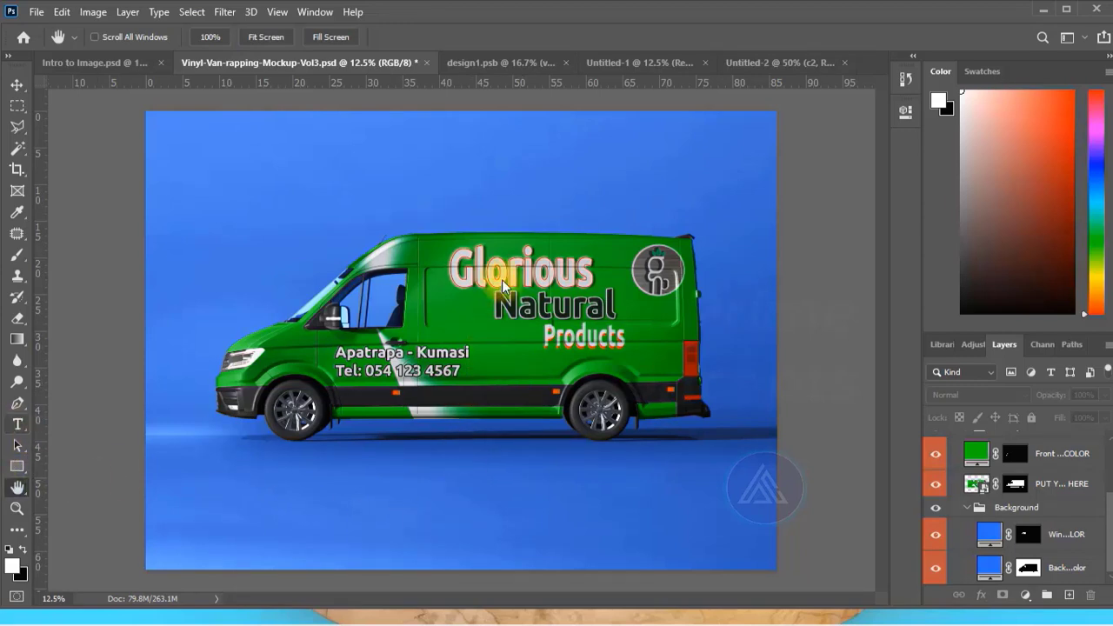
{"action": "left_click", "coordinate": [430, 484]}
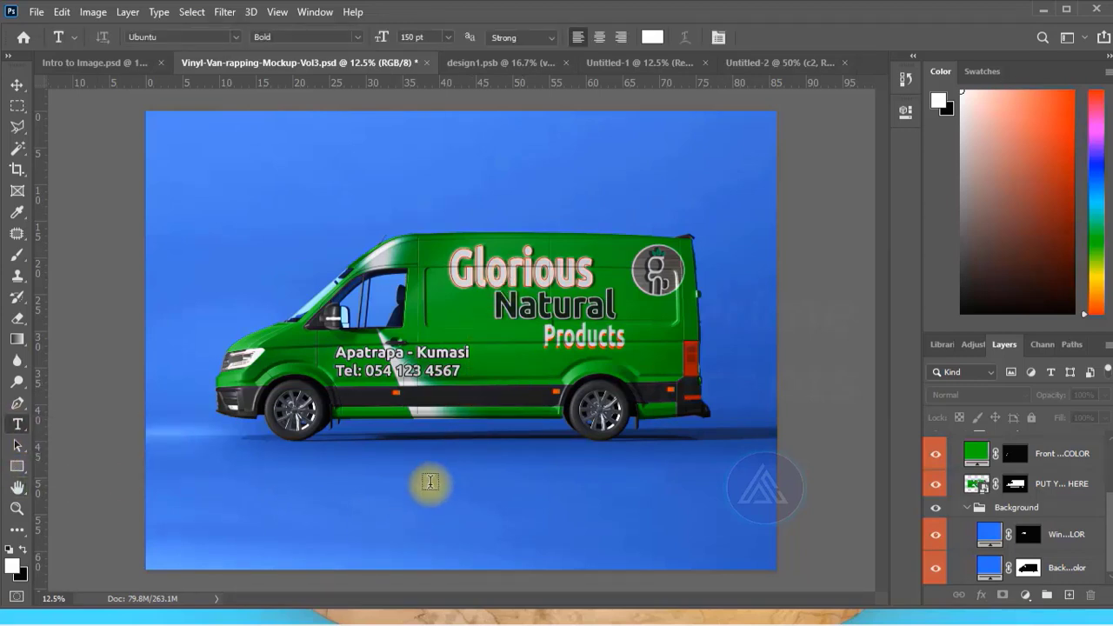
{"action": "left_click", "coordinate": [489, 493]}
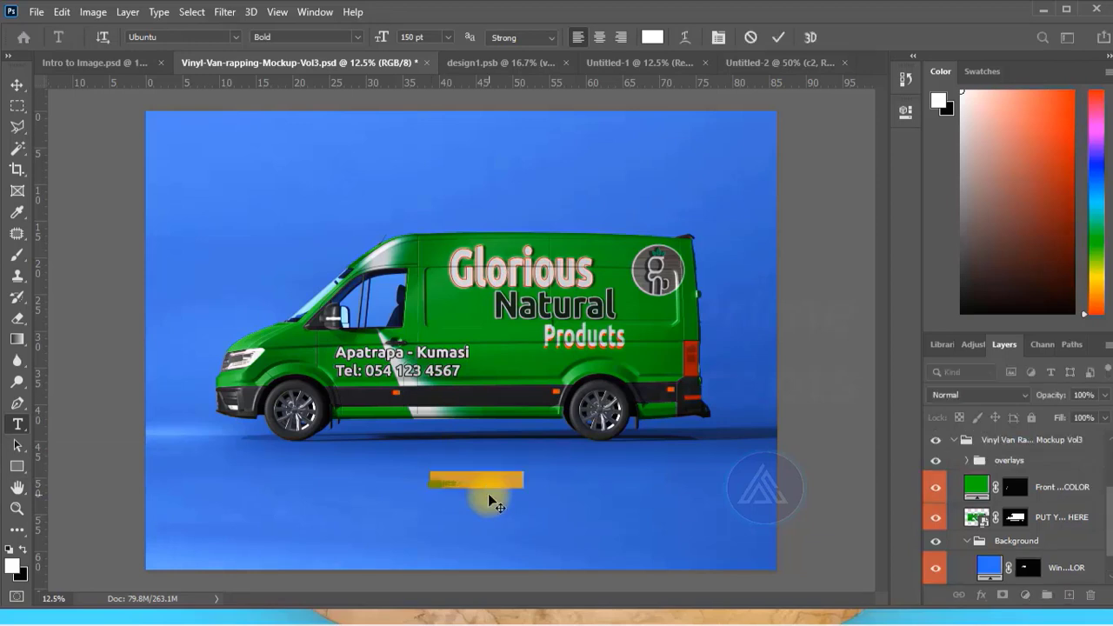
{"action": "left_click", "coordinate": [778, 37]}
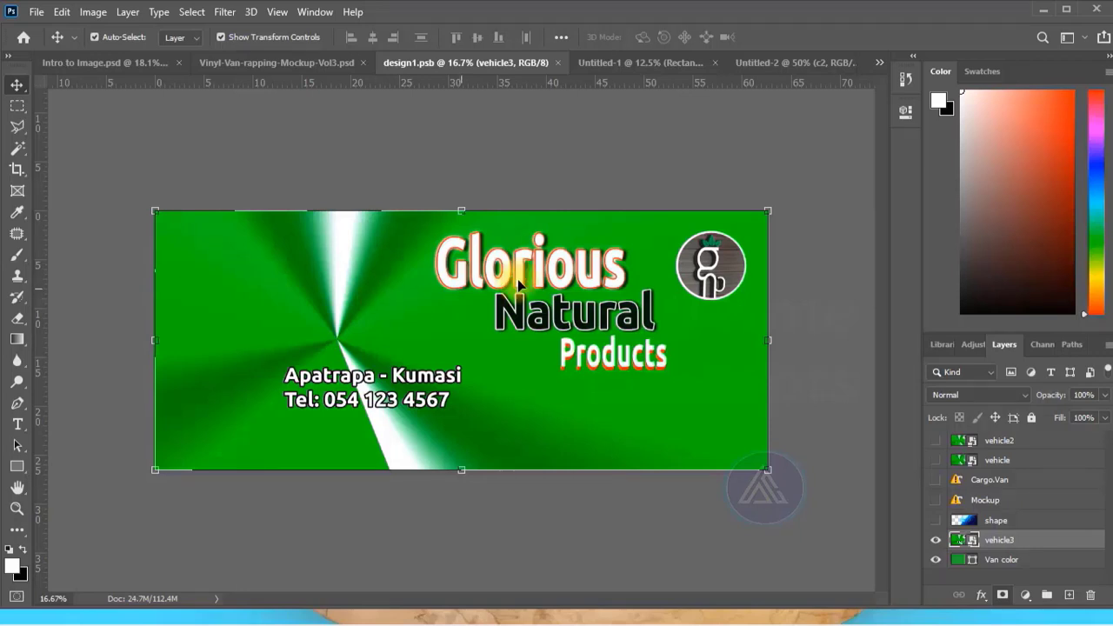
Look at the design1.psb banner artwork with nothing selected and return to the van mockup document.
{"action": "left_click", "coordinate": [629, 152]}
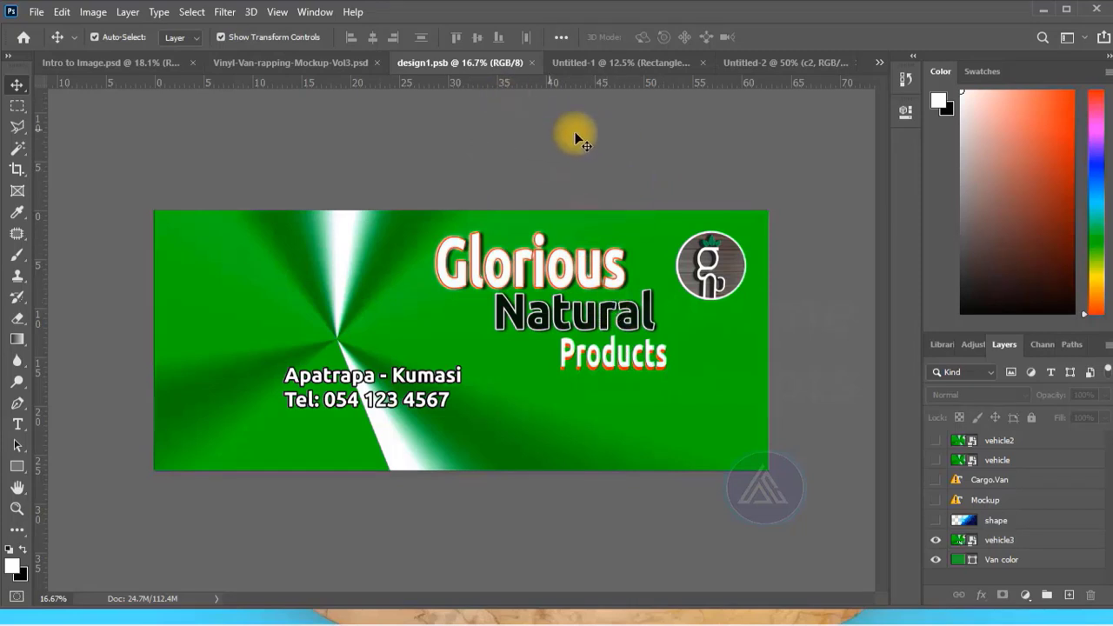
{"action": "left_click", "coordinate": [261, 62]}
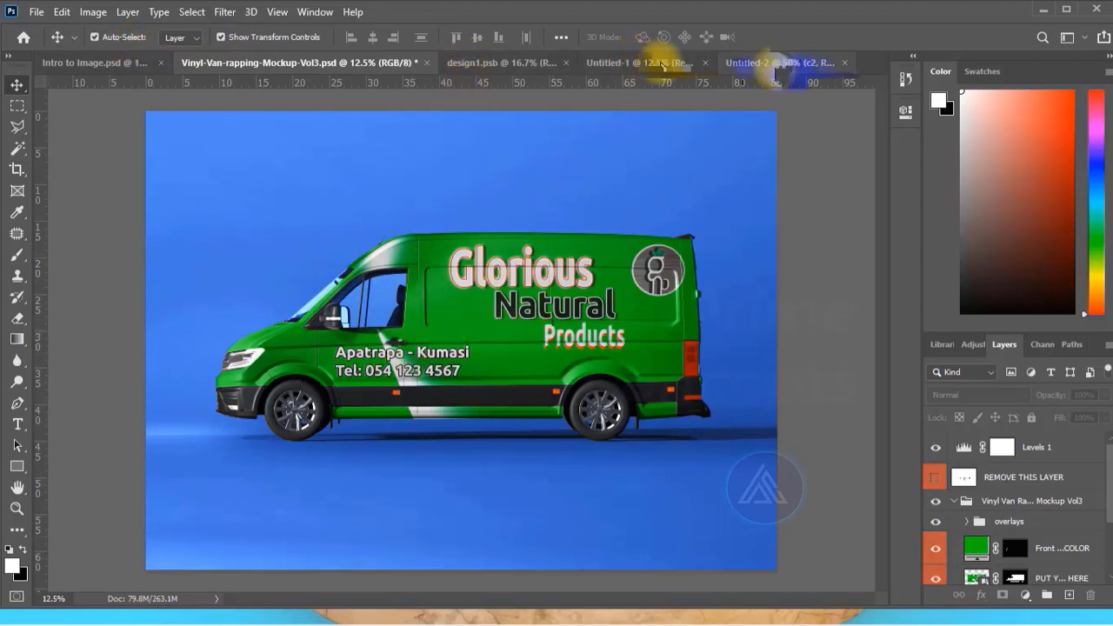
Remove the white glare from the middle of the meat in Untitled-2 with the Spot Healing Brush.
{"action": "left_click", "coordinate": [760, 61]}
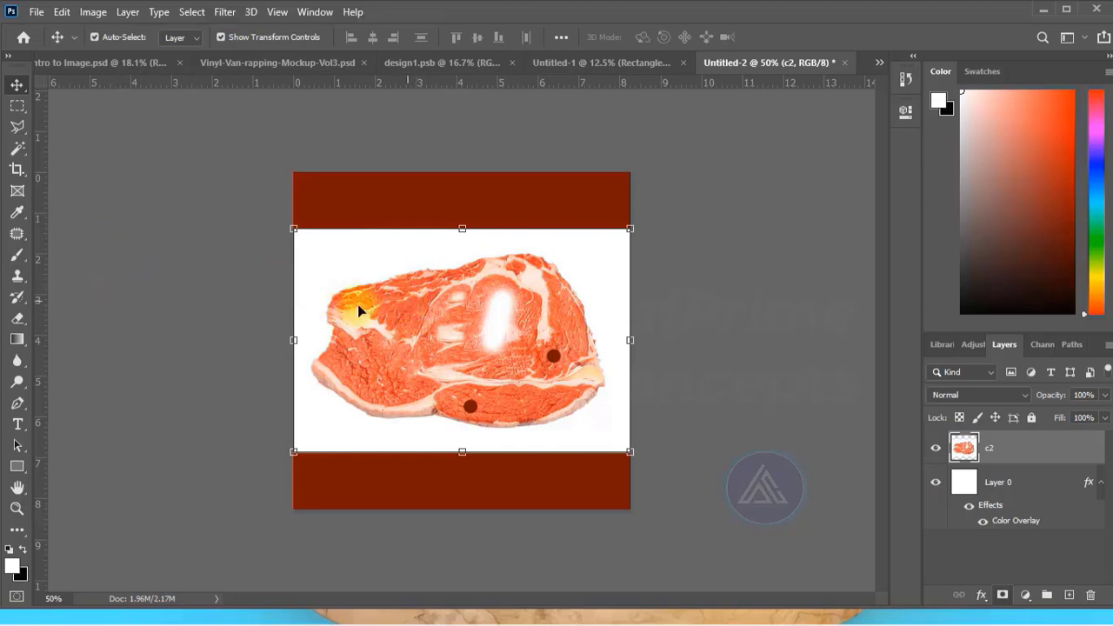
{"action": "left_click", "coordinate": [18, 234]}
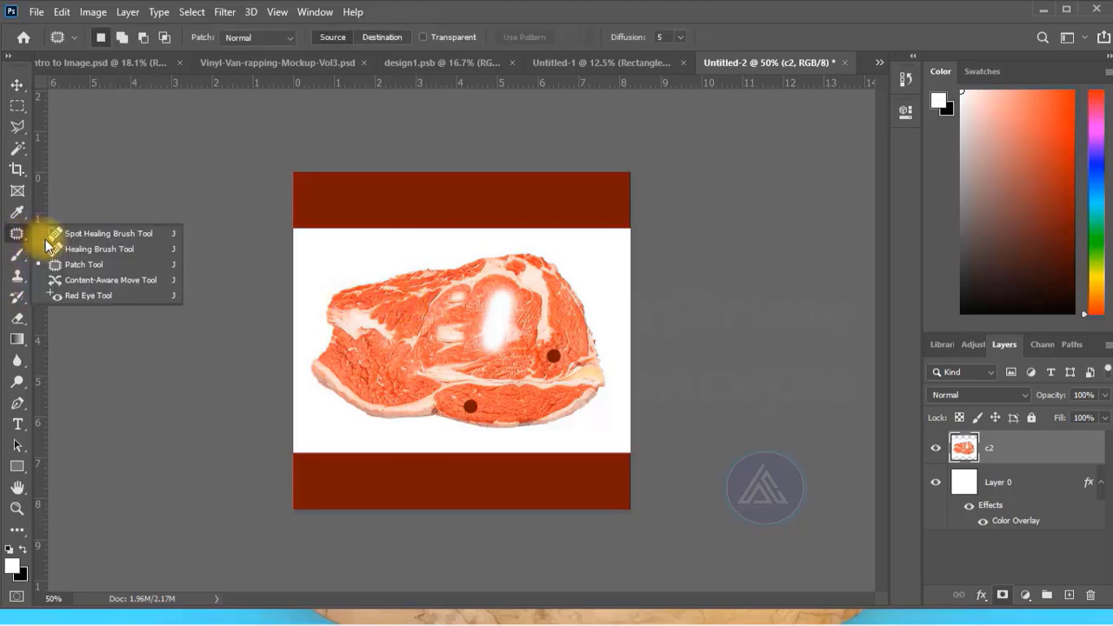
{"action": "left_click", "coordinate": [77, 241]}
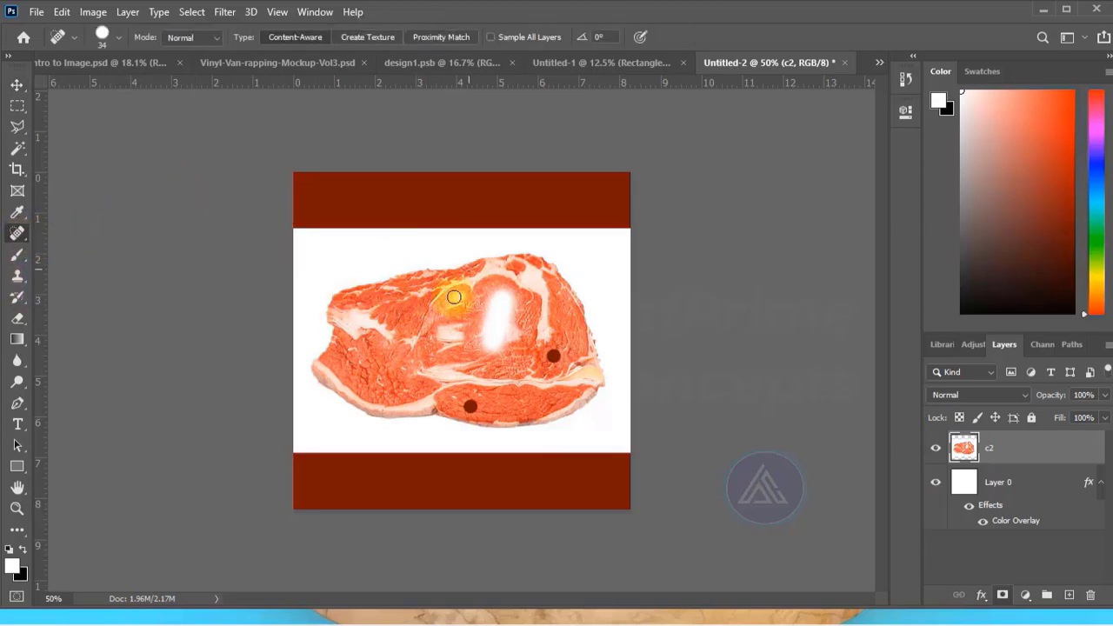
{"action": "left_click", "coordinate": [106, 37]}
{"action": "left_click", "coordinate": [283, 131]}
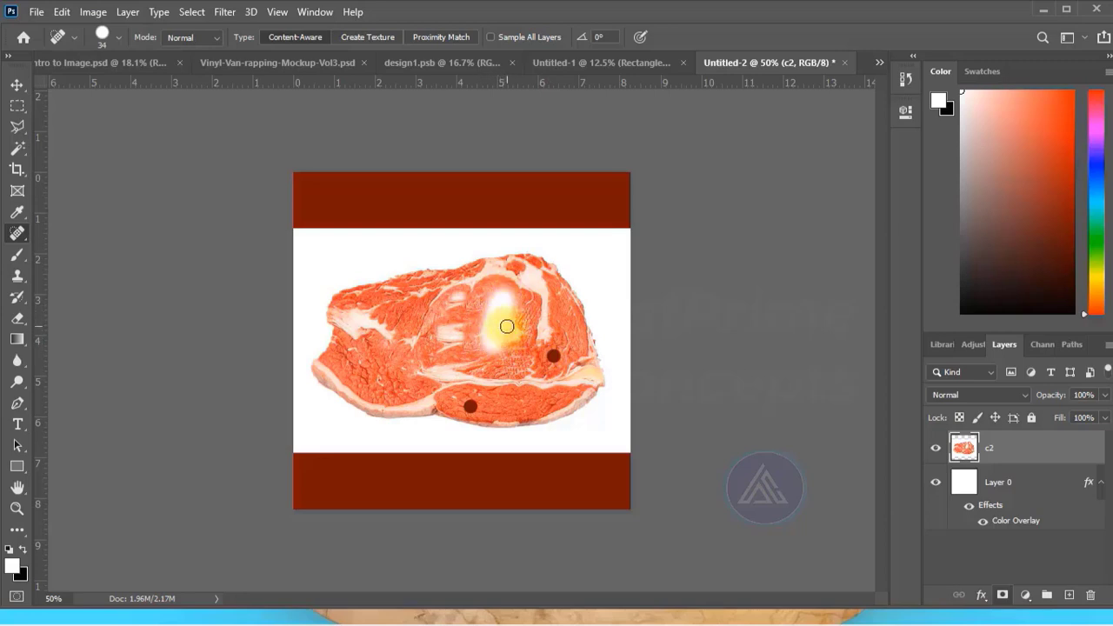
{"action": "mouse_move", "coordinate": [508, 297]}
{"action": "left_mouse_down"}
{"action": "mouse_move", "coordinate": [499, 341]}
{"action": "mouse_move", "coordinate": [495, 287]}
{"action": "mouse_move", "coordinate": [480, 338]}
{"action": "mouse_move", "coordinate": [513, 298]}
{"action": "mouse_move", "coordinate": [517, 334]}
{"action": "mouse_move", "coordinate": [511, 293]}
{"action": "mouse_move", "coordinate": [497, 290]}
{"action": "mouse_move", "coordinate": [520, 324]}
{"action": "mouse_move", "coordinate": [508, 348]}
{"action": "mouse_move", "coordinate": [486, 321]}
{"action": "mouse_move", "coordinate": [524, 263]}
{"action": "left_mouse_up"}
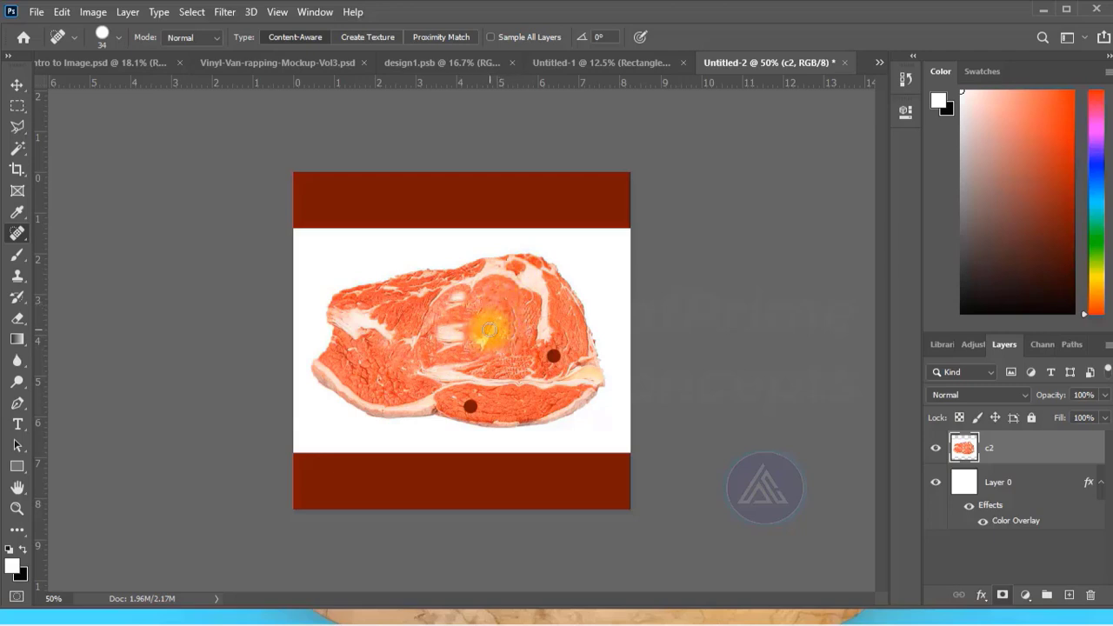
Patch the pale area left of the meat's centre with clean meat texture using the Patch tool.
{"action": "right_click", "coordinate": [17, 233]}
{"action": "left_click", "coordinate": [77, 264]}
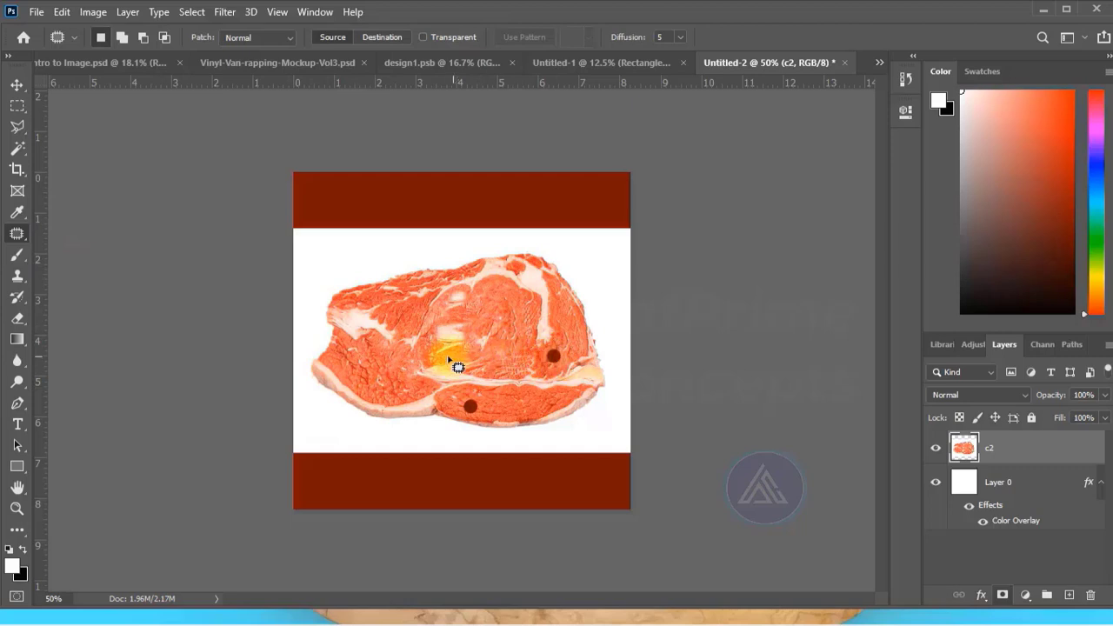
{"action": "mouse_move", "coordinate": [450, 323]}
{"action": "left_mouse_down"}
{"action": "mouse_move", "coordinate": [444, 357]}
{"action": "mouse_move", "coordinate": [466, 360]}
{"action": "mouse_move", "coordinate": [468, 332]}
{"action": "mouse_move", "coordinate": [447, 318]}
{"action": "mouse_move", "coordinate": [462, 336]}
{"action": "mouse_move", "coordinate": [455, 340]}
{"action": "mouse_move", "coordinate": [516, 320]}
{"action": "mouse_move", "coordinate": [460, 351]}
{"action": "mouse_move", "coordinate": [429, 351]}
{"action": "mouse_move", "coordinate": [451, 329]}
{"action": "mouse_move", "coordinate": [440, 328]}
{"action": "mouse_move", "coordinate": [435, 339]}
{"action": "mouse_move", "coordinate": [462, 324]}
{"action": "mouse_move", "coordinate": [423, 344]}
{"action": "mouse_move", "coordinate": [490, 333]}
{"action": "mouse_move", "coordinate": [514, 309]}
{"action": "mouse_move", "coordinate": [453, 334]}
{"action": "left_mouse_up"}
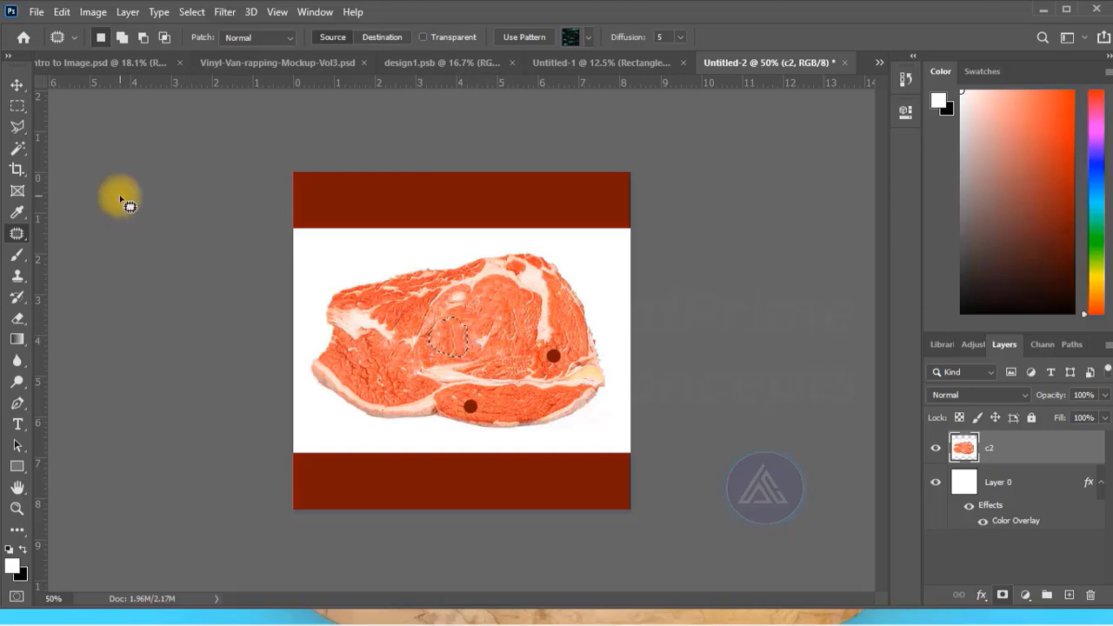
{"action": "right_click", "coordinate": [17, 235]}
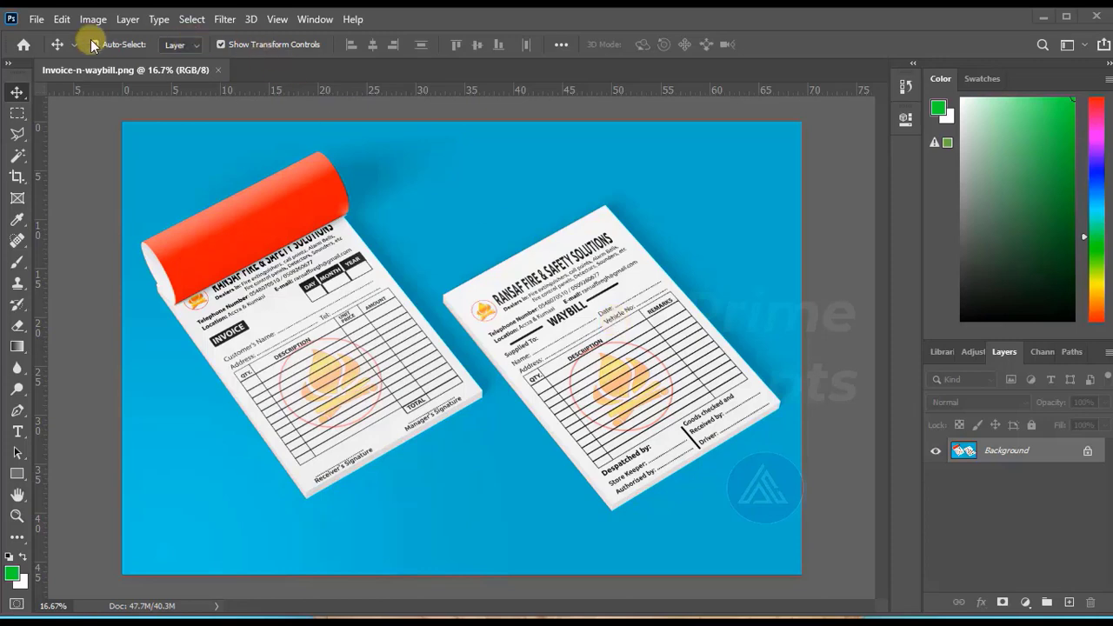
Begin a new document named REceipt with the International Paper type and A5 size.
{"action": "left_click", "coordinate": [37, 22]}
{"action": "left_click", "coordinate": [51, 47]}
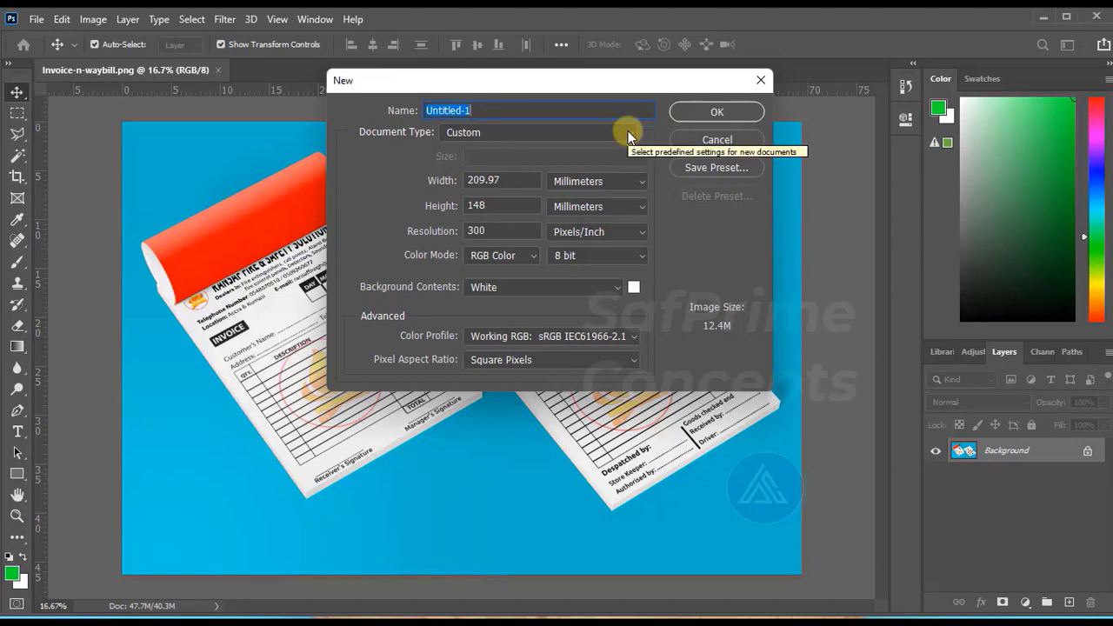
{"action": "type", "text": "REceipt"}
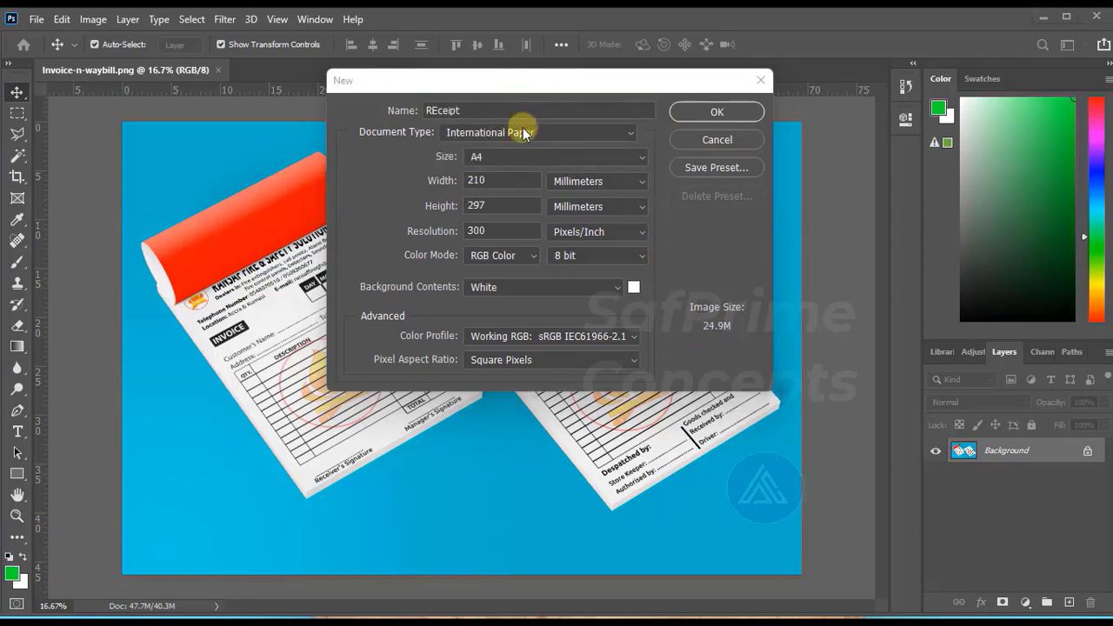
{"action": "left_click", "coordinate": [640, 156]}
{"action": "left_click", "coordinate": [525, 200]}
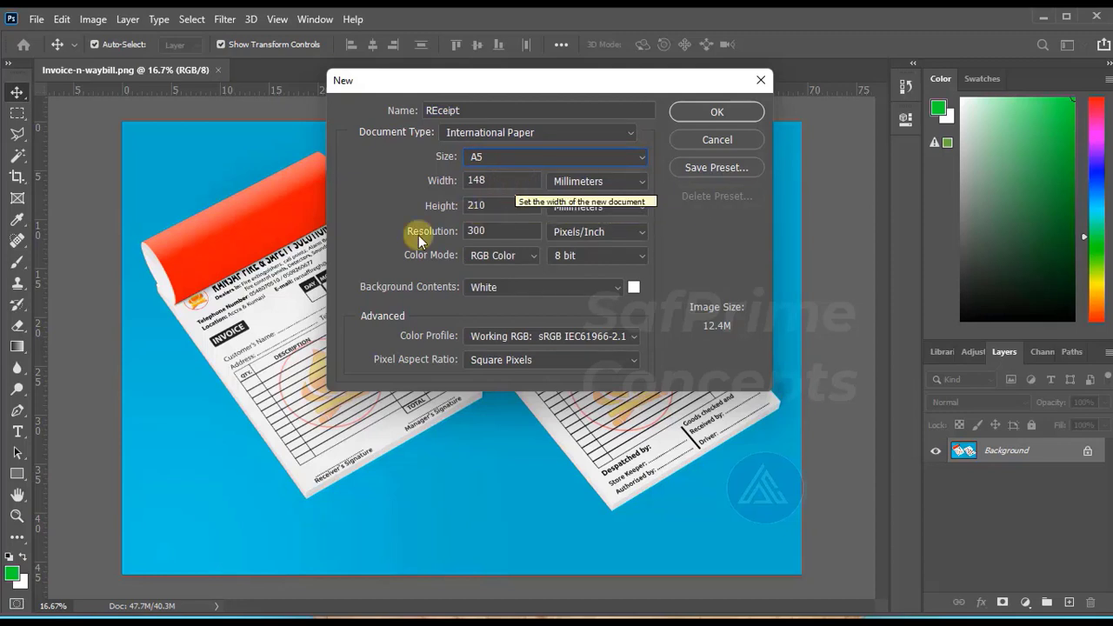
Set the new document to 210 mm wide and 148 mm high, and create it.
{"action": "left_click", "coordinate": [491, 180]}
{"action": "left_click_drag", "start_coordinate": [492, 180], "coordinate": [464, 191]}
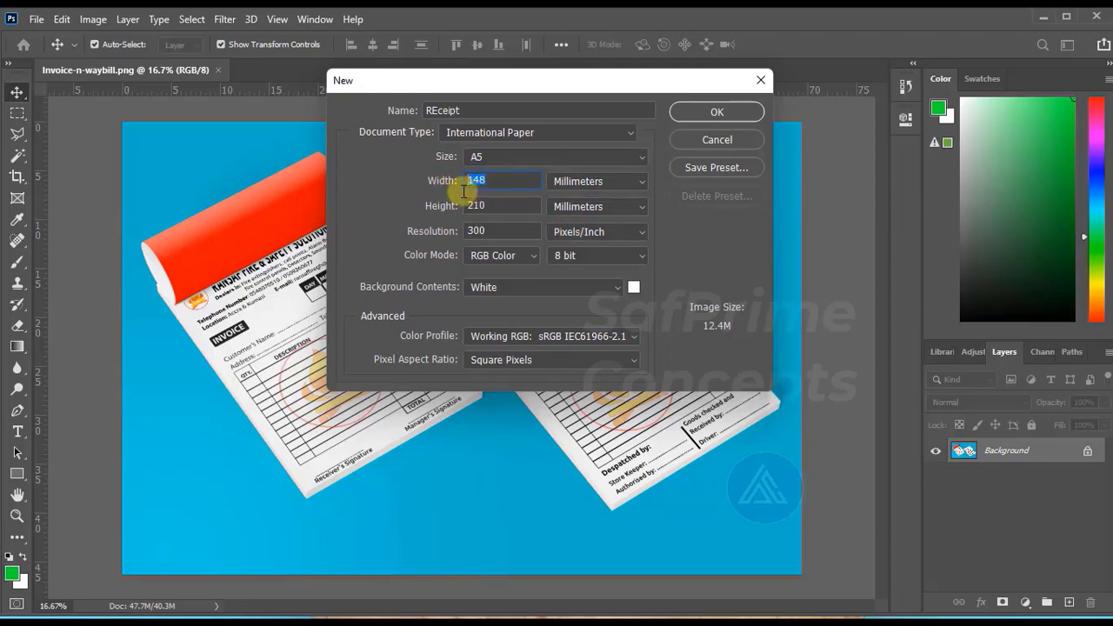
{"action": "type", "text": "210"}
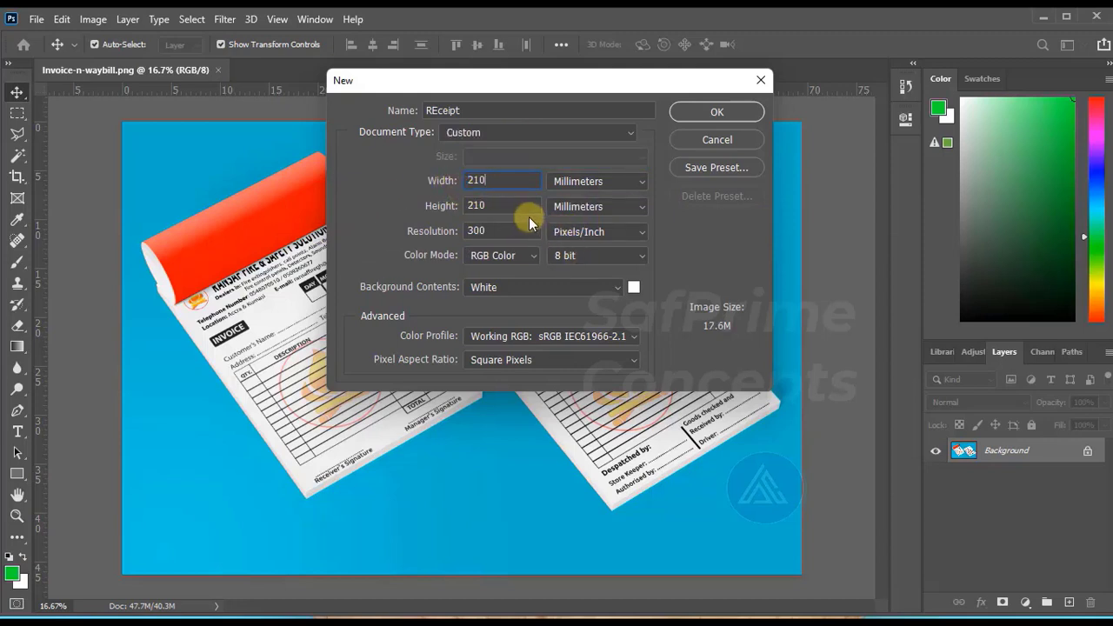
{"action": "left_click_drag", "start_coordinate": [496, 204], "coordinate": [470, 221]}
{"action": "type", "text": "148"}
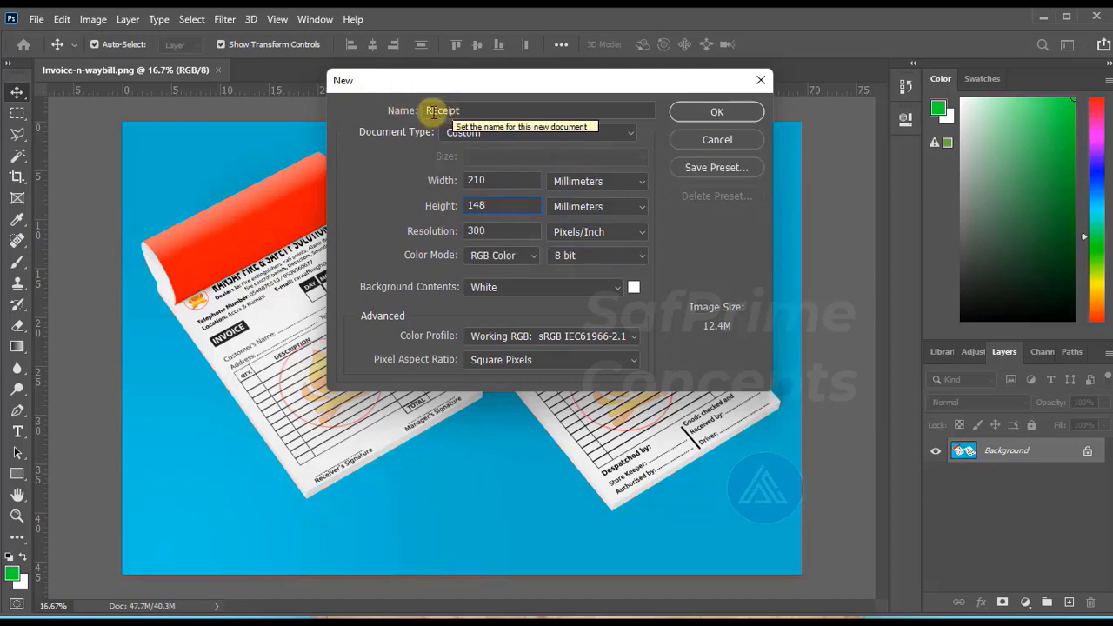
{"action": "left_click", "coordinate": [716, 113]}
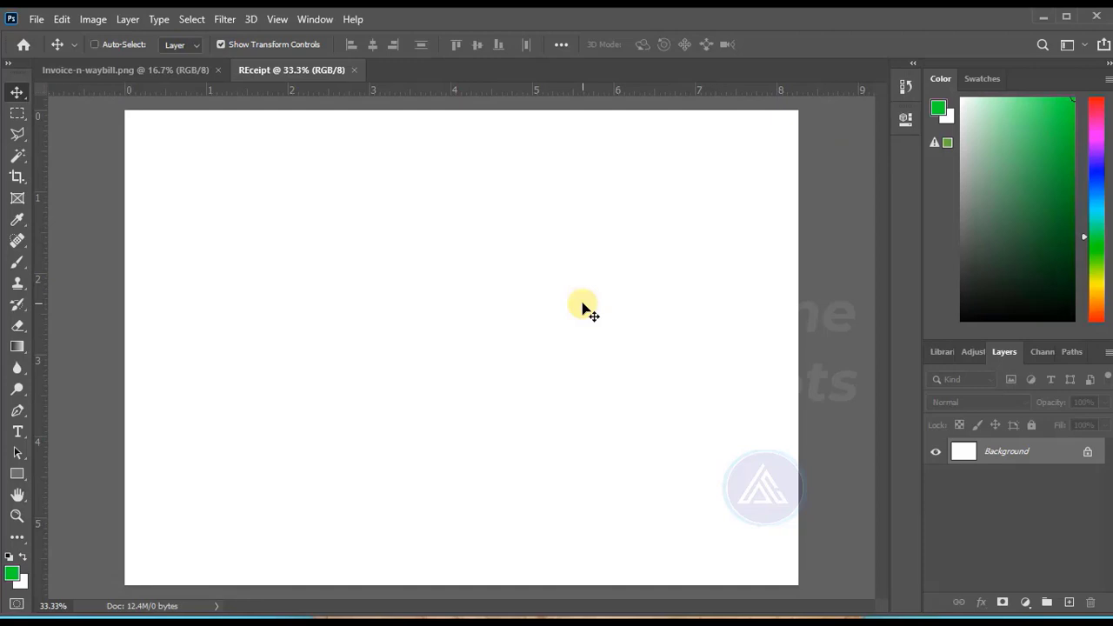
Hide the rulers in the REceipt document and show them again.
{"action": "key", "text": "ctrl+minus"}
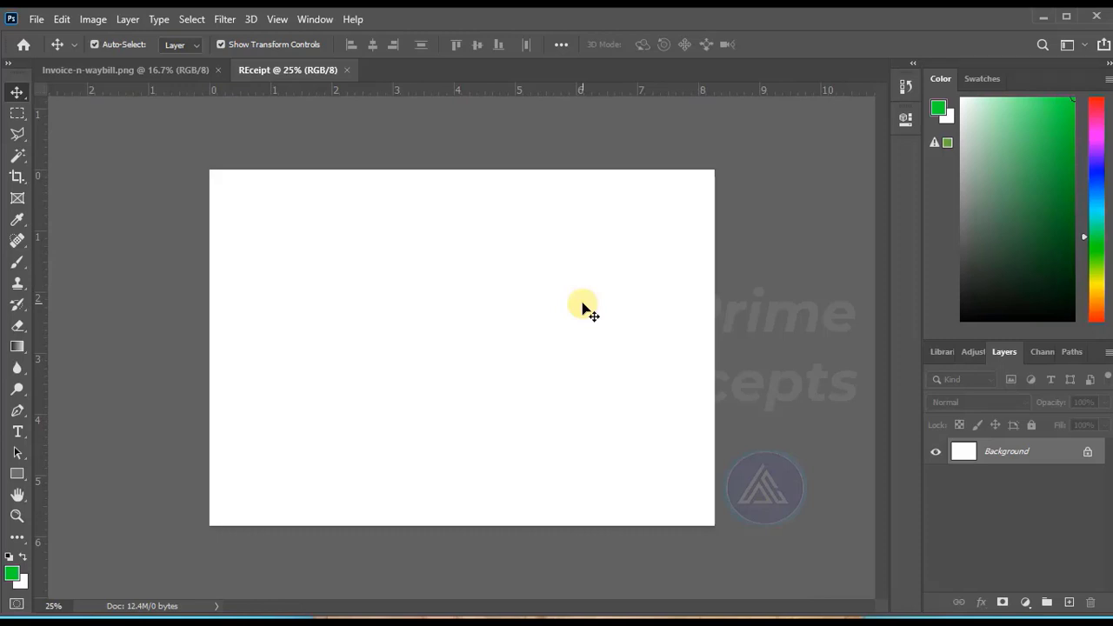
{"action": "left_click", "coordinate": [16, 517]}
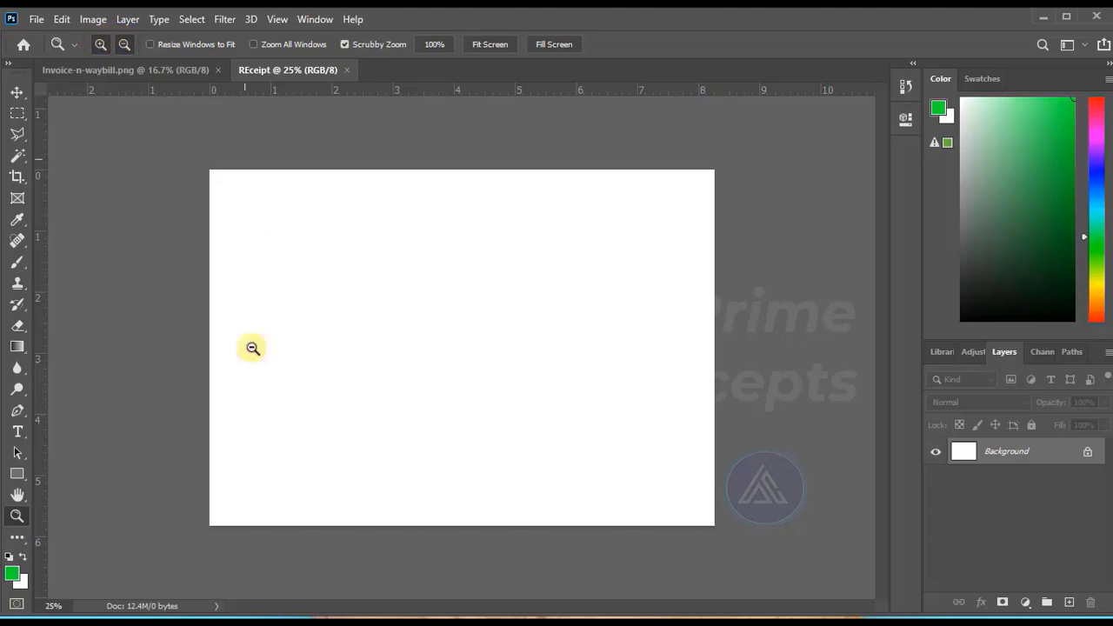
{"action": "left_click", "coordinate": [17, 91]}
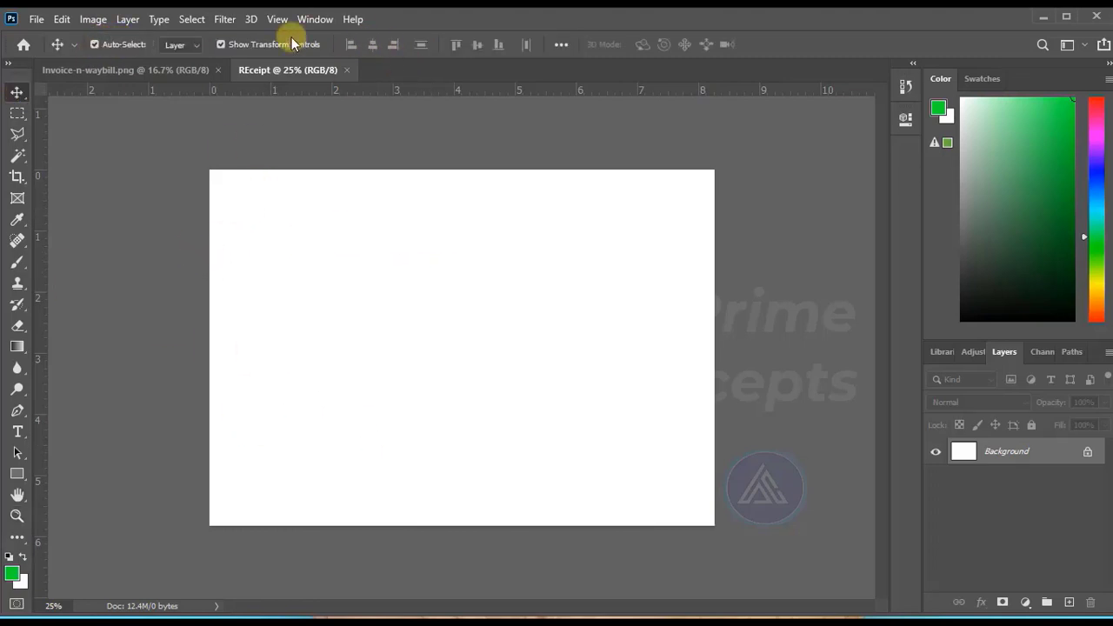
{"action": "left_click", "coordinate": [277, 19]}
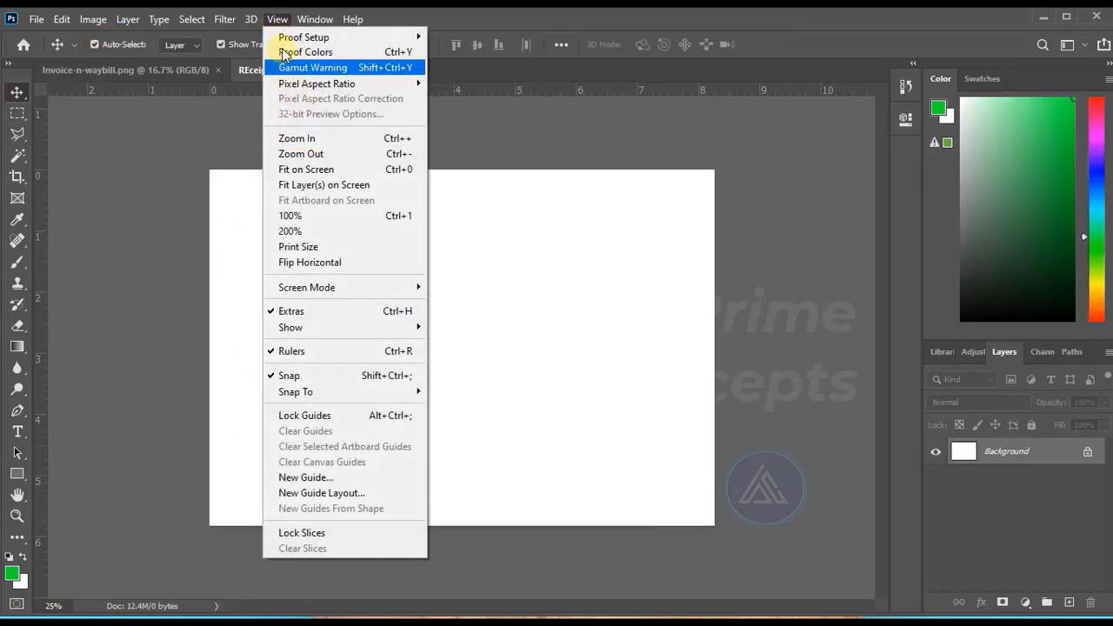
{"action": "left_click", "coordinate": [332, 349]}
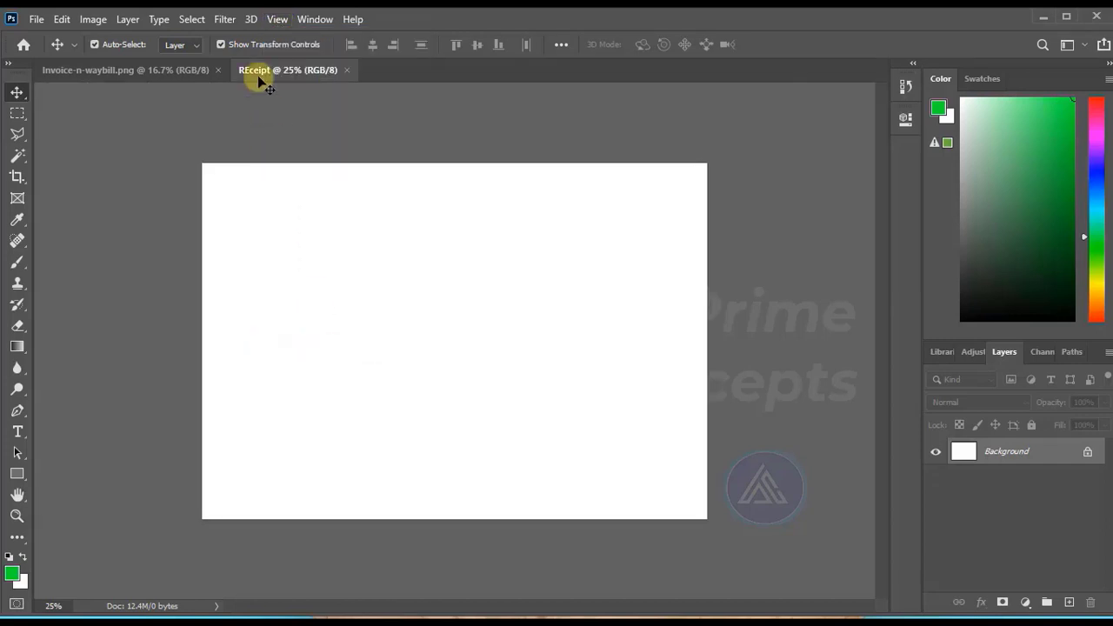
{"action": "left_click", "coordinate": [276, 19]}
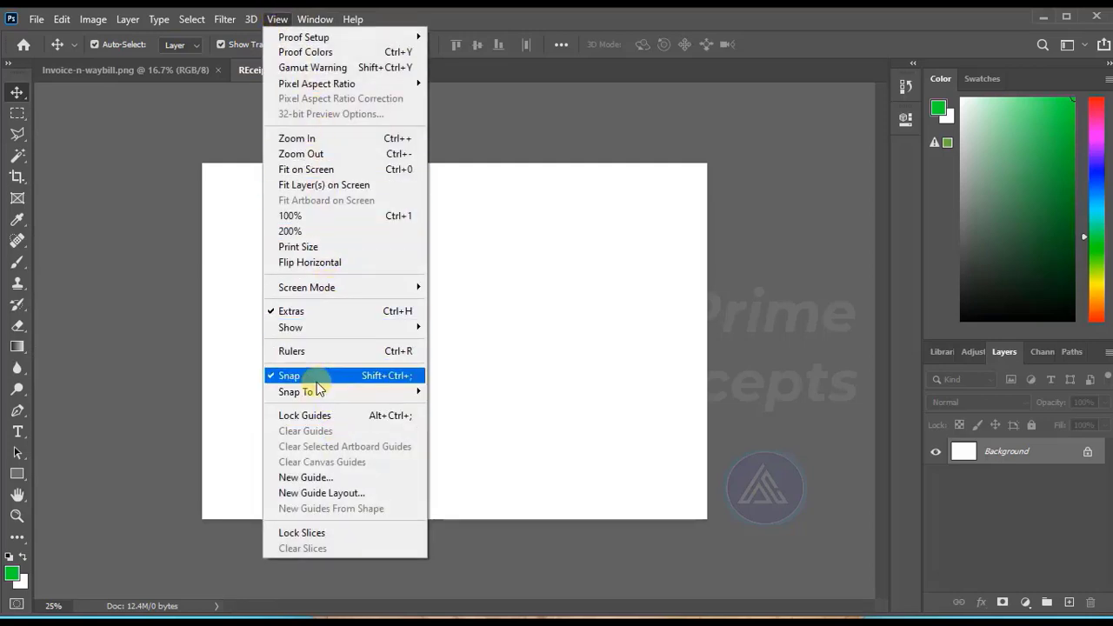
{"action": "left_click", "coordinate": [308, 354]}
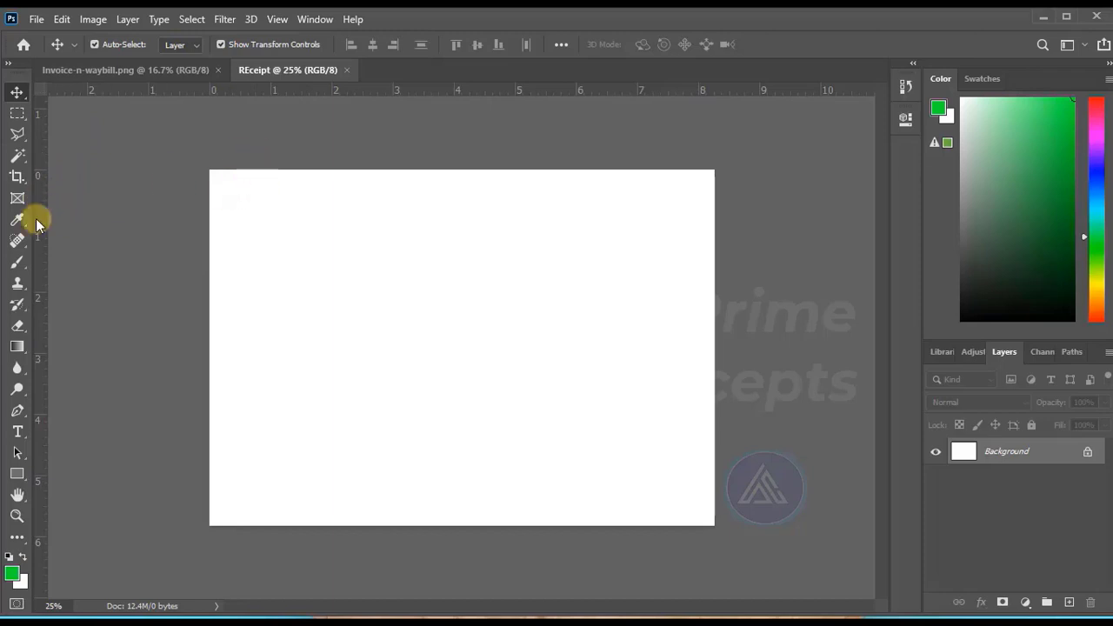
Place a vertical guide about 0.9 in from the page's left edge.
{"action": "left_click_drag", "start_coordinate": [44, 218], "coordinate": [265, 235]}
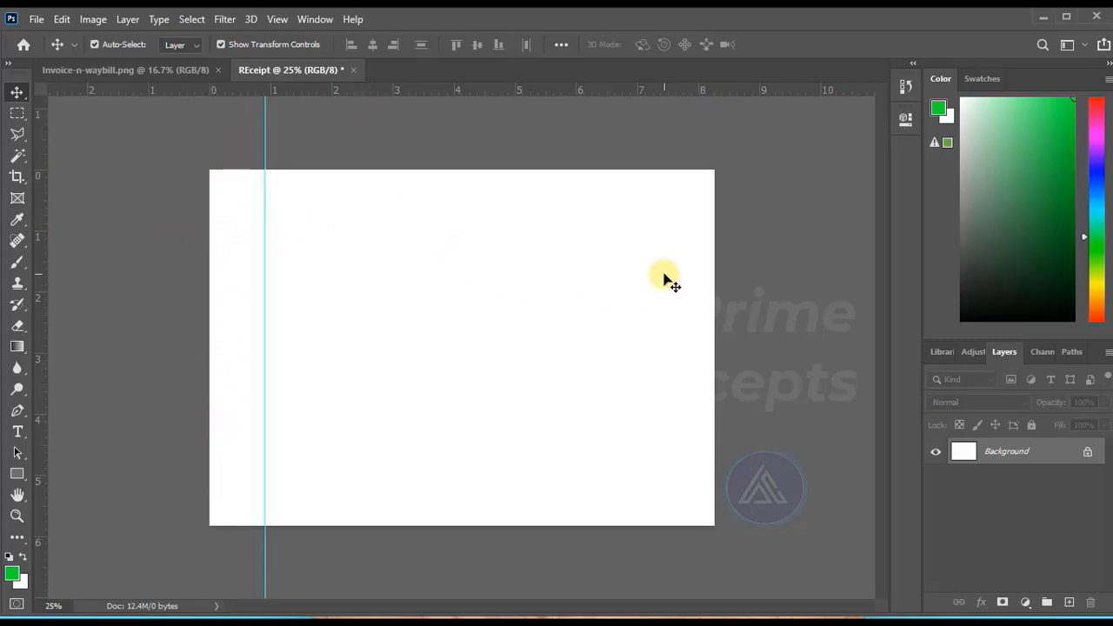
Add a horizontal text line reading RANSAF FIRE & SAFETY SOLUTIONS near the page's upper edge.
{"action": "left_click", "coordinate": [17, 433]}
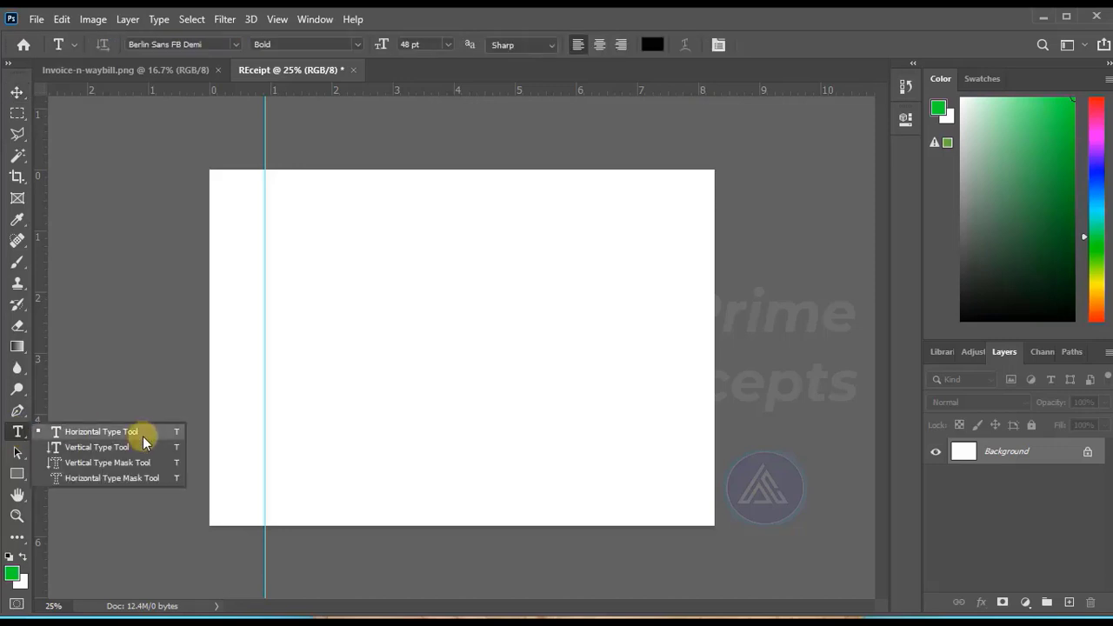
{"action": "left_click", "coordinate": [94, 431]}
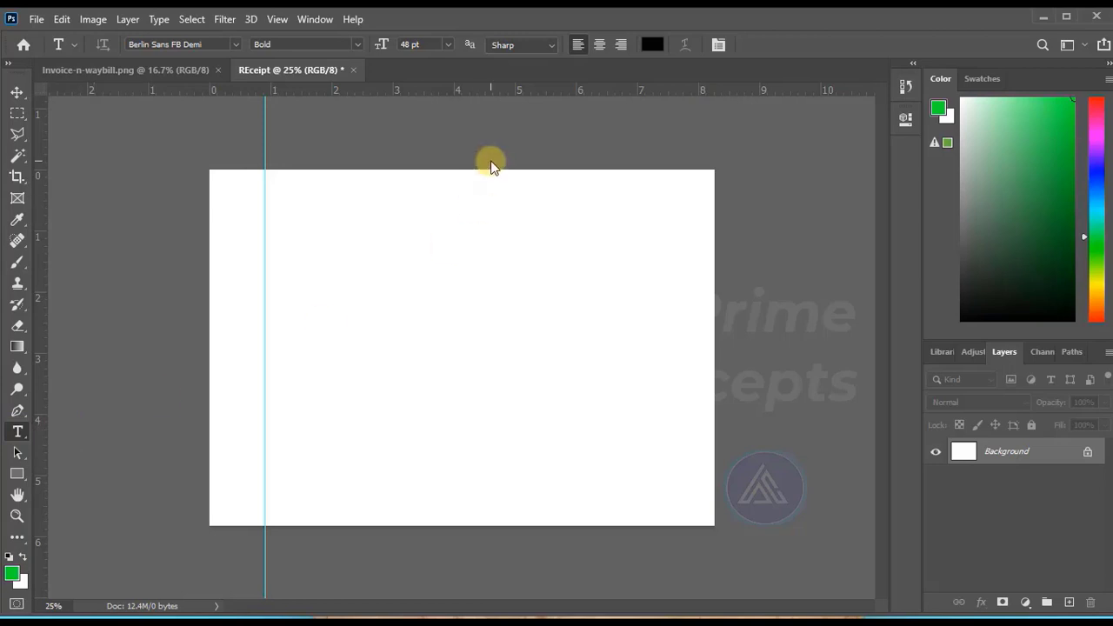
{"action": "left_click", "coordinate": [286, 205]}
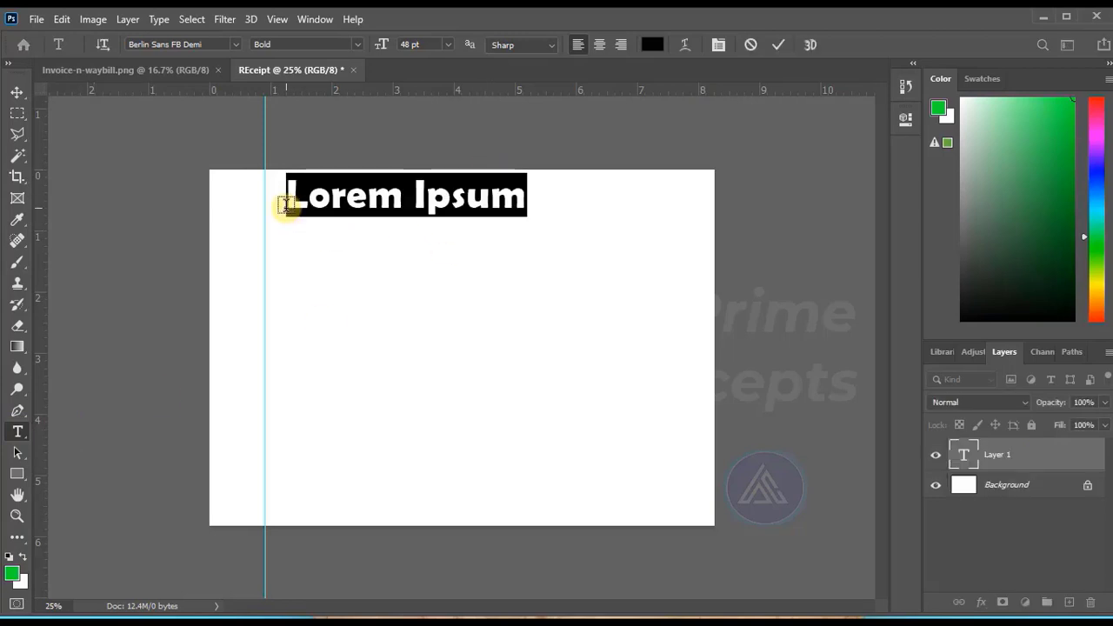
{"action": "type", "text": "RAN"}
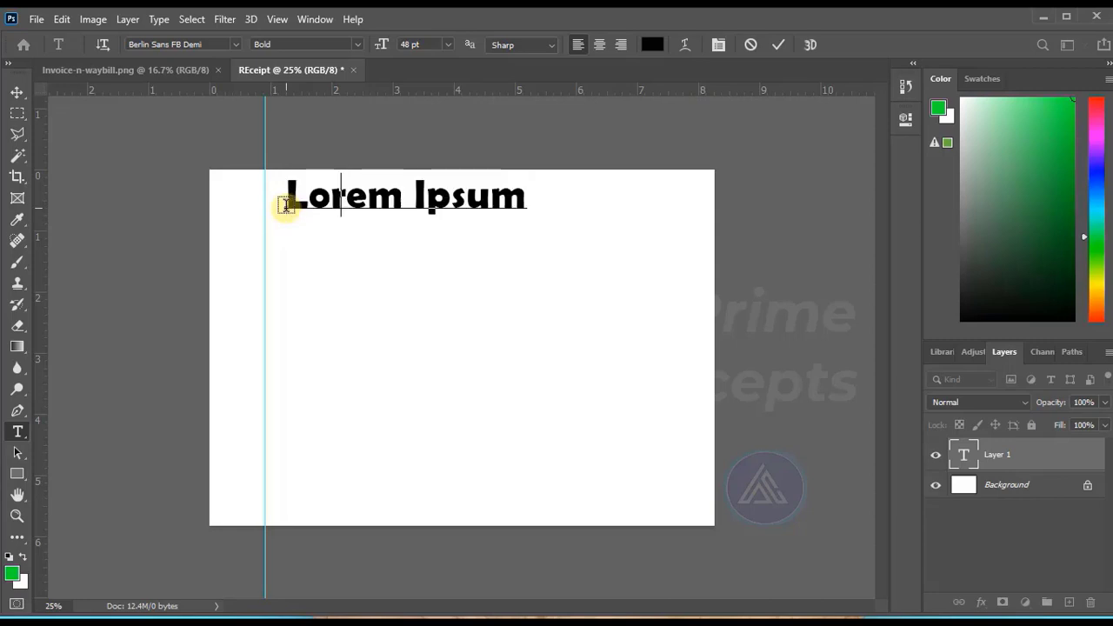
{"action": "type", "text": "SAF FIRE & SAFETY"}
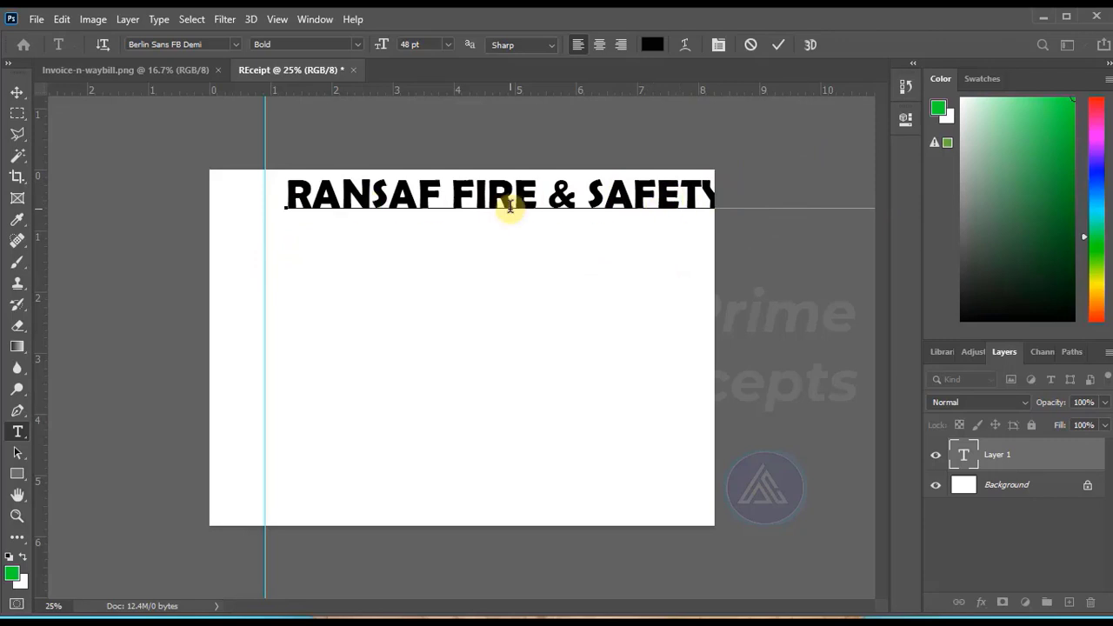
Set the company heading's font size to 30 pt and commit the text.
{"action": "key", "text": "ctrl+a"}
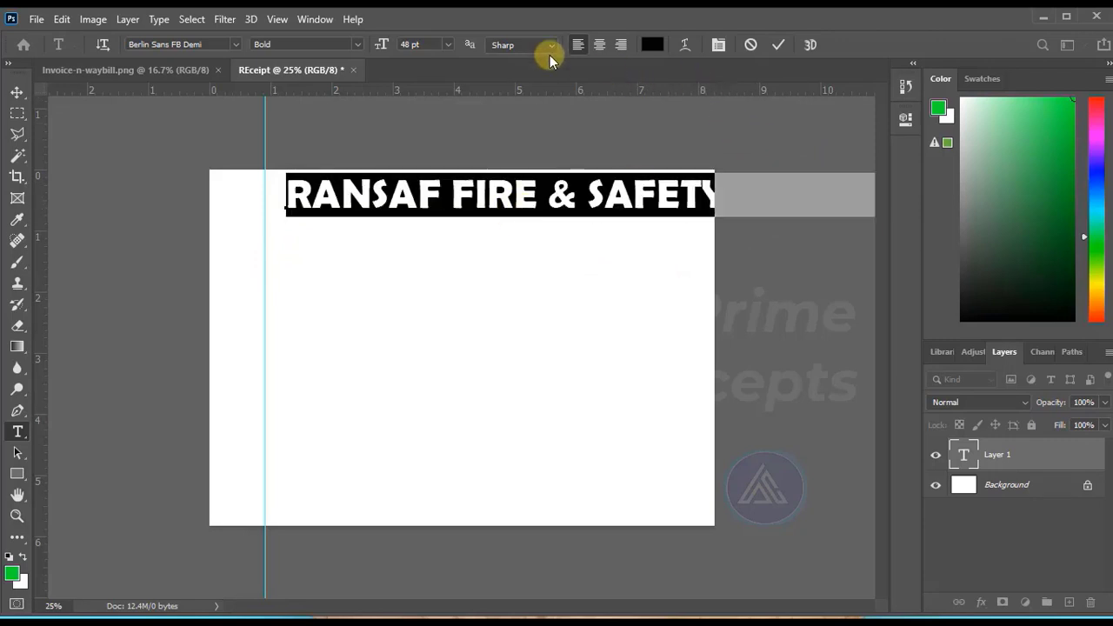
{"action": "left_click", "coordinate": [447, 44]}
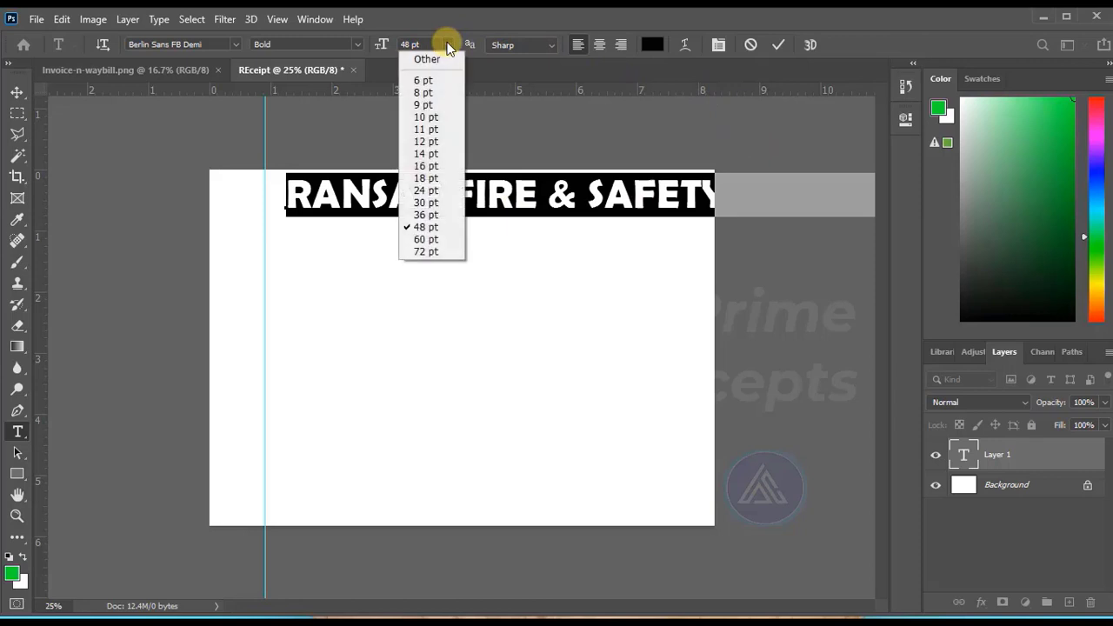
{"action": "left_click", "coordinate": [432, 206]}
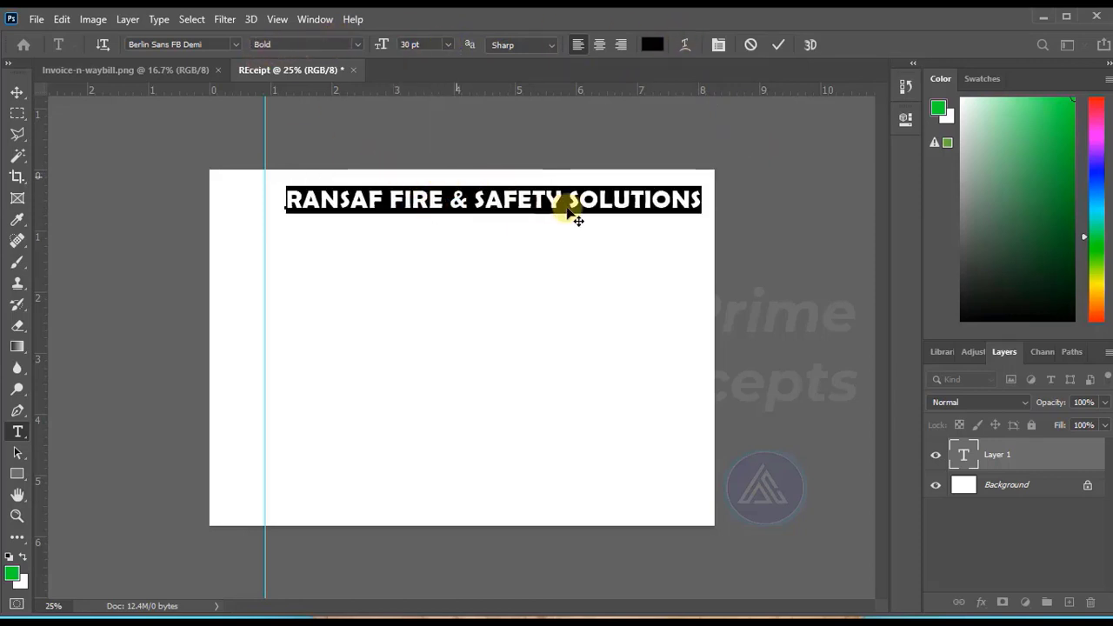
{"action": "left_click", "coordinate": [776, 46]}
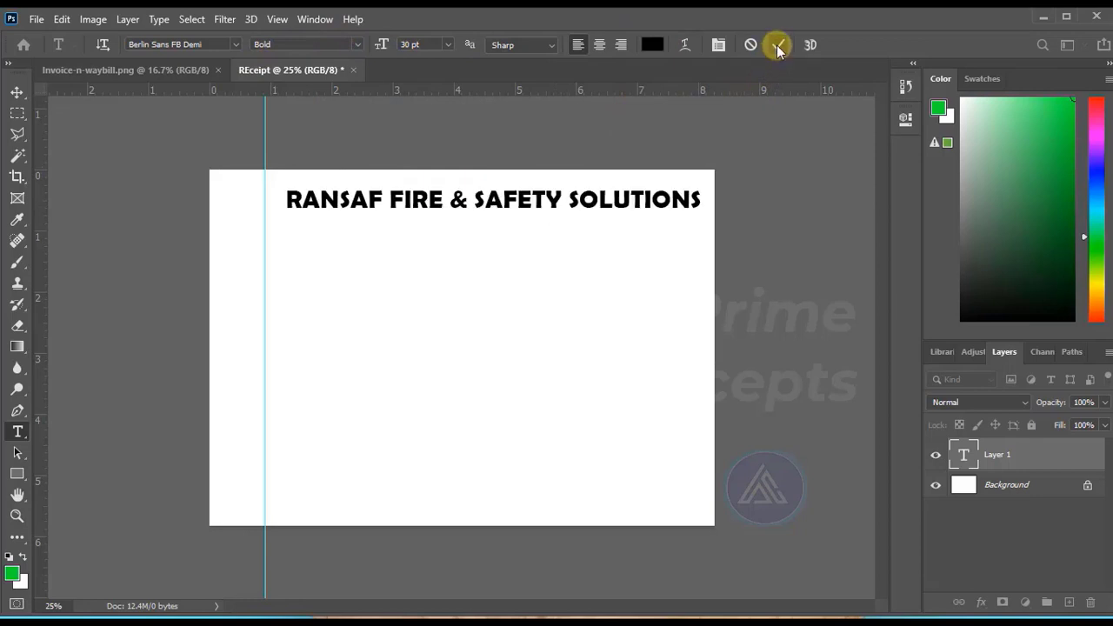
Narrow the heading to about 82.5% width and place a second vertical guide about 7.8 in from the page's left edge.
{"action": "left_click", "coordinate": [16, 91]}
{"action": "mouse_move", "coordinate": [511, 200]}
{"action": "left_mouse_down"}
{"action": "mouse_move", "coordinate": [489, 199]}
{"action": "mouse_move", "coordinate": [511, 198]}
{"action": "left_mouse_up"}
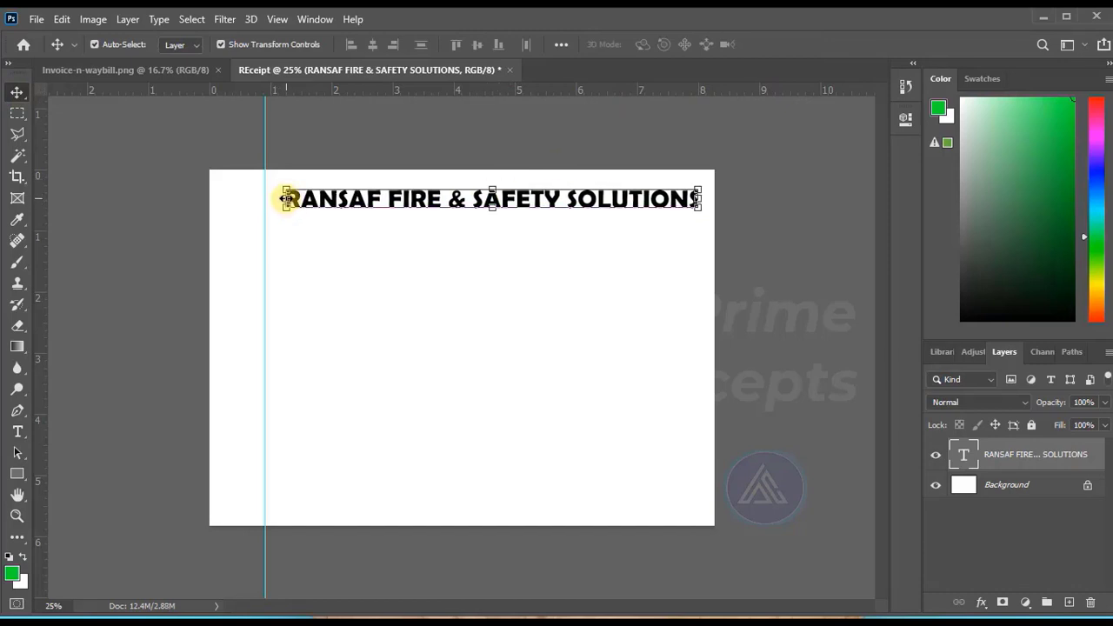
{"action": "left_click_drag", "start_coordinate": [320, 198], "coordinate": [351, 199]}
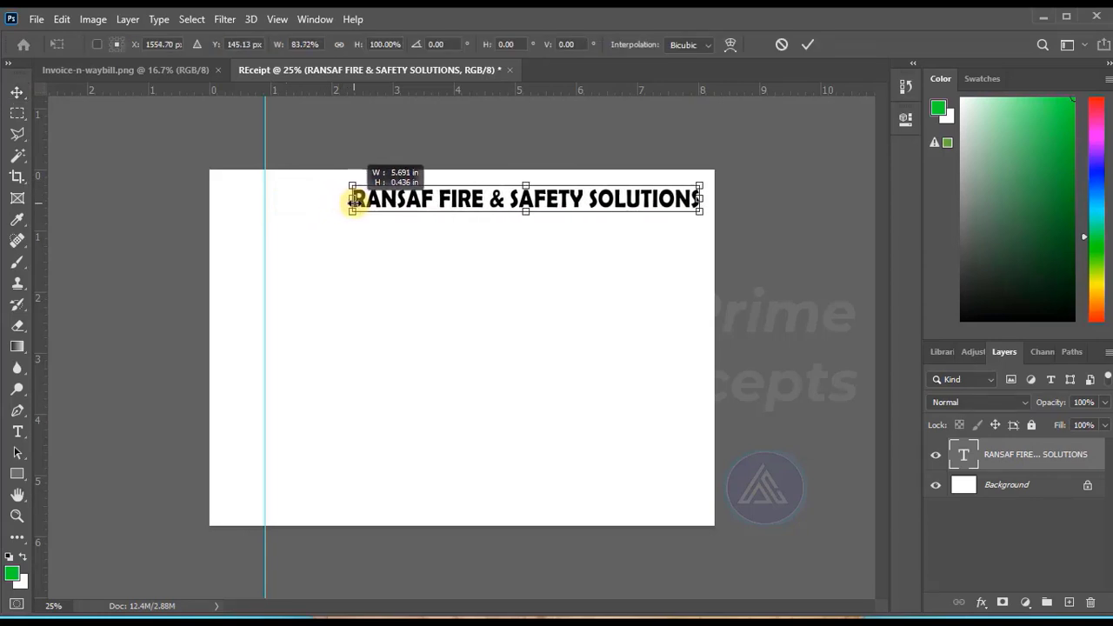
{"action": "mouse_move", "coordinate": [613, 199]}
{"action": "left_mouse_down"}
{"action": "mouse_move", "coordinate": [573, 208]}
{"action": "mouse_move", "coordinate": [595, 211]}
{"action": "left_mouse_up"}
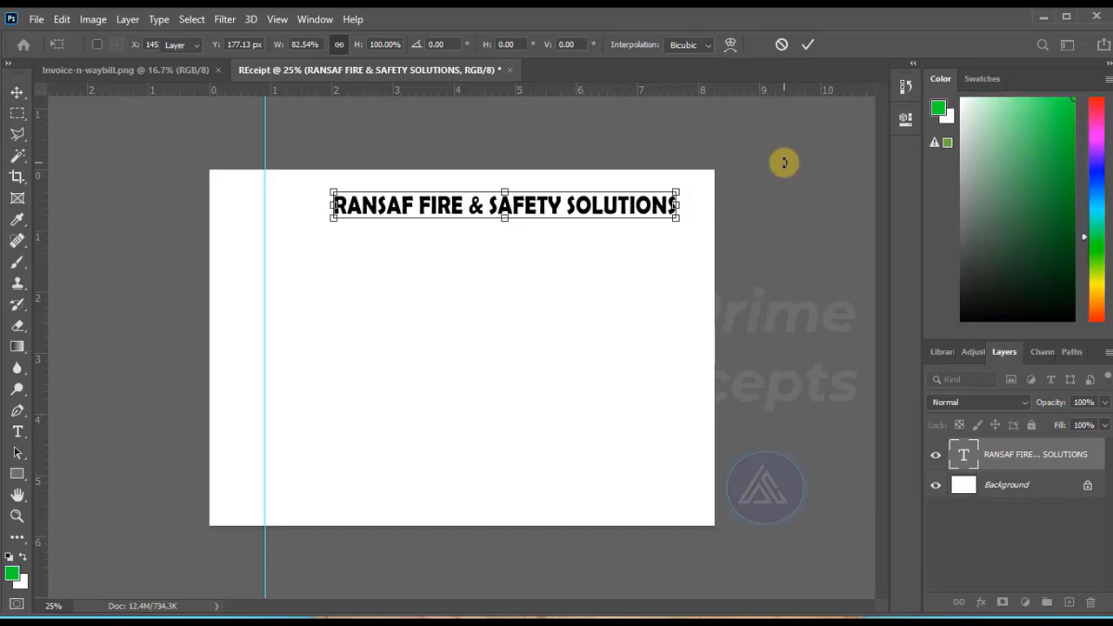
{"action": "key", "text": "Return"}
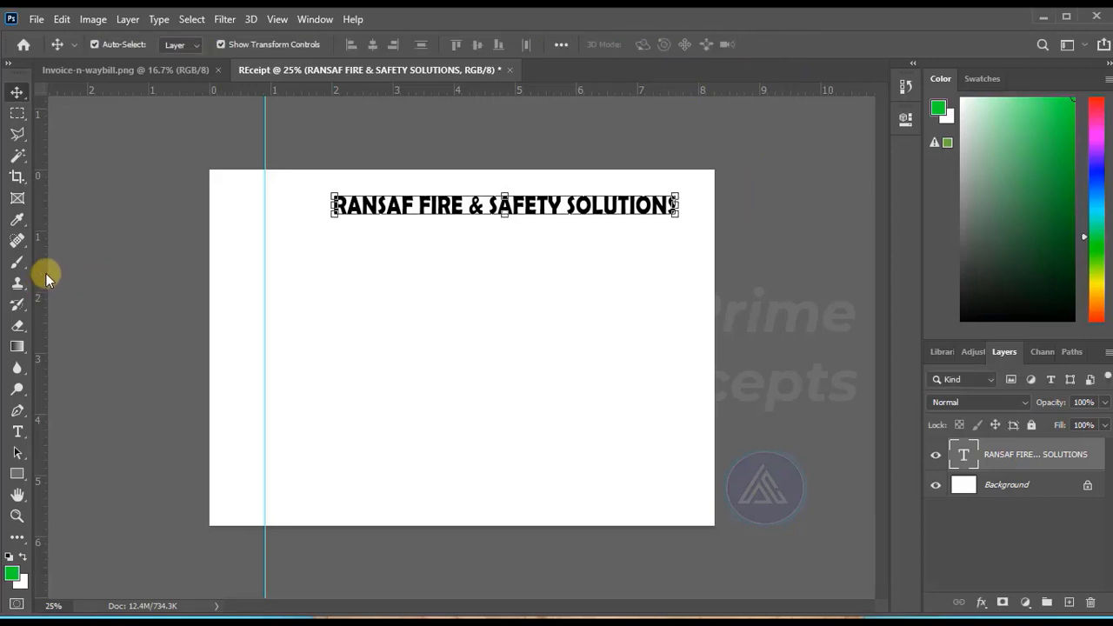
{"action": "left_click_drag", "start_coordinate": [46, 273], "coordinate": [686, 308]}
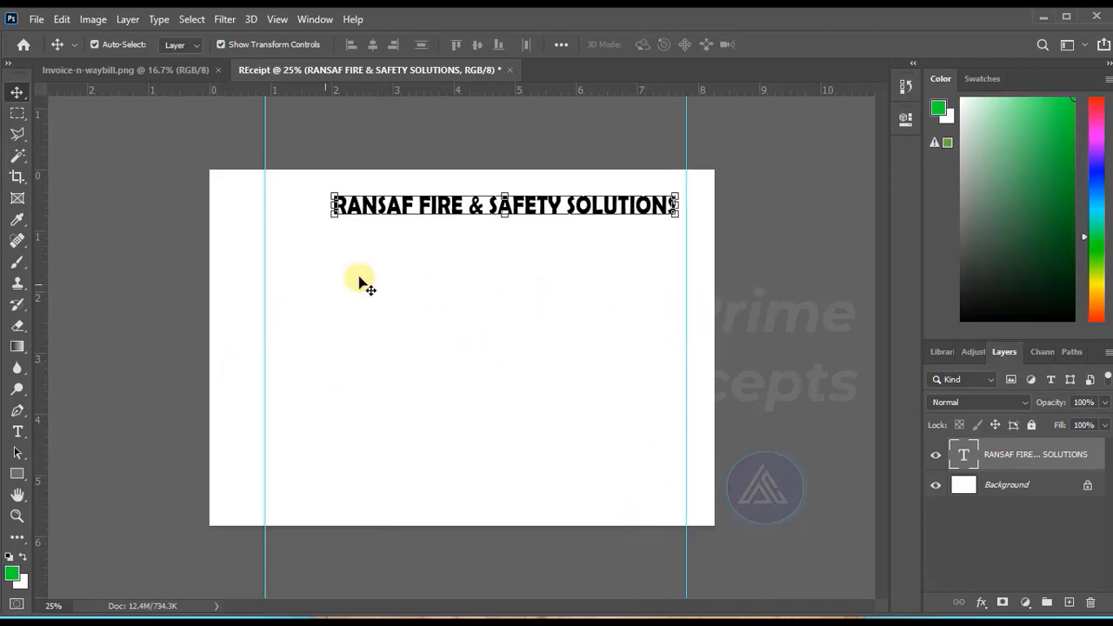
Copy the two "Dealers in" lines from the Receipt text file in Notepad and paste them as new text below the heading in Photoshop.
{"action": "key", "text": "alt+Tab"}
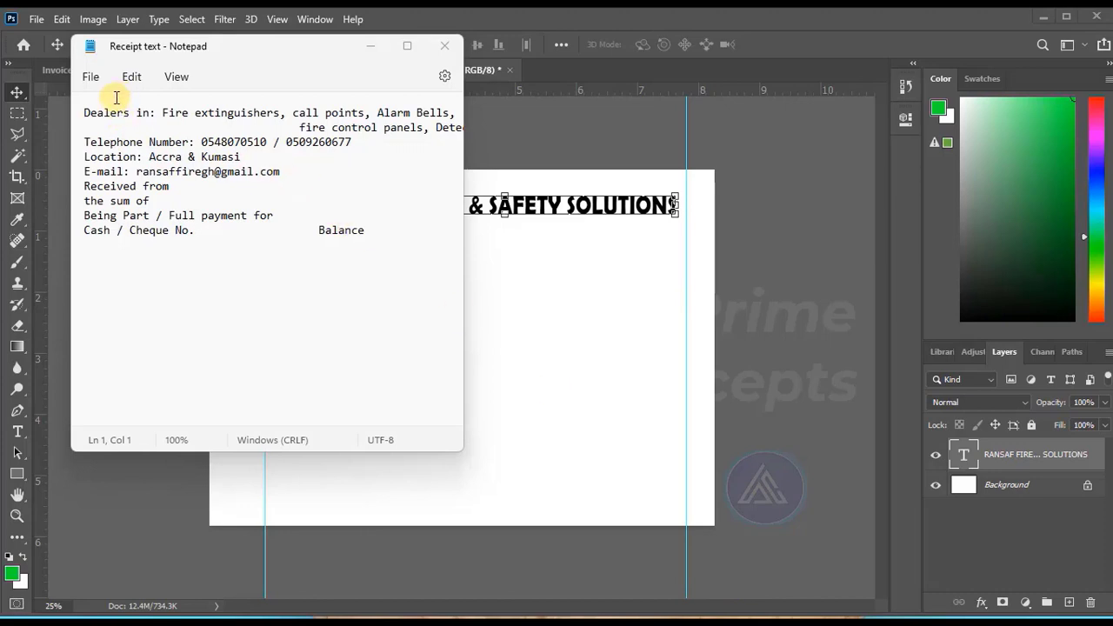
{"action": "left_click_drag", "start_coordinate": [79, 113], "coordinate": [427, 127]}
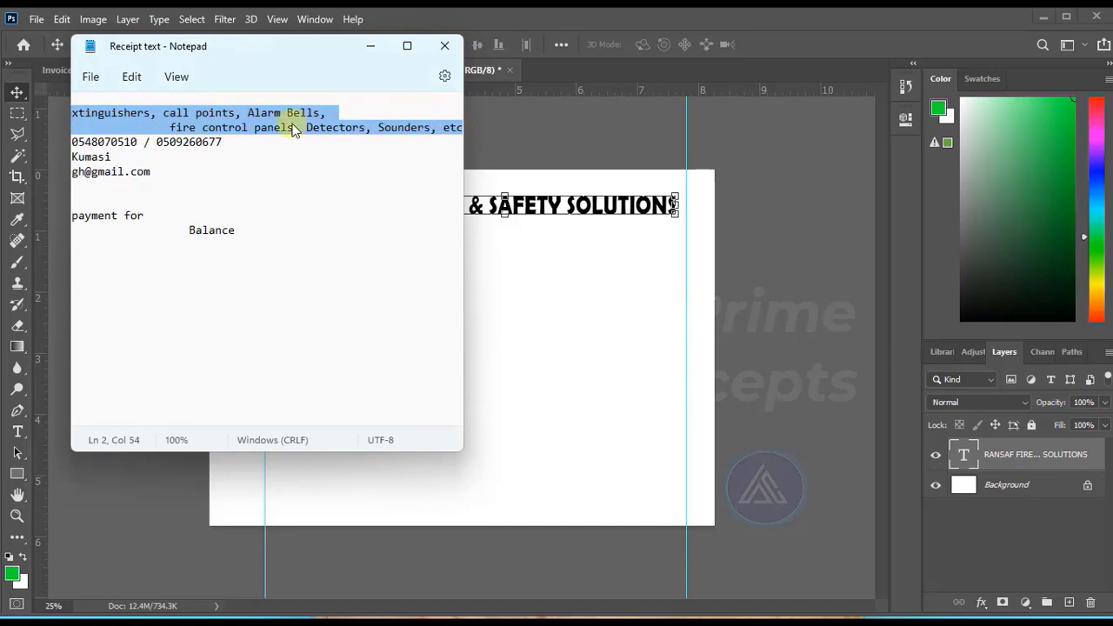
{"action": "left_click", "coordinate": [571, 276]}
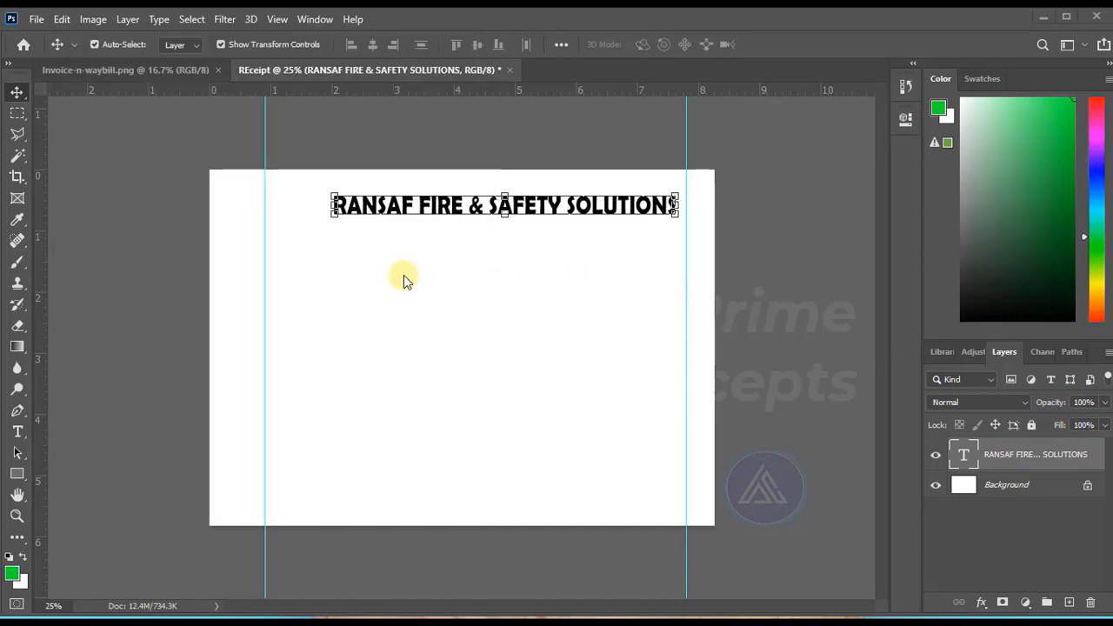
{"action": "left_click", "coordinate": [17, 431]}
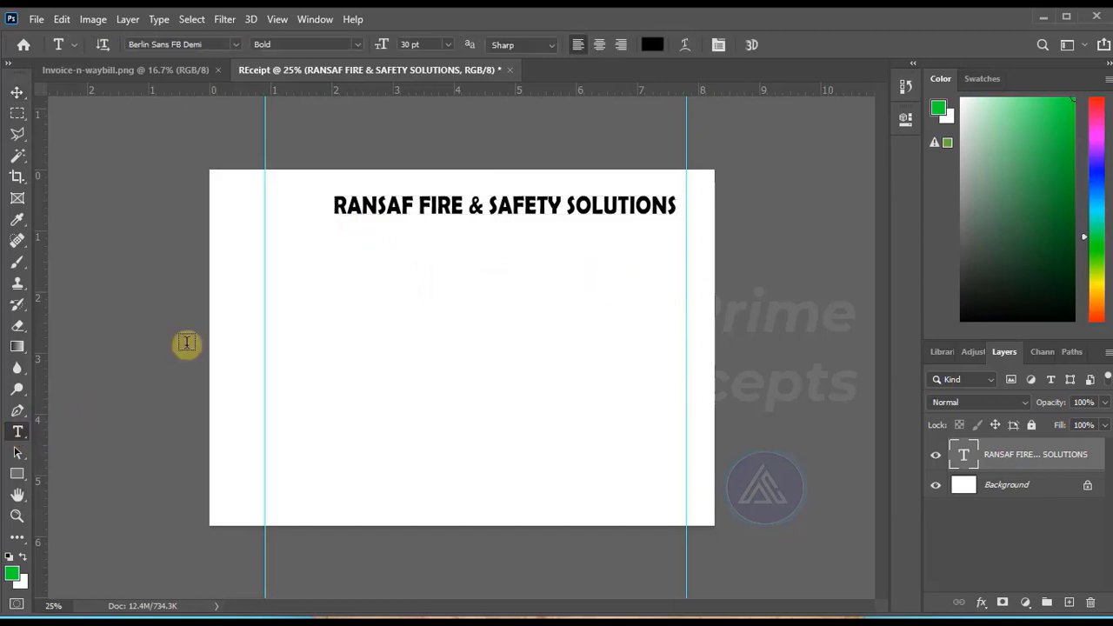
{"action": "left_click", "coordinate": [329, 239]}
{"action": "key", "text": "ctrl+v"}
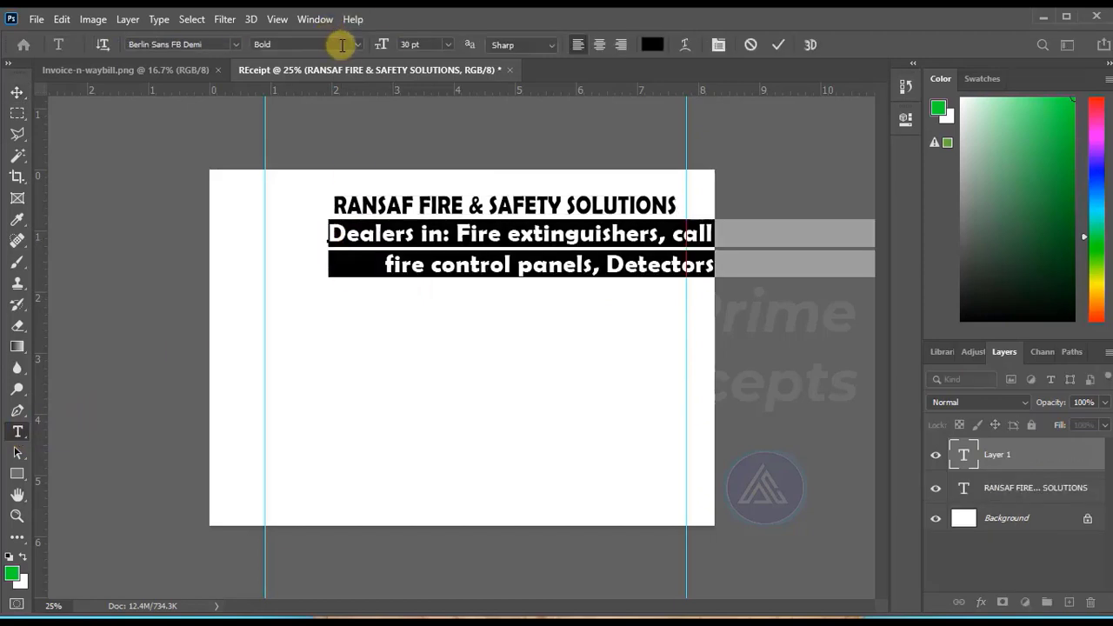
Format the "Dealers in" text as Ubuntu Regular at 16 pt and commit it.
{"action": "left_click", "coordinate": [237, 44]}
{"action": "left_click", "coordinate": [228, 110]}
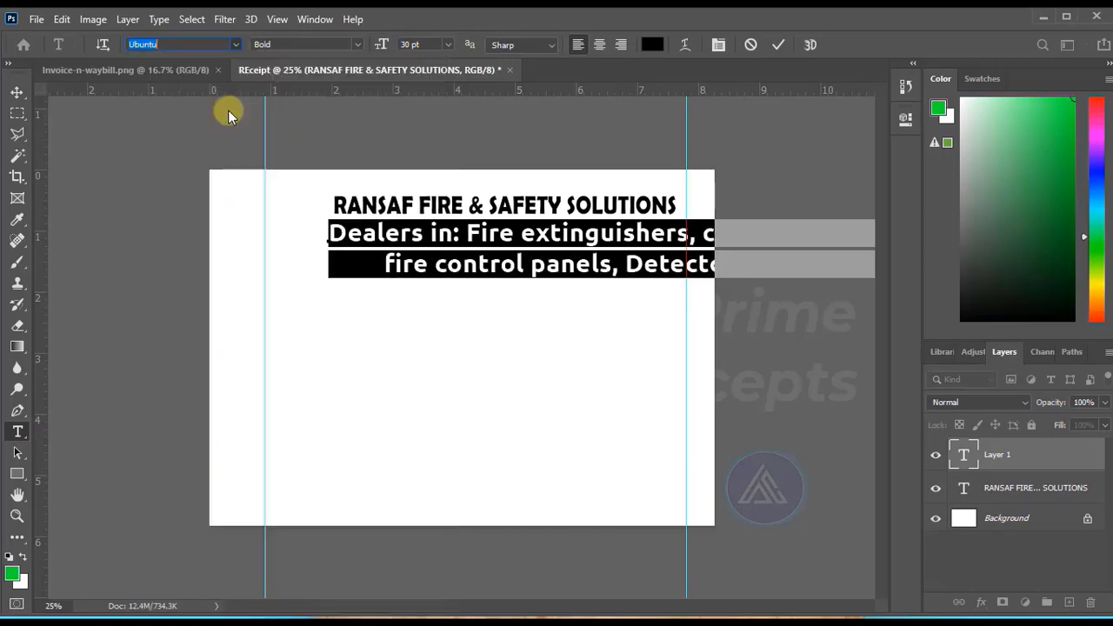
{"action": "left_click", "coordinate": [357, 44]}
{"action": "left_click", "coordinate": [295, 85]}
{"action": "left_click", "coordinate": [447, 44]}
{"action": "left_click", "coordinate": [435, 167]}
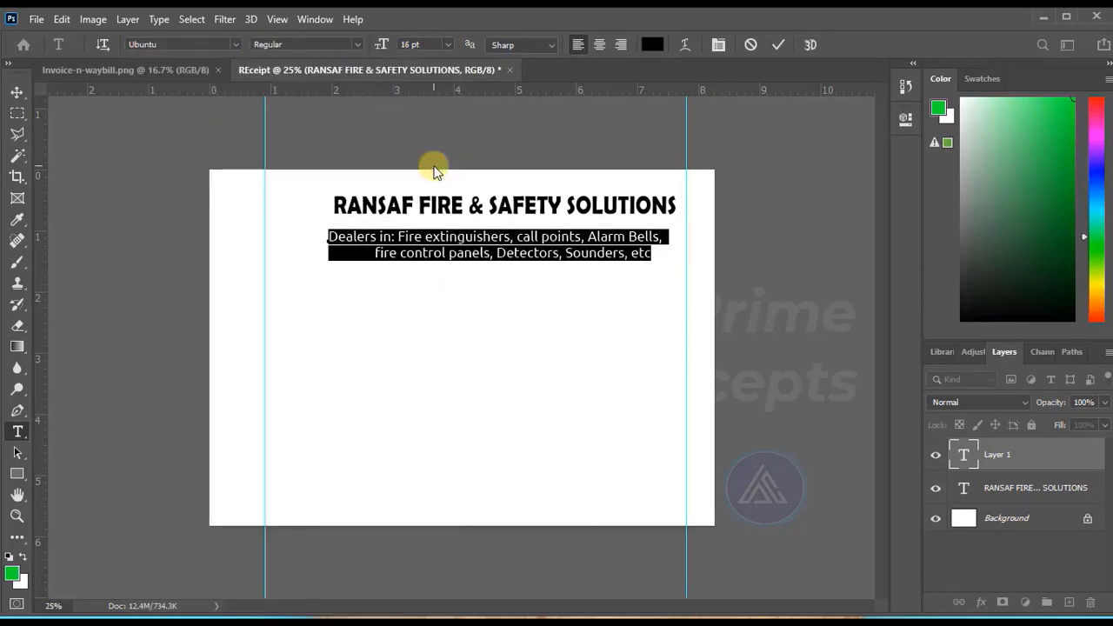
{"action": "left_click", "coordinate": [779, 46]}
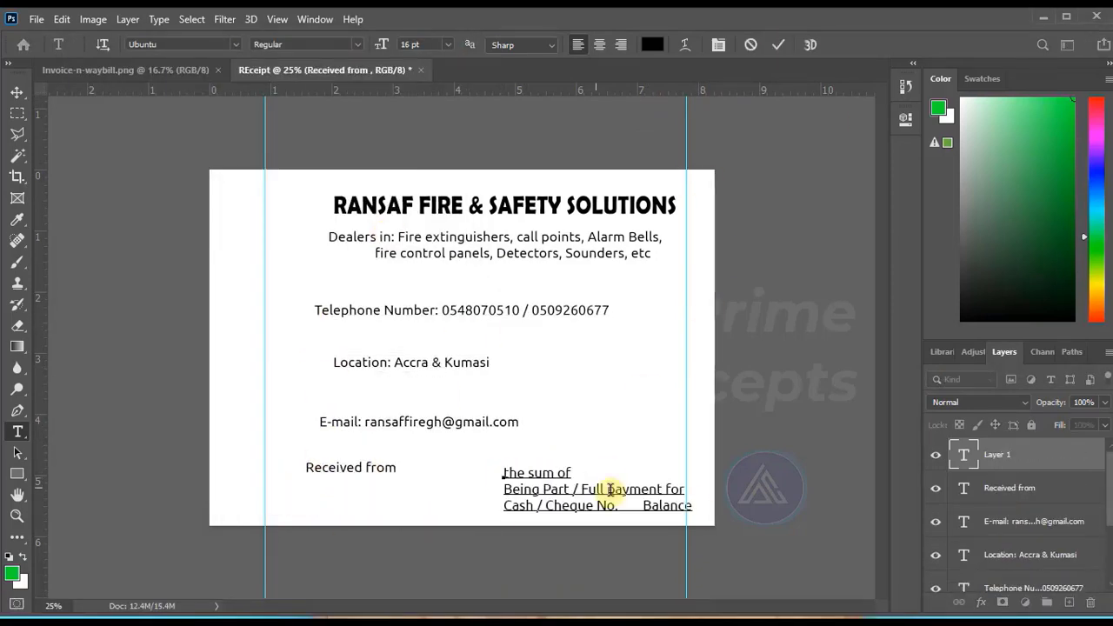
Paste the remaining contact and payment lines from the receipt text as separate text layers on the page.
{"action": "left_click", "coordinate": [409, 492]}
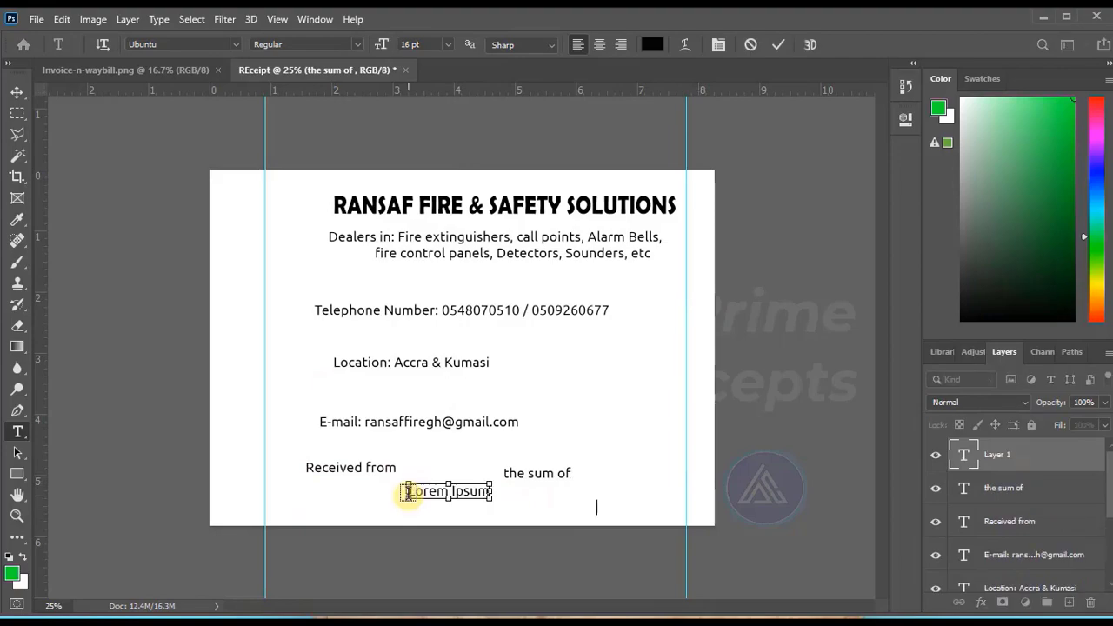
{"action": "type", "text": "Being Part / Full payment for Cash / Cheque No.      Balance"}
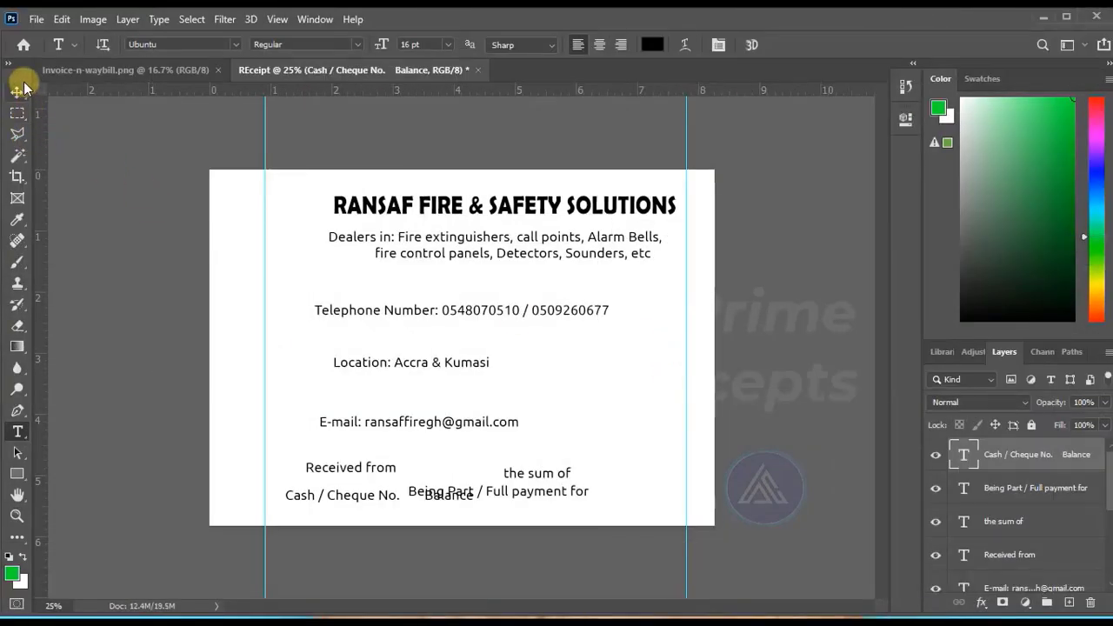
Stack the heading, dealers and telephone lines at the page's upper edge, with the location and e-mail lines side by side beneath them.
{"action": "left_click", "coordinate": [16, 93]}
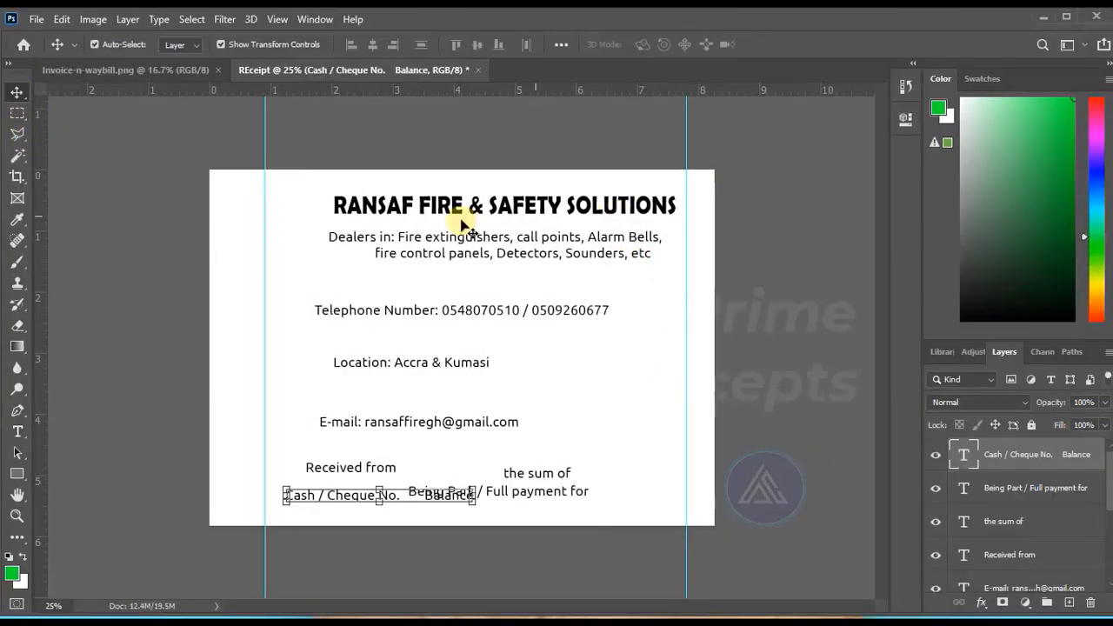
{"action": "left_click_drag", "start_coordinate": [474, 220], "coordinate": [461, 204]}
{"action": "left_click_drag", "start_coordinate": [453, 254], "coordinate": [453, 236]}
{"action": "left_click_drag", "start_coordinate": [405, 314], "coordinate": [415, 257]}
{"action": "left_click_drag", "start_coordinate": [389, 363], "coordinate": [377, 277]}
{"action": "left_click_drag", "start_coordinate": [366, 422], "coordinate": [523, 273]}
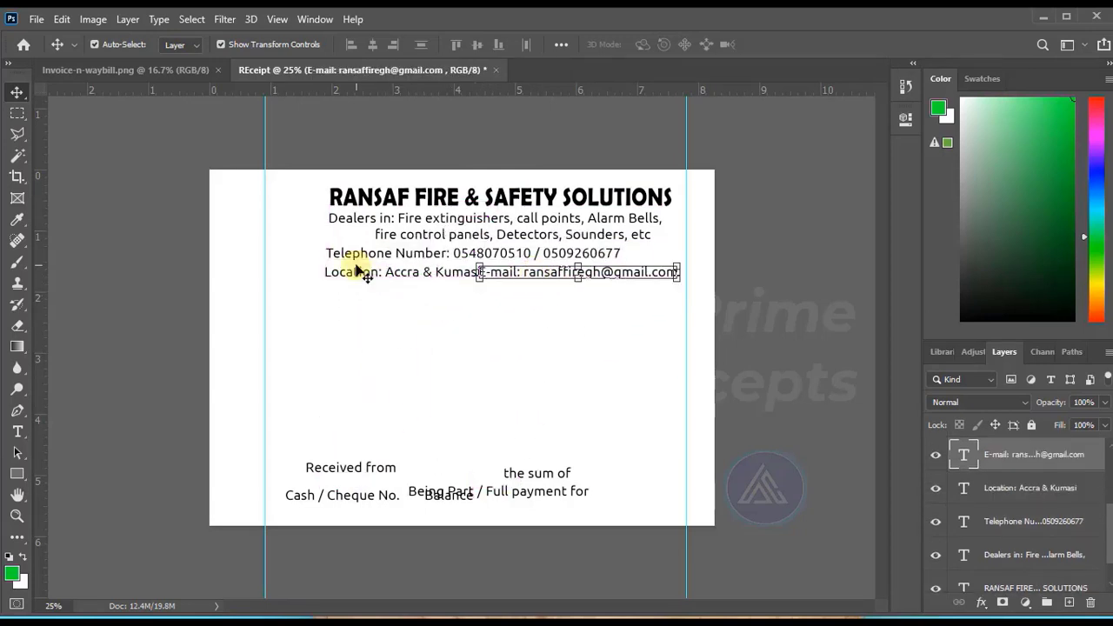
{"action": "left_click_drag", "start_coordinate": [393, 275], "coordinate": [360, 273]}
Arrange the received-from, sum, payment and cash/cheque lines in a left-hand column on the page's lower half.
{"action": "left_click_drag", "start_coordinate": [361, 468], "coordinate": [346, 372]}
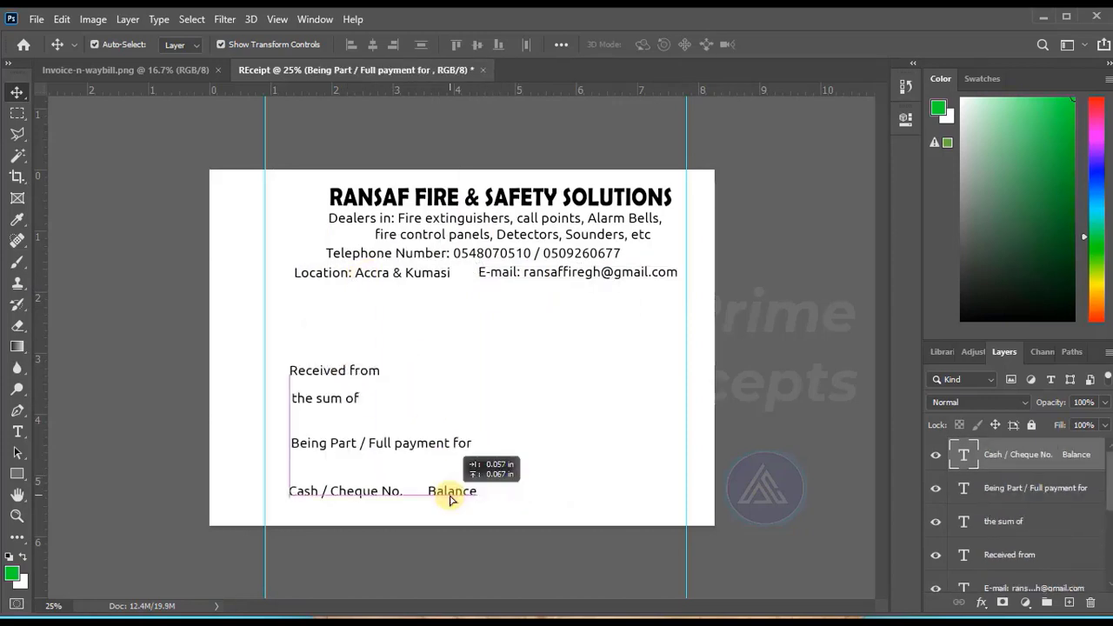
{"action": "left_click_drag", "start_coordinate": [450, 499], "coordinate": [450, 498]}
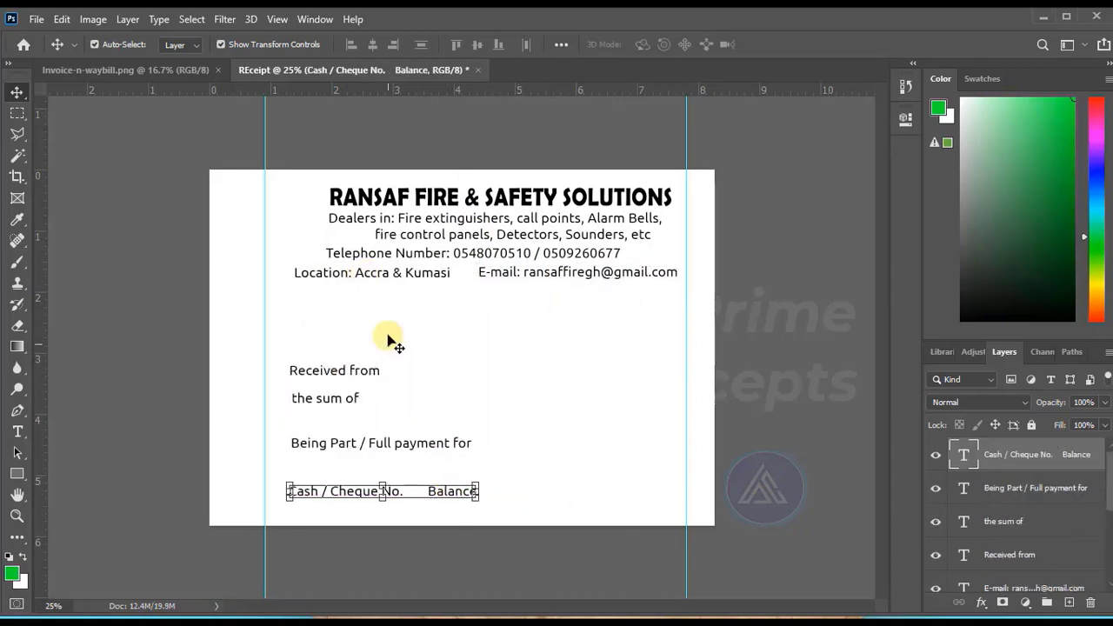
{"action": "left_click", "coordinate": [304, 313]}
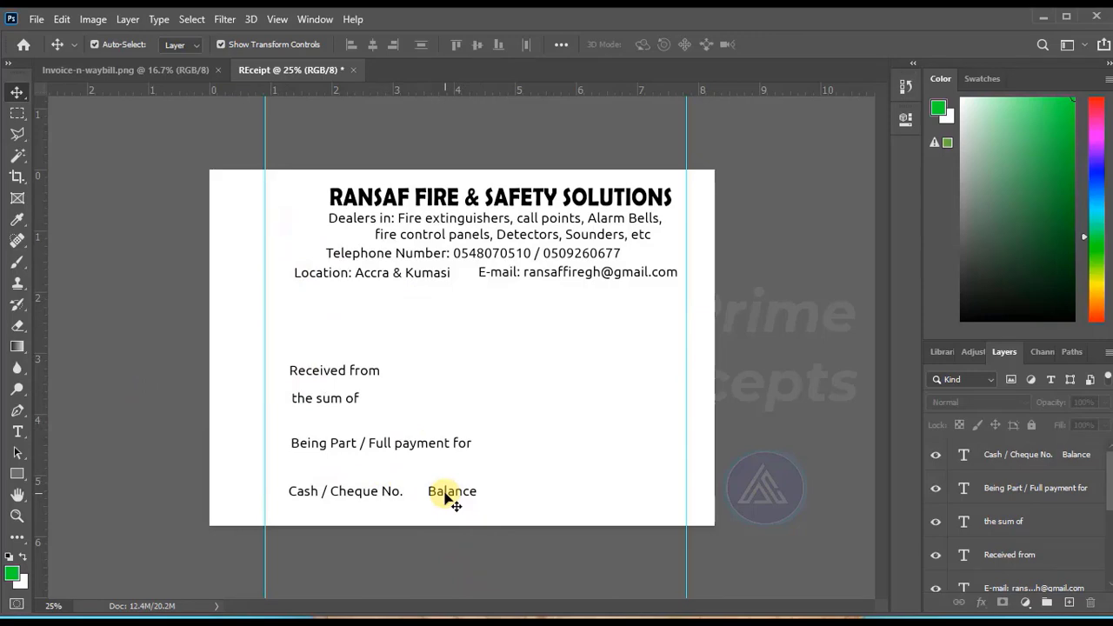
Place the Logo_2-removebg-preview image from the Pictures folder as an embedded object.
{"action": "left_click", "coordinate": [36, 19]}
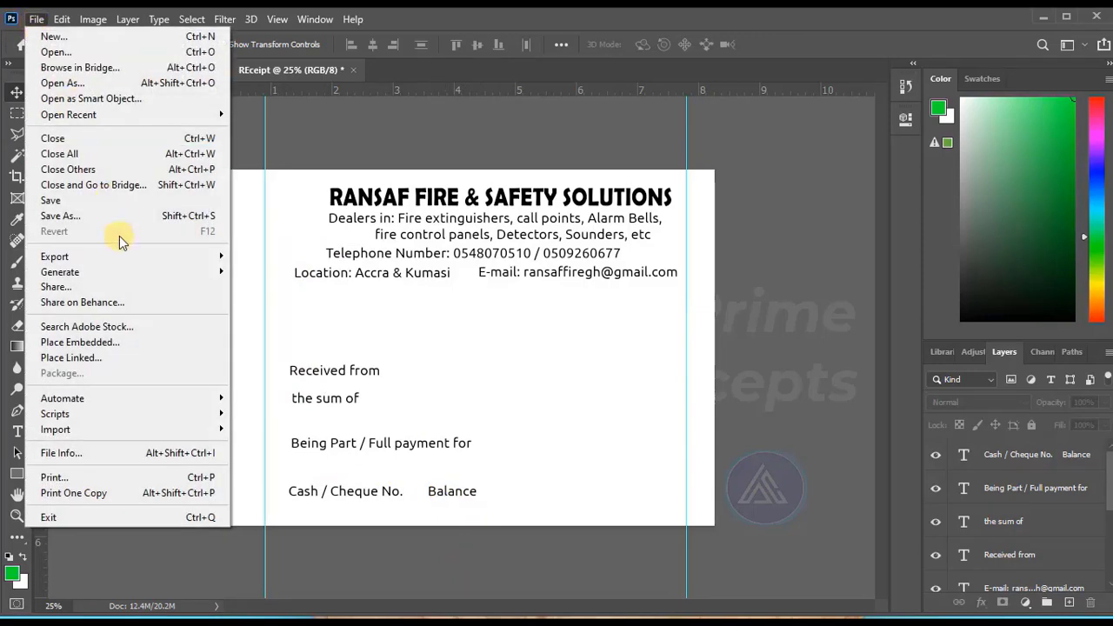
{"action": "left_click", "coordinate": [133, 342]}
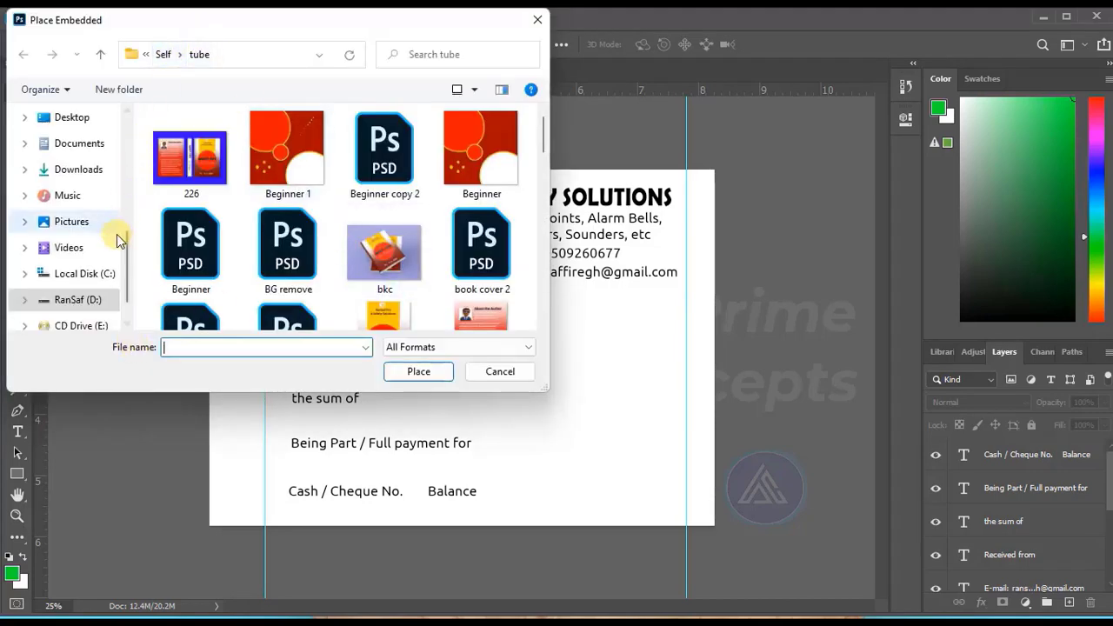
{"action": "left_click", "coordinate": [76, 219]}
{"action": "scroll", "coordinate": [454, 277], "scroll_direction": "down", "scroll_amount": 15}
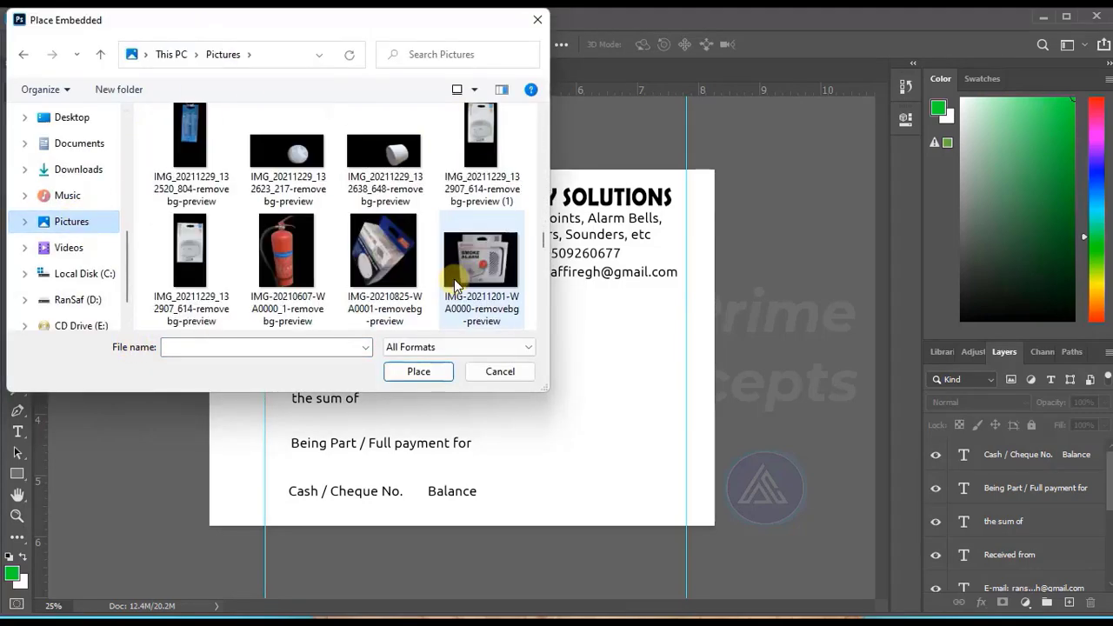
{"action": "scroll", "coordinate": [454, 277], "scroll_direction": "up", "scroll_amount": 5}
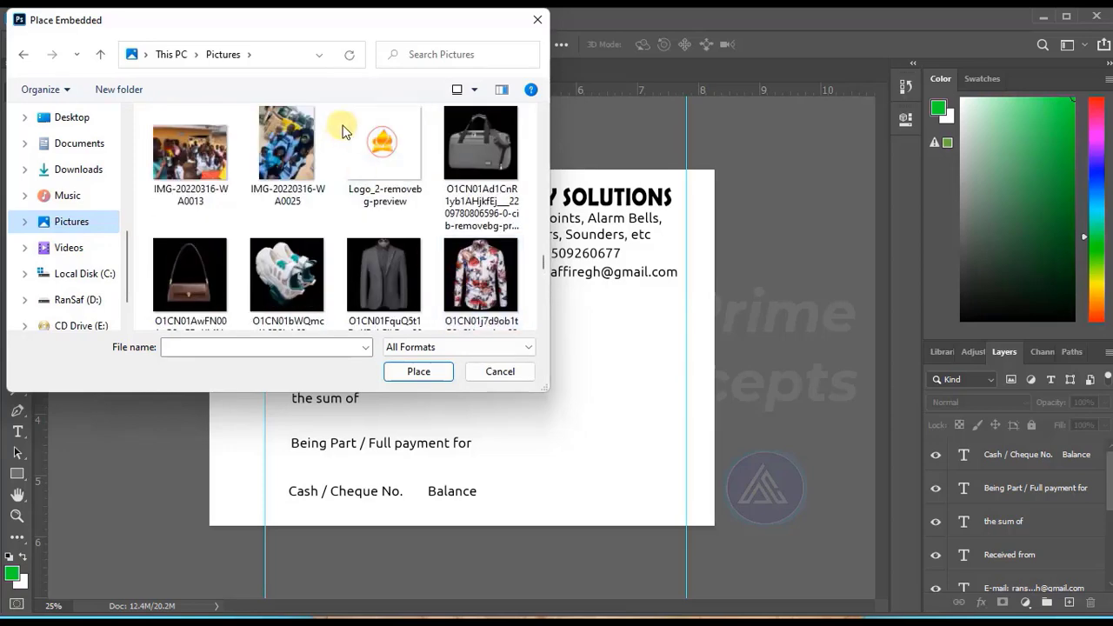
{"action": "double_click", "coordinate": [406, 157]}
Scale the logo to about 151% wide and 144% high, and position it between the left guide and the company heading.
{"action": "left_click_drag", "start_coordinate": [463, 361], "coordinate": [297, 223]}
{"action": "left_click_drag", "start_coordinate": [344, 259], "coordinate": [379, 284]}
{"action": "left_click_drag", "start_coordinate": [298, 221], "coordinate": [282, 212]}
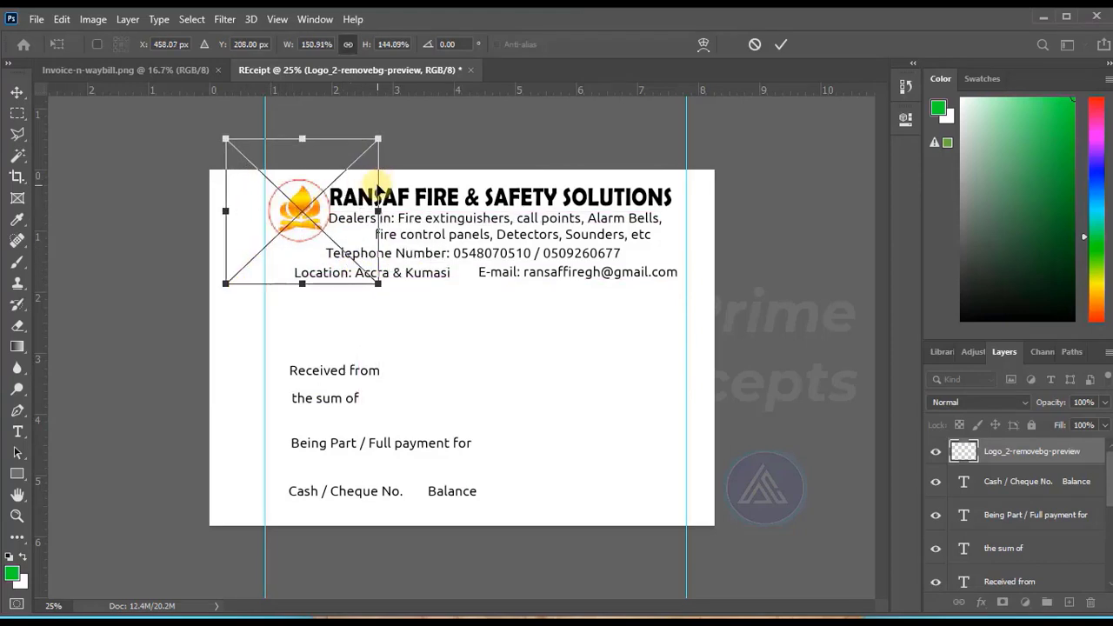
{"action": "left_click_drag", "start_coordinate": [376, 186], "coordinate": [374, 187]}
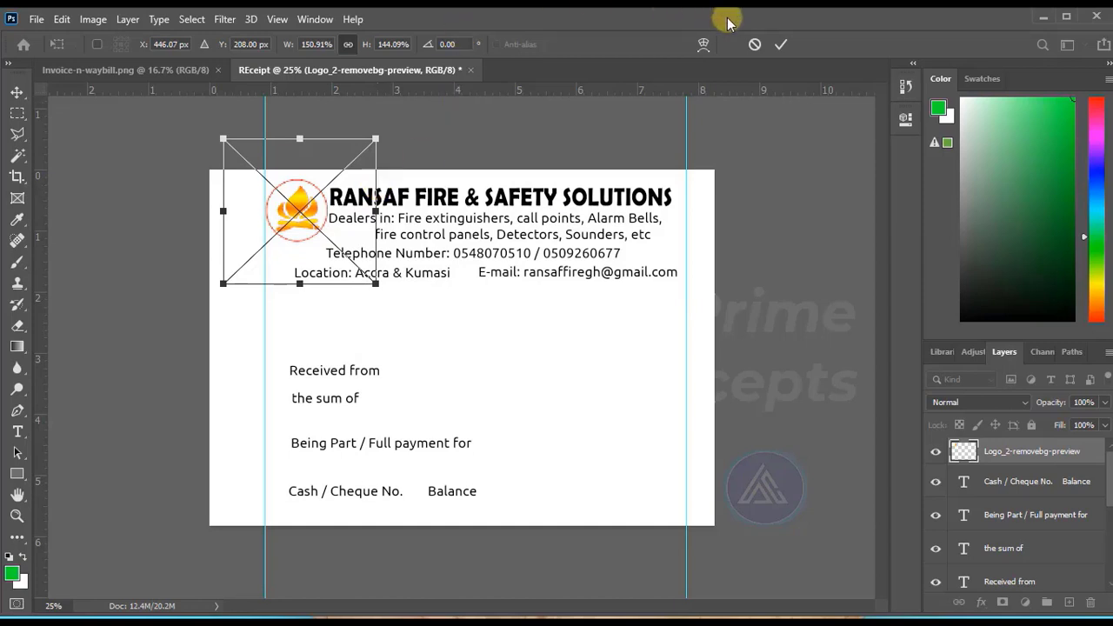
{"action": "left_click", "coordinate": [779, 44]}
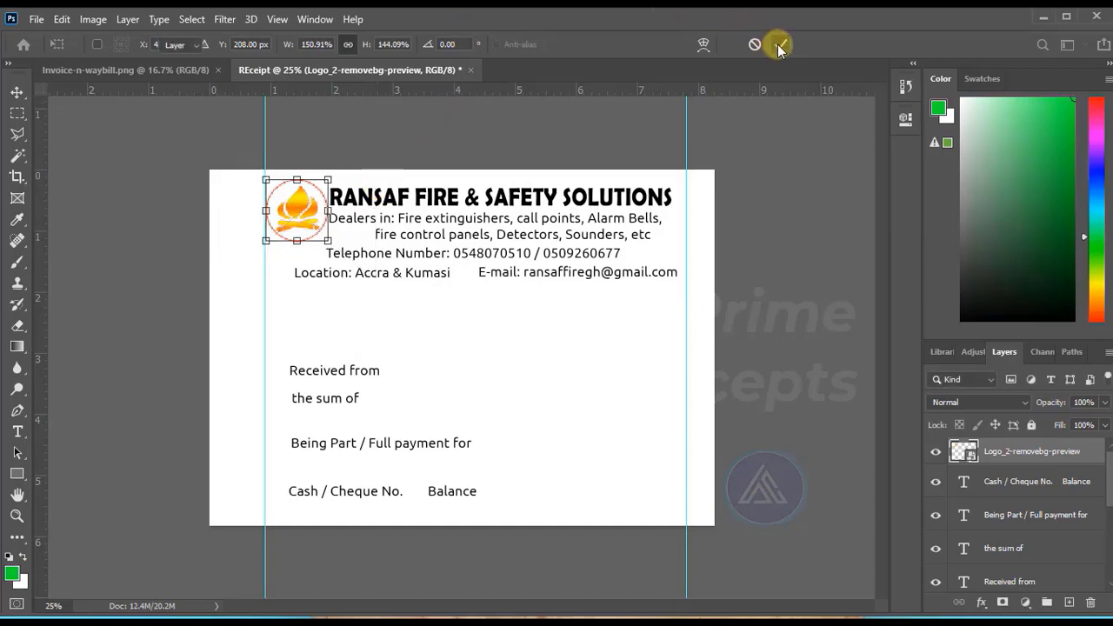
Commit the logo placement and nudge the company heading and dealers text together slightly rightward, away from the logo.
{"action": "left_click", "coordinate": [776, 278]}
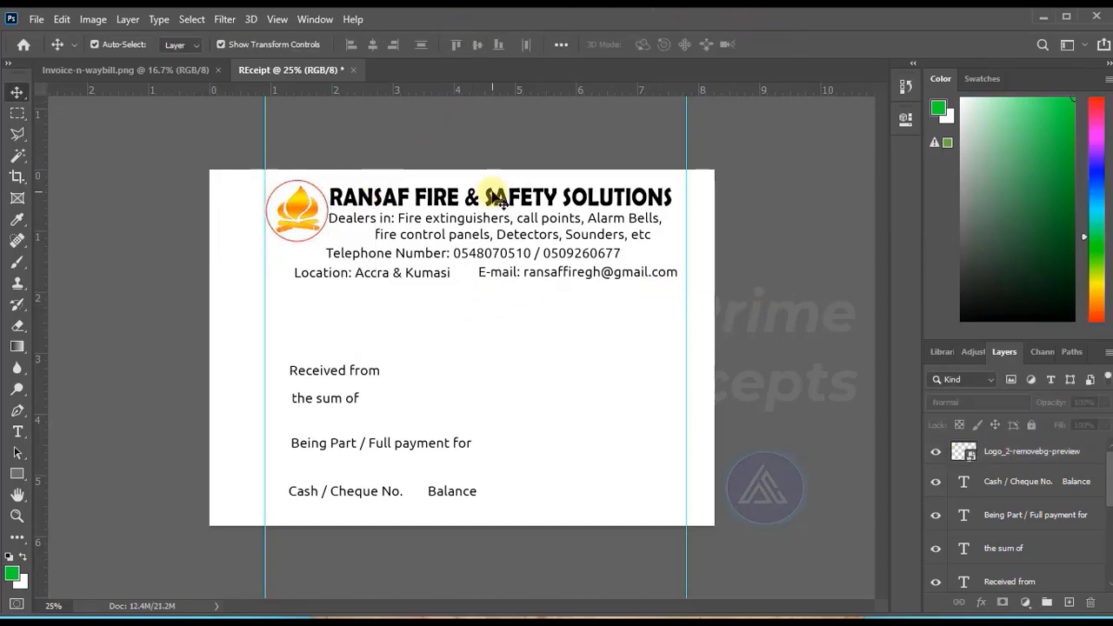
{"action": "left_click_drag", "start_coordinate": [471, 150], "coordinate": [480, 219]}
{"action": "key", "text": "shift+Right"}
{"action": "key", "text": "shift+Right"}
{"action": "key", "text": "shift+Right"}
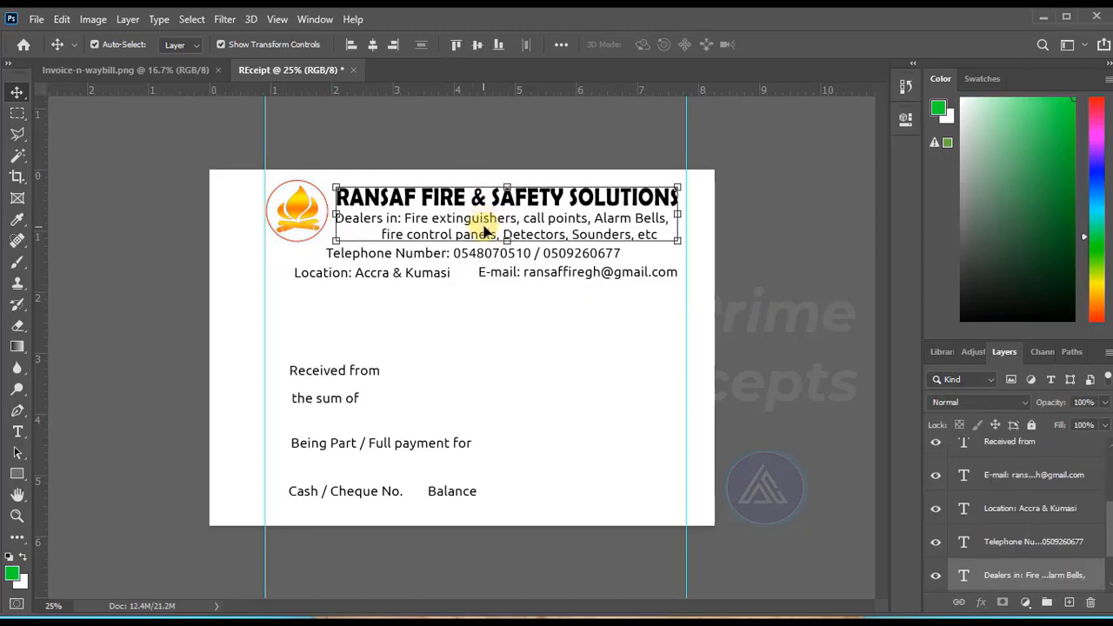
{"action": "left_click", "coordinate": [492, 138]}
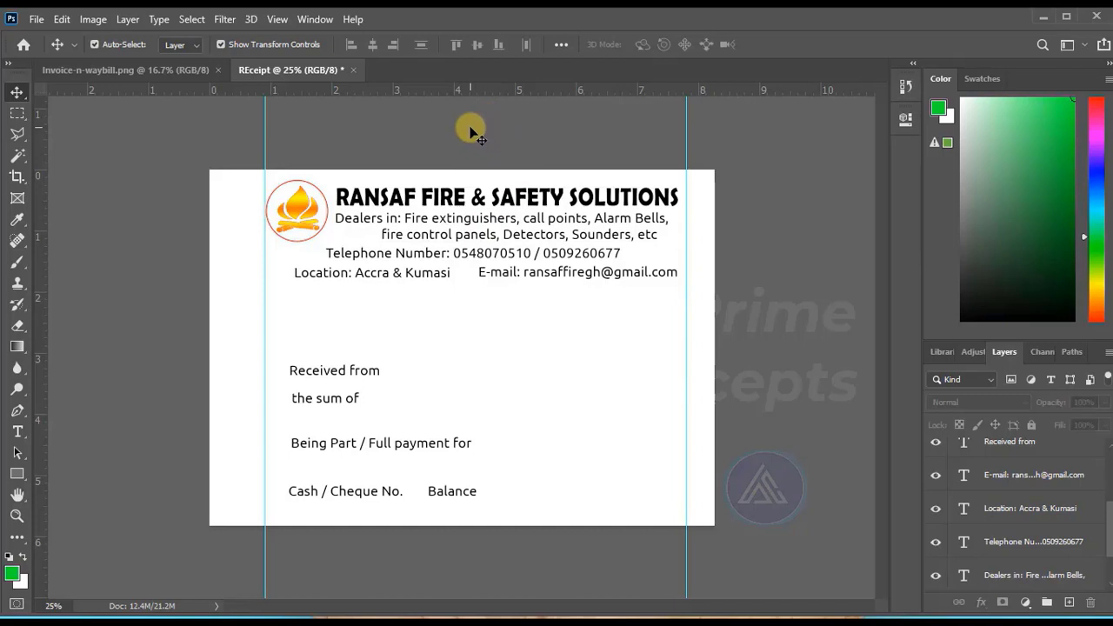
{"action": "left_click_drag", "start_coordinate": [470, 133], "coordinate": [470, 159]}
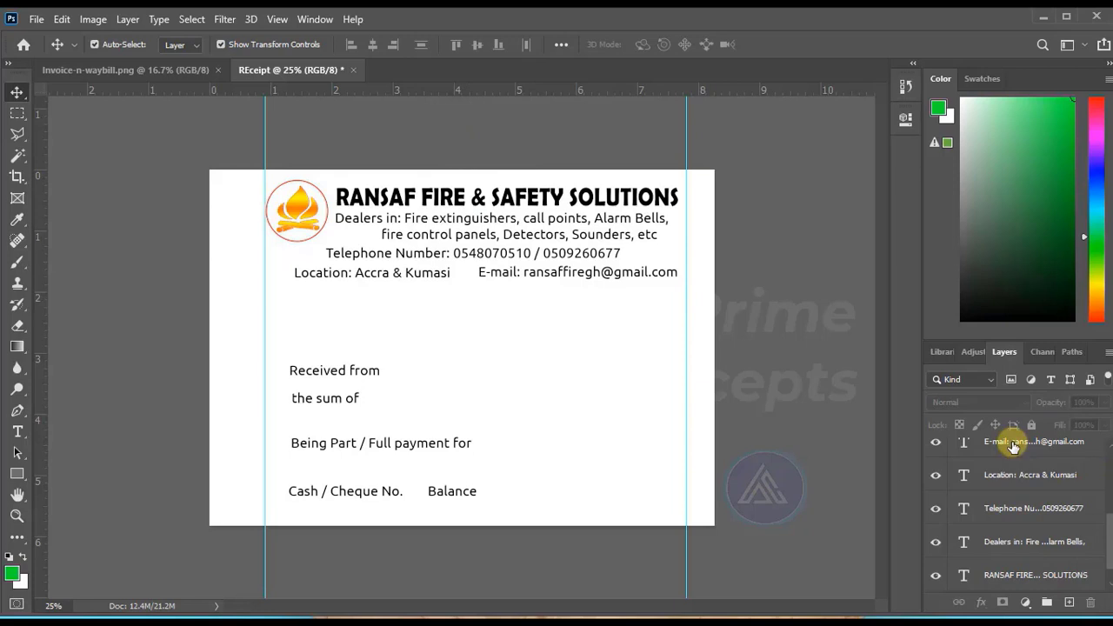
{"action": "left_click", "coordinate": [1013, 445]}
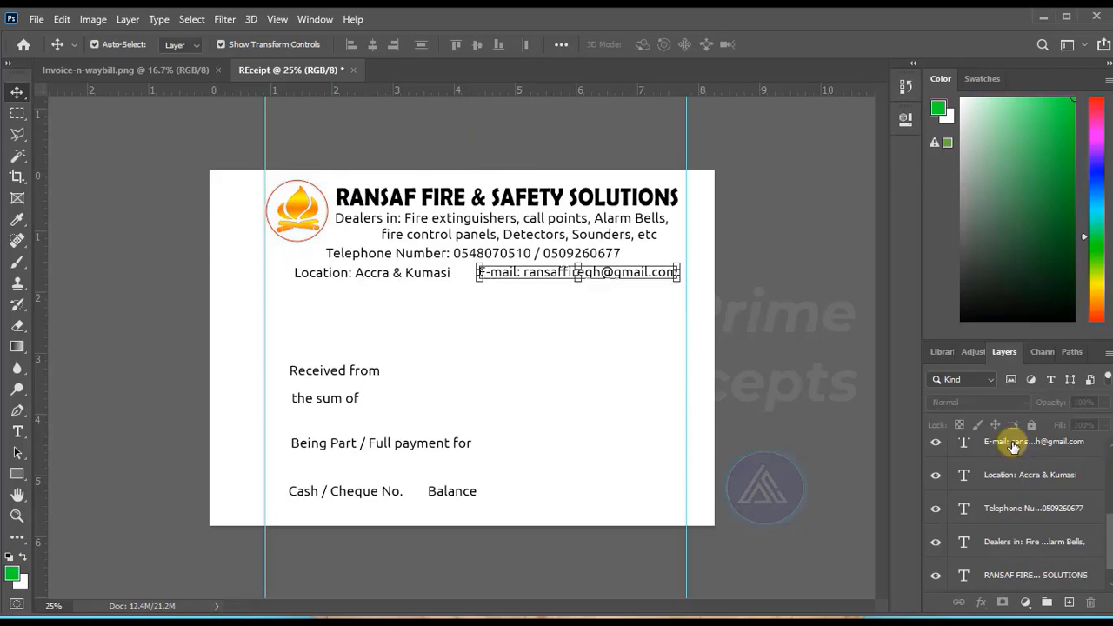
{"action": "left_click", "coordinate": [1013, 488], "text": "ctrl"}
{"action": "left_click", "coordinate": [1013, 522], "text": "ctrl"}
{"action": "left_click", "coordinate": [738, 367], "text": "ctrl"}
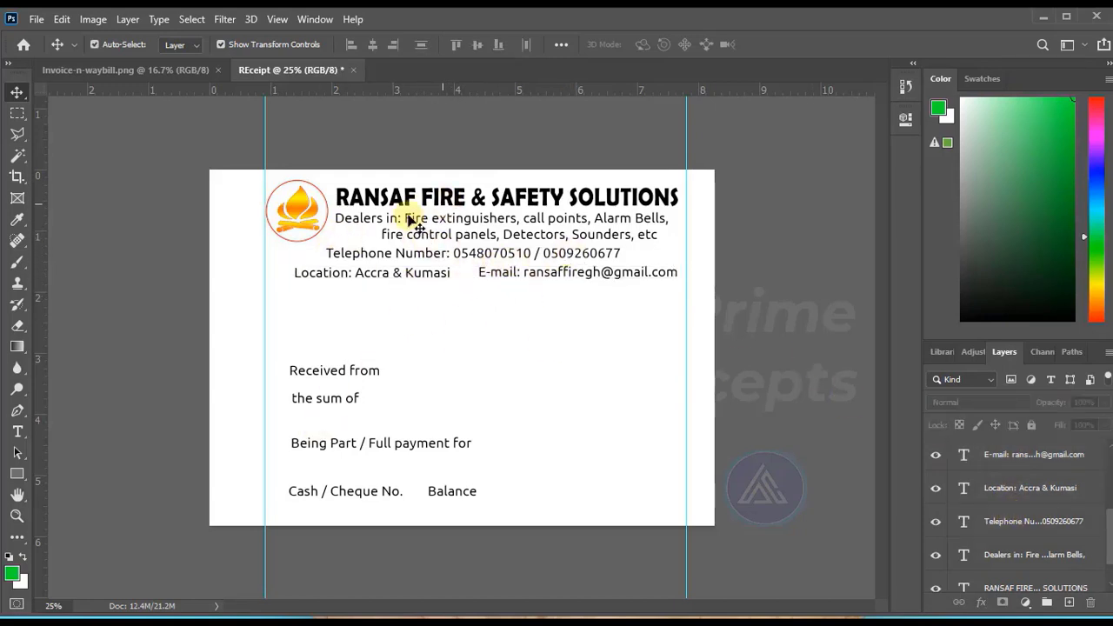
Set the "Dealers in:" and "Telephone Number:" labels to the Bold font style.
{"action": "left_click", "coordinate": [18, 432]}
{"action": "left_click", "coordinate": [391, 218]}
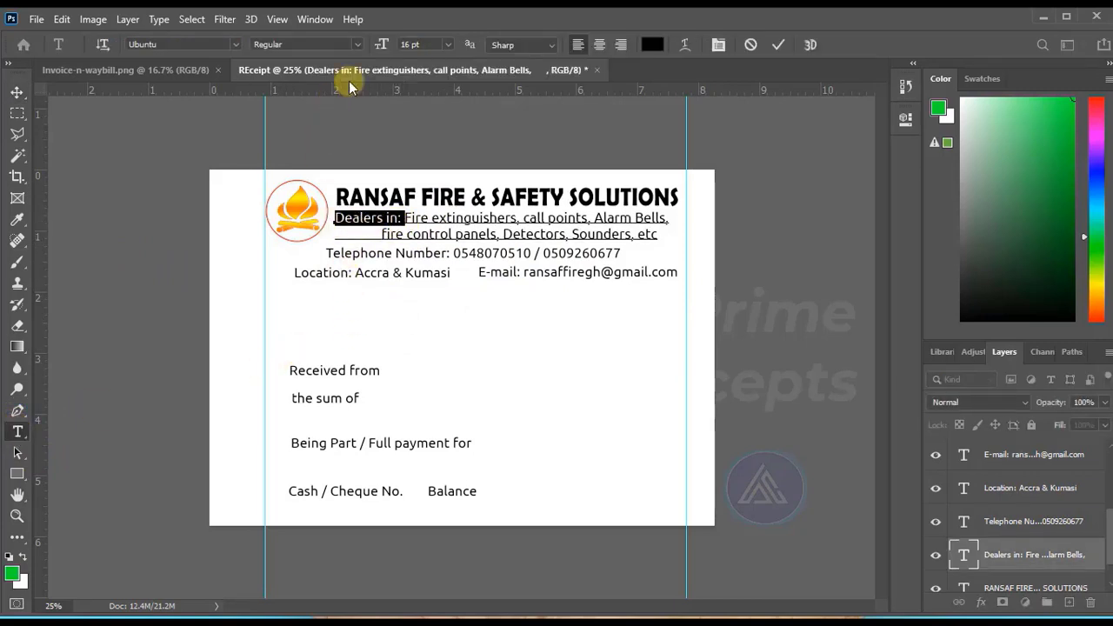
{"action": "left_click", "coordinate": [356, 47]}
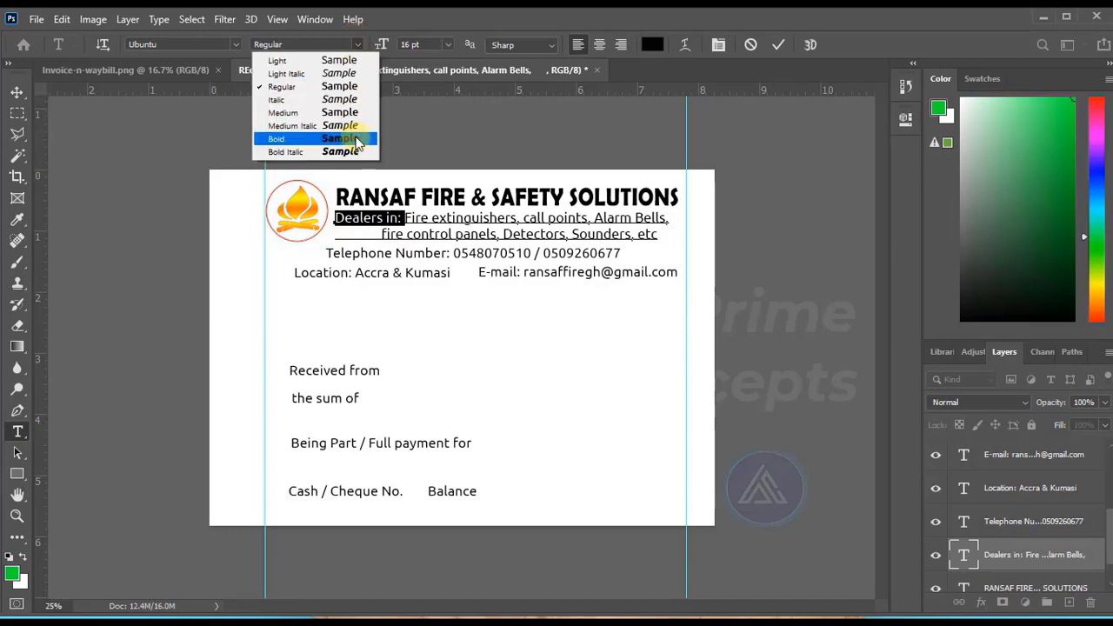
{"action": "left_click", "coordinate": [355, 135]}
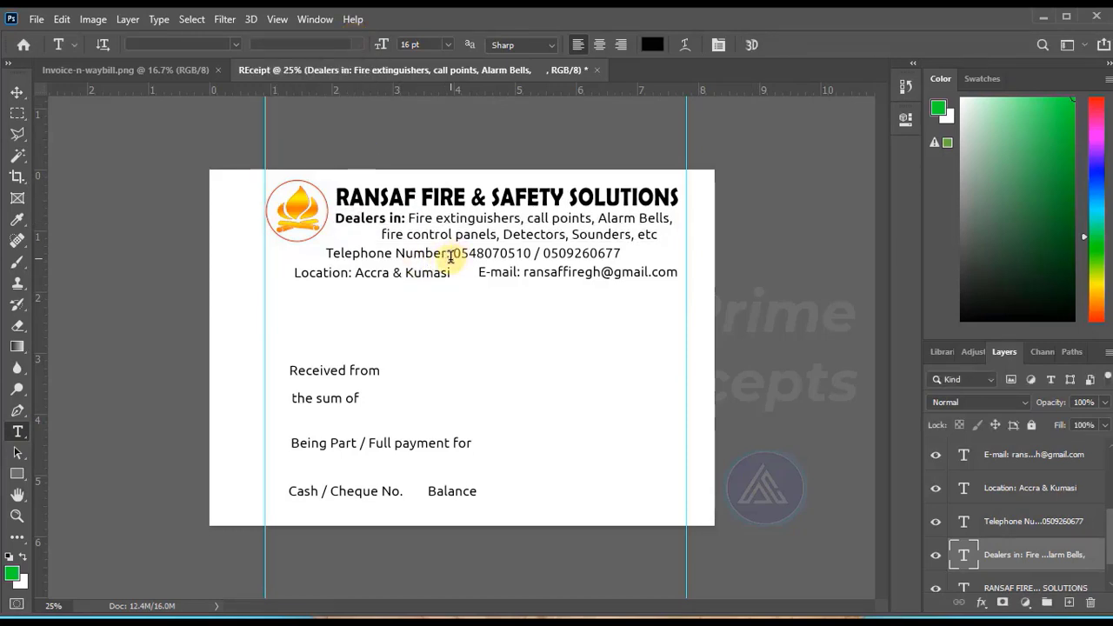
{"action": "left_click_drag", "start_coordinate": [450, 252], "coordinate": [286, 259]}
{"action": "left_click", "coordinate": [356, 44]}
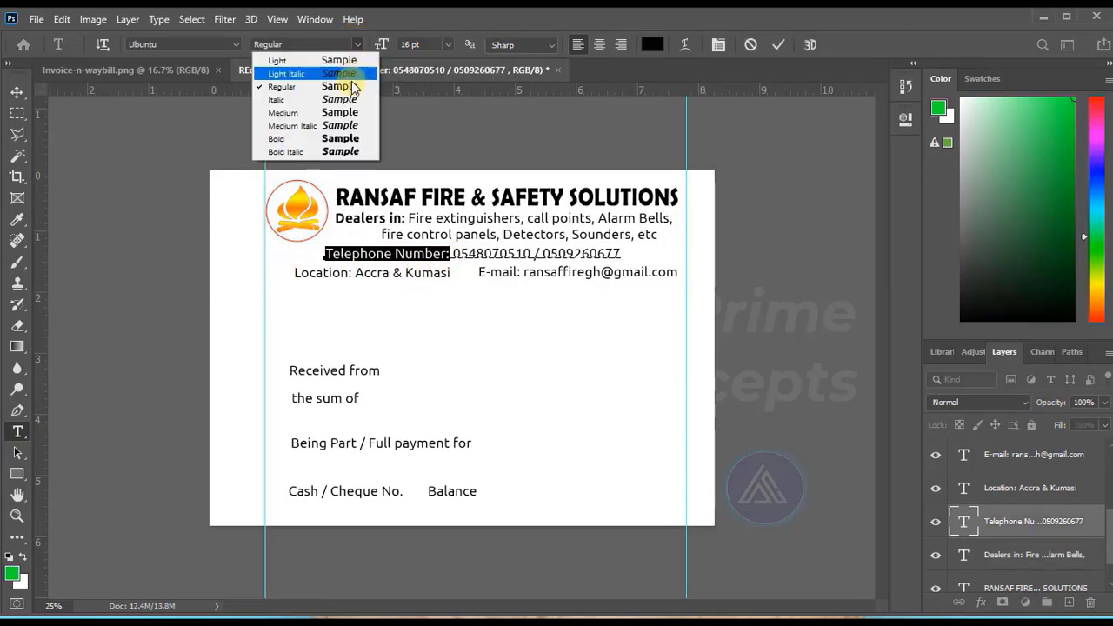
{"action": "left_click", "coordinate": [348, 136]}
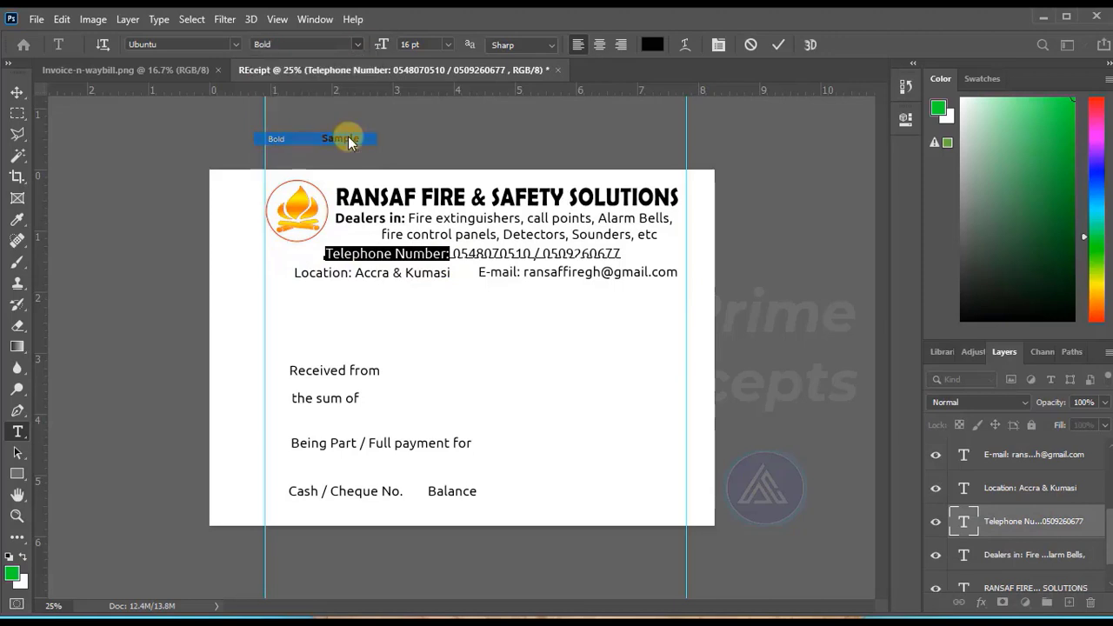
{"action": "left_click", "coordinate": [778, 44]}
Set the "Location:" and "E-mail:" labels to the Bold font style.
{"action": "left_click_drag", "start_coordinate": [352, 273], "coordinate": [293, 273]}
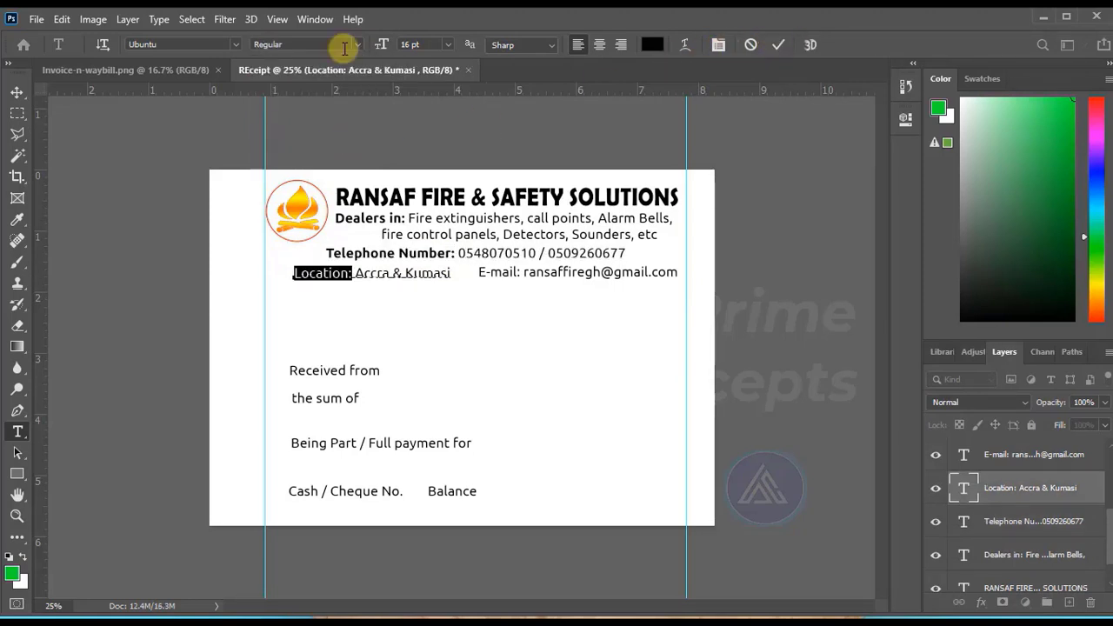
{"action": "left_click", "coordinate": [358, 44]}
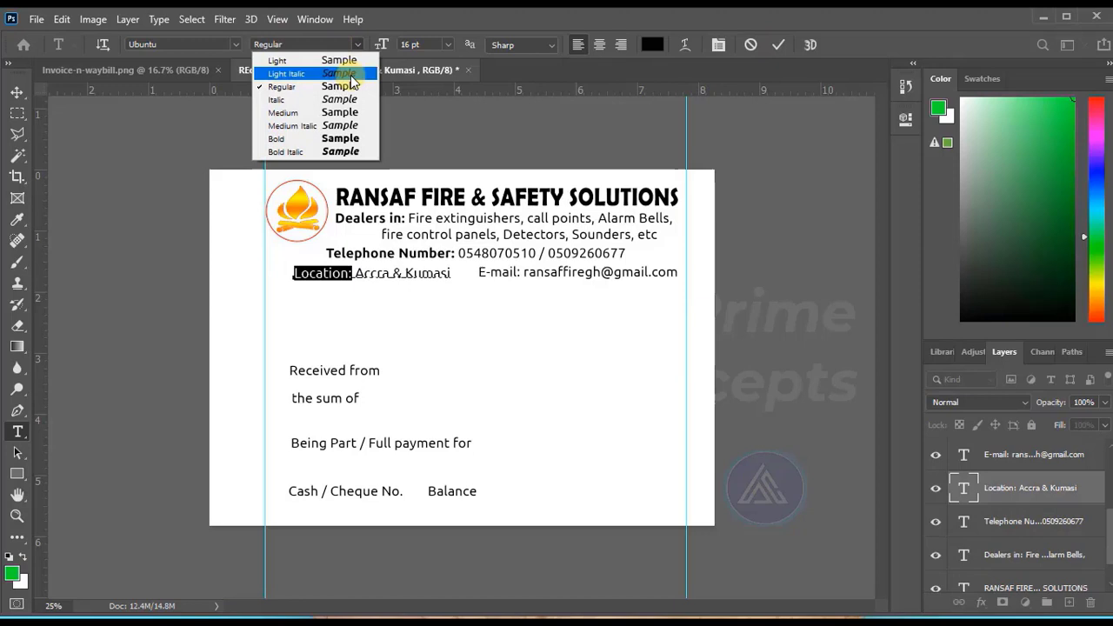
{"action": "left_click", "coordinate": [337, 136]}
{"action": "left_click", "coordinate": [521, 278]}
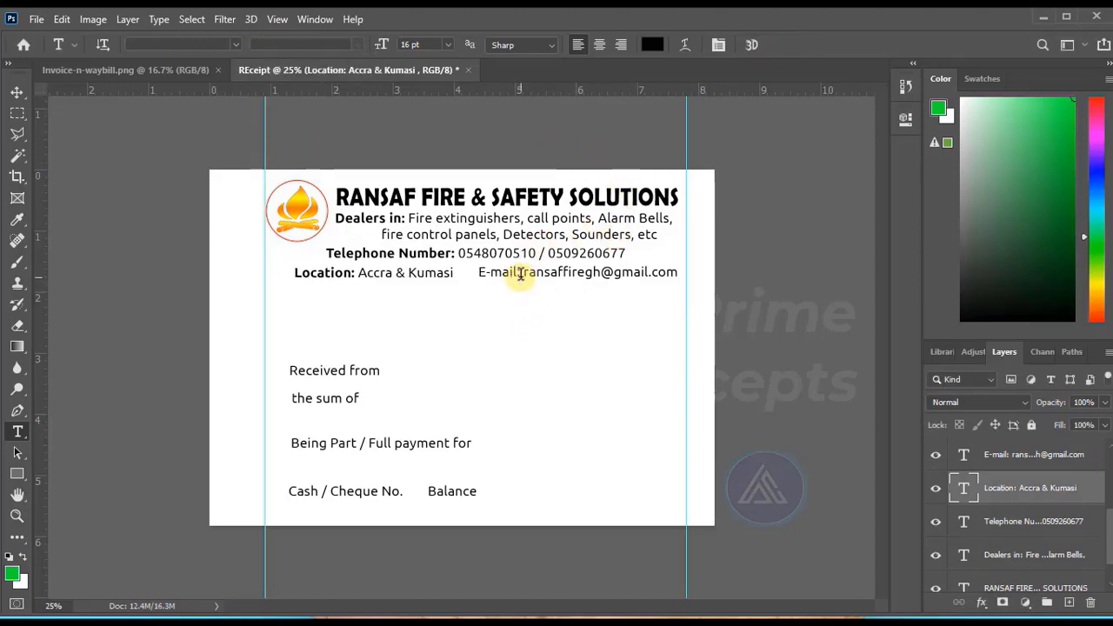
{"action": "double_click", "coordinate": [521, 272]}
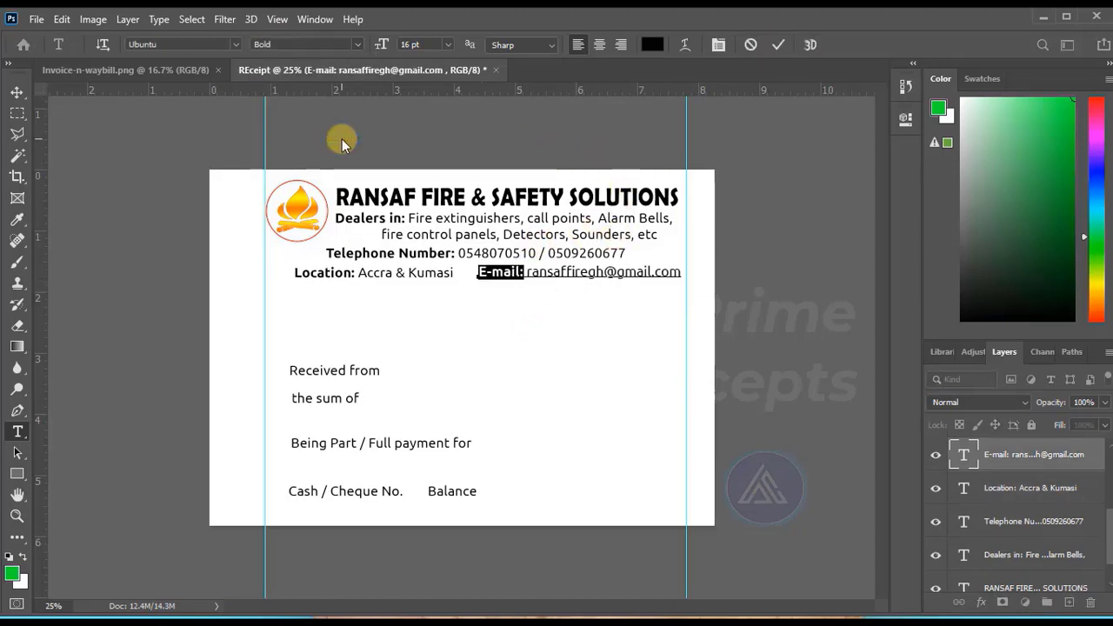
{"action": "left_click", "coordinate": [739, 331]}
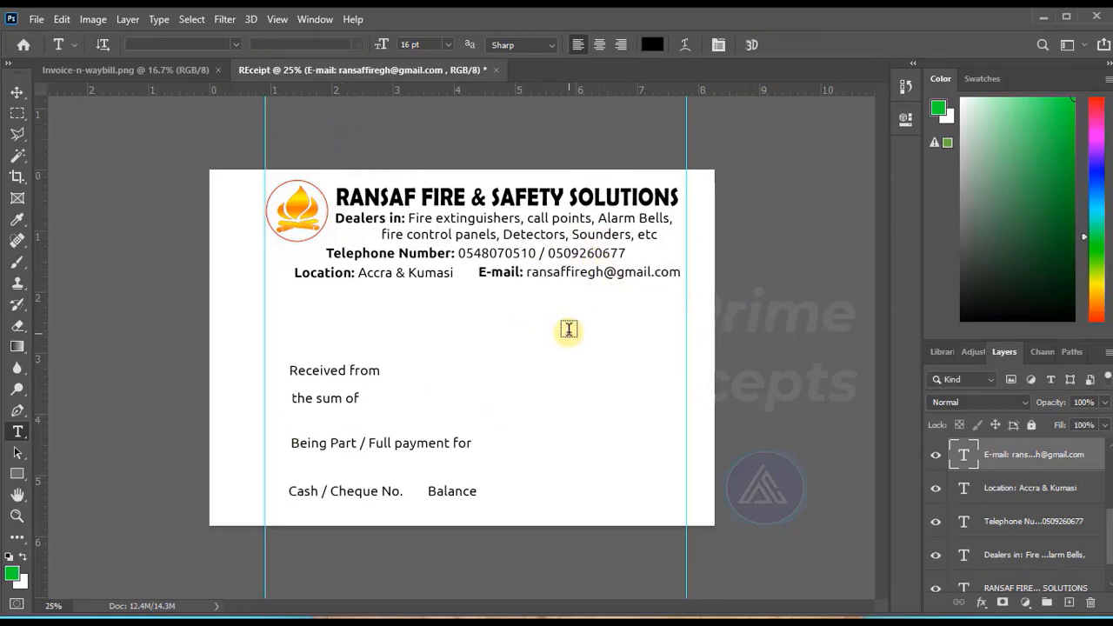
Add a "Date:" text line beneath the e-mail line, followed by a row of dots extending to the right guide.
{"action": "left_click", "coordinate": [551, 306]}
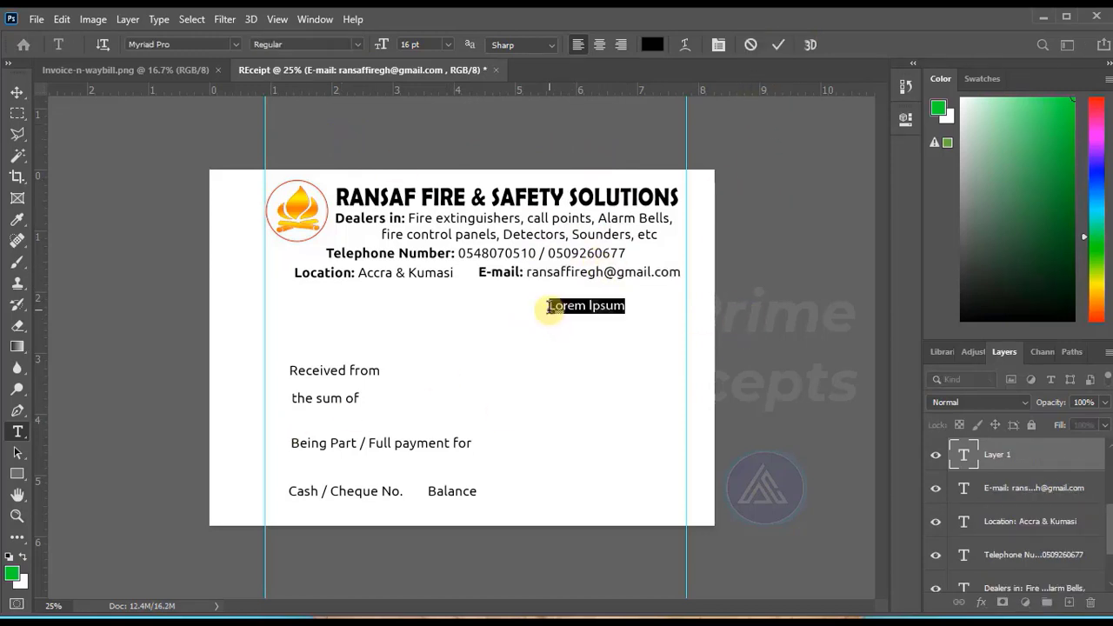
{"action": "key", "text": "BackSpace"}
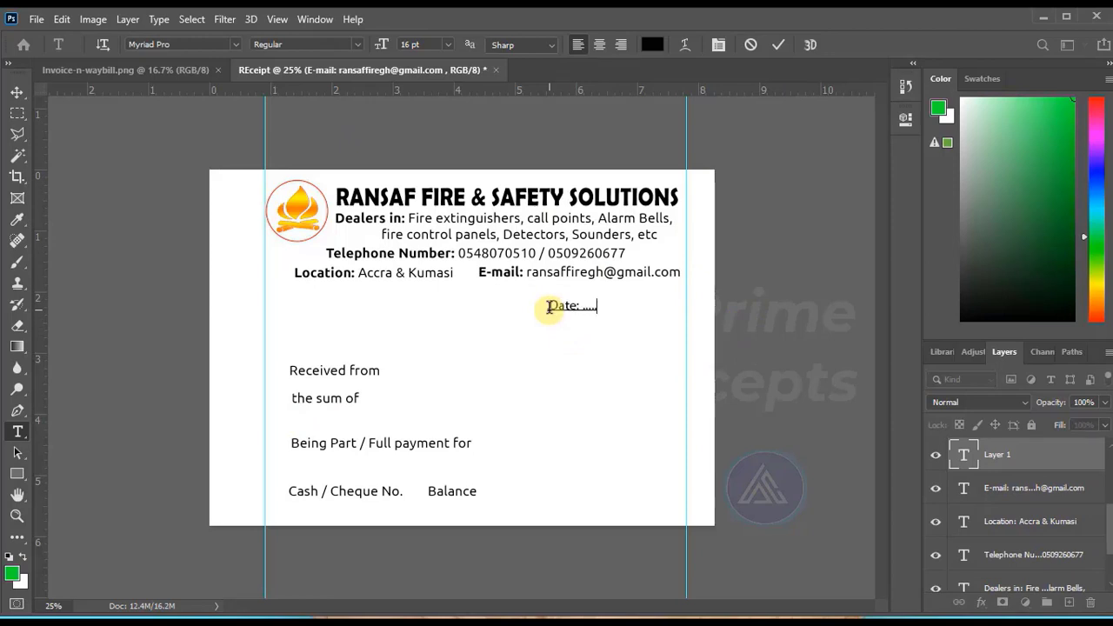
{"action": "key", "text": "ctrl+Return"}
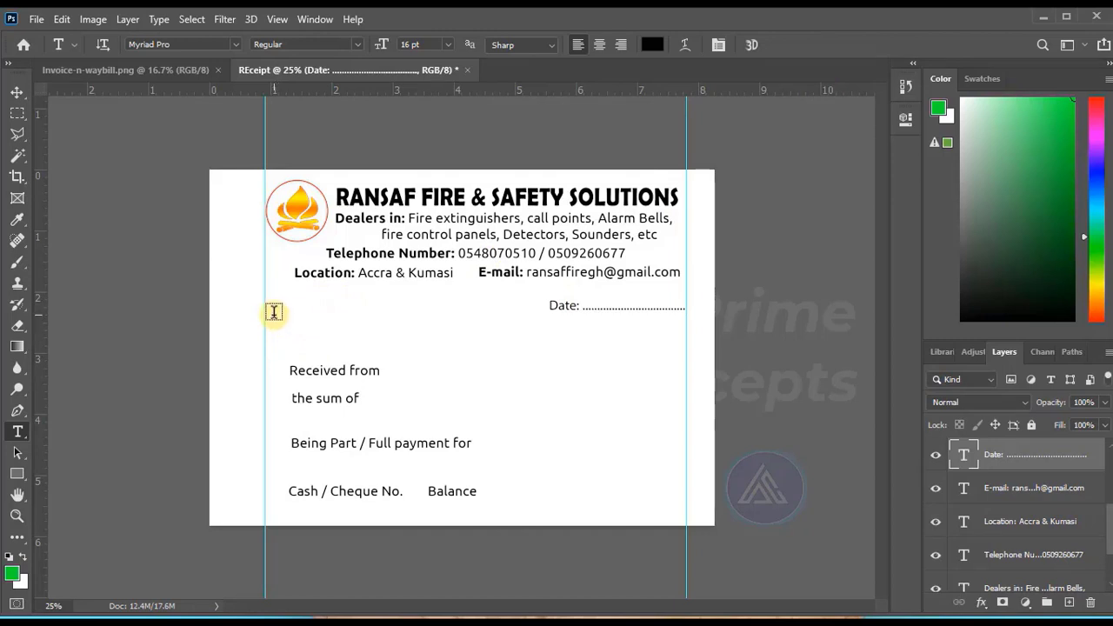
Add the text "OFFICIAL RECEIPT" in Bold near the left guide, beneath the location line.
{"action": "left_click", "coordinate": [273, 311]}
{"action": "type", "text": "OFFICIAL RECEIPT"}
{"action": "key", "text": "ctrl+a"}
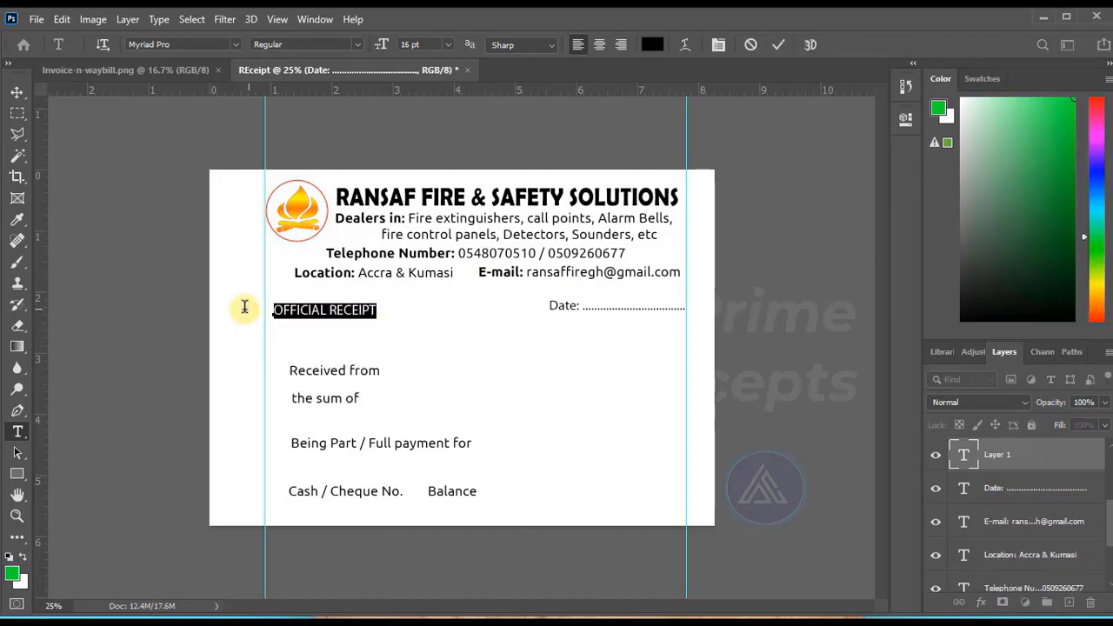
{"action": "left_click", "coordinate": [354, 43]}
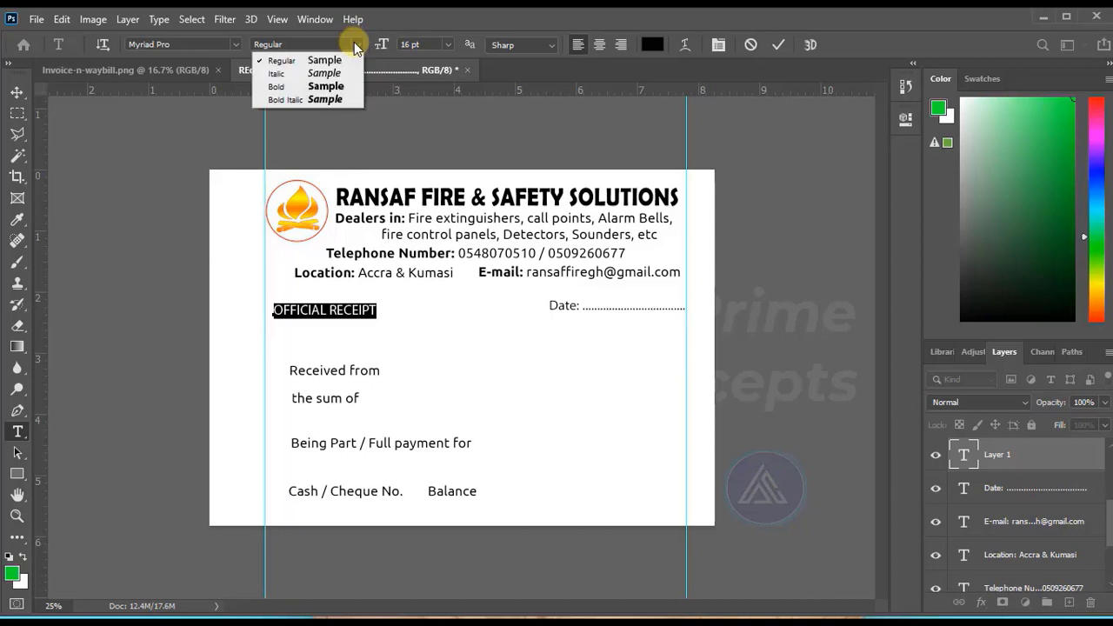
{"action": "left_click", "coordinate": [347, 86]}
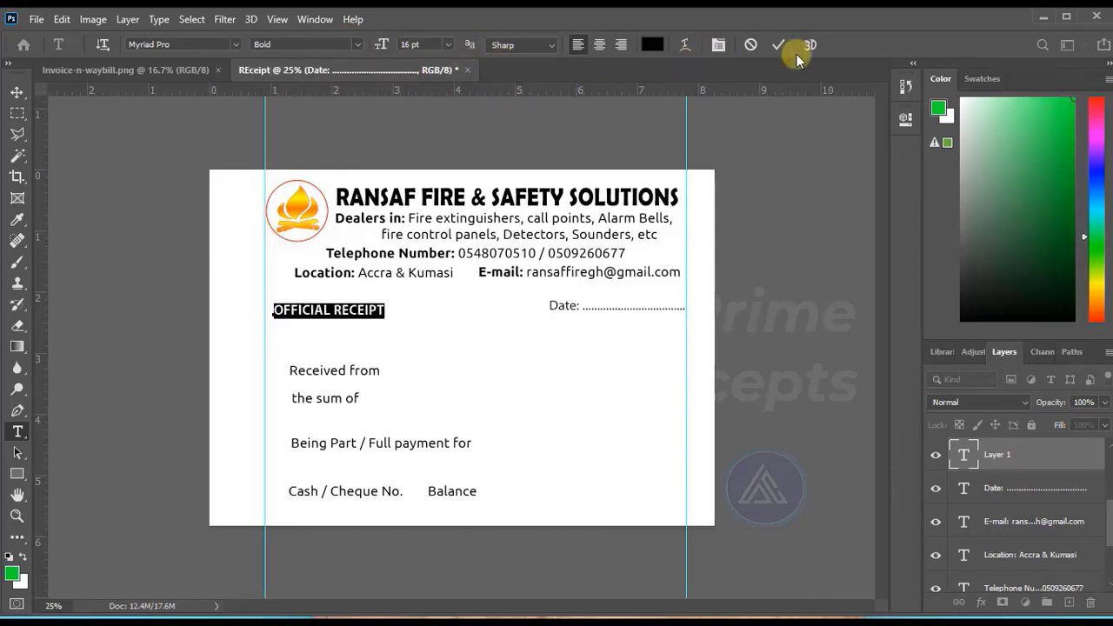
{"action": "key", "text": "ctrl+Return"}
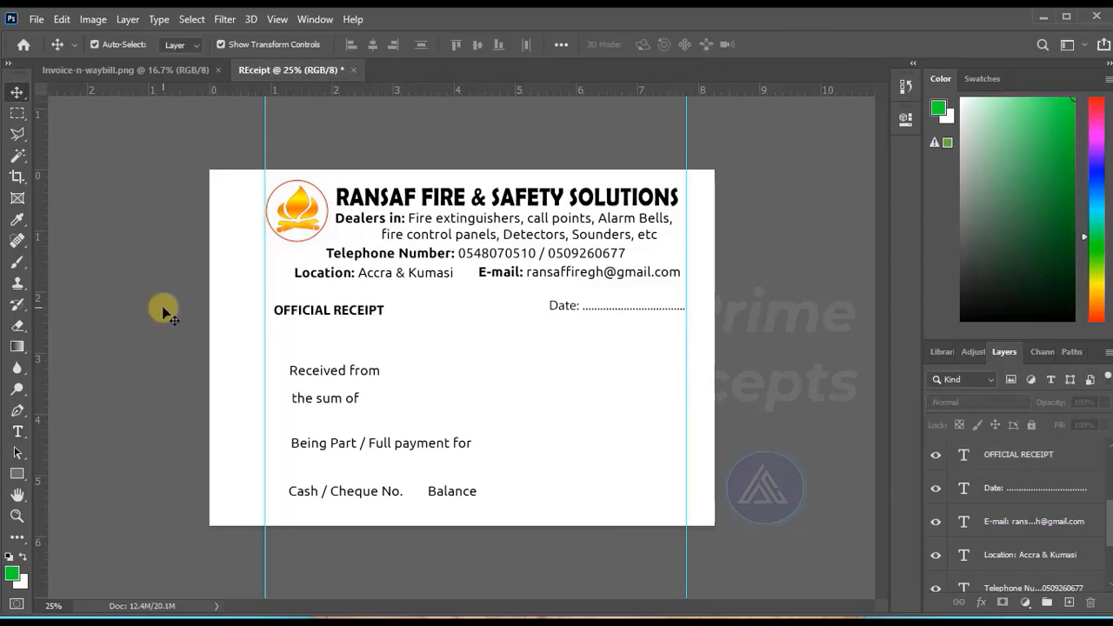
Draw a 608 × 132 px rectangle over the OFFICIAL RECEIPT text and fill it with black.
{"action": "left_click", "coordinate": [16, 475]}
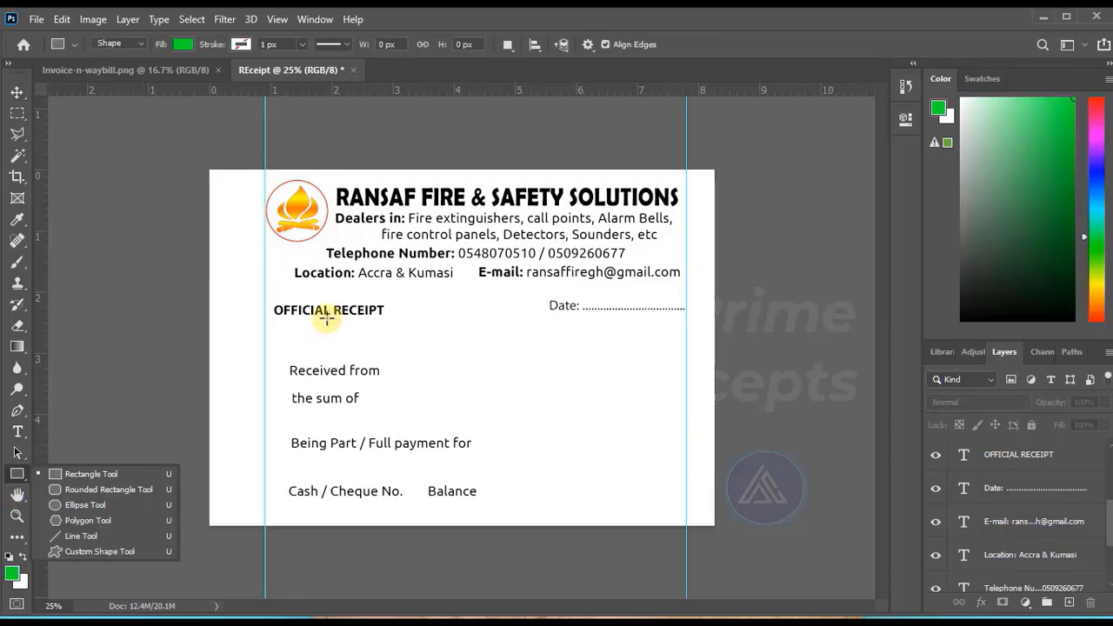
{"action": "left_click_drag", "start_coordinate": [271, 297], "coordinate": [391, 325]}
{"action": "left_click", "coordinate": [674, 217]}
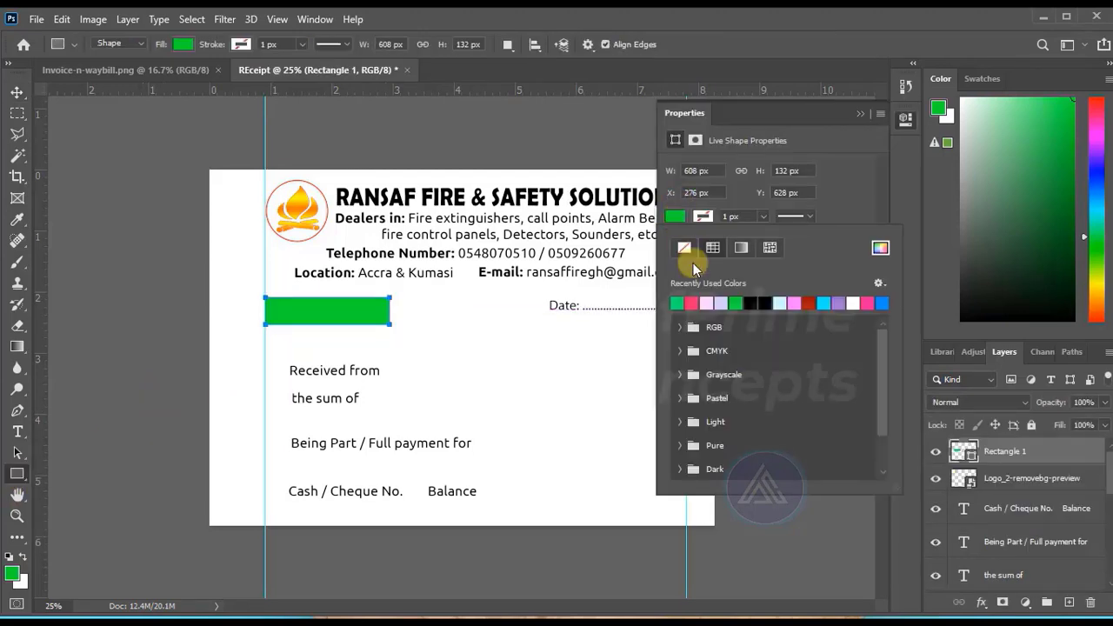
{"action": "left_click", "coordinate": [768, 307]}
{"action": "left_click", "coordinate": [858, 113]}
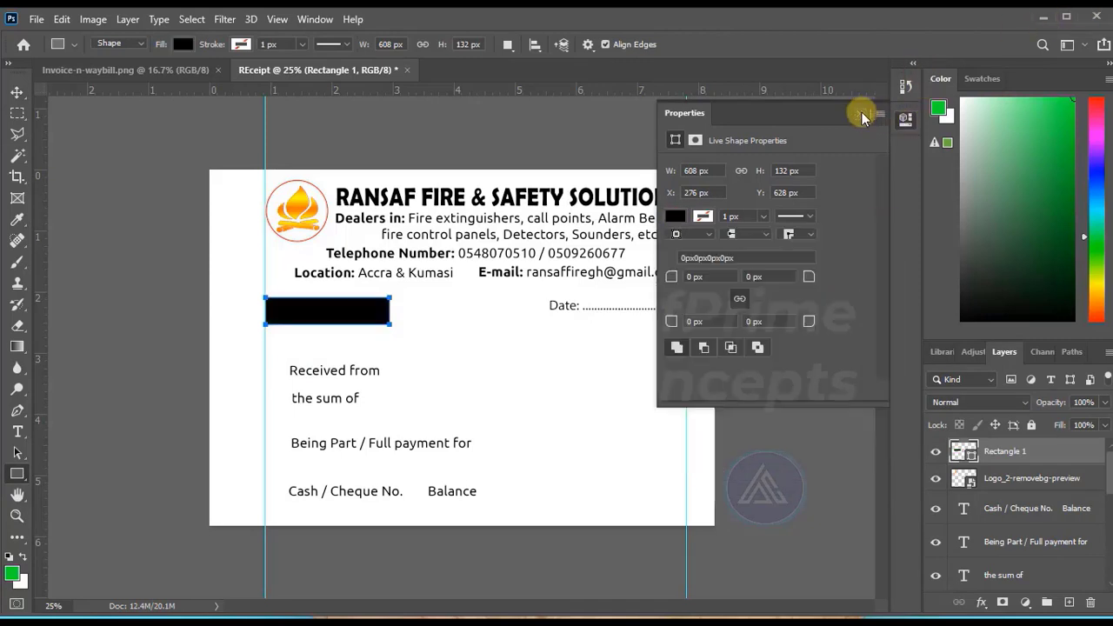
{"action": "left_click", "coordinate": [859, 113]}
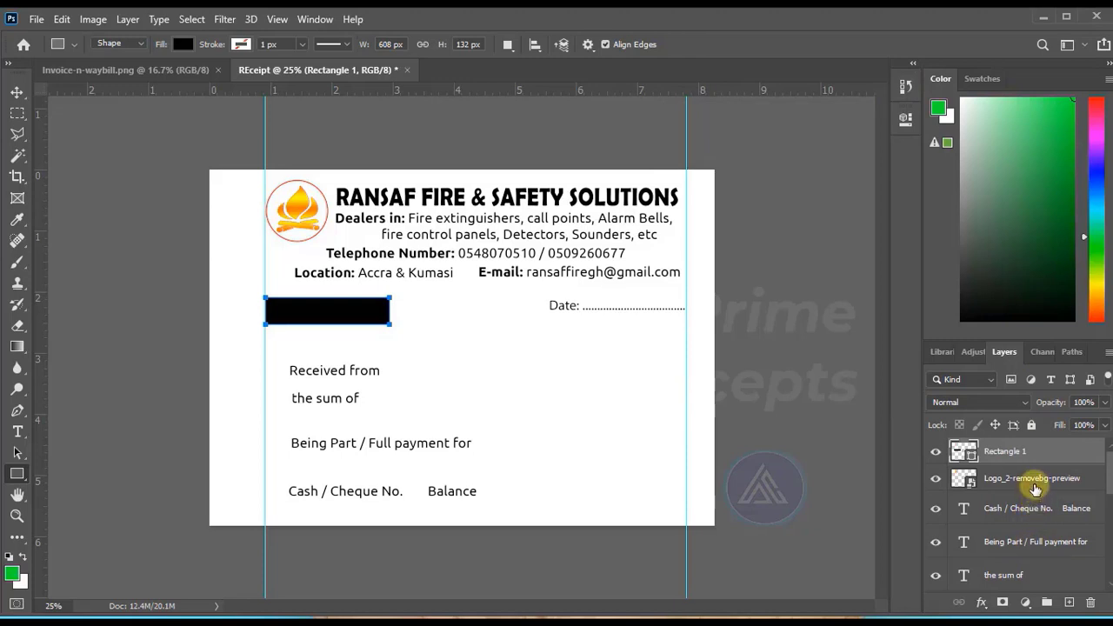
Move the OFFICIAL RECEIPT layer above the rectangle in the layer order and position the black rectangle behind the text.
{"action": "left_click", "coordinate": [15, 92]}
{"action": "left_click_drag", "start_coordinate": [354, 317], "coordinate": [374, 332]}
{"action": "left_click", "coordinate": [145, 286]}
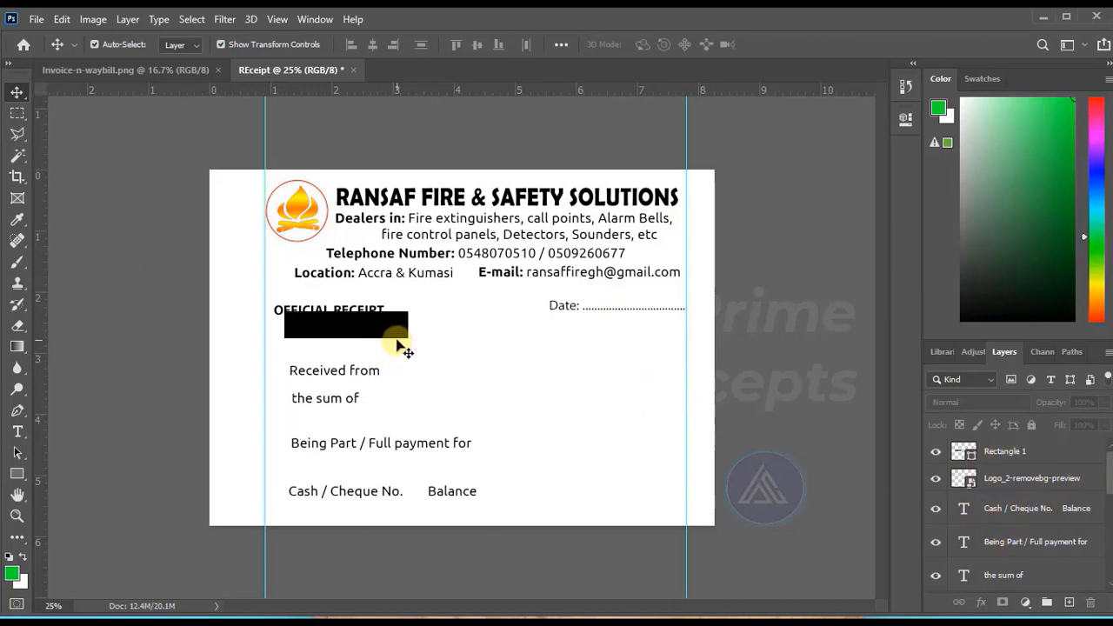
{"action": "left_click", "coordinate": [313, 313]}
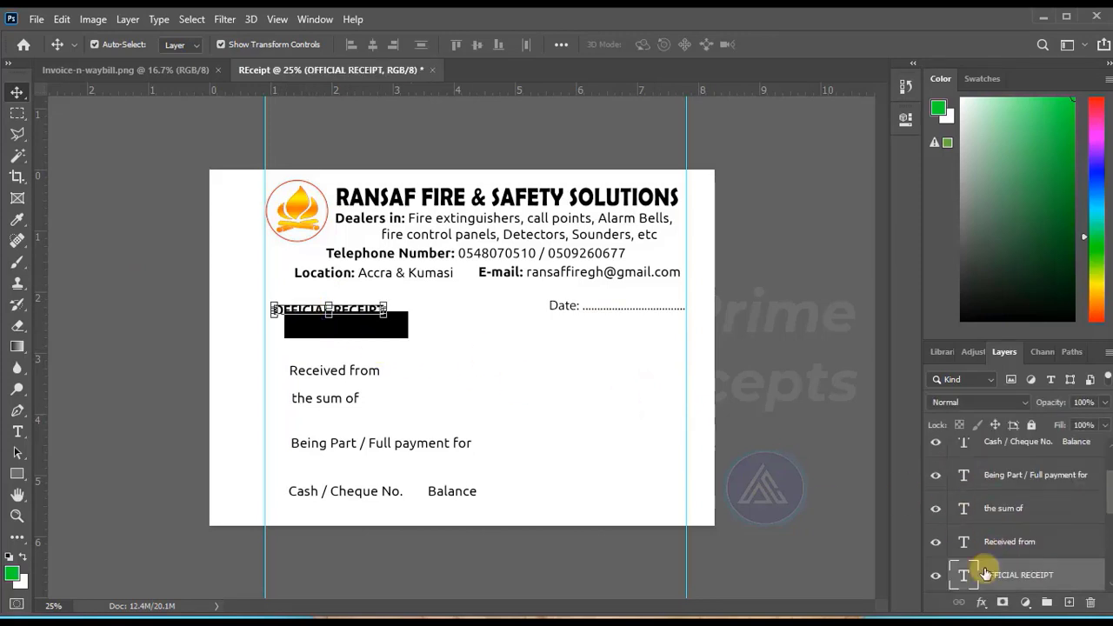
{"action": "left_click_drag", "start_coordinate": [1017, 580], "coordinate": [1017, 460]}
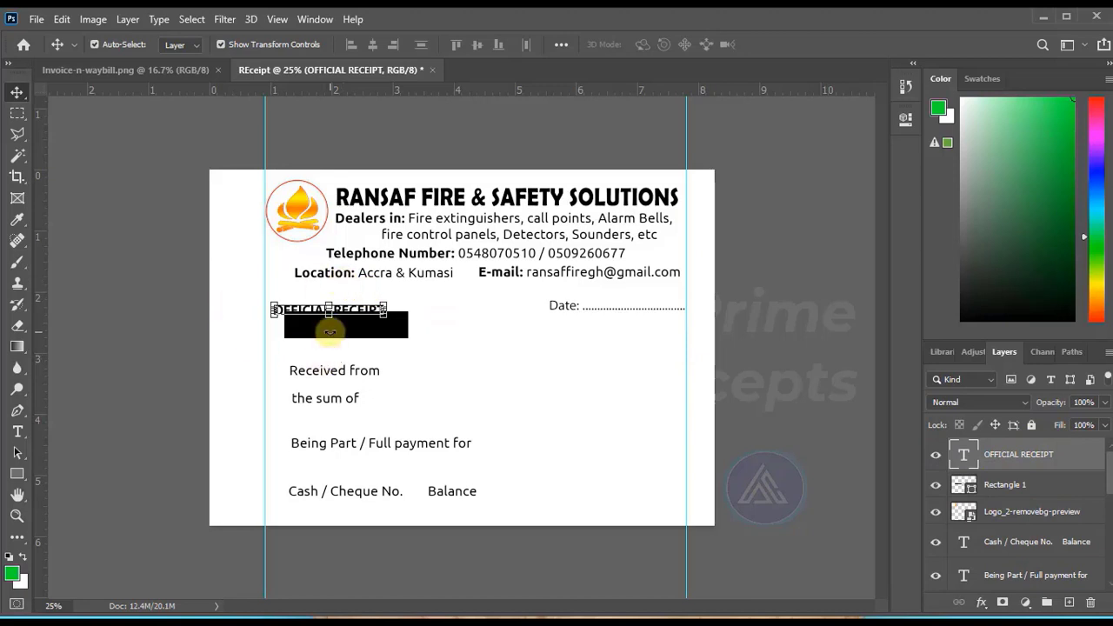
{"action": "left_click_drag", "start_coordinate": [373, 330], "coordinate": [354, 327]}
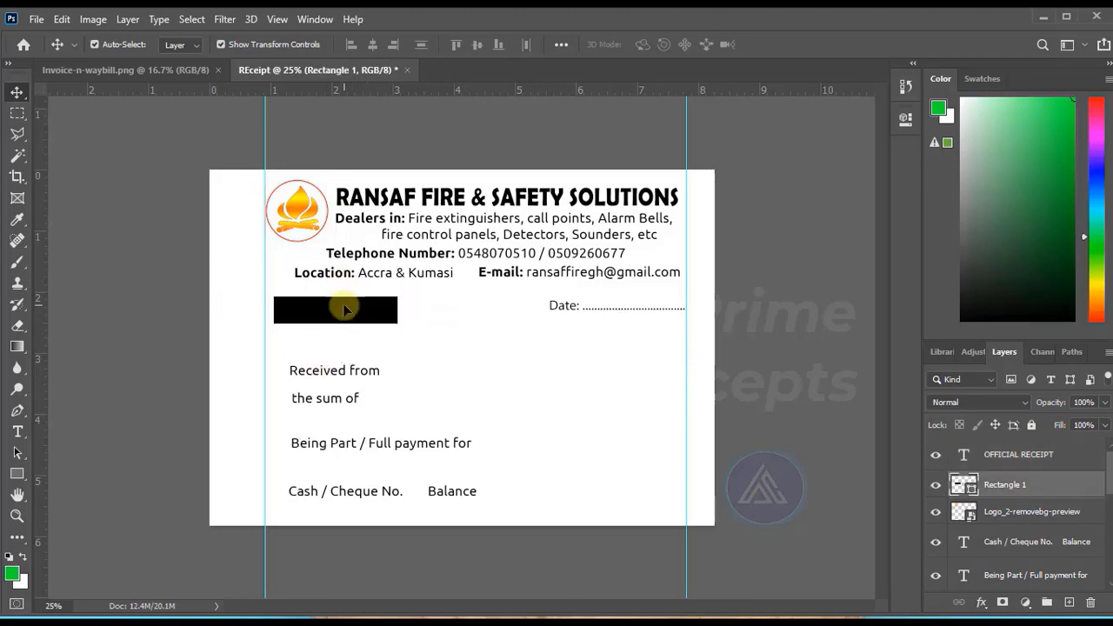
Change the OFFICIAL RECEIPT text colour to white (ffffff).
{"action": "left_click", "coordinate": [387, 310]}
{"action": "left_click", "coordinate": [18, 432]}
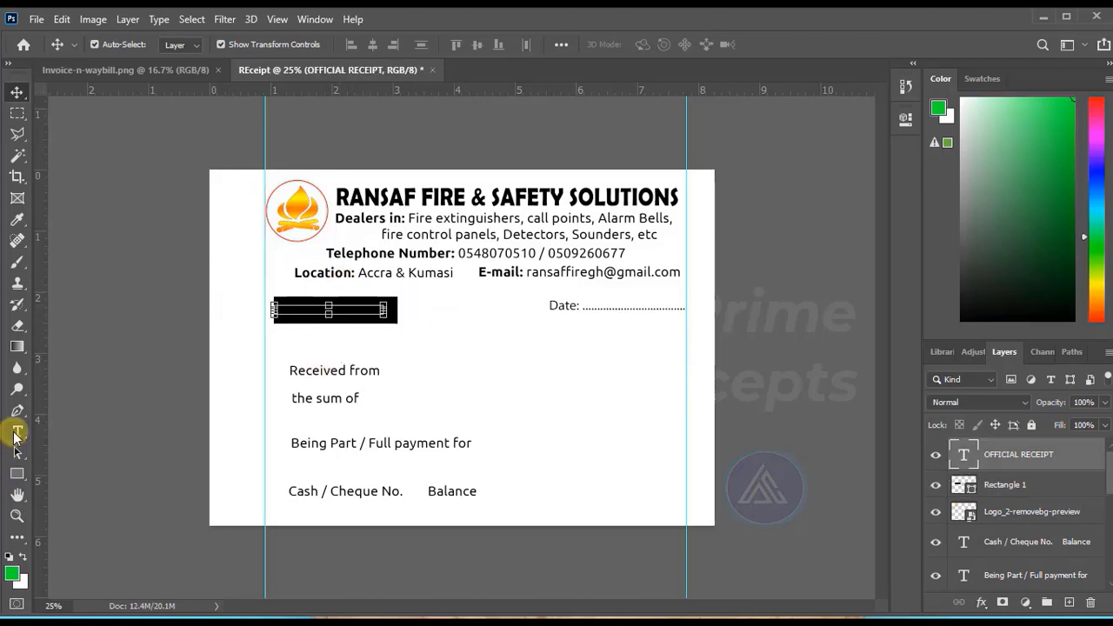
{"action": "left_click", "coordinate": [337, 313]}
{"action": "key", "text": "ctrl+a"}
{"action": "left_click", "coordinate": [652, 44]}
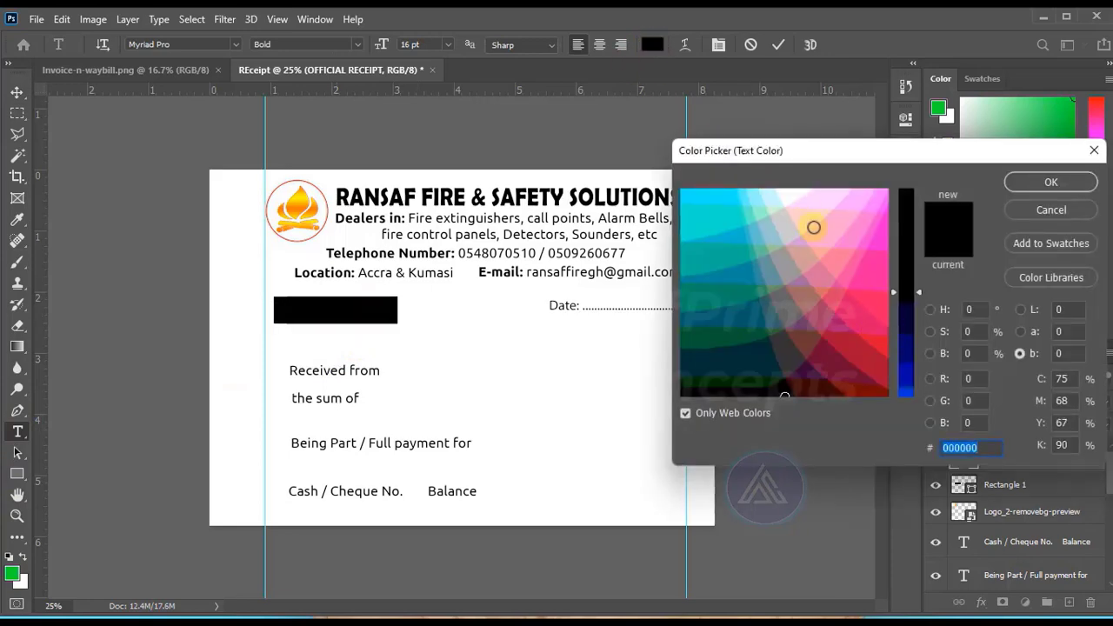
{"action": "left_click", "coordinate": [792, 190]}
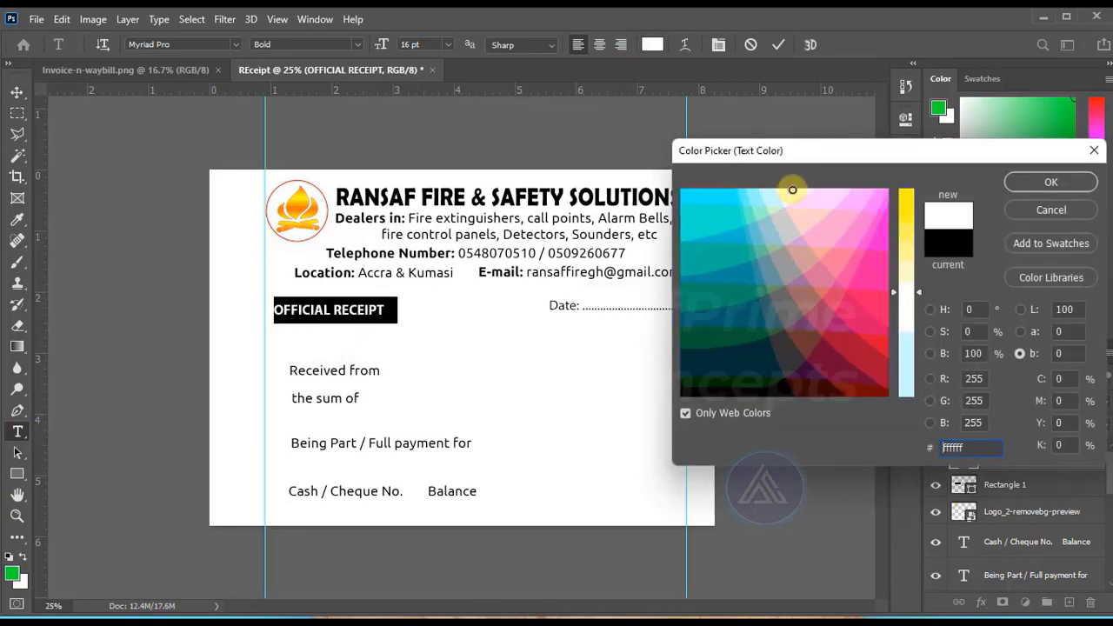
{"action": "key", "text": "Return"}
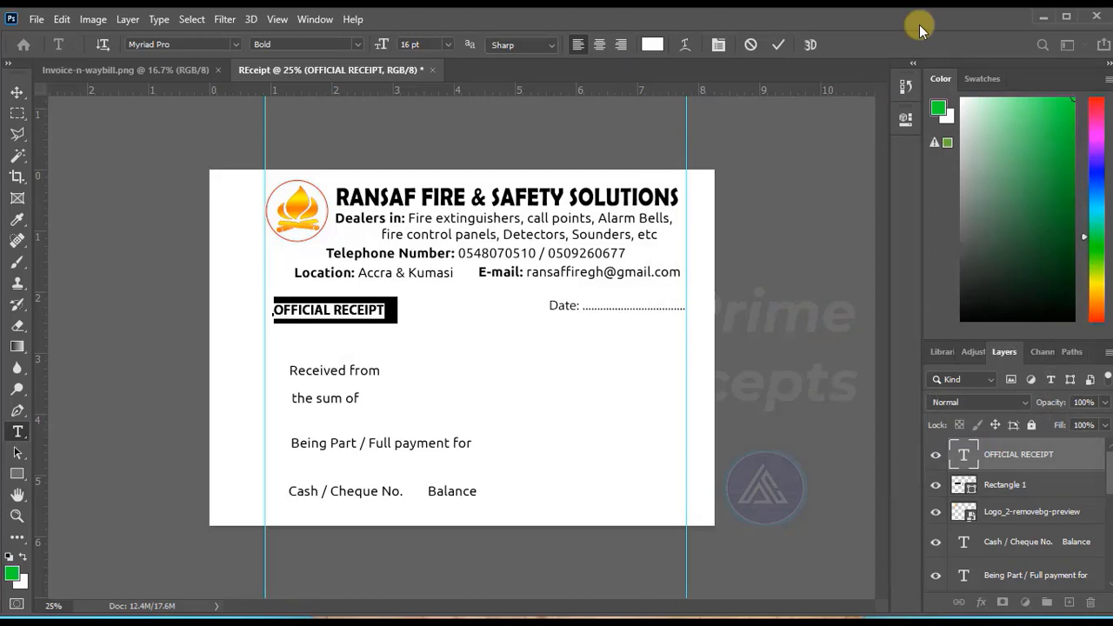
Shift the OFFICIAL RECEIPT text slightly right within its black rectangle and shrink the rectangle to fit closely around the text.
{"action": "key", "text": "ctrl+Return"}
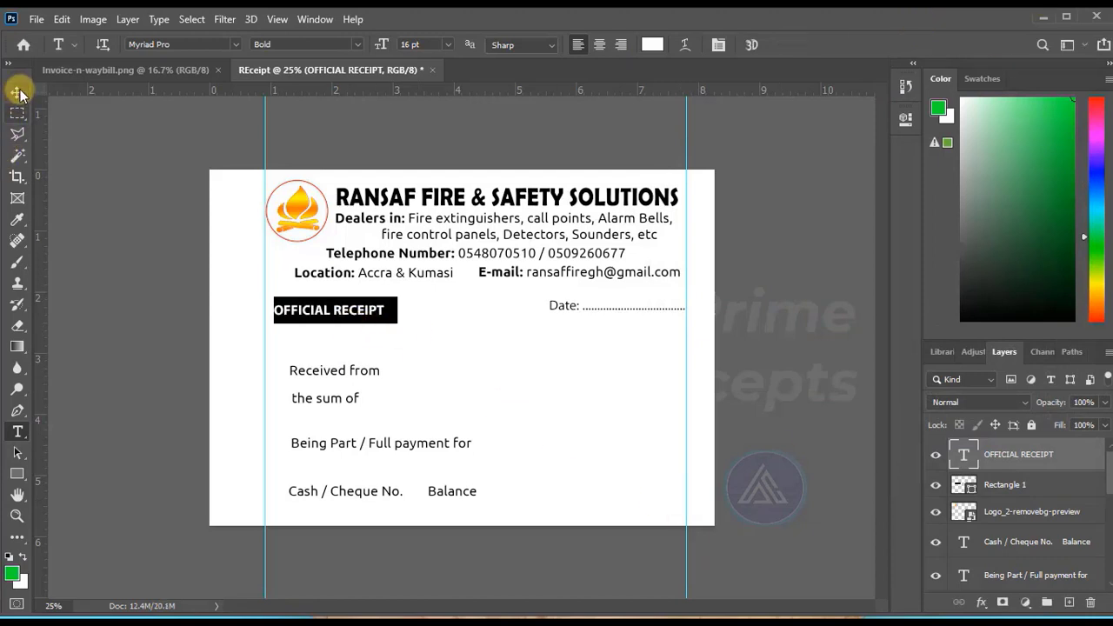
{"action": "left_click", "coordinate": [17, 92]}
{"action": "left_click", "coordinate": [149, 235]}
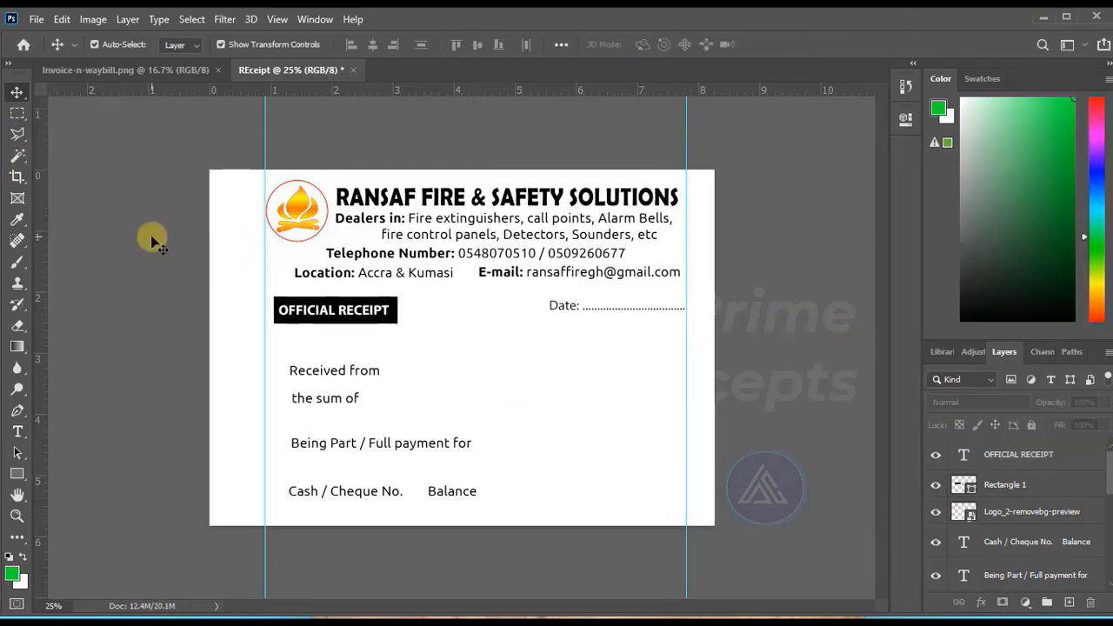
{"action": "left_click", "coordinate": [398, 320]}
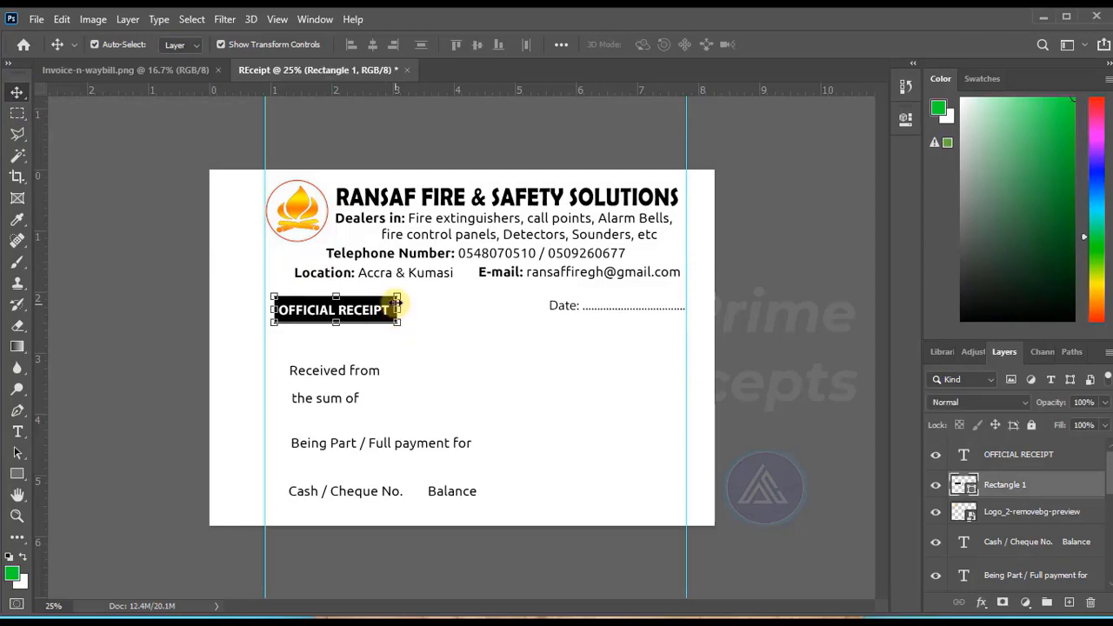
{"action": "left_click_drag", "start_coordinate": [397, 293], "coordinate": [390, 296]}
{"action": "left_click", "coordinate": [422, 325]}
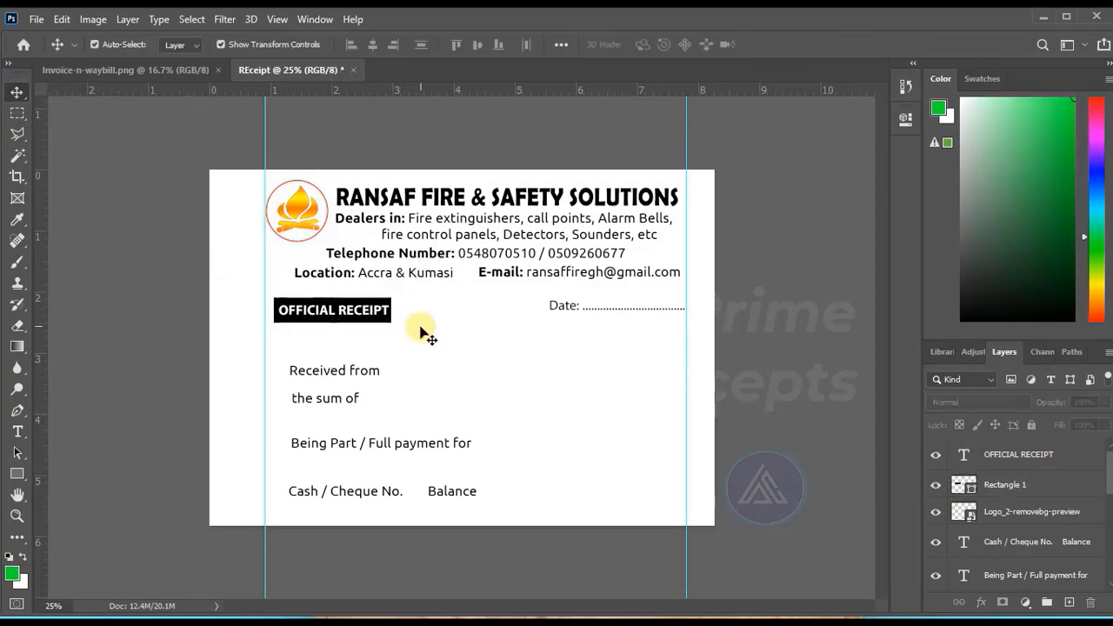
Nudge the OFFICIAL RECEIPT text and its black rectangle together slightly left, closer to the left guide.
{"action": "left_click_drag", "start_coordinate": [318, 340], "coordinate": [327, 298]}
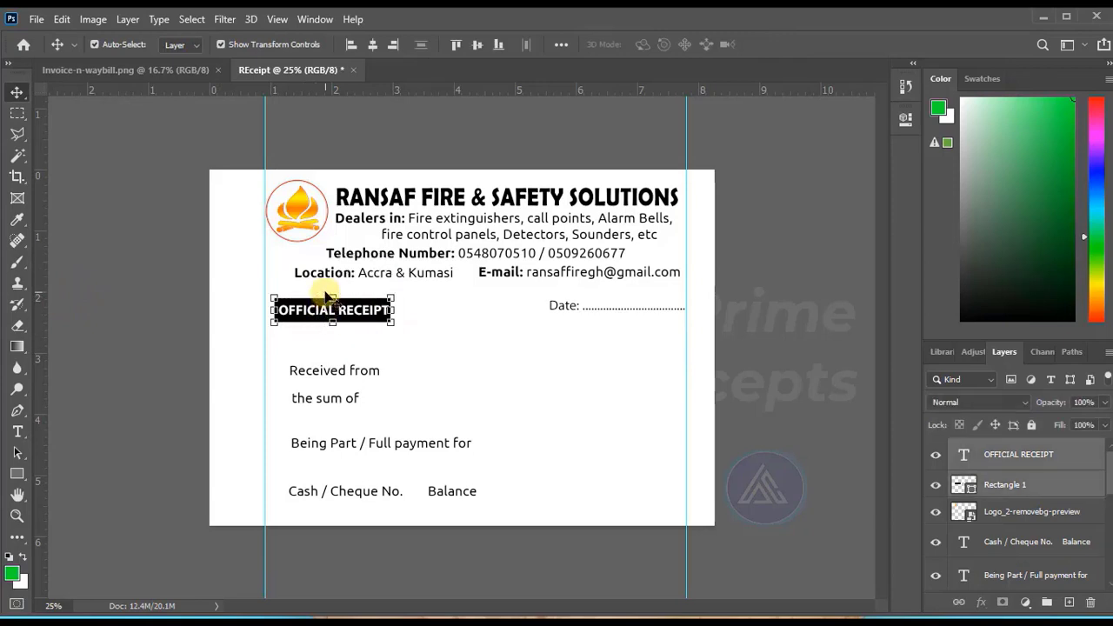
{"action": "key", "text": "Left"}
{"action": "key", "text": "Left"}
{"action": "key", "text": "Left"}
{"action": "key", "text": "Left"}
{"action": "key", "text": "Left"}
{"action": "key", "text": "Left"}
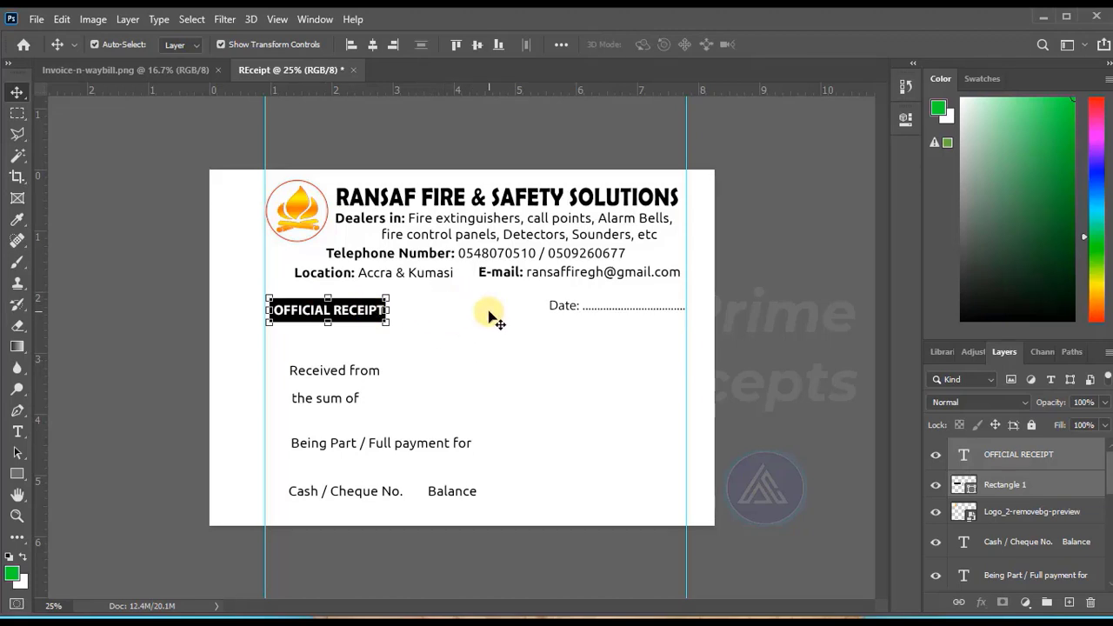
Move the "Received from" line to the left guide beneath the OFFICIAL RECEIPT label and extend it with dots to the right guide.
{"action": "left_click", "coordinate": [333, 372]}
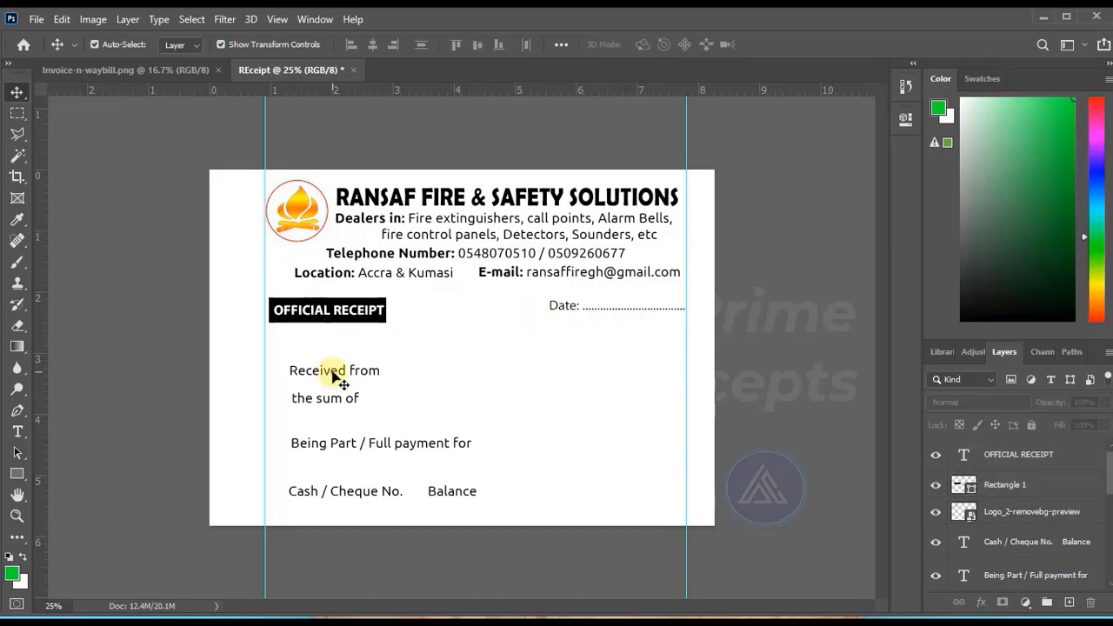
{"action": "left_click_drag", "start_coordinate": [334, 374], "coordinate": [309, 350]}
{"action": "left_click", "coordinate": [17, 431]}
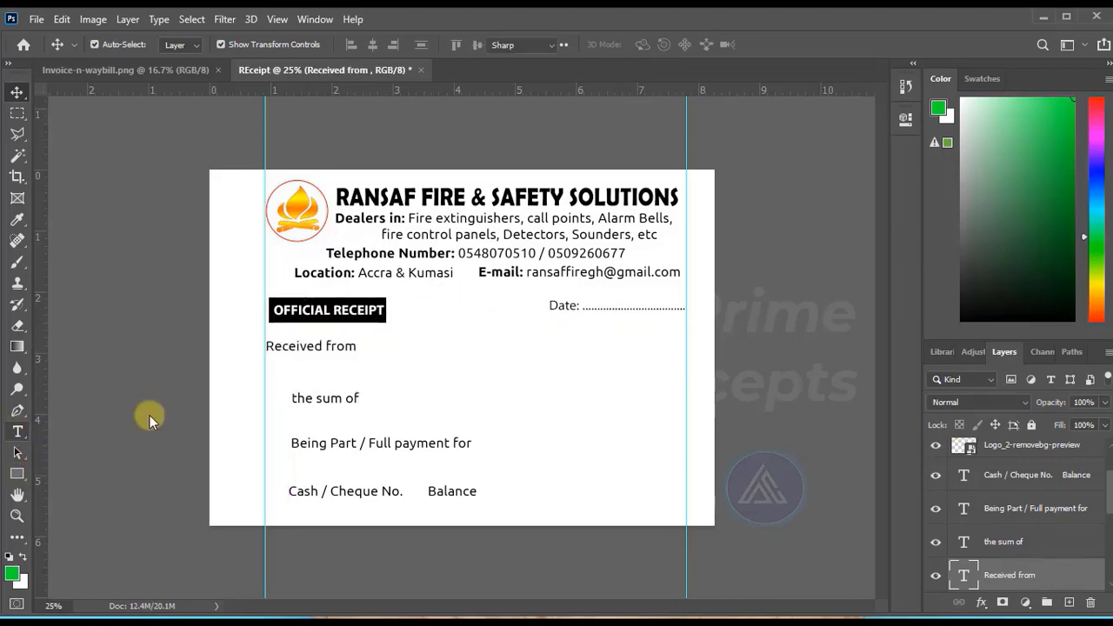
{"action": "left_click", "coordinate": [355, 351]}
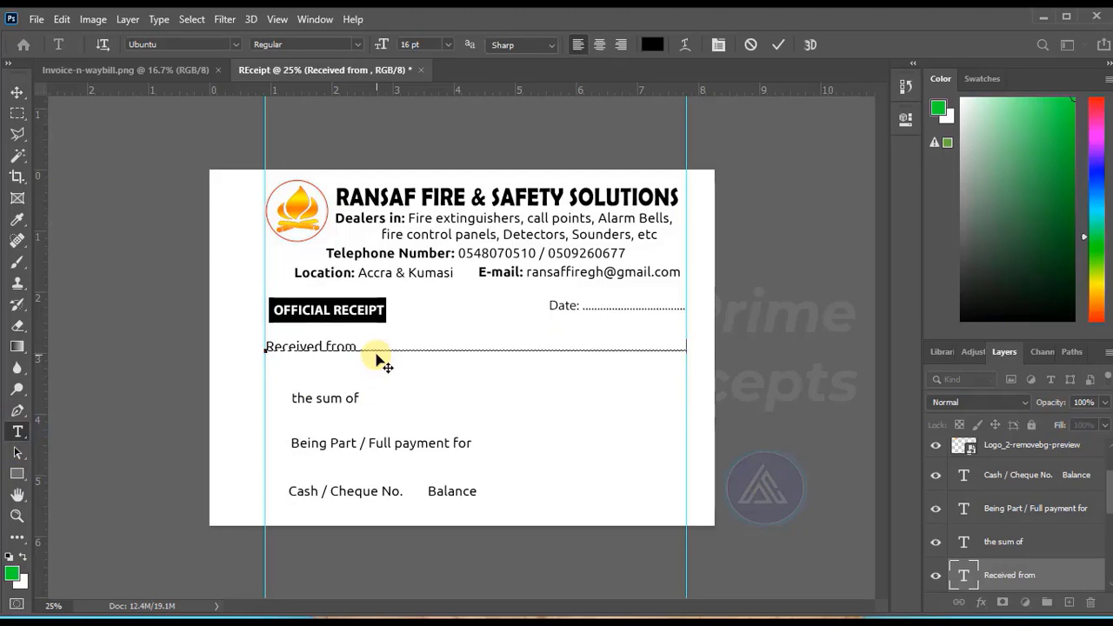
{"action": "left_click", "coordinate": [777, 44]}
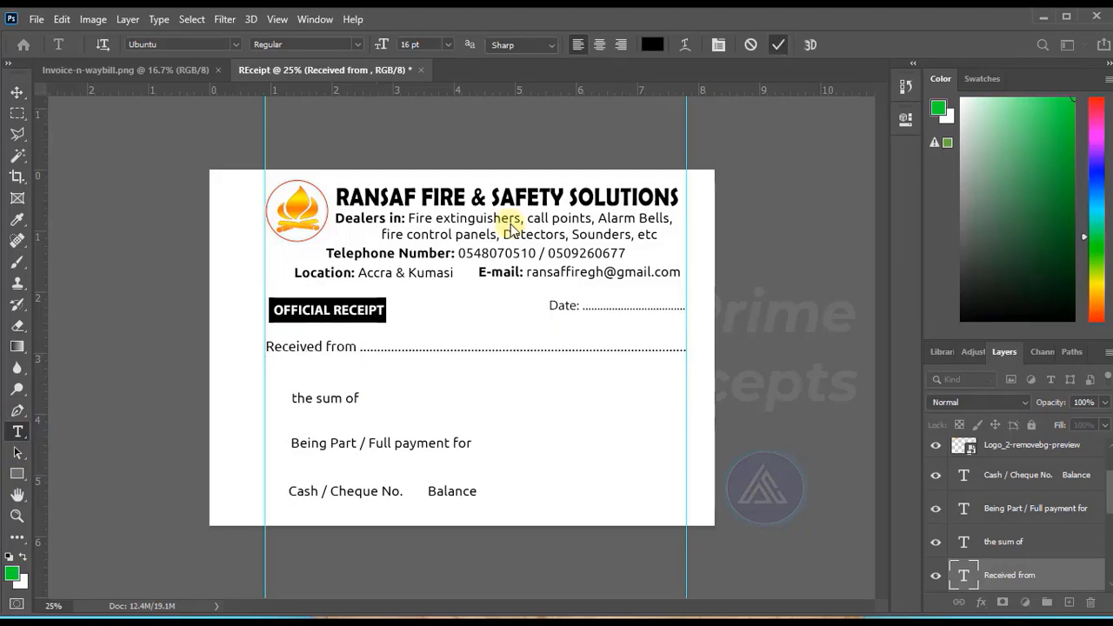
Move "the sum of" to the left guide beneath the "Received from" line and extend it with dots to the right guide.
{"action": "left_click", "coordinate": [17, 94]}
{"action": "left_click_drag", "start_coordinate": [318, 397], "coordinate": [293, 373]}
{"action": "key", "text": "t"}
{"action": "left_click", "coordinate": [327, 374]}
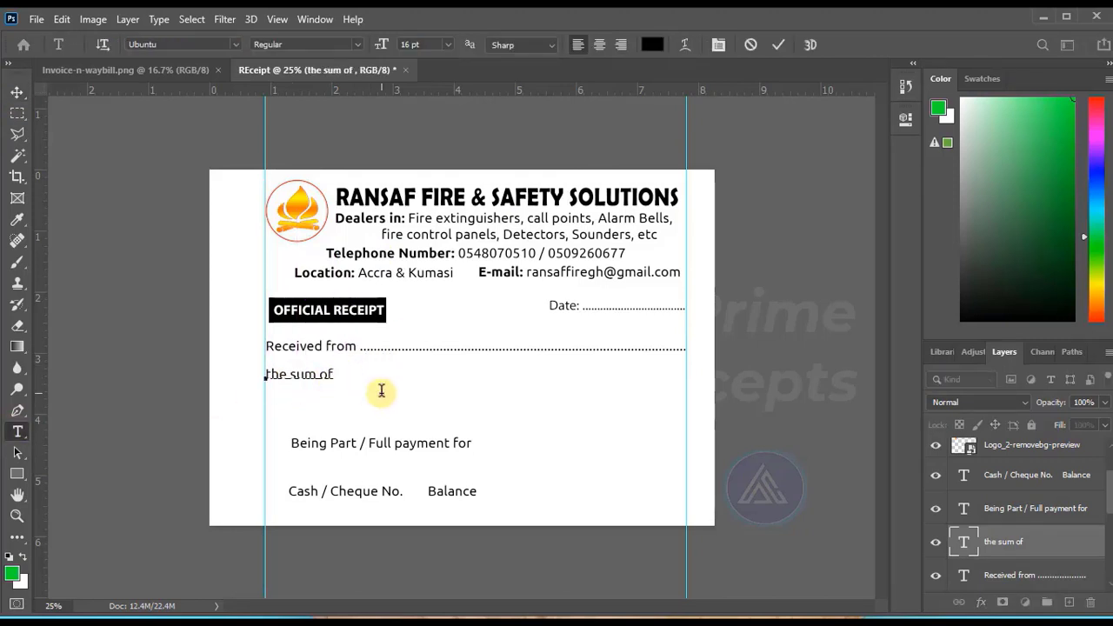
{"action": "type", "text": "__________________________________________________"}
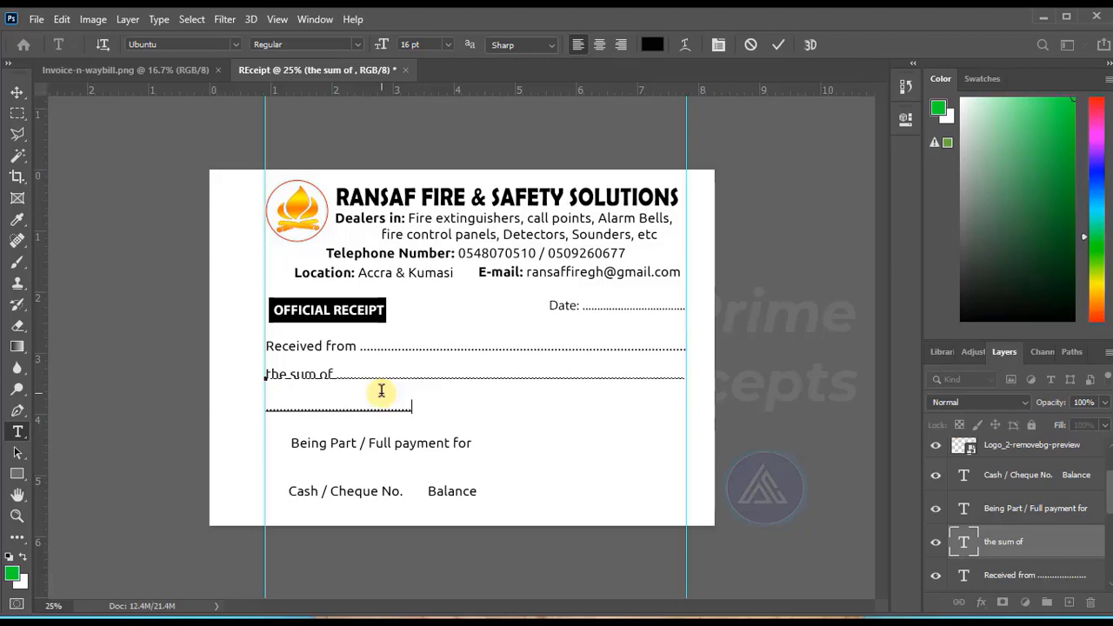
Fill the second row beneath "the sum of" with dots reaching the right guide.
{"action": "type", "text": "................................................................................................................."}
{"action": "left_click", "coordinate": [778, 44]}
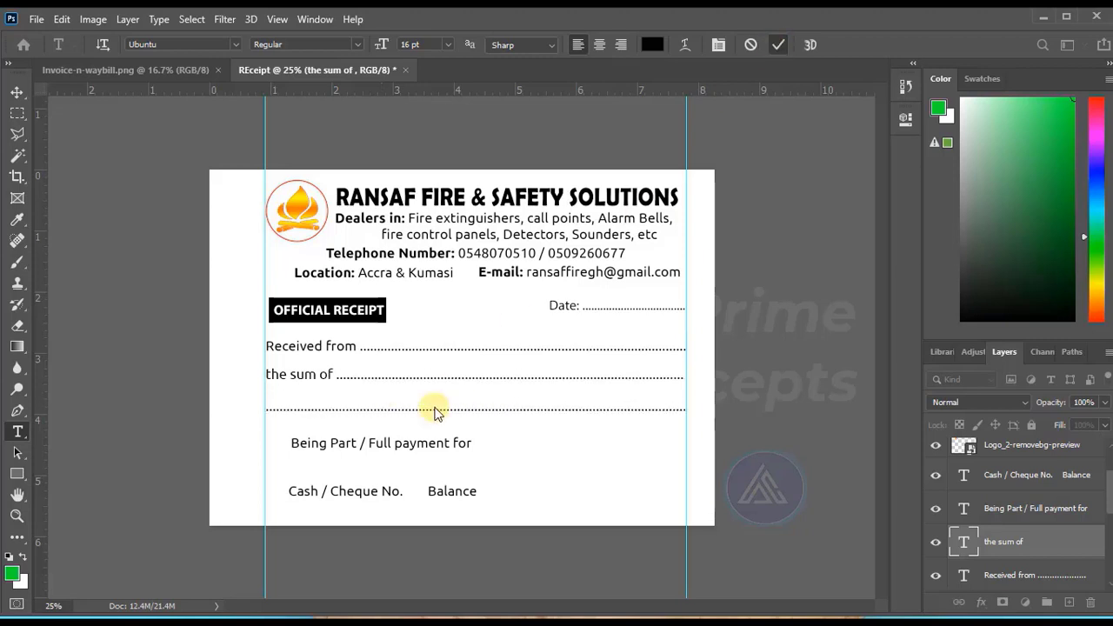
Move "Being Part / Full payment for" to the left guide and extend it with dots to the right guide.
{"action": "left_click", "coordinate": [16, 92]}
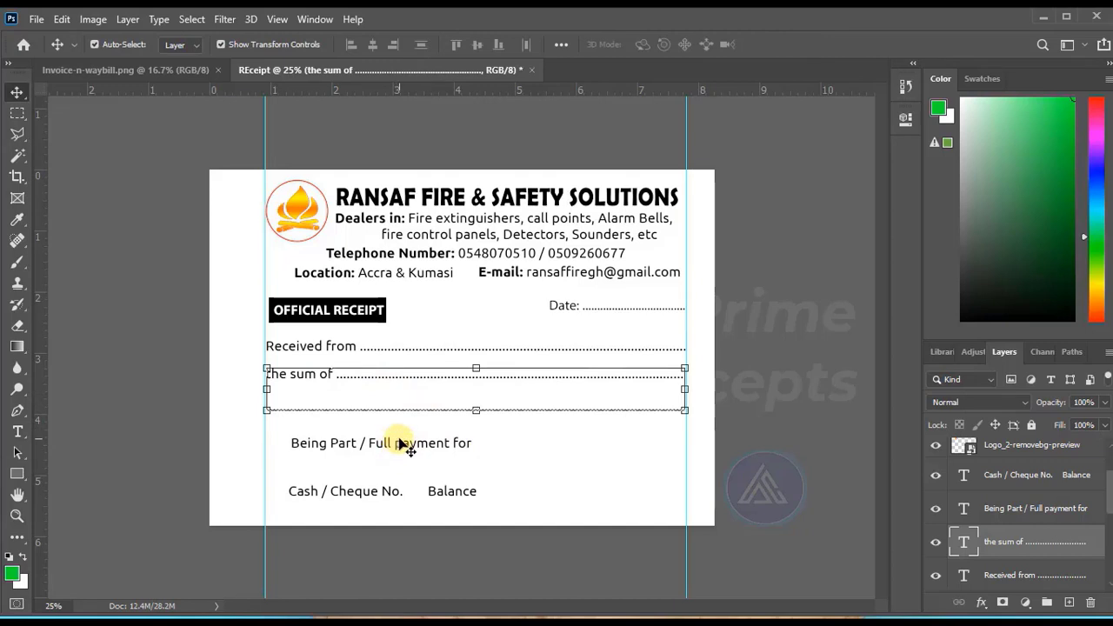
{"action": "left_click_drag", "start_coordinate": [406, 443], "coordinate": [377, 436]}
{"action": "left_click", "coordinate": [17, 433]}
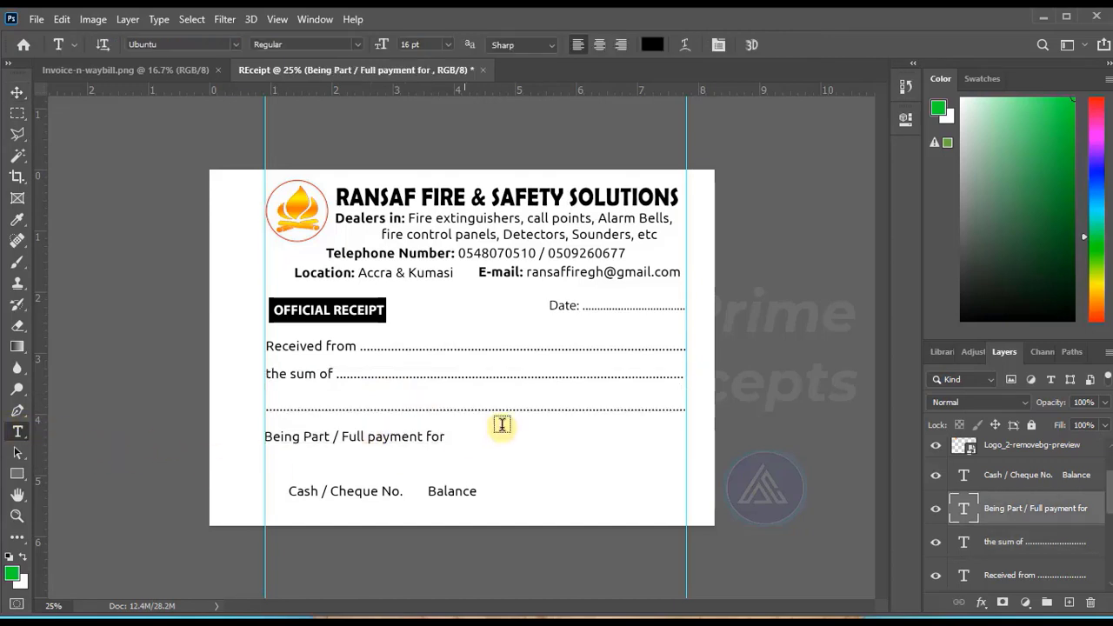
{"action": "left_click", "coordinate": [443, 437]}
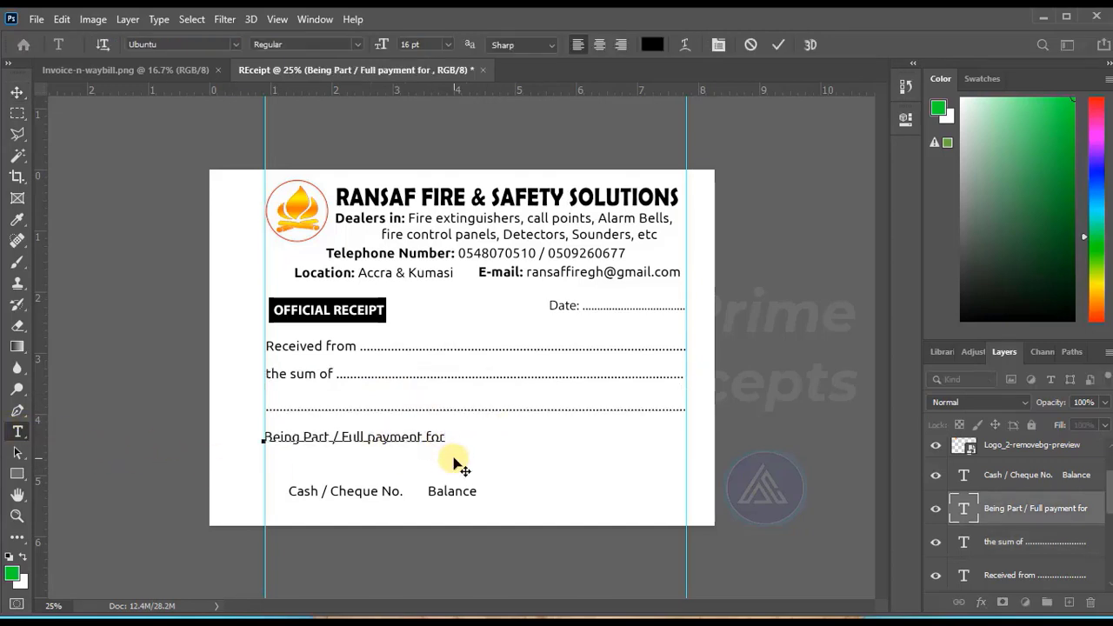
{"action": "type", "text": ".................................................................."}
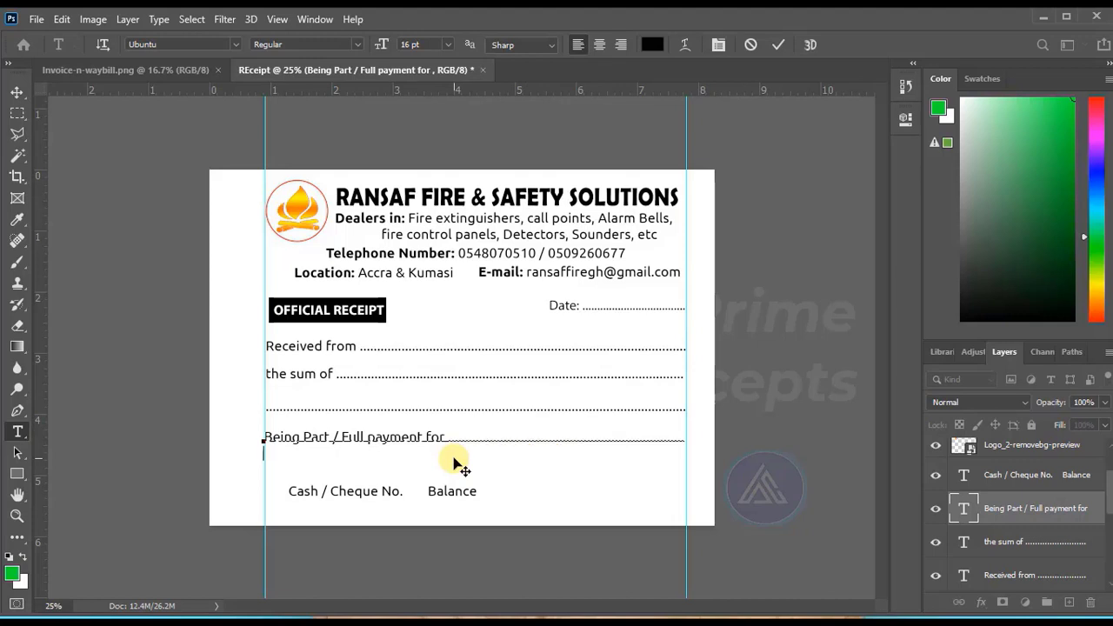
Add a second dotted row at 14 pt beneath "Being Part / Full payment for", reaching the right guide.
{"action": "left_click", "coordinate": [448, 45]}
{"action": "left_click", "coordinate": [422, 157]}
{"action": "type", "text": ".................................................................................................................................."}
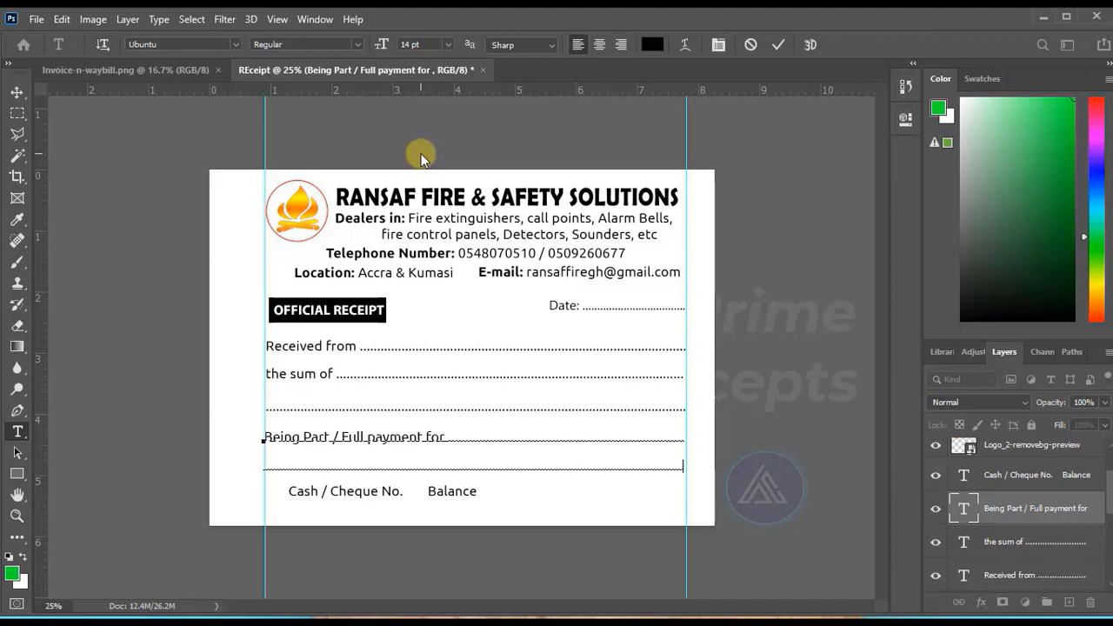
{"action": "left_click", "coordinate": [781, 46]}
Add dotted blanks after "Cash / Cheque No." and "Balance:", and move the line to the left guide.
{"action": "left_click", "coordinate": [476, 493]}
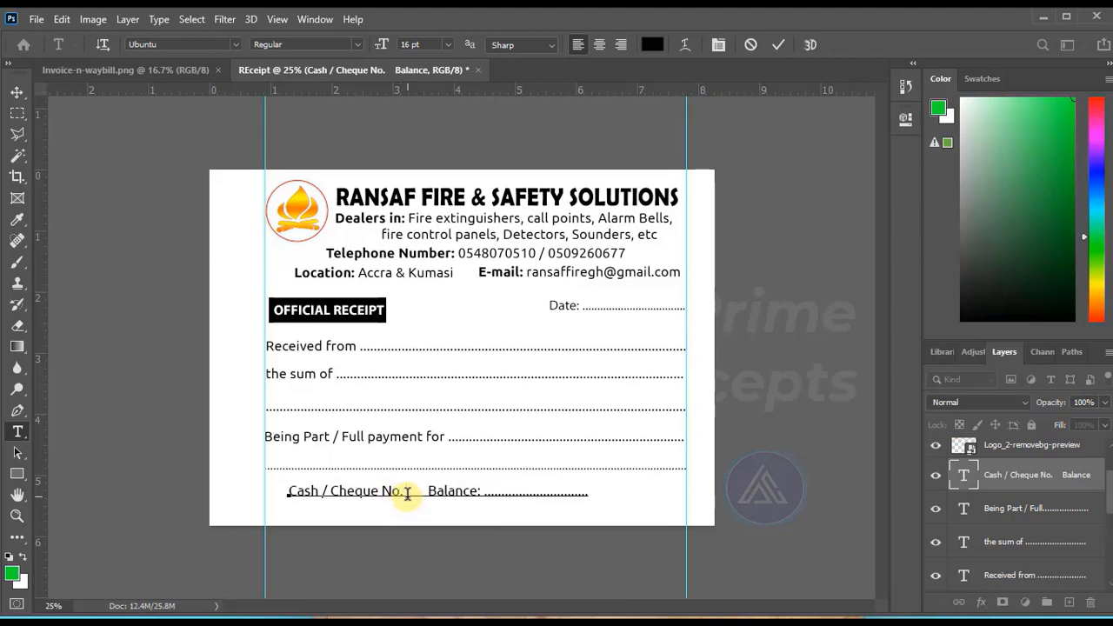
{"action": "type", "text": "......................"}
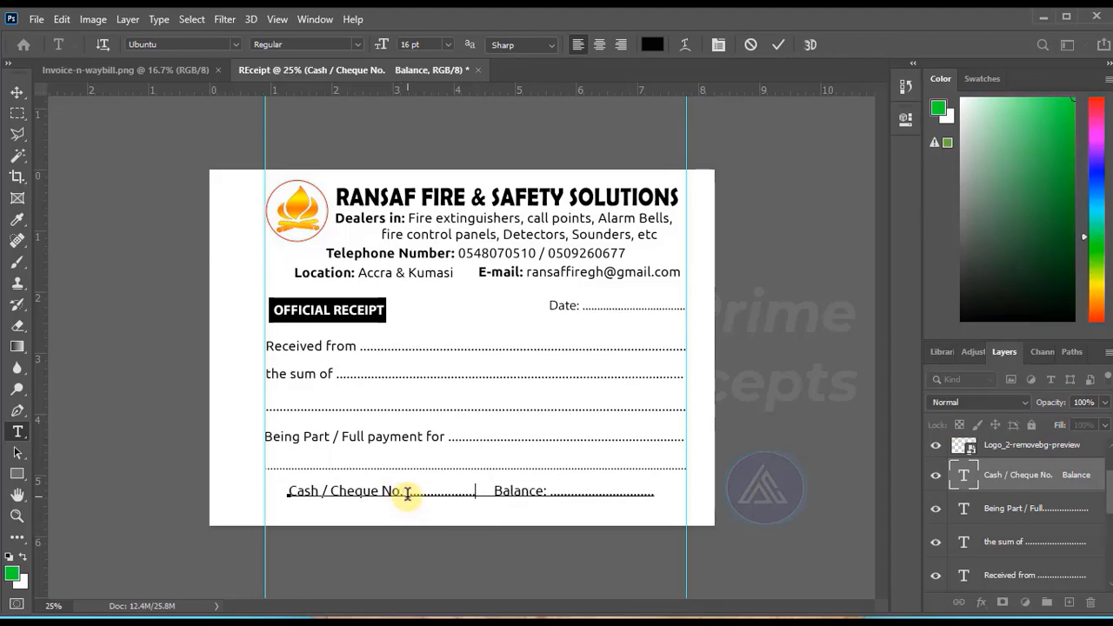
{"action": "key", "text": "ctrl+Return"}
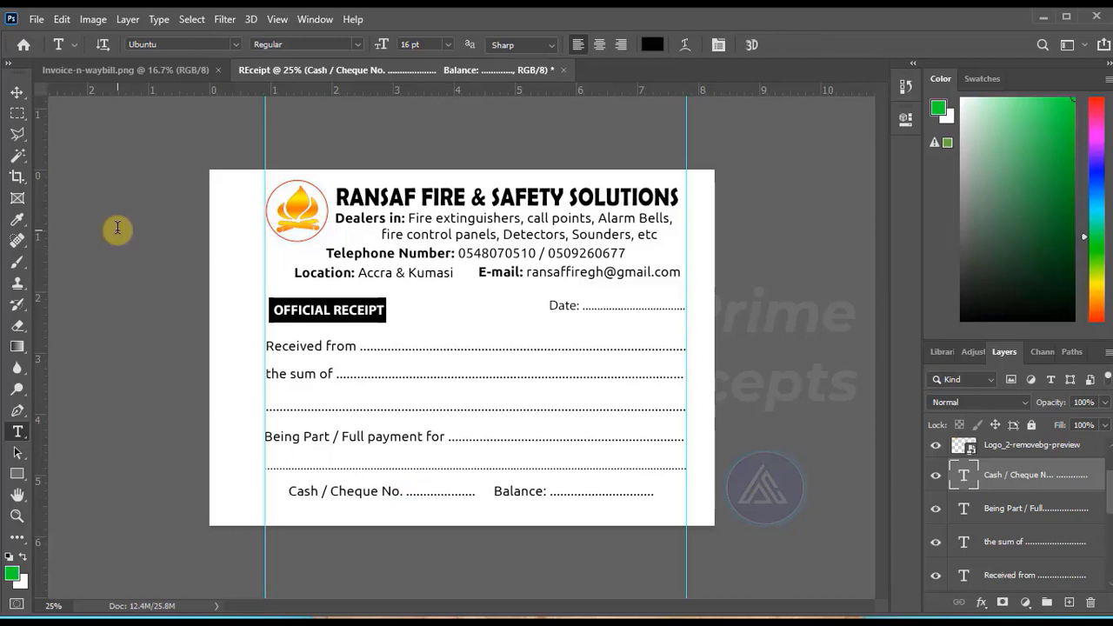
{"action": "left_click", "coordinate": [17, 92]}
{"action": "left_click_drag", "start_coordinate": [362, 492], "coordinate": [340, 500]}
Set the leading of the "Being Part / Full payment for" text to 12 pt, trying 18 pt first.
{"action": "left_click", "coordinate": [380, 444]}
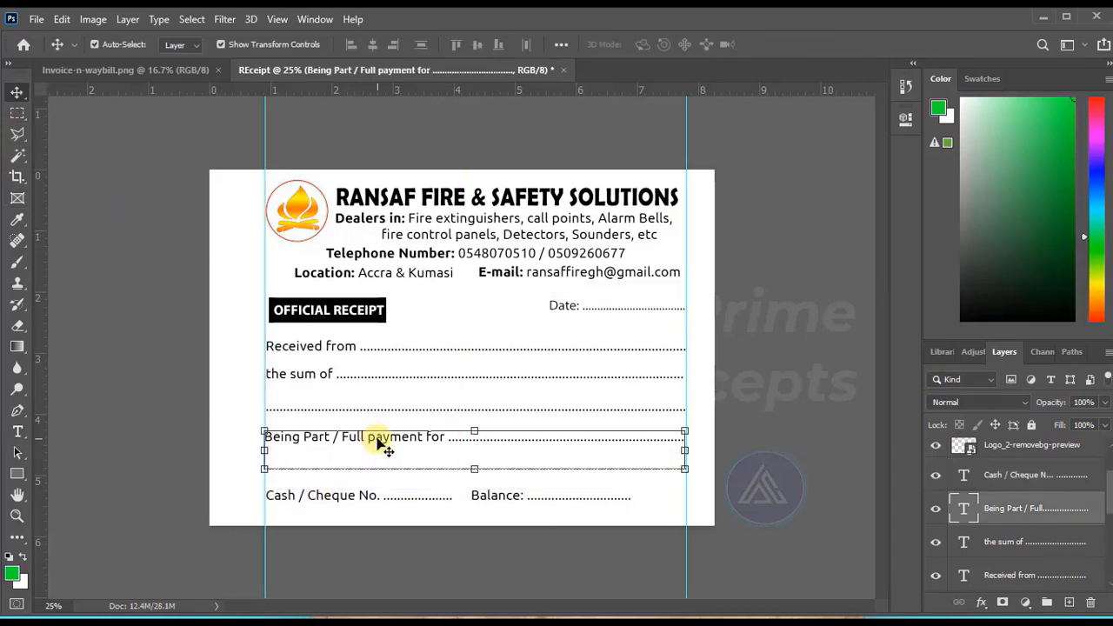
{"action": "left_click", "coordinate": [905, 119]}
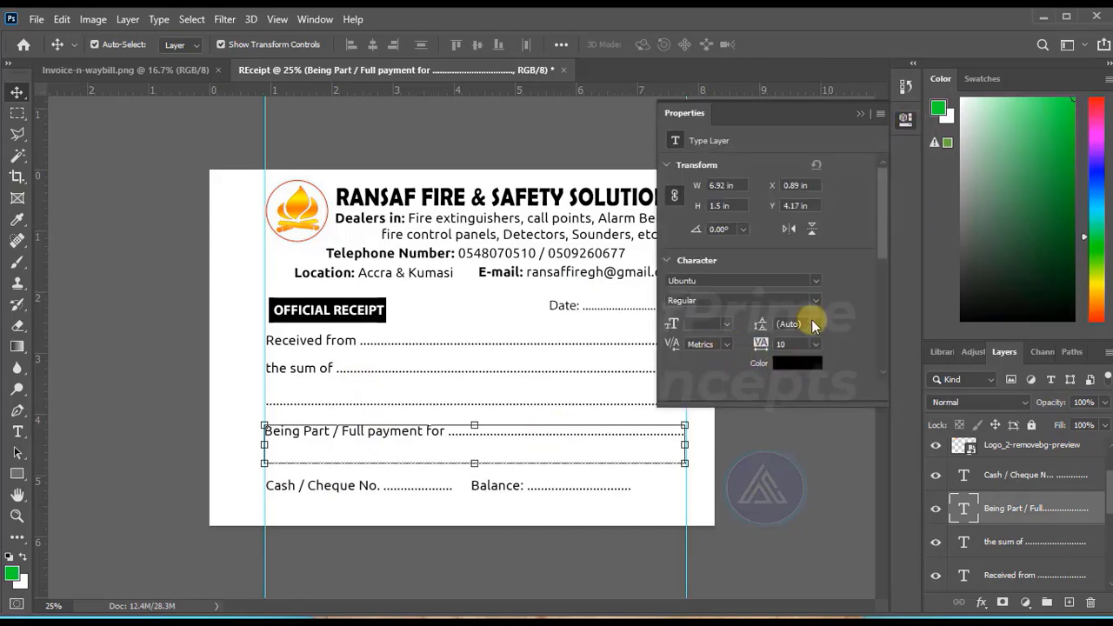
{"action": "left_click", "coordinate": [814, 326]}
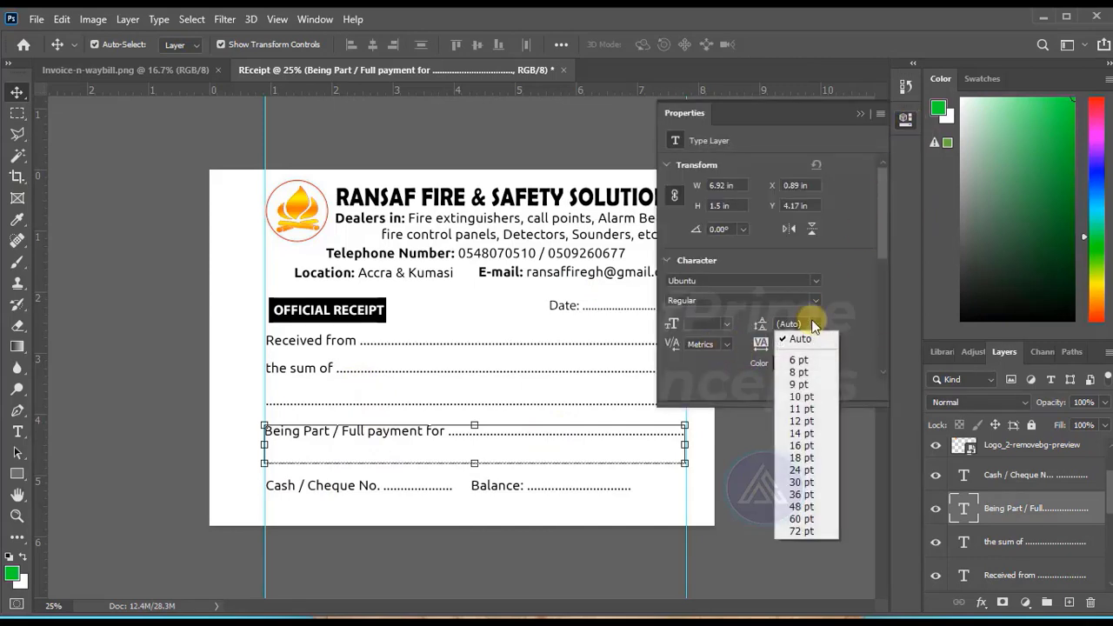
{"action": "left_click", "coordinate": [808, 458]}
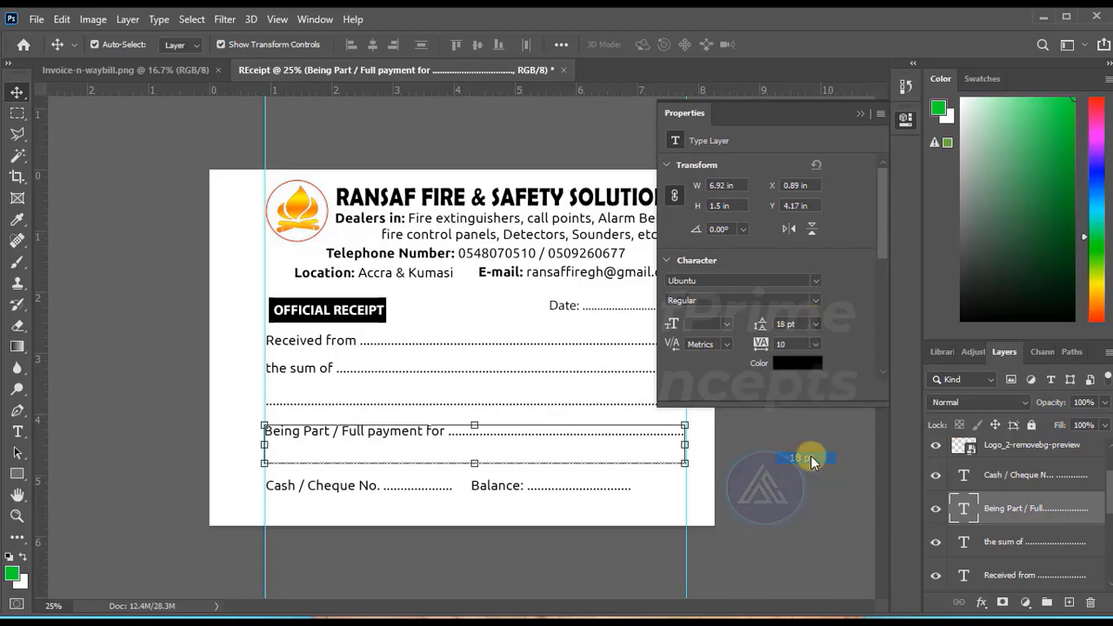
{"action": "left_click", "coordinate": [815, 328]}
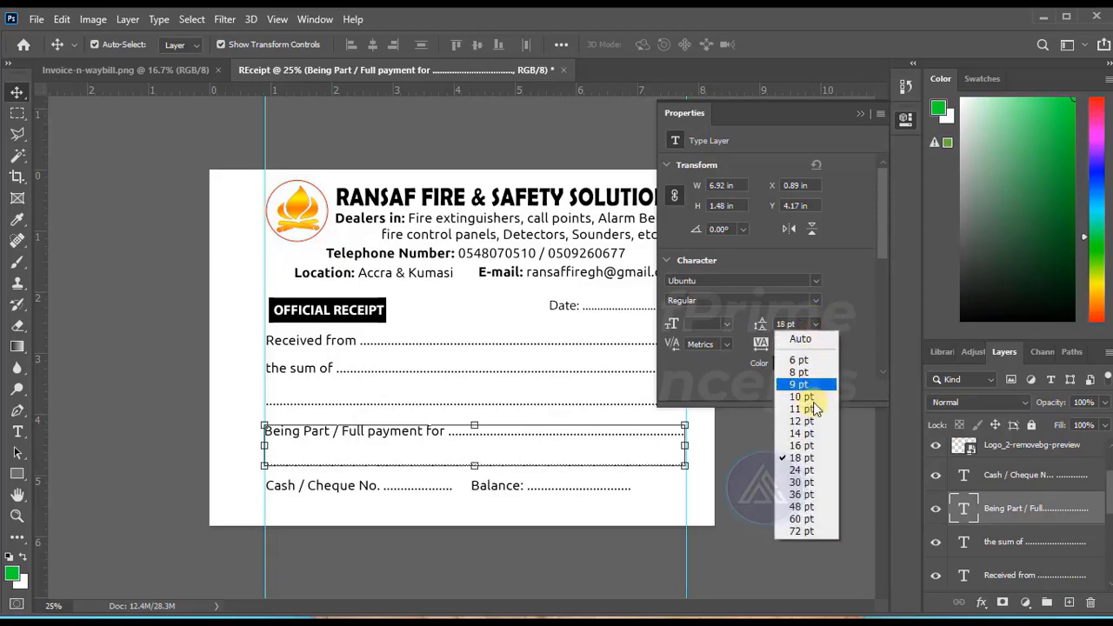
{"action": "left_click", "coordinate": [810, 419]}
{"action": "left_click", "coordinate": [808, 468]}
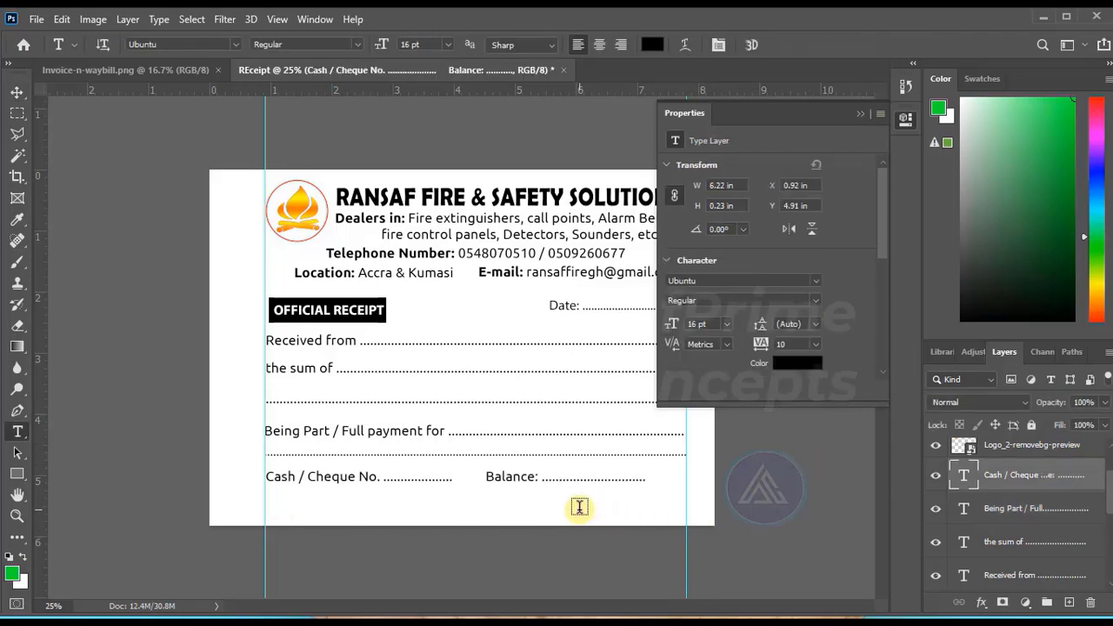
Add the text "Signature" below the Balance blank and shift it slightly right and down.
{"action": "left_click", "coordinate": [561, 510]}
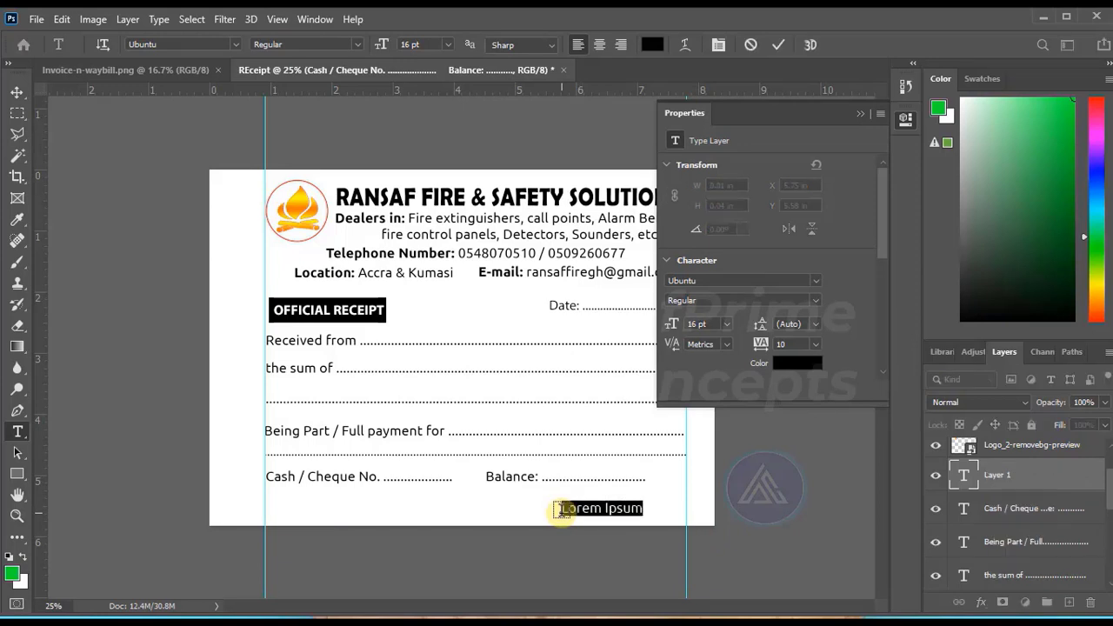
{"action": "type", "text": "Signature"}
{"action": "key", "text": "ctrl+Return"}
{"action": "key", "text": "v"}
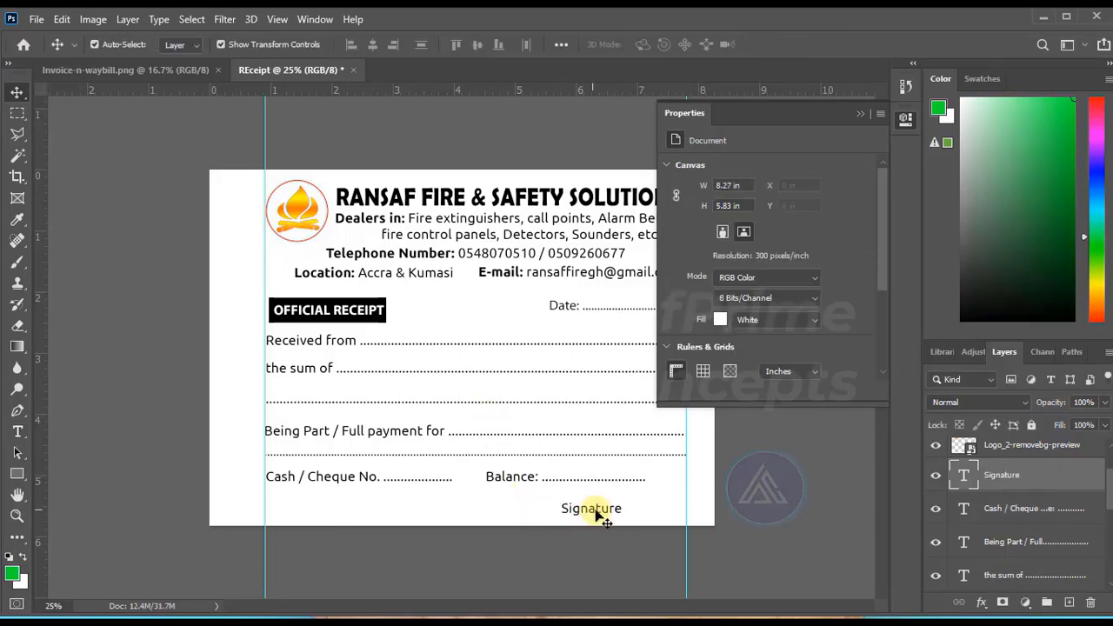
{"action": "left_click_drag", "start_coordinate": [594, 510], "coordinate": [613, 519]}
Nudge the "Cash / Cheque No." and Balance line up, closer to the dotted row above it.
{"action": "left_click", "coordinate": [350, 484]}
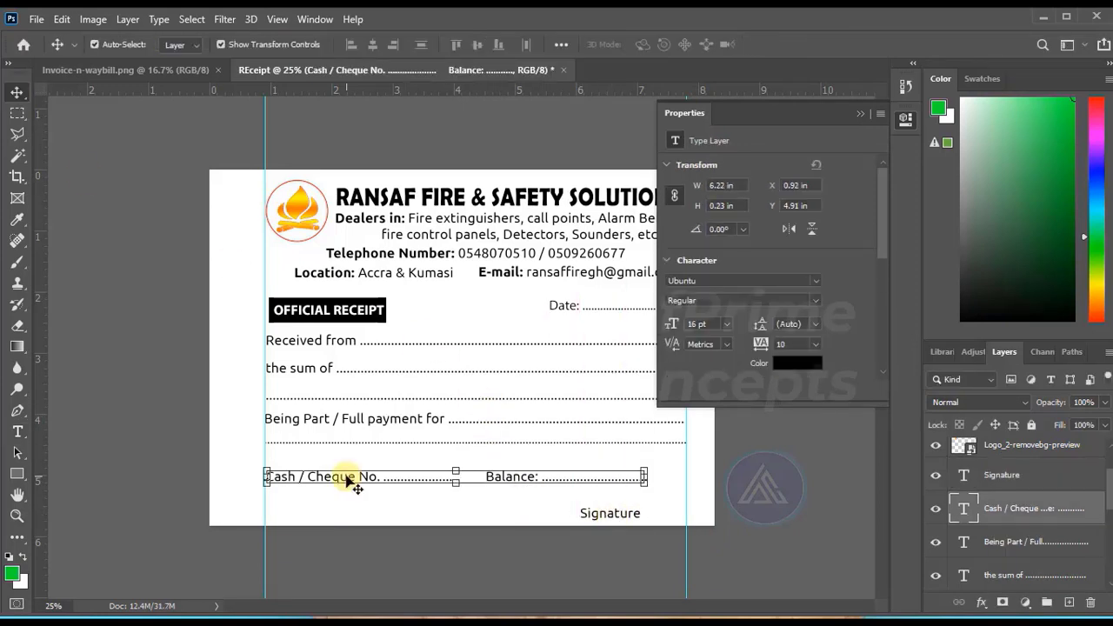
{"action": "key", "text": "Up"}
{"action": "key", "text": "Up"}
{"action": "key", "text": "Up"}
{"action": "key", "text": "Up"}
{"action": "key", "text": "Up"}
{"action": "key", "text": "Up"}
{"action": "key", "text": "Up"}
{"action": "key", "text": "Up"}
{"action": "key", "text": "Up"}
{"action": "key", "text": "Up"}
{"action": "key", "text": "Up"}
{"action": "key", "text": "Up"}
{"action": "key", "text": "Up"}
{"action": "key", "text": "Up"}
{"action": "key", "text": "Up"}
{"action": "key", "text": "Up"}
{"action": "key", "text": "Up"}
{"action": "key", "text": "Up"}
{"action": "key", "text": "Up"}
{"action": "key", "text": "Up"}
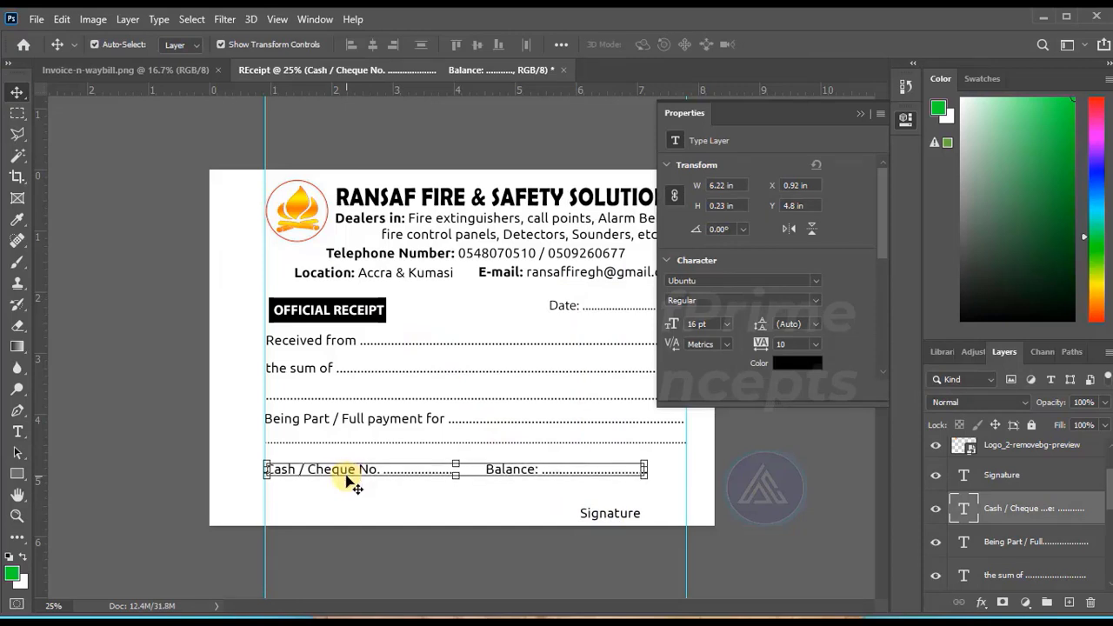
Nudge the "Signature" text slightly up from the receipt's bottom edge and deselect it.
{"action": "left_click", "coordinate": [598, 516]}
{"action": "key", "text": "Up"}
{"action": "key", "text": "Up"}
{"action": "key", "text": "Up"}
{"action": "key", "text": "Up"}
{"action": "key", "text": "Up"}
{"action": "key", "text": "Up"}
{"action": "key", "text": "Up"}
{"action": "key", "text": "Up"}
{"action": "key", "text": "Up"}
{"action": "key", "text": "Up"}
{"action": "key", "text": "Up"}
{"action": "key", "text": "Up"}
{"action": "key", "text": "Up"}
{"action": "key", "text": "Up"}
{"action": "key", "text": "Up"}
{"action": "key", "text": "Up"}
{"action": "key", "text": "Up"}
{"action": "key", "text": "Up"}
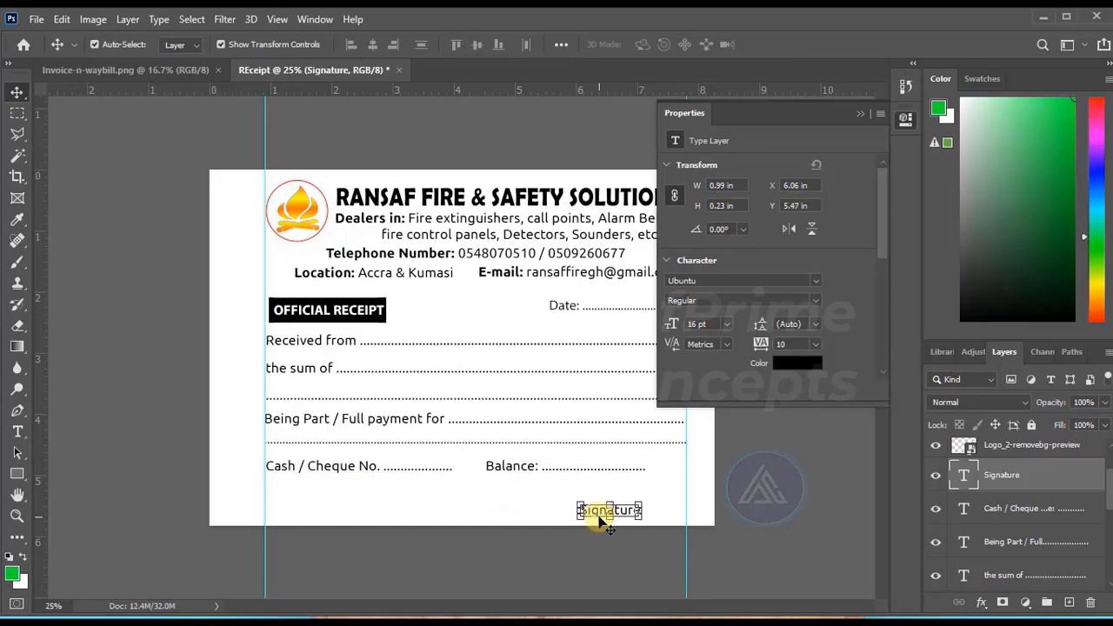
{"action": "left_click", "coordinate": [142, 408]}
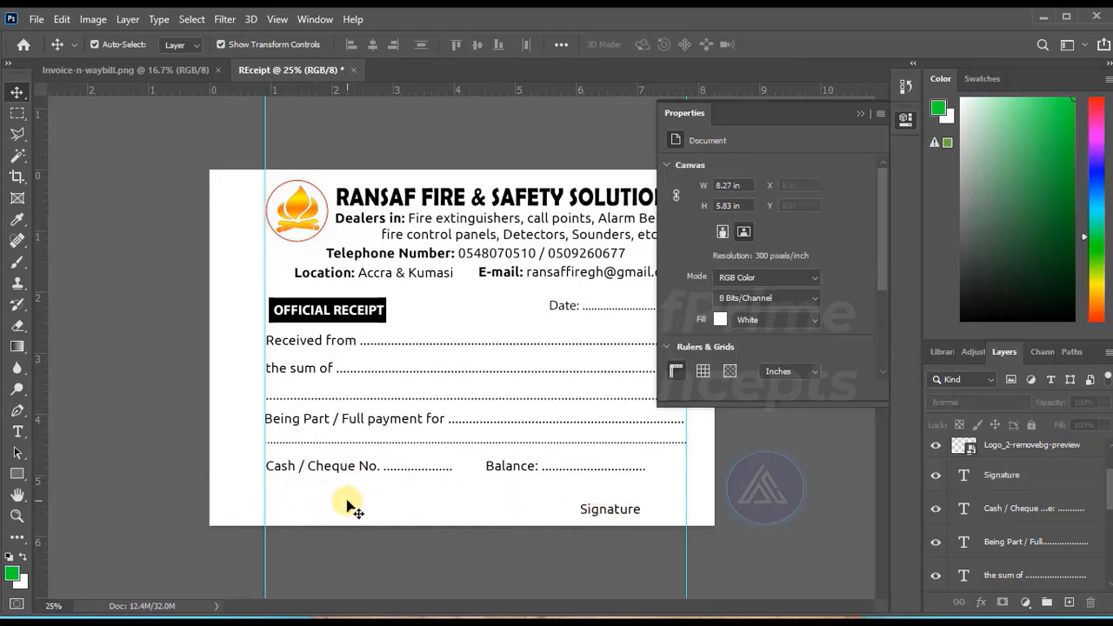
Draw a rectangle about 508 × 148 px at the left guide beneath "Cash / Cheque No." and remove its fill.
{"action": "left_click", "coordinate": [17, 474]}
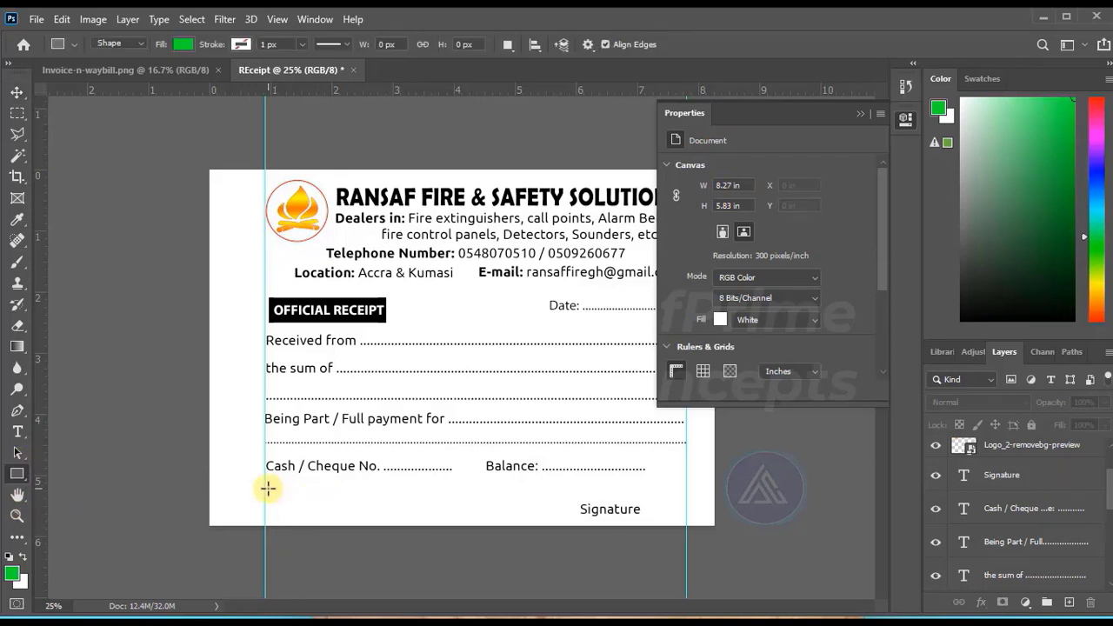
{"action": "left_click_drag", "start_coordinate": [266, 489], "coordinate": [368, 517]}
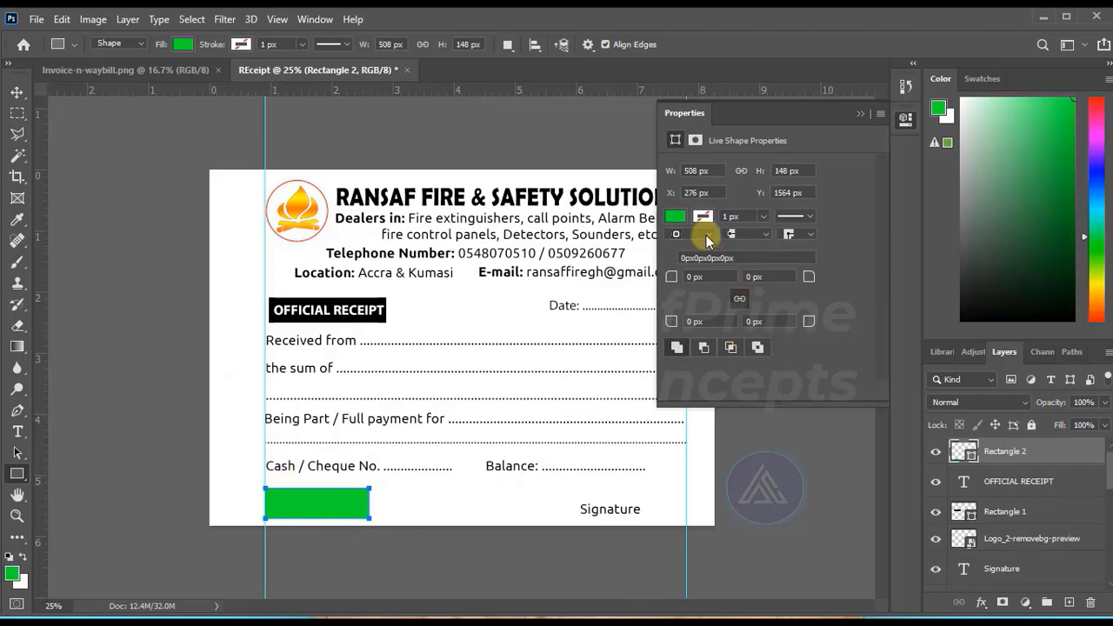
{"action": "left_click", "coordinate": [701, 217]}
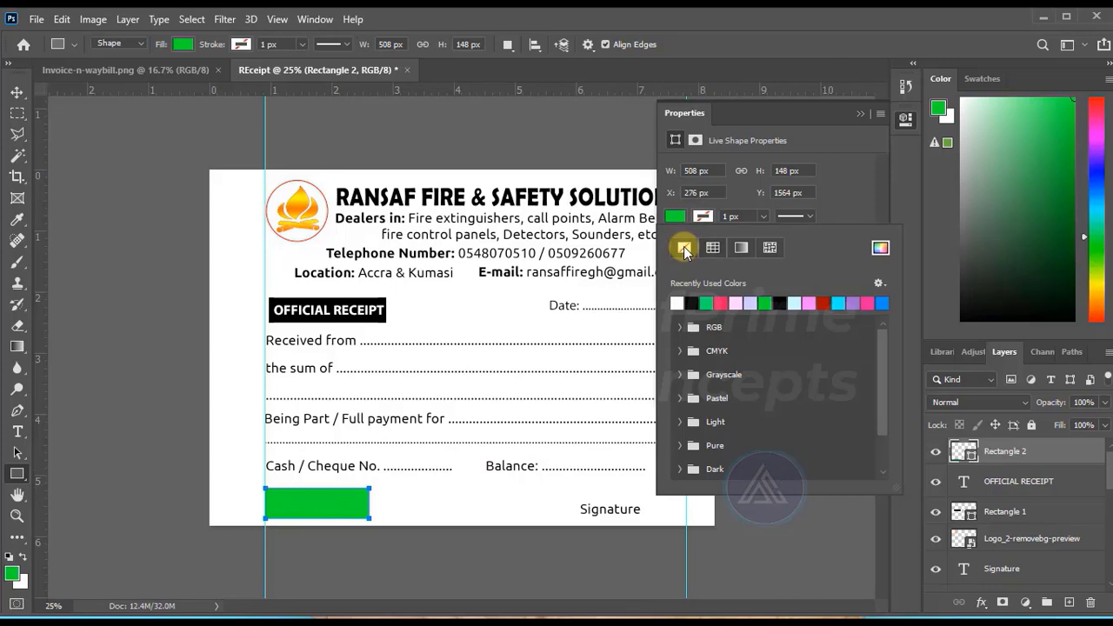
{"action": "left_click", "coordinate": [685, 249]}
{"action": "left_click", "coordinate": [905, 119]}
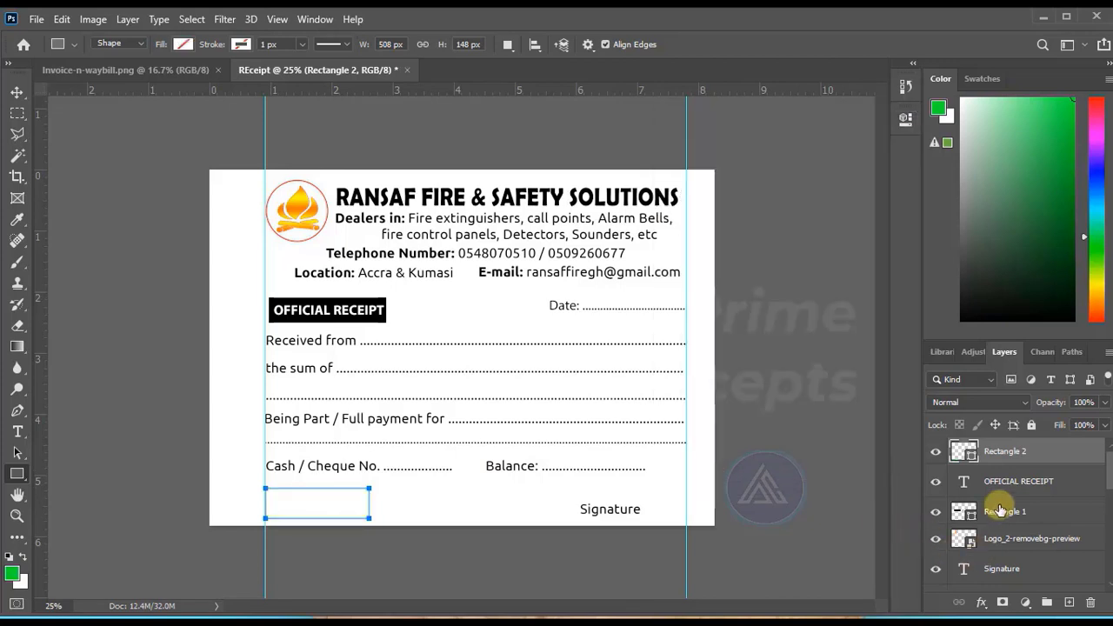
Give the new rectangle a black (000000) outside Stroke layer effect 10 px in size.
{"action": "left_click", "coordinate": [983, 602]}
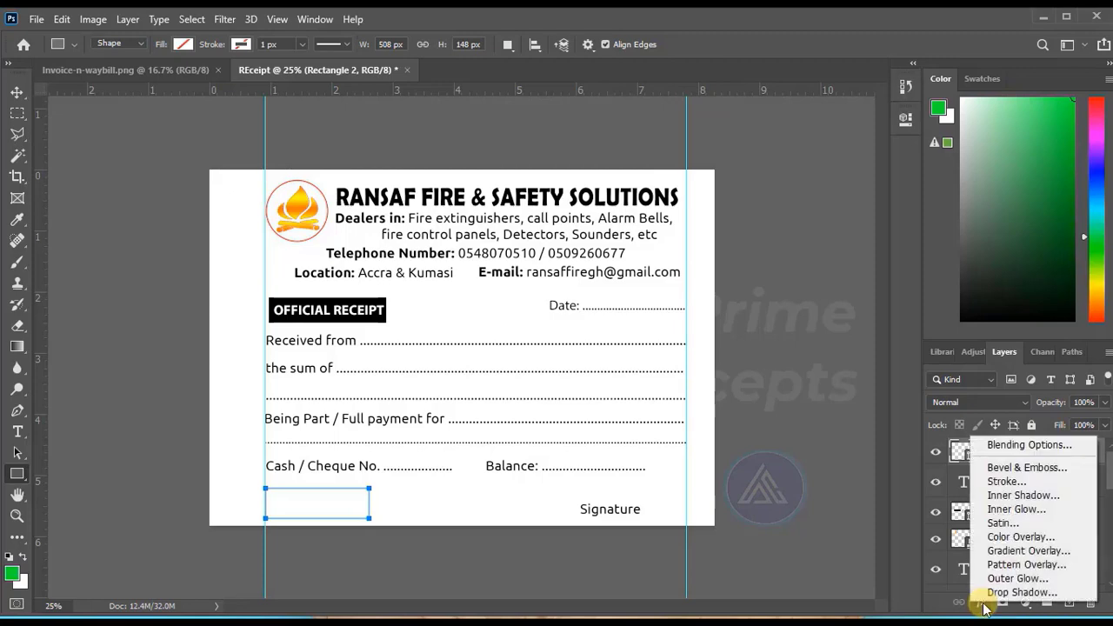
{"action": "left_click", "coordinate": [1026, 483]}
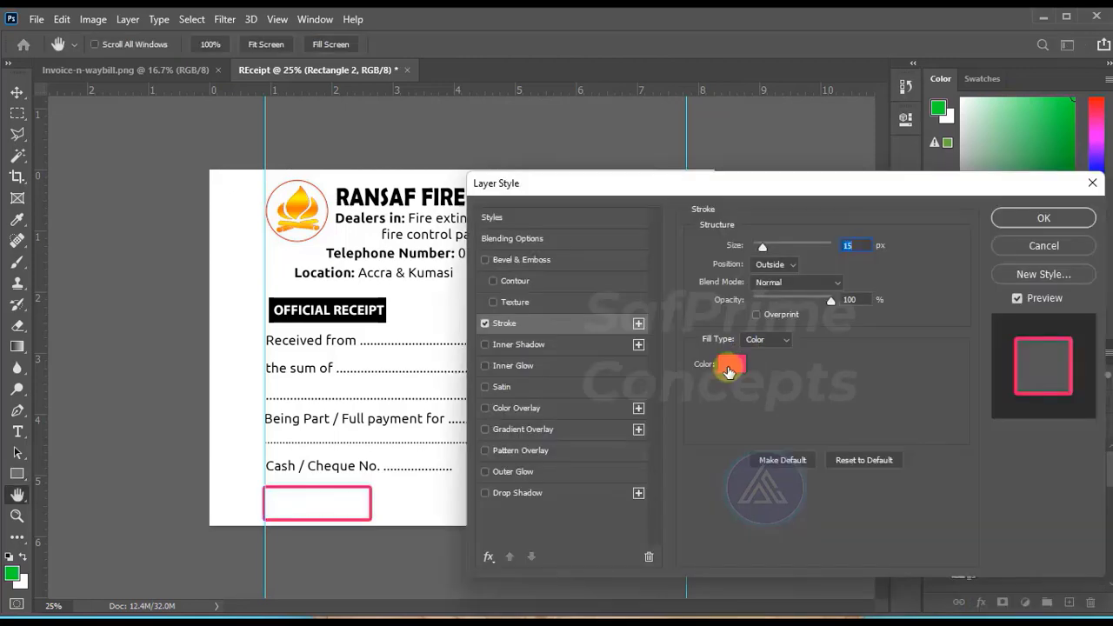
{"action": "left_click", "coordinate": [728, 371]}
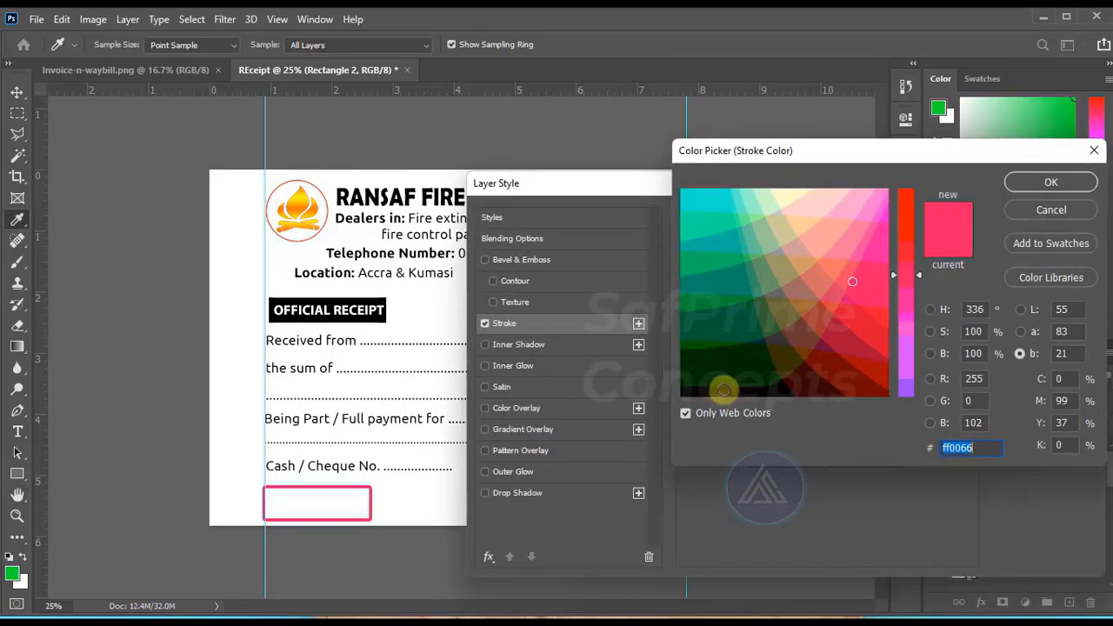
{"action": "left_click", "coordinate": [724, 390]}
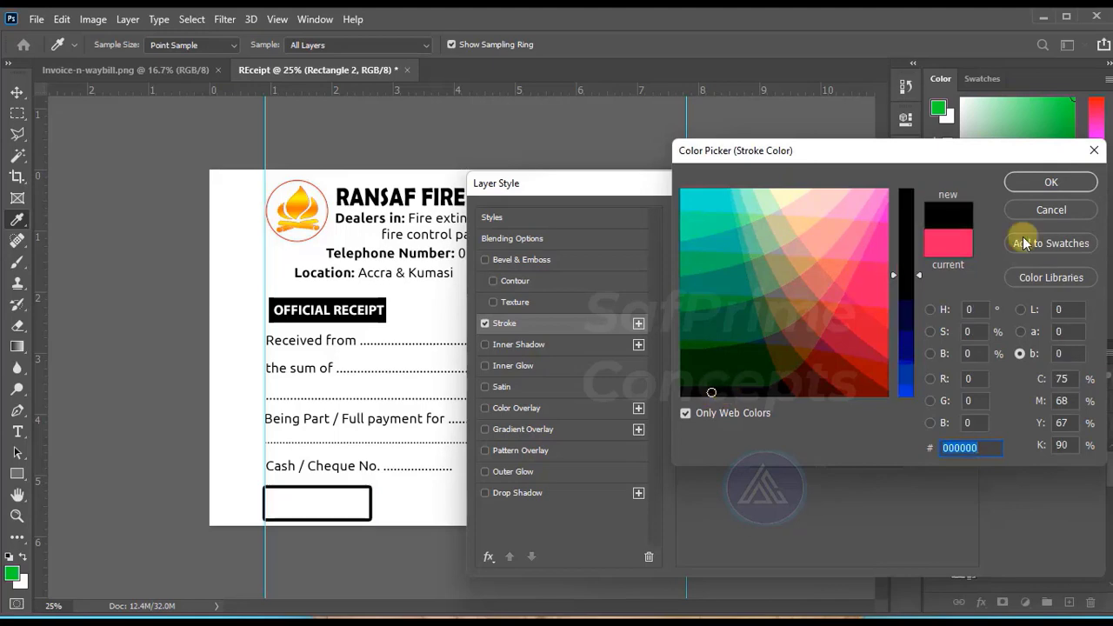
{"action": "left_click", "coordinate": [1037, 185]}
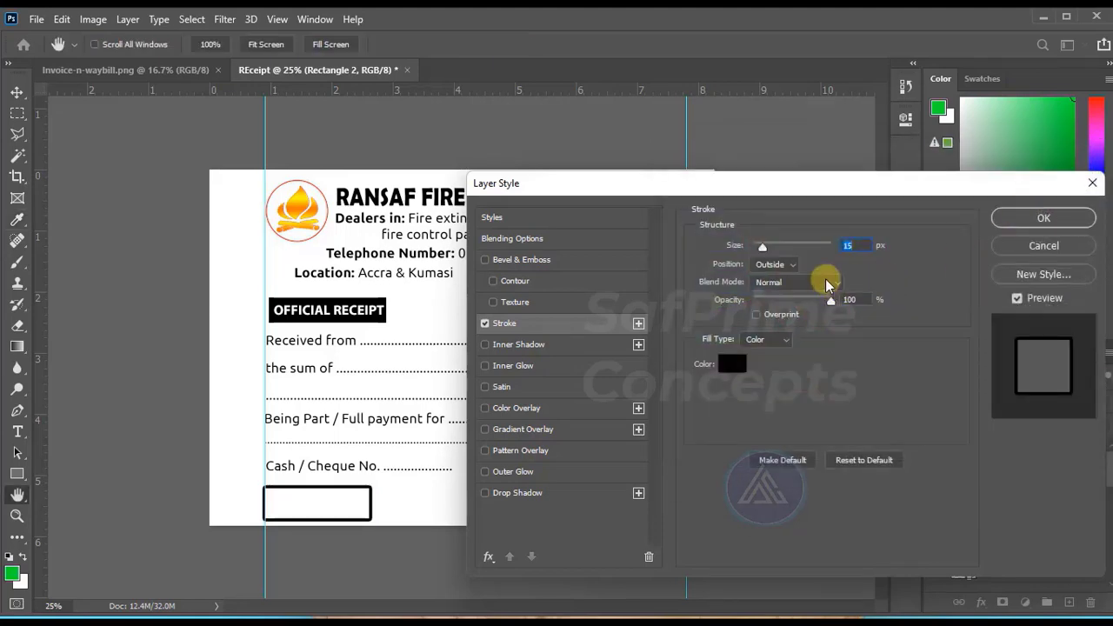
{"action": "left_click_drag", "start_coordinate": [763, 249], "coordinate": [764, 248]}
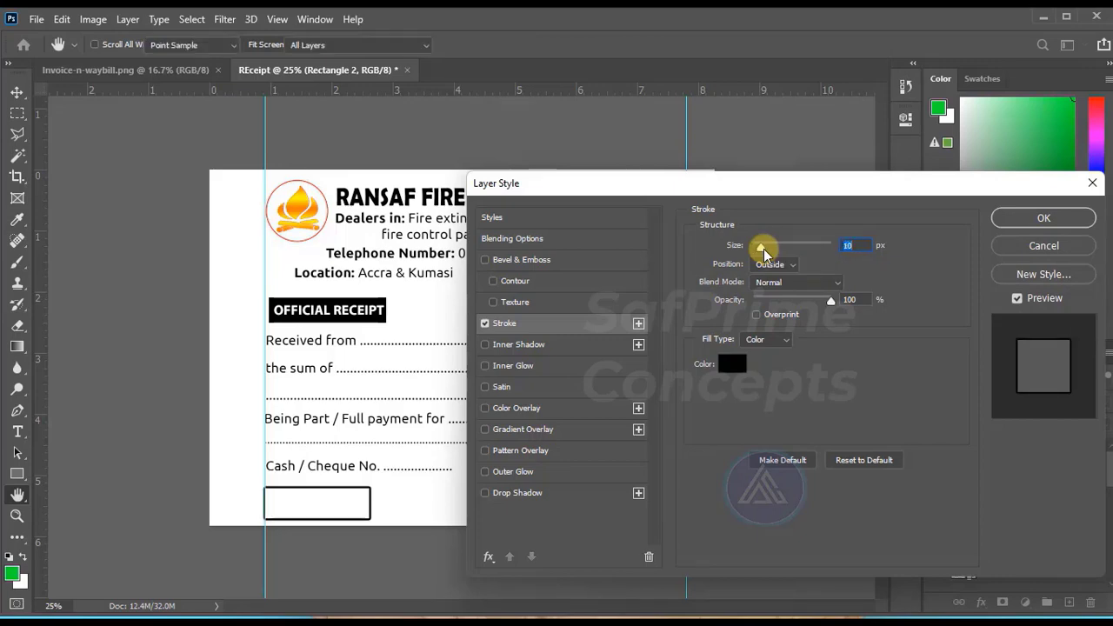
{"action": "key", "text": "Return"}
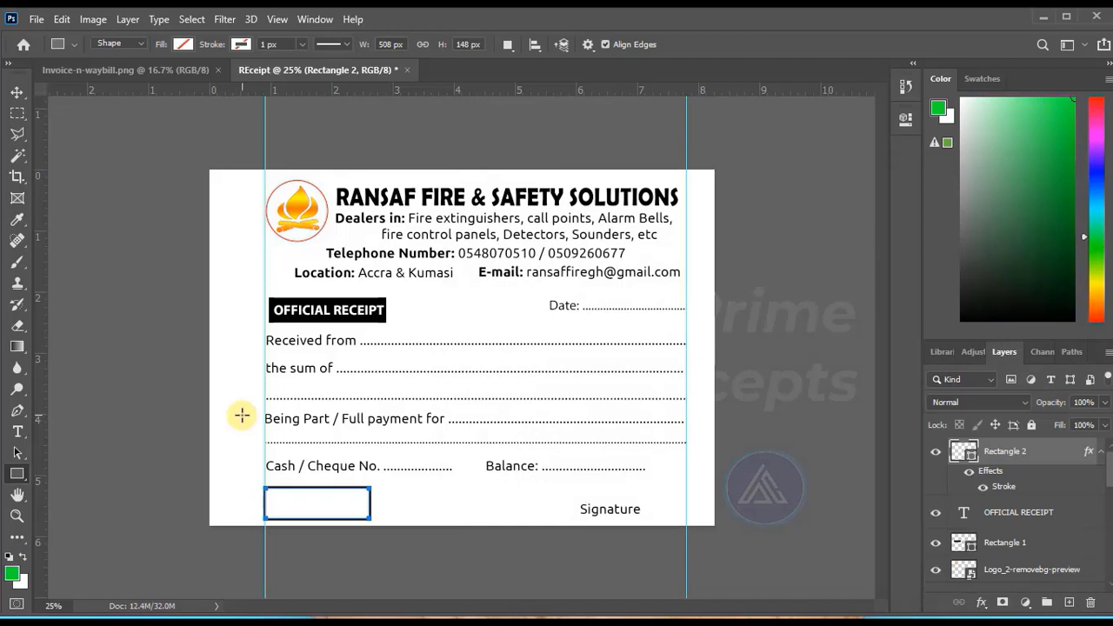
Nudge the outlined rectangle slightly right and up, closer to the "Cash / Cheque No." line.
{"action": "left_click", "coordinate": [17, 92]}
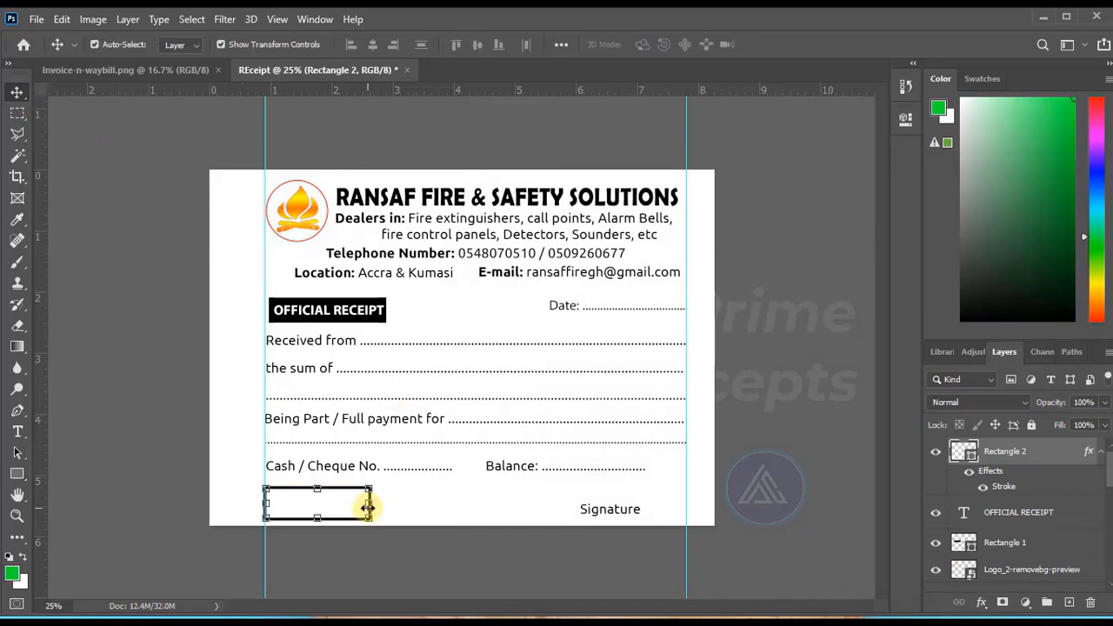
{"action": "key", "text": "shift+Right"}
{"action": "key", "text": "shift+Up"}
{"action": "key", "text": "shift+Up"}
{"action": "key", "text": "shift+Up"}
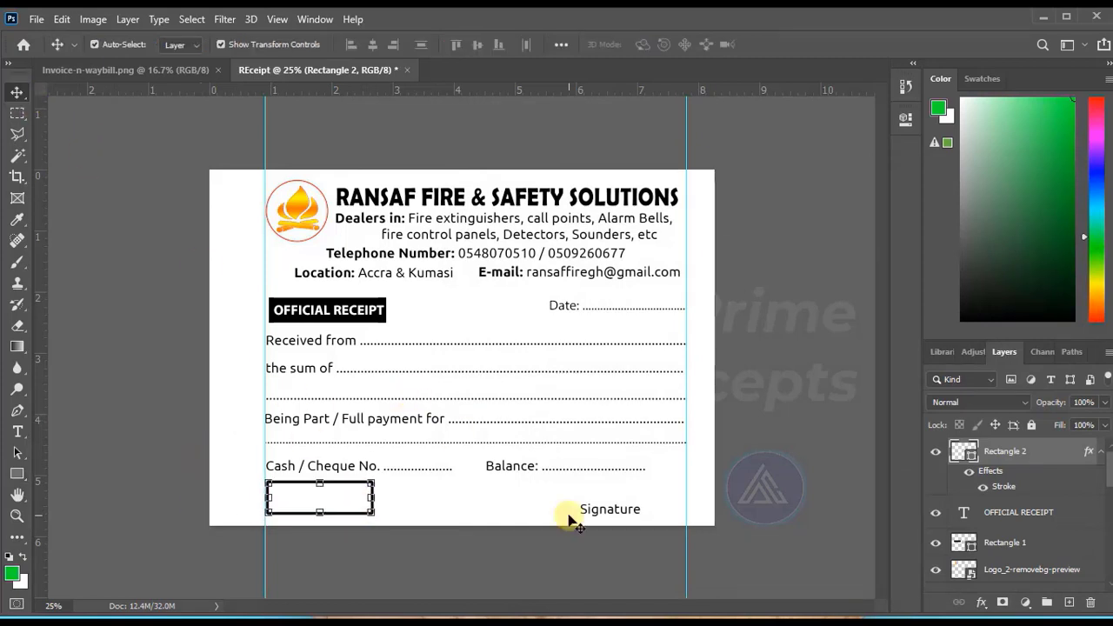
Add the text "GHS" in Ubuntu Bold 16 pt inside the outlined box beneath "Cash / Cheque No.".
{"action": "left_click", "coordinate": [87, 445]}
{"action": "left_click", "coordinate": [17, 432]}
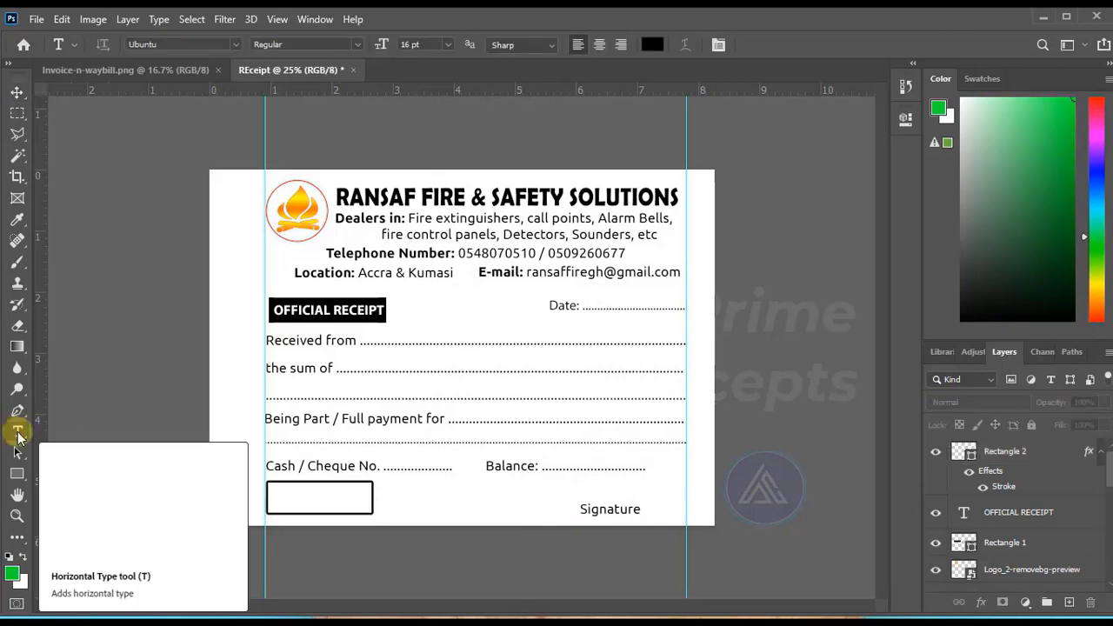
{"action": "left_click", "coordinate": [282, 497]}
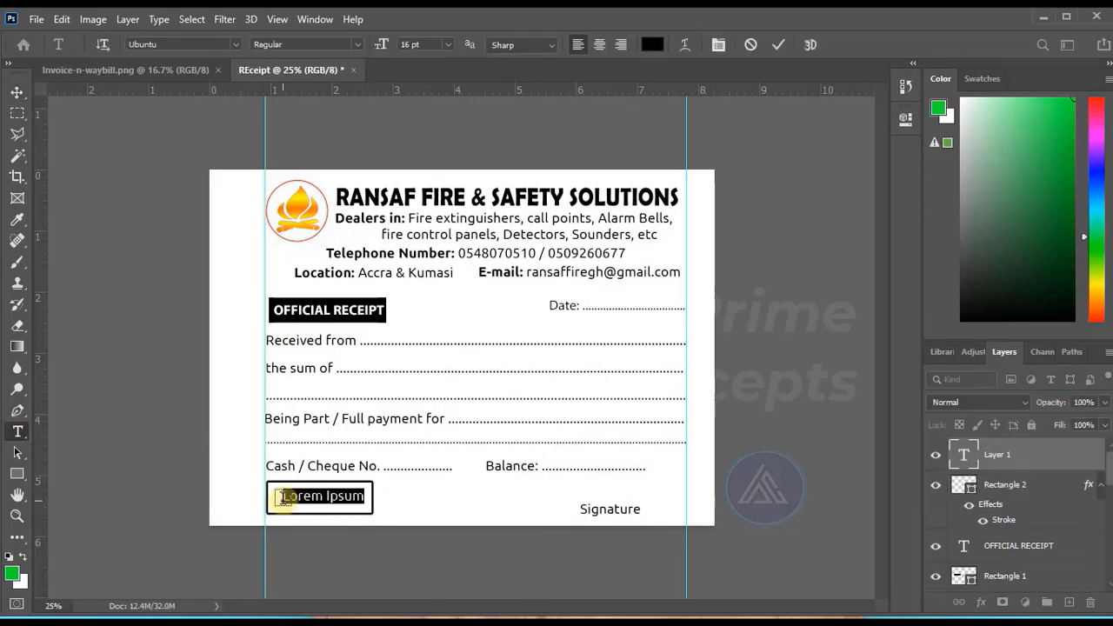
{"action": "type", "text": "GHS"}
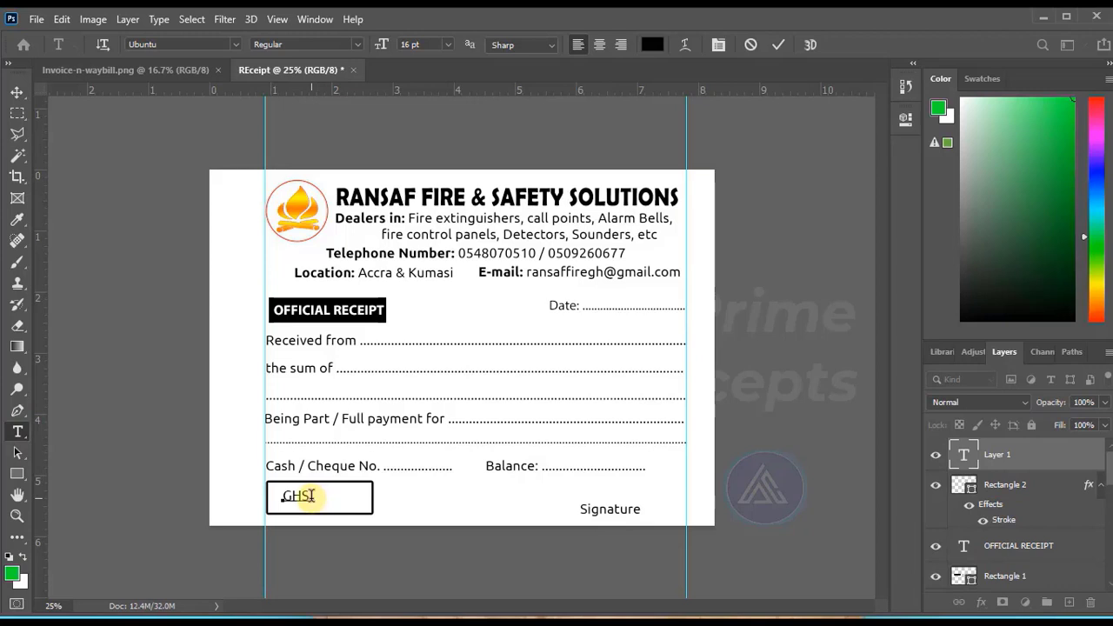
{"action": "left_click_drag", "start_coordinate": [312, 496], "coordinate": [266, 495]}
{"action": "left_click", "coordinate": [304, 45]}
{"action": "left_click", "coordinate": [348, 133]}
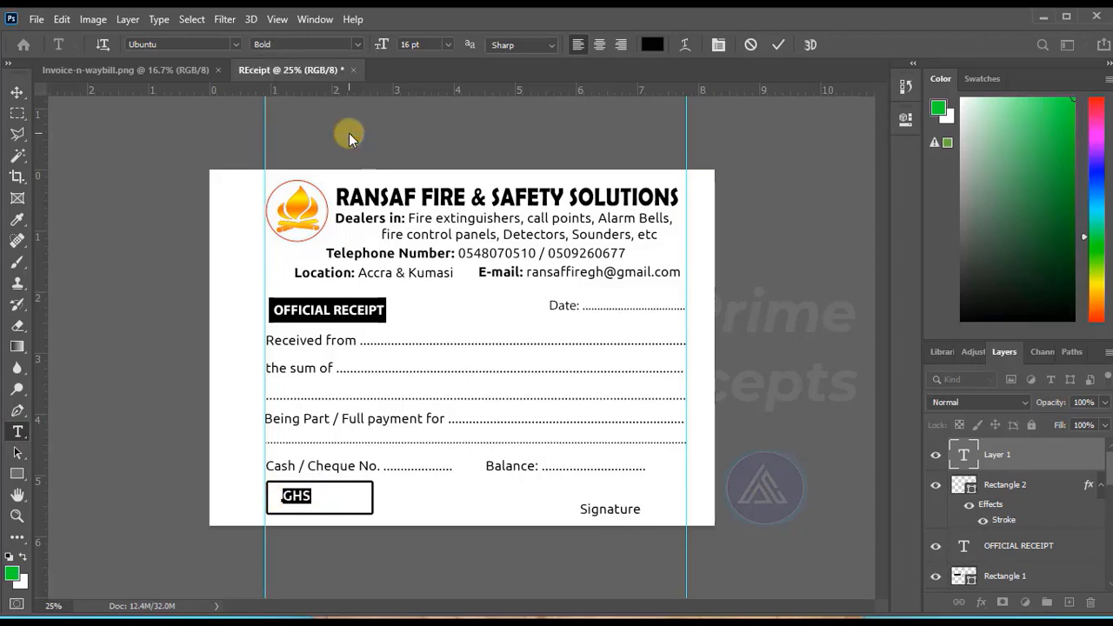
{"action": "left_click", "coordinate": [783, 44]}
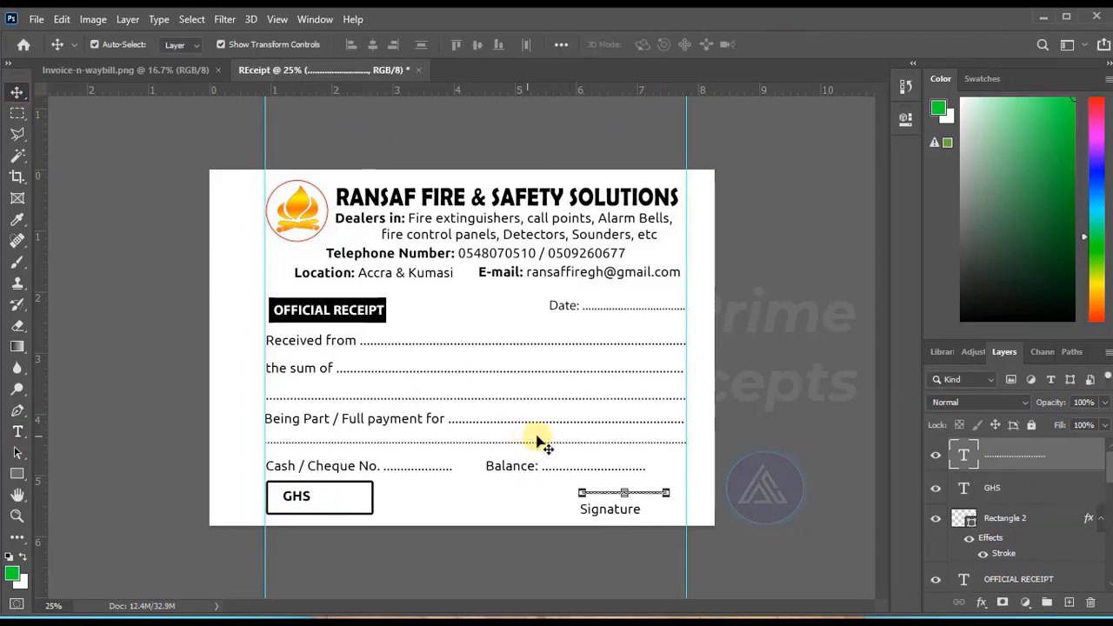
Nudge the short dotted line above "Signature" down and left, closer to the word, and deselect it.
{"action": "key", "text": "Down"}
{"action": "key", "text": "Down"}
{"action": "key", "text": "Down"}
{"action": "key", "text": "Down"}
{"action": "key", "text": "Down"}
{"action": "key", "text": "Down"}
{"action": "key", "text": "Down"}
{"action": "key", "text": "Down"}
{"action": "key", "text": "Down"}
{"action": "key", "text": "Down"}
{"action": "key", "text": "Down"}
{"action": "key", "text": "Down"}
{"action": "key", "text": "Down"}
{"action": "key", "text": "Down"}
{"action": "key", "text": "Down"}
{"action": "key", "text": "Down"}
{"action": "key", "text": "Down"}
{"action": "key", "text": "Down"}
{"action": "key", "text": "Down"}
{"action": "key", "text": "Down"}
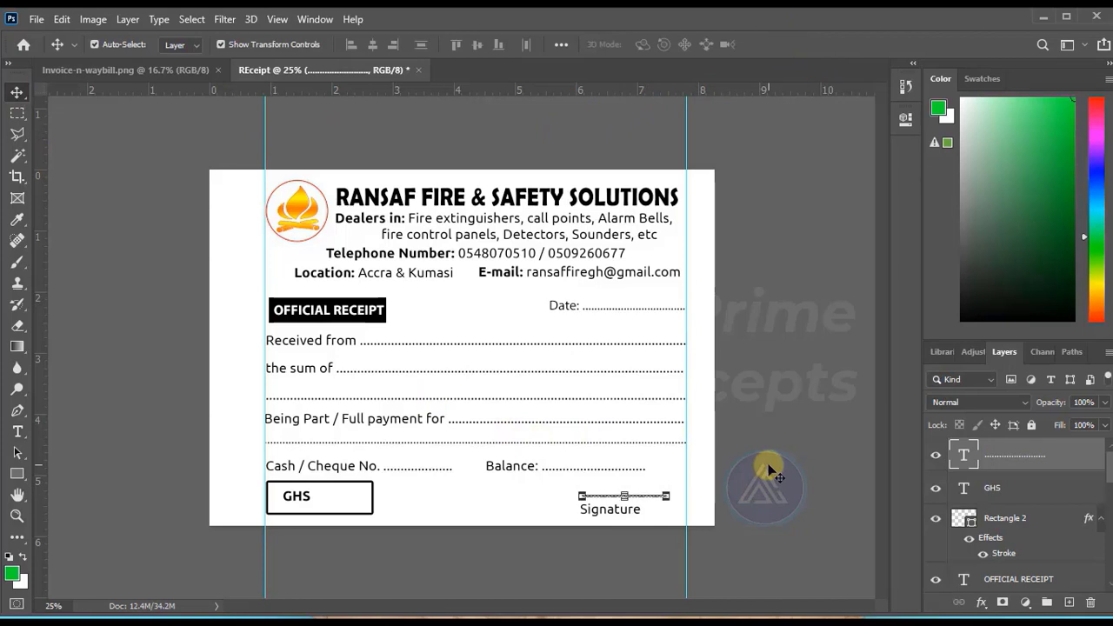
{"action": "key", "text": "Down"}
{"action": "key", "text": "Down"}
{"action": "key", "text": "Down"}
{"action": "key", "text": "Down"}
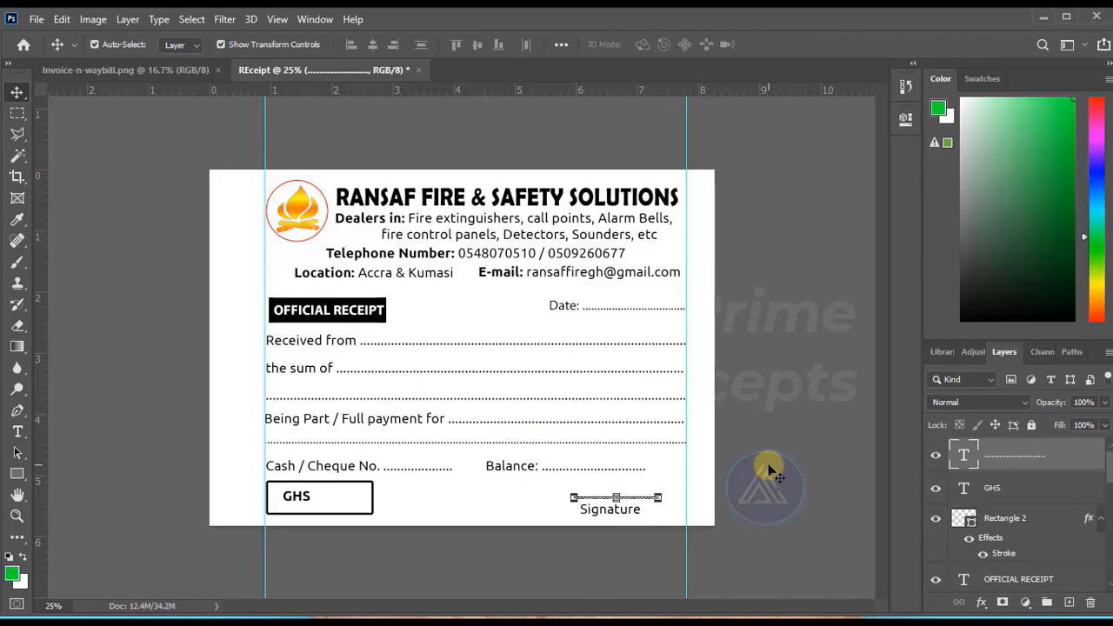
{"action": "key", "text": "Left"}
{"action": "key", "text": "Left"}
{"action": "key", "text": "Left"}
{"action": "key", "text": "Left"}
{"action": "key", "text": "Left"}
{"action": "key", "text": "Left"}
{"action": "key", "text": "Left"}
{"action": "key", "text": "Left"}
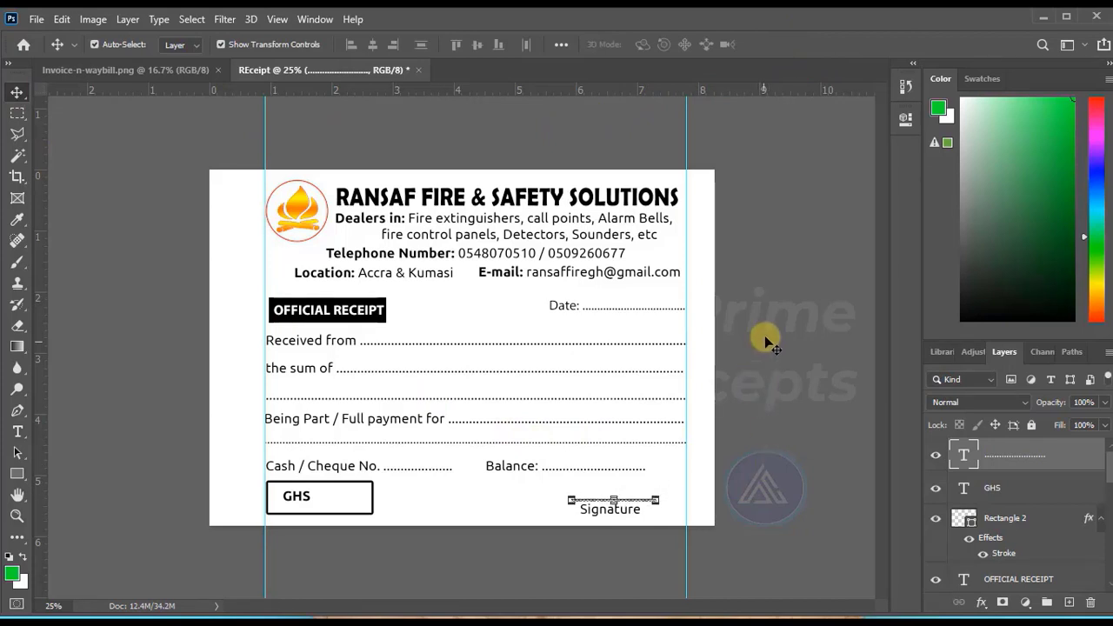
{"action": "left_click", "coordinate": [764, 339]}
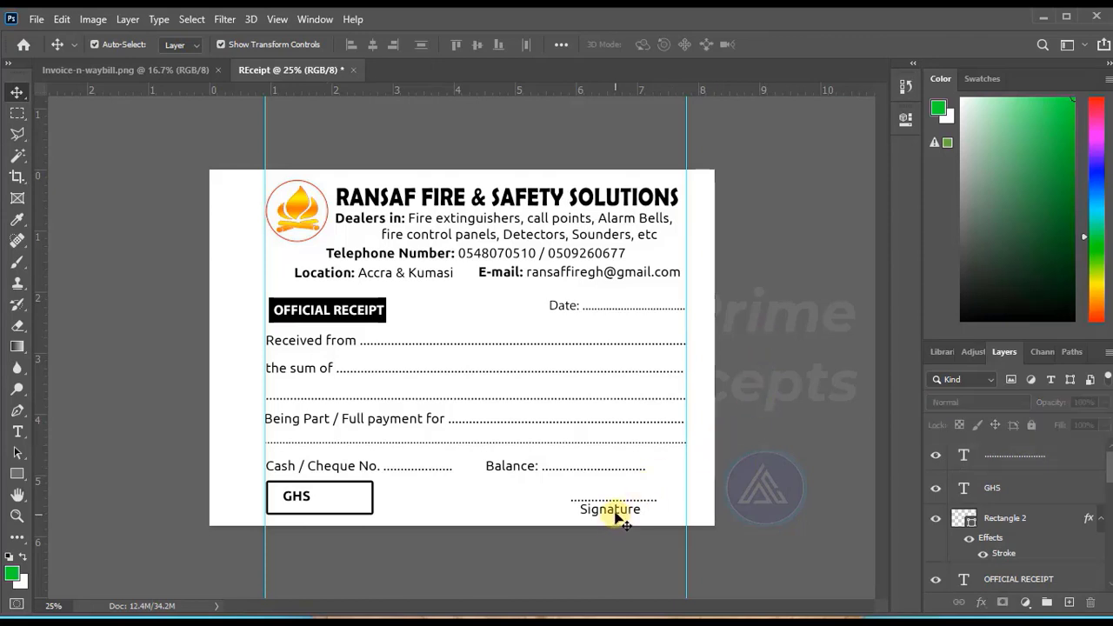
Lower "Signature" slightly beneath its dotted line and shift "GHS" left within the outlined box.
{"action": "left_click_drag", "start_coordinate": [615, 517], "coordinate": [614, 519]}
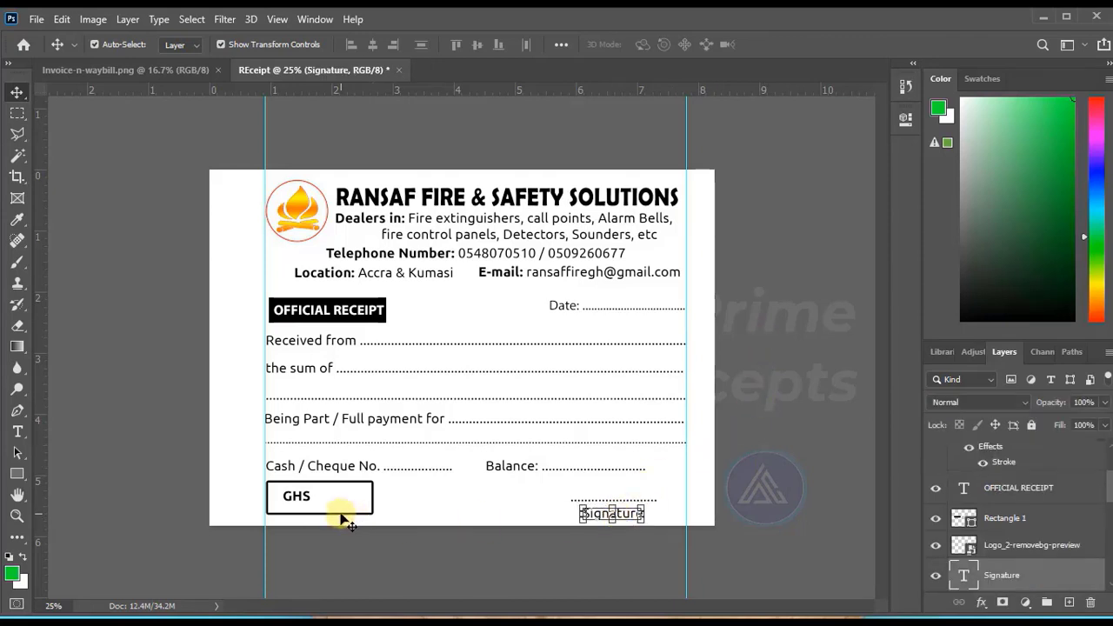
{"action": "left_click", "coordinate": [304, 496]}
{"action": "key", "text": "shift+Left"}
{"action": "key", "text": "shift+Left"}
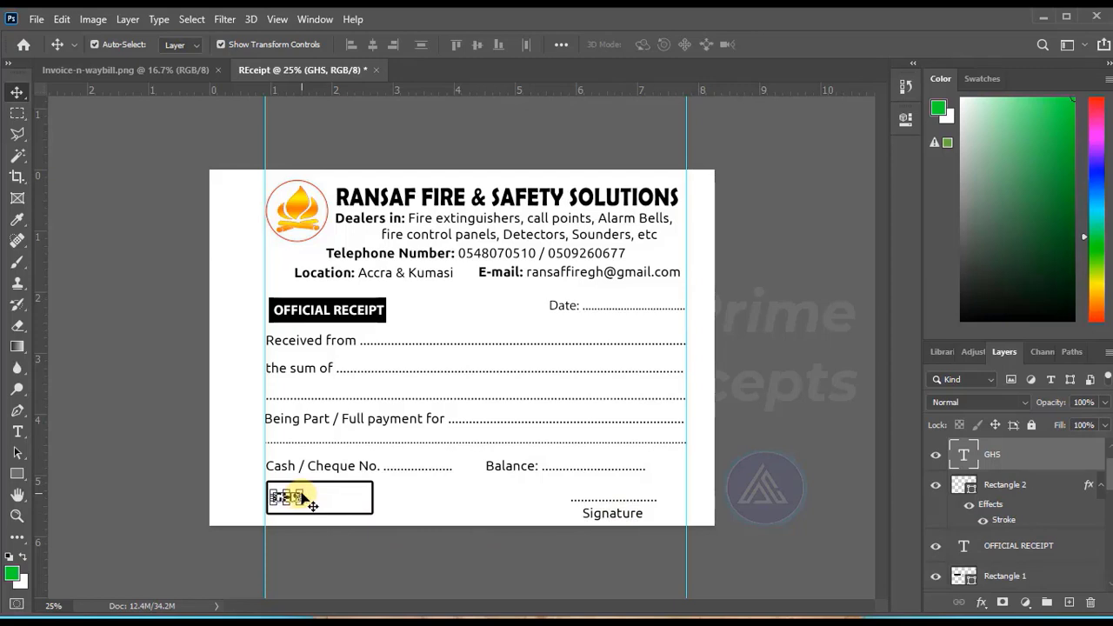
{"action": "left_click", "coordinate": [168, 393]}
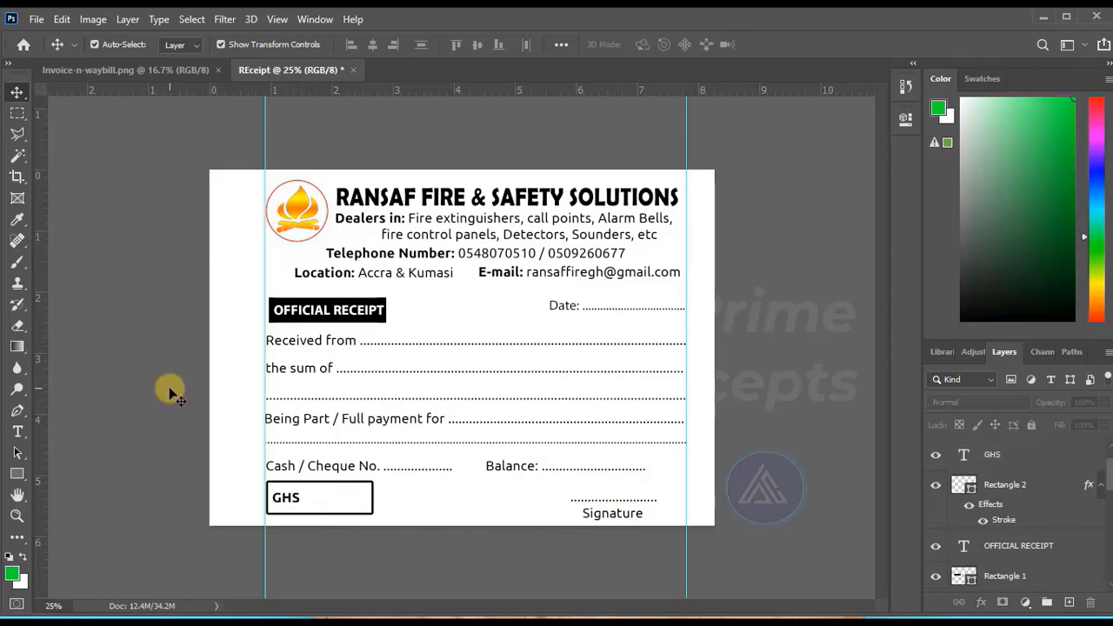
Duplicate the flame logo and enlarge the copy across the middle of the receipt's payment lines.
{"action": "left_click", "coordinate": [292, 217]}
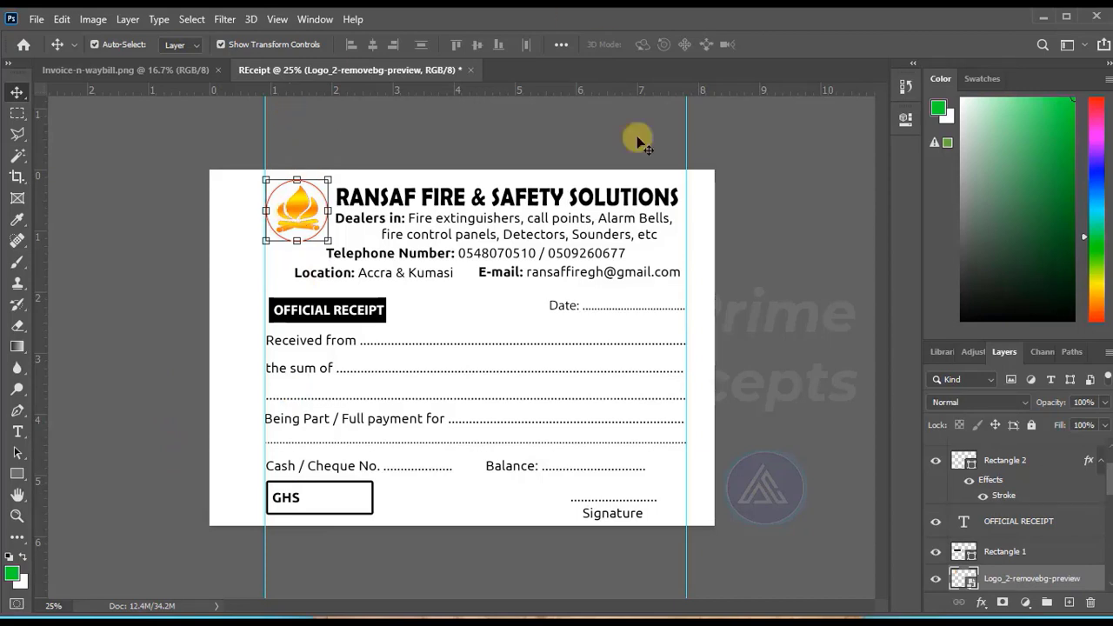
{"action": "right_click", "coordinate": [1034, 588]}
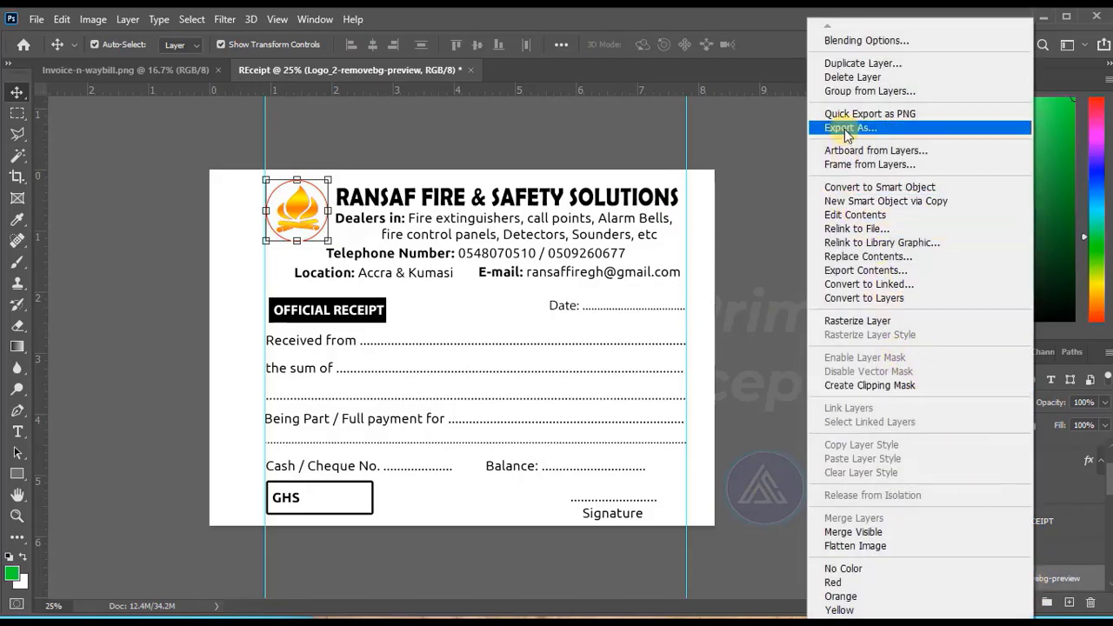
{"action": "left_click", "coordinate": [769, 121]}
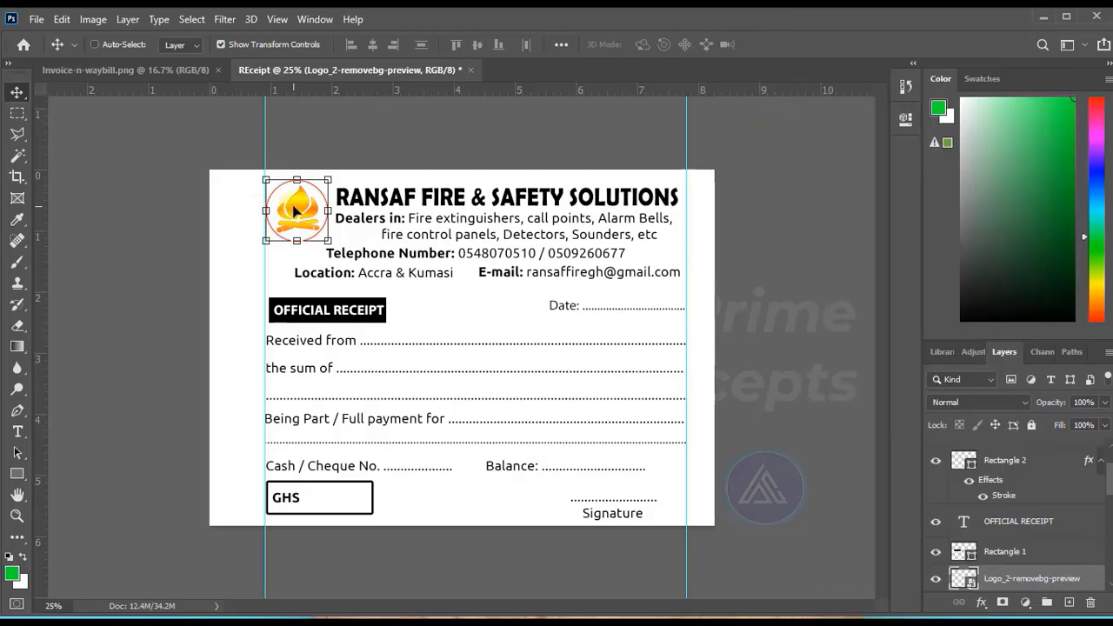
{"action": "left_click_drag", "start_coordinate": [296, 208], "coordinate": [265, 500]}
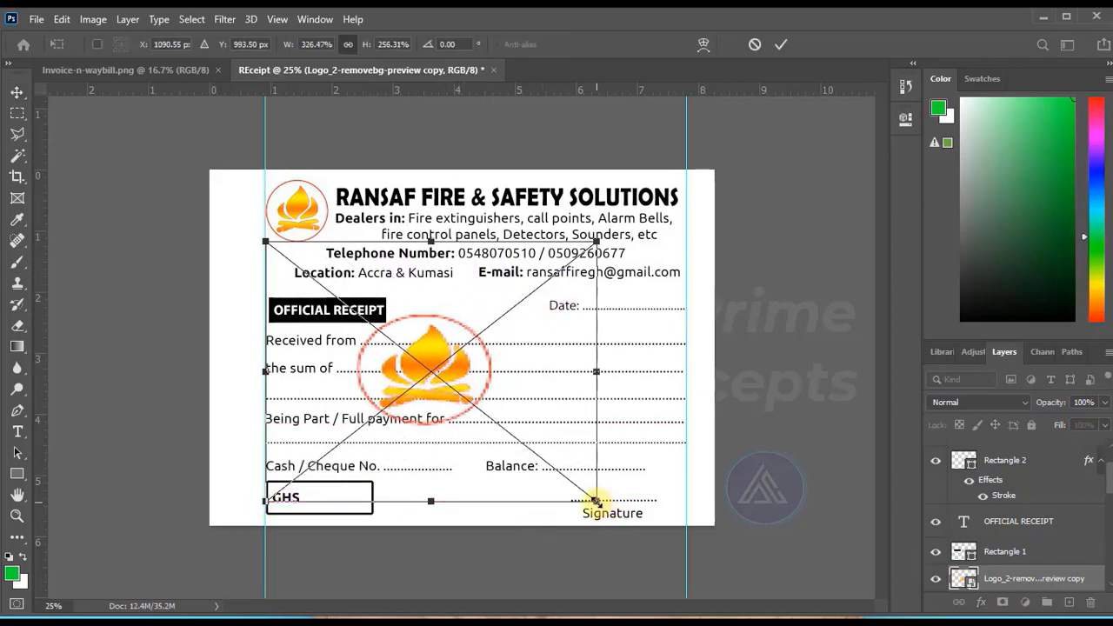
{"action": "left_click_drag", "start_coordinate": [597, 500], "coordinate": [644, 550]}
{"action": "left_click_drag", "start_coordinate": [454, 379], "coordinate": [476, 375]}
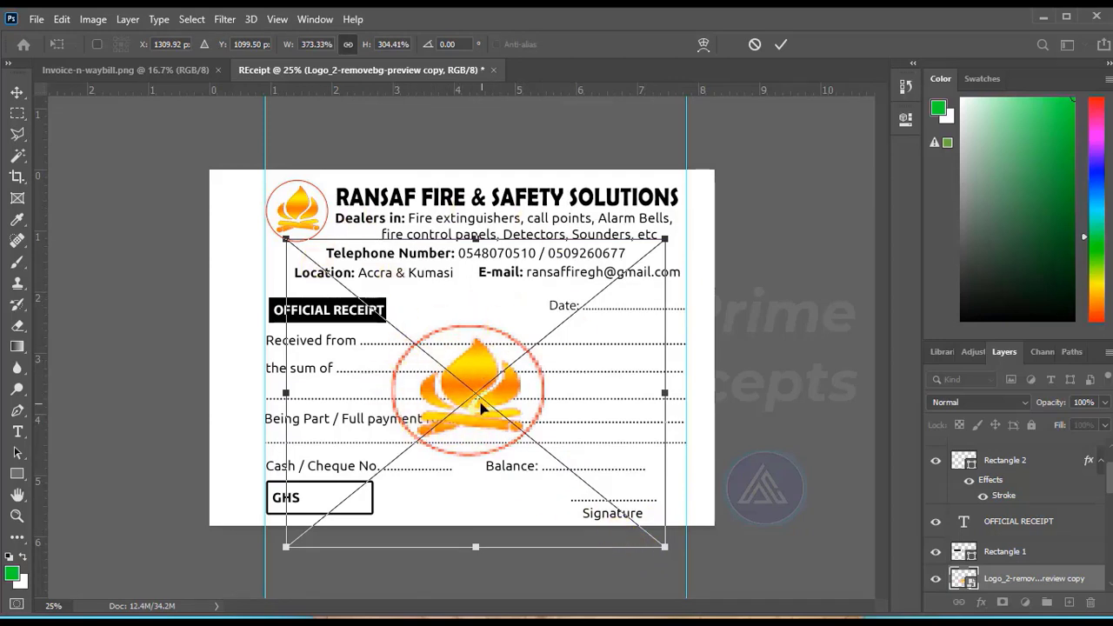
{"action": "left_click", "coordinate": [785, 44]}
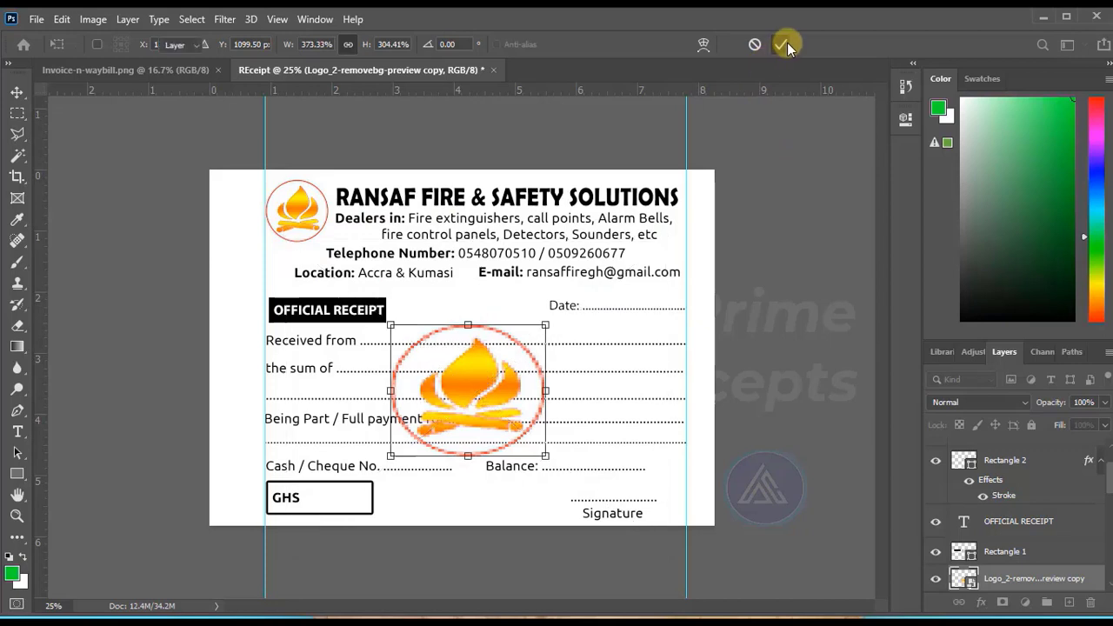
{"action": "key", "text": "ctrl+t"}
{"action": "left_click", "coordinate": [778, 46]}
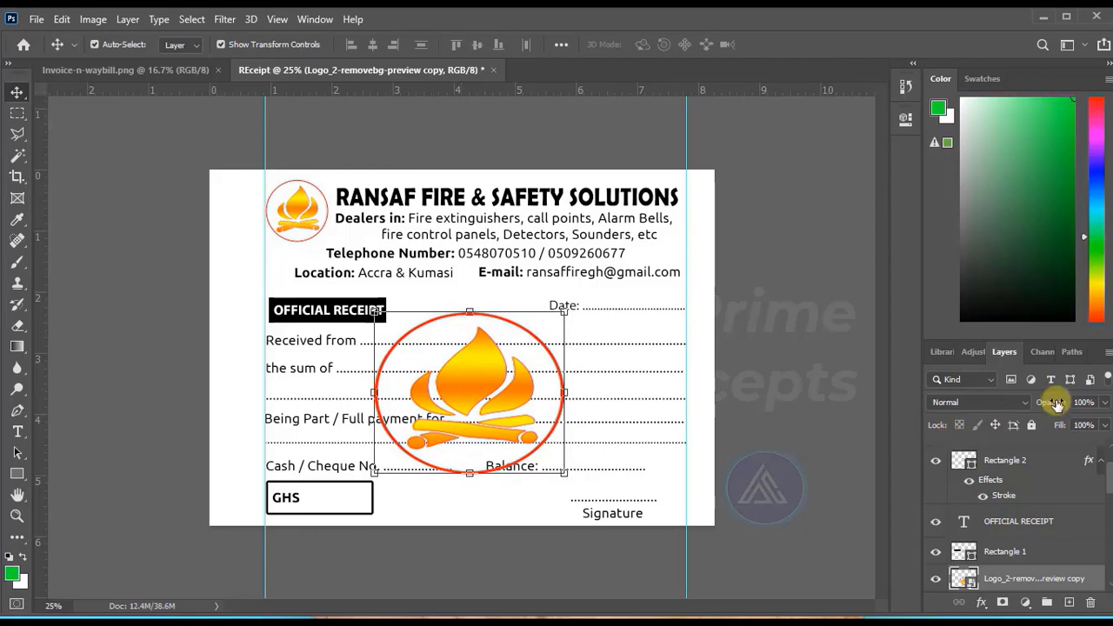
Reduce the enlarged logo copy's fill to 8% as a faint watermark and deselect it.
{"action": "left_click", "coordinate": [1105, 403]}
{"action": "left_click", "coordinate": [1106, 425]}
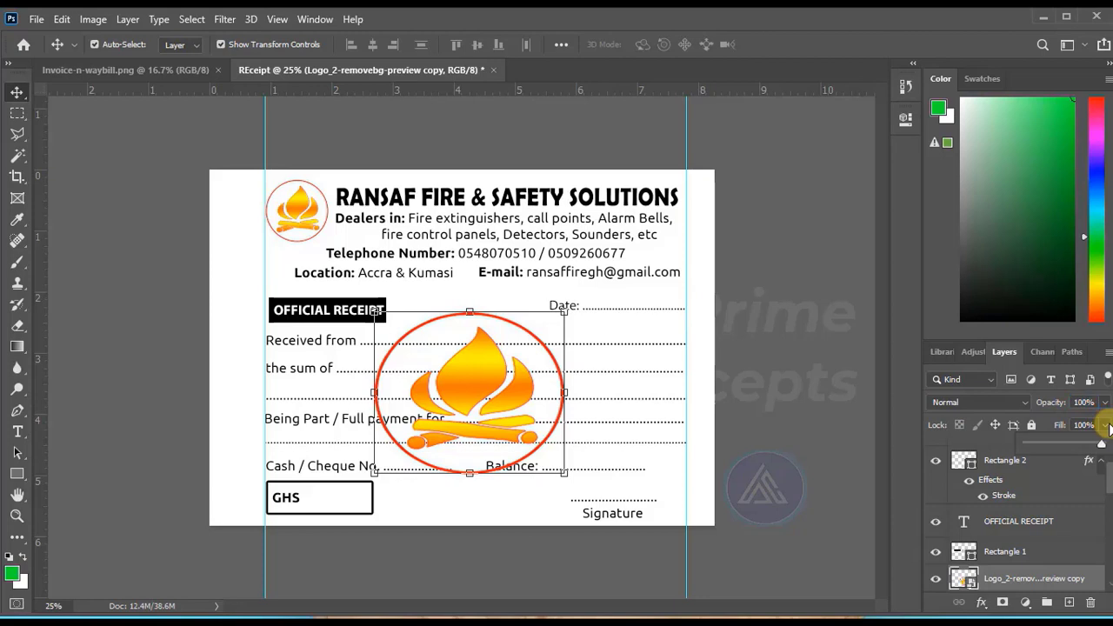
{"action": "left_click_drag", "start_coordinate": [1102, 442], "coordinate": [1034, 447]}
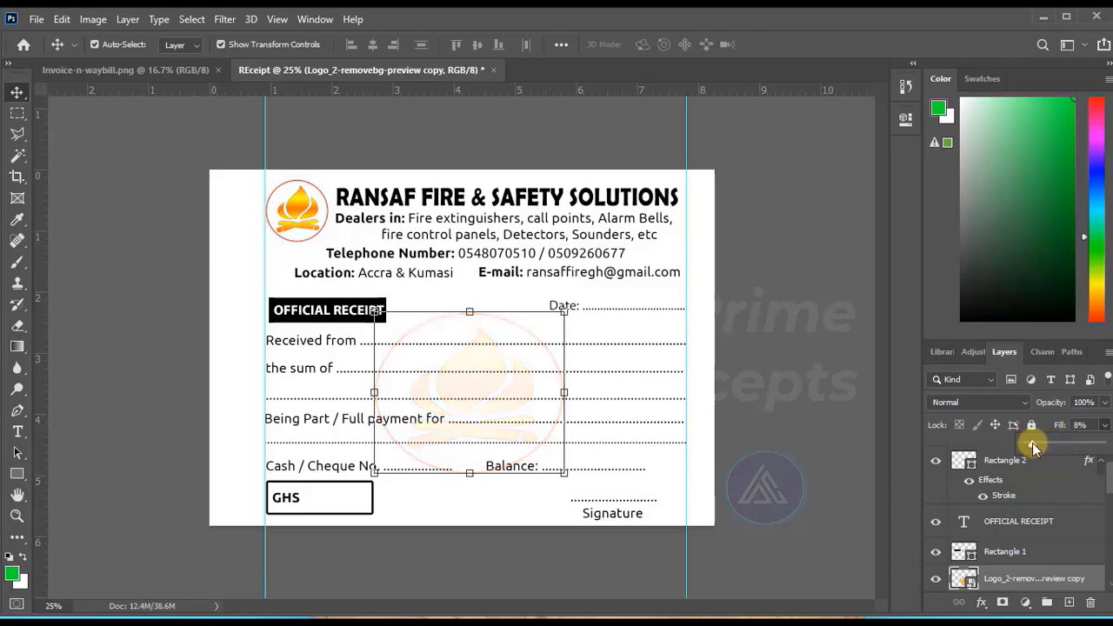
{"action": "left_click", "coordinate": [768, 276]}
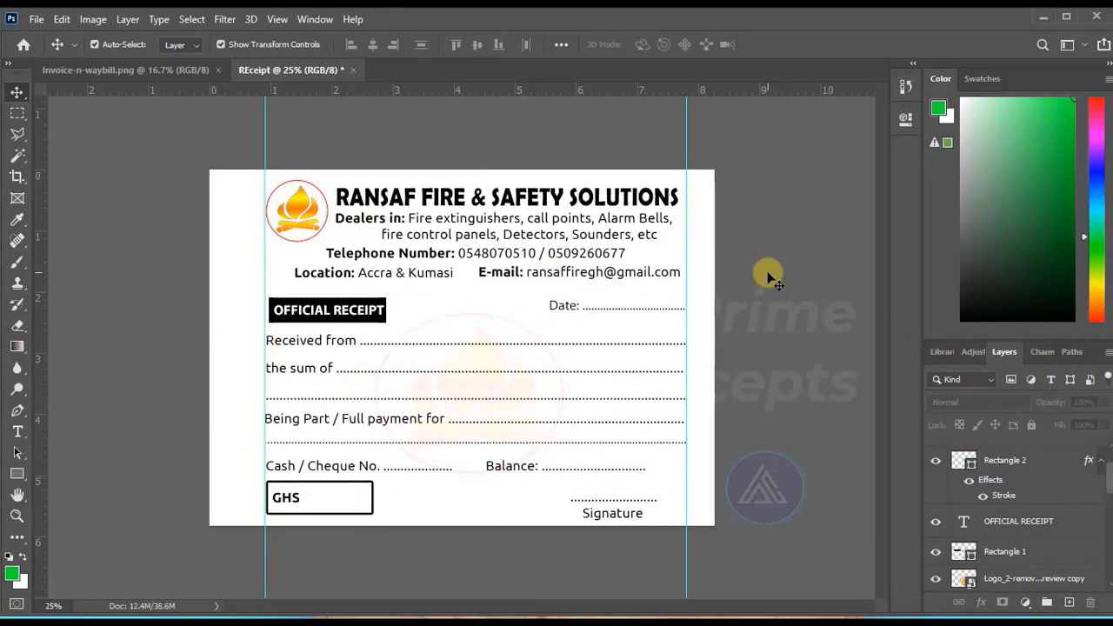
Export the receipt for web as a PNG-24 named REceipt in the MAG folder, fitting the preview to view.
{"action": "left_click", "coordinate": [36, 19]}
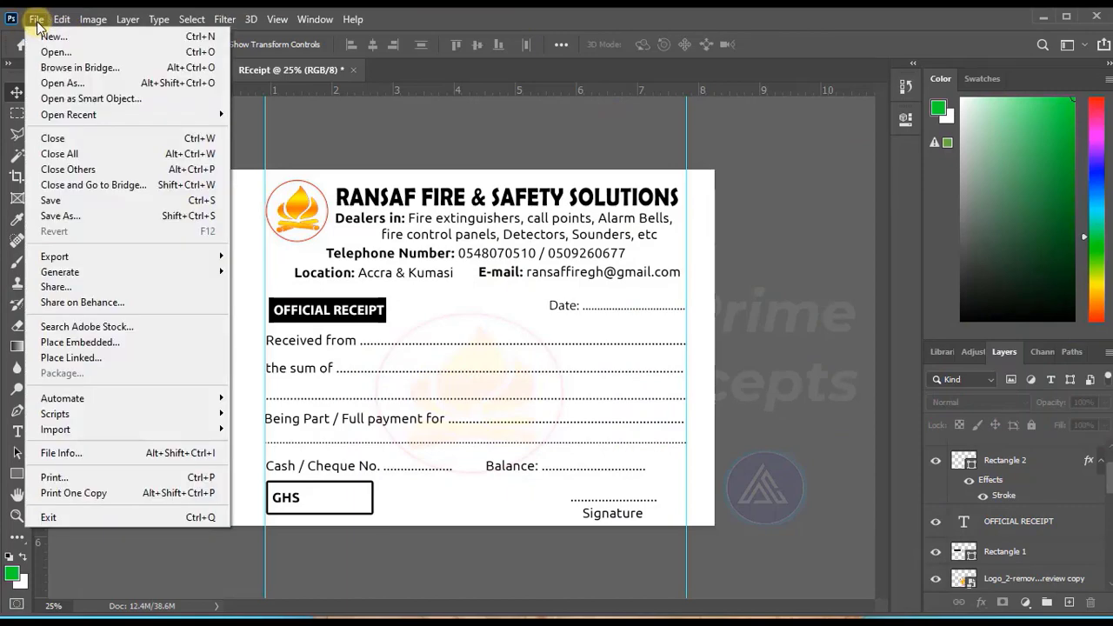
{"action": "mouse_move", "coordinate": [116, 258]}
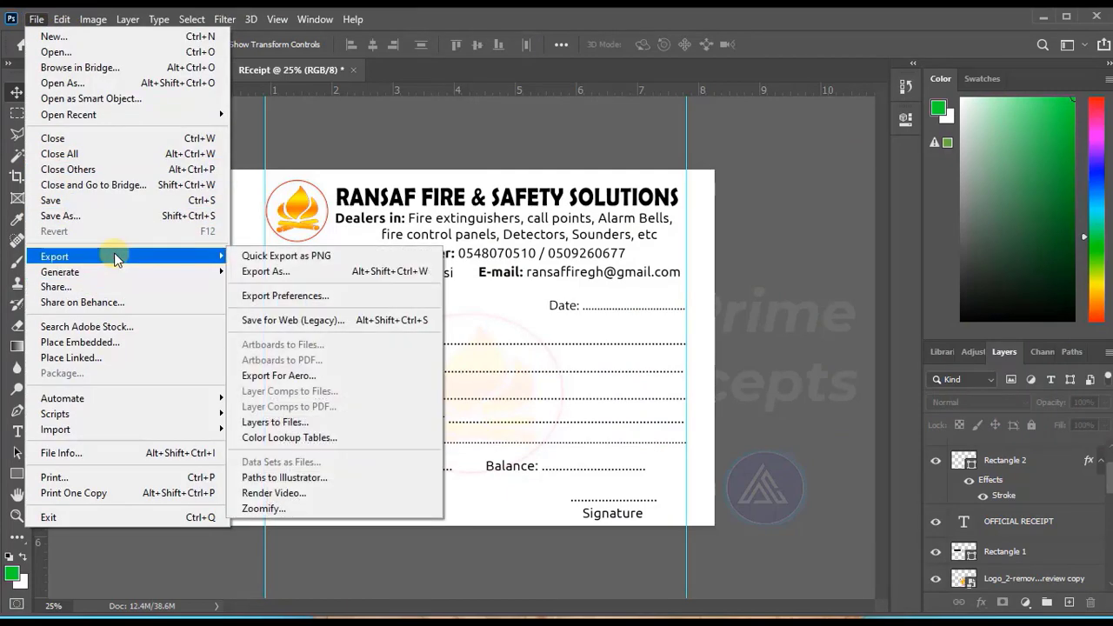
{"action": "left_click", "coordinate": [323, 321]}
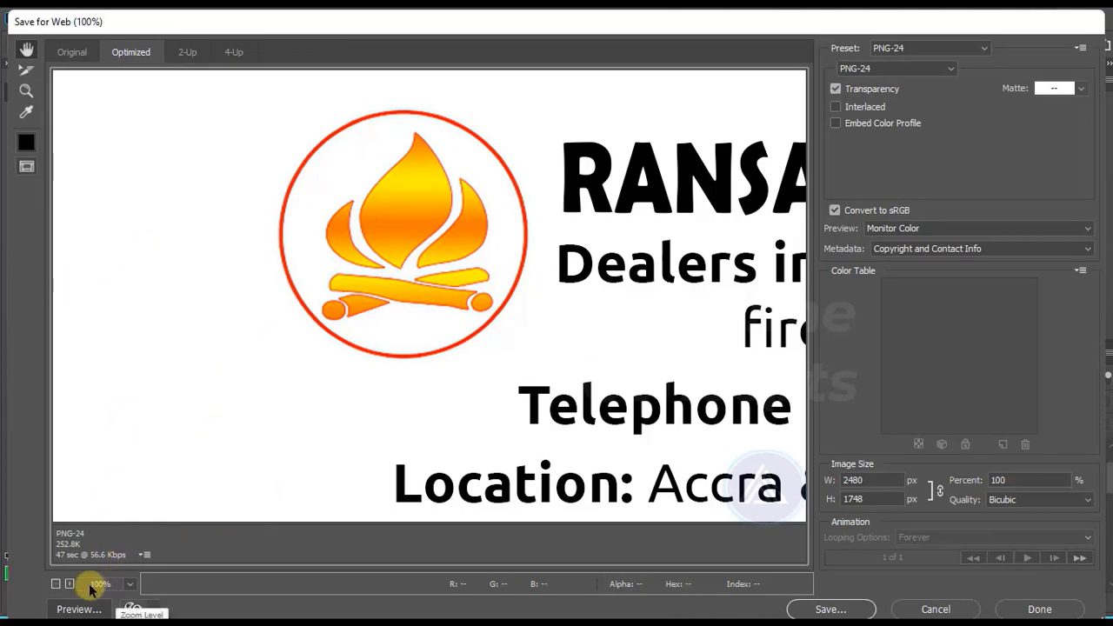
{"action": "left_click", "coordinate": [129, 584]}
{"action": "left_click", "coordinate": [139, 562]}
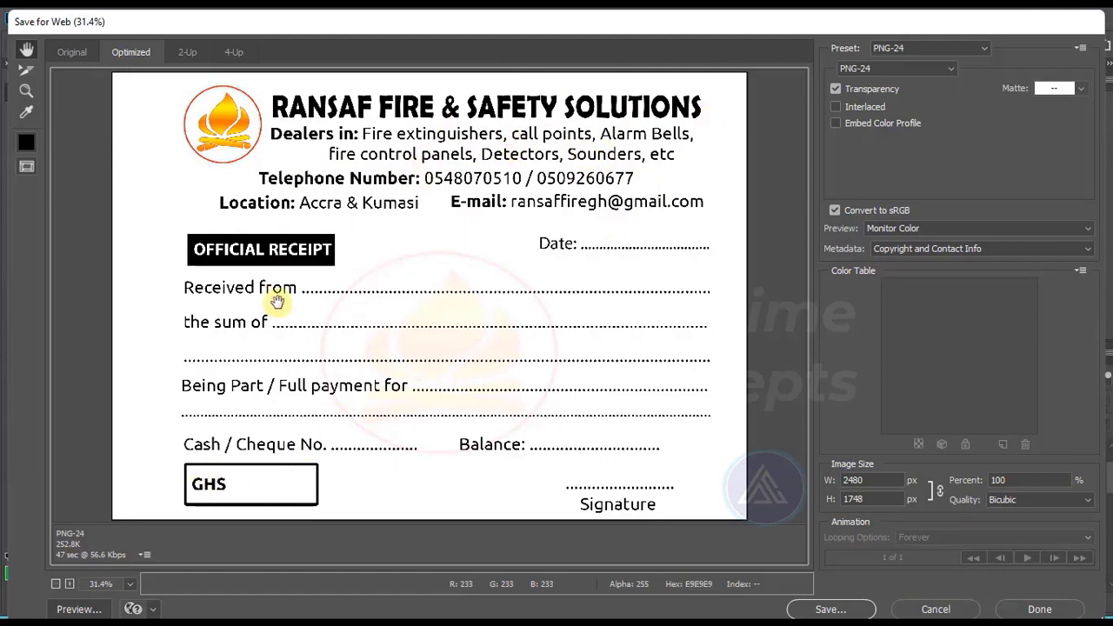
{"action": "left_click", "coordinate": [836, 610]}
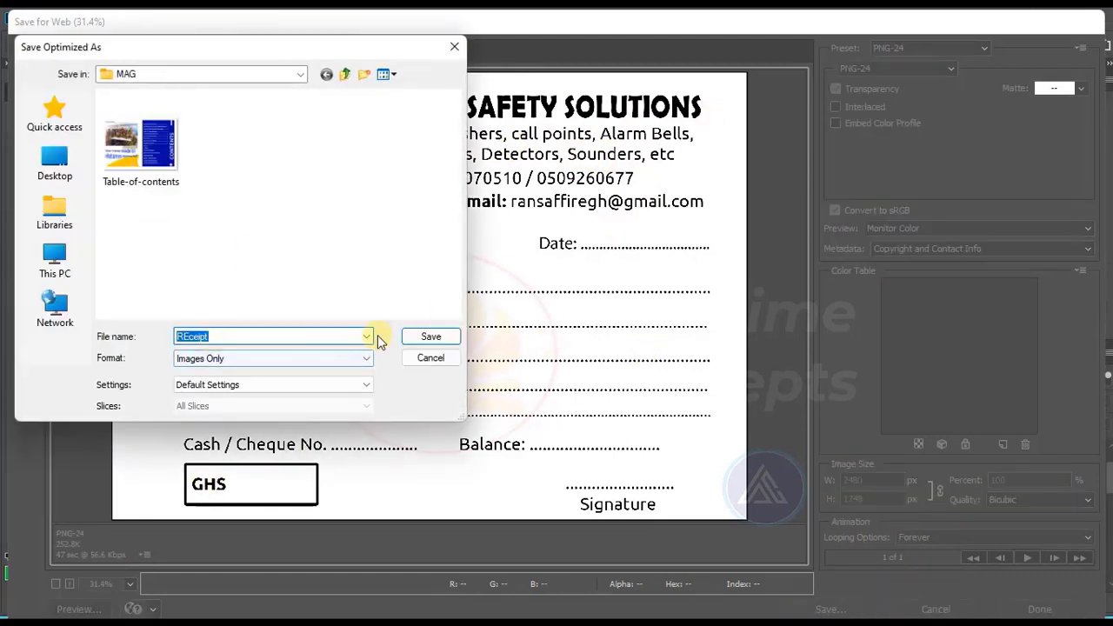
{"action": "left_click", "coordinate": [430, 336]}
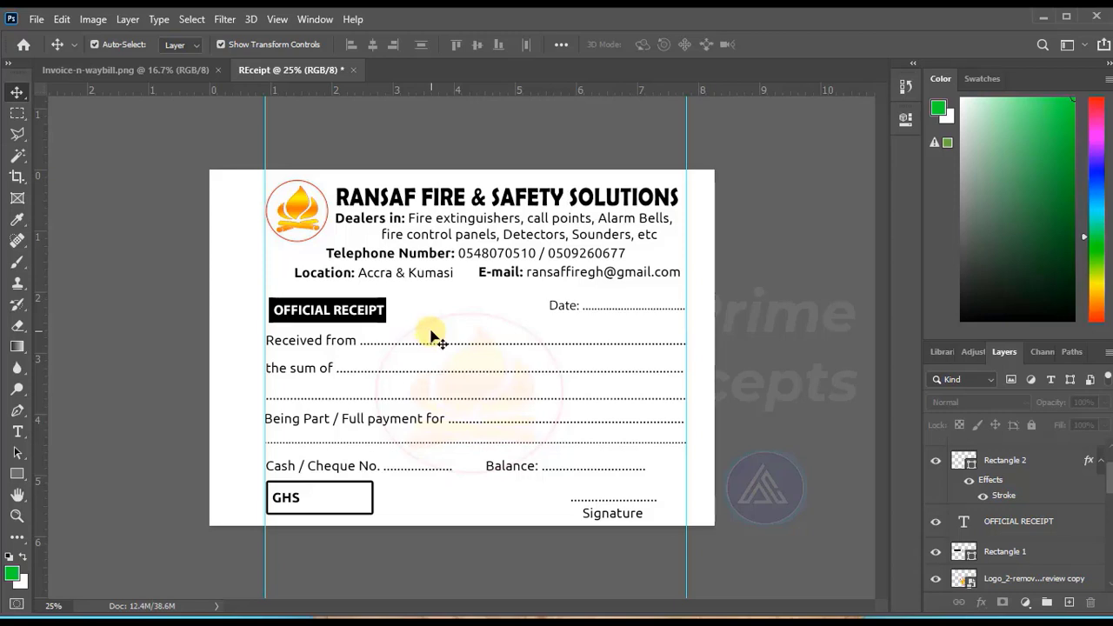
Copy the receipt's header block, including the logo, company name, dealer text and contact lines, into the iNVOICE document.
{"action": "left_click", "coordinate": [427, 230]}
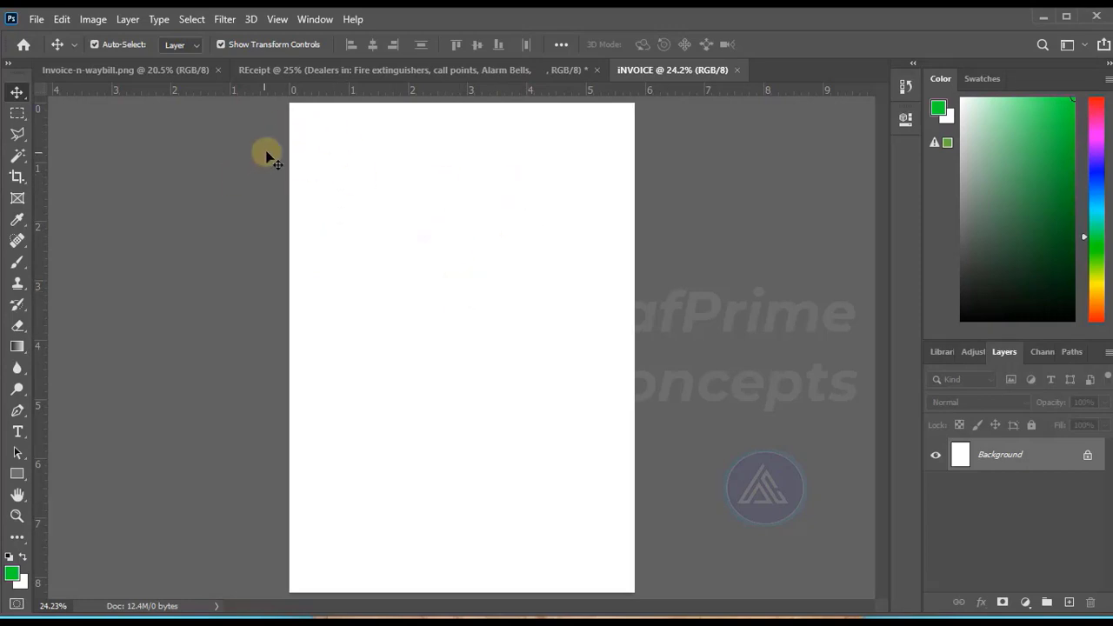
{"action": "left_click", "coordinate": [352, 73]}
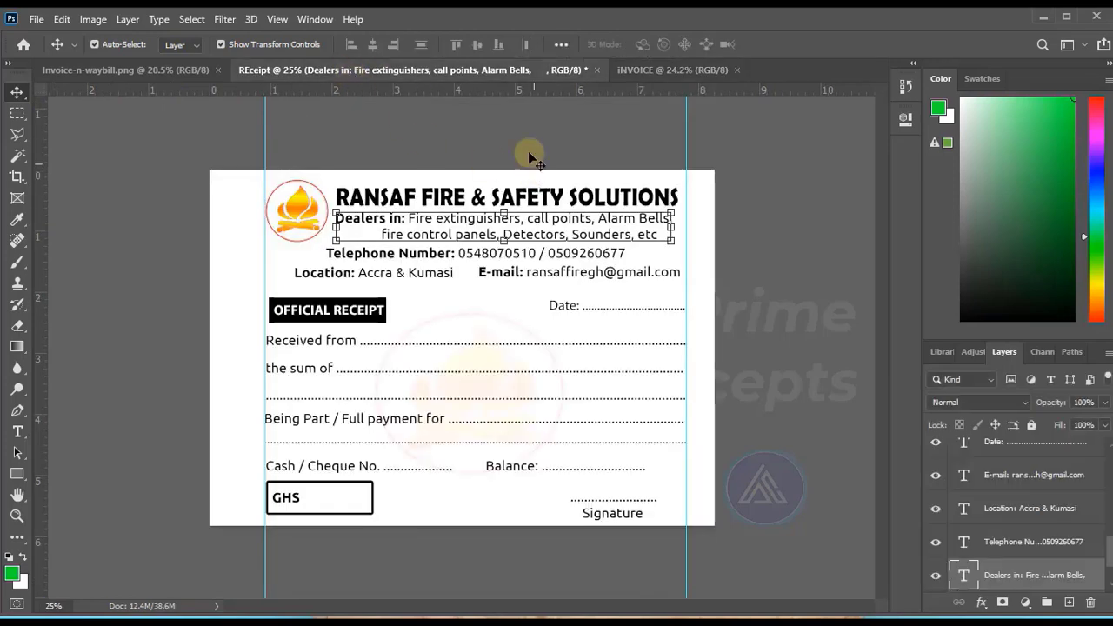
{"action": "left_click", "coordinate": [516, 131]}
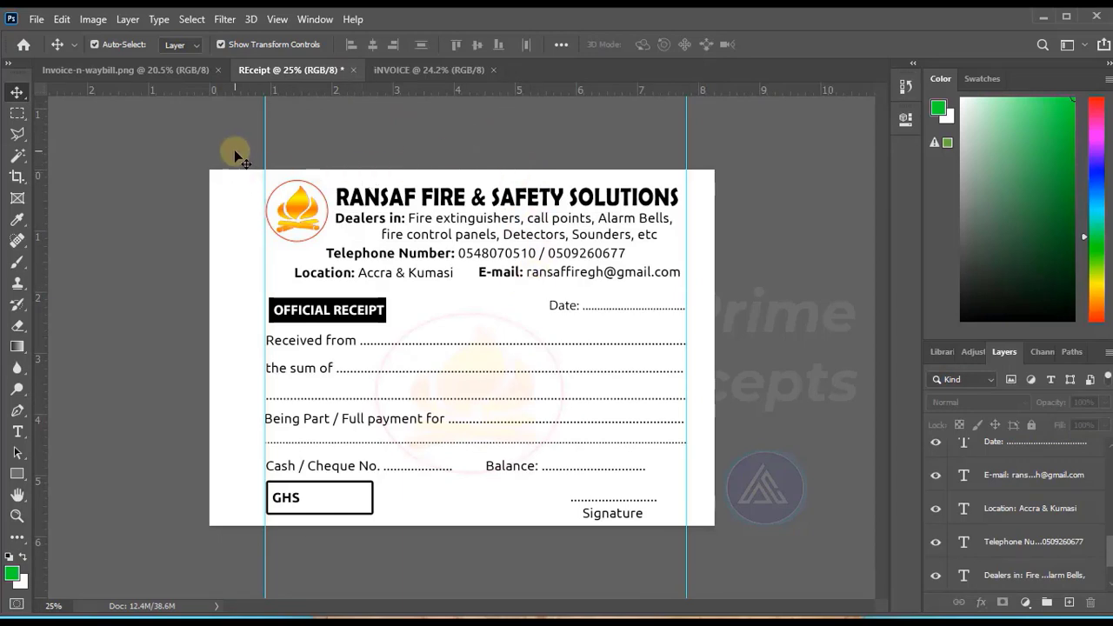
{"action": "left_click_drag", "start_coordinate": [234, 150], "coordinate": [693, 290]}
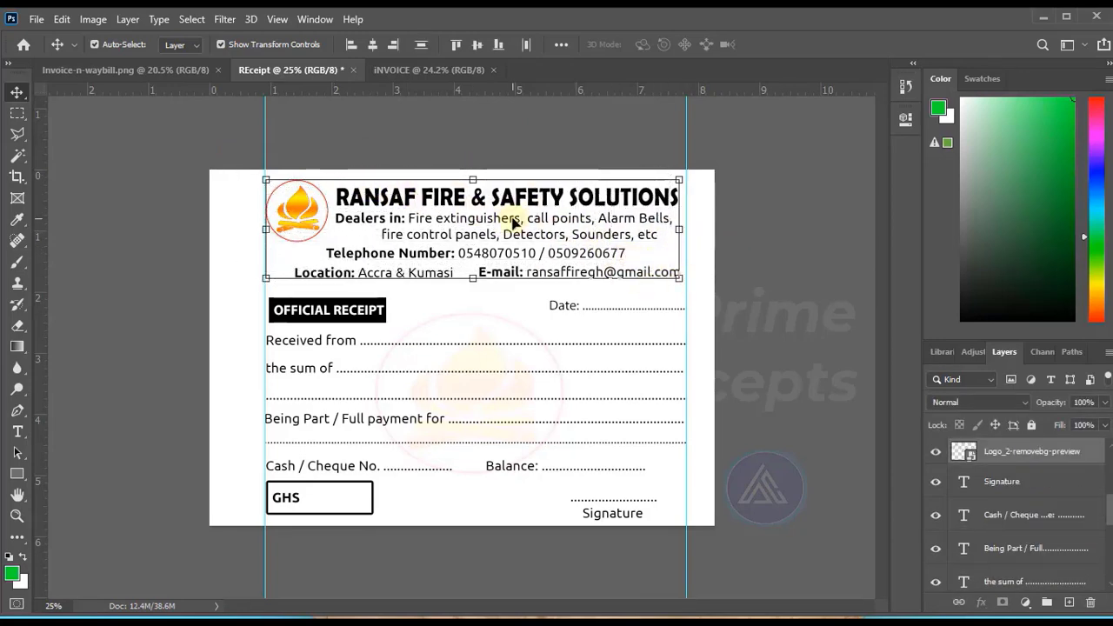
{"action": "left_click_drag", "start_coordinate": [512, 222], "coordinate": [471, 205]}
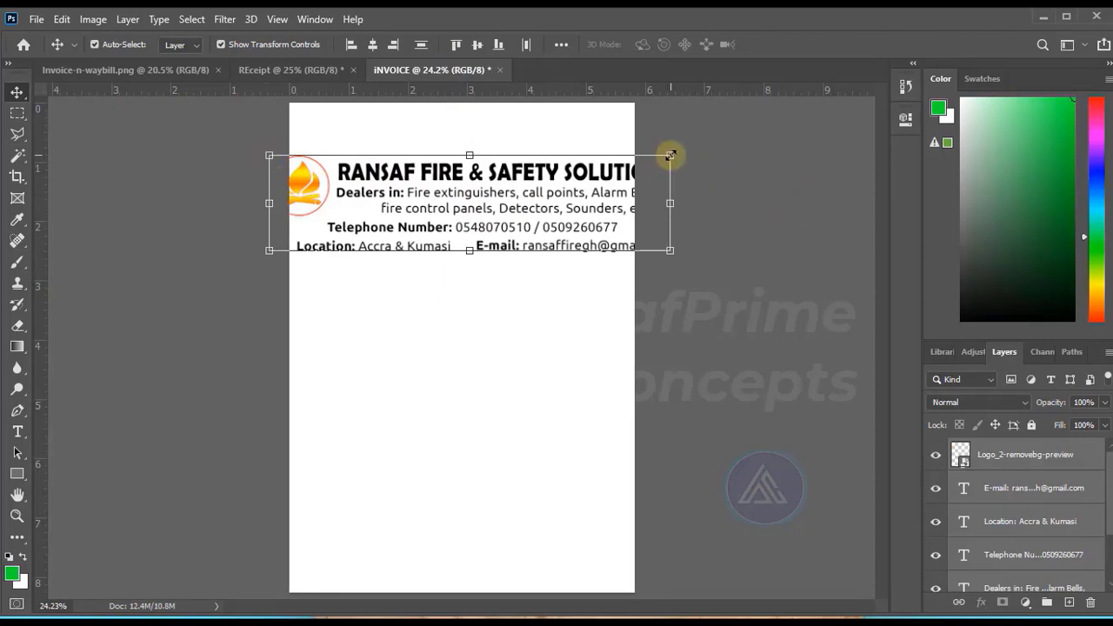
Scale the copied company header down to fit the page width and centre it between the invoice's side edges.
{"action": "left_click_drag", "start_coordinate": [670, 156], "coordinate": [627, 166]}
{"action": "left_click_drag", "start_coordinate": [458, 215], "coordinate": [479, 189]}
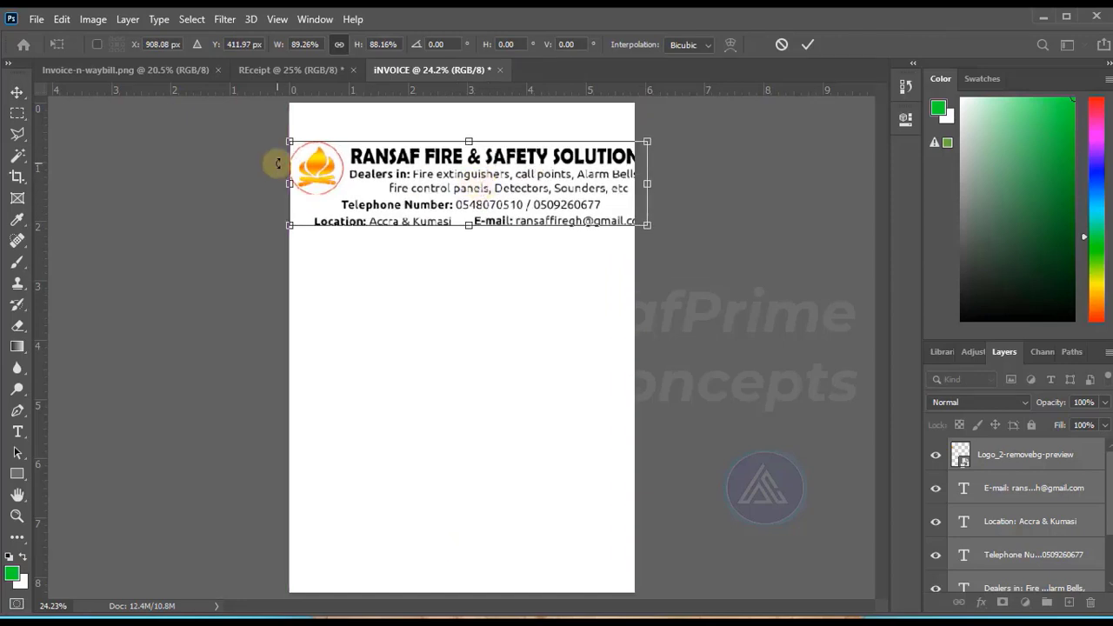
{"action": "left_click_drag", "start_coordinate": [290, 141], "coordinate": [323, 148]}
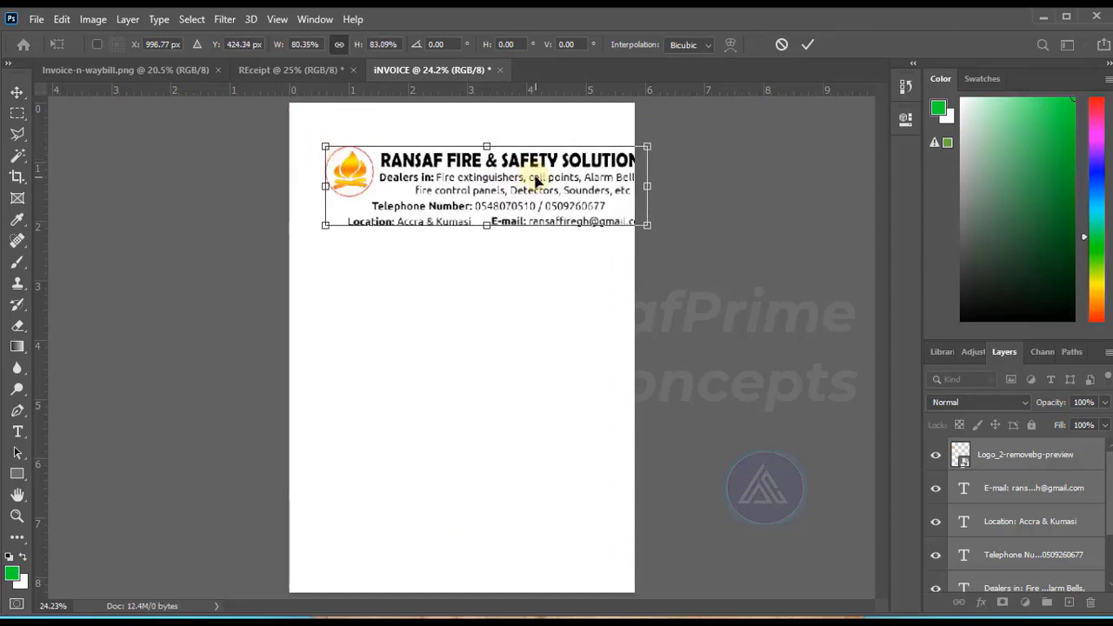
{"action": "left_click_drag", "start_coordinate": [531, 180], "coordinate": [508, 181]}
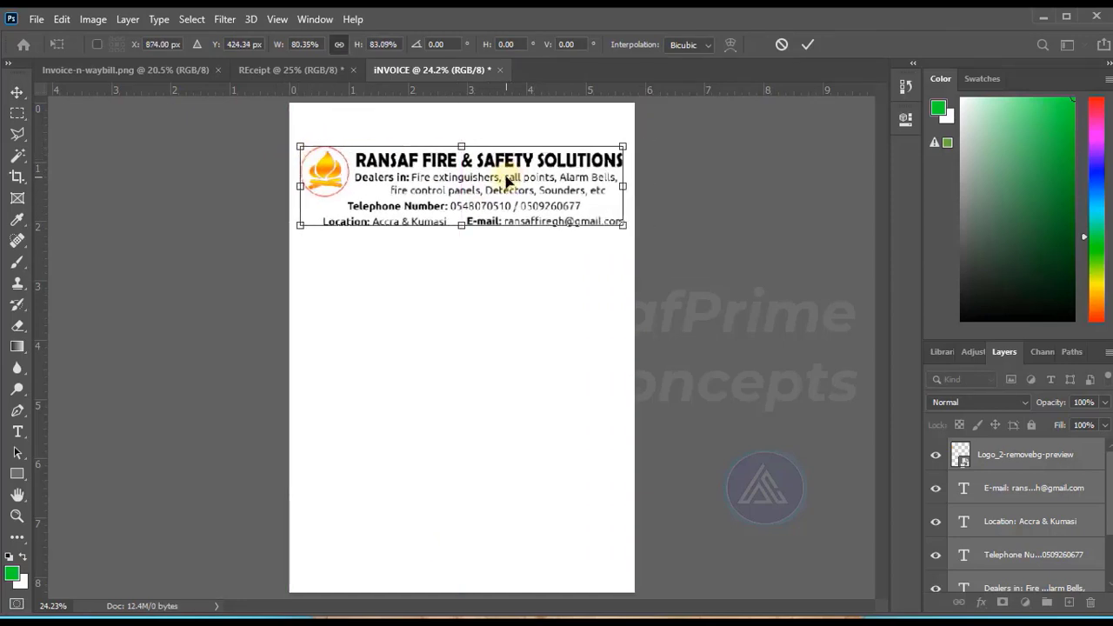
{"action": "left_click", "coordinate": [729, 203]}
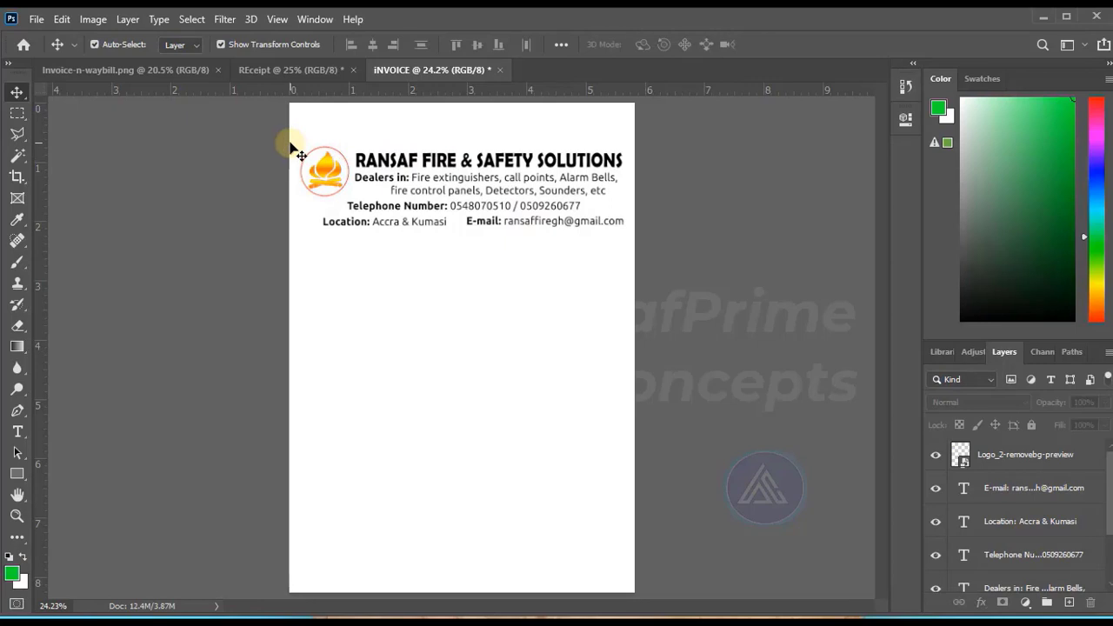
Place a horizontal guide along the header's top edge and vertical guides at its left and right edges.
{"action": "left_click_drag", "start_coordinate": [250, 154], "coordinate": [624, 167]}
{"action": "left_click_drag", "start_coordinate": [374, 92], "coordinate": [381, 146]}
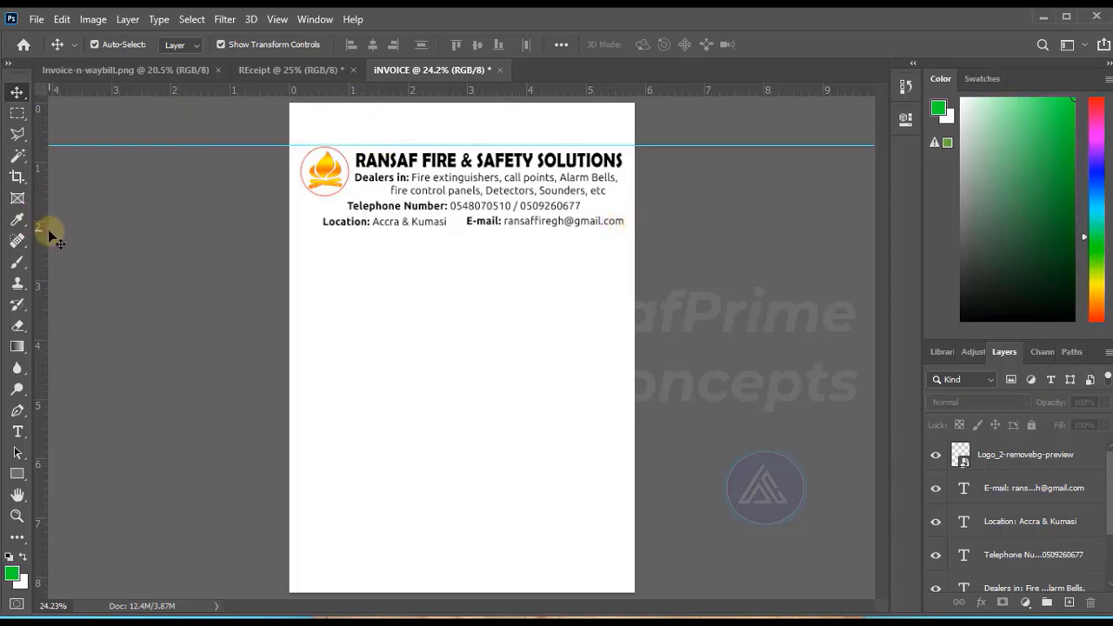
{"action": "left_click_drag", "start_coordinate": [47, 232], "coordinate": [301, 275]}
{"action": "left_click_drag", "start_coordinate": [39, 287], "coordinate": [623, 315]}
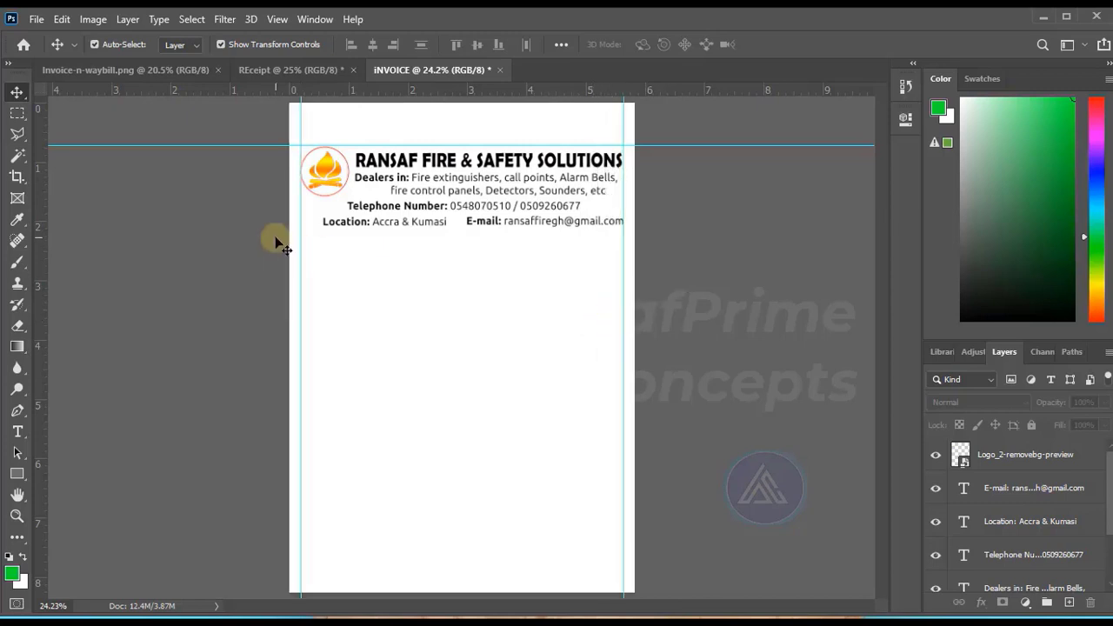
{"action": "left_click", "coordinate": [514, 184]}
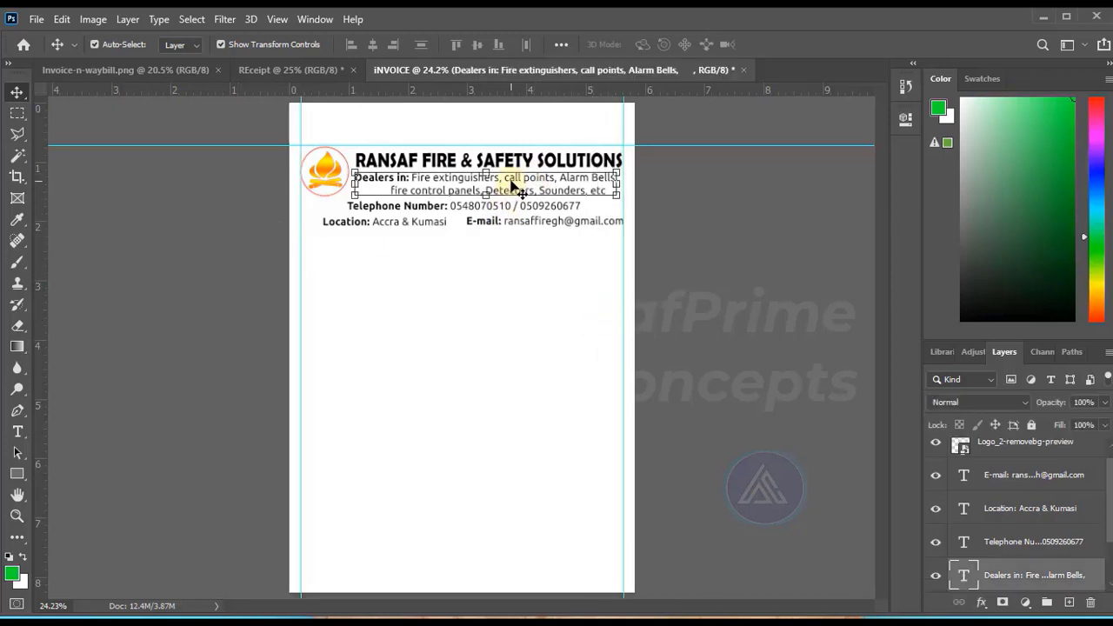
{"action": "left_click", "coordinate": [17, 431]}
{"action": "left_click", "coordinate": [433, 179]}
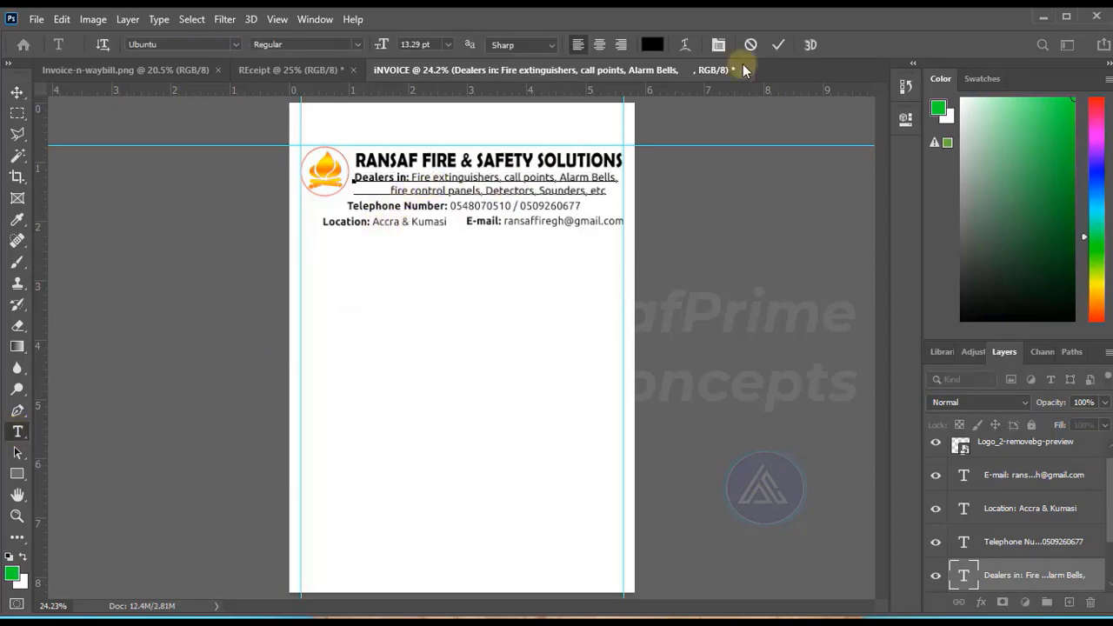
{"action": "left_click", "coordinate": [776, 44]}
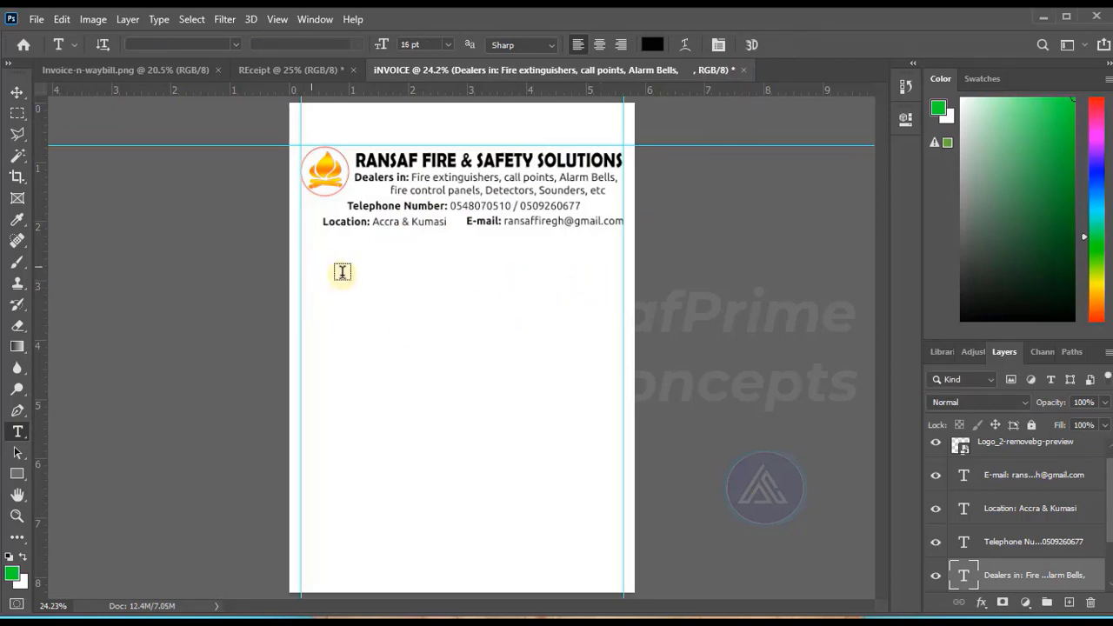
Add the title INVOICE below the header's contact lines in Myriad Pro Bold at 24 pt.
{"action": "left_click", "coordinate": [311, 263]}
{"action": "type", "text": "INVOICE"}
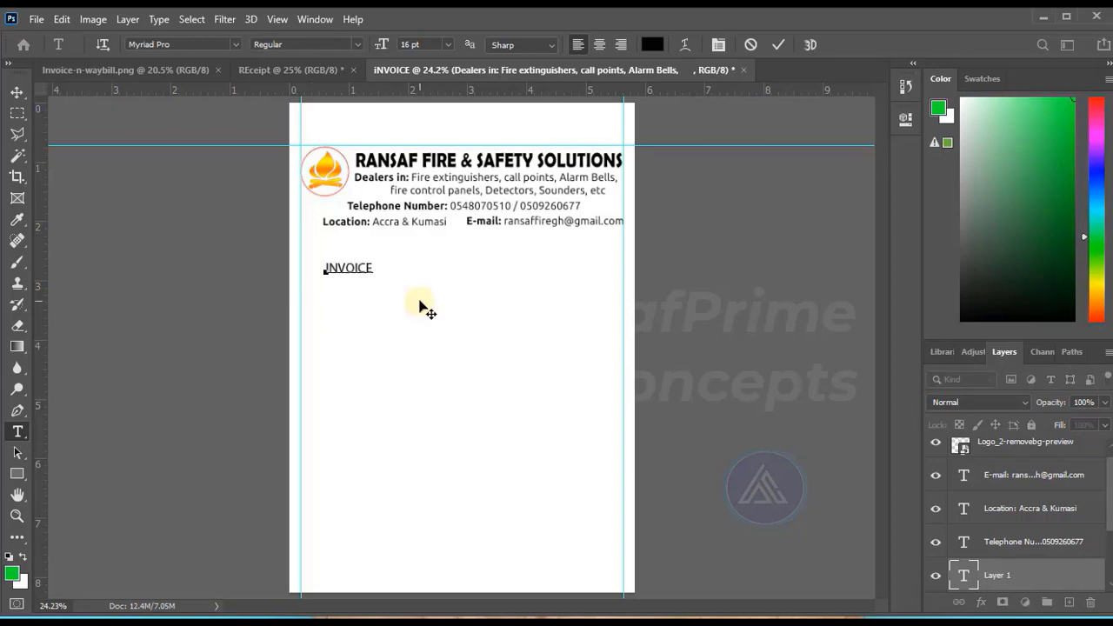
{"action": "key", "text": "ctrl+a"}
{"action": "left_click", "coordinate": [235, 44]}
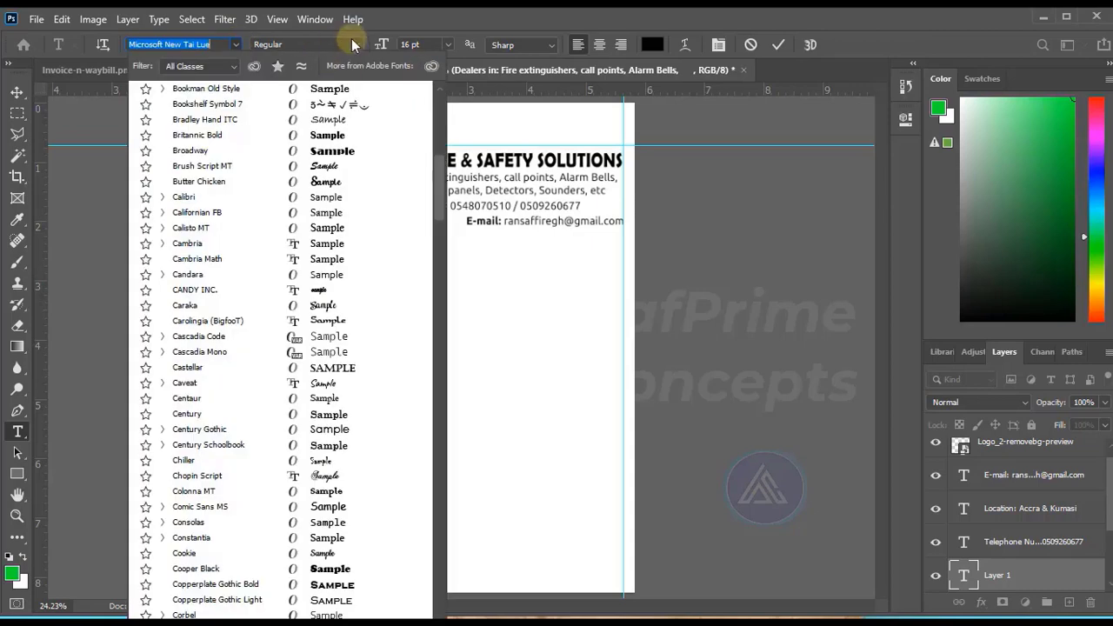
{"action": "left_click", "coordinate": [354, 41]}
{"action": "left_click", "coordinate": [354, 41]}
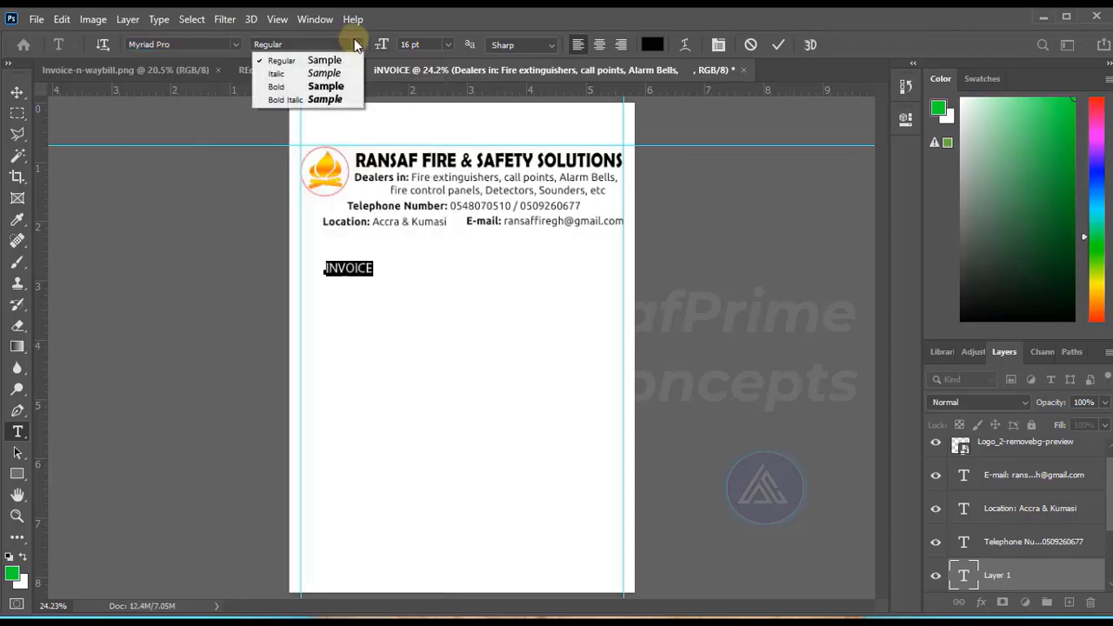
{"action": "left_click", "coordinate": [323, 87]}
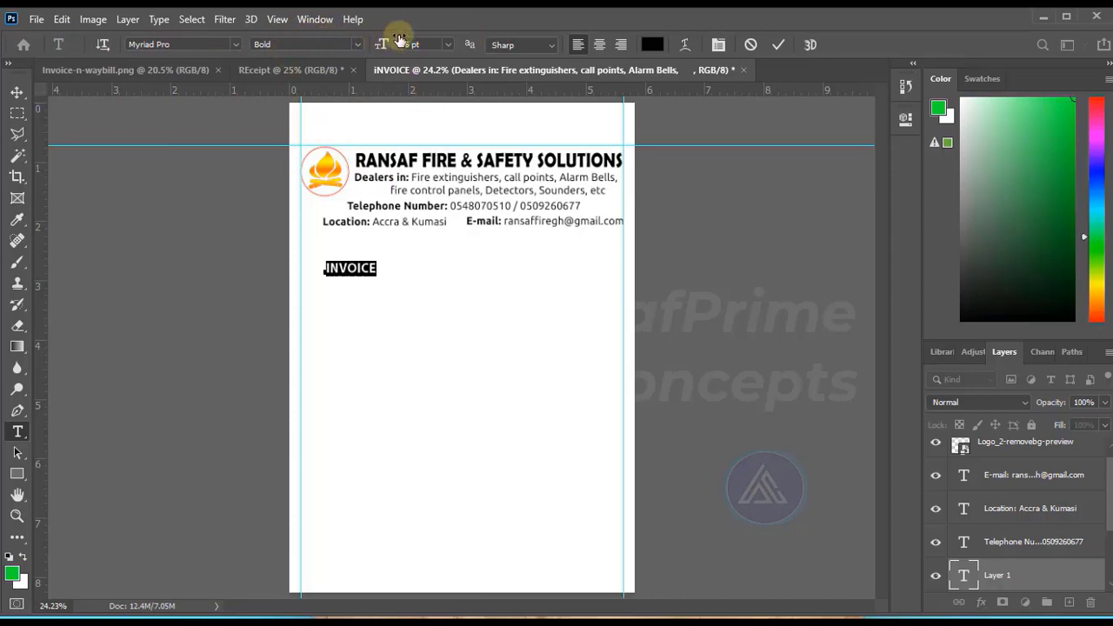
{"action": "left_click", "coordinate": [449, 44]}
{"action": "left_click", "coordinate": [422, 179]}
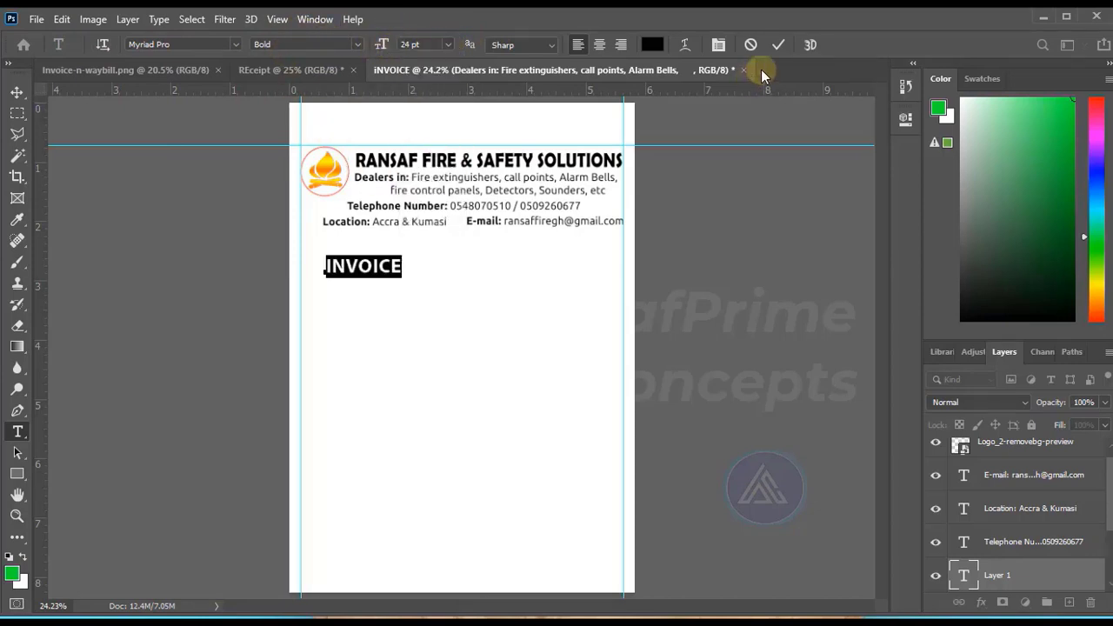
{"action": "left_click", "coordinate": [774, 46]}
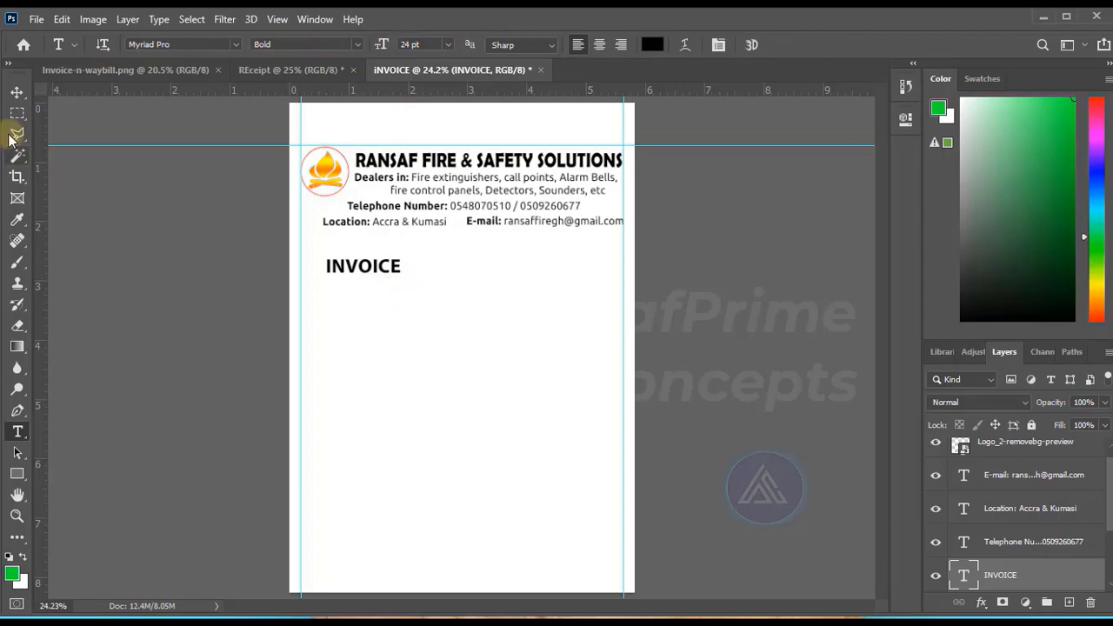
Draw a black rounded rectangle about 495 × 170 px with 10 px corners over the INVOICE title and stack the title above it.
{"action": "left_click", "coordinate": [16, 92]}
{"action": "left_click", "coordinate": [16, 473]}
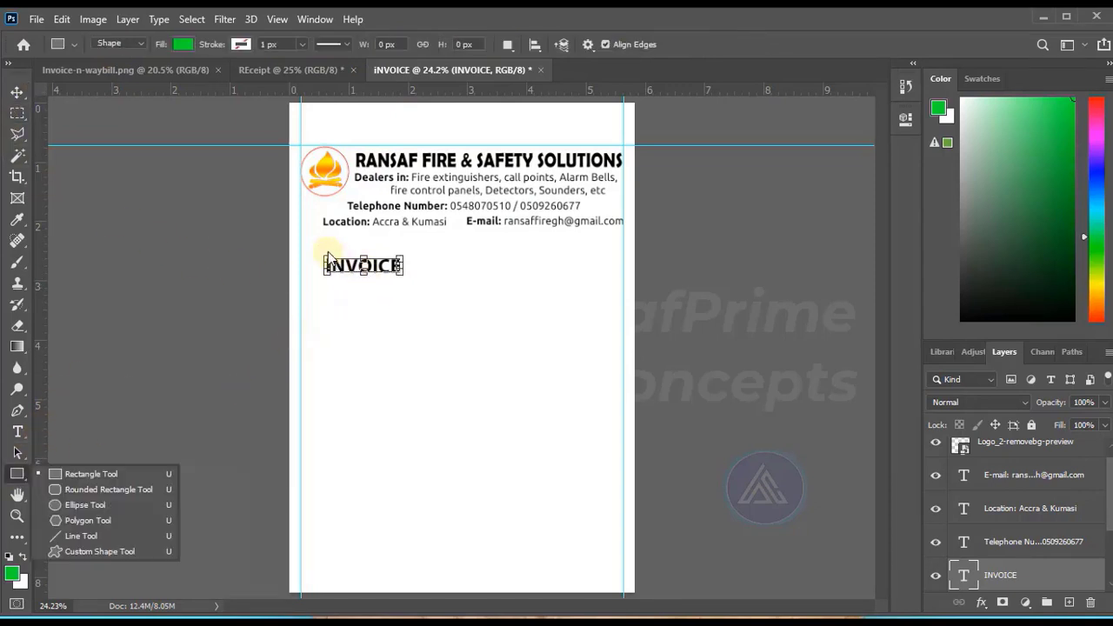
{"action": "left_click", "coordinate": [78, 489]}
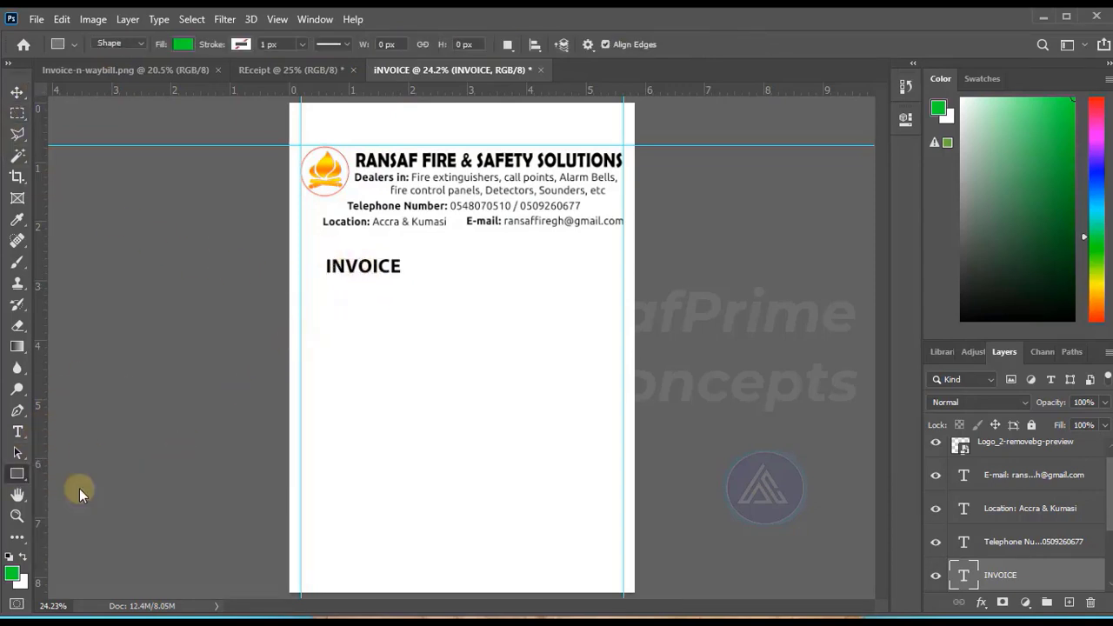
{"action": "left_click_drag", "start_coordinate": [309, 245], "coordinate": [409, 278]}
{"action": "left_click", "coordinate": [674, 216]}
{"action": "left_click", "coordinate": [678, 302]}
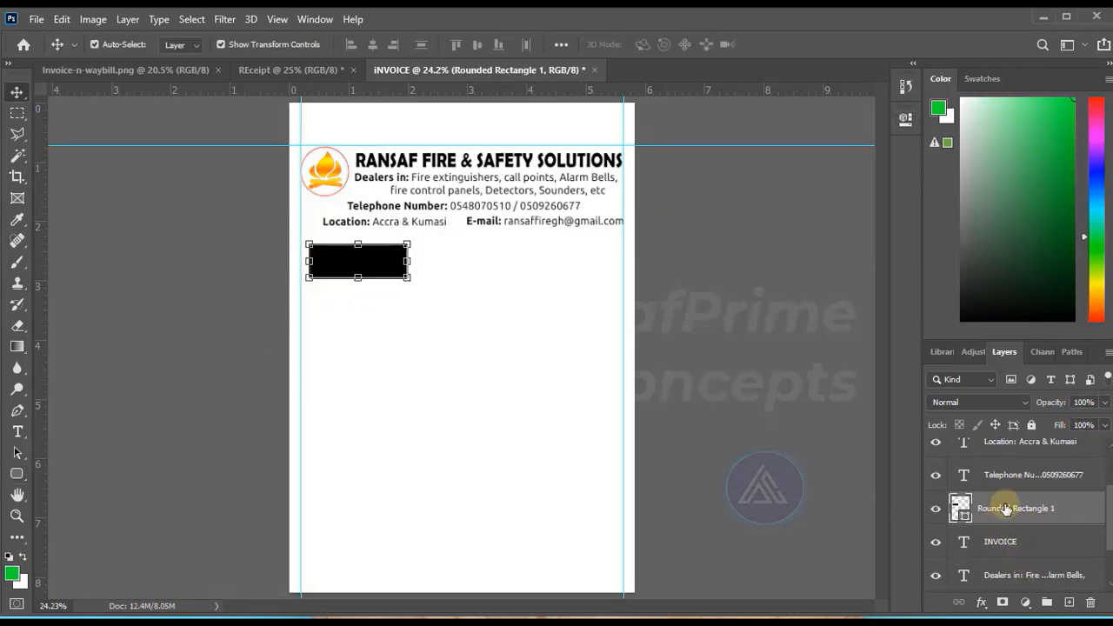
{"action": "left_click_drag", "start_coordinate": [1006, 504], "coordinate": [1015, 554]}
{"action": "left_click", "coordinate": [1008, 509]}
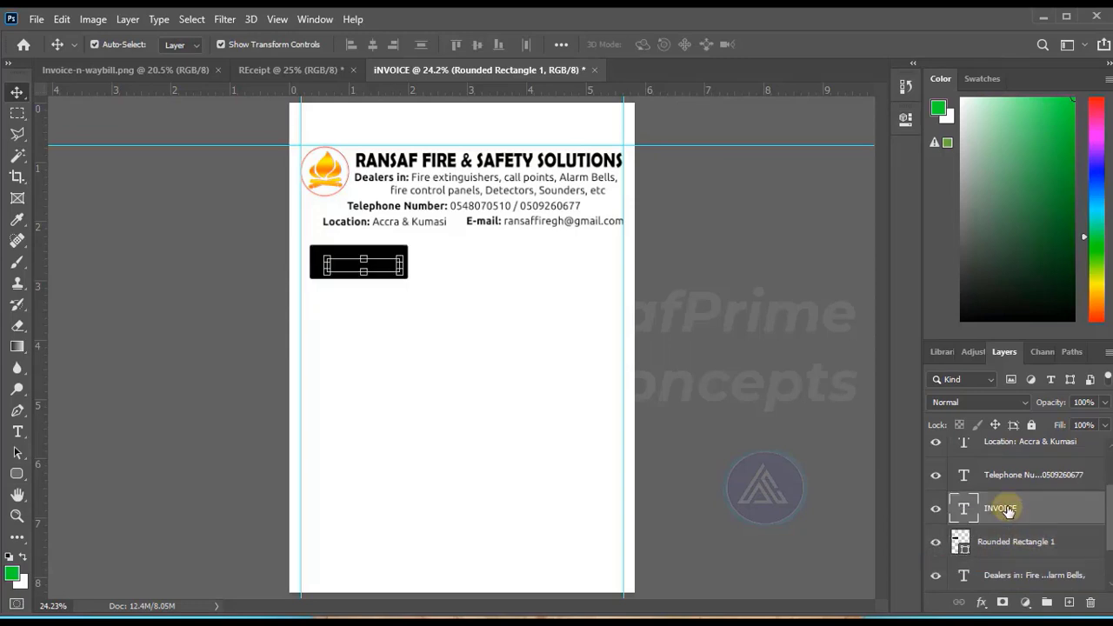
Recolour the INVOICE title white and fit its black label tightly around it beside the left guide.
{"action": "left_click", "coordinate": [17, 431]}
{"action": "left_click", "coordinate": [359, 262]}
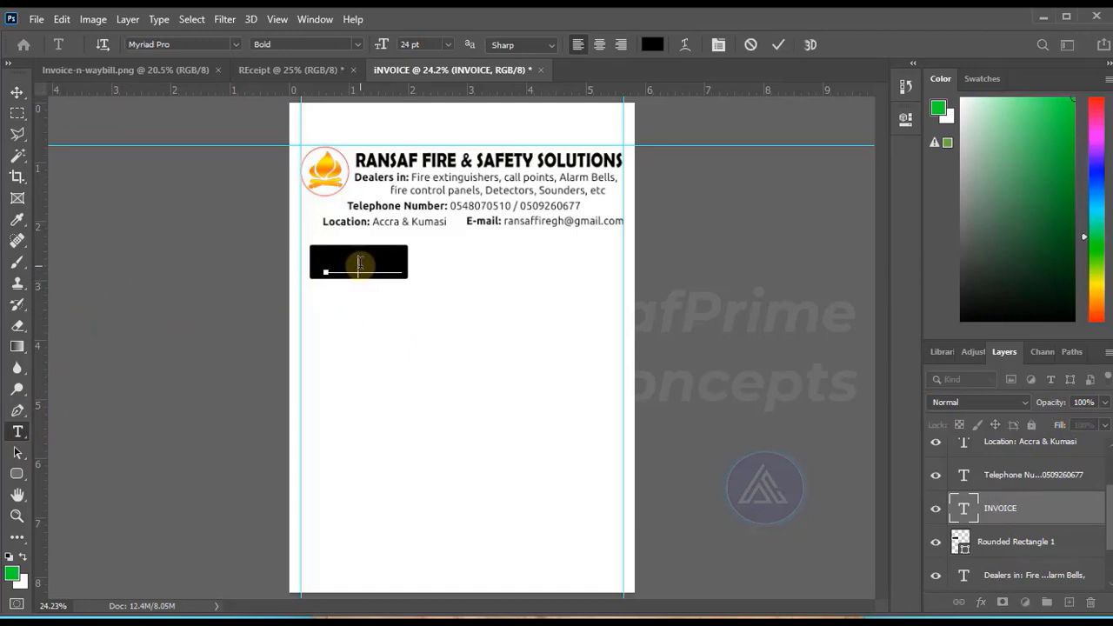
{"action": "double_click", "coordinate": [359, 263]}
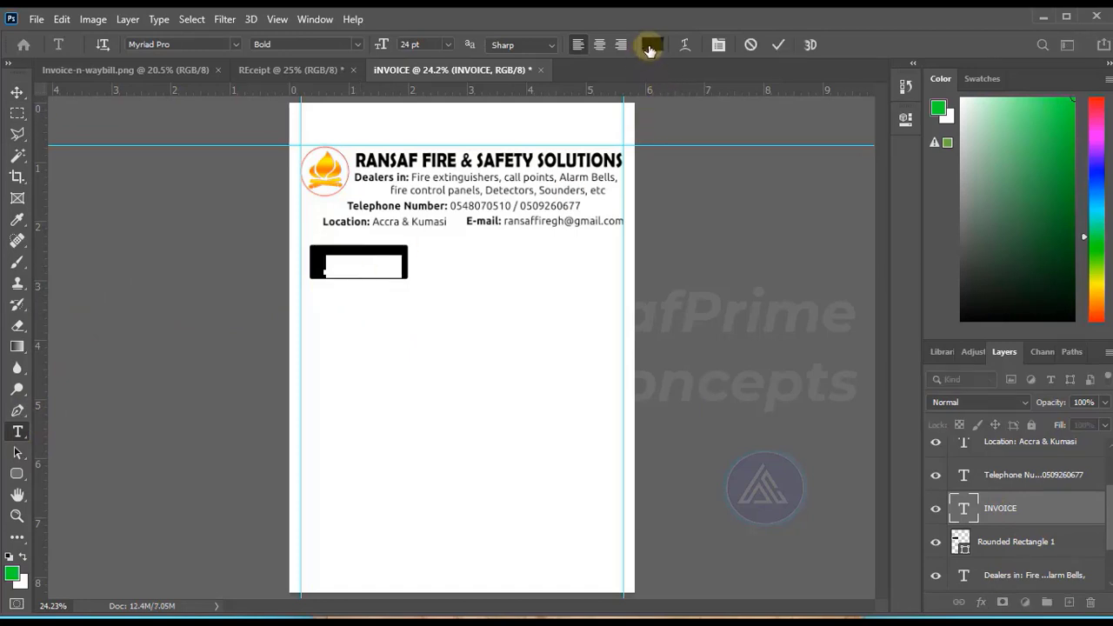
{"action": "left_click", "coordinate": [651, 44]}
{"action": "left_click", "coordinate": [790, 188]}
{"action": "key", "text": "Return"}
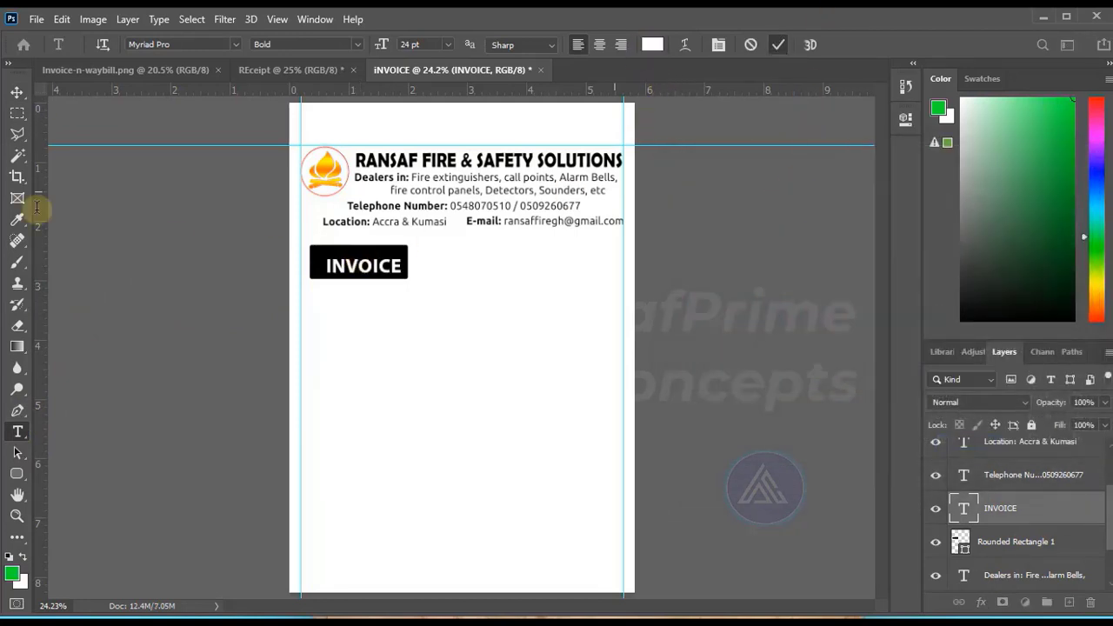
{"action": "left_click", "coordinate": [16, 91]}
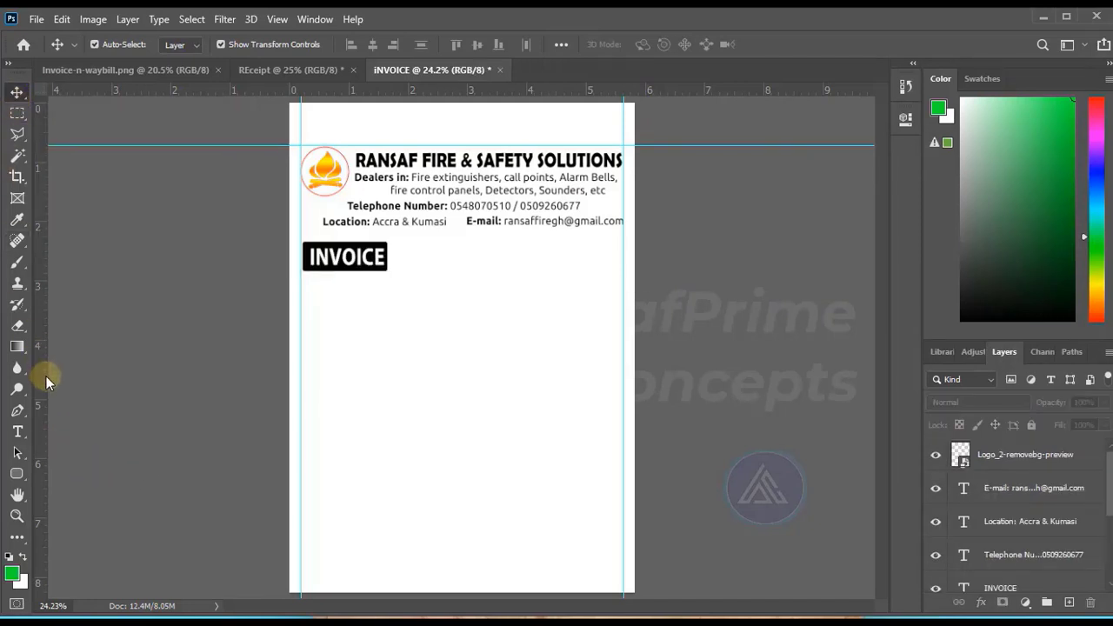
Draw a black rectangle about 611 × 125 px level with the INVOICE label and ending at the right guide.
{"action": "right_click", "coordinate": [17, 474]}
{"action": "left_click", "coordinate": [57, 470]}
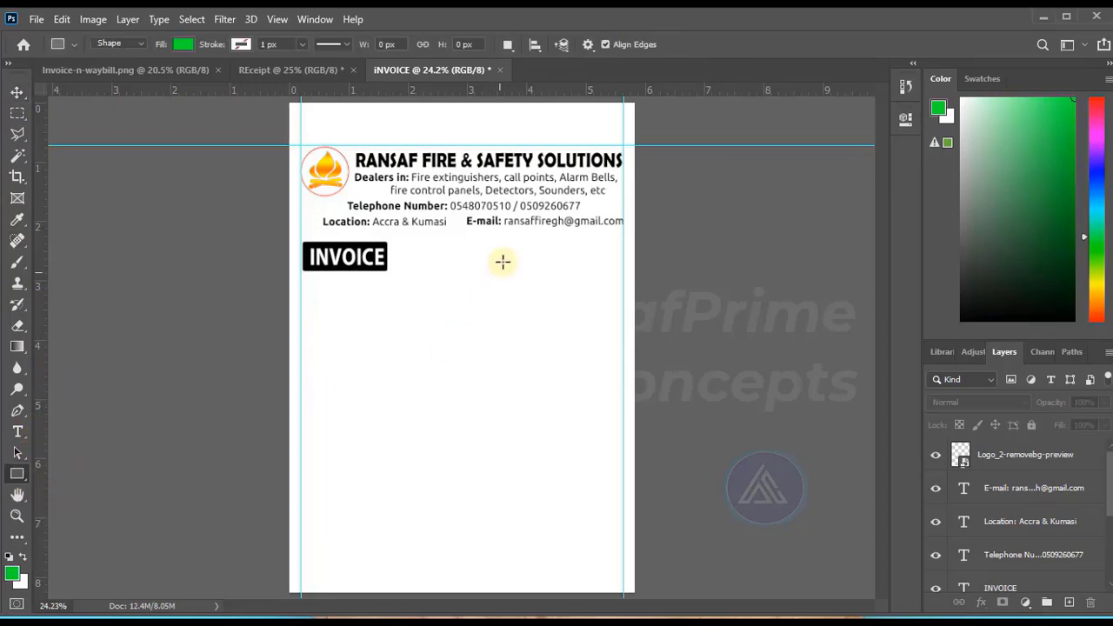
{"action": "left_click_drag", "start_coordinate": [502, 244], "coordinate": [618, 267]}
{"action": "left_click", "coordinate": [860, 112]}
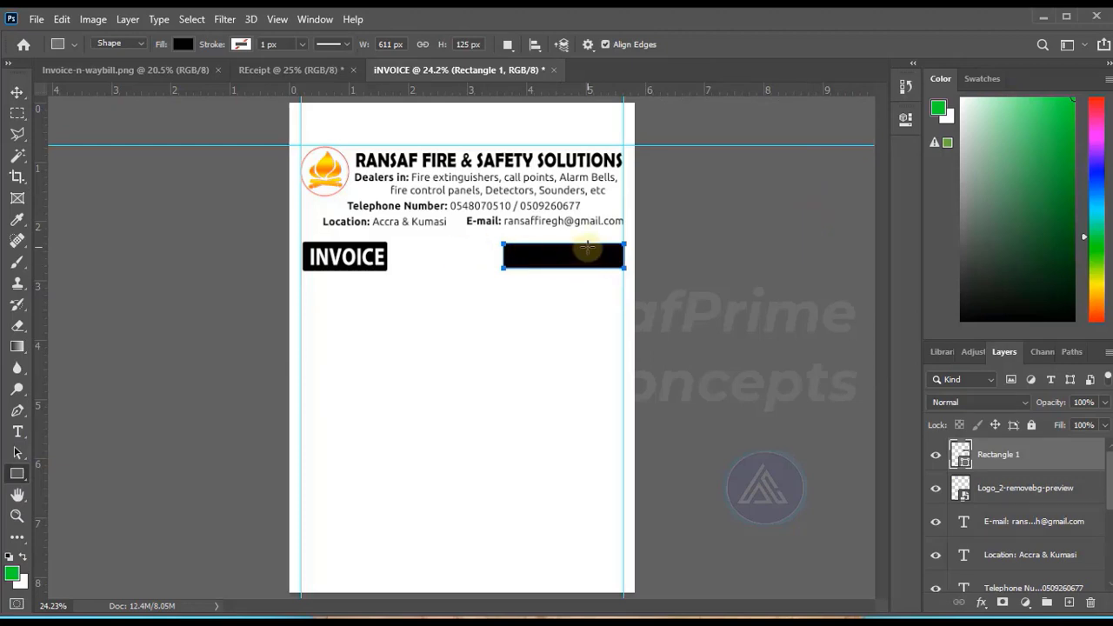
Set the foreground colour to black (000000).
{"action": "left_click", "coordinate": [12, 572]}
{"action": "left_click_drag", "start_coordinate": [722, 390], "coordinate": [659, 405]}
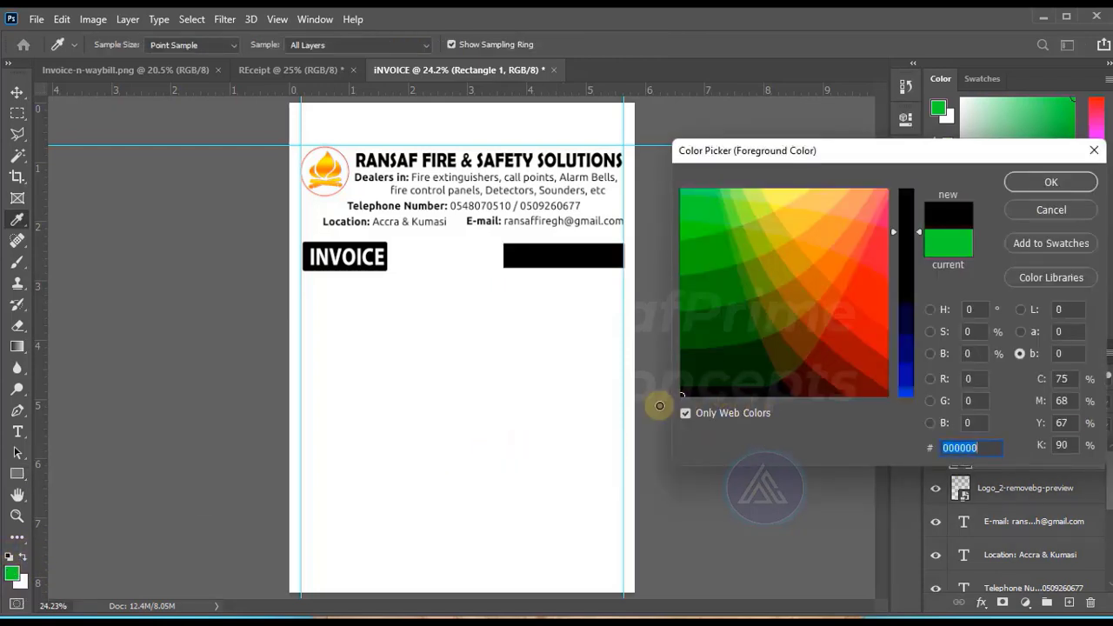
{"action": "key", "text": "Return"}
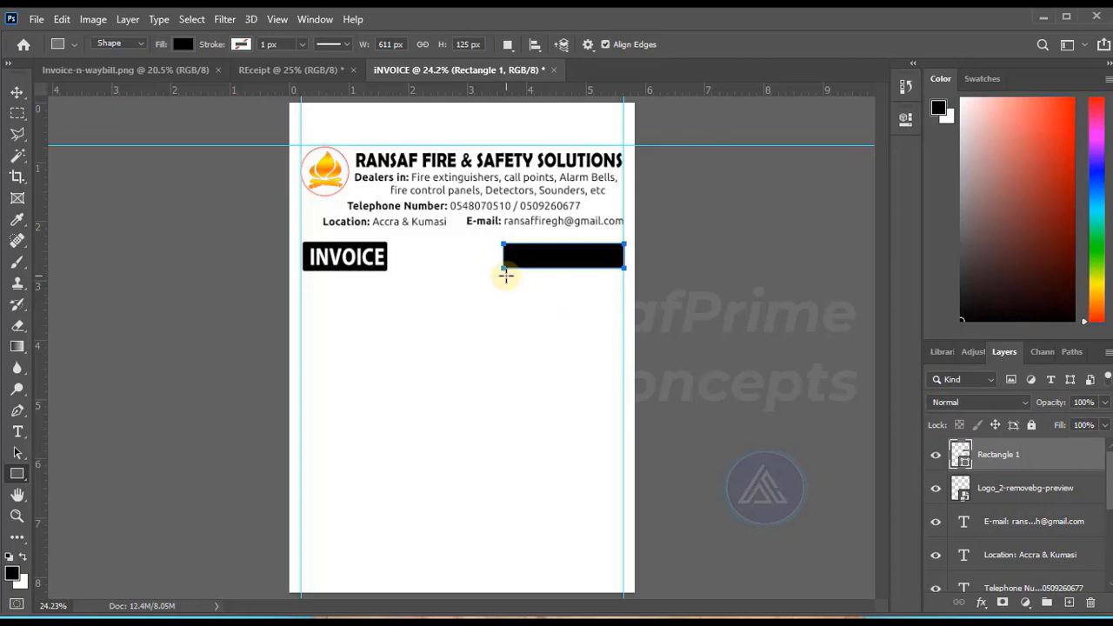
Draw a second rectangle about 615 × 125 px directly below the black one and remove its fill.
{"action": "left_click_drag", "start_coordinate": [503, 272], "coordinate": [624, 294]}
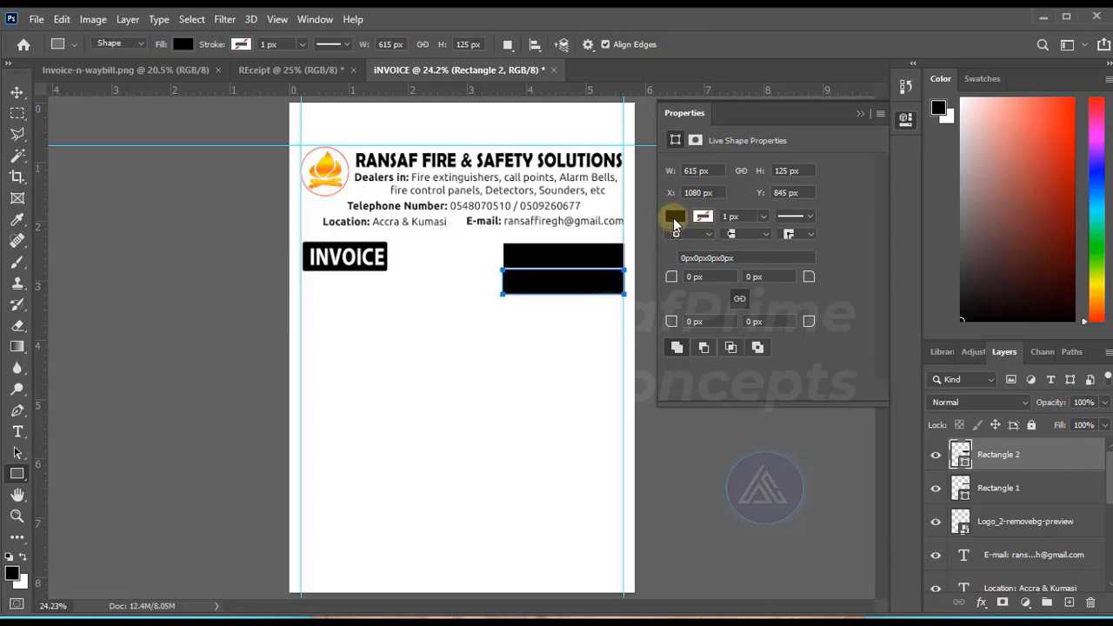
{"action": "left_click", "coordinate": [674, 218]}
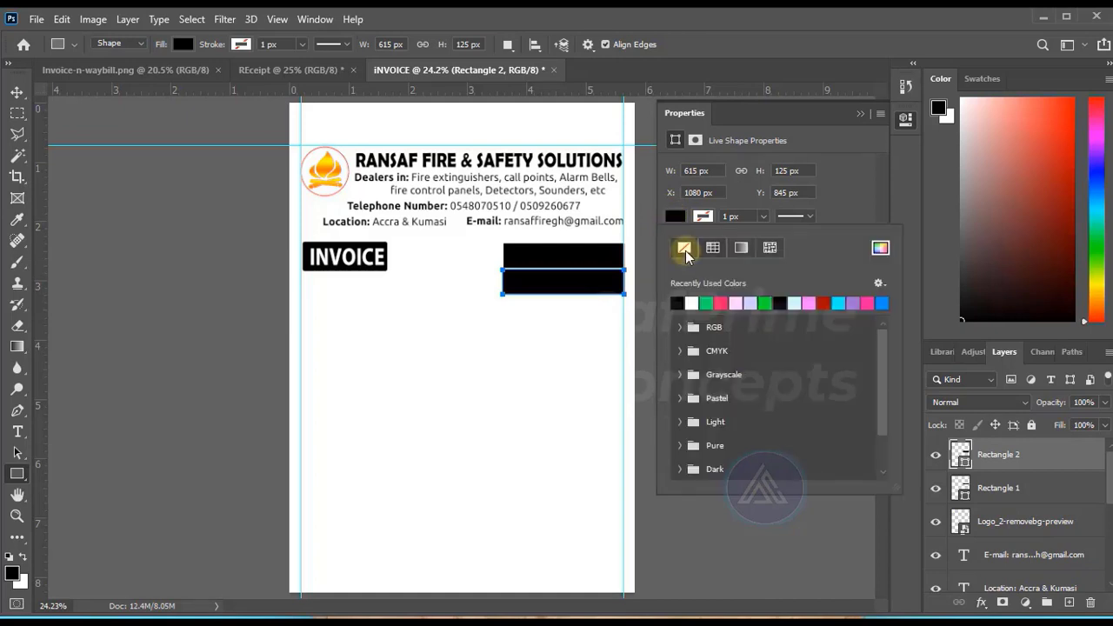
{"action": "left_click", "coordinate": [684, 248]}
{"action": "left_click", "coordinate": [862, 118]}
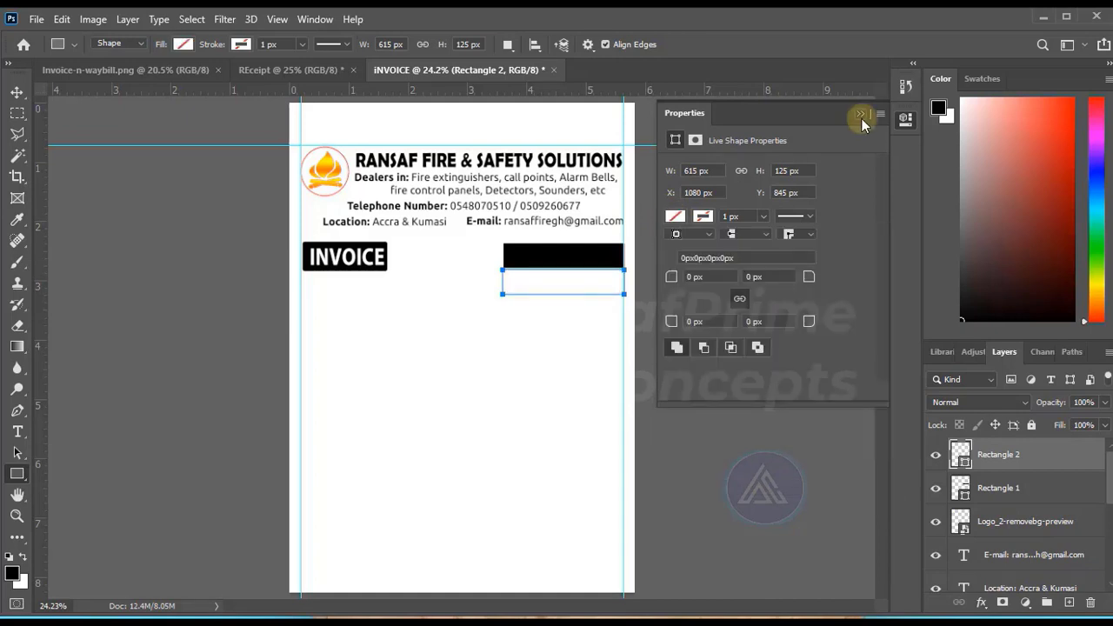
{"action": "left_click", "coordinate": [862, 118]}
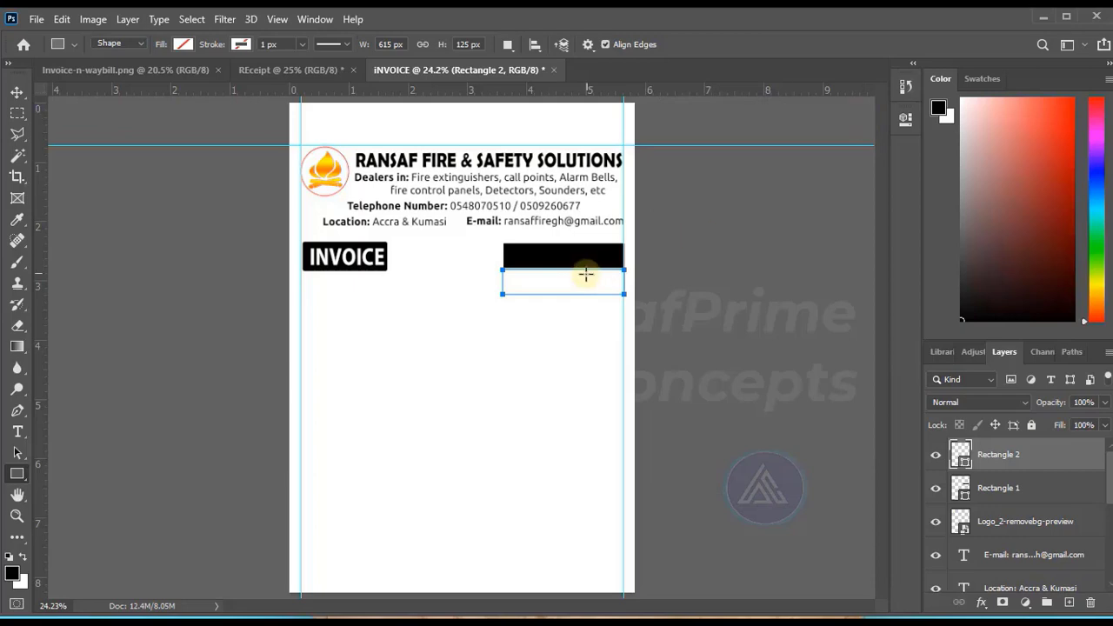
Apply a 10 px black outside stroke to the unfilled rectangle at 100% opacity.
{"action": "left_click", "coordinate": [991, 601]}
{"action": "left_click", "coordinate": [1006, 479]}
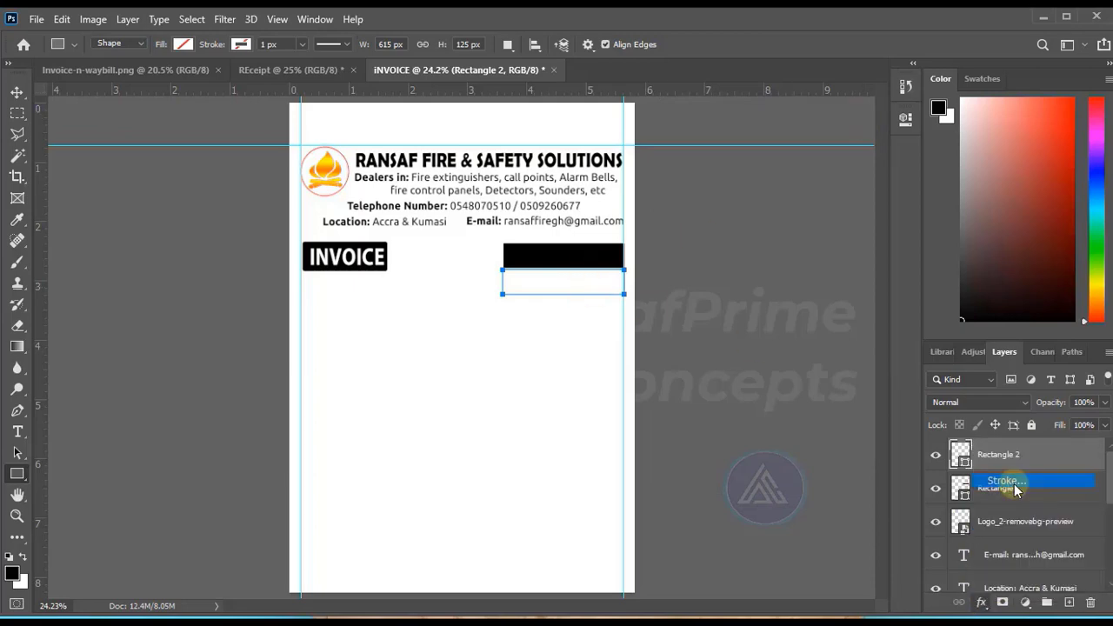
{"action": "left_click_drag", "start_coordinate": [551, 184], "coordinate": [759, 170]}
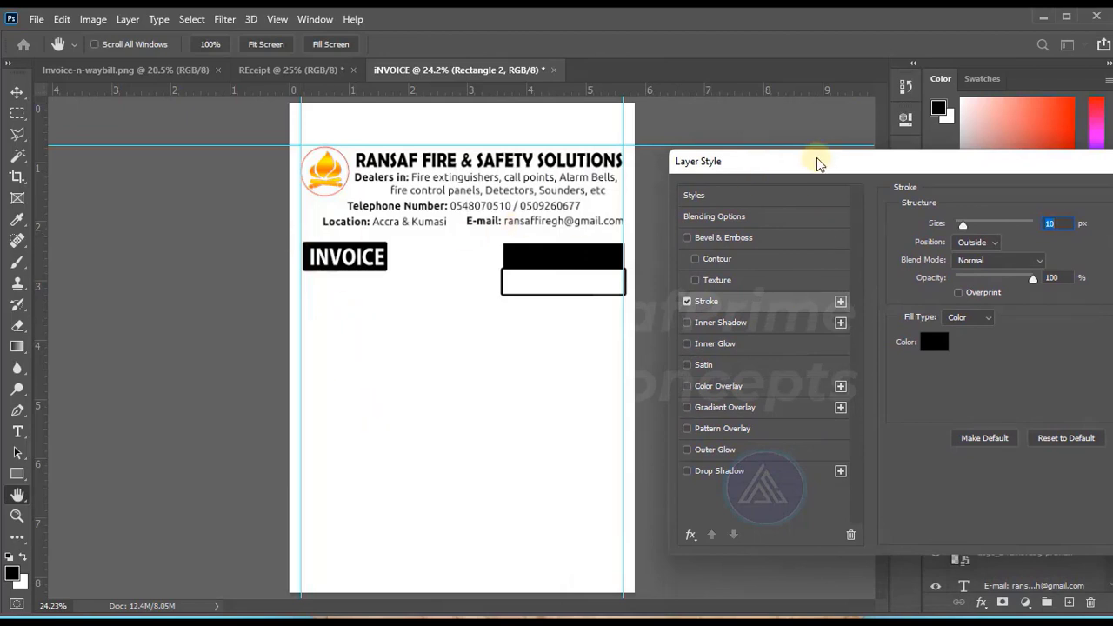
{"action": "left_click_drag", "start_coordinate": [817, 164], "coordinate": [814, 127]}
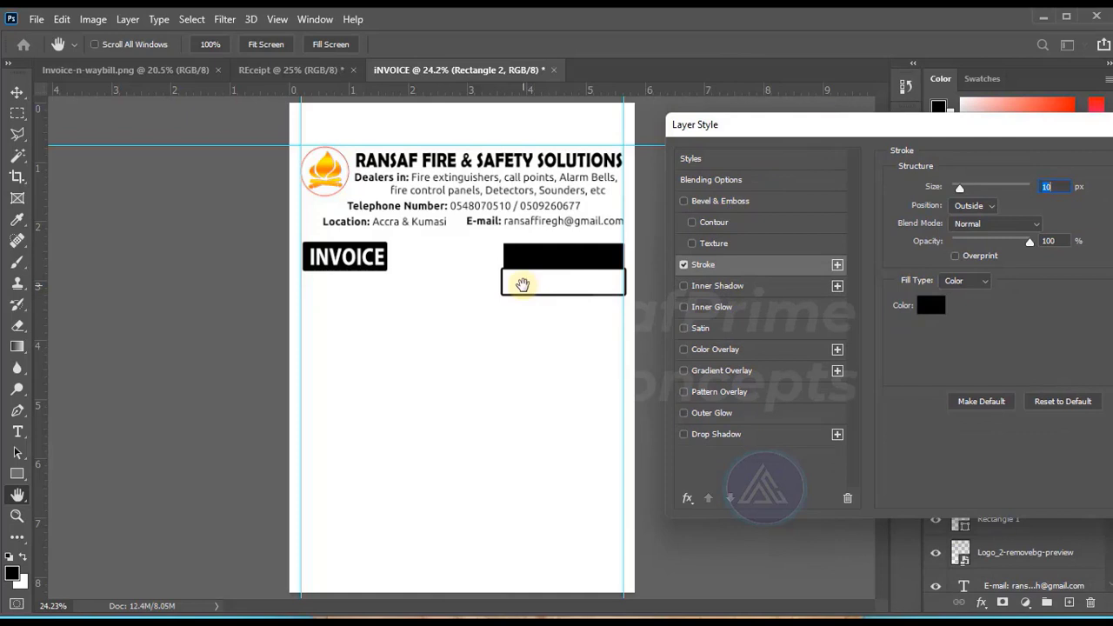
{"action": "key", "text": "Return"}
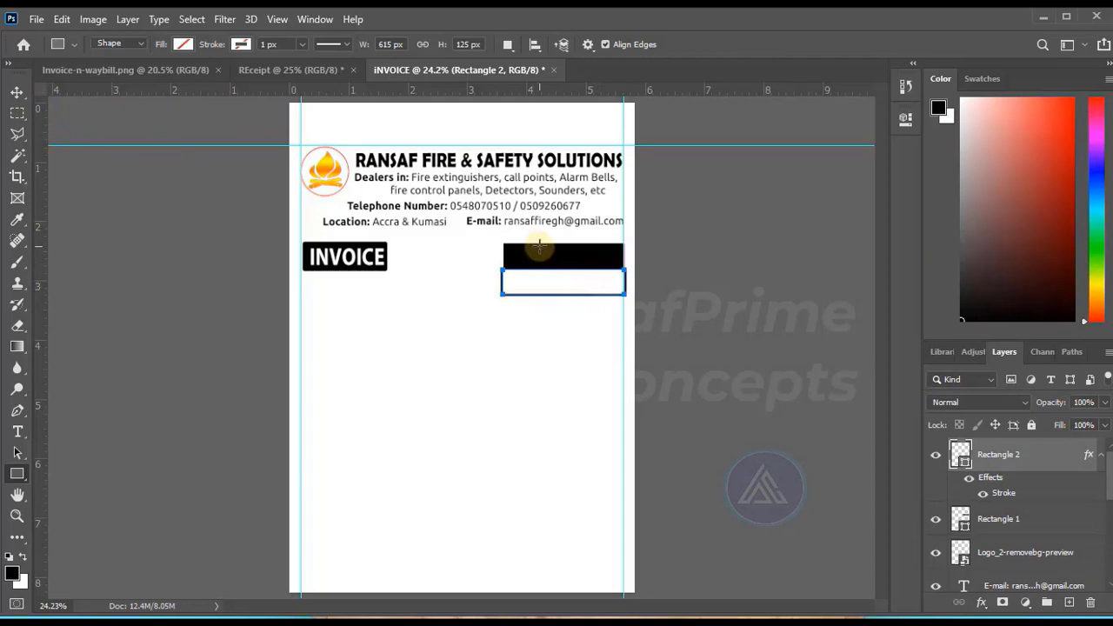
Draw two narrow unfilled rectangles about 14 × 261 px across both boxes, dividing them into three columns.
{"action": "left_click_drag", "start_coordinate": [539, 248], "coordinate": [536, 297]}
{"action": "left_click_drag", "start_coordinate": [579, 243], "coordinate": [582, 294]}
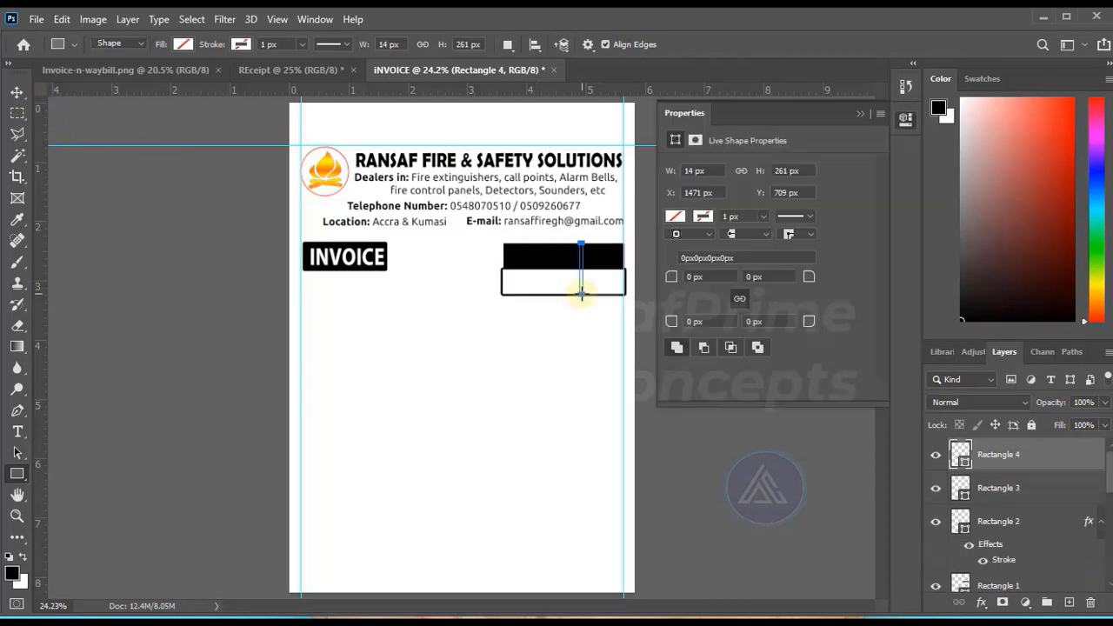
{"action": "left_click", "coordinate": [862, 115]}
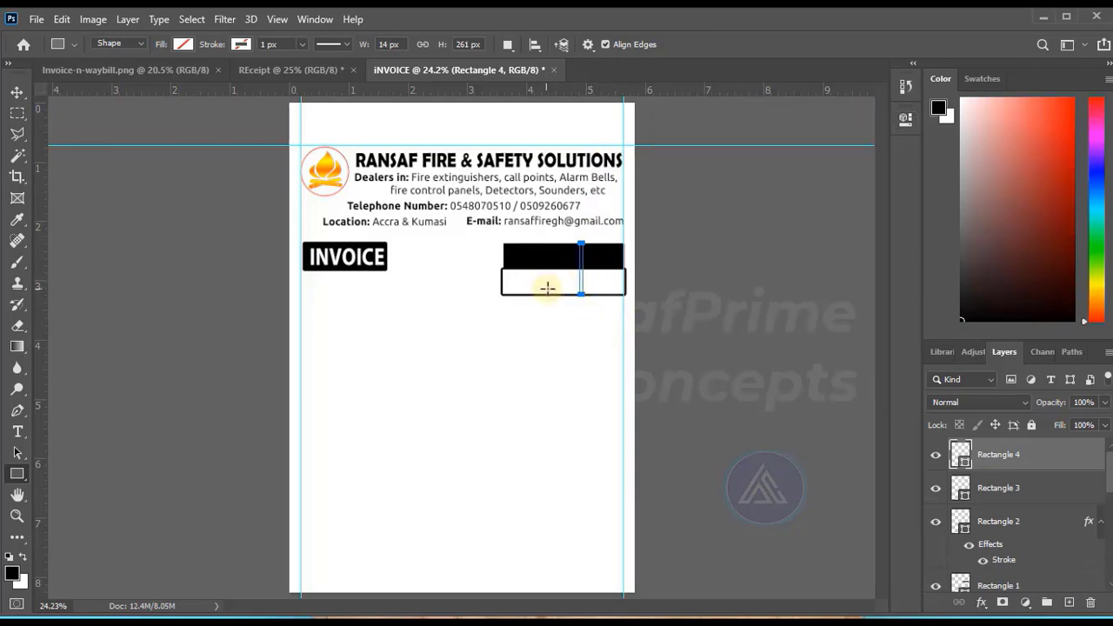
{"action": "left_click", "coordinate": [17, 92]}
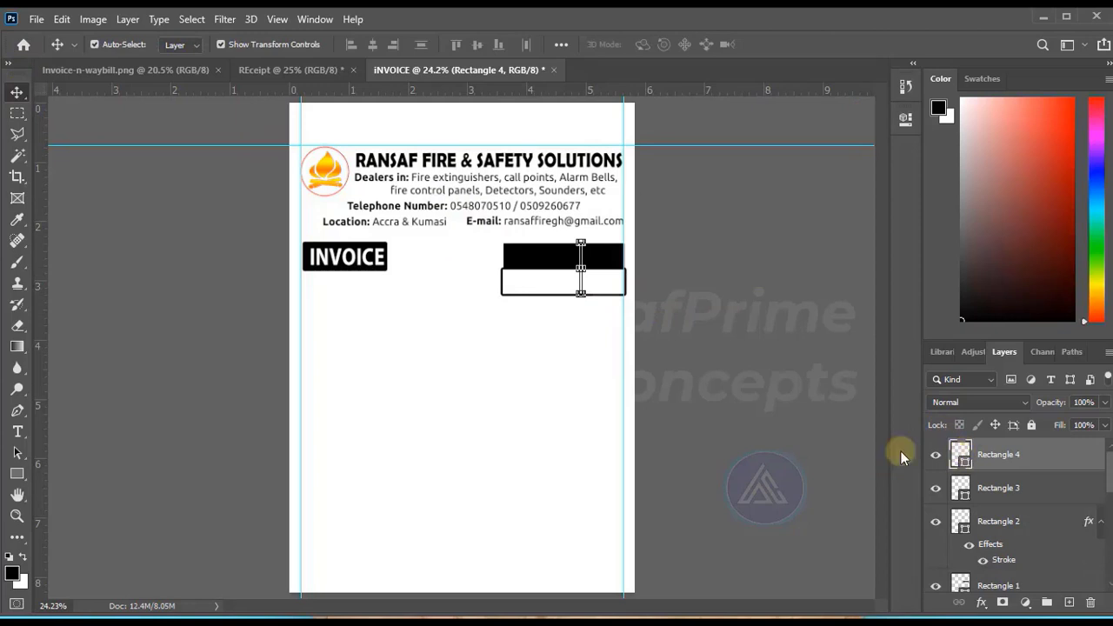
{"action": "left_click", "coordinate": [537, 289]}
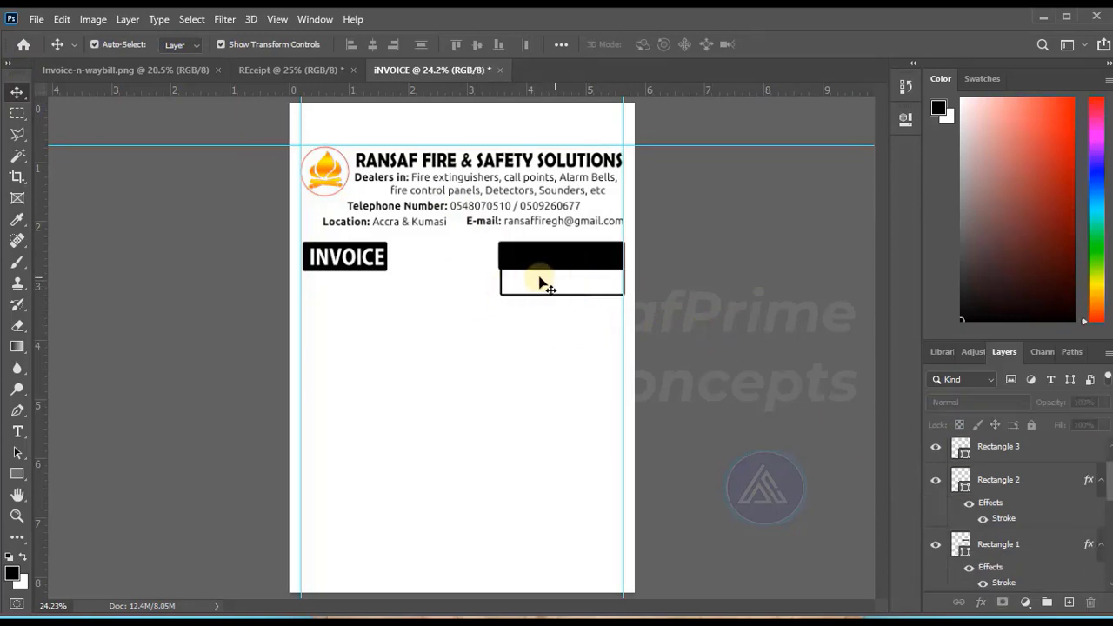
{"action": "scroll", "coordinate": [1093, 527], "scroll_direction": "up", "scroll_amount": 1}
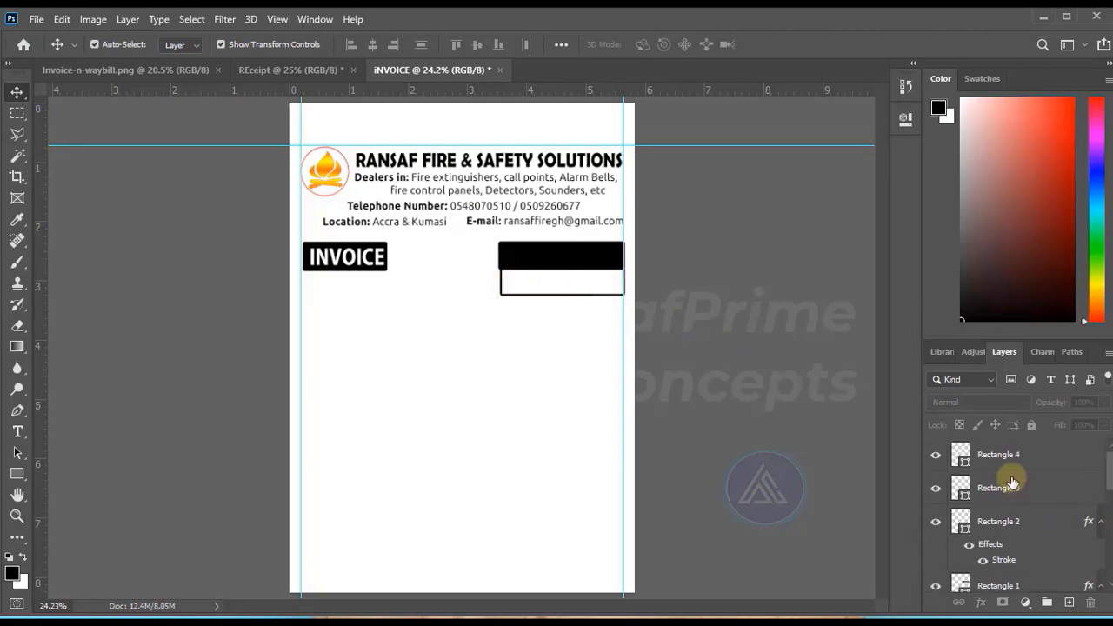
{"action": "left_click", "coordinate": [959, 454]}
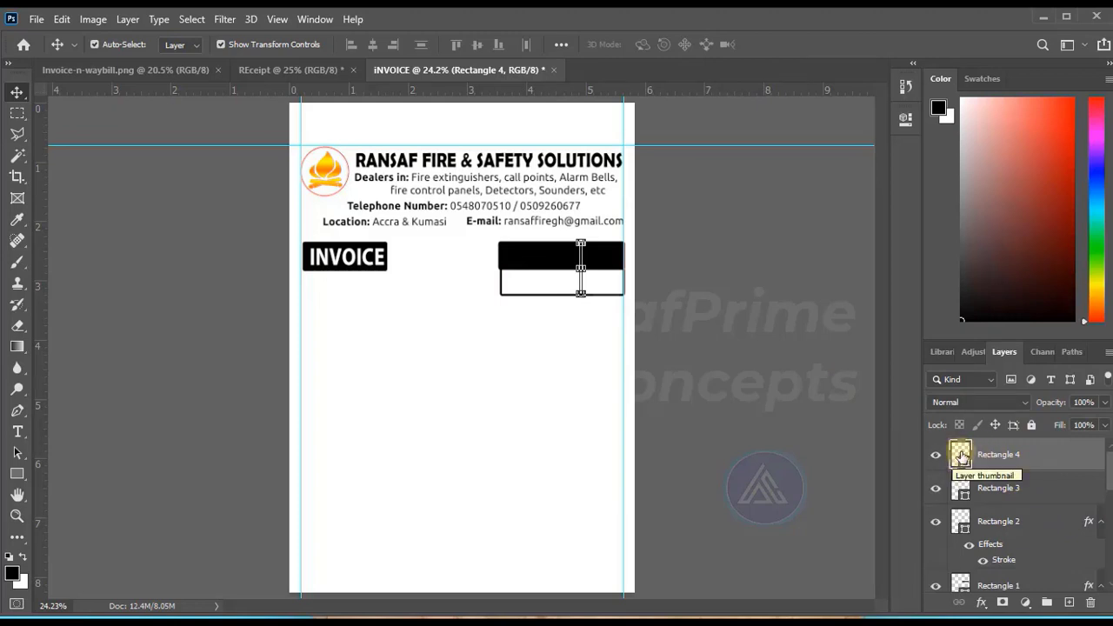
{"action": "double_click", "coordinate": [961, 453]}
{"action": "left_click", "coordinate": [1043, 213]}
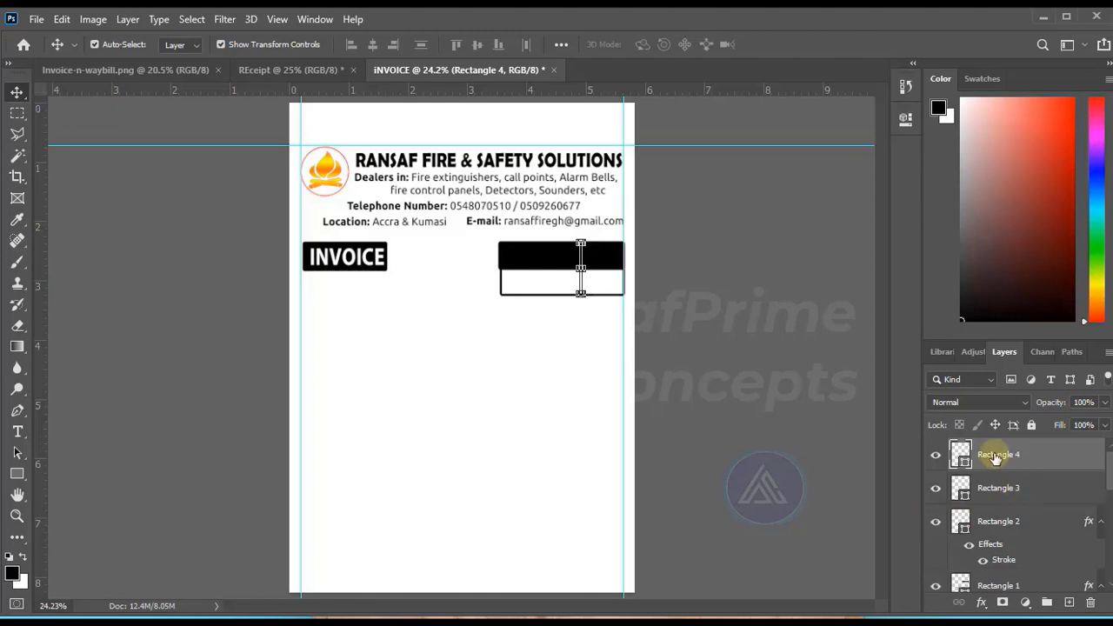
Add a gradient overlay to the second divider and change the gradient's first colour stop to black.
{"action": "left_click", "coordinate": [981, 602]}
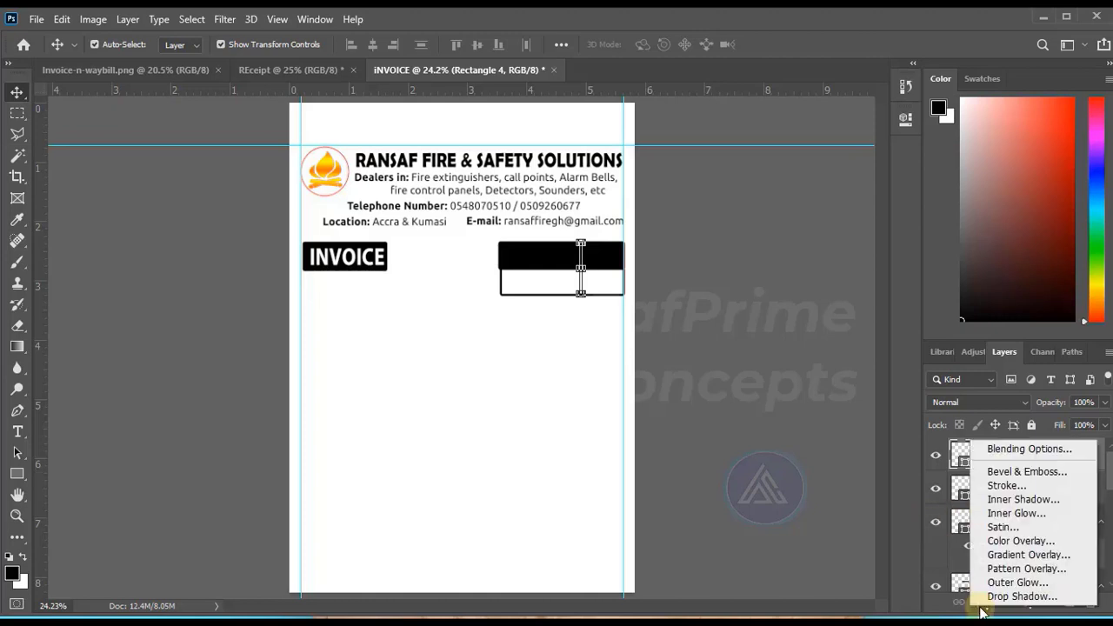
{"action": "left_click", "coordinate": [1021, 555]}
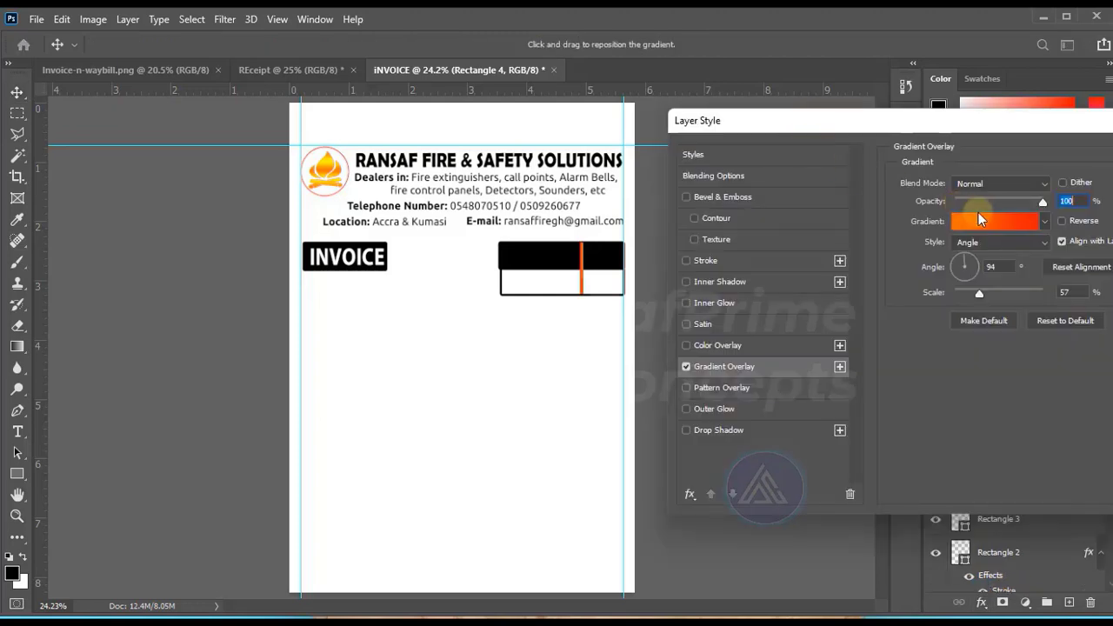
{"action": "left_click", "coordinate": [983, 221]}
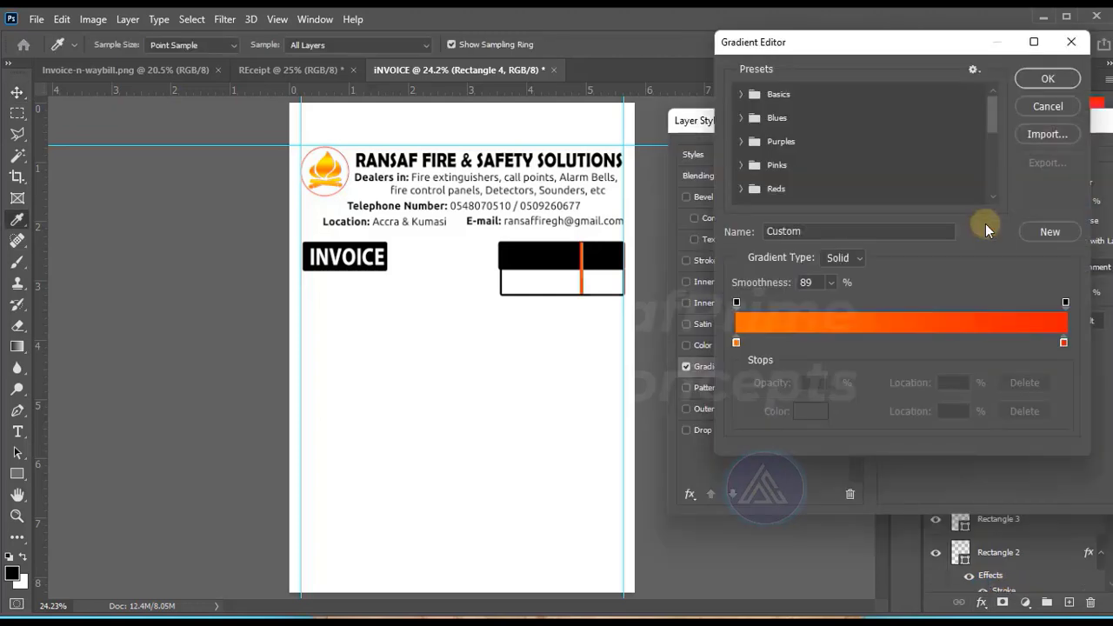
{"action": "left_click", "coordinate": [735, 342]}
{"action": "left_click", "coordinate": [811, 411]}
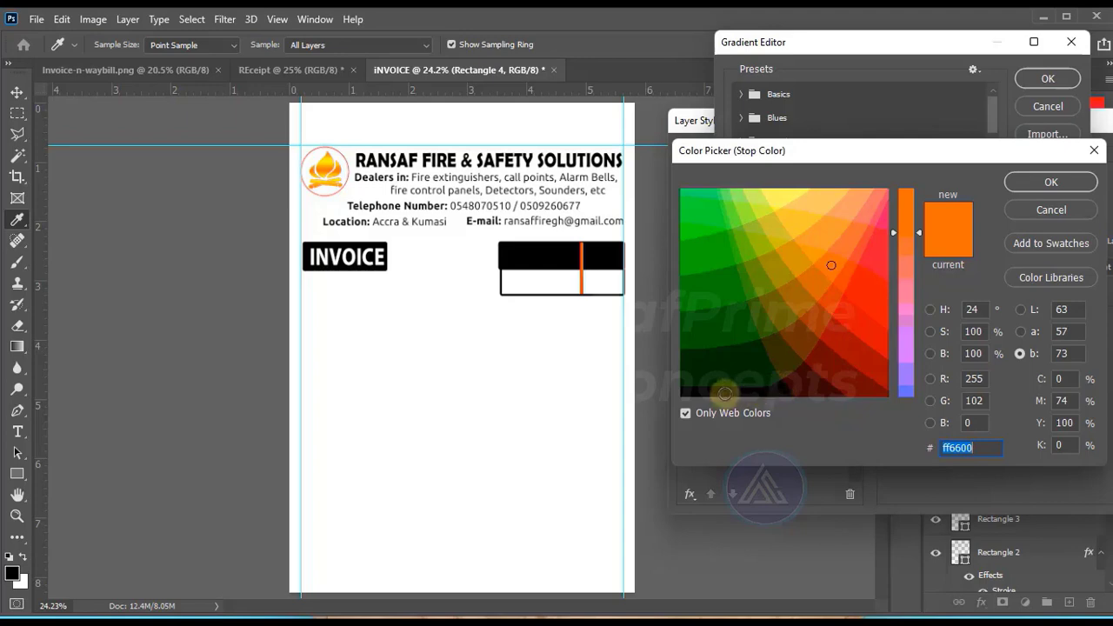
{"action": "left_click", "coordinate": [725, 393]}
{"action": "left_click", "coordinate": [1051, 182]}
Set the gradient's end colour stop to white (fff), adjust the midpoint and accept the gradient.
{"action": "left_click", "coordinate": [1065, 344]}
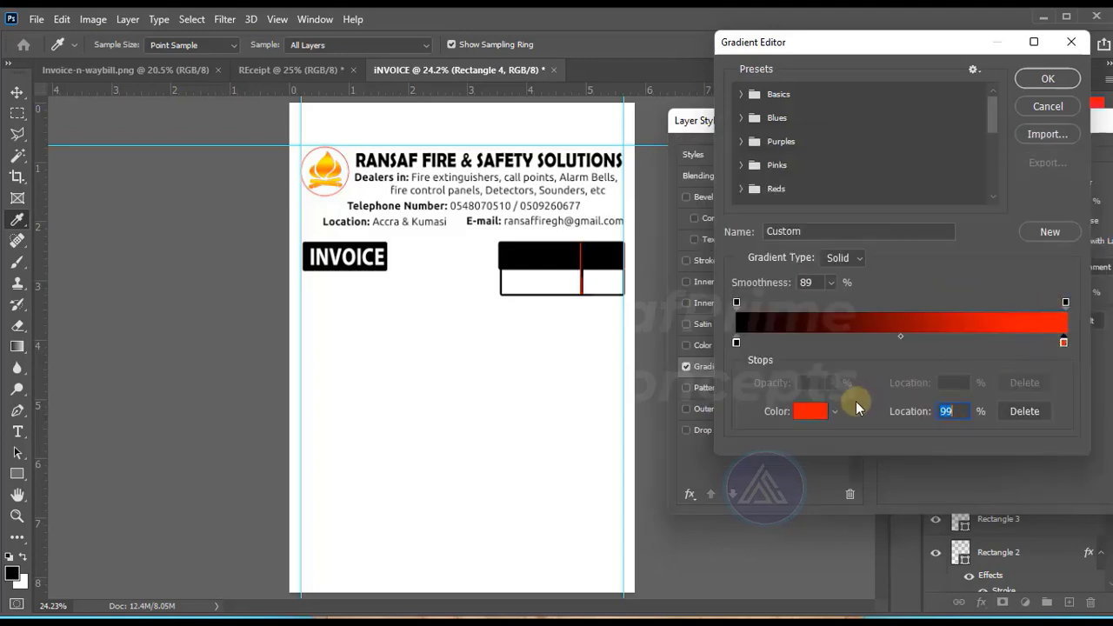
{"action": "left_click", "coordinate": [801, 413]}
{"action": "type", "text": "fff"}
{"action": "key", "text": "Return"}
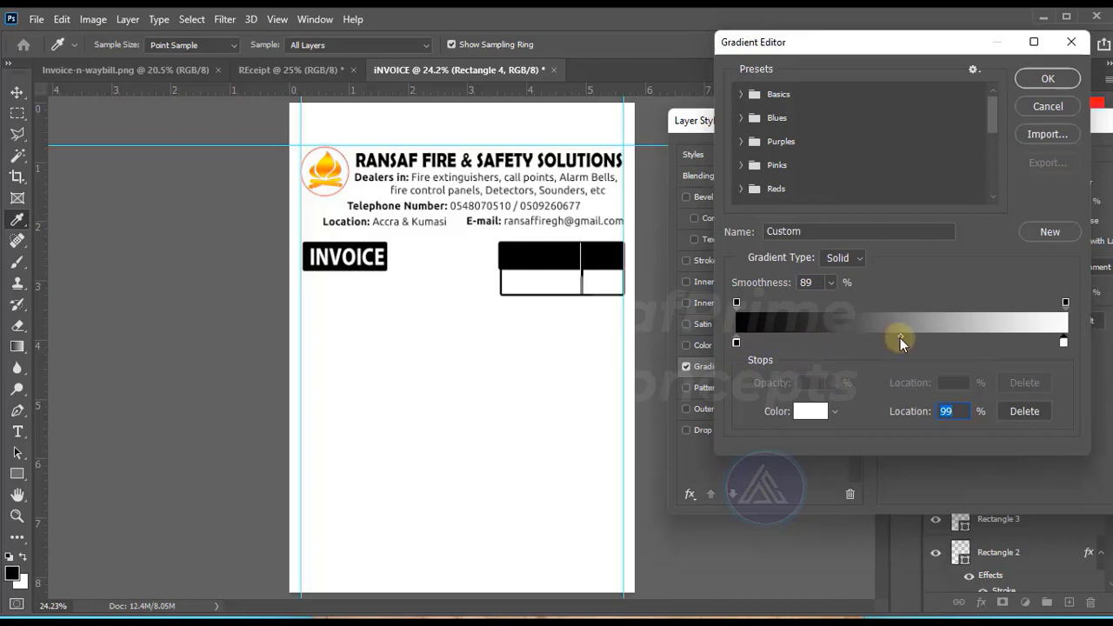
{"action": "left_click", "coordinate": [900, 336]}
{"action": "left_click", "coordinate": [1043, 79]}
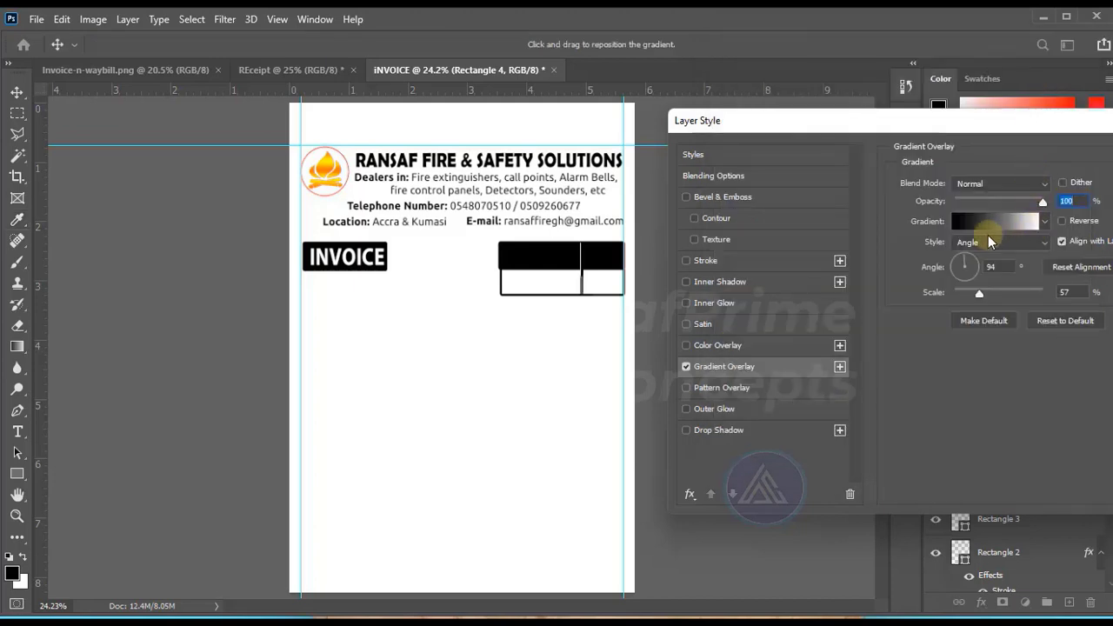
Change the second divider's gradient style to Linear, readjust the black-to-white midpoint and apply the overlay.
{"action": "left_click", "coordinate": [1042, 242]}
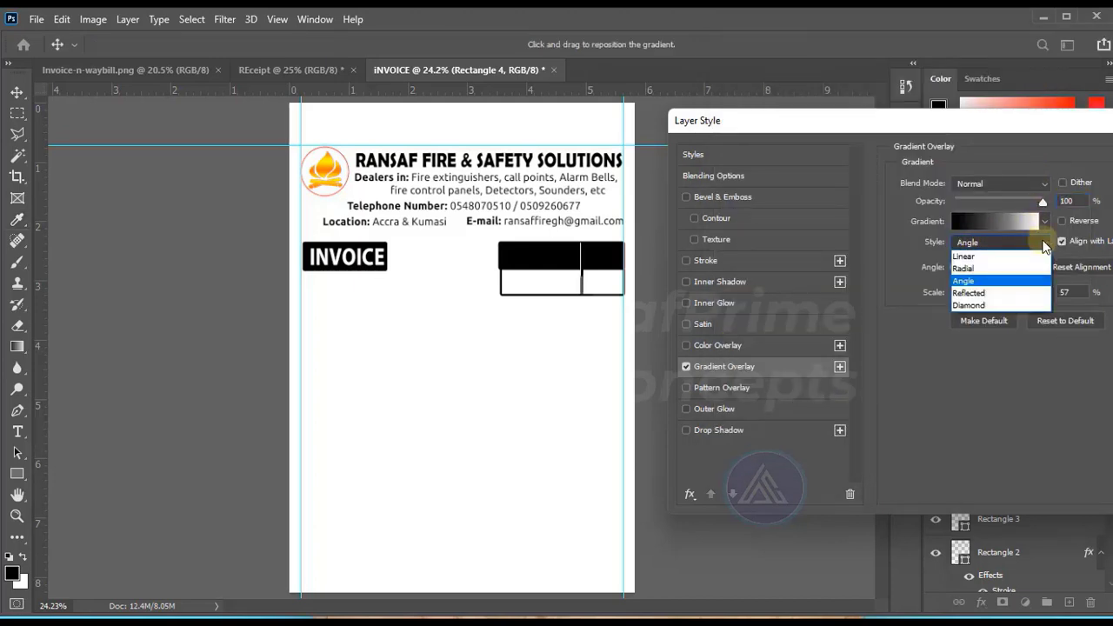
{"action": "left_click", "coordinate": [971, 257]}
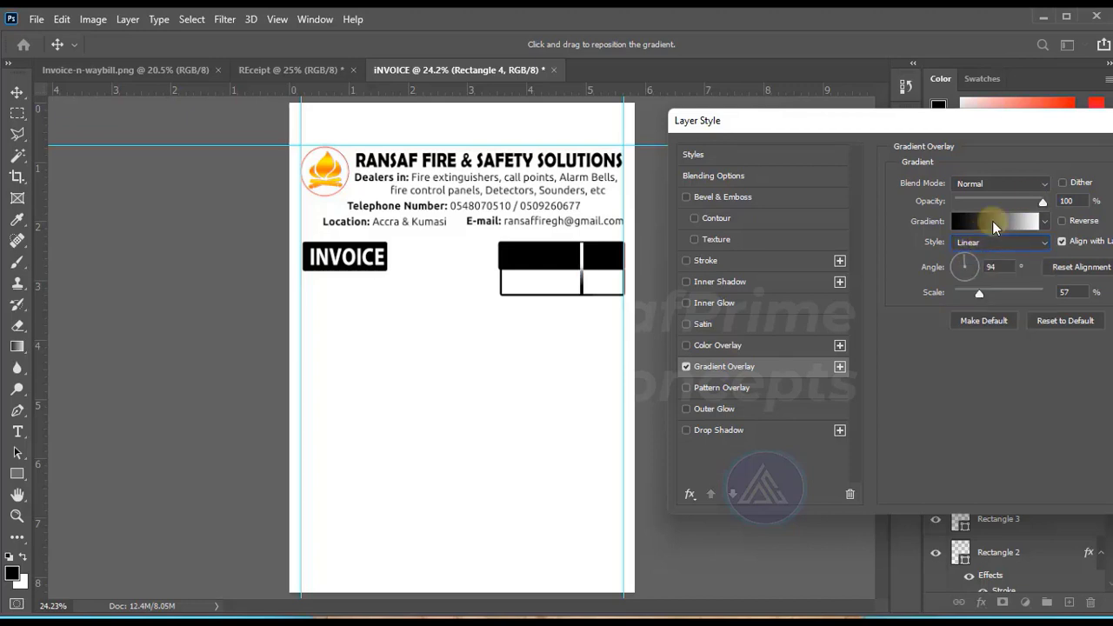
{"action": "left_click", "coordinate": [991, 220]}
{"action": "left_click", "coordinate": [736, 342]}
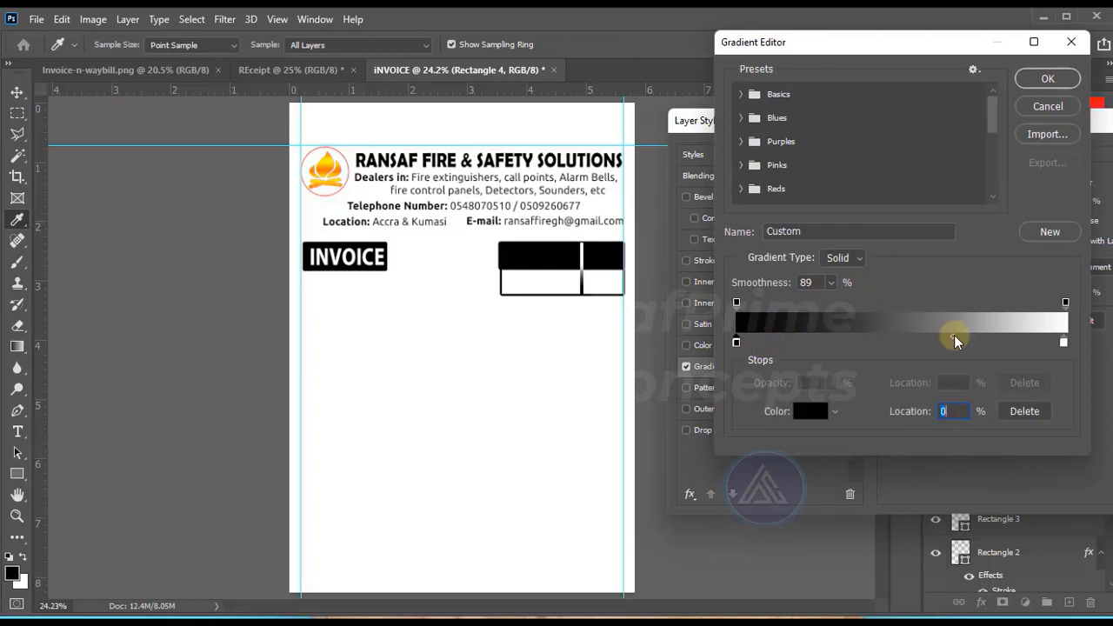
{"action": "left_click_drag", "start_coordinate": [953, 333], "coordinate": [887, 338]}
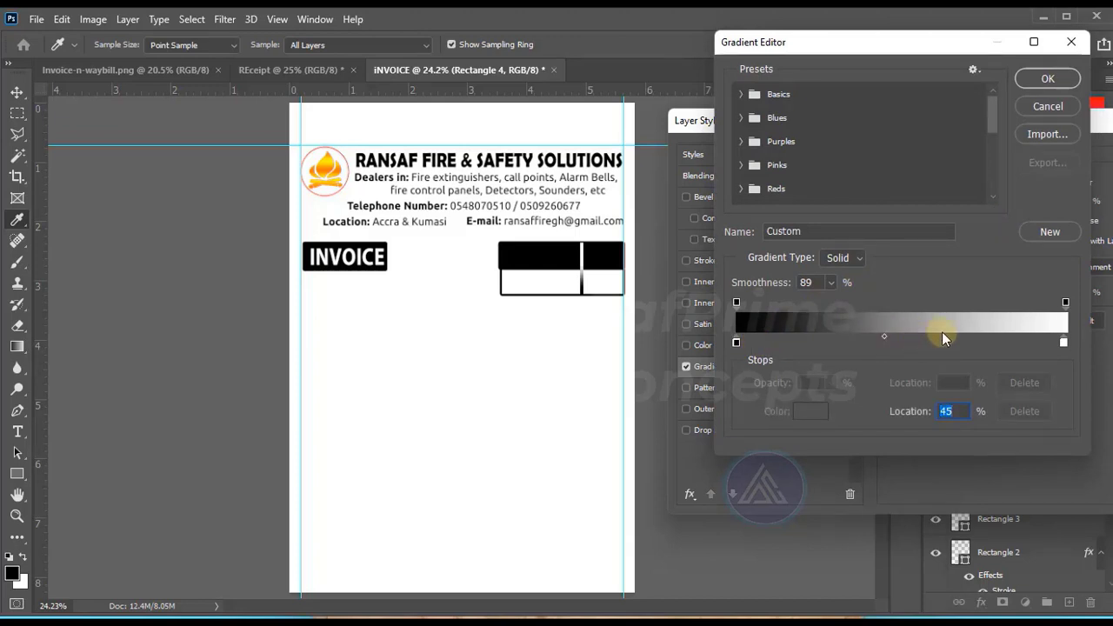
{"action": "left_click", "coordinate": [876, 341]}
{"action": "left_click", "coordinate": [1044, 76]}
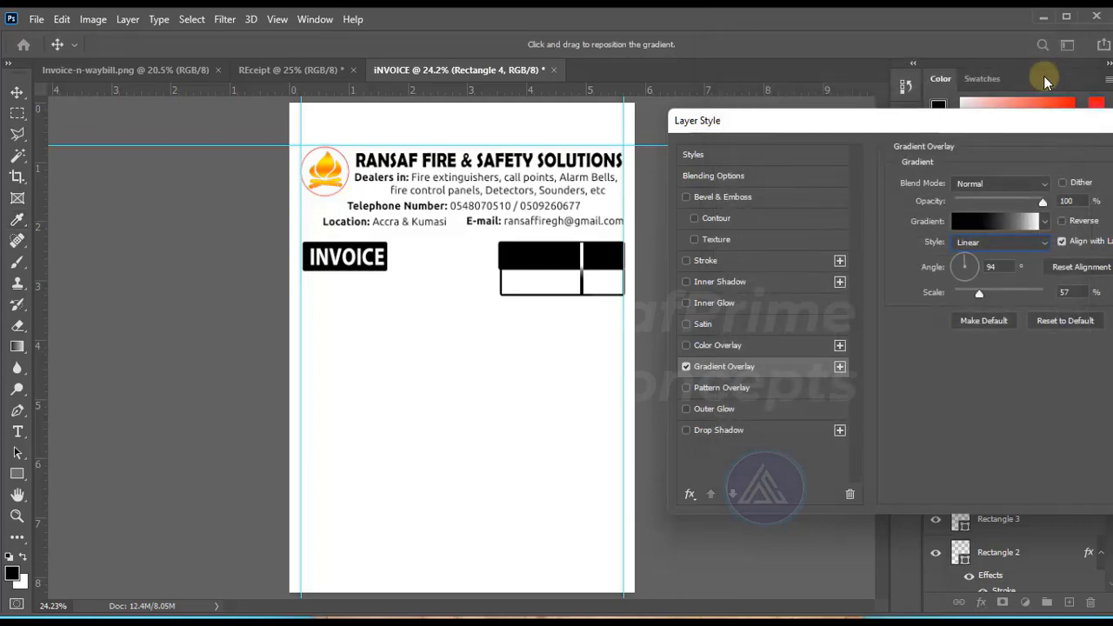
{"action": "key", "text": "Return"}
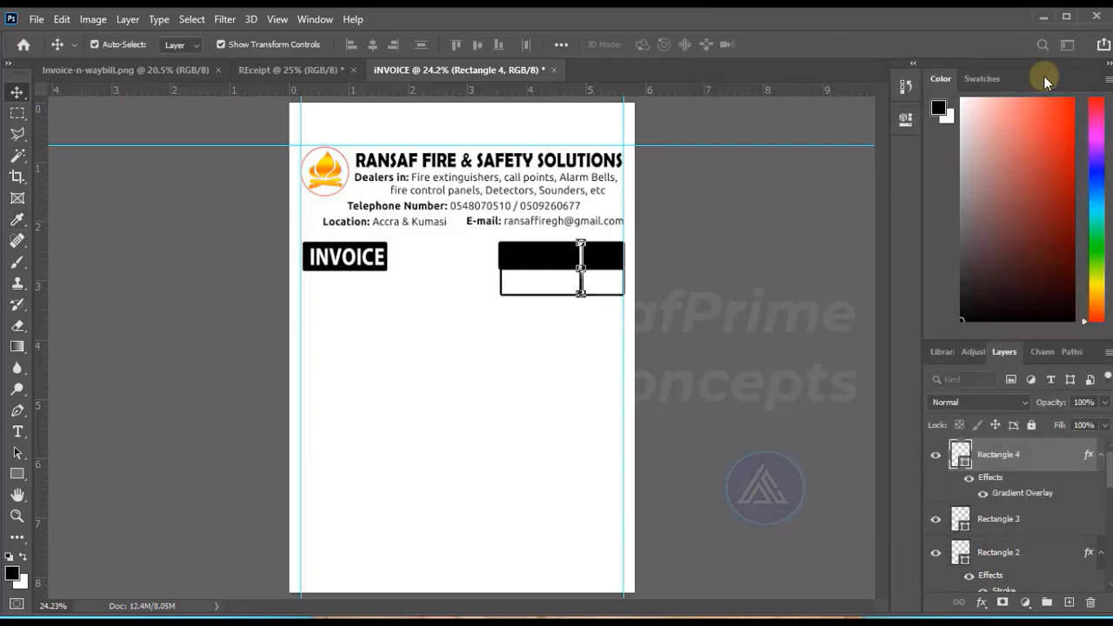
Apply the same linear black-to-white gradient overlay to the first divider, at 94° angle and 57% scale.
{"action": "left_click", "coordinate": [534, 282]}
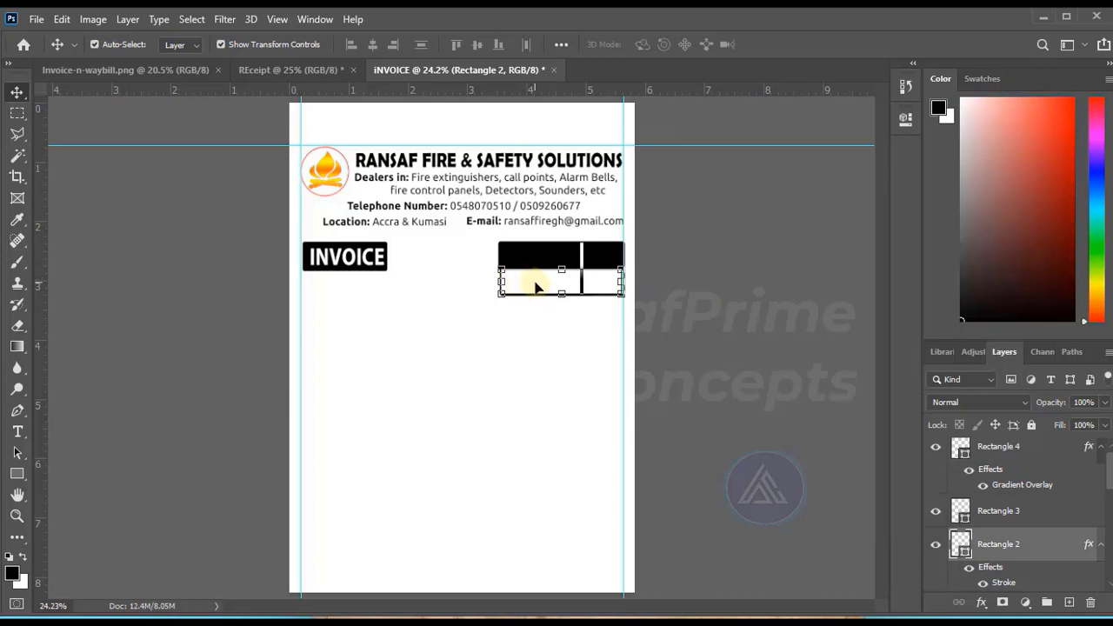
{"action": "scroll", "coordinate": [996, 529], "scroll_direction": "up", "scroll_amount": 1}
{"action": "left_click", "coordinate": [1000, 519]}
{"action": "left_click", "coordinate": [1000, 519]}
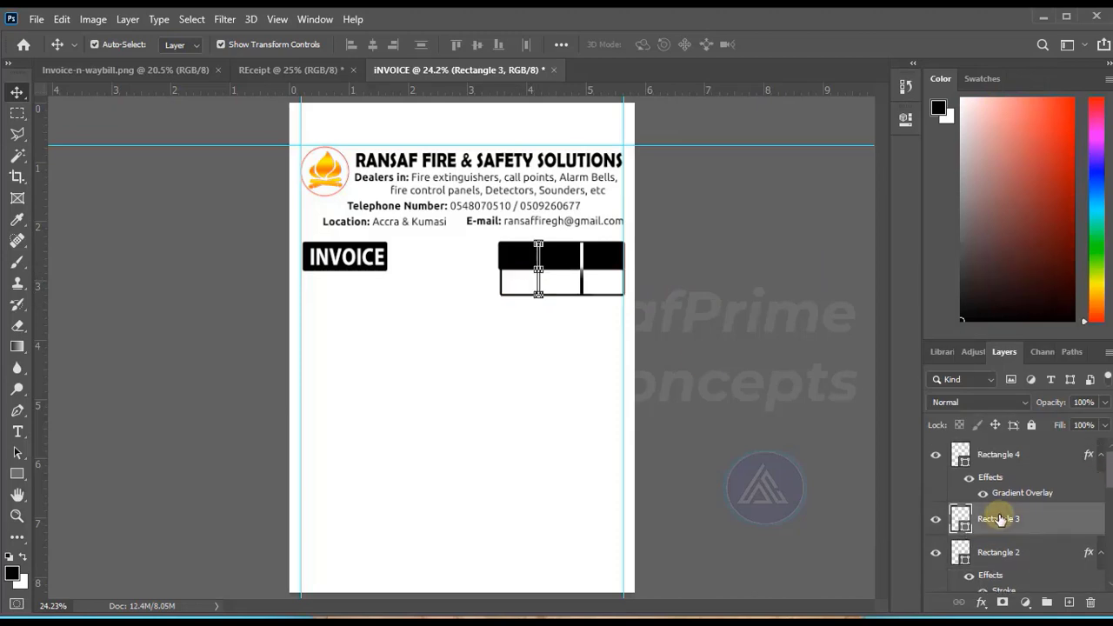
{"action": "left_click", "coordinate": [981, 602]}
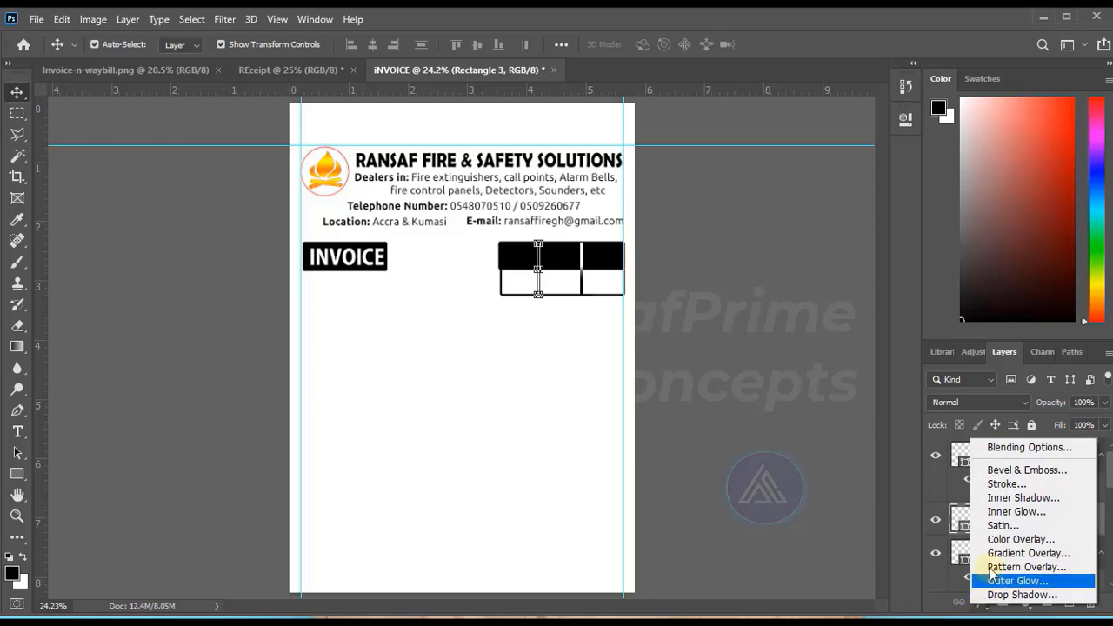
{"action": "left_click", "coordinate": [1023, 557]}
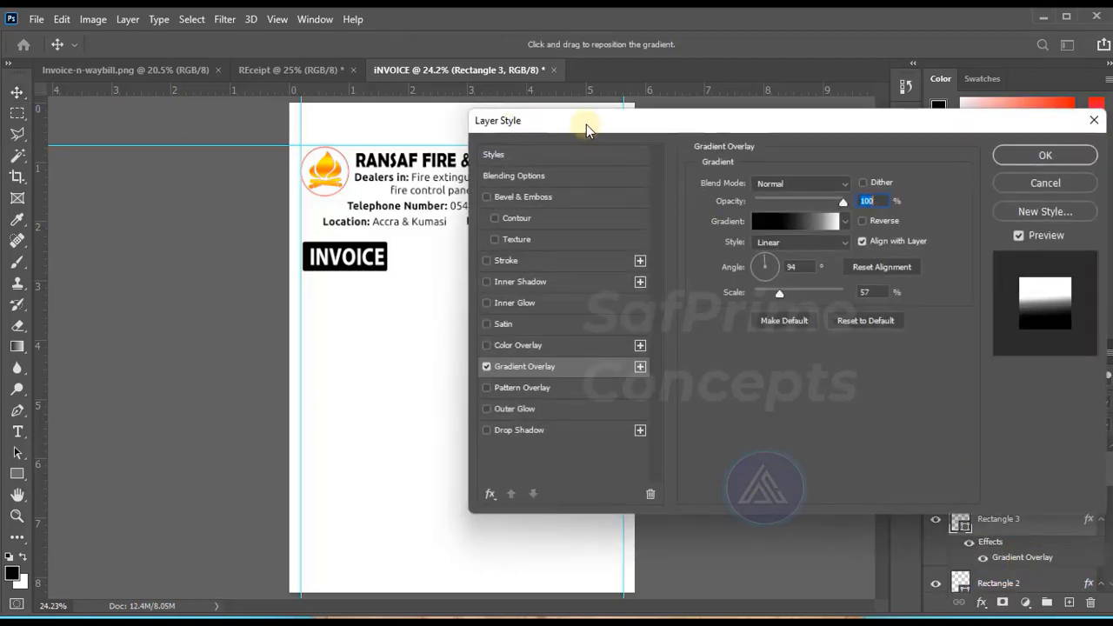
{"action": "left_click_drag", "start_coordinate": [586, 124], "coordinate": [784, 123]}
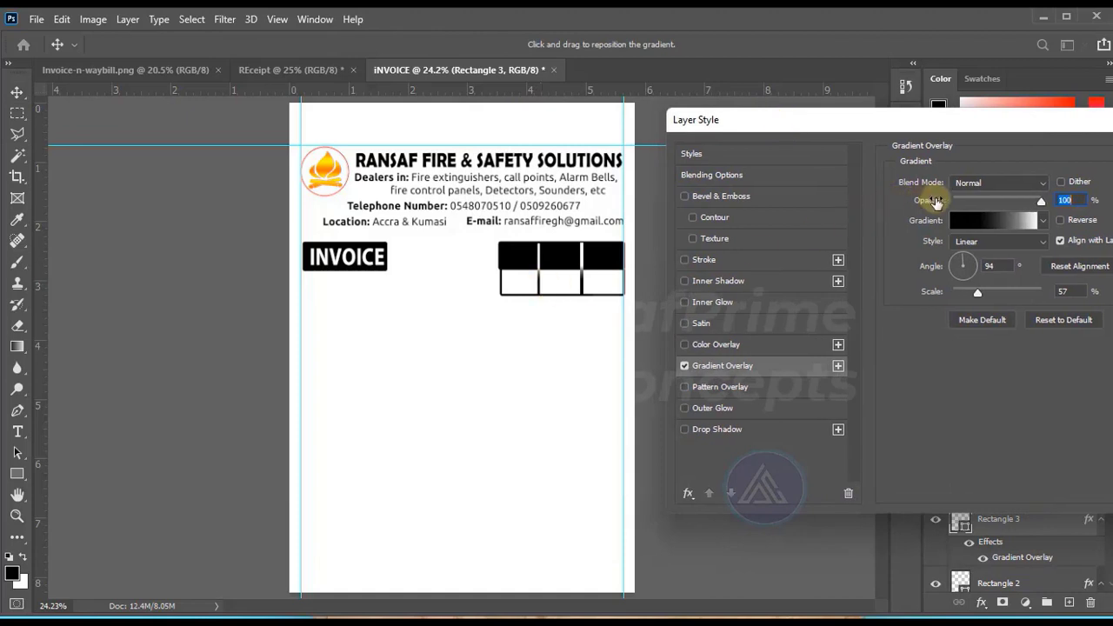
{"action": "key", "text": "Return"}
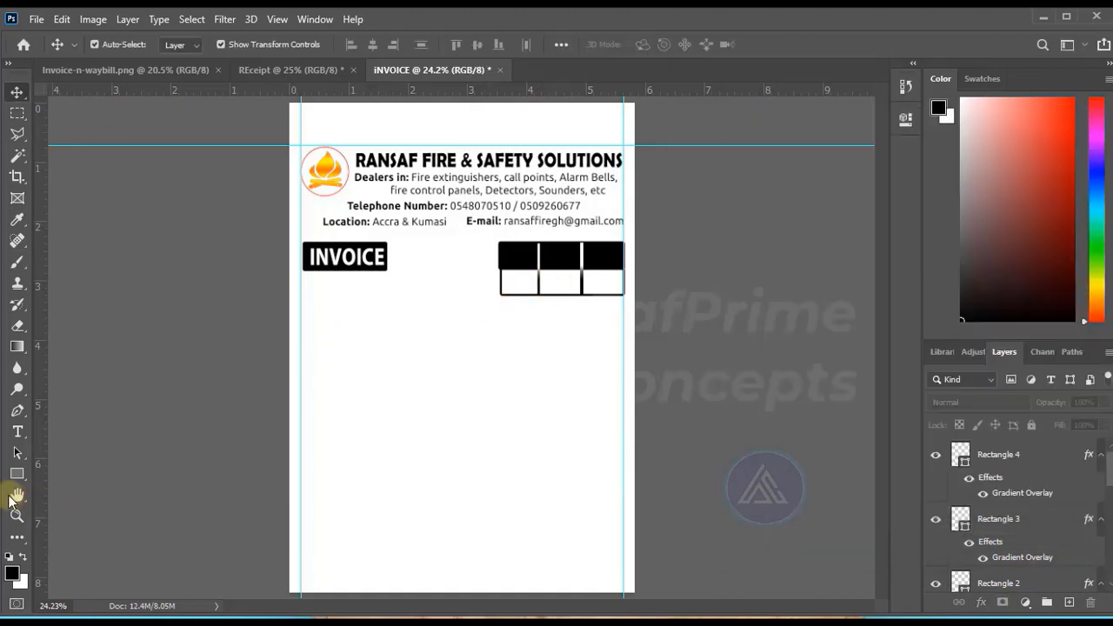
Add the text DAY in 18 pt Myriad Pro Bold between the INVOICE label and the three-column box.
{"action": "left_click", "coordinate": [18, 431]}
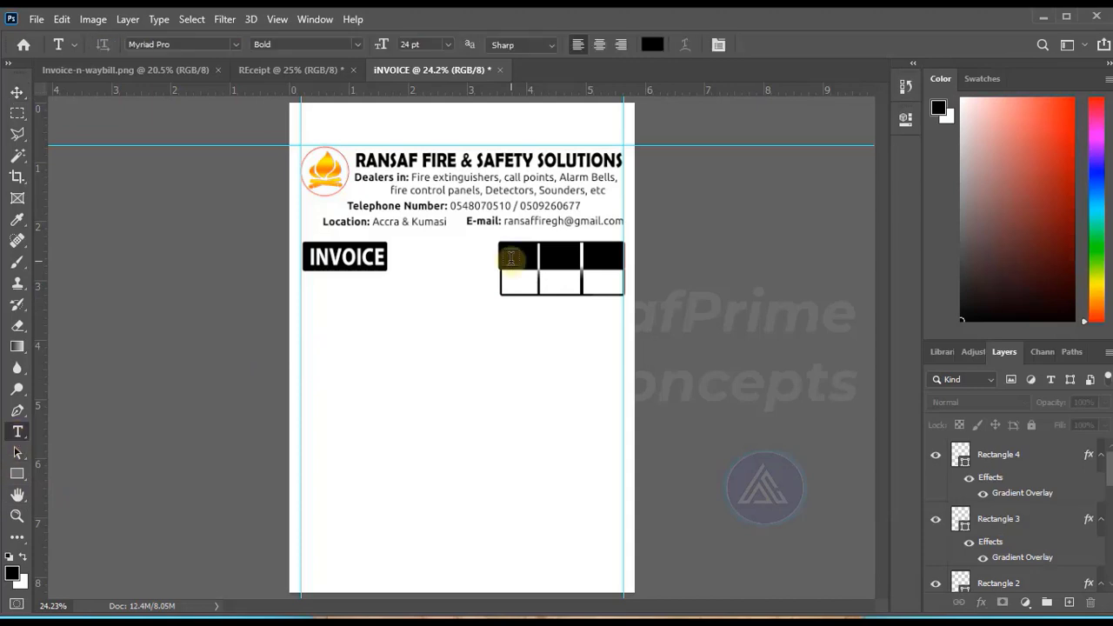
{"action": "left_click", "coordinate": [431, 272]}
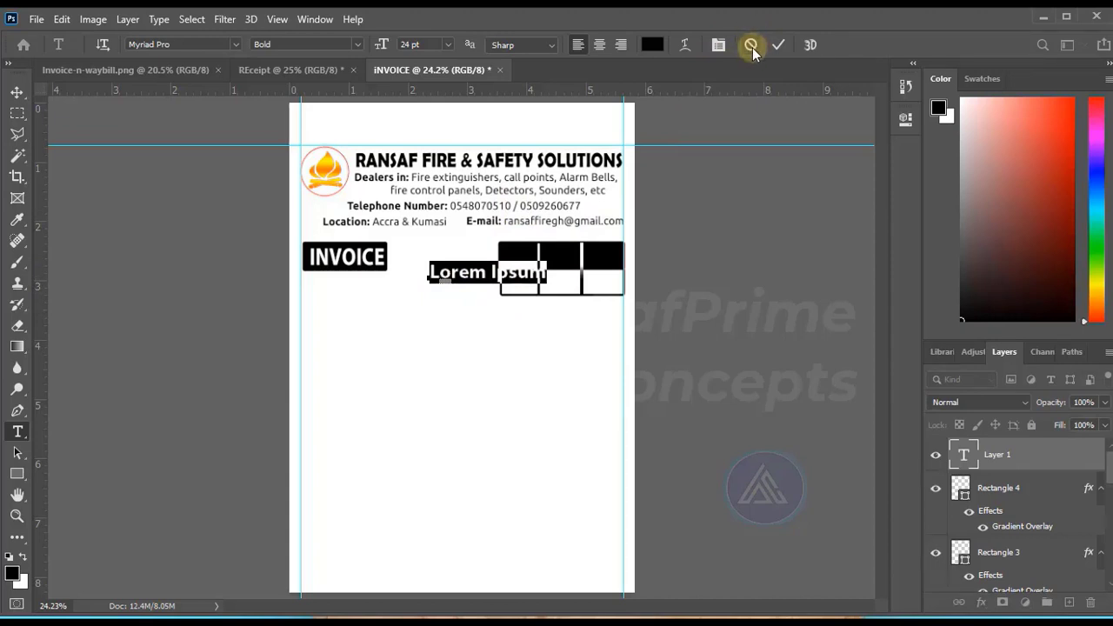
{"action": "type", "text": "DAY"}
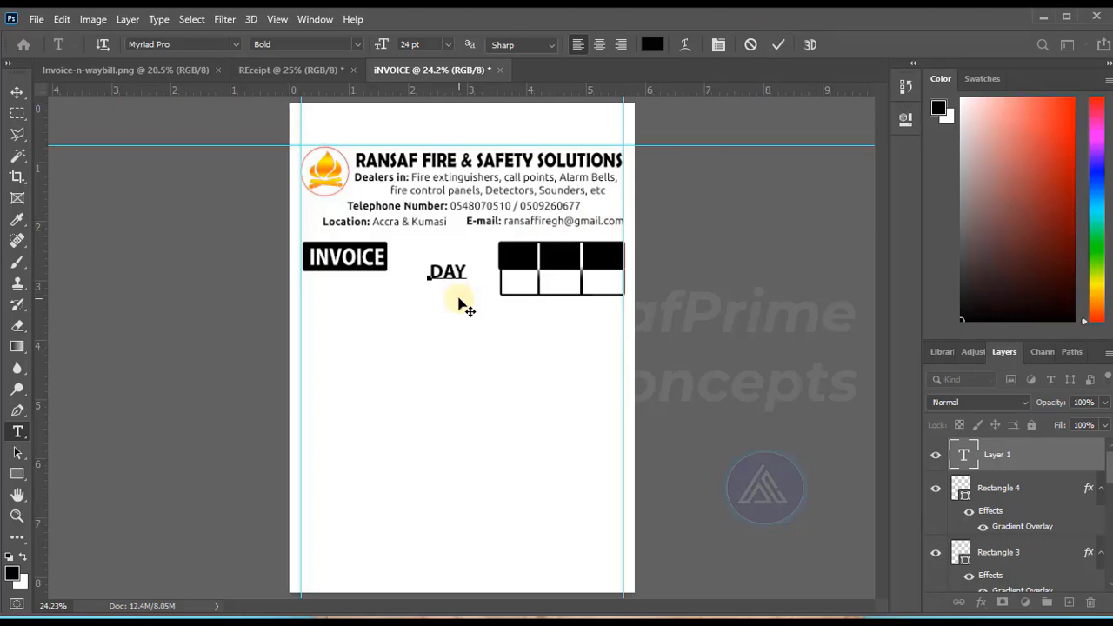
{"action": "key", "text": "ctrl+a"}
Colour the DAY text white (ffffff) and commit it.
{"action": "left_click", "coordinate": [652, 44]}
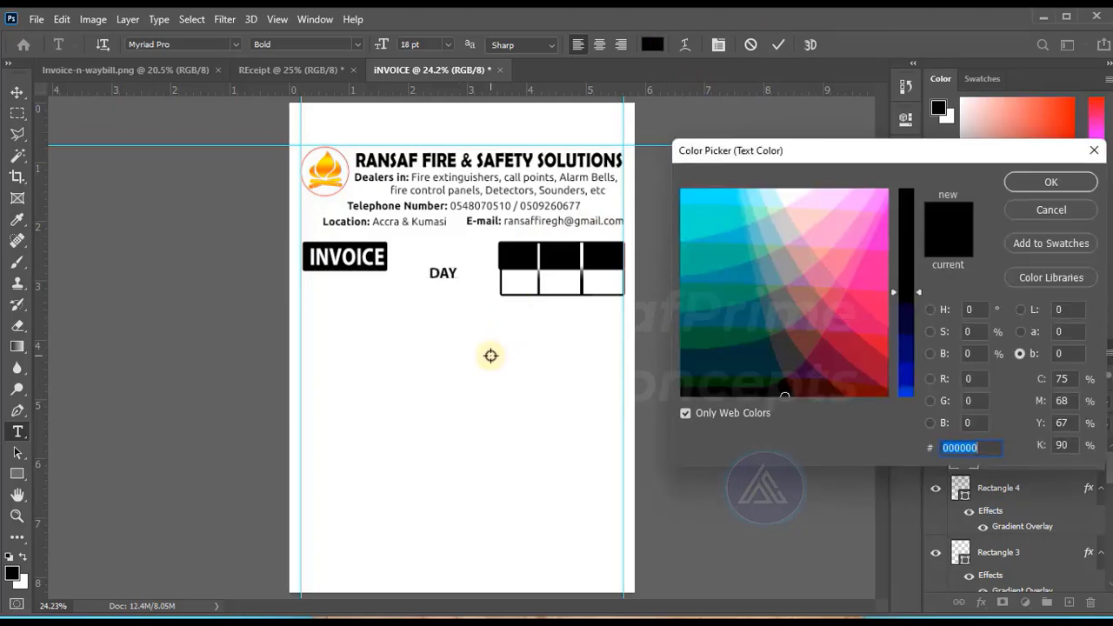
{"action": "left_click", "coordinate": [490, 355]}
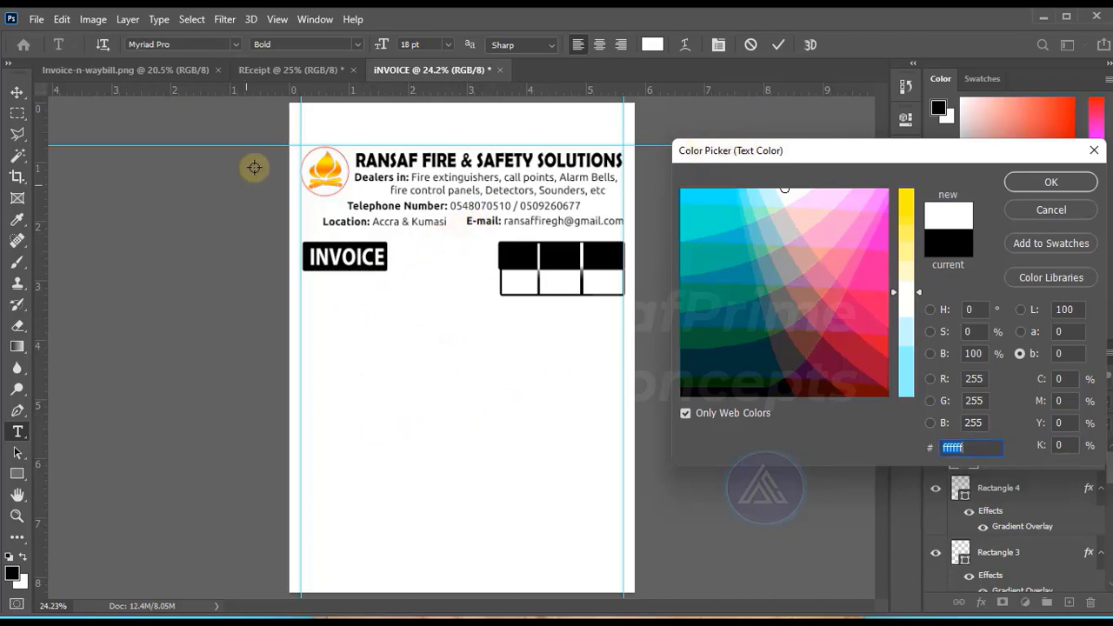
{"action": "left_click", "coordinate": [327, 166]}
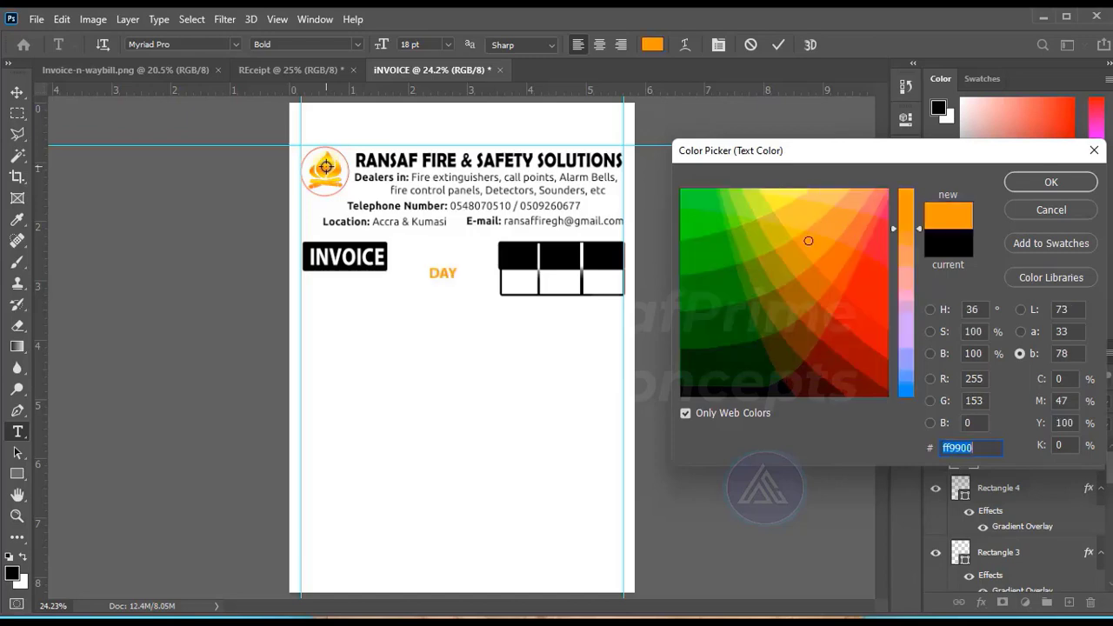
{"action": "left_click", "coordinate": [435, 391]}
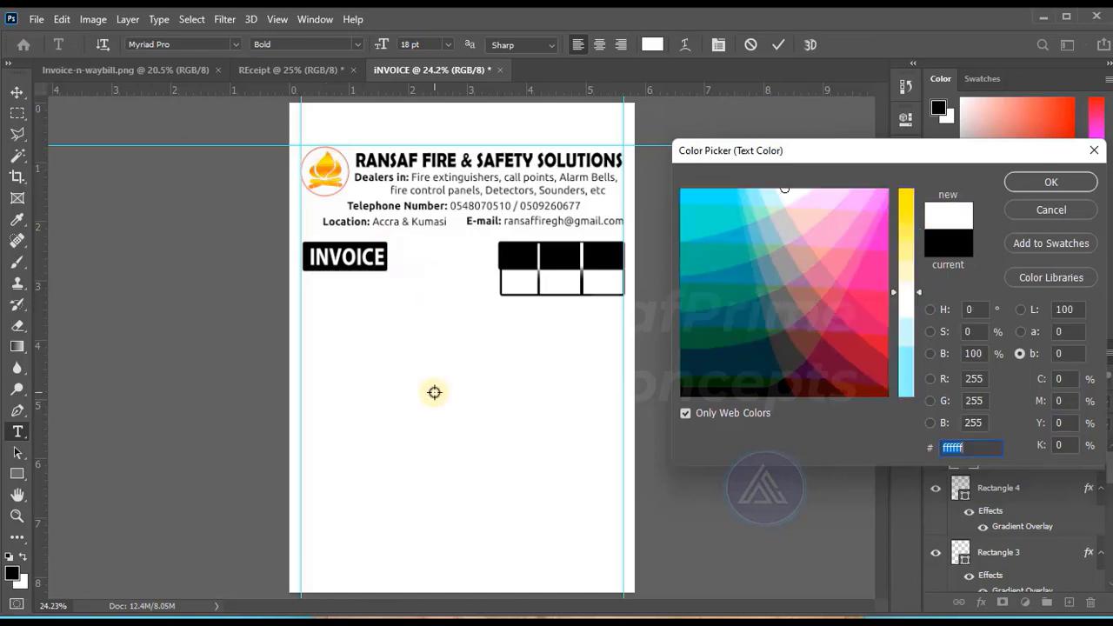
{"action": "key", "text": "Return"}
{"action": "left_click", "coordinate": [778, 45]}
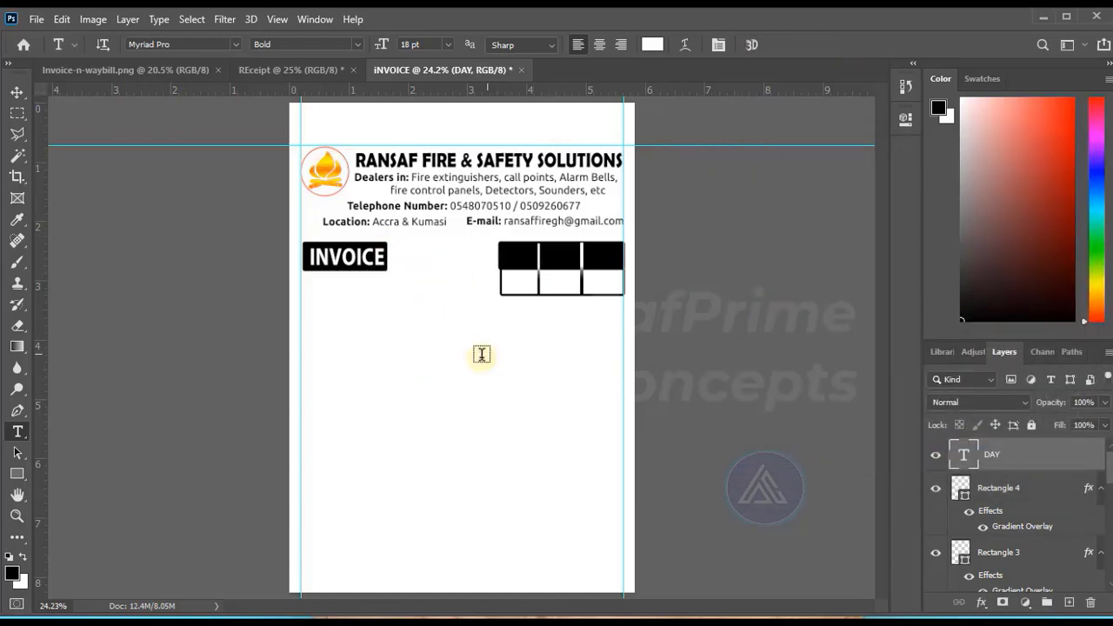
Add two separate white 18 pt Myriad Pro Bold text labels, MONTH and YEAR, in the blank area below the date box.
{"action": "left_click", "coordinate": [428, 339]}
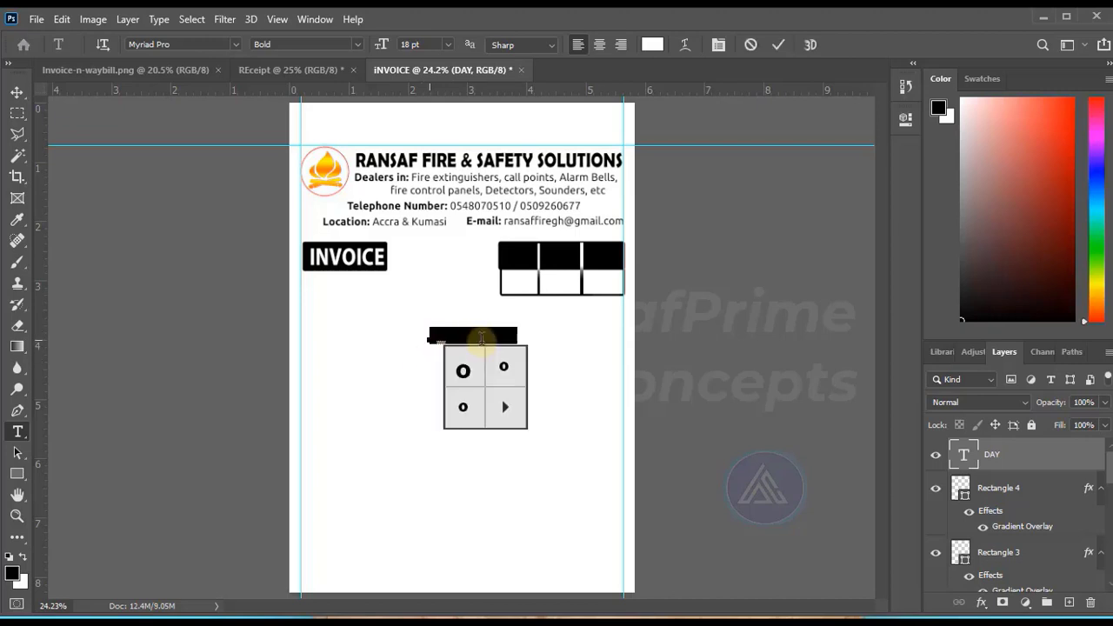
{"action": "type", "text": "MONTH"}
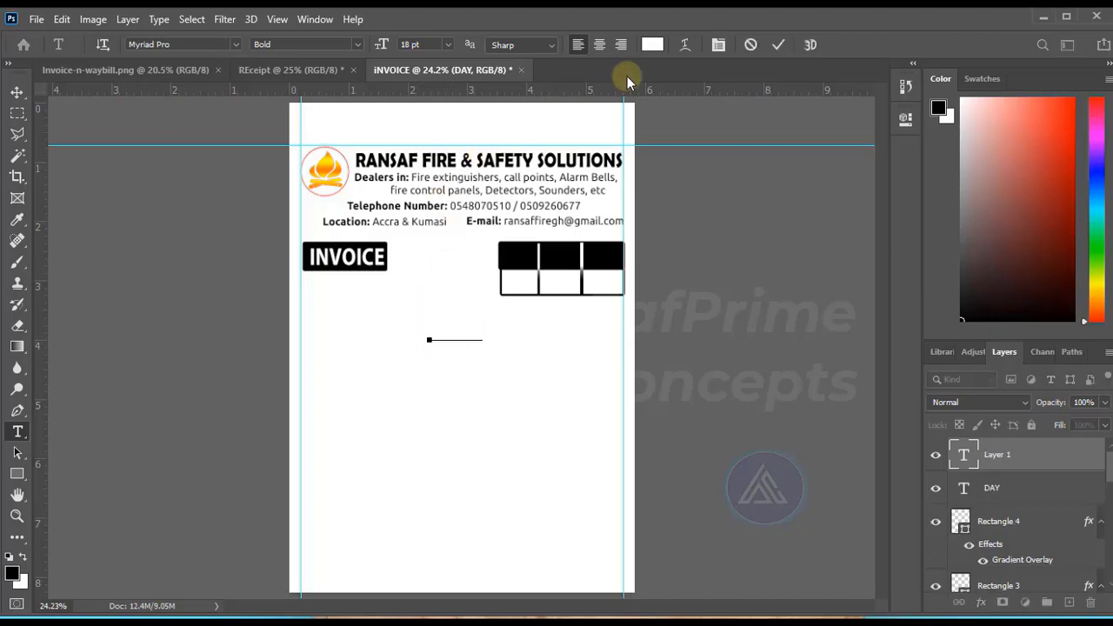
{"action": "left_click", "coordinate": [778, 44]}
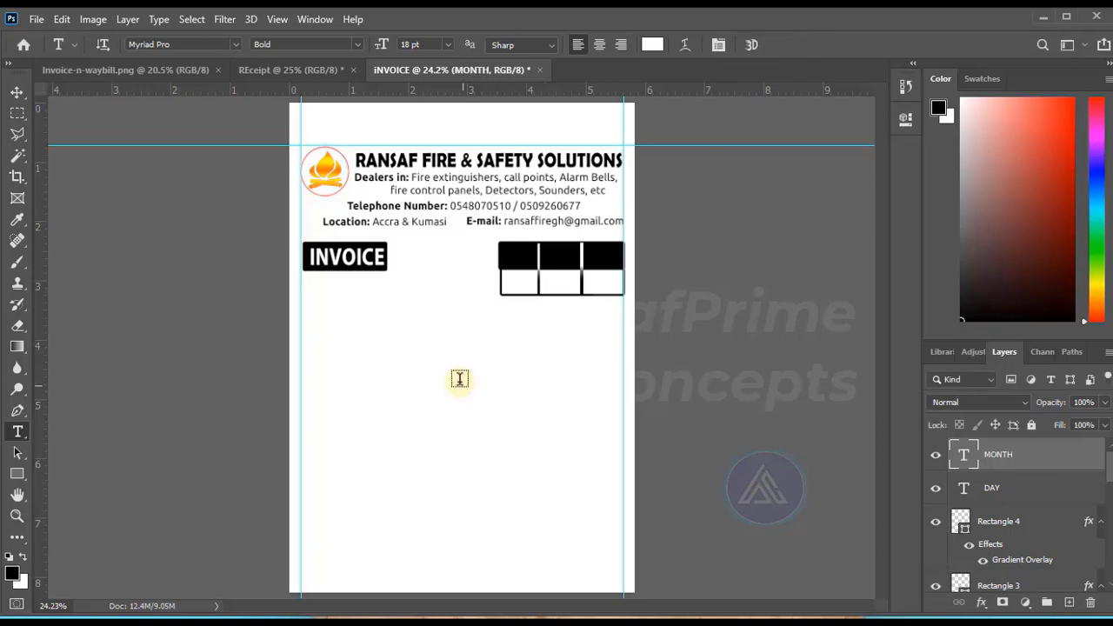
{"action": "left_click", "coordinate": [439, 369]}
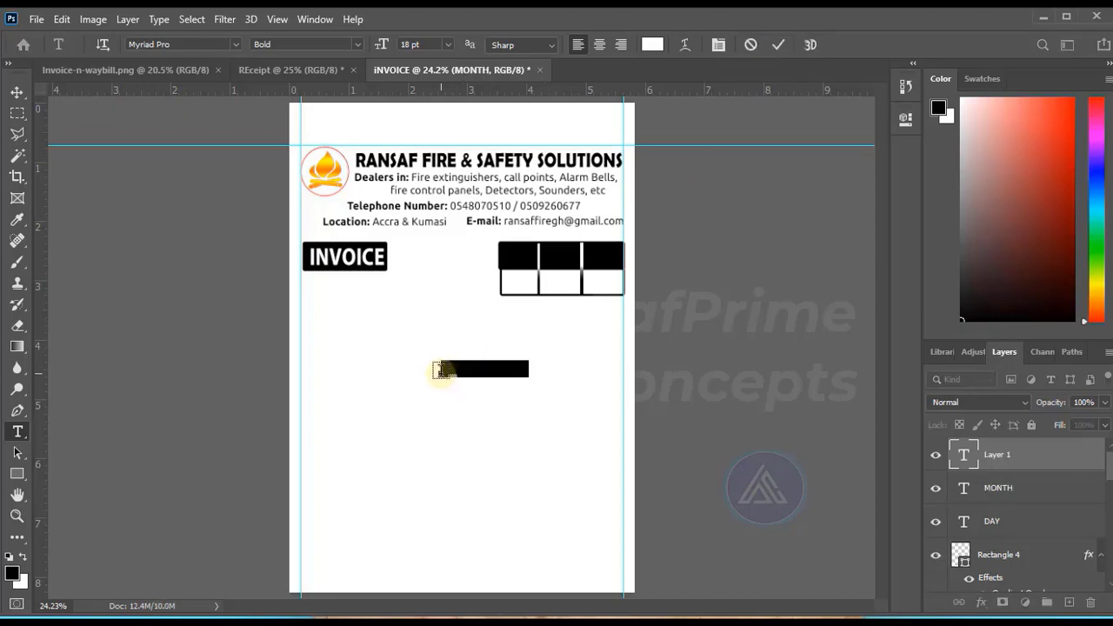
{"action": "type", "text": "YEAR"}
{"action": "left_click", "coordinate": [17, 92]}
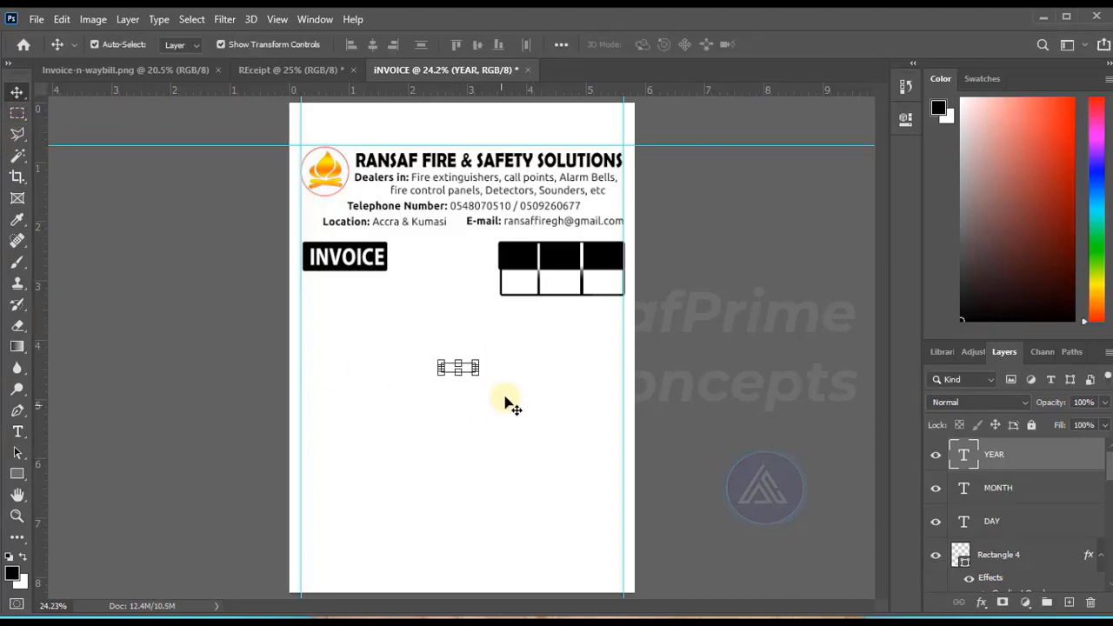
Move the YEAR label into the third black header cell of the date box.
{"action": "left_click", "coordinate": [812, 368]}
{"action": "left_click_drag", "start_coordinate": [457, 377], "coordinate": [602, 261]}
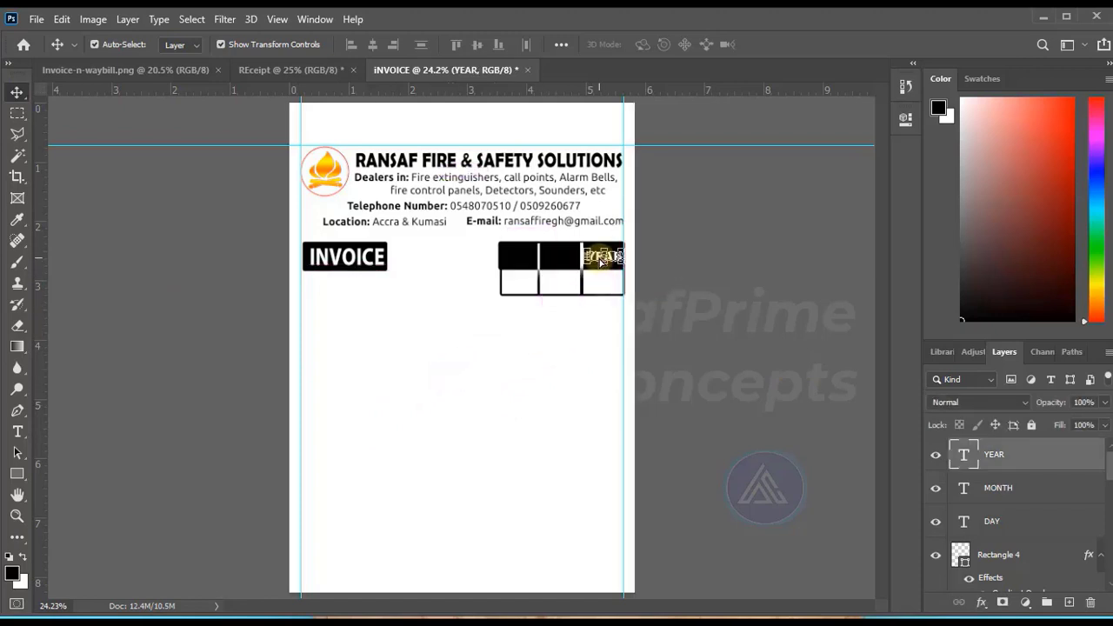
{"action": "left_click", "coordinate": [419, 382]}
{"action": "left_click_drag", "start_coordinate": [399, 316], "coordinate": [508, 396]}
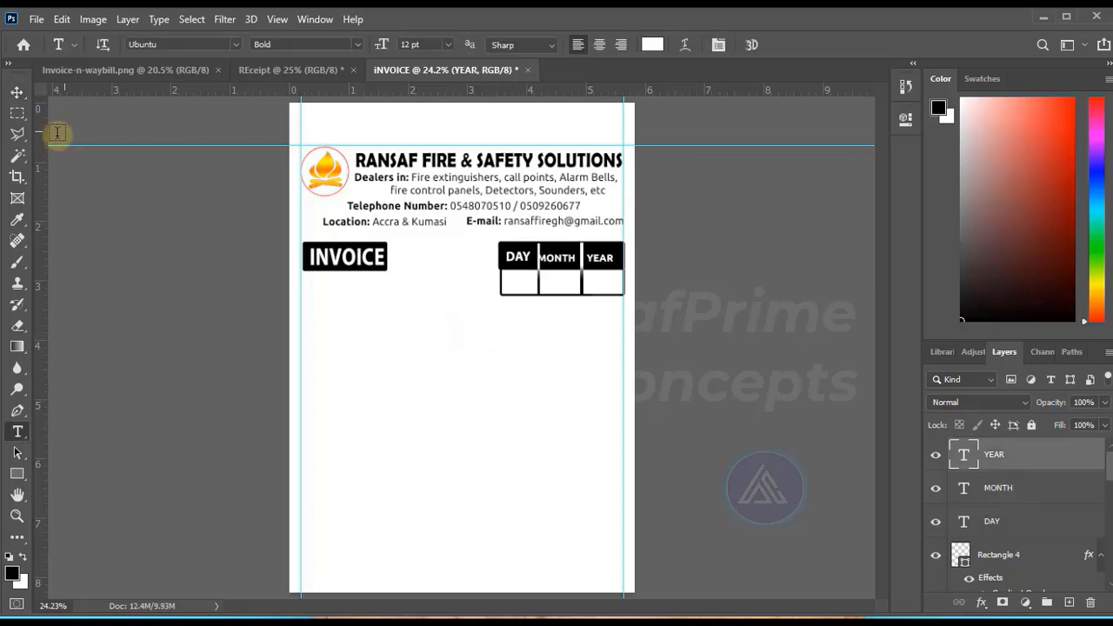
Enlarge the YEAR label within its header cell to about 0.51 in wide and 0.26 in high.
{"action": "left_click", "coordinate": [17, 92]}
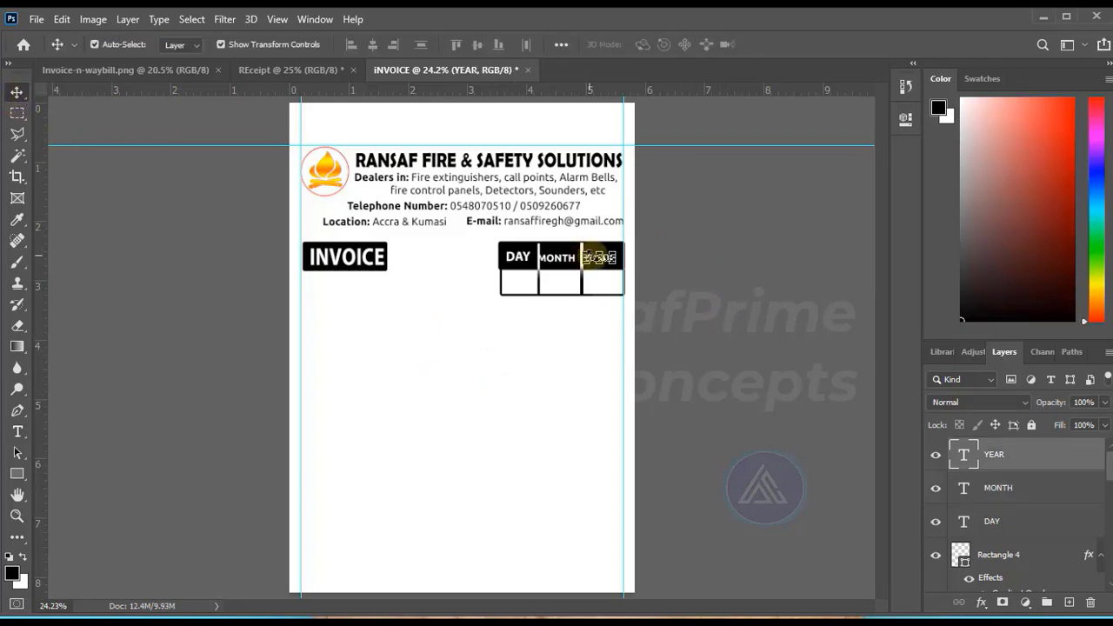
{"action": "left_click_drag", "start_coordinate": [609, 255], "coordinate": [606, 255]}
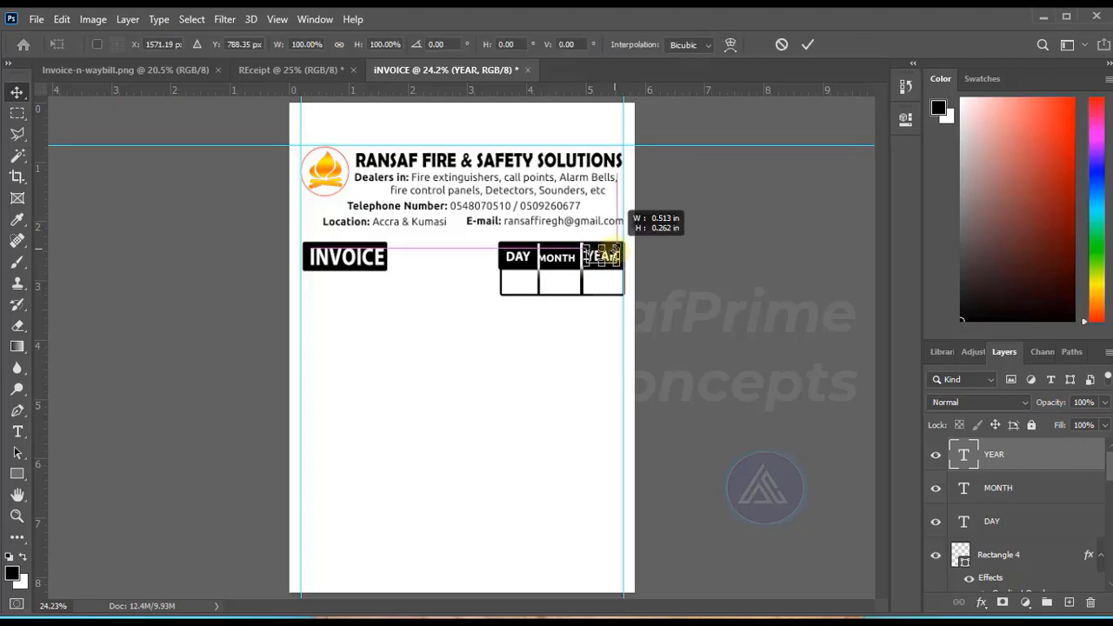
{"action": "left_click", "coordinate": [733, 286]}
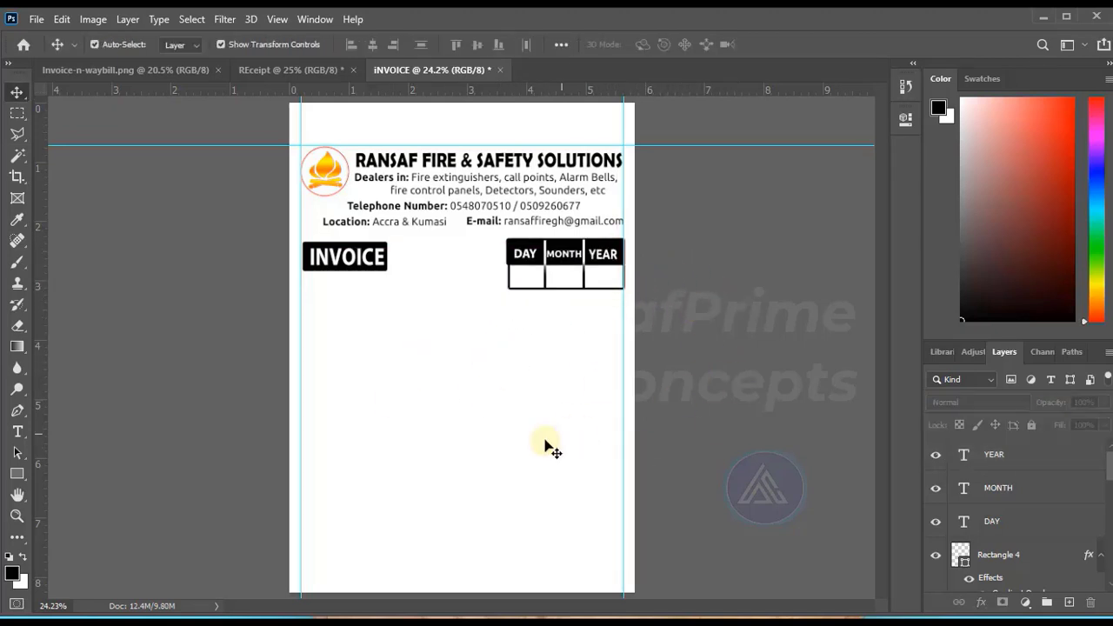
Paste the dotted Customer Name line below the INVOICE label and add a dotted Addres and Tel line under it in 16 pt Ubuntu Medium.
{"action": "key", "text": "t"}
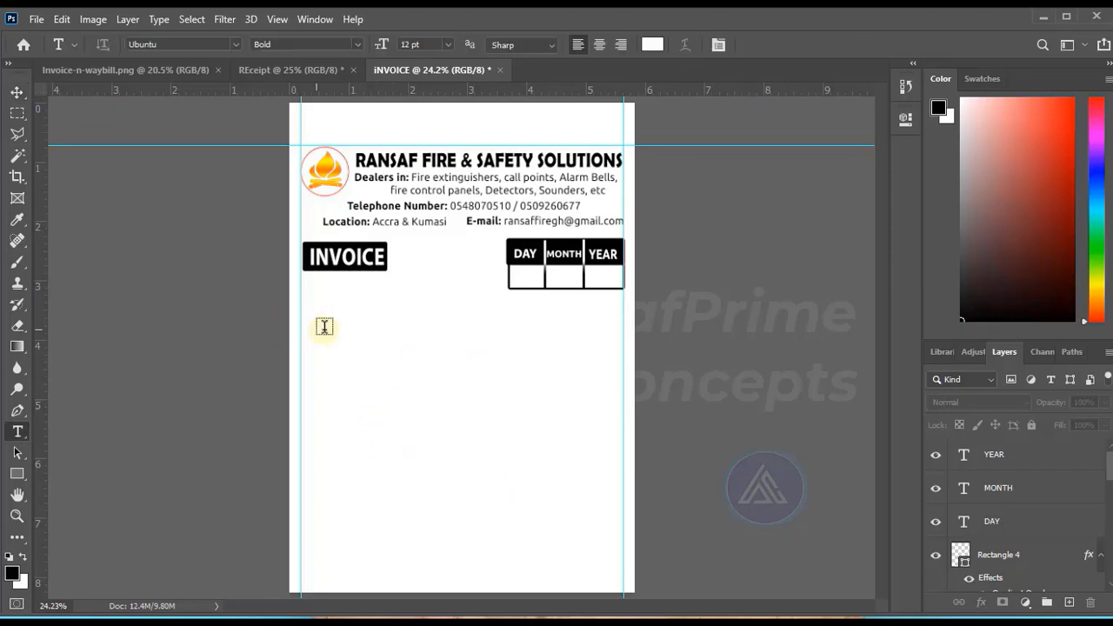
{"action": "key", "text": "ctrl+v"}
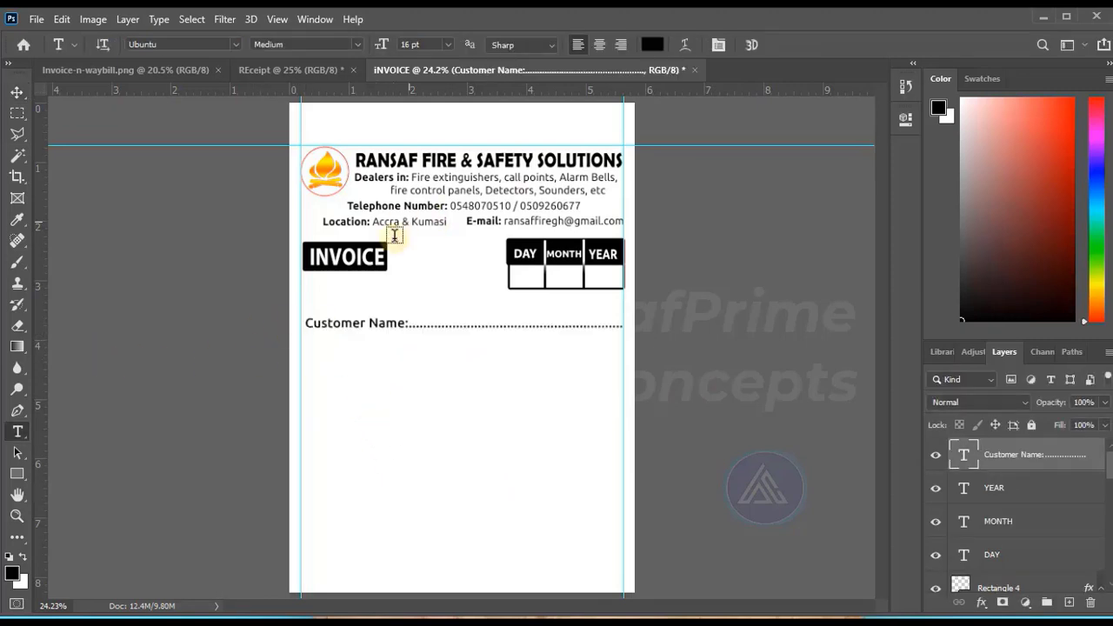
{"action": "left_click", "coordinate": [307, 348]}
{"action": "type", "text": "Addres"}
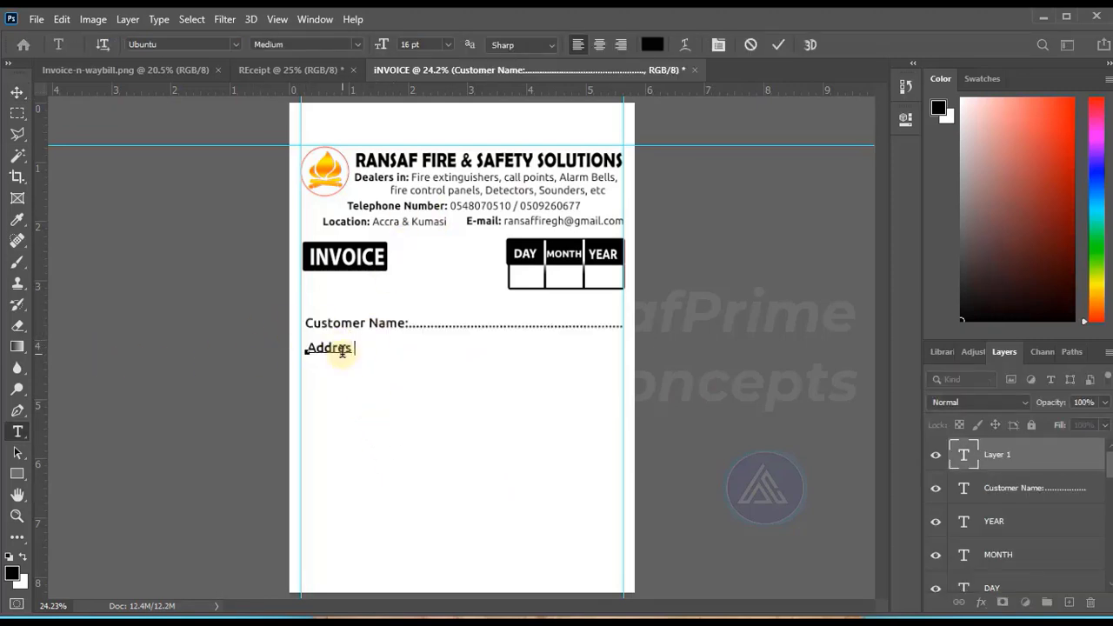
{"action": "type", "text": ":. ........................................ Tel: ........................................"}
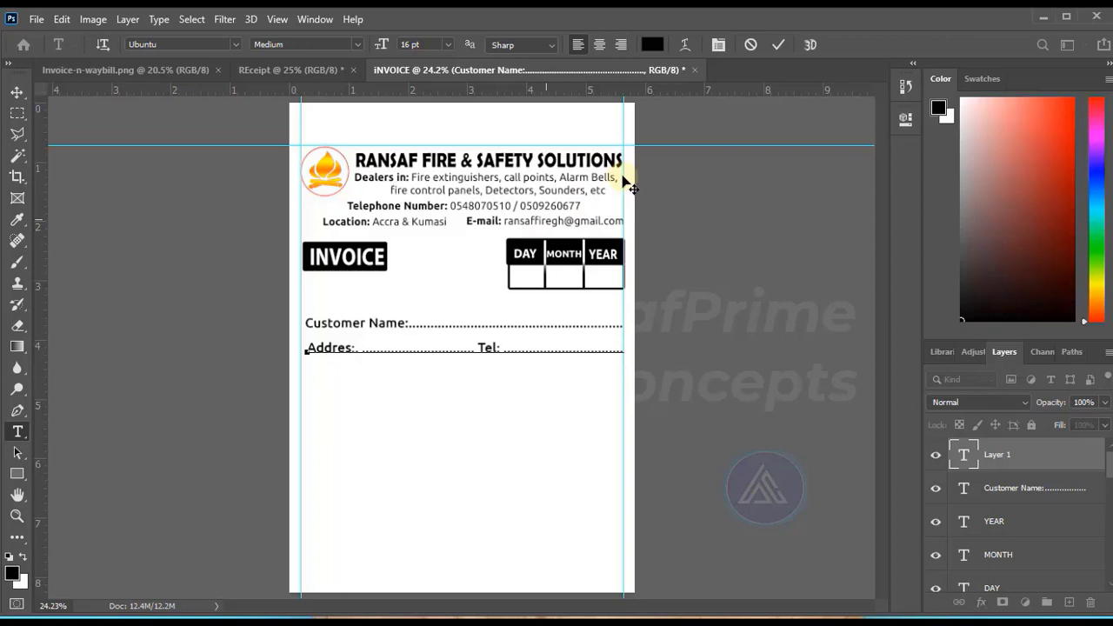
{"action": "left_click", "coordinate": [778, 44]}
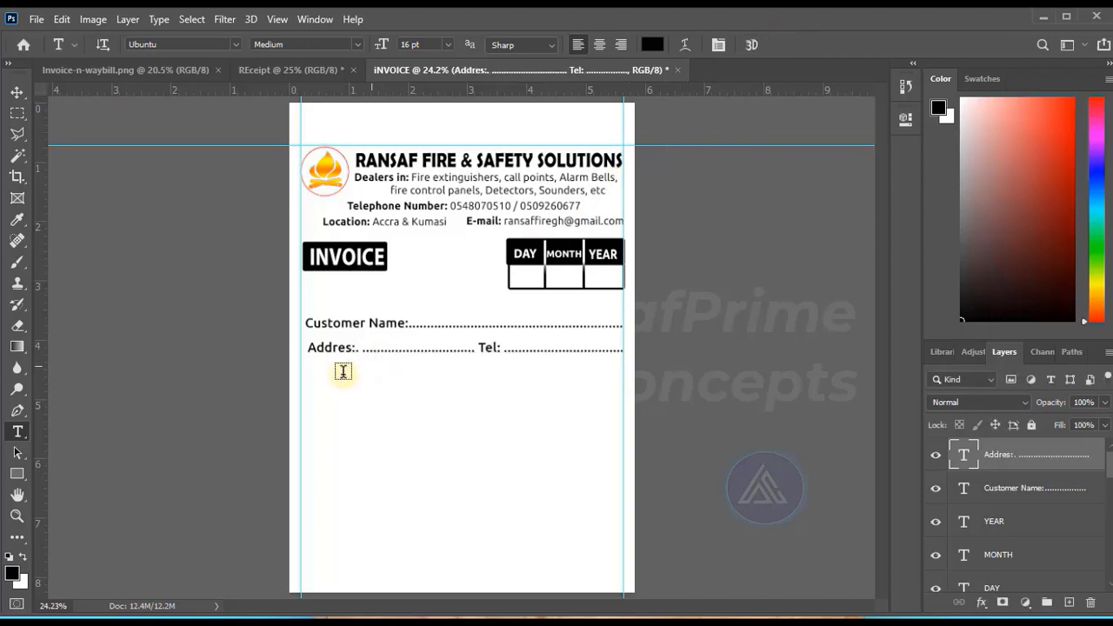
Nudge the Addres and Tel line left to align it with the left margin guide.
{"action": "left_click", "coordinate": [16, 91]}
{"action": "key", "text": "shift+Left"}
{"action": "key", "text": "shift+Left"}
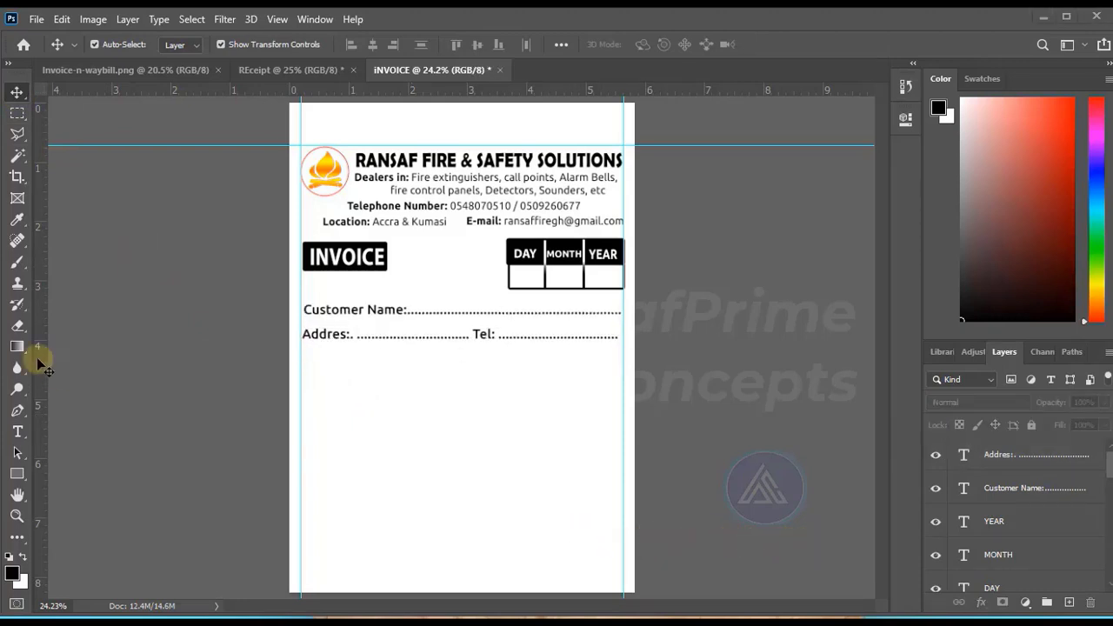
Draw a rectangle spanning the margin guides below the Addres line, and a 1 px thick, 1632 px long horizontal line beneath it.
{"action": "left_click", "coordinate": [17, 474]}
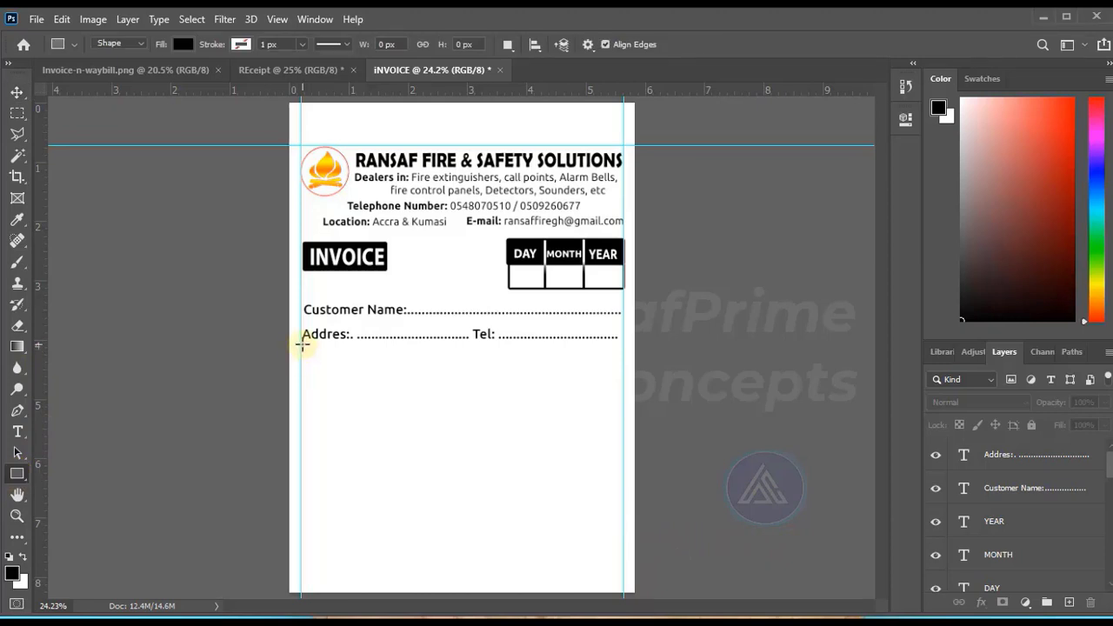
{"action": "left_click_drag", "start_coordinate": [302, 344], "coordinate": [623, 371]}
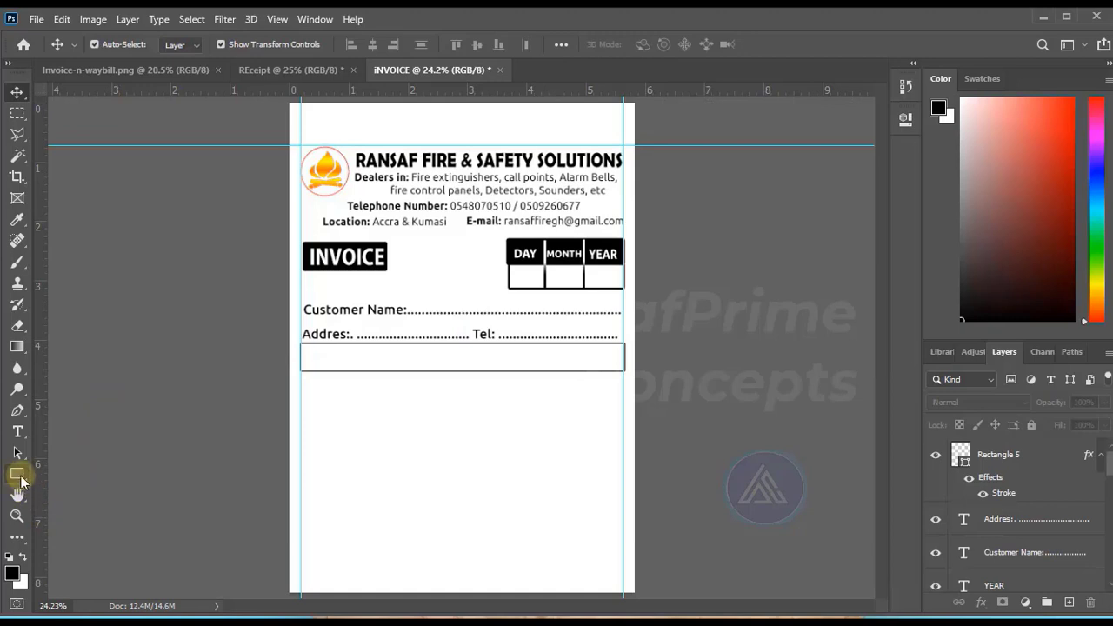
{"action": "left_click", "coordinate": [26, 480]}
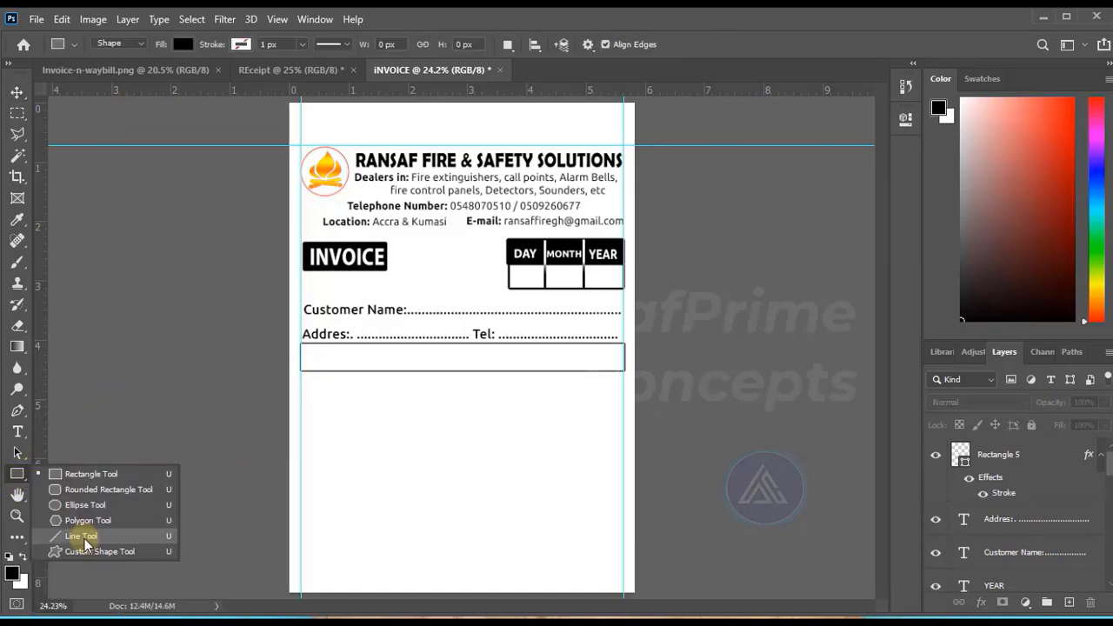
{"action": "left_click", "coordinate": [92, 538]}
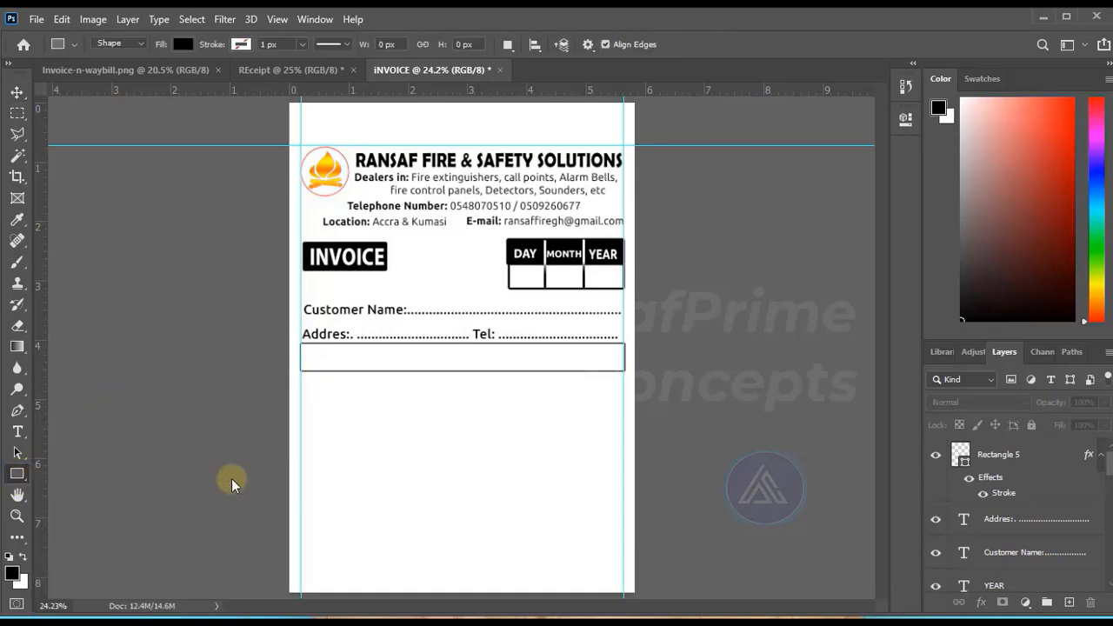
{"action": "left_click_drag", "start_coordinate": [301, 392], "coordinate": [618, 409]}
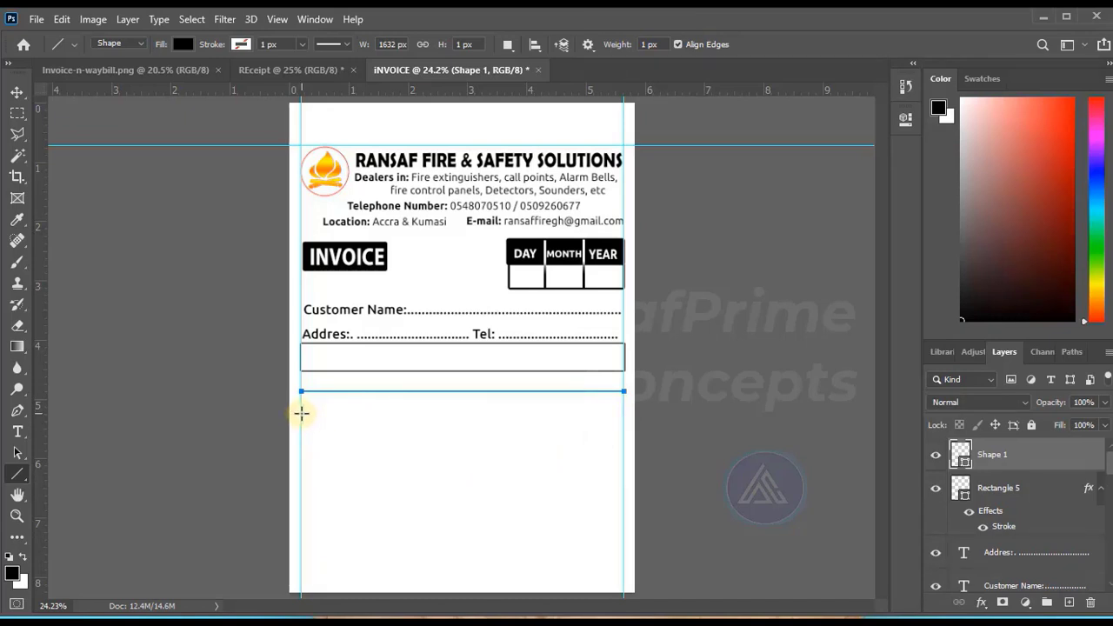
Apply a 2 px black outside stroke to the horizontal line.
{"action": "key", "text": "v"}
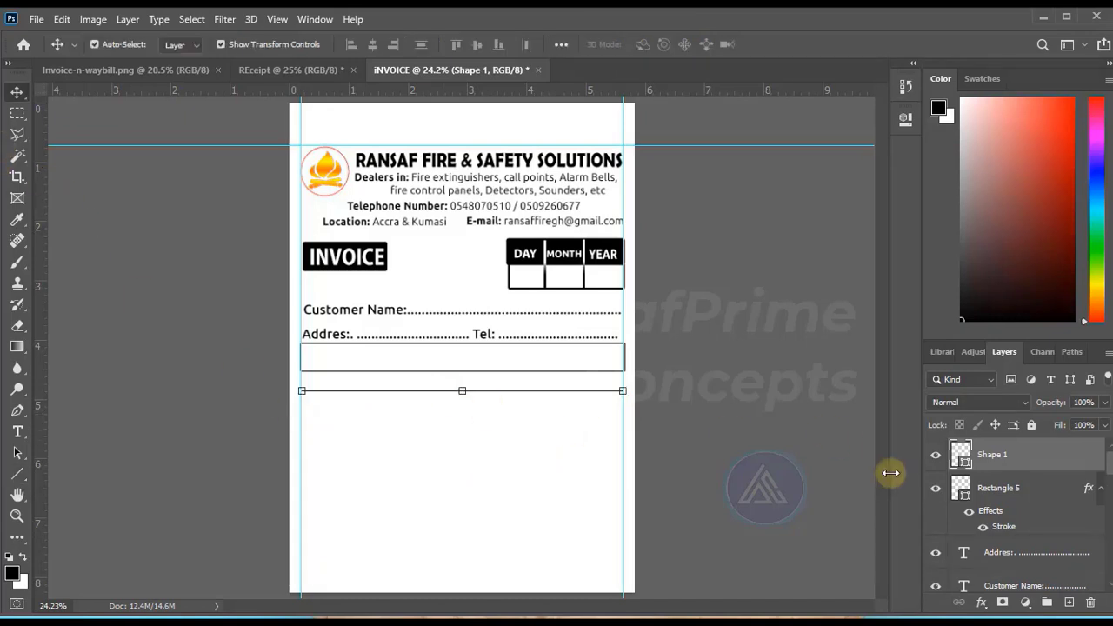
{"action": "left_click", "coordinate": [981, 602]}
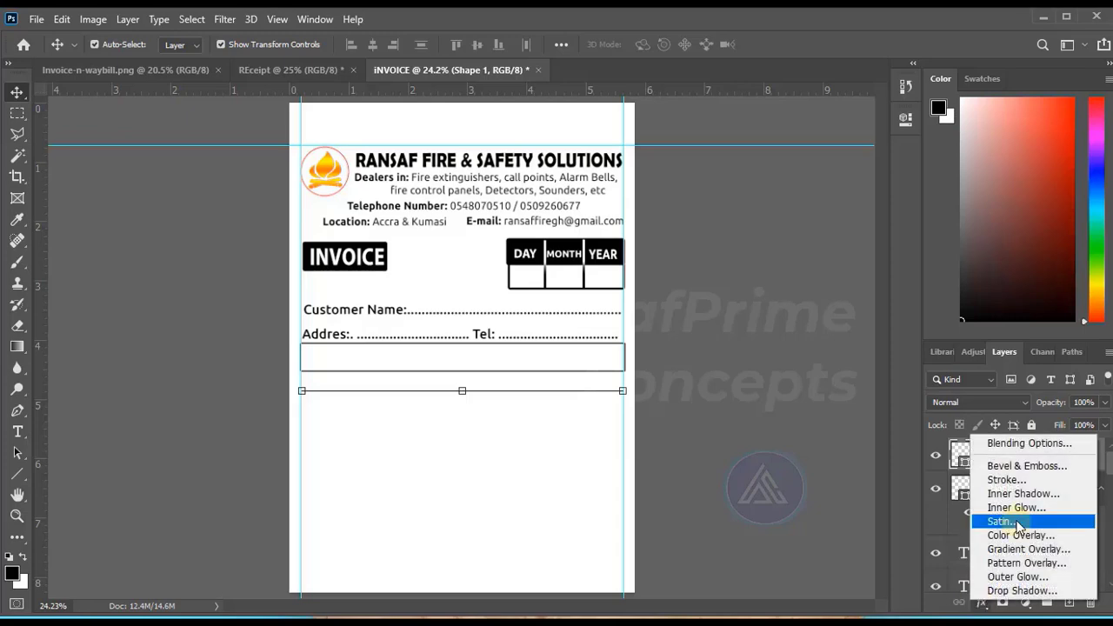
{"action": "left_click", "coordinate": [1006, 480]}
{"action": "mouse_move", "coordinate": [612, 161]}
{"action": "left_mouse_down"}
{"action": "mouse_move", "coordinate": [785, 166]}
{"action": "mouse_move", "coordinate": [809, 157]}
{"action": "left_mouse_up"}
{"action": "left_click", "coordinate": [1078, 220]}
{"action": "type", "text": "2"}
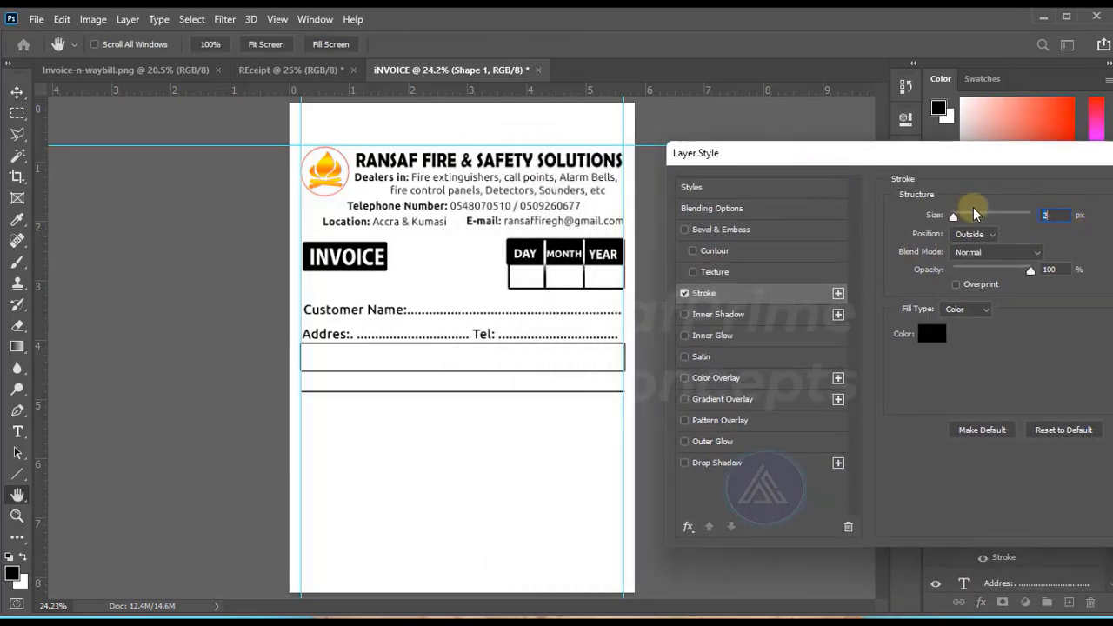
{"action": "key", "text": "Return"}
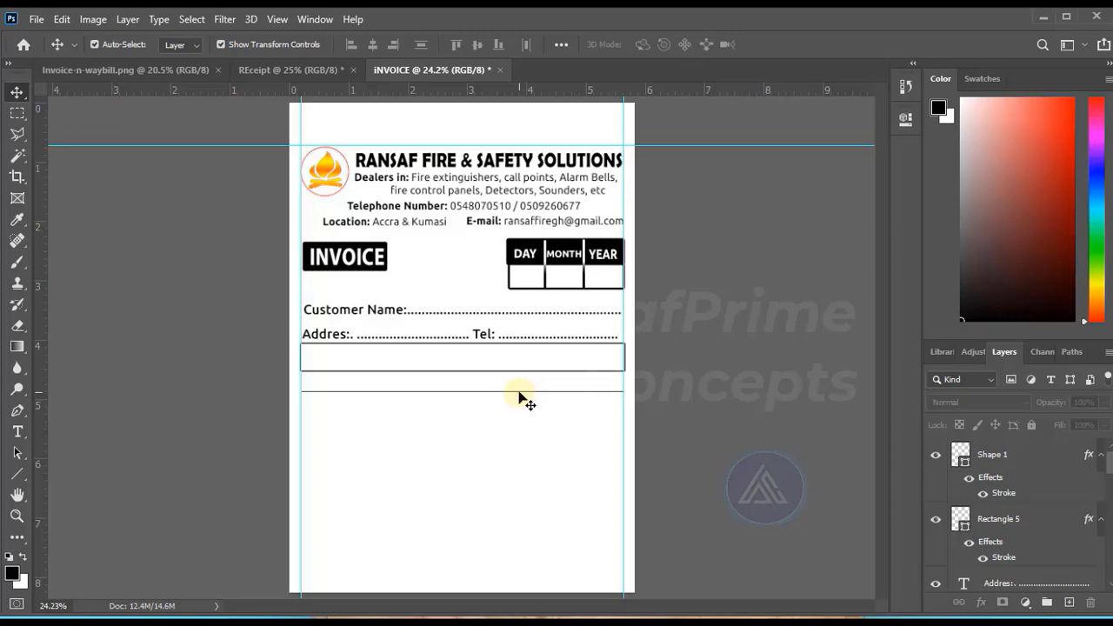
Duplicate the horizontal line and shift the copy down one row to form a second table line.
{"action": "left_click", "coordinate": [405, 389]}
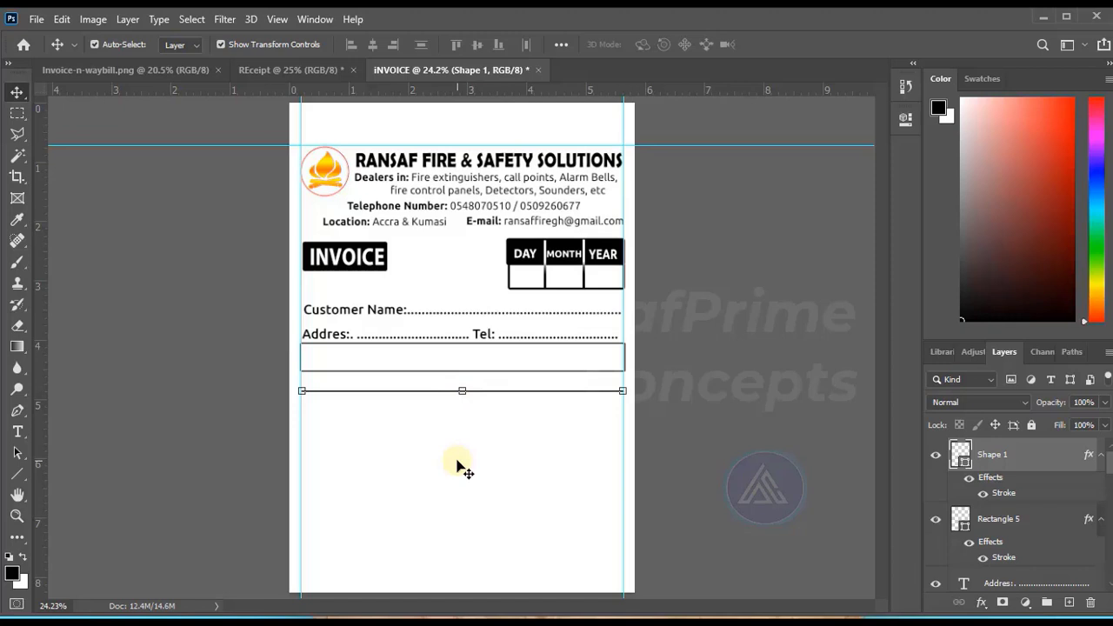
{"action": "key", "text": "ctrl"}
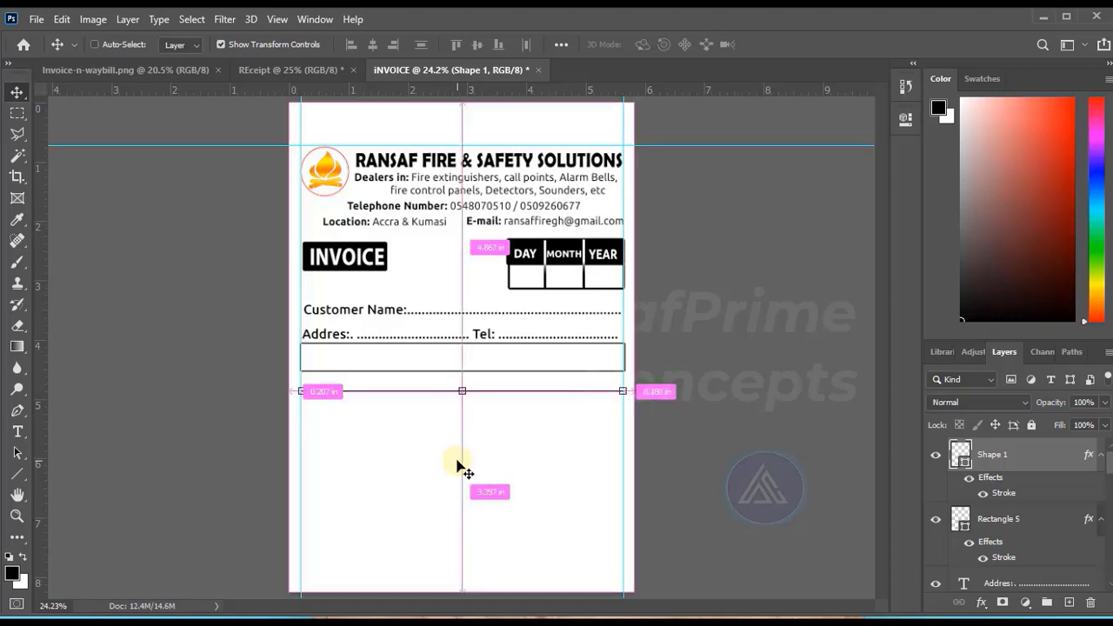
{"action": "key", "text": "ctrl+j"}
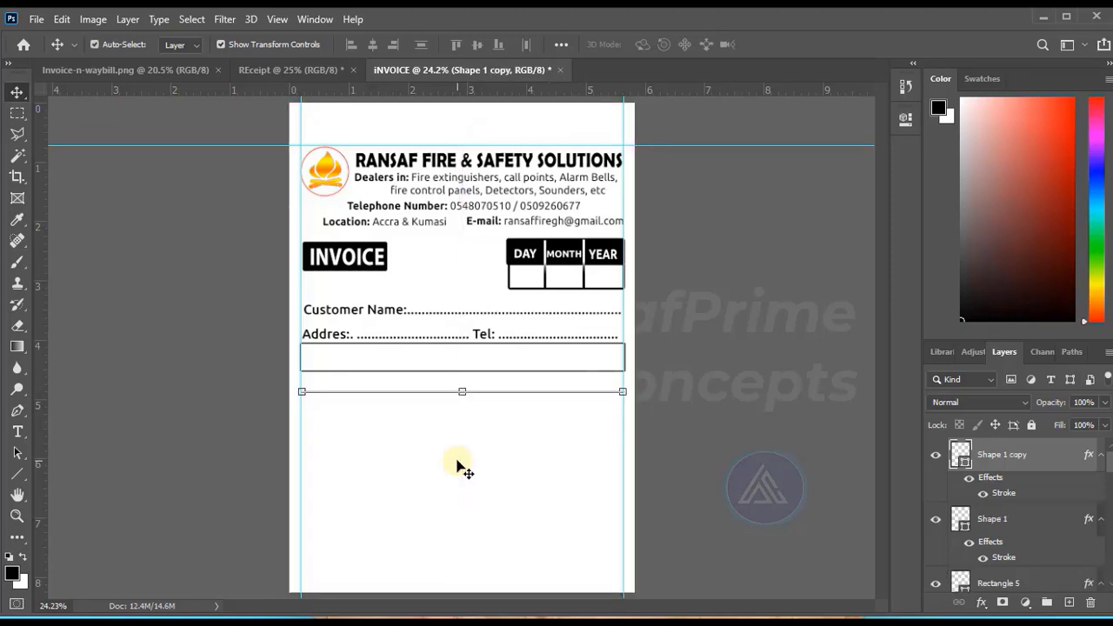
{"action": "key", "text": "shift+Down"}
{"action": "key", "text": "shift+Down"}
{"action": "key", "text": "shift+Down"}
{"action": "key", "text": "shift+Down"}
{"action": "key", "text": "shift+Down"}
{"action": "key", "text": "shift+Down"}
{"action": "key", "text": "shift+Down"}
{"action": "key", "text": "shift+Down"}
{"action": "key", "text": "shift+Down"}
{"action": "key", "text": "shift+Down"}
{"action": "key", "text": "shift+Down"}
{"action": "key", "text": "shift+Down"}
{"action": "key", "text": "shift+Up"}
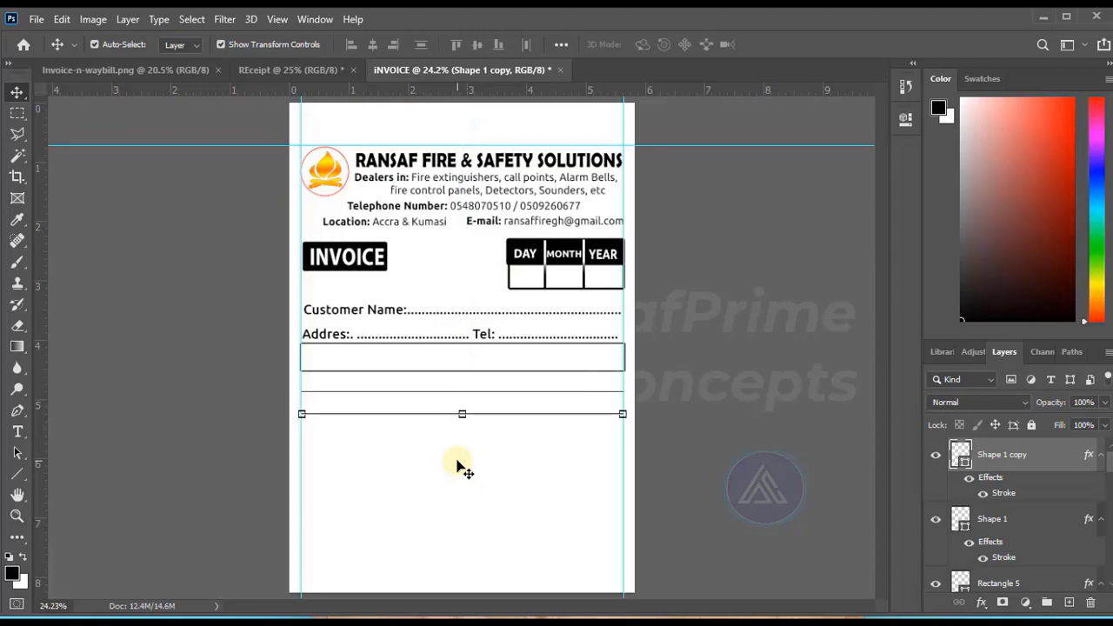
{"action": "key", "text": "Up"}
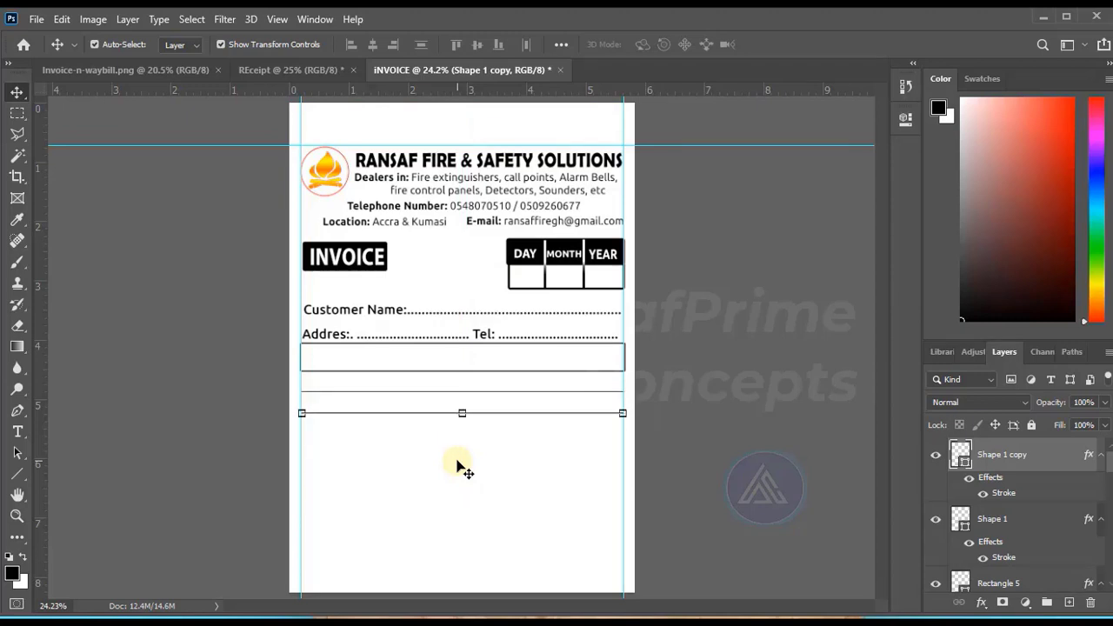
{"action": "left_click", "coordinate": [753, 290]}
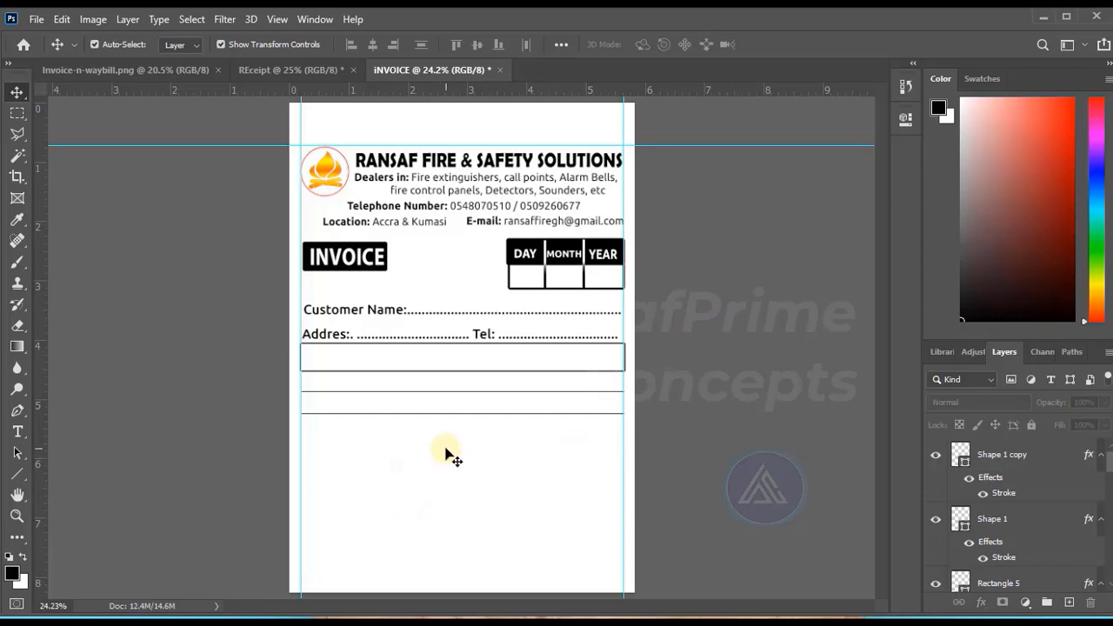
Duplicate the two horizontal lines together and move the copies down to continue the evenly spaced rows.
{"action": "left_click_drag", "start_coordinate": [451, 458], "coordinate": [452, 388]}
{"action": "key", "text": "ctrl+j"}
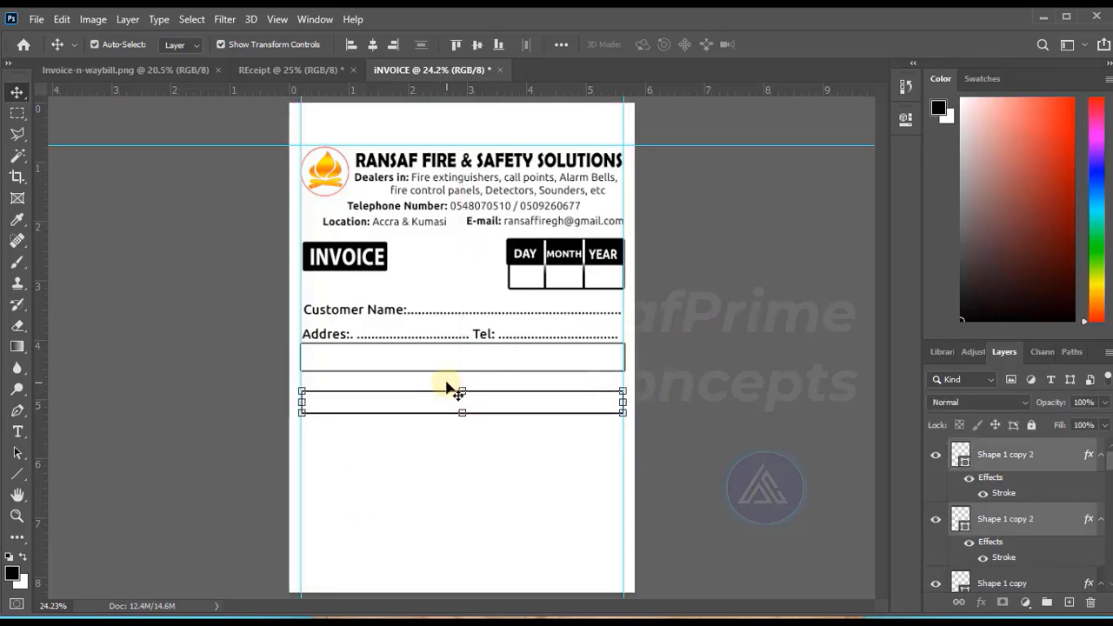
{"action": "key", "text": "shift+Down"}
{"action": "key", "text": "shift+Down"}
{"action": "key", "text": "shift+Down"}
{"action": "key", "text": "shift+Down"}
{"action": "key", "text": "shift+Down"}
{"action": "key", "text": "shift+Down"}
{"action": "key", "text": "shift+Down"}
{"action": "key", "text": "shift+Down"}
{"action": "key", "text": "shift+Down"}
{"action": "key", "text": "shift+Down"}
{"action": "key", "text": "shift+Down"}
{"action": "key", "text": "shift+Down"}
{"action": "key", "text": "shift+Down"}
{"action": "key", "text": "shift+Down"}
{"action": "key", "text": "shift+Down"}
{"action": "key", "text": "shift+Down"}
{"action": "key", "text": "shift+Down"}
{"action": "key", "text": "shift+Down"}
{"action": "key", "text": "shift+Down"}
{"action": "key", "text": "shift+Down"}
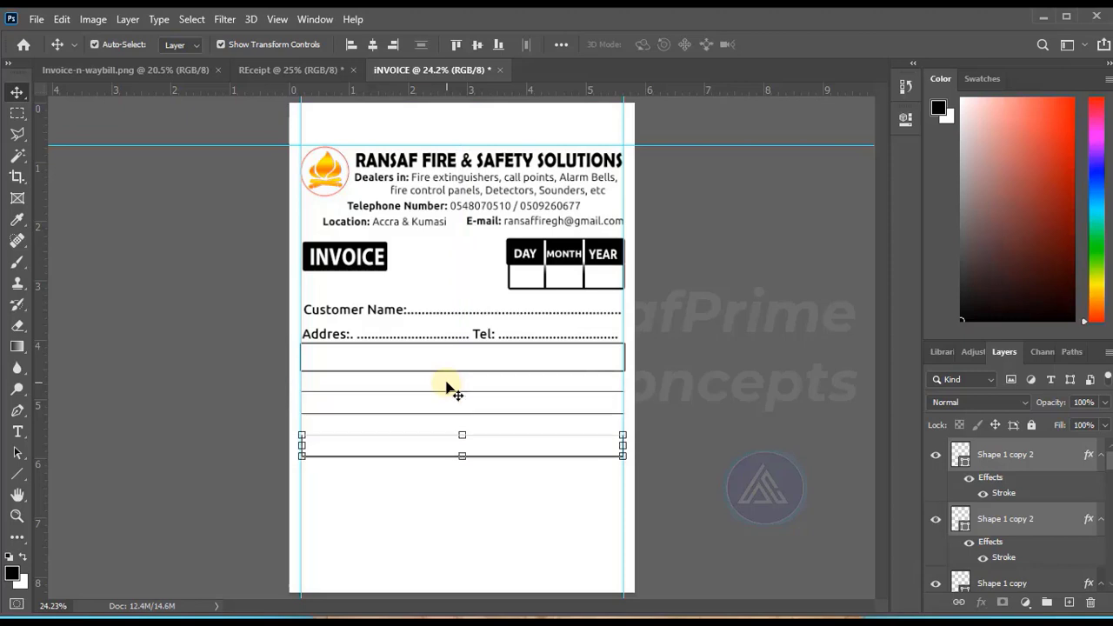
Duplicate the lowest pair of lines and move the copies further down to extend the table rows.
{"action": "key", "text": "ctrl"}
{"action": "key", "text": "ctrl+j"}
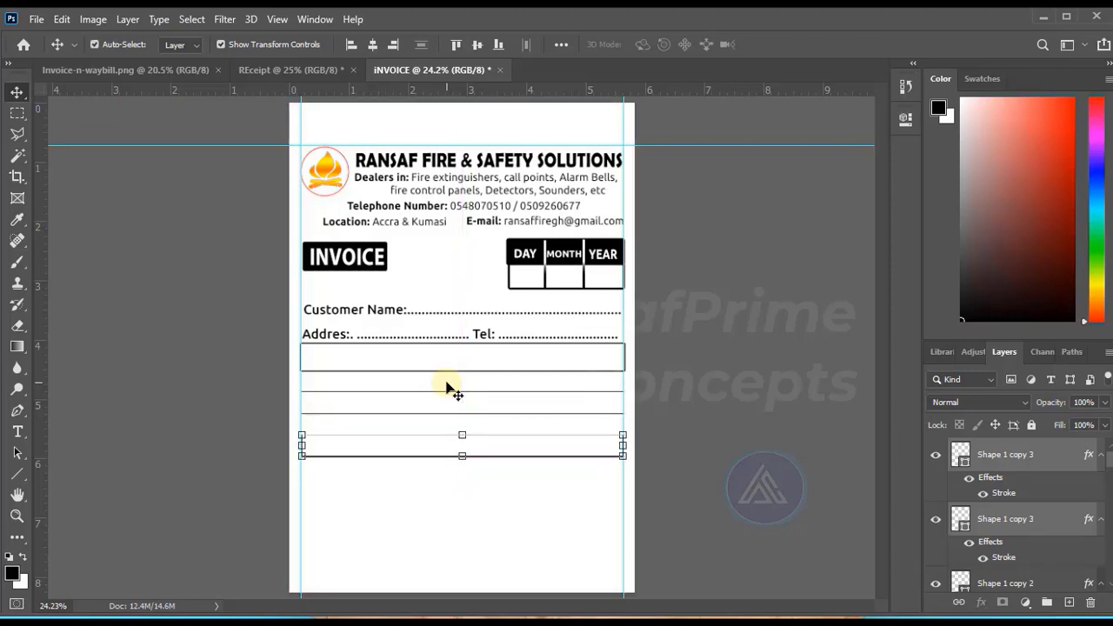
{"action": "key", "text": "shift+Down"}
{"action": "key", "text": "shift+Down"}
{"action": "key", "text": "shift+Down"}
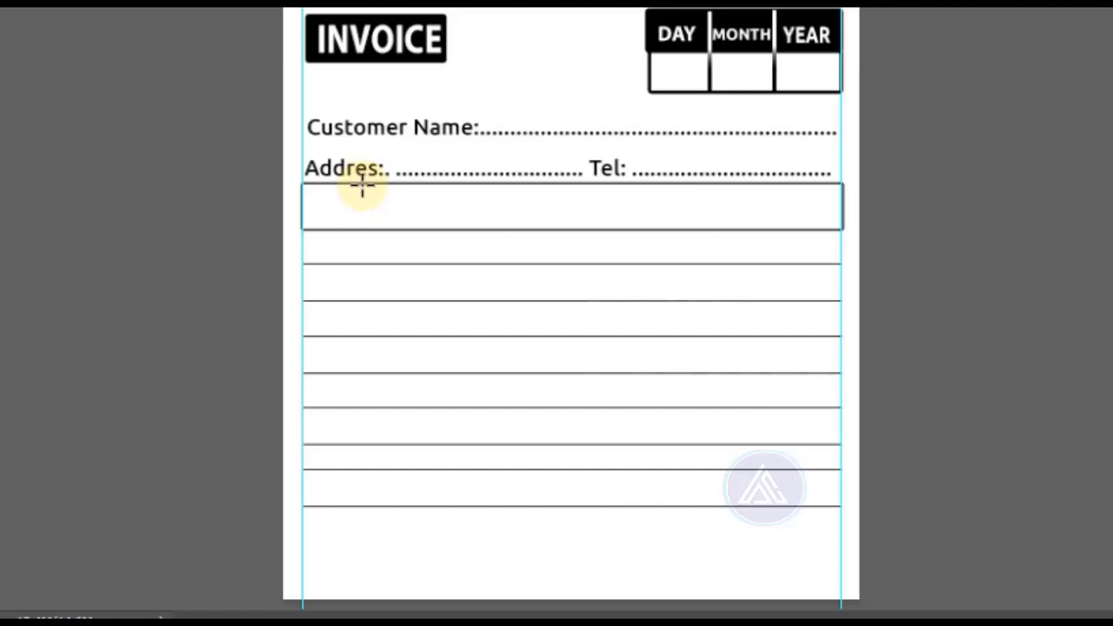
Draw three vertical divider lines from the header row's top edge down to the lowest table line, splitting the table into four columns.
{"action": "mouse_move", "coordinate": [362, 185]}
{"action": "left_mouse_down"}
{"action": "mouse_move", "coordinate": [353, 524]}
{"action": "mouse_move", "coordinate": [365, 472]}
{"action": "mouse_move", "coordinate": [365, 507]}
{"action": "left_mouse_up"}
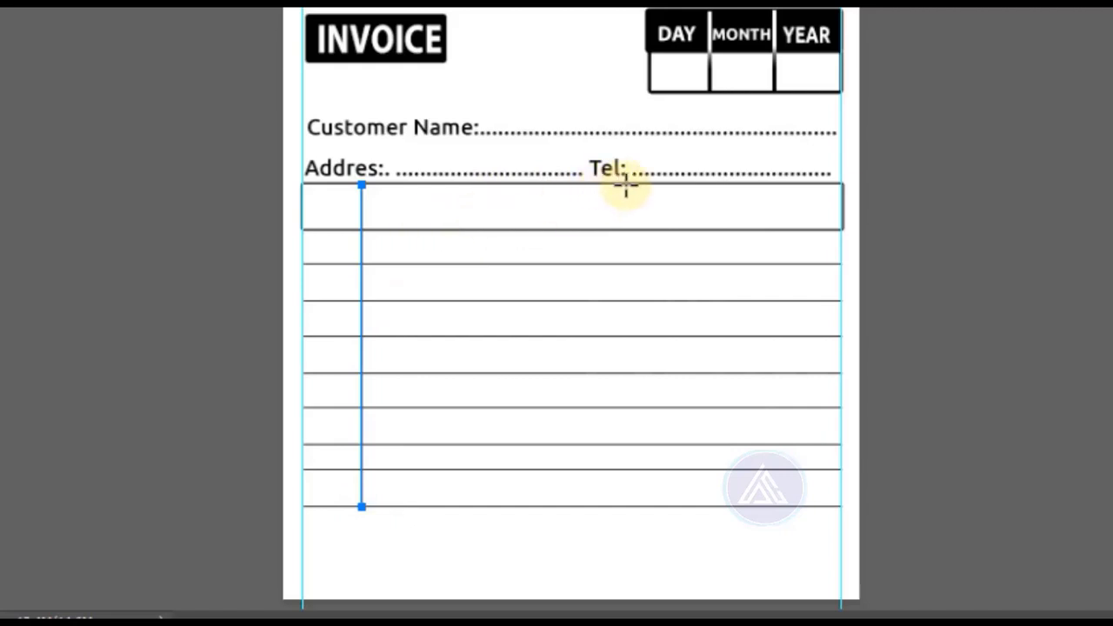
{"action": "left_click_drag", "start_coordinate": [626, 185], "coordinate": [625, 505]}
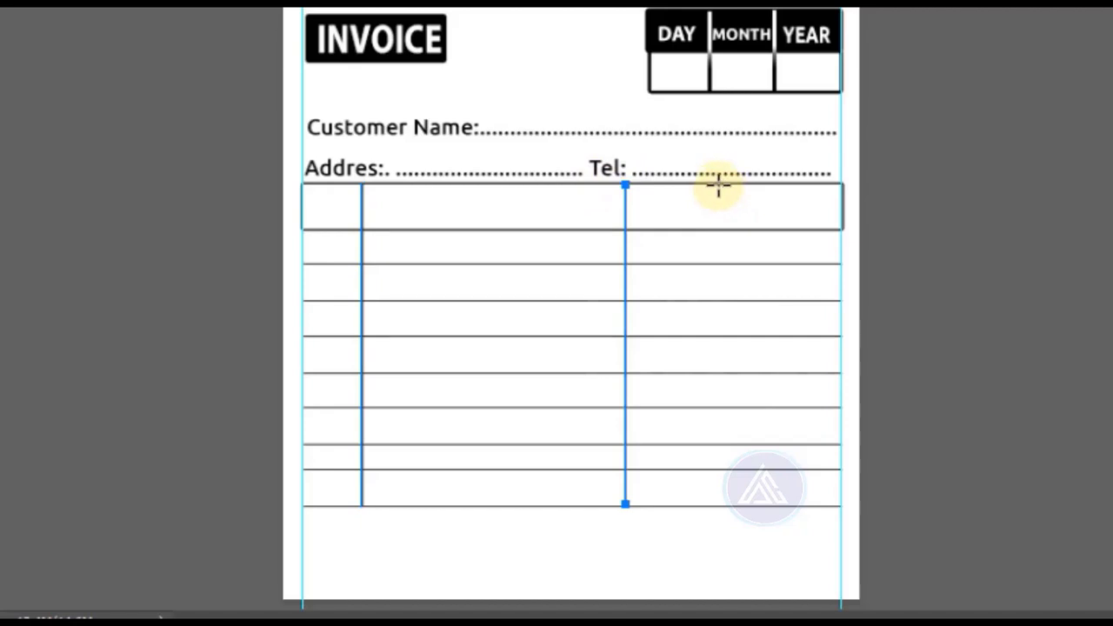
{"action": "left_click_drag", "start_coordinate": [718, 184], "coordinate": [717, 504]}
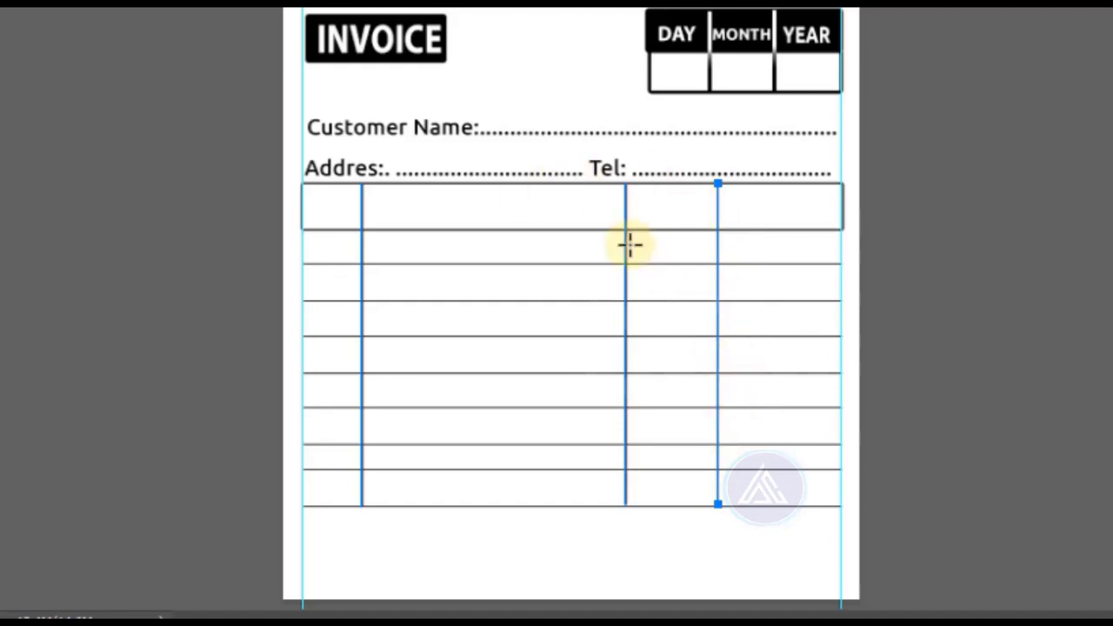
{"action": "key", "text": "v"}
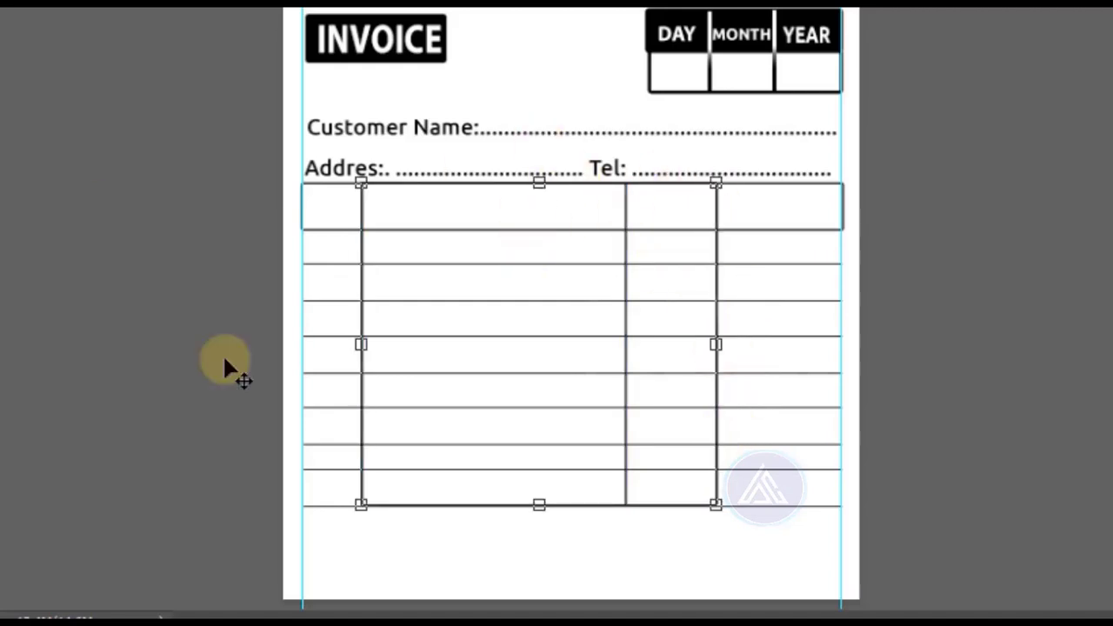
{"action": "left_click", "coordinate": [1013, 360]}
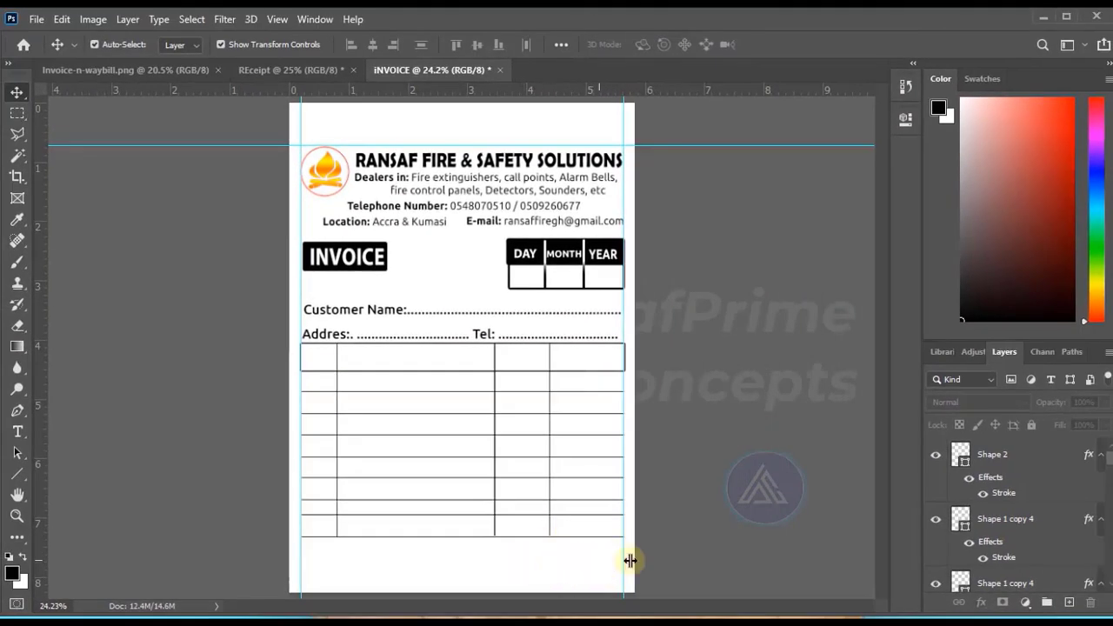
Duplicate the table's header row rectangle and move the copy directly beneath the lowest table line.
{"action": "left_click", "coordinate": [423, 374]}
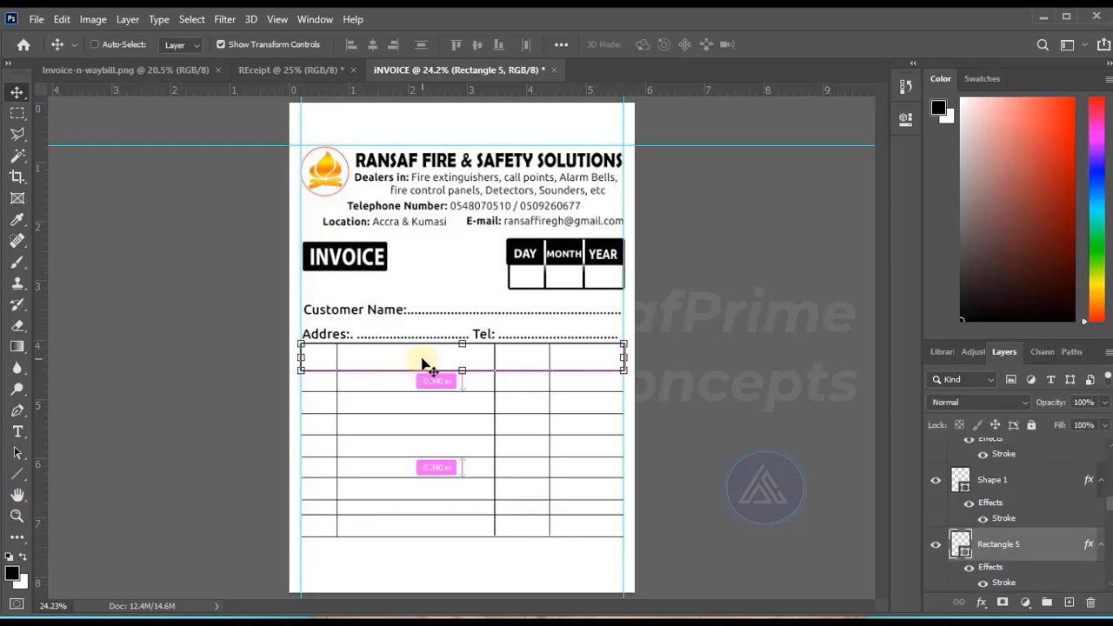
{"action": "key", "text": "ctrl+j"}
{"action": "left_click_drag", "start_coordinate": [426, 363], "coordinate": [418, 557]}
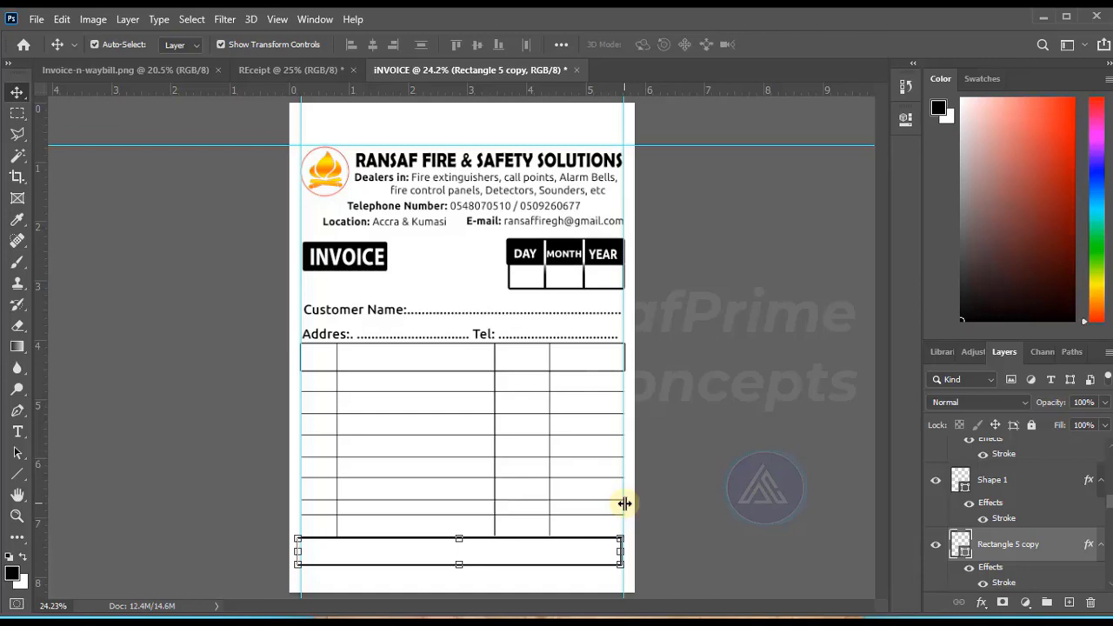
{"action": "left_click", "coordinate": [794, 373]}
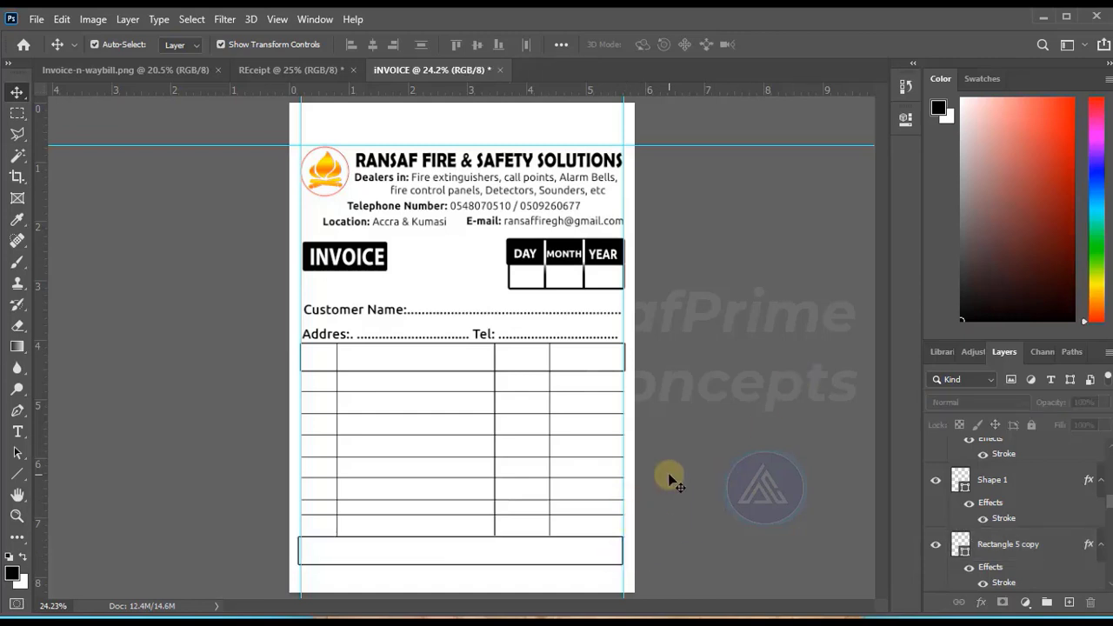
Stretch the three vertical dividers downward to about 114% height so they reach the bottom edge of the added footer rectangle.
{"action": "left_click", "coordinate": [549, 465]}
{"action": "left_click_drag", "start_coordinate": [442, 533], "coordinate": [442, 558]}
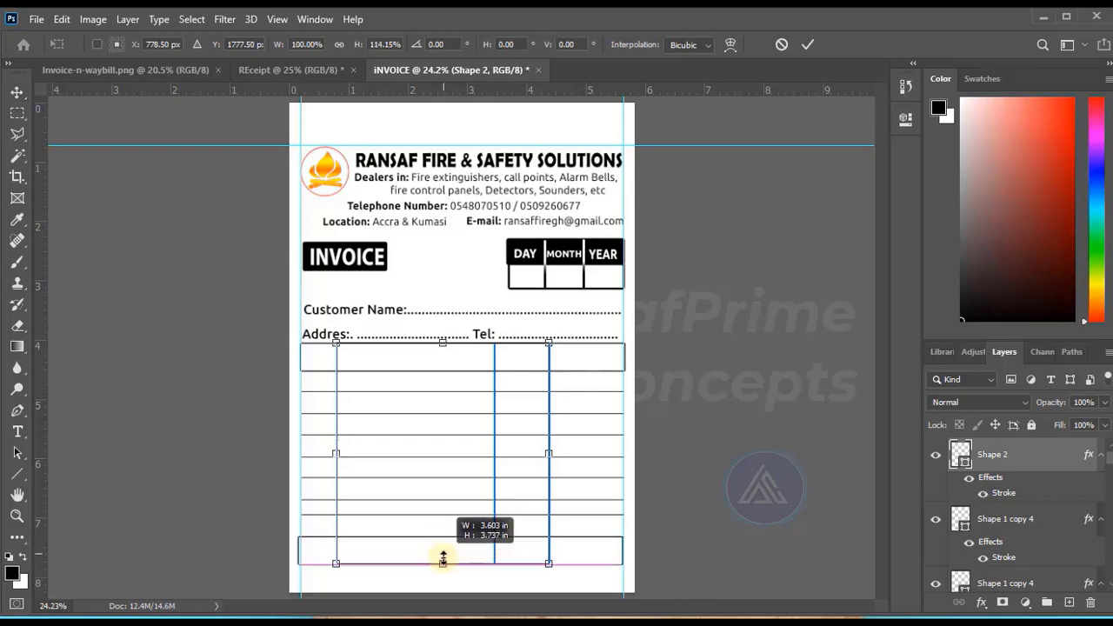
{"action": "key", "text": "Return"}
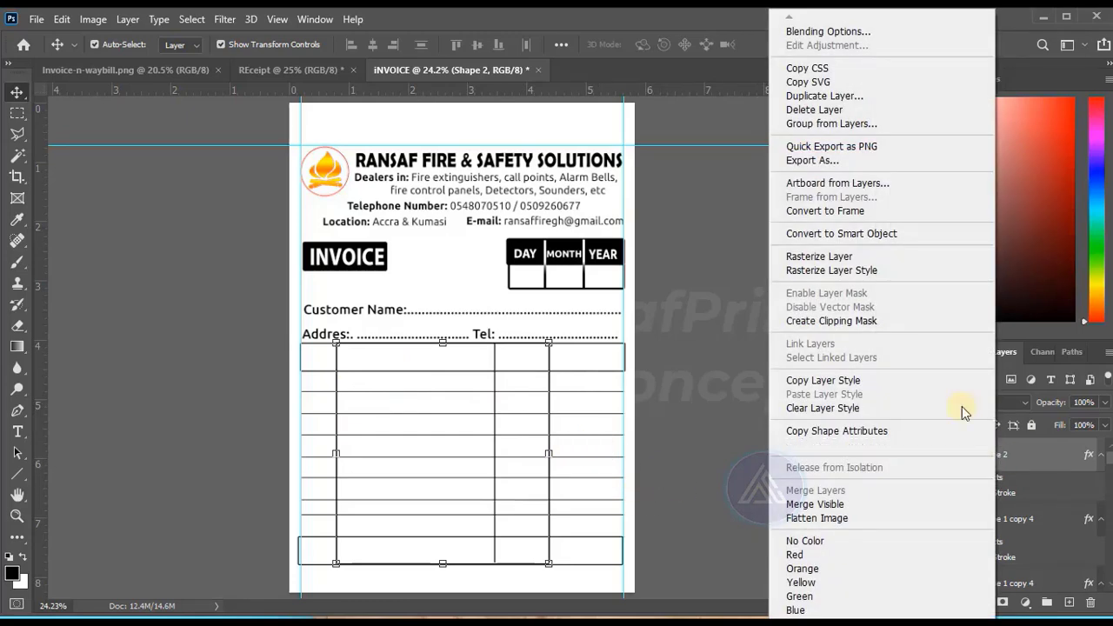
Rasterize the vertical dividers' layer and erase the first divider's segment inside the footer row.
{"action": "left_click", "coordinate": [839, 258]}
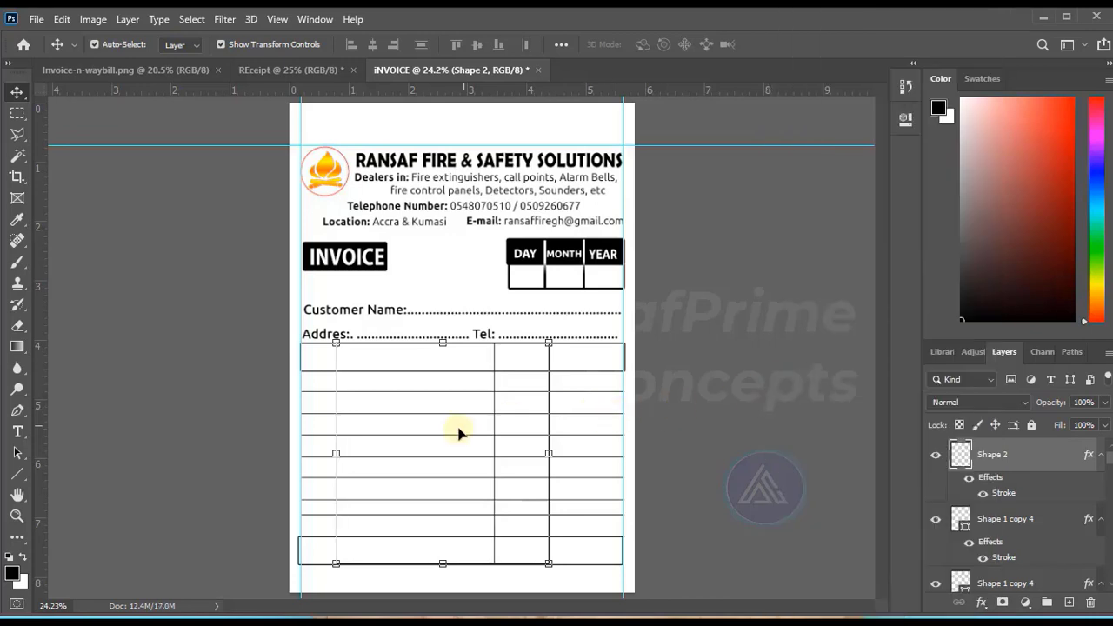
{"action": "right_click", "coordinate": [17, 327]}
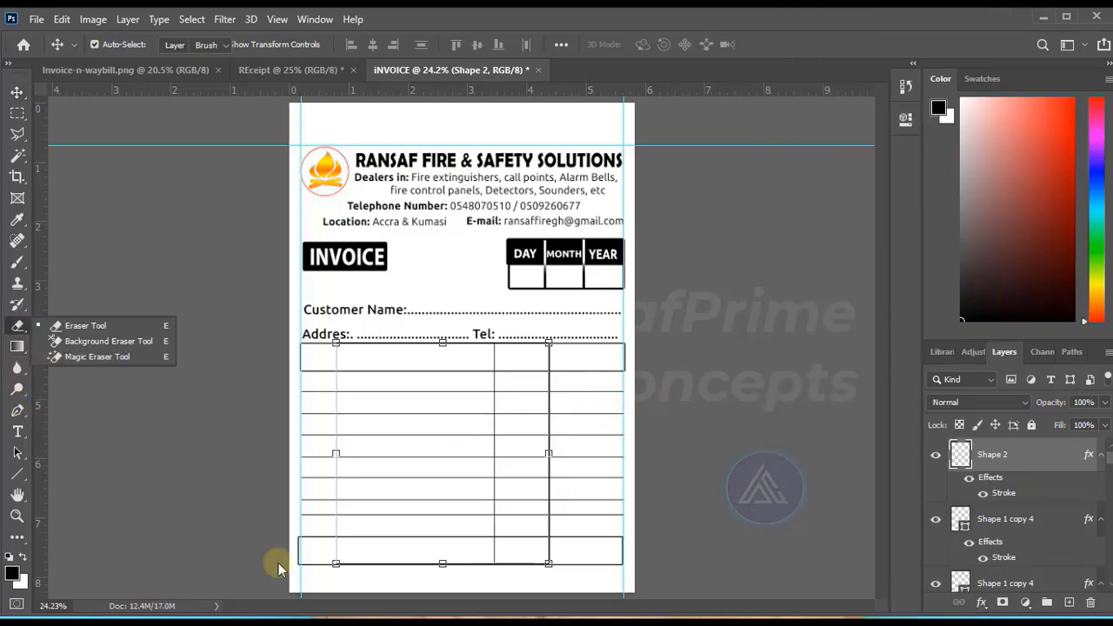
{"action": "left_click", "coordinate": [78, 325]}
{"action": "mouse_move", "coordinate": [336, 553]}
{"action": "left_mouse_down"}
{"action": "mouse_move", "coordinate": [303, 561]}
{"action": "mouse_move", "coordinate": [294, 546]}
{"action": "left_mouse_up"}
{"action": "key", "text": "ctrl+z"}
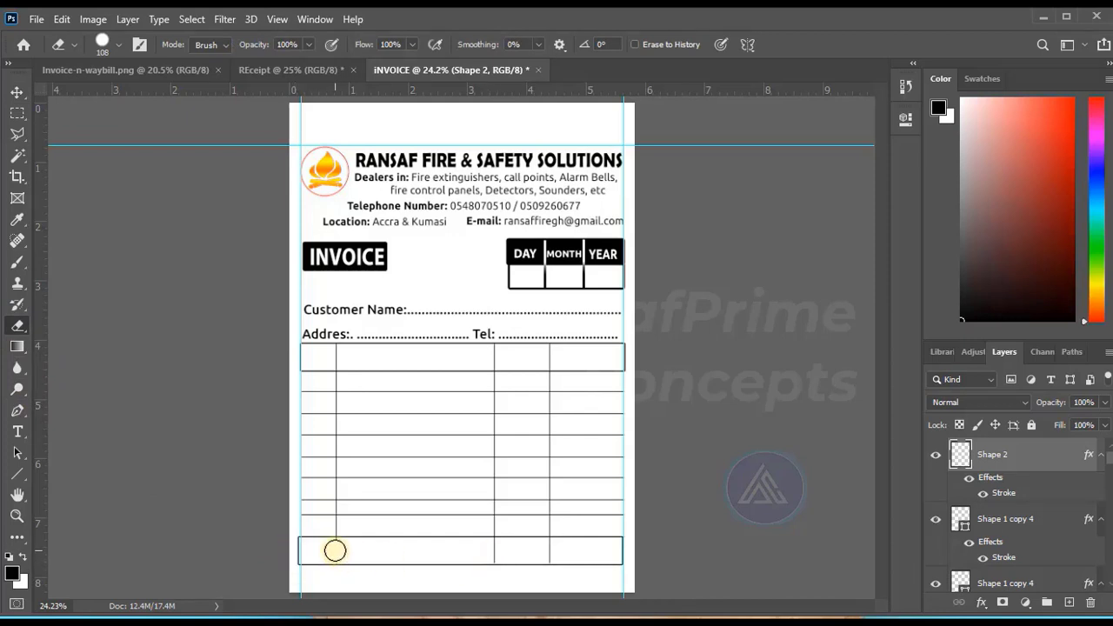
Stretch the footer rectangle up to the header row's bottom edge and fit its sides to the vertical guides.
{"action": "key", "text": "v"}
{"action": "left_click", "coordinate": [460, 539]}
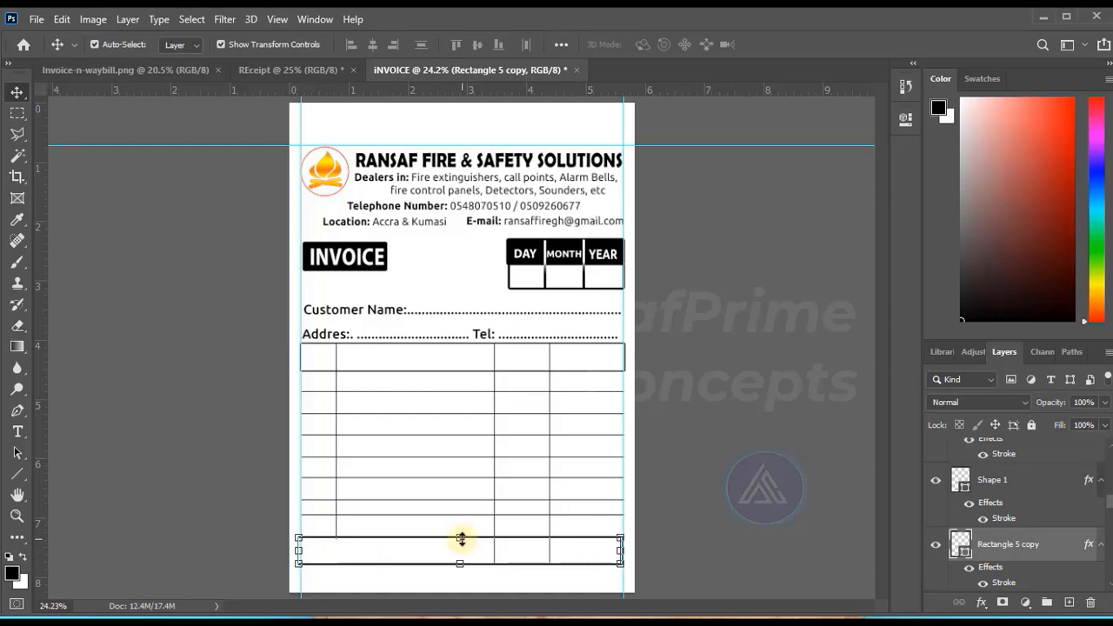
{"action": "left_click_drag", "start_coordinate": [461, 539], "coordinate": [471, 374]}
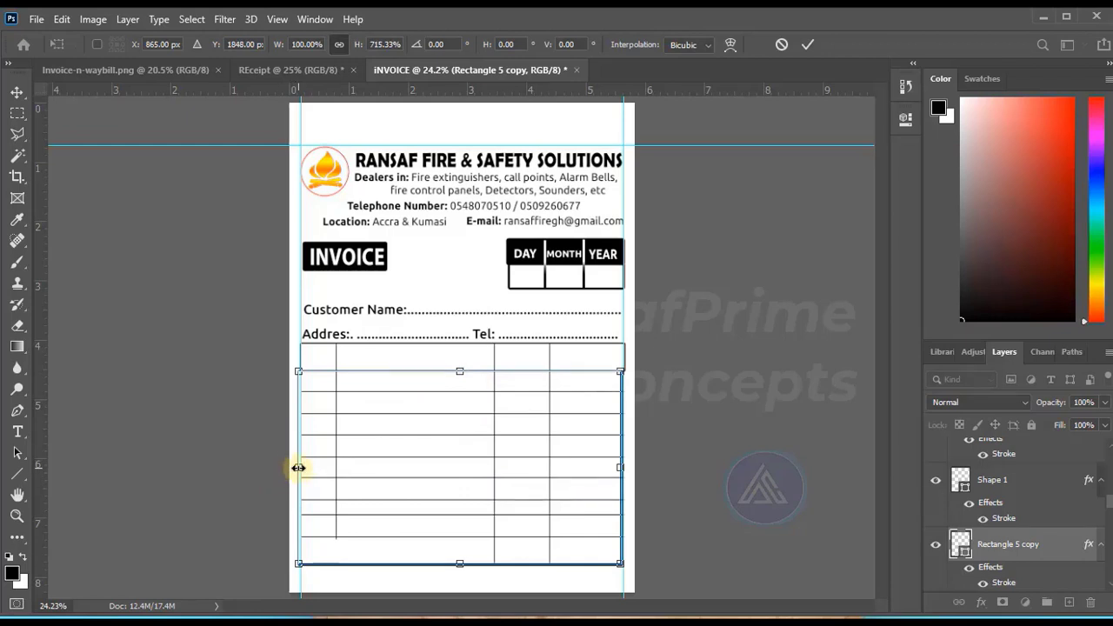
{"action": "left_click_drag", "start_coordinate": [298, 467], "coordinate": [301, 468]}
{"action": "left_click_drag", "start_coordinate": [619, 466], "coordinate": [623, 469]}
{"action": "left_click", "coordinate": [738, 298]}
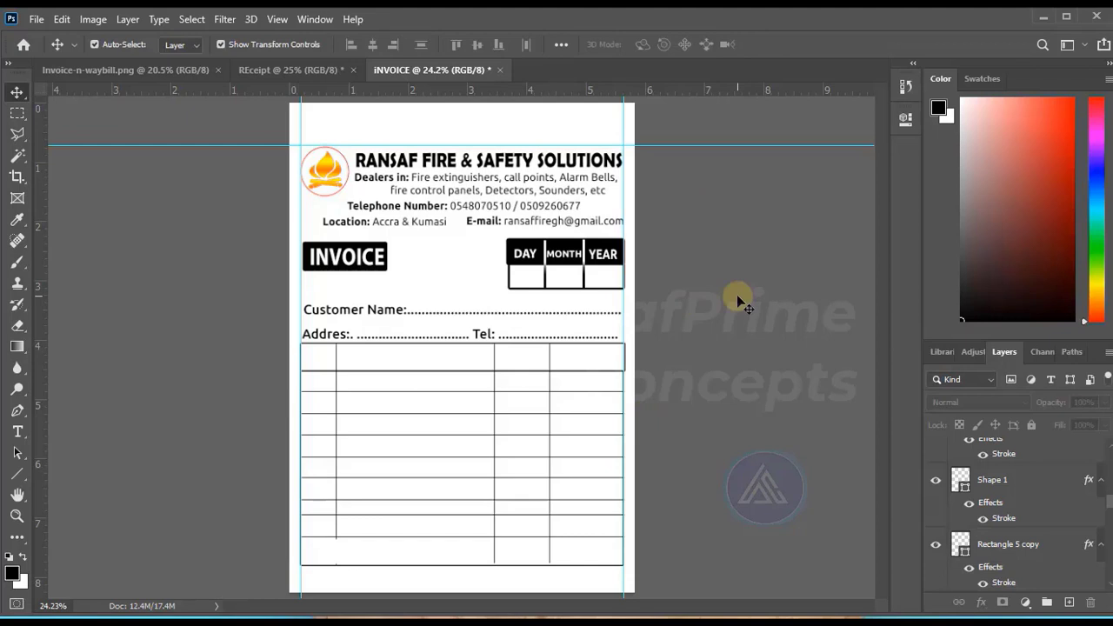
Shorten the stretched rectangle so its bottom edge meets the lowest table line, and confirm its stroke style.
{"action": "left_click", "coordinate": [418, 569]}
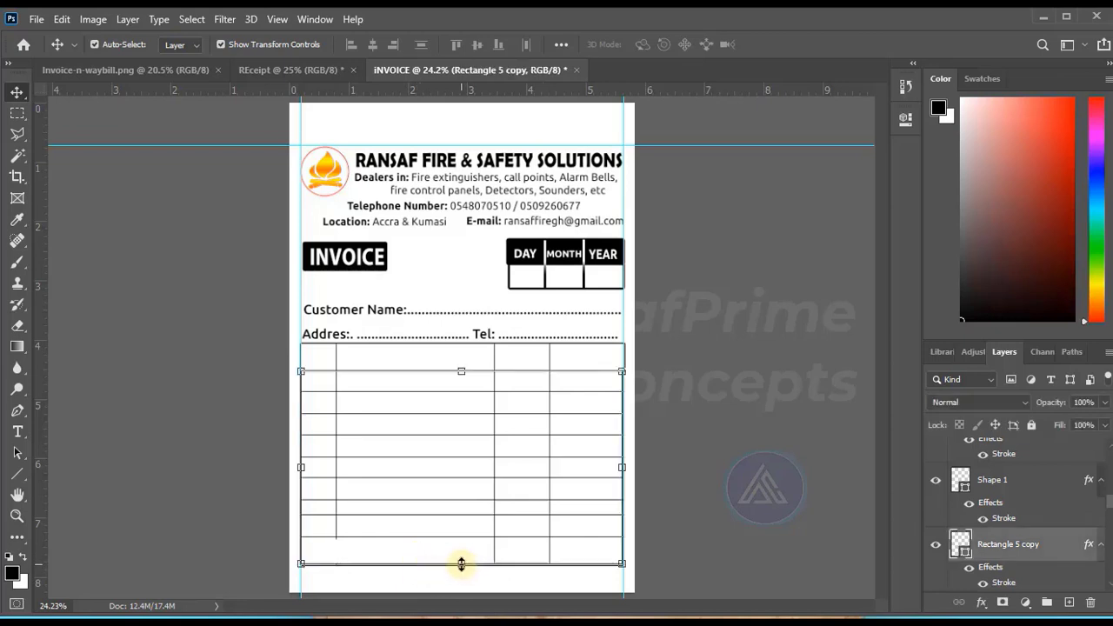
{"action": "left_click_drag", "start_coordinate": [460, 563], "coordinate": [460, 536]}
{"action": "left_click", "coordinate": [776, 43]}
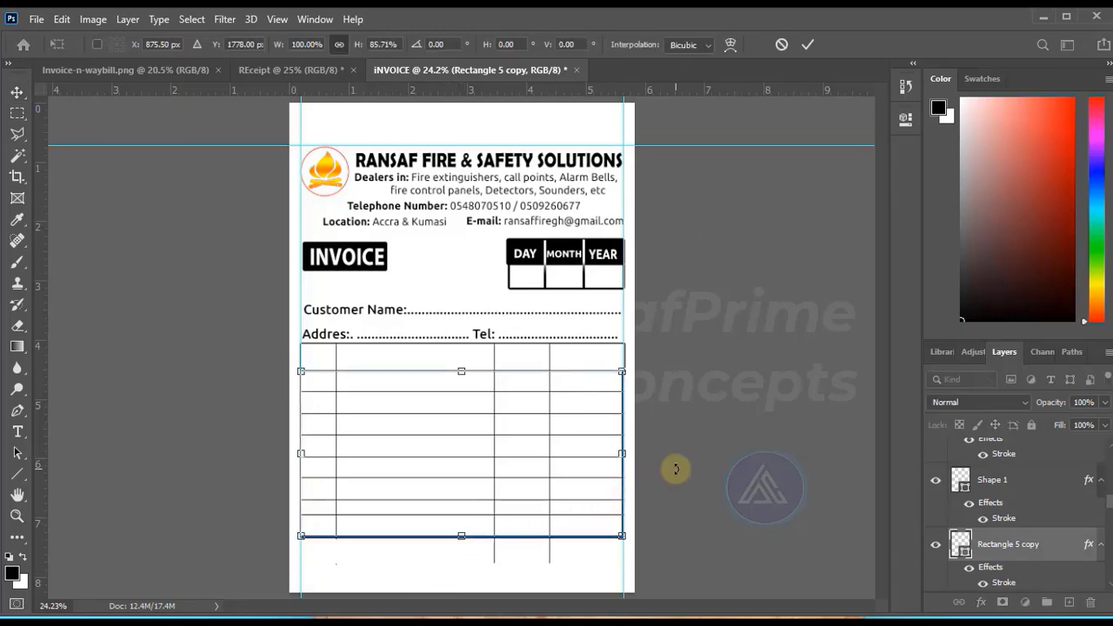
{"action": "key", "text": "Return"}
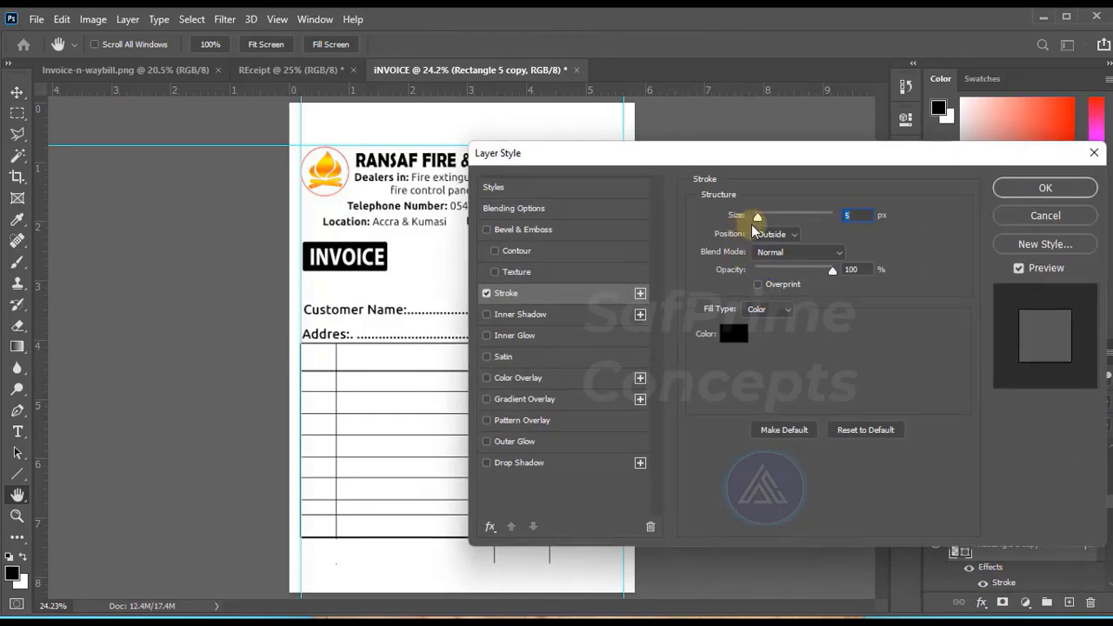
{"action": "key", "text": "Return"}
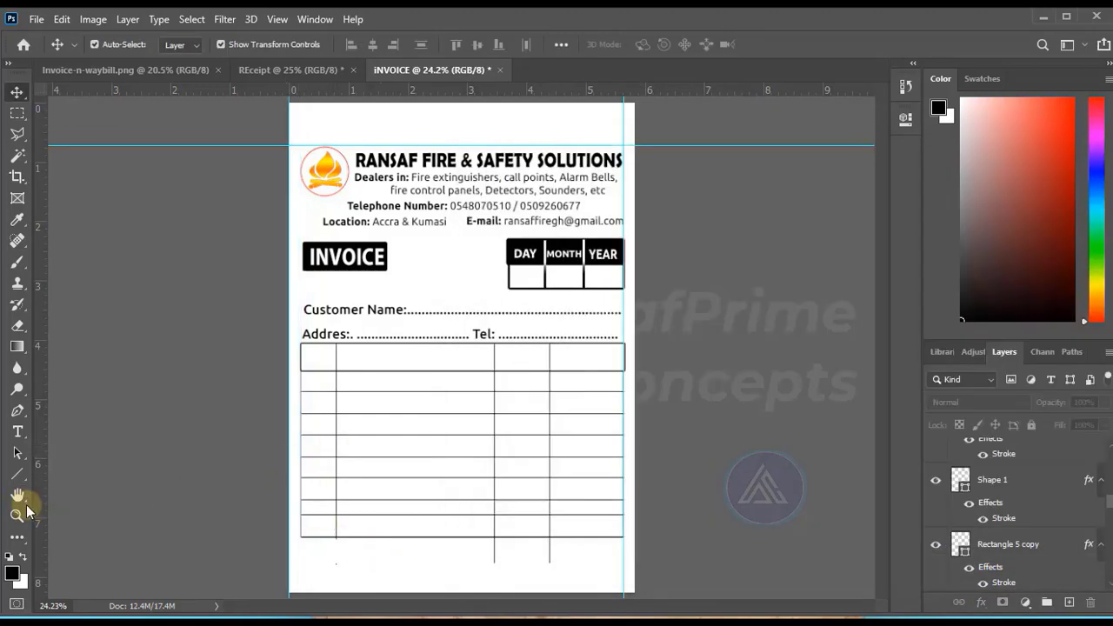
Draw 1 px lines closing the bottom and outer side of the footer cells, from the second divider to the table's right edge.
{"action": "left_click", "coordinate": [16, 474]}
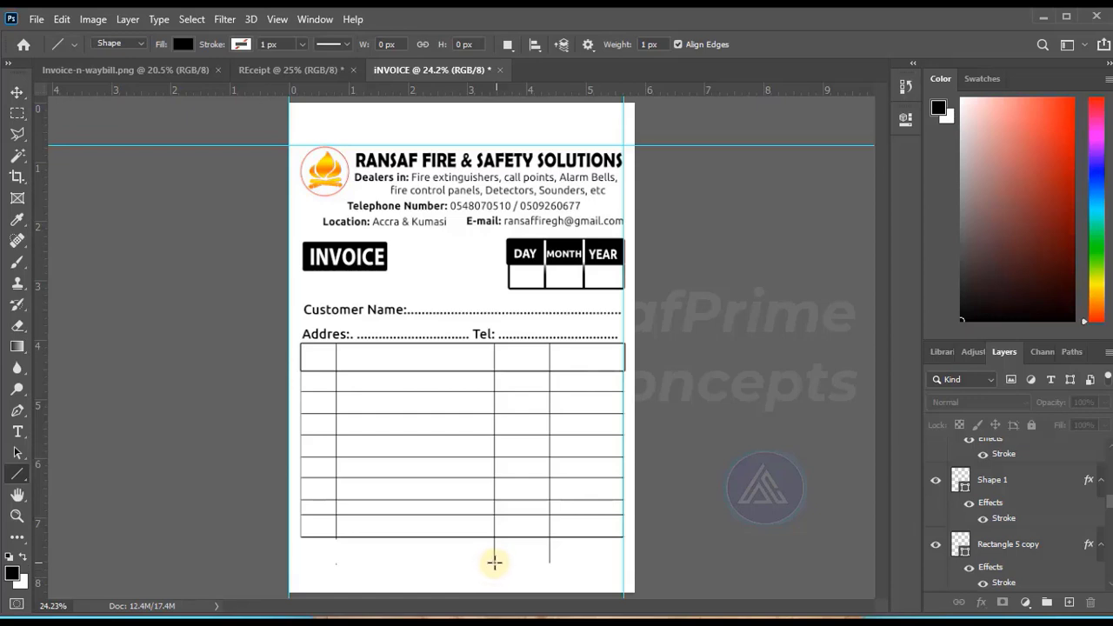
{"action": "left_click_drag", "start_coordinate": [494, 562], "coordinate": [623, 563]}
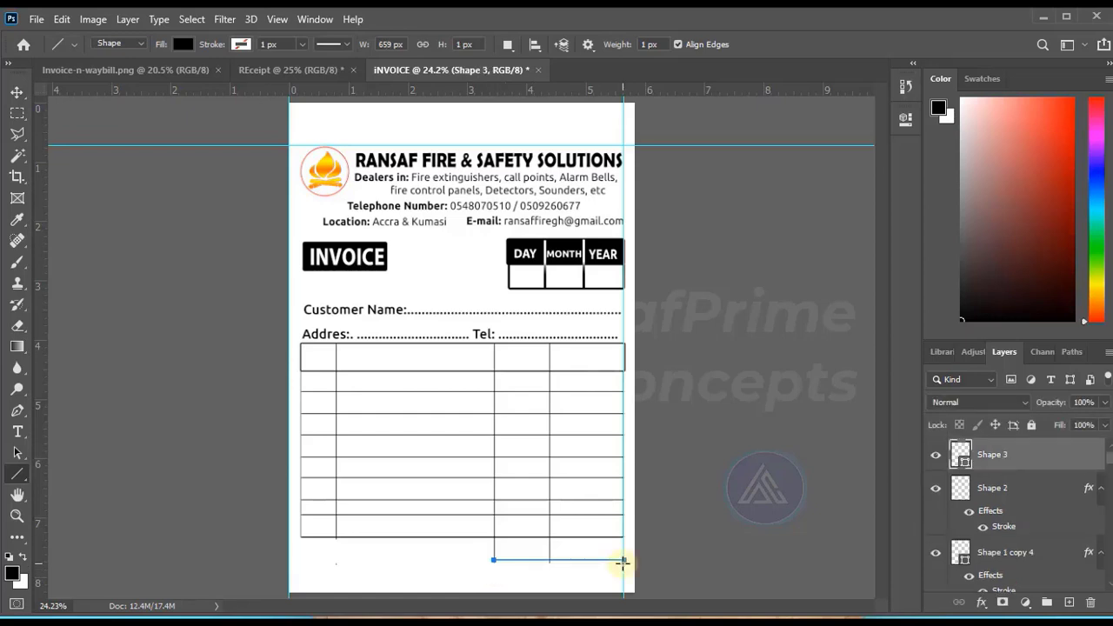
{"action": "left_click", "coordinate": [17, 92]}
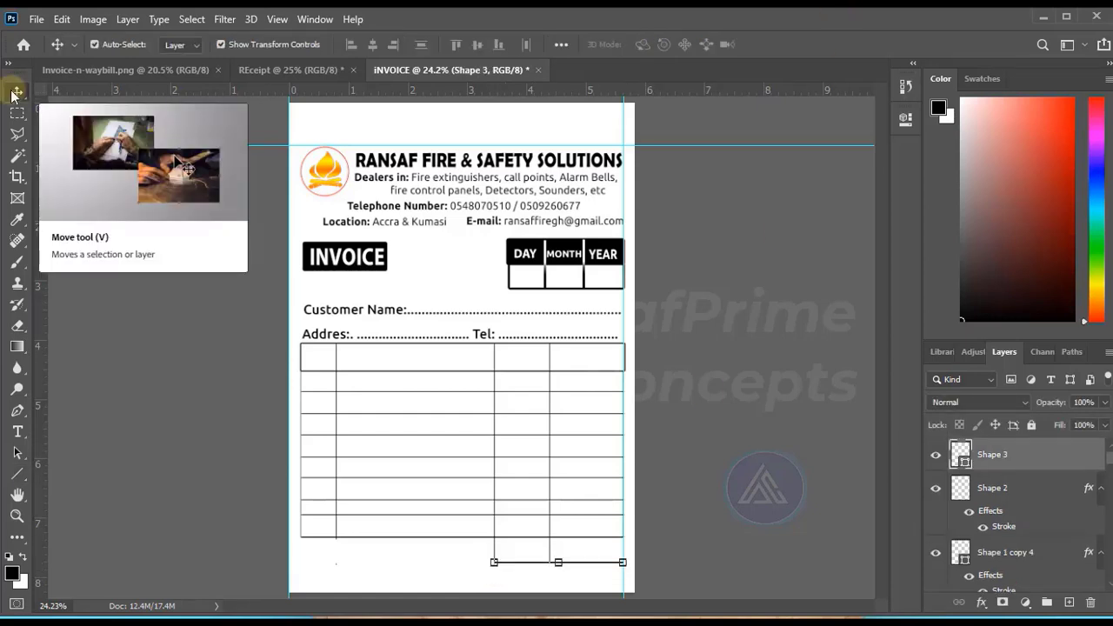
{"action": "left_click", "coordinate": [16, 474]}
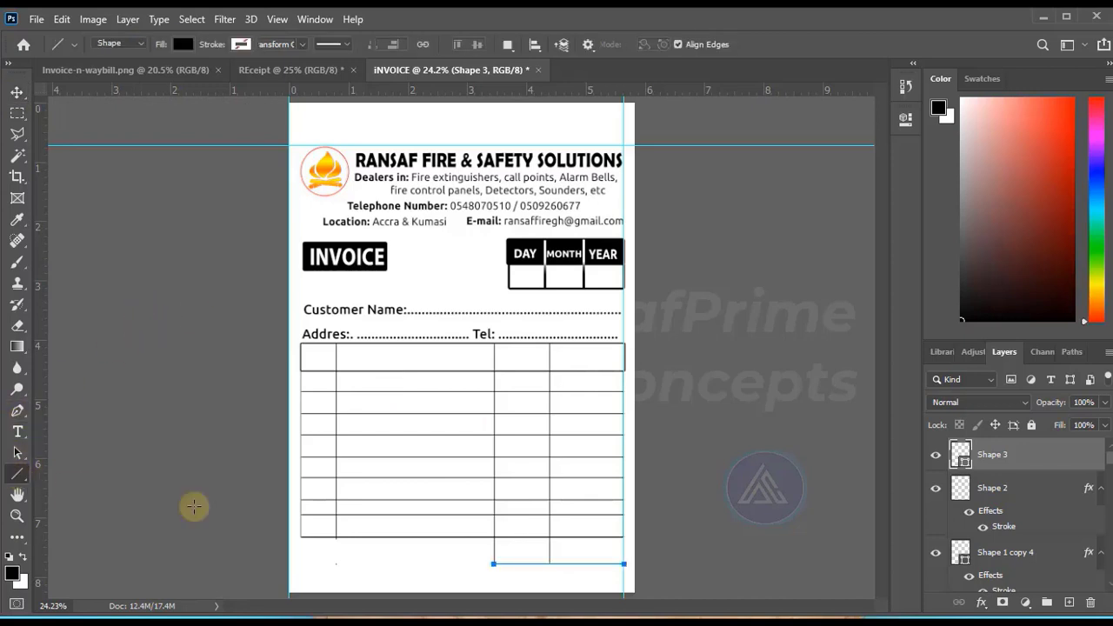
{"action": "left_click_drag", "start_coordinate": [623, 563], "coordinate": [623, 534]}
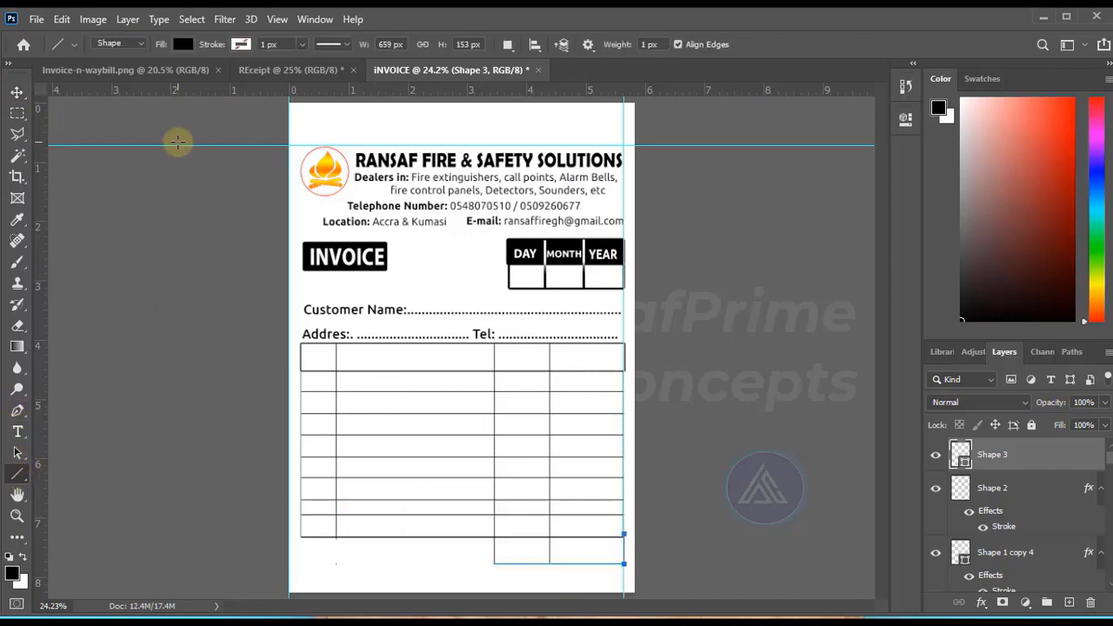
{"action": "left_click", "coordinate": [17, 92]}
{"action": "left_click", "coordinate": [729, 380]}
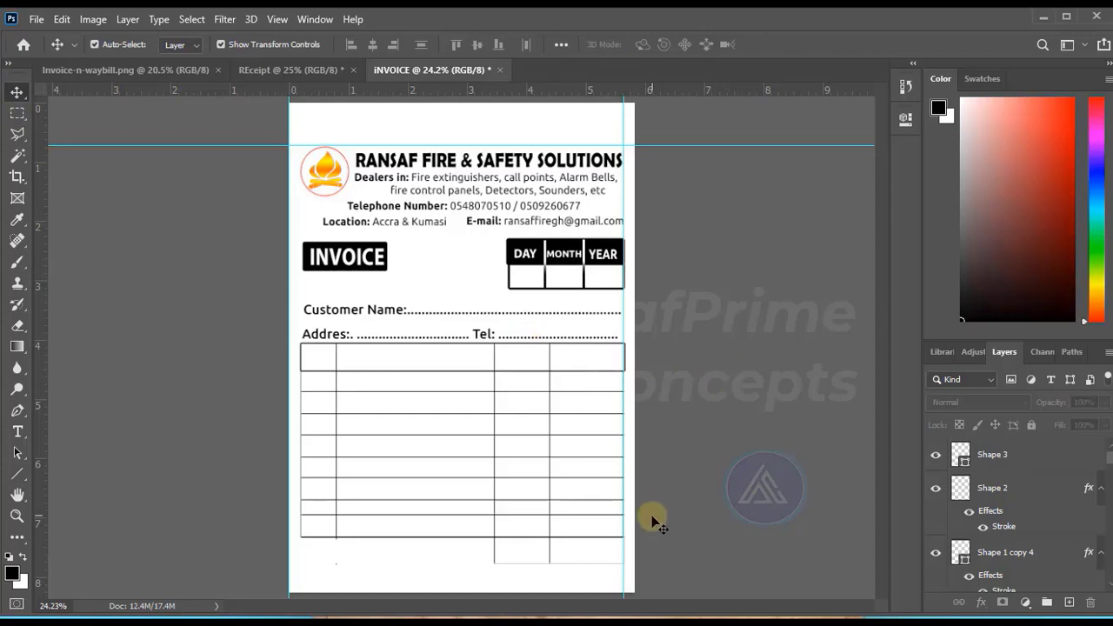
Apply a 3 px black outside stroke to the lines closing the footer cells.
{"action": "left_click_drag", "start_coordinate": [582, 582], "coordinate": [606, 544]}
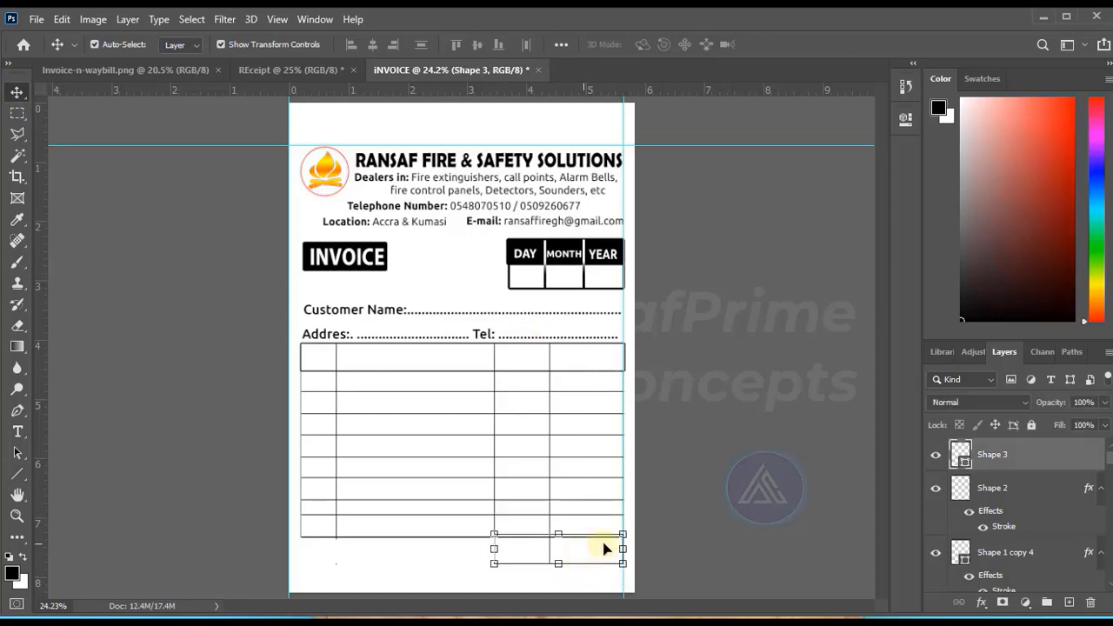
{"action": "left_click", "coordinate": [982, 601]}
{"action": "left_click", "coordinate": [1006, 483]}
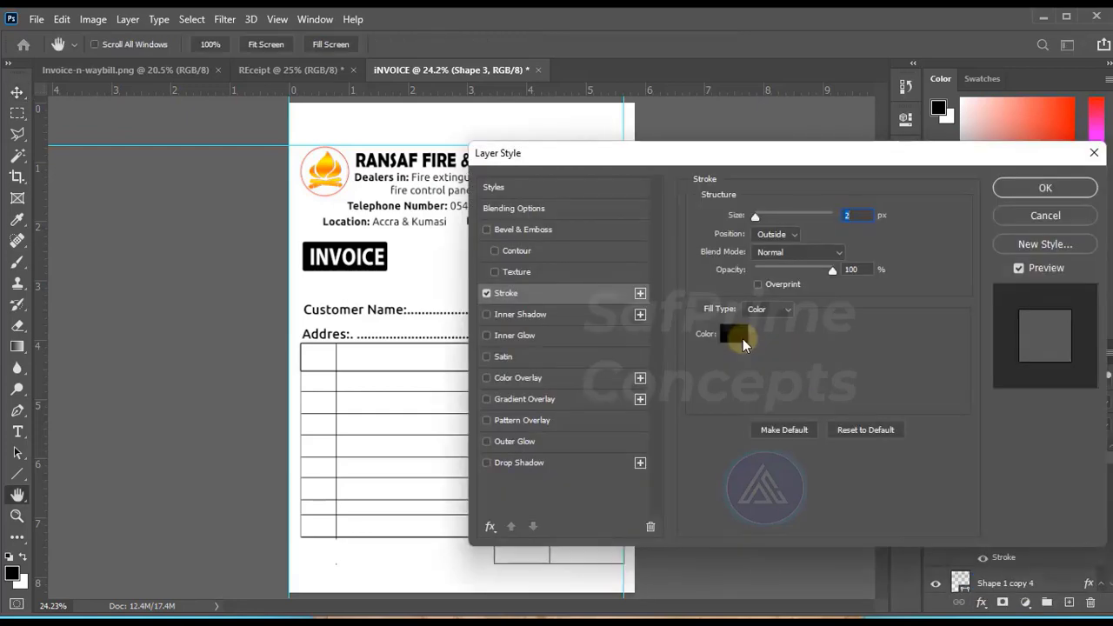
{"action": "key", "text": "Up"}
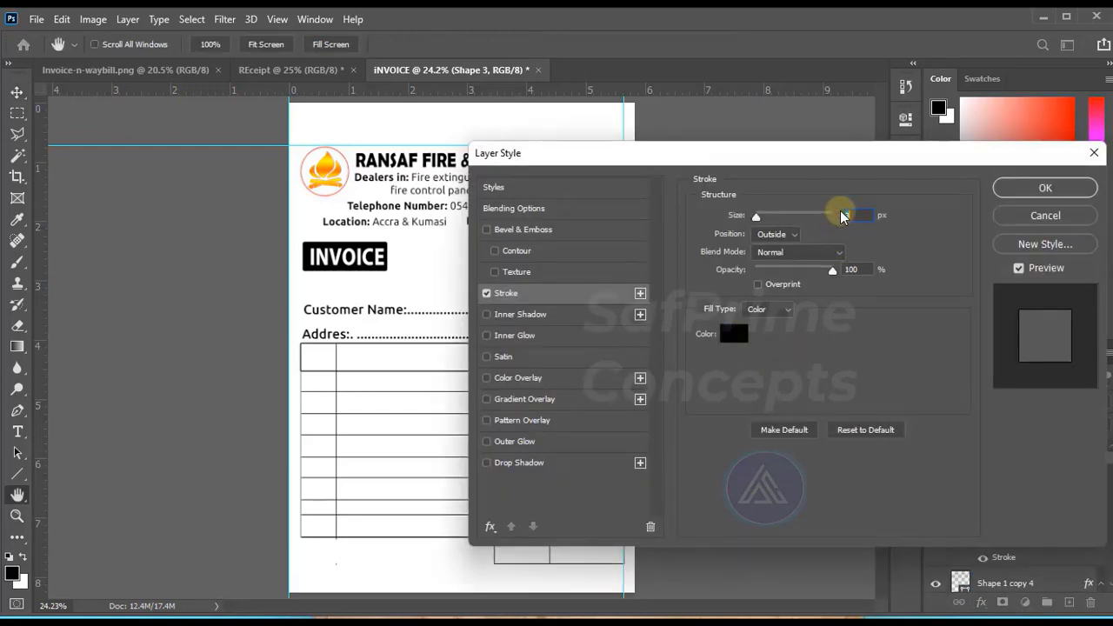
{"action": "left_click", "coordinate": [1044, 188]}
Move the vertical guide at the table's right edge out to the page's right edge.
{"action": "left_click_drag", "start_coordinate": [623, 579], "coordinate": [641, 579]}
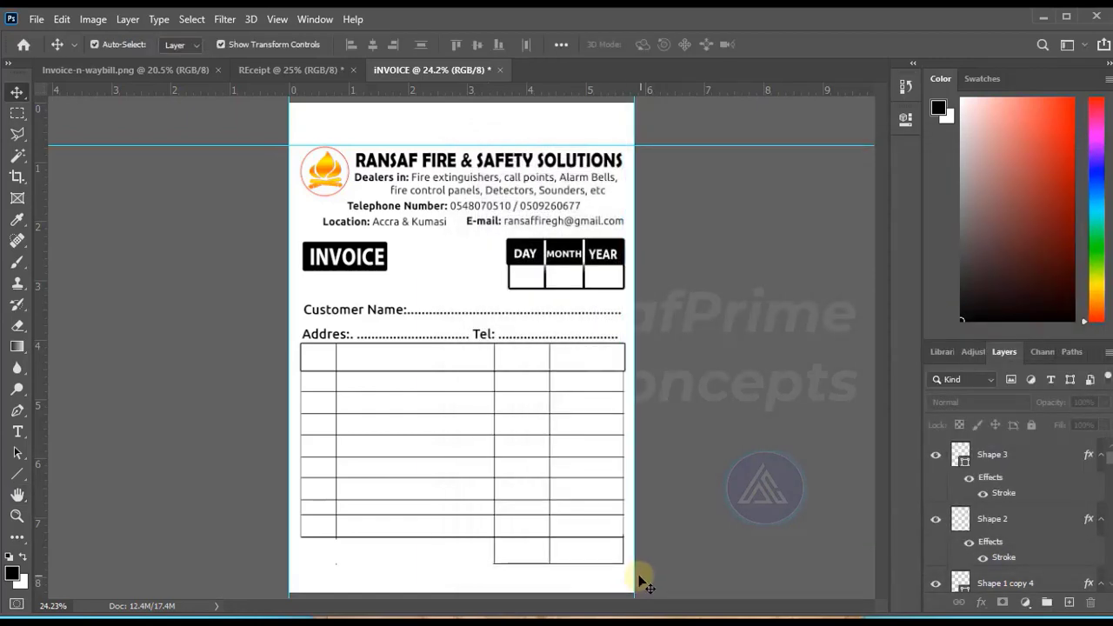
{"action": "left_click", "coordinate": [623, 432]}
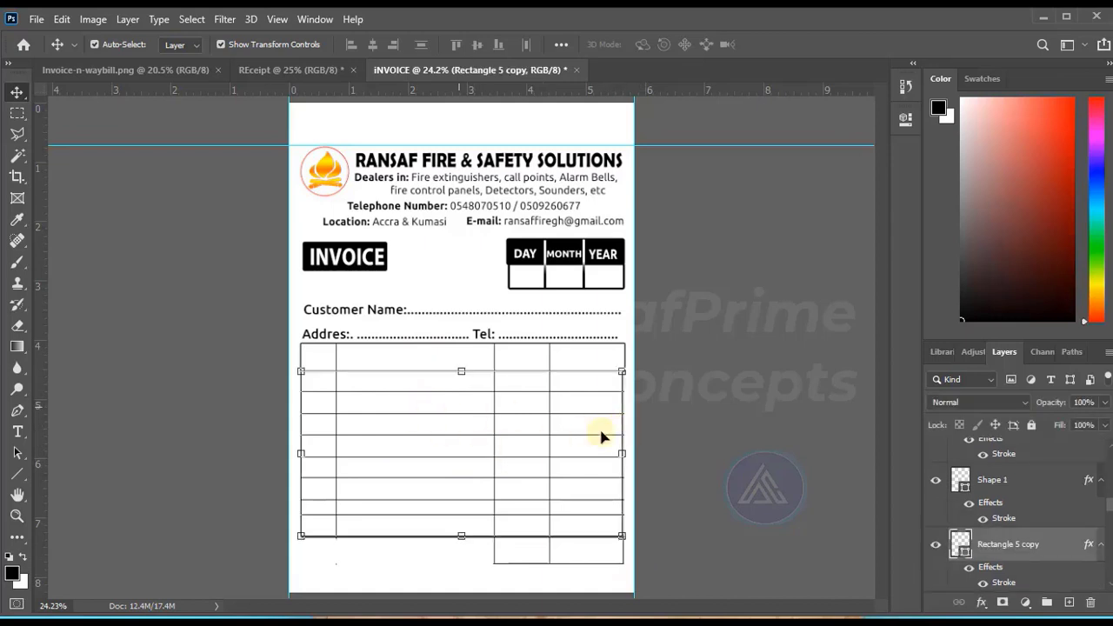
{"action": "left_click", "coordinate": [527, 555]}
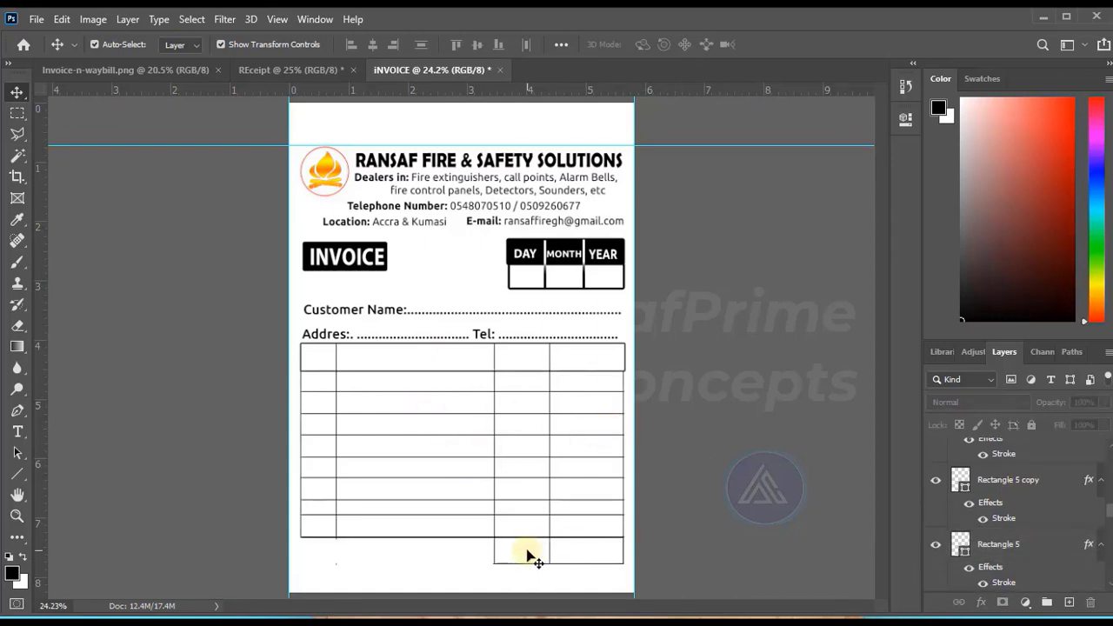
Remove the rectangle around the table body and delete the lowest full-width table line.
{"action": "left_click", "coordinate": [428, 537]}
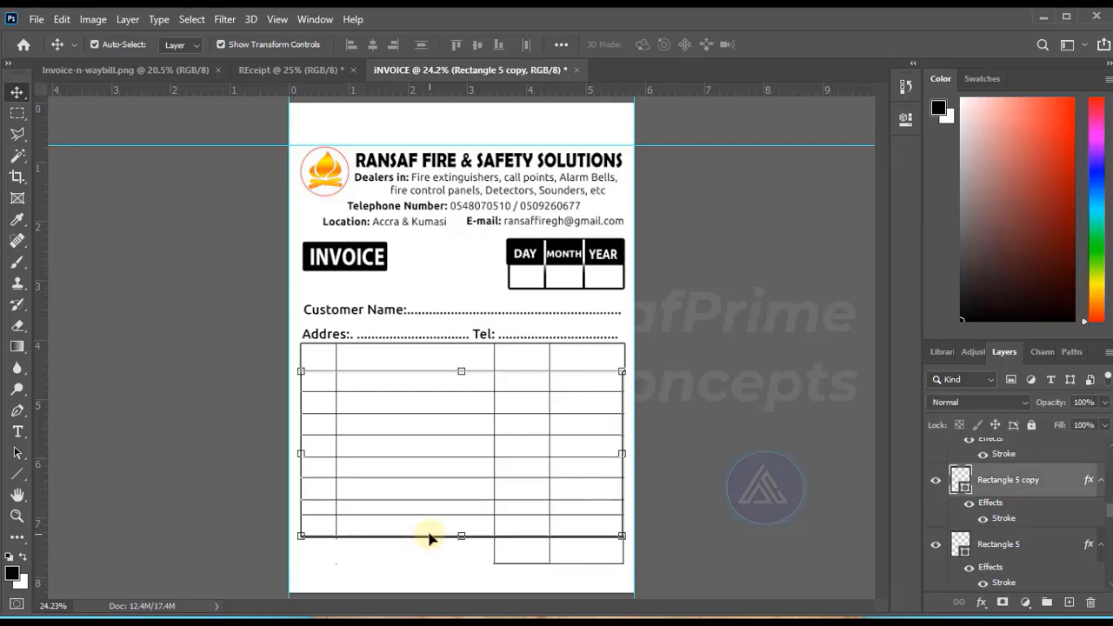
{"action": "left_click", "coordinate": [935, 482]}
{"action": "left_click_drag", "start_coordinate": [424, 536], "coordinate": [419, 554]}
{"action": "key", "text": "Delete"}
{"action": "left_click", "coordinate": [315, 537]}
{"action": "key", "text": "Delete"}
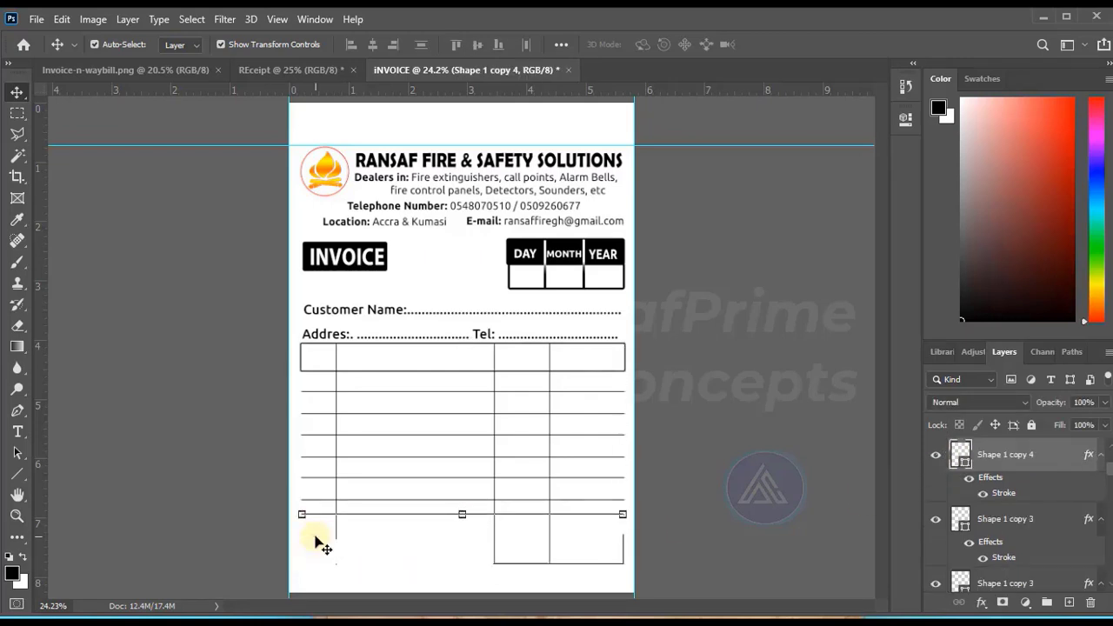
{"action": "scroll", "coordinate": [947, 507], "scroll_direction": "up", "scroll_amount": 2}
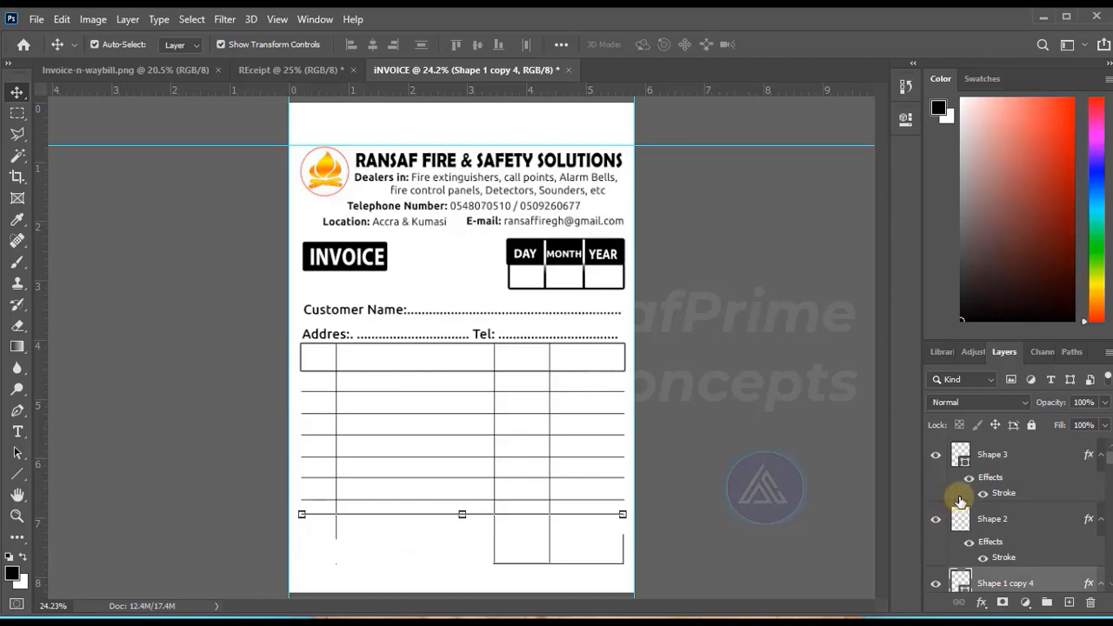
Turn the visibility of the rectangle outlining the table body back on.
{"action": "scroll", "coordinate": [932, 548], "scroll_direction": "down", "scroll_amount": 3}
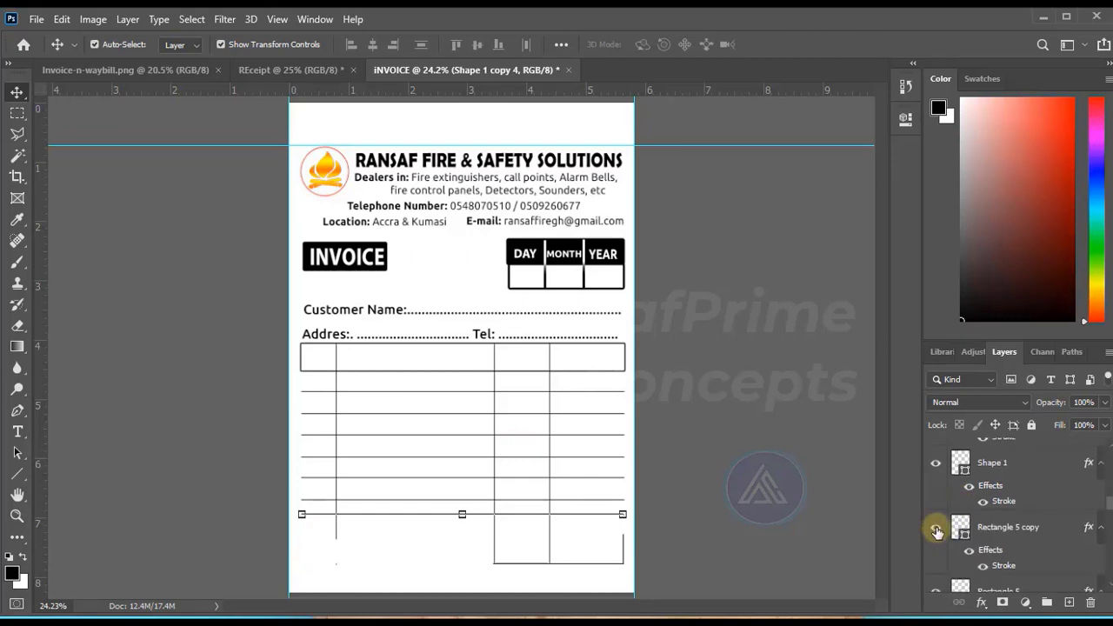
{"action": "left_click", "coordinate": [936, 532]}
{"action": "left_click", "coordinate": [745, 457]}
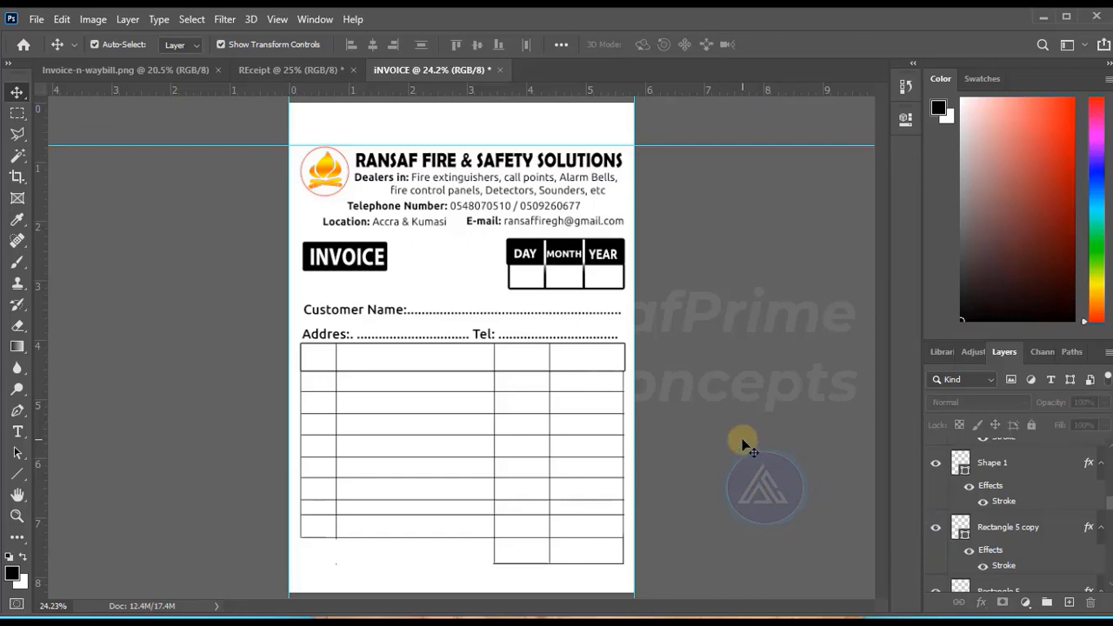
Add the headings QTY and DESCRIPTION in 16 pt Ubuntu Medium to the table's first two header cells.
{"action": "left_click", "coordinate": [17, 432]}
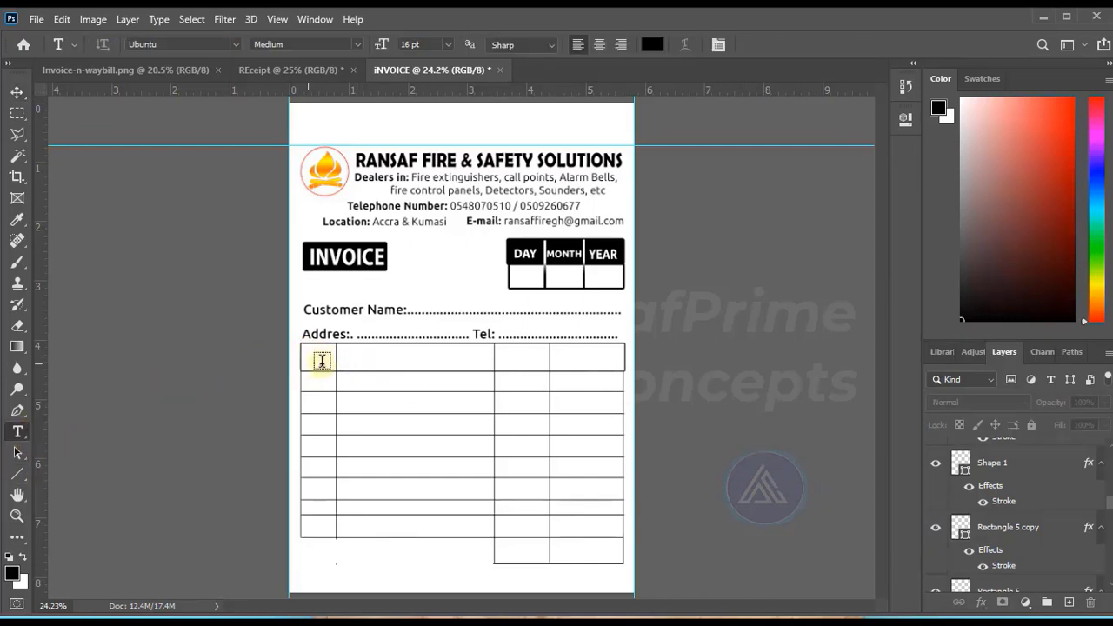
{"action": "left_click", "coordinate": [315, 359]}
{"action": "type", "text": "QTY"}
{"action": "left_click", "coordinate": [371, 360]}
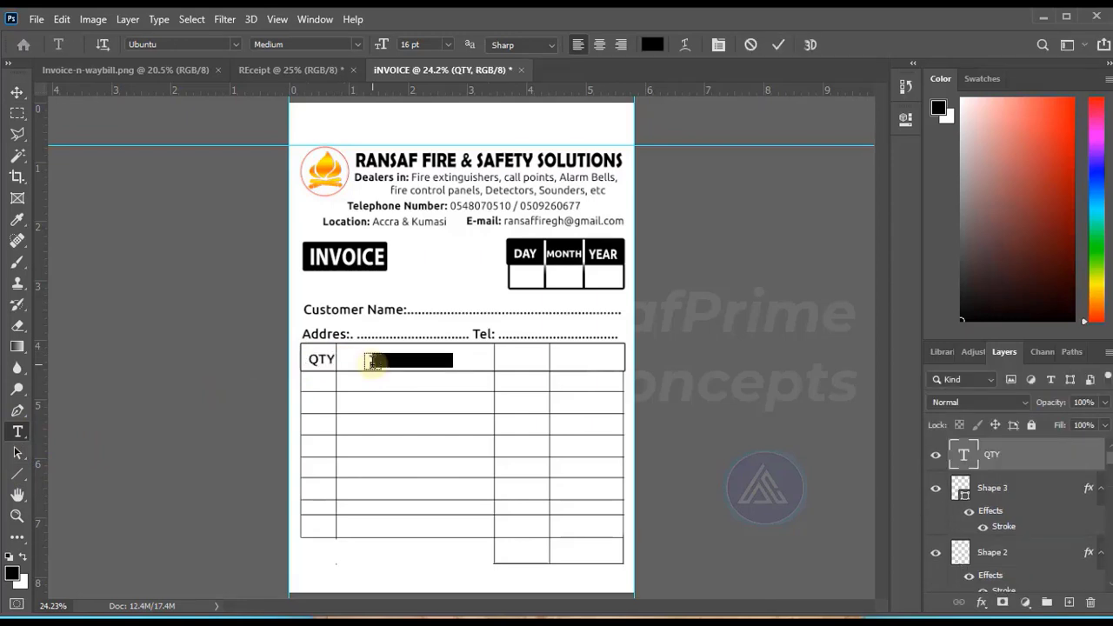
{"action": "type", "text": "DESCRIPTION"}
{"action": "key", "text": "ctrl+Return"}
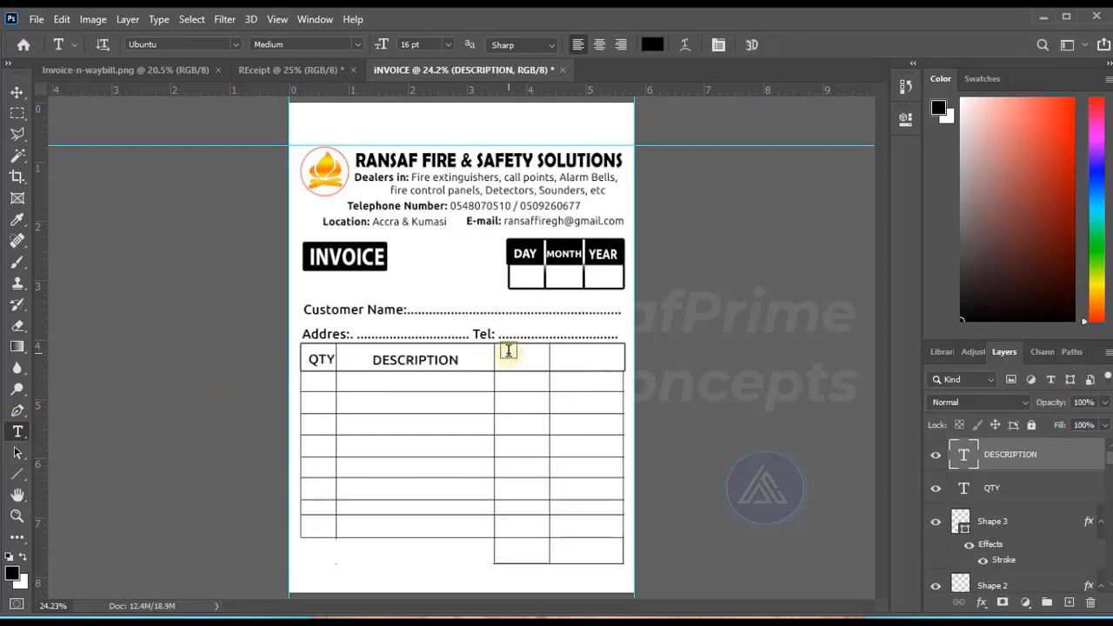
Add the headings UNIT PRICE, split over two lines, and AMOUNT to the last two header cells.
{"action": "left_click", "coordinate": [508, 351]}
{"action": "left_click", "coordinate": [561, 358]}
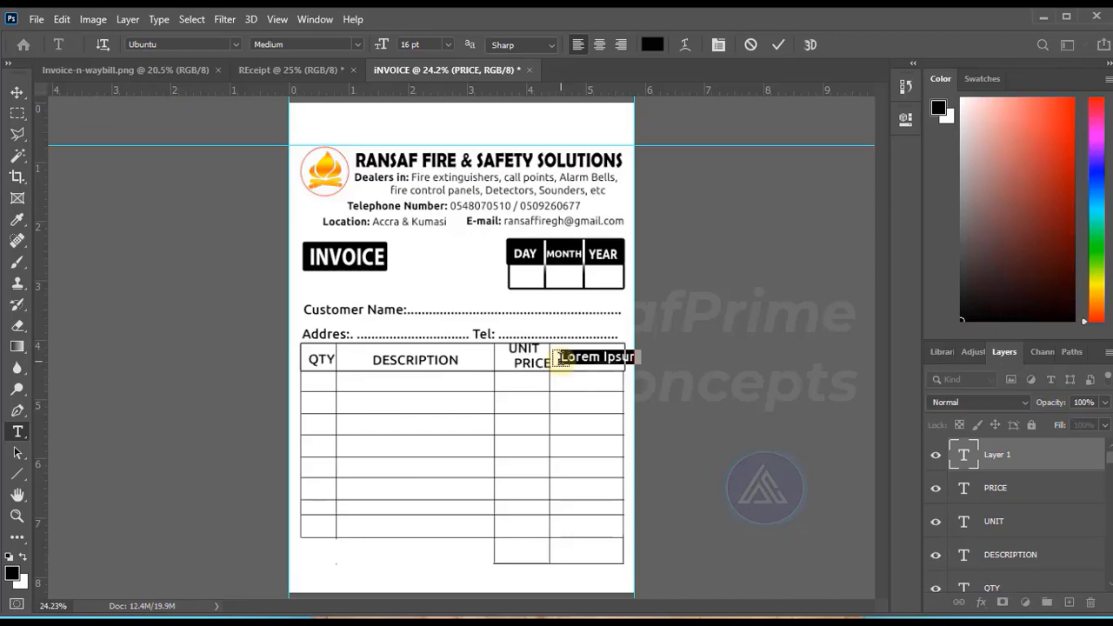
{"action": "type", "text": "AM"}
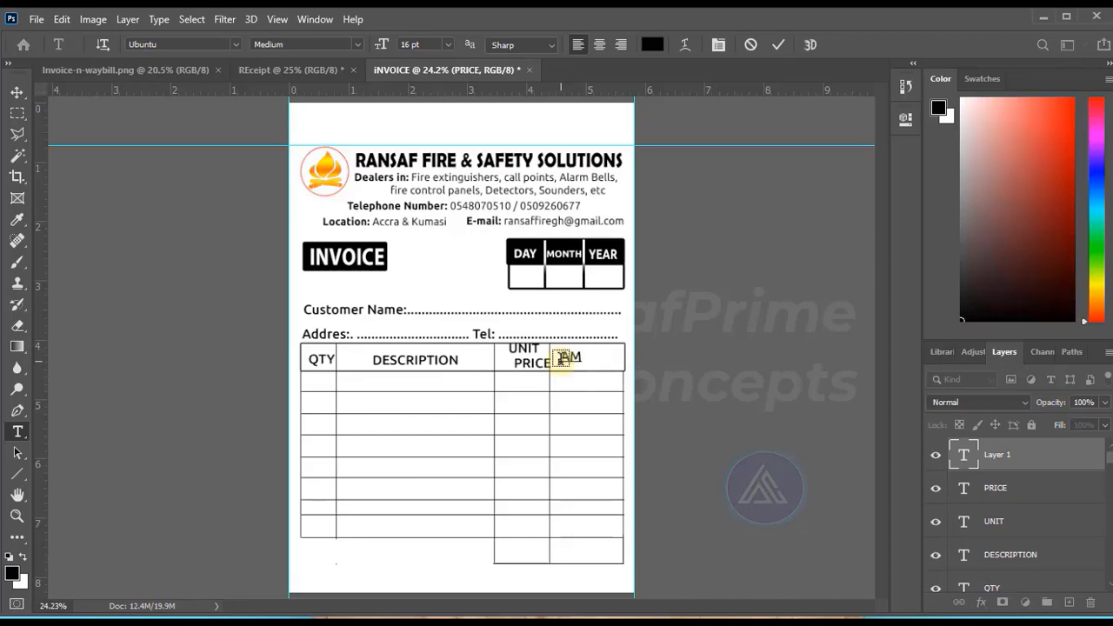
{"action": "type", "text": "OUNT"}
{"action": "key", "text": "ctrl+Return"}
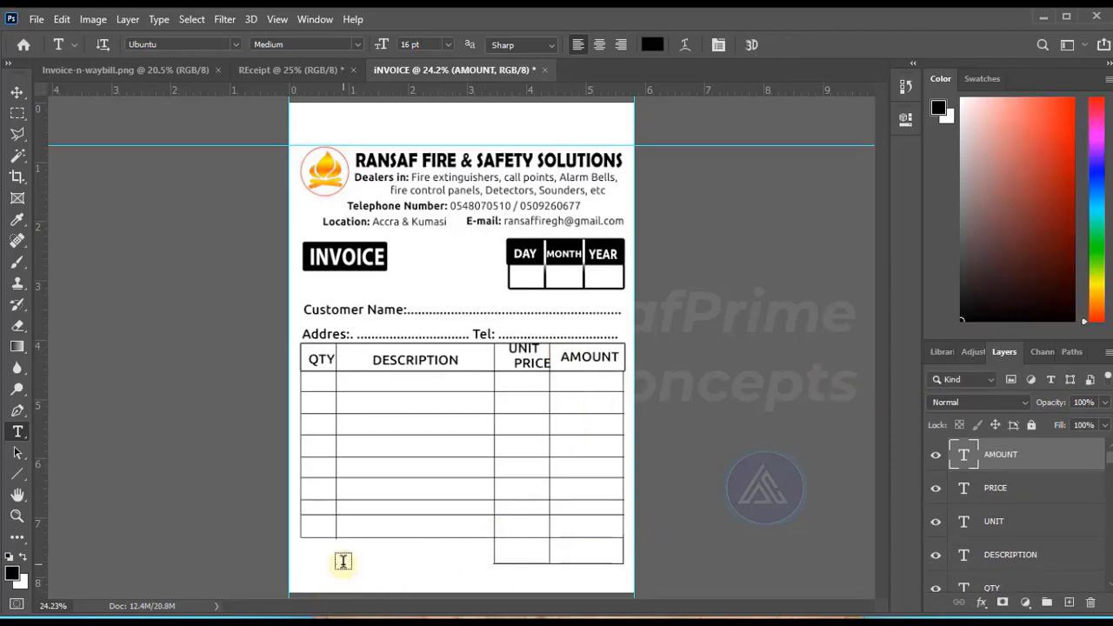
Add dotted signature lines beneath the table for the customer and for the manager.
{"action": "left_click", "coordinate": [504, 583]}
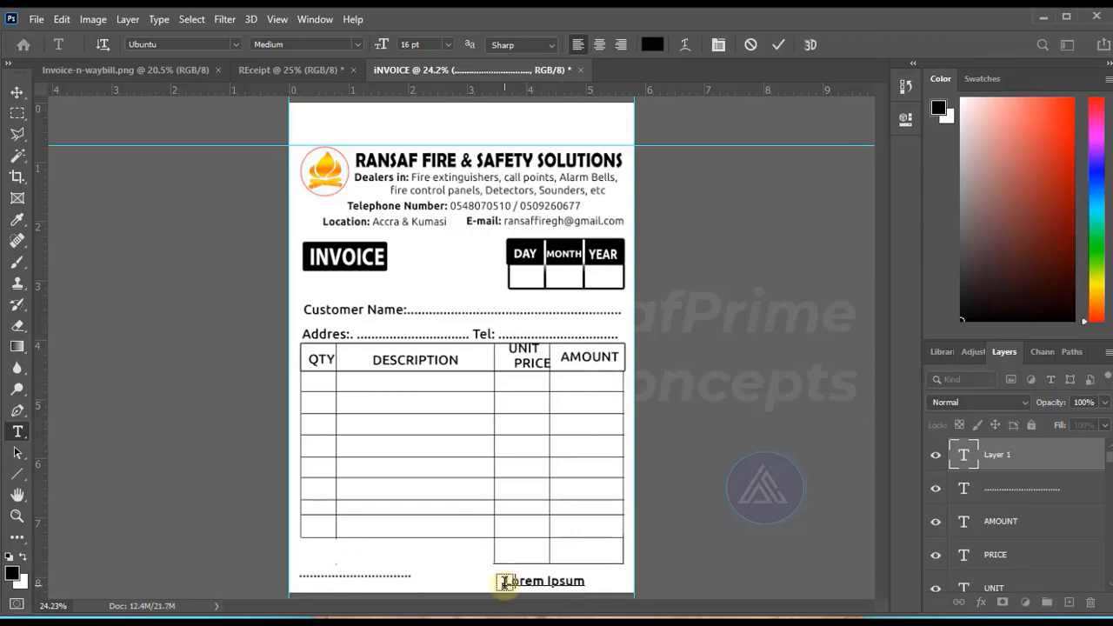
{"action": "type", "text": "........................."}
{"action": "key", "text": "ctrl+Return"}
Shift the customer lines and the whole item table slightly upward together.
{"action": "left_click", "coordinate": [18, 92]}
{"action": "left_click", "coordinate": [196, 228]}
{"action": "left_click_drag", "start_coordinate": [296, 292], "coordinate": [641, 570]}
{"action": "key", "text": "shift+Up"}
{"action": "key", "text": "shift+Up"}
{"action": "key", "text": "shift+Up"}
{"action": "key", "text": "shift+Up"}
{"action": "key", "text": "shift+Up"}
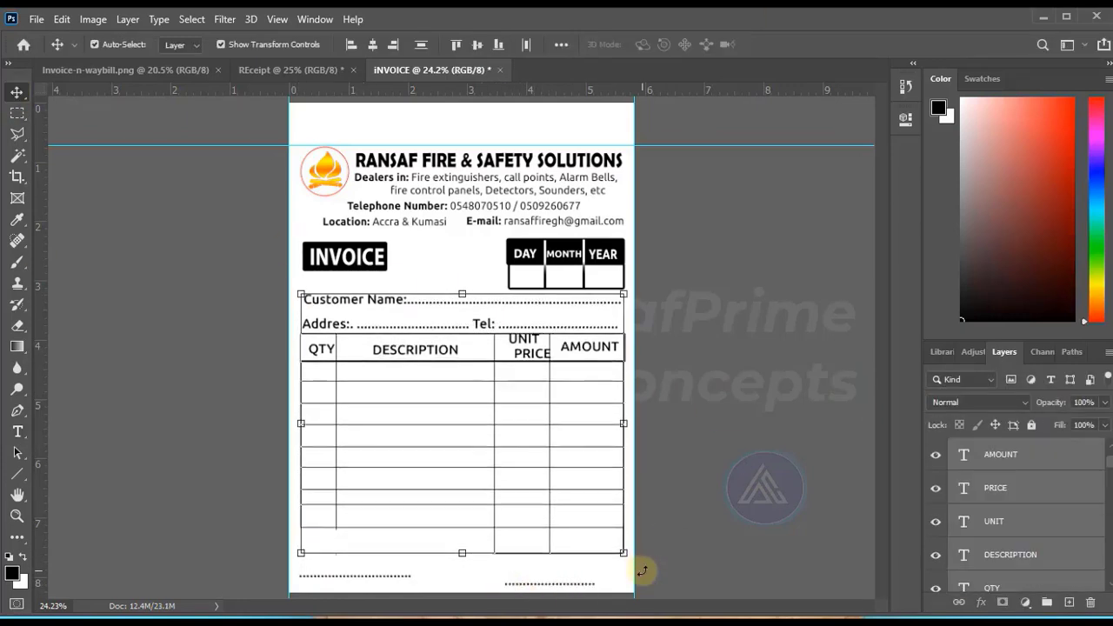
Move the INVOICE label with the date box, and the company header with its logo, slightly upward.
{"action": "left_click_drag", "start_coordinate": [300, 232], "coordinate": [641, 283]}
{"action": "key", "text": "shift+Up"}
{"action": "key", "text": "shift+Up"}
{"action": "left_click", "coordinate": [295, 237]}
{"action": "key", "text": "shift+Up"}
{"action": "key", "text": "shift+Up"}
{"action": "key", "text": "shift+Up"}
{"action": "key", "text": "shift+Up"}
Raise the customer lines and item table a little more to leave room for the signatures.
{"action": "left_click", "coordinate": [693, 318]}
{"action": "left_click_drag", "start_coordinate": [295, 287], "coordinate": [645, 569]}
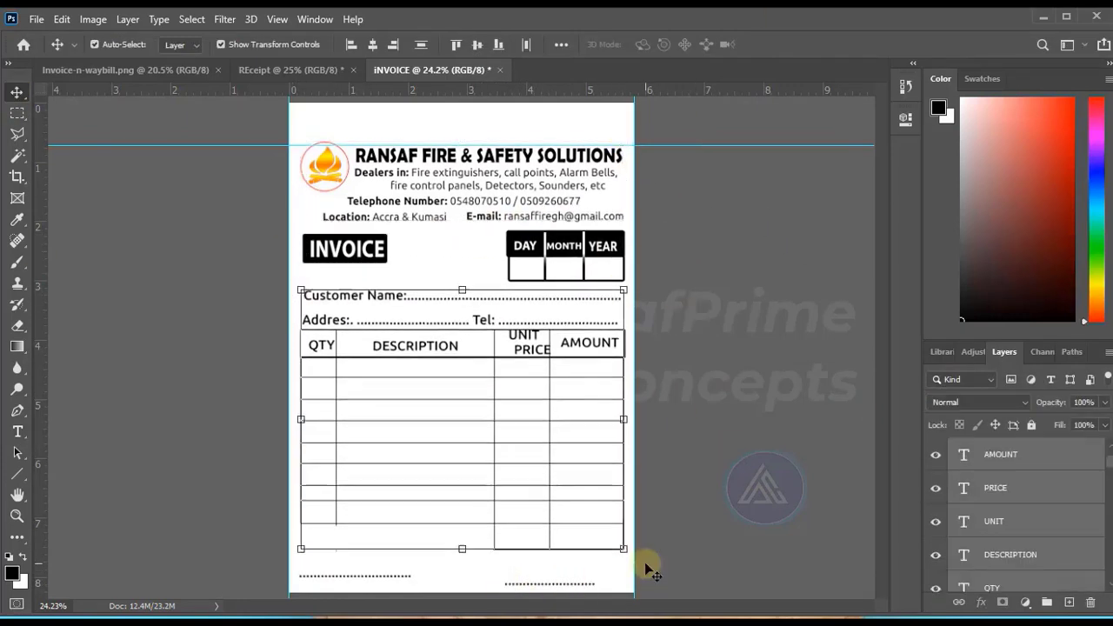
{"action": "key", "text": "shift+Up"}
{"action": "key", "text": "shift+Up"}
{"action": "key", "text": "shift+Up"}
Move the manager's dotted signature line slightly upward.
{"action": "left_click", "coordinate": [646, 571]}
{"action": "left_click", "coordinate": [550, 585]}
{"action": "key", "text": "shift+Up"}
{"action": "key", "text": "shift+Up"}
{"action": "key", "text": "shift+Up"}
{"action": "key", "text": "shift+Up"}
{"action": "key", "text": "shift+Up"}
Caption the dotted lines "Customers signature" and "Managers signature", and label the first footer cell "Total".
{"action": "key", "text": "t"}
{"action": "left_click", "coordinate": [306, 582]}
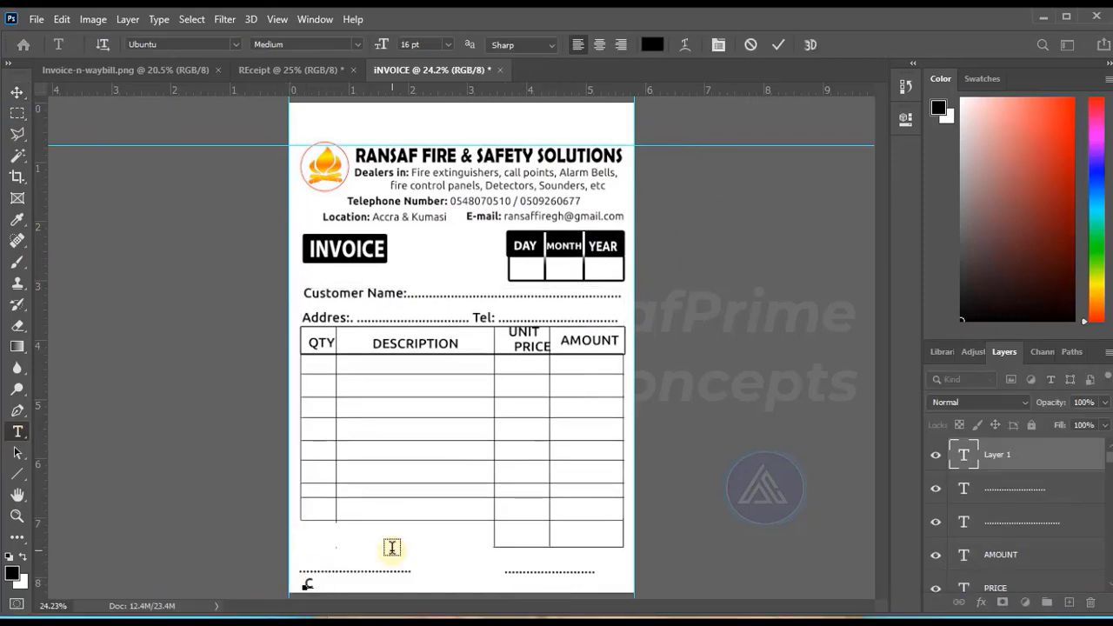
{"action": "type", "text": "Customers signature"}
{"action": "key", "text": "ctrl+Return"}
{"action": "left_click", "coordinate": [510, 584]}
{"action": "type", "text": "Managers signature"}
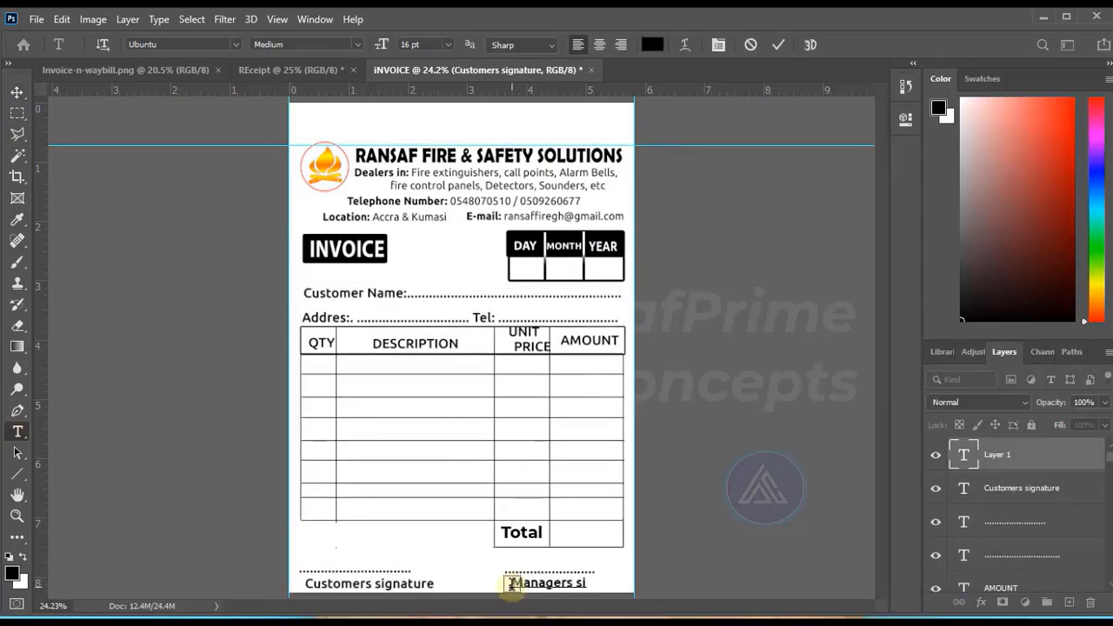
{"action": "key", "text": "ctrl+Return"}
Nudge the "Managers signature" caption slightly left beneath its dotted line.
{"action": "left_click", "coordinate": [17, 92]}
{"action": "key", "text": "shift+Left"}
{"action": "key", "text": "shift+Left"}
{"action": "key", "text": "shift+Left"}
{"action": "key", "text": "shift+Left"}
{"action": "key", "text": "shift+Left"}
{"action": "key", "text": "shift+Left"}
{"action": "key", "text": "shift+Left"}
{"action": "left_click", "coordinate": [771, 450]}
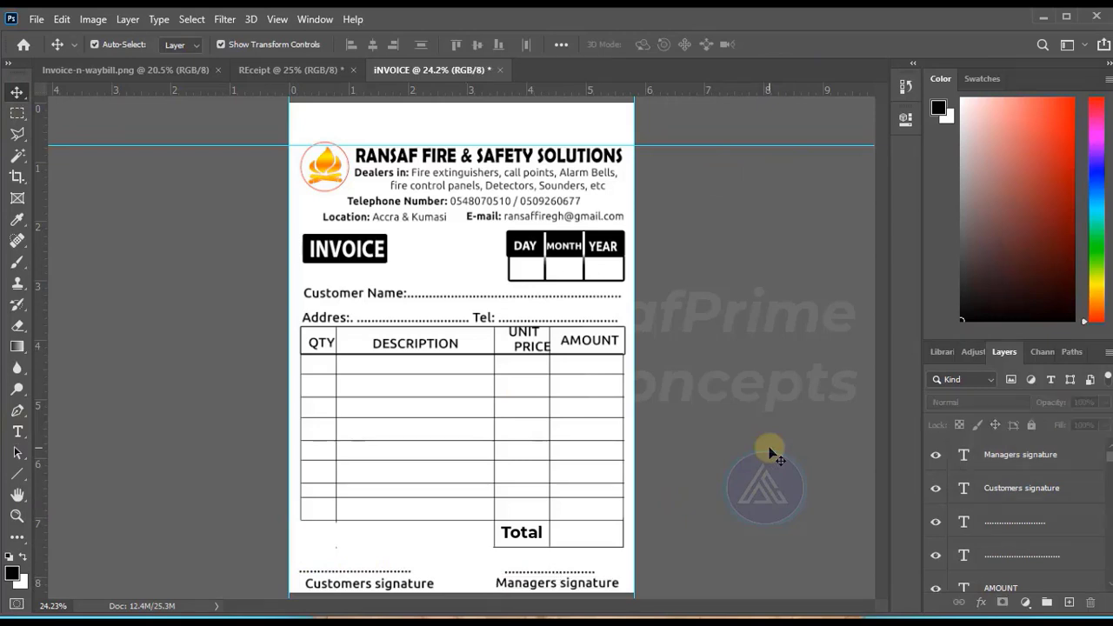
Place an enlarged copy of the flame logo over the table body and lower its opacity as a watermark.
{"action": "left_click", "coordinate": [336, 170]}
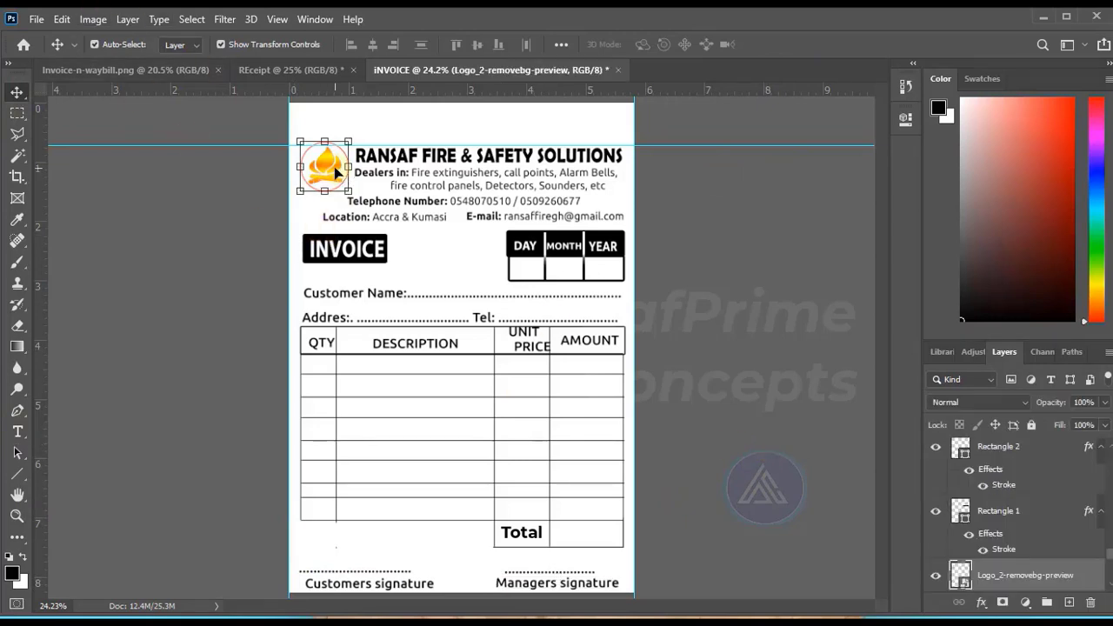
{"action": "left_click_drag", "start_coordinate": [336, 170], "coordinate": [415, 423], "text": "alt"}
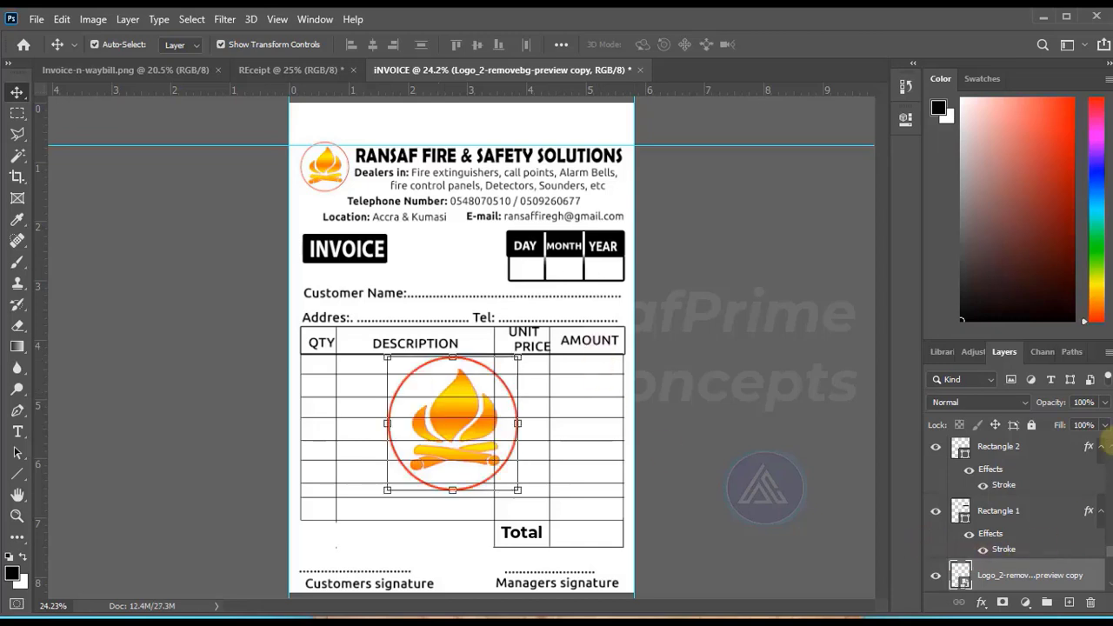
{"action": "left_click", "coordinate": [1104, 425]}
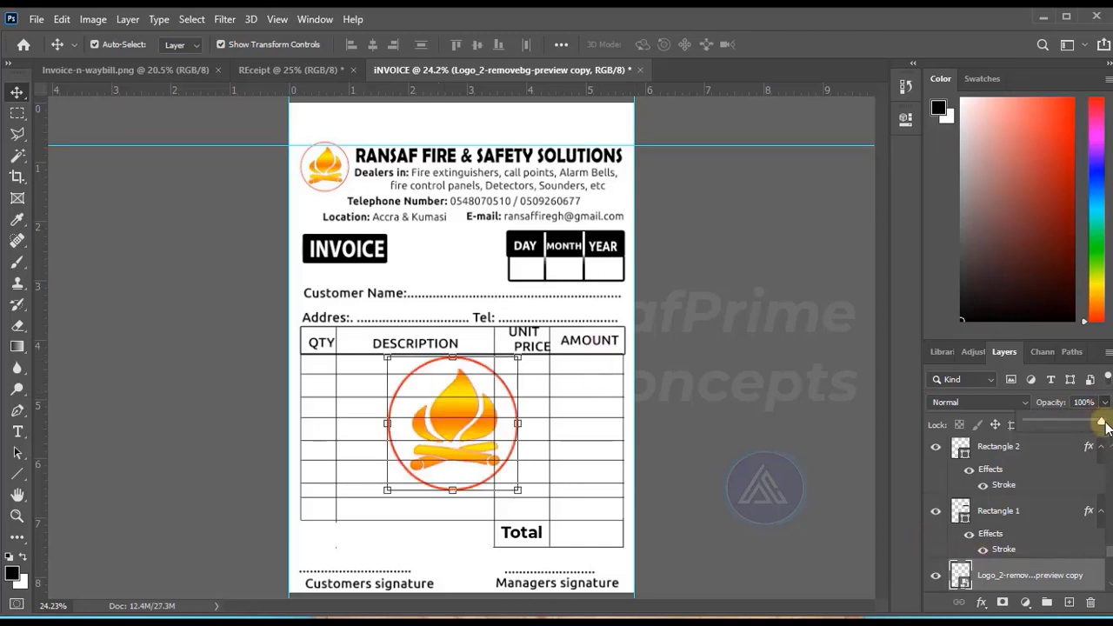
{"action": "left_click_drag", "start_coordinate": [1104, 424], "coordinate": [992, 424]}
{"action": "left_click", "coordinate": [740, 384]}
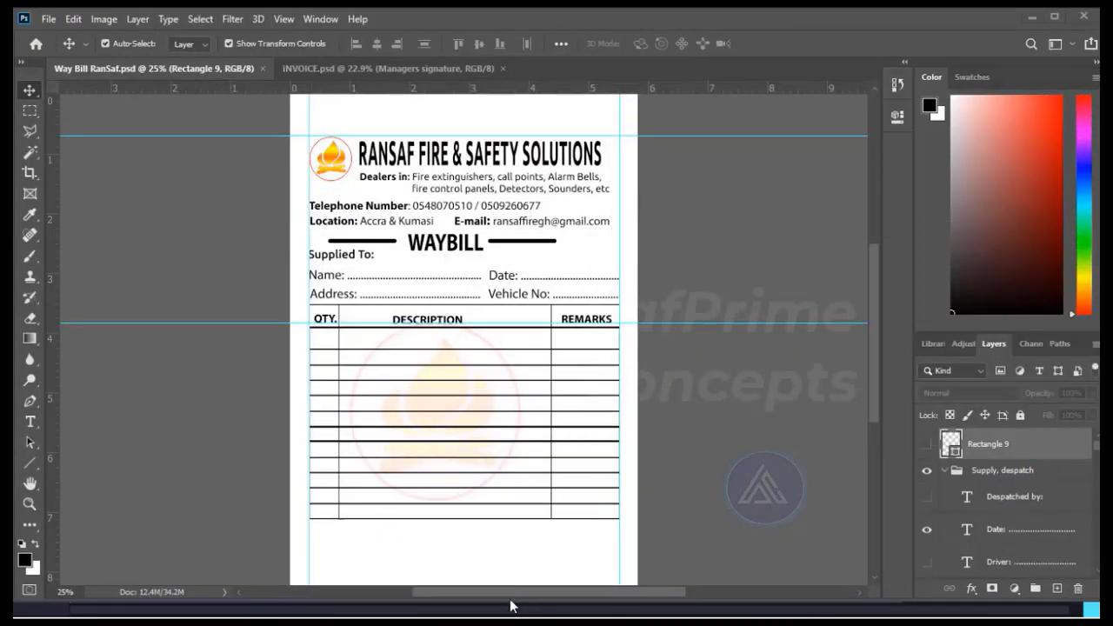
{"action": "left_click", "coordinate": [510, 606]}
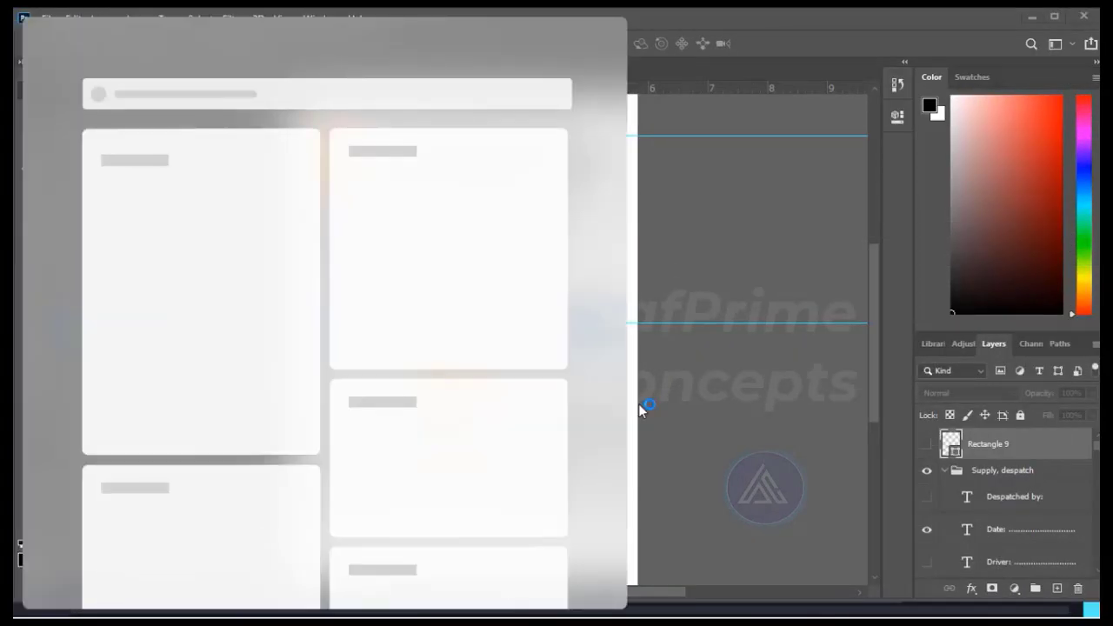
{"action": "left_click", "coordinate": [766, 220]}
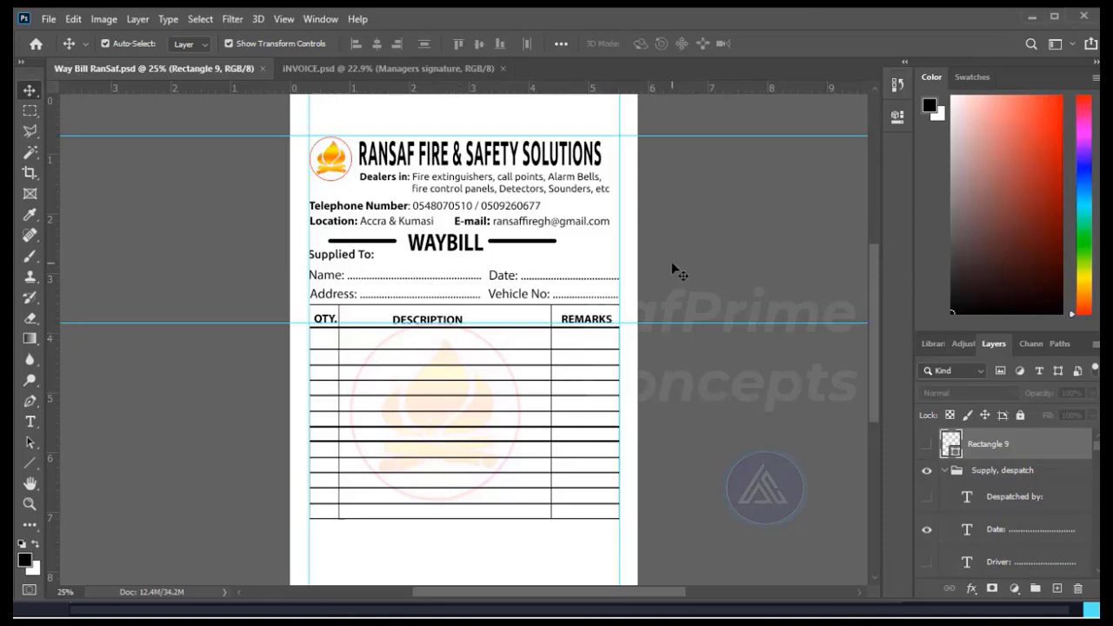
{"action": "left_click", "coordinate": [368, 257]}
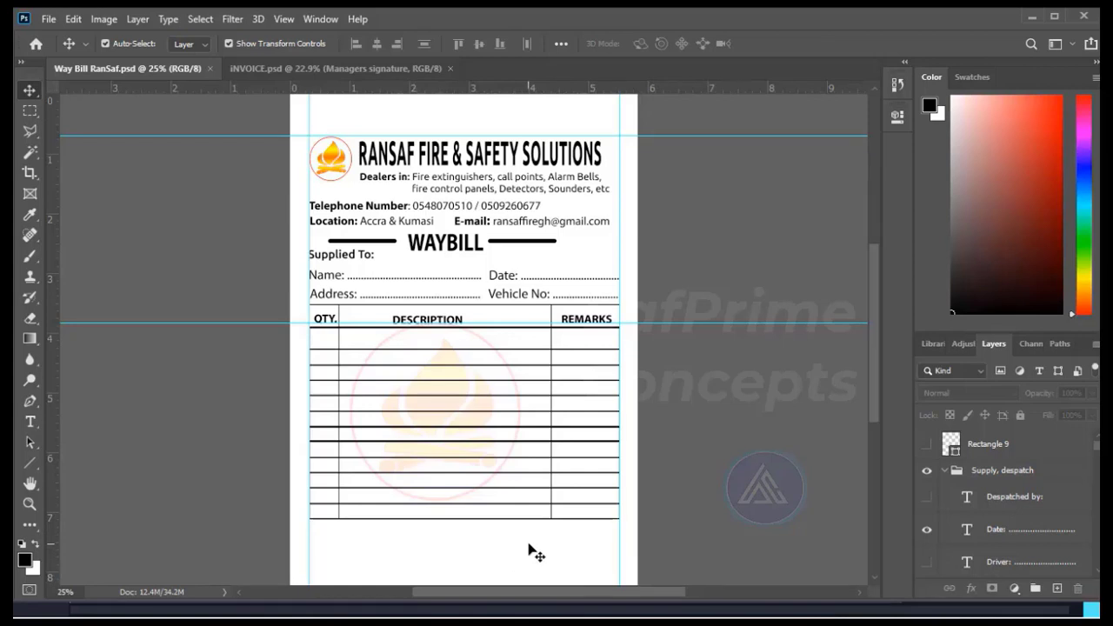
Show the "Despatched by:" heading and the Store Keeper and Authorised by lines below the waybill table.
{"action": "left_click", "coordinate": [927, 501]}
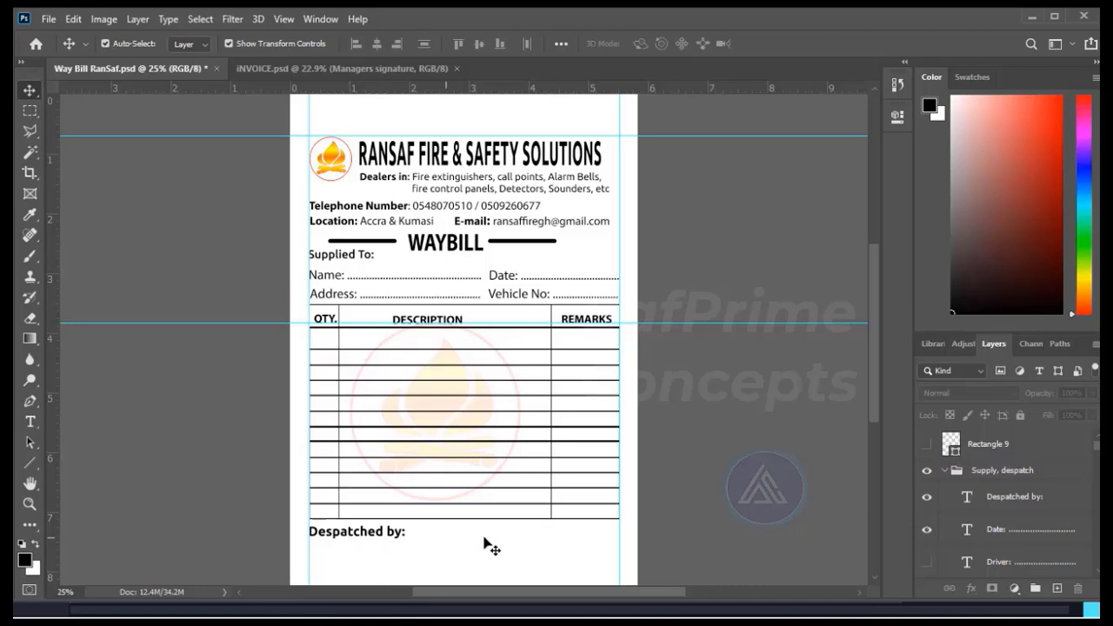
{"action": "scroll", "coordinate": [924, 528], "scroll_direction": "down", "scroll_amount": 2}
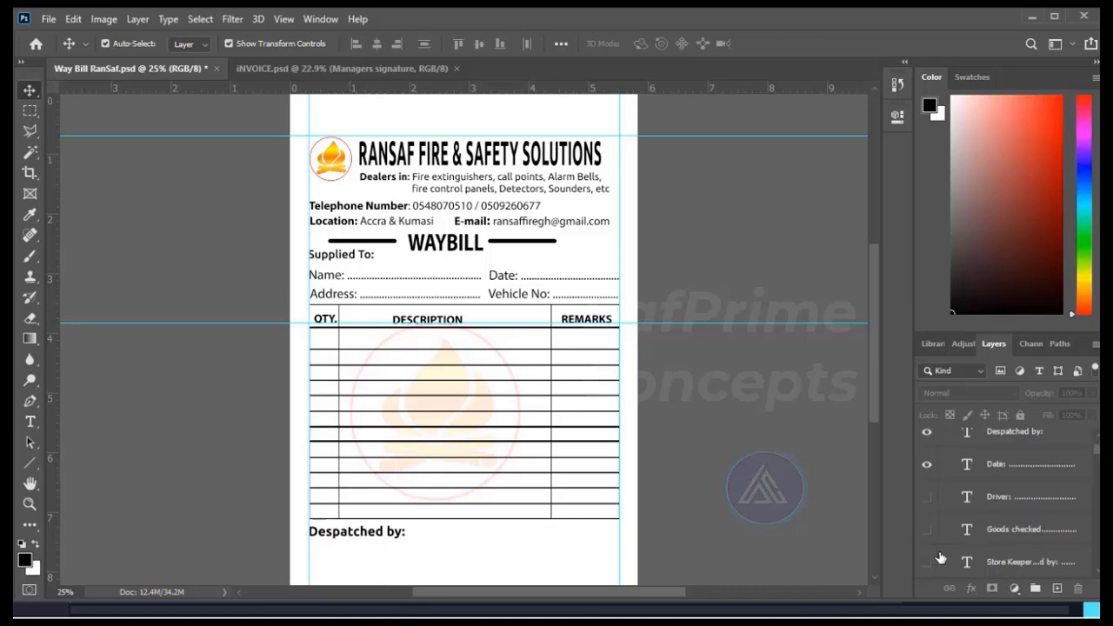
{"action": "scroll", "coordinate": [939, 560], "scroll_direction": "down", "scroll_amount": 1}
{"action": "left_click", "coordinate": [927, 530]}
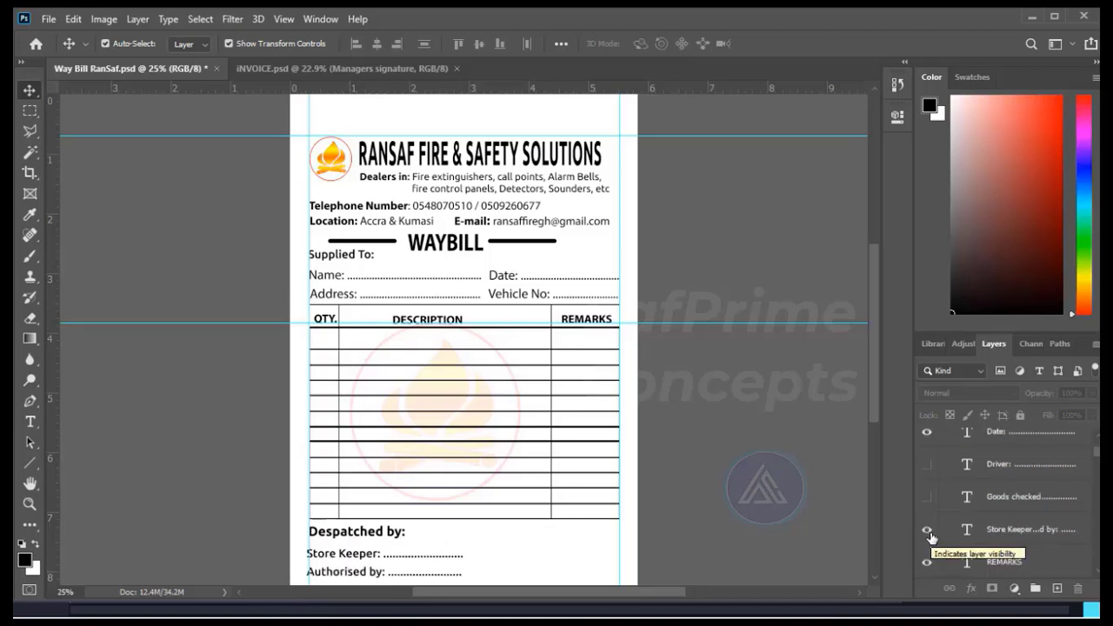
Show the Driver line and the "Goods checked and Received by:" text below the waybill table.
{"action": "left_click", "coordinate": [926, 465]}
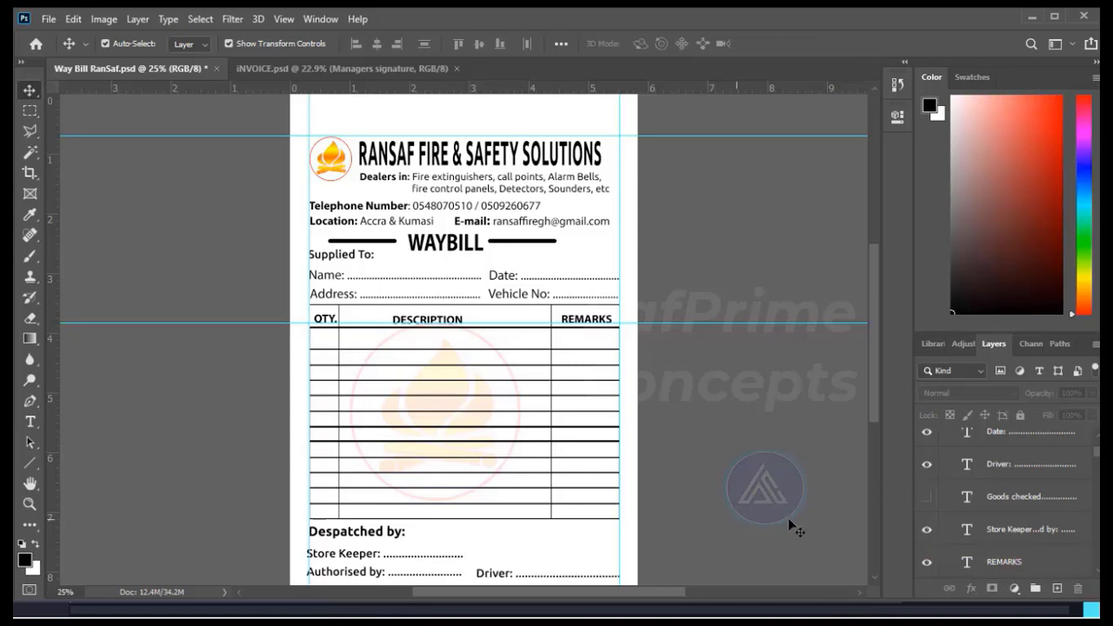
{"action": "scroll", "coordinate": [735, 470], "scroll_direction": "down", "scroll_amount": 1}
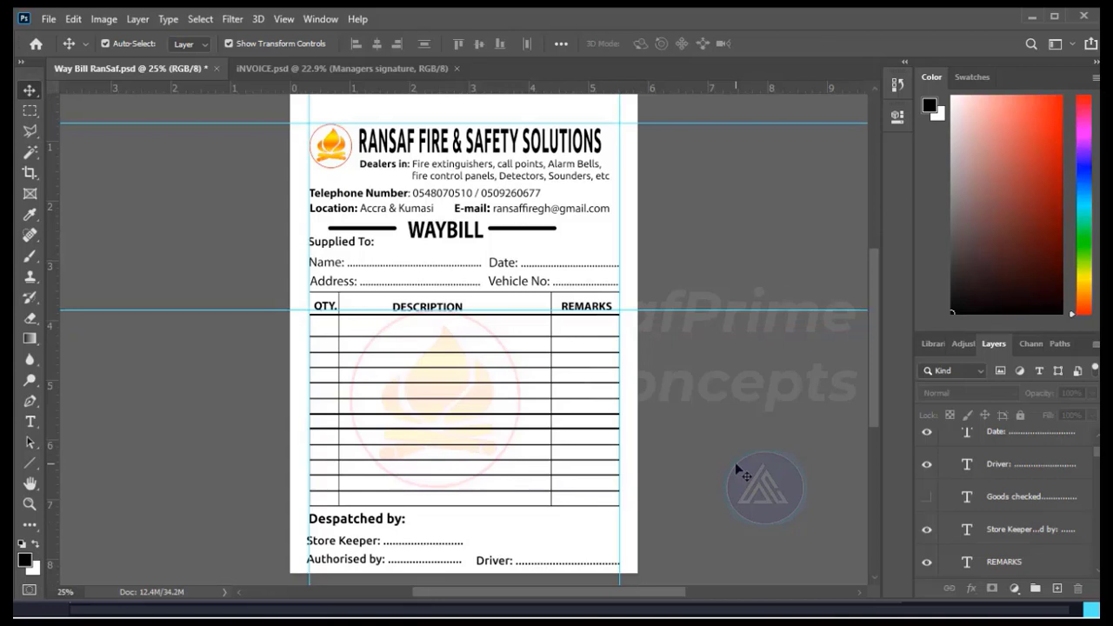
{"action": "left_click", "coordinate": [927, 496]}
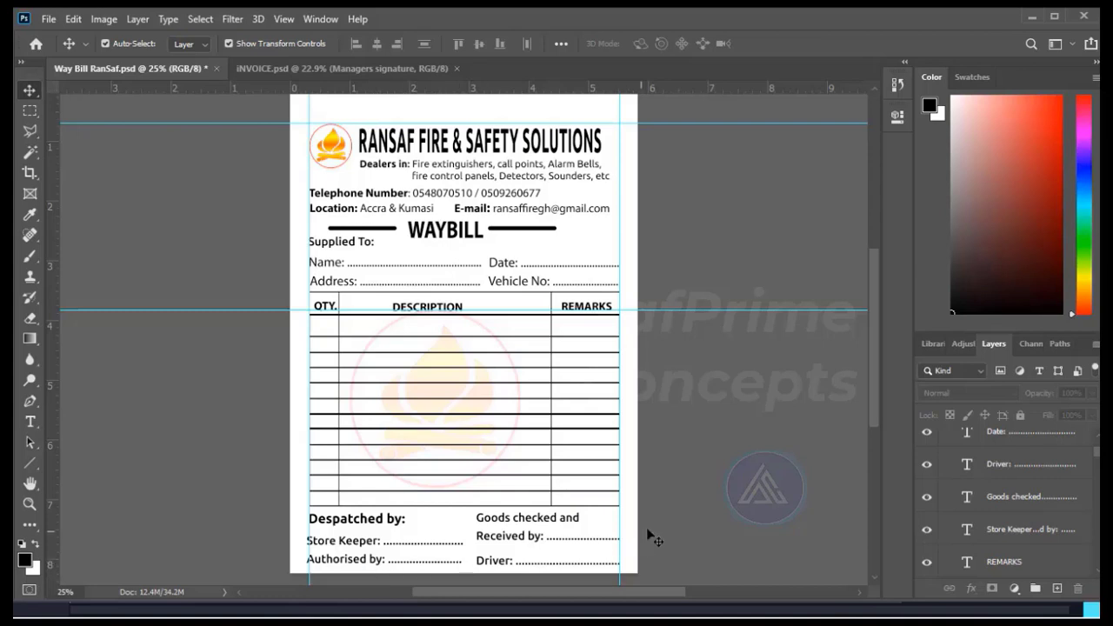
Show the vertical divider bar, Rectangle 9, between the despatch and receipt sections.
{"action": "scroll", "coordinate": [921, 510], "scroll_direction": "up", "scroll_amount": 2}
{"action": "scroll", "coordinate": [923, 504], "scroll_direction": "up", "scroll_amount": 1}
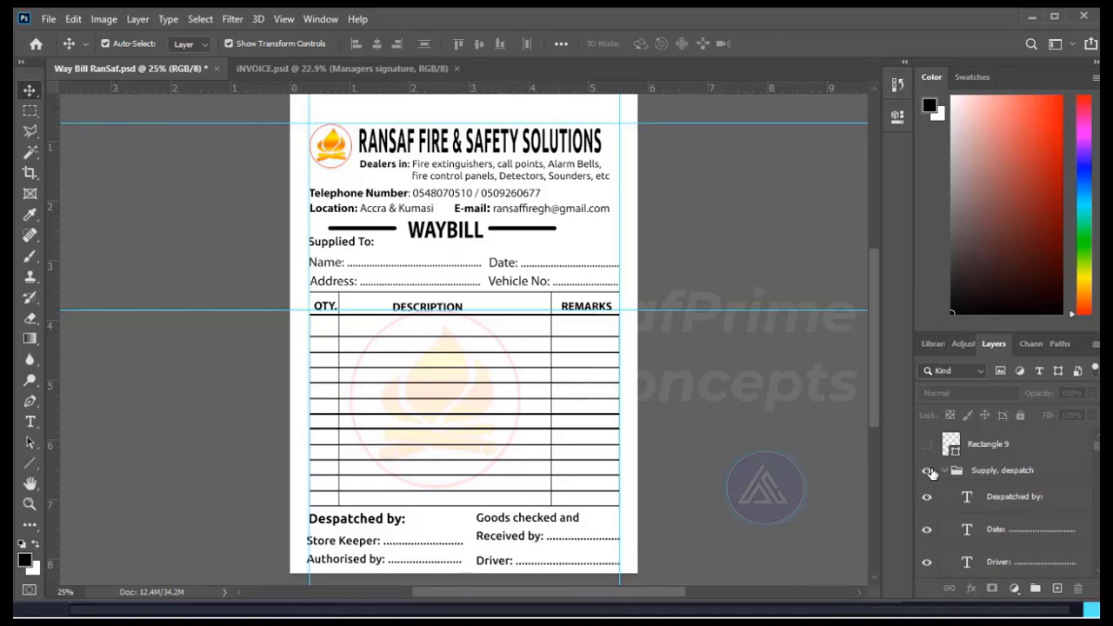
{"action": "left_click", "coordinate": [927, 445]}
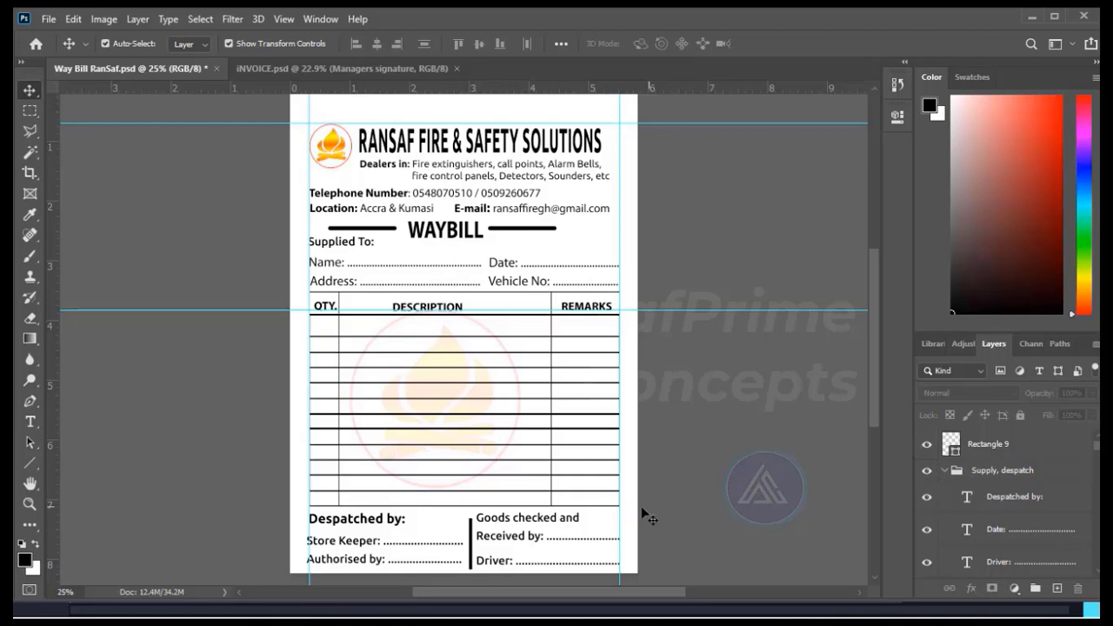
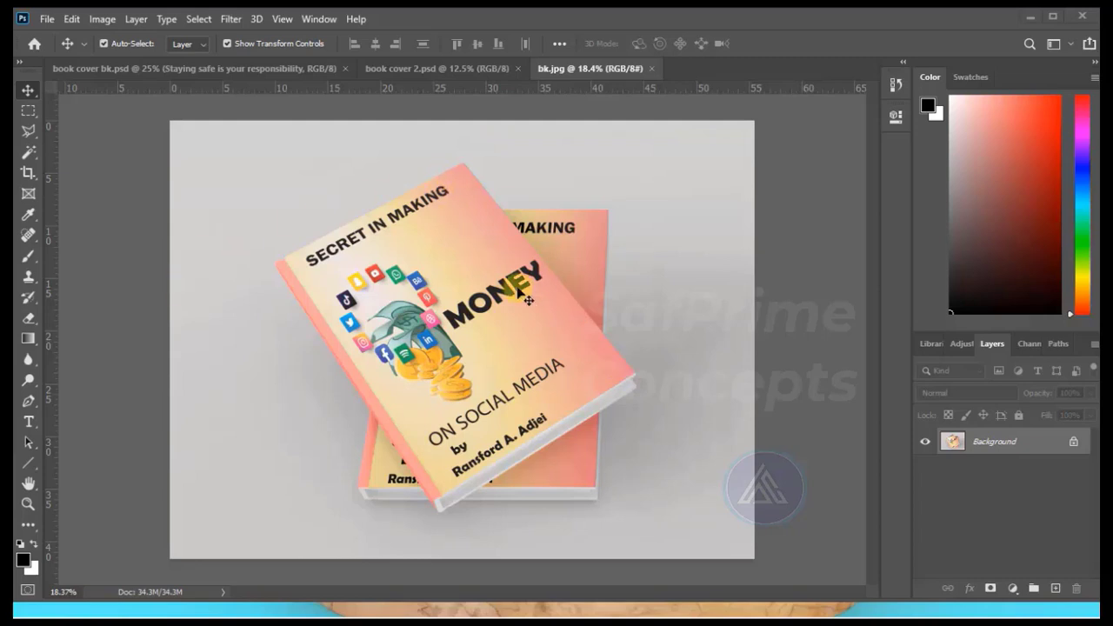
Create a new document named Safety using the International Paper A5 size, 148 x 210 mm at 300 pixels/inch.
{"action": "left_click", "coordinate": [47, 19]}
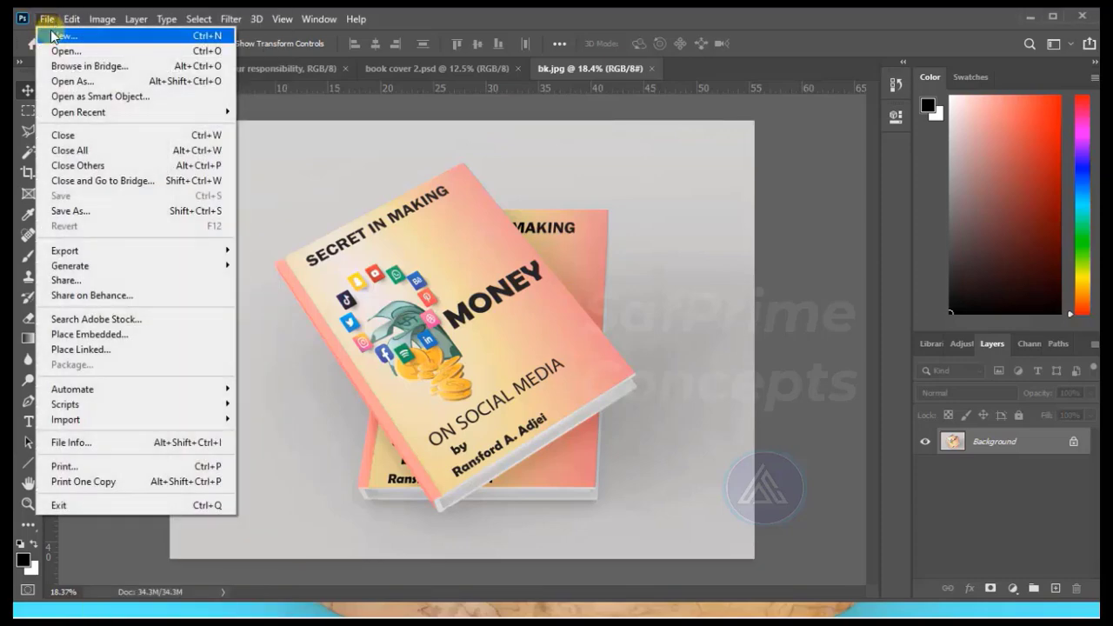
{"action": "left_click", "coordinate": [52, 35]}
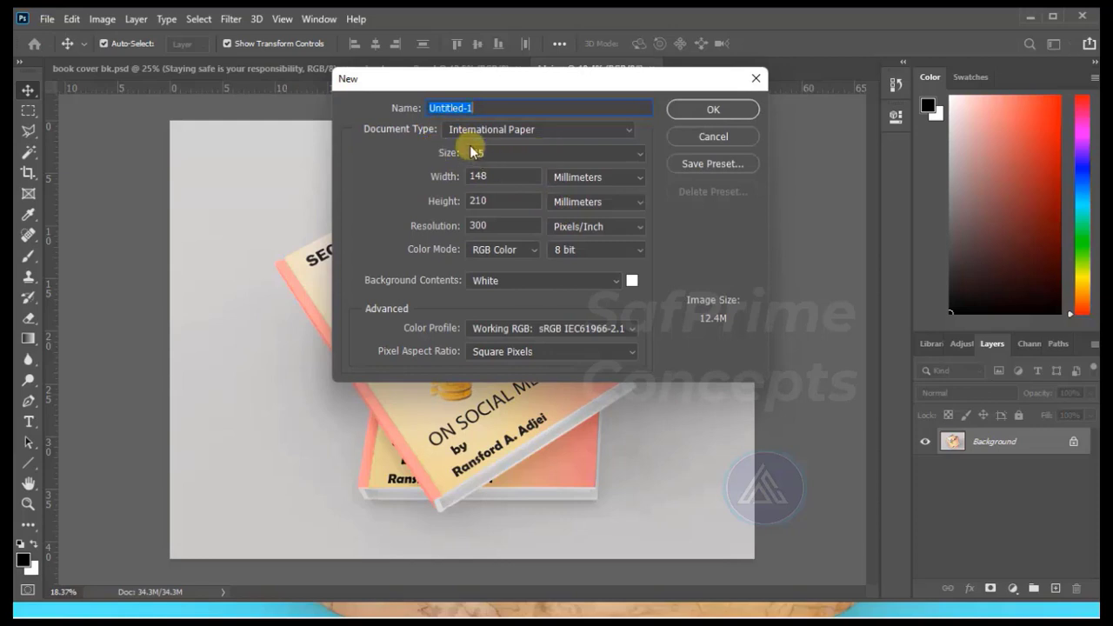
{"action": "type", "text": "Safety"}
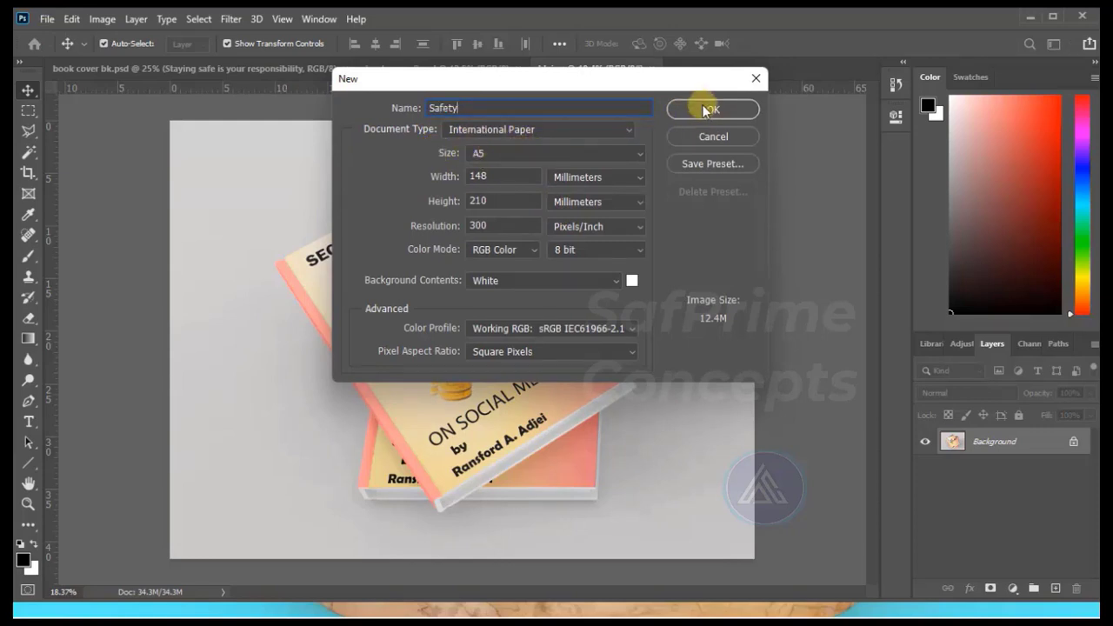
{"action": "left_click", "coordinate": [702, 105]}
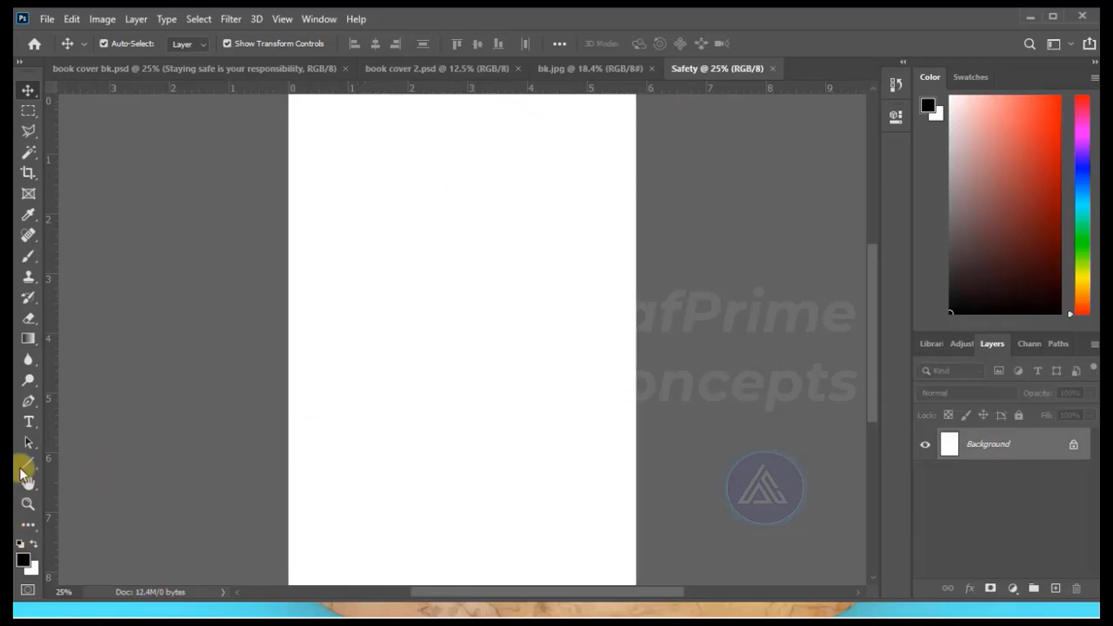
Fill the background with a linear gradient using a cc0000 red stop at 50%, from the page's bottom edge fading out towards its top.
{"action": "left_click", "coordinate": [27, 504]}
{"action": "left_click", "coordinate": [449, 218]}
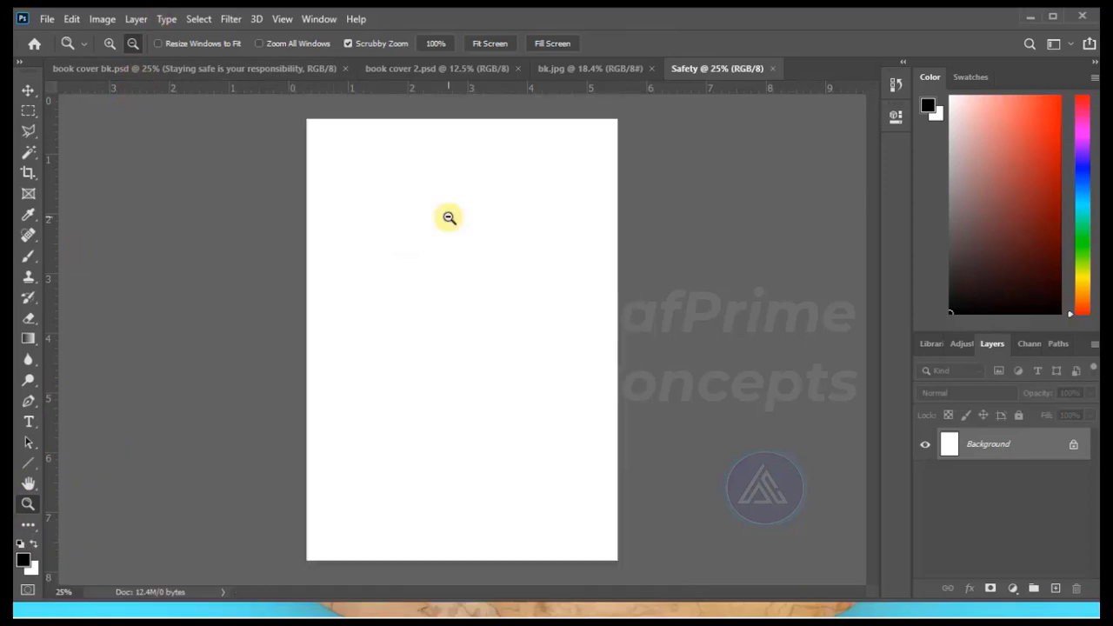
{"action": "left_click_drag", "start_coordinate": [449, 277], "coordinate": [470, 429]}
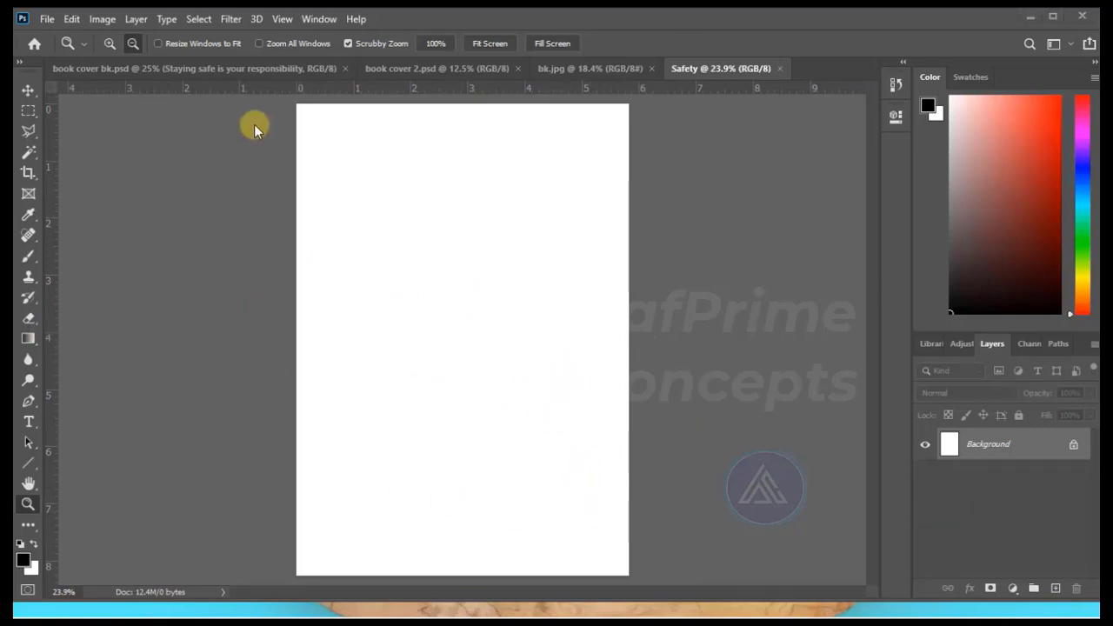
{"action": "left_click", "coordinate": [28, 339]}
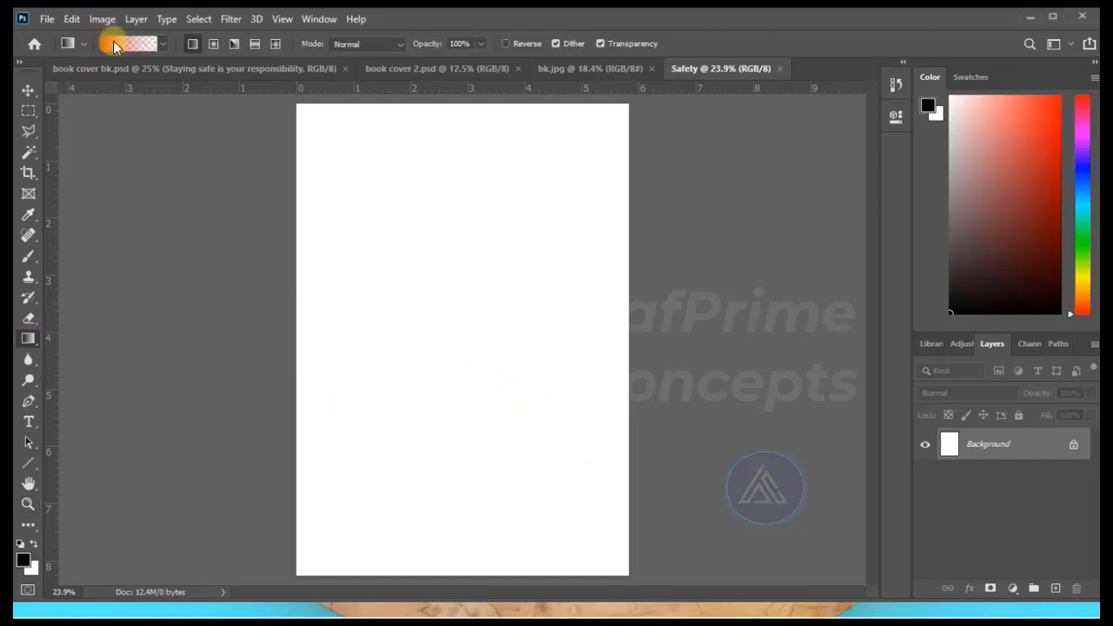
{"action": "left_click", "coordinate": [113, 41]}
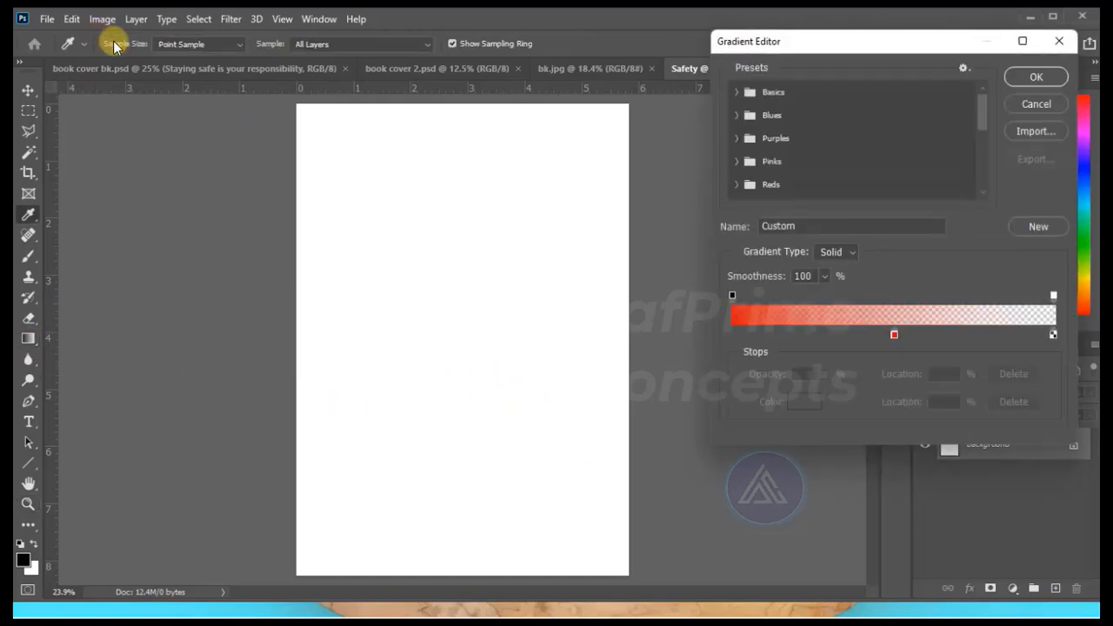
{"action": "left_click", "coordinate": [894, 334]}
{"action": "left_click", "coordinate": [805, 402]}
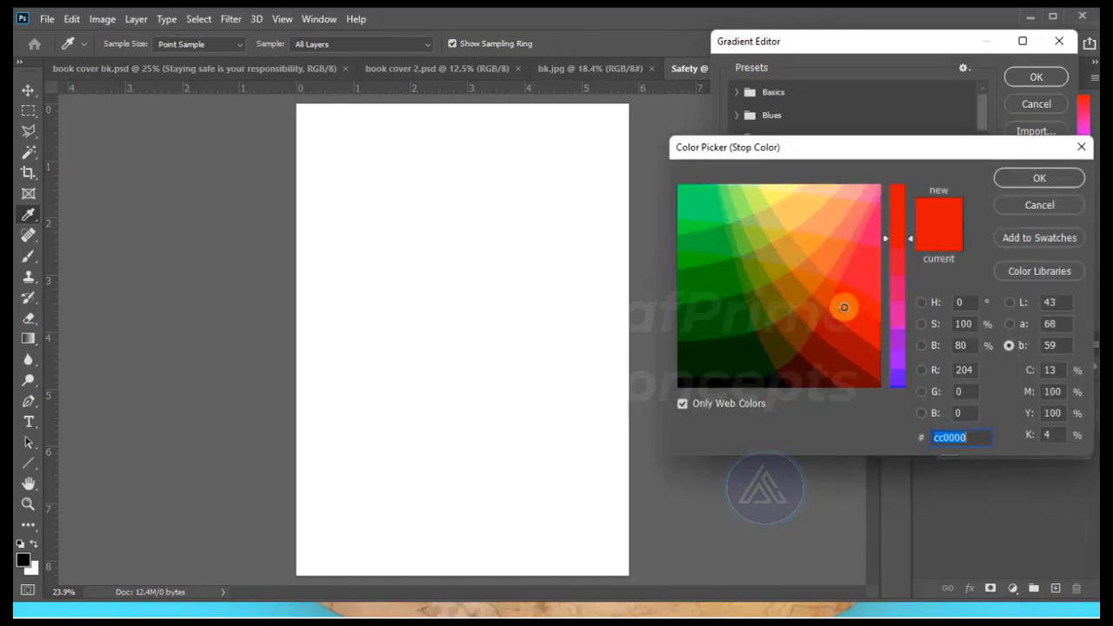
{"action": "left_click", "coordinate": [1006, 175]}
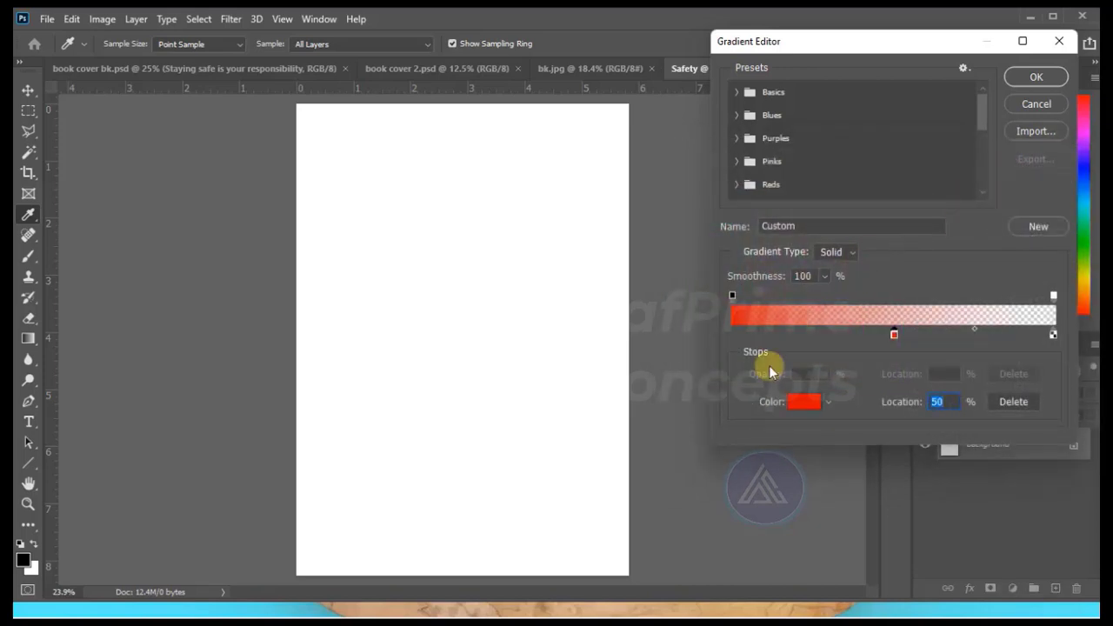
{"action": "key", "text": "Return"}
{"action": "left_click_drag", "start_coordinate": [428, 579], "coordinate": [435, 186]}
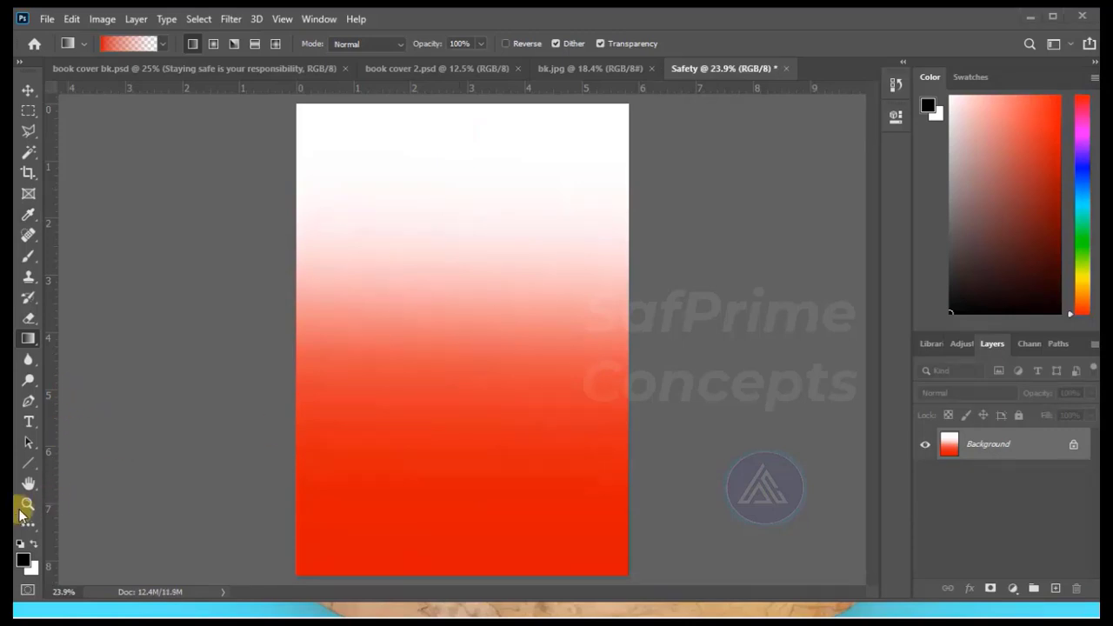
Draw a circle about 953 px in diameter in the lower half of the page and fill it with the recently used red.
{"action": "left_click", "coordinate": [28, 462]}
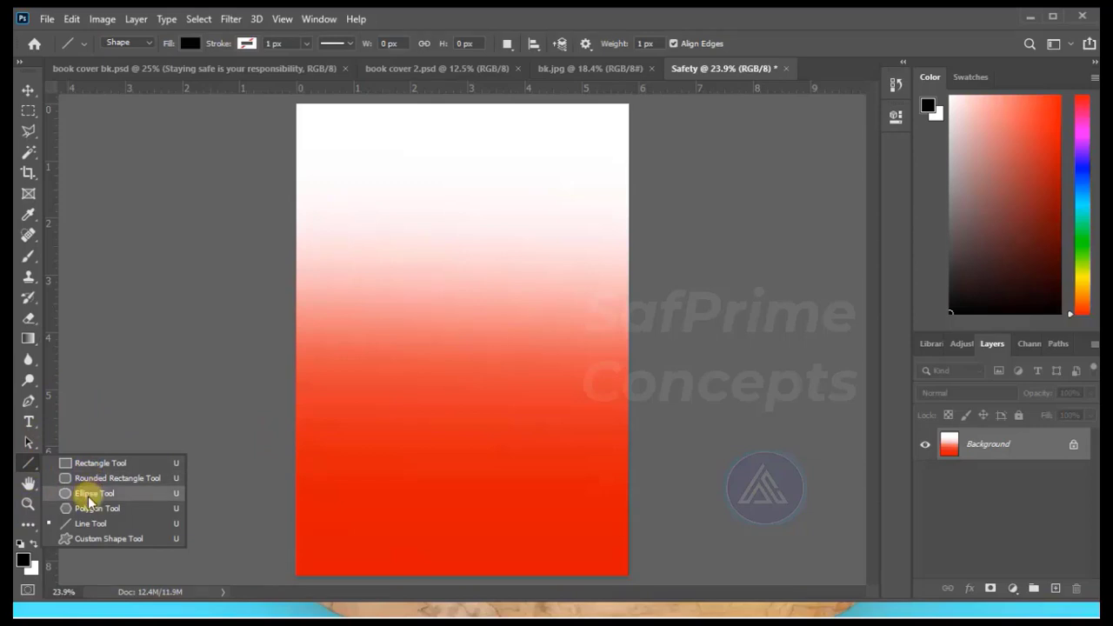
{"action": "left_click", "coordinate": [88, 496]}
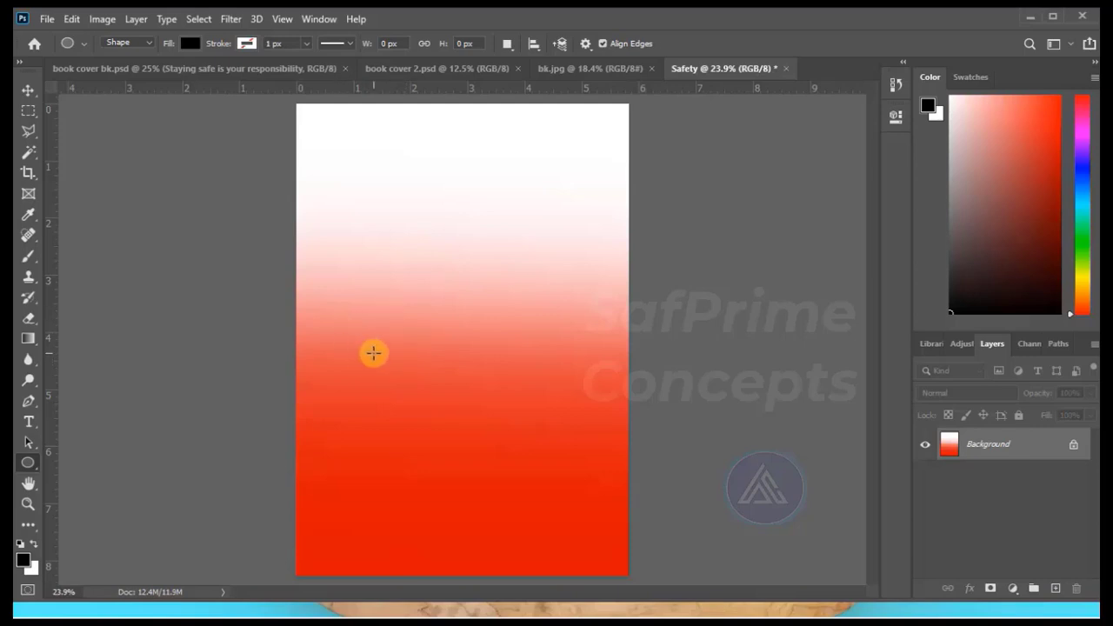
{"action": "left_click_drag", "start_coordinate": [374, 353], "coordinate": [553, 544]}
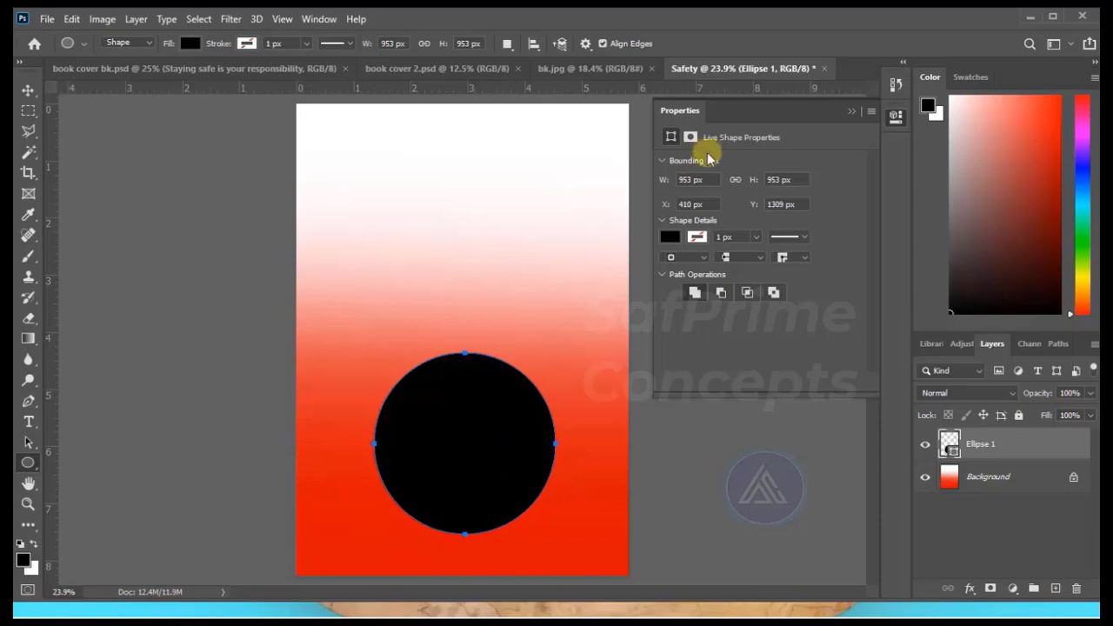
{"action": "left_click", "coordinate": [670, 238]}
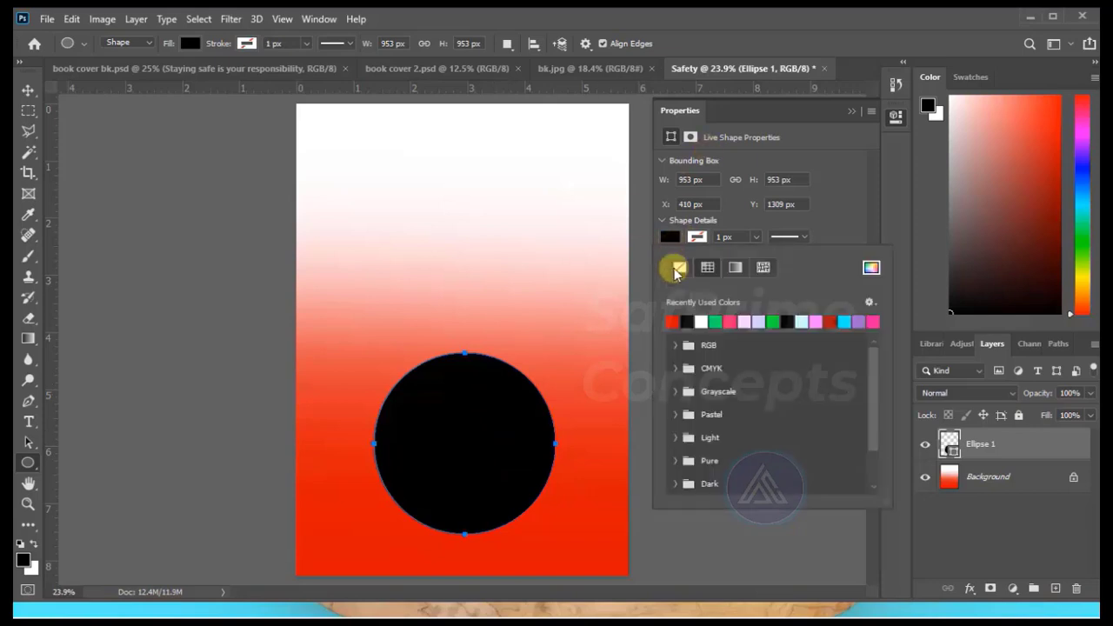
{"action": "left_click", "coordinate": [673, 321]}
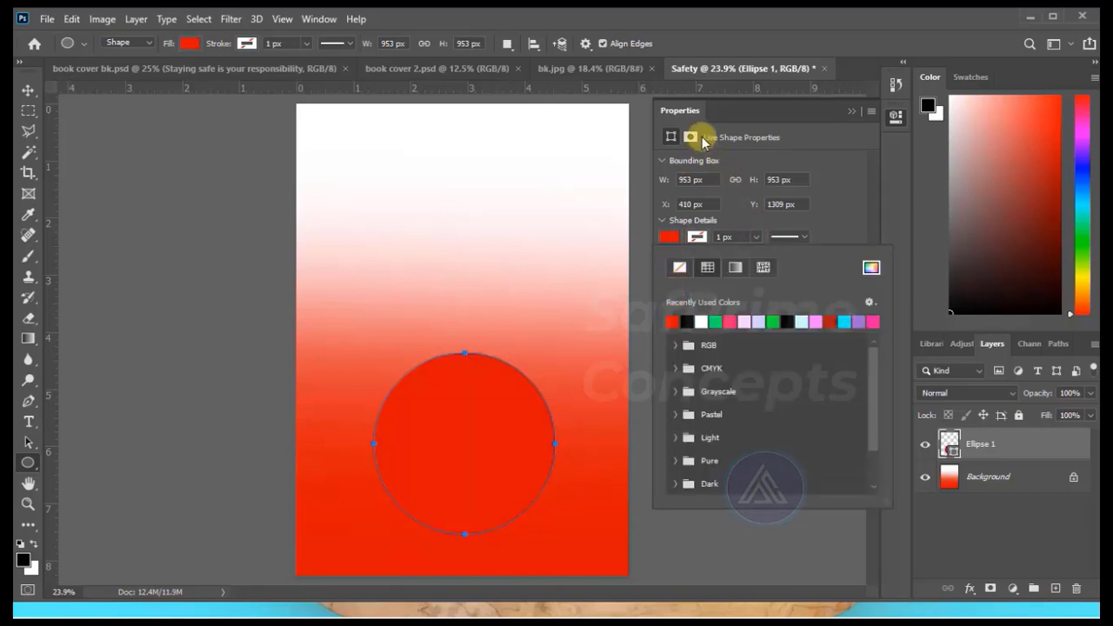
{"action": "left_click", "coordinate": [851, 110]}
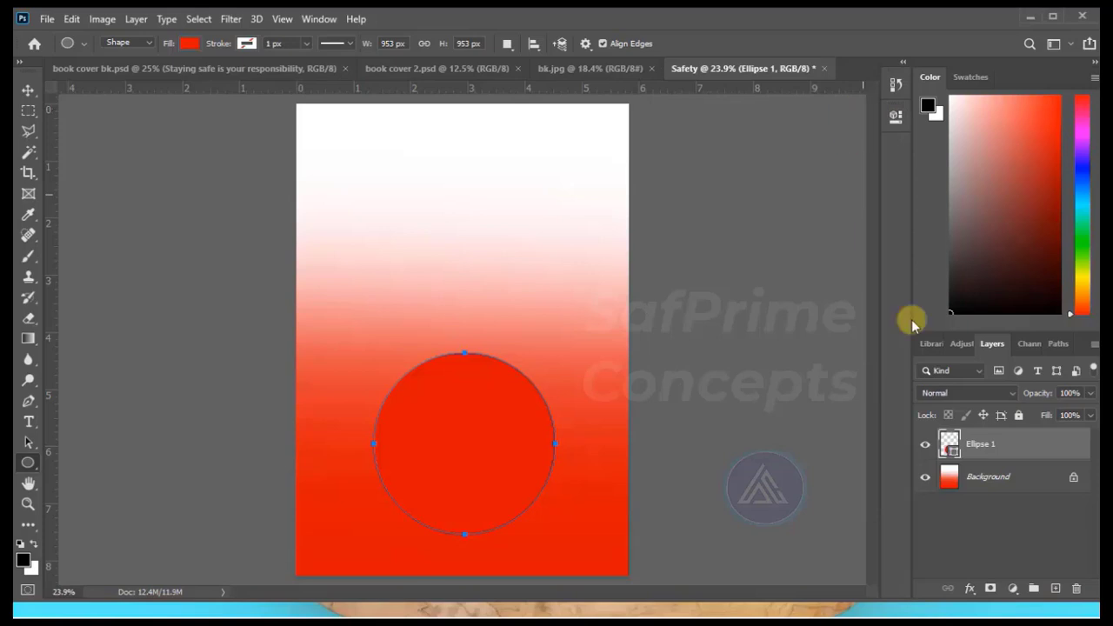
Add a Color Overlay effect to the circle in red ff0000 with Normal blending at 100% opacity.
{"action": "left_click", "coordinate": [969, 591]}
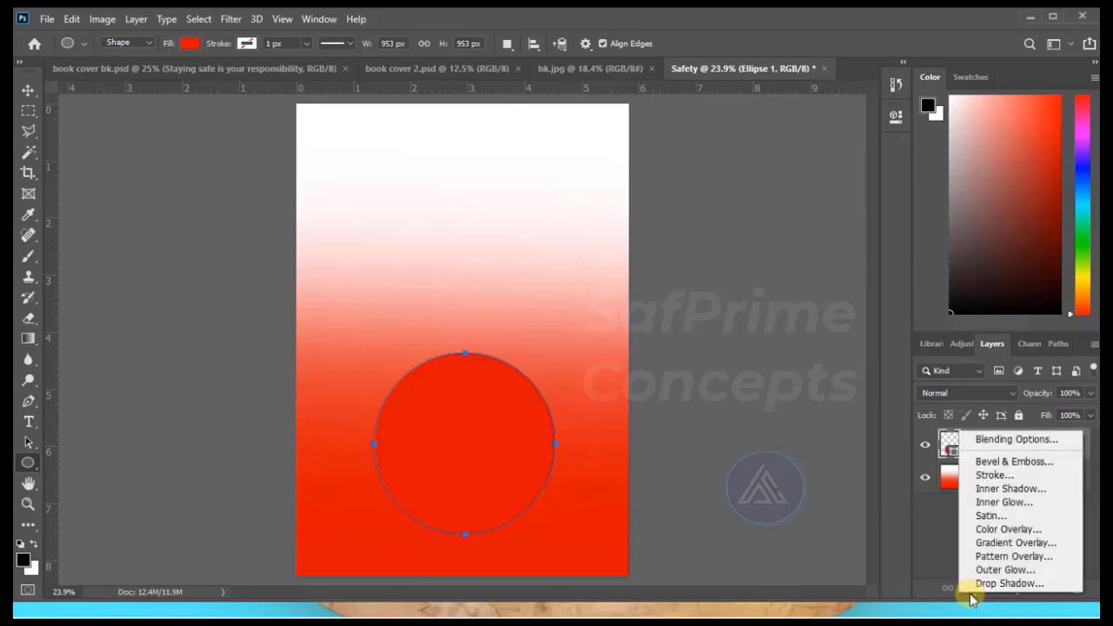
{"action": "left_click", "coordinate": [1008, 516]}
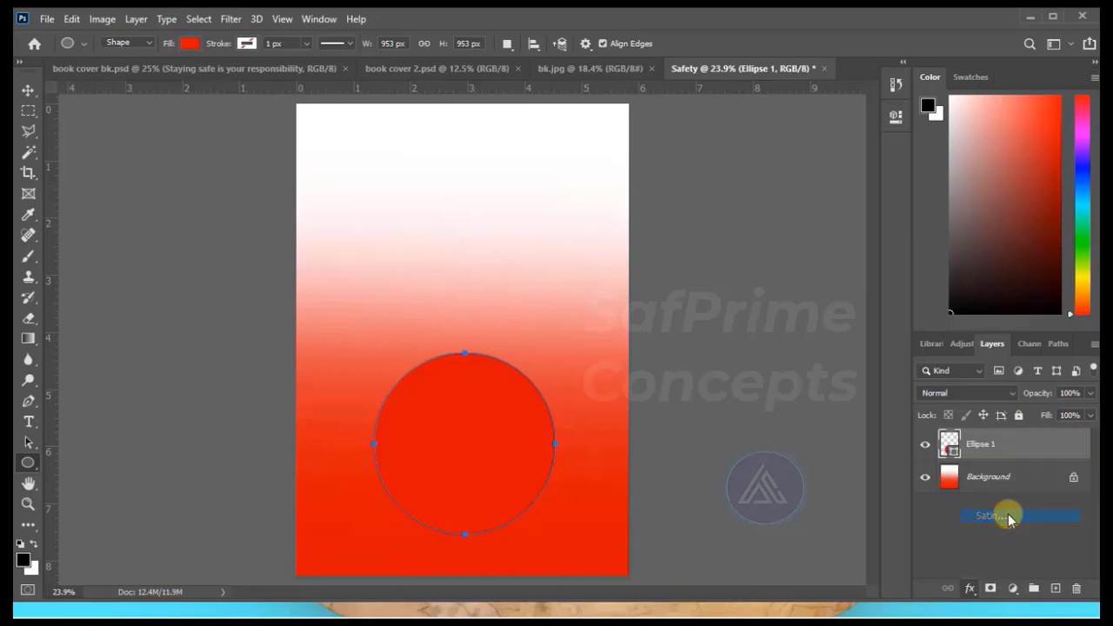
{"action": "left_click", "coordinate": [553, 369]}
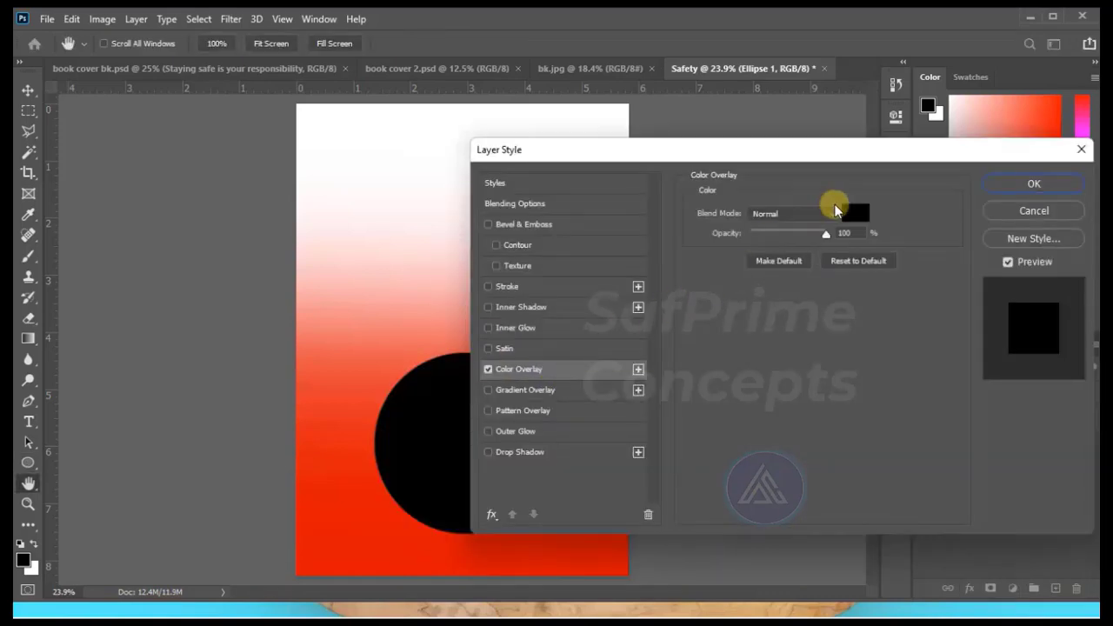
{"action": "left_click", "coordinate": [857, 217]}
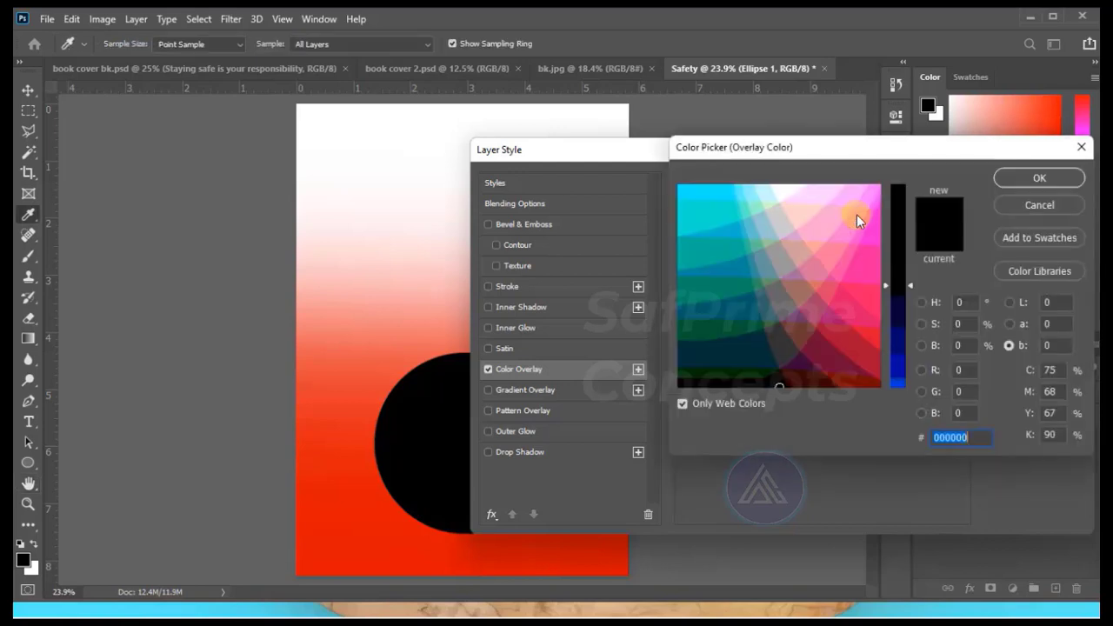
{"action": "mouse_move", "coordinate": [901, 205]}
{"action": "left_mouse_down"}
{"action": "mouse_move", "coordinate": [894, 192]}
{"action": "mouse_move", "coordinate": [971, 214]}
{"action": "left_mouse_up"}
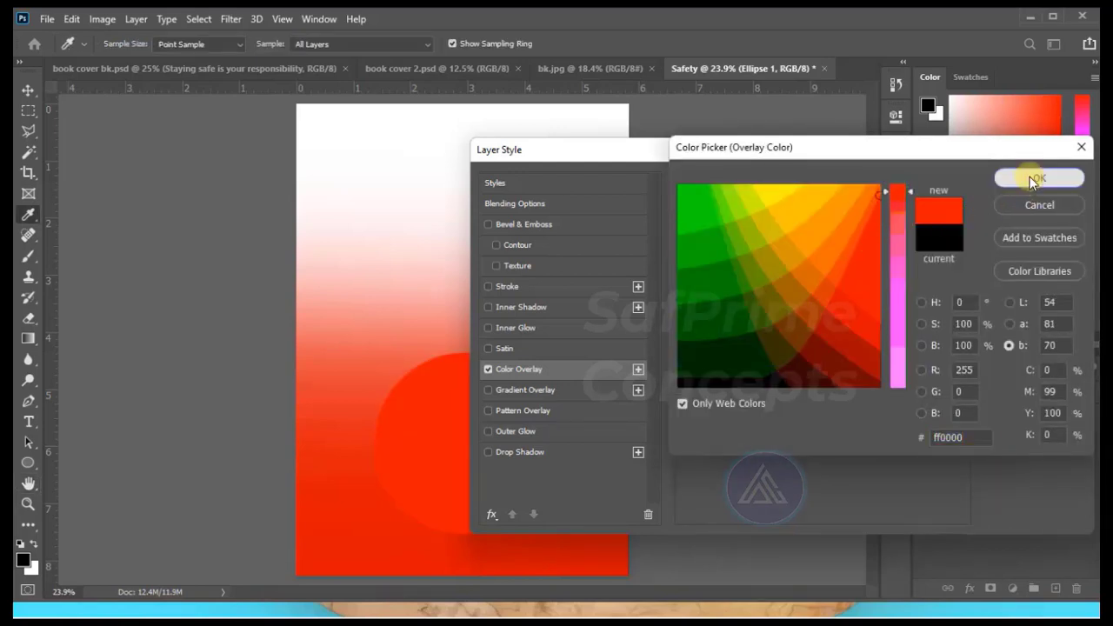
{"action": "left_click", "coordinate": [1034, 177]}
{"action": "left_click_drag", "start_coordinate": [945, 161], "coordinate": [1072, 144]}
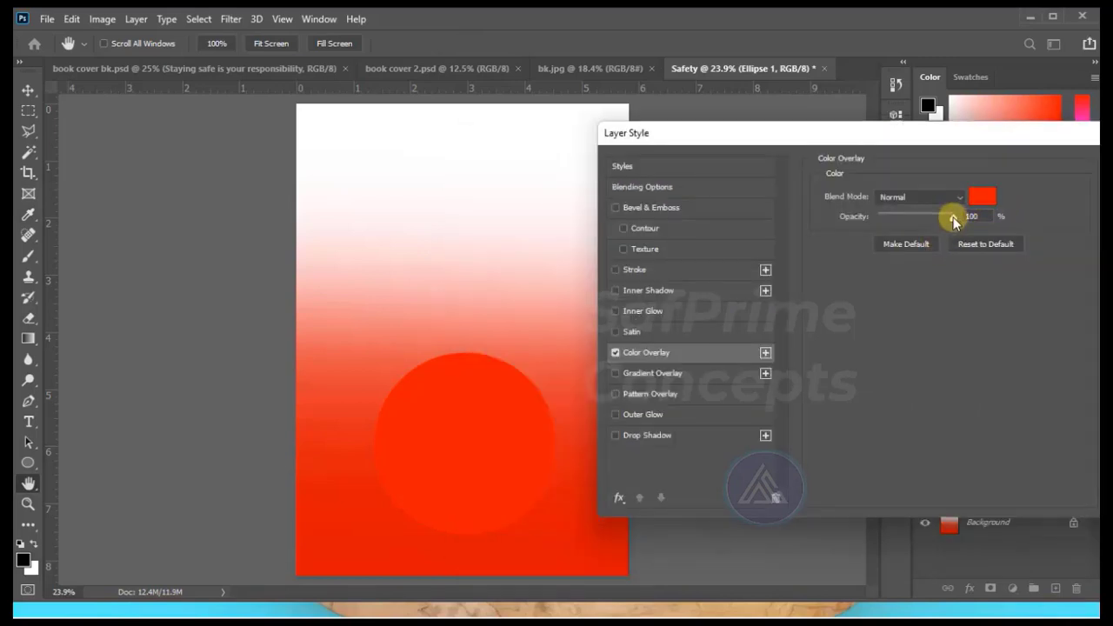
{"action": "left_click_drag", "start_coordinate": [1004, 143], "coordinate": [736, 153]}
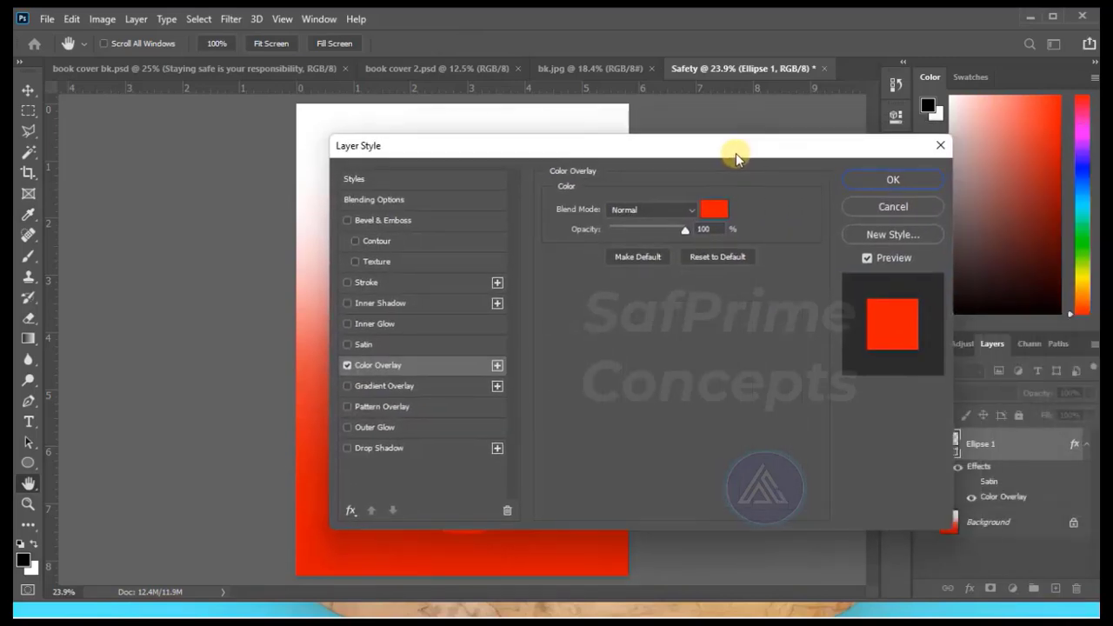
{"action": "left_click", "coordinate": [892, 180]}
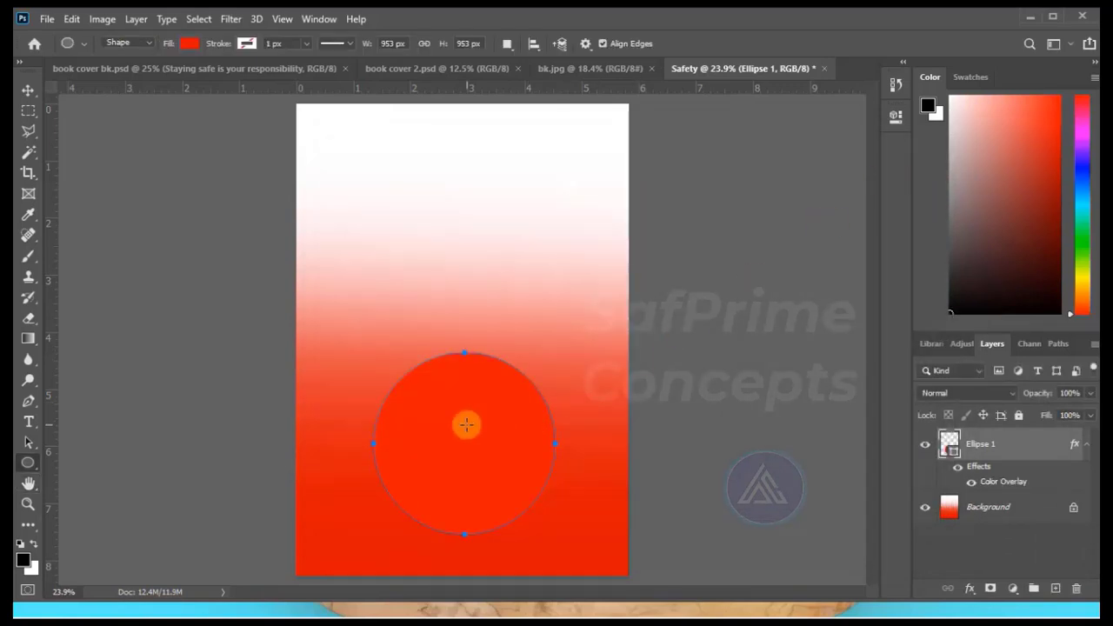
Move the red circle up to around the middle of the page.
{"action": "left_click", "coordinate": [28, 91]}
{"action": "left_click_drag", "start_coordinate": [454, 424], "coordinate": [442, 383]}
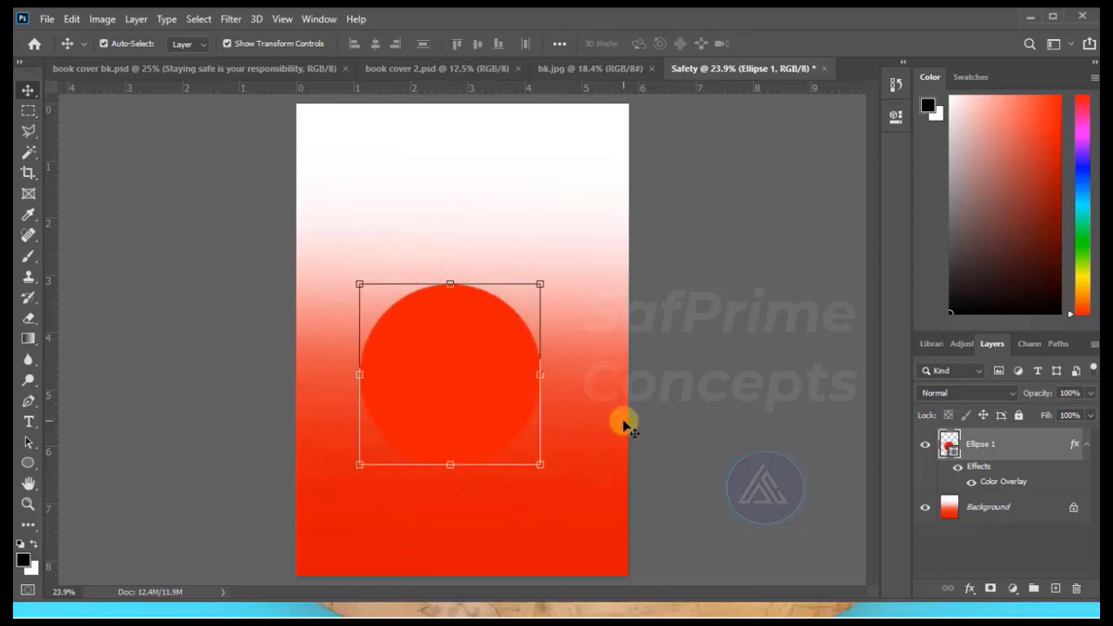
{"action": "left_click", "coordinate": [703, 252]}
{"action": "left_click", "coordinate": [480, 377]}
Draw a second circle about 1133 px in diameter, centre it around the first one and place its layer beneath the first circle's layer.
{"action": "left_click", "coordinate": [28, 463]}
{"action": "left_click_drag", "start_coordinate": [368, 296], "coordinate": [584, 525]}
{"action": "key", "text": "v"}
{"action": "left_click_drag", "start_coordinate": [510, 388], "coordinate": [489, 369]}
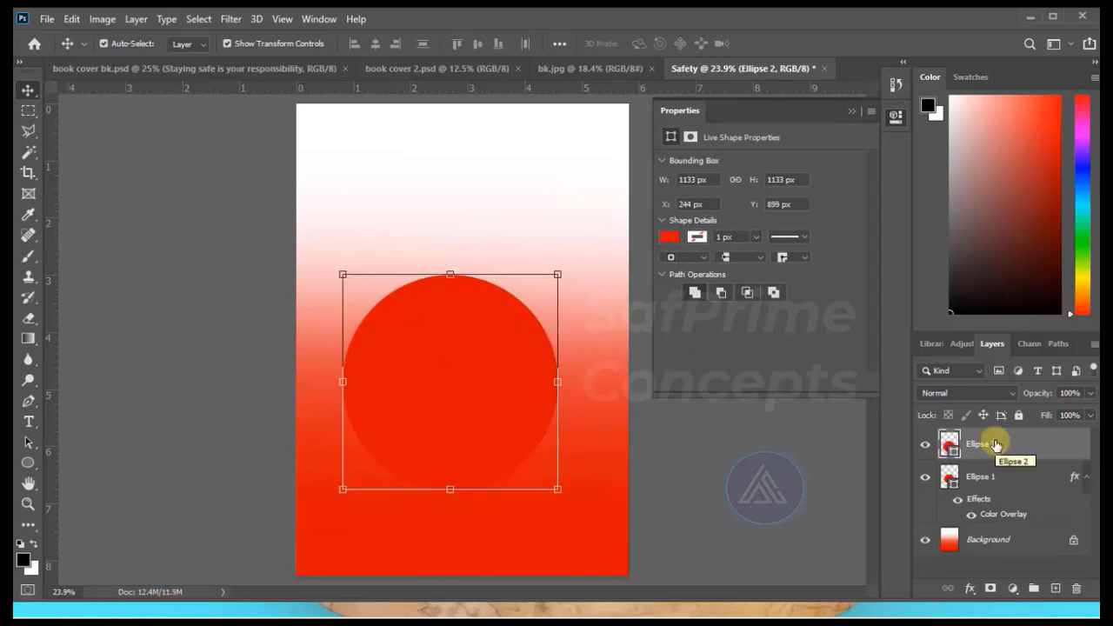
{"action": "left_click_drag", "start_coordinate": [996, 447], "coordinate": [1000, 504]}
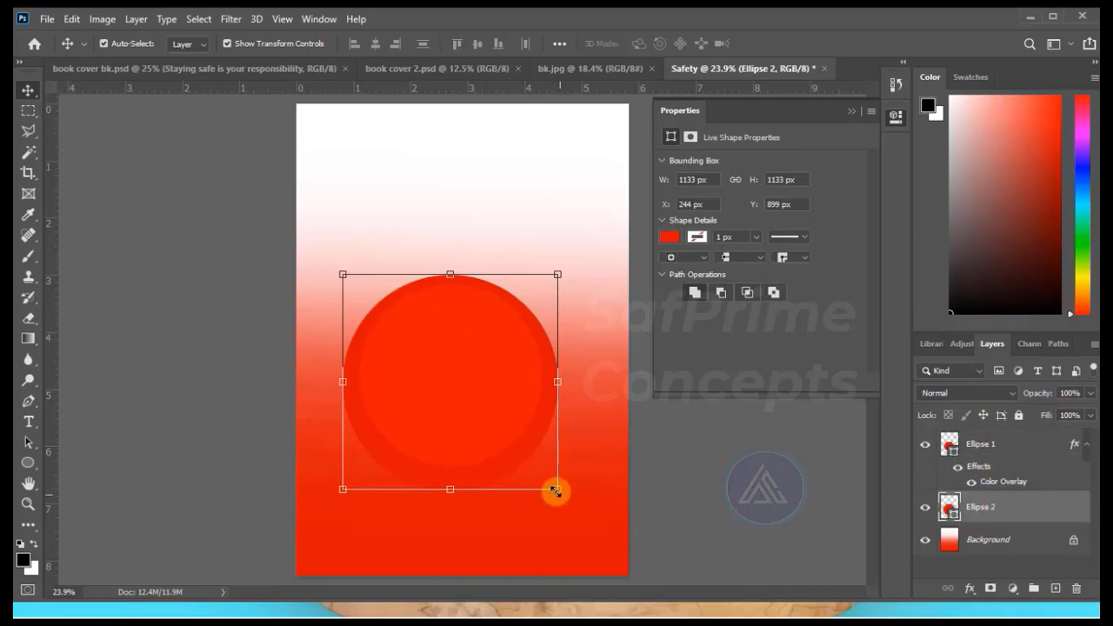
Scale the smaller circle up to about 111% so it leaves only a narrow rim of the larger circle.
{"action": "left_click_drag", "start_coordinate": [542, 467], "coordinate": [550, 479]}
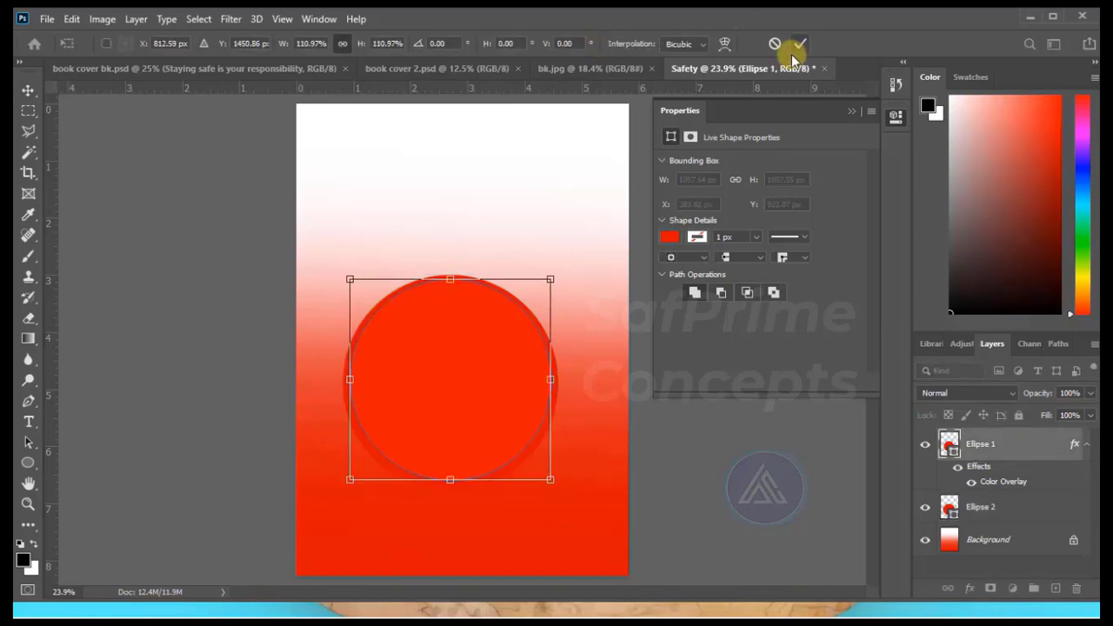
{"action": "left_click", "coordinate": [798, 44]}
{"action": "left_click", "coordinate": [851, 110]}
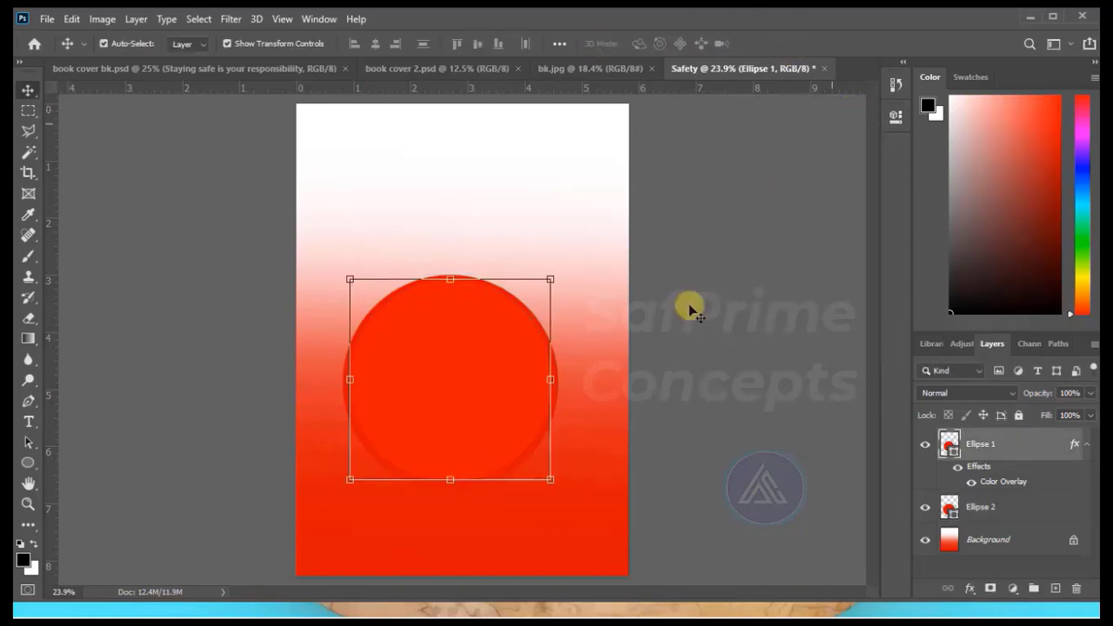
Remove the fill colour of the larger circle, Ellipse 2, by setting it to No Color.
{"action": "left_click", "coordinate": [565, 396]}
{"action": "left_click", "coordinate": [559, 393]}
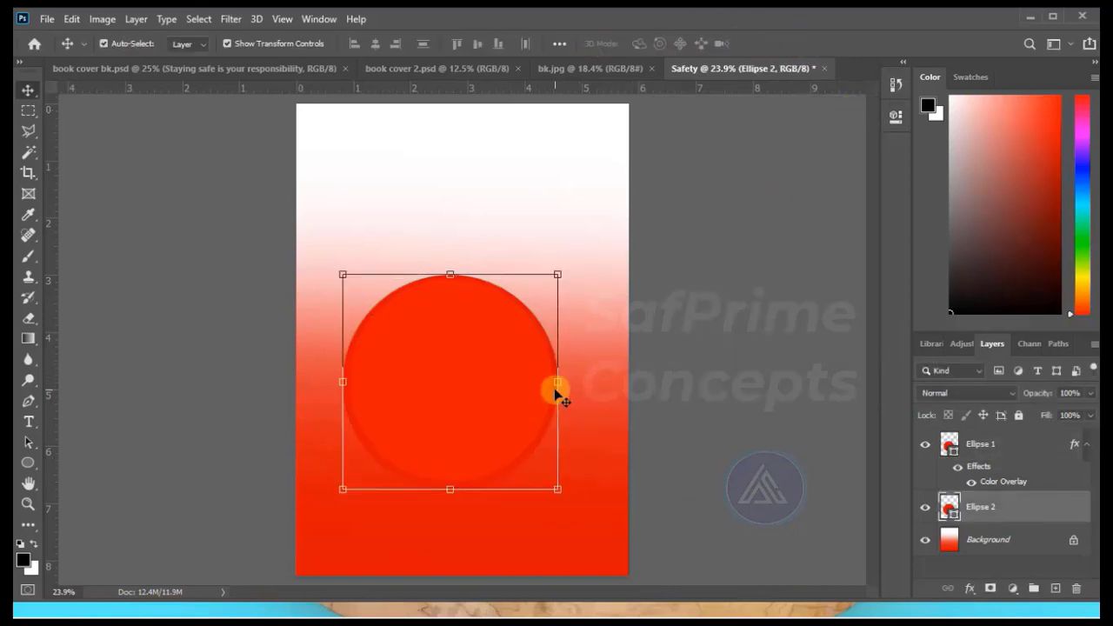
{"action": "left_click", "coordinate": [895, 116]}
{"action": "left_click", "coordinate": [667, 239]}
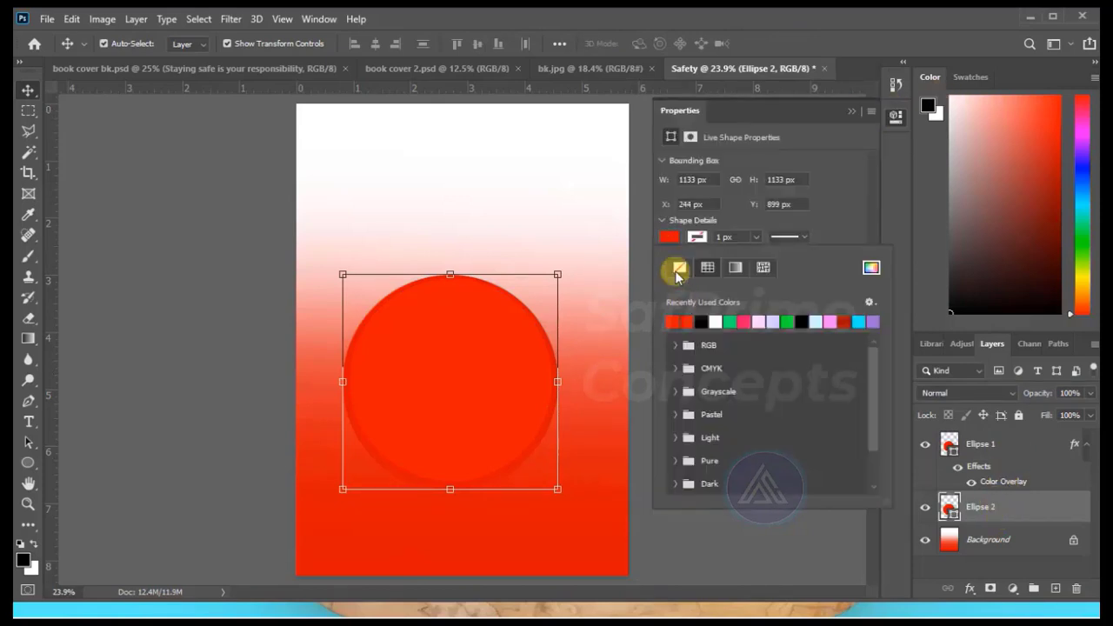
{"action": "left_click", "coordinate": [679, 268]}
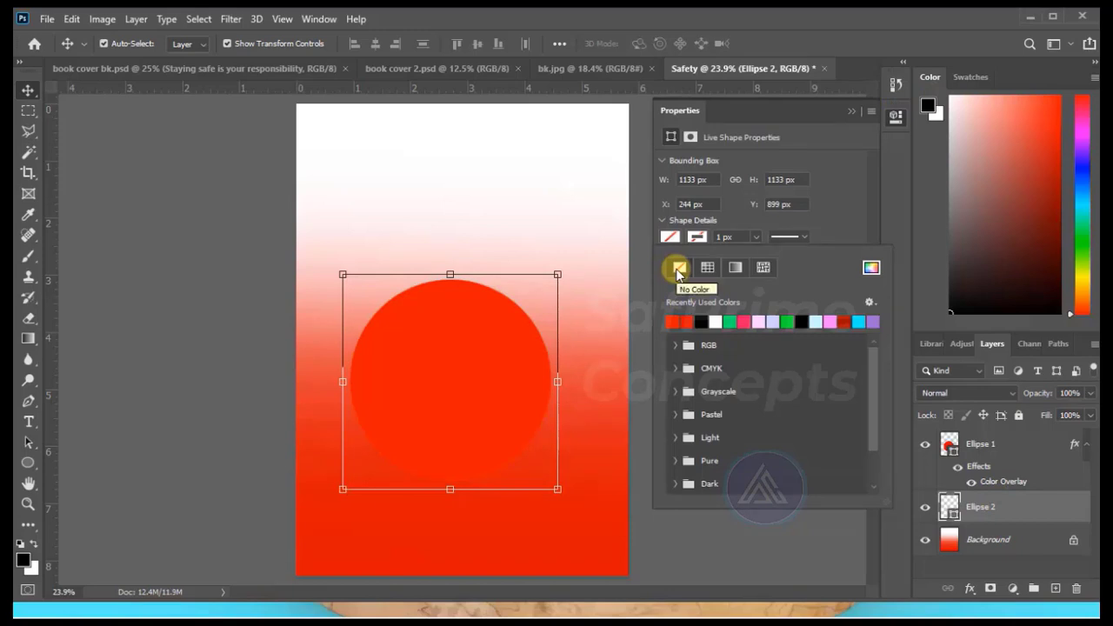
{"action": "left_click", "coordinate": [851, 110]}
{"action": "left_click", "coordinate": [851, 111]}
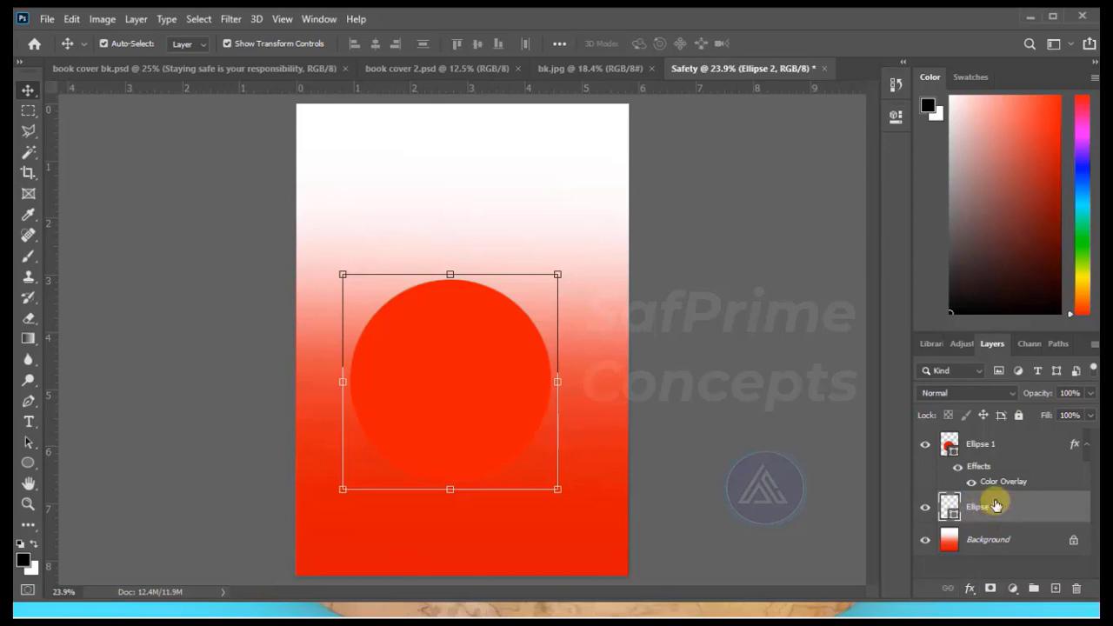
Add a white outside stroke of 8 px to the larger unfilled circle, Ellipse 2.
{"action": "left_click", "coordinate": [970, 588]}
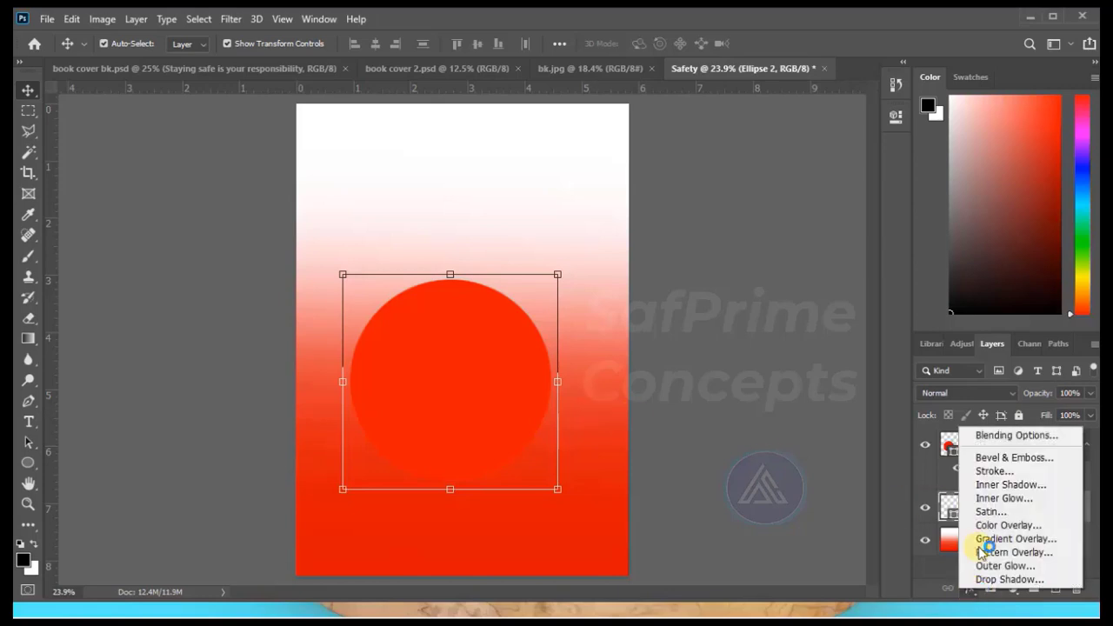
{"action": "left_click", "coordinate": [997, 471]}
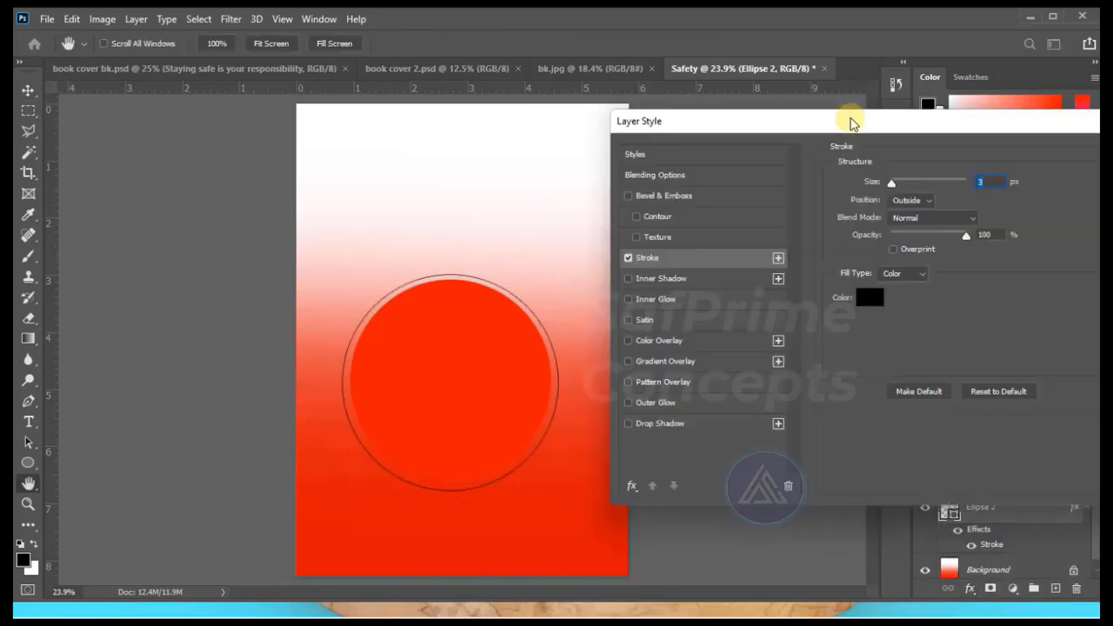
{"action": "left_click", "coordinate": [870, 298]}
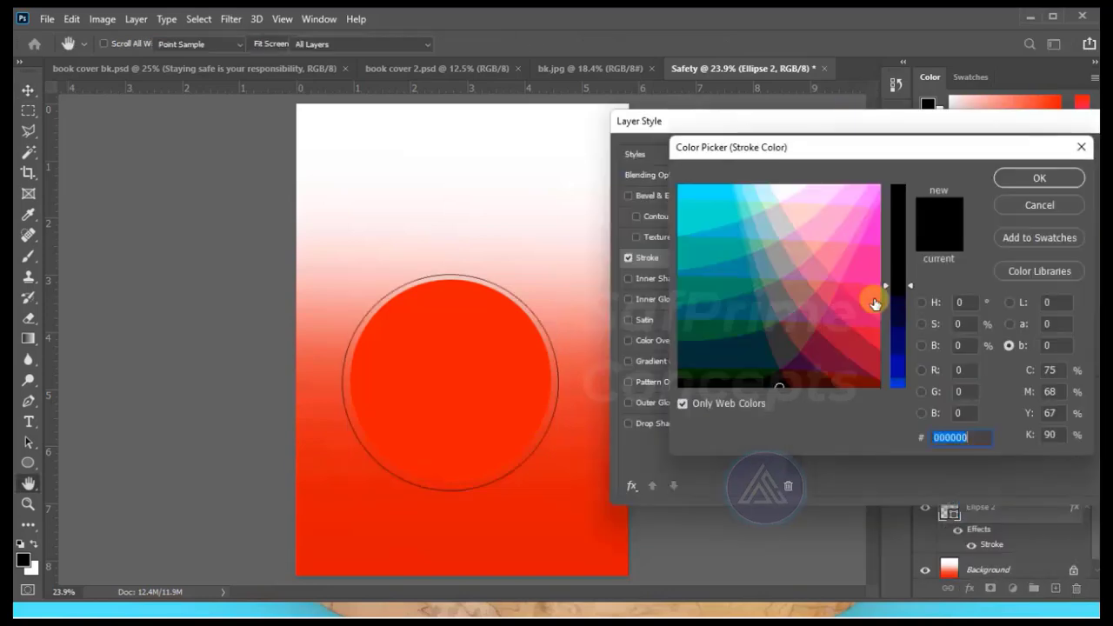
{"action": "left_click", "coordinate": [792, 193]}
{"action": "left_click", "coordinate": [1038, 177]}
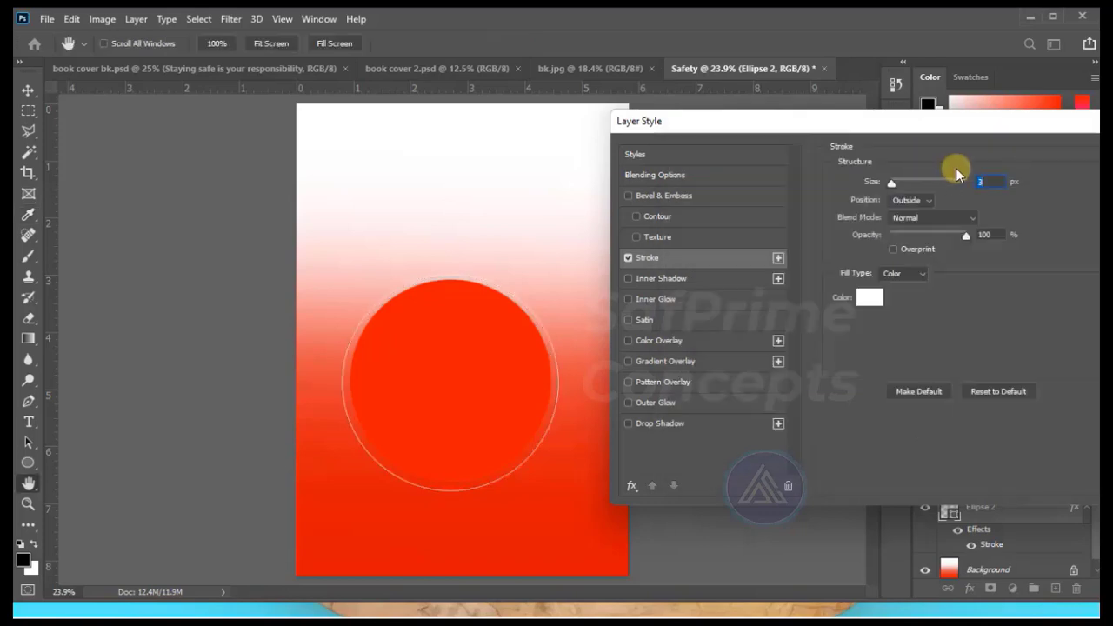
{"action": "double_click", "coordinate": [987, 182]}
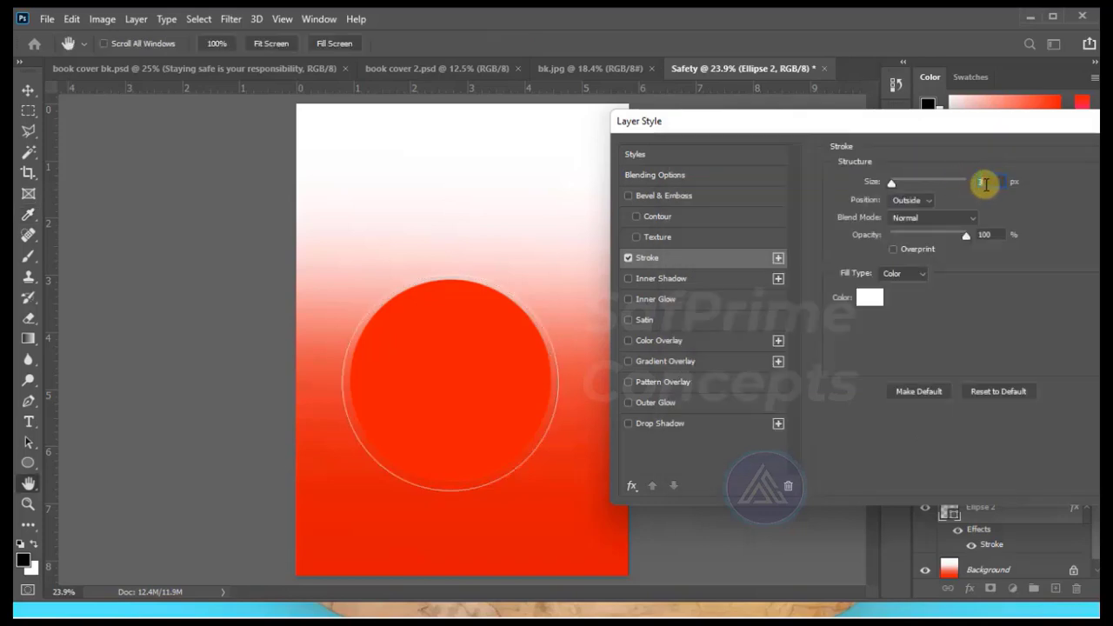
{"action": "type", "text": "8"}
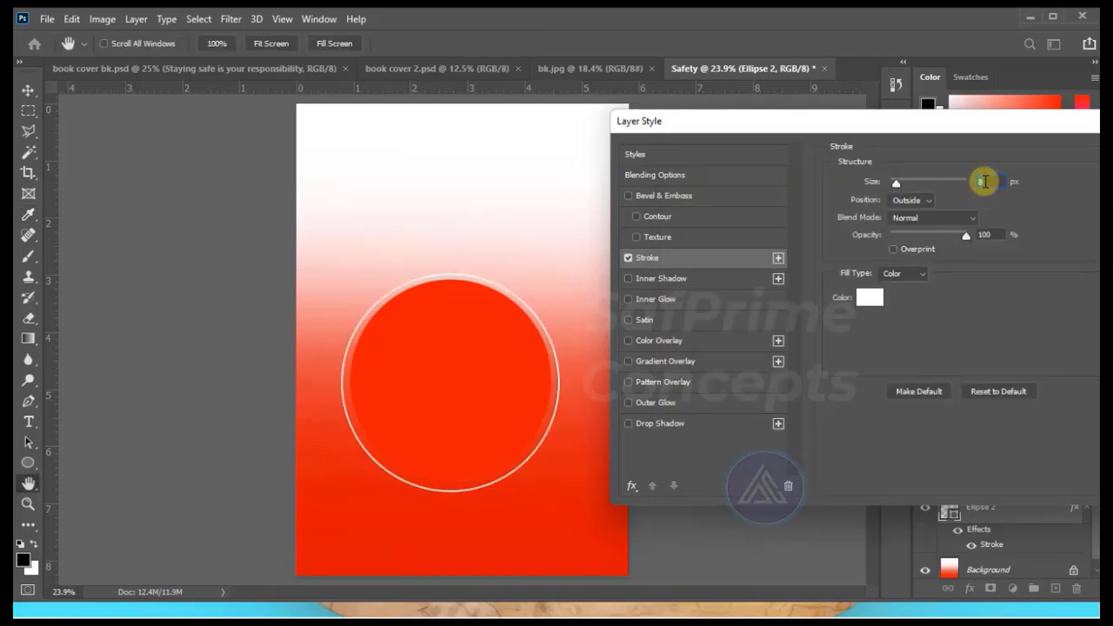
{"action": "key", "text": "Return"}
Select both circles and nudge them slightly to the right so they are horizontally centred on the page.
{"action": "left_click_drag", "start_coordinate": [263, 318], "coordinate": [515, 375]}
{"action": "key", "text": "Right"}
{"action": "key", "text": "Right"}
{"action": "key", "text": "Right"}
{"action": "key", "text": "Right"}
{"action": "key", "text": "Right"}
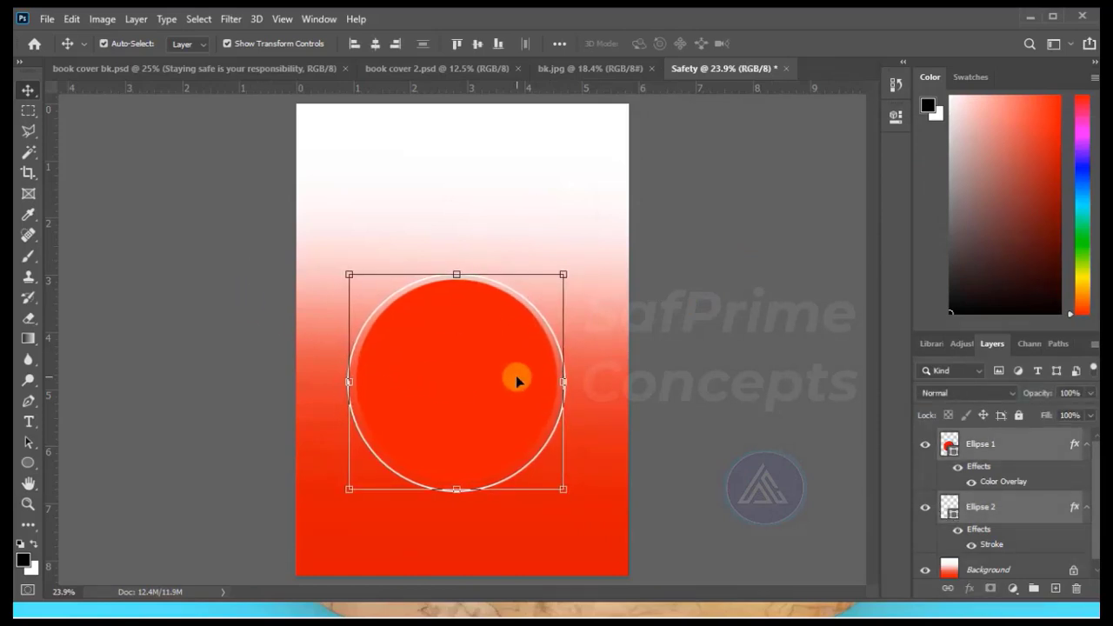
{"action": "key", "text": "Right"}
{"action": "key", "text": "Right"}
{"action": "key", "text": "Right"}
{"action": "left_click", "coordinate": [63, 487]}
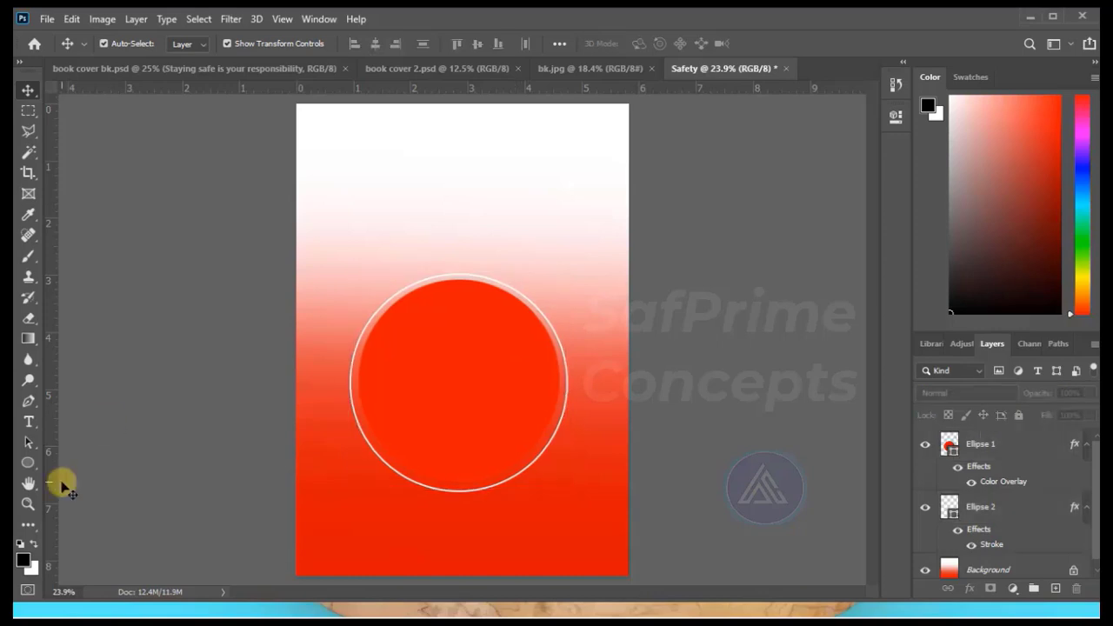
Draw a black rectangle about 1054 by 1277 px from the page's top edge down over the upper part of the circle.
{"action": "right_click", "coordinate": [37, 465]}
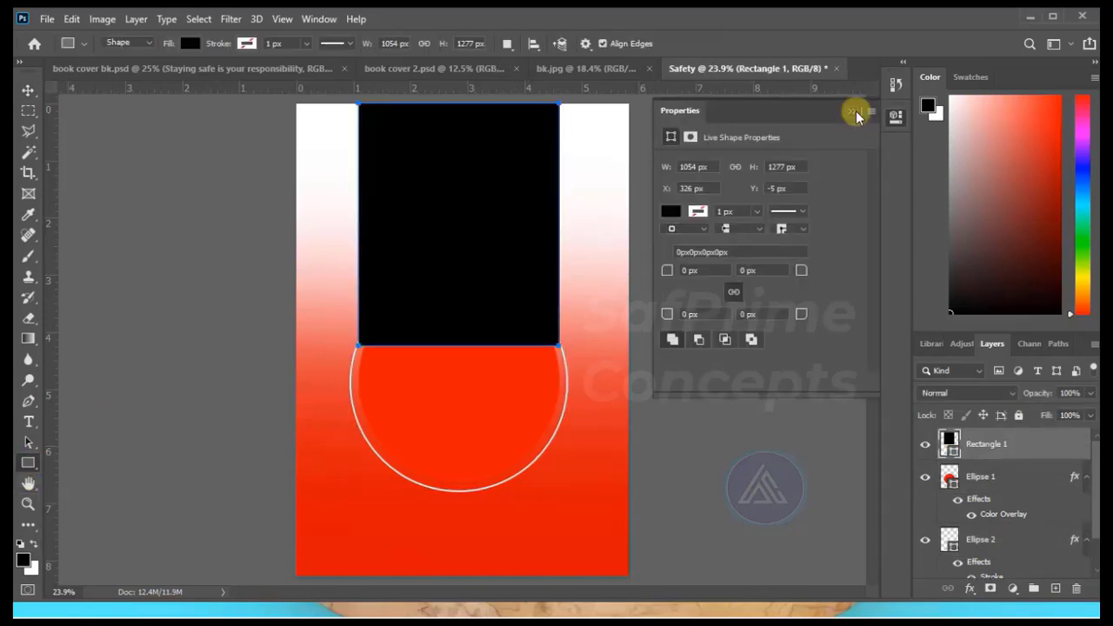
{"action": "left_click", "coordinate": [863, 109]}
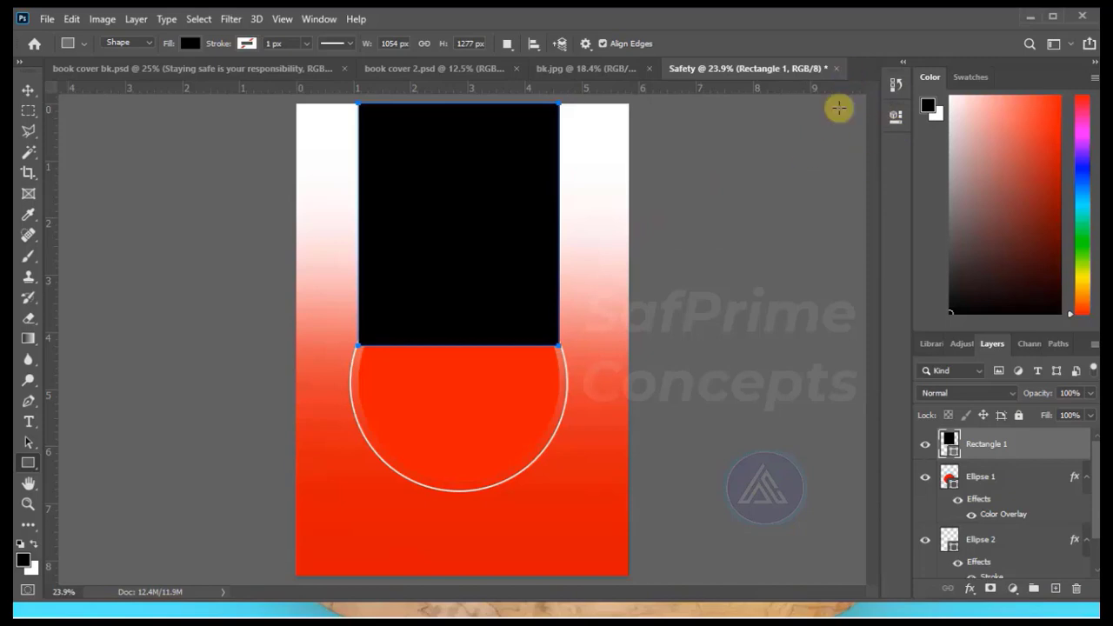
{"action": "left_click", "coordinate": [28, 91]}
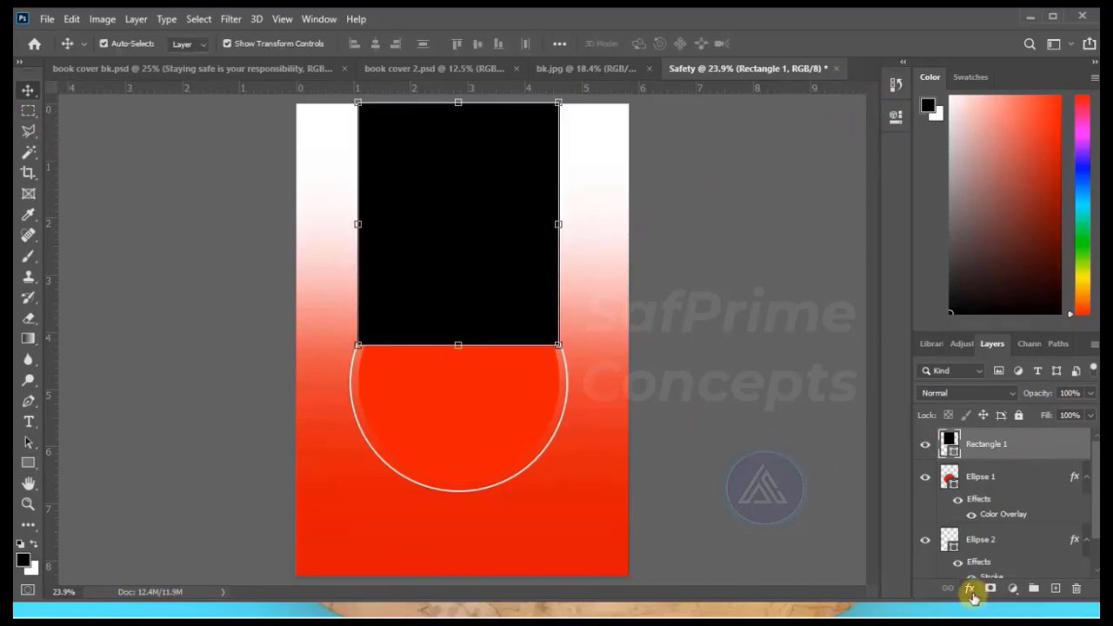
Change the rectangle's fill colour to yellow.
{"action": "double_click", "coordinate": [949, 444]}
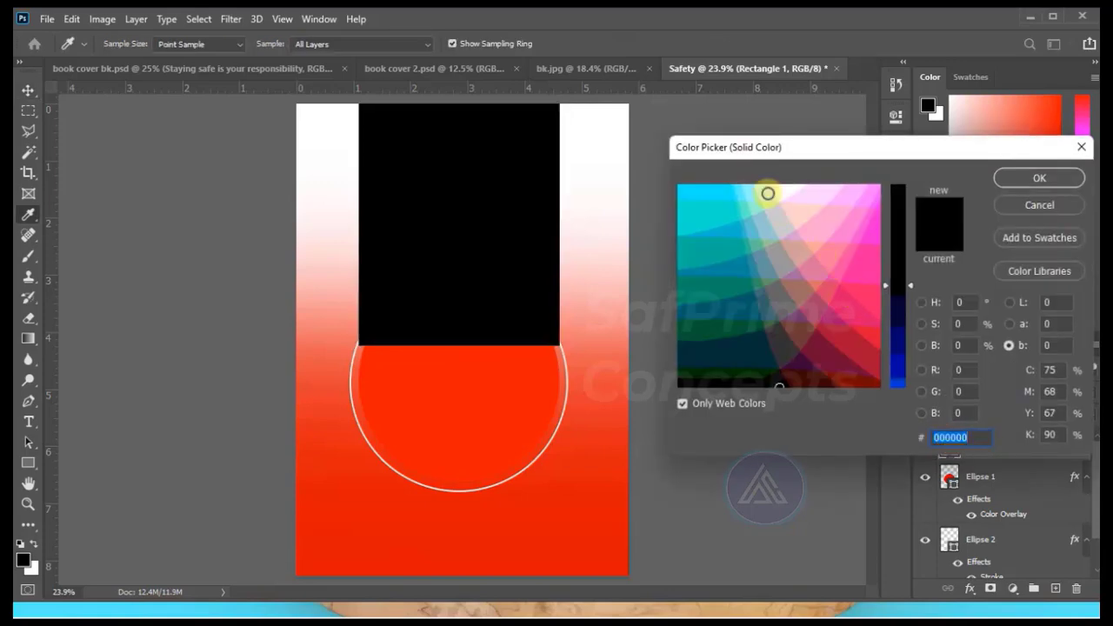
{"action": "left_click", "coordinate": [850, 202]}
{"action": "left_click", "coordinate": [903, 189]}
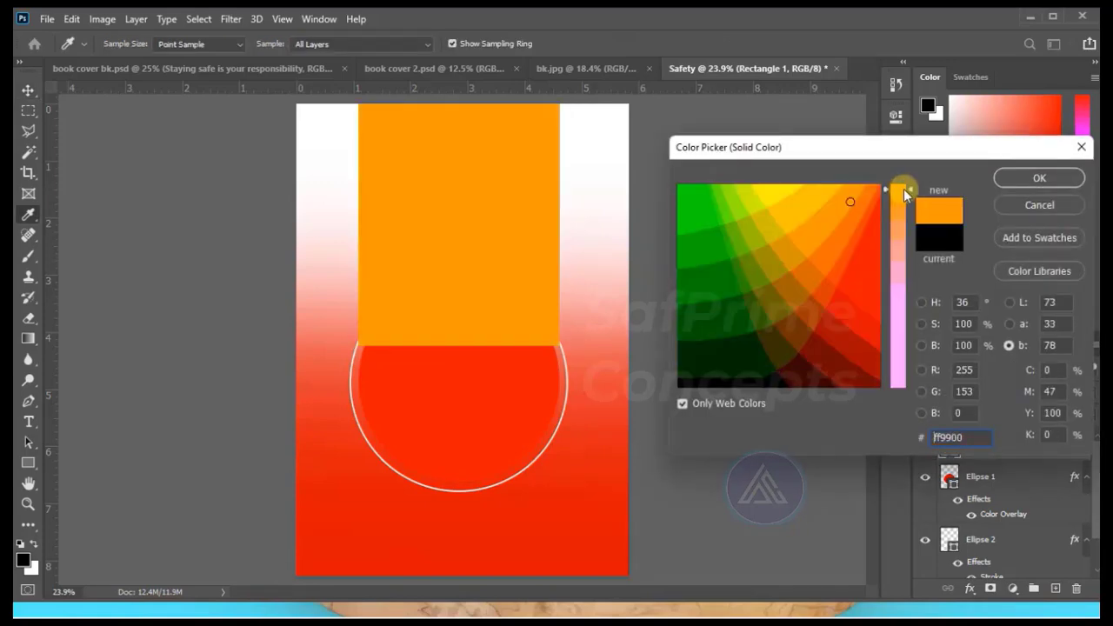
{"action": "left_click", "coordinate": [776, 182]}
{"action": "left_click", "coordinate": [1038, 178]}
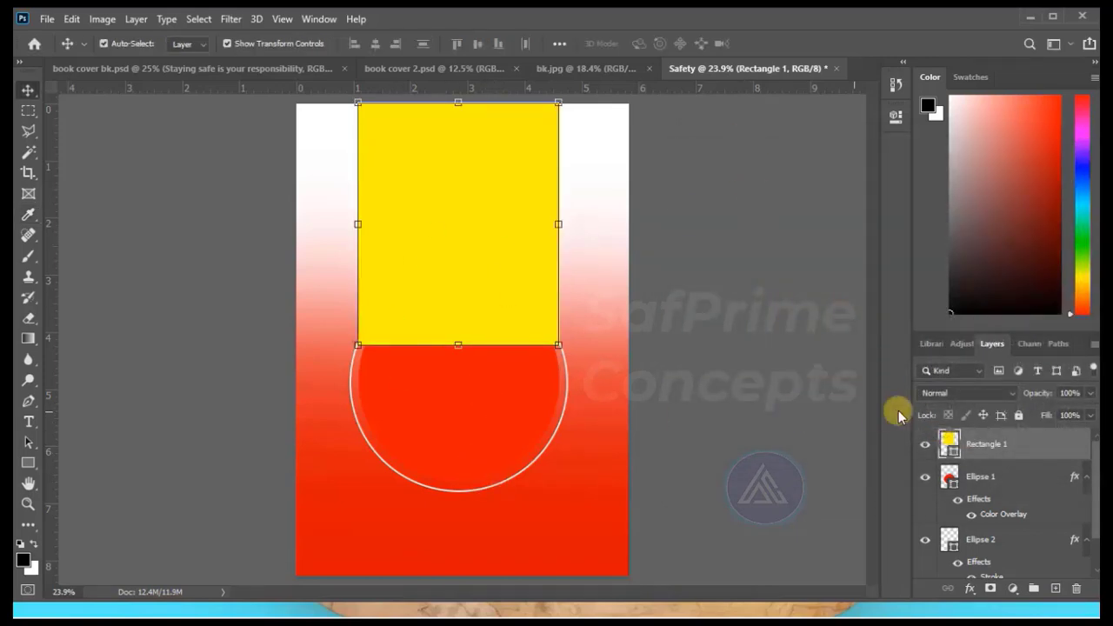
Move the Rectangle 1 layer beneath both ellipse layers, directly above the background.
{"action": "left_click_drag", "start_coordinate": [997, 447], "coordinate": [999, 511]}
{"action": "scroll", "coordinate": [1000, 511], "scroll_direction": "down", "scroll_amount": 2}
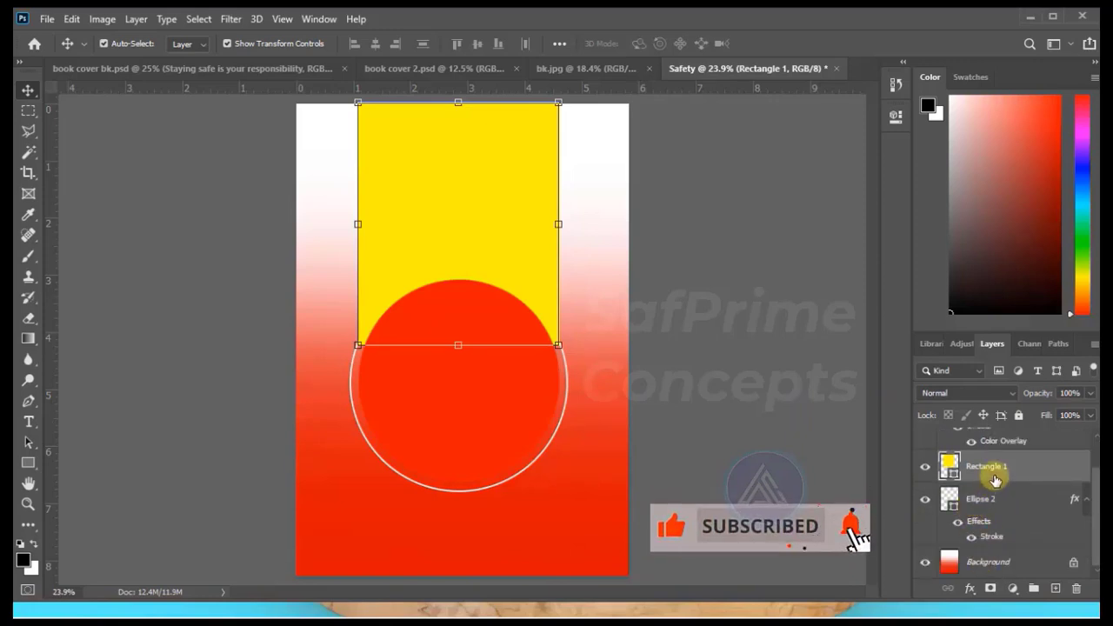
{"action": "left_click_drag", "start_coordinate": [988, 467], "coordinate": [997, 519]}
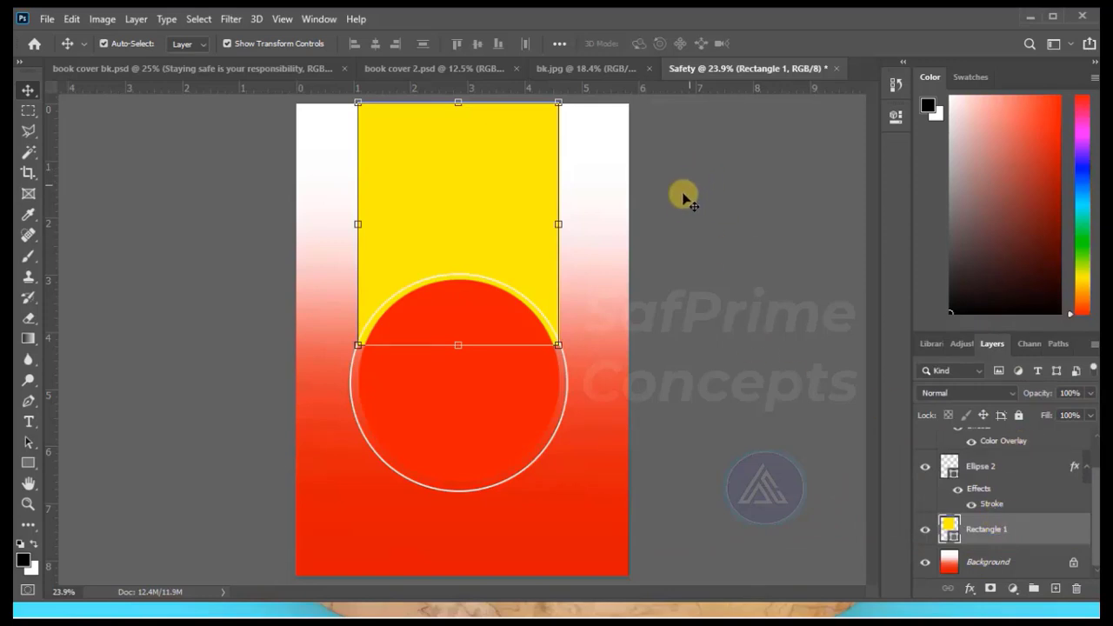
Try to warp the yellow rectangle's lower corners inward so its sides taper towards the circle, and undo the warp.
{"action": "left_click", "coordinate": [711, 199]}
{"action": "left_click", "coordinate": [452, 206]}
{"action": "left_click", "coordinate": [557, 344]}
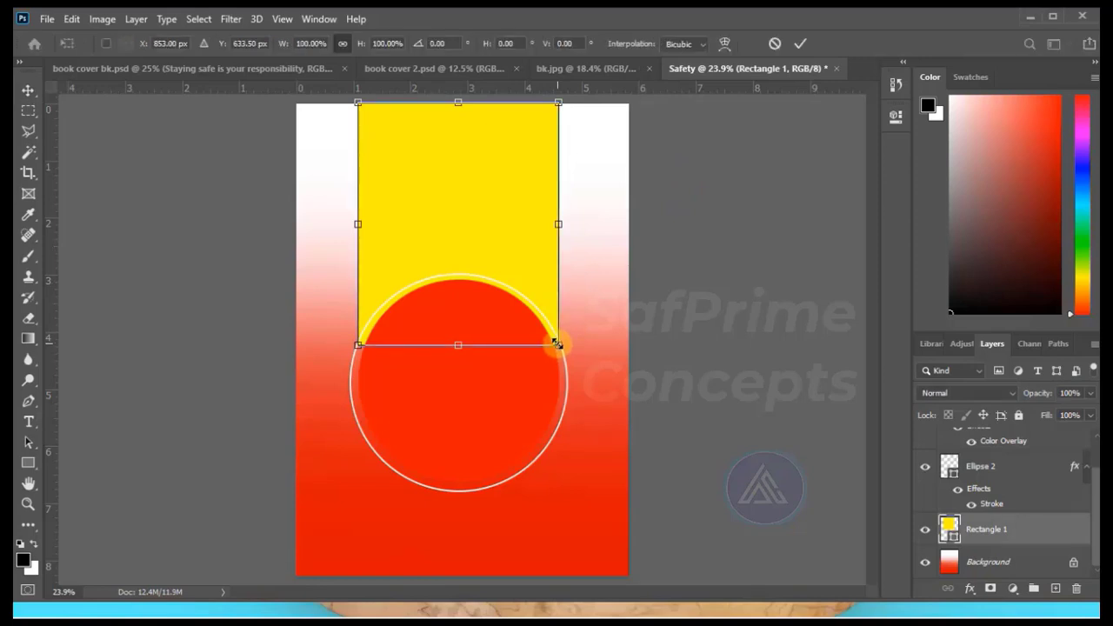
{"action": "left_click", "coordinate": [724, 45]}
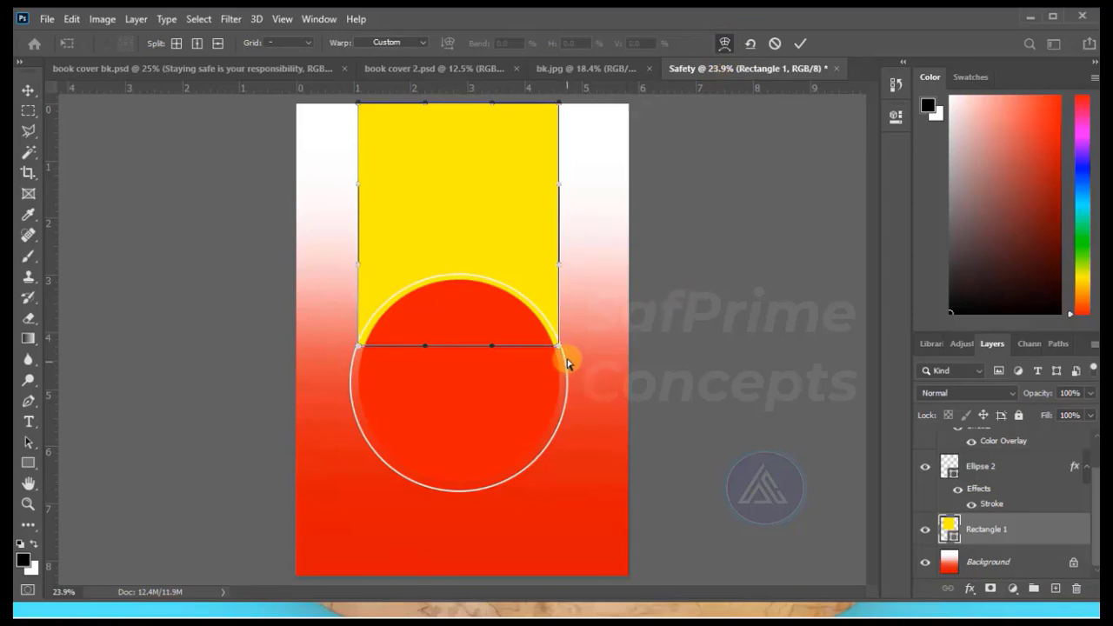
{"action": "left_click_drag", "start_coordinate": [558, 346], "coordinate": [546, 345]}
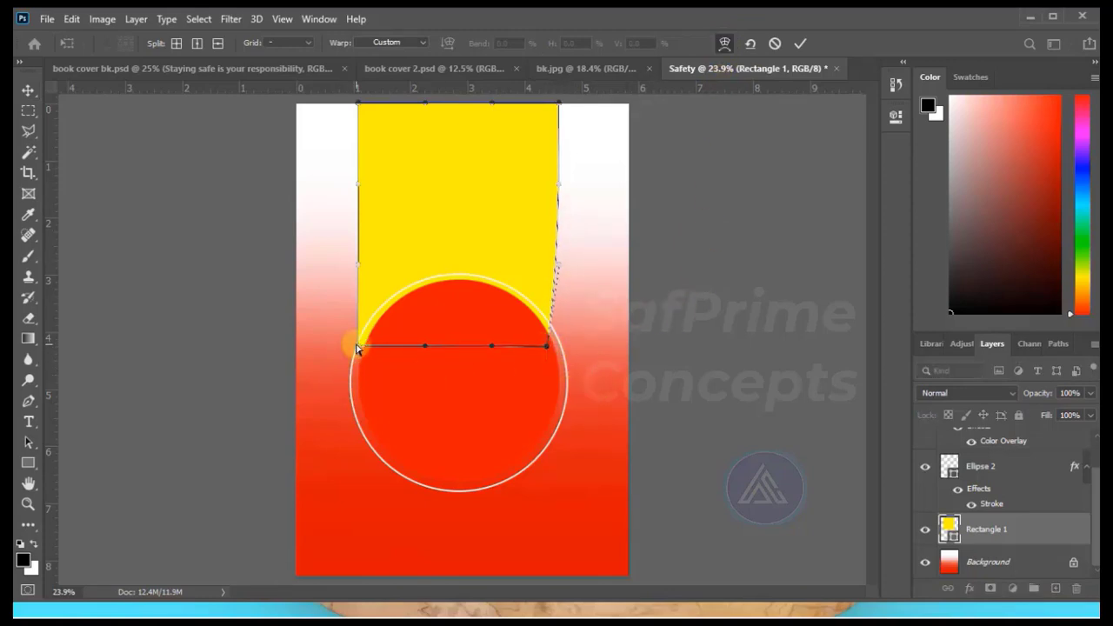
{"action": "left_click_drag", "start_coordinate": [357, 348], "coordinate": [369, 349]}
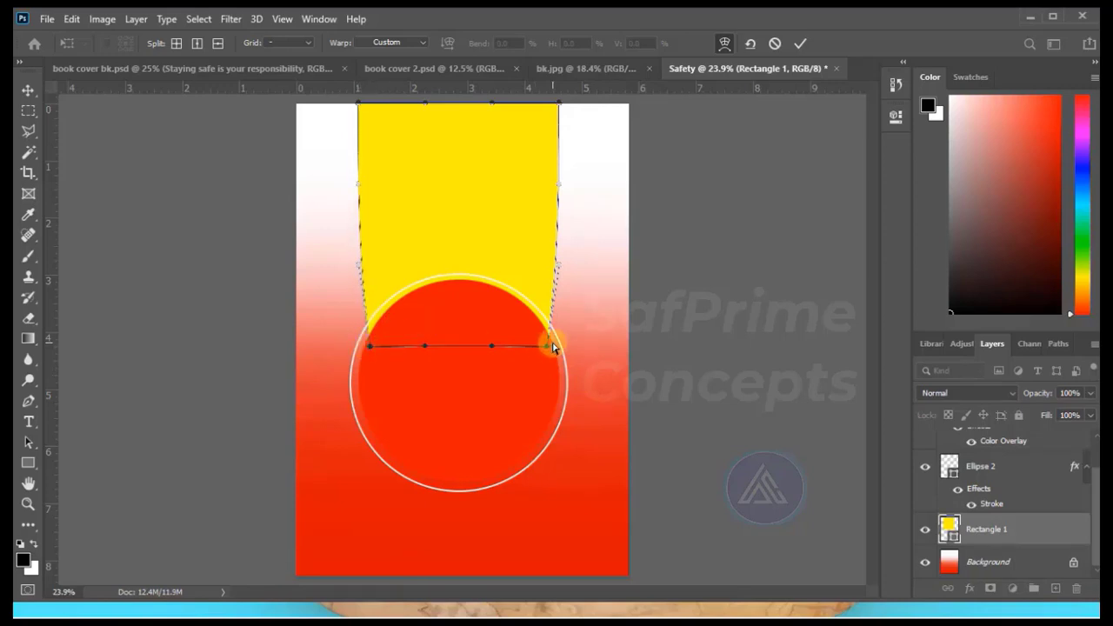
{"action": "left_click", "coordinate": [800, 43]}
{"action": "left_click", "coordinate": [752, 235]}
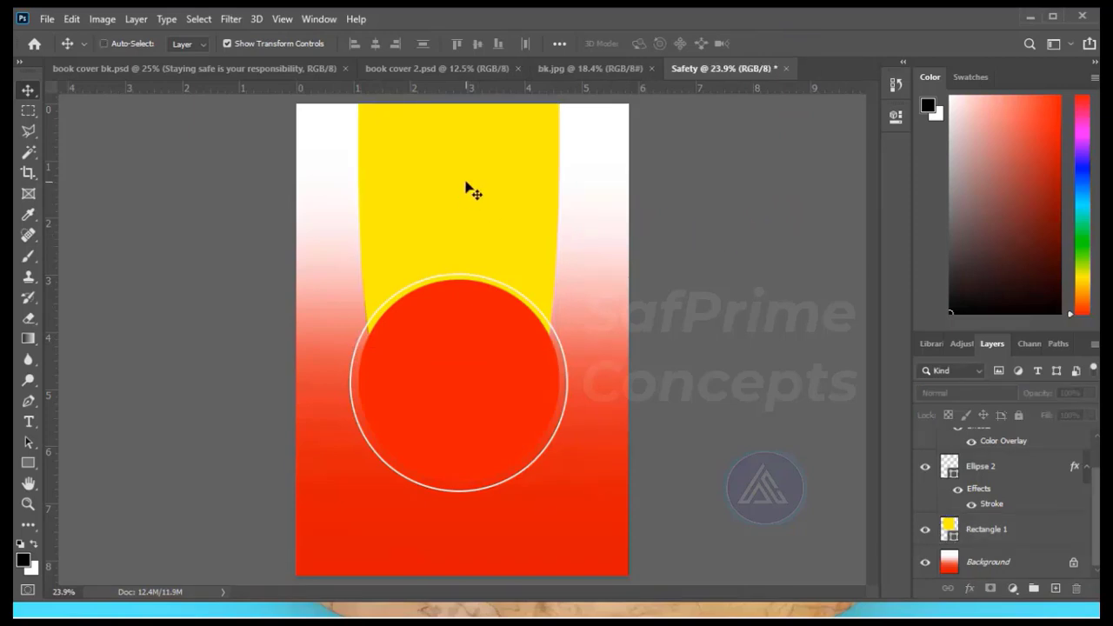
{"action": "key", "text": "ctrl+z"}
Scale the yellow rectangle to about 89% width and 97% height and centre it horizontally over the circle.
{"action": "left_click", "coordinate": [469, 190]}
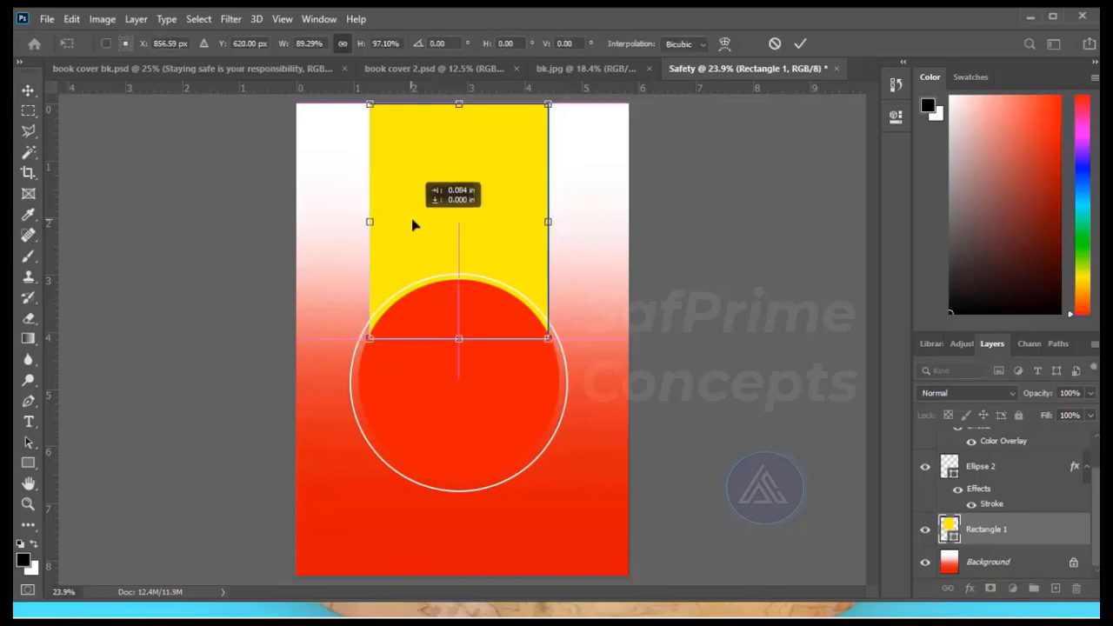
{"action": "left_click_drag", "start_coordinate": [412, 226], "coordinate": [413, 225]}
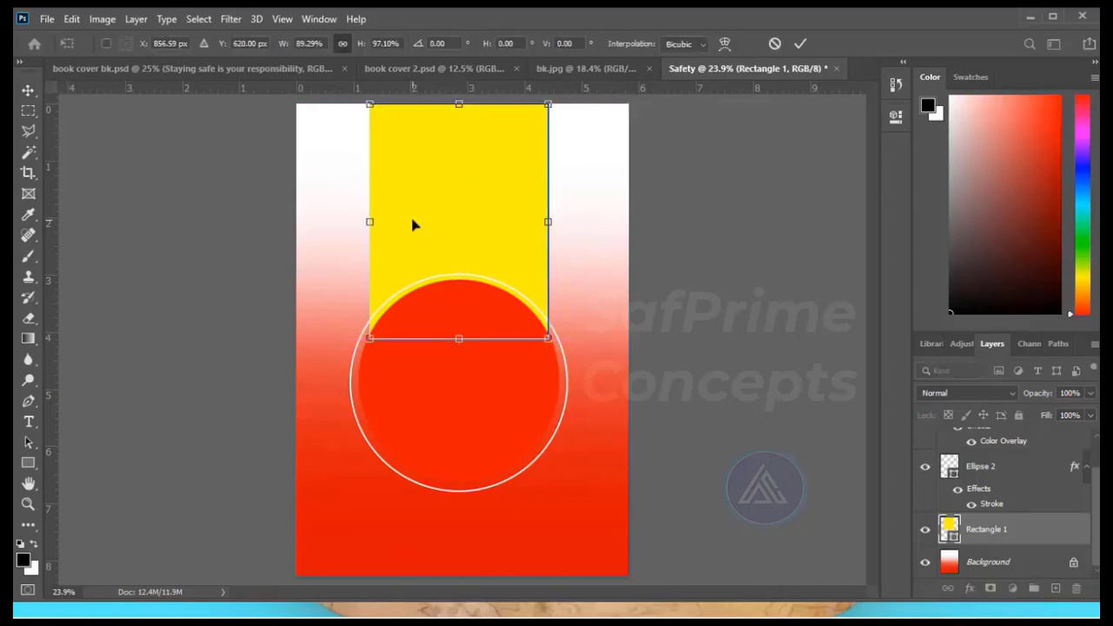
{"action": "left_click", "coordinate": [798, 43]}
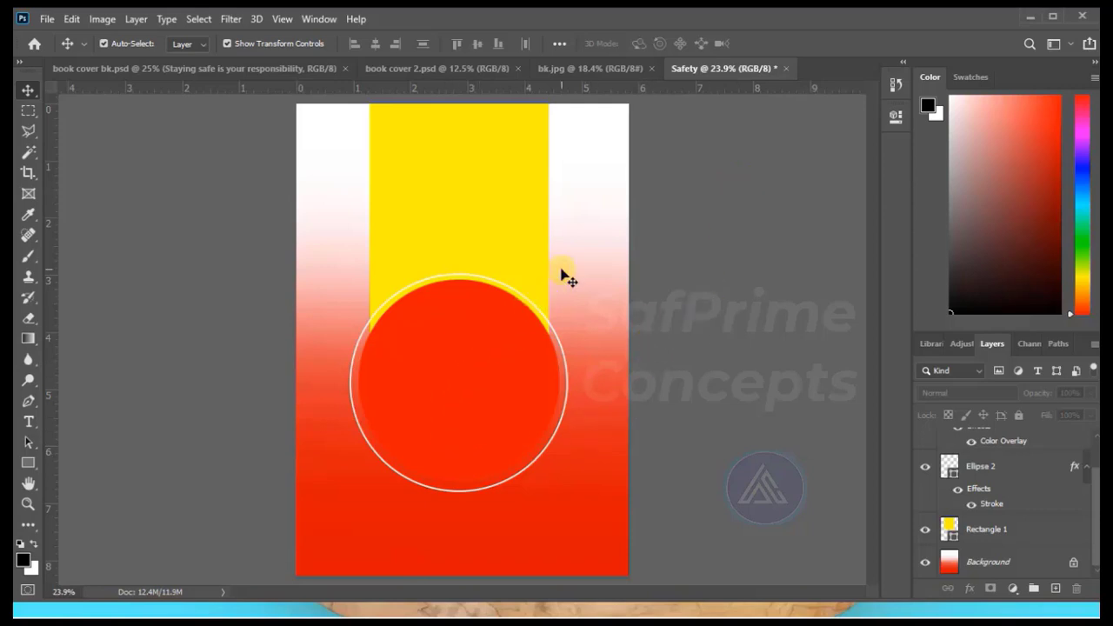
Add the text "SAFETY TIPS" inside the red circle.
{"action": "key", "text": "t"}
{"action": "left_click", "coordinate": [395, 372]}
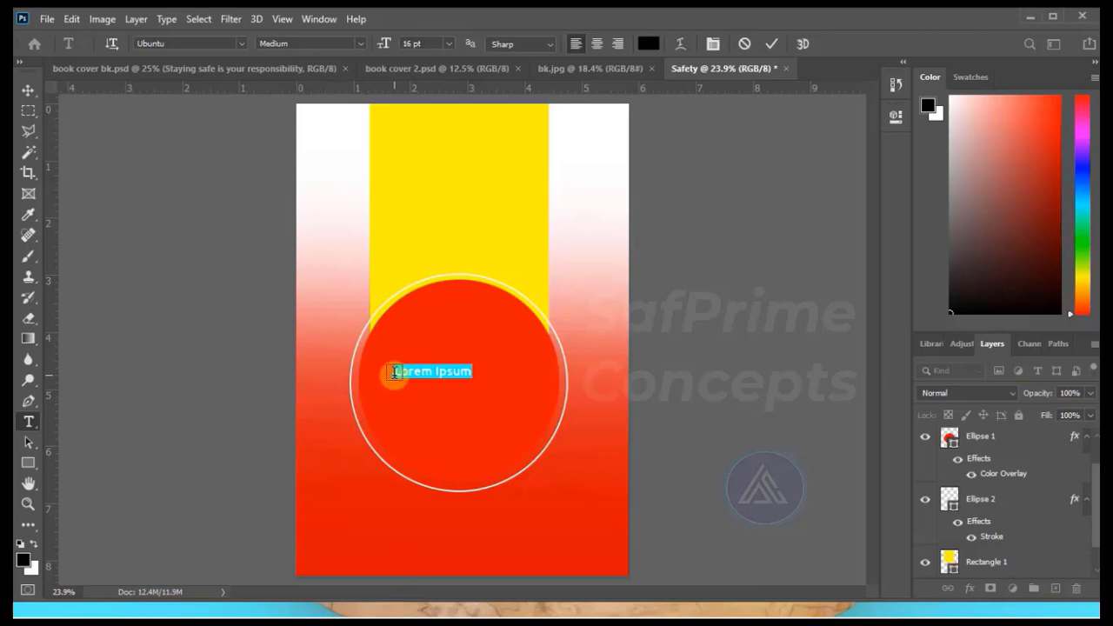
{"action": "type", "text": "SAFETY TIPS"}
Set the SAFETY TIPS text to Bauhaus 93 at 48 pt and centre it across the circle.
{"action": "key", "text": "ctrl+a"}
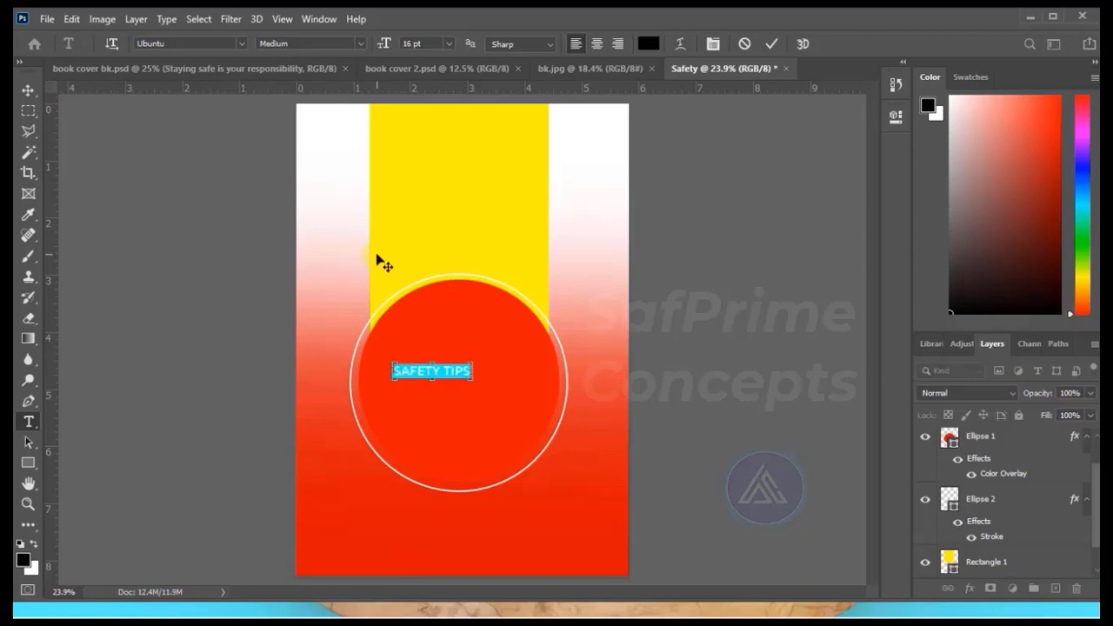
{"action": "left_click", "coordinate": [241, 43]}
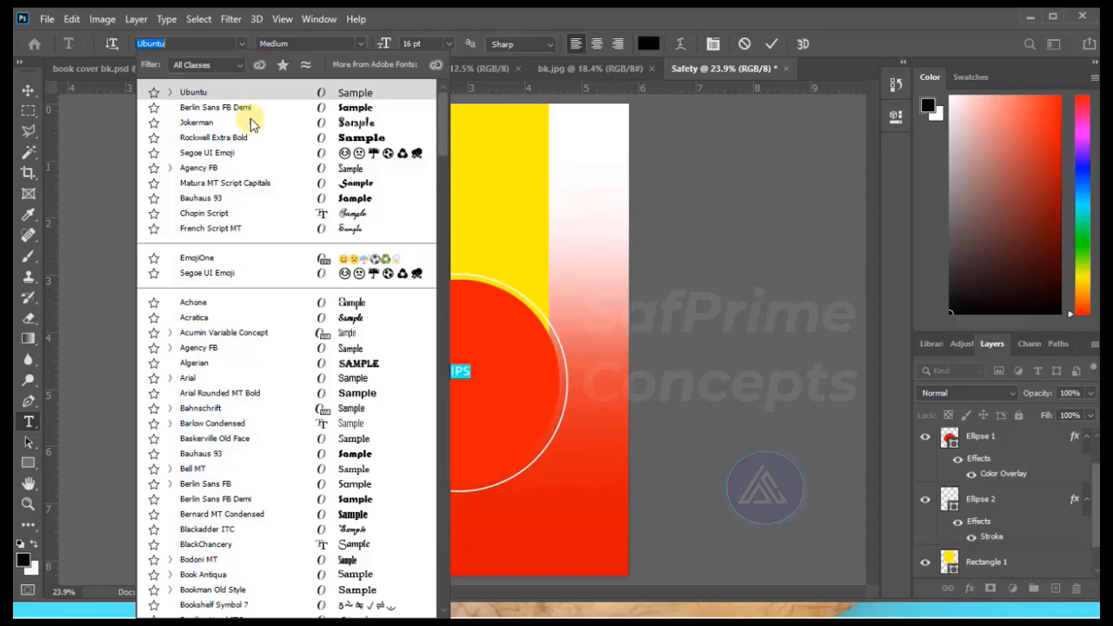
{"action": "left_click", "coordinate": [249, 199]}
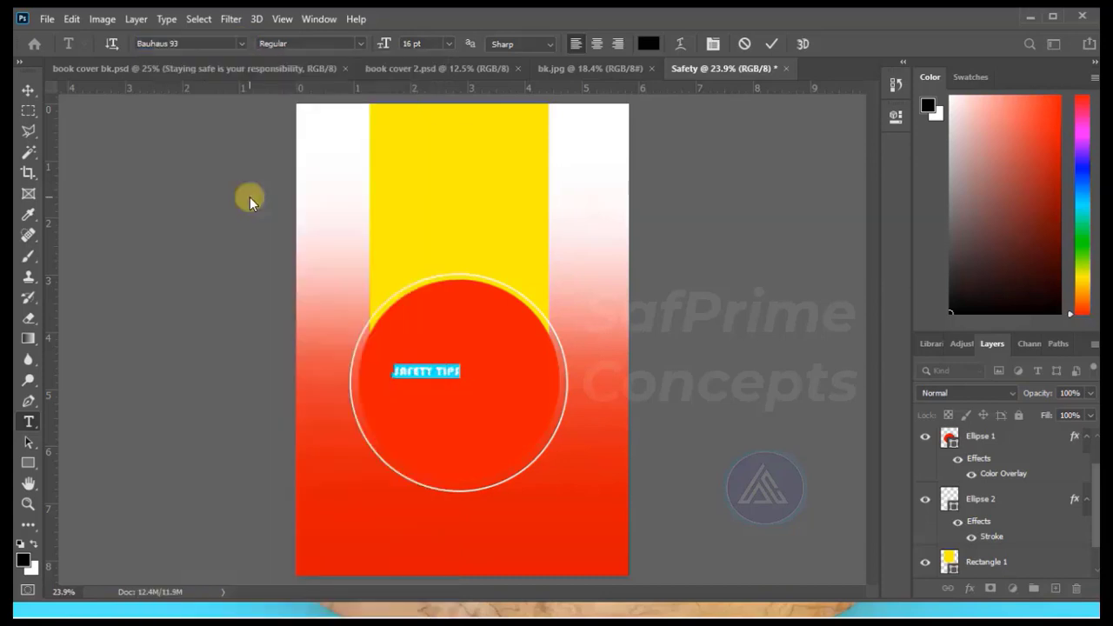
{"action": "left_click", "coordinate": [449, 43]}
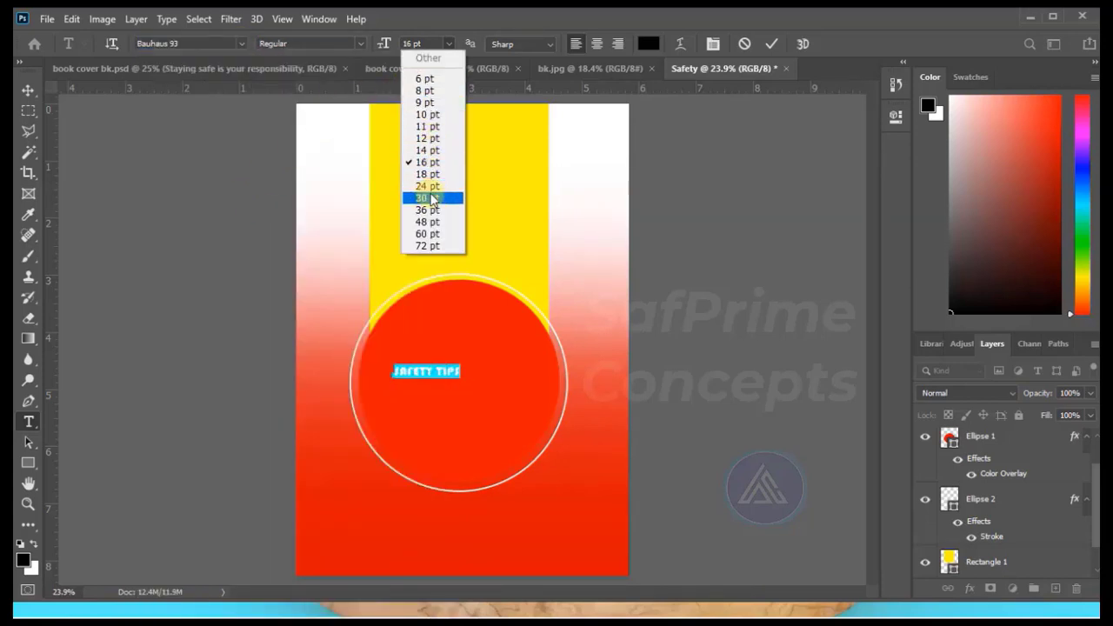
{"action": "left_click", "coordinate": [440, 222]}
{"action": "key", "text": "ctrl+Return"}
{"action": "key", "text": "v"}
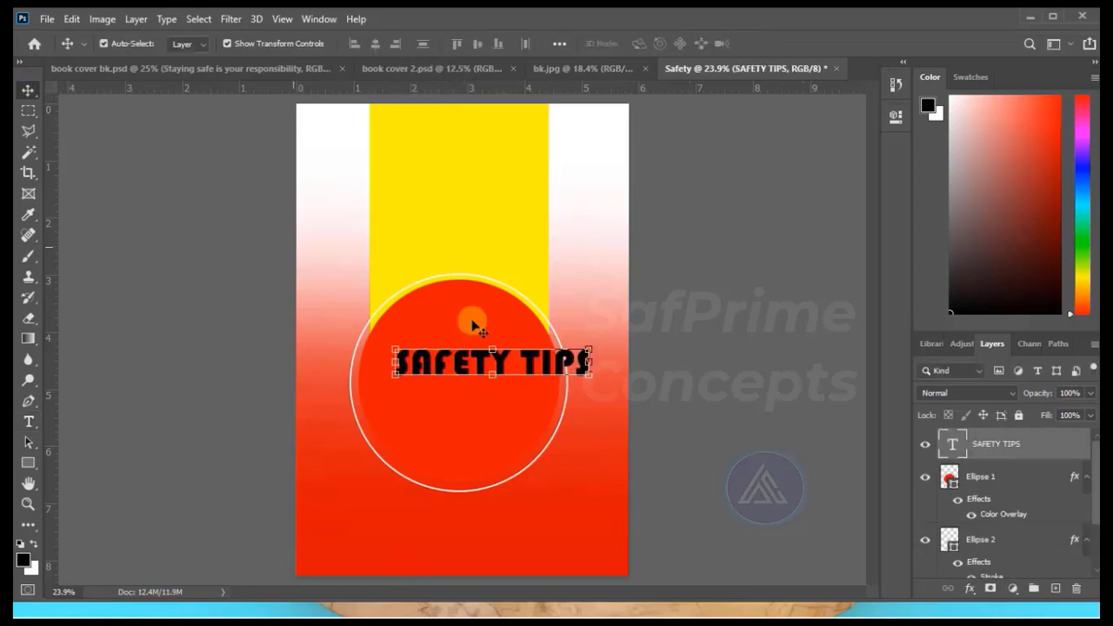
{"action": "left_click_drag", "start_coordinate": [496, 368], "coordinate": [461, 373]}
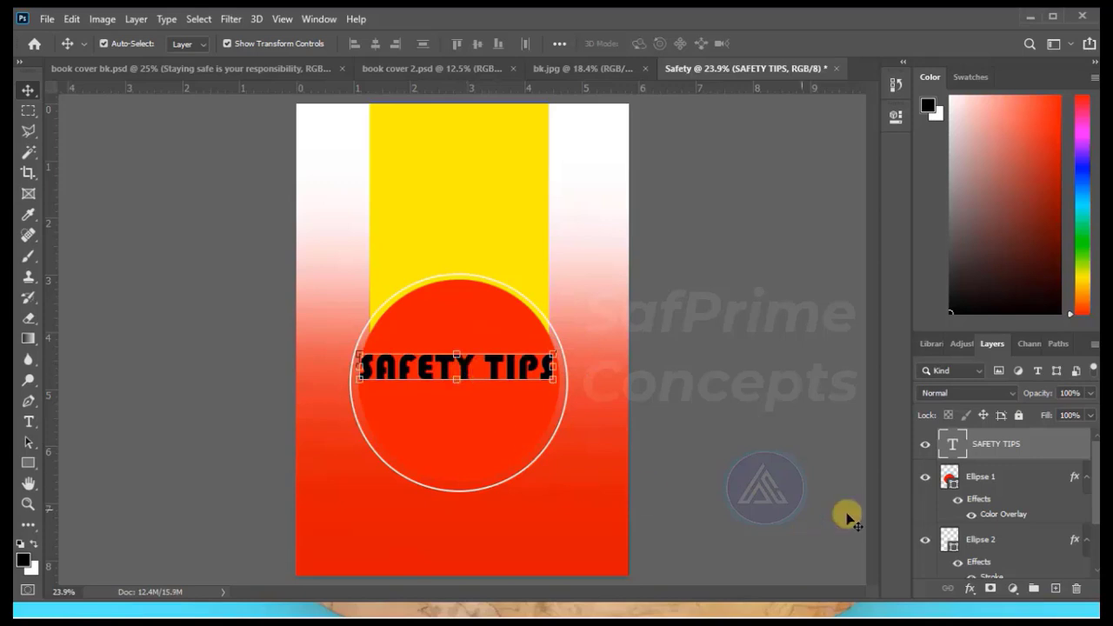
Add a white outside stroke to the SAFETY TIPS text, slightly thinner than the outer circle's outline.
{"action": "left_click", "coordinate": [969, 592]}
{"action": "left_click", "coordinate": [996, 469]}
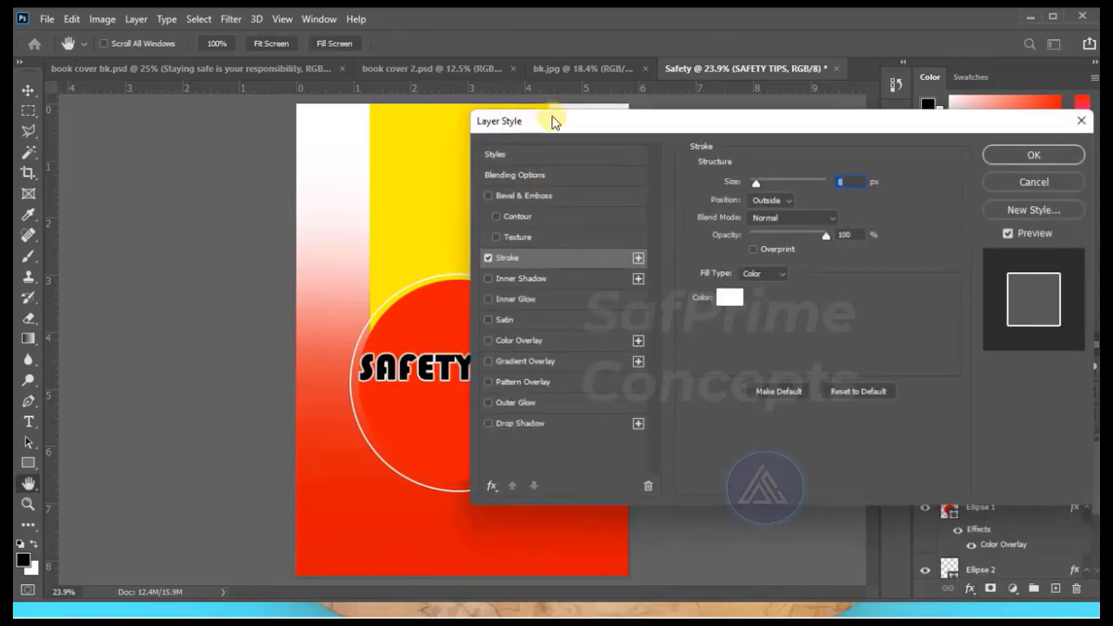
{"action": "left_click_drag", "start_coordinate": [551, 117], "coordinate": [656, 128]}
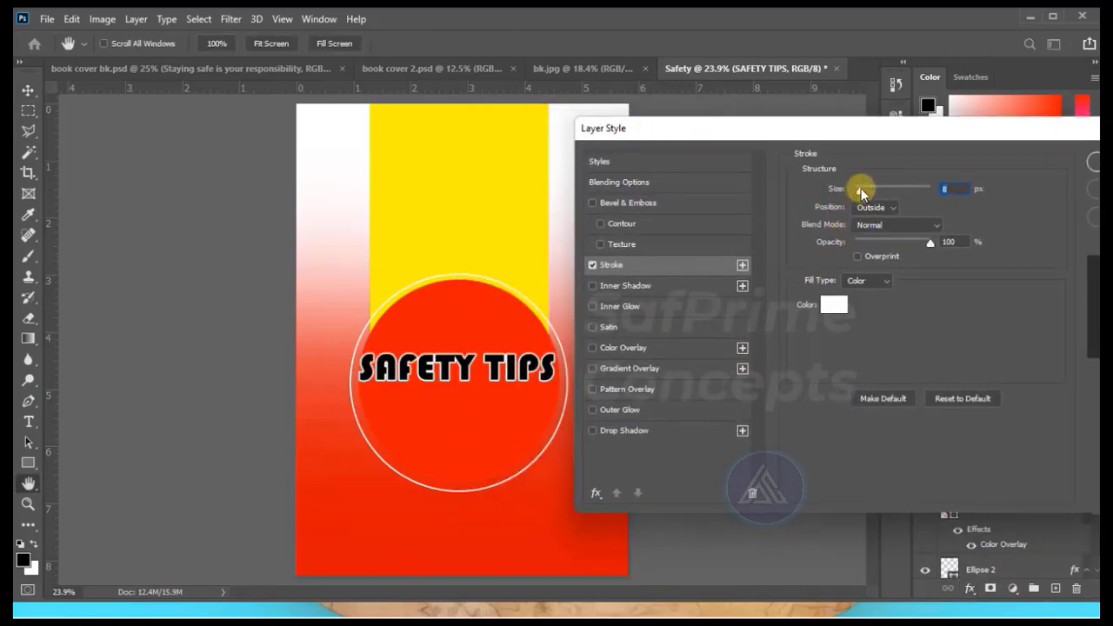
{"action": "key", "text": "Down"}
{"action": "key", "text": "Down"}
{"action": "key", "text": "Down"}
{"action": "key", "text": "Down"}
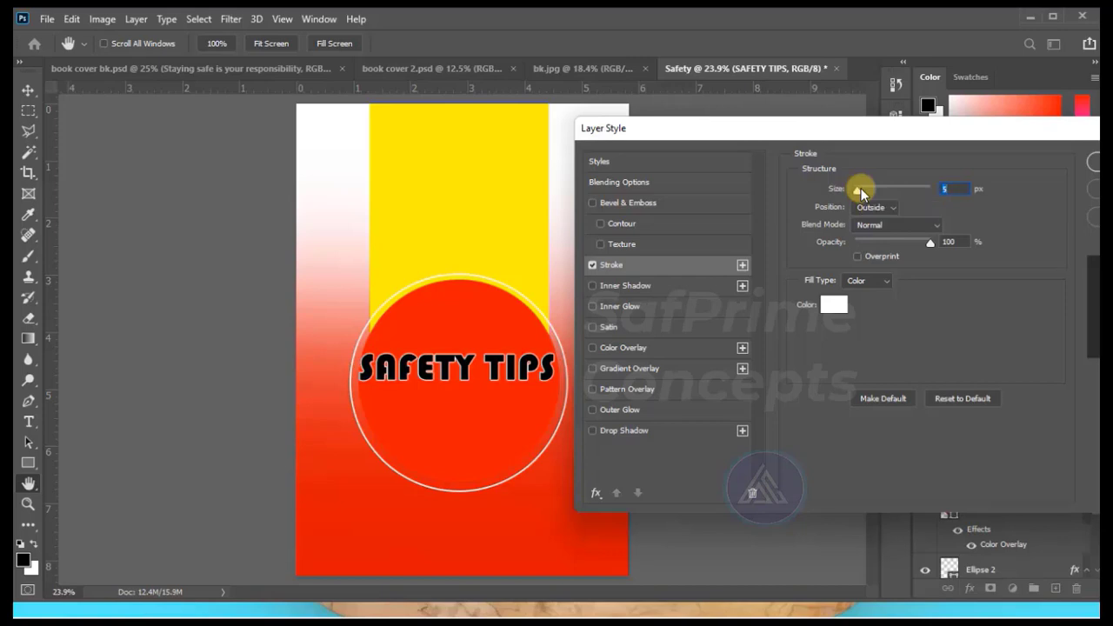
{"action": "key", "text": "Up"}
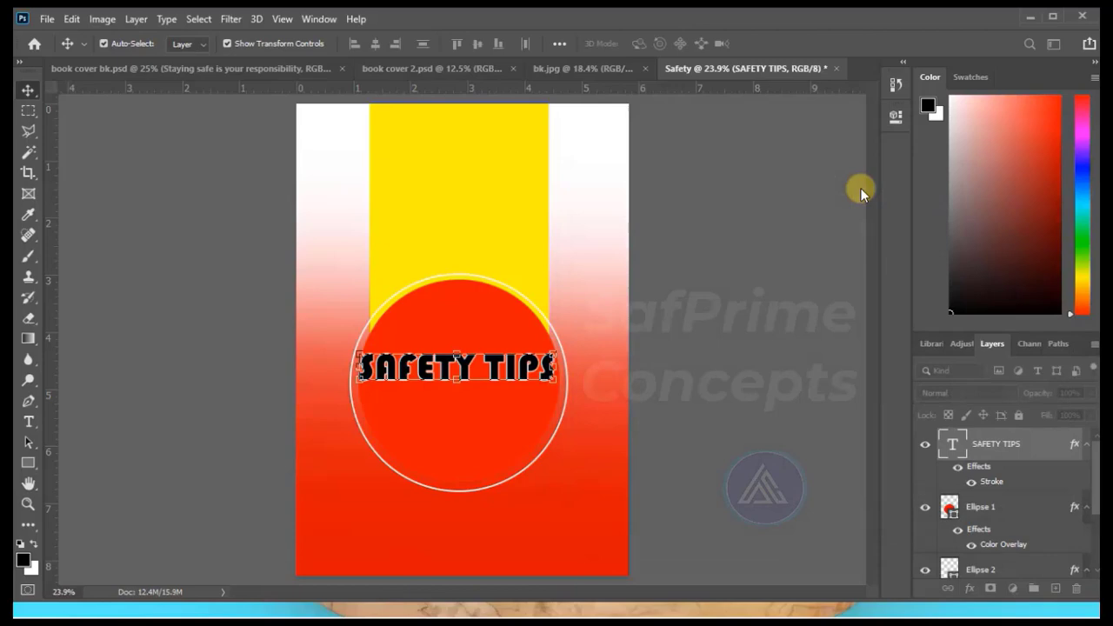
Add the text "for Everyone" in Chopin Script directly below SAFETY TIPS inside the red circle.
{"action": "type", "text": "for Everyone"}
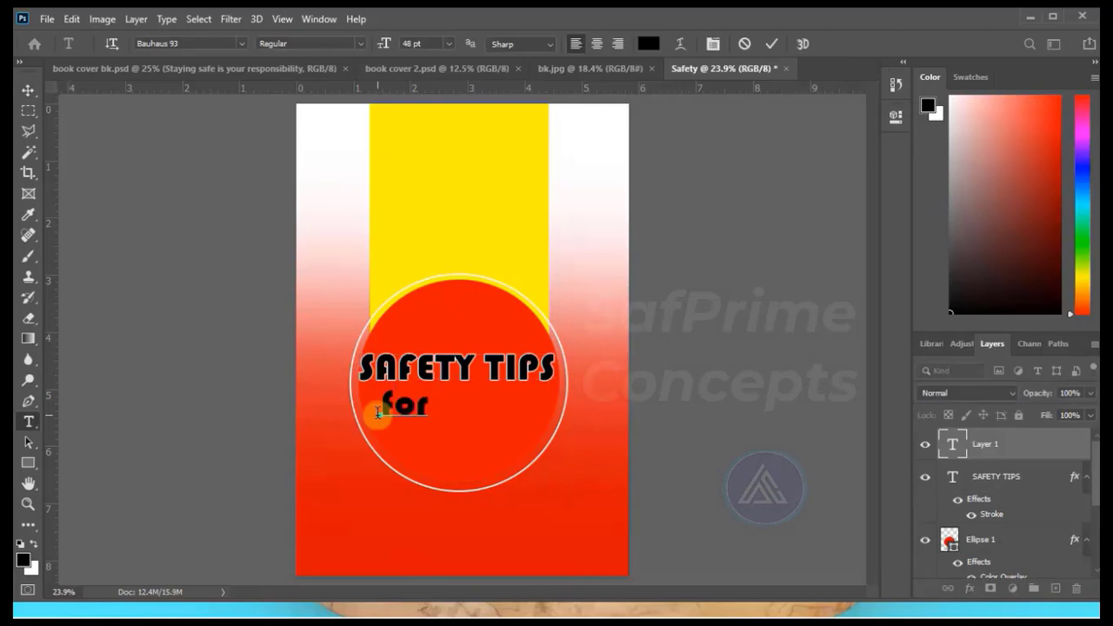
{"action": "left_click", "coordinate": [243, 44]}
{"action": "left_click", "coordinate": [252, 213]}
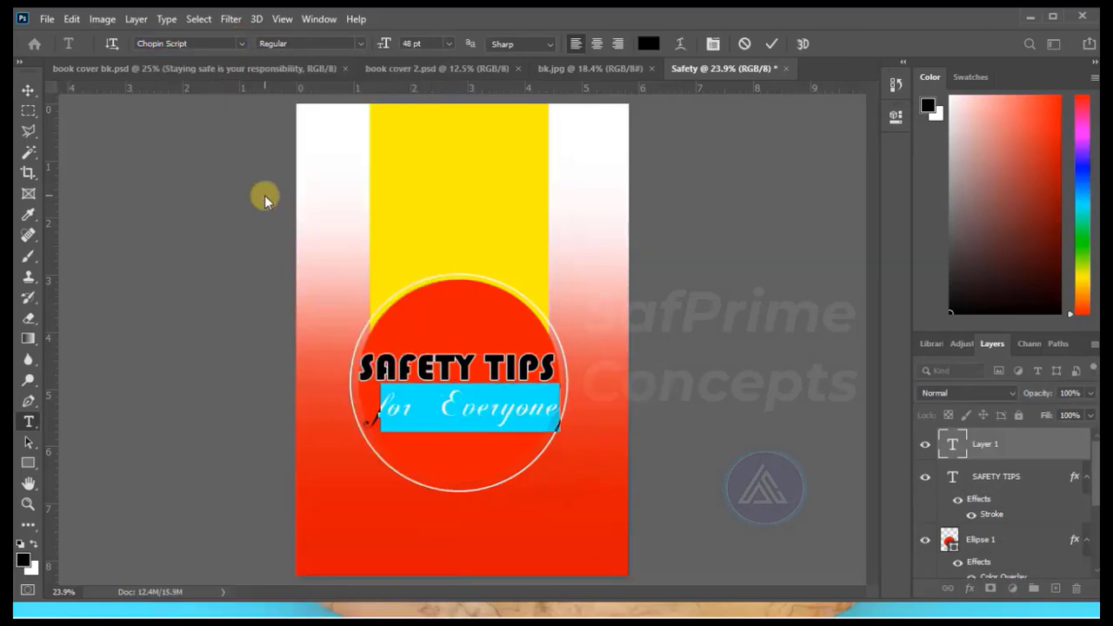
{"action": "left_click", "coordinate": [771, 43]}
{"action": "left_click", "coordinate": [768, 42]}
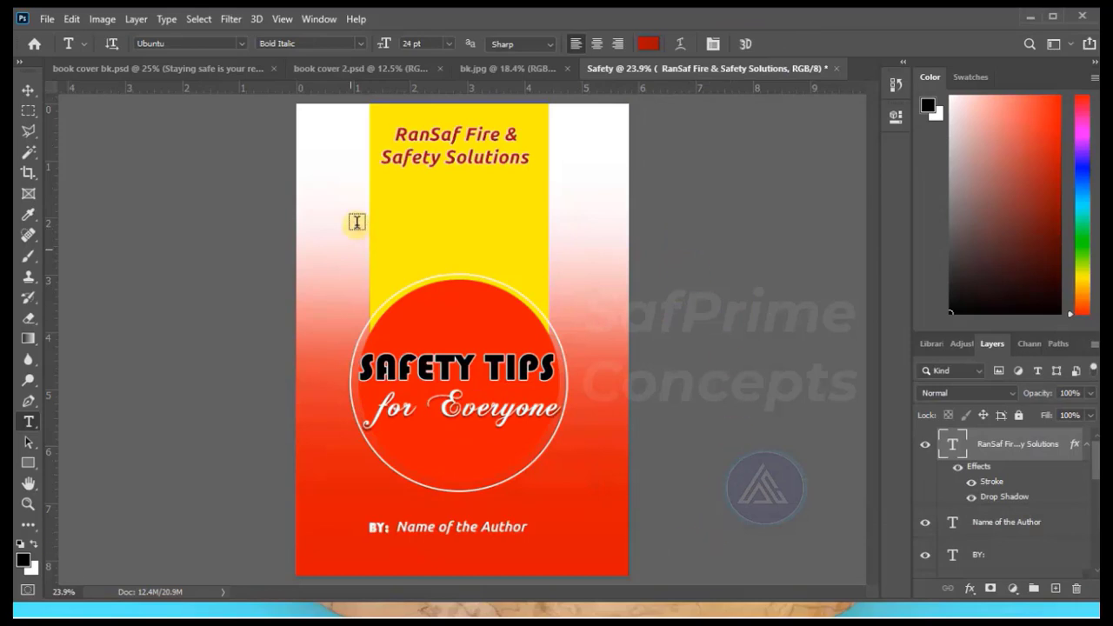
Duplicate the finished Safety cover document as "Safety bk".
{"action": "left_click", "coordinate": [29, 90]}
{"action": "left_click", "coordinate": [199, 286]}
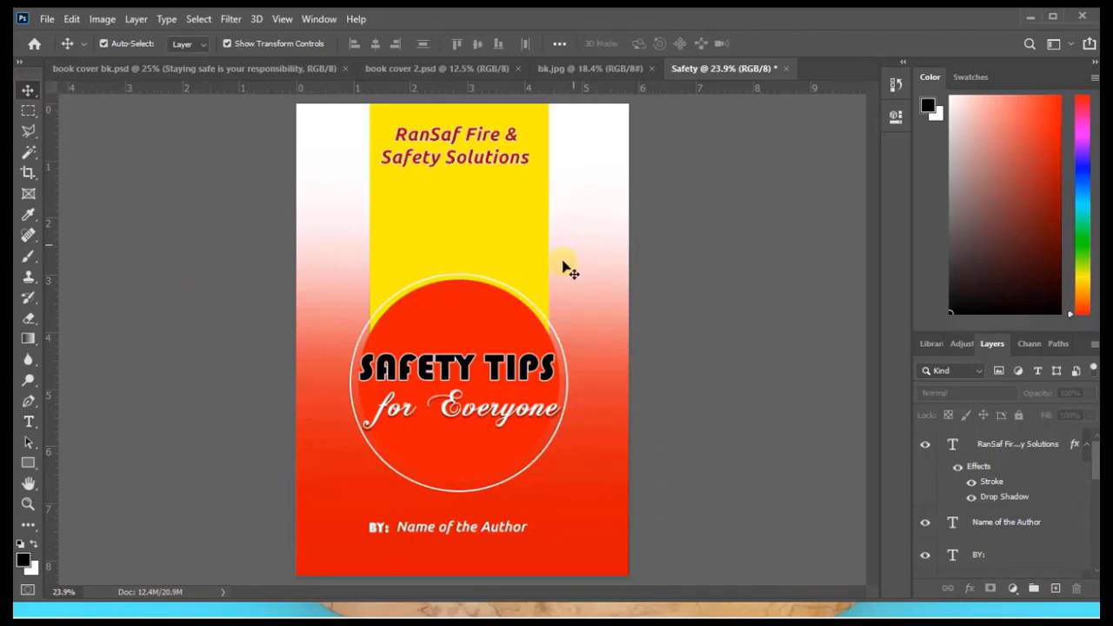
{"action": "left_click", "coordinate": [102, 18]}
{"action": "left_click", "coordinate": [143, 237]}
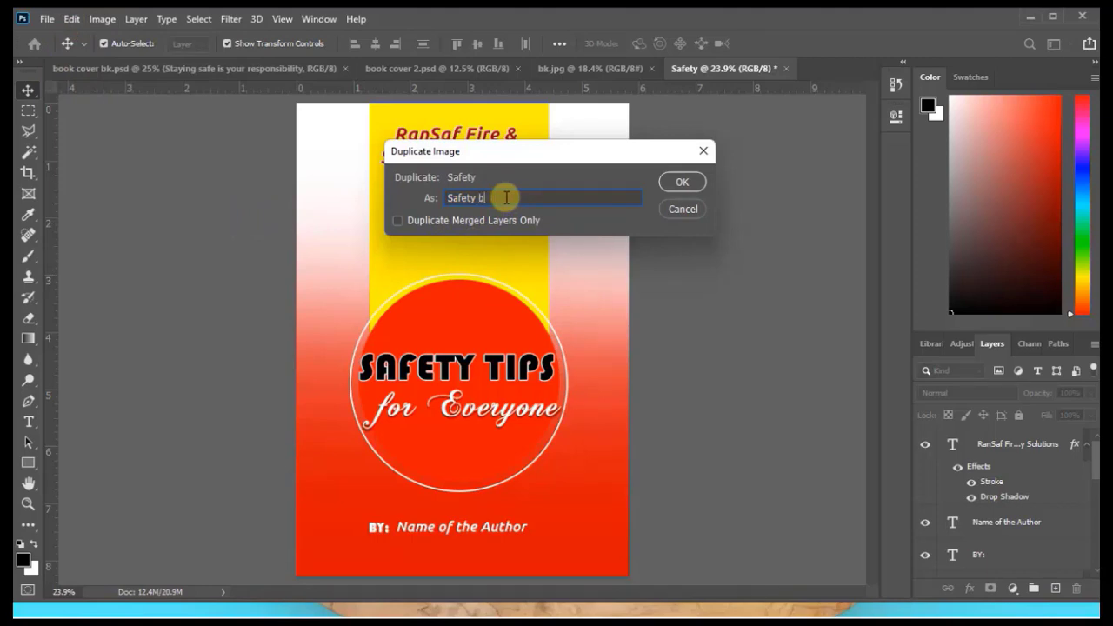
{"action": "left_click", "coordinate": [681, 181]}
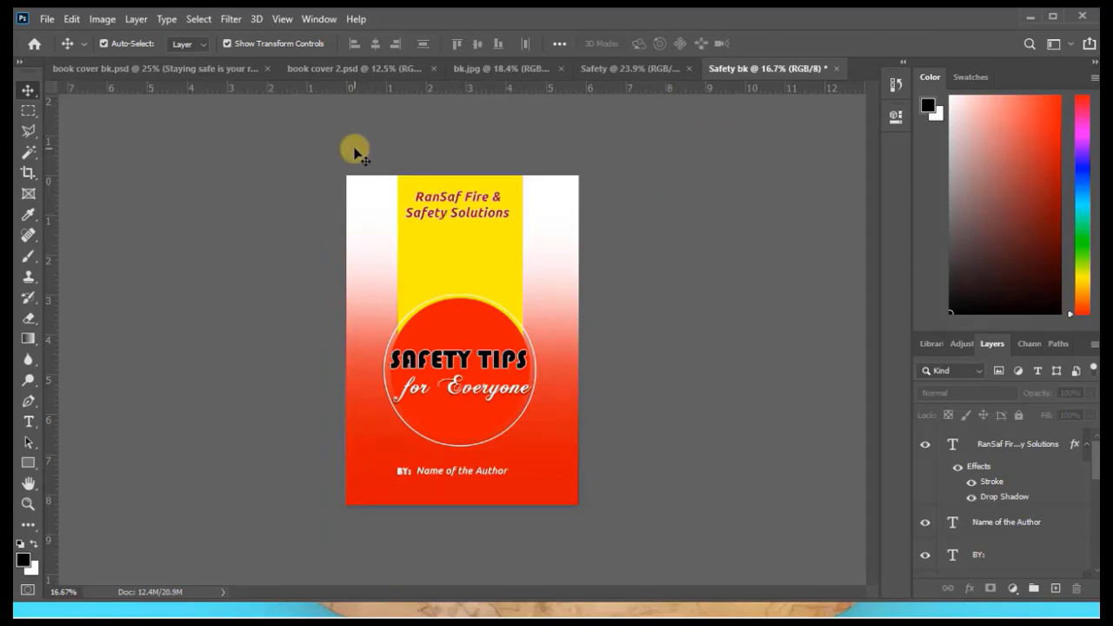
Delete all text and graphics from the duplicate and extend the red gradient upward from below the page to above it.
{"action": "left_click_drag", "start_coordinate": [354, 152], "coordinate": [578, 483]}
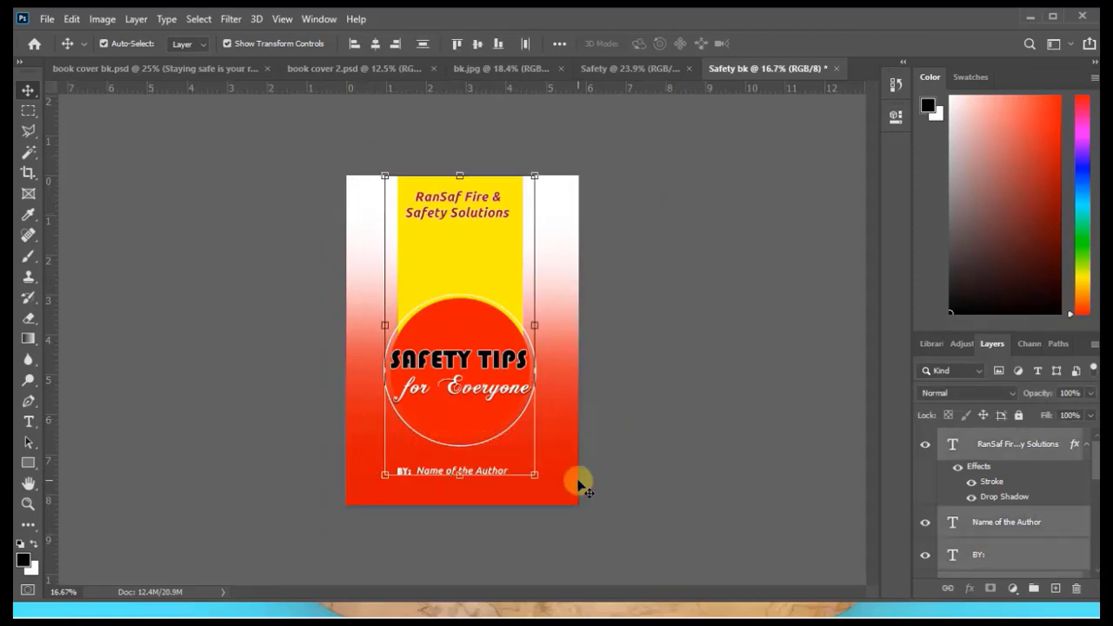
{"action": "key", "text": "Delete"}
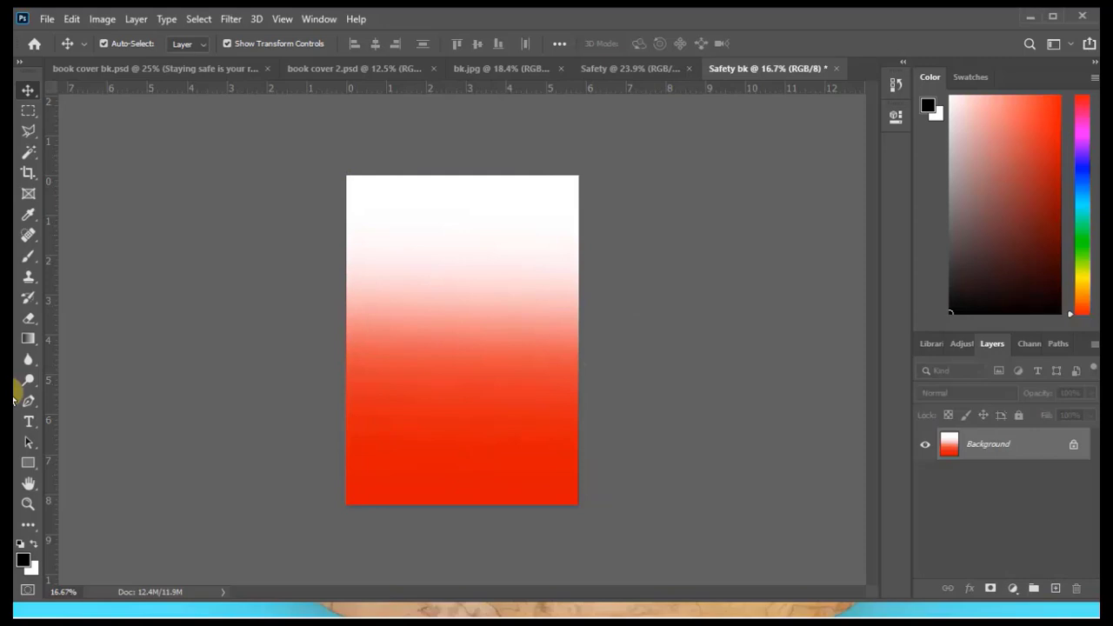
{"action": "left_click", "coordinate": [28, 338]}
{"action": "left_click_drag", "start_coordinate": [457, 516], "coordinate": [454, 102]}
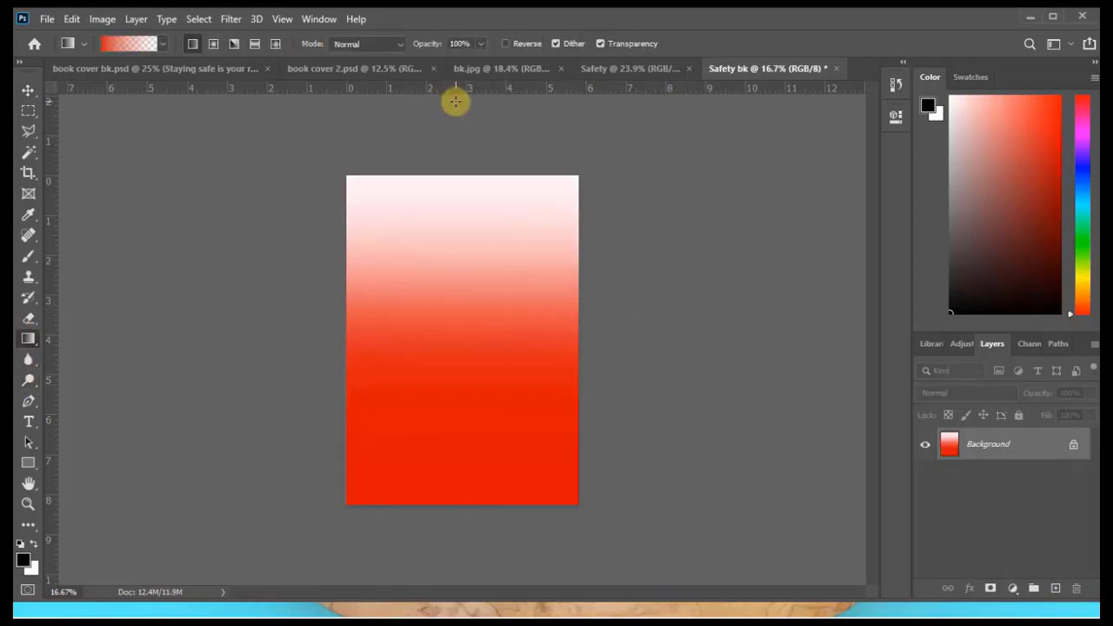
Draw a black, nearly square rectangle about 528 by 540 px near the upper-left corner of the page.
{"action": "key", "text": "v"}
{"action": "key", "text": "u"}
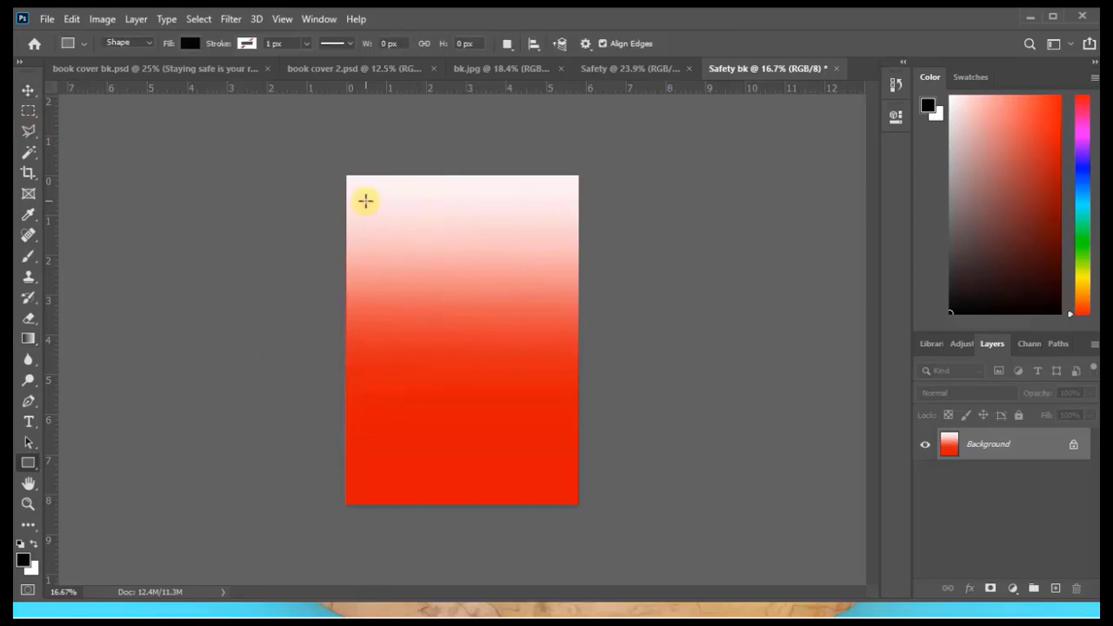
{"action": "left_click_drag", "start_coordinate": [367, 200], "coordinate": [436, 266]}
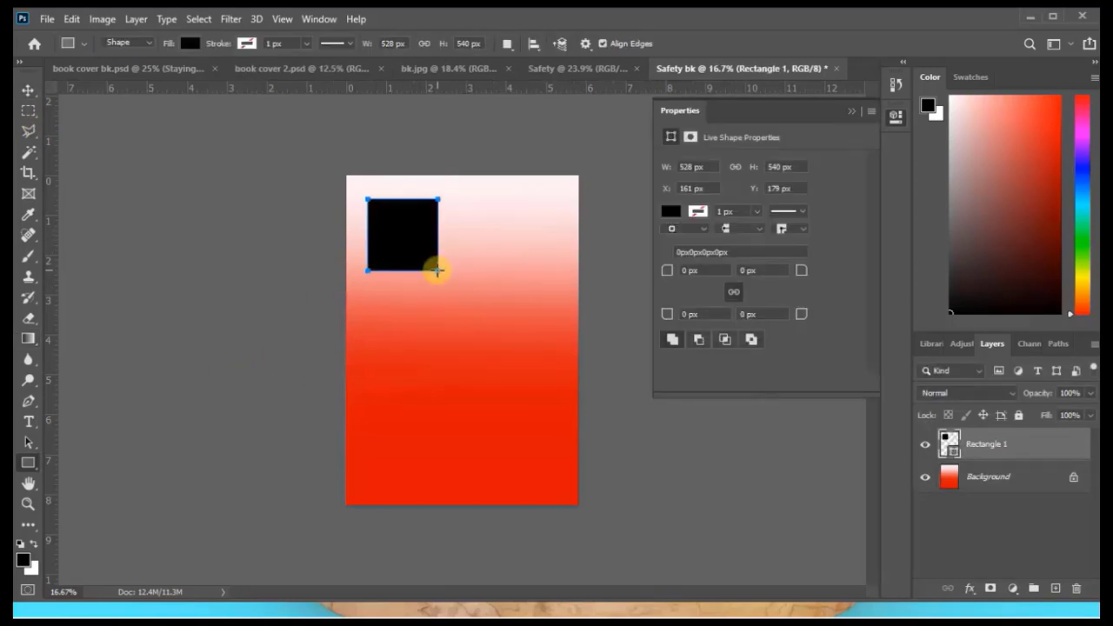
{"action": "left_click", "coordinate": [29, 90]}
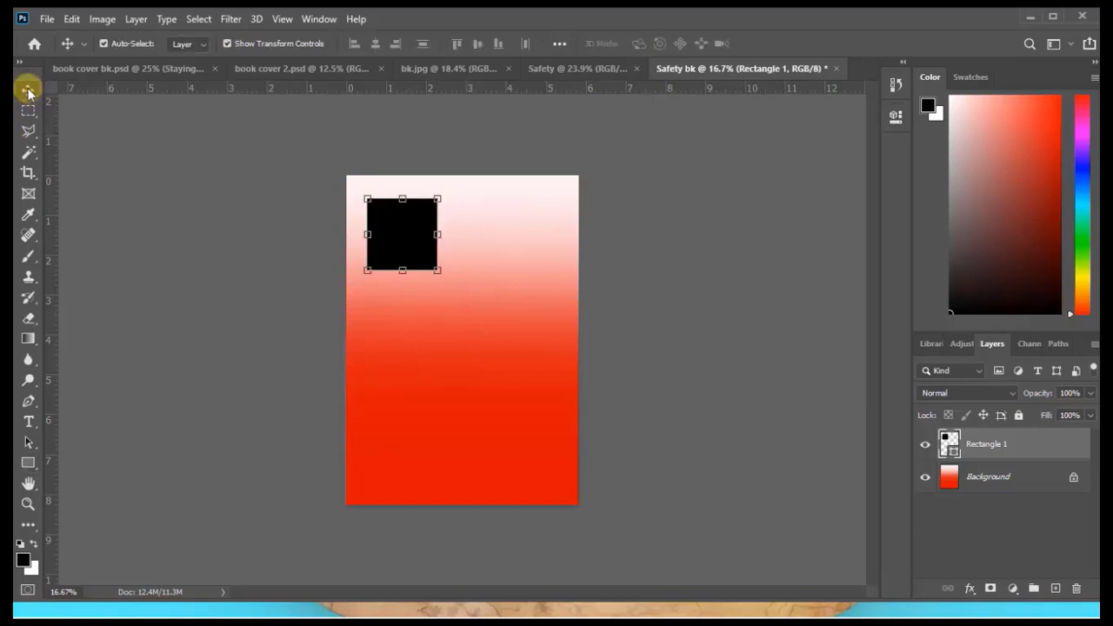
{"action": "left_click", "coordinate": [650, 206]}
{"action": "left_click", "coordinate": [407, 216]}
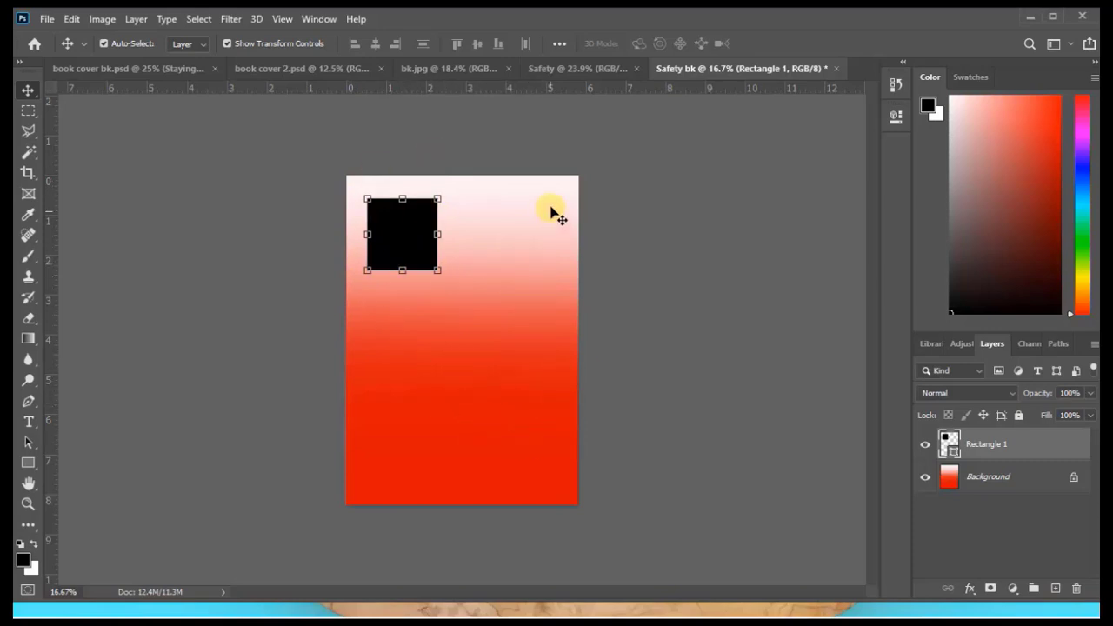
Convert the Rectangle 1 layer to a smart object and open its contents for editing.
{"action": "right_click", "coordinate": [993, 447]}
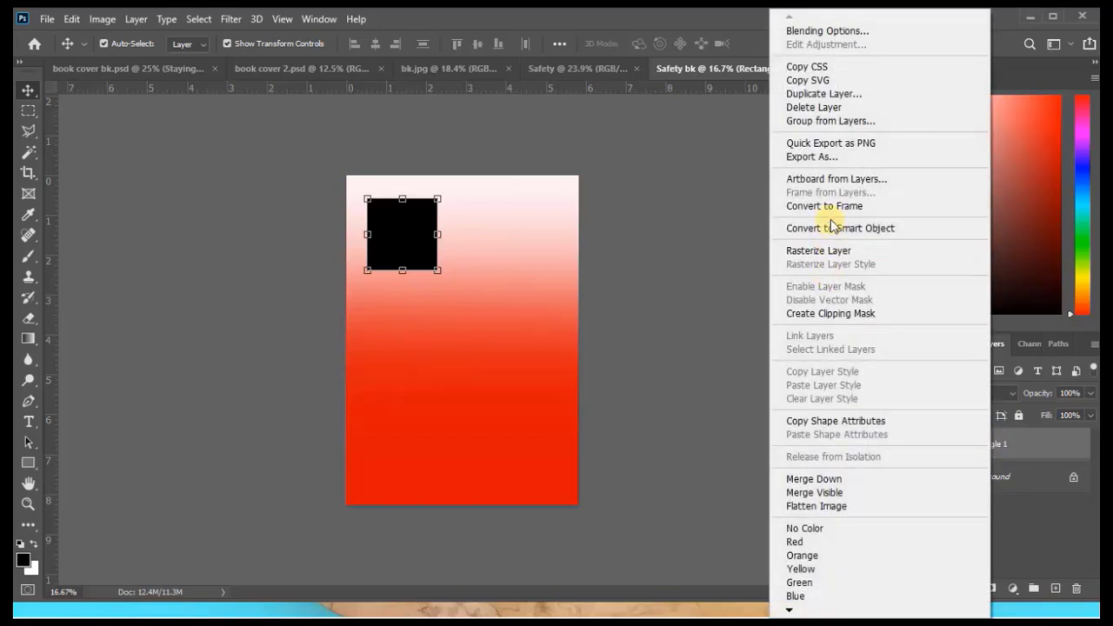
{"action": "left_click", "coordinate": [830, 228]}
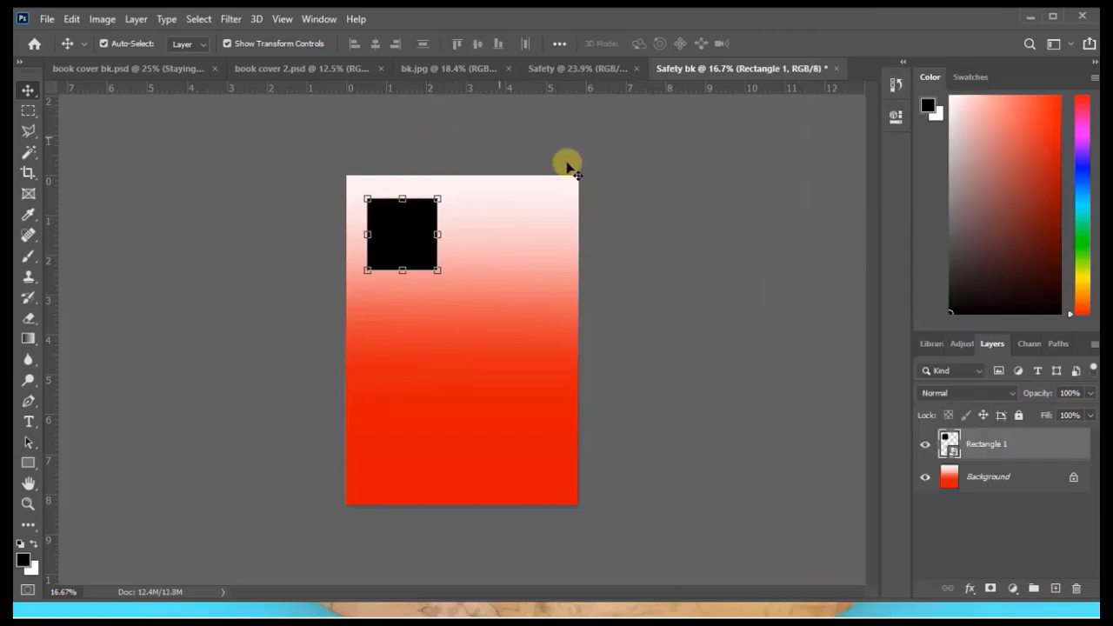
{"action": "left_click", "coordinate": [504, 260]}
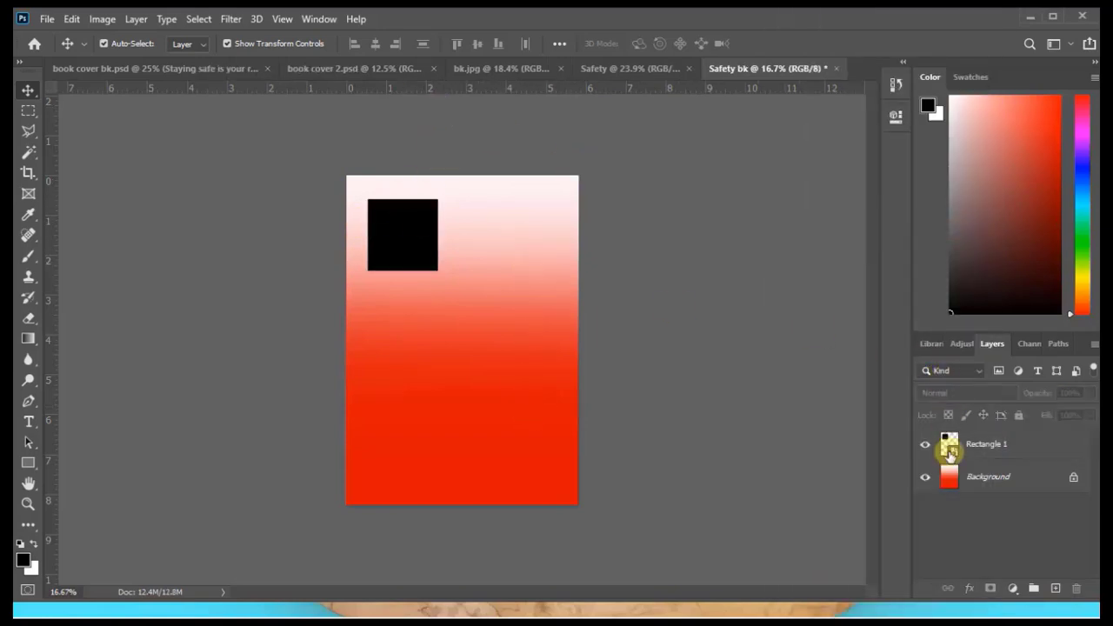
{"action": "left_click", "coordinate": [422, 248]}
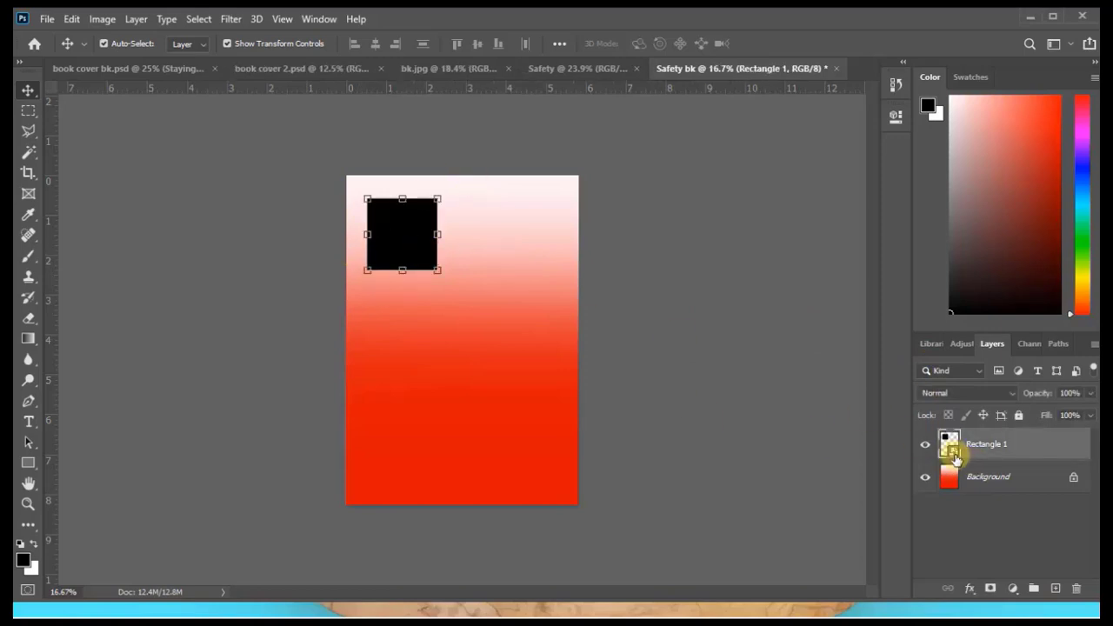
{"action": "double_click", "coordinate": [953, 454]}
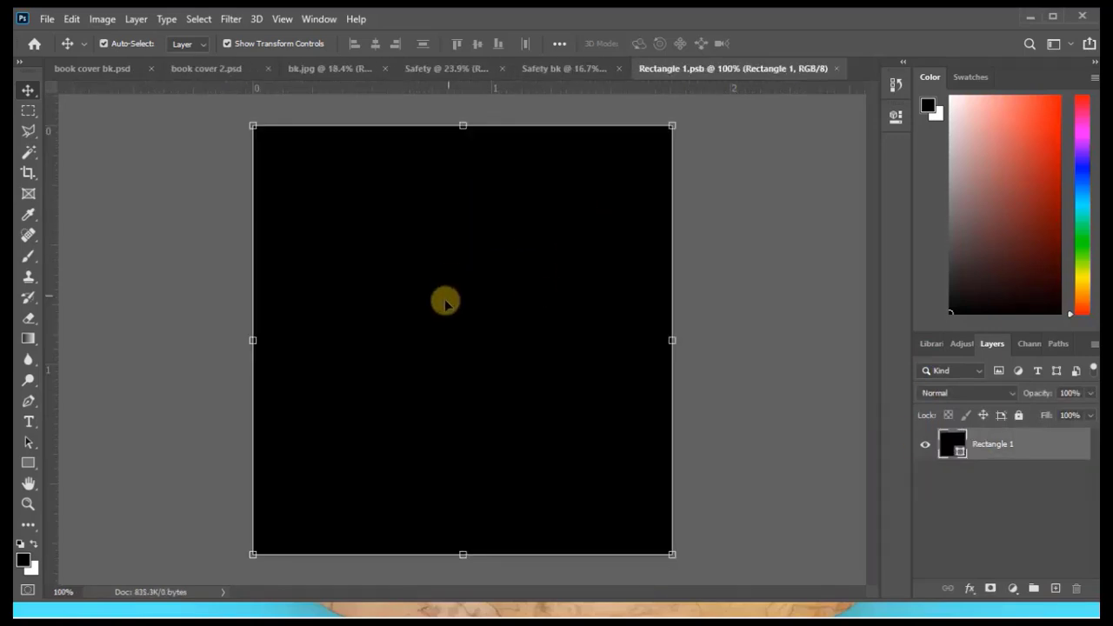
Place the Sunday-removebg-preview picture from the pictu folder into the smart object at its fitted size.
{"action": "key", "text": "alt+Tab"}
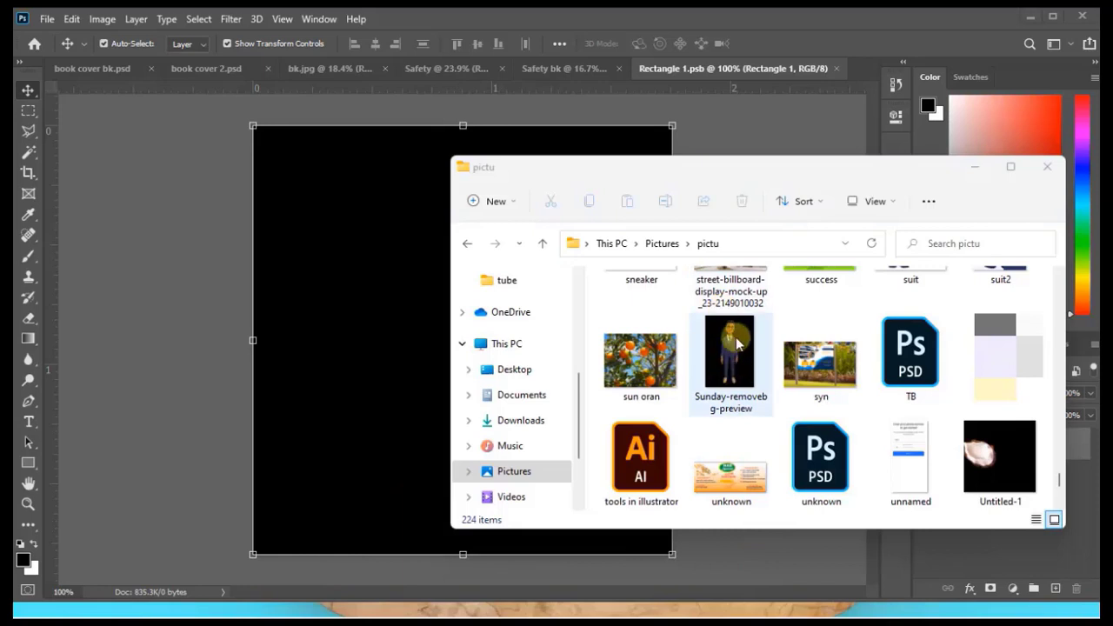
{"action": "left_click_drag", "start_coordinate": [735, 367], "coordinate": [417, 344]}
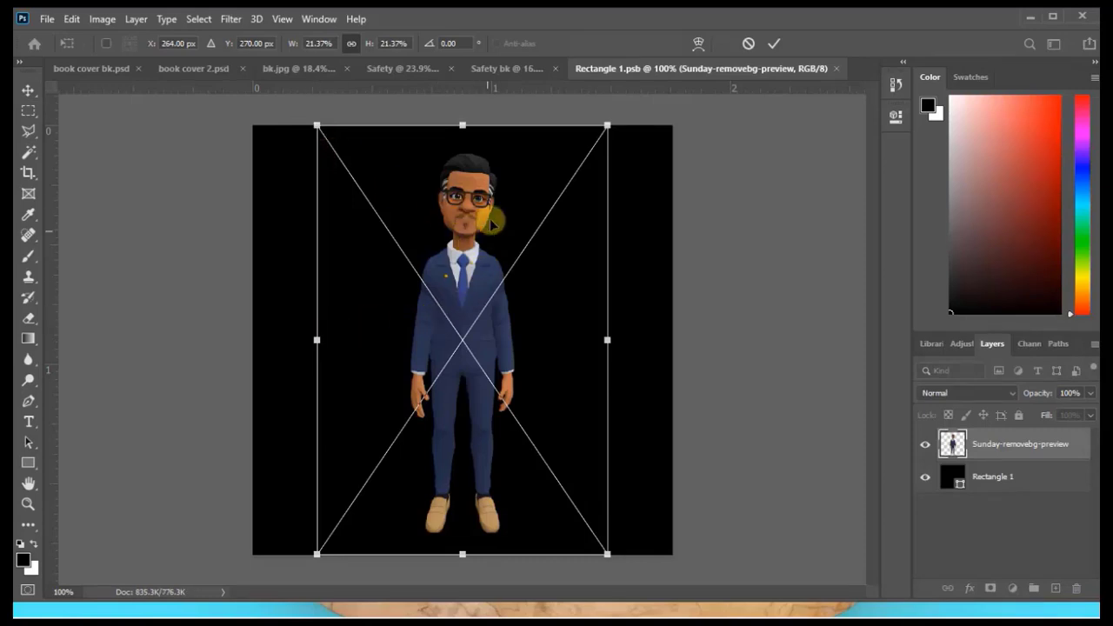
{"action": "left_click", "coordinate": [46, 19]}
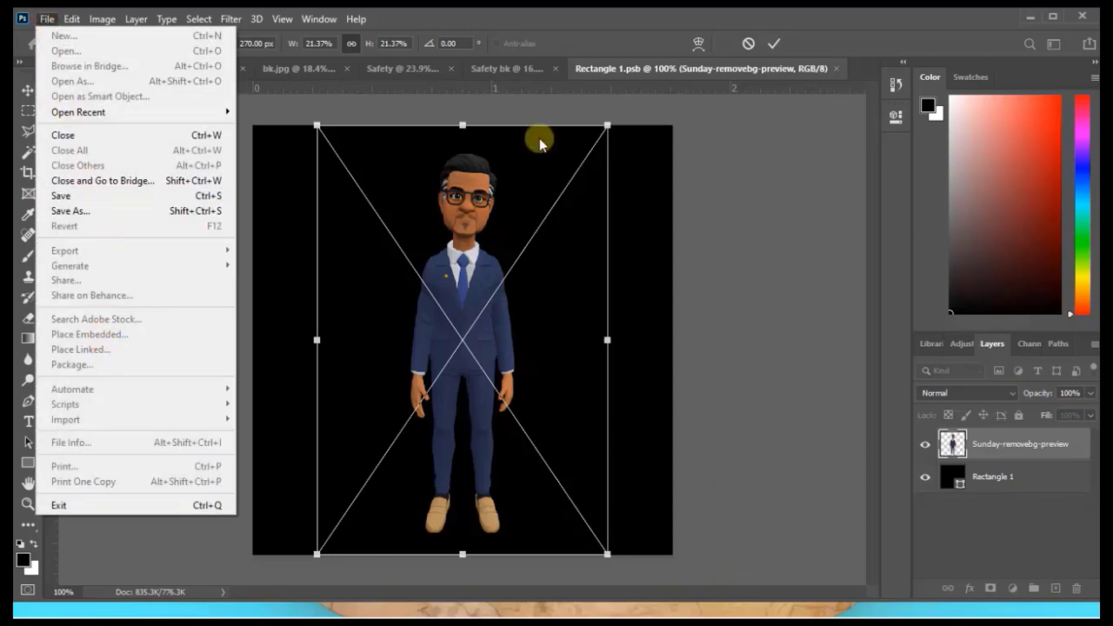
{"action": "left_click", "coordinate": [709, 200]}
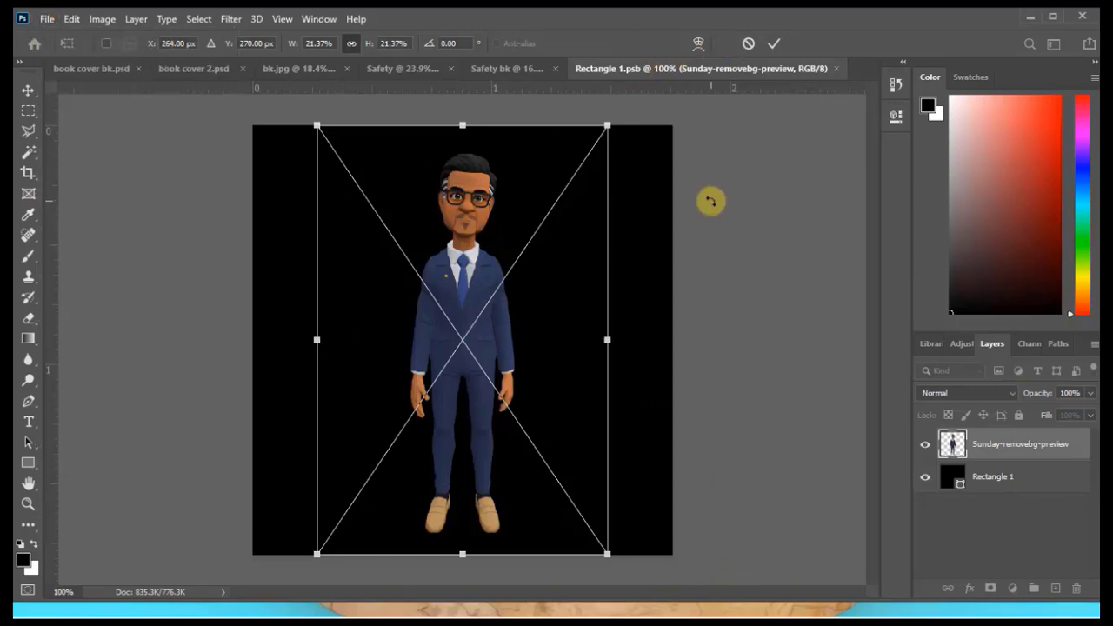
{"action": "left_click", "coordinate": [774, 43]}
Place the bk book mockup image as an embedded layer above the man's picture and hide that layer.
{"action": "left_click", "coordinate": [45, 17]}
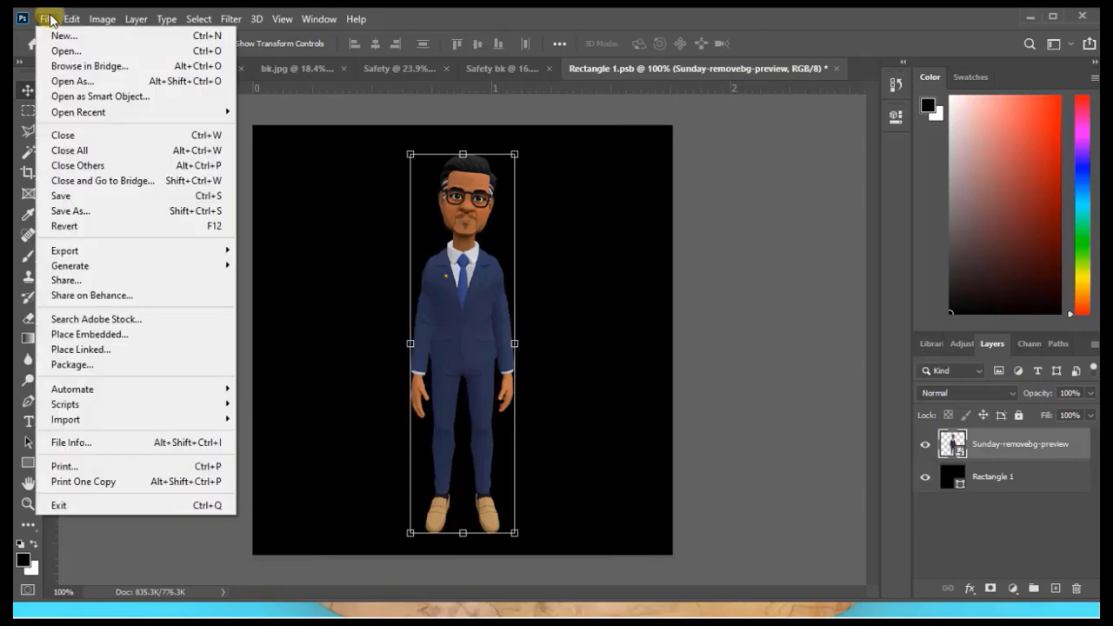
{"action": "left_click", "coordinate": [120, 336]}
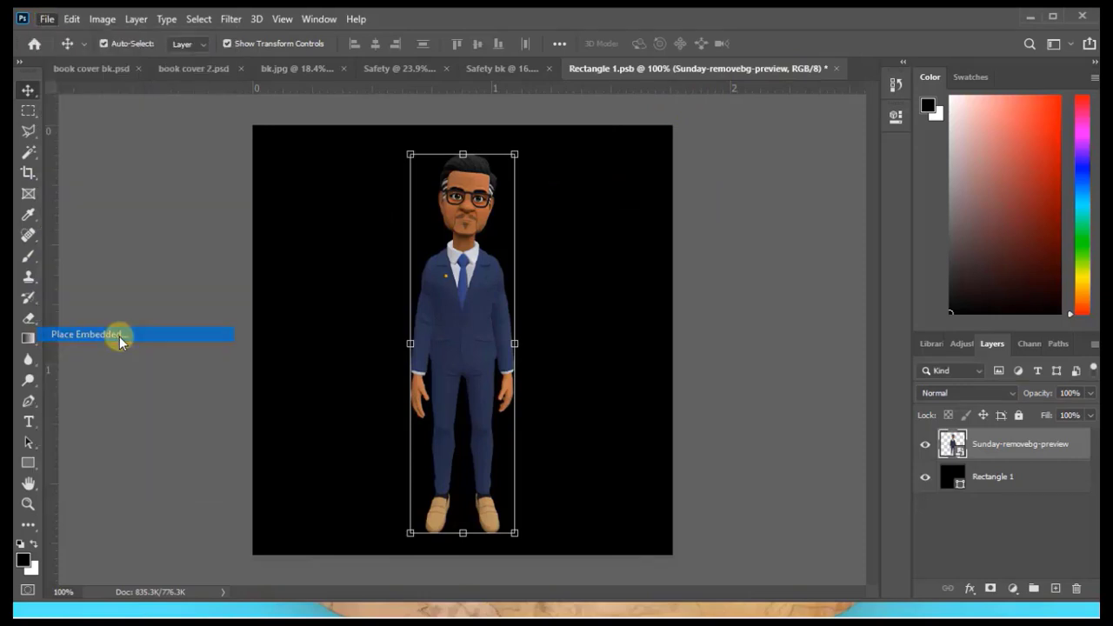
{"action": "scroll", "coordinate": [382, 257], "scroll_direction": "down", "scroll_amount": 2}
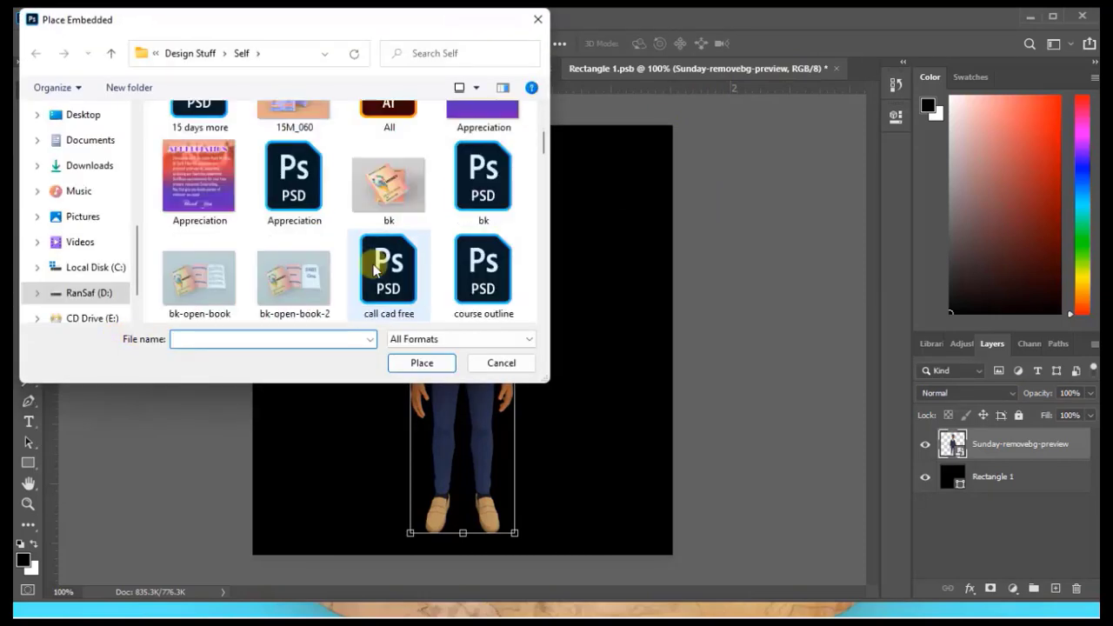
{"action": "left_click", "coordinate": [393, 190]}
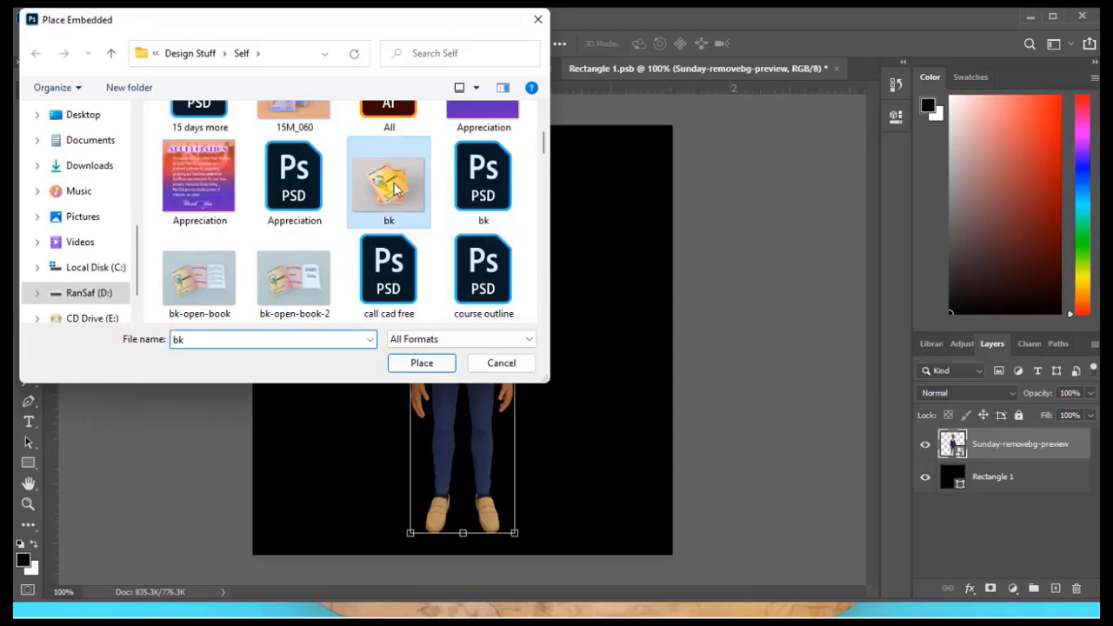
{"action": "left_click", "coordinate": [424, 363]}
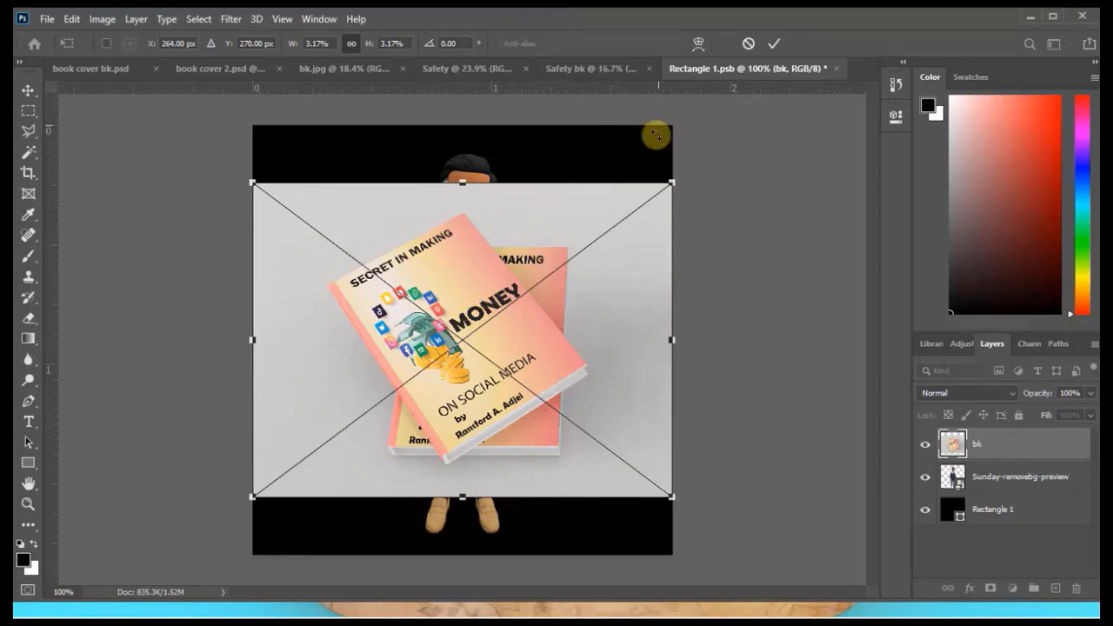
{"action": "left_click", "coordinate": [774, 43]}
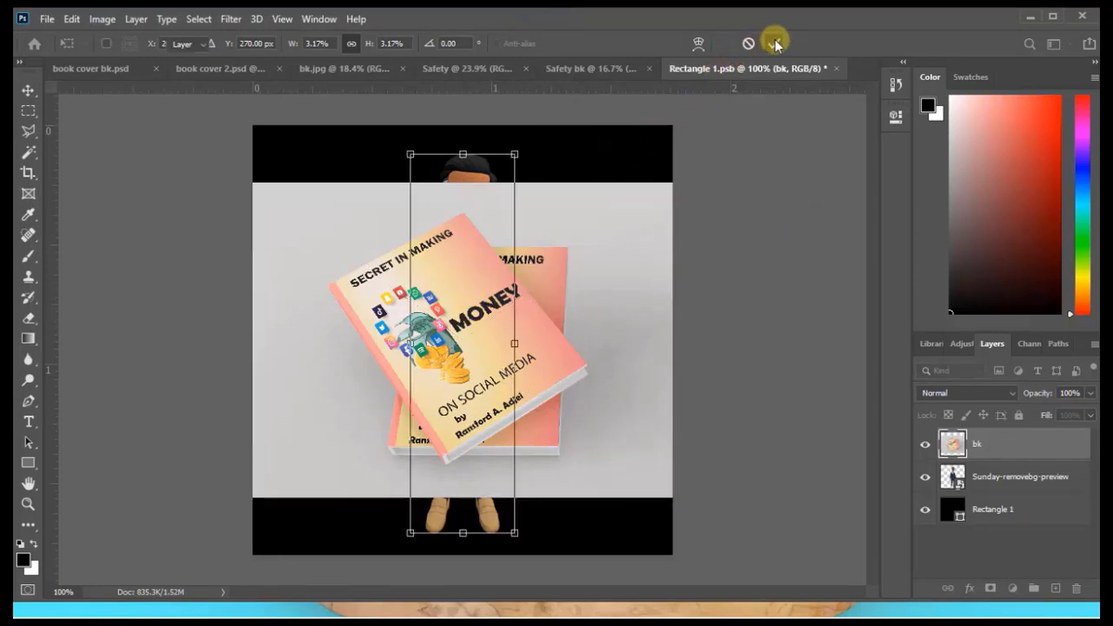
{"action": "left_click", "coordinate": [924, 445]}
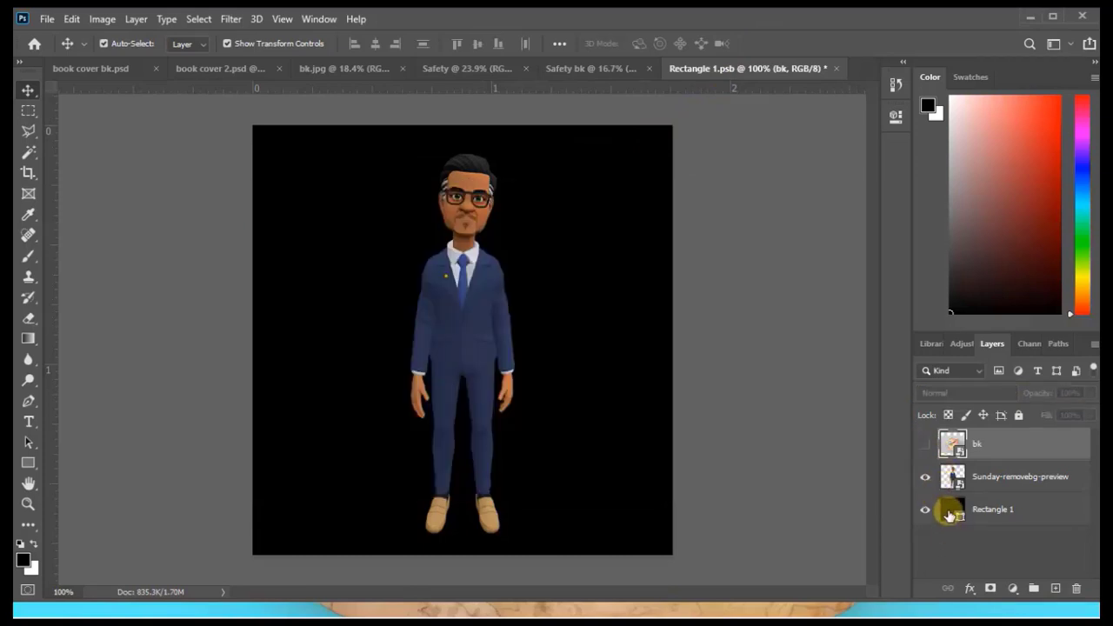
Change the fill colour of the Rectangle 1 layer from black to white.
{"action": "left_click", "coordinate": [949, 515]}
{"action": "double_click", "coordinate": [949, 514]}
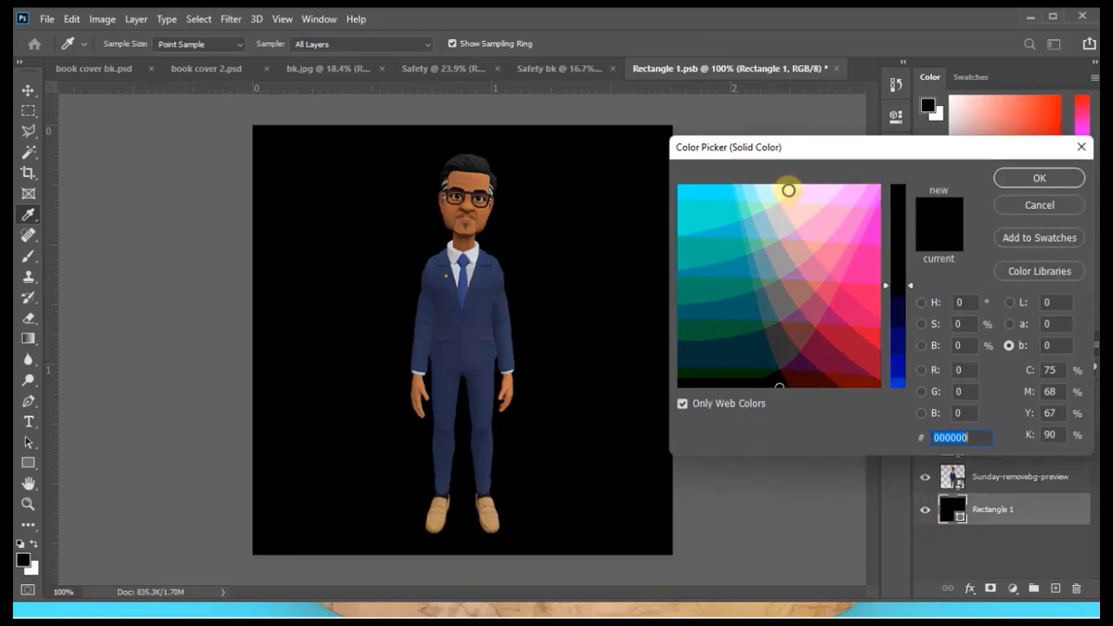
{"action": "left_click", "coordinate": [788, 191]}
{"action": "key", "text": "Return"}
Scale the man's picture to about 82% and move it down so his head and shoulders fill the white square.
{"action": "left_click", "coordinate": [472, 324]}
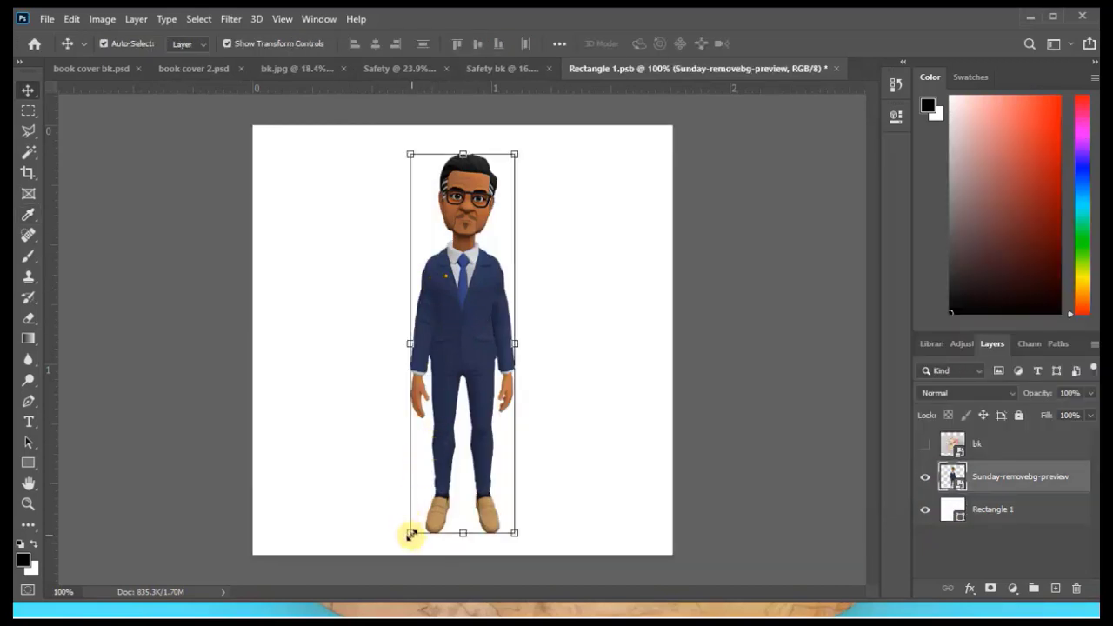
{"action": "left_click_drag", "start_coordinate": [411, 534], "coordinate": [343, 578]}
{"action": "left_click_drag", "start_coordinate": [383, 375], "coordinate": [423, 296]}
{"action": "key", "text": "ctrl+minus"}
{"action": "left_click_drag", "start_coordinate": [338, 481], "coordinate": [304, 530]}
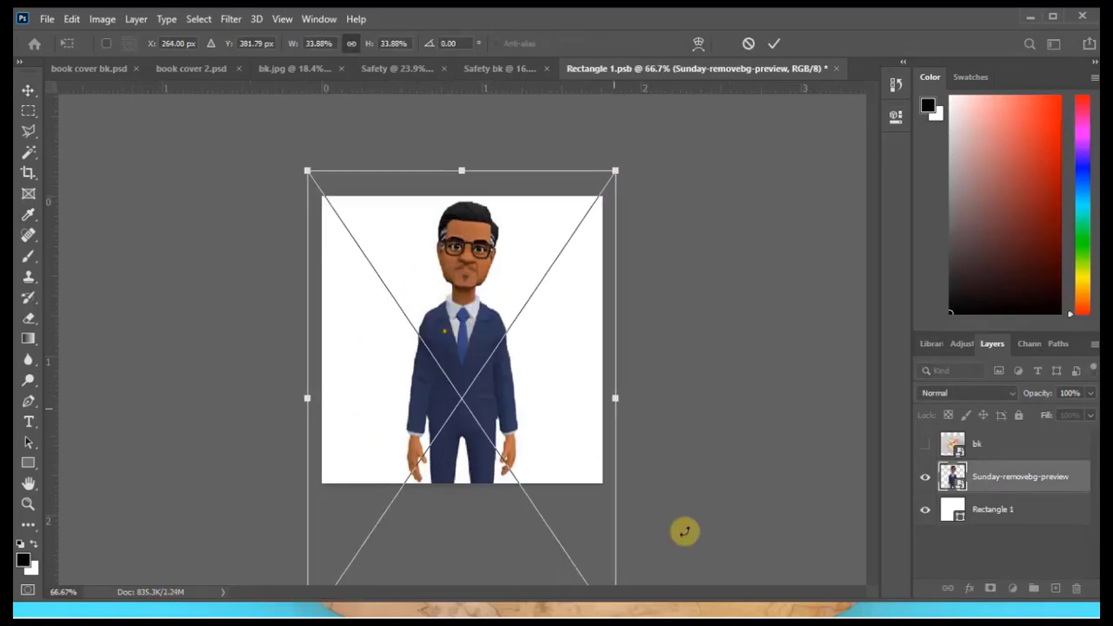
{"action": "left_click_drag", "start_coordinate": [539, 487], "coordinate": [430, 306]}
{"action": "left_click_drag", "start_coordinate": [507, 445], "coordinate": [889, 614]}
{"action": "key", "text": "ctrl+minus"}
{"action": "key", "text": "ctrl+minus"}
{"action": "key", "text": "ctrl+minus"}
{"action": "left_click_drag", "start_coordinate": [362, 490], "coordinate": [52, 501]}
{"action": "left_click_drag", "start_coordinate": [430, 353], "coordinate": [477, 409]}
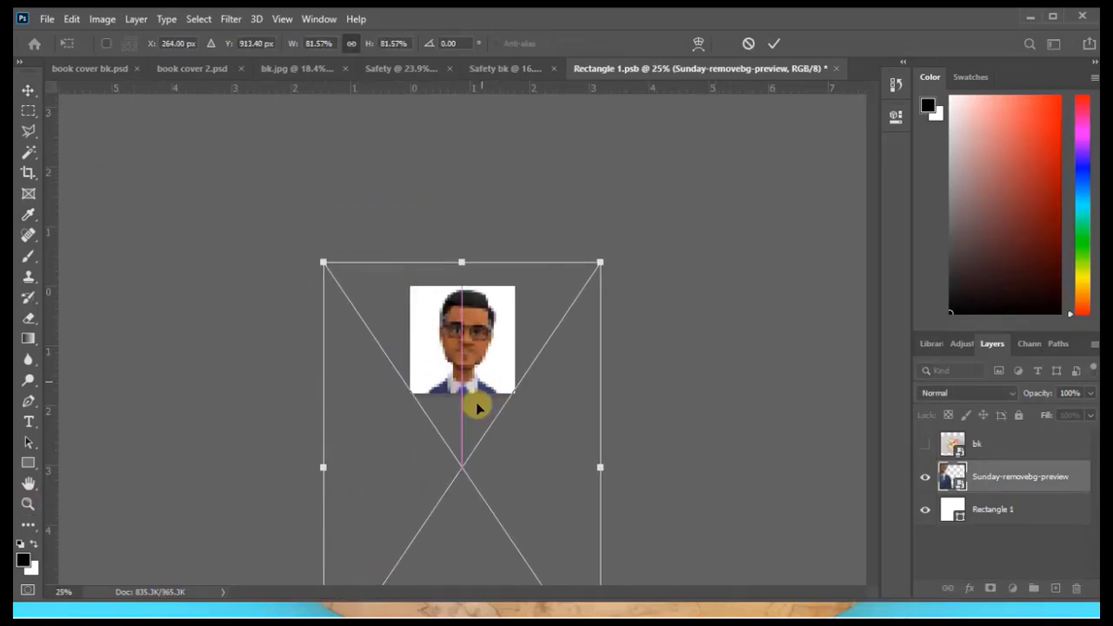
Compress the man's picture to about 62% height, widen it slightly and position his head and chest within the white square.
{"action": "left_click_drag", "start_coordinate": [473, 344], "coordinate": [472, 331]}
{"action": "left_click_drag", "start_coordinate": [462, 249], "coordinate": [461, 281]}
{"action": "left_click_drag", "start_coordinate": [482, 371], "coordinate": [481, 323]}
{"action": "left_click_drag", "start_coordinate": [462, 234], "coordinate": [462, 280]}
{"action": "left_click_drag", "start_coordinate": [464, 344], "coordinate": [464, 328]}
{"action": "left_click_drag", "start_coordinate": [461, 264], "coordinate": [461, 284]}
{"action": "left_click_drag", "start_coordinate": [519, 410], "coordinate": [520, 398]}
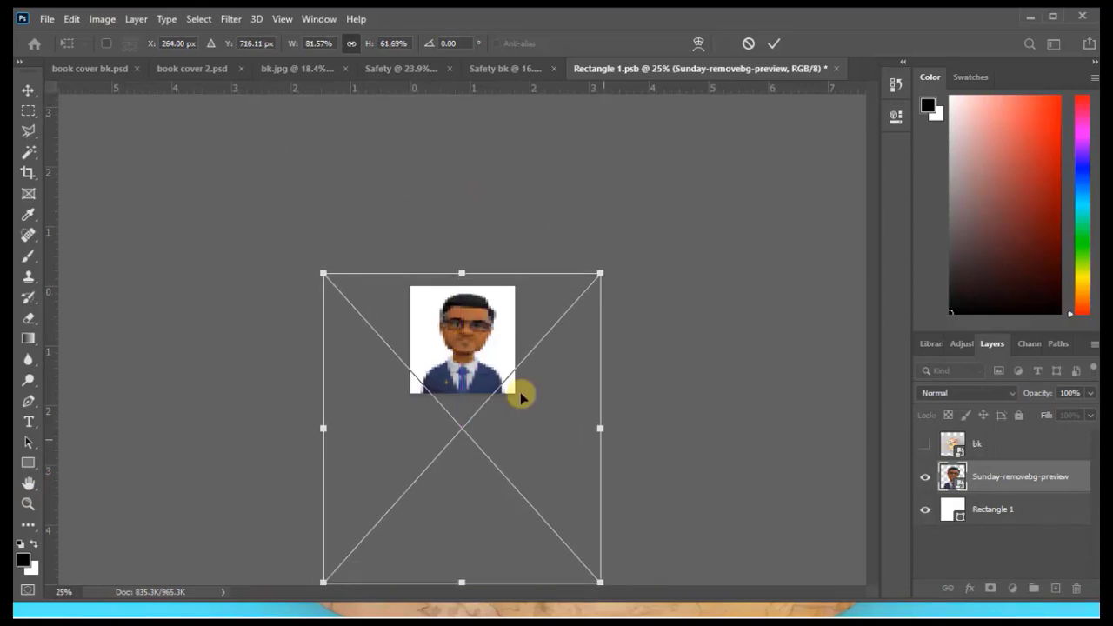
{"action": "left_click_drag", "start_coordinate": [323, 427], "coordinate": [307, 433]}
{"action": "left_click", "coordinate": [774, 42]}
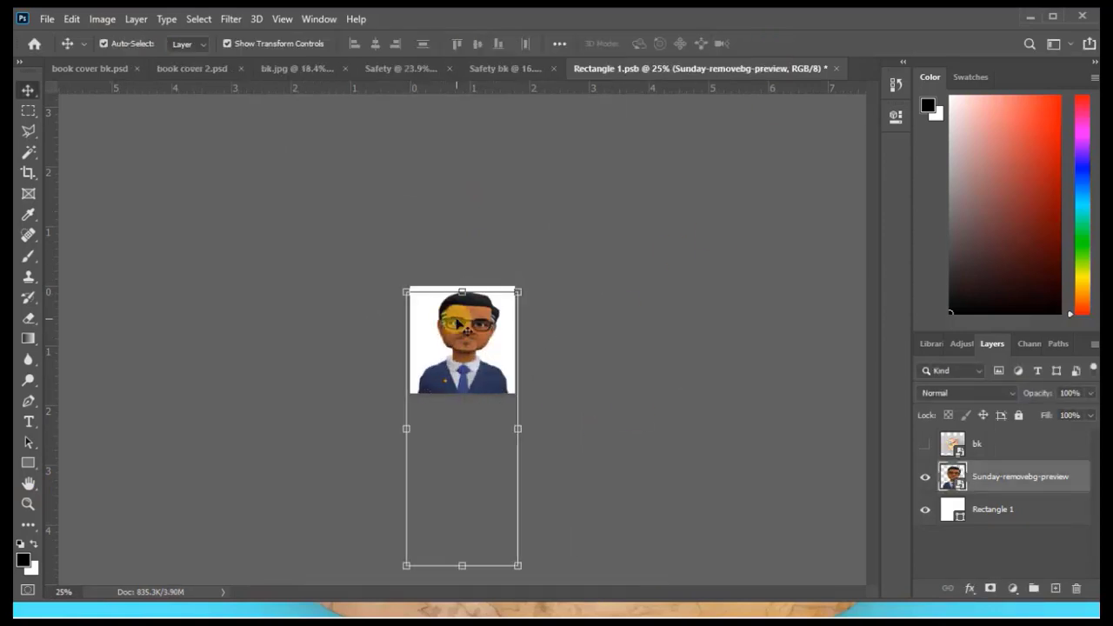
Save the Rectangle 1.psb contents with the man's picture and return to the Safety bk document.
{"action": "left_click", "coordinate": [502, 70]}
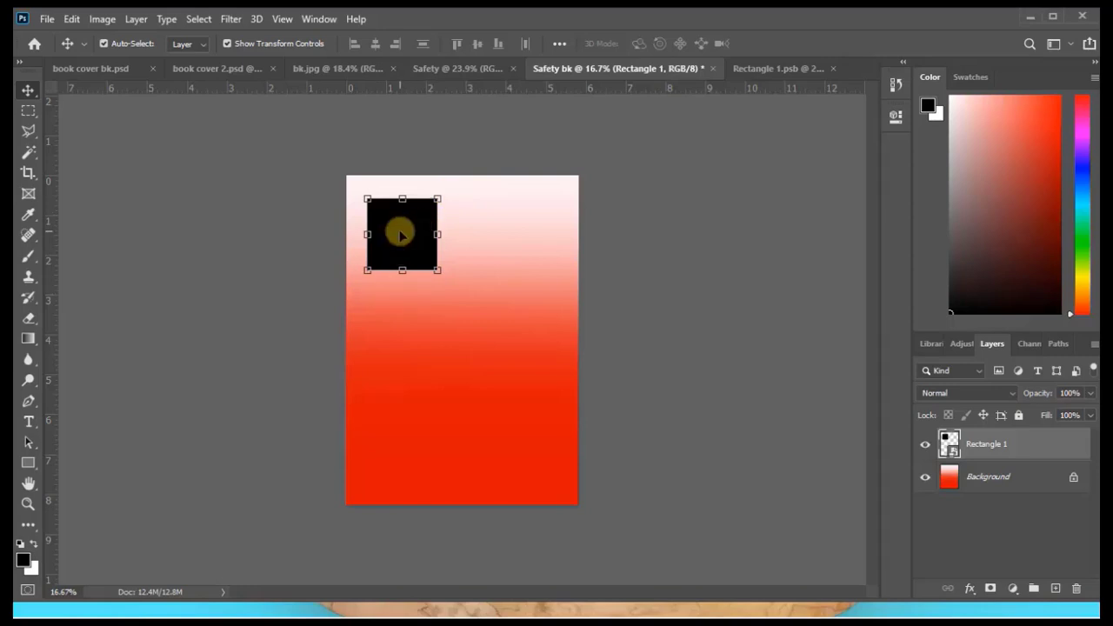
{"action": "left_click", "coordinate": [744, 67]}
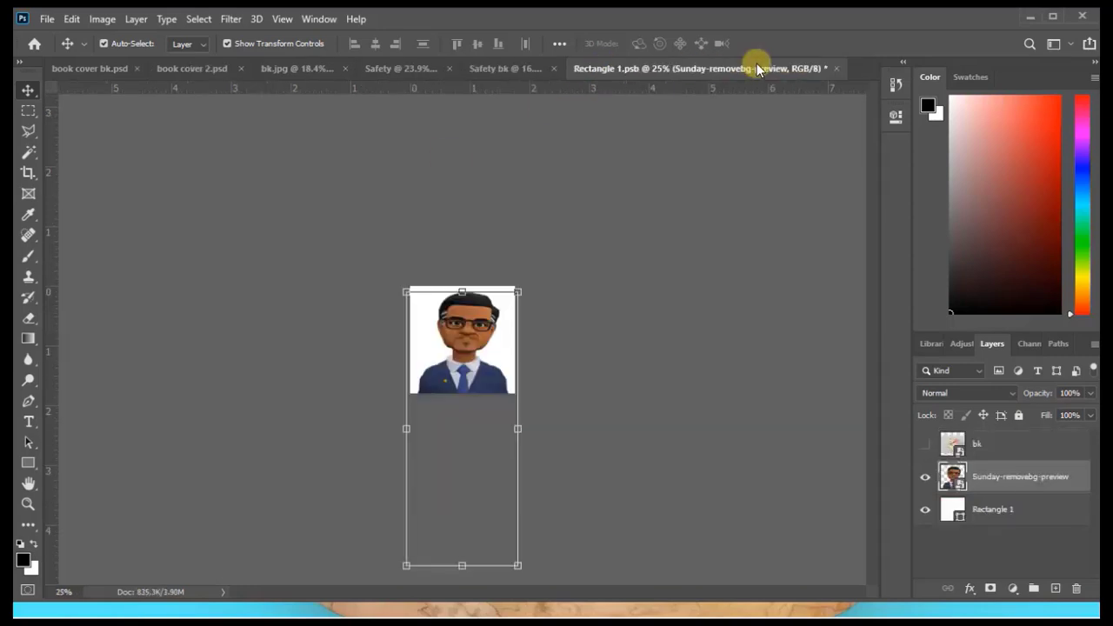
{"action": "left_click", "coordinate": [44, 20]}
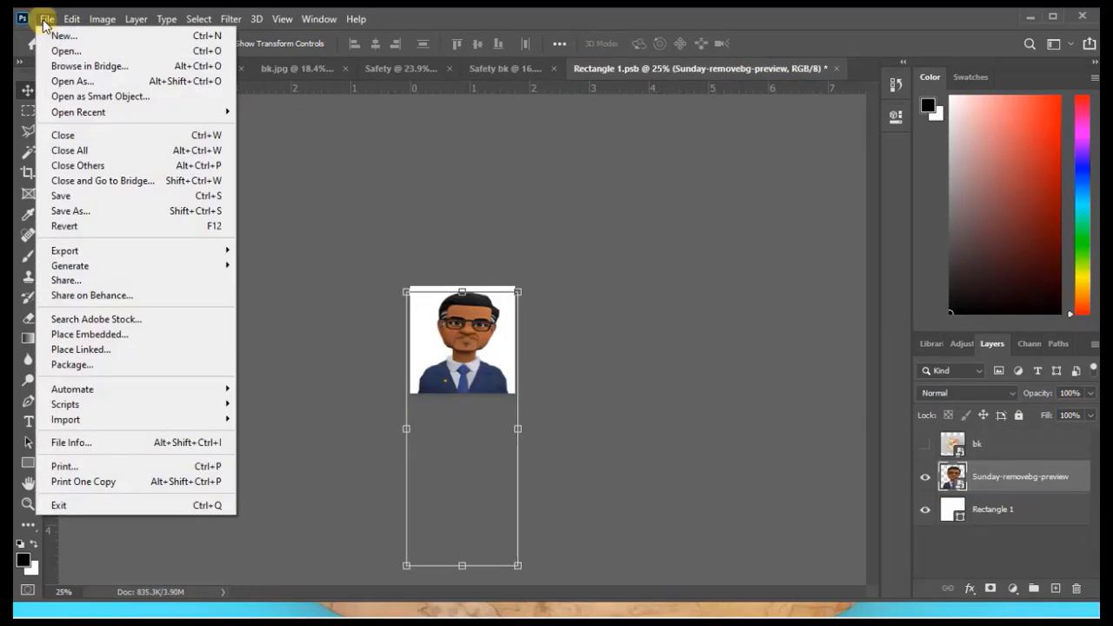
{"action": "left_click", "coordinate": [82, 195]}
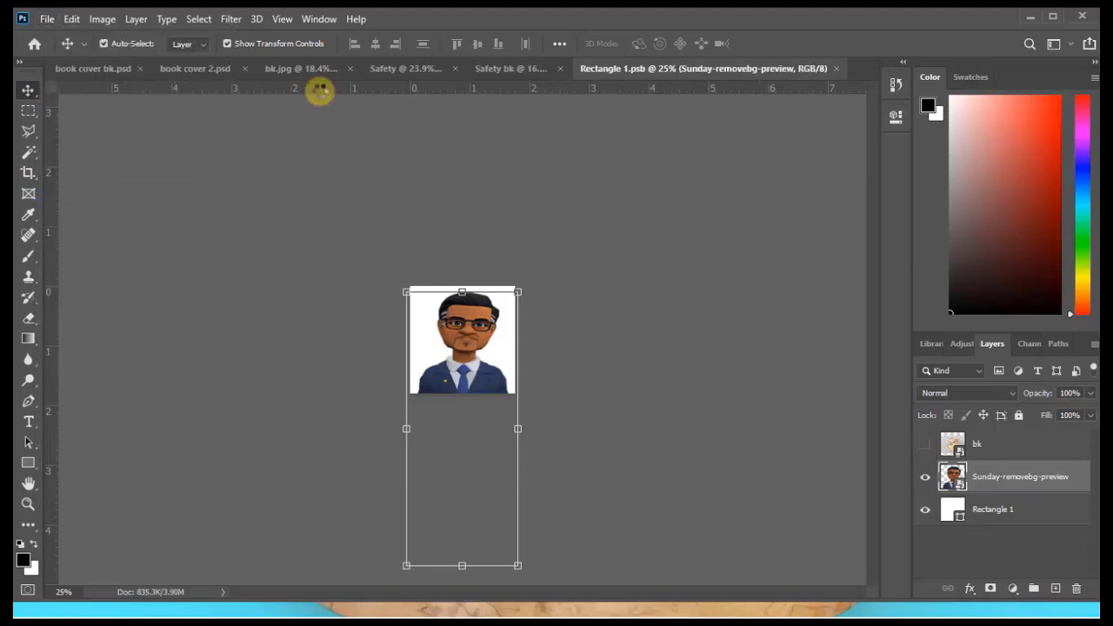
{"action": "left_click", "coordinate": [504, 68]}
{"action": "left_click", "coordinate": [352, 160]}
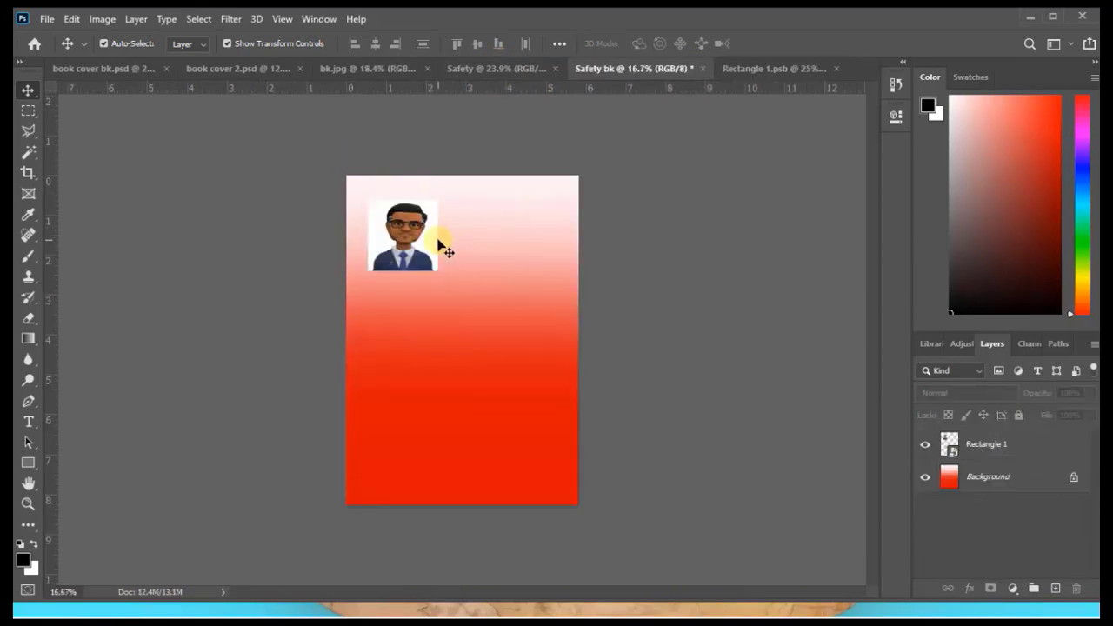
Add a yellow Stroke effect around the author picture on the Rectangle 1 layer.
{"action": "left_click", "coordinate": [438, 247]}
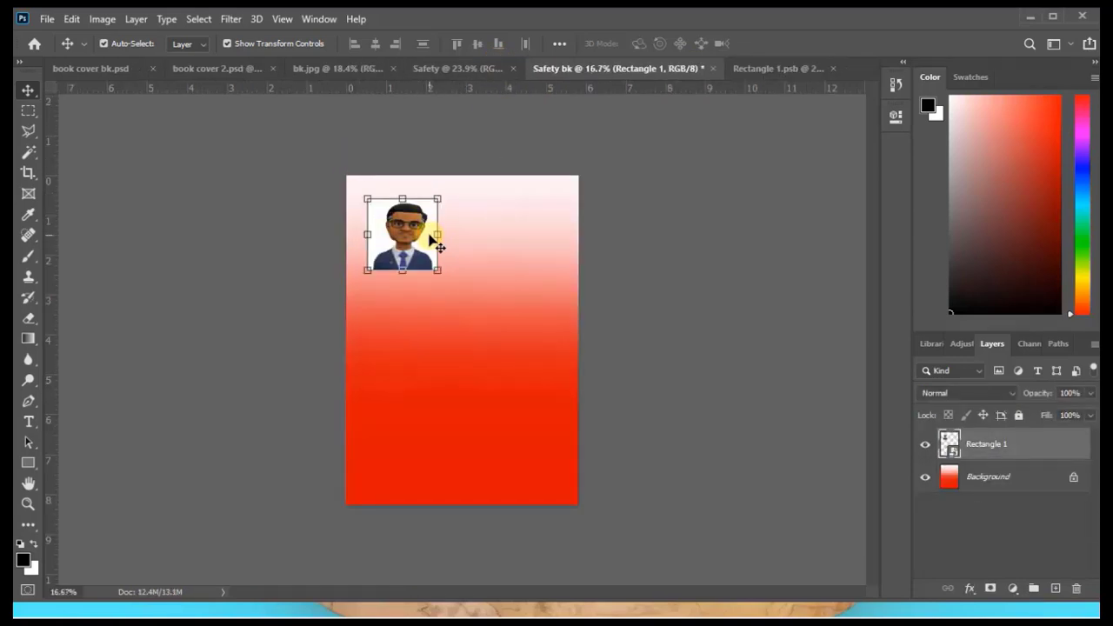
{"action": "left_click", "coordinate": [968, 588]}
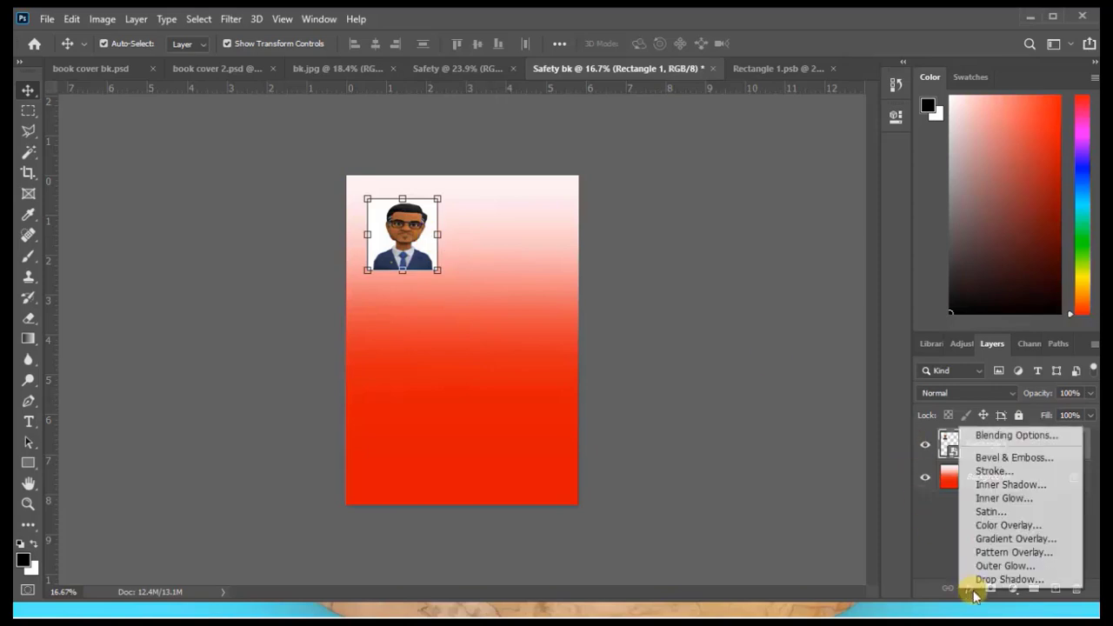
{"action": "left_click", "coordinate": [996, 472]}
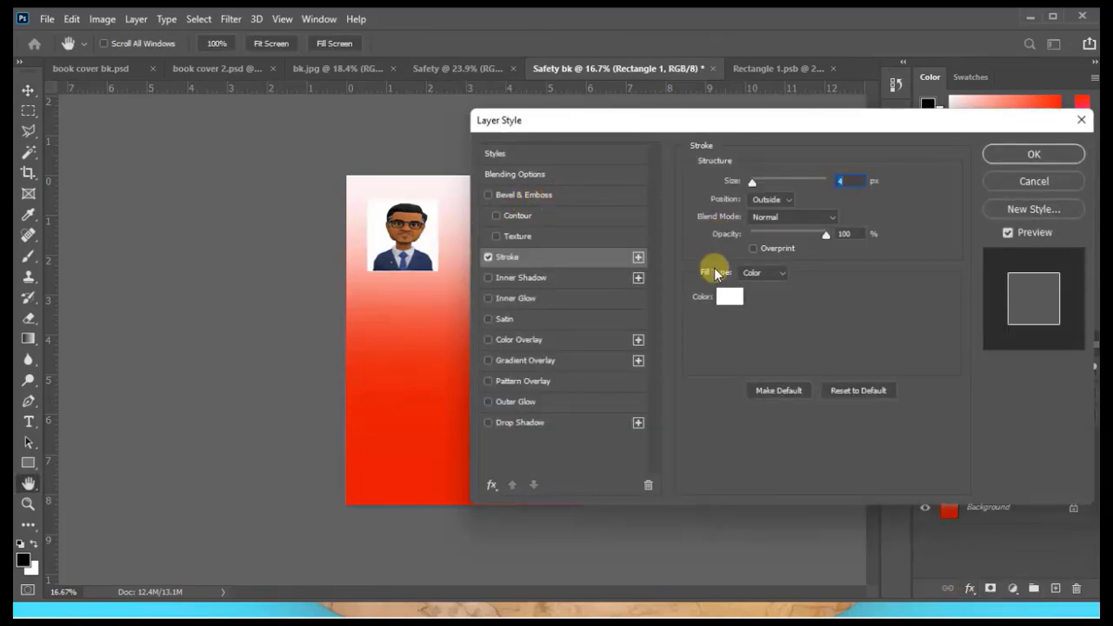
{"action": "left_click", "coordinate": [723, 296]}
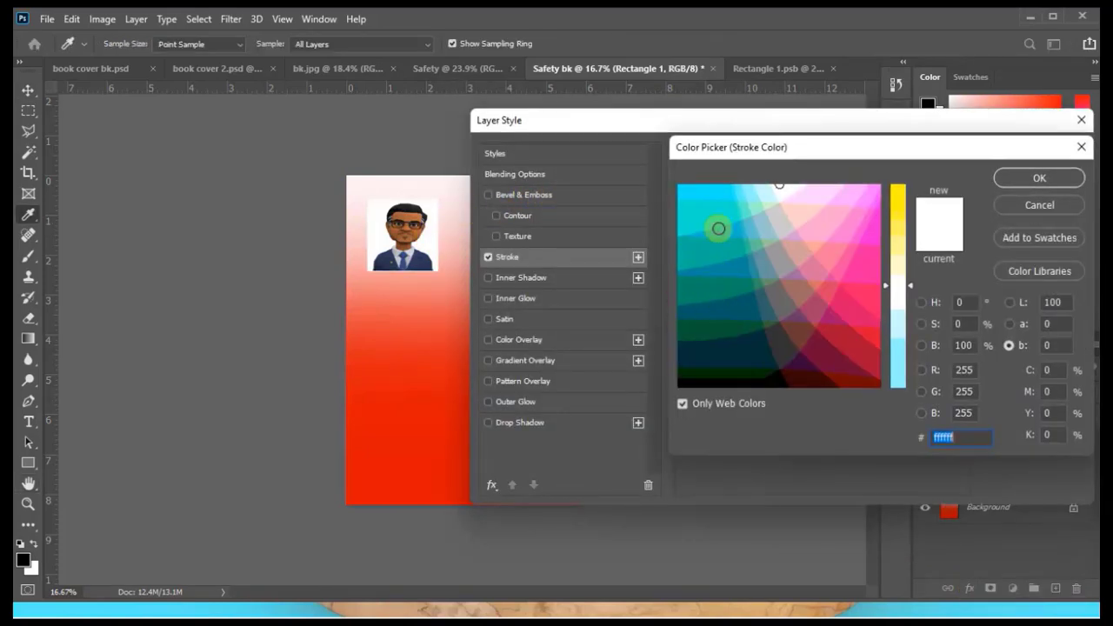
{"action": "left_click", "coordinate": [725, 196]}
{"action": "key", "text": "Return"}
{"action": "key", "text": "Return"}
{"action": "left_click", "coordinate": [189, 266]}
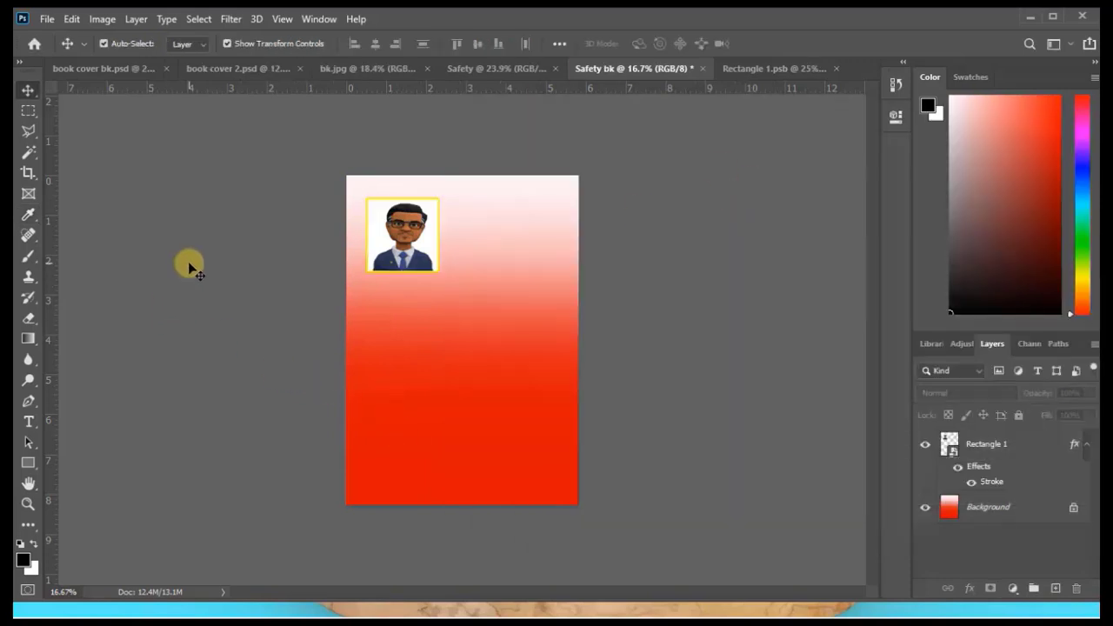
Add a Lorem ipsum paragraph text box in Ubuntu Bold Italic 24 pt beside the author picture.
{"action": "left_click", "coordinate": [28, 421]}
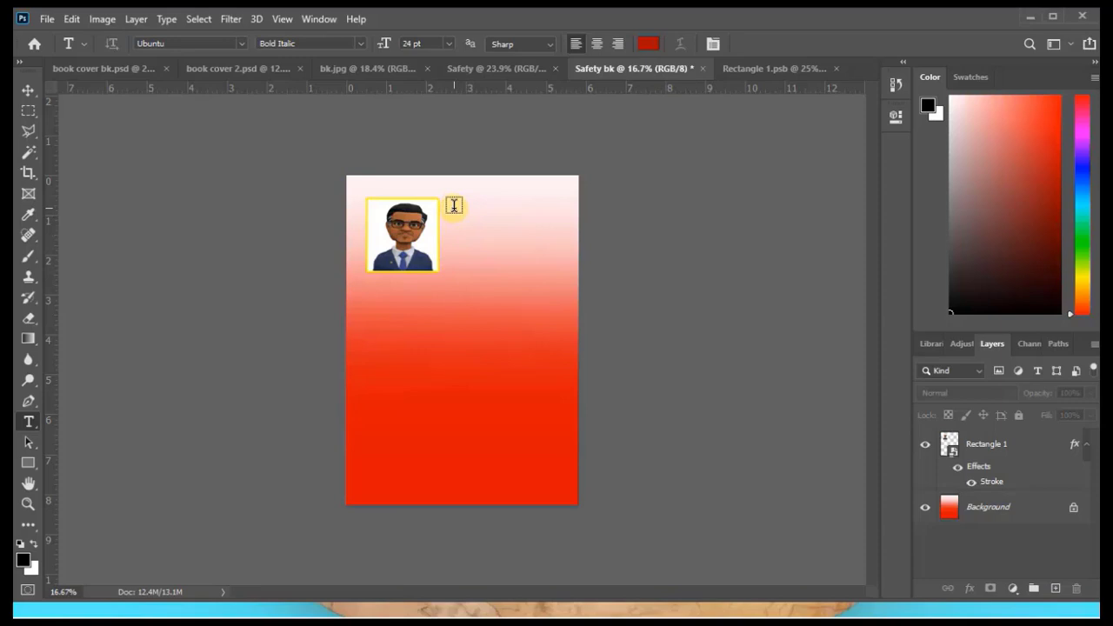
{"action": "left_click_drag", "start_coordinate": [454, 207], "coordinate": [565, 268]}
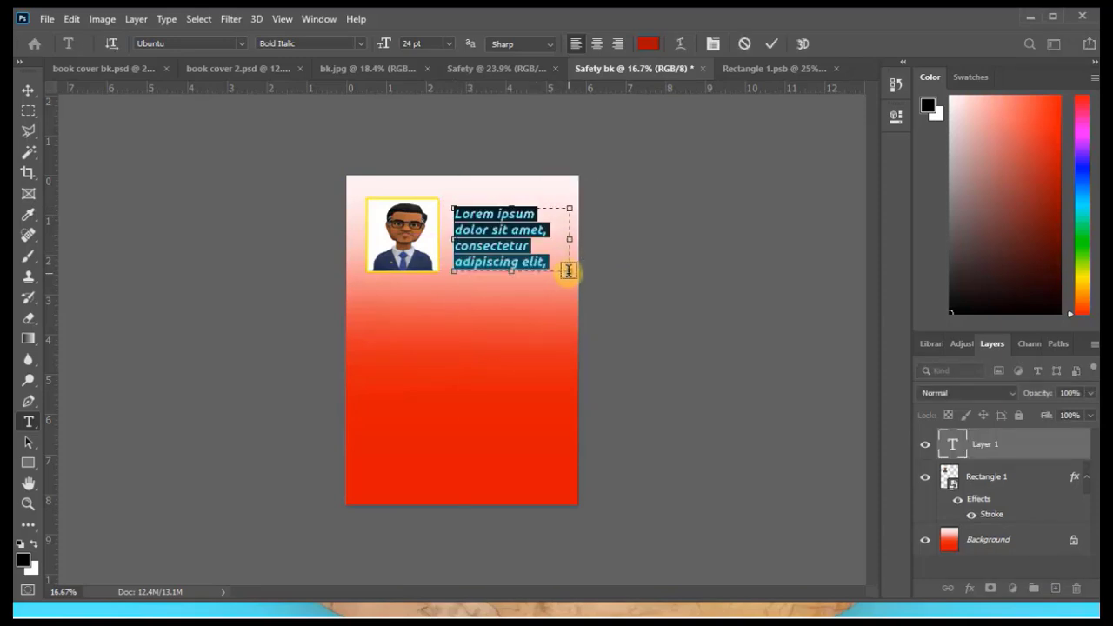
{"action": "left_click", "coordinate": [777, 42]}
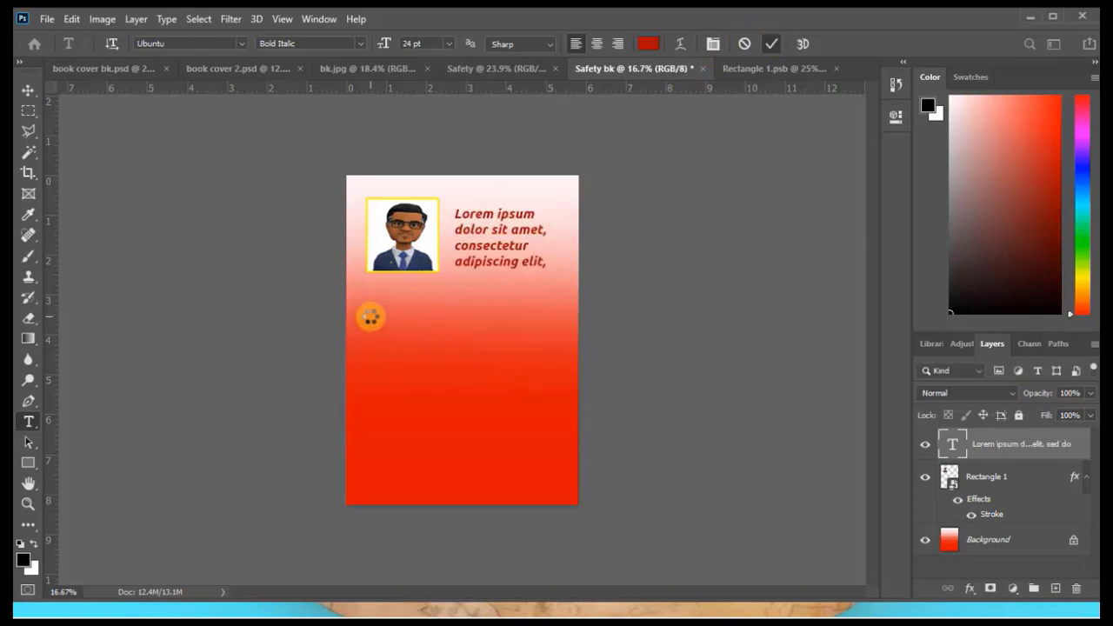
Draw a second paragraph text box across the page below the author picture and fill it with Lorem Ipsum text.
{"action": "left_click_drag", "start_coordinate": [352, 308], "coordinate": [567, 430]}
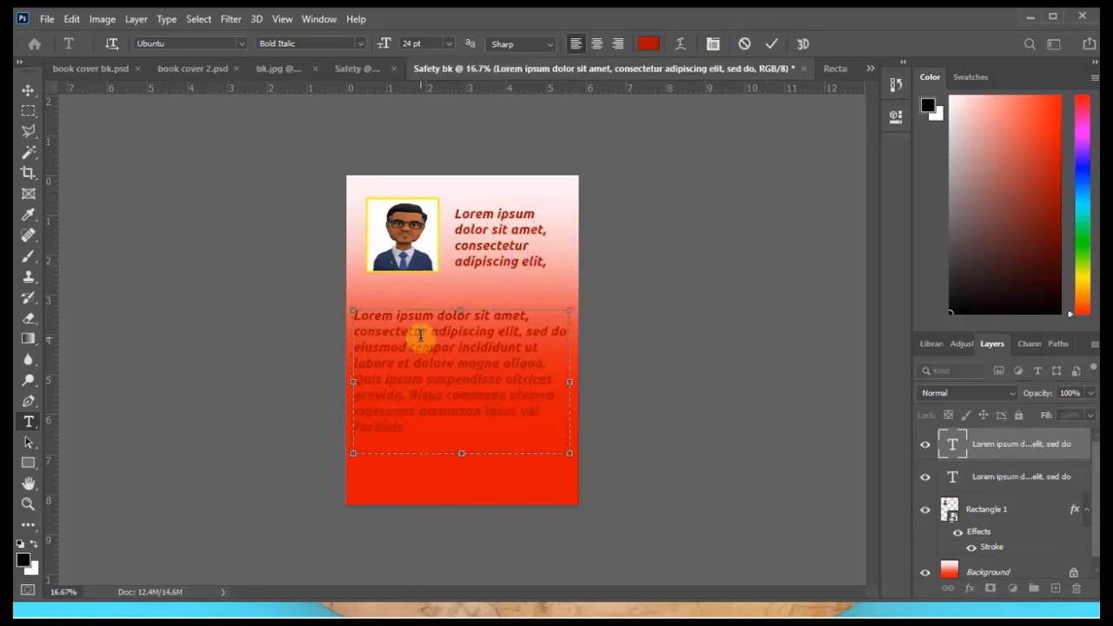
{"action": "left_click", "coordinate": [166, 19]}
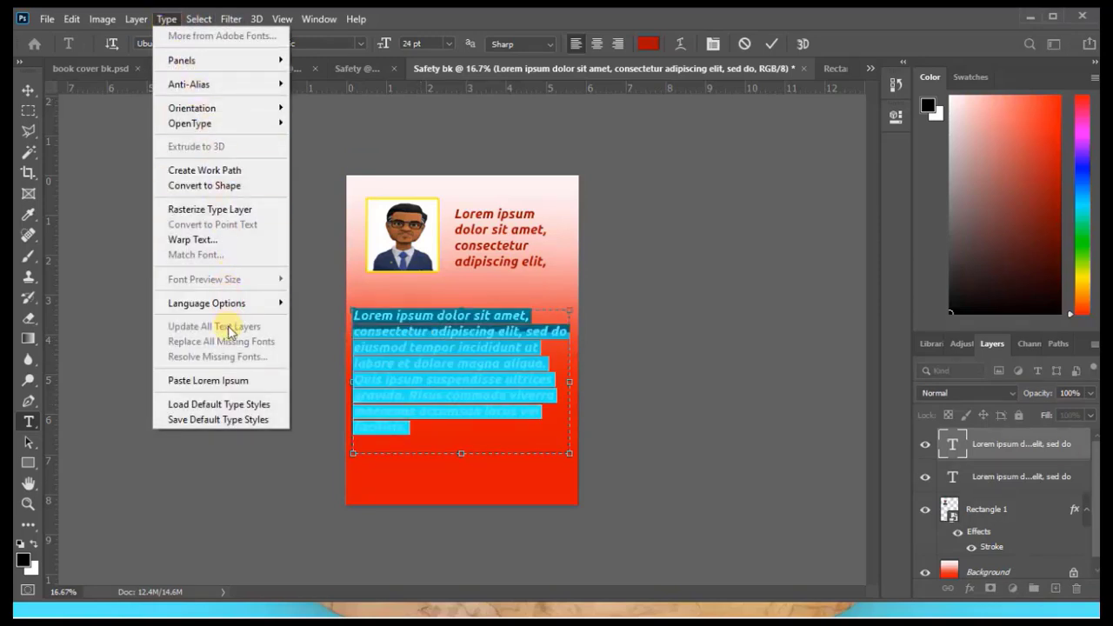
{"action": "left_click", "coordinate": [225, 380]}
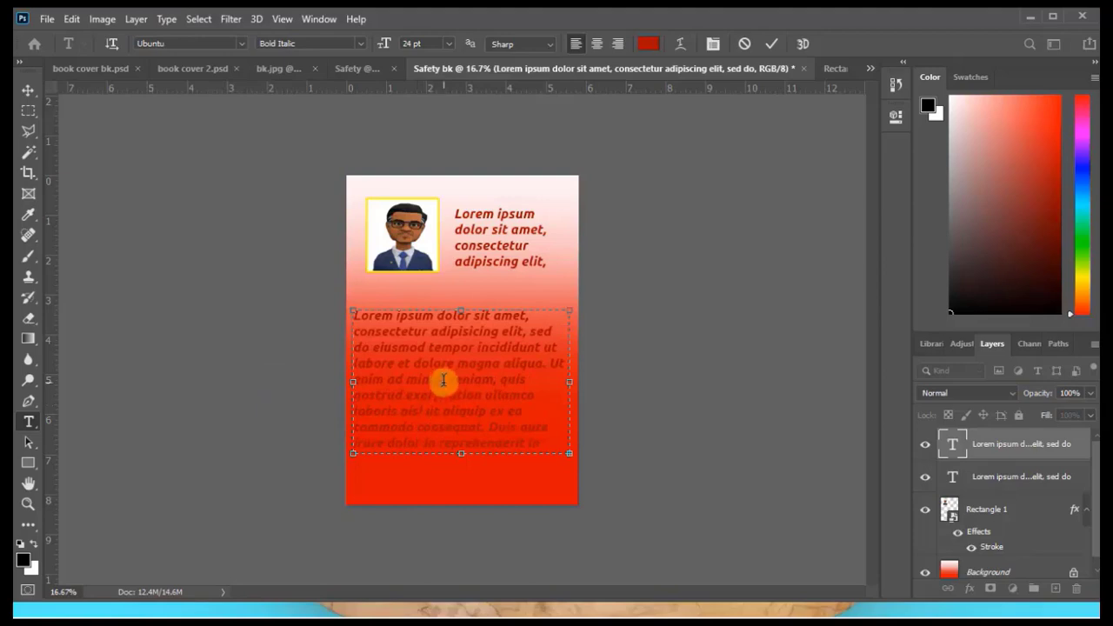
Change the large lower paragraph's text colour to white and the text beside the picture to black.
{"action": "key", "text": "ctrl+a"}
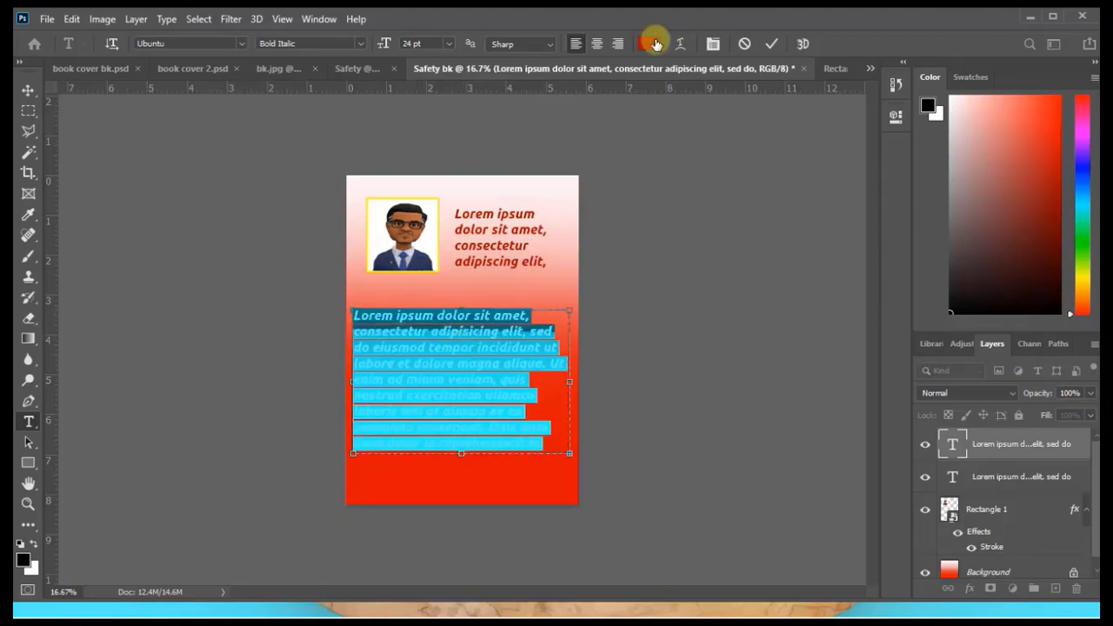
{"action": "left_click", "coordinate": [648, 44]}
{"action": "left_click", "coordinate": [1039, 178]}
{"action": "double_click", "coordinate": [952, 476]}
{"action": "left_click", "coordinate": [648, 43]}
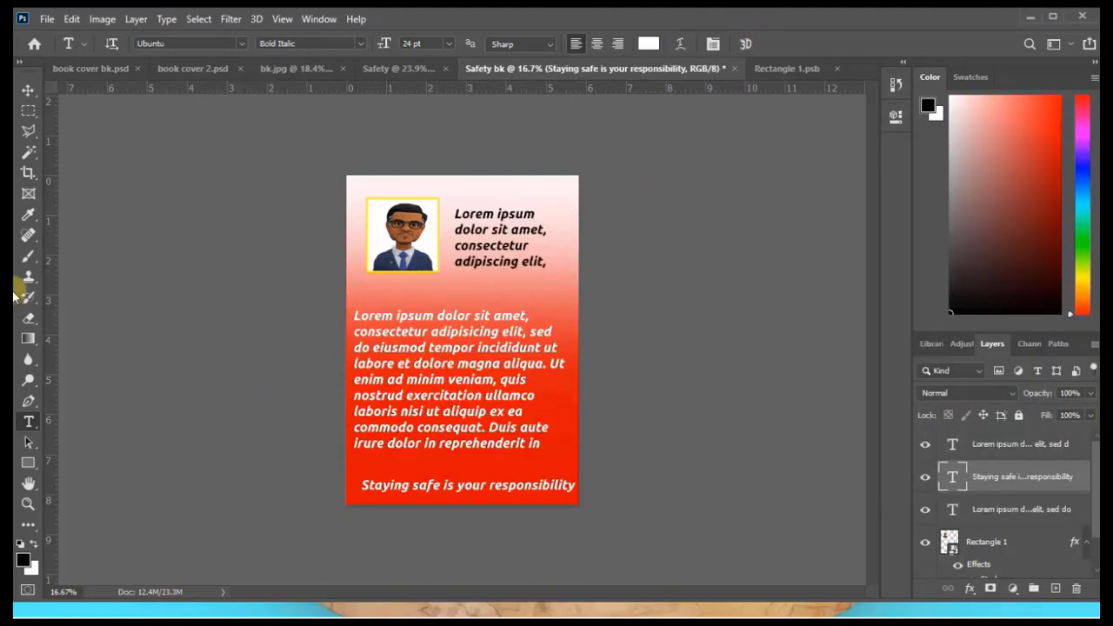
Move the white Lorem ipsum paragraph slightly up and to the right to balance its side margins, leaving it deselected.
{"action": "key", "text": "v"}
{"action": "left_click", "coordinate": [479, 392]}
{"action": "left_click_drag", "start_coordinate": [479, 392], "coordinate": [484, 385]}
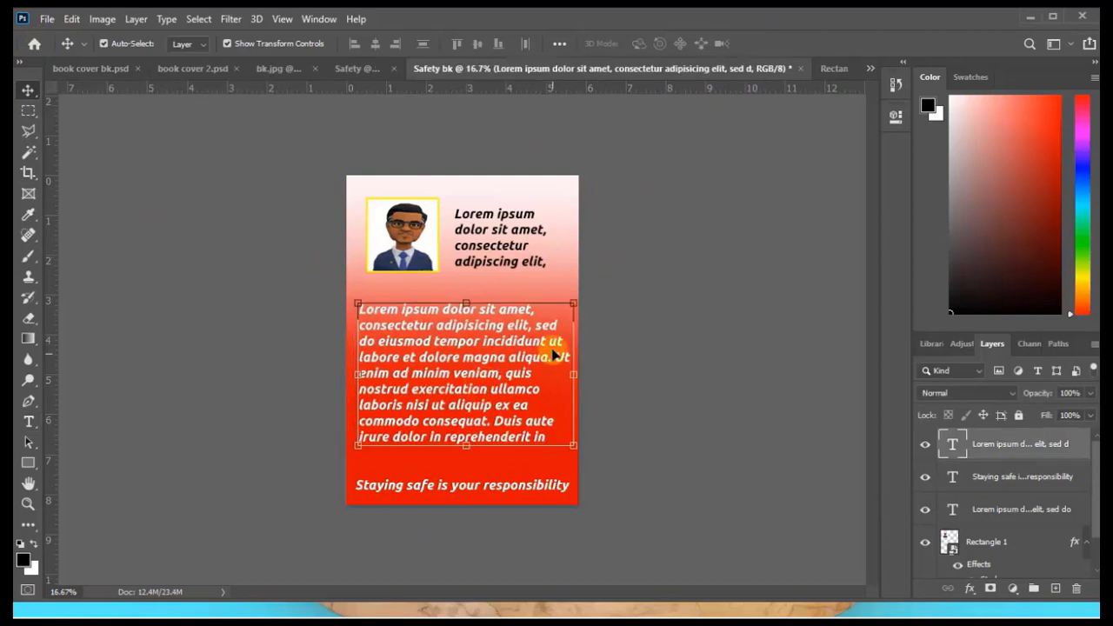
{"action": "left_click", "coordinate": [655, 323]}
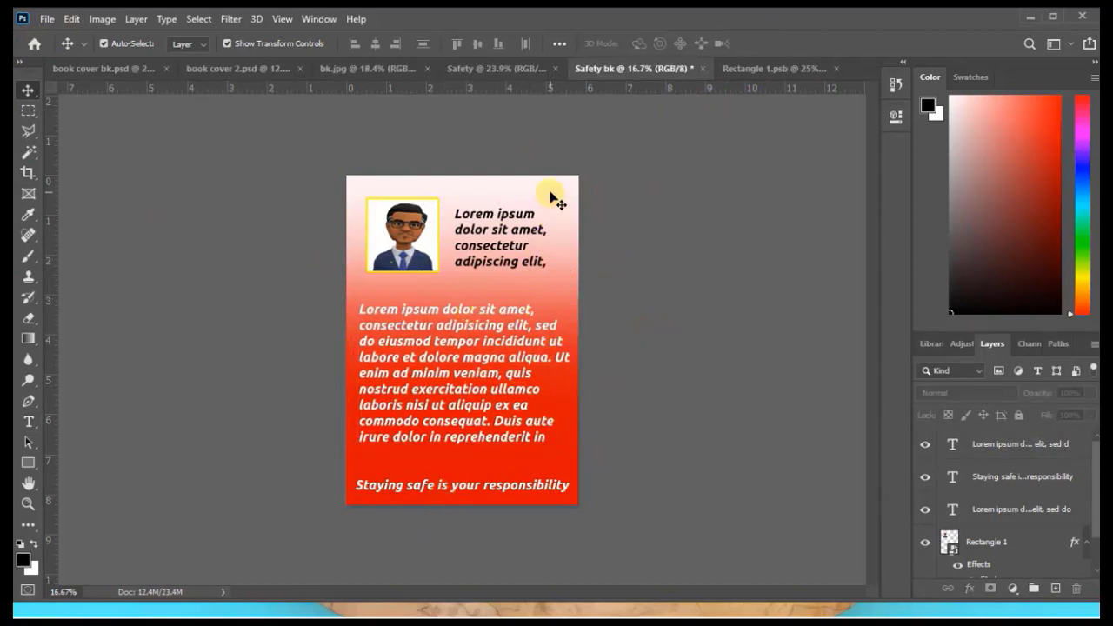
Review the front cover design in the Safety document.
{"action": "left_click", "coordinate": [475, 71]}
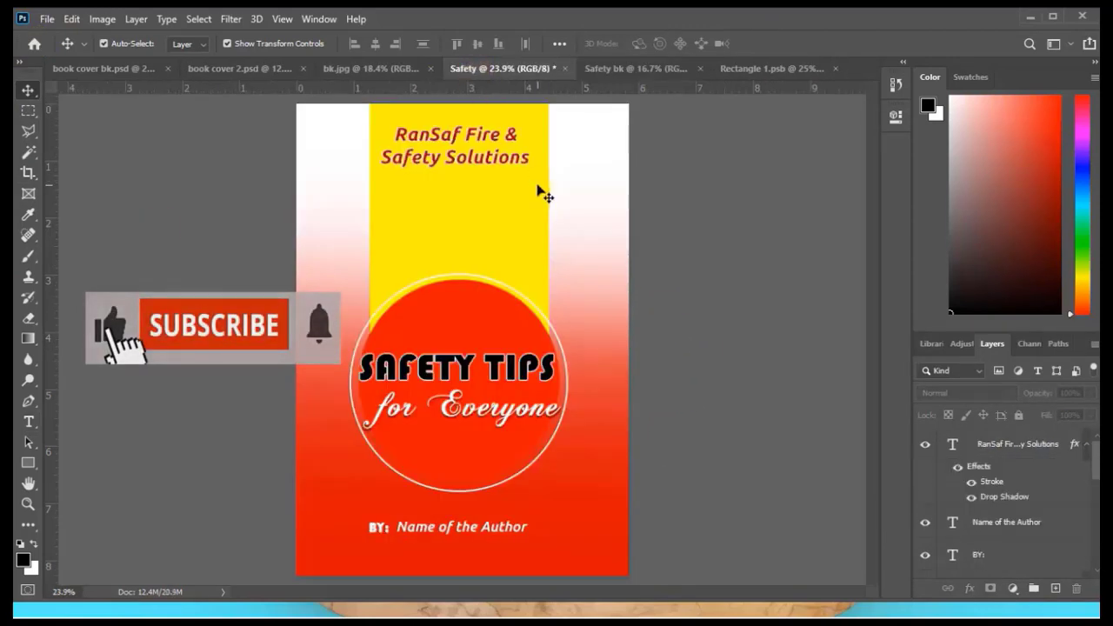
{"action": "key", "text": "ctrl+minus"}
{"action": "key", "text": "ctrl+Tab"}
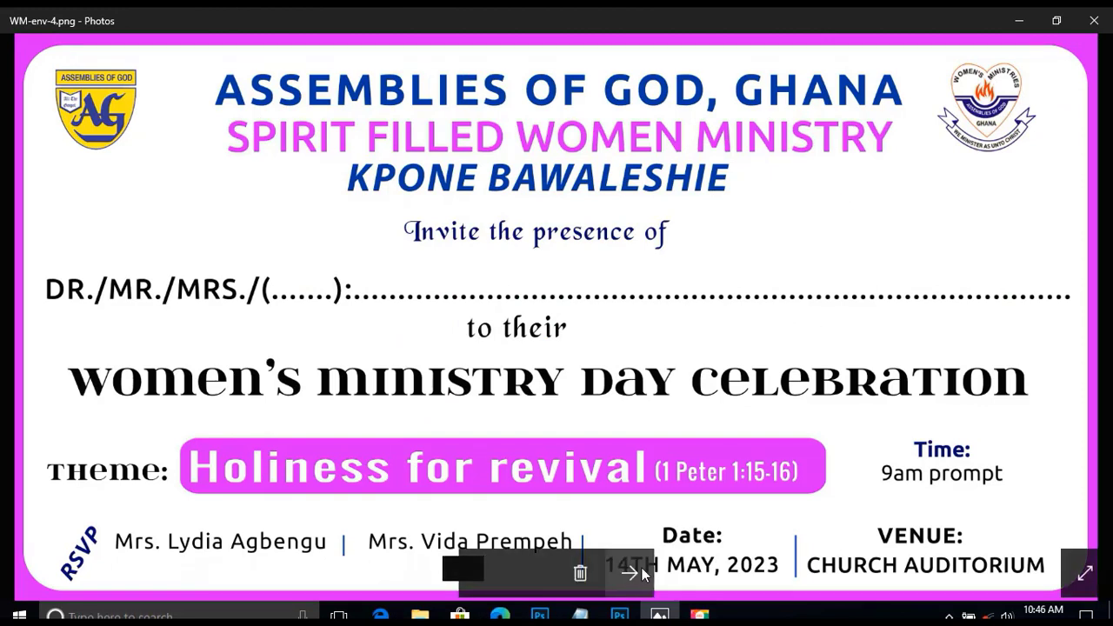
Compare the WM-env versions of the Women's Ministry Day invitation in Photos.
{"action": "left_click", "coordinate": [634, 573]}
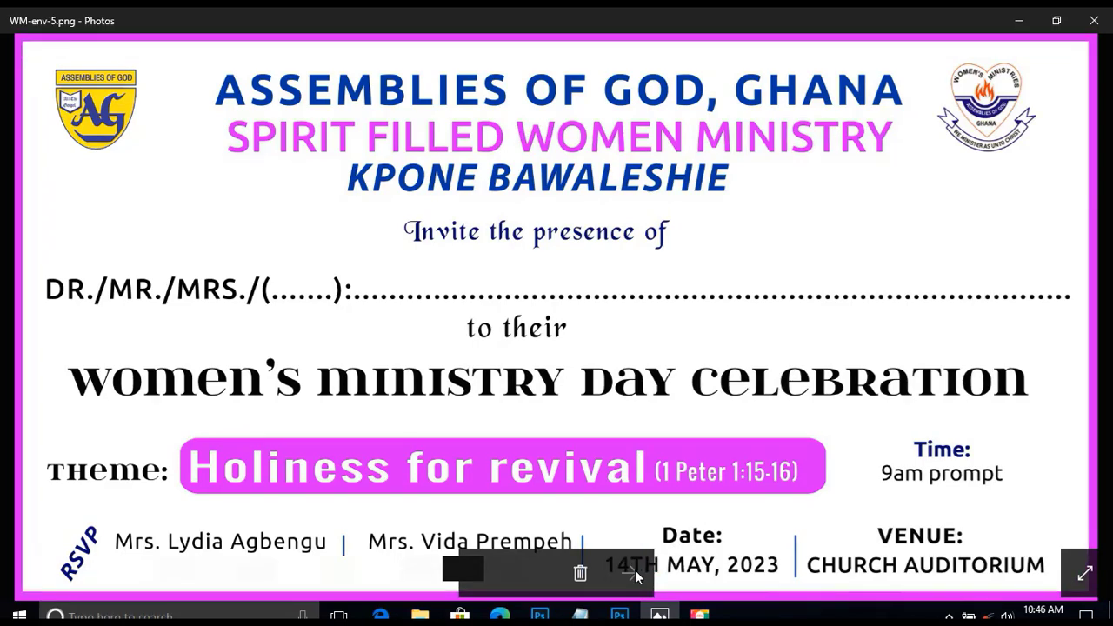
{"action": "left_click", "coordinate": [484, 582]}
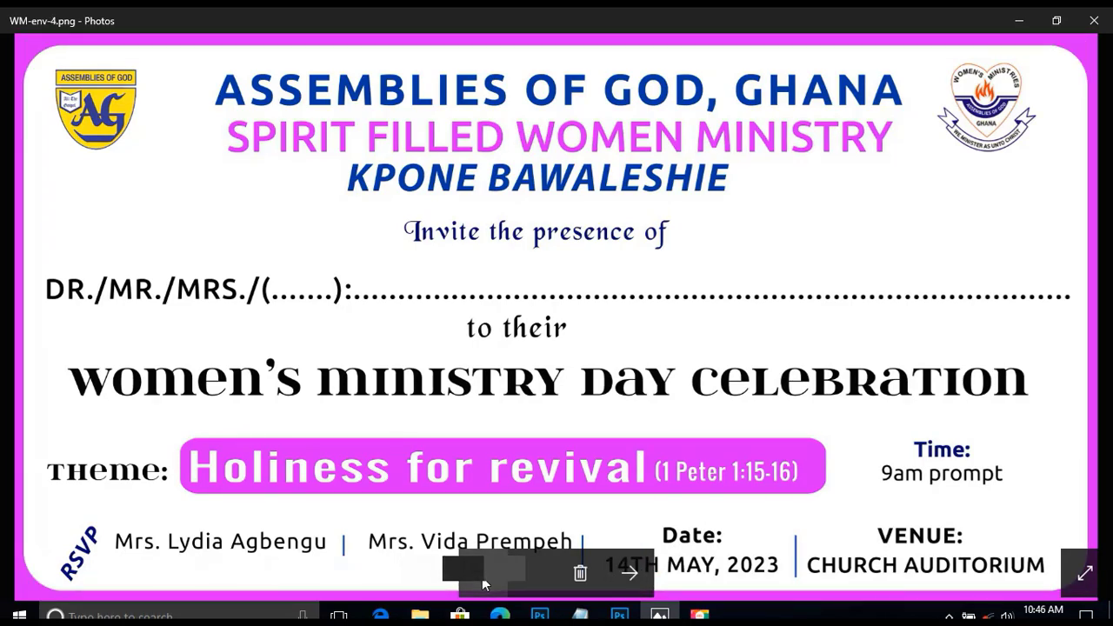
{"action": "left_click", "coordinate": [483, 583]}
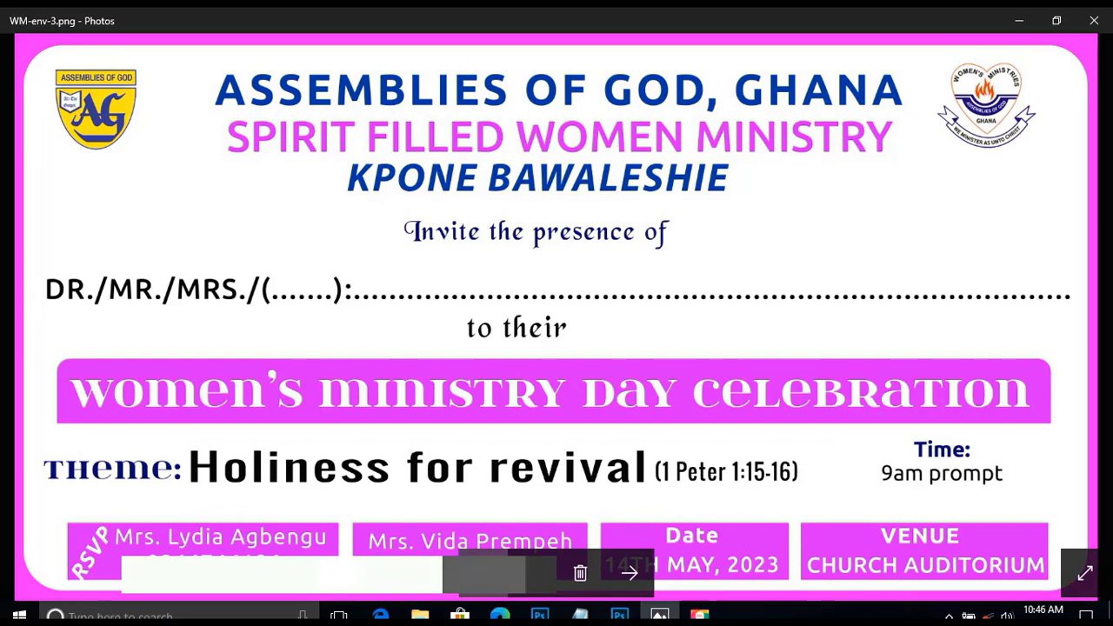
{"action": "left_click", "coordinate": [484, 583]}
{"action": "left_click", "coordinate": [483, 582]}
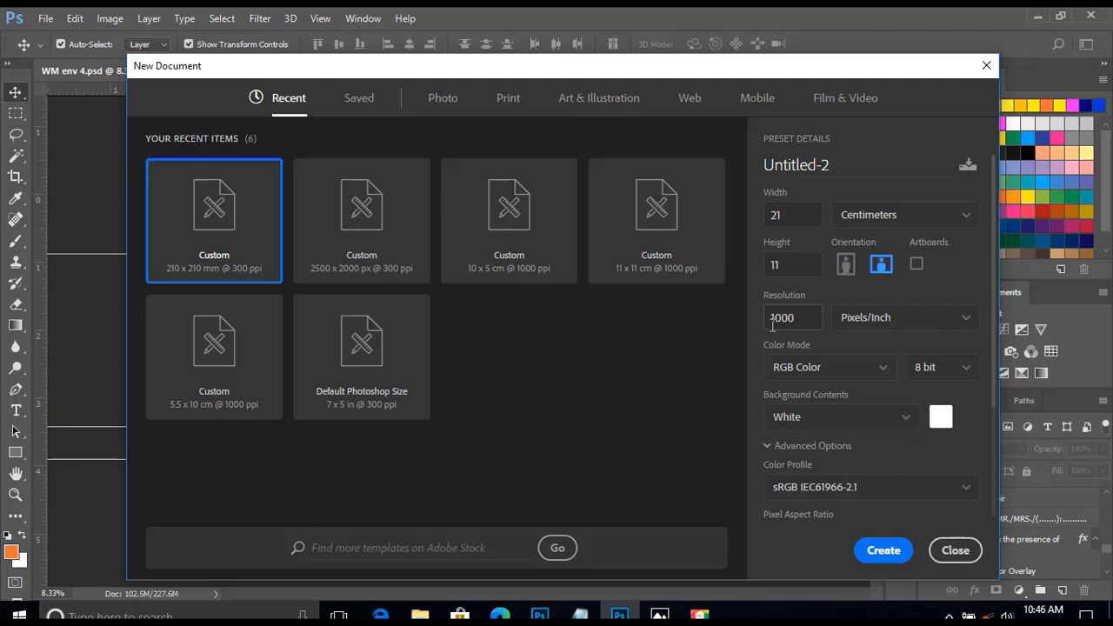
Create a new 21 × 11 cm RGB document at 1000 pixels/inch with a white background, named CH ENV.
{"action": "left_click_drag", "start_coordinate": [838, 169], "coordinate": [730, 166]}
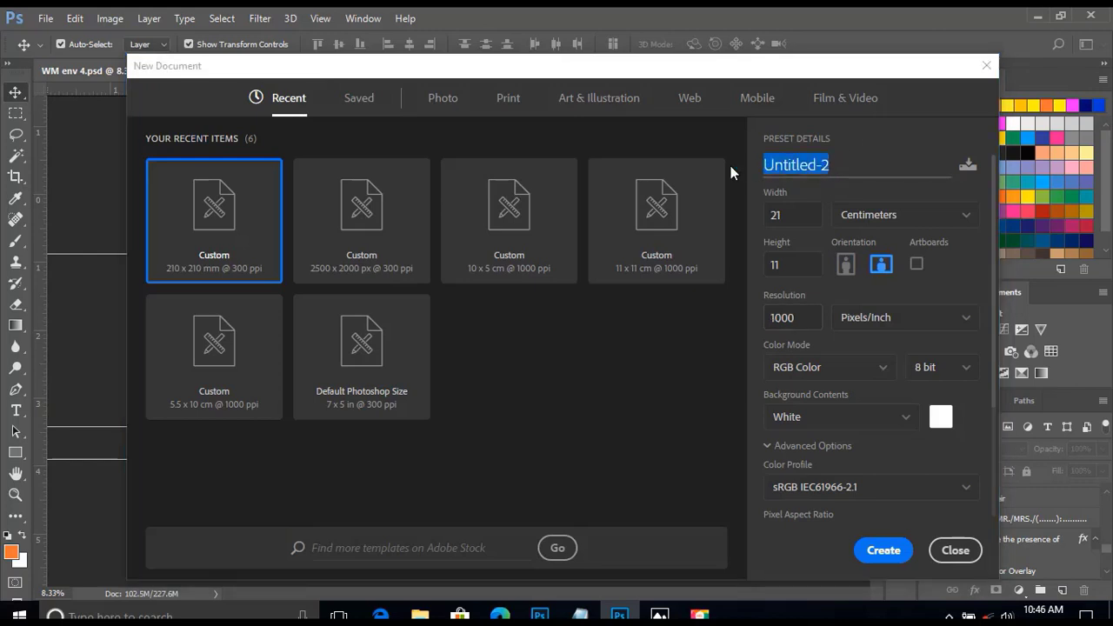
{"action": "key", "text": "BackSpace"}
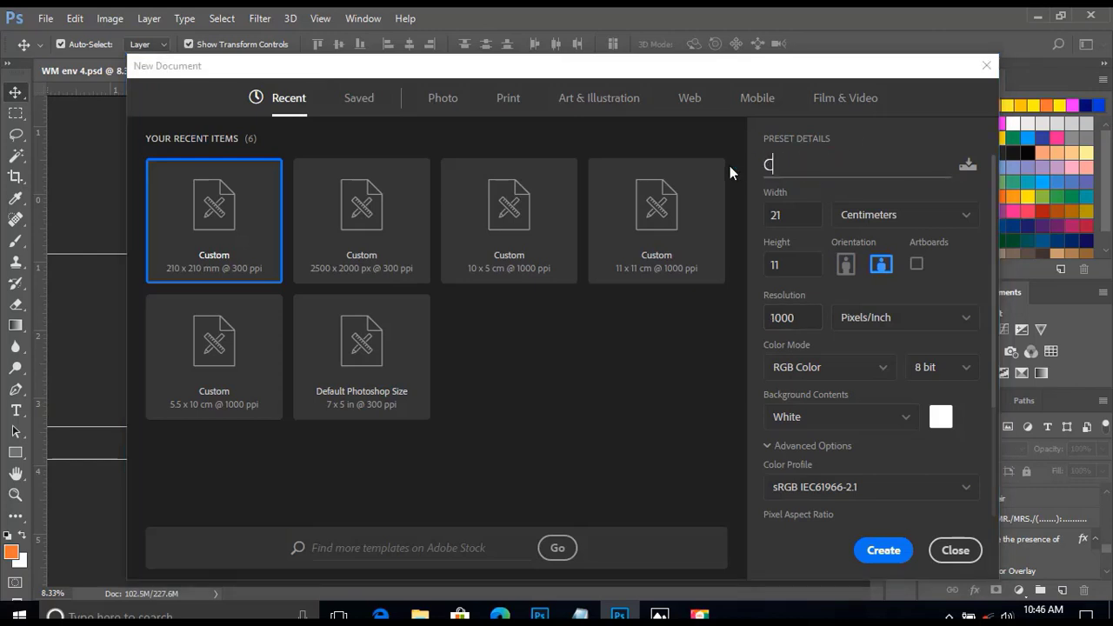
{"action": "type", "text": "CH ENV"}
{"action": "left_click", "coordinate": [881, 552]}
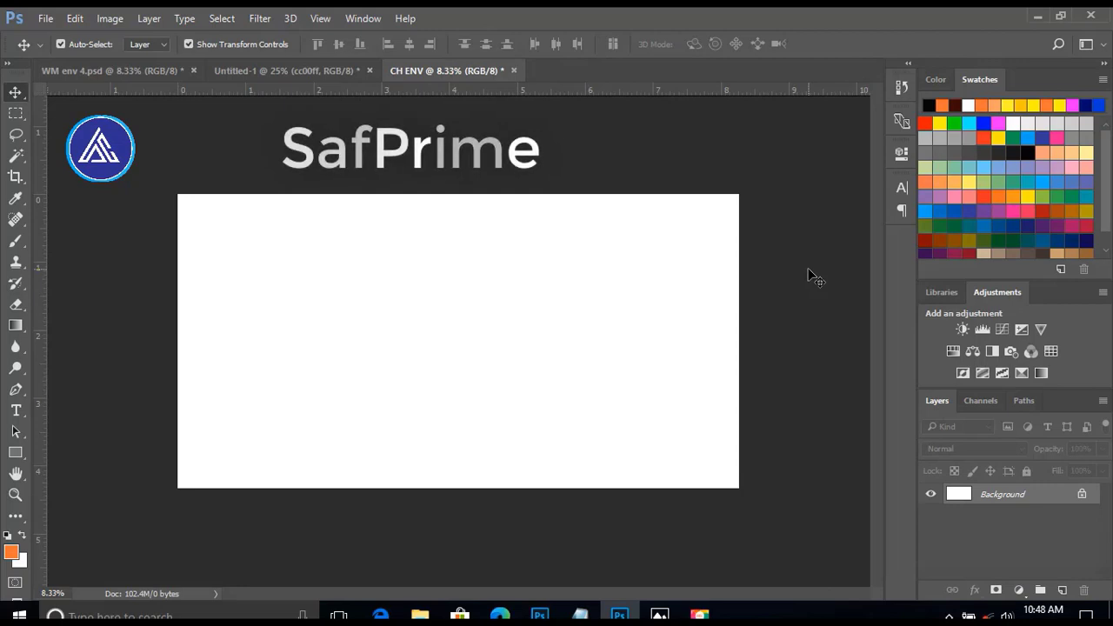
Draw a rectangle of about 8760 × 4631 px covering the whole canvas and fill it with dark maroon.
{"action": "left_click", "coordinate": [15, 453]}
{"action": "left_click_drag", "start_coordinate": [164, 184], "coordinate": [758, 498]}
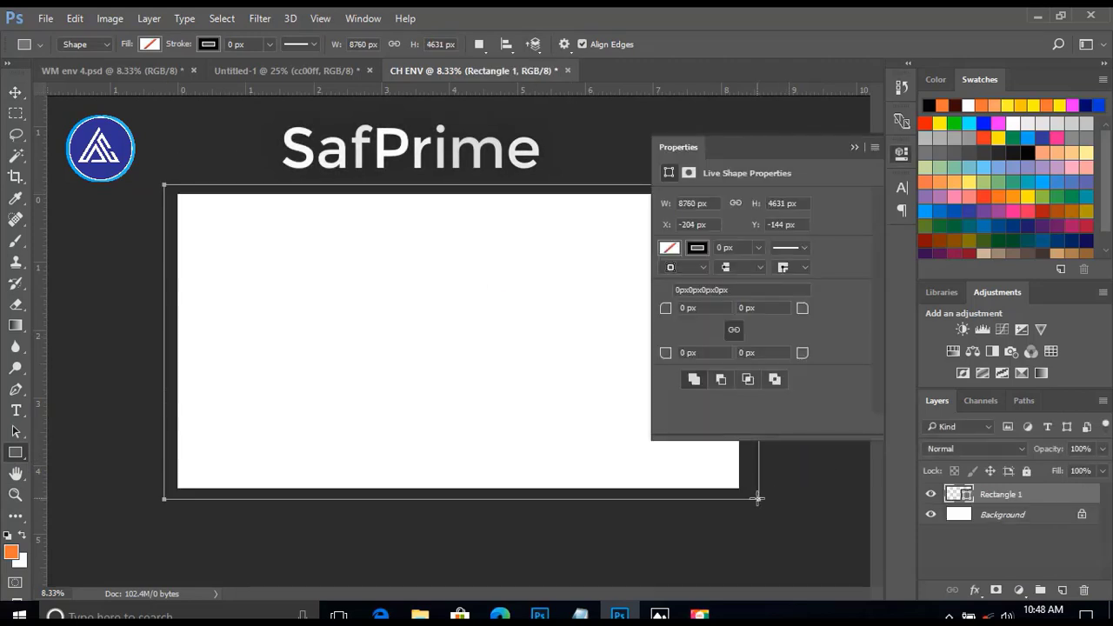
{"action": "left_click", "coordinate": [668, 249]}
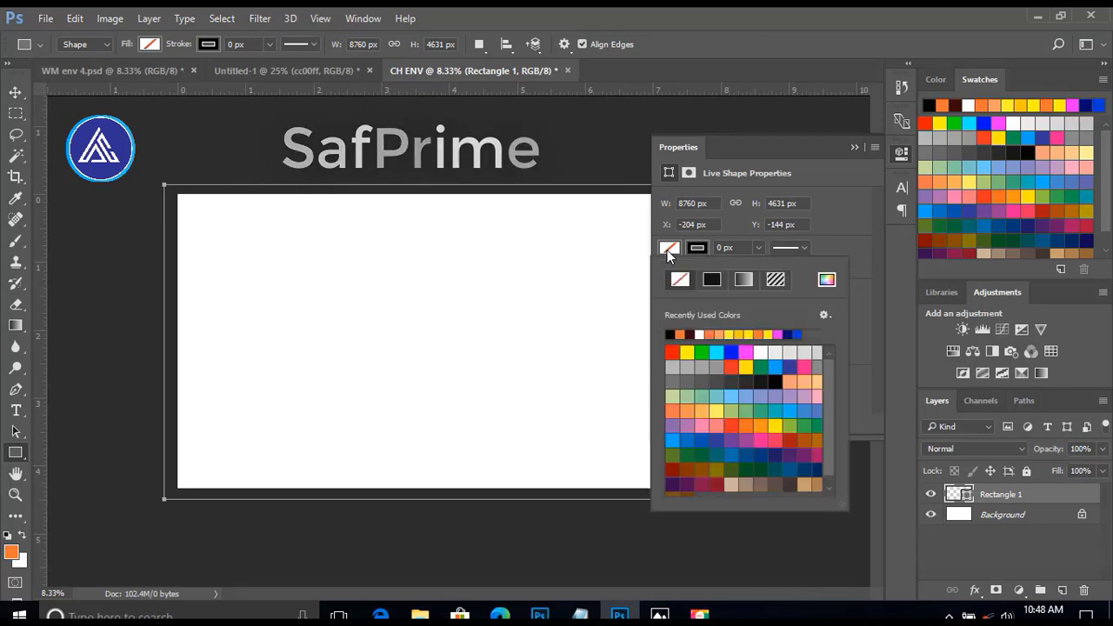
{"action": "left_click", "coordinate": [692, 331]}
{"action": "left_click", "coordinate": [853, 148]}
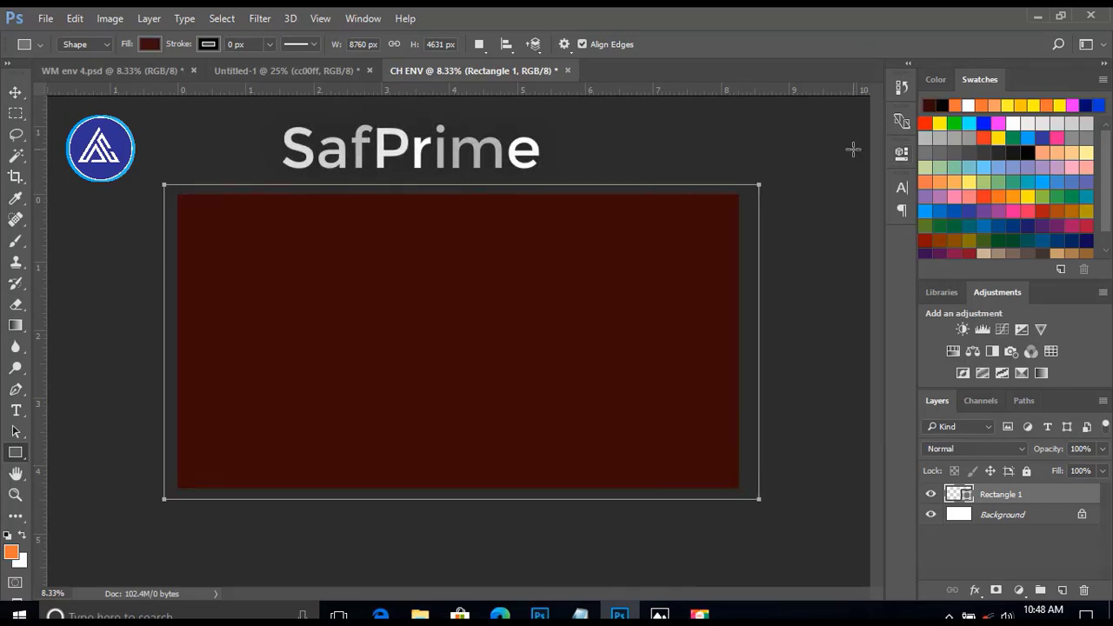
Change the full-canvas rectangle's fill color to cc00ff and lock its layer.
{"action": "left_click", "coordinate": [17, 94]}
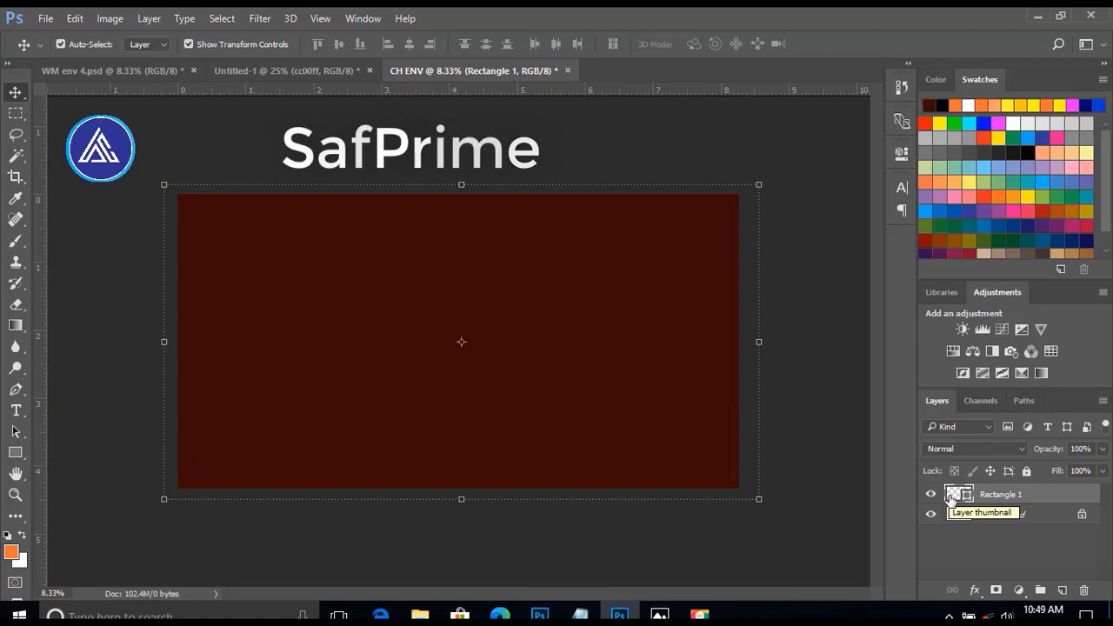
{"action": "double_click", "coordinate": [952, 495]}
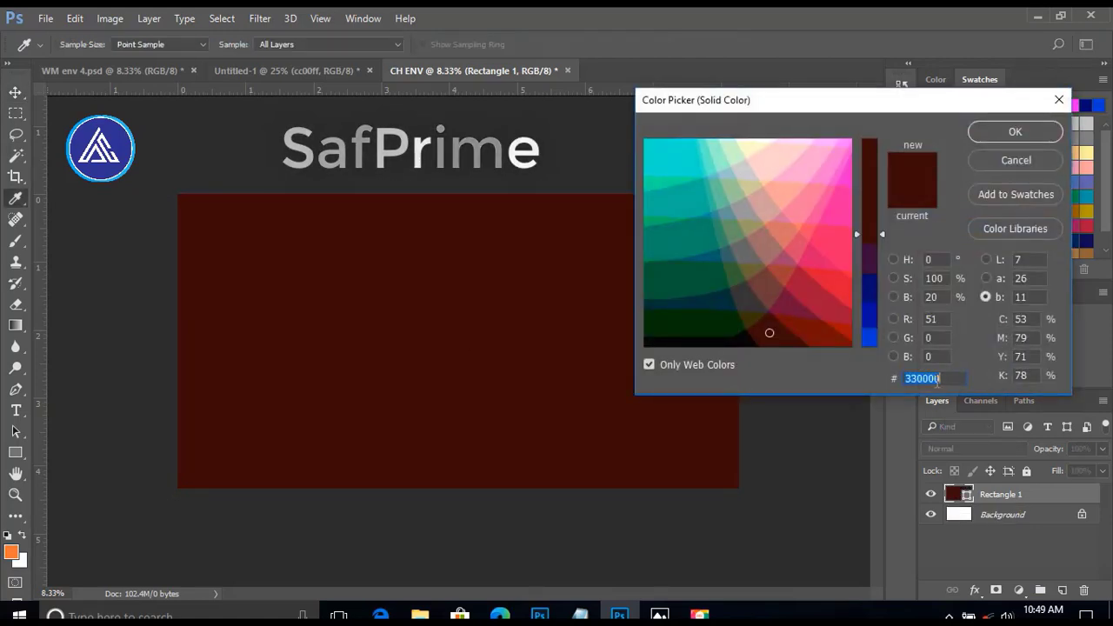
{"action": "type", "text": "cc00ff"}
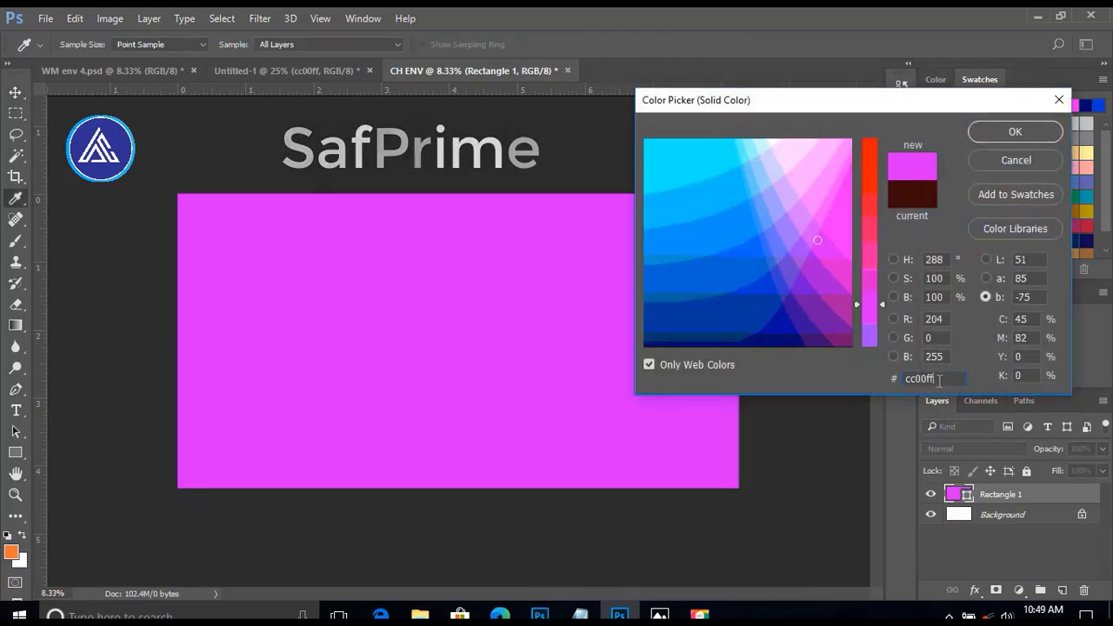
{"action": "left_click_drag", "start_coordinate": [939, 381], "coordinate": [851, 379]}
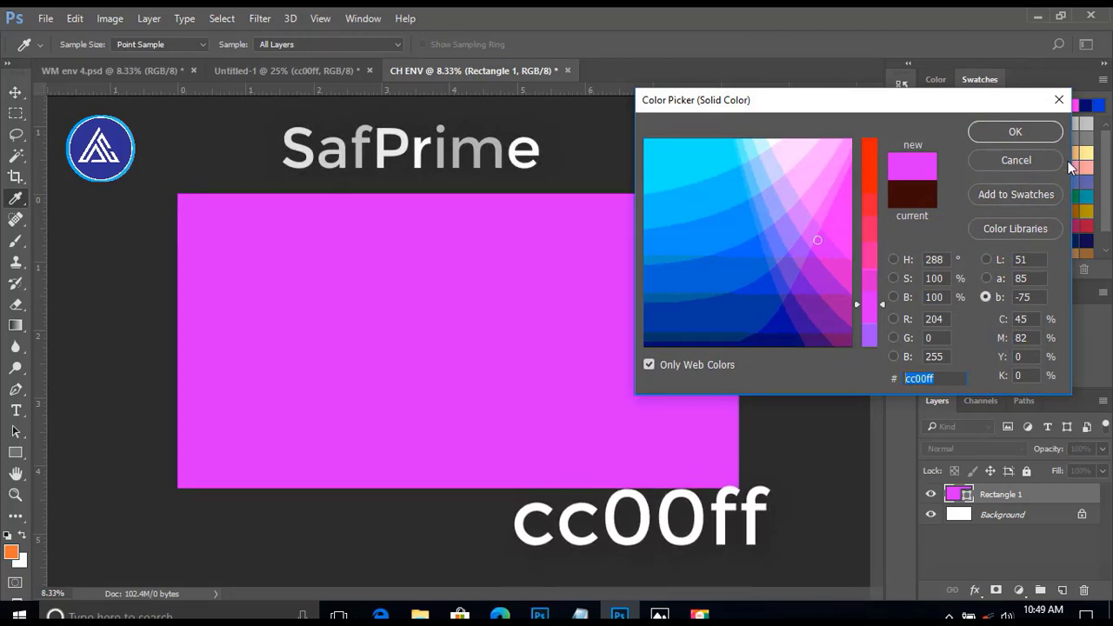
{"action": "left_click", "coordinate": [1018, 132]}
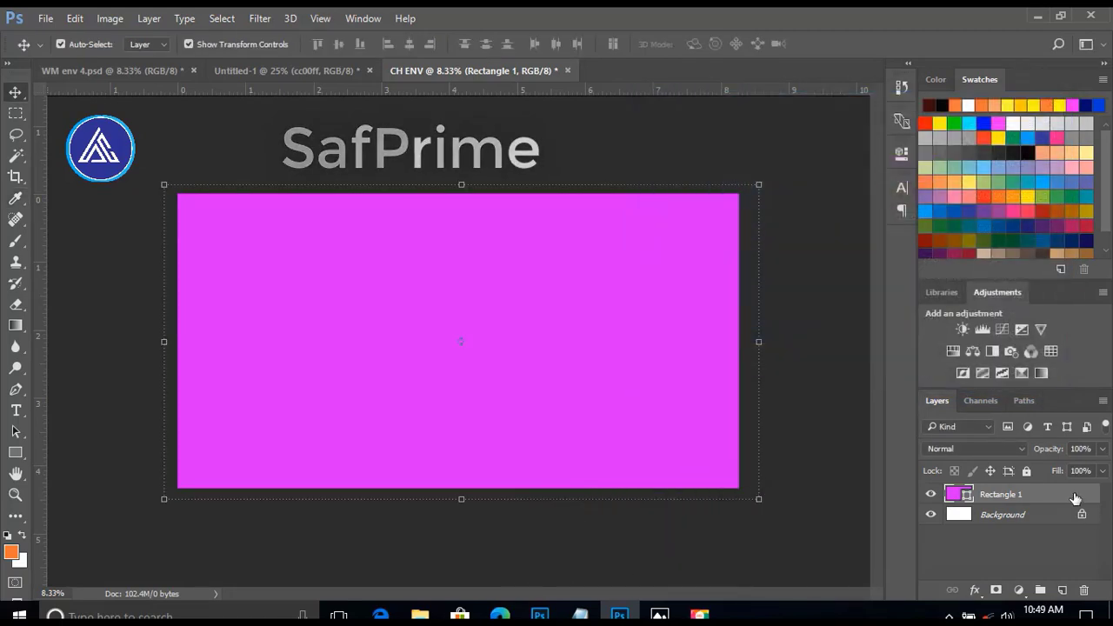
{"action": "left_click", "coordinate": [1026, 471]}
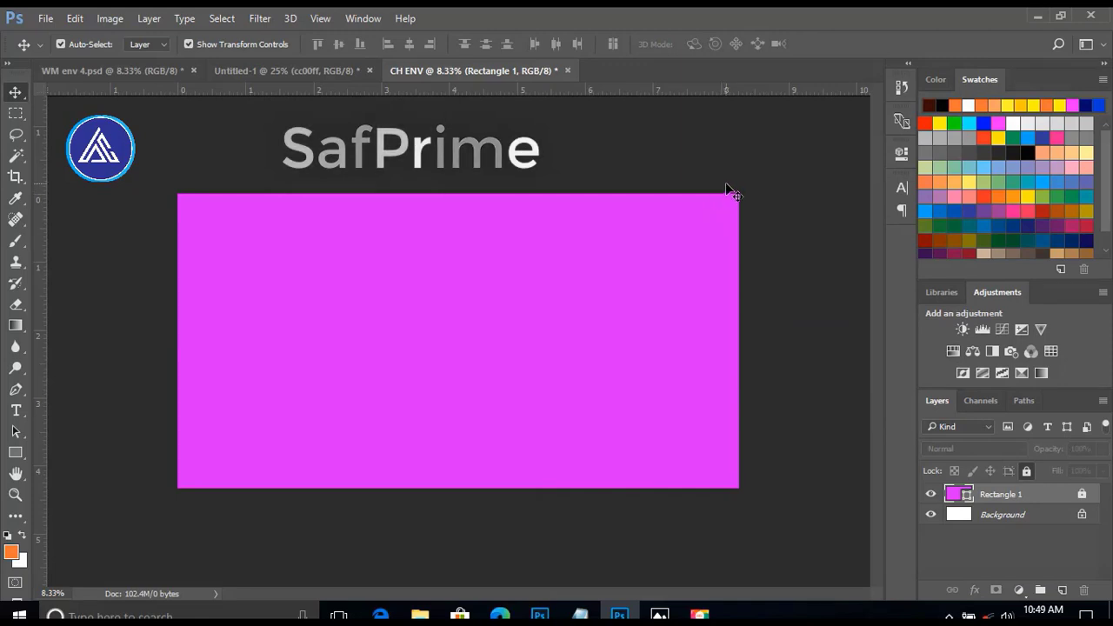
Draw an inner rectangle of about 7980 × 4081 px, leaving a thin magenta border around it, and fill it with white.
{"action": "left_click", "coordinate": [16, 455]}
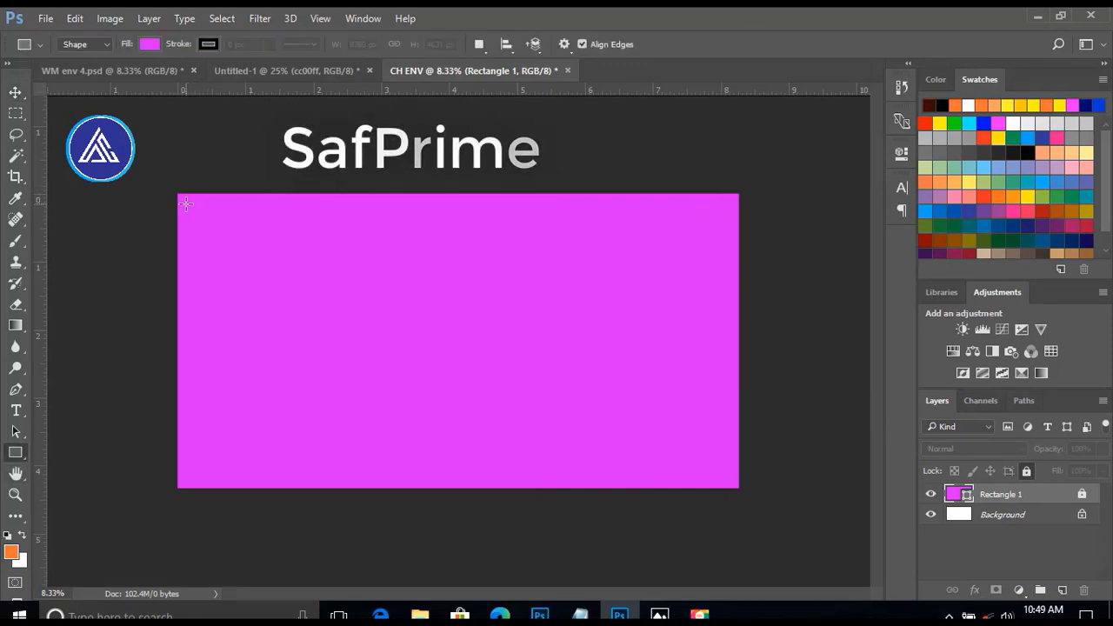
{"action": "left_click_drag", "start_coordinate": [188, 204], "coordinate": [727, 481]}
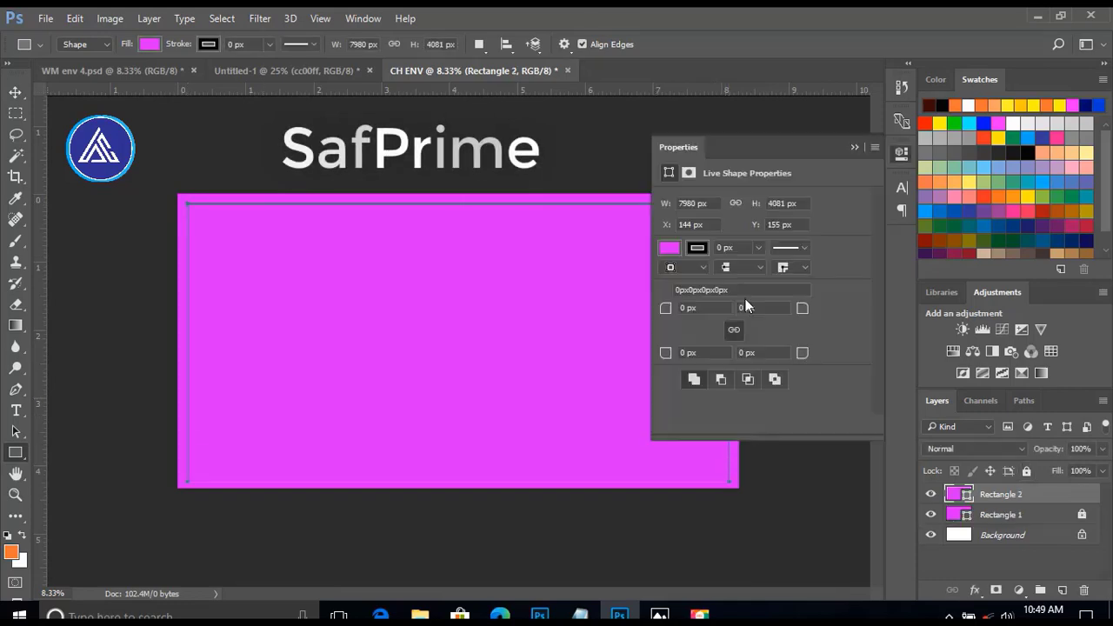
{"action": "left_click", "coordinate": [669, 249]}
{"action": "left_click", "coordinate": [700, 333]}
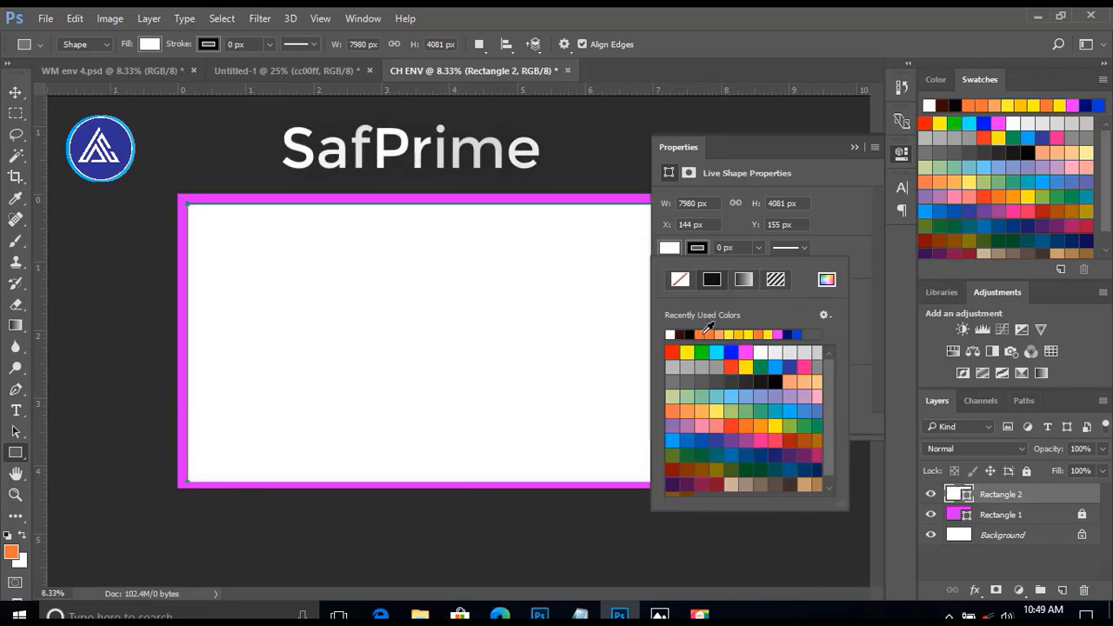
{"action": "left_click", "coordinate": [860, 206]}
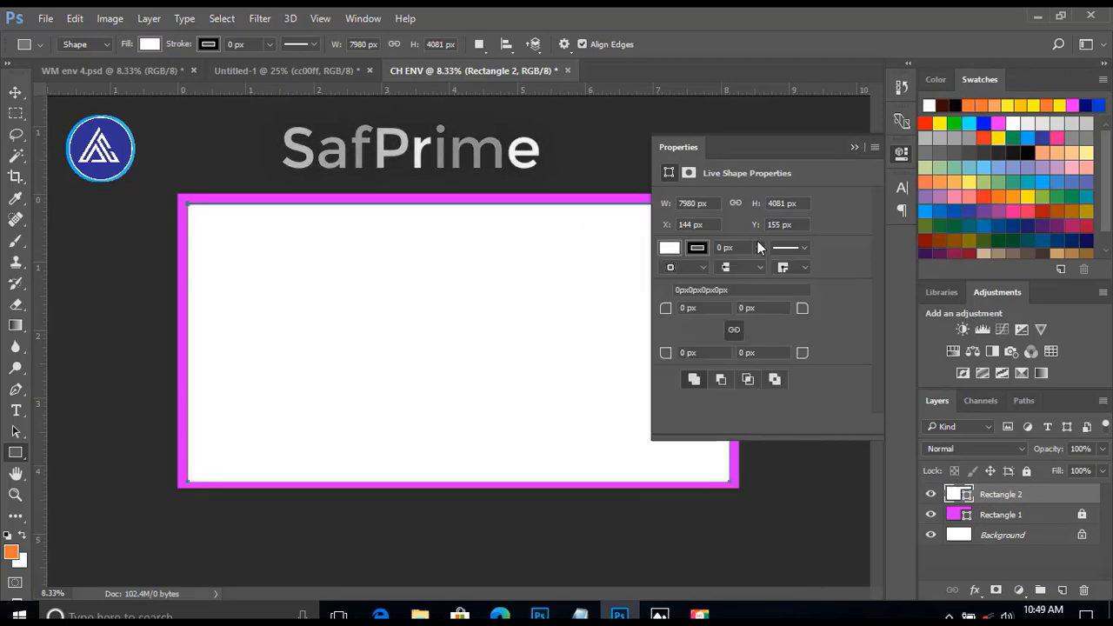
Round all four corners of the white rectangle with a 200 px radius and lock its layer.
{"action": "left_click", "coordinate": [14, 93]}
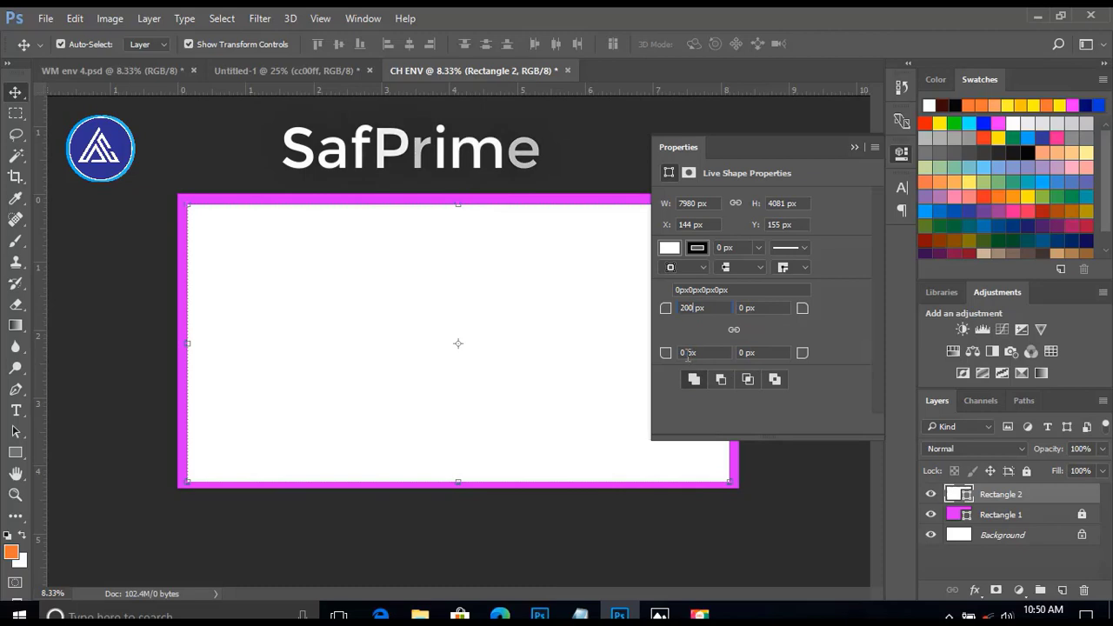
{"action": "type", "text": "200"}
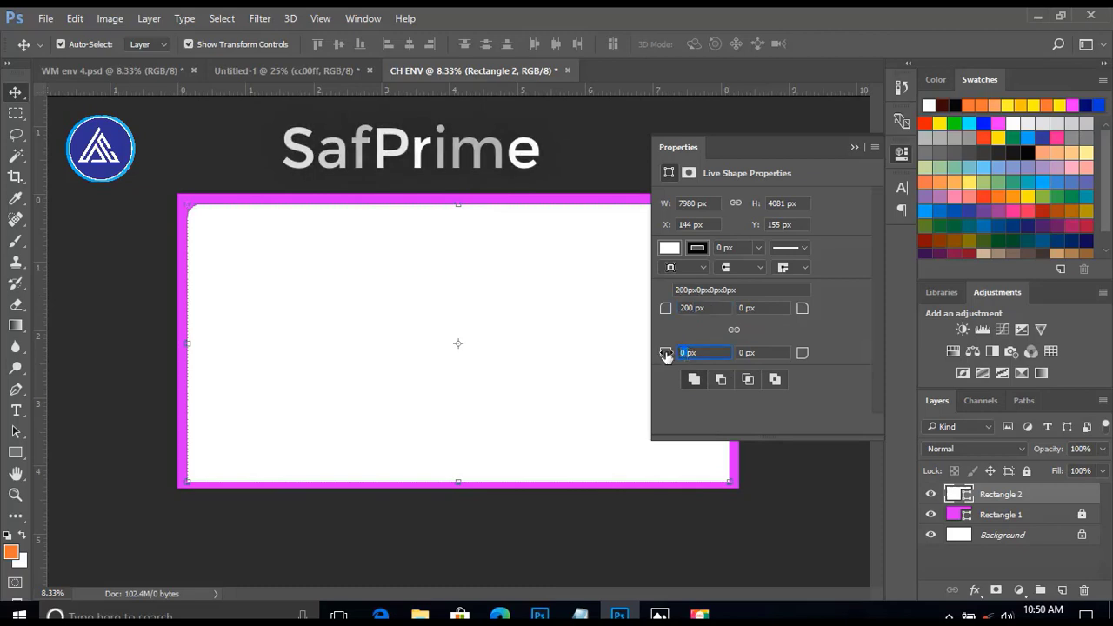
{"action": "left_click", "coordinate": [745, 352]}
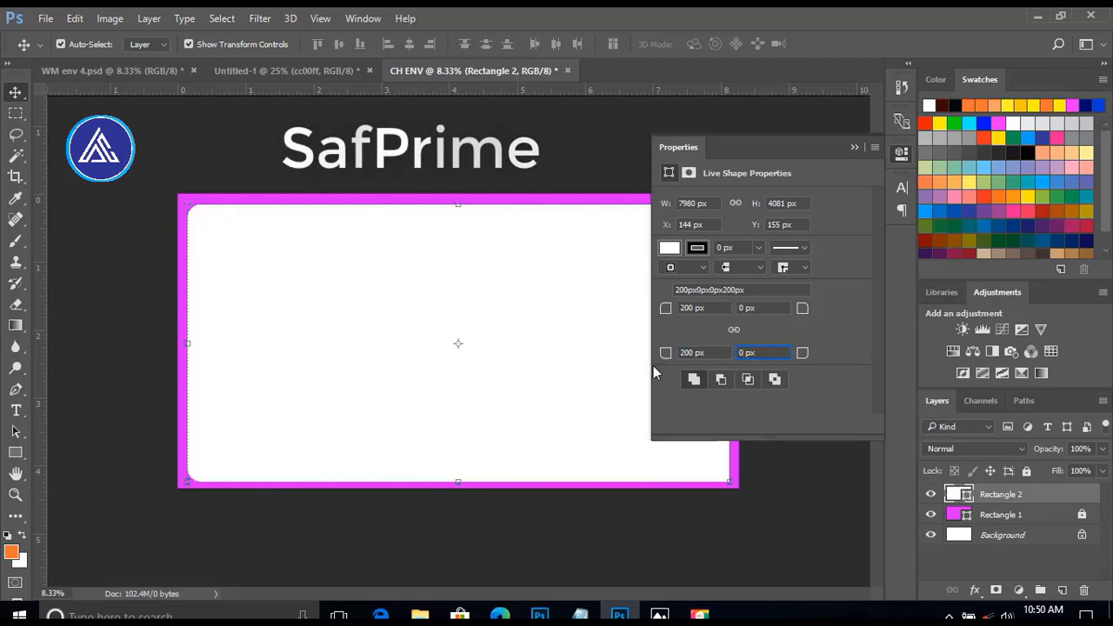
{"action": "type", "text": "200"}
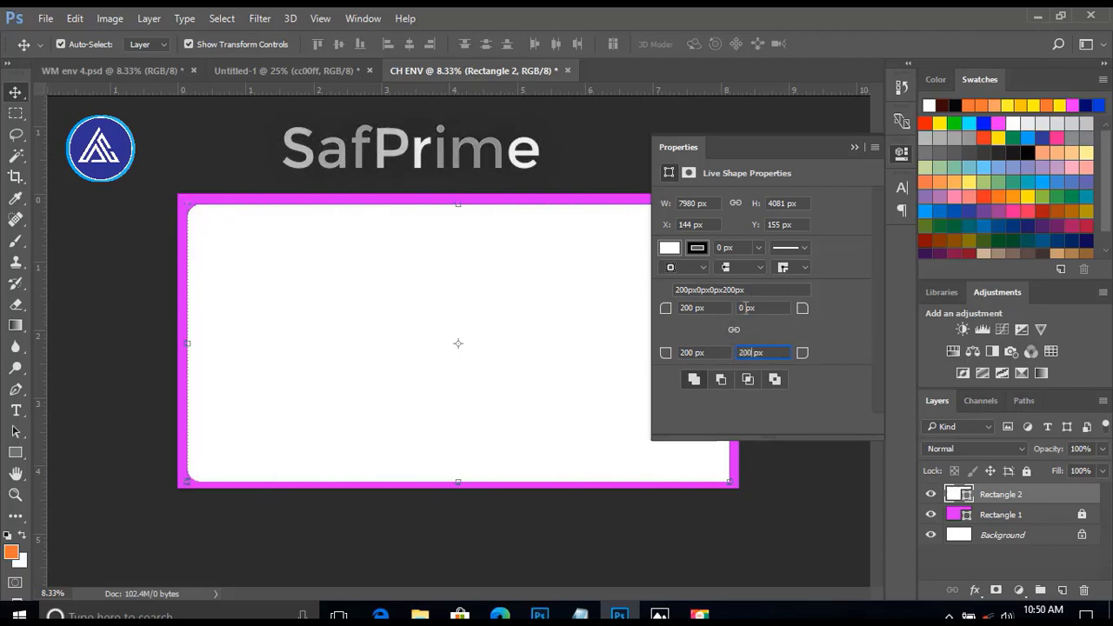
{"action": "left_click", "coordinate": [745, 308]}
{"action": "type", "text": "200"}
{"action": "key", "text": "Return"}
{"action": "left_click", "coordinate": [853, 147]}
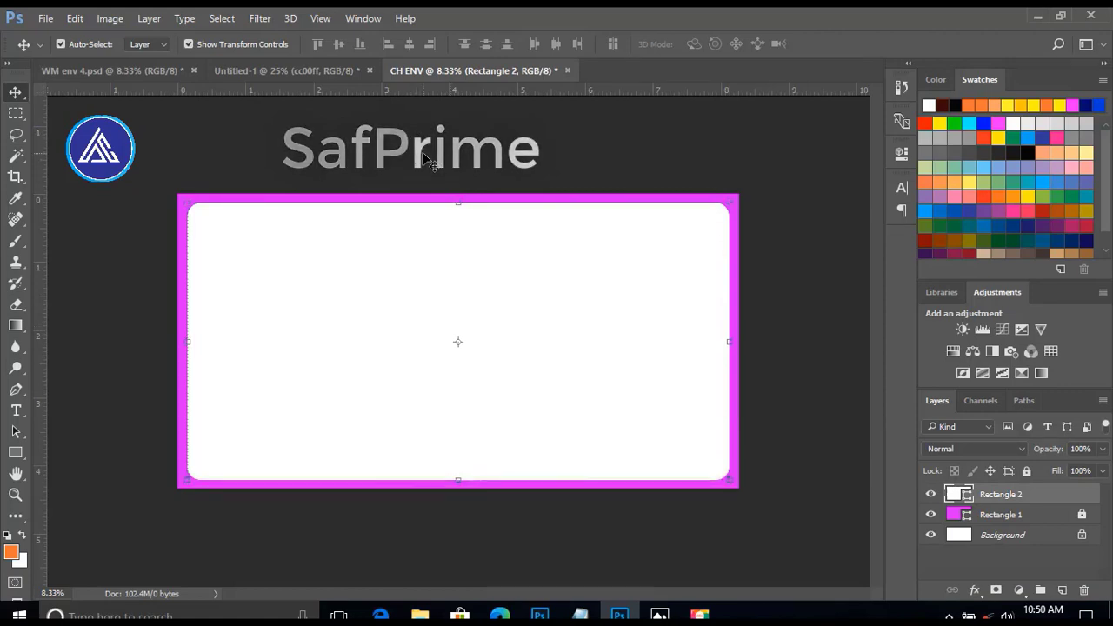
{"action": "left_click", "coordinate": [1026, 470]}
{"action": "left_click", "coordinate": [820, 313]}
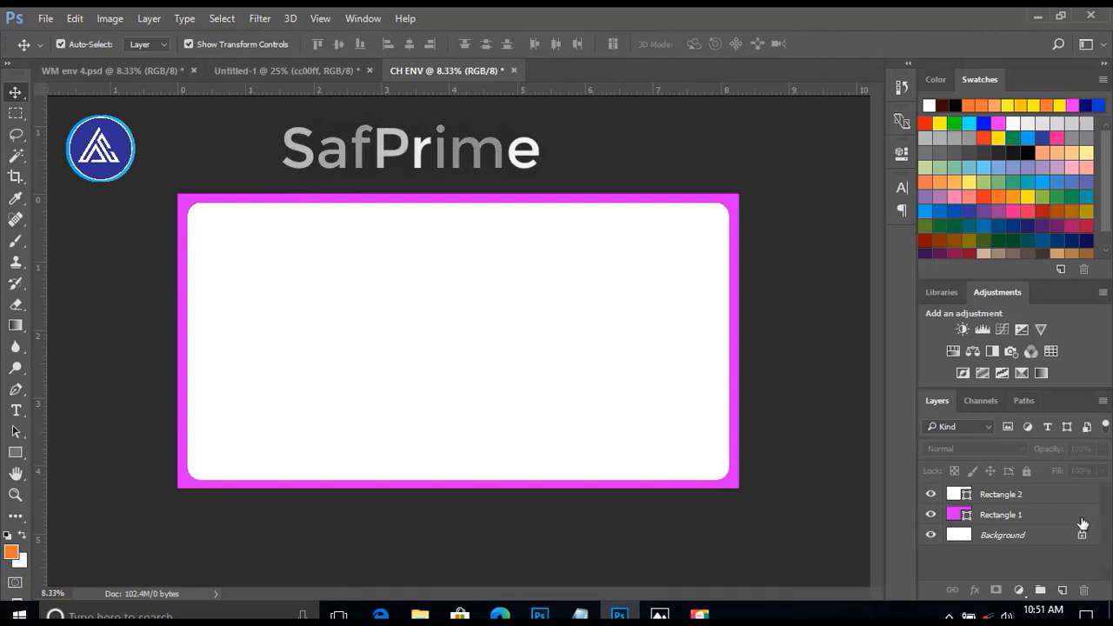
Unlock the background layer, group it with both rectangles under the name BKG, and lock the group.
{"action": "left_click", "coordinate": [1082, 537]}
{"action": "left_click", "coordinate": [1000, 494]}
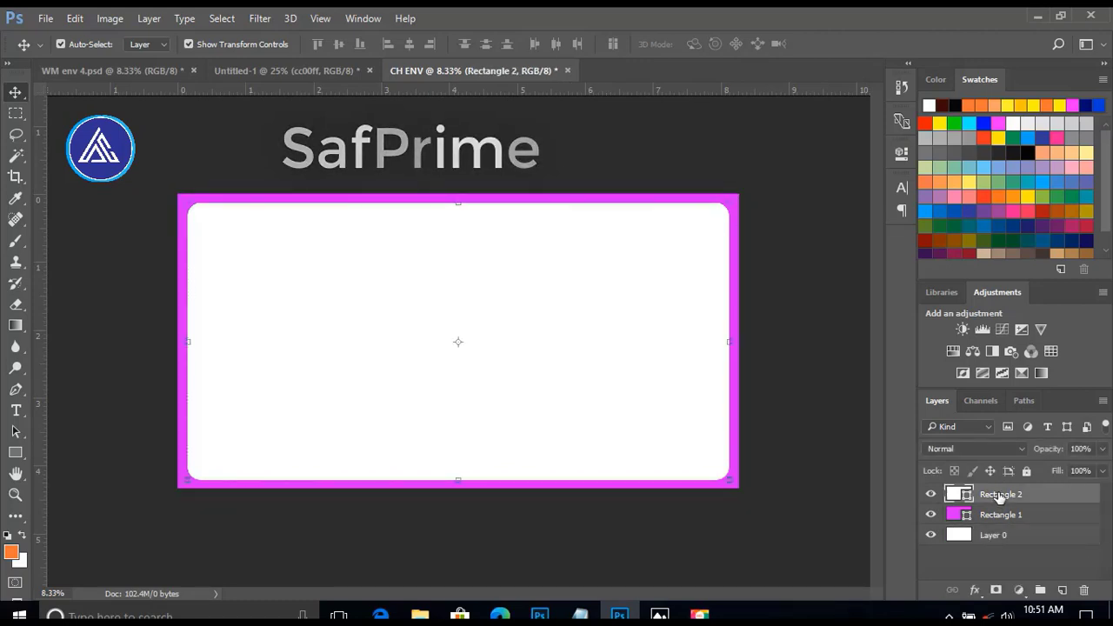
{"action": "left_click", "coordinate": [996, 536], "text": "shift"}
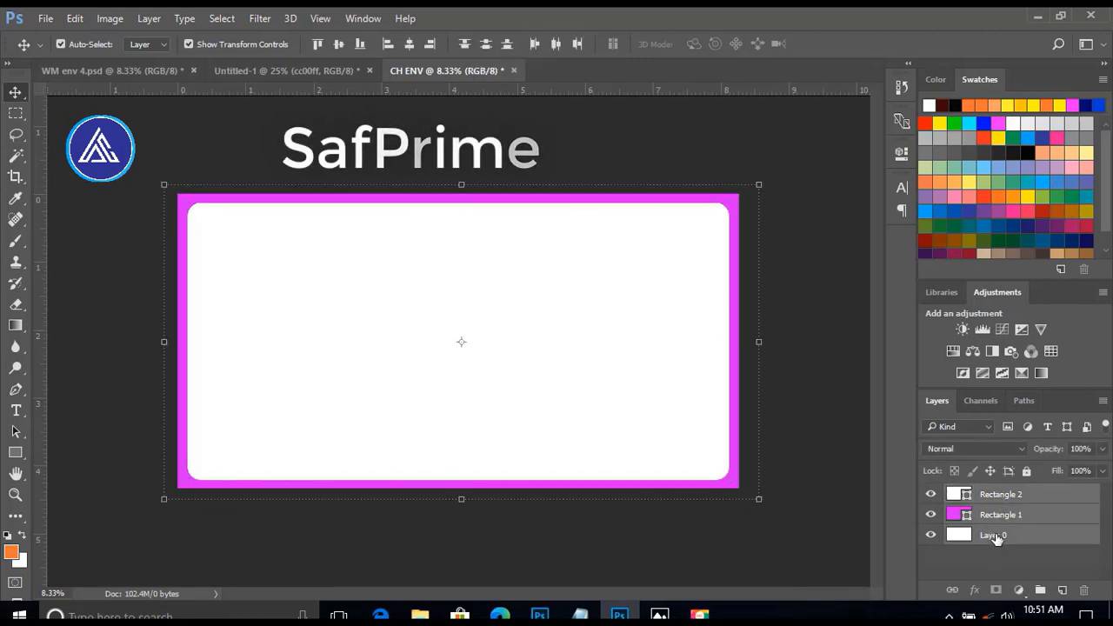
{"action": "right_click", "coordinate": [1060, 494]}
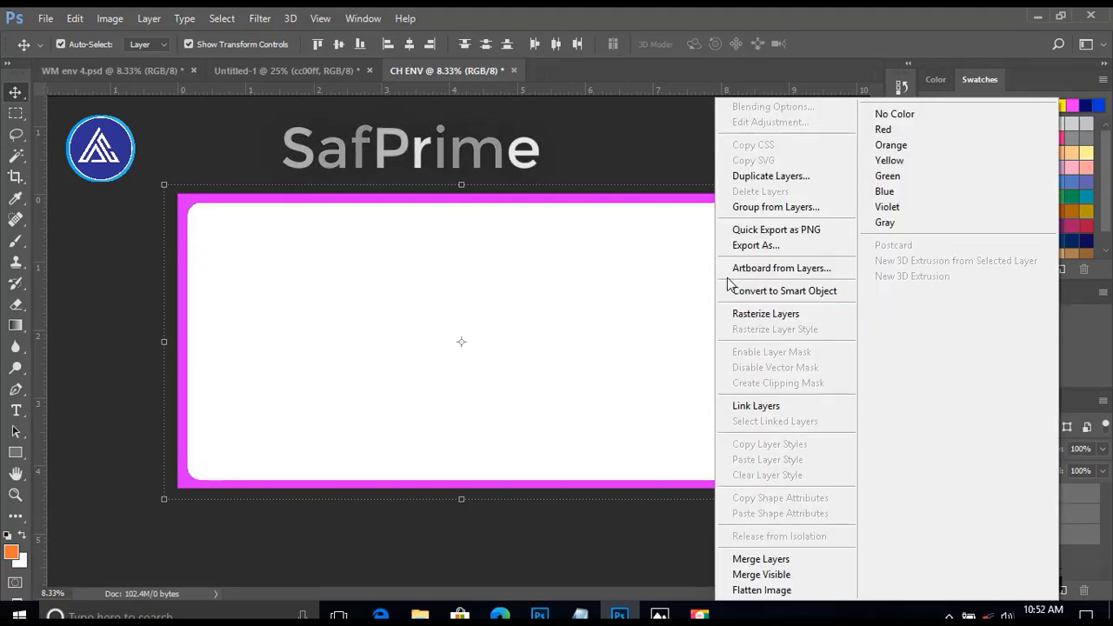
{"action": "left_click", "coordinate": [769, 207]}
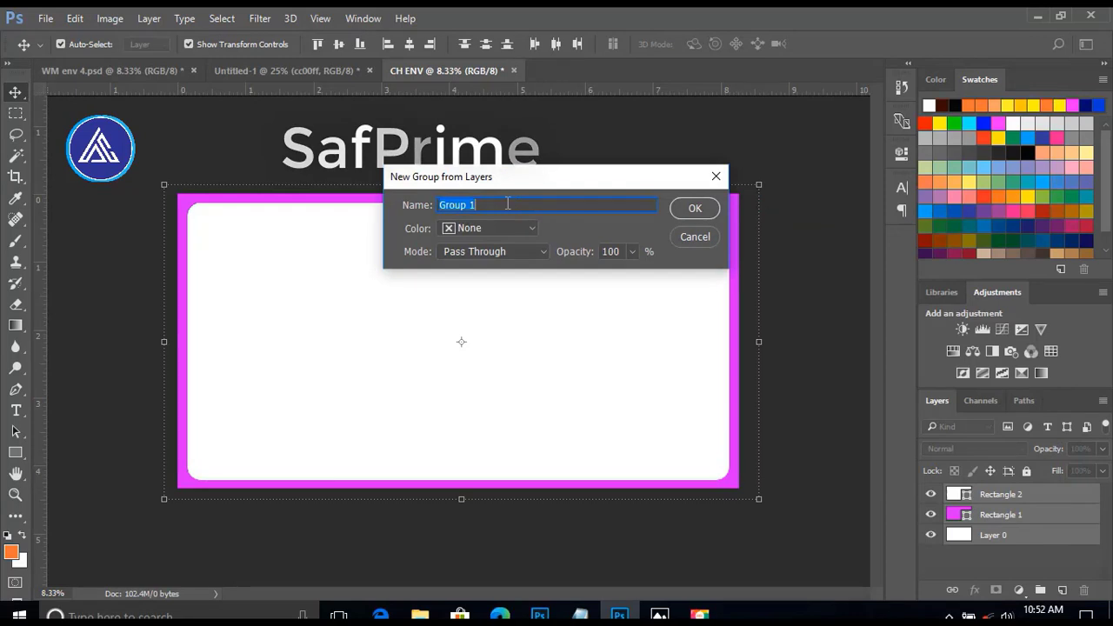
{"action": "type", "text": "BKG"}
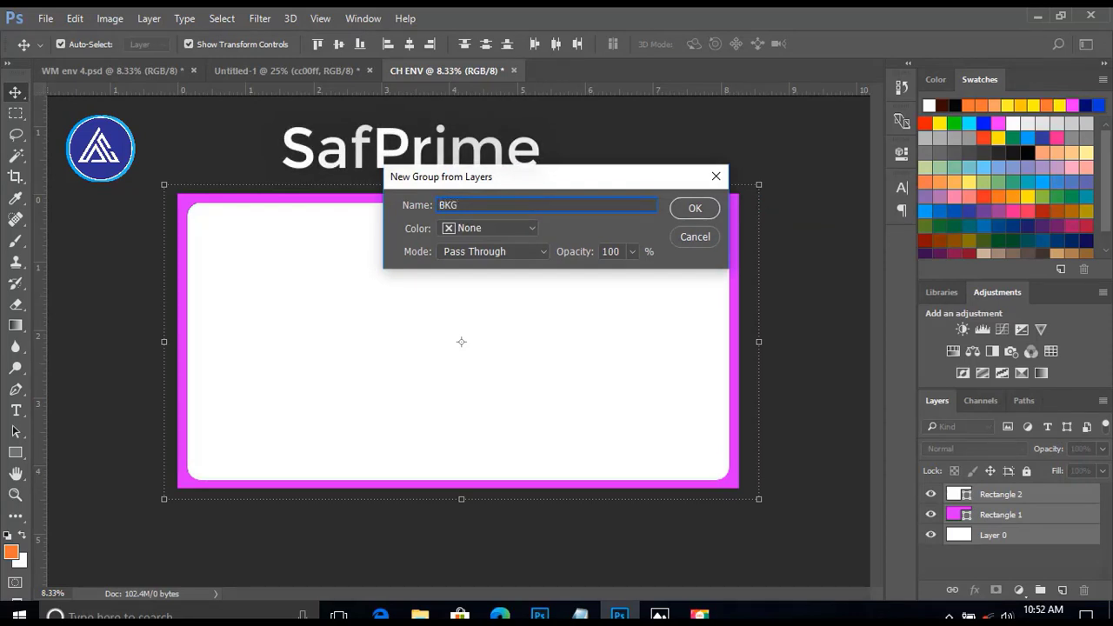
{"action": "left_click", "coordinate": [692, 211]}
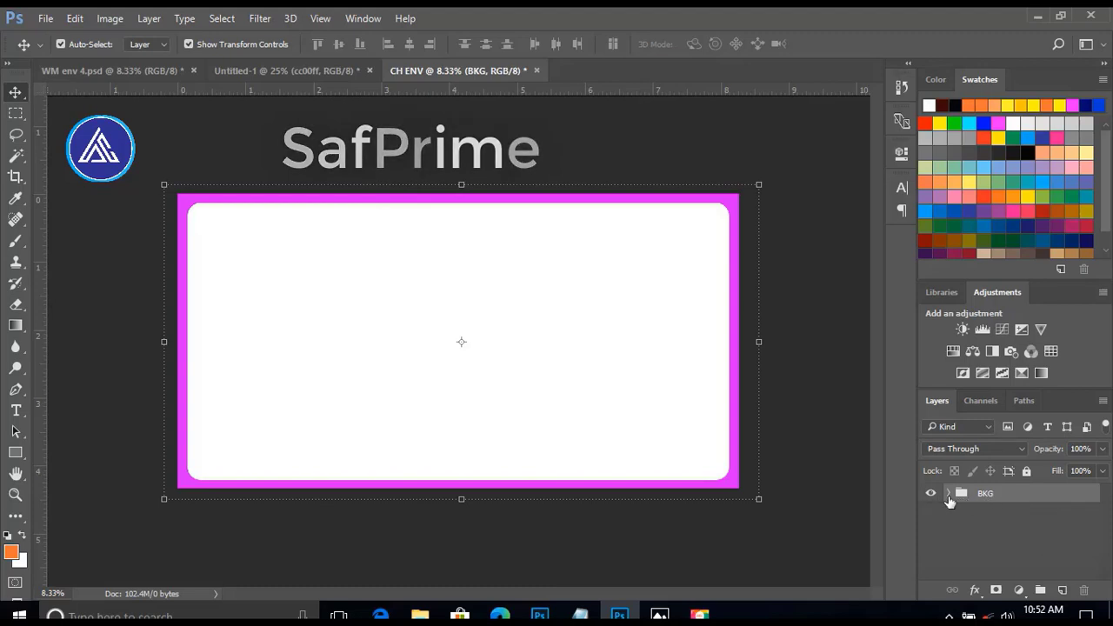
{"action": "left_click", "coordinate": [1024, 470]}
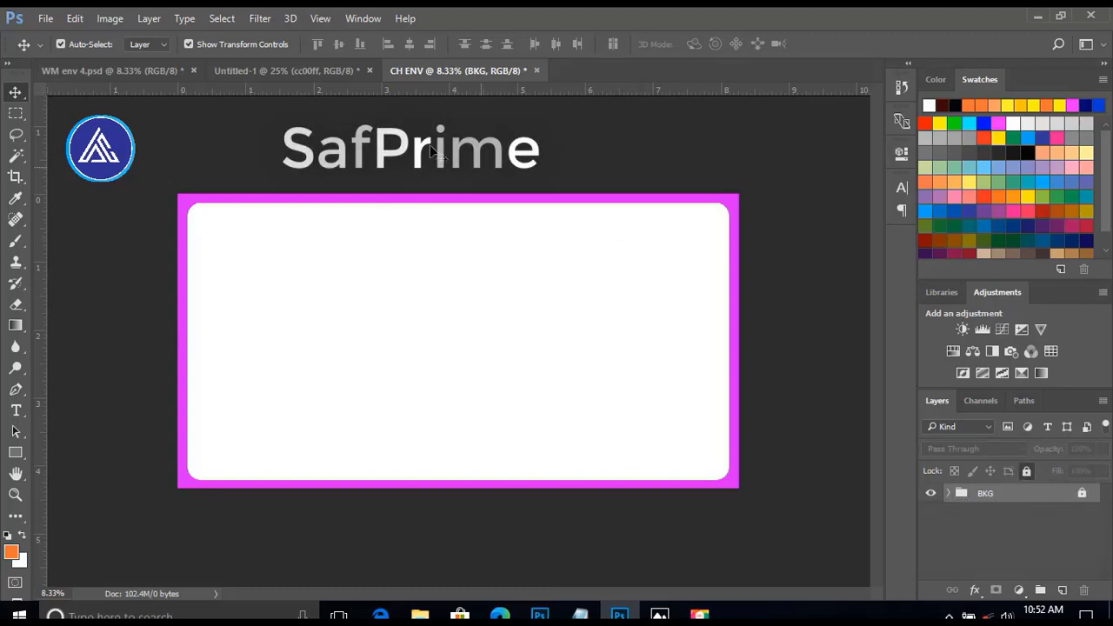
Copy the AG and Women's Ministries logos from Untitled-1 into the upper-left and upper-right corners of the CH ENV card.
{"action": "left_click", "coordinate": [284, 71]}
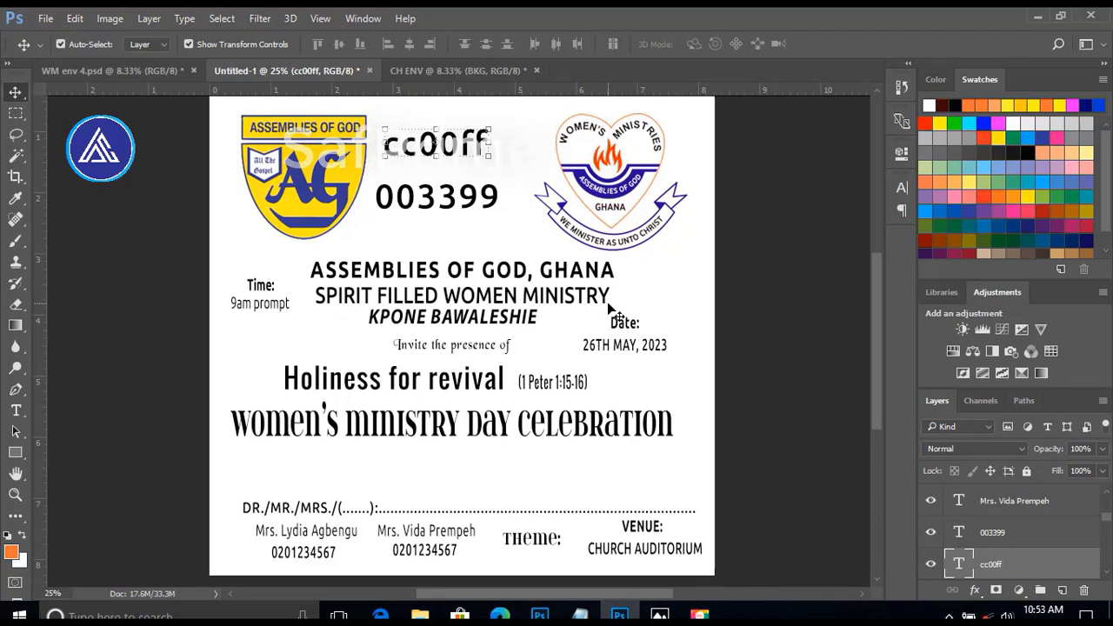
{"action": "left_click", "coordinate": [264, 173]}
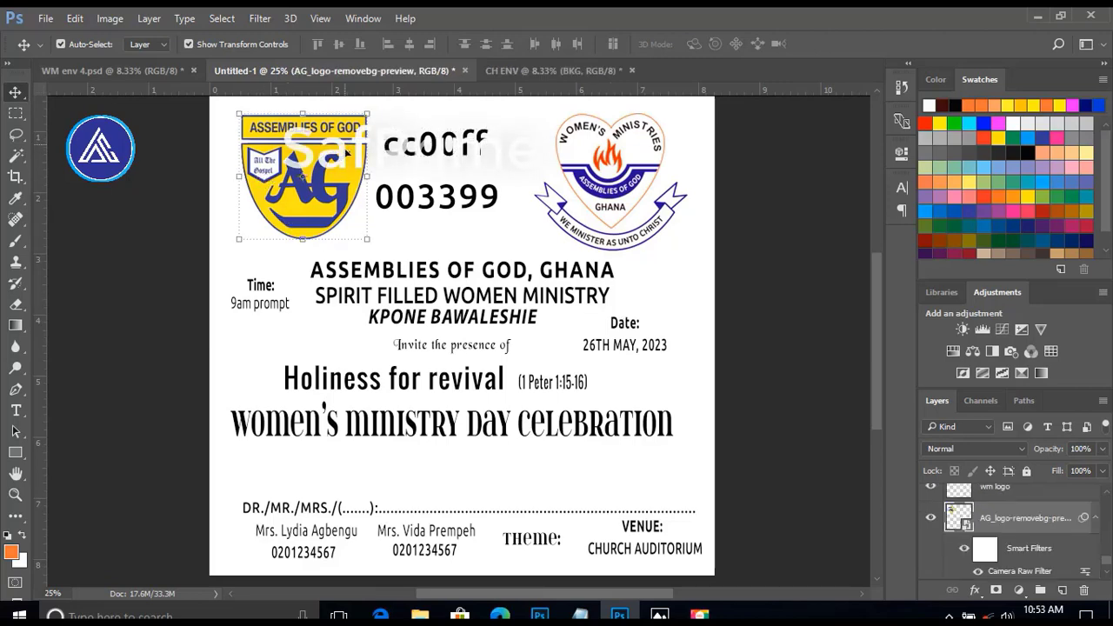
{"action": "left_click_drag", "start_coordinate": [333, 156], "coordinate": [271, 273]}
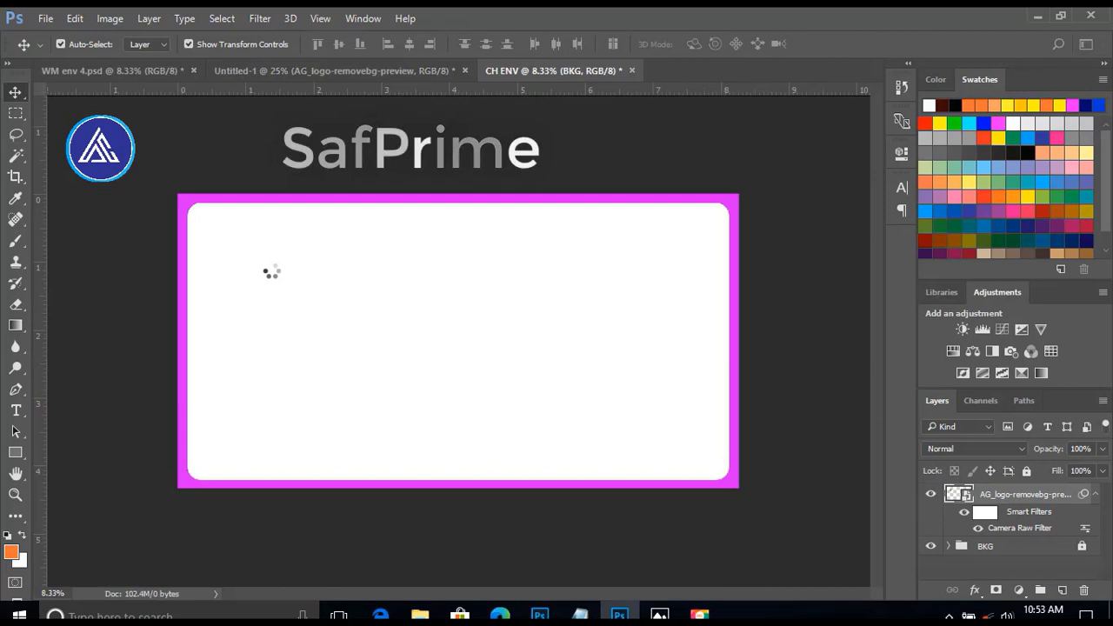
{"action": "left_click", "coordinate": [504, 142]}
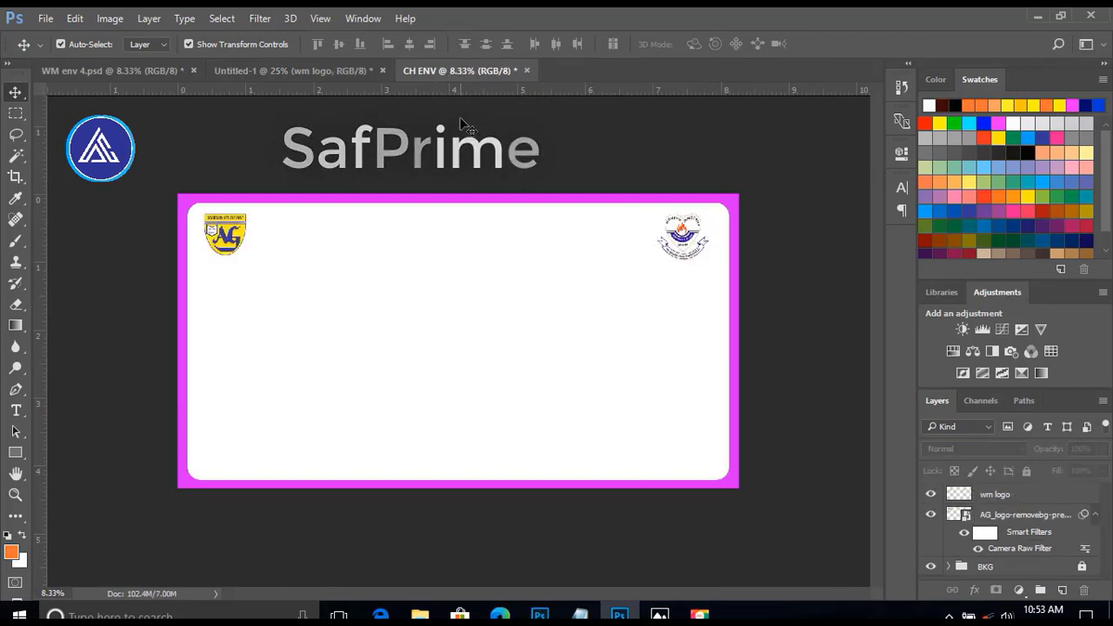
Add a horizontal guide at the bottom edge of the AG logo and align the Women's Ministries logo's bottom edge to it.
{"action": "left_click_drag", "start_coordinate": [490, 94], "coordinate": [501, 258]}
{"action": "left_click", "coordinate": [686, 222]}
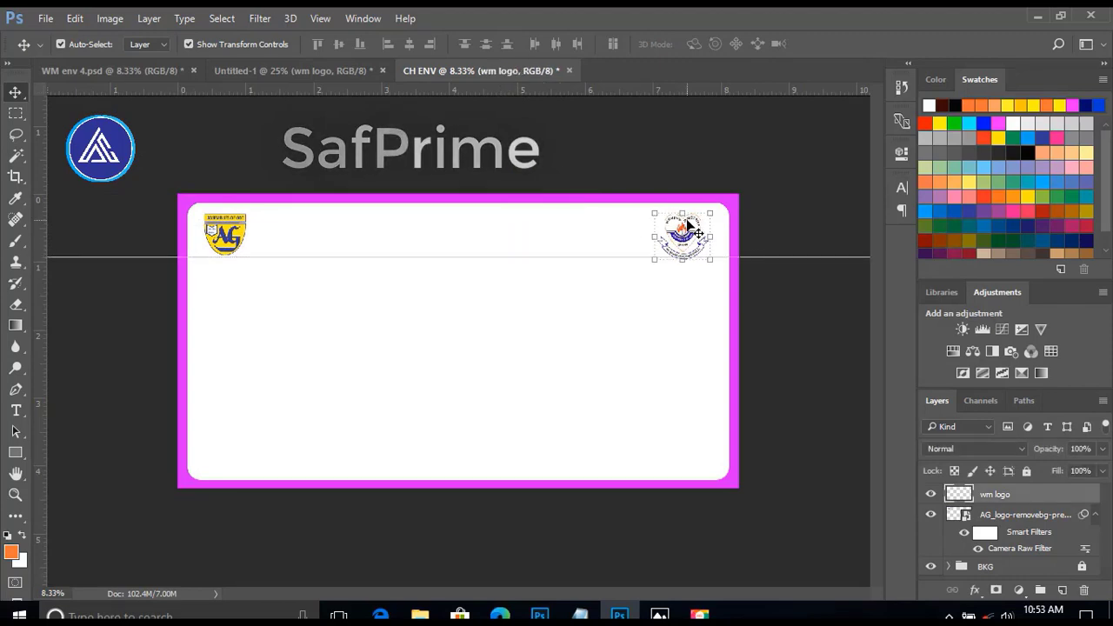
{"action": "left_click_drag", "start_coordinate": [687, 221], "coordinate": [689, 224]}
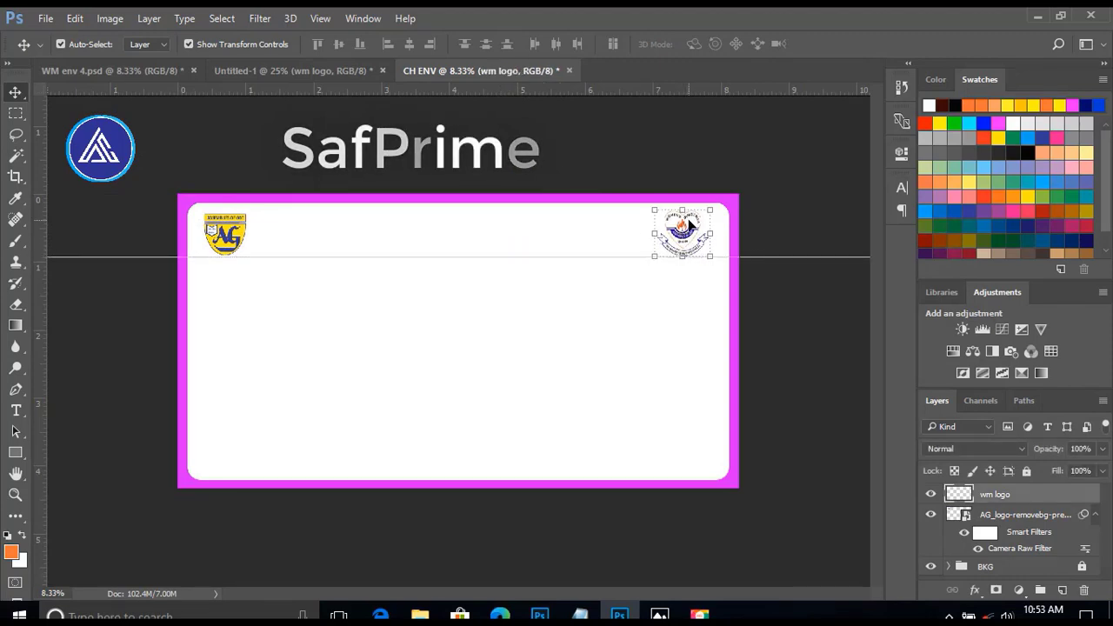
{"action": "left_click", "coordinate": [467, 153]}
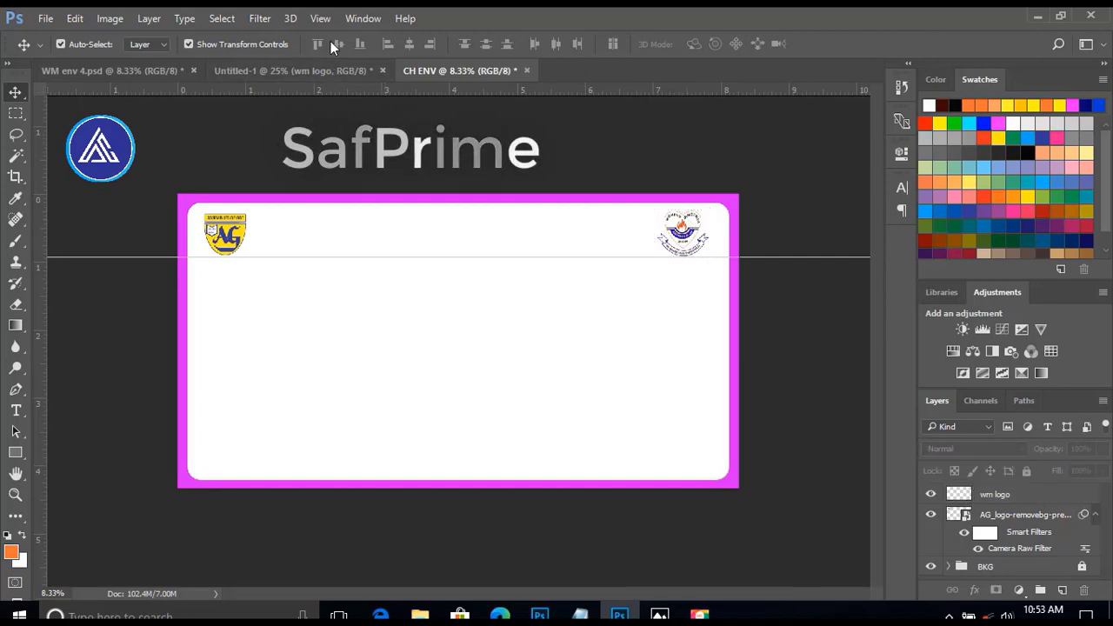
{"action": "left_click", "coordinate": [328, 18]}
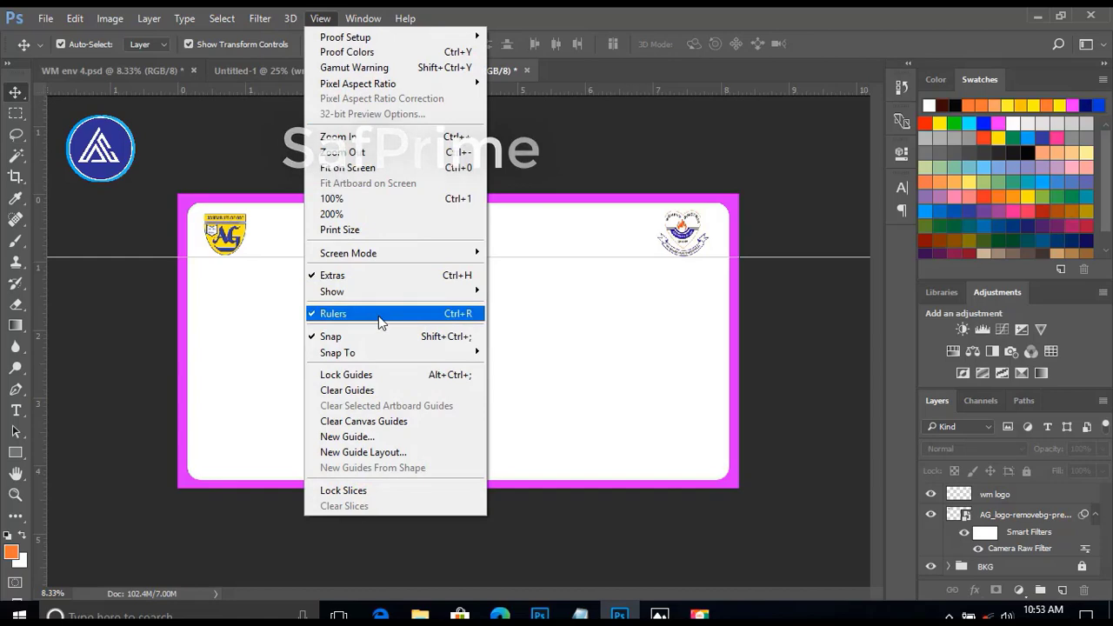
{"action": "left_click", "coordinate": [234, 134]}
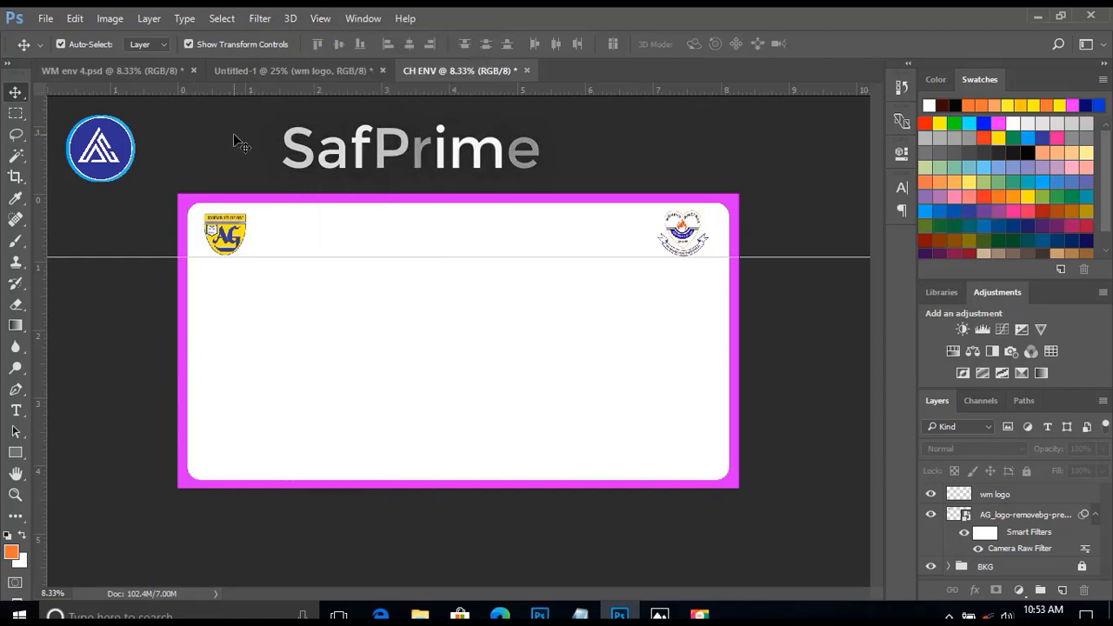
Copy the three church heading lines from Untitled-1 to between the CH ENV logos and set ASSEMBLIES OF GOD, GHANA to 30 pt.
{"action": "left_click", "coordinate": [279, 70]}
{"action": "left_click_drag", "start_coordinate": [425, 345], "coordinate": [410, 236]}
{"action": "left_click", "coordinate": [904, 188]}
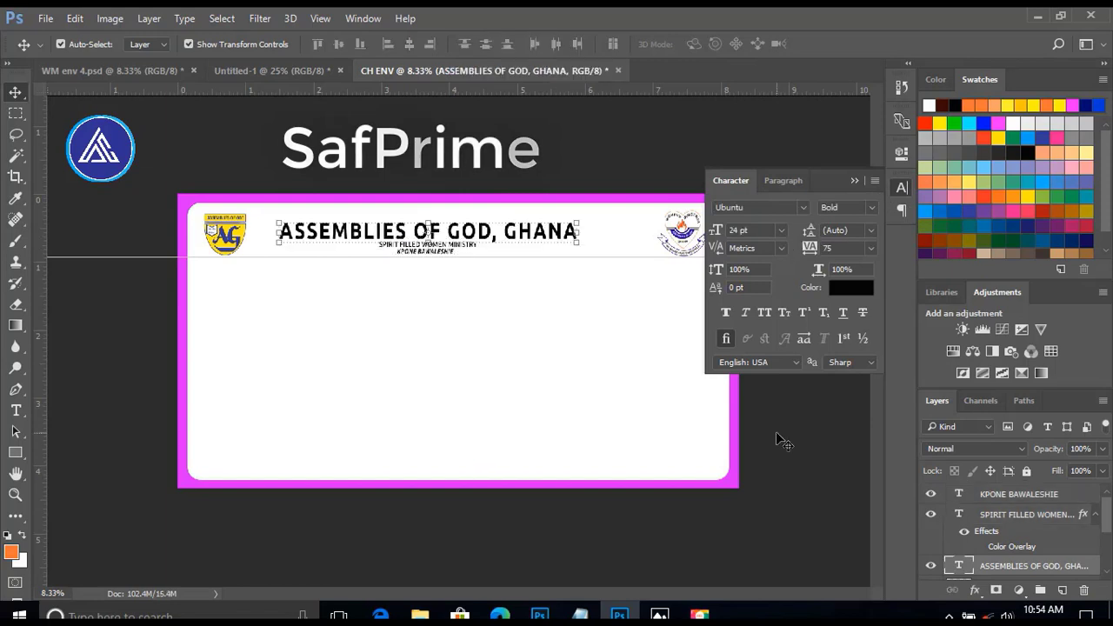
{"action": "left_click", "coordinate": [779, 231]}
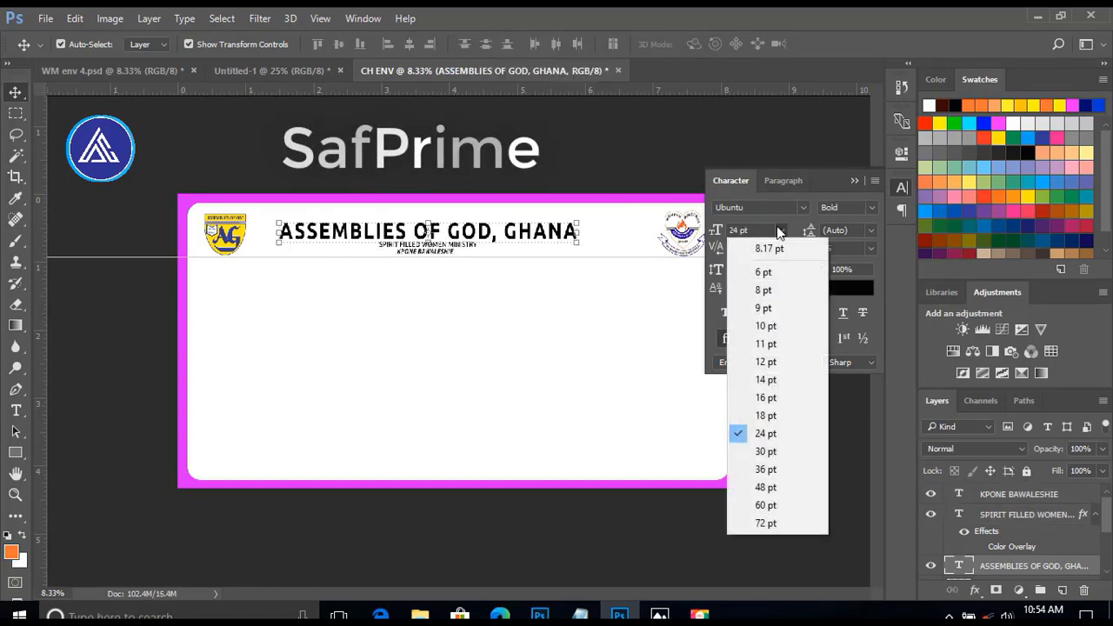
{"action": "left_click", "coordinate": [773, 451]}
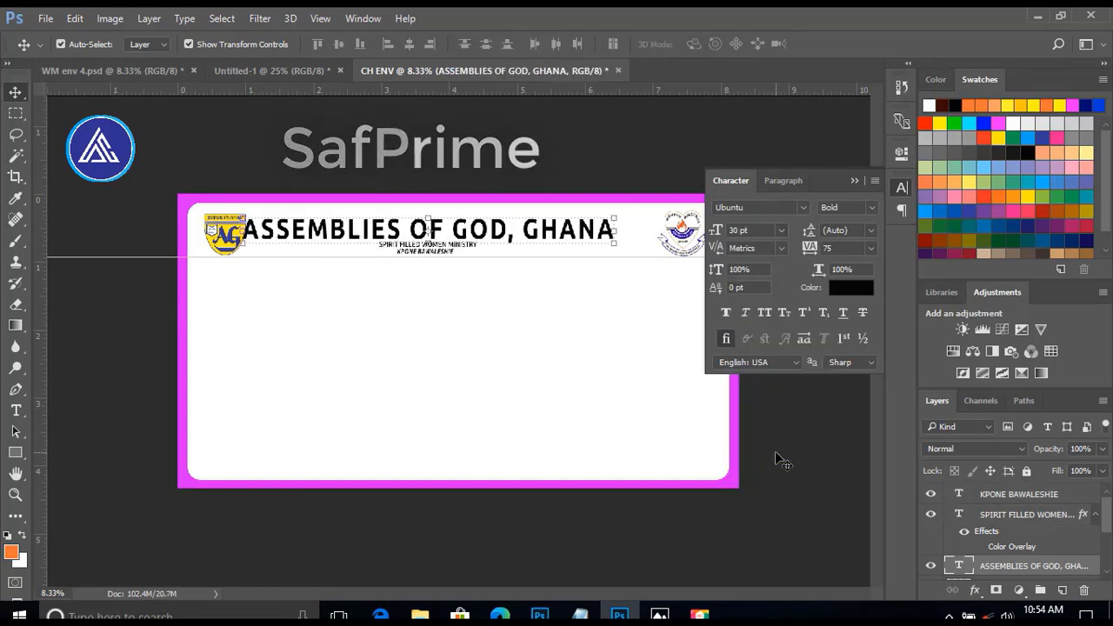
Shift the ASSEMBLIES OF GOD, GHANA heading right to centre it between the logos and colour it dark blue.
{"action": "key", "text": "shift+Right"}
{"action": "key", "text": "shift+Right"}
{"action": "key", "text": "shift+Right"}
{"action": "key", "text": "shift+Right"}
{"action": "key", "text": "shift+Right"}
{"action": "key", "text": "shift+Right"}
{"action": "key", "text": "shift+Right"}
{"action": "key", "text": "shift+Right"}
{"action": "key", "text": "shift+Right"}
{"action": "key", "text": "shift+Right"}
{"action": "key", "text": "shift+Right"}
{"action": "key", "text": "shift+Right"}
{"action": "key", "text": "shift+Right"}
{"action": "key", "text": "shift+Right"}
{"action": "key", "text": "shift+Right"}
{"action": "key", "text": "shift+Right"}
{"action": "key", "text": "shift+Right"}
{"action": "key", "text": "shift+Right"}
{"action": "key", "text": "shift+Right"}
{"action": "key", "text": "shift+Right"}
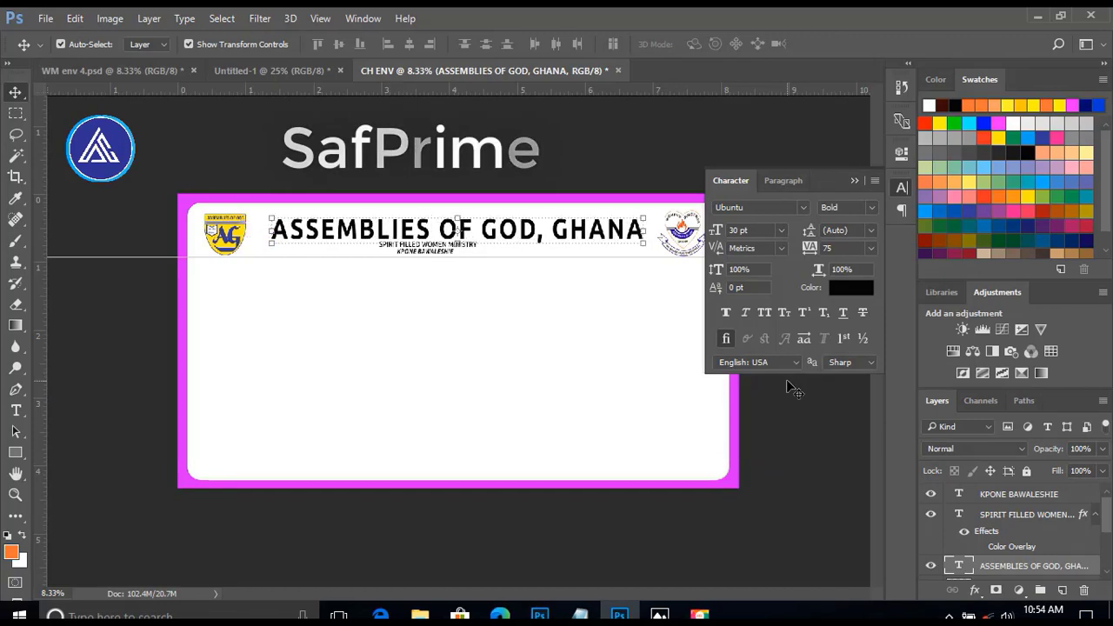
{"action": "left_click", "coordinate": [846, 296]}
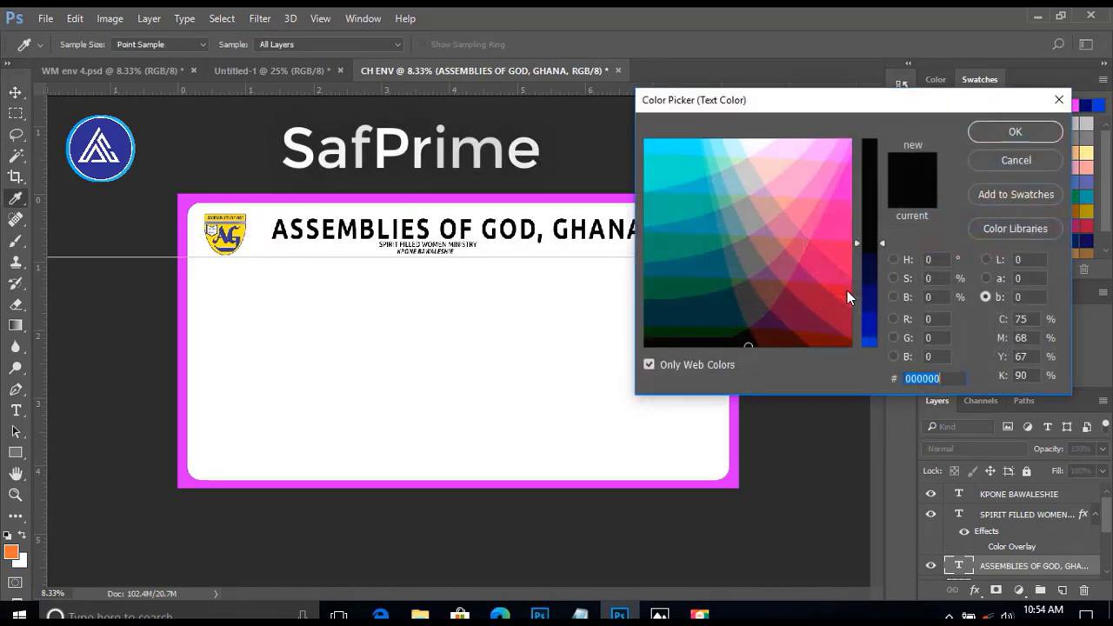
{"action": "left_click", "coordinate": [867, 298]}
{"action": "key", "text": "Return"}
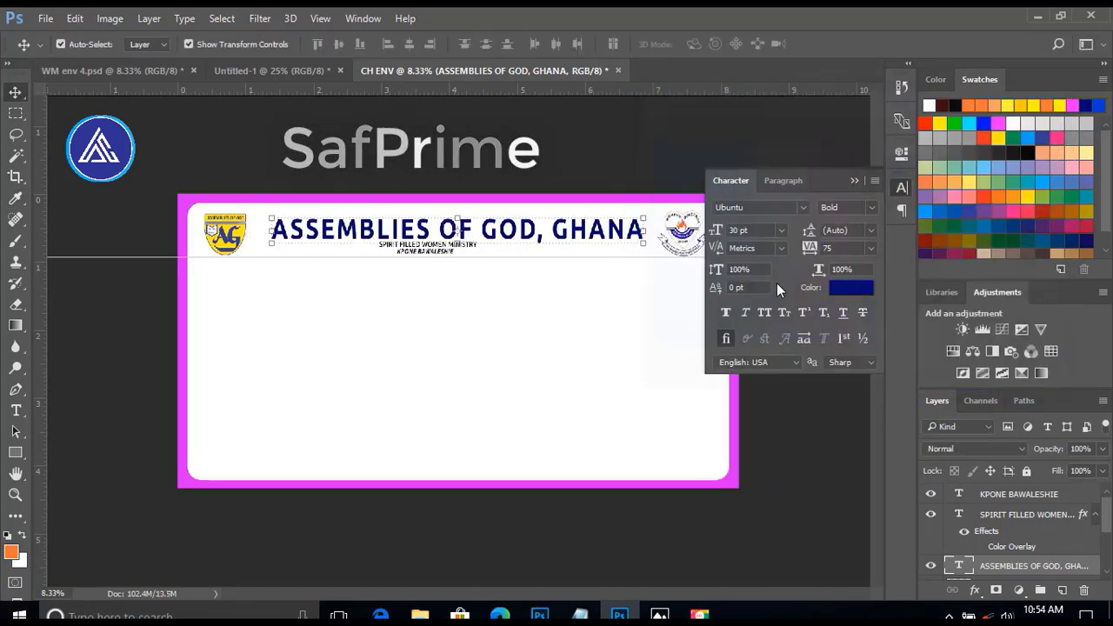
{"action": "left_click", "coordinate": [488, 314]}
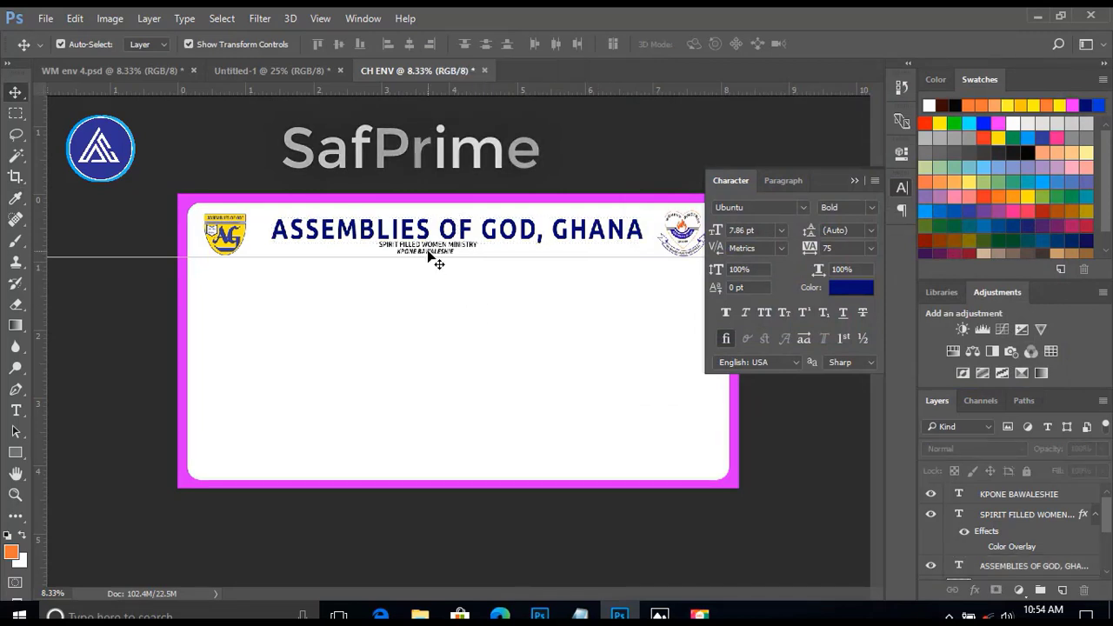
Set the KPONE BAWALESHIE line to 18 pt and colour it dark blue 000066.
{"action": "left_click", "coordinate": [437, 261]}
{"action": "left_click", "coordinate": [781, 229]}
{"action": "left_click", "coordinate": [763, 416]}
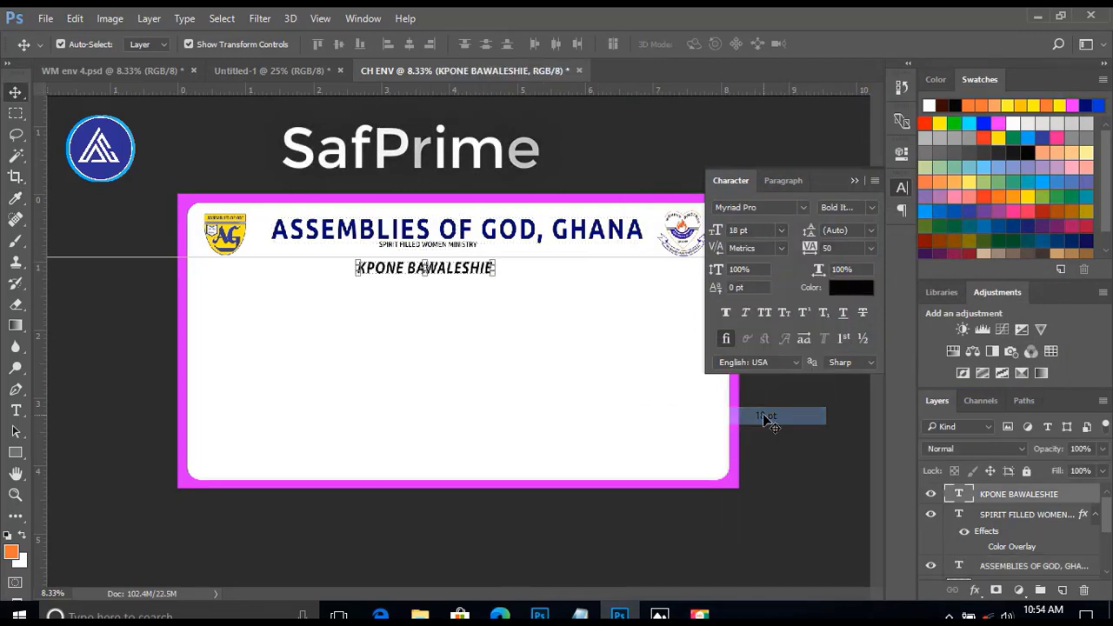
{"action": "left_click", "coordinate": [851, 287]}
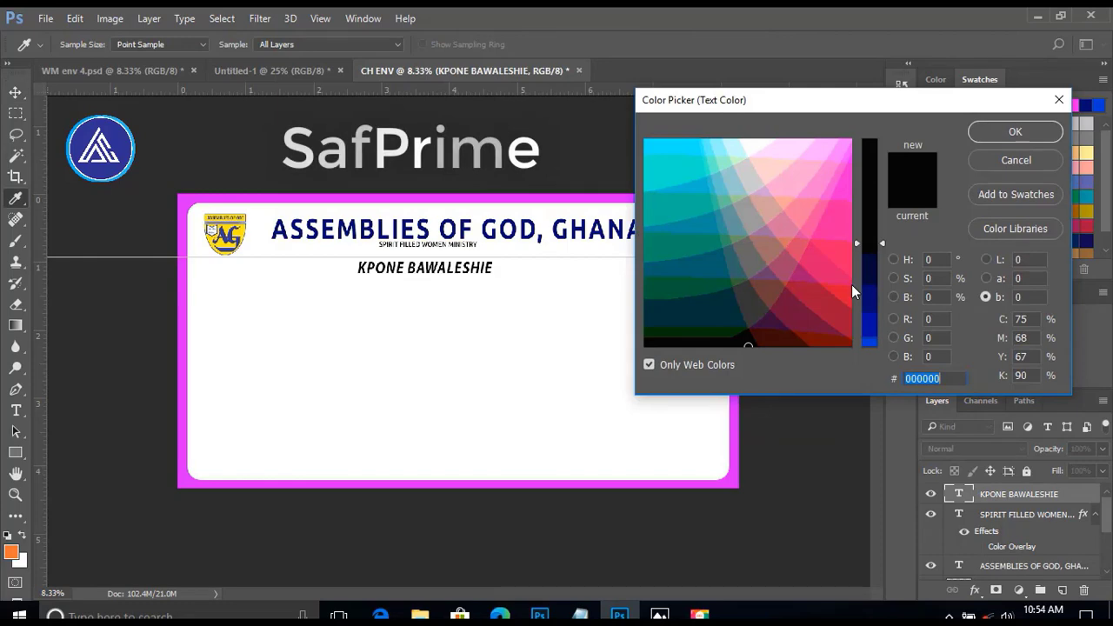
{"action": "left_click", "coordinate": [871, 296]}
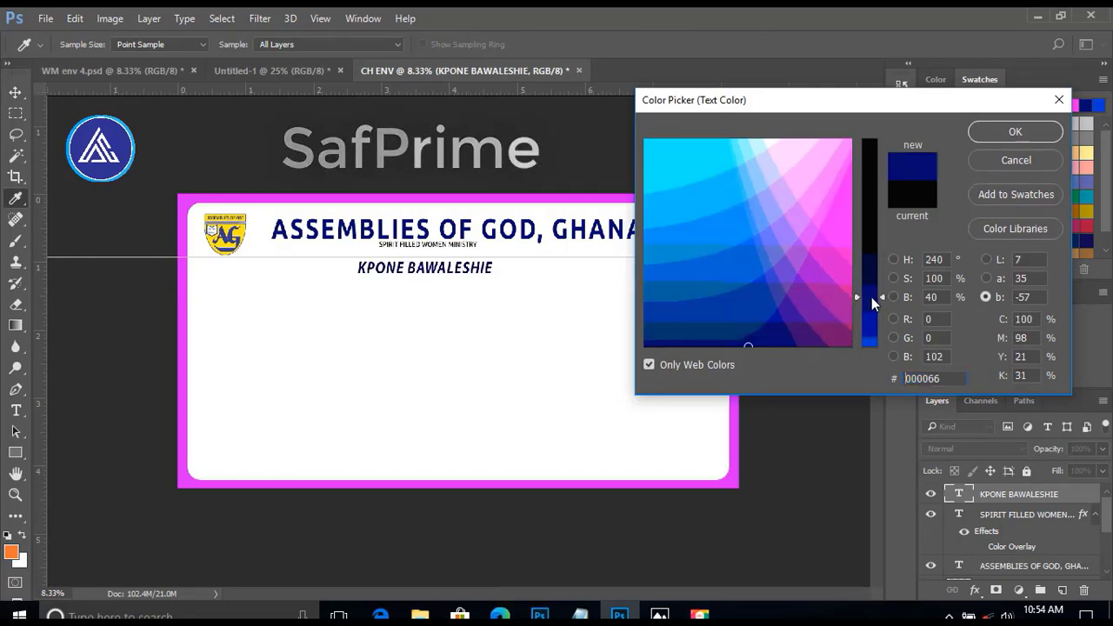
{"action": "left_click", "coordinate": [779, 328]}
{"action": "left_click", "coordinate": [781, 305]}
{"action": "key", "text": "Return"}
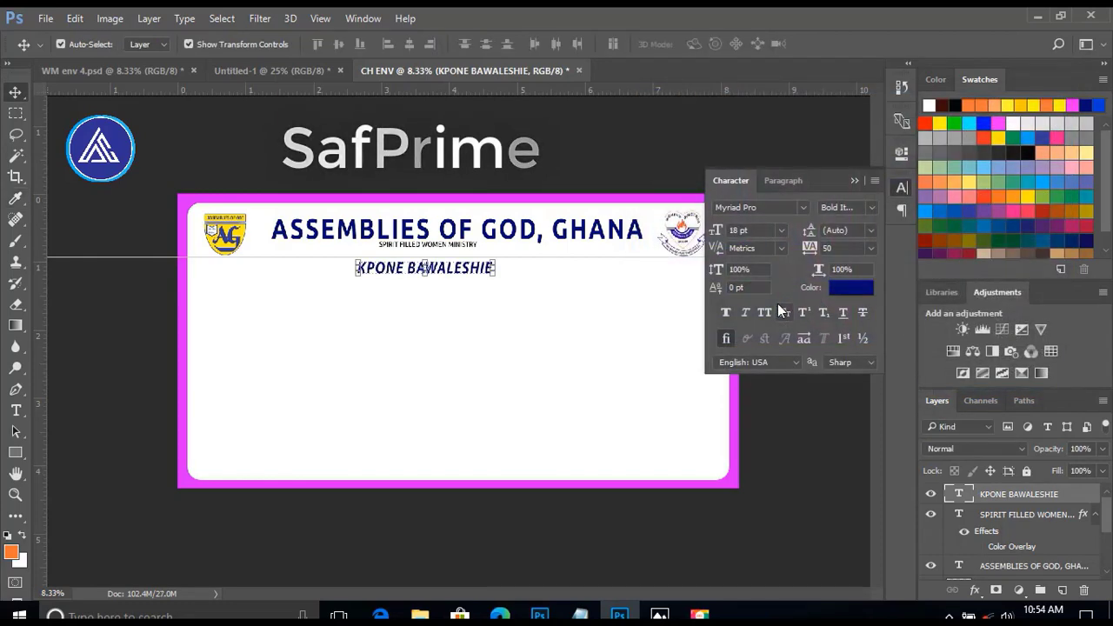
Set the SPIRIT FILLED WOMEN MINISTRY line to 24 pt and lower it beneath the ASSEMBLIES OF GOD, GHANA heading.
{"action": "left_click", "coordinate": [426, 246]}
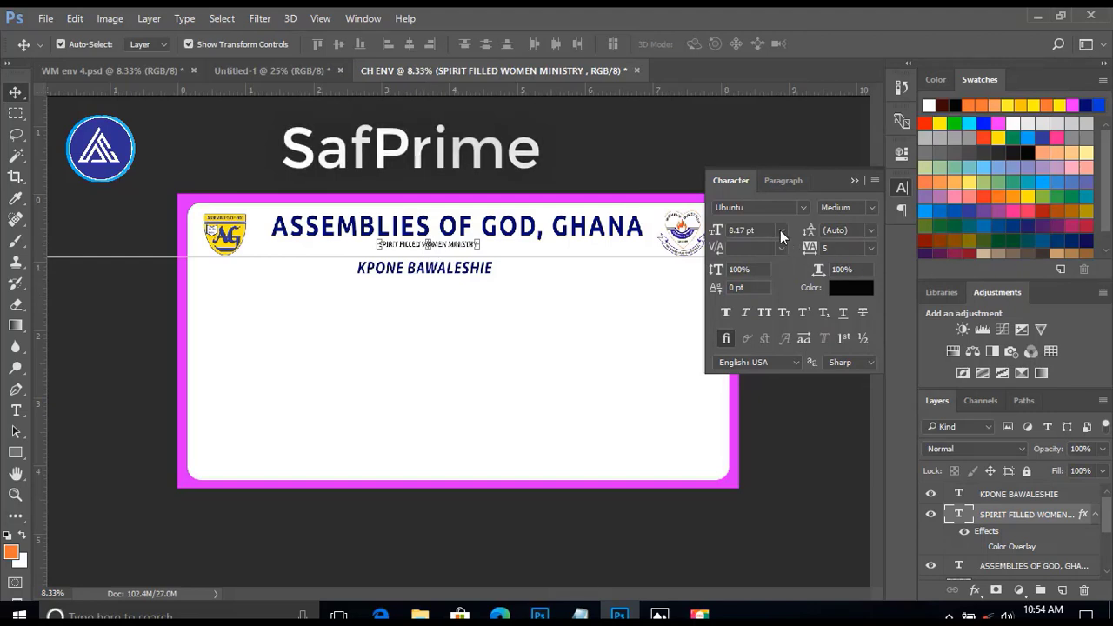
{"action": "left_click", "coordinate": [780, 230]}
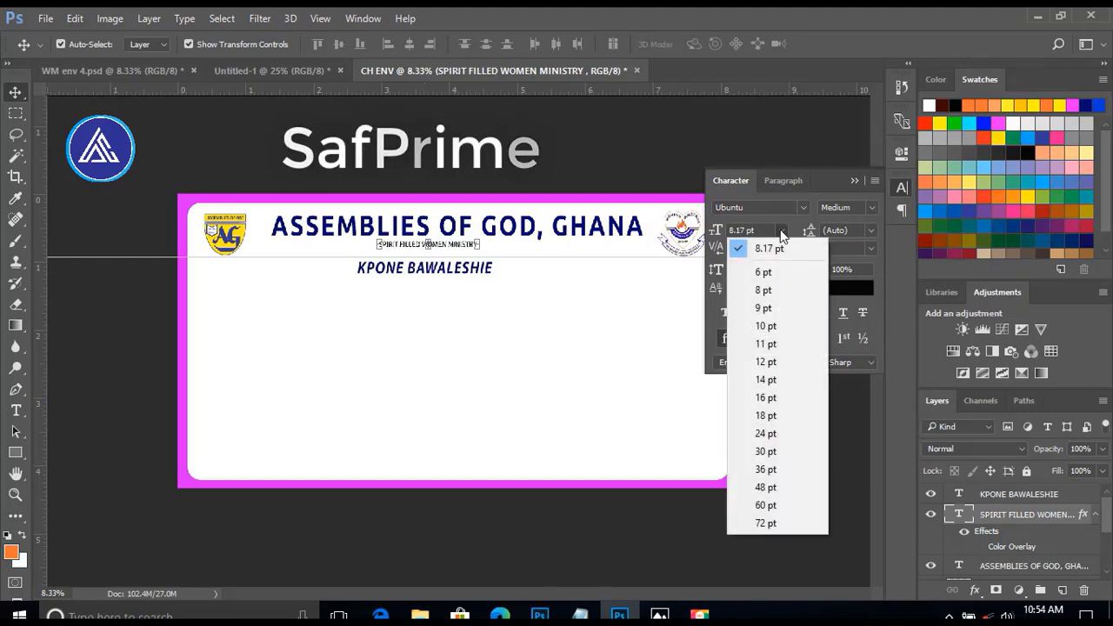
{"action": "left_click", "coordinate": [765, 451]}
{"action": "left_click", "coordinate": [781, 230]}
{"action": "left_click", "coordinate": [774, 428]}
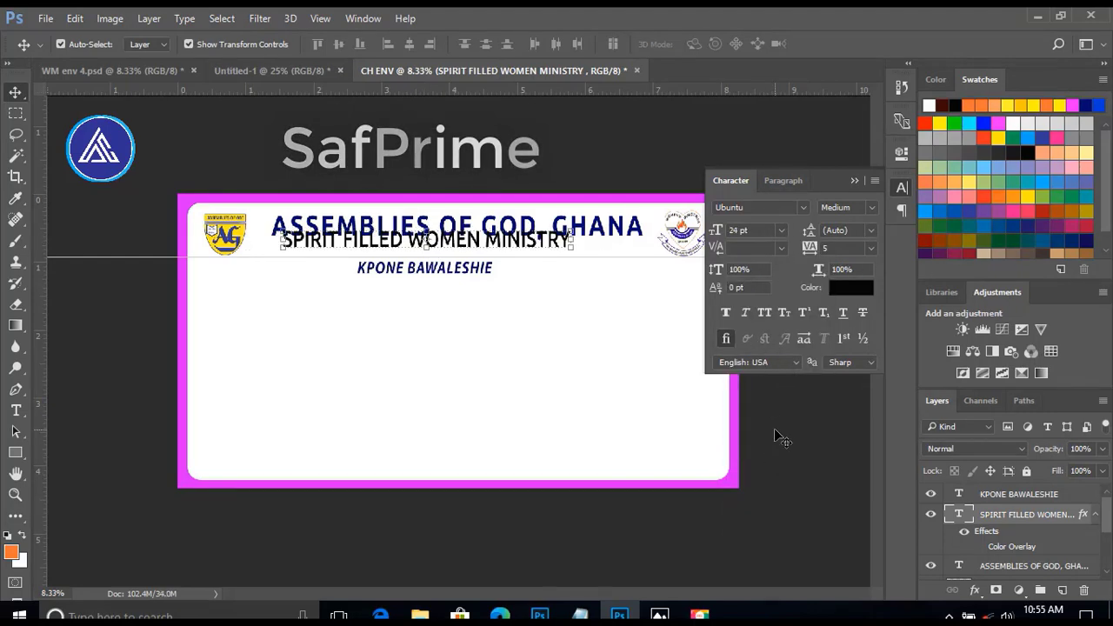
Colour the SPIRIT FILLED WOMEN MINISTRY line with the magenta sampled from the card's border.
{"action": "left_click", "coordinate": [852, 289]}
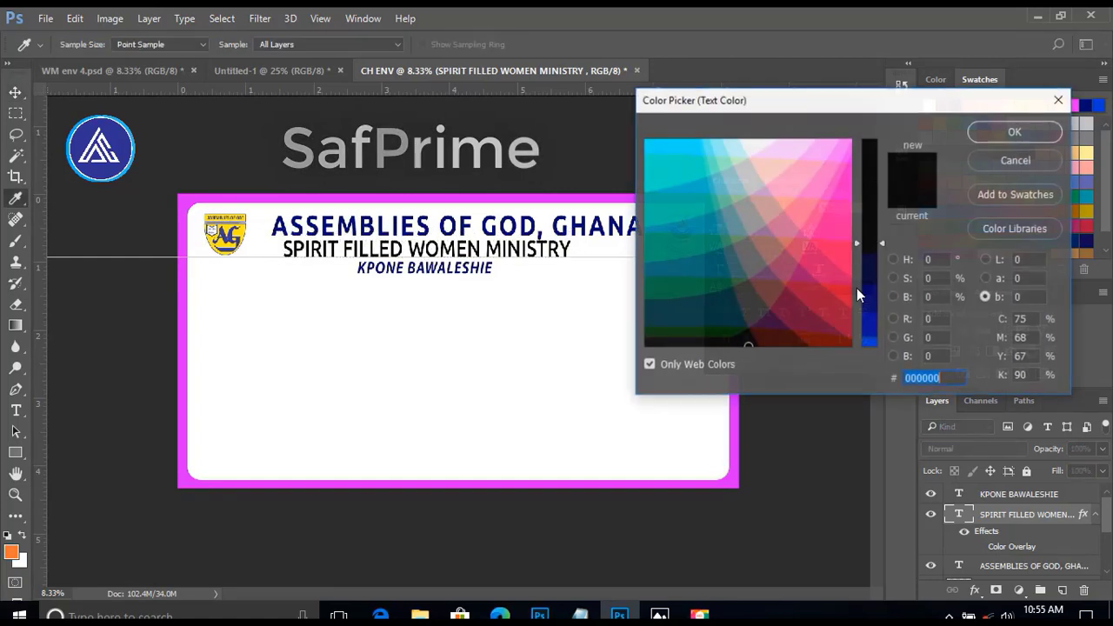
{"action": "left_click", "coordinate": [731, 479]}
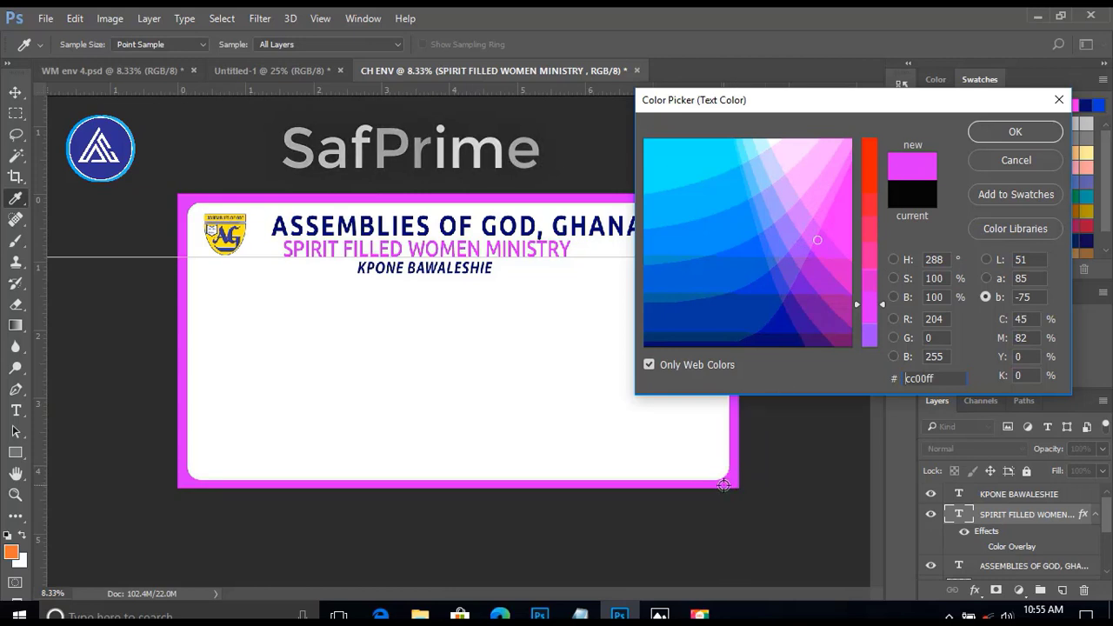
{"action": "left_click", "coordinate": [539, 401]}
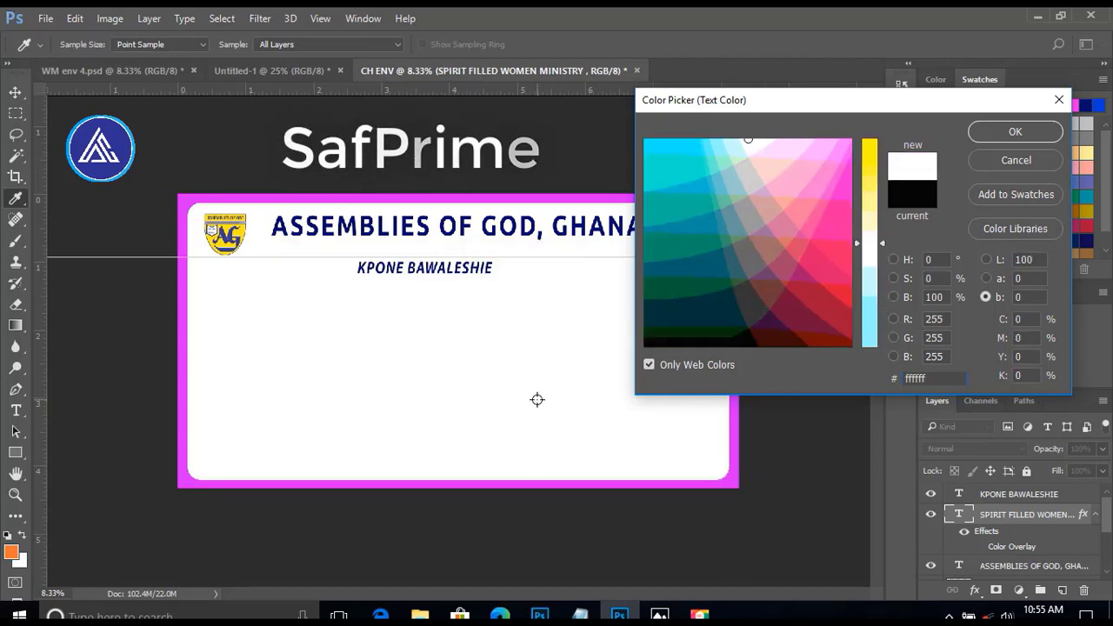
{"action": "left_click", "coordinate": [238, 234]}
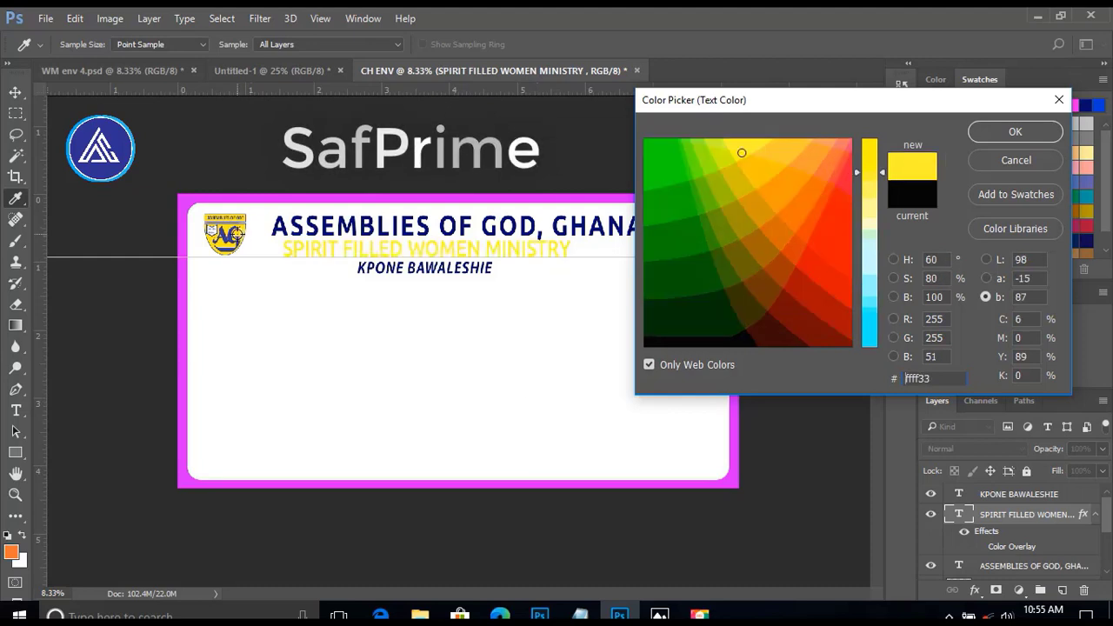
{"action": "left_click", "coordinate": [733, 481]}
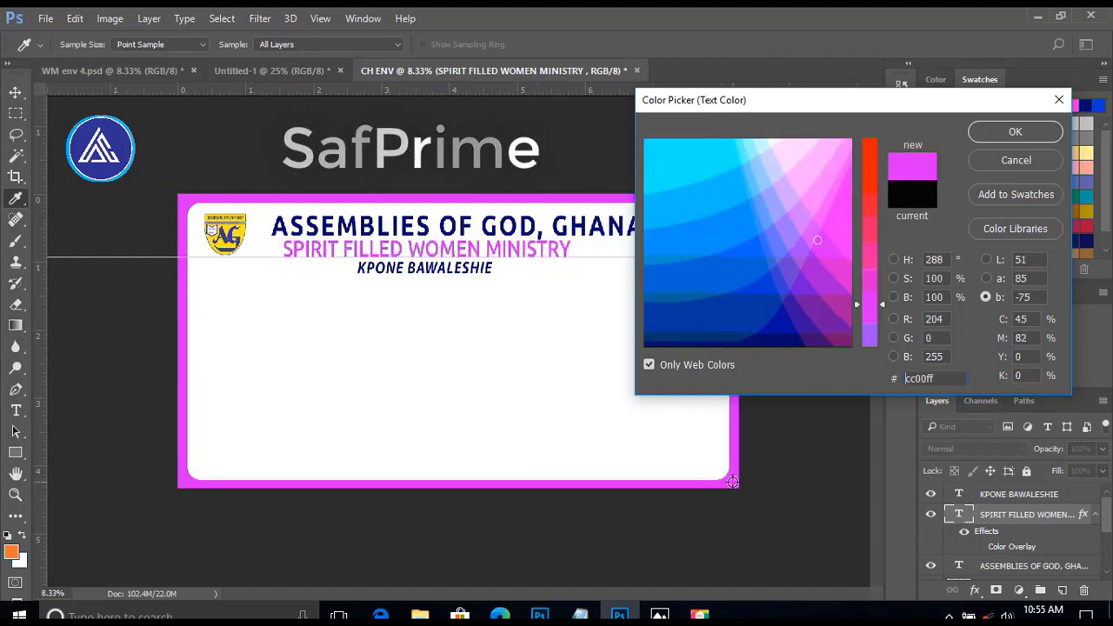
{"action": "left_click", "coordinate": [1013, 130]}
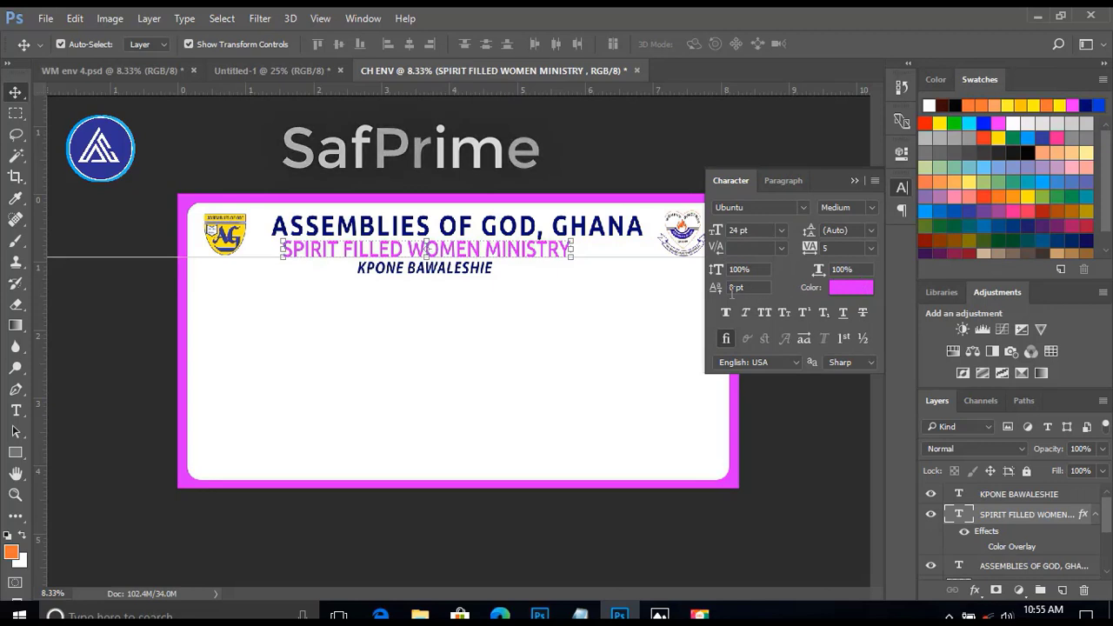
Set the tracking of SPIRIT FILLED WOMEN MINISTRY to 50 and centre the line under the main heading.
{"action": "left_click", "coordinate": [870, 248]}
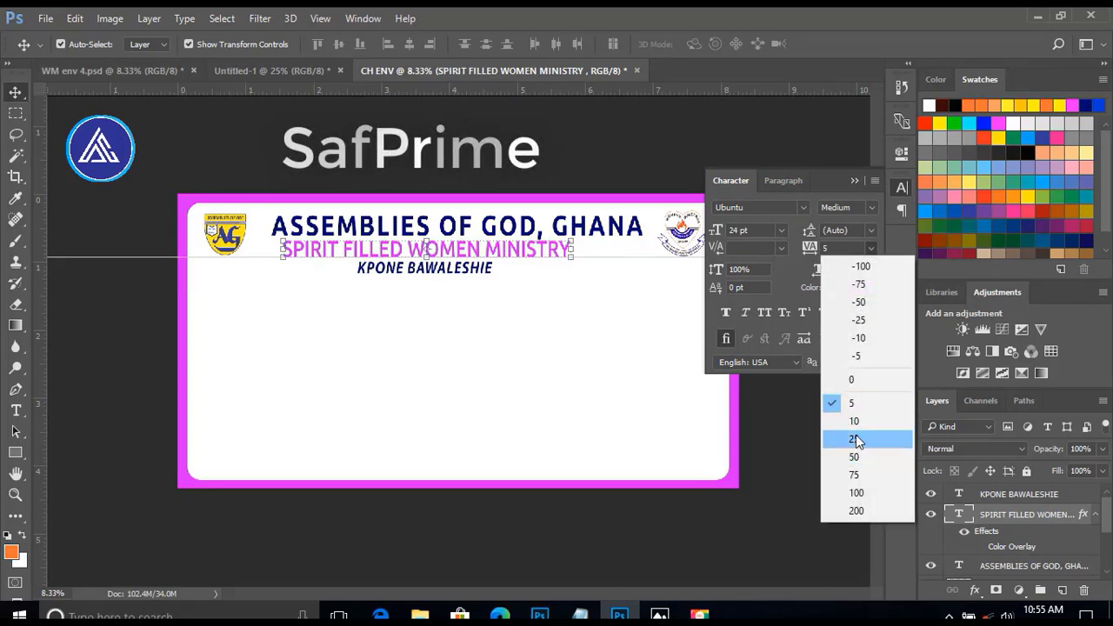
{"action": "left_click", "coordinate": [858, 439]}
{"action": "left_click", "coordinate": [870, 247]}
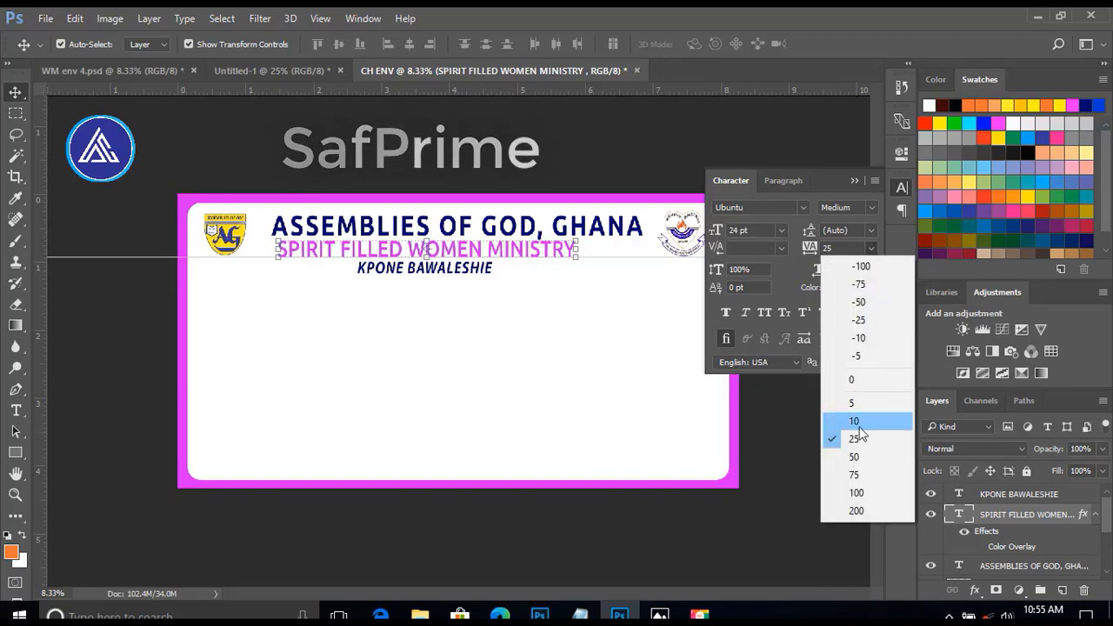
{"action": "left_click", "coordinate": [856, 455]}
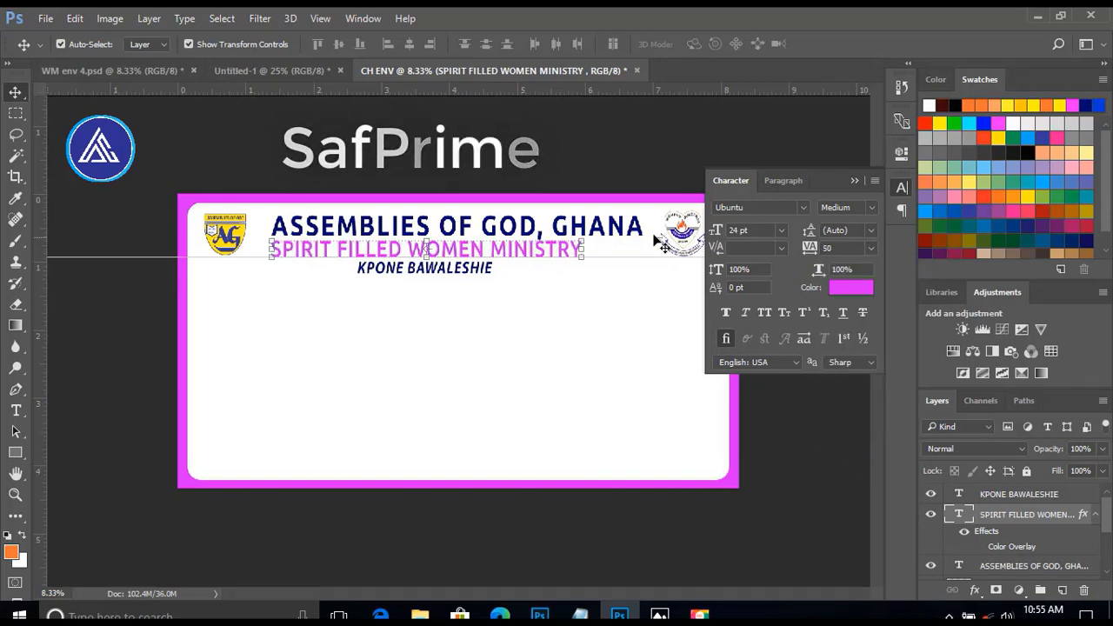
{"action": "left_click_drag", "start_coordinate": [443, 254], "coordinate": [477, 254]}
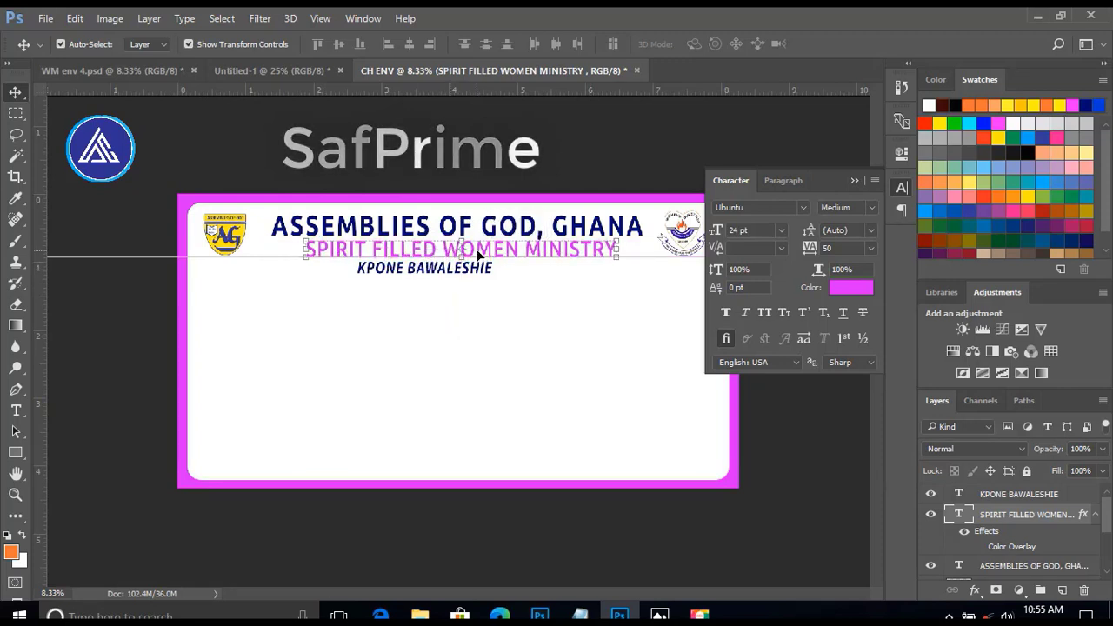
Centre KPONE BAWALESHIE under the ministry line and set it to 24 pt.
{"action": "left_click_drag", "start_coordinate": [386, 274], "coordinate": [416, 276]}
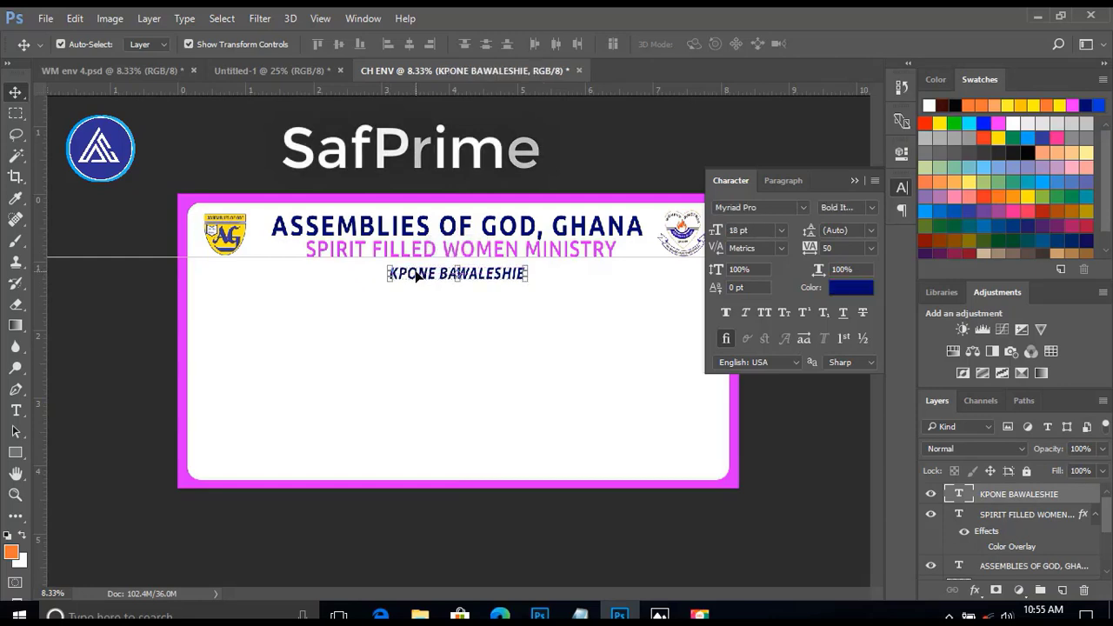
{"action": "left_click", "coordinate": [780, 230]}
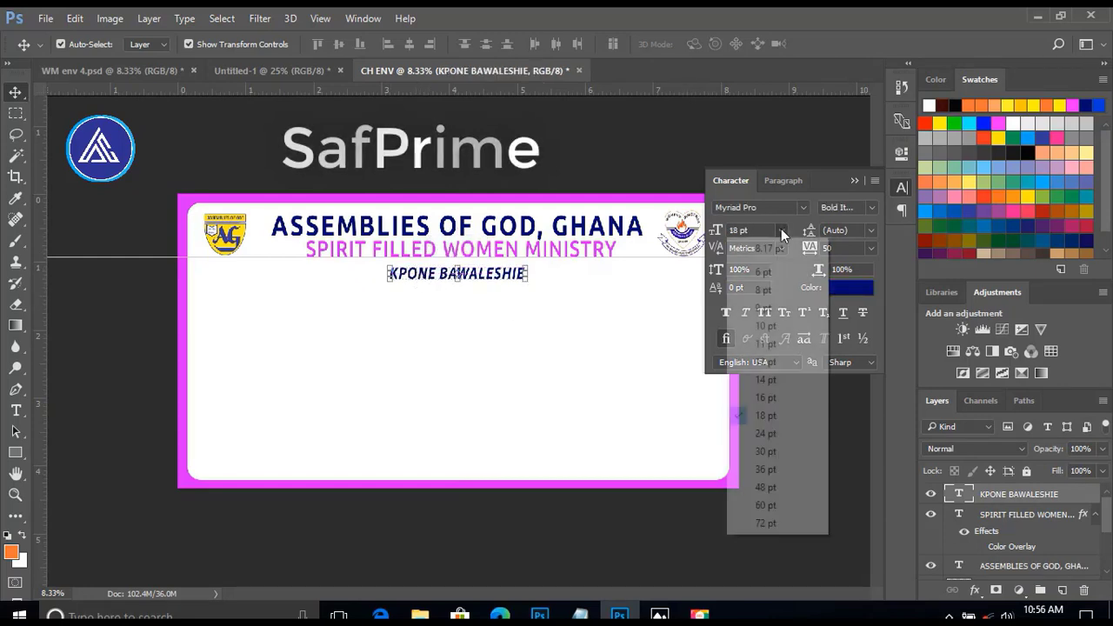
{"action": "left_click", "coordinate": [766, 433]}
{"action": "left_click", "coordinate": [489, 348]}
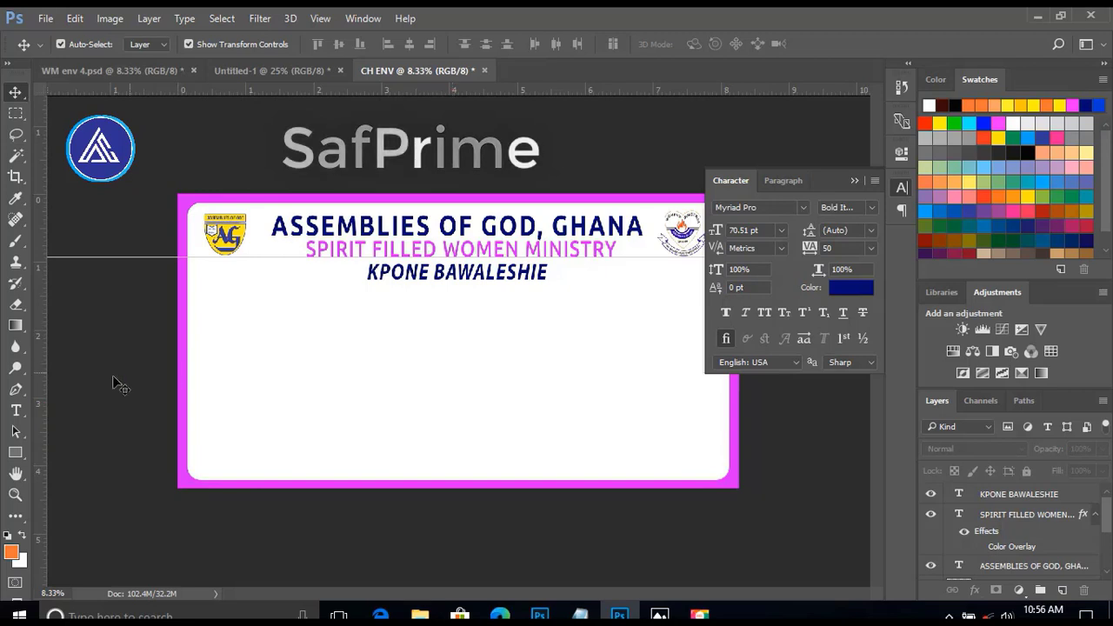
Add the text "Invite the presence of" at 18 pt below the KPONE BAWALESHIE line.
{"action": "left_click", "coordinate": [15, 412]}
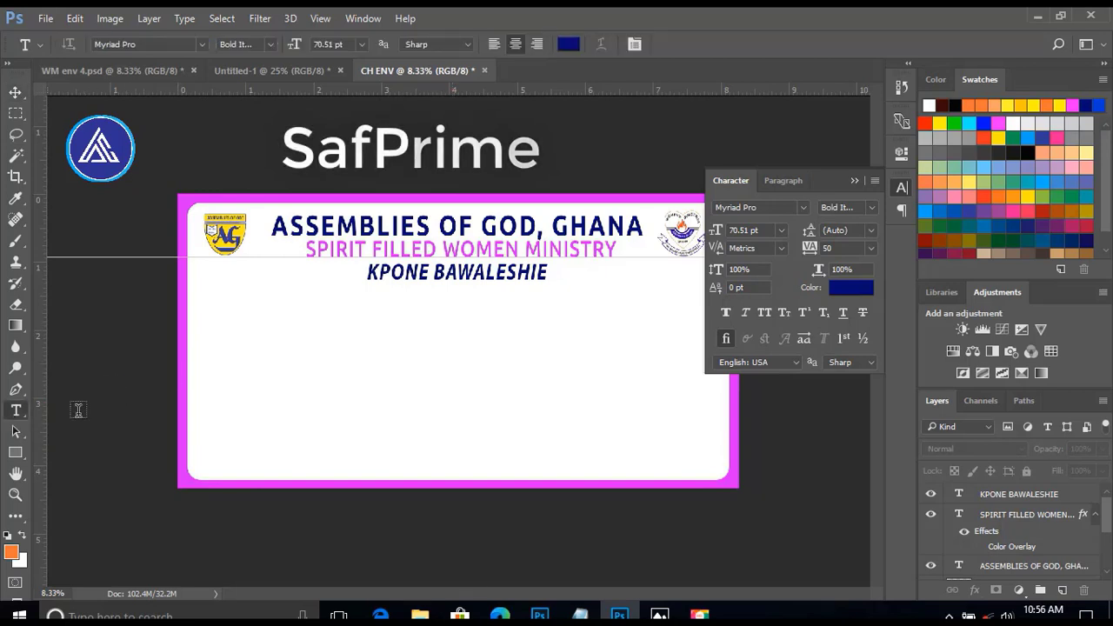
{"action": "left_click", "coordinate": [371, 309]}
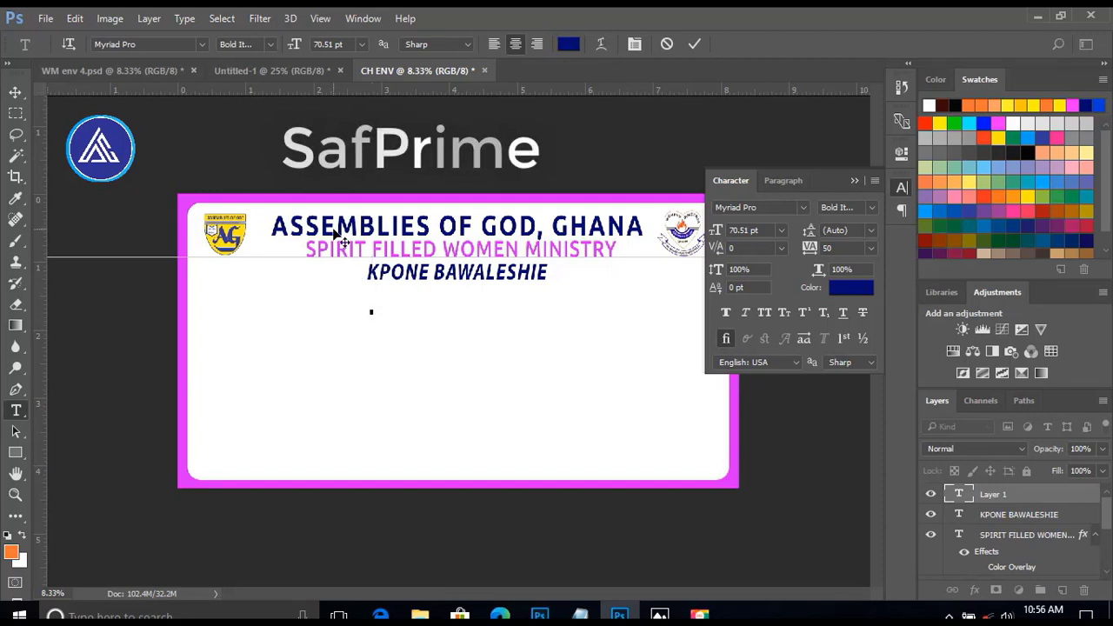
{"action": "left_click", "coordinate": [781, 231]}
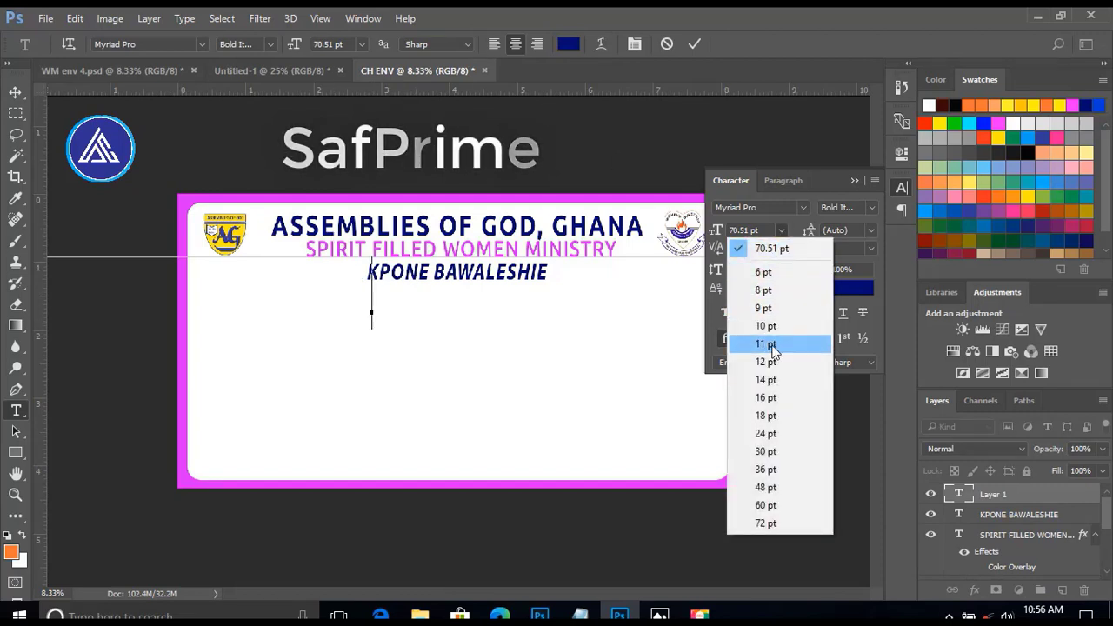
{"action": "left_click", "coordinate": [773, 433]}
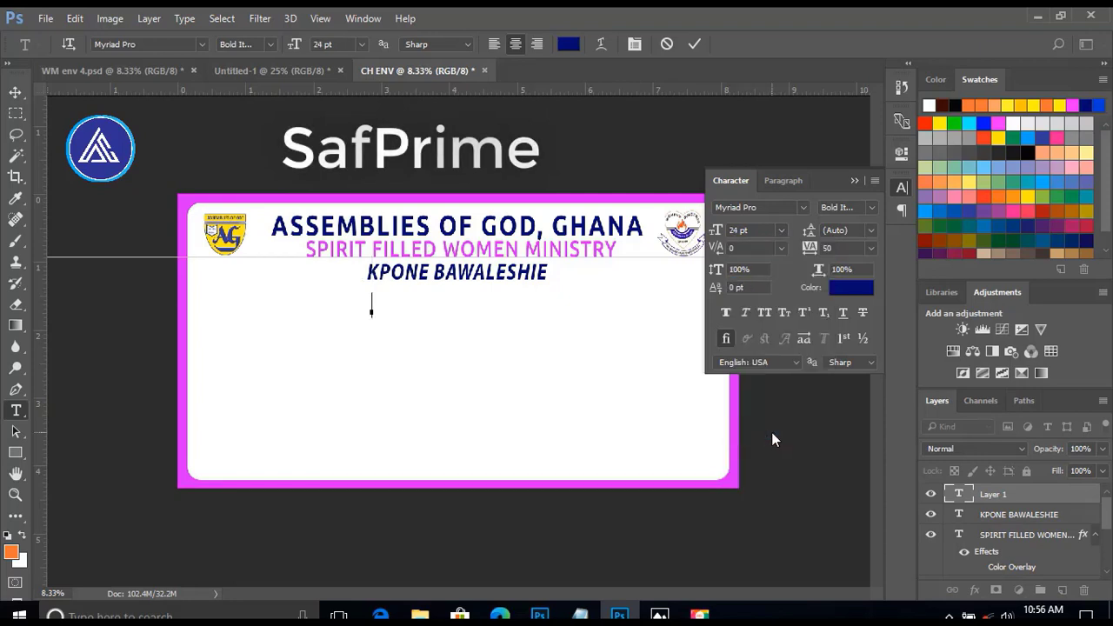
{"action": "left_click", "coordinate": [781, 231]}
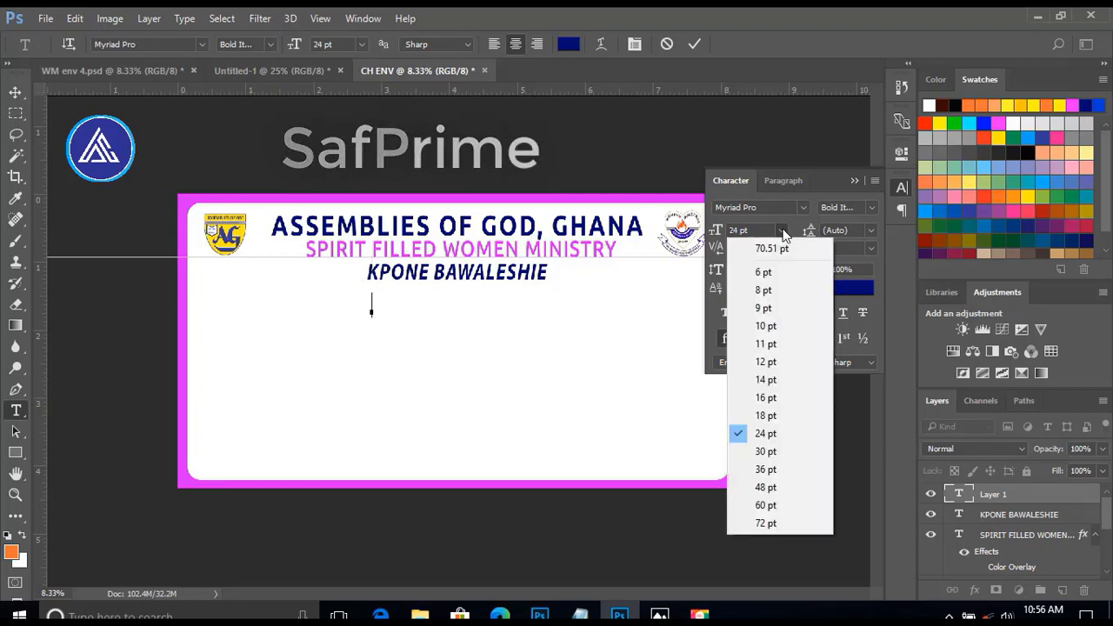
{"action": "left_click", "coordinate": [767, 417]}
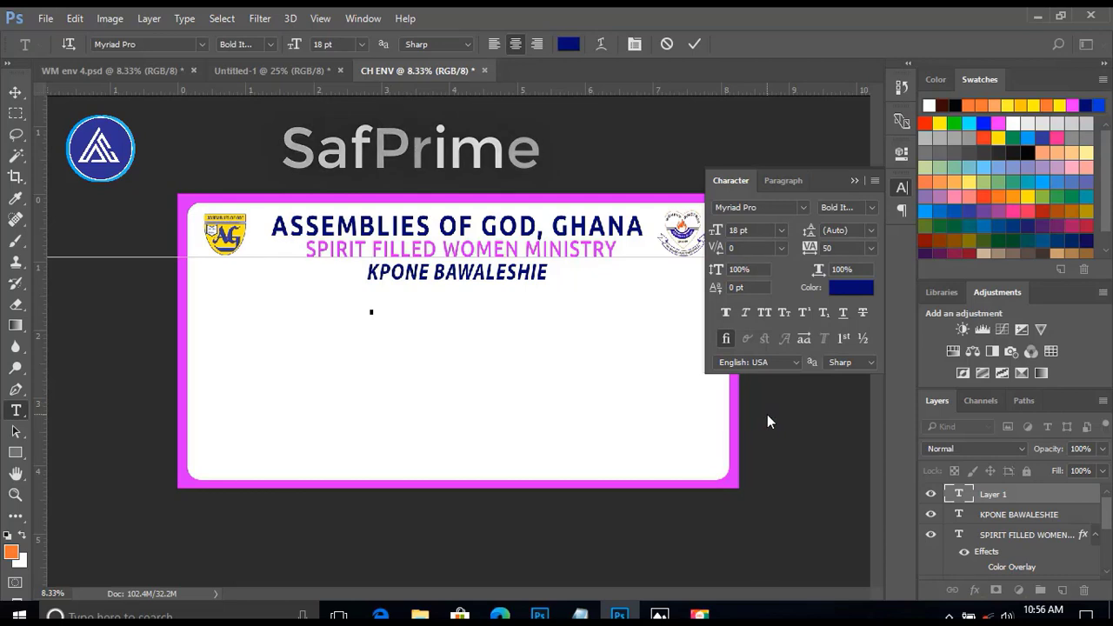
{"action": "type", "text": "Inv"}
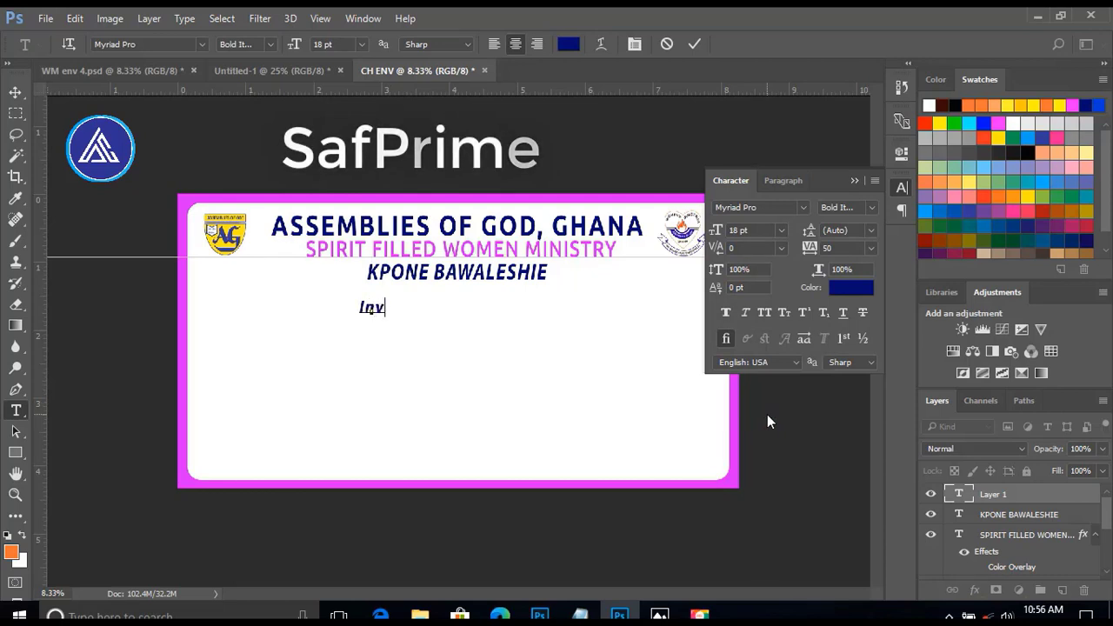
{"action": "type", "text": "ite the presence of"}
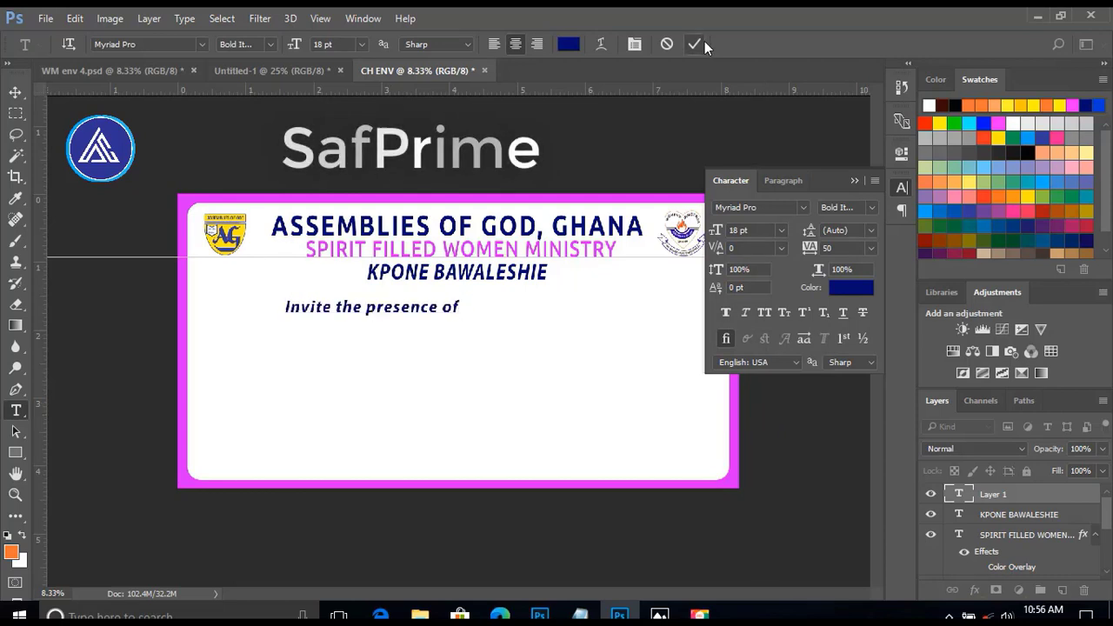
{"action": "left_click", "coordinate": [703, 41]}
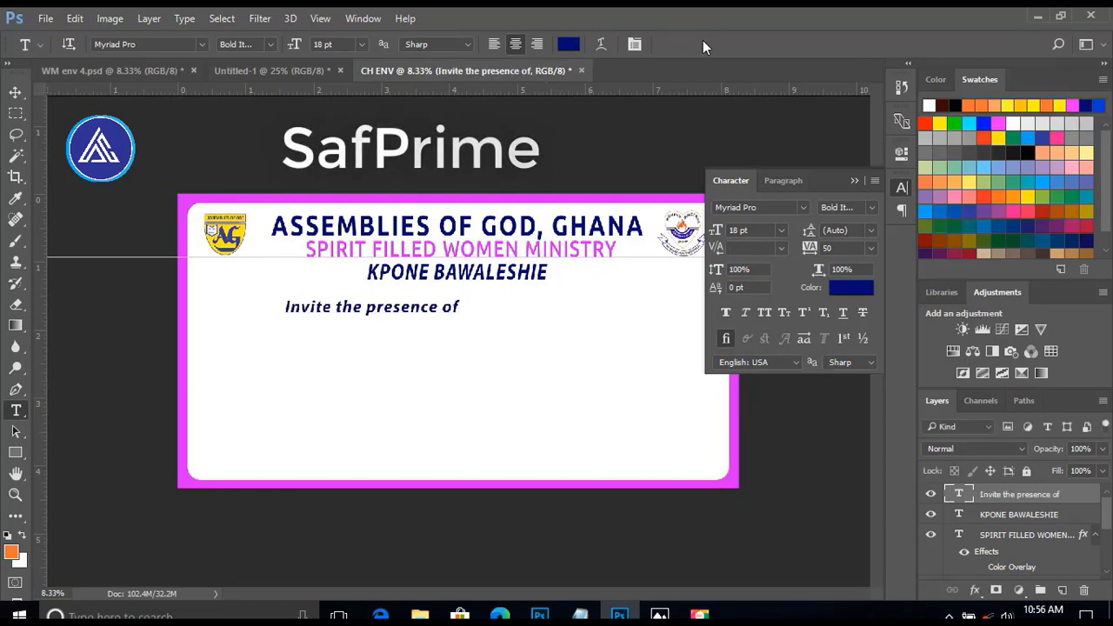
Set the font of "Invite the presence of" to BlackChancery.
{"action": "left_click", "coordinate": [804, 207]}
{"action": "scroll", "coordinate": [806, 217], "scroll_direction": "down", "scroll_amount": 15}
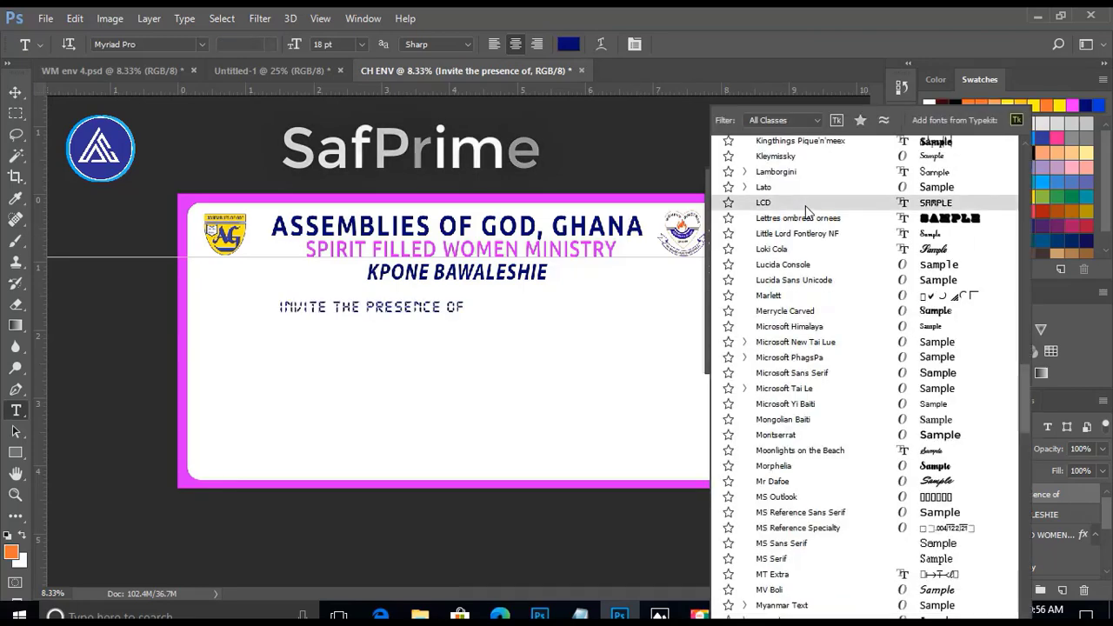
{"action": "key", "text": "Escape"}
{"action": "left_click", "coordinate": [806, 207]}
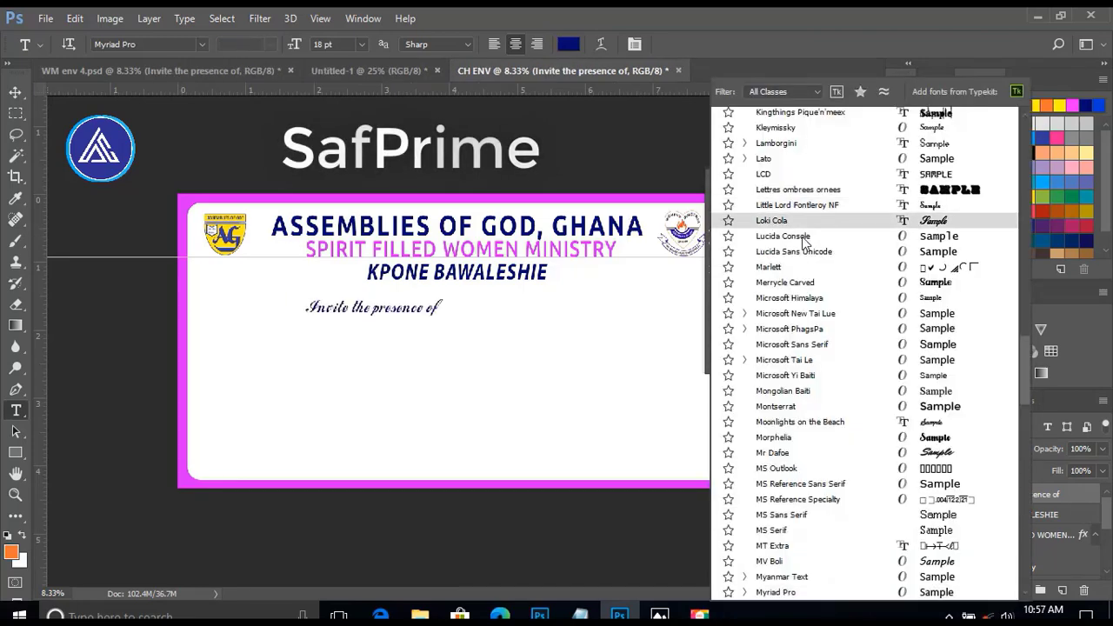
{"action": "left_click_drag", "start_coordinate": [1023, 349], "coordinate": [1015, 106]}
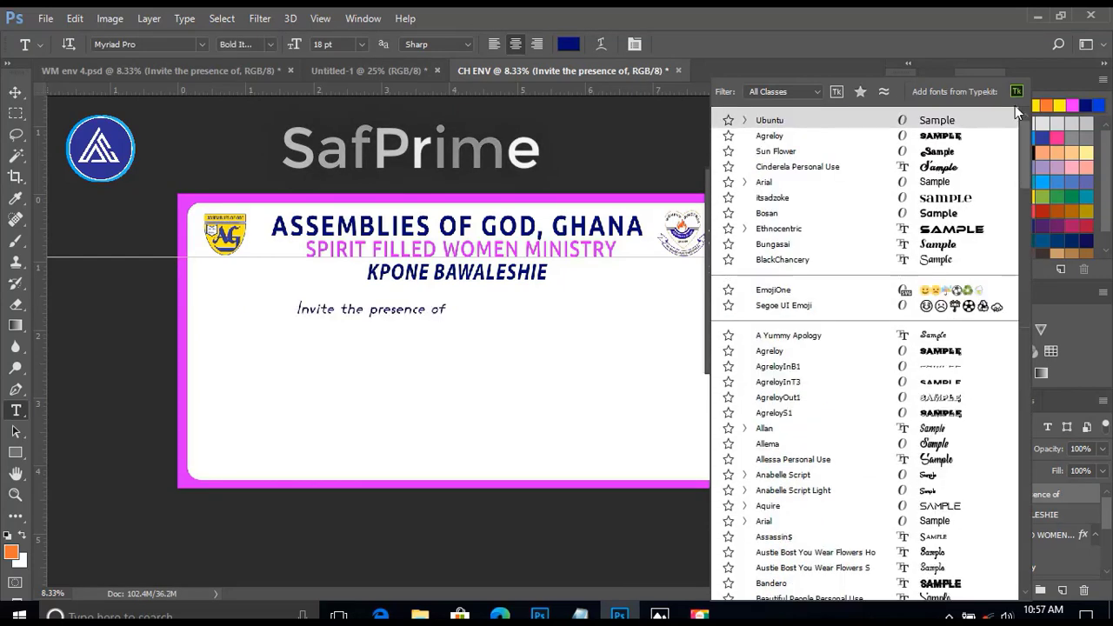
{"action": "key", "text": "Escape"}
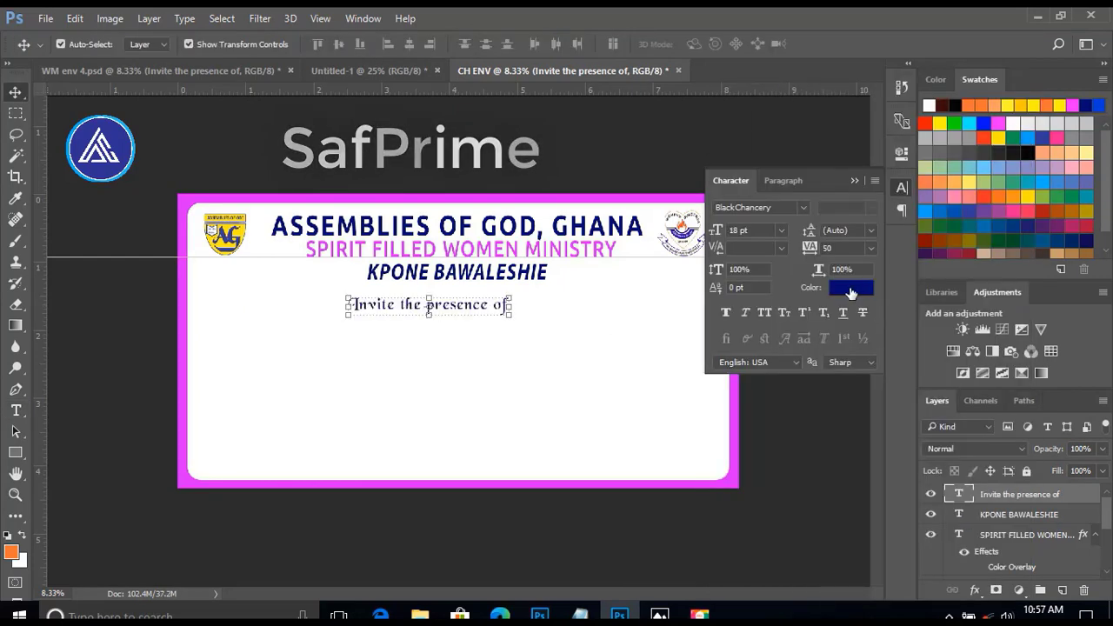
Recolour "Invite the presence of" in a brighter web-safe blue and centre it under KPONE BAWALESHIE.
{"action": "left_click", "coordinate": [856, 292]}
{"action": "left_click", "coordinate": [750, 296]}
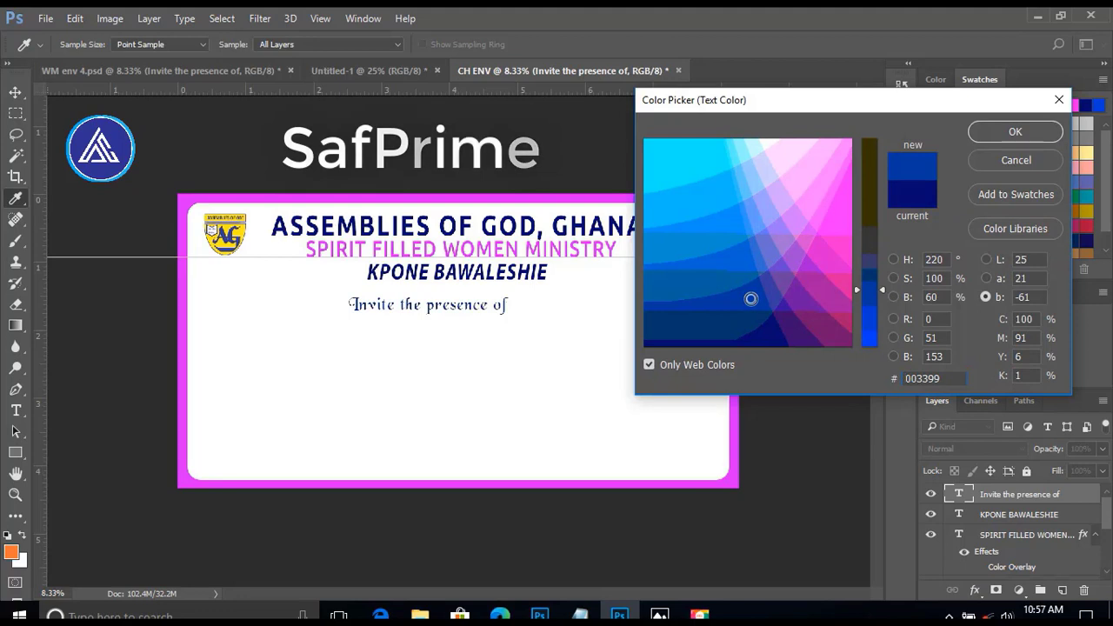
{"action": "left_click", "coordinate": [747, 249]}
{"action": "key", "text": "Return"}
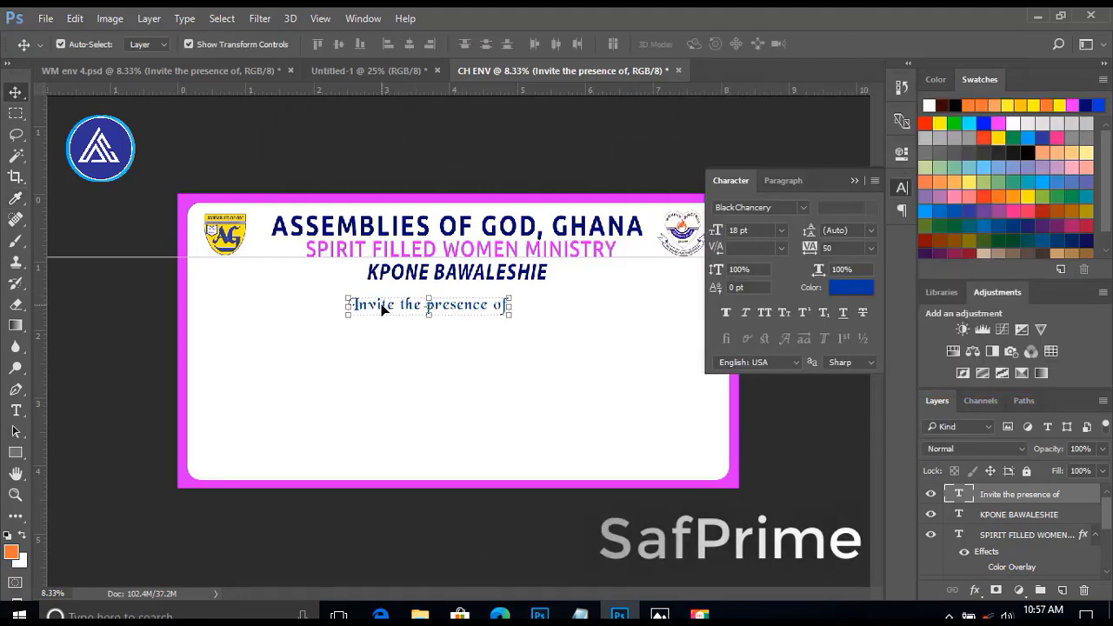
{"action": "left_click_drag", "start_coordinate": [392, 316], "coordinate": [400, 309]}
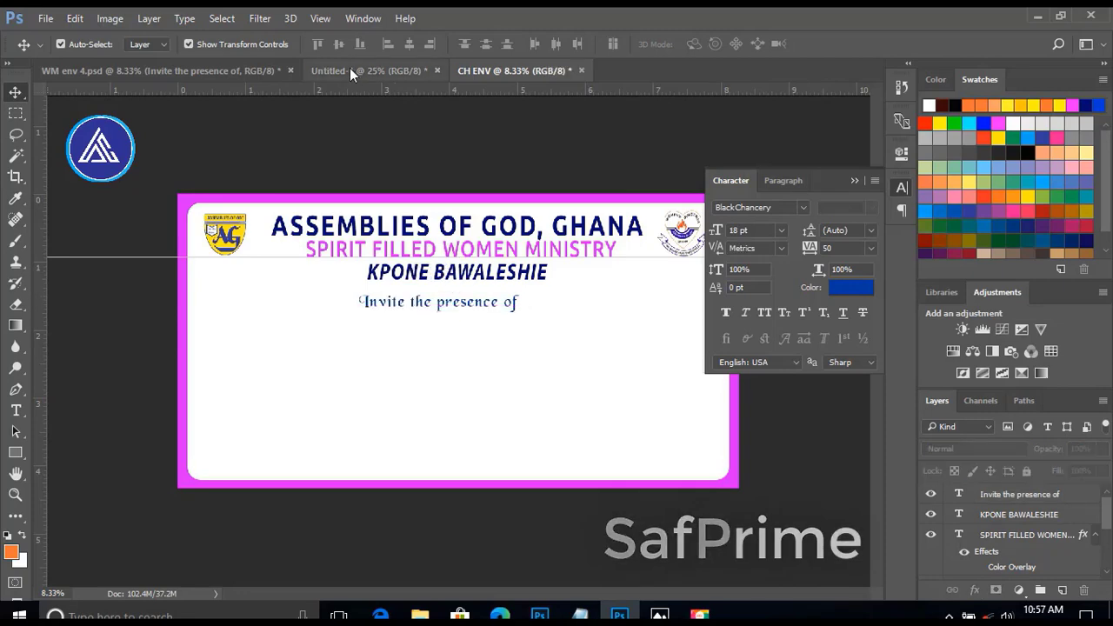
Bring the dotted DR./MR./MRS. name line from Untitled-1 into CH ENV, set it to 18 pt and place it below "Invite the presence of".
{"action": "left_click", "coordinate": [349, 69]}
{"action": "scroll", "coordinate": [532, 485], "scroll_direction": "down", "scroll_amount": 5}
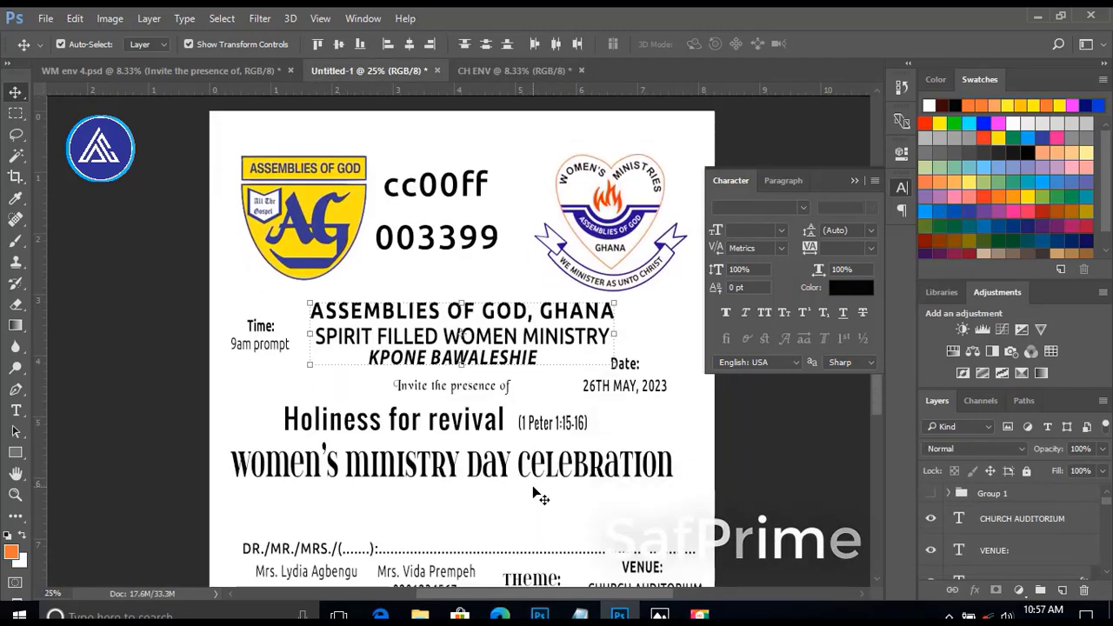
{"action": "left_click_drag", "start_coordinate": [281, 482], "coordinate": [278, 363]}
{"action": "left_click", "coordinate": [783, 231]}
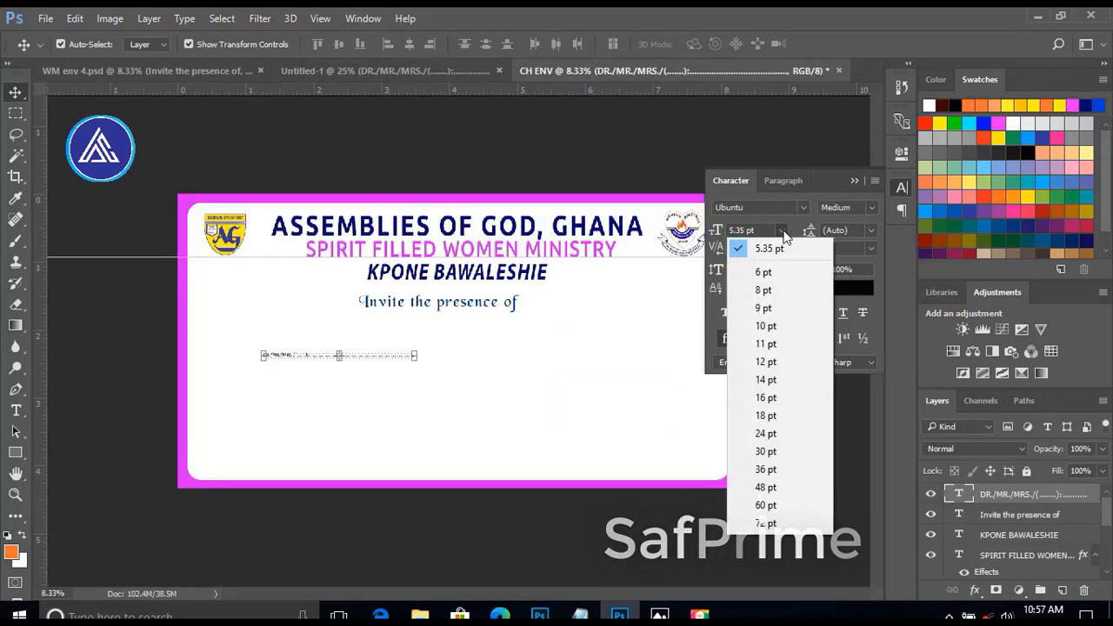
{"action": "left_click", "coordinate": [762, 463]}
{"action": "left_click", "coordinate": [784, 230]}
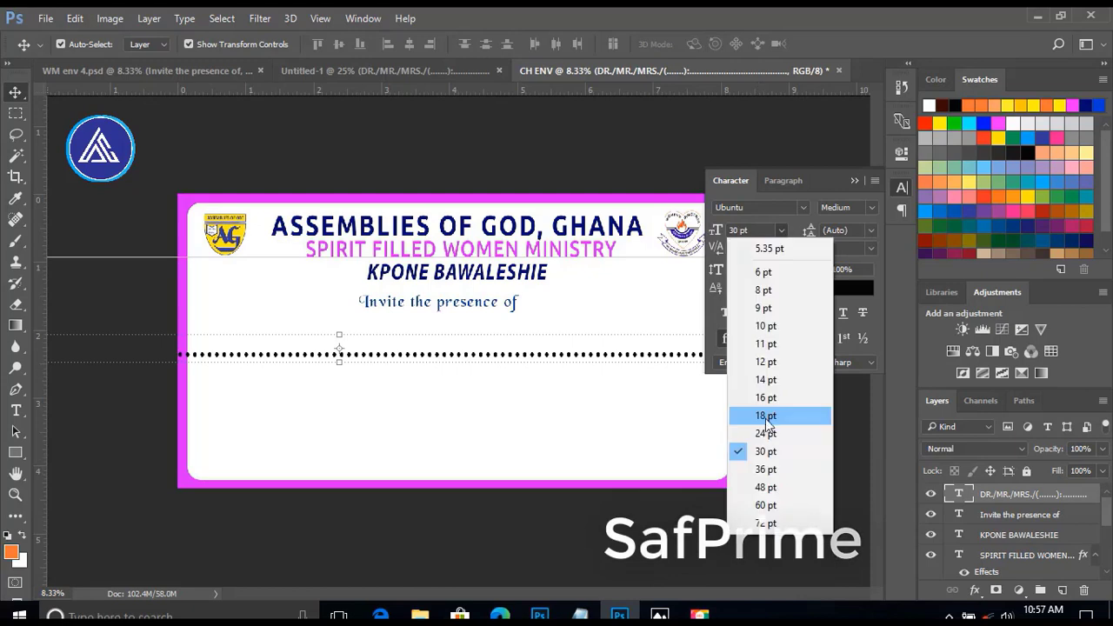
{"action": "left_click", "coordinate": [768, 415]}
{"action": "left_click_drag", "start_coordinate": [272, 354], "coordinate": [386, 341]}
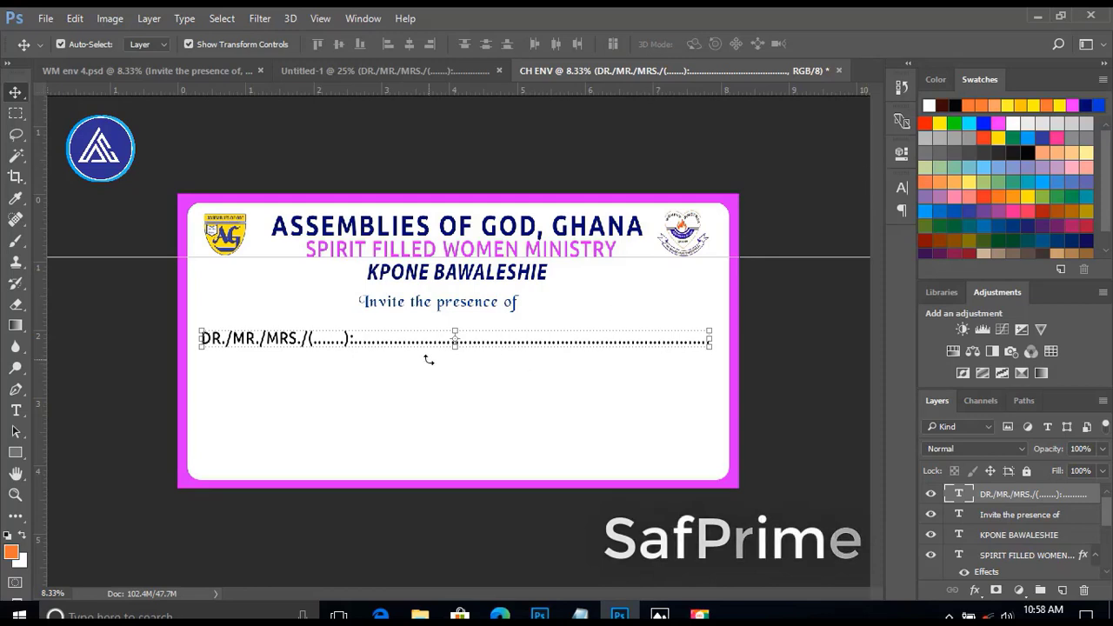
Add a vertical guide at the start of the DR./MR./MRS. line and move the line up slightly along it.
{"action": "left_click_drag", "start_coordinate": [40, 270], "coordinate": [200, 268]}
{"action": "left_click", "coordinate": [96, 301]}
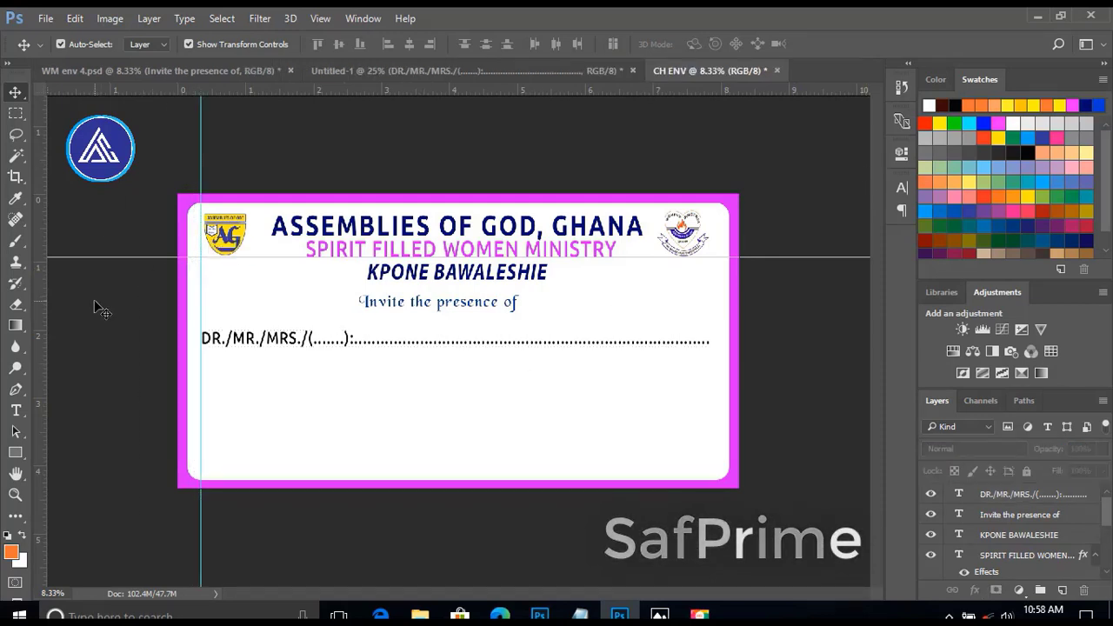
{"action": "left_click", "coordinate": [270, 346]}
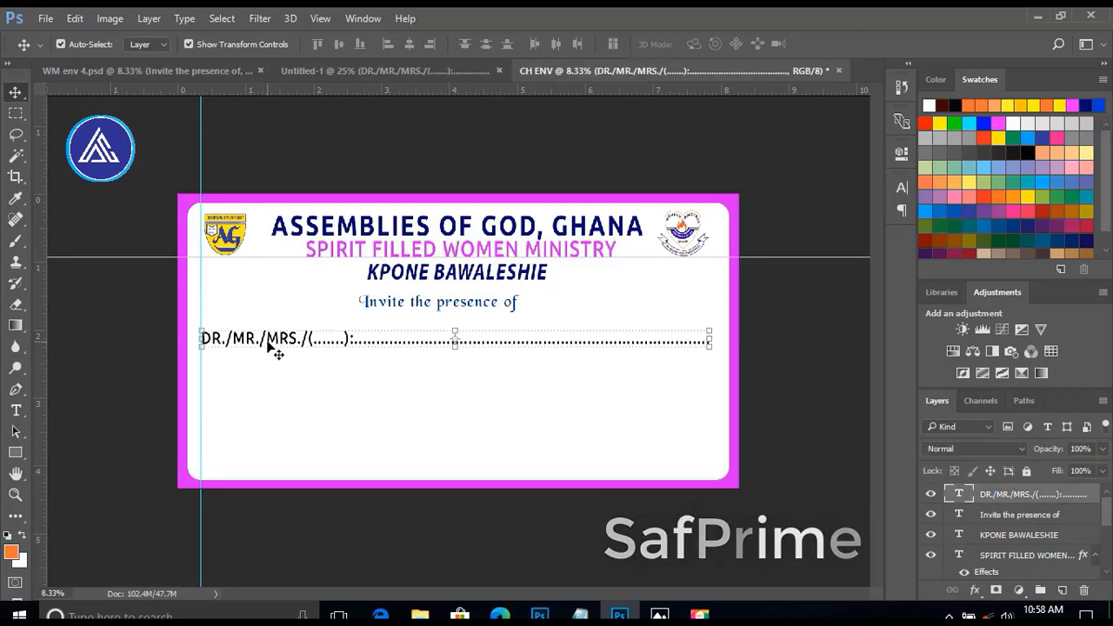
{"action": "left_click_drag", "start_coordinate": [268, 341], "coordinate": [267, 334]}
{"action": "left_click", "coordinate": [132, 335]}
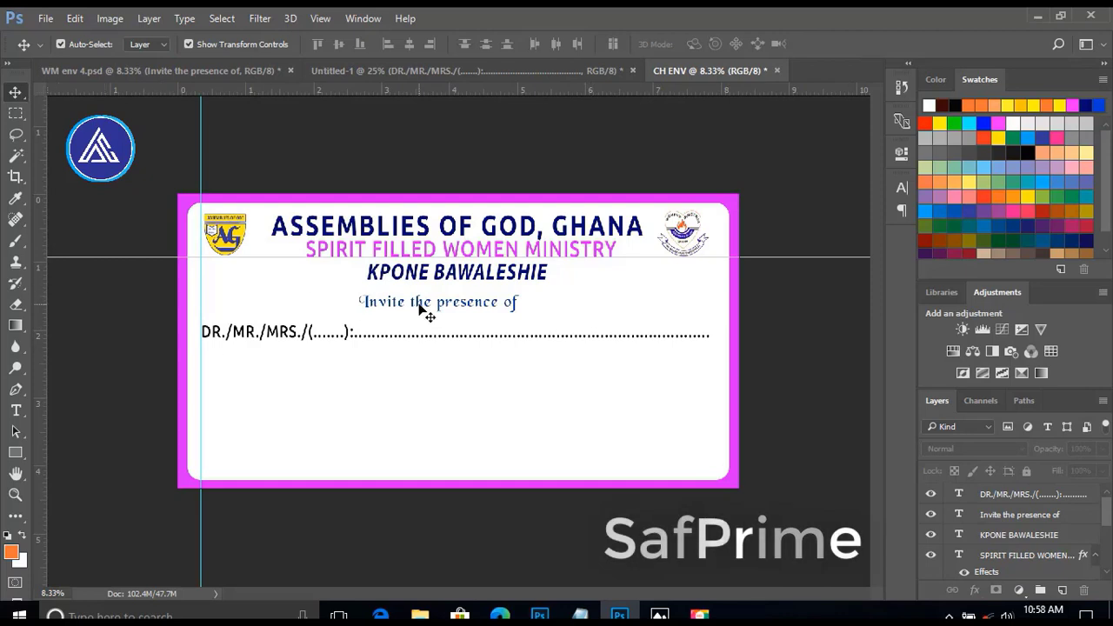
Add the text "to their" in BlackChancery at 18 pt below the DR./MR./MRS. line, starting under the K of KPONE.
{"action": "left_click", "coordinate": [261, 332]}
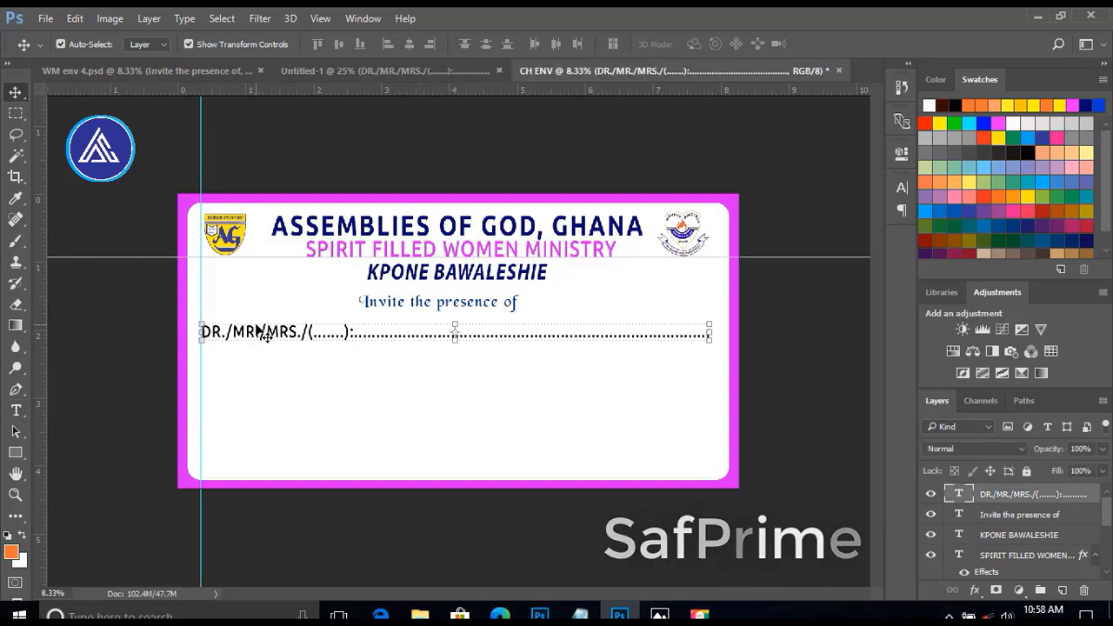
{"action": "left_click", "coordinate": [15, 412]}
{"action": "left_click", "coordinate": [373, 366]}
{"action": "left_click", "coordinate": [901, 188]}
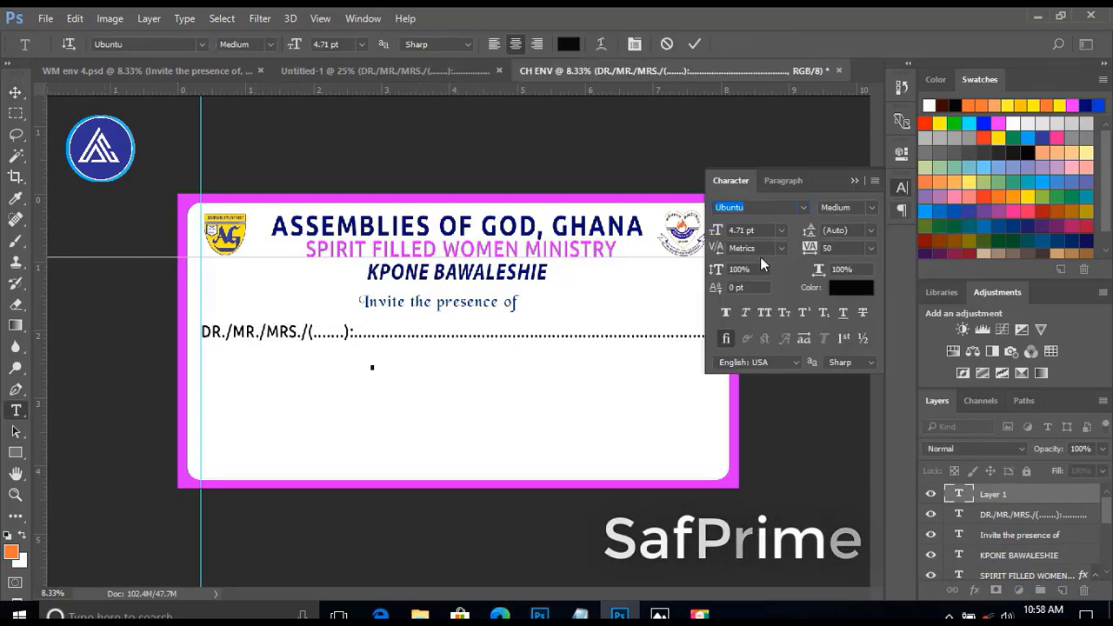
{"action": "left_click", "coordinate": [780, 229]}
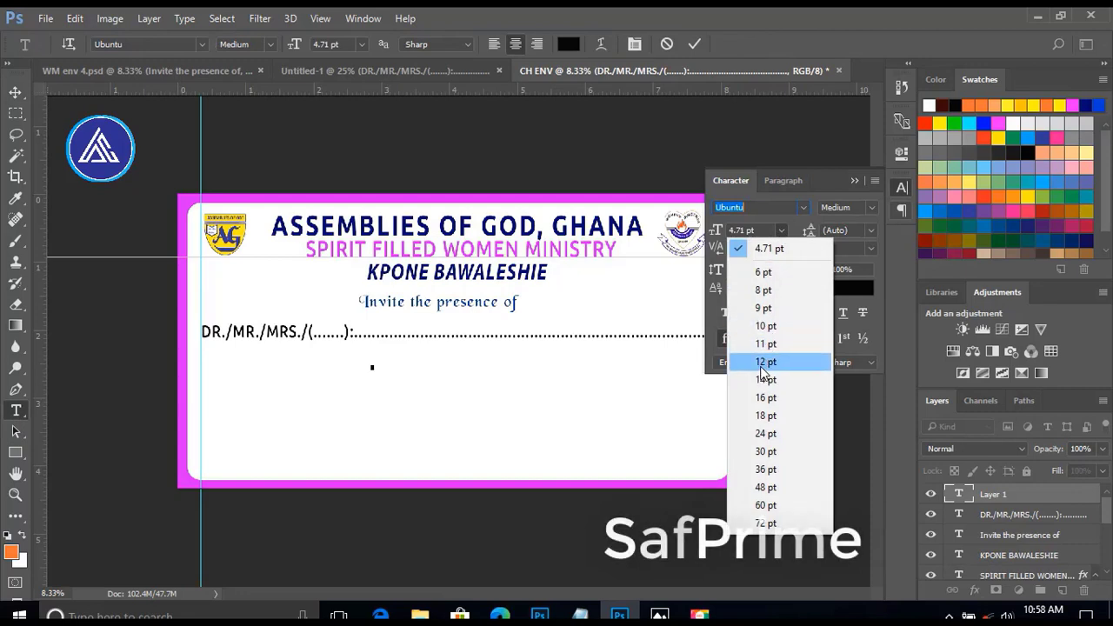
{"action": "left_click", "coordinate": [765, 416]}
{"action": "type", "text": "to t"}
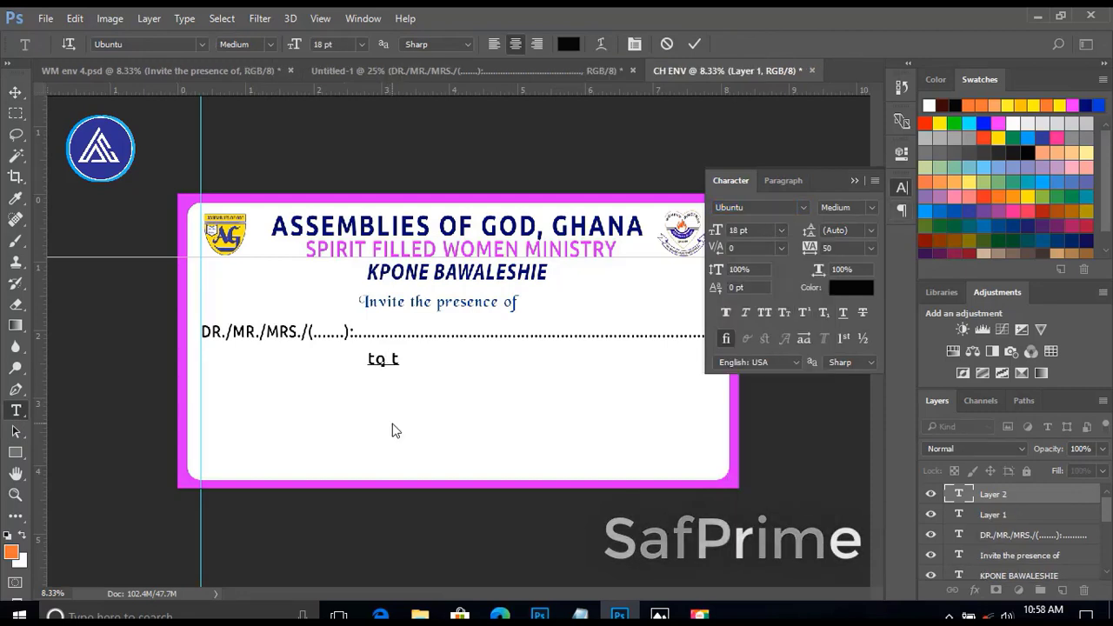
{"action": "type", "text": "heir"}
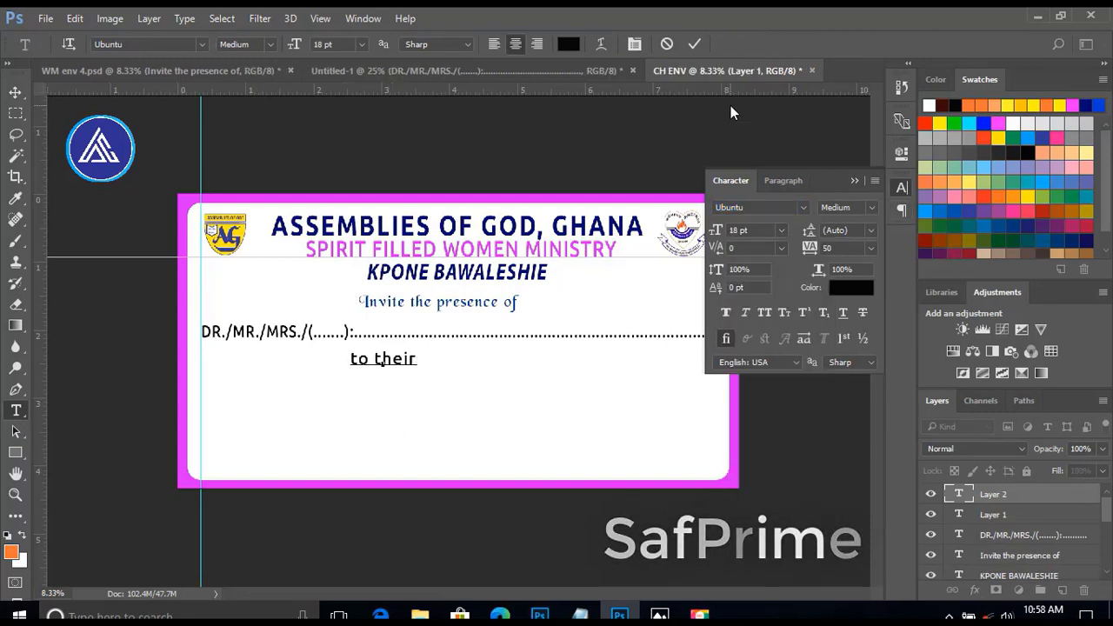
{"action": "left_click", "coordinate": [693, 44]}
{"action": "key", "text": "v"}
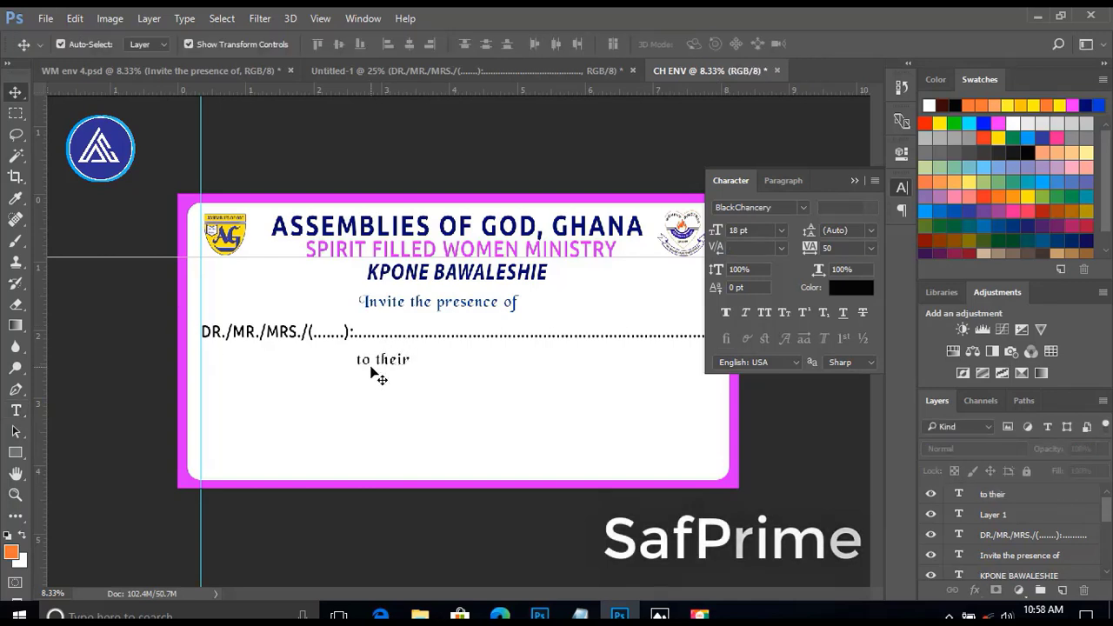
{"action": "left_click_drag", "start_coordinate": [380, 364], "coordinate": [390, 358]}
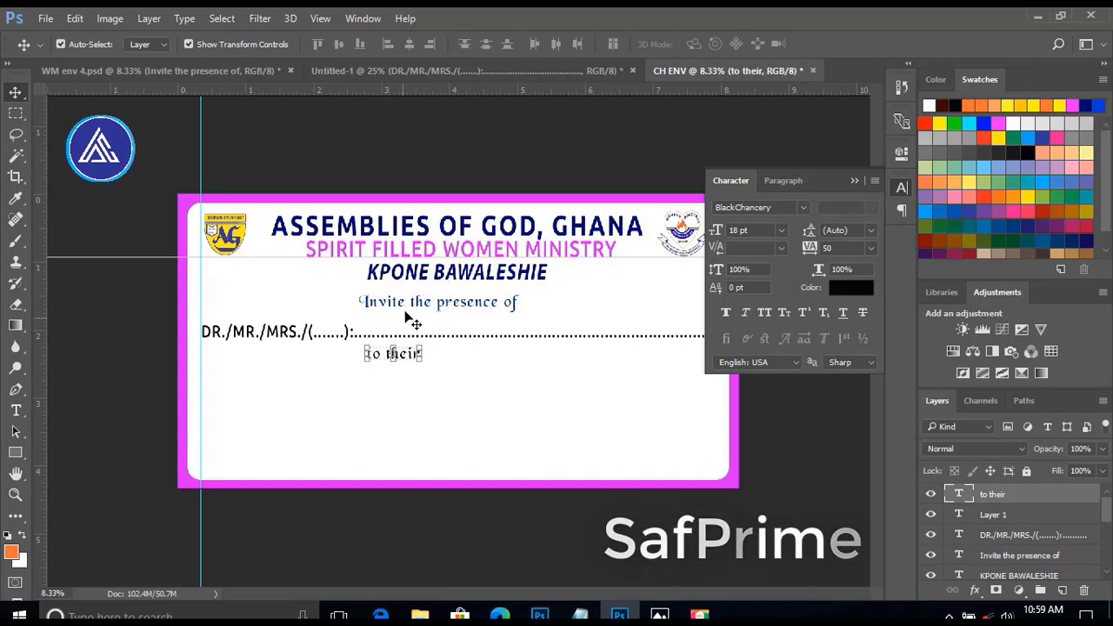
Nudge "Invite the presence of" slightly to the right.
{"action": "left_click", "coordinate": [406, 306]}
{"action": "key", "text": "shift+Right"}
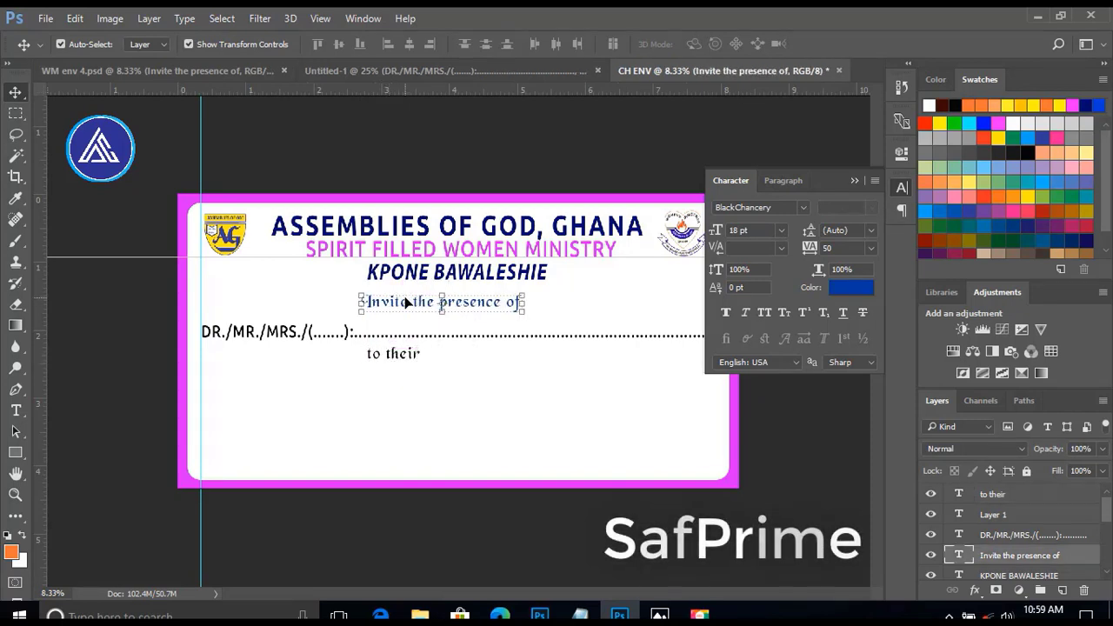
{"action": "left_click", "coordinate": [92, 356]}
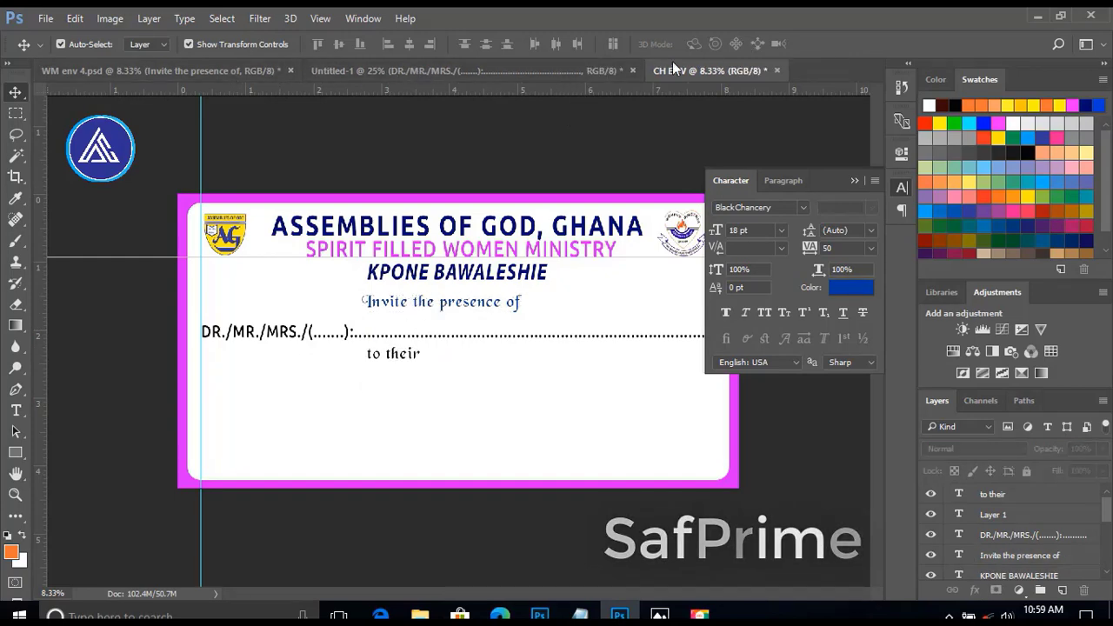
Bring WOMEN'S MINISTRY DAY CELEBRATION from Untitled-1 into CH ENV, set it to 48 pt and place it below "to their".
{"action": "left_click", "coordinate": [582, 70]}
{"action": "left_click_drag", "start_coordinate": [399, 424], "coordinate": [387, 396]}
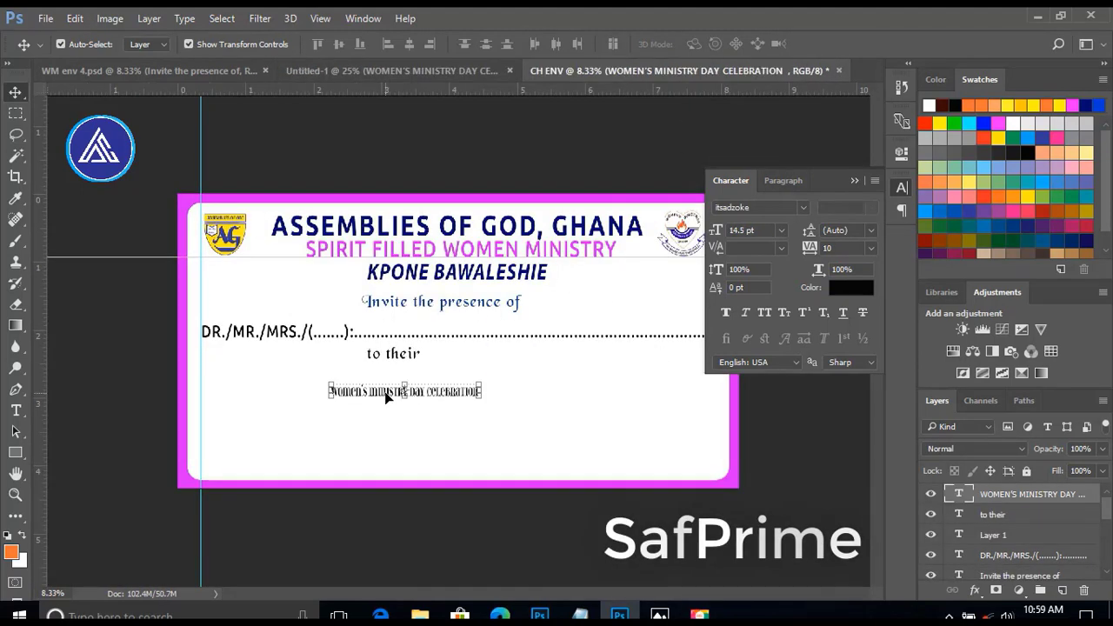
{"action": "left_click", "coordinate": [782, 230]}
{"action": "left_click", "coordinate": [765, 432]}
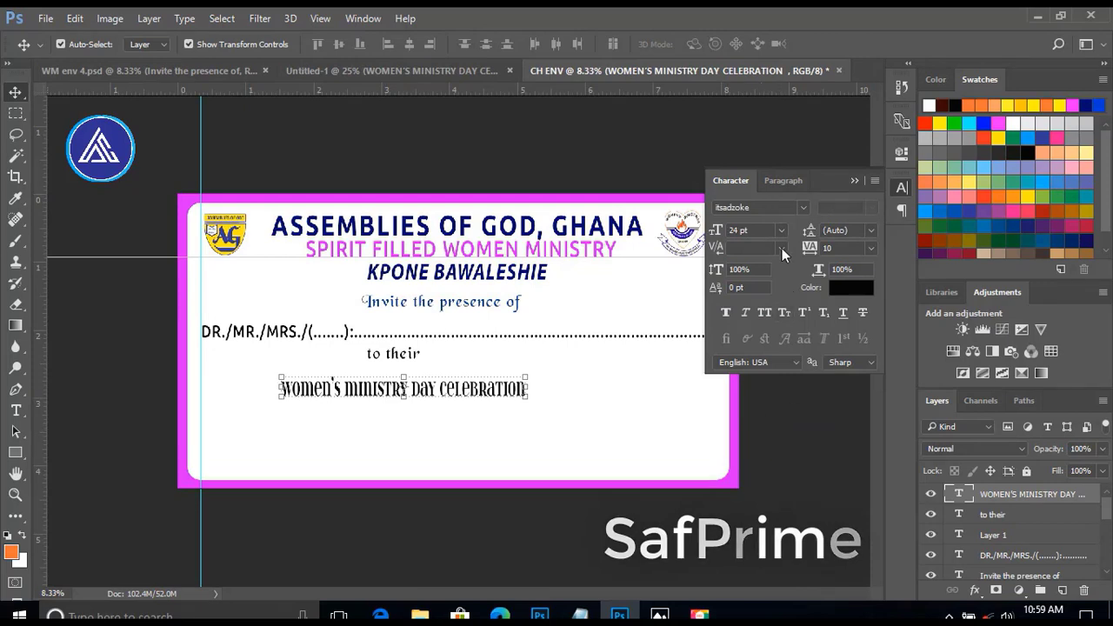
{"action": "left_click", "coordinate": [782, 232]}
{"action": "left_click", "coordinate": [762, 497]}
{"action": "left_click_drag", "start_coordinate": [379, 383], "coordinate": [314, 385]}
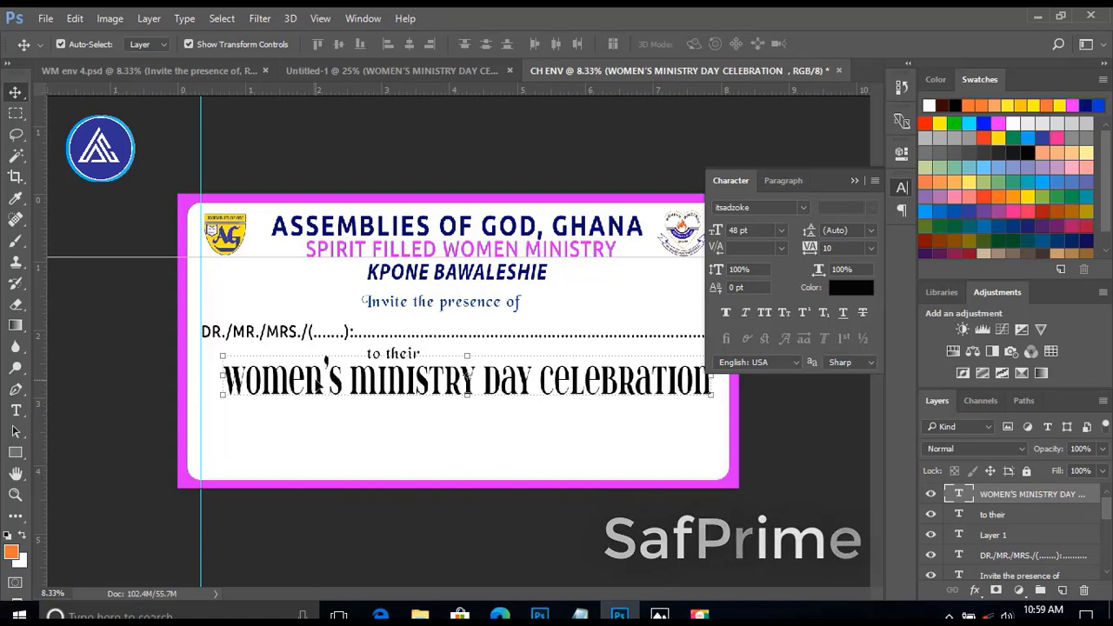
{"action": "left_click", "coordinate": [455, 432]}
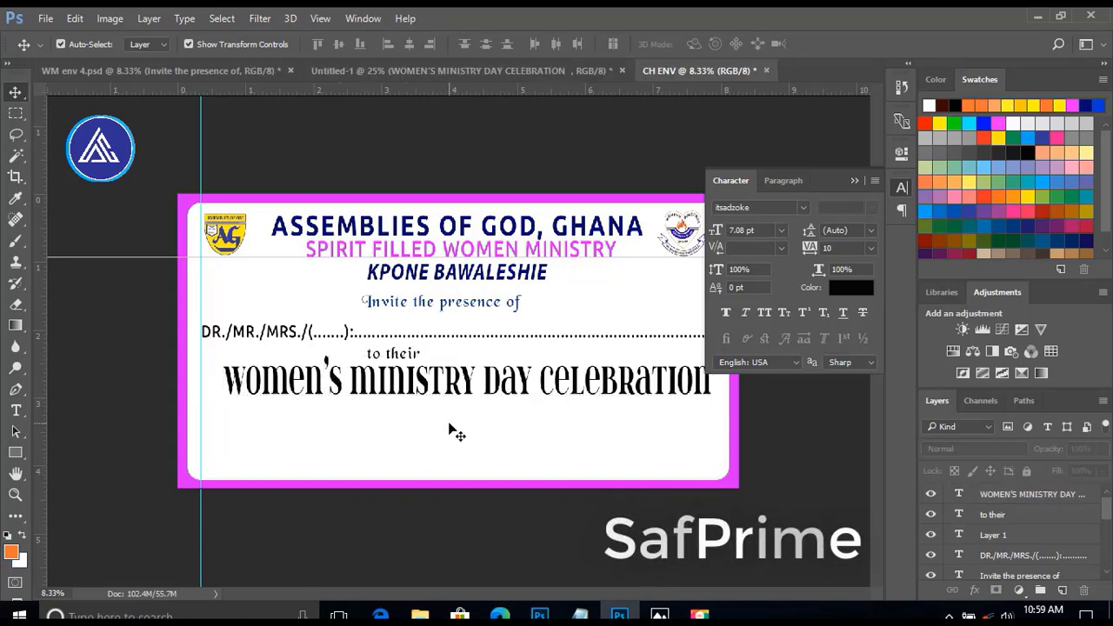
Reduce the height of WOMEN'S MINISTRY DAY CELEBRATION slightly from its upper edge while keeping its full width.
{"action": "left_click", "coordinate": [394, 398]}
{"action": "key", "text": "ctrl+t"}
{"action": "left_click_drag", "start_coordinate": [469, 356], "coordinate": [473, 362]}
{"action": "key", "text": "Return"}
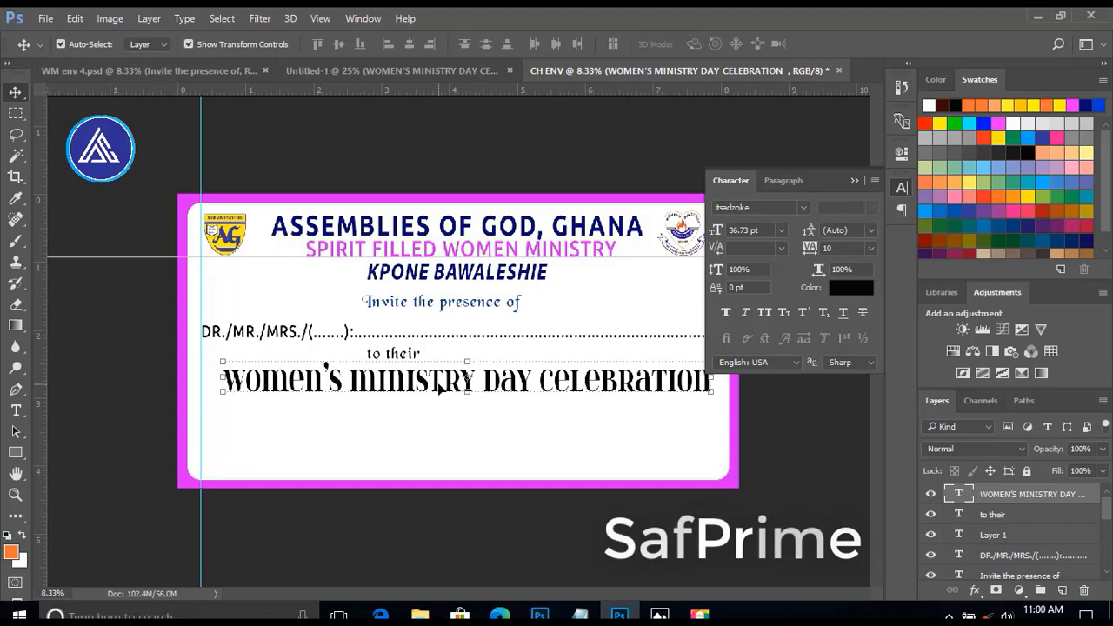
{"action": "left_click", "coordinate": [270, 318]}
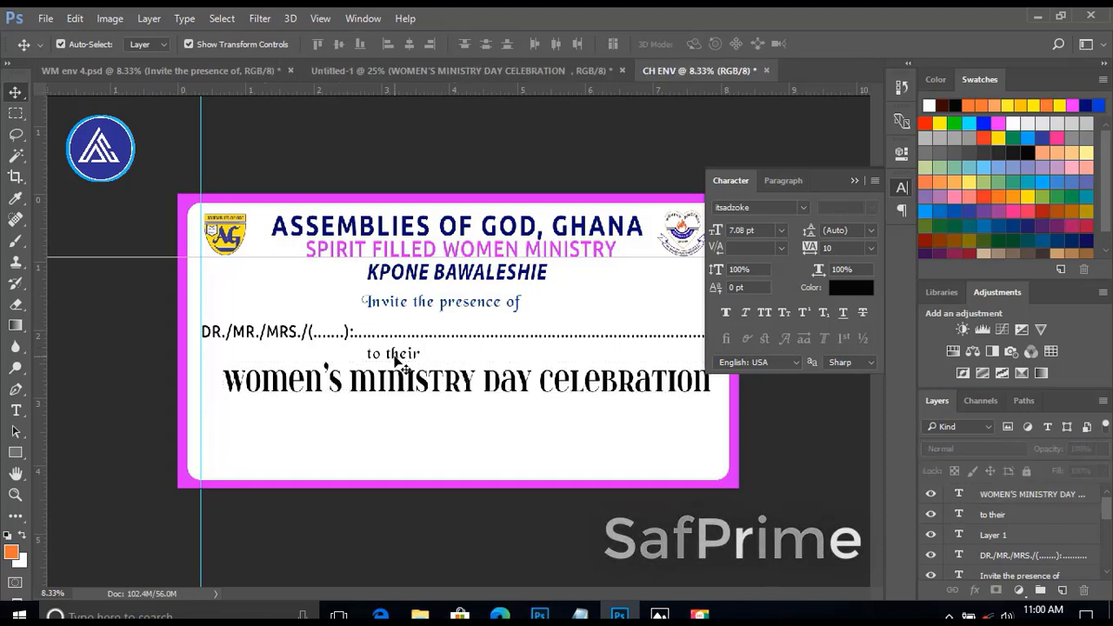
Move the DR./MR./MRS. line and "to their" up together to leave more space above WOMEN'S MINISTRY DAY CELEBRATION.
{"action": "left_click_drag", "start_coordinate": [386, 361], "coordinate": [399, 333]}
{"action": "key", "text": "shift+Up"}
{"action": "key", "text": "shift+Up"}
{"action": "key", "text": "shift+Up"}
{"action": "key", "text": "shift+Up"}
{"action": "key", "text": "shift+Up"}
{"action": "key", "text": "shift+Up"}
{"action": "key", "text": "shift+Up"}
{"action": "key", "text": "shift+Up"}
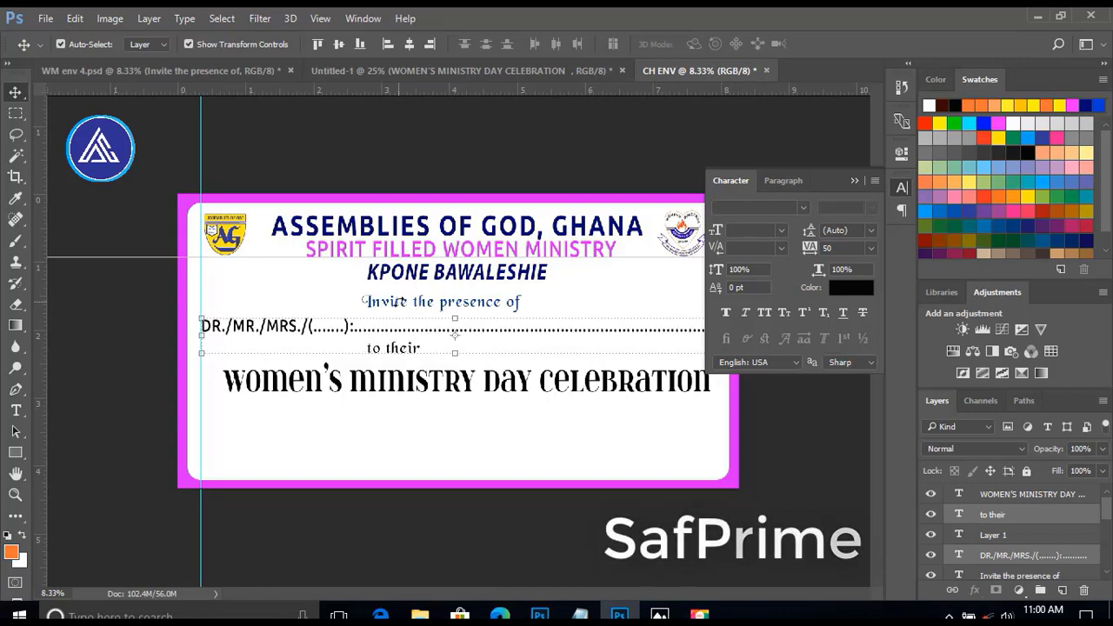
{"action": "key", "text": "shift+Up"}
{"action": "key", "text": "shift+Up"}
{"action": "key", "text": "shift+Up"}
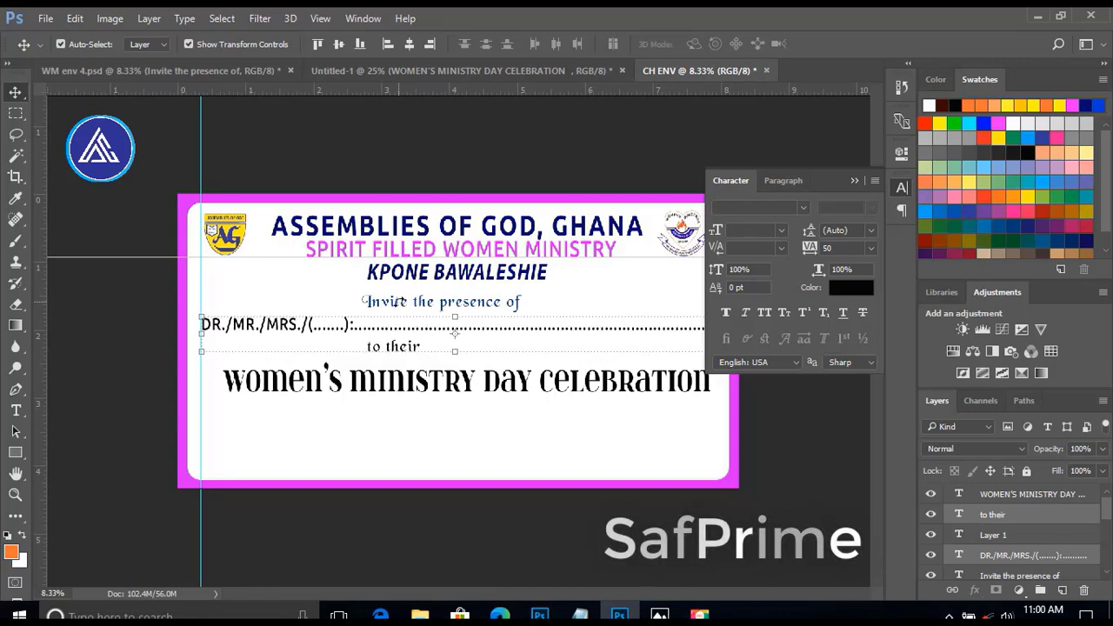
Move "Invite the presence of" up slightly, closer to KPONE BAWALESHIE.
{"action": "left_click", "coordinate": [413, 302]}
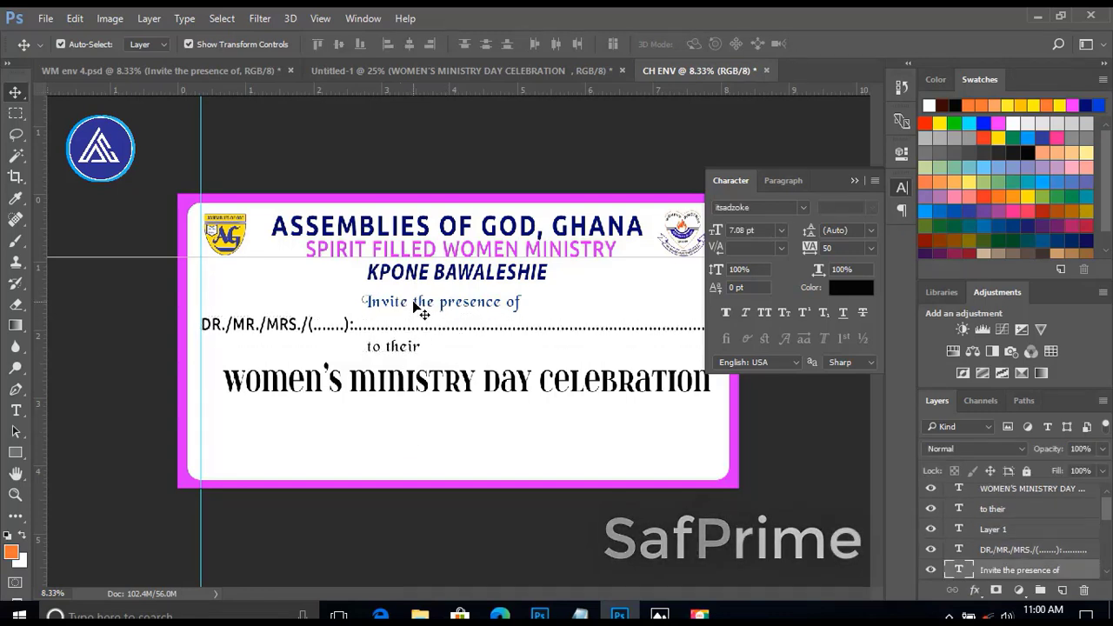
{"action": "key", "text": "shift+Up"}
{"action": "key", "text": "shift+Up"}
{"action": "key", "text": "shift+Up"}
{"action": "key", "text": "shift+Up"}
{"action": "key", "text": "shift+Up"}
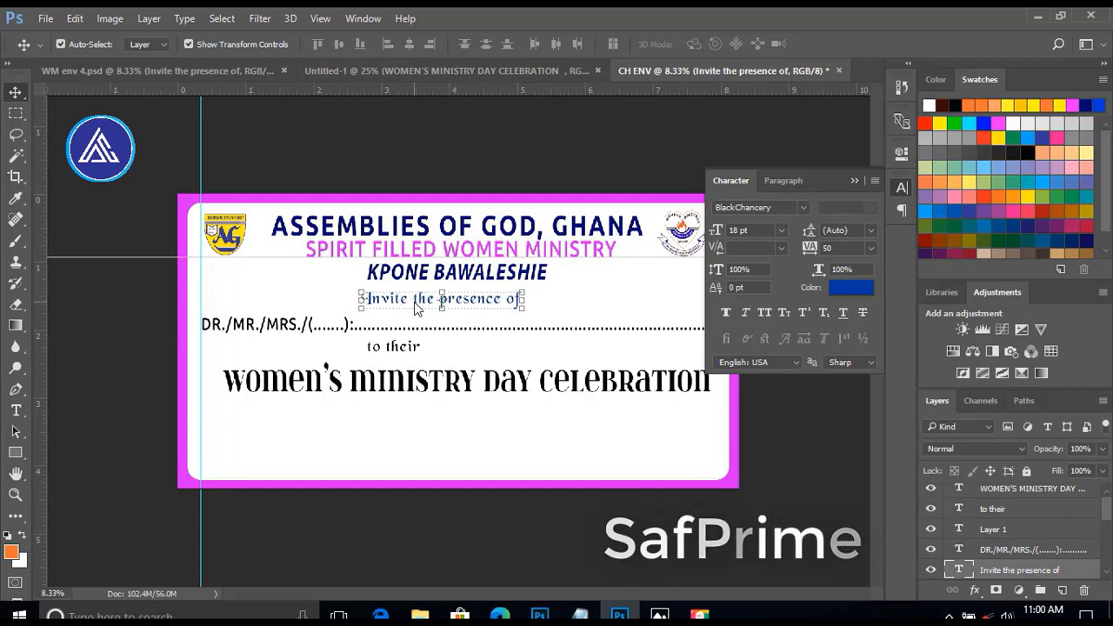
{"action": "left_click", "coordinate": [397, 428]}
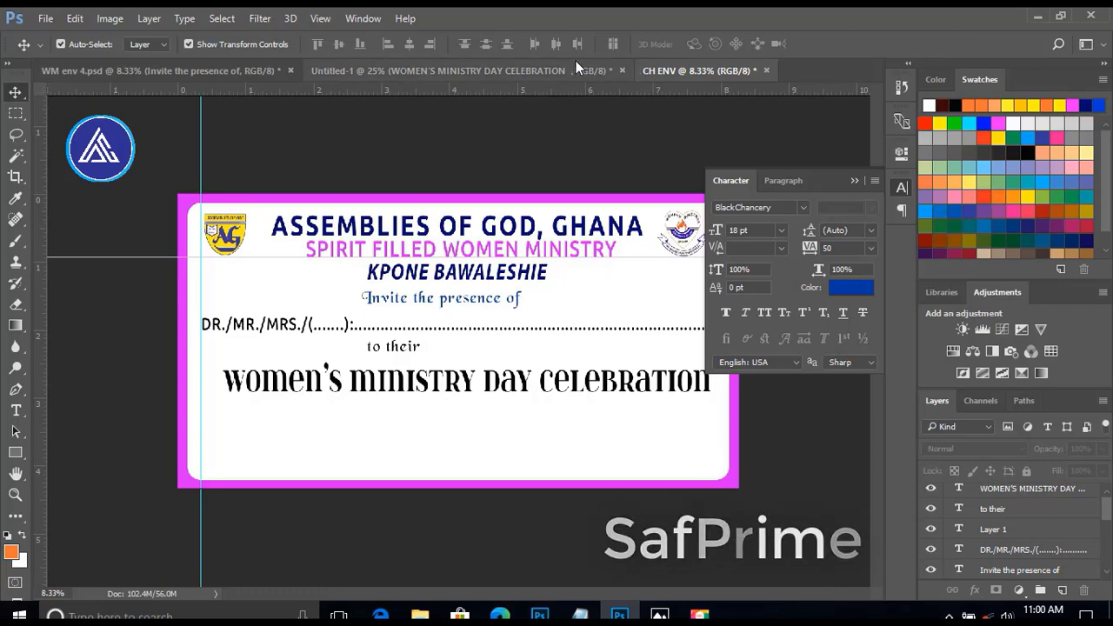
Bring "Holiness for revival" and "(1 Peter 1:15-16)" from Untitled-1 into CH ENV and set "Holiness for revival" to 24 pt.
{"action": "left_click", "coordinate": [452, 68]}
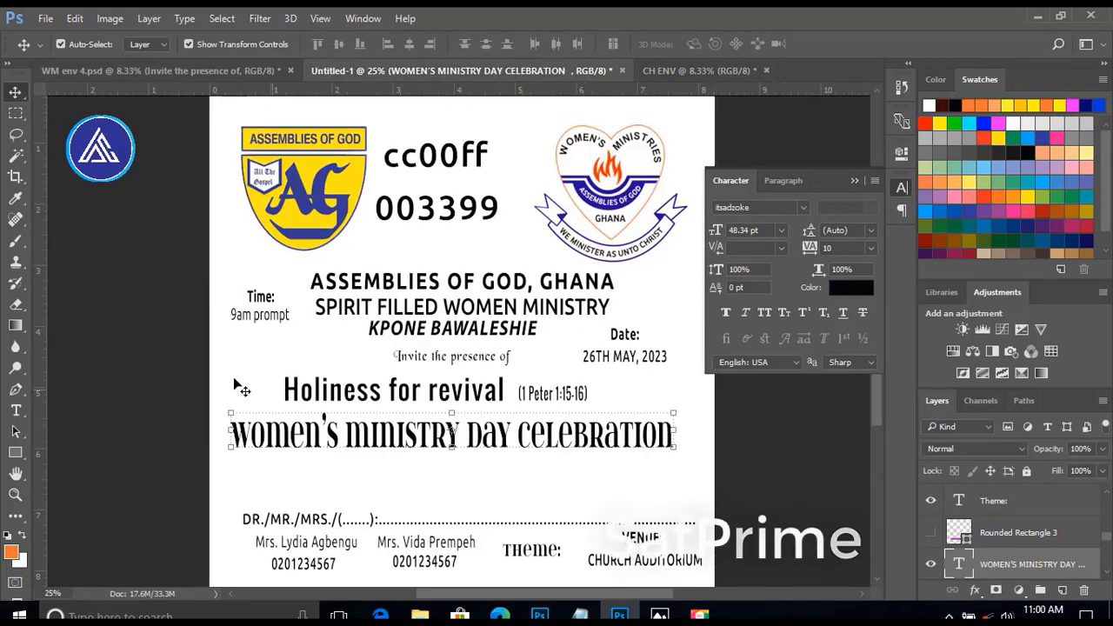
{"action": "scroll", "coordinate": [434, 489], "scroll_direction": "down", "scroll_amount": 3}
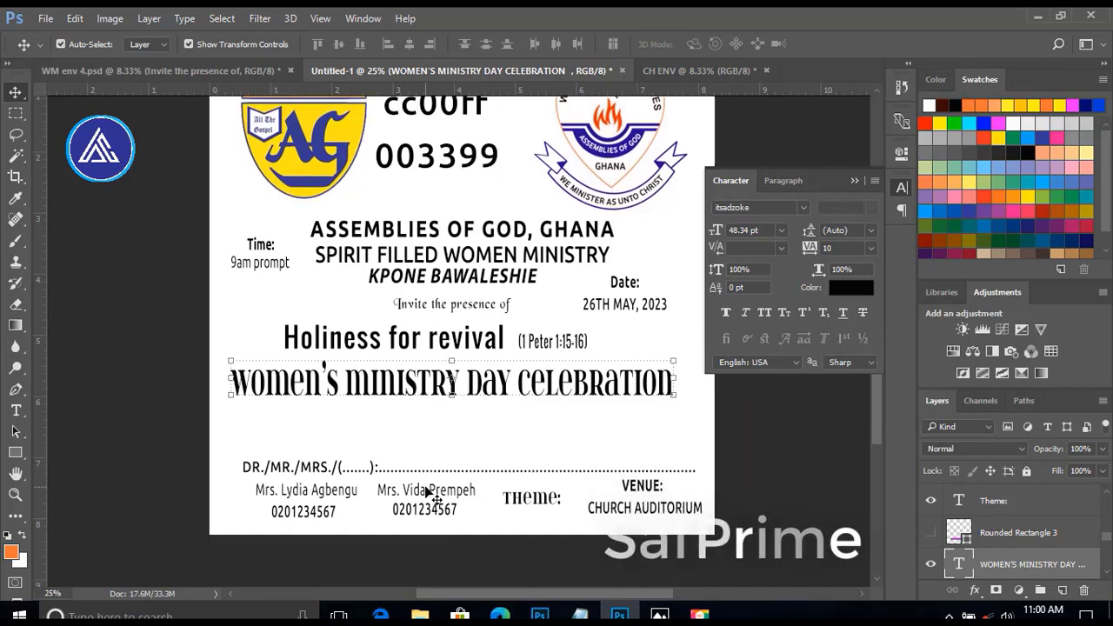
{"action": "scroll", "coordinate": [426, 492], "scroll_direction": "up", "scroll_amount": 1}
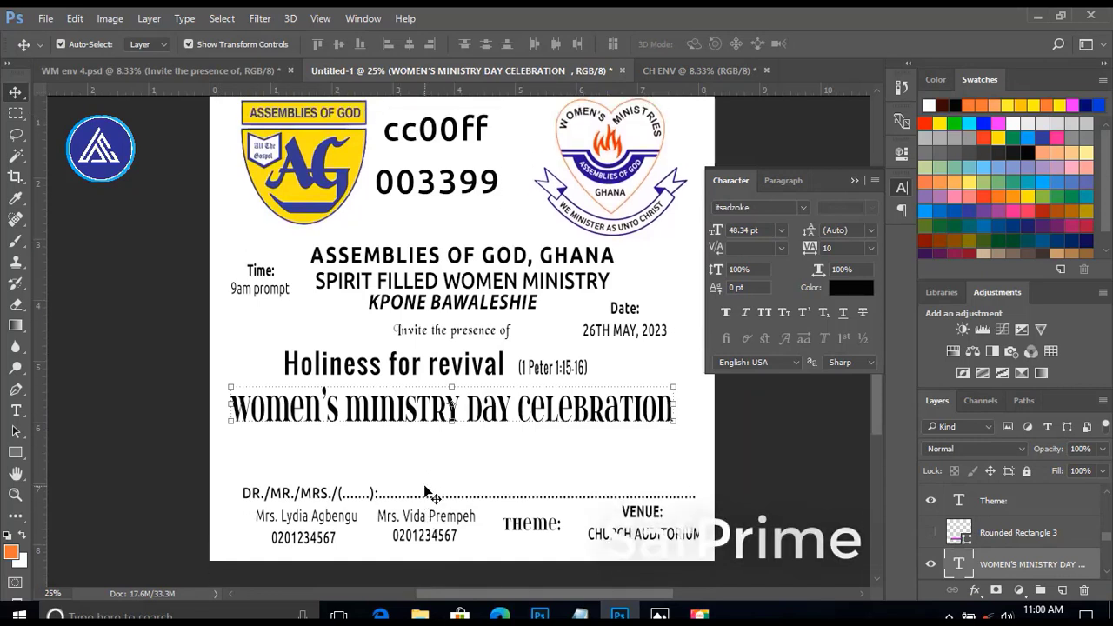
{"action": "left_click", "coordinate": [344, 373]}
{"action": "left_click", "coordinate": [582, 369], "text": "shift"}
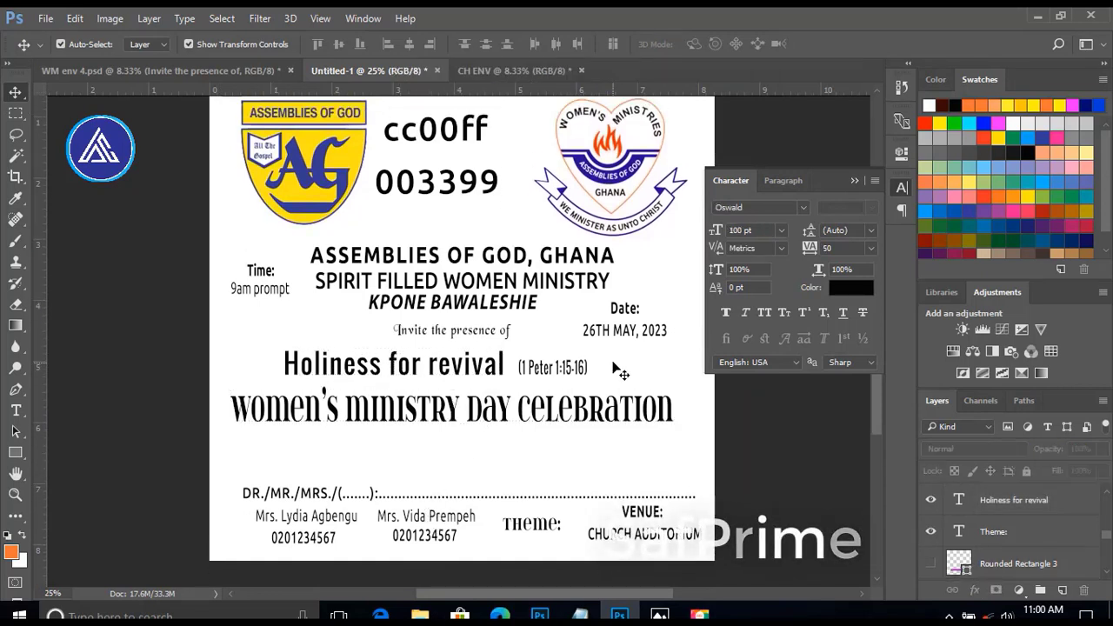
{"action": "left_click_drag", "start_coordinate": [399, 372], "coordinate": [351, 385]}
{"action": "left_click", "coordinate": [781, 230]}
{"action": "left_click", "coordinate": [412, 439]}
{"action": "left_click", "coordinate": [348, 419]}
{"action": "left_click", "coordinate": [782, 231]}
{"action": "left_click", "coordinate": [778, 434]}
{"action": "left_click", "coordinate": [365, 421]}
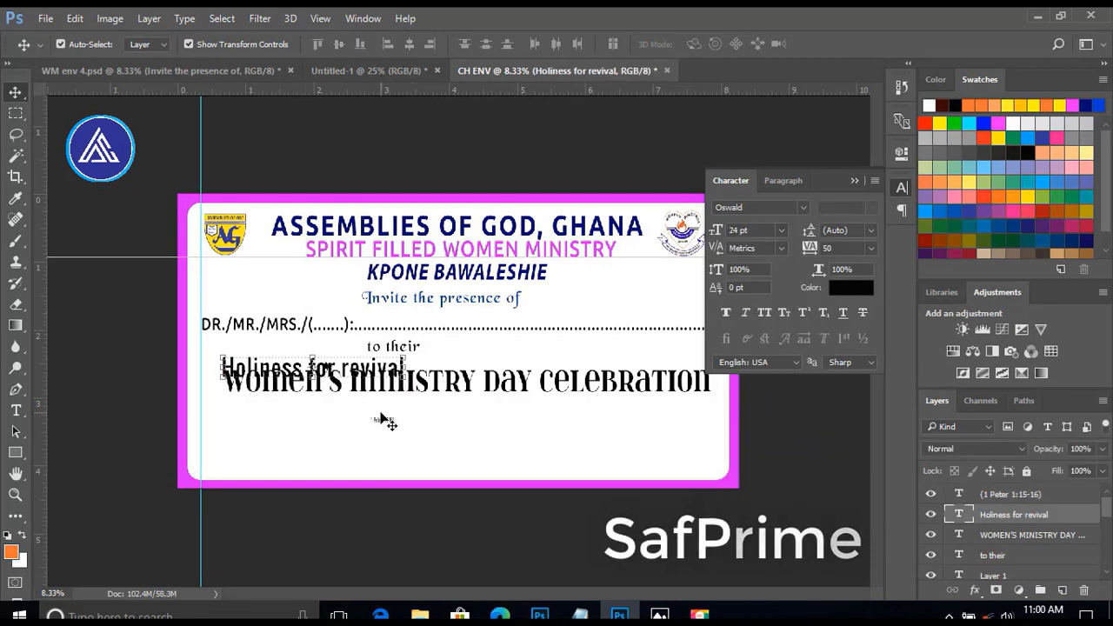
Set "(1 Peter 1:15-16)" to 14 pt and line it up after "Holiness for revival" below WOMEN'S MINISTRY DAY CELEBRATION.
{"action": "left_click_drag", "start_coordinate": [386, 421], "coordinate": [510, 436]}
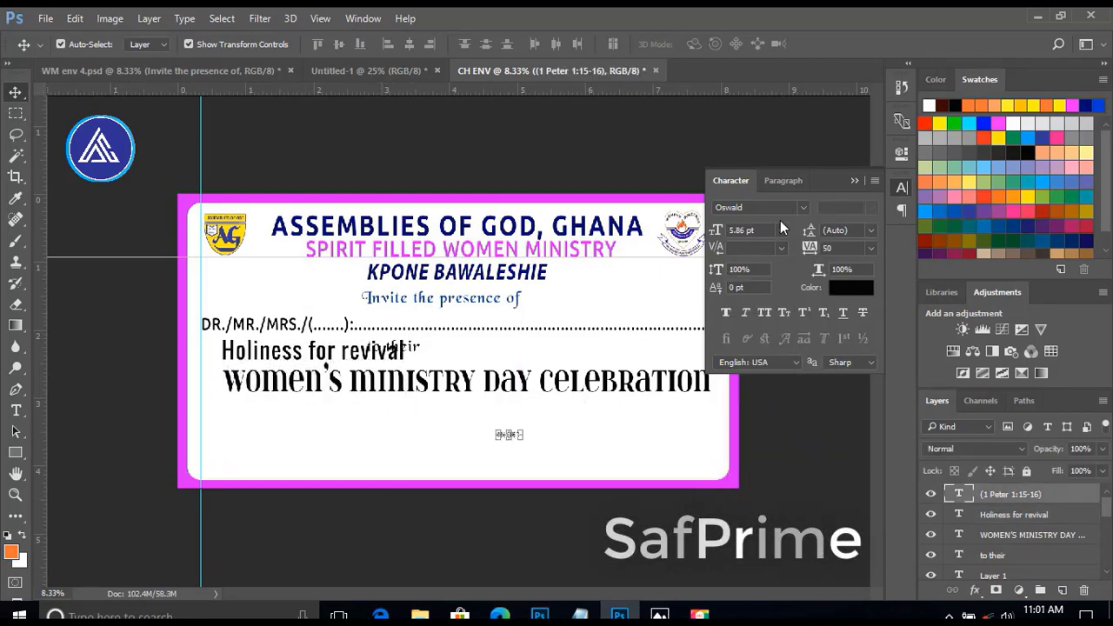
{"action": "left_click", "coordinate": [781, 230]}
{"action": "left_click", "coordinate": [772, 380]}
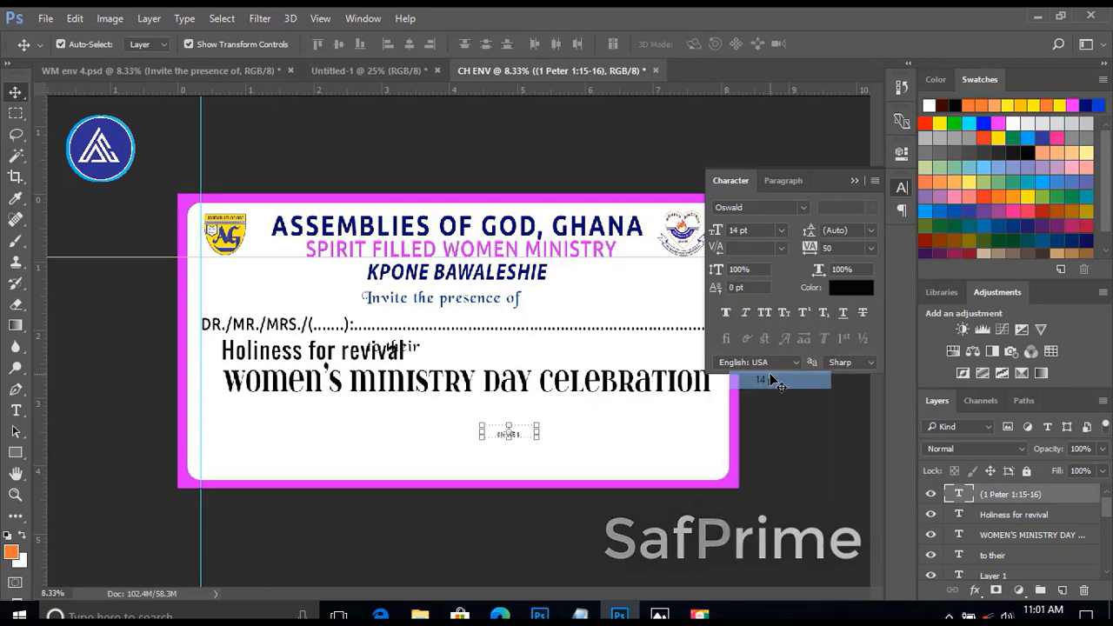
{"action": "left_click_drag", "start_coordinate": [286, 354], "coordinate": [322, 426]}
{"action": "left_click_drag", "start_coordinate": [511, 442], "coordinate": [488, 432]}
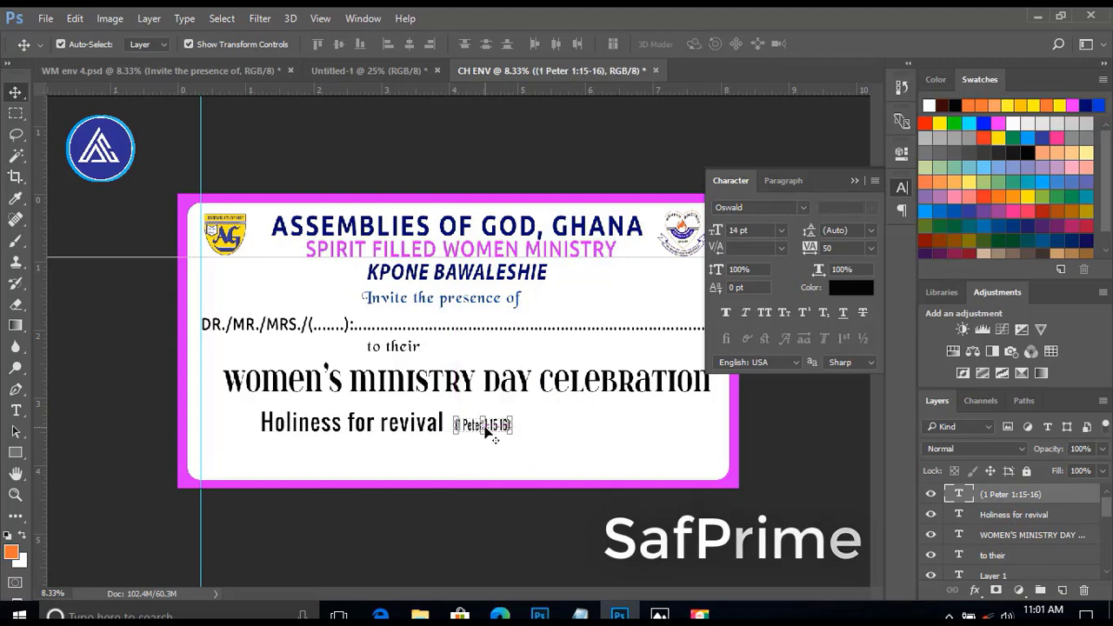
Draw a black-filled rectangle of about 3804 × 469 px around "Holiness for revival" and "(1 Peter 1:15-16)".
{"action": "left_click", "coordinate": [329, 434]}
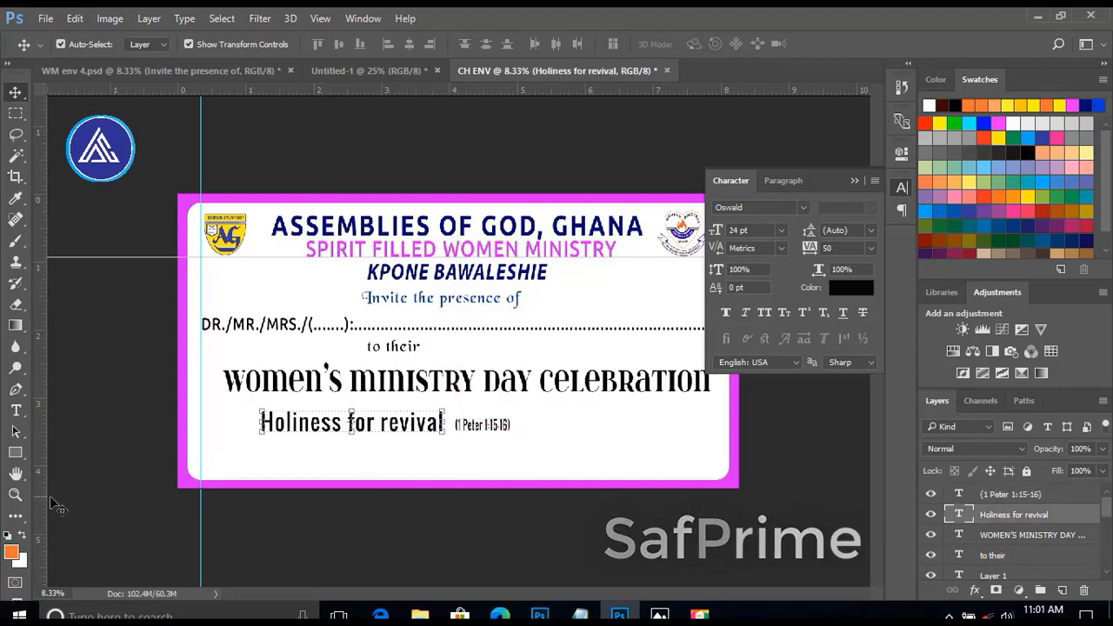
{"action": "left_click", "coordinate": [14, 451]}
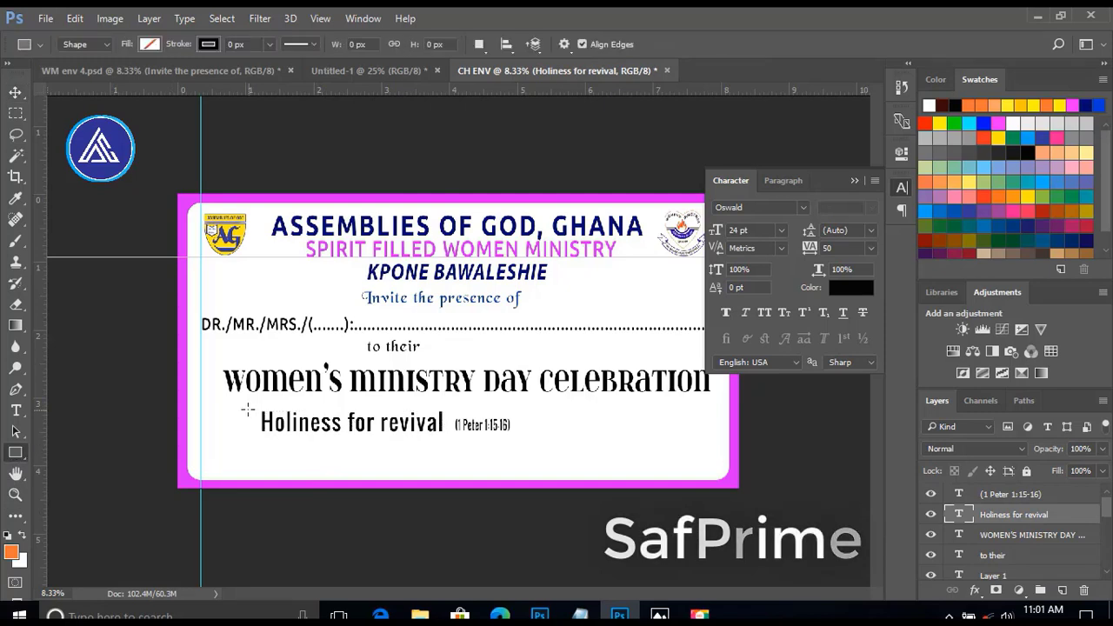
{"action": "left_click_drag", "start_coordinate": [255, 406], "coordinate": [514, 439]}
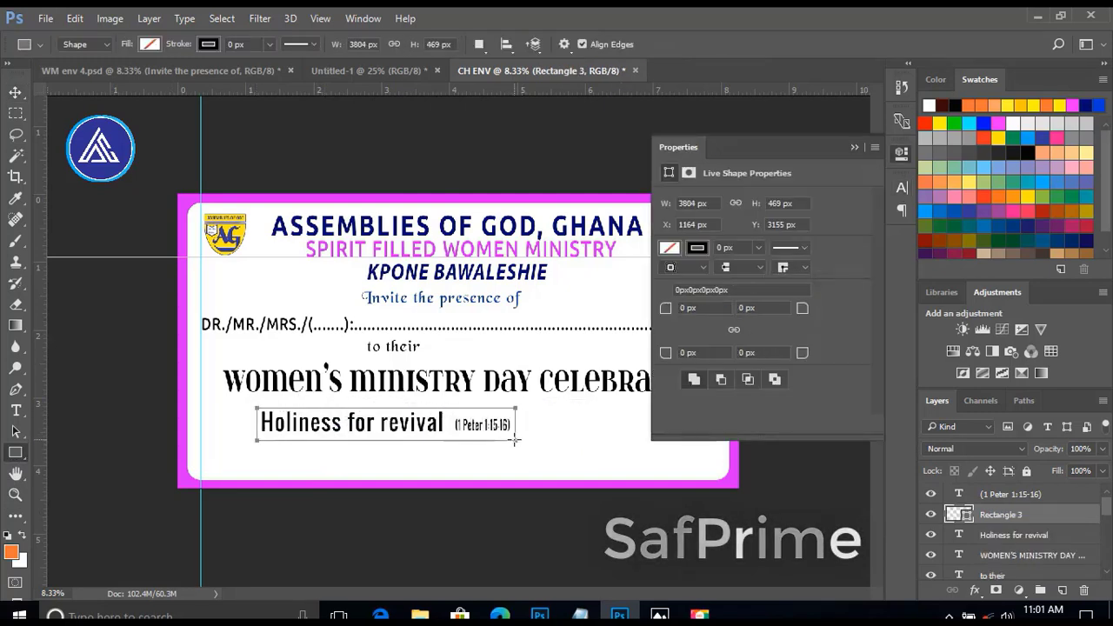
{"action": "left_click", "coordinate": [669, 249]}
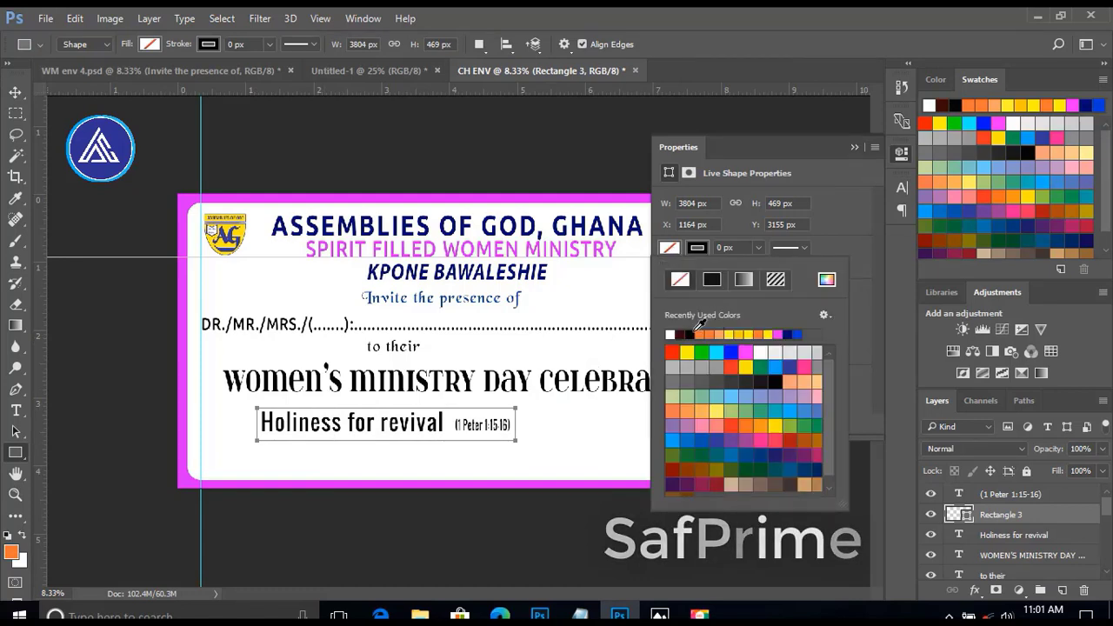
{"action": "left_click", "coordinate": [592, 484]}
{"action": "left_click", "coordinate": [627, 262]}
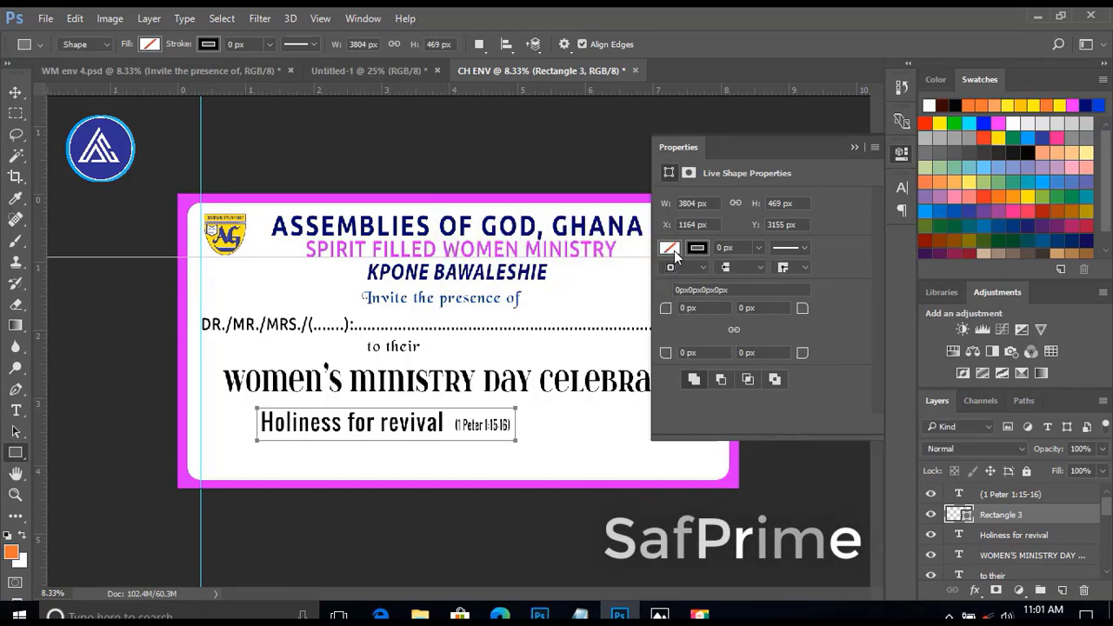
{"action": "left_click", "coordinate": [669, 249]}
{"action": "left_click", "coordinate": [695, 331]}
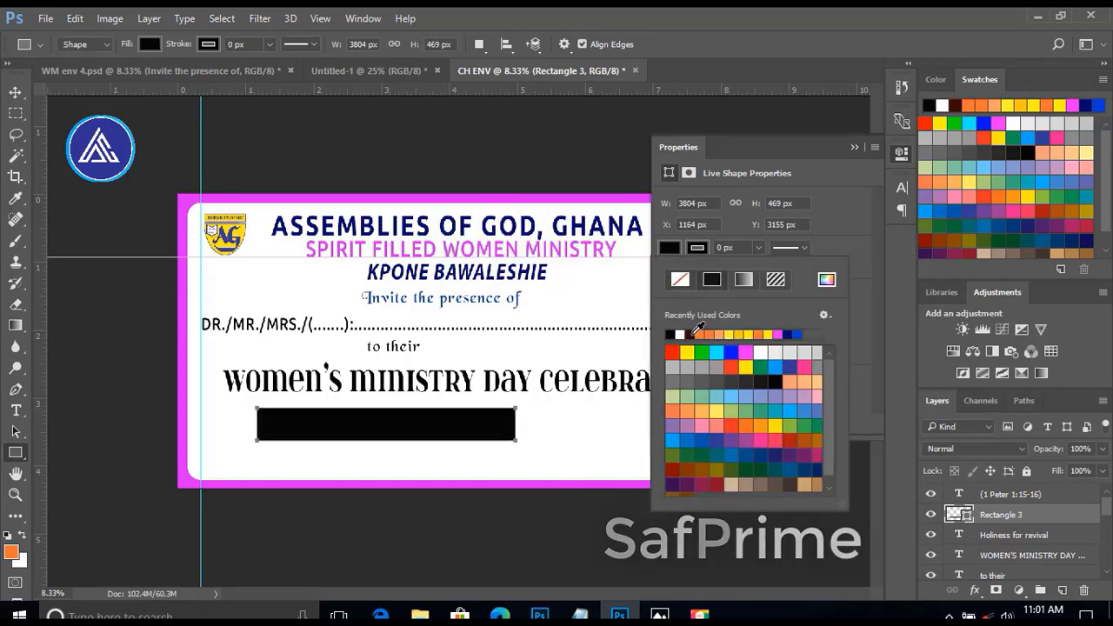
Recolor the rectangle with the border's magenta cc00ff and move its layer beneath "Holiness for revival".
{"action": "key", "text": "v"}
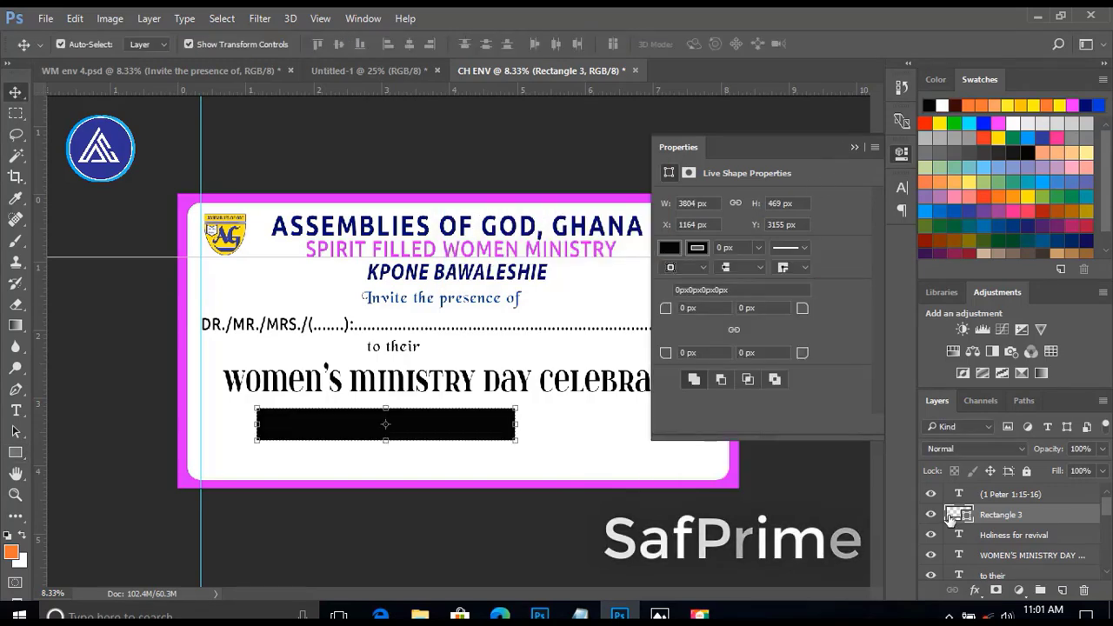
{"action": "double_click", "coordinate": [956, 515]}
{"action": "left_click", "coordinate": [736, 478]}
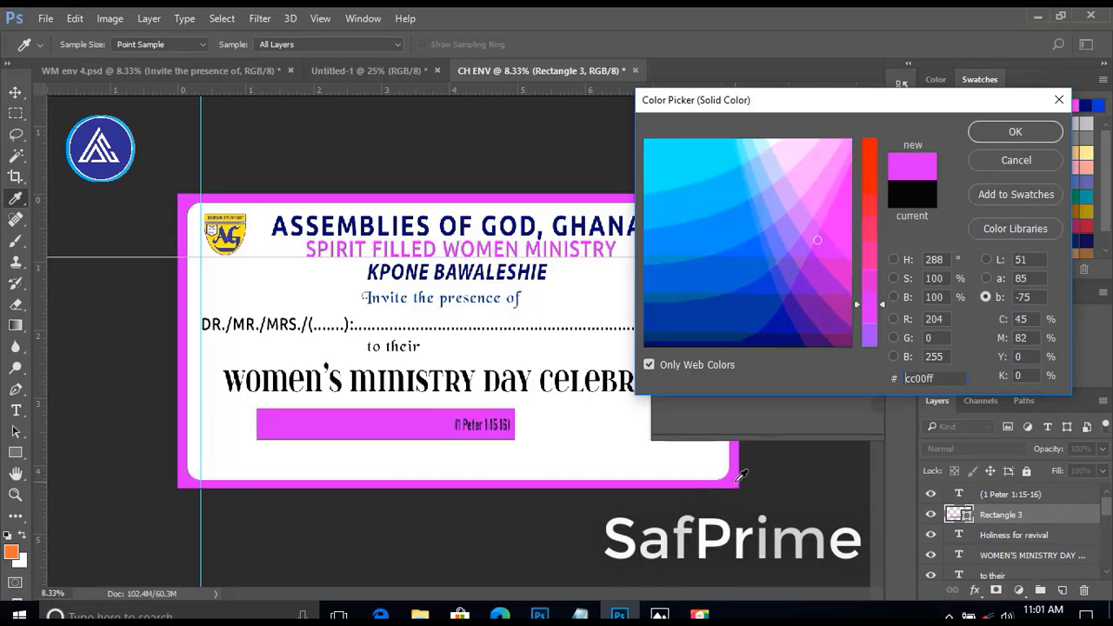
{"action": "left_click", "coordinate": [991, 133]}
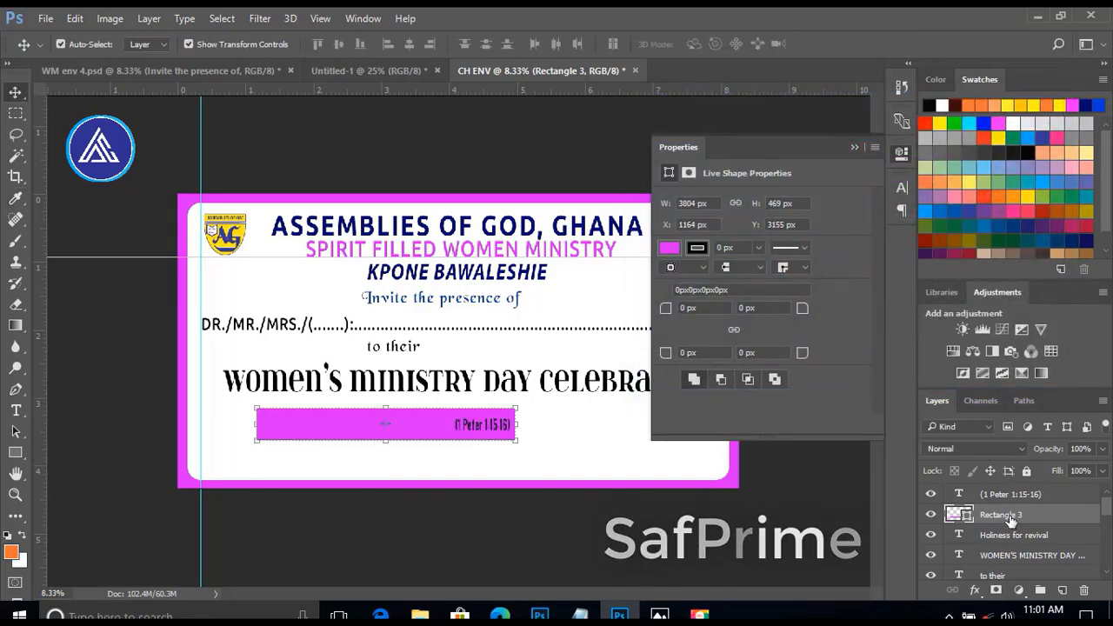
{"action": "left_click_drag", "start_coordinate": [1008, 517], "coordinate": [1015, 545]}
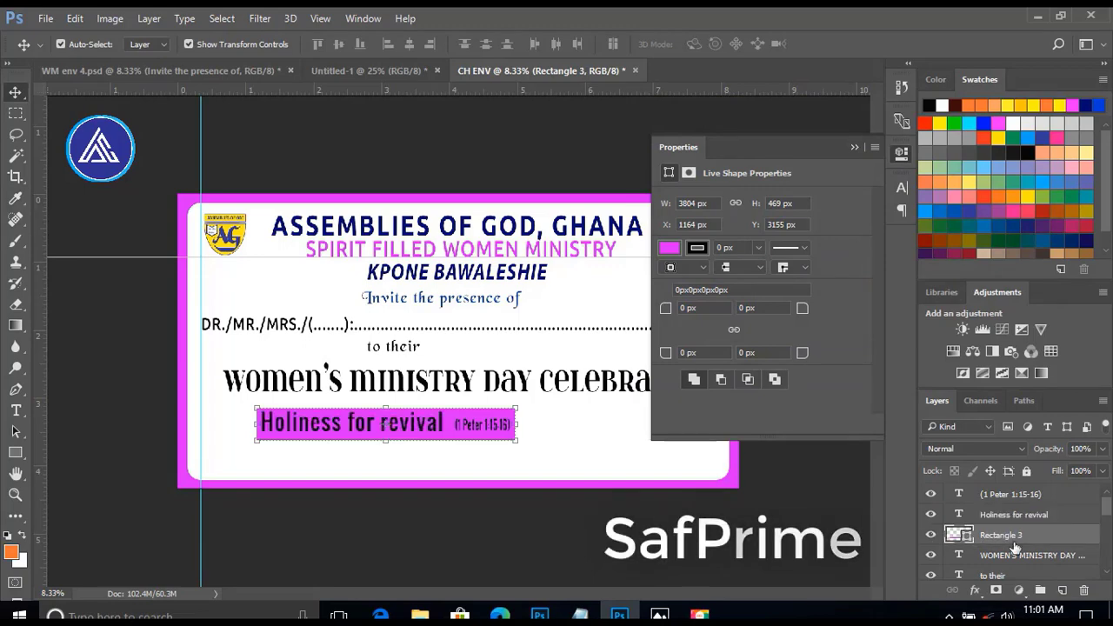
Change the text color of "Holiness for revival" and "(1 Peter 1:15-16)" to white.
{"action": "left_click", "coordinate": [413, 424]}
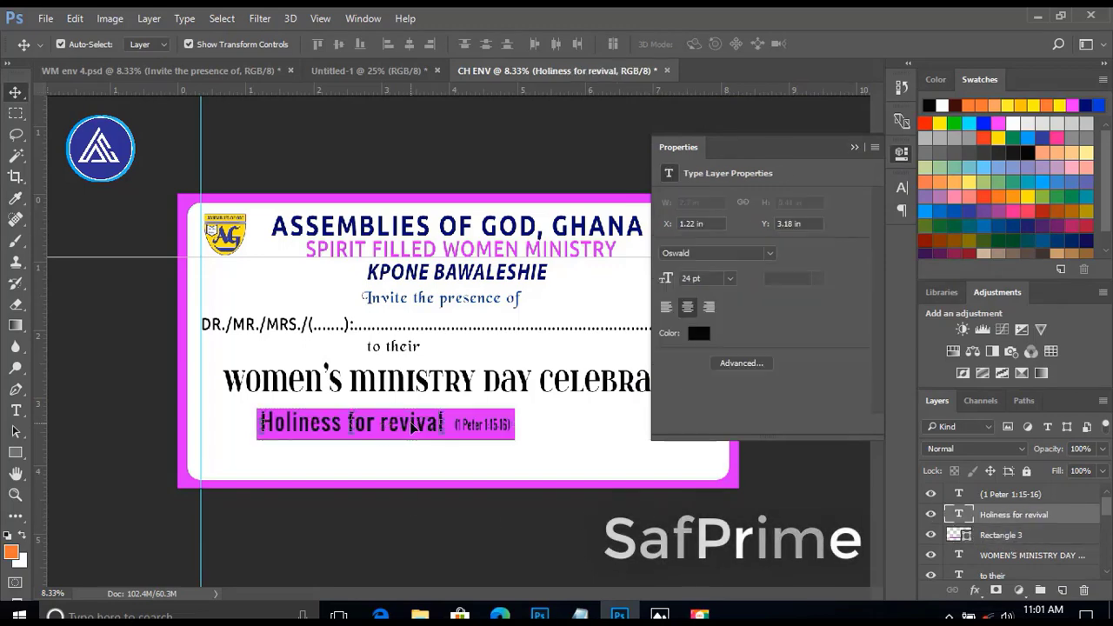
{"action": "left_click", "coordinate": [696, 332]}
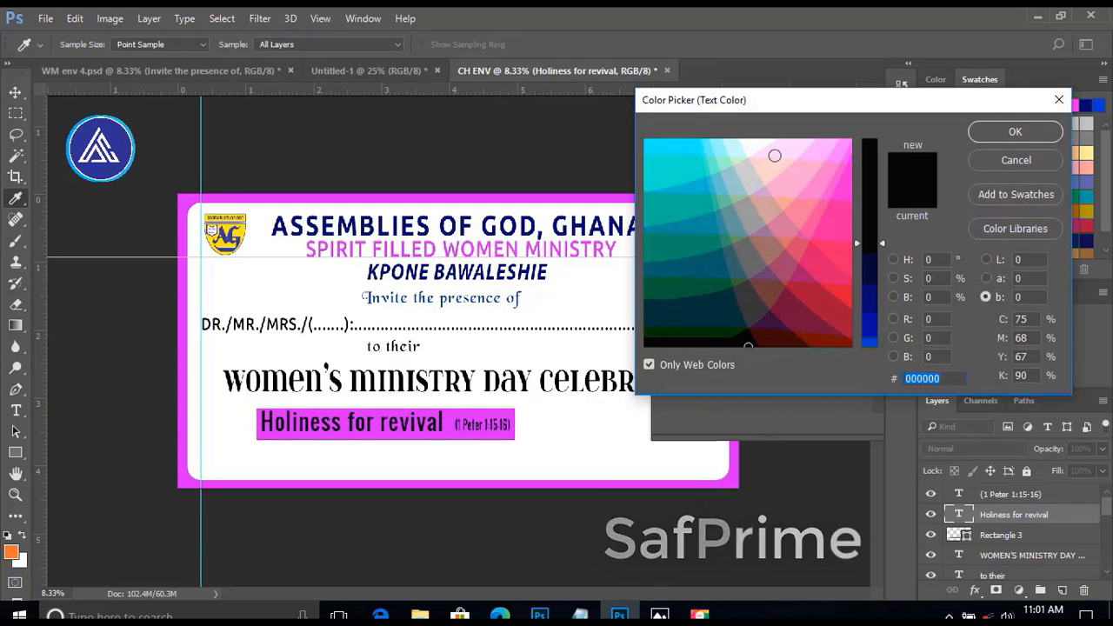
{"action": "left_click", "coordinate": [758, 139]}
{"action": "key", "text": "Return"}
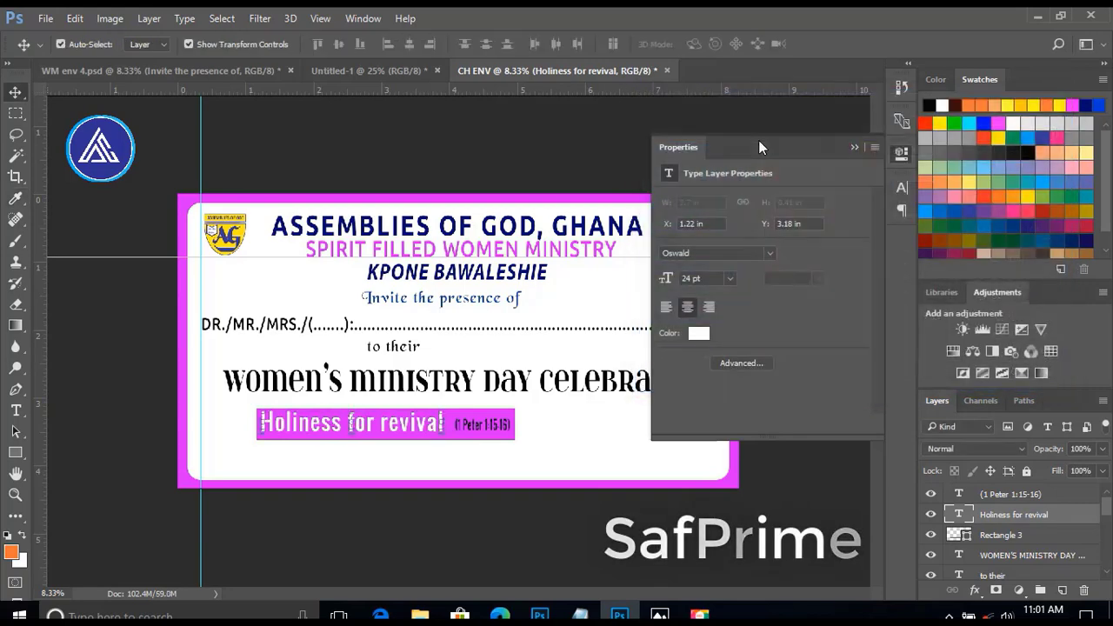
{"action": "left_click", "coordinate": [493, 426]}
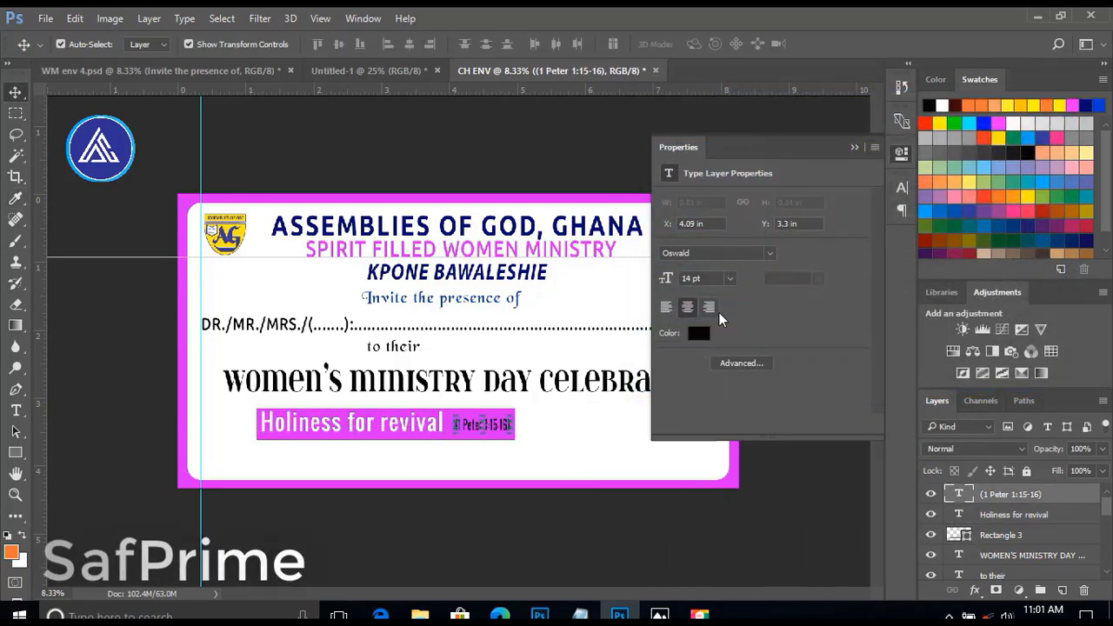
{"action": "left_click", "coordinate": [700, 335]}
{"action": "left_click", "coordinate": [753, 140]}
{"action": "key", "text": "Return"}
{"action": "left_click", "coordinate": [448, 505]}
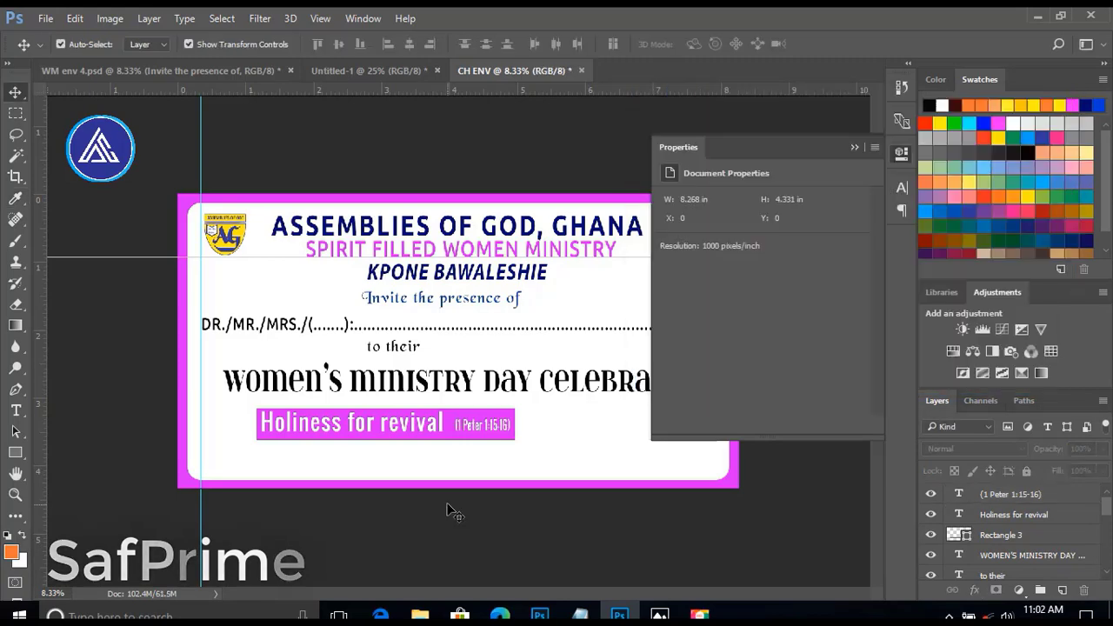
Widen the magenta rectangle behind the theme text from its right edge to about 4281 px.
{"action": "left_click", "coordinate": [430, 434]}
{"action": "left_click_drag", "start_coordinate": [519, 423], "coordinate": [546, 423]}
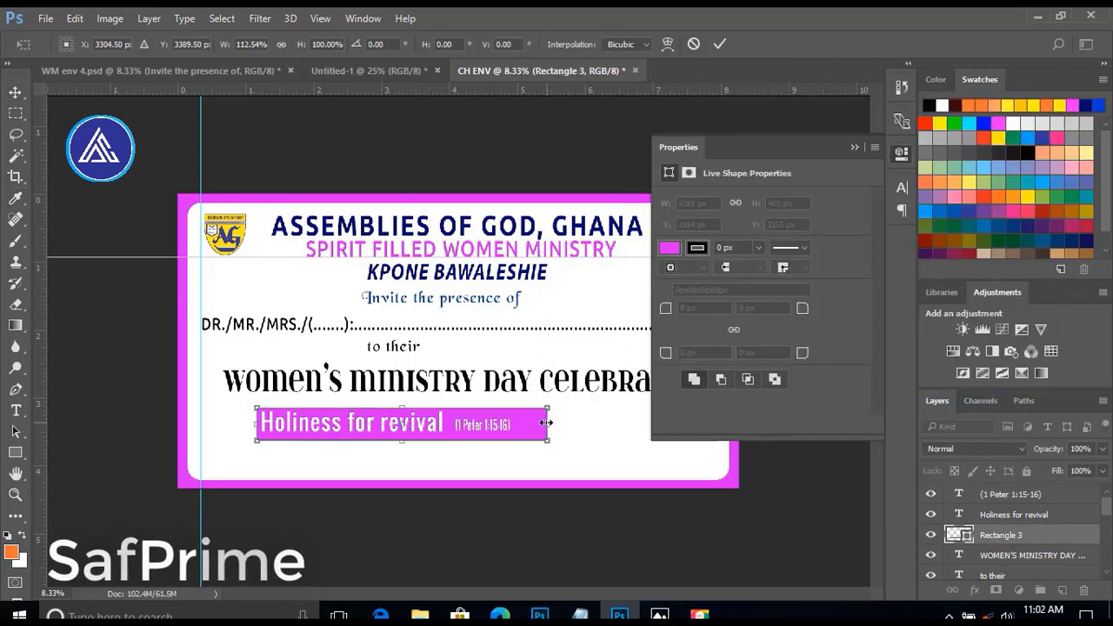
{"action": "key", "text": "Return"}
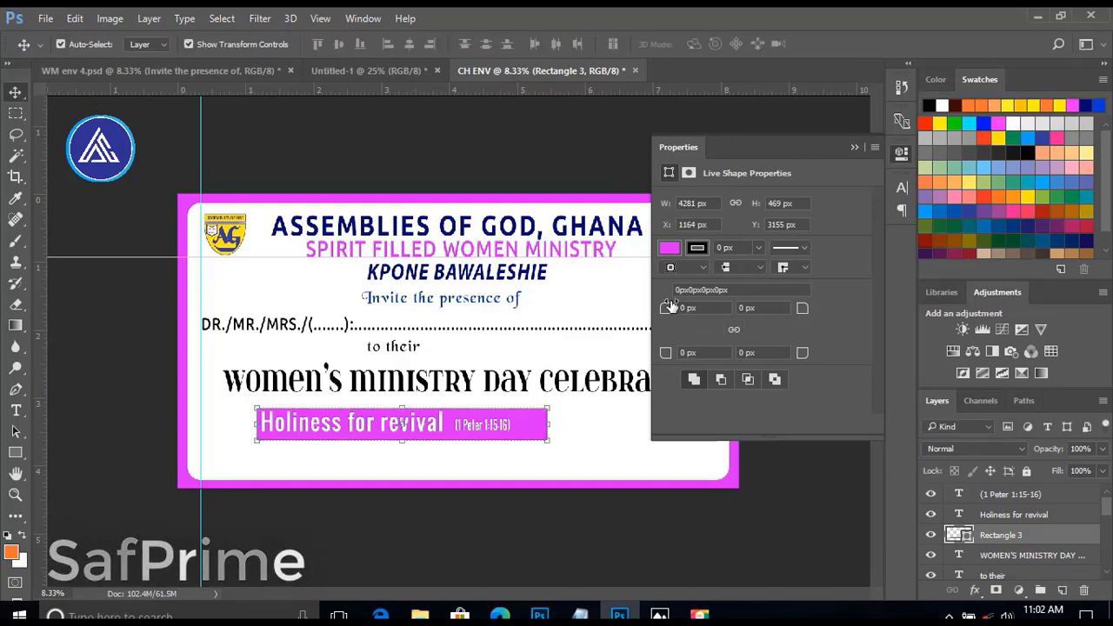
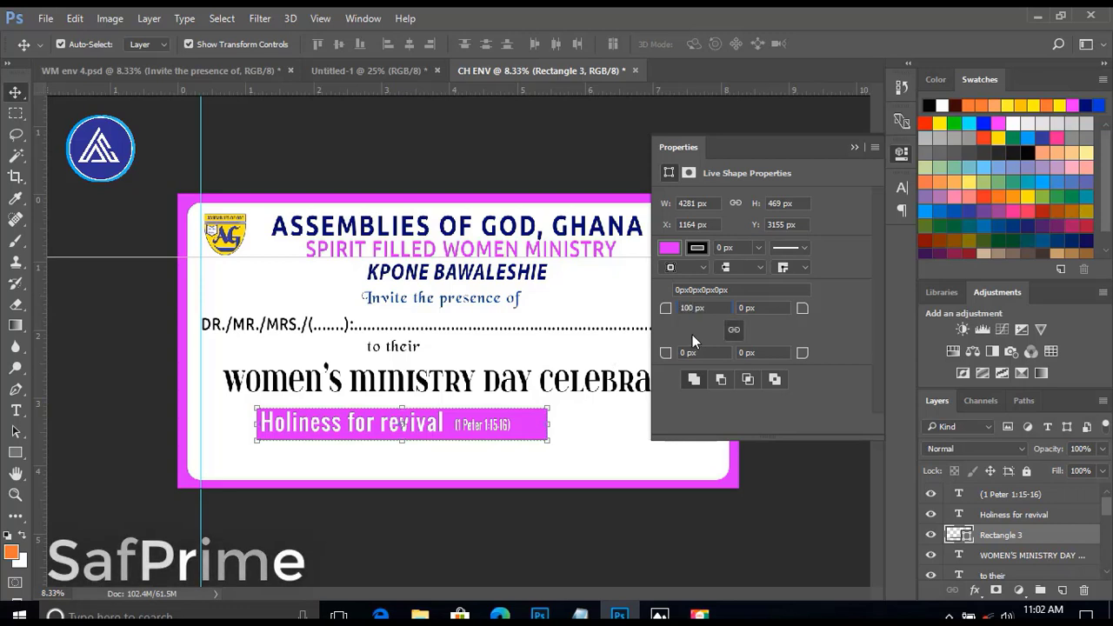
Round all corners of the magenta rectangle to 100 px and set "(1 Peter 1:15-16)" to 16 pt.
{"action": "key", "text": "Return"}
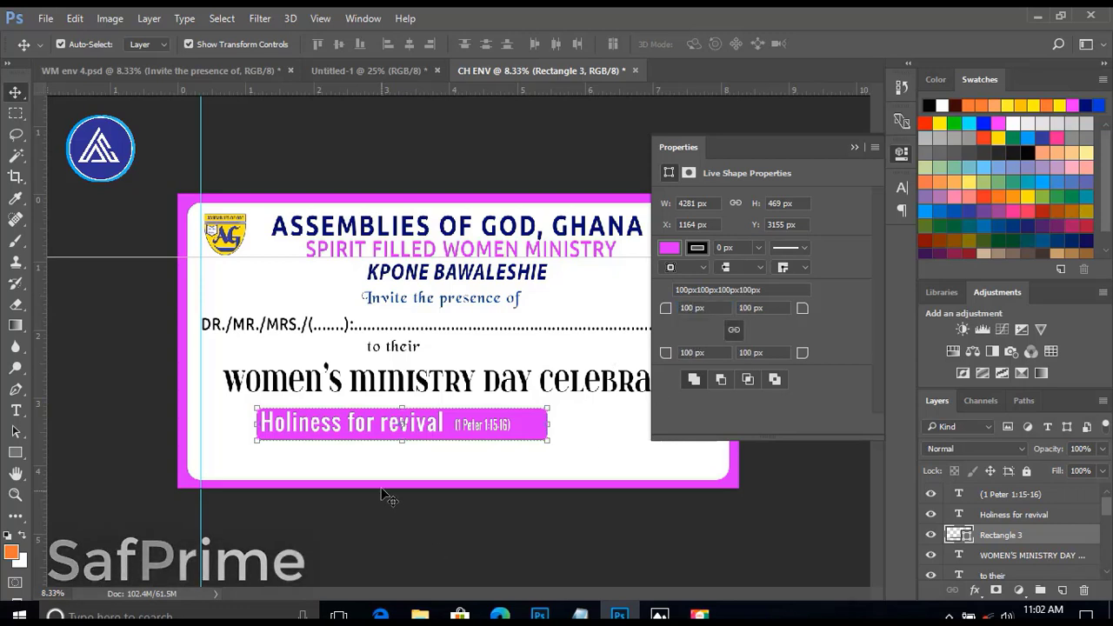
{"action": "left_click", "coordinate": [483, 425]}
{"action": "left_click", "coordinate": [728, 280]}
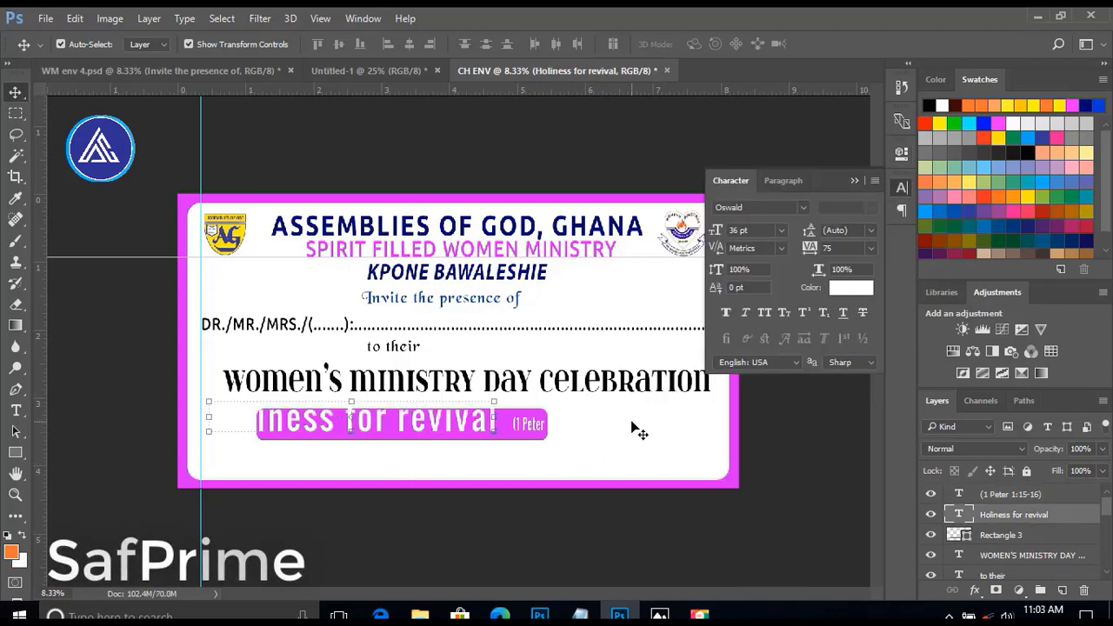
{"action": "left_click", "coordinate": [632, 422]}
Widen the magenta rectangle from its right edge to about 134% of its width.
{"action": "left_click", "coordinate": [498, 437]}
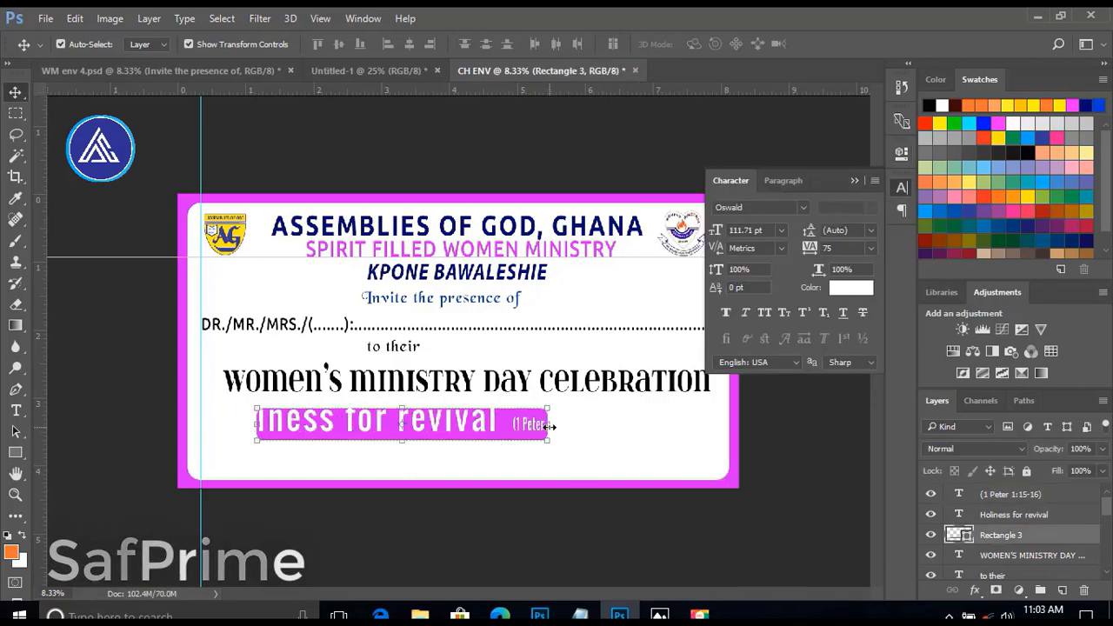
{"action": "left_click_drag", "start_coordinate": [550, 426], "coordinate": [648, 422]}
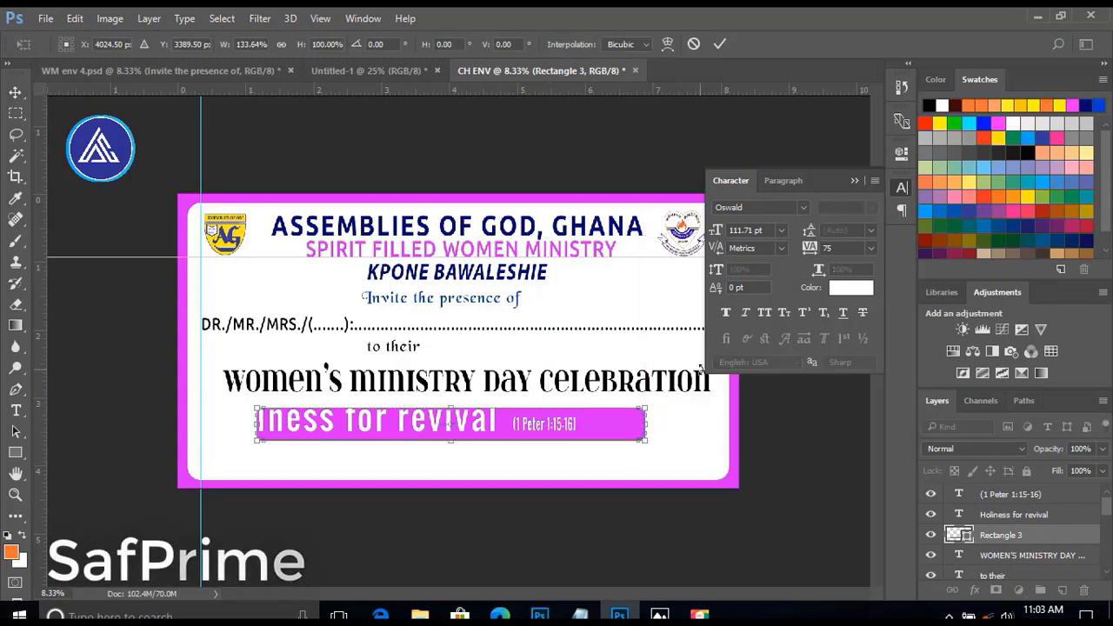
{"action": "key", "text": "Return"}
{"action": "left_click", "coordinate": [574, 476]}
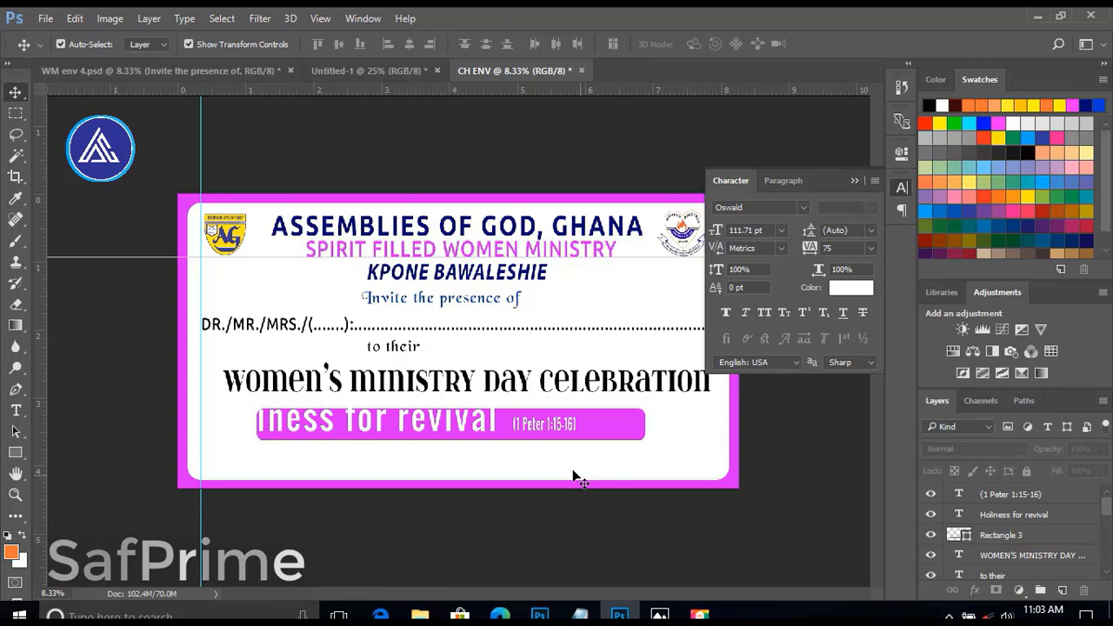
Move "Holiness for revival" and "(1 Peter 1:15-16)" together to the right so both fit inside the magenta rectangle.
{"action": "left_click", "coordinate": [545, 421]}
{"action": "key", "text": "ctrl+t"}
{"action": "left_click_drag", "start_coordinate": [405, 408], "coordinate": [405, 406]}
{"action": "left_click", "coordinate": [693, 42]}
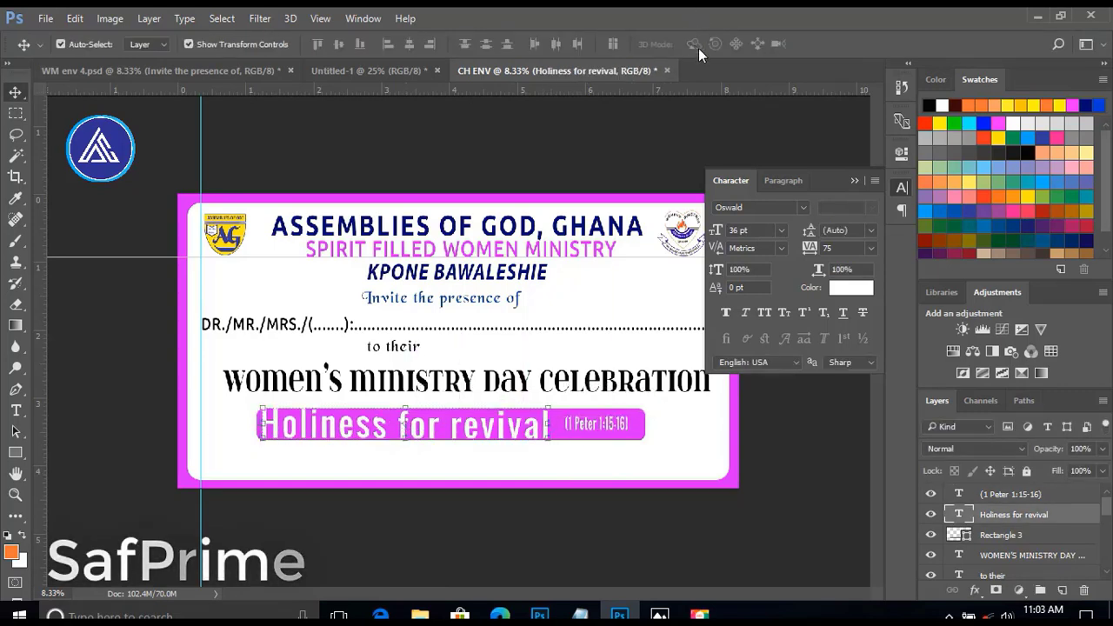
Set "Holiness for revival" to 30 pt and nudge it slightly up and left within the magenta rectangle.
{"action": "left_click", "coordinate": [783, 230]}
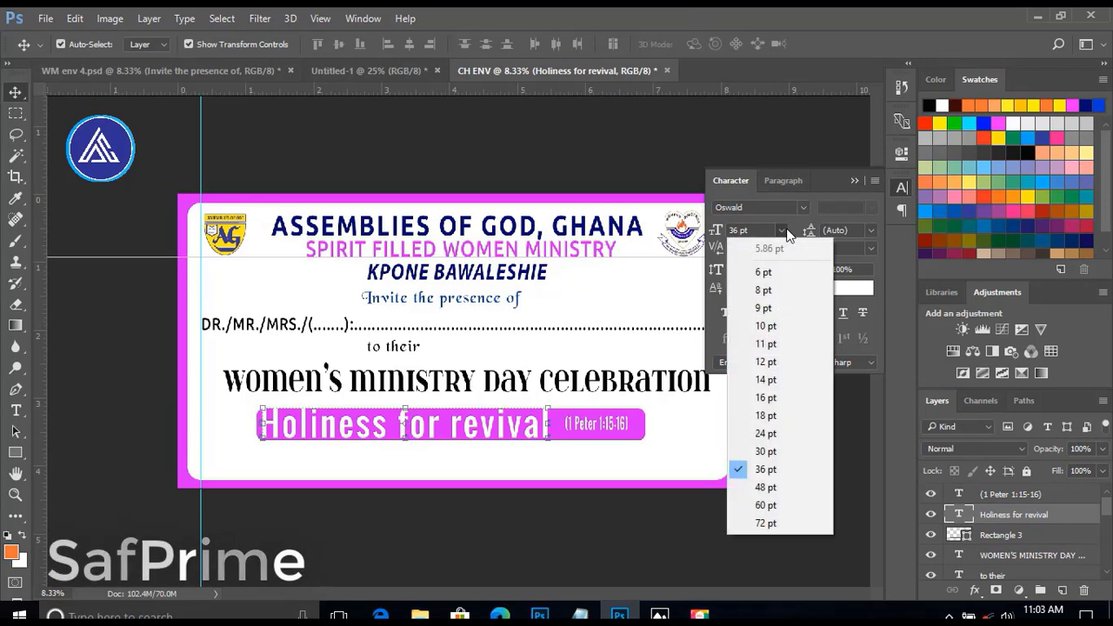
{"action": "left_click", "coordinate": [778, 451]}
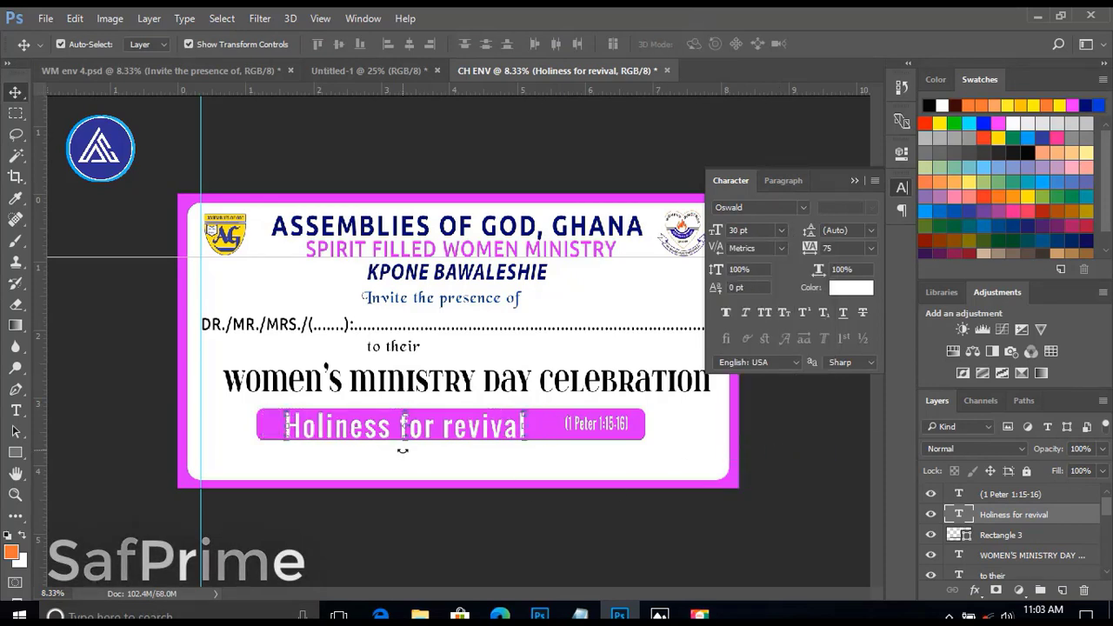
{"action": "key", "text": "Up"}
{"action": "key", "text": "Up"}
{"action": "key", "text": "Up"}
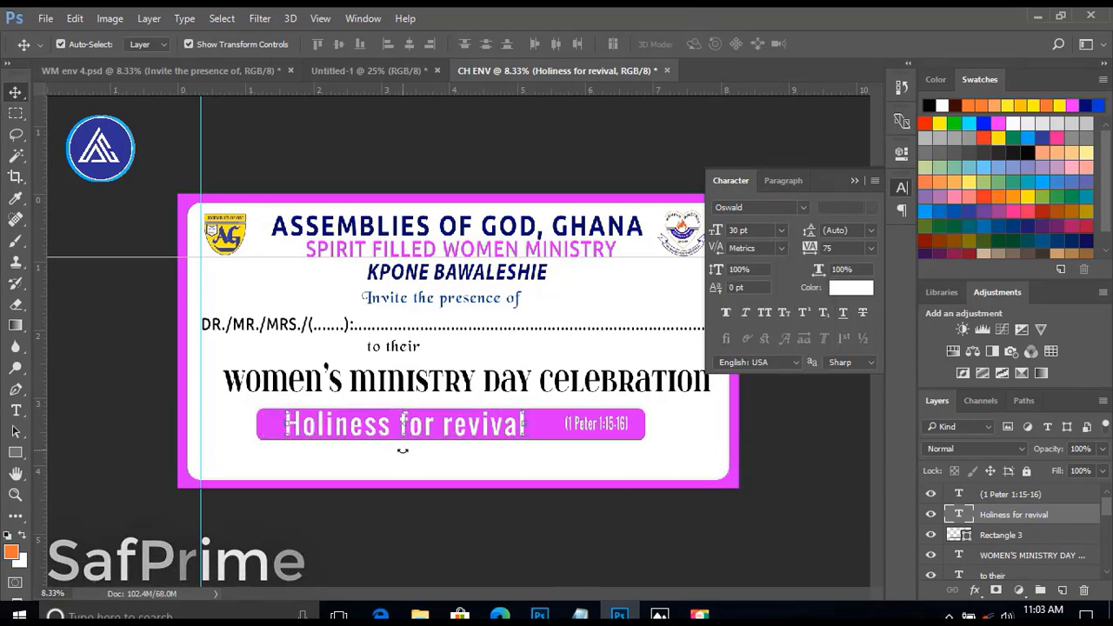
{"action": "key", "text": "Left"}
{"action": "key", "text": "Left"}
{"action": "key", "text": "Left"}
{"action": "key", "text": "Left"}
{"action": "key", "text": "Left"}
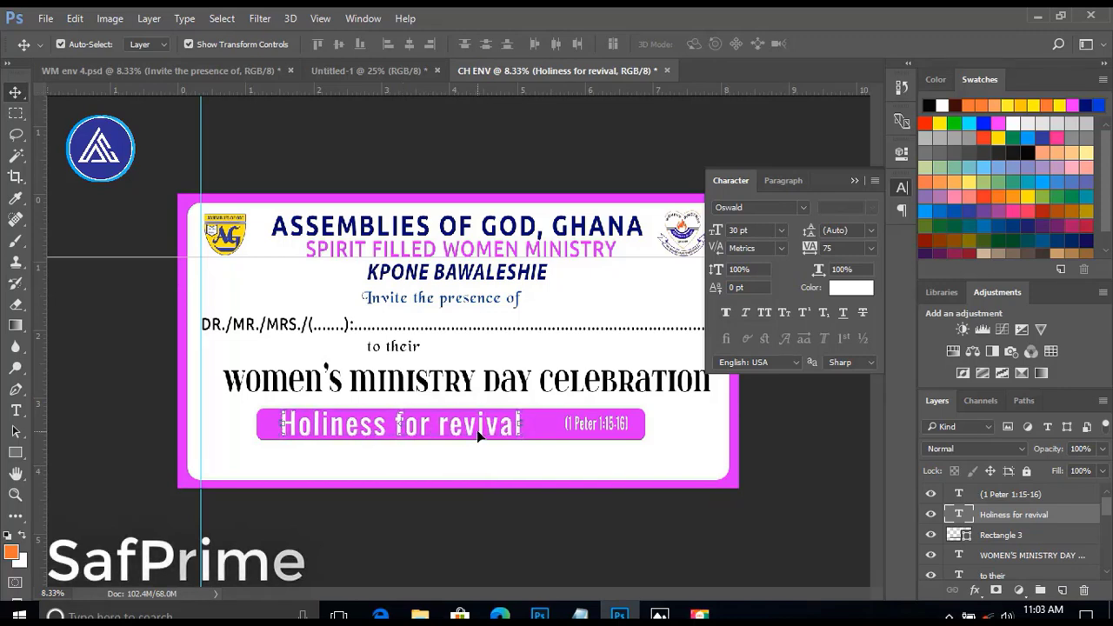
Nudge "(1 Peter 1:15-16)" left to sit close behind "Holiness for revival".
{"action": "left_click", "coordinate": [596, 426]}
{"action": "key", "text": "shift+Left"}
{"action": "key", "text": "shift+Left"}
{"action": "key", "text": "shift+Left"}
{"action": "key", "text": "shift+Left"}
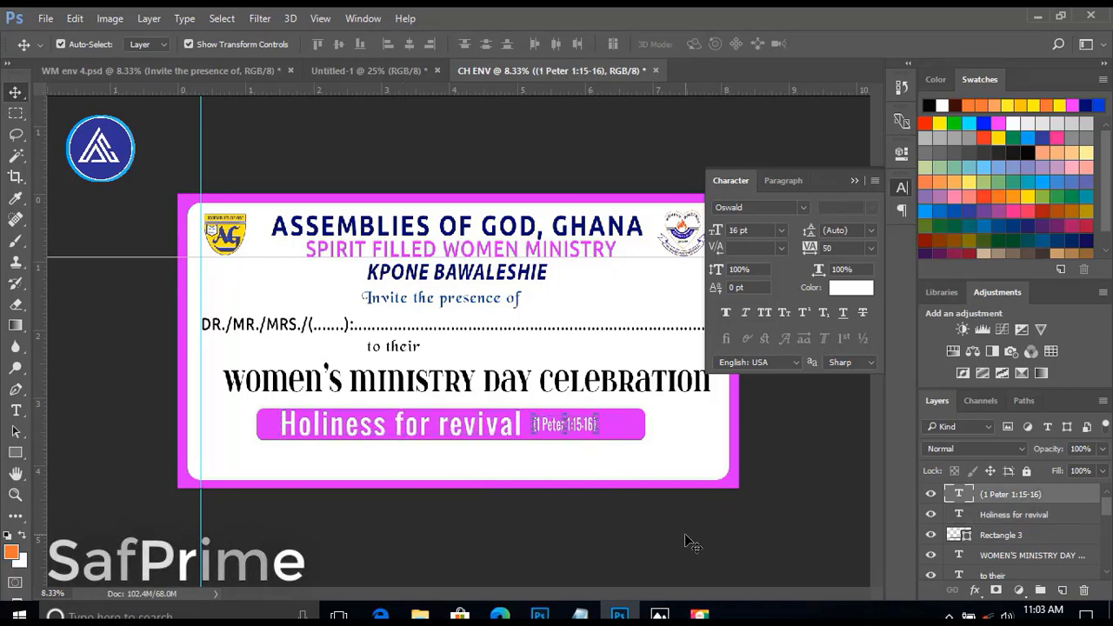
{"action": "left_click", "coordinate": [291, 515]}
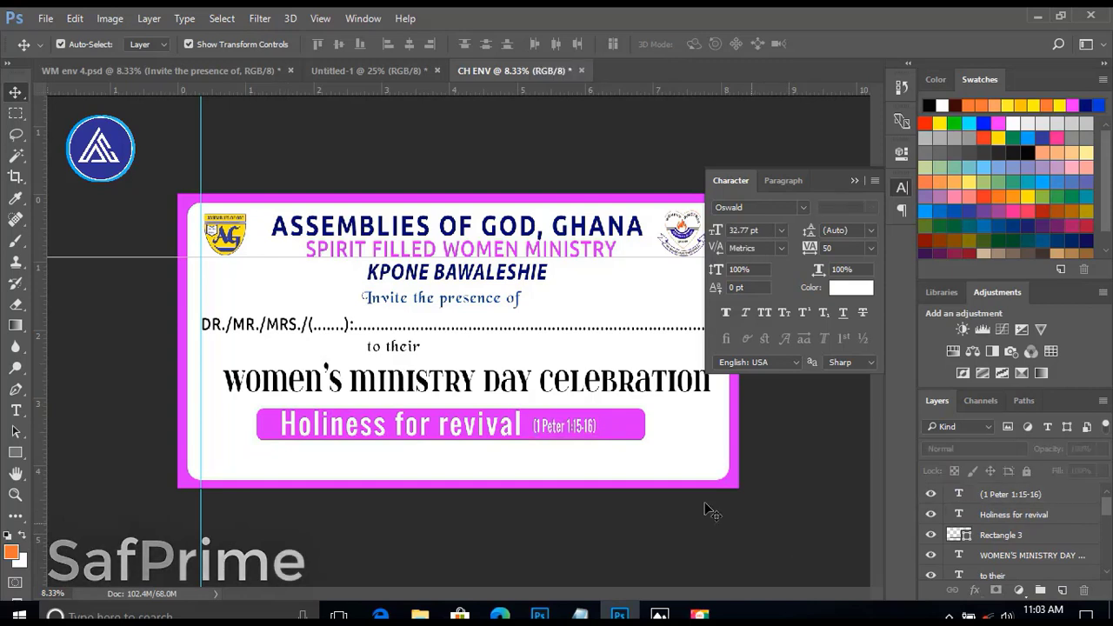
Narrow the magenta rectangle from both ends to about 89% of its width around the theme text.
{"action": "left_click", "coordinate": [629, 424]}
{"action": "left_click_drag", "start_coordinate": [649, 427], "coordinate": [617, 430]}
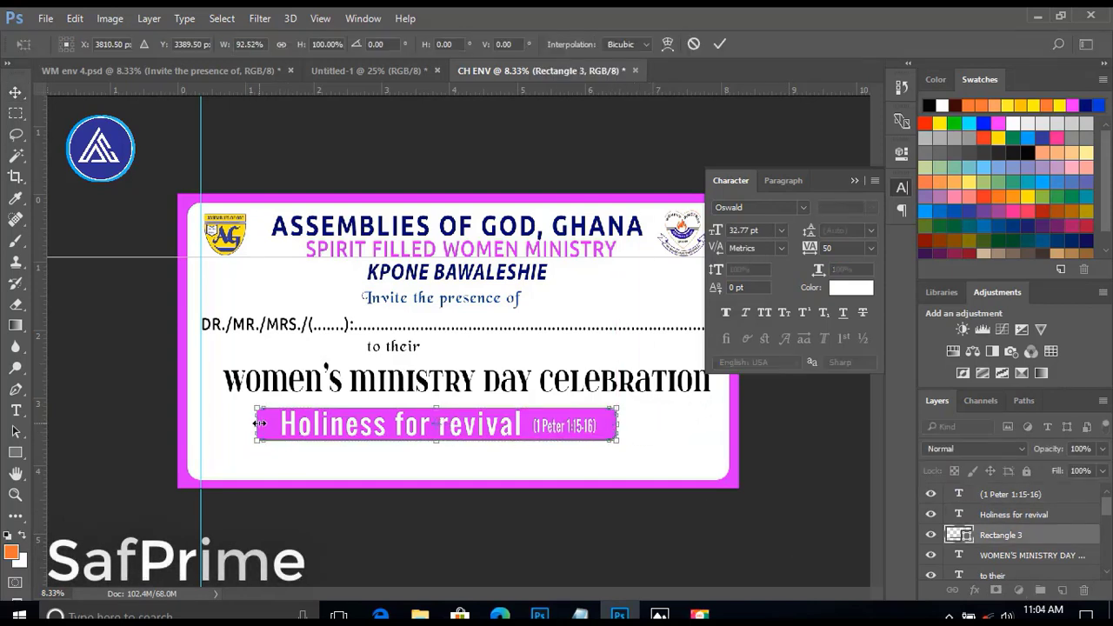
{"action": "left_click_drag", "start_coordinate": [259, 423], "coordinate": [268, 420]}
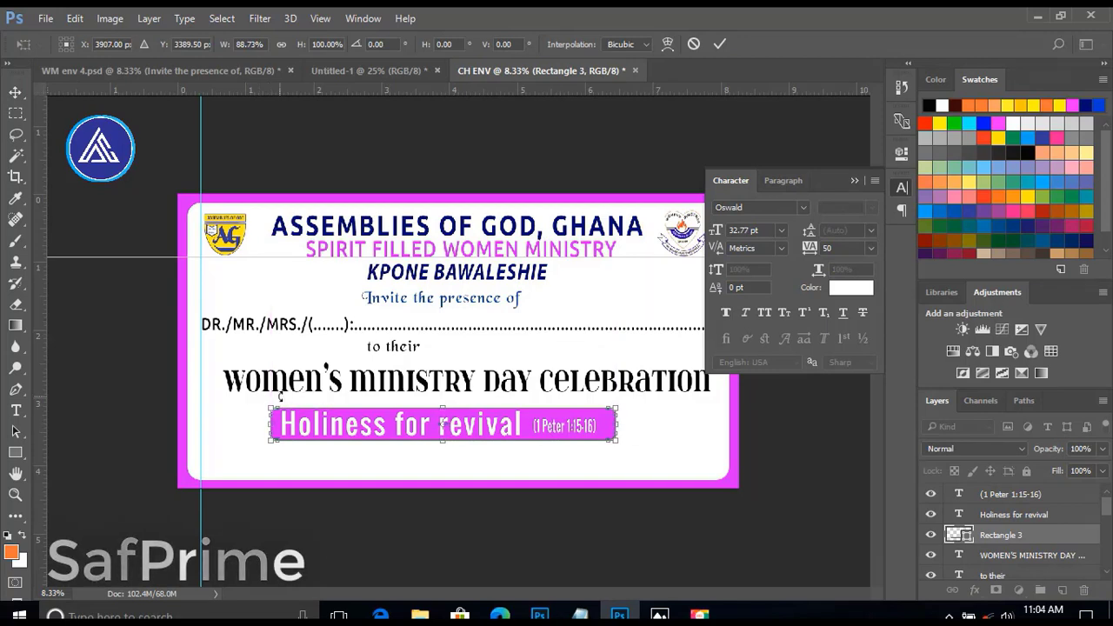
{"action": "key", "text": "Return"}
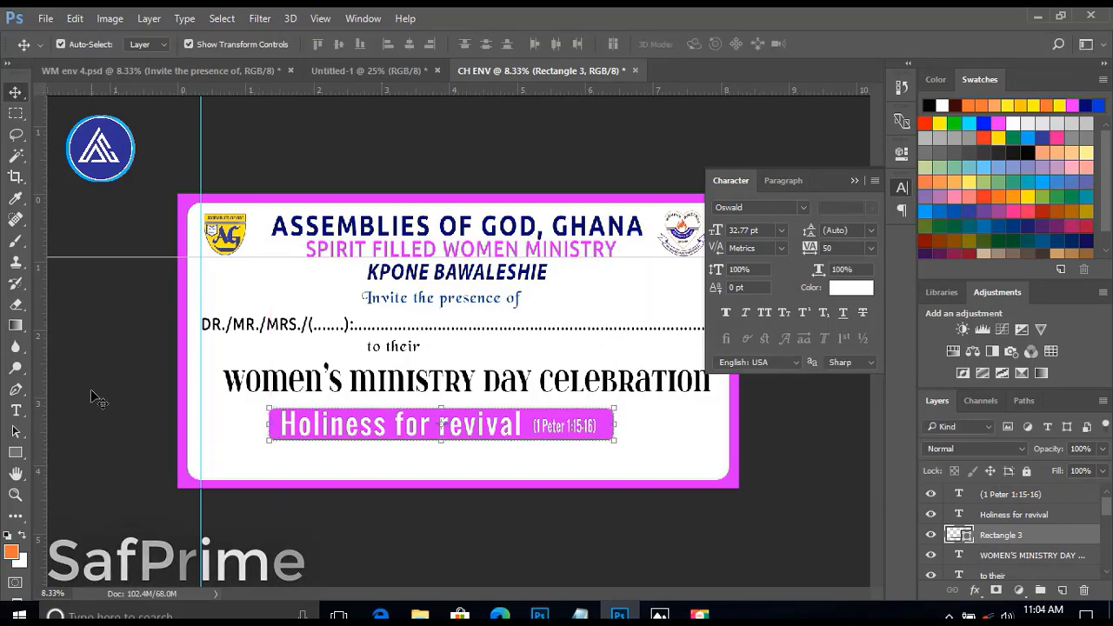
Add a "theme:" text line in the event title's itsadzoke font at 12 pt, left of the magenta banner.
{"action": "left_click", "coordinate": [137, 385]}
{"action": "left_click", "coordinate": [245, 386]}
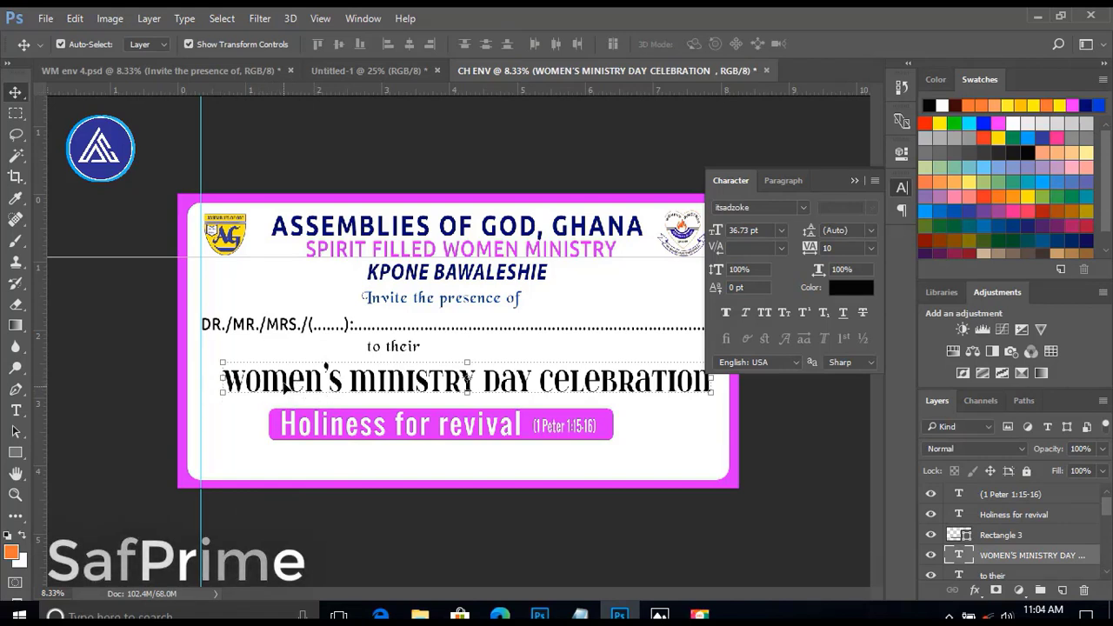
{"action": "left_click", "coordinate": [17, 410]}
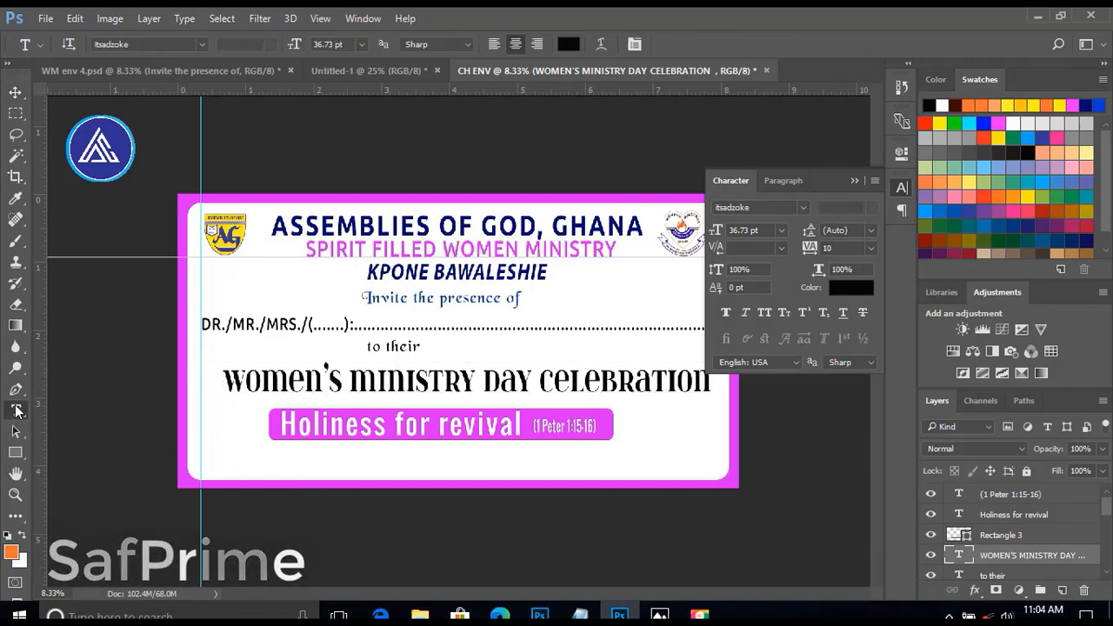
{"action": "left_click", "coordinate": [213, 432]}
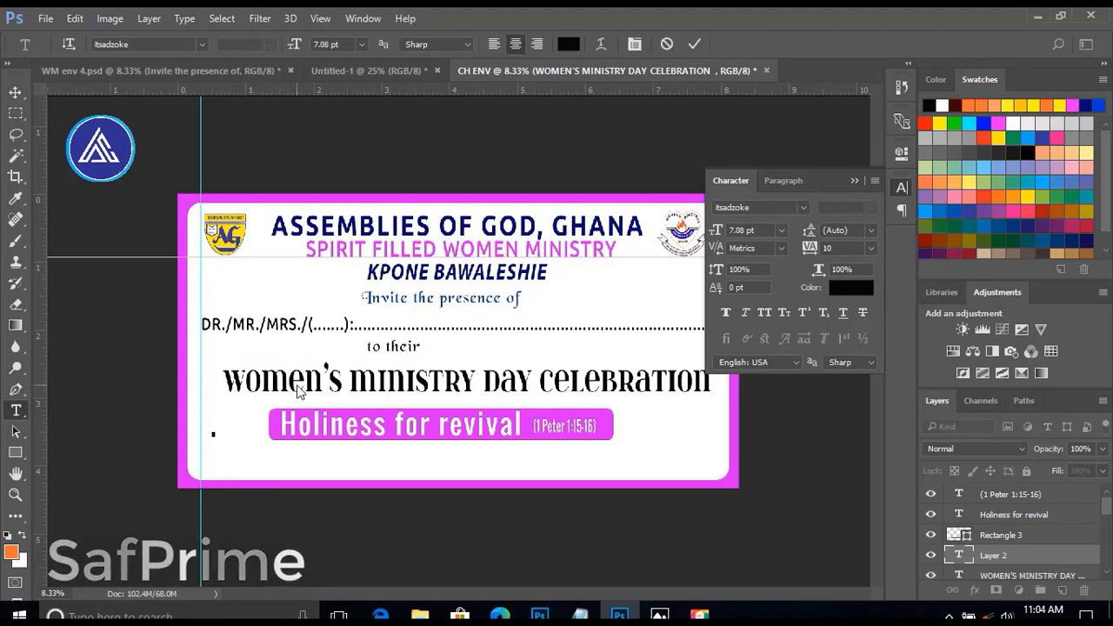
{"action": "left_click", "coordinate": [781, 231]}
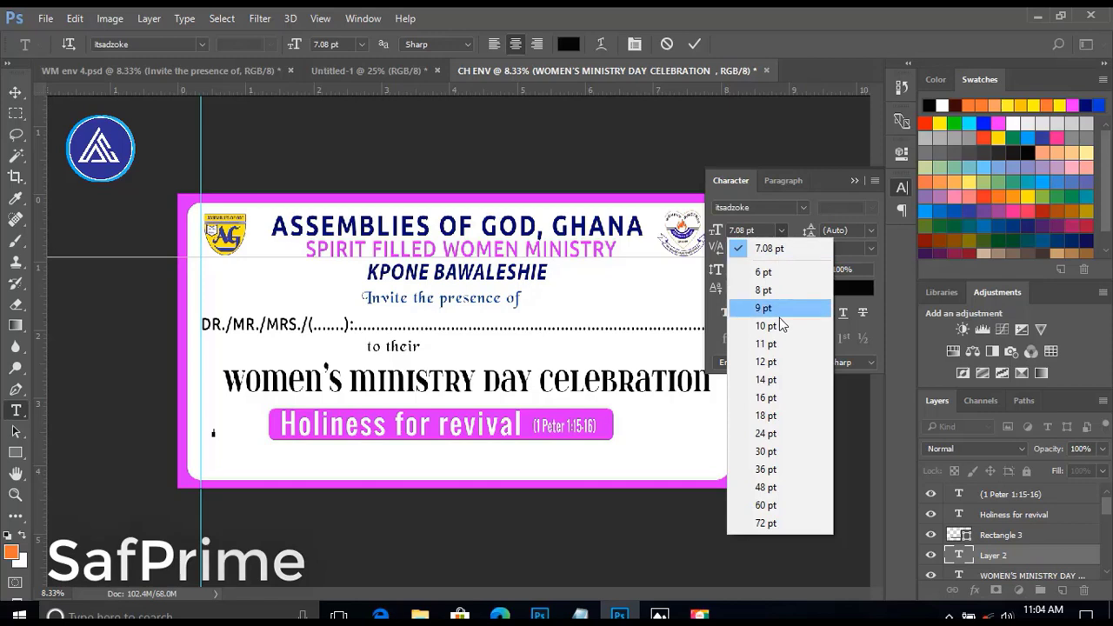
{"action": "left_click", "coordinate": [766, 362]}
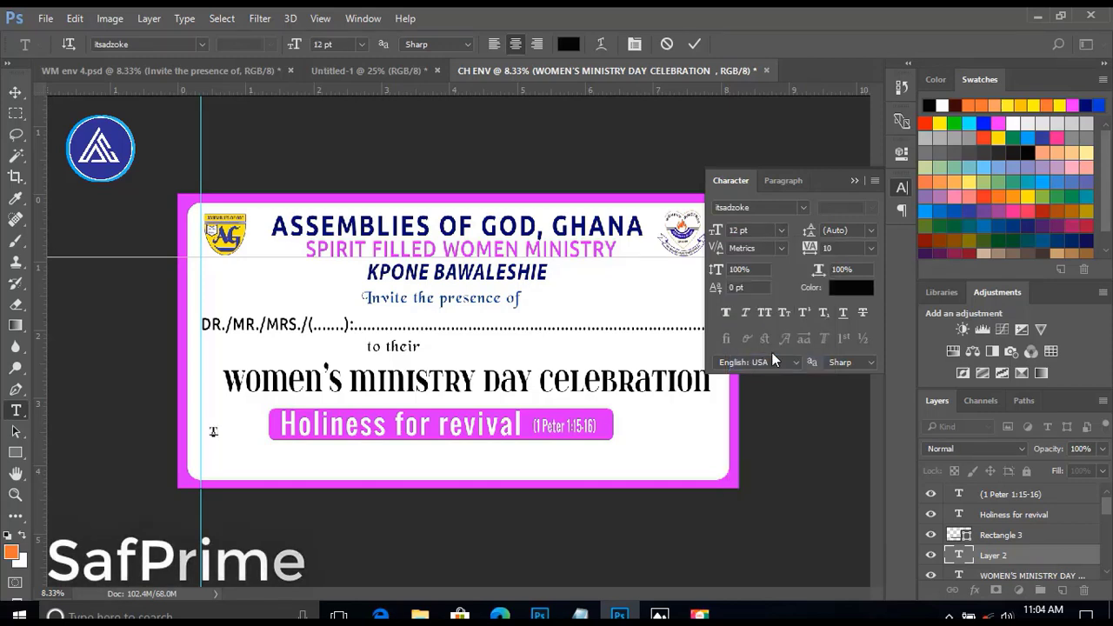
{"action": "type", "text": "me"}
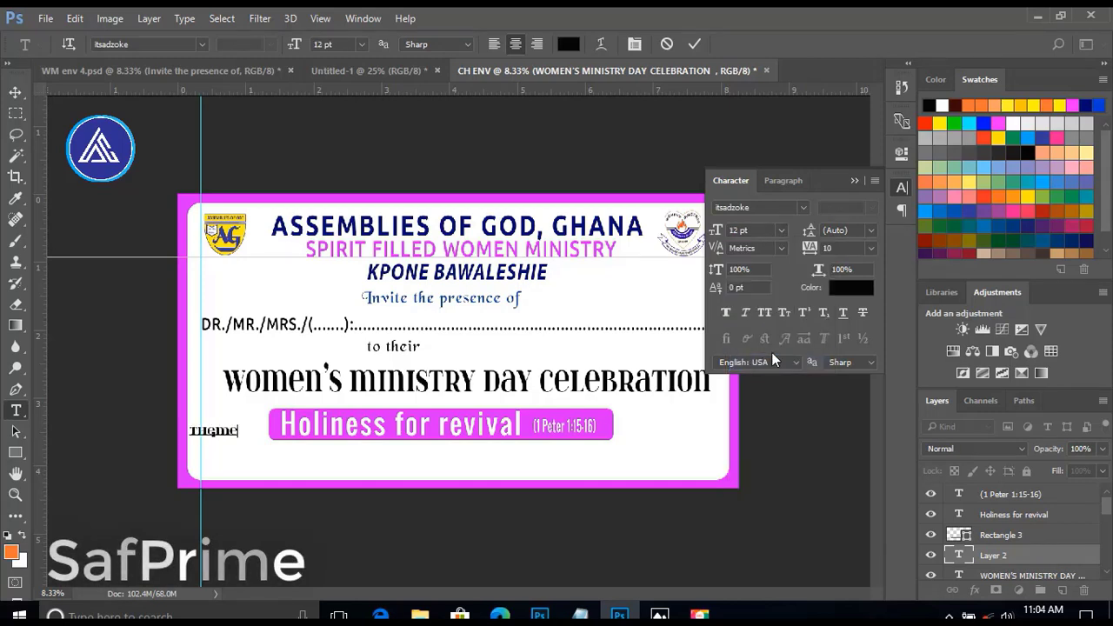
{"action": "type", "text": ":"}
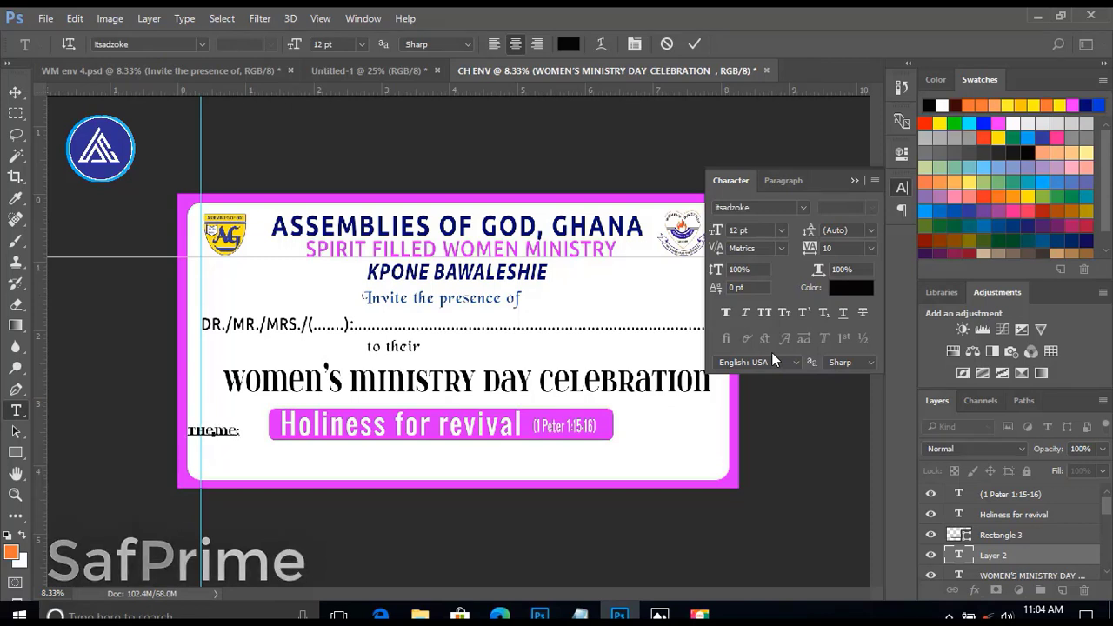
{"action": "key", "text": "ctrl+Return"}
Line up "theme:" vertically with the magenta banner and set its size to 18 pt.
{"action": "key", "text": "v"}
{"action": "left_click_drag", "start_coordinate": [213, 429], "coordinate": [229, 423]}
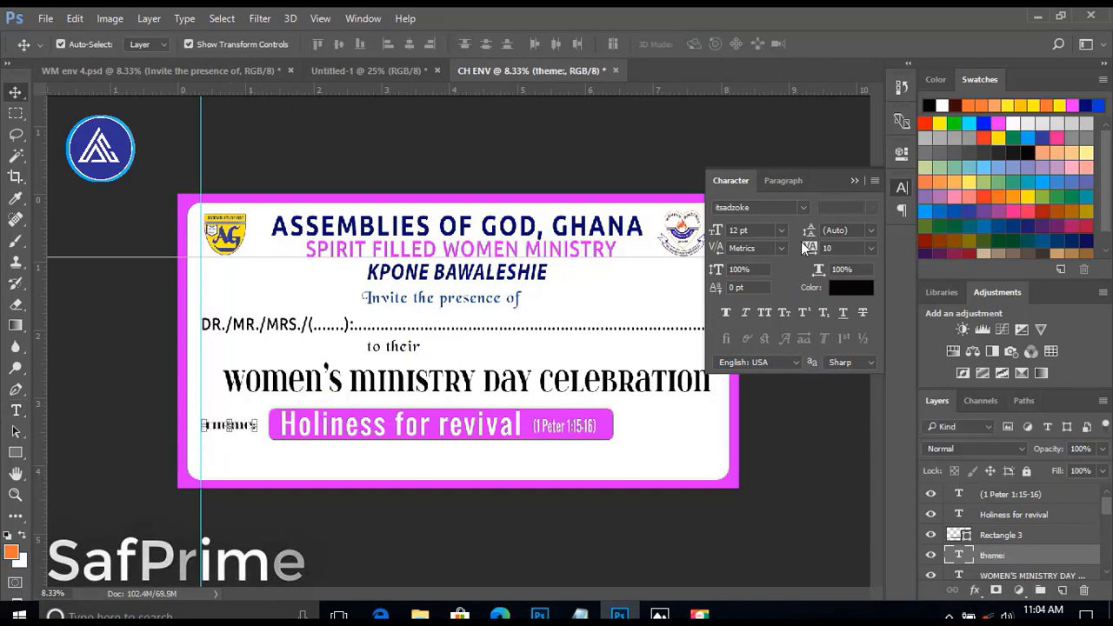
{"action": "left_click", "coordinate": [786, 229]}
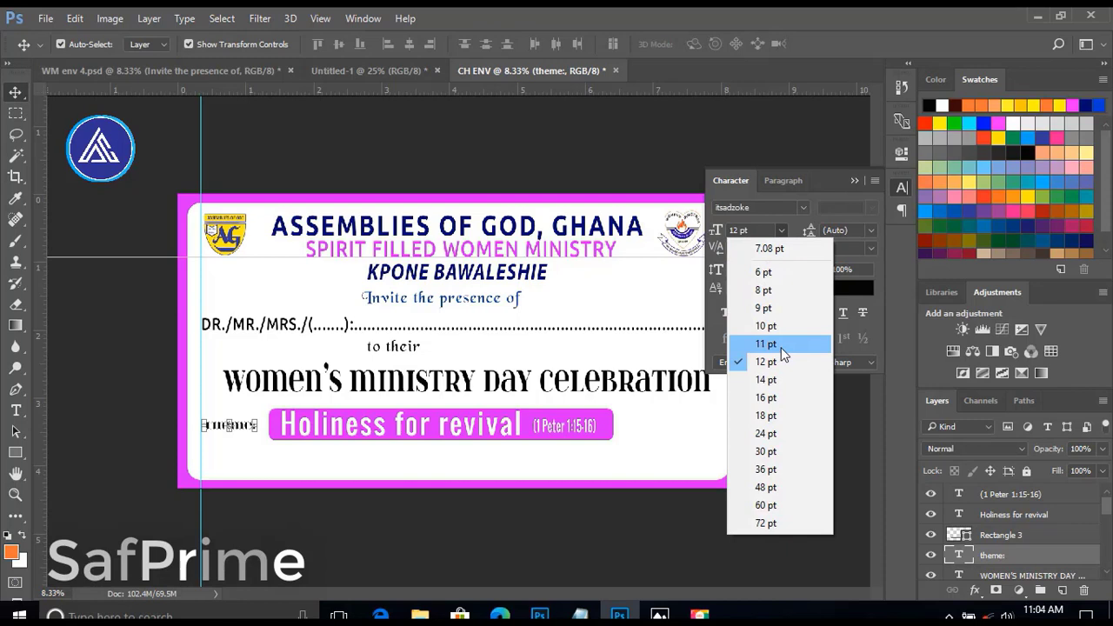
{"action": "left_click", "coordinate": [765, 400]}
Shift "theme:" and the banner with its texts right so the row starts at the vertical guide.
{"action": "left_click_drag", "start_coordinate": [635, 421], "coordinate": [209, 431]}
{"action": "key", "text": "shift+Right"}
{"action": "key", "text": "shift+Right"}
{"action": "key", "text": "shift+Right"}
{"action": "key", "text": "shift+Right"}
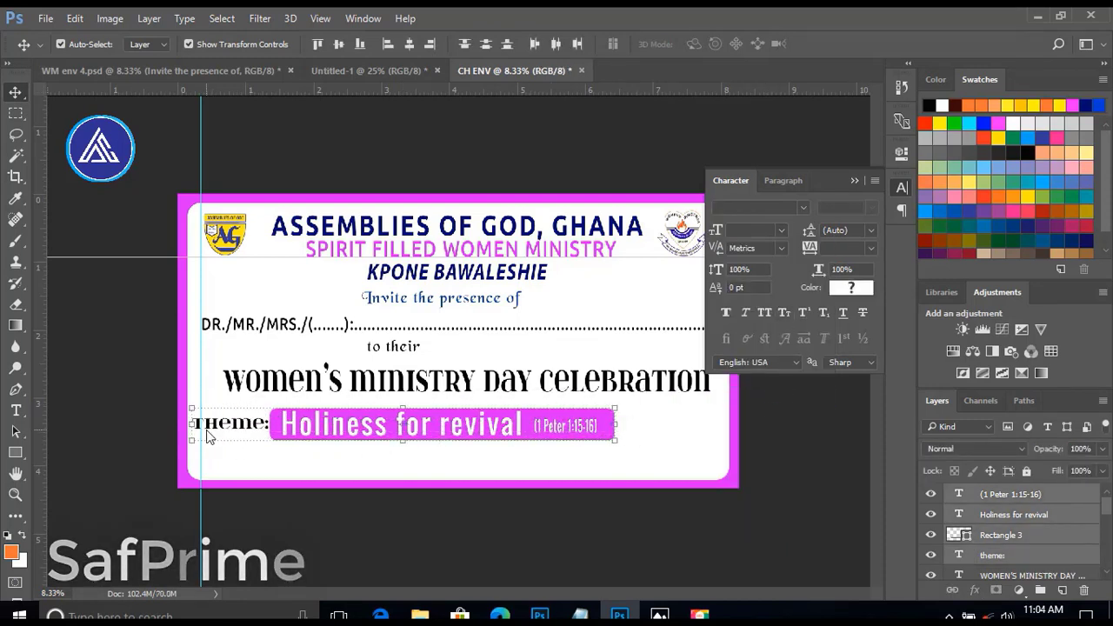
{"action": "key", "text": "shift+Right"}
{"action": "key", "text": "shift+Right"}
{"action": "key", "text": "shift+Right"}
{"action": "key", "text": "shift+Right"}
{"action": "key", "text": "shift+Right"}
{"action": "key", "text": "shift+Right"}
{"action": "key", "text": "shift+Right"}
{"action": "key", "text": "shift+Right"}
{"action": "key", "text": "shift+Right"}
{"action": "key", "text": "shift+Right"}
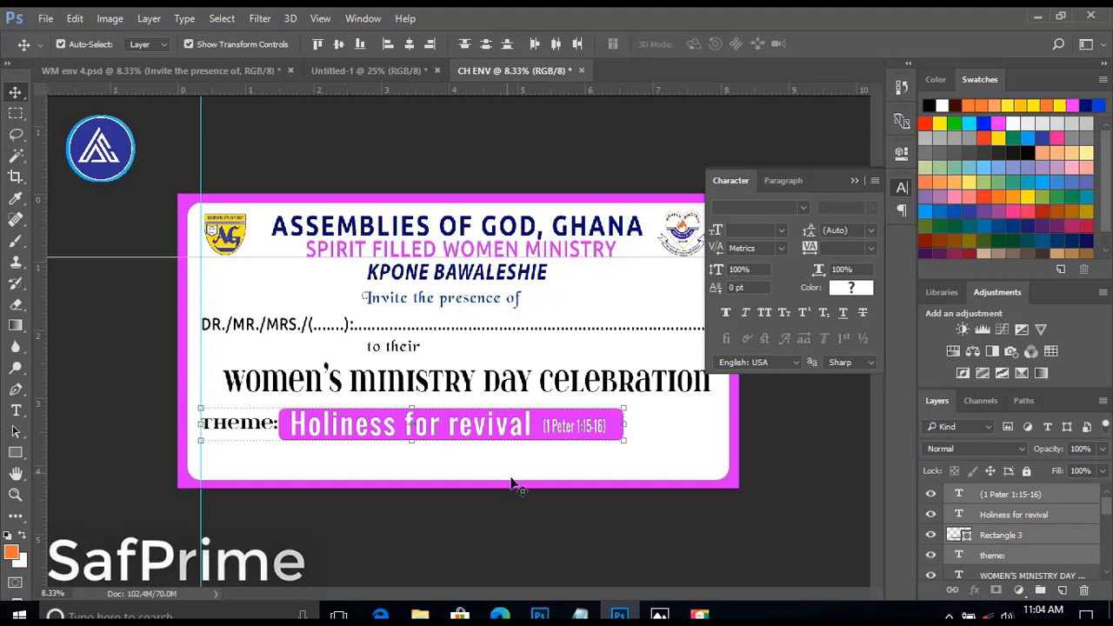
{"action": "left_click", "coordinate": [781, 420]}
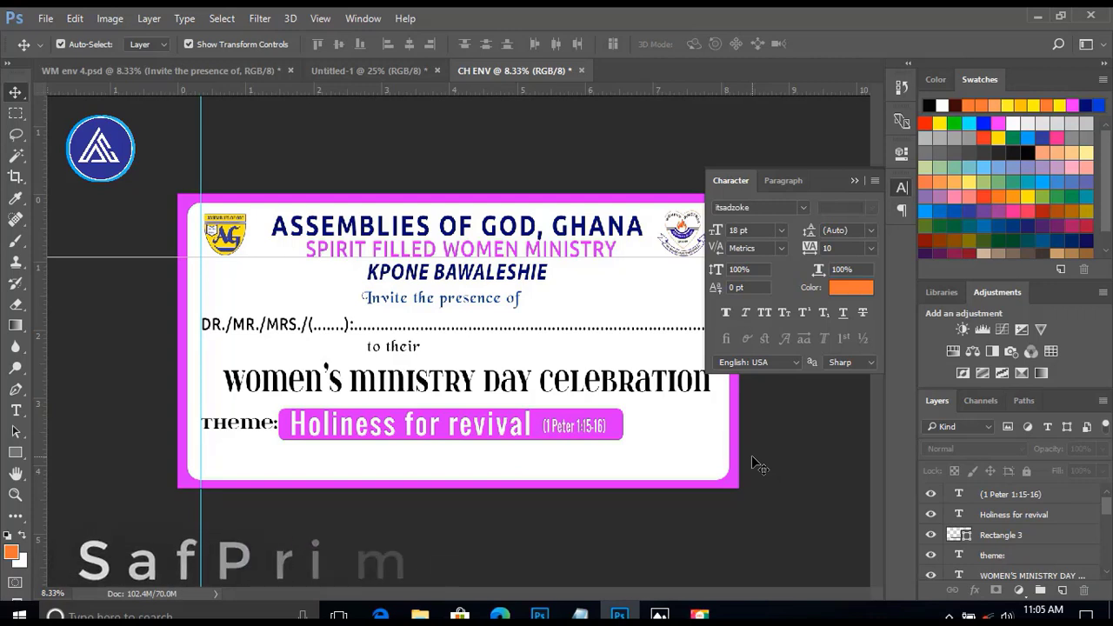
Nudge the guest line, "to their", the event title and the theme row up together toward "Invite the presence of".
{"action": "left_click_drag", "start_coordinate": [209, 448], "coordinate": [620, 313]}
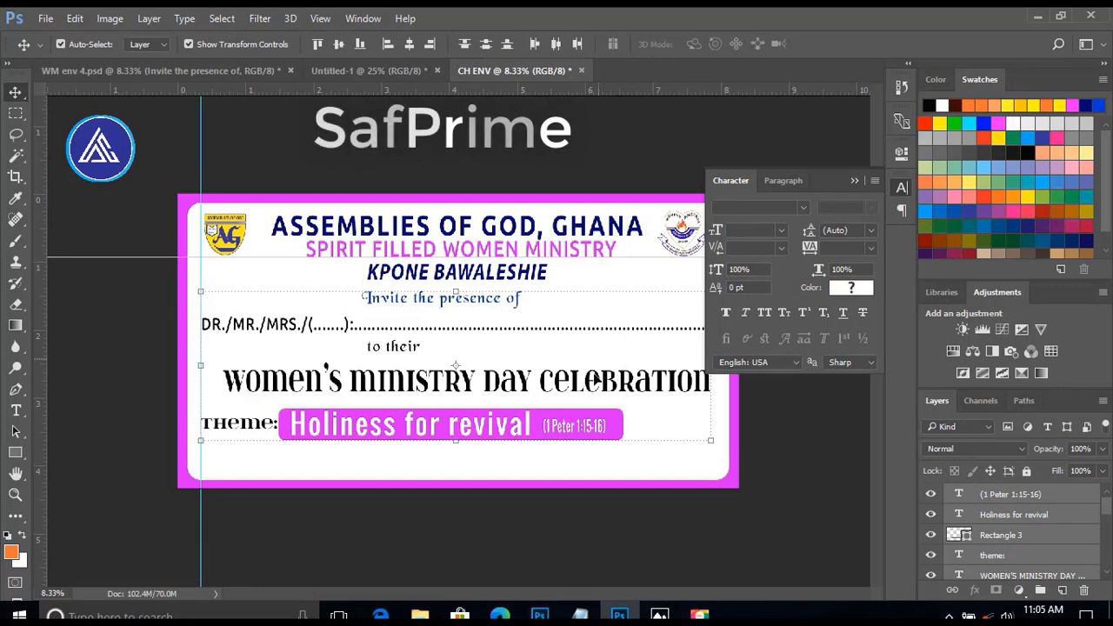
{"action": "left_click_drag", "start_coordinate": [218, 482], "coordinate": [606, 330]}
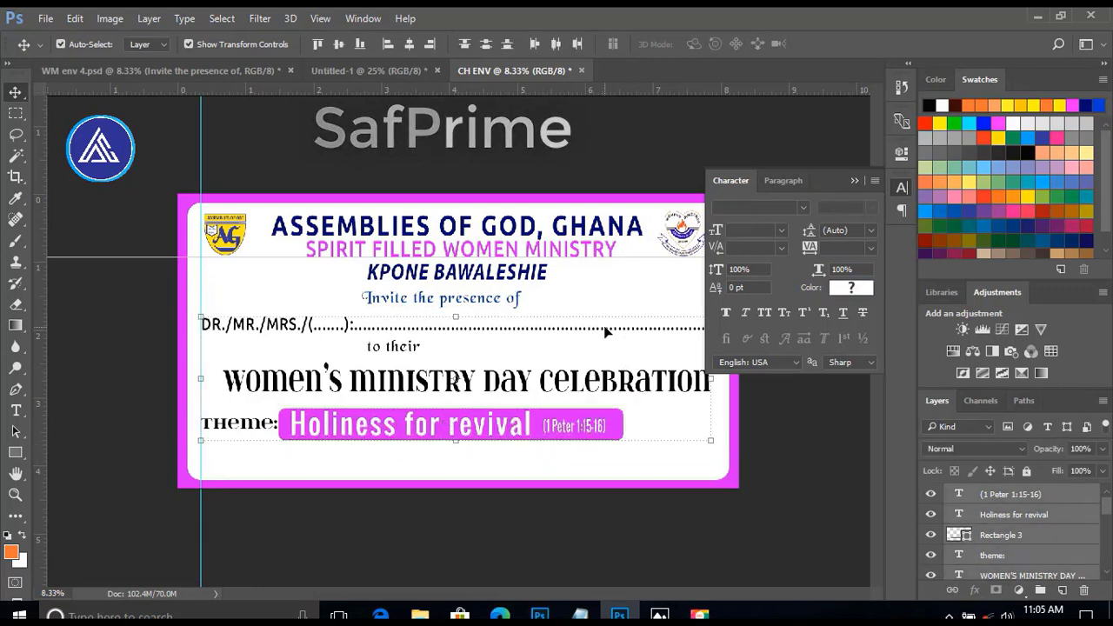
{"action": "key", "text": "shift+Up"}
{"action": "key", "text": "shift+Up"}
{"action": "key", "text": "shift+Up"}
{"action": "key", "text": "shift+Up"}
{"action": "key", "text": "shift+Up"}
{"action": "key", "text": "shift+Up"}
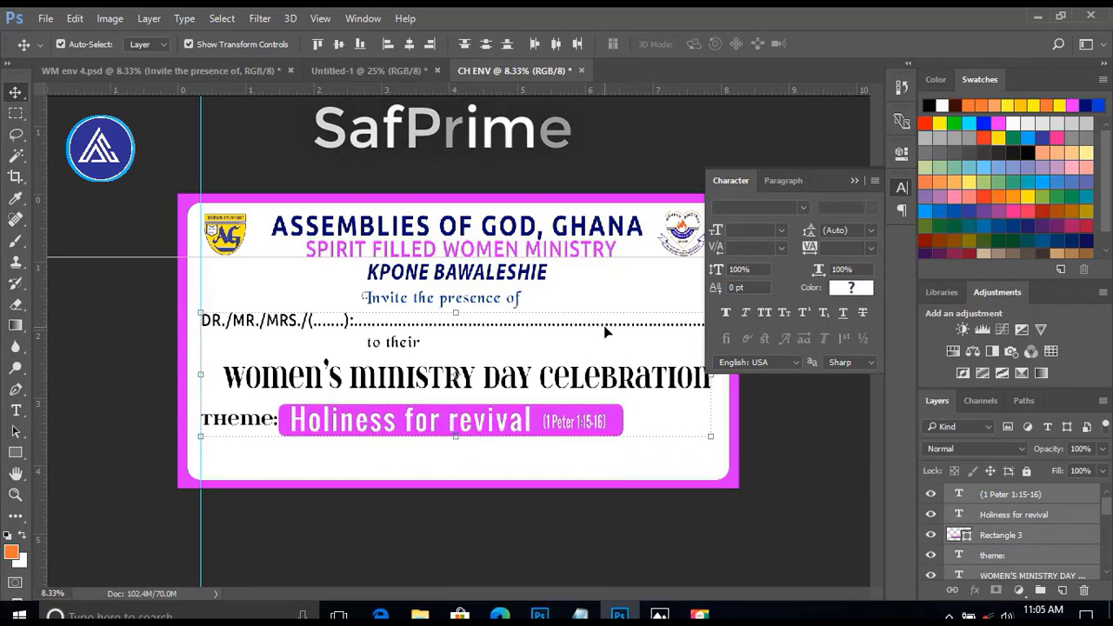
{"action": "key", "text": "shift+Up"}
{"action": "key", "text": "shift+Up"}
{"action": "key", "text": "shift+Up"}
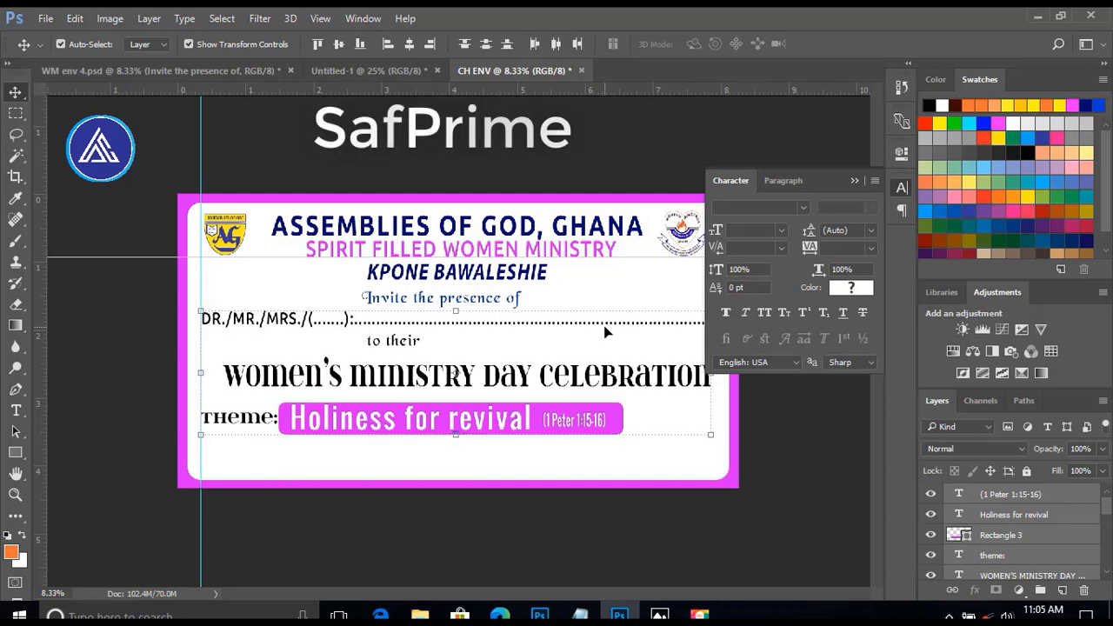
{"action": "left_click", "coordinate": [339, 543]}
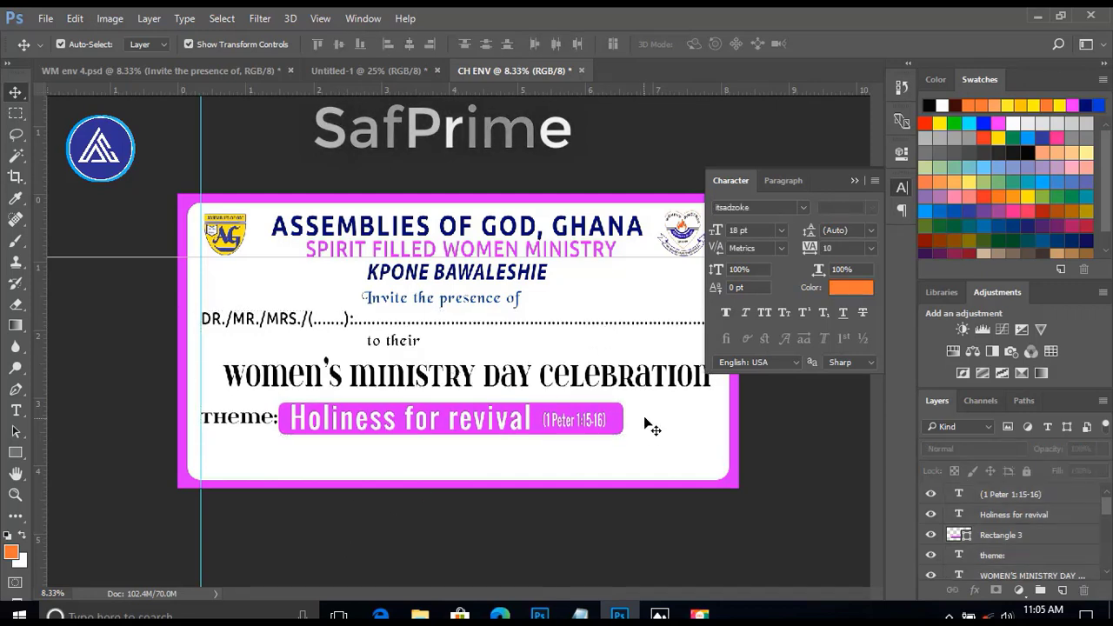
Nudge the magenta banner and its two texts slightly right to leave a gap after "theme:".
{"action": "left_click_drag", "start_coordinate": [644, 418], "coordinate": [291, 424]}
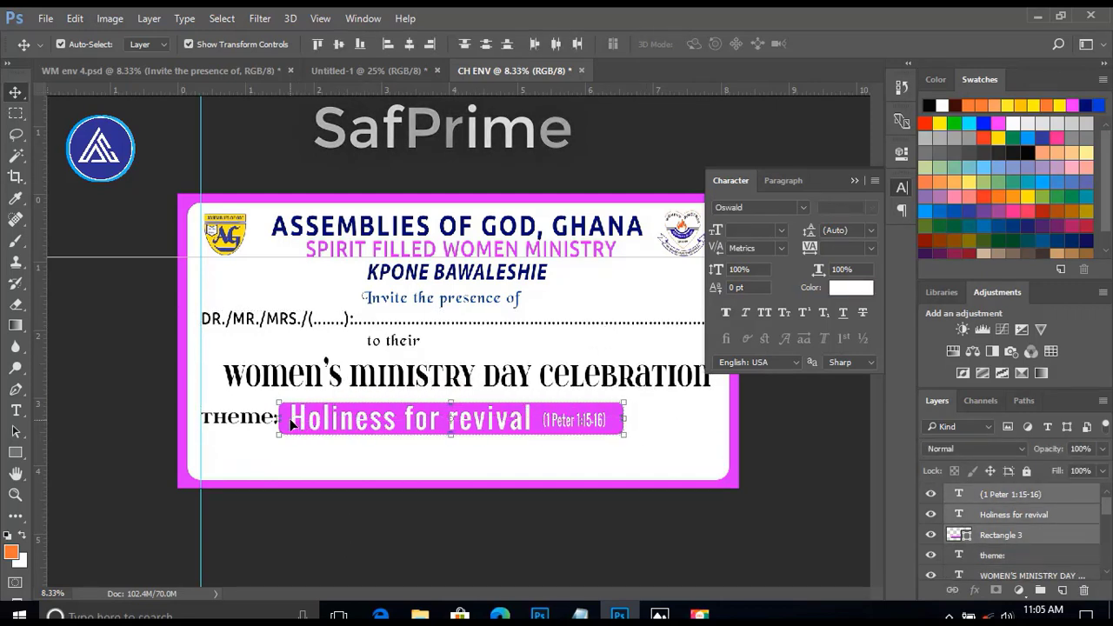
{"action": "key", "text": "shift+Right"}
{"action": "key", "text": "shift+Right"}
{"action": "key", "text": "shift+Right"}
{"action": "key", "text": "shift+Right"}
{"action": "key", "text": "shift+Right"}
{"action": "left_click", "coordinate": [292, 535]}
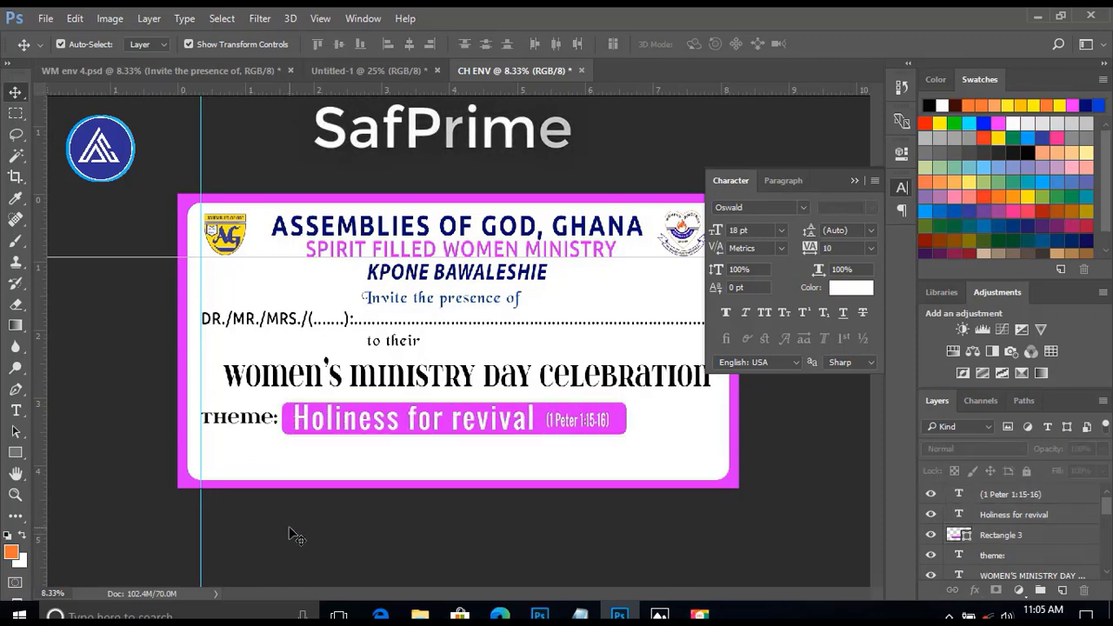
Bring the two contact names and phone numbers from Untitled-1 into CH ENV below the theme row at 12 pt.
{"action": "left_click", "coordinate": [369, 71]}
{"action": "scroll", "coordinate": [440, 490], "scroll_direction": "down", "scroll_amount": 2}
{"action": "left_click_drag", "start_coordinate": [267, 486], "coordinate": [489, 441]}
{"action": "left_click_drag", "start_coordinate": [443, 454], "coordinate": [423, 461]}
{"action": "left_click", "coordinate": [781, 230]}
{"action": "left_click", "coordinate": [753, 360]}
Move the overlapping phone numbers apart and place one directly beneath the first contact's name.
{"action": "left_click", "coordinate": [365, 526]}
{"action": "left_click_drag", "start_coordinate": [298, 471], "coordinate": [345, 453]}
{"action": "left_click_drag", "start_coordinate": [267, 472], "coordinate": [268, 475]}
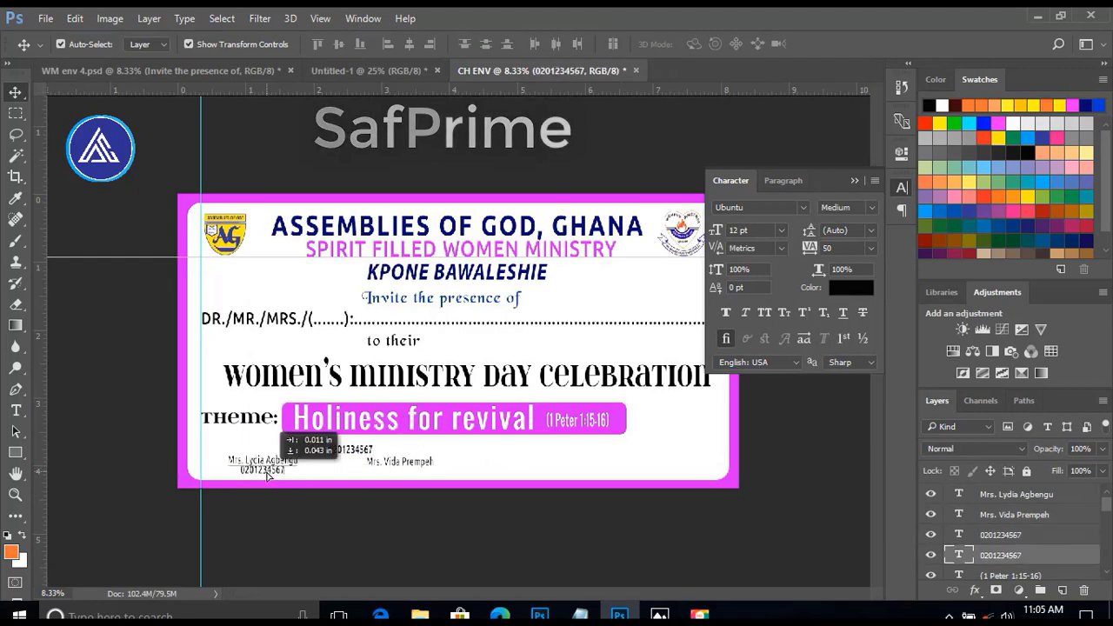
{"action": "left_click", "coordinate": [270, 530]}
Line up the second contact's name beside the first and place its phone number directly beneath it.
{"action": "left_click", "coordinate": [15, 494]}
{"action": "left_click_drag", "start_coordinate": [186, 449], "coordinate": [487, 473]}
{"action": "left_click", "coordinate": [16, 92]}
{"action": "left_click_drag", "start_coordinate": [269, 367], "coordinate": [265, 344]}
{"action": "left_click_drag", "start_coordinate": [646, 341], "coordinate": [531, 342]}
{"action": "left_click_drag", "start_coordinate": [494, 310], "coordinate": [496, 375]}
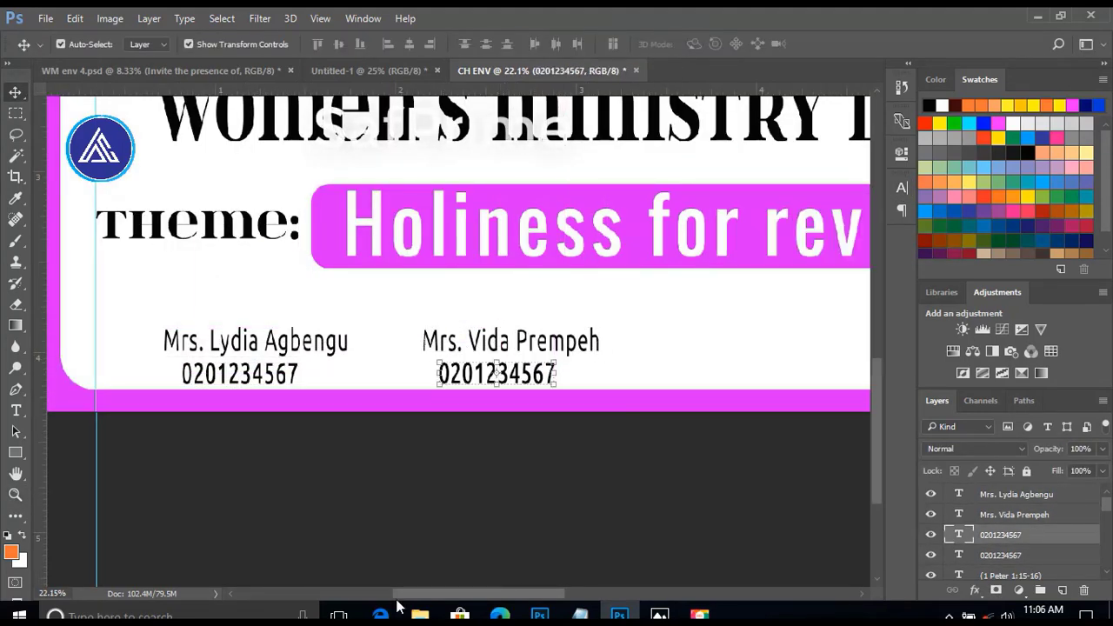
Bring the "Date:" and "26TH MAY, 2023" texts from Untitled-1 into CH ENV beside the second contact.
{"action": "left_click_drag", "start_coordinate": [400, 595], "coordinate": [456, 596]}
{"action": "key", "text": "ctrl+minus"}
{"action": "key", "text": "ctrl+minus"}
{"action": "key", "text": "ctrl+minus"}
{"action": "left_click", "coordinate": [374, 71]}
{"action": "left_click_drag", "start_coordinate": [634, 238], "coordinate": [484, 468]}
Set both date texts to 12 pt and nudge them into two lines, with "Date:" above "26TH MAY, 2023".
{"action": "left_click", "coordinate": [901, 187]}
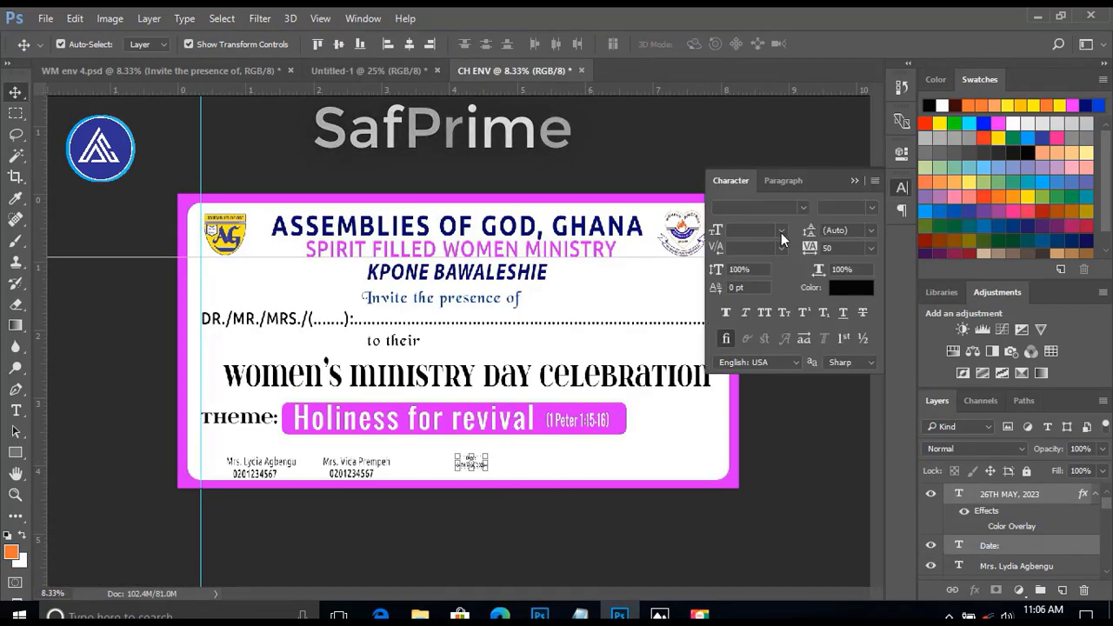
{"action": "left_click", "coordinate": [781, 233]}
{"action": "left_click", "coordinate": [773, 360]}
{"action": "key", "text": "Down"}
{"action": "key", "text": "Down"}
{"action": "key", "text": "Down"}
{"action": "key", "text": "Down"}
{"action": "key", "text": "Down"}
{"action": "key", "text": "Down"}
{"action": "key", "text": "Down"}
{"action": "key", "text": "Down"}
{"action": "key", "text": "Left"}
{"action": "key", "text": "Left"}
{"action": "key", "text": "Left"}
{"action": "key", "text": "Left"}
{"action": "key", "text": "Left"}
{"action": "key", "text": "Left"}
{"action": "left_click", "coordinate": [442, 509]}
{"action": "left_click", "coordinate": [466, 464]}
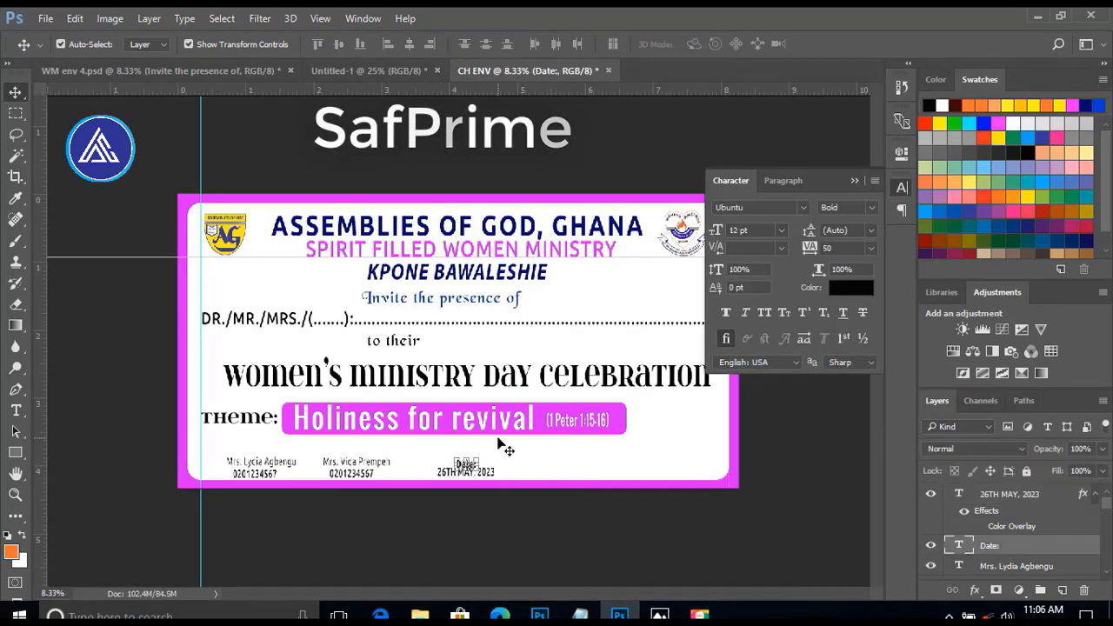
{"action": "key", "text": "Up"}
{"action": "key", "text": "Up"}
{"action": "key", "text": "Up"}
{"action": "key", "text": "Up"}
{"action": "left_click", "coordinate": [391, 514]}
Bring the "VENUE:" and "CHURCH AUDITORIUM" texts from Untitled-1 into CH ENV at the far end of the contact row.
{"action": "left_click", "coordinate": [368, 71]}
{"action": "scroll", "coordinate": [640, 521], "scroll_direction": "down", "scroll_amount": 2}
{"action": "left_click_drag", "start_coordinate": [640, 539], "coordinate": [640, 500]}
{"action": "left_click_drag", "start_coordinate": [641, 524], "coordinate": [634, 465]}
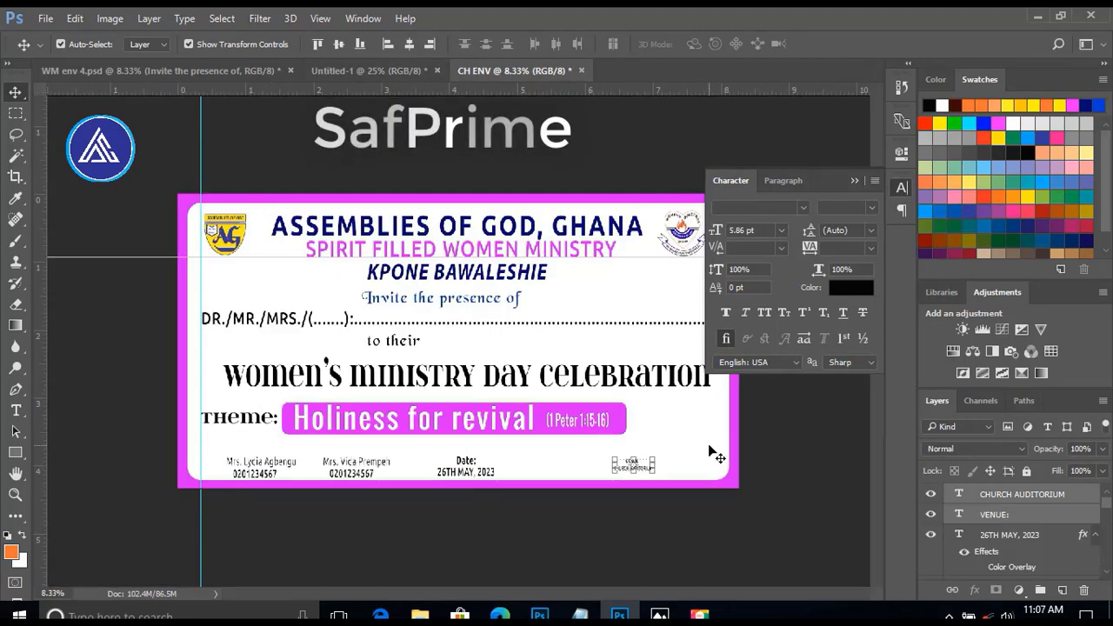
{"action": "left_click", "coordinate": [707, 444]}
Set the "VENUE:" label to 14 pt.
{"action": "key", "text": "z"}
{"action": "key", "text": "ctrl+0"}
{"action": "key", "text": "v"}
{"action": "left_click", "coordinate": [714, 520]}
{"action": "left_click", "coordinate": [781, 231]}
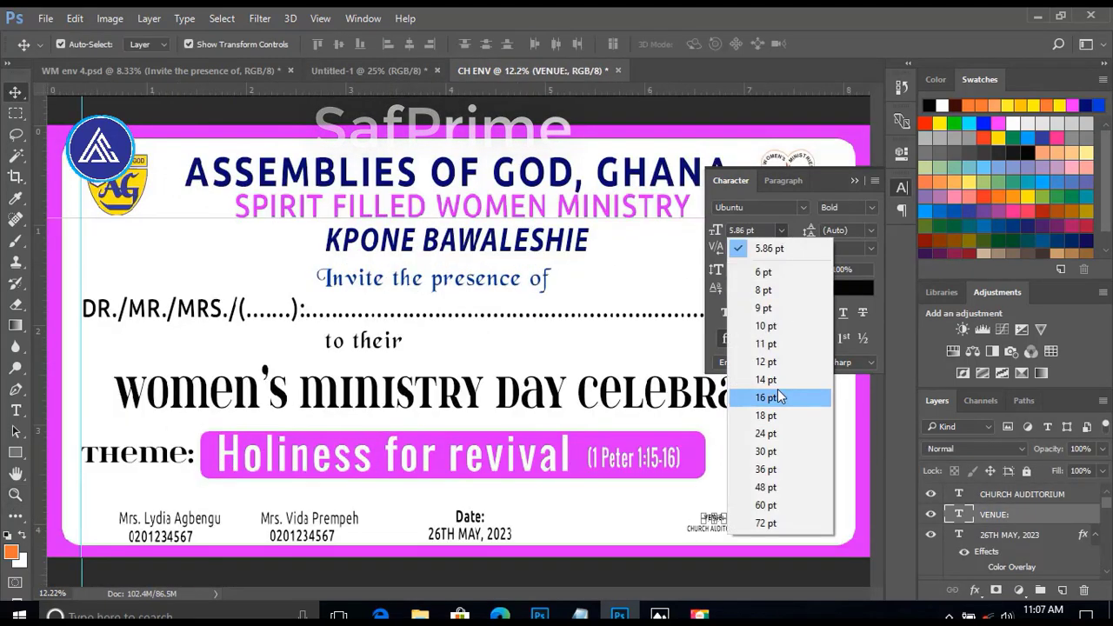
{"action": "left_click", "coordinate": [775, 381]}
{"action": "left_click", "coordinate": [739, 478]}
Set "CHURCH AUDITORIUM" to 12 pt and nudge it down so it sits below "VENUE:".
{"action": "left_click", "coordinate": [725, 529]}
{"action": "left_click", "coordinate": [782, 231]}
{"action": "left_click", "coordinate": [773, 362]}
{"action": "key", "text": "Down"}
{"action": "key", "text": "Down"}
{"action": "key", "text": "Down"}
{"action": "key", "text": "Down"}
{"action": "key", "text": "Down"}
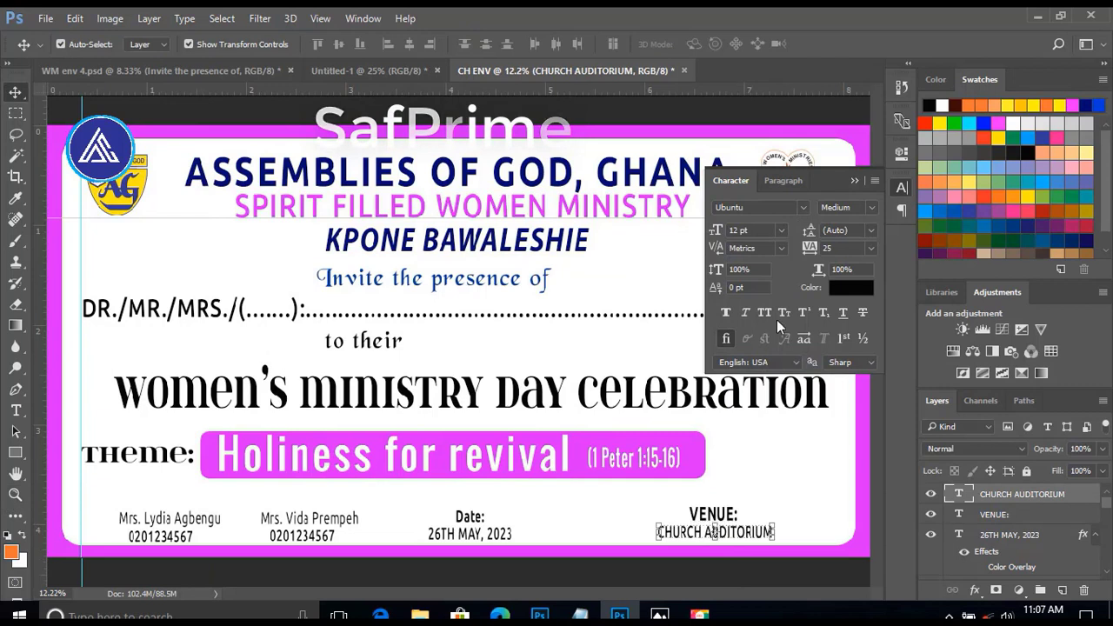
{"action": "left_click", "coordinate": [572, 577]}
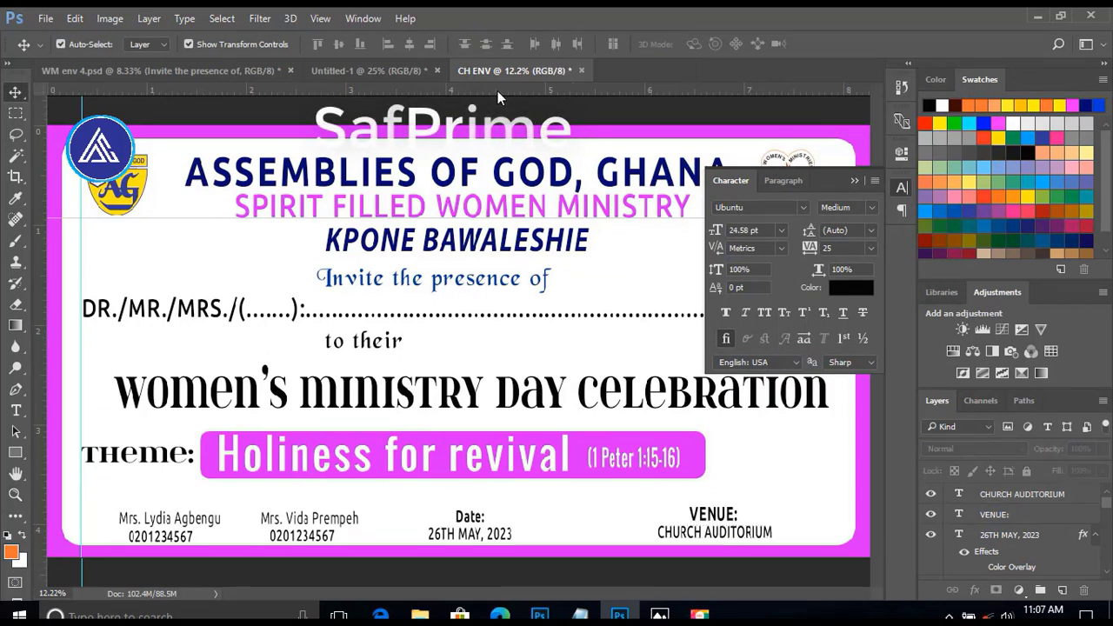
Add a horizontal guide through the contact row and nudge "VENUE:" slightly left over "CHURCH AUDITORIUM".
{"action": "left_click_drag", "start_coordinate": [497, 91], "coordinate": [525, 521]}
{"action": "left_click", "coordinate": [712, 514]}
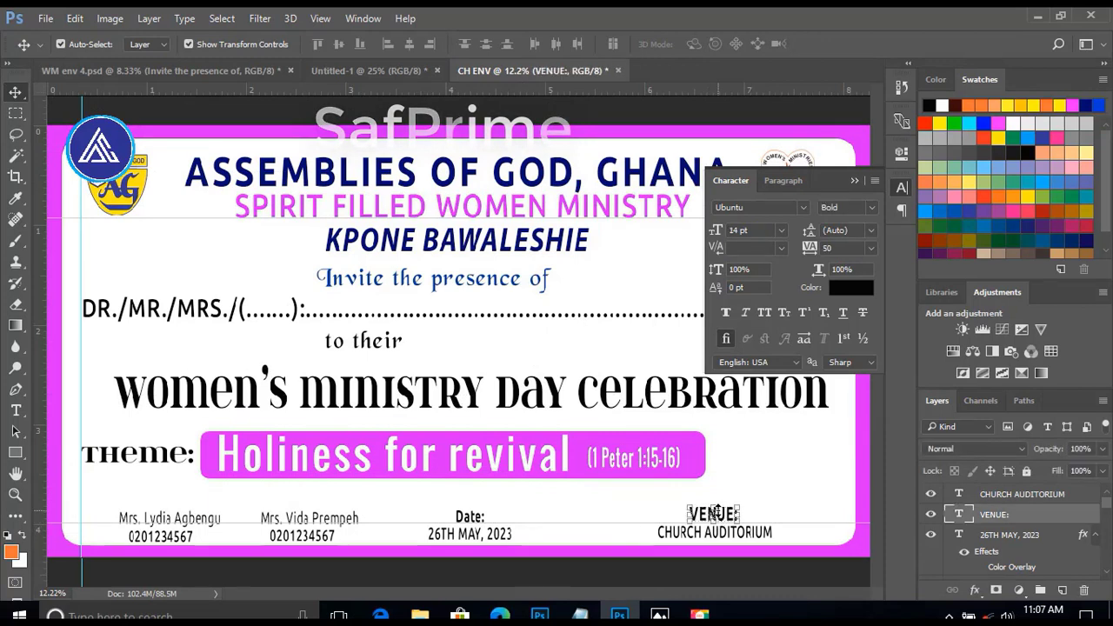
{"action": "key", "text": "shift+Left"}
{"action": "key", "text": "shift+Left"}
{"action": "key", "text": "shift+Left"}
{"action": "key", "text": "shift+Left"}
{"action": "key", "text": "shift+Down"}
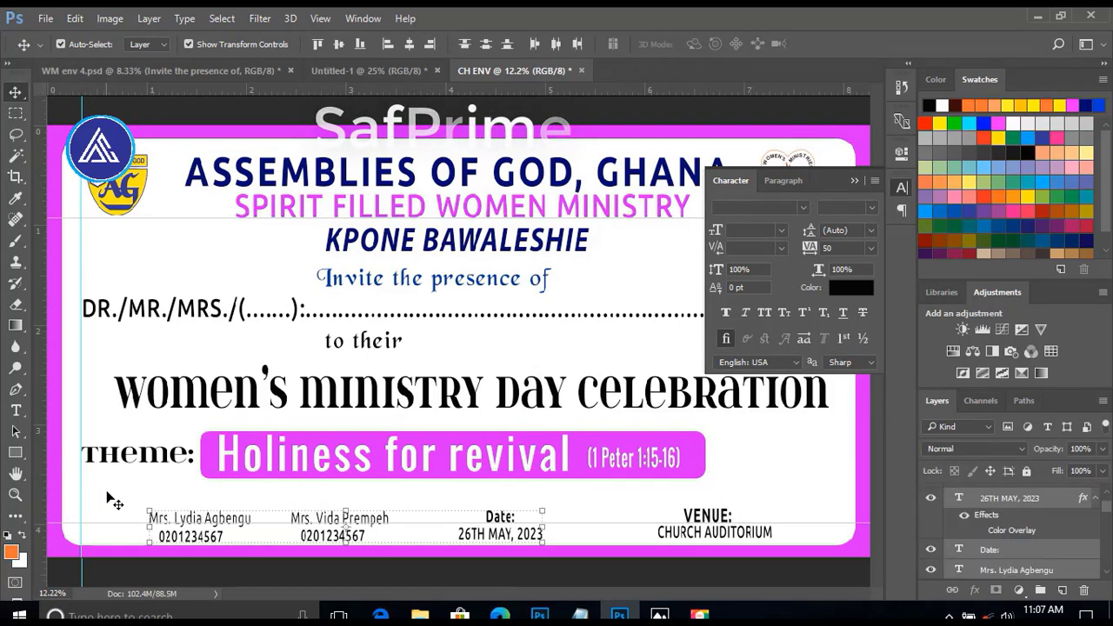
Add an "RSVP" label below "theme:" at 16 pt in colour 000066.
{"action": "left_click", "coordinate": [108, 493]}
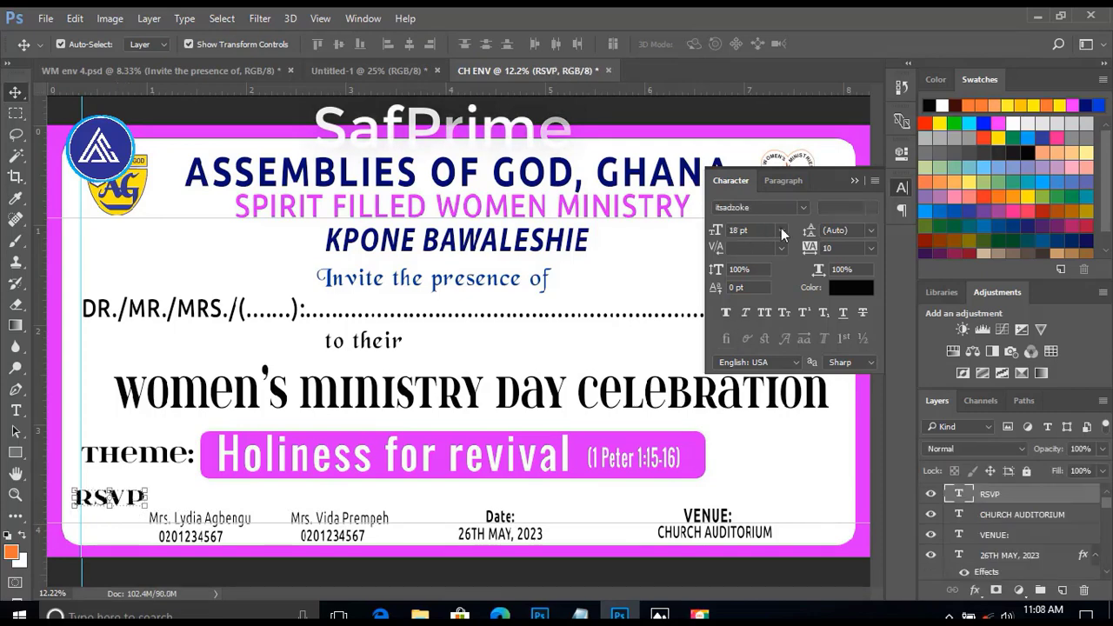
{"action": "left_click", "coordinate": [781, 230]}
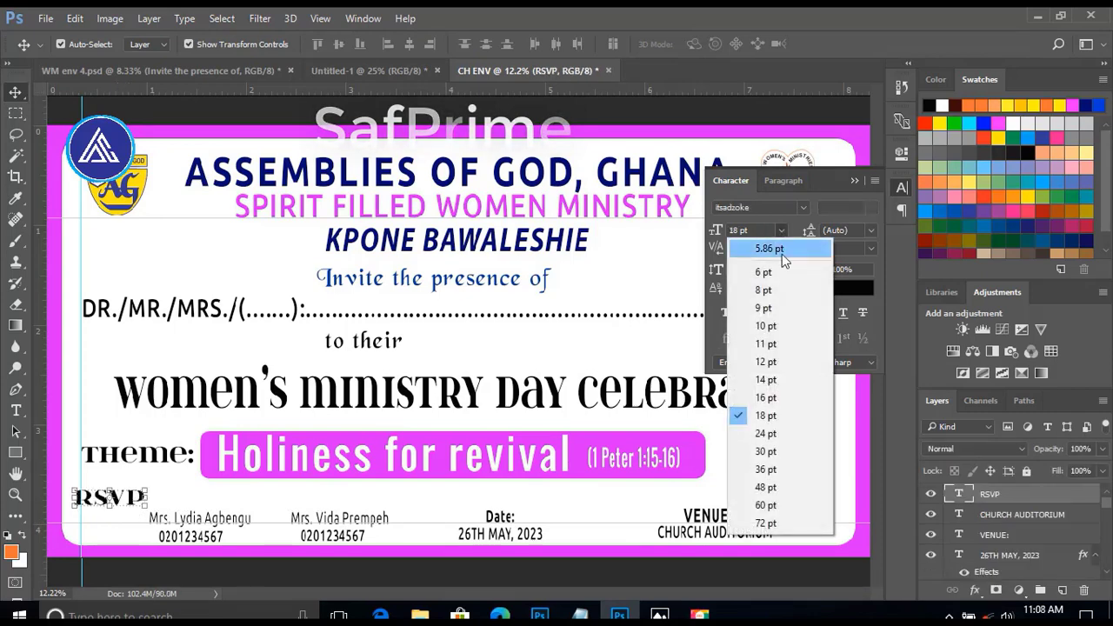
{"action": "left_click", "coordinate": [765, 397]}
{"action": "left_click", "coordinate": [852, 287]}
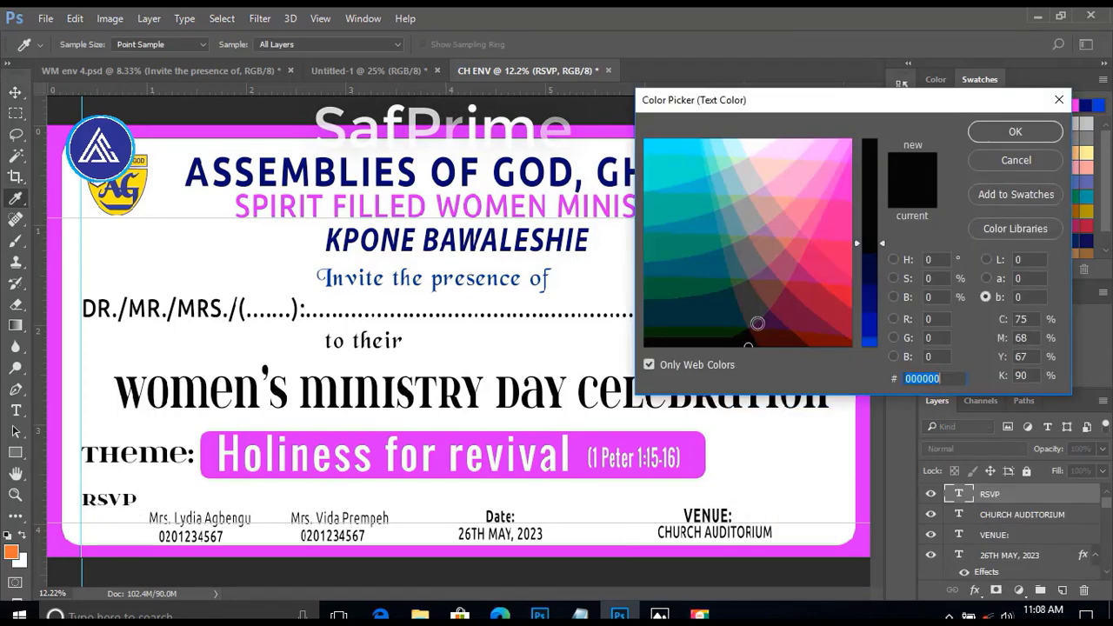
{"action": "type", "text": "000066"}
{"action": "left_click", "coordinate": [1015, 131]}
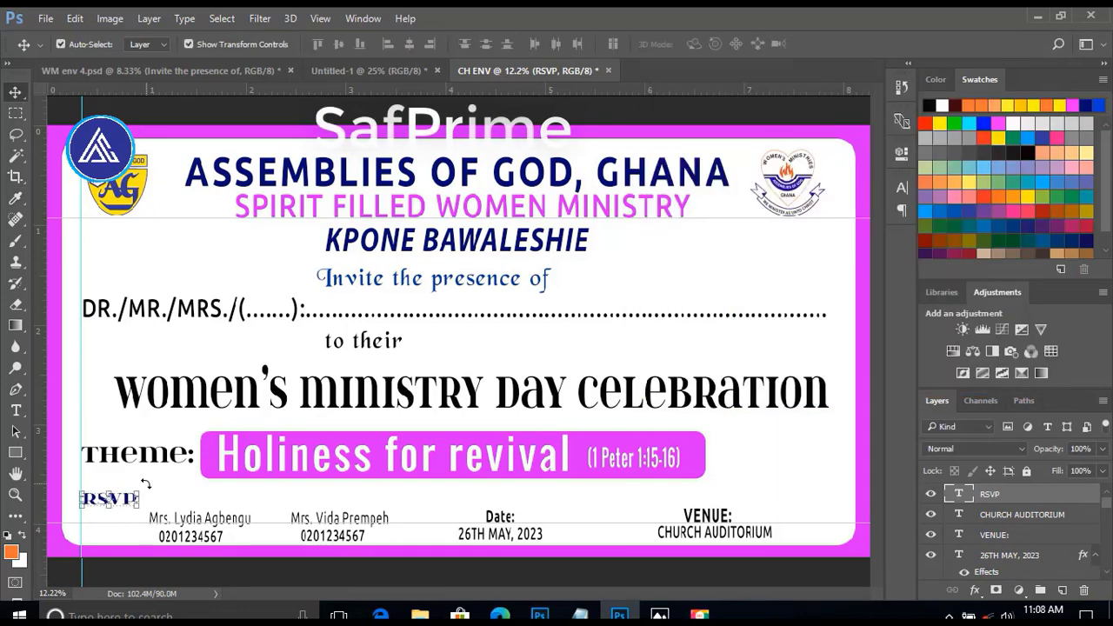
Rotate the "RSVP" label to an upward diagonal and place it just before the first contact.
{"action": "key", "text": "ctrl+t"}
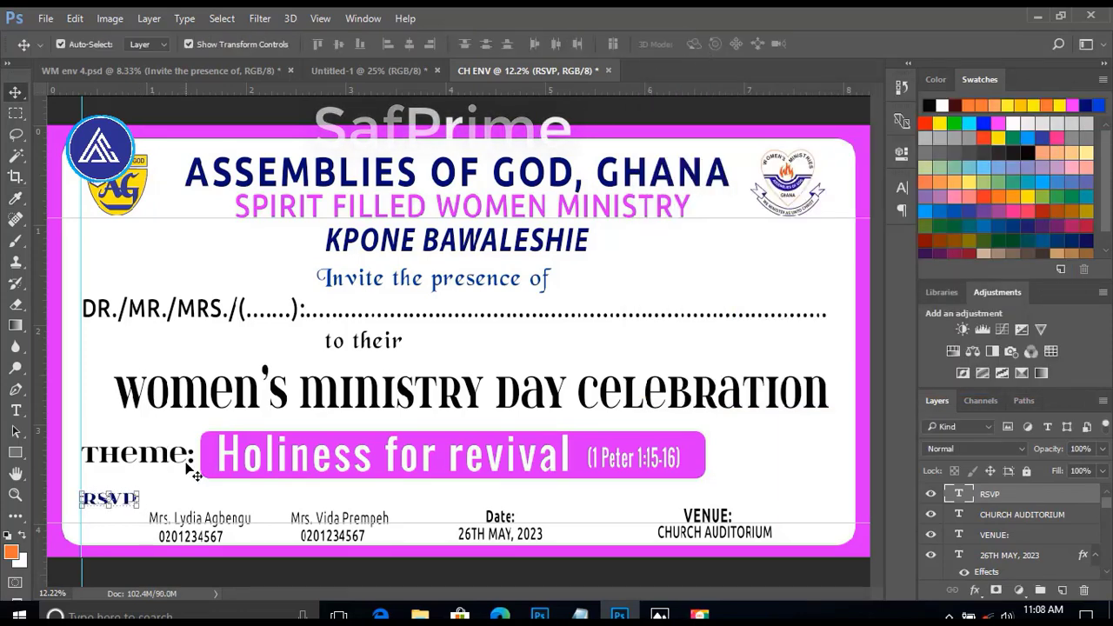
{"action": "left_click_drag", "start_coordinate": [148, 487], "coordinate": [118, 512]}
{"action": "key", "text": "Return"}
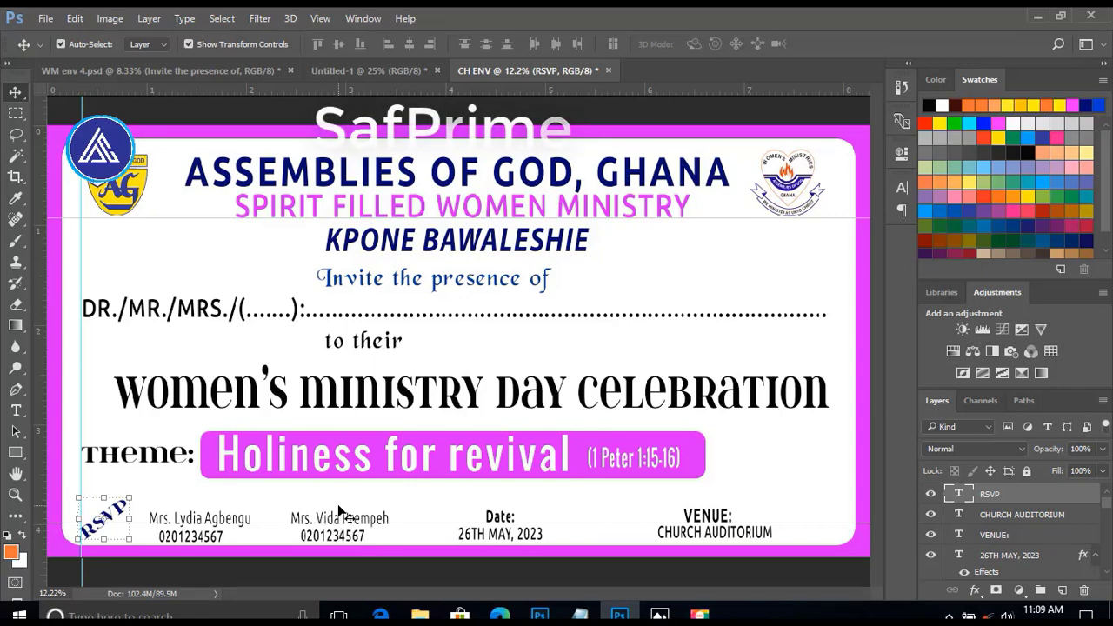
Enlarge "Date:" to match "VENUE:" and add "Time:" with "9am prompt" beside the theme banner.
{"action": "left_click", "coordinate": [491, 519]}
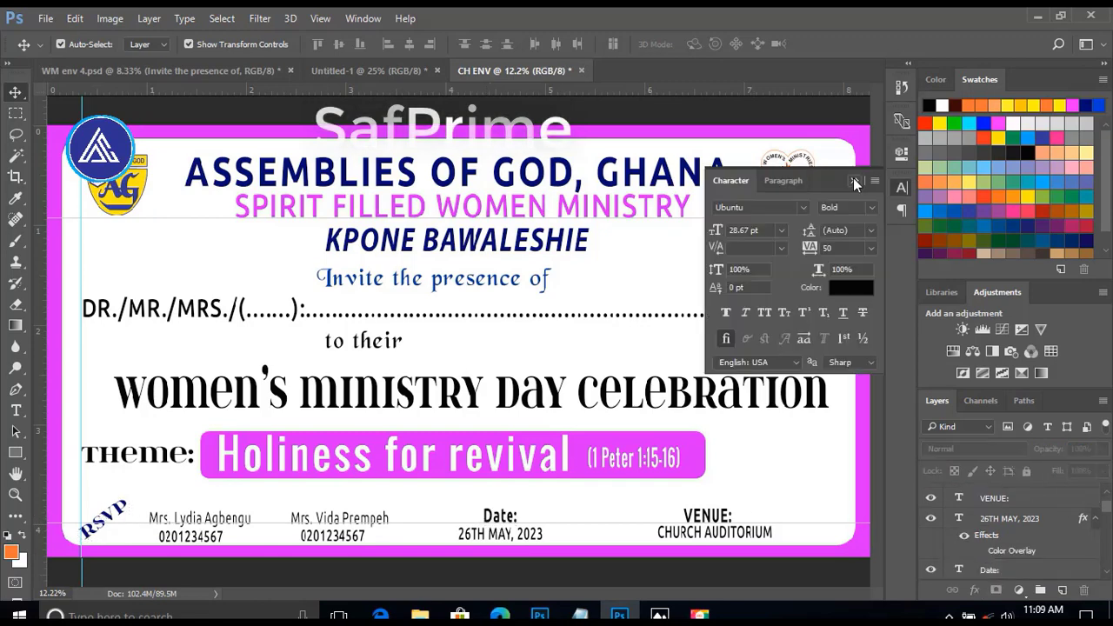
{"action": "left_click", "coordinate": [858, 180]}
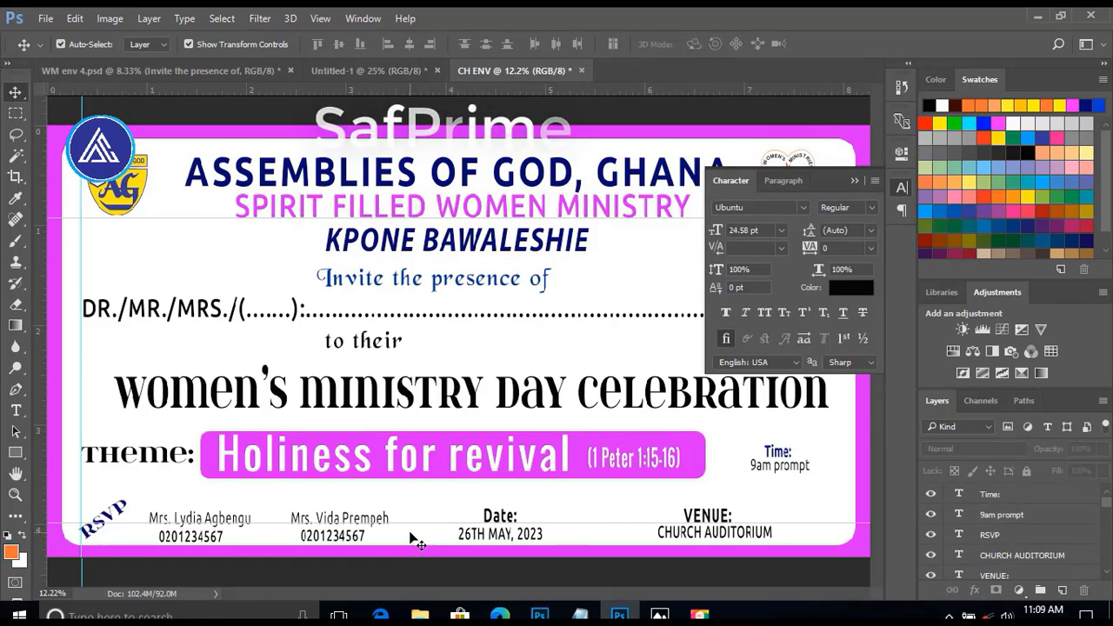
Draw a vertical divider about 287 px tall between the two contacts, fill it dark blue and narrow it to 7 px.
{"action": "left_click", "coordinate": [14, 452]}
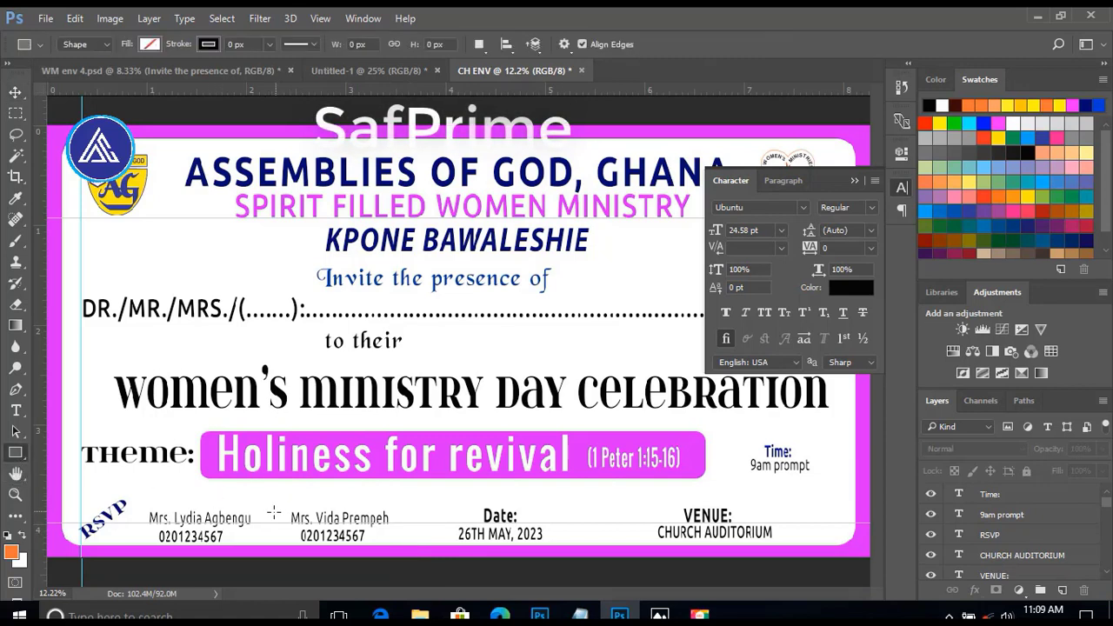
{"action": "left_click_drag", "start_coordinate": [269, 517], "coordinate": [271, 542]}
{"action": "left_click", "coordinate": [668, 248]}
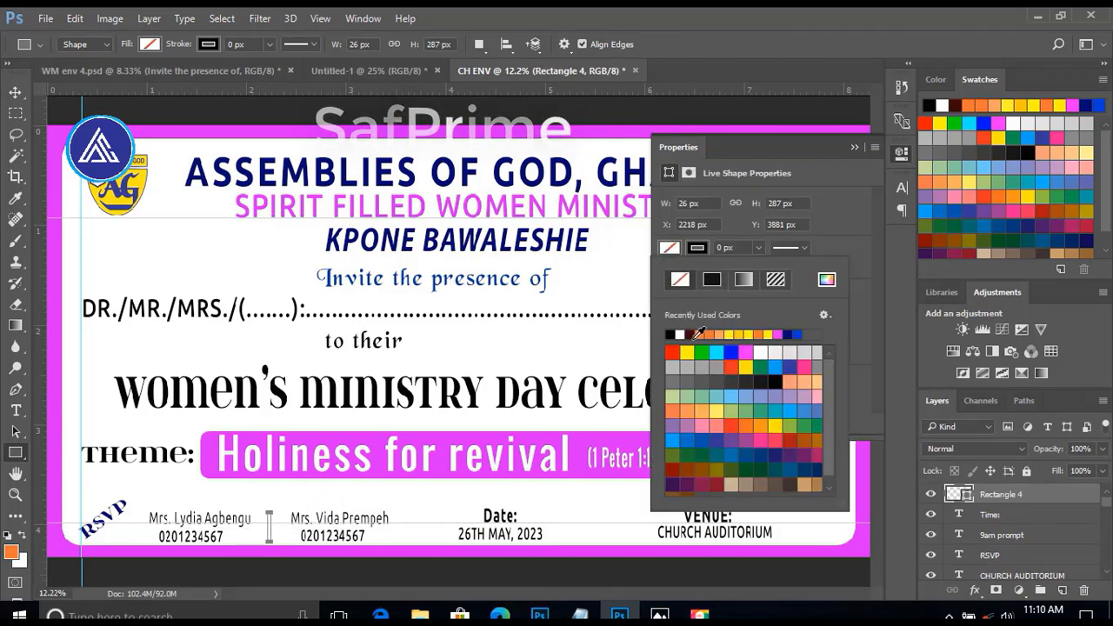
{"action": "left_click", "coordinate": [793, 333]}
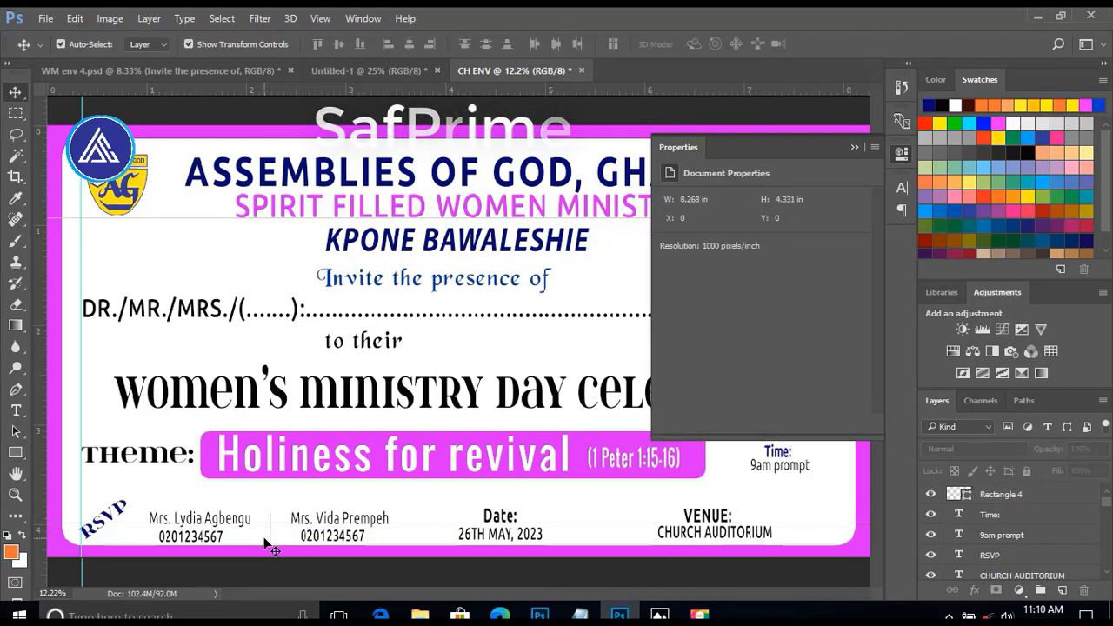
Duplicate the divider and move the copy straight across to the gap between the second contact and the date.
{"action": "left_click", "coordinate": [269, 532]}
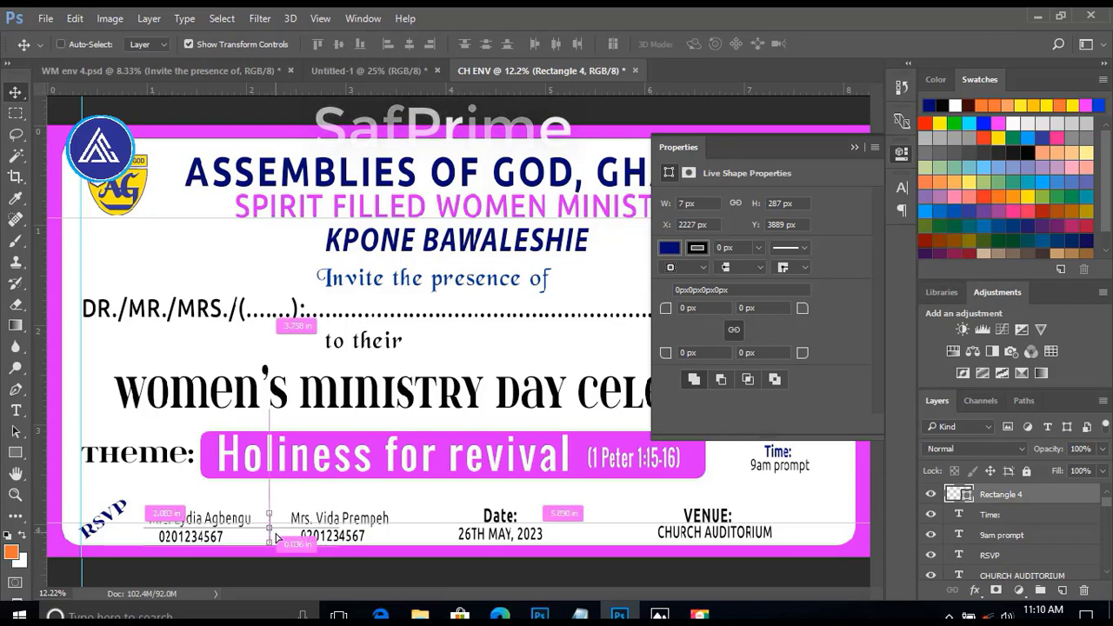
{"action": "key", "text": "ctrl+j"}
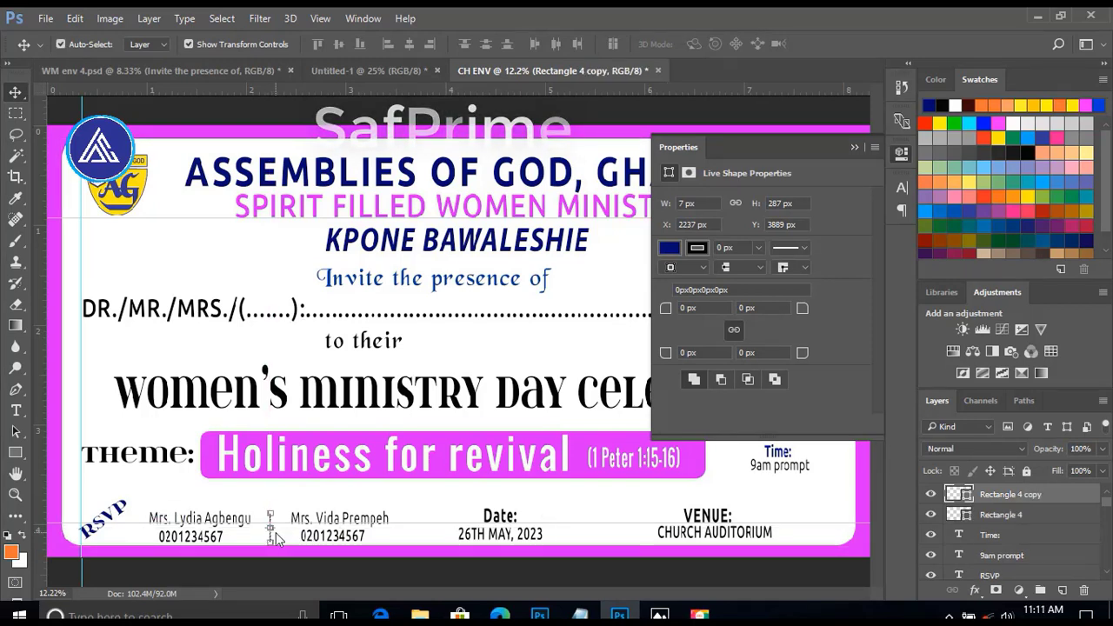
{"action": "key", "text": "shift+Right"}
{"action": "key", "text": "shift+Right"}
{"action": "key", "text": "shift+Right"}
{"action": "key", "text": "shift+Right"}
{"action": "key", "text": "shift+Right"}
{"action": "key", "text": "shift+Right"}
{"action": "key", "text": "shift+Right"}
{"action": "key", "text": "shift+Right"}
{"action": "key", "text": "shift+Right"}
{"action": "key", "text": "shift+Right"}
{"action": "key", "text": "shift+Right"}
{"action": "key", "text": "shift+Right"}
{"action": "key", "text": "shift+Right"}
{"action": "key", "text": "shift+Right"}
{"action": "key", "text": "shift+Right"}
{"action": "key", "text": "shift+Right"}
{"action": "key", "text": "shift+Right"}
{"action": "key", "text": "shift+Right"}
{"action": "key", "text": "shift+Right"}
{"action": "key", "text": "shift+Right"}
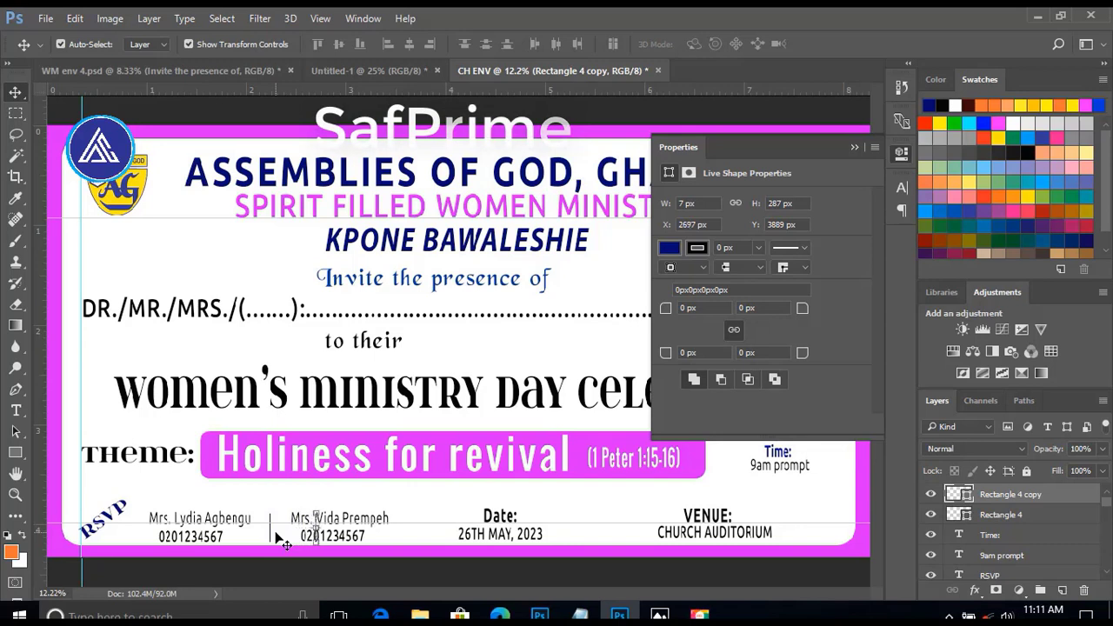
{"action": "key", "text": "shift+Right"}
{"action": "key", "text": "shift+Right"}
{"action": "key", "text": "shift+Right"}
{"action": "key", "text": "shift+Right"}
{"action": "key", "text": "shift+Right"}
{"action": "key", "text": "shift+Right"}
{"action": "key", "text": "shift+Right"}
{"action": "key", "text": "shift+Right"}
{"action": "key", "text": "shift+Right"}
{"action": "key", "text": "shift+Right"}
{"action": "key", "text": "shift+Right"}
{"action": "key", "text": "shift+Right"}
{"action": "key", "text": "shift+Right"}
{"action": "key", "text": "shift+Right"}
{"action": "key", "text": "shift+Right"}
{"action": "key", "text": "shift+Right"}
{"action": "key", "text": "shift+Right"}
{"action": "key", "text": "shift+Right"}
{"action": "key", "text": "shift+Right"}
{"action": "key", "text": "shift+Right"}
{"action": "key", "text": "shift+Right"}
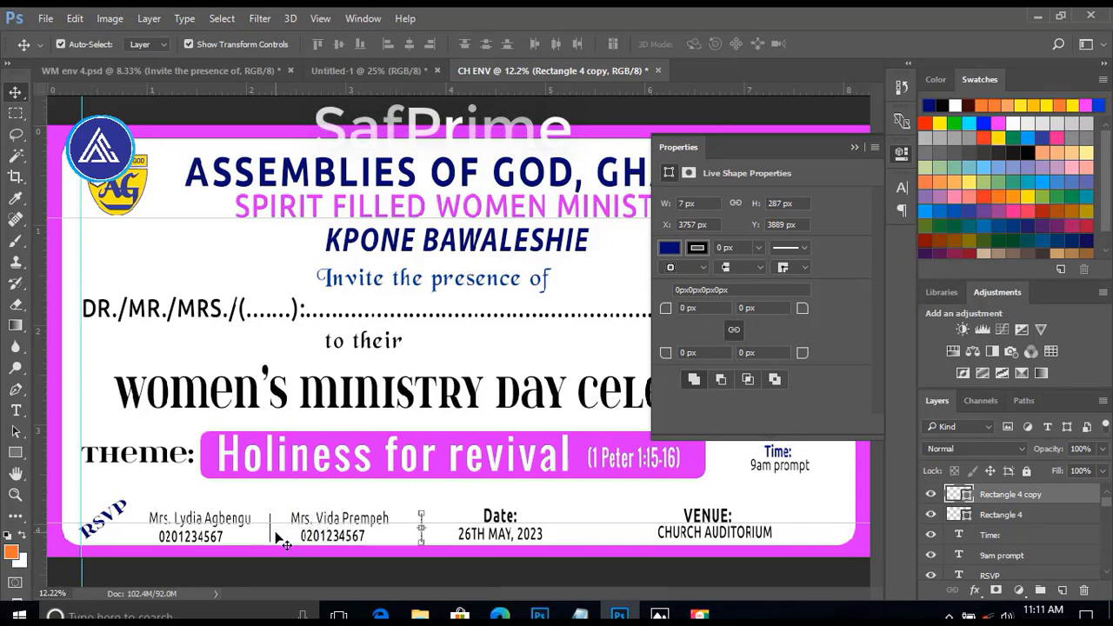
Duplicate the divider again and move the new copy across to the gap between the date and the venue.
{"action": "key", "text": "j"}
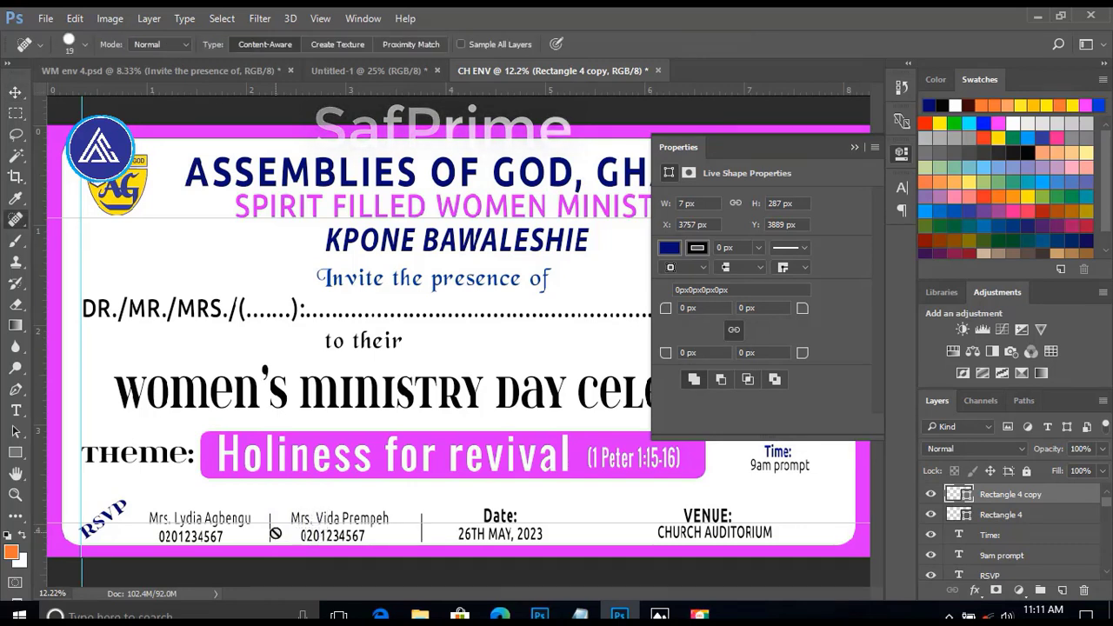
{"action": "key", "text": "v"}
{"action": "key", "text": "ctrl+j"}
{"action": "key", "text": "shift+Right"}
{"action": "key", "text": "shift+Right"}
{"action": "key", "text": "shift+Right"}
{"action": "key", "text": "shift+Right"}
{"action": "key", "text": "shift+Right"}
{"action": "key", "text": "shift+Right"}
{"action": "key", "text": "shift+Right"}
{"action": "key", "text": "shift+Right"}
{"action": "key", "text": "shift+Right"}
{"action": "key", "text": "shift+Right"}
{"action": "key", "text": "shift+Right"}
{"action": "key", "text": "shift+Right"}
{"action": "key", "text": "shift+Right"}
{"action": "key", "text": "shift+Right"}
{"action": "key", "text": "shift+Right"}
{"action": "key", "text": "shift+Right"}
{"action": "key", "text": "shift+Right"}
{"action": "key", "text": "shift+Right"}
{"action": "key", "text": "shift+Right"}
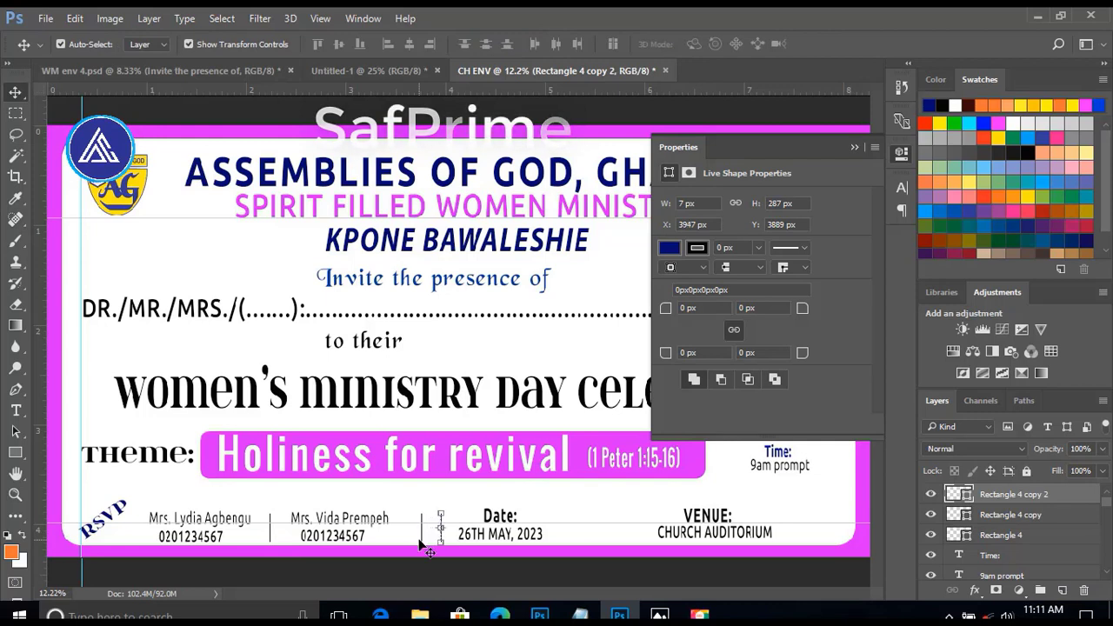
{"action": "key", "text": "shift+Right"}
{"action": "key", "text": "shift+Right"}
{"action": "key", "text": "shift+Right"}
{"action": "key", "text": "shift+Right"}
{"action": "key", "text": "shift+Right"}
{"action": "key", "text": "shift+Right"}
{"action": "key", "text": "shift+Right"}
{"action": "key", "text": "shift+Right"}
{"action": "key", "text": "shift+Right"}
{"action": "key", "text": "shift+Right"}
{"action": "key", "text": "shift+Right"}
{"action": "key", "text": "shift+Right"}
{"action": "key", "text": "shift+Right"}
{"action": "key", "text": "shift+Right"}
{"action": "key", "text": "shift+Right"}
{"action": "key", "text": "shift+Right"}
{"action": "key", "text": "shift+Right"}
{"action": "key", "text": "shift+Right"}
{"action": "key", "text": "shift+Right"}
{"action": "key", "text": "shift+Right"}
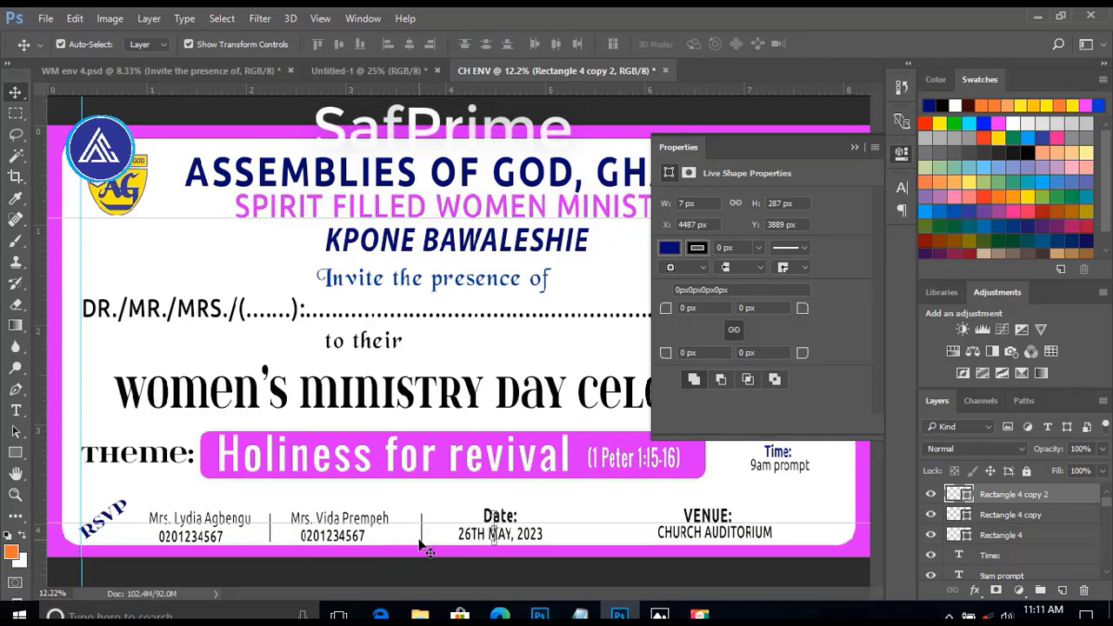
{"action": "key", "text": "shift+Right"}
{"action": "key", "text": "shift+Right"}
{"action": "key", "text": "shift+Right"}
{"action": "key", "text": "shift+Right"}
{"action": "key", "text": "shift+Right"}
{"action": "key", "text": "shift+Right"}
{"action": "key", "text": "shift+Right"}
{"action": "key", "text": "shift+Right"}
{"action": "key", "text": "shift+Right"}
{"action": "key", "text": "shift+Right"}
{"action": "key", "text": "shift+Right"}
{"action": "key", "text": "shift+Right"}
{"action": "key", "text": "shift+Right"}
{"action": "key", "text": "shift+Right"}
{"action": "key", "text": "shift+Right"}
{"action": "key", "text": "shift+Right"}
{"action": "key", "text": "shift+Right"}
{"action": "key", "text": "shift+Right"}
{"action": "key", "text": "shift+Right"}
{"action": "key", "text": "shift+Right"}
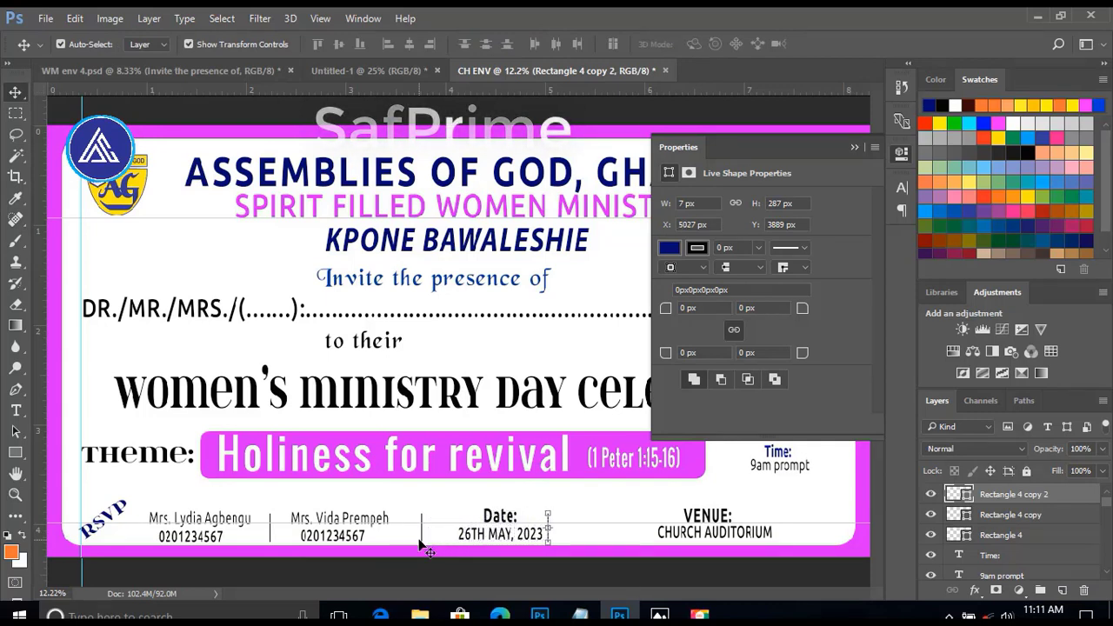
{"action": "key", "text": "shift+Right"}
{"action": "key", "text": "shift+Right"}
{"action": "key", "text": "shift+Right"}
{"action": "key", "text": "shift+Right"}
{"action": "key", "text": "shift+Right"}
{"action": "key", "text": "shift+Right"}
{"action": "key", "text": "shift+Right"}
{"action": "key", "text": "shift+Right"}
{"action": "key", "text": "shift+Right"}
{"action": "key", "text": "shift+Right"}
{"action": "key", "text": "shift+Right"}
{"action": "key", "text": "shift+Right"}
{"action": "key", "text": "shift+Right"}
{"action": "key", "text": "shift+Right"}
{"action": "key", "text": "shift+Right"}
{"action": "key", "text": "shift+Right"}
{"action": "key", "text": "shift+Right"}
{"action": "key", "text": "shift+Right"}
{"action": "key", "text": "shift+Right"}
{"action": "key", "text": "shift+Right"}
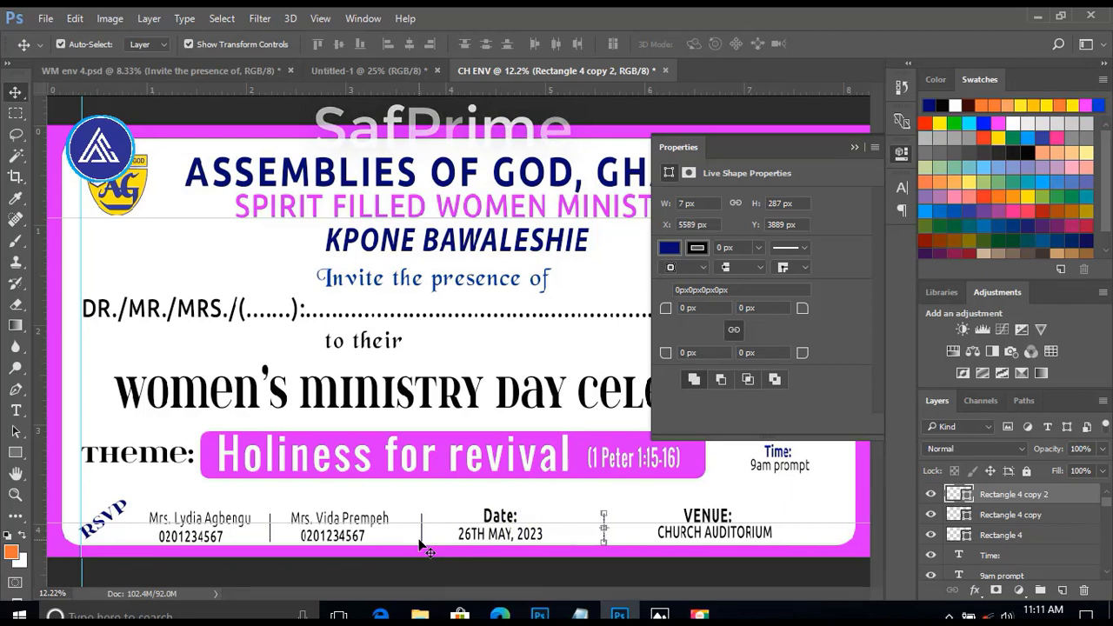
{"action": "left_click", "coordinate": [132, 574]}
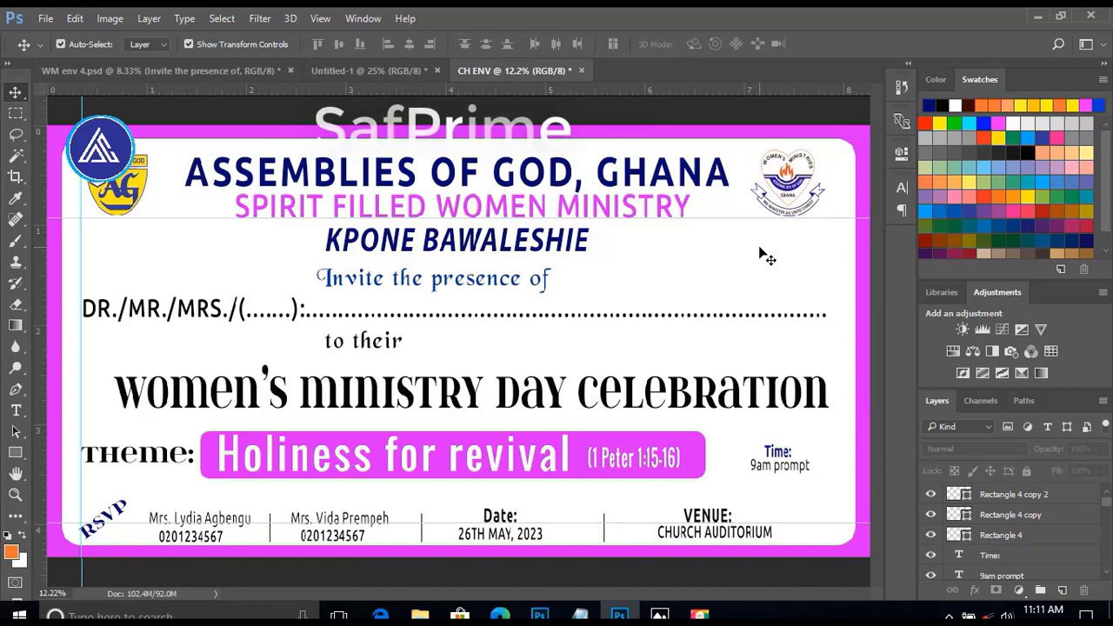
{"action": "key", "text": "ctrl+minus"}
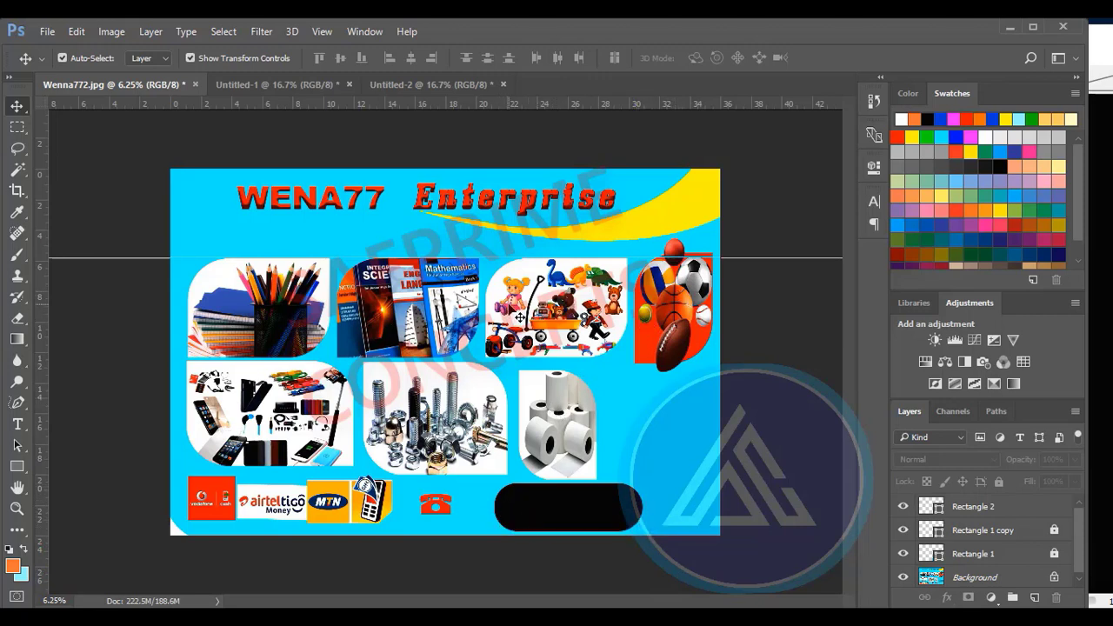
Switch to Untitled-2 and draw an orange rectangle about 1432 × 840 px across the middle of the canvas.
{"action": "key", "text": "ctrl+shift+Tab"}
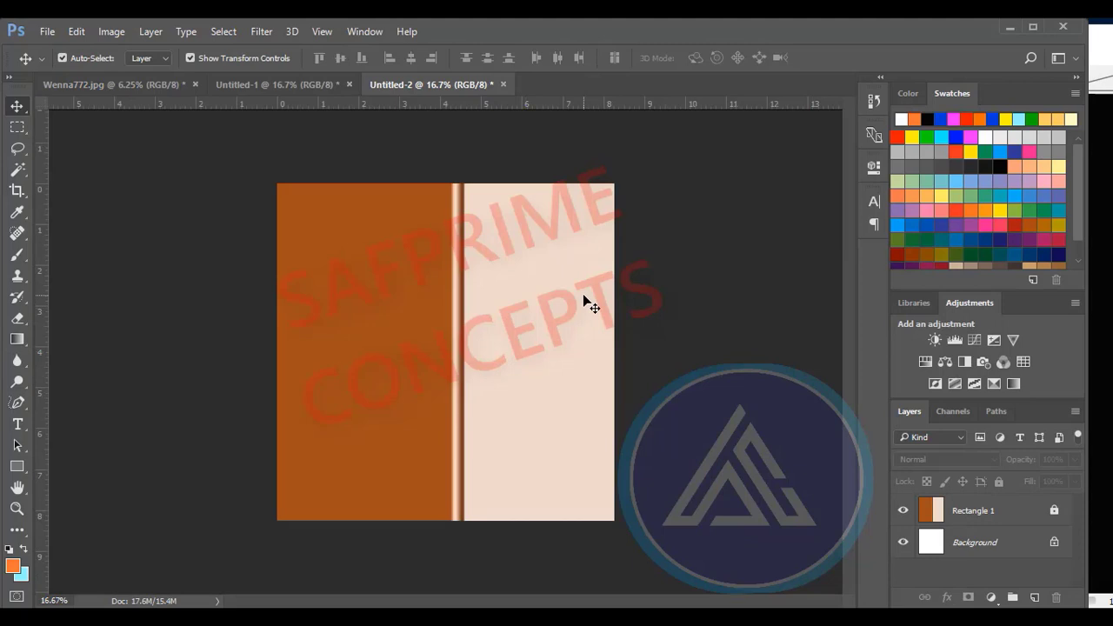
{"action": "left_click", "coordinate": [13, 469]}
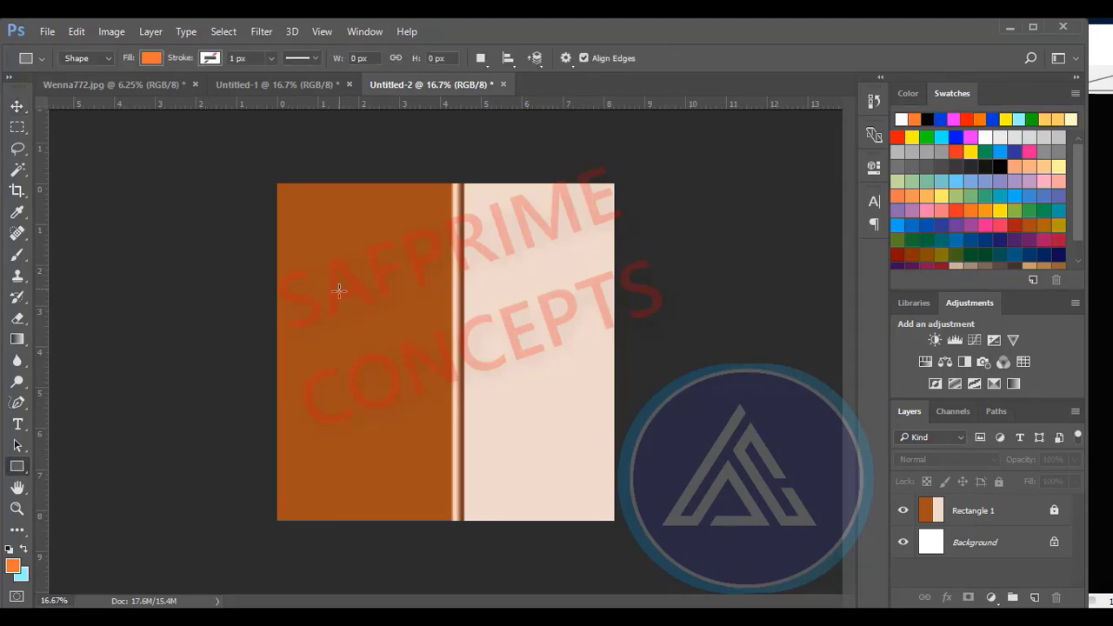
{"action": "left_click_drag", "start_coordinate": [340, 297], "coordinate": [535, 412]}
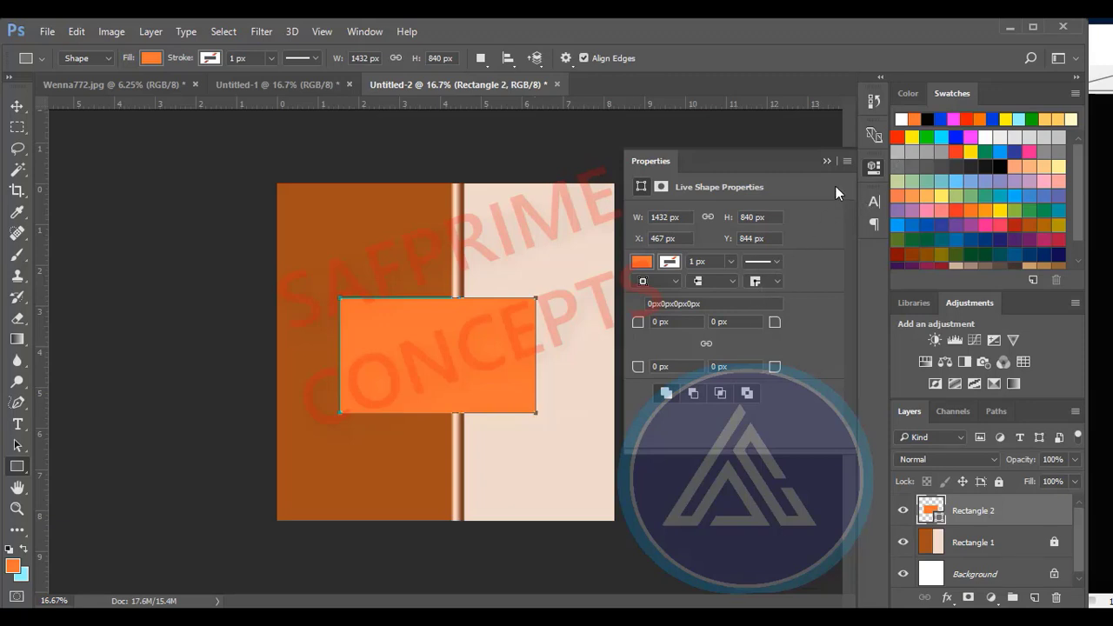
Round the orange rectangle's top-left and bottom-left corners, entering a 500 px radius for each.
{"action": "left_click", "coordinate": [823, 159]}
{"action": "left_click", "coordinate": [872, 167]}
{"action": "type", "text": "500"}
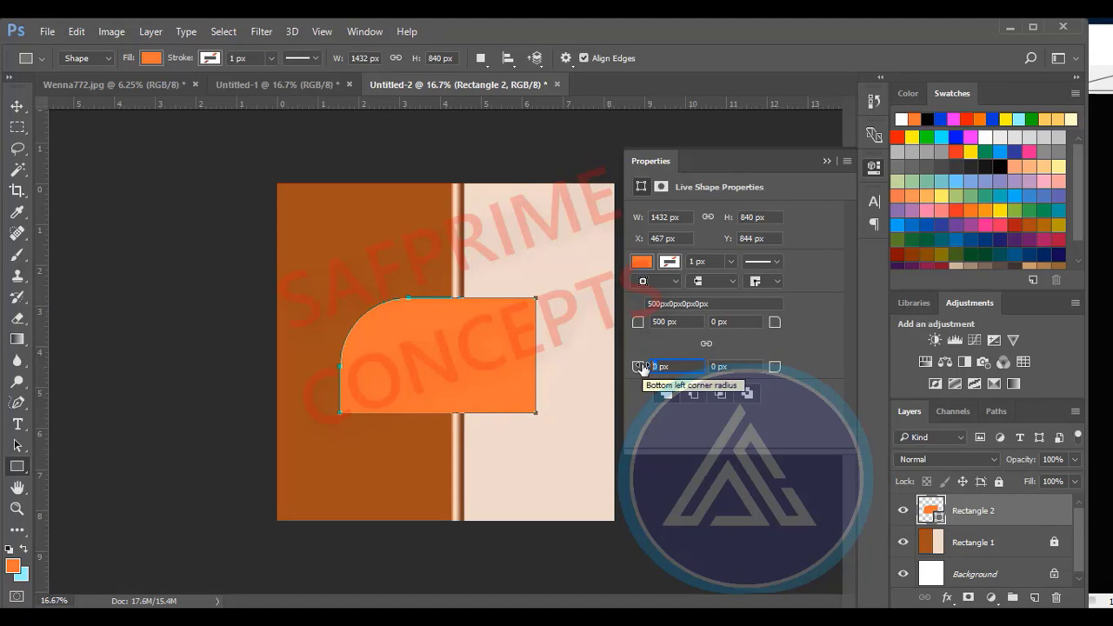
{"action": "type", "text": "500"}
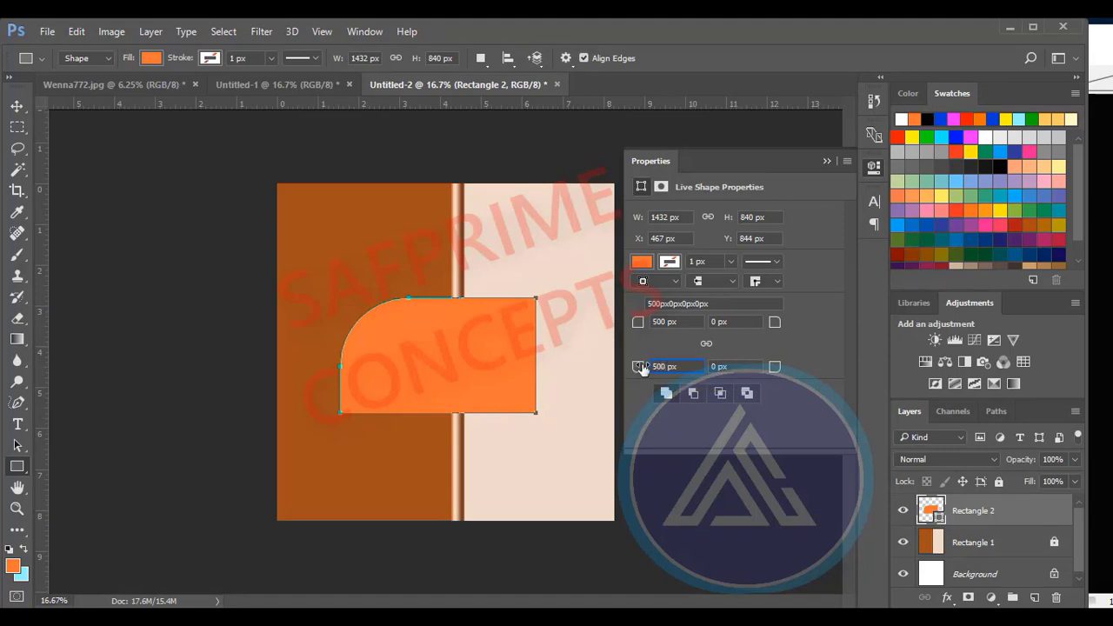
{"action": "key", "text": "Return"}
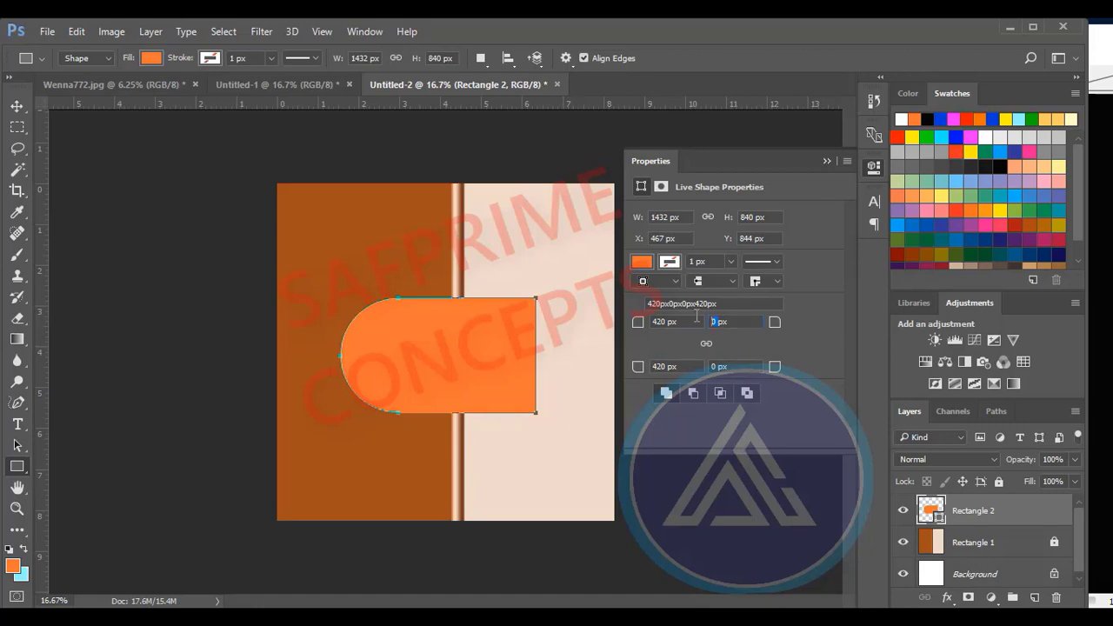
Round the orange rectangle's top-right and bottom-right corners, entering a 500 px radius for each.
{"action": "type", "text": "500"}
{"action": "key", "text": "Tab"}
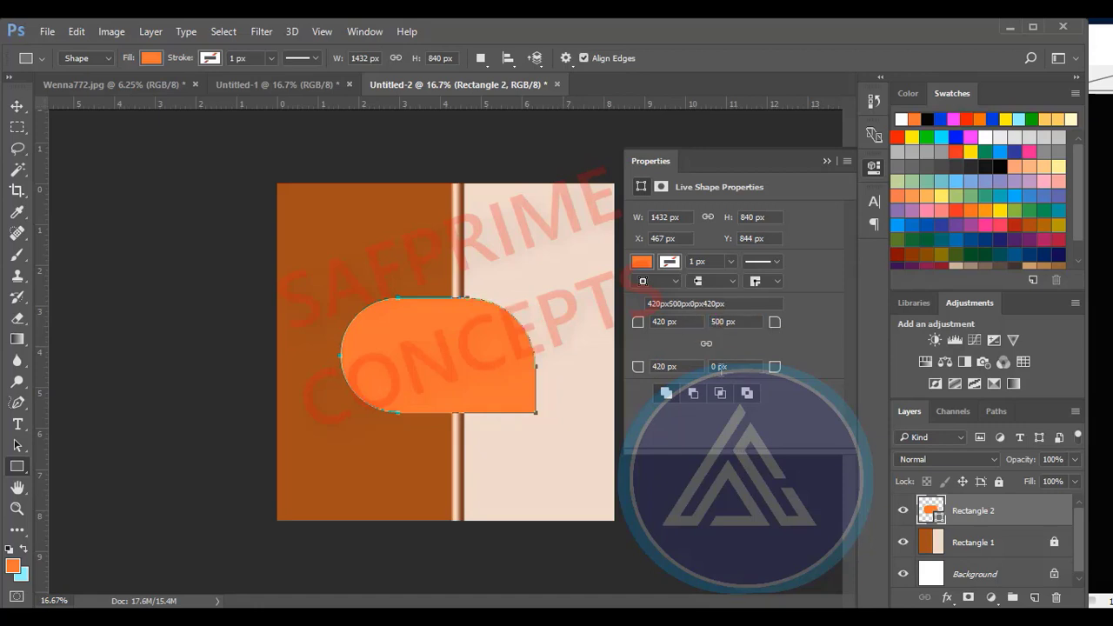
{"action": "type", "text": "500"}
{"action": "key", "text": "Return"}
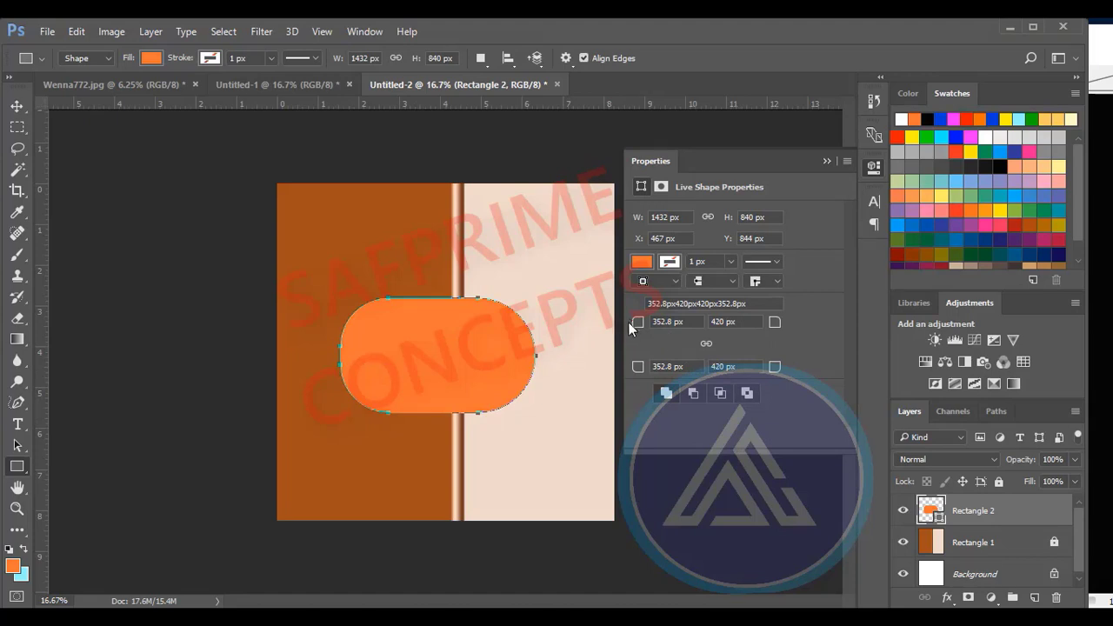
Reduce the rectangle's corner radii to 200 px for the two left corners and 267.2 px for the two right corners.
{"action": "left_click", "coordinate": [700, 343]}
{"action": "left_click", "coordinate": [666, 321]}
{"action": "type", "text": "200"}
{"action": "key", "text": "Return"}
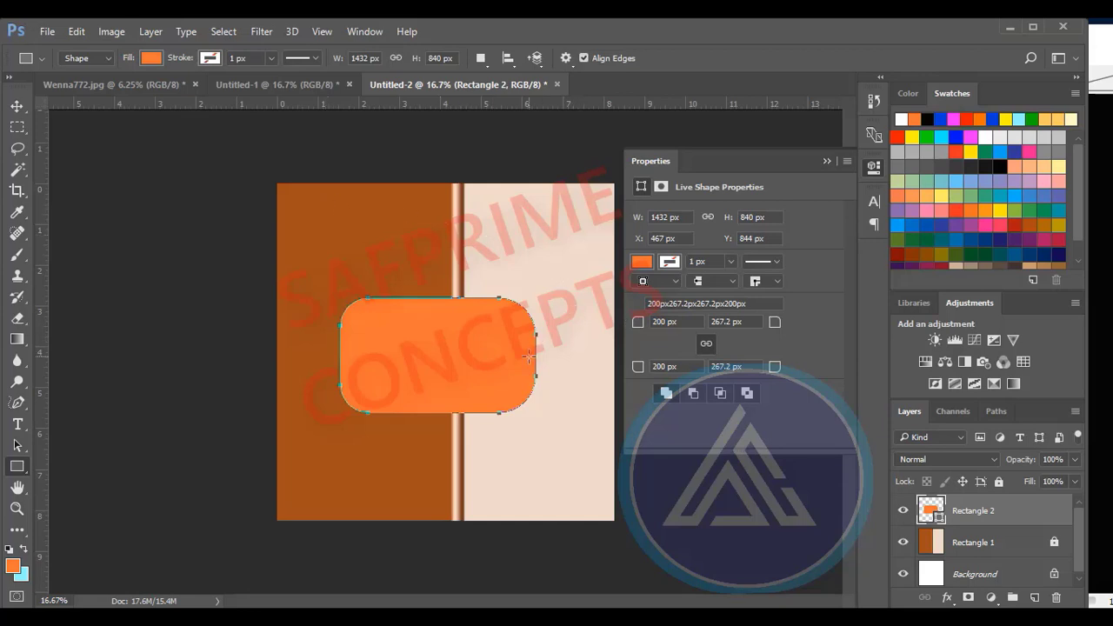
Square off the rectangle's top-left and bottom-right corners by setting their radii to 0 px.
{"action": "left_click", "coordinate": [662, 321]}
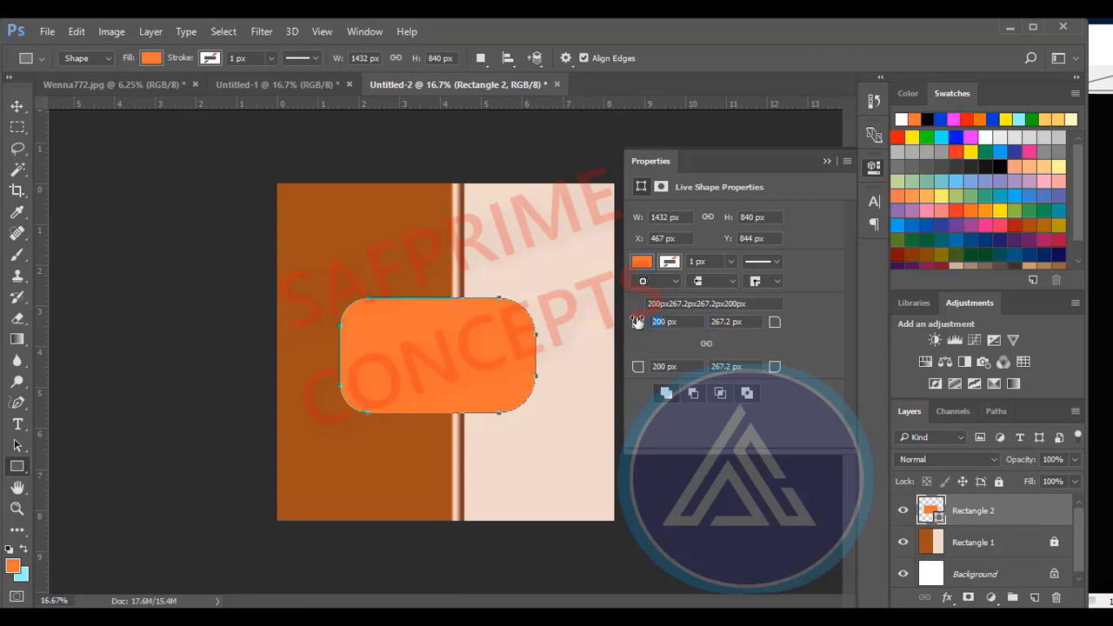
{"action": "type", "text": "0"}
{"action": "key", "text": "BackSpace"}
{"action": "key", "text": "Return"}
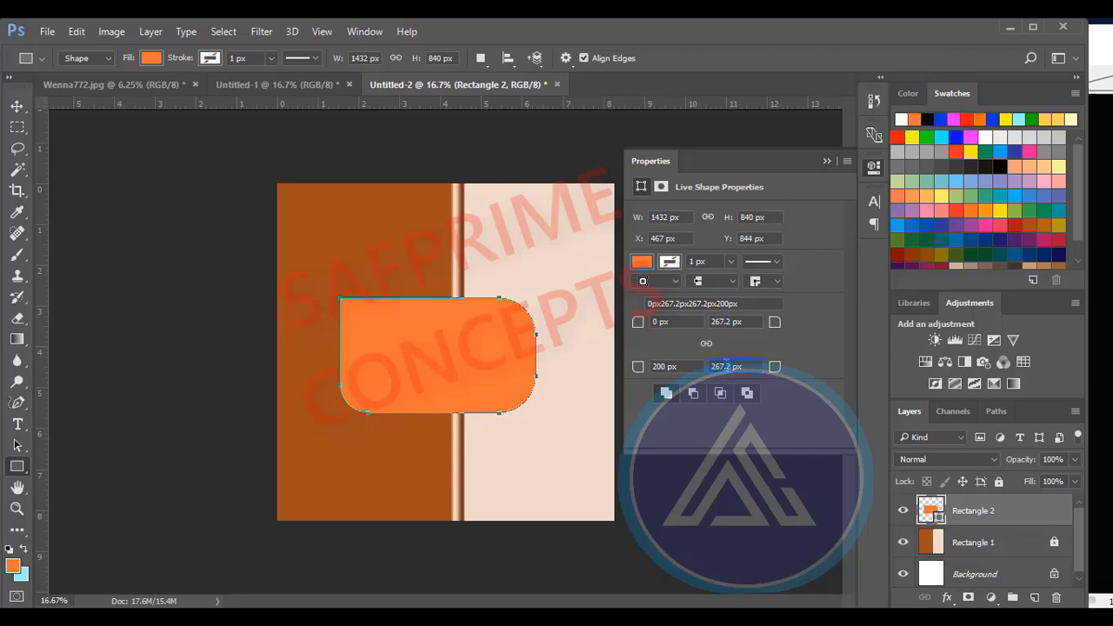
{"action": "left_click_drag", "start_coordinate": [726, 365], "coordinate": [704, 361]}
{"action": "type", "text": "0"}
{"action": "key", "text": "Return"}
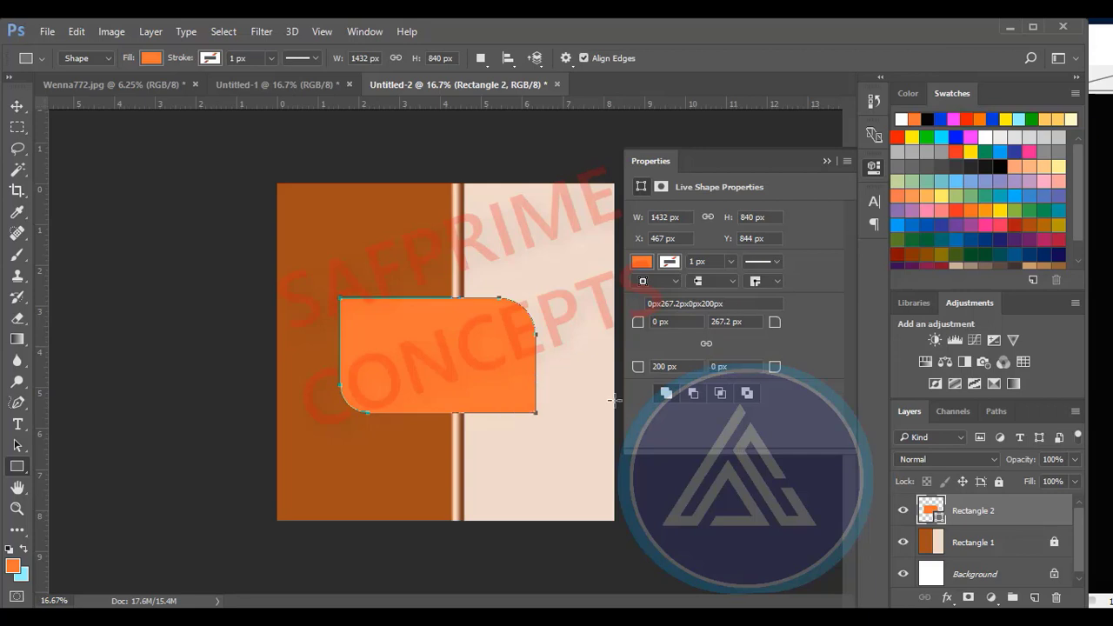
Move the orange shape up and slightly left to about X 419 px, Y 604 px, and deselect it.
{"action": "left_click", "coordinate": [16, 105]}
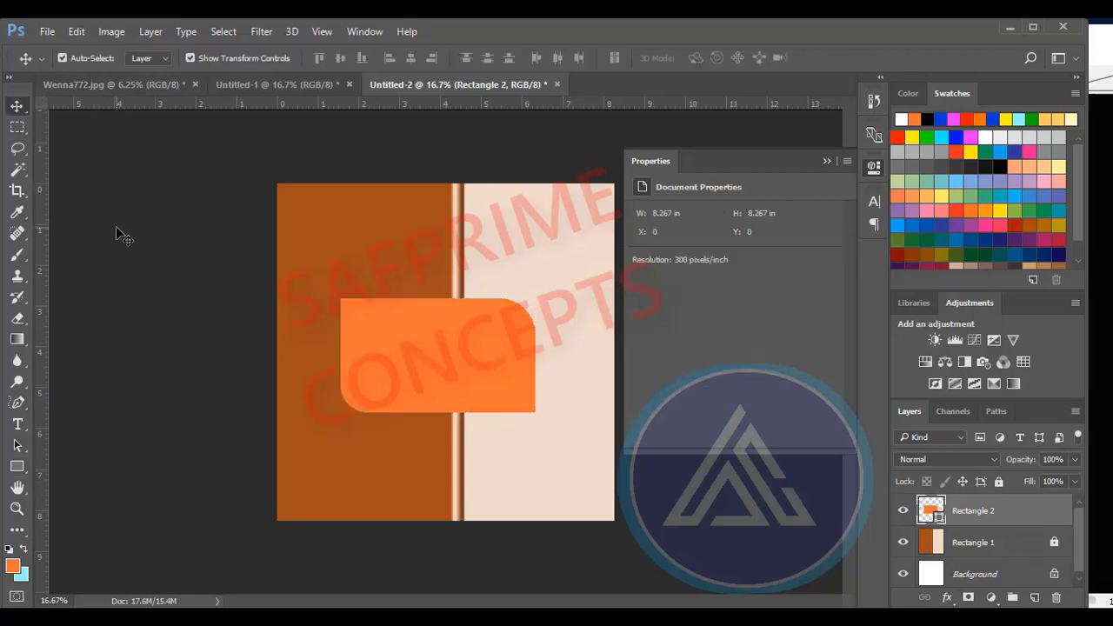
{"action": "left_click_drag", "start_coordinate": [418, 367], "coordinate": [387, 336]}
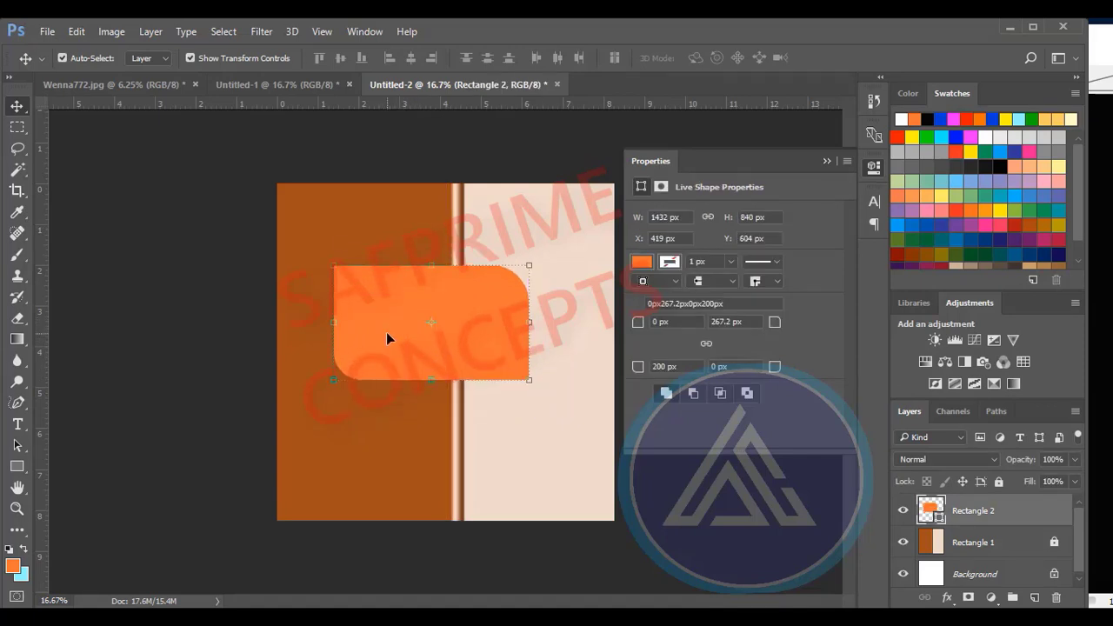
{"action": "left_click", "coordinate": [520, 447]}
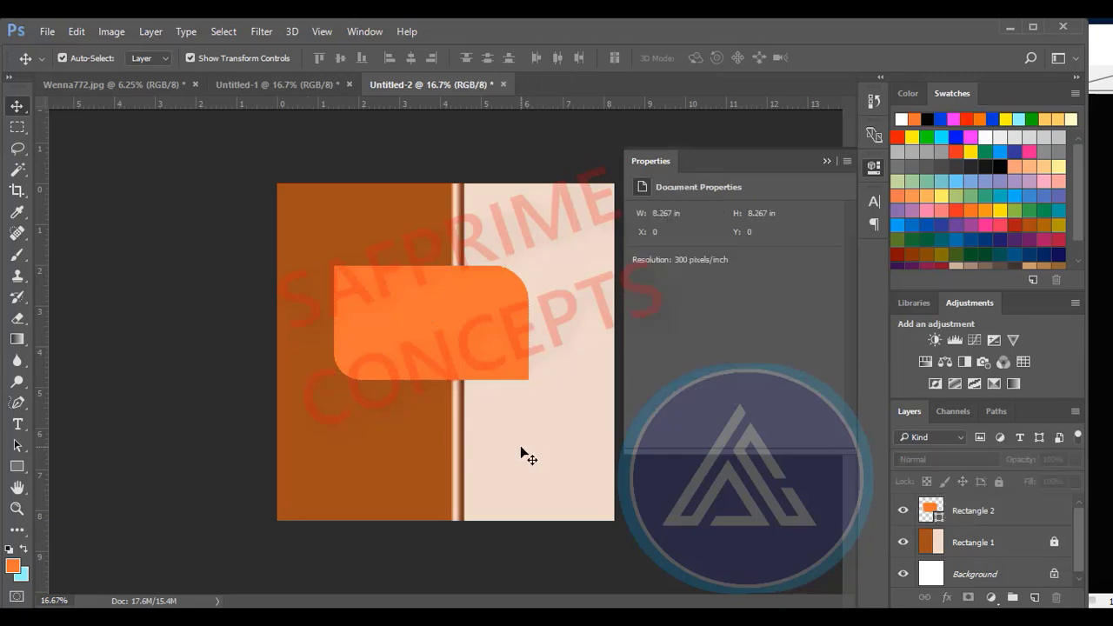